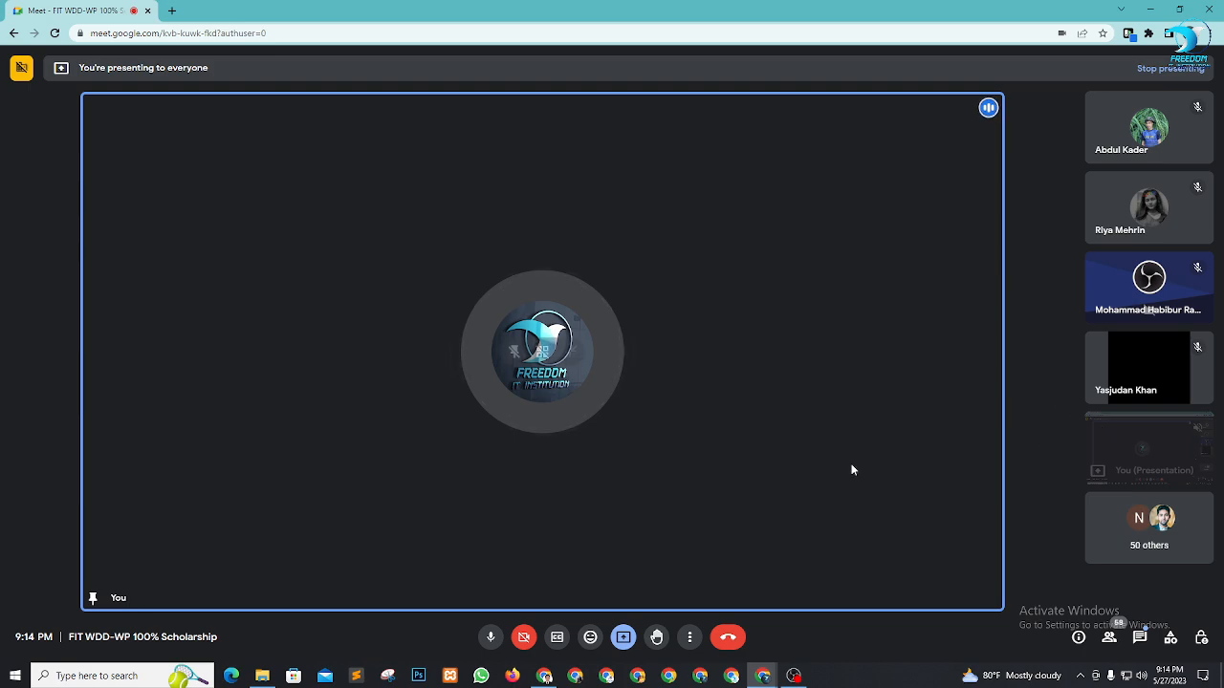
Switch from Google Meet to the TasteWP site dashboard in Chrome
click(545, 676)
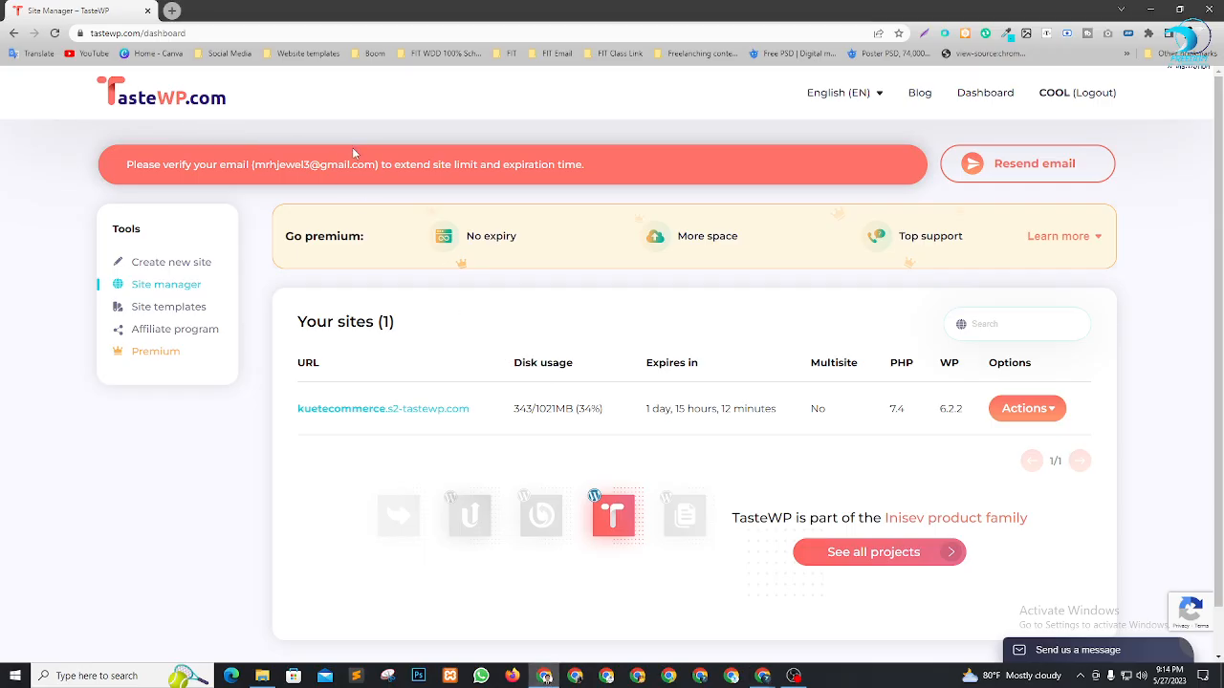
Start a new TasteWP site and enter boomecommerce as the custom site name
click(175, 270)
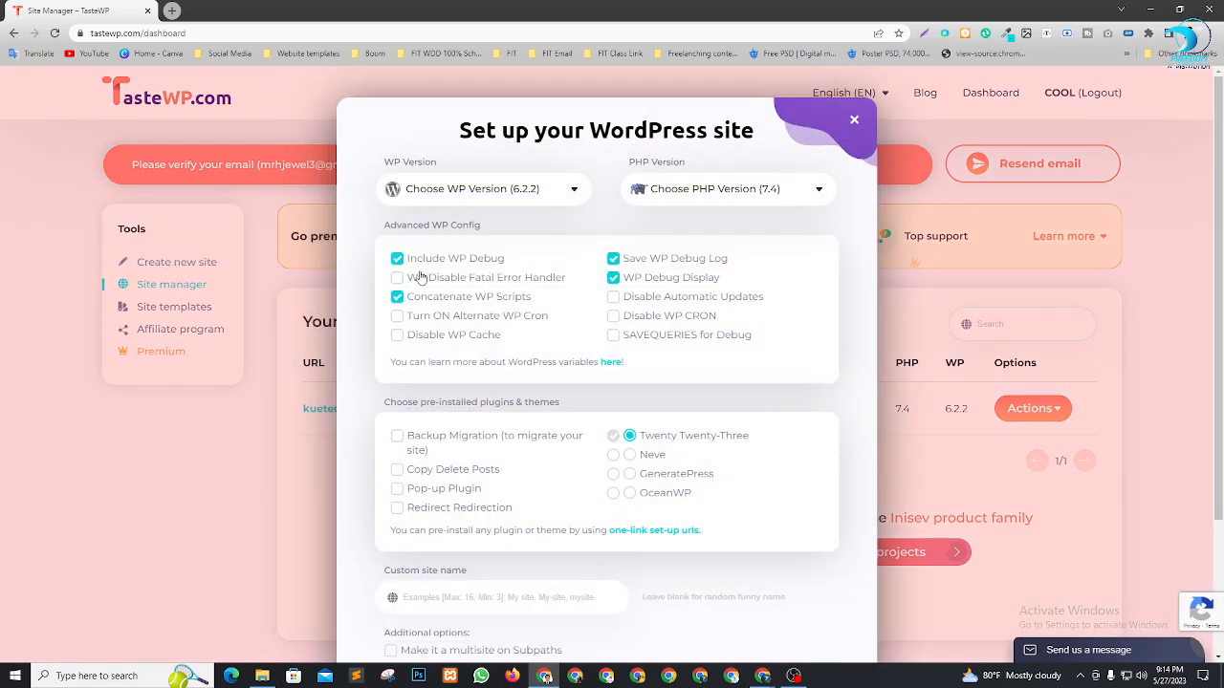
scroll(412, 335, down, 1)
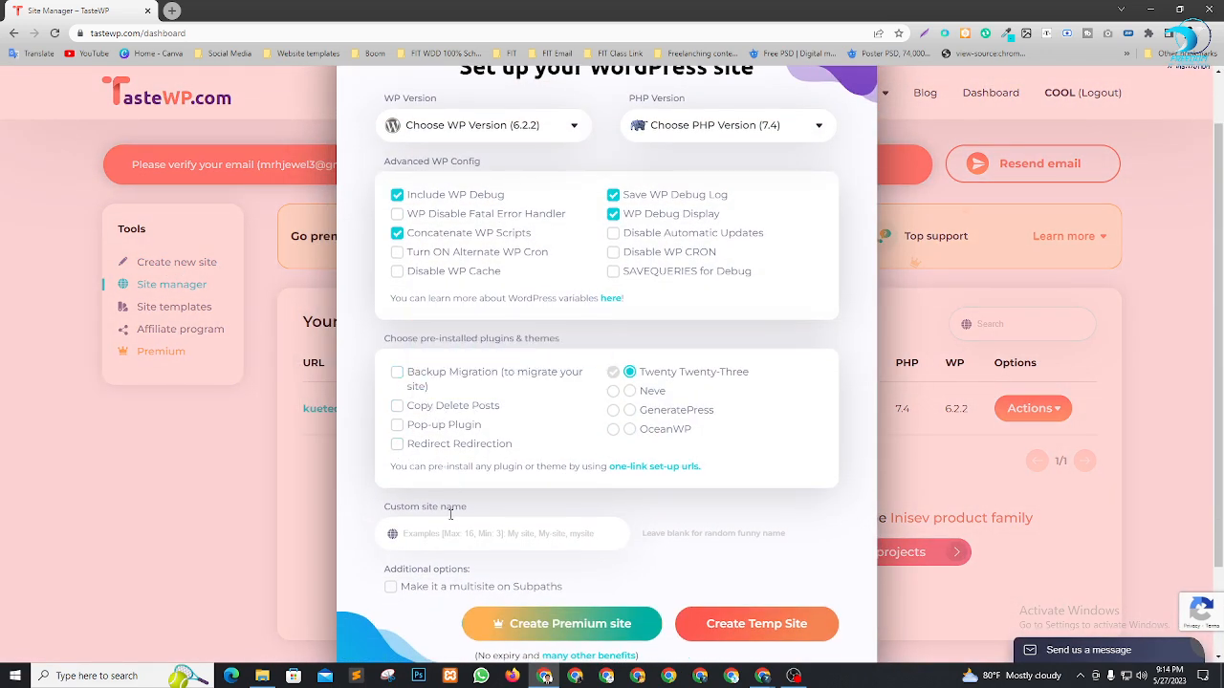
click(459, 538)
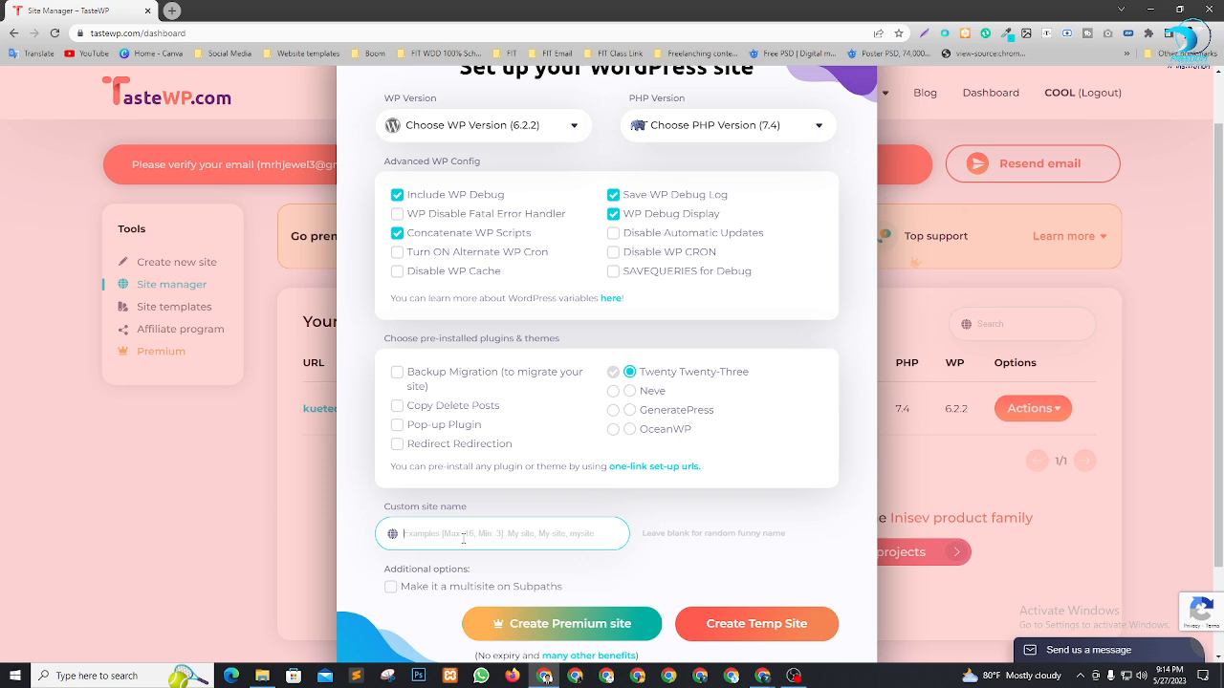
text(bi)
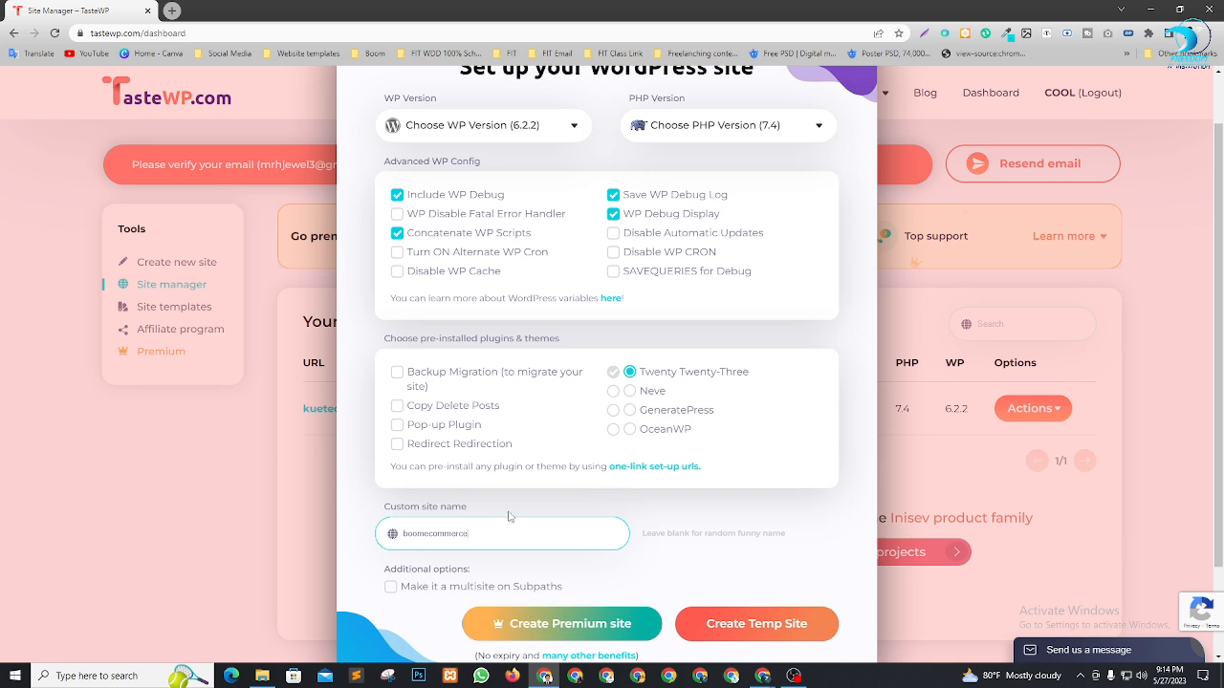
scroll(509, 517, down, 1)
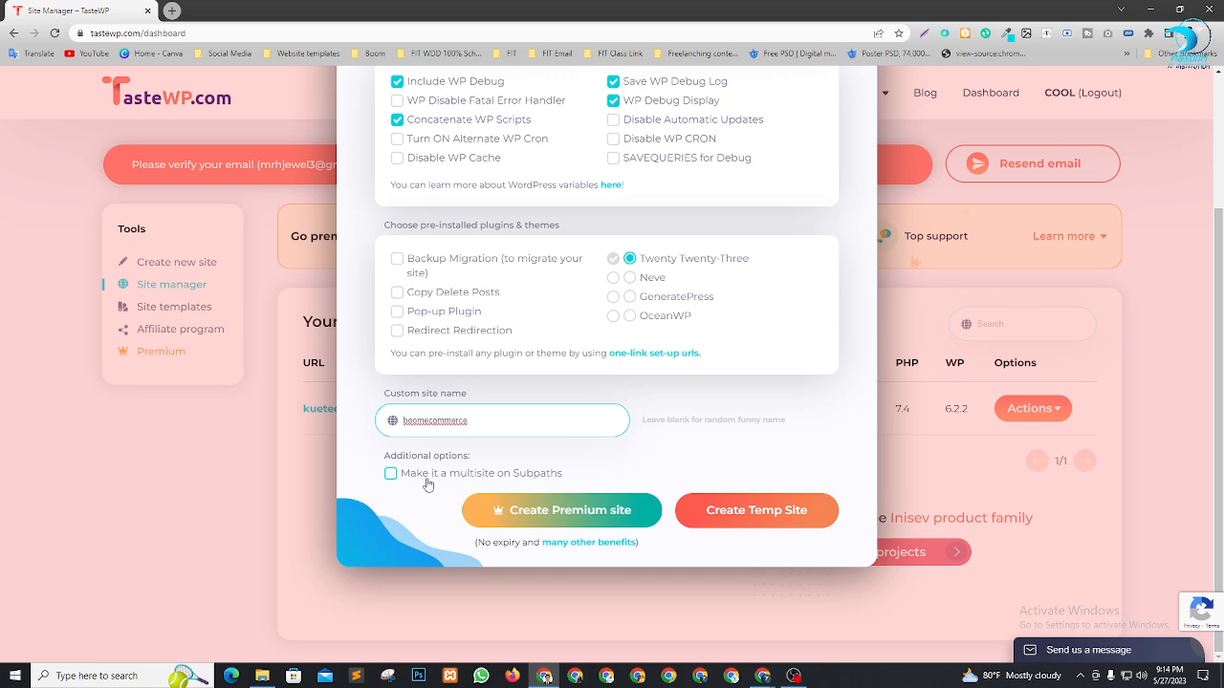
Create the boomecommerce temp site, copy its credentials, and minimize windows to reach the desktop
click(767, 514)
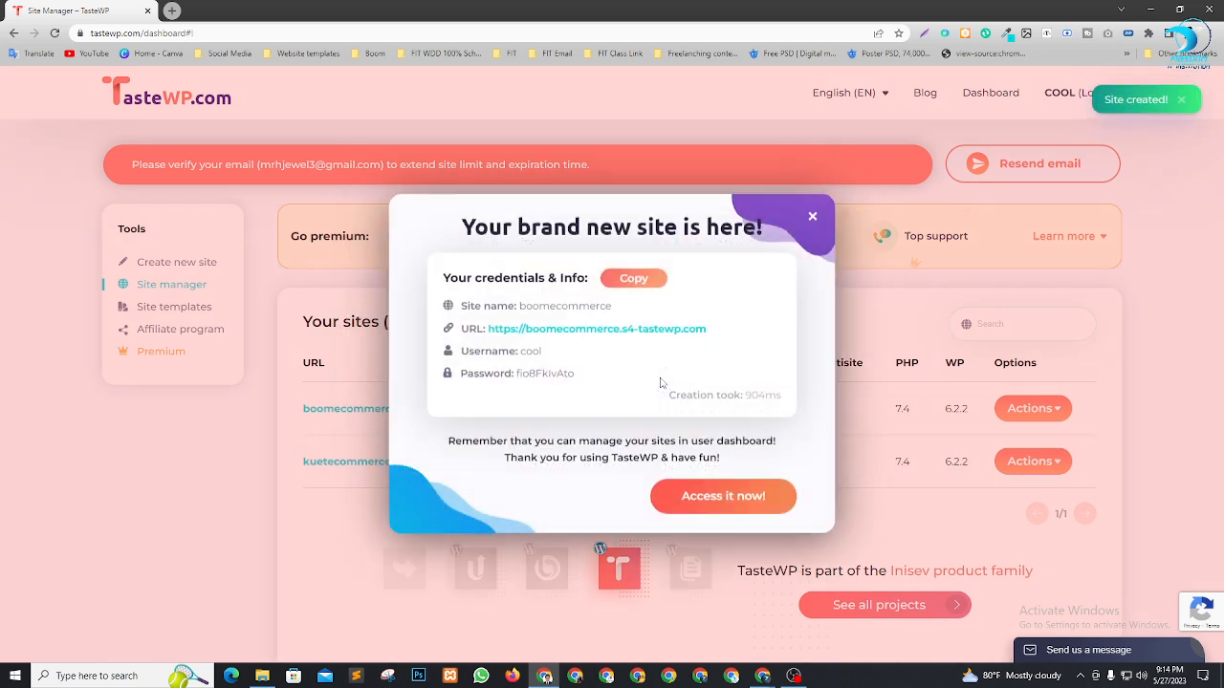
click(638, 281)
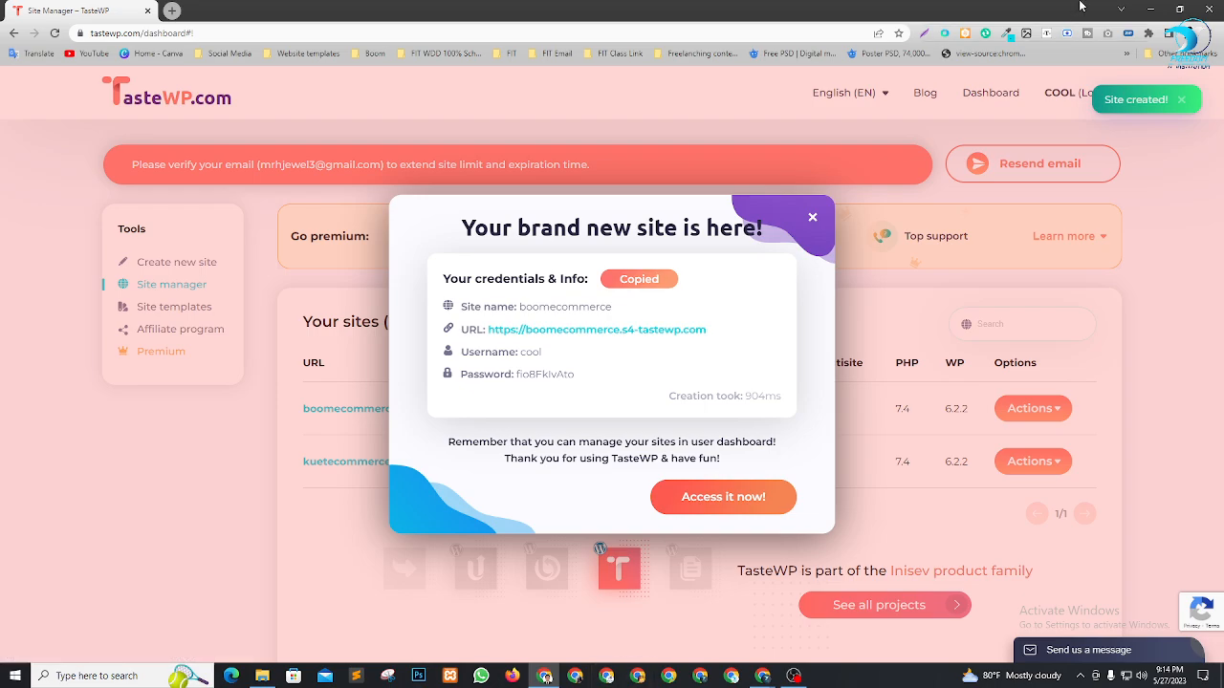
click(1150, 9)
click(1151, 9)
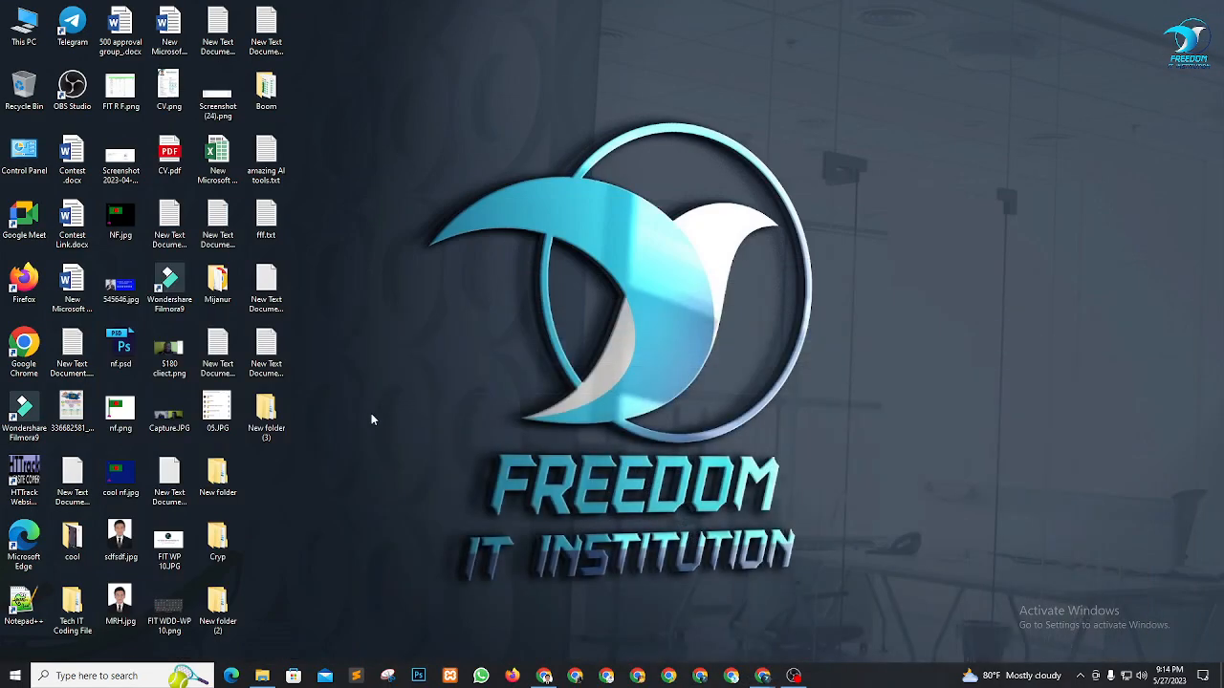
Paste the boomecommerce credentials below kuetecommerce's in New Text Document (10).txt, save, and close it
double_click(265, 349)
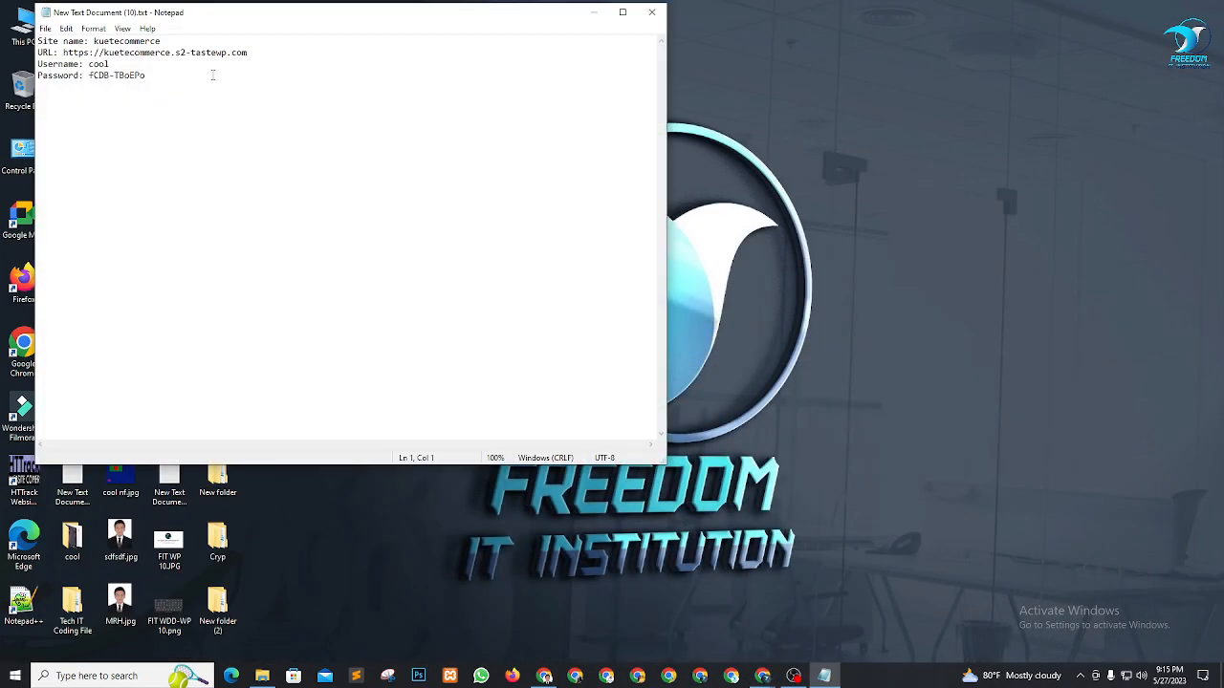
key(Return)
key(ctrl+v)
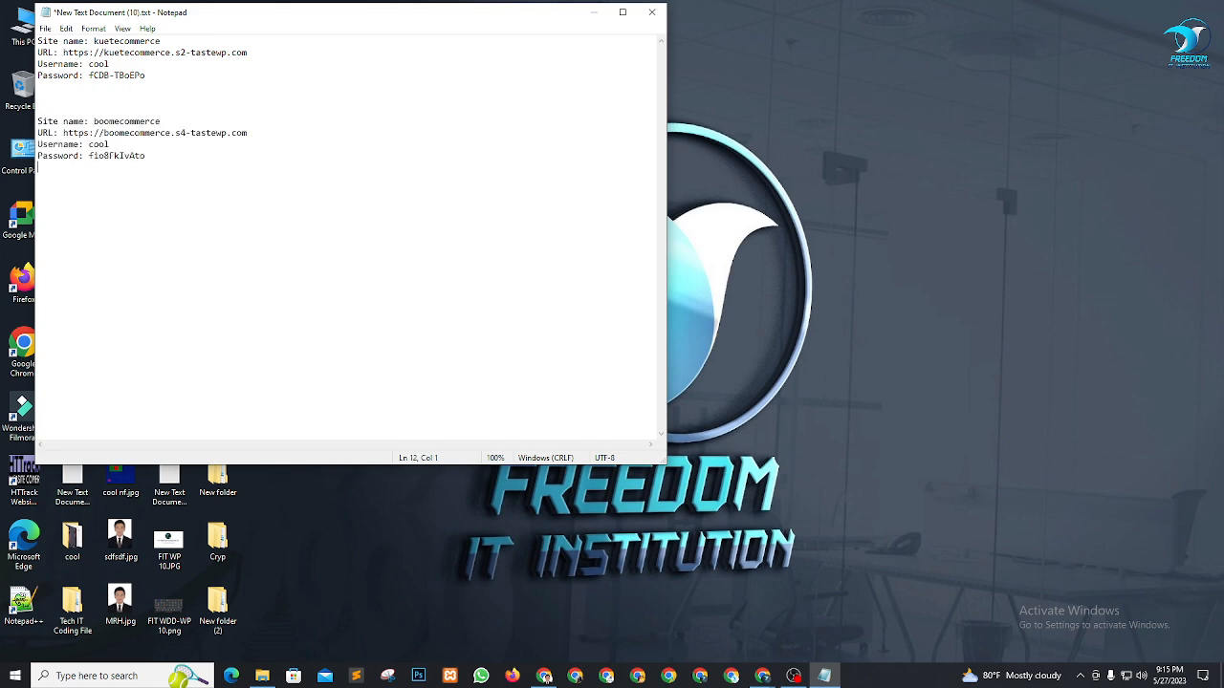
click(47, 28)
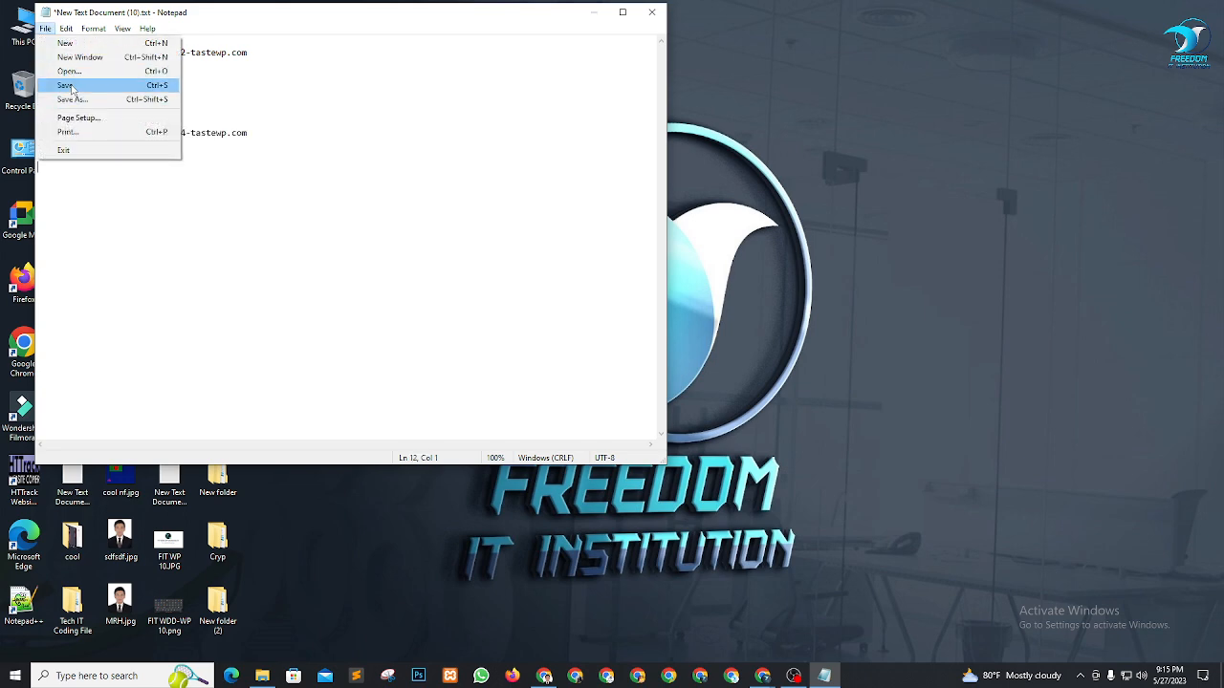
click(59, 85)
click(651, 11)
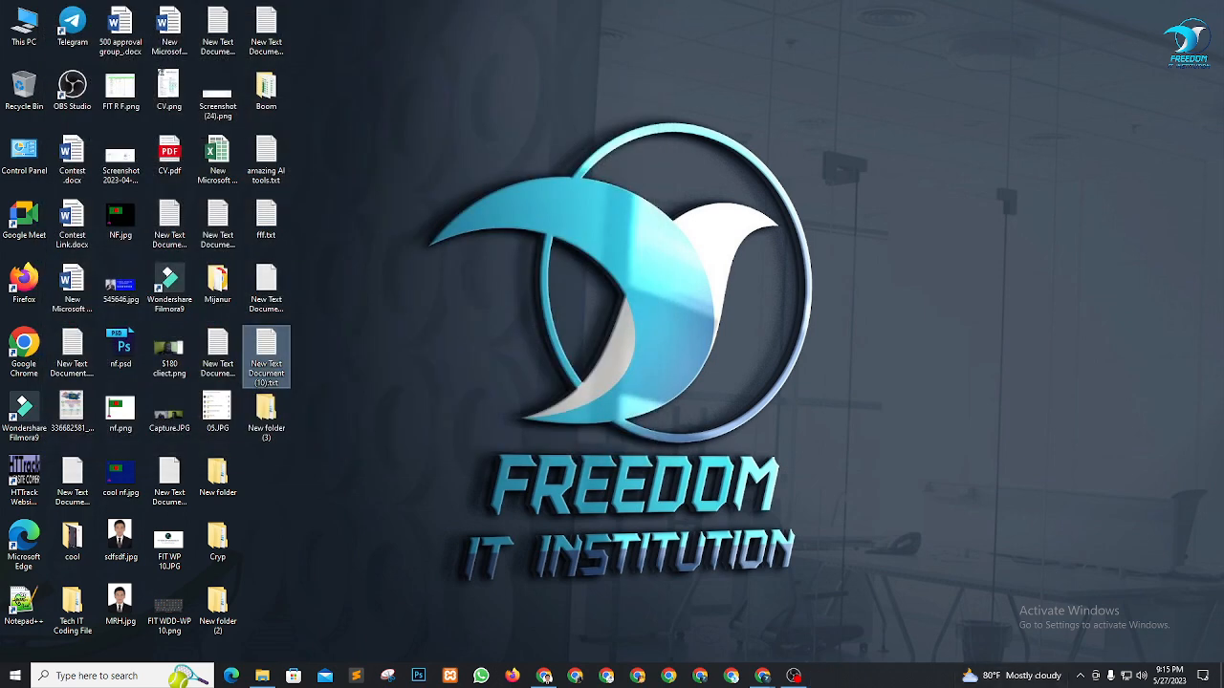
click(544, 676)
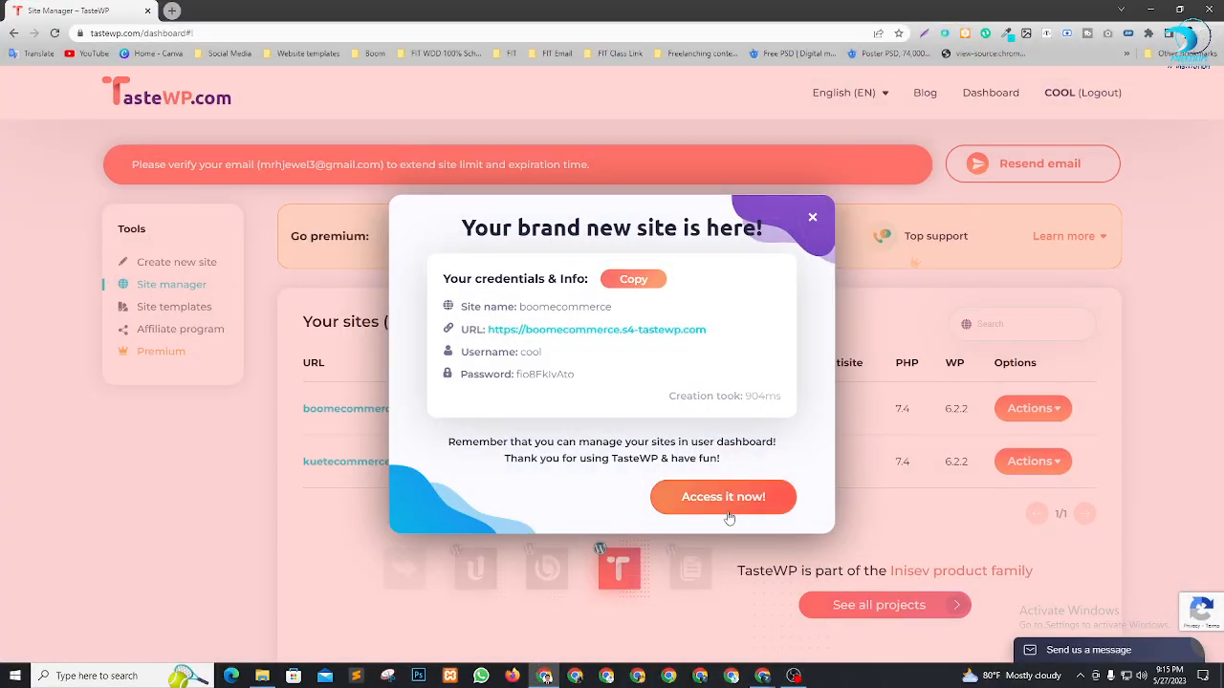
Open the boomecommerce admin, update the WordPress database, and continue to the Dashboard
click(730, 502)
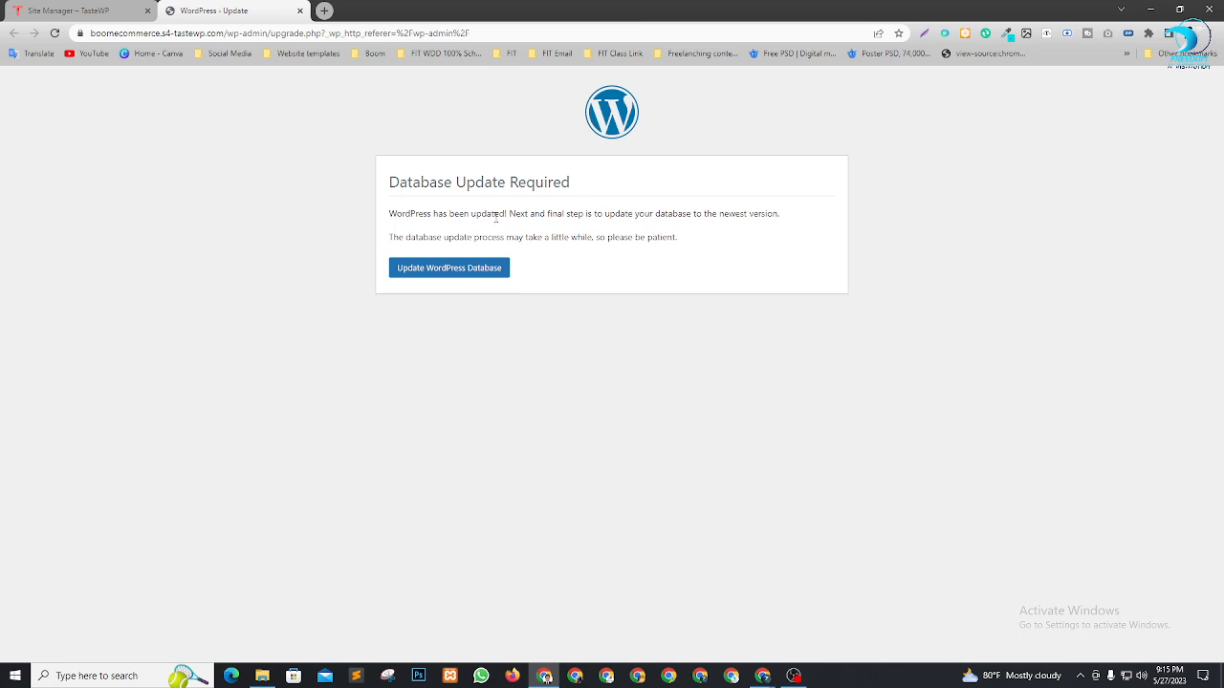
click(455, 269)
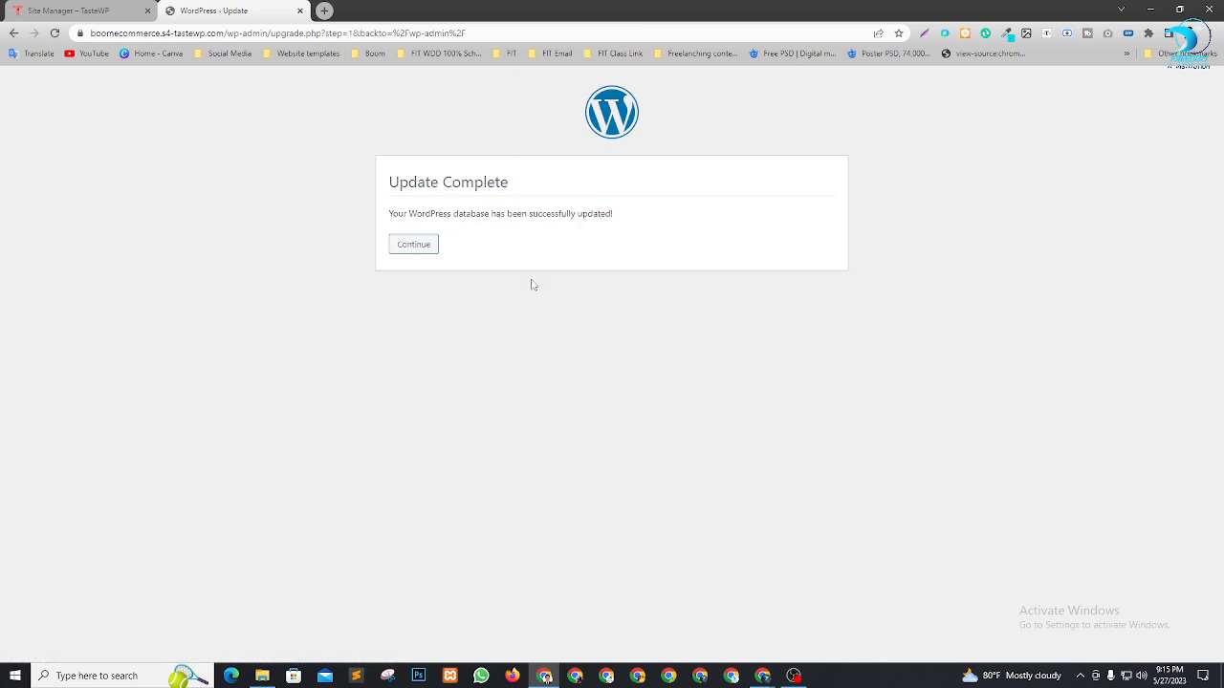
click(421, 245)
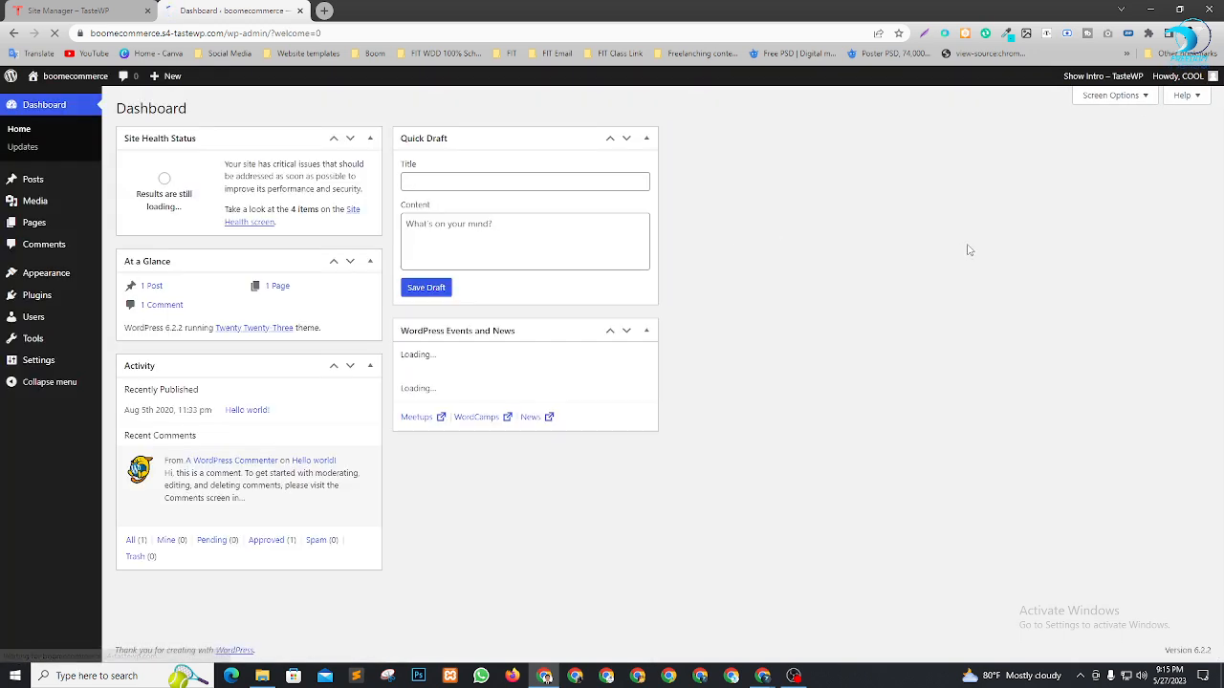
click(1118, 100)
Hide all five Dashboard boxes via Screen Options and dismiss the TasteWP welcome banner
click(169, 161)
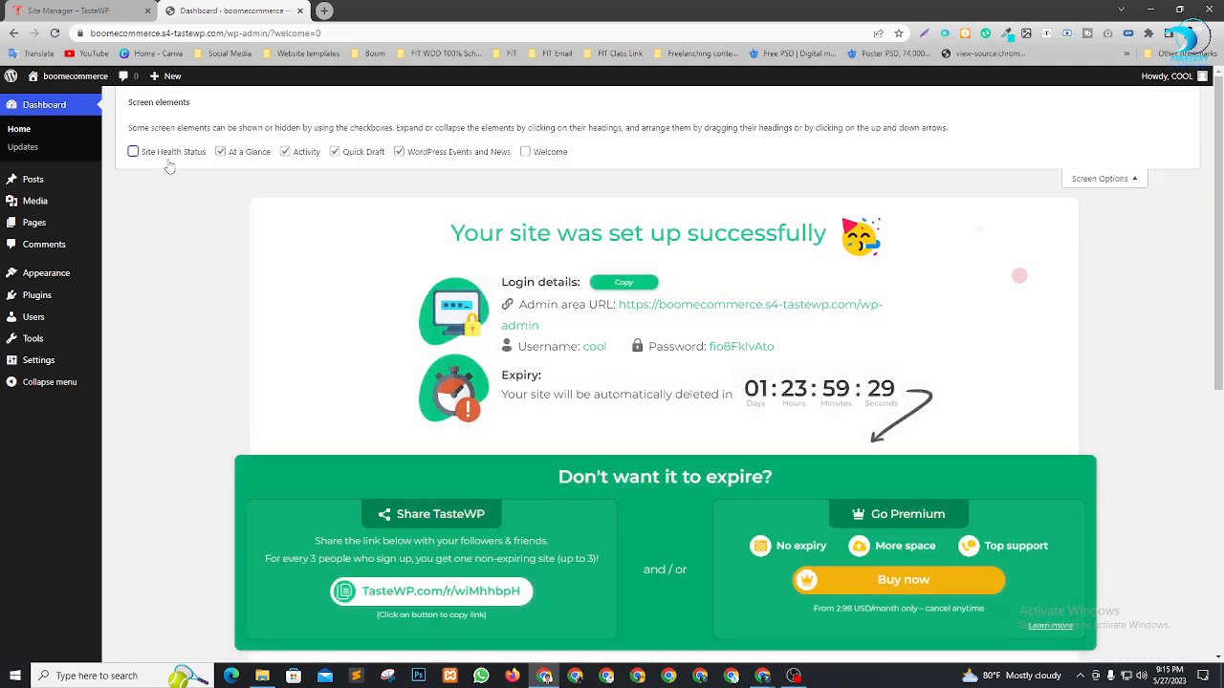
click(228, 154)
click(290, 155)
click(353, 155)
click(407, 155)
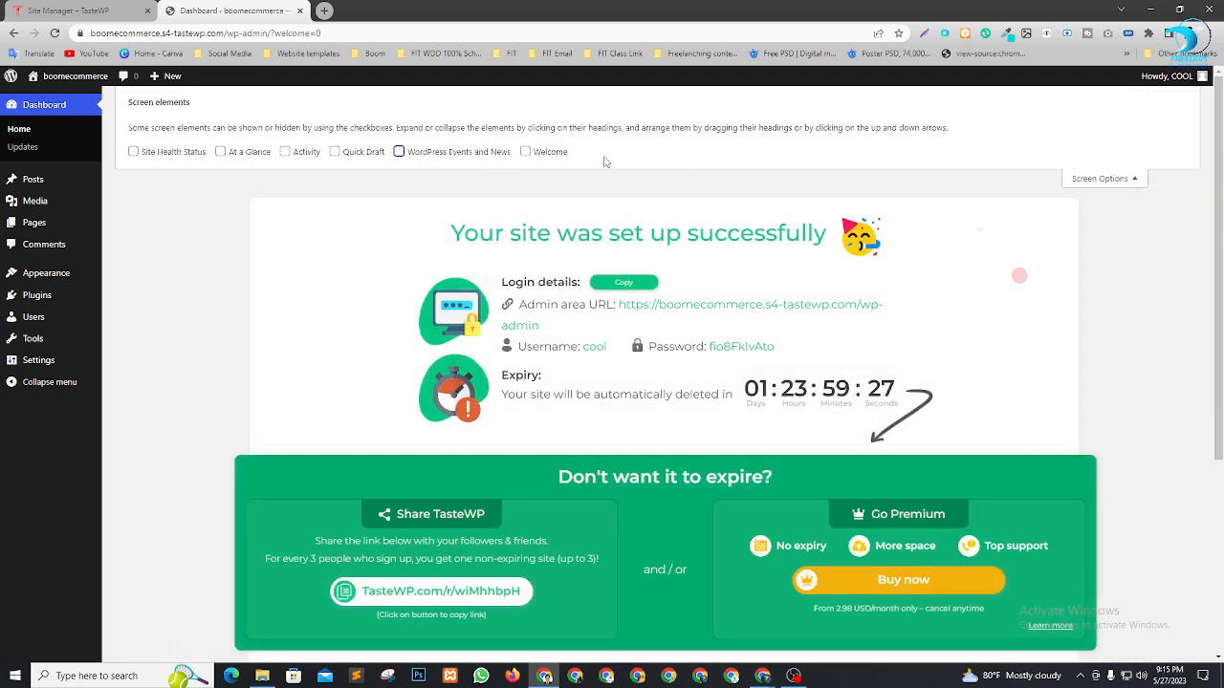
click(1099, 182)
scroll(681, 460, down, 1)
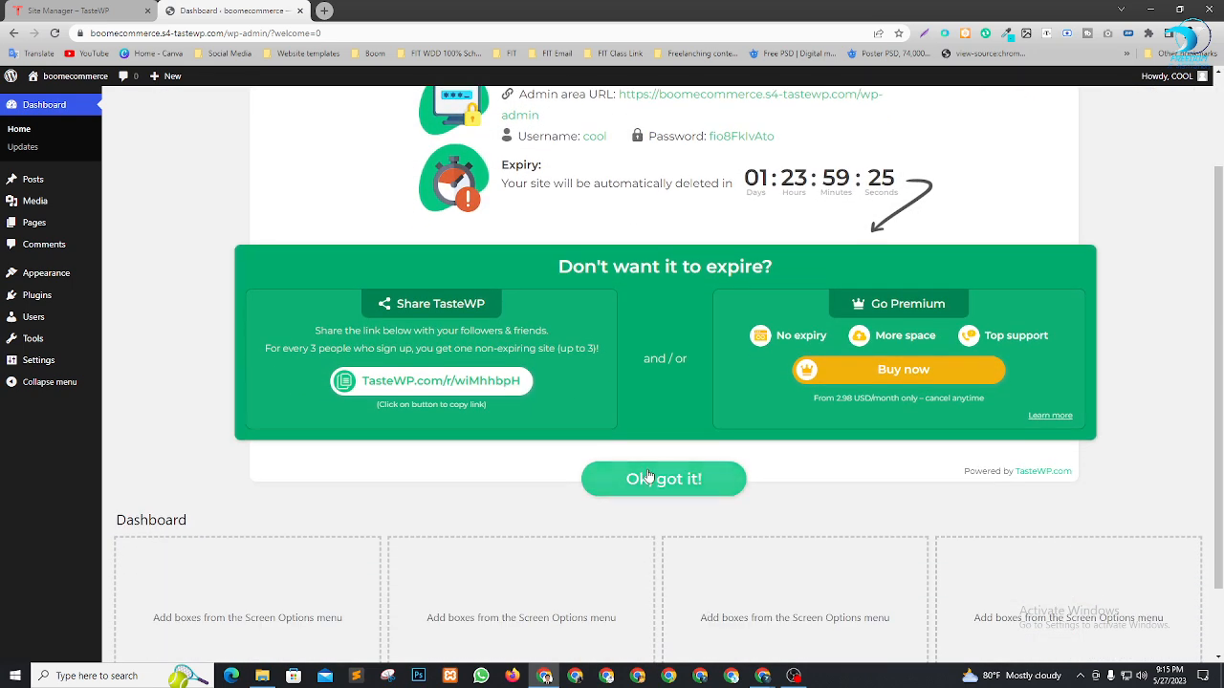
click(631, 474)
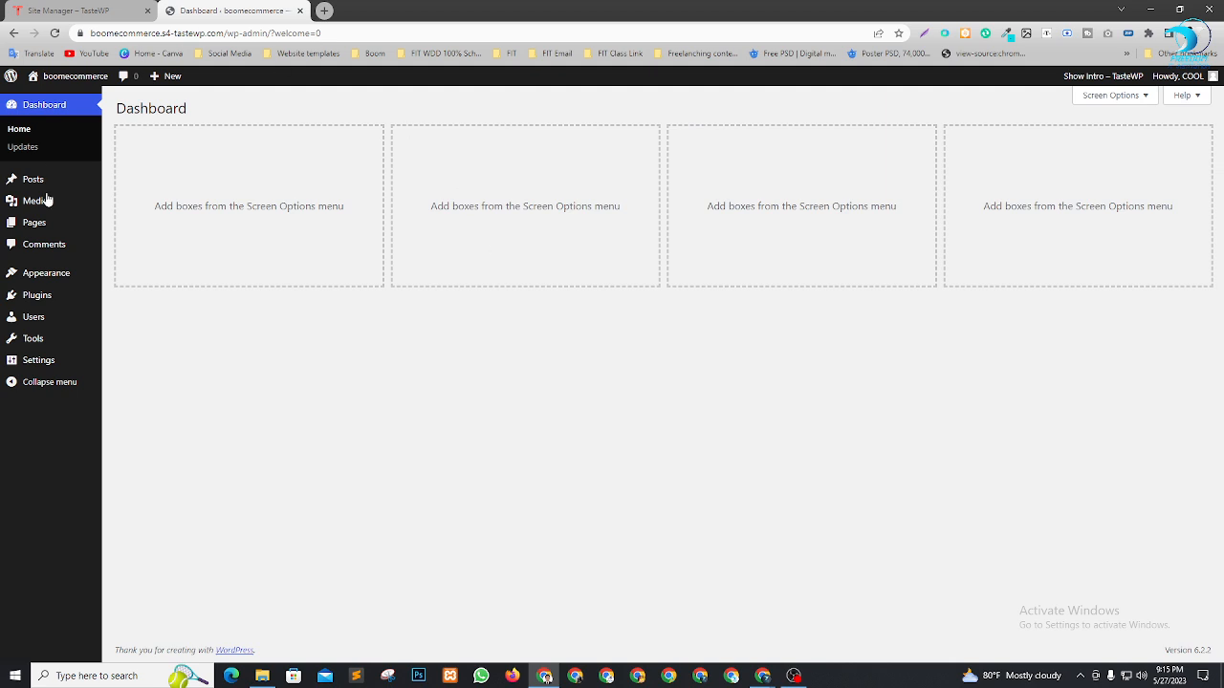
Open the site's front page in a new tab and look over its content
mouse_move(67, 76)
right_click(43, 98)
click(62, 106)
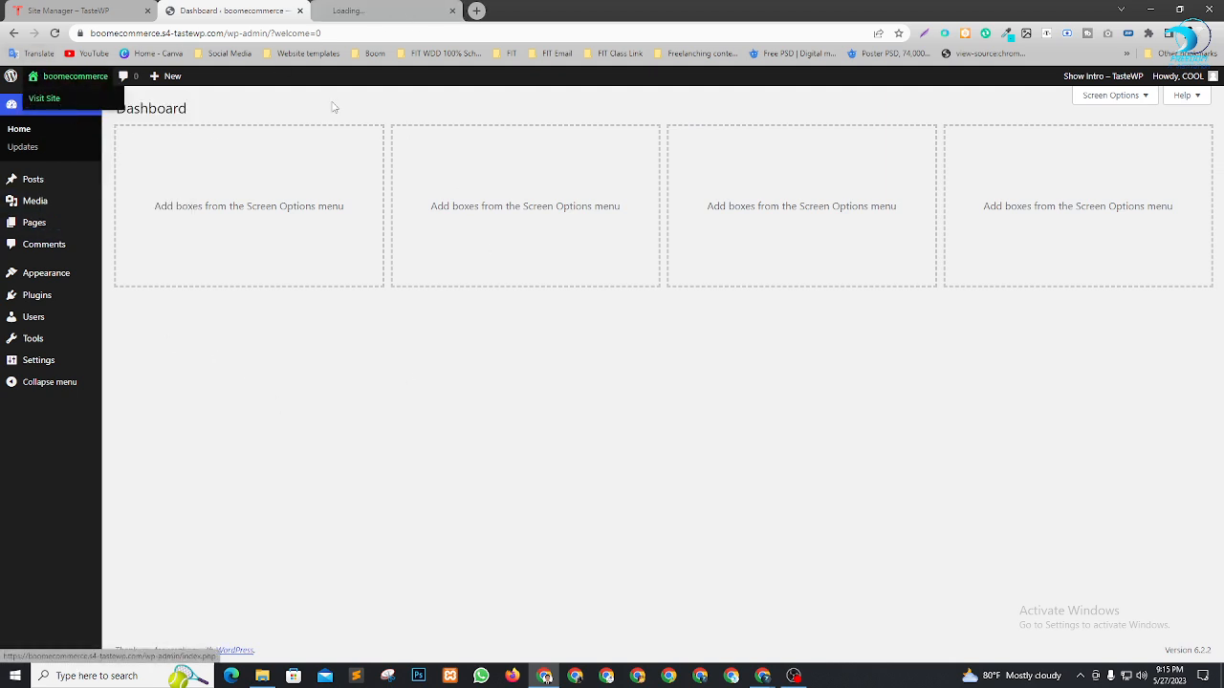
click(383, 11)
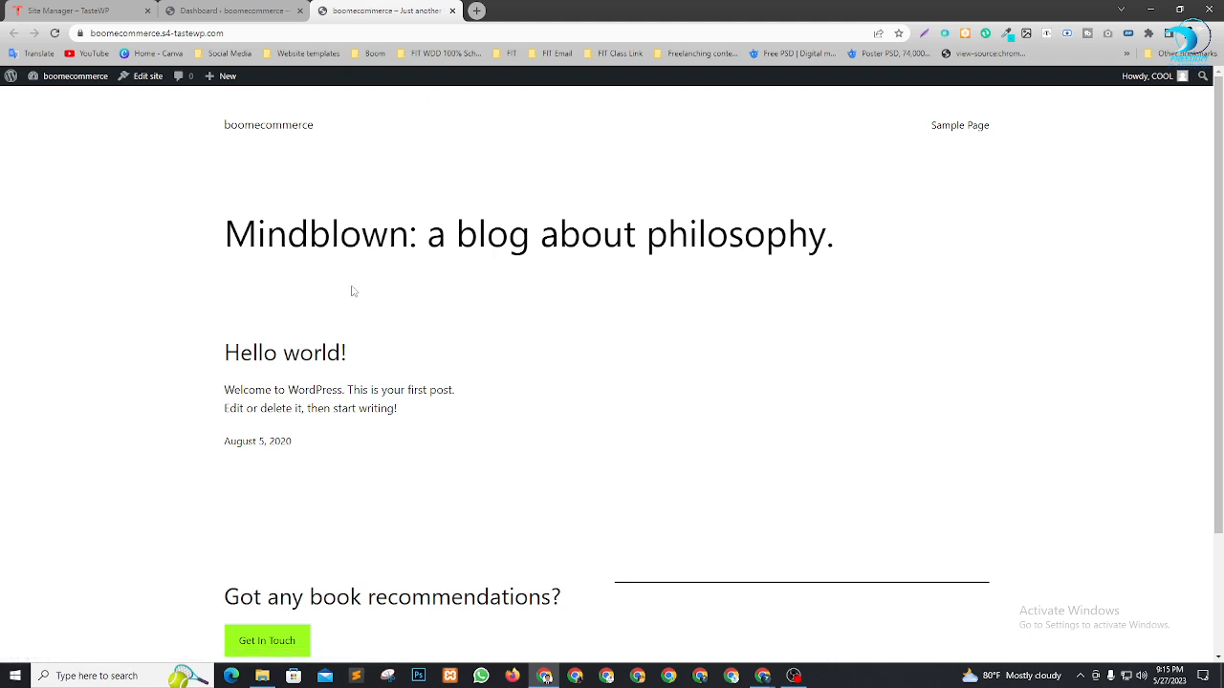
drag(235, 239, 692, 263)
click(872, 292)
drag(185, 136, 312, 127)
click(582, 322)
Open Appearance > Themes in a new tab placed beside the dashboard tab
click(244, 8)
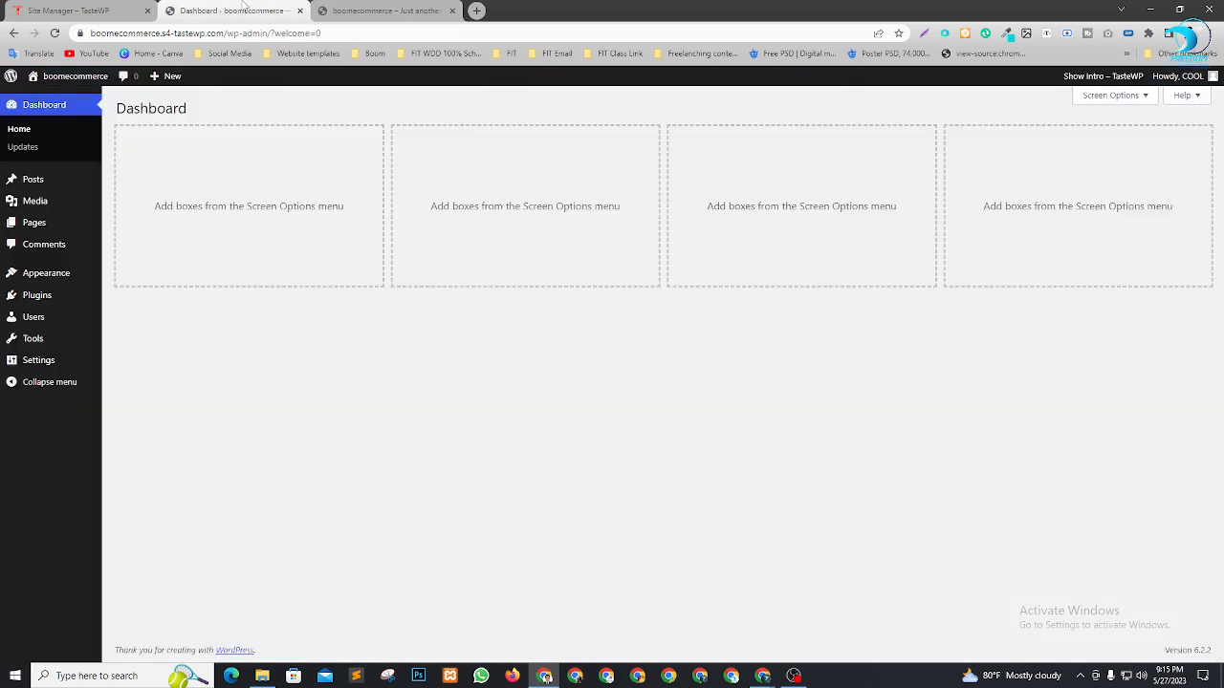
mouse_move(15, 283)
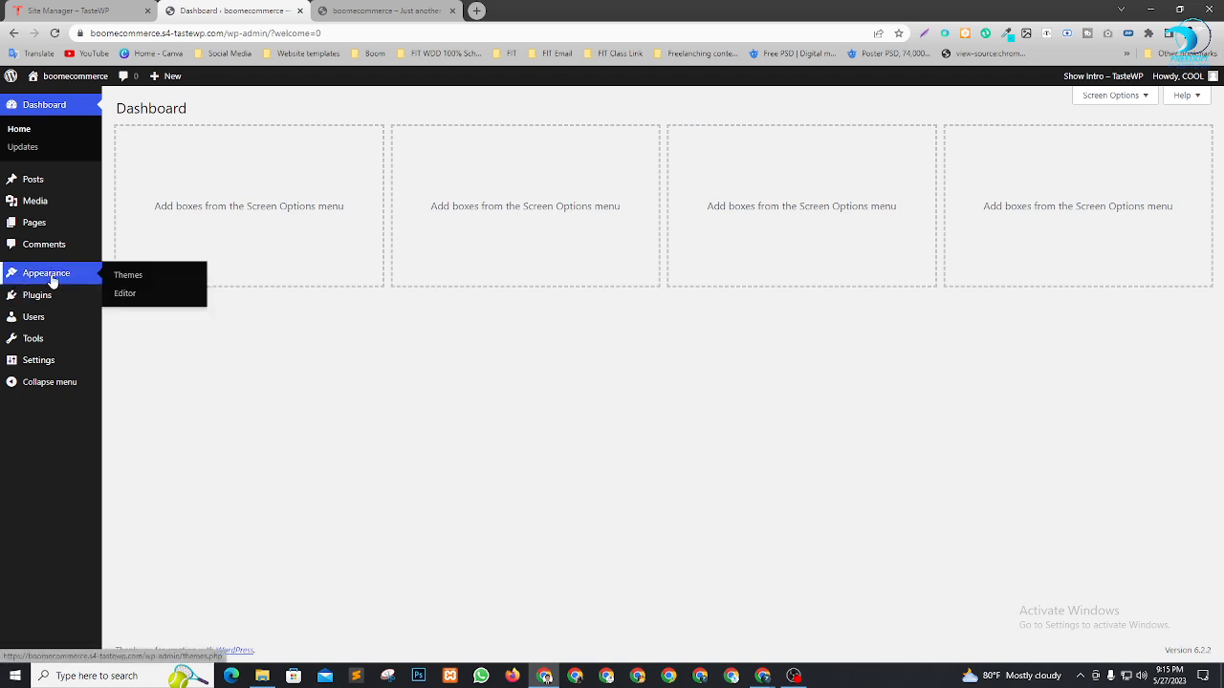
right_click(129, 284)
click(156, 292)
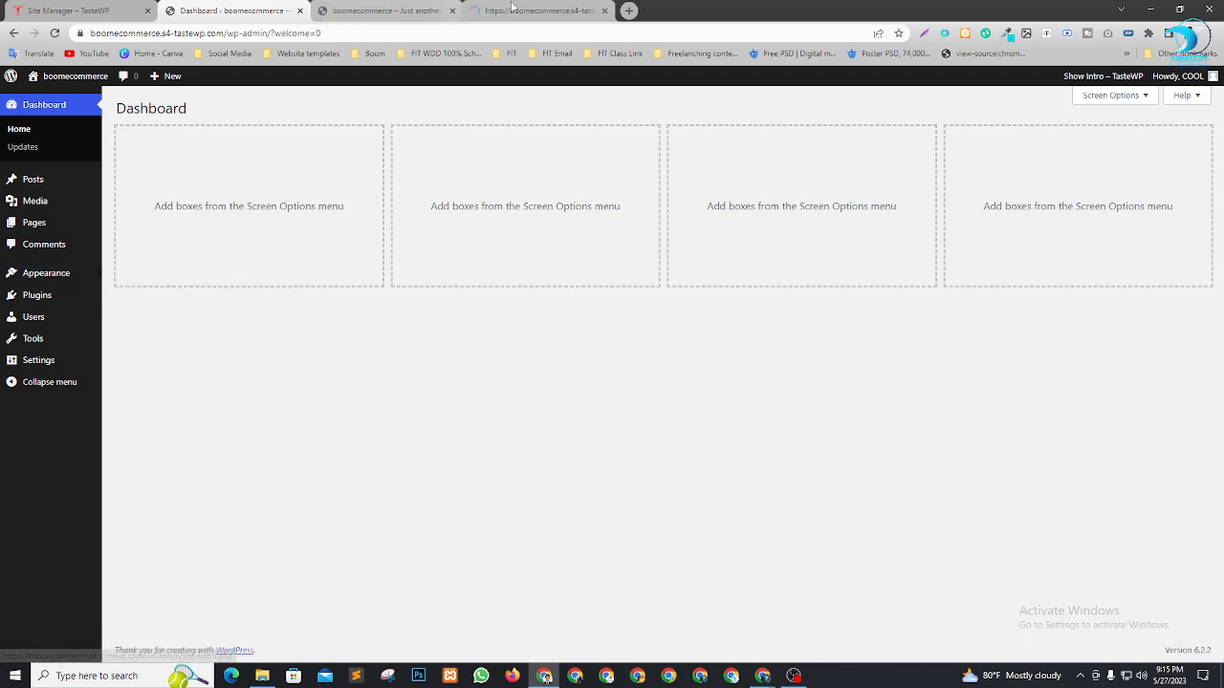
click(418, 8)
drag(419, 9, 371, 9)
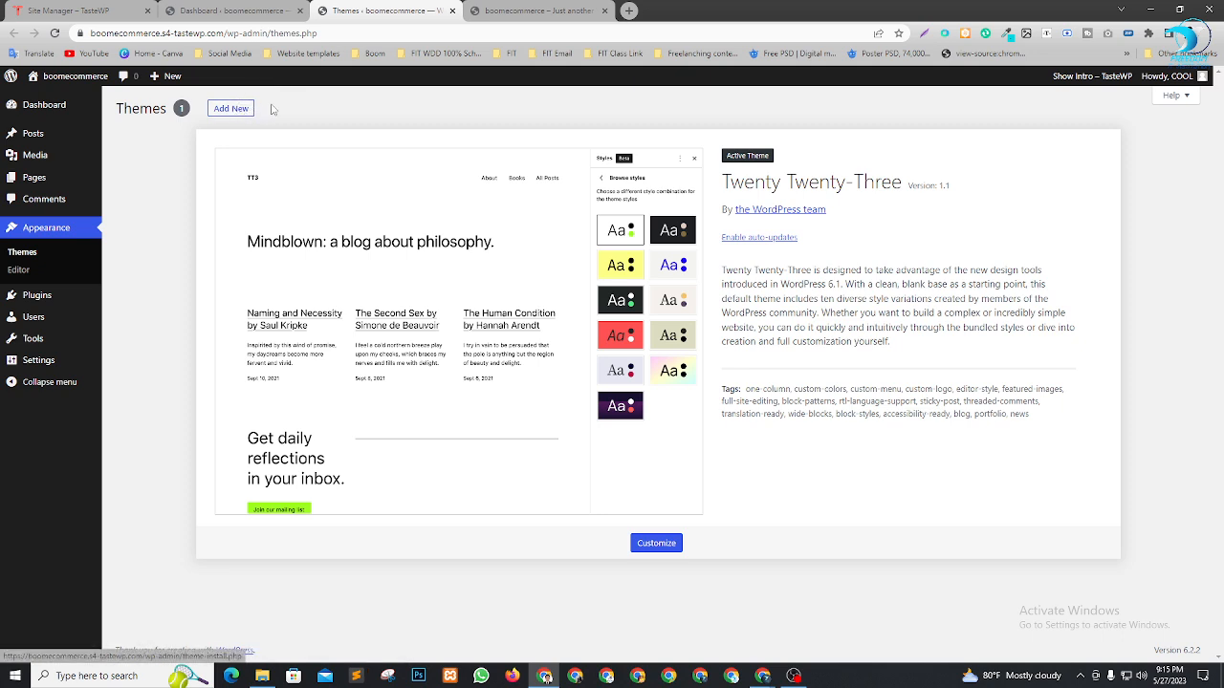
Show the Upload Theme panel and browse File Explorer to the groser-wp-package folder
click(240, 111)
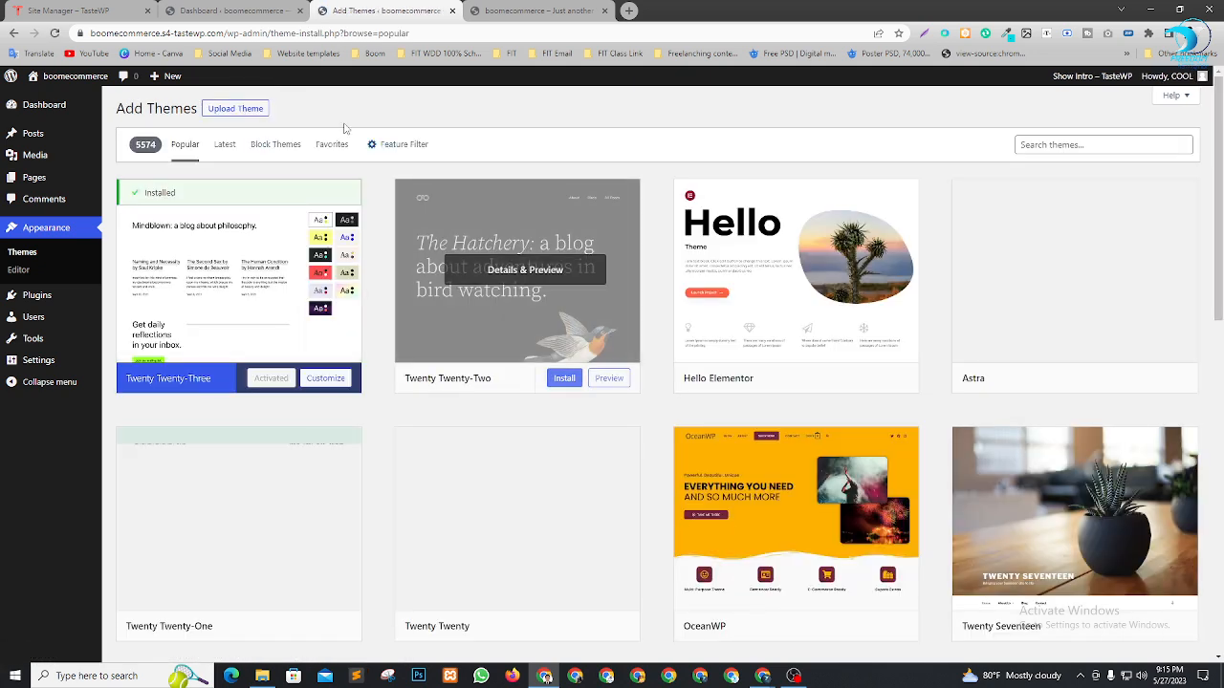
click(223, 113)
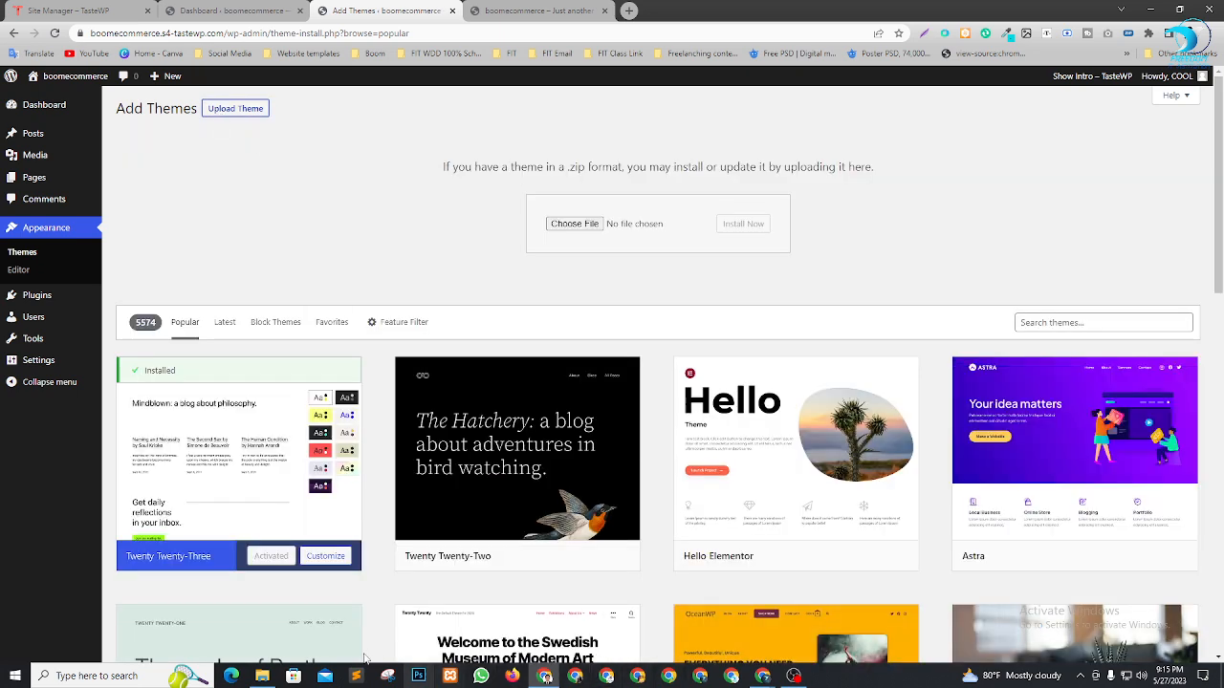
click(262, 676)
drag(664, 113, 634, 303)
click(322, 394)
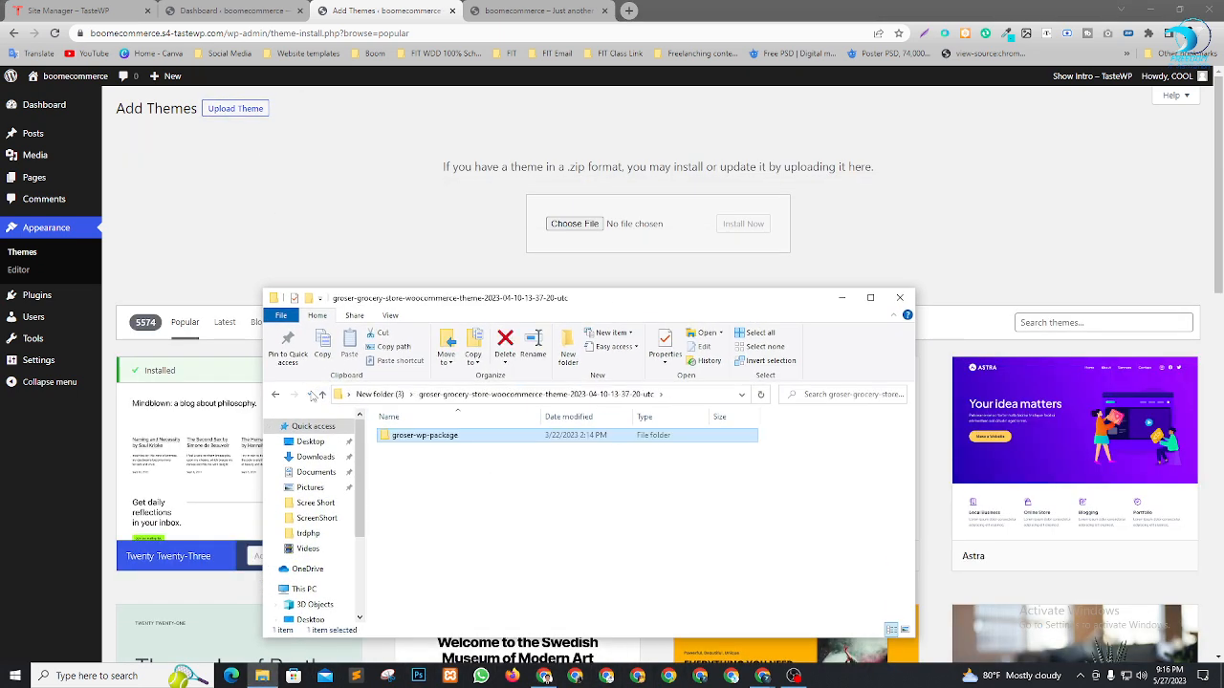
click(322, 394)
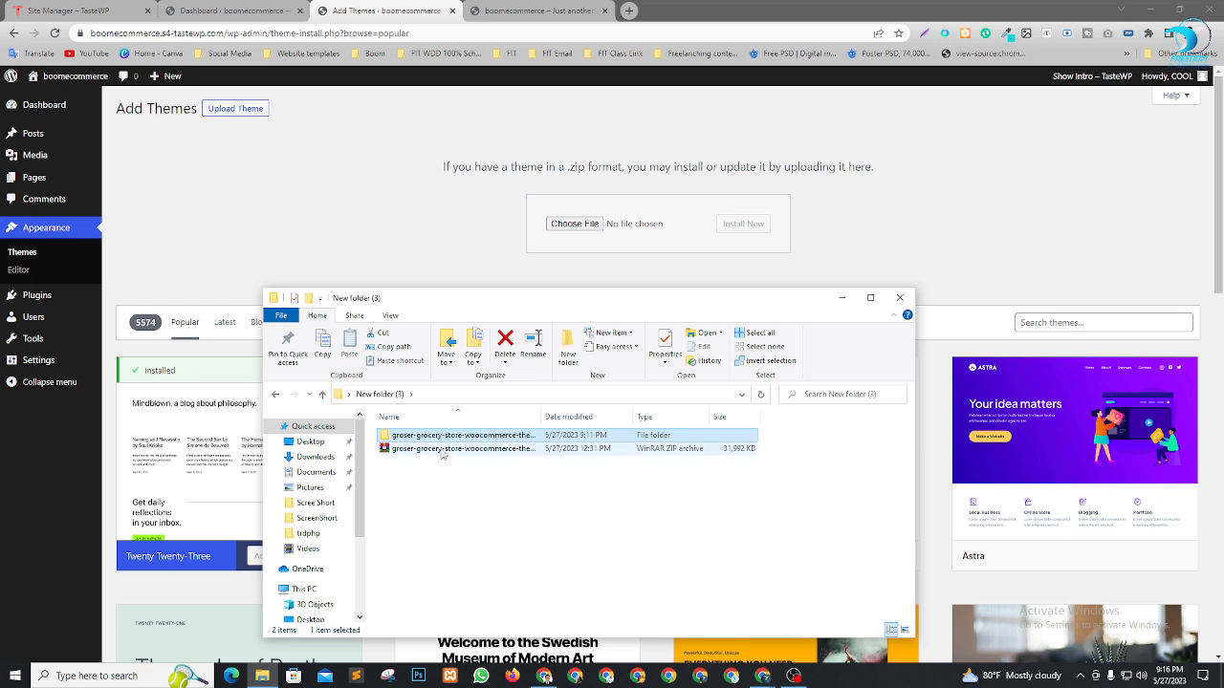
double_click(443, 437)
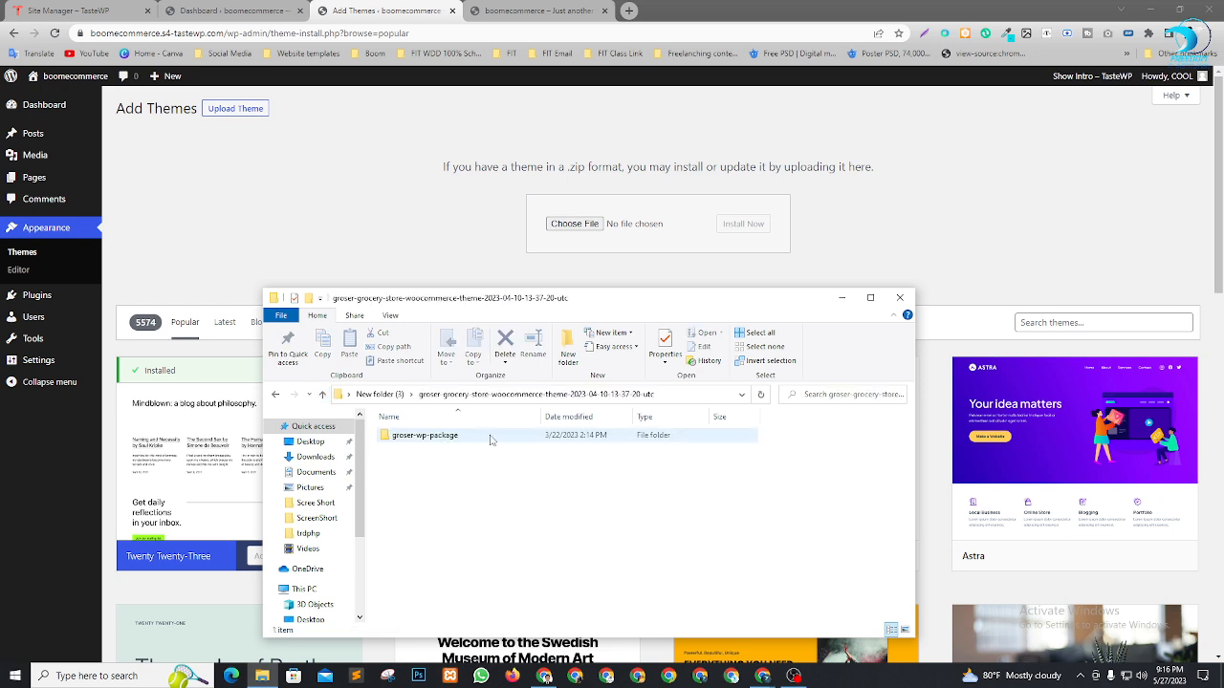
double_click(426, 437)
Drop groser.zip onto the theme upload field and install it
drag(432, 495, 564, 457)
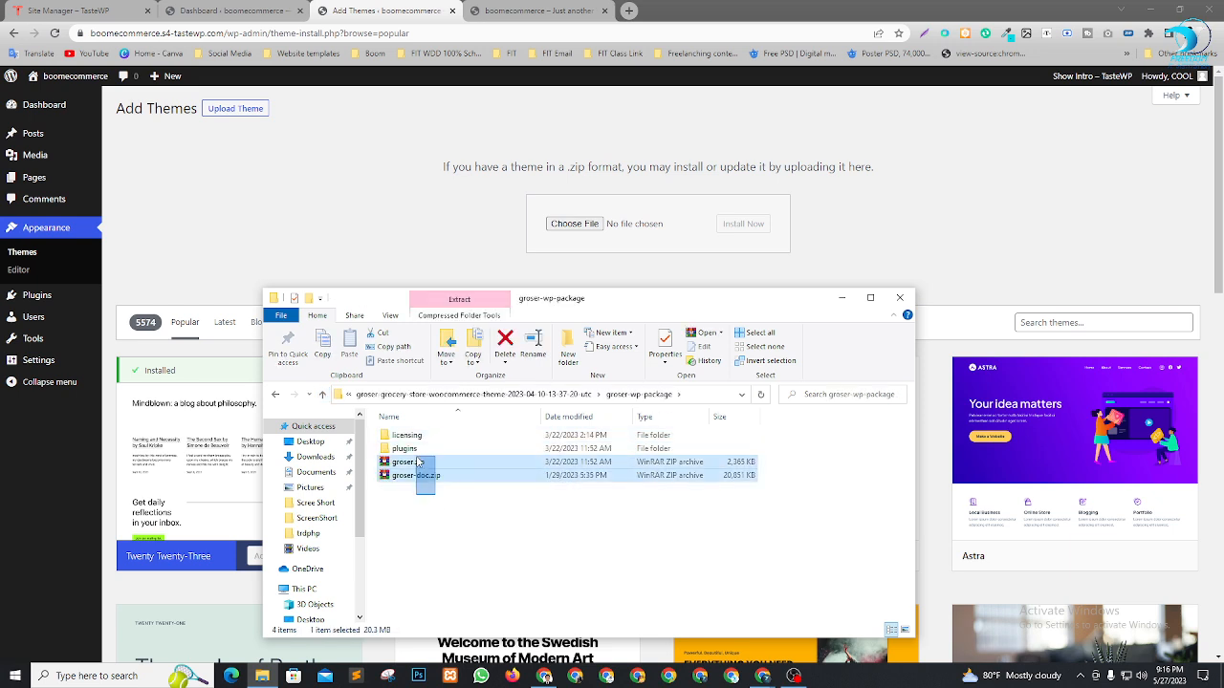
click(459, 475)
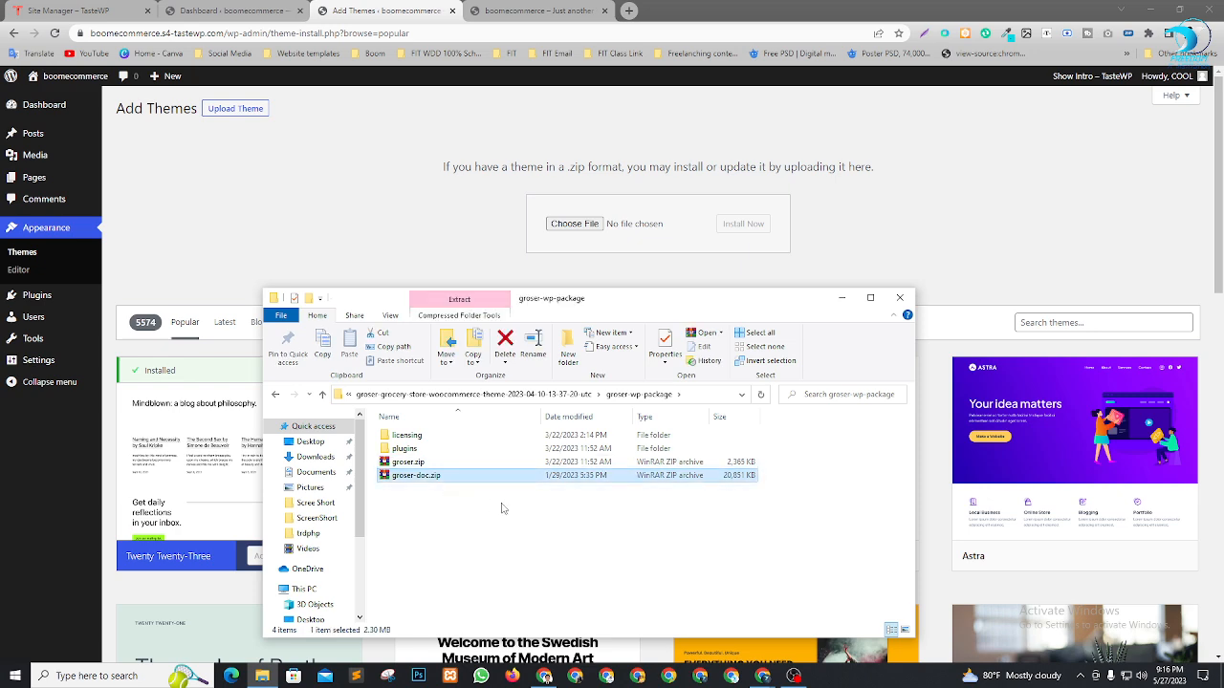
drag(588, 305, 608, 334)
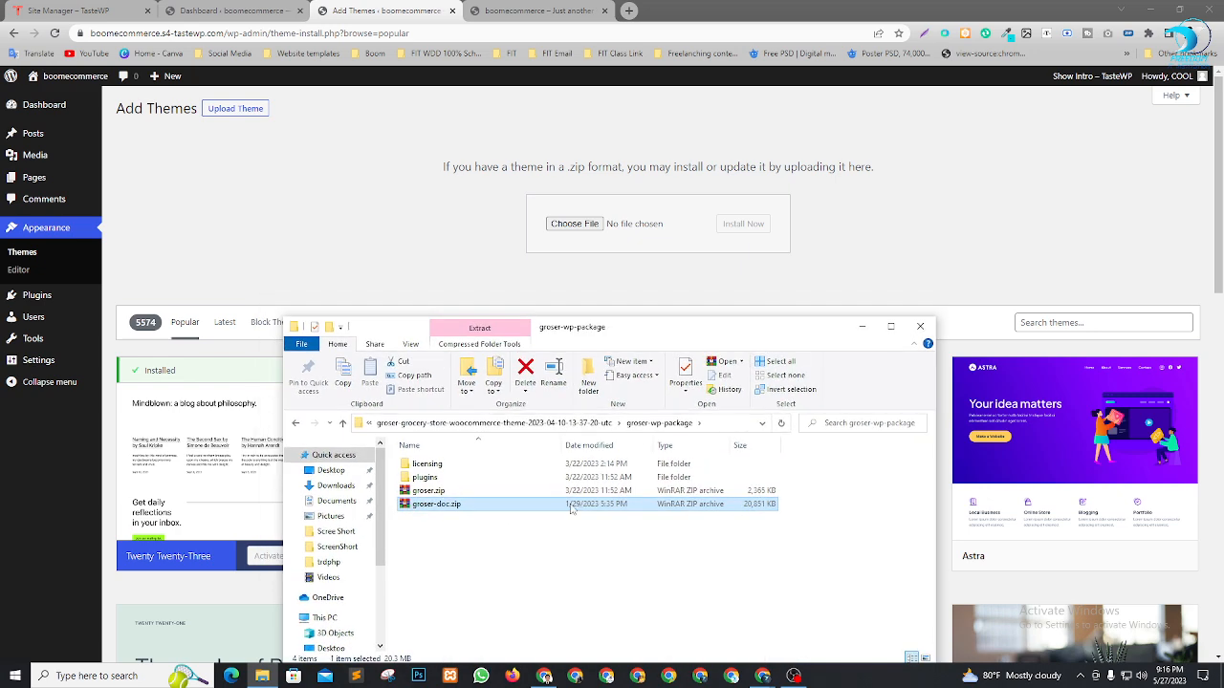
click(469, 493)
drag(485, 489, 593, 222)
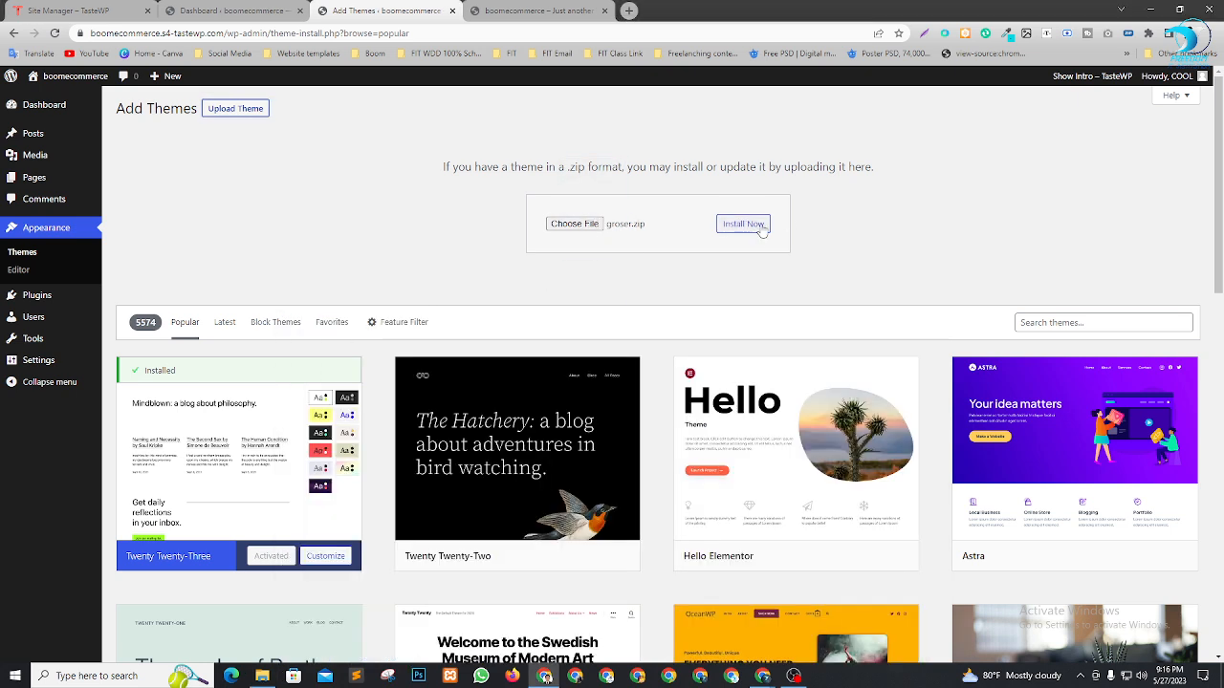
click(743, 224)
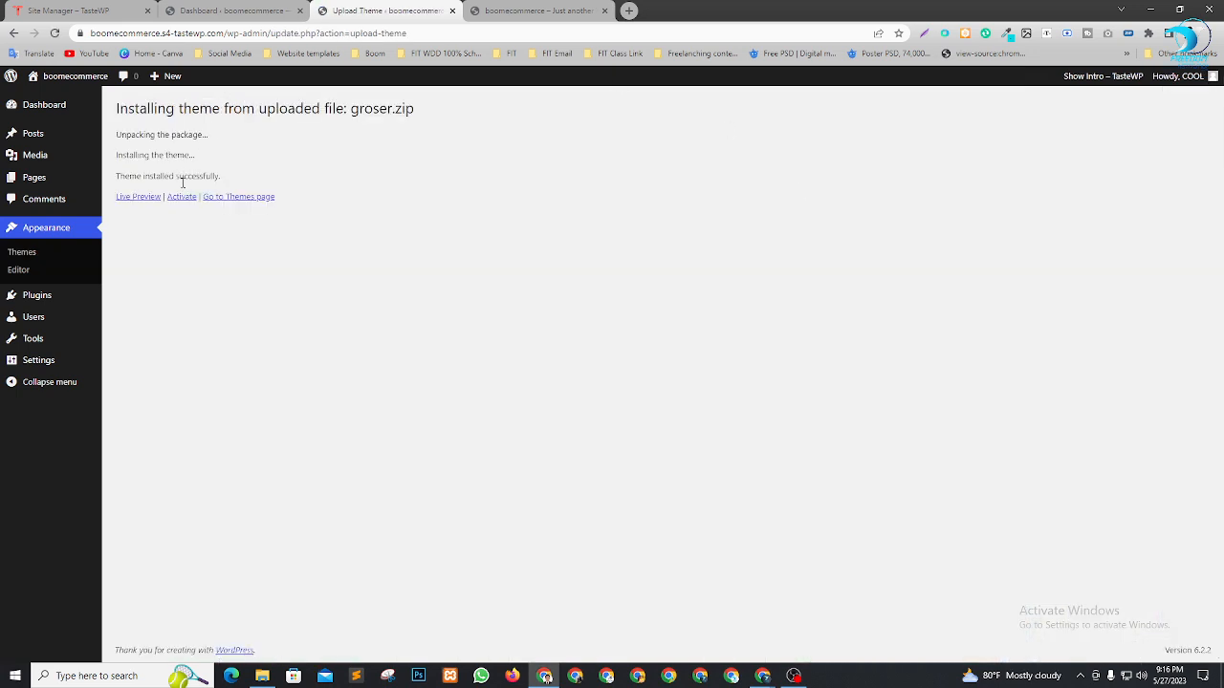
Activate the Groser theme and open its required plugins installer
click(183, 204)
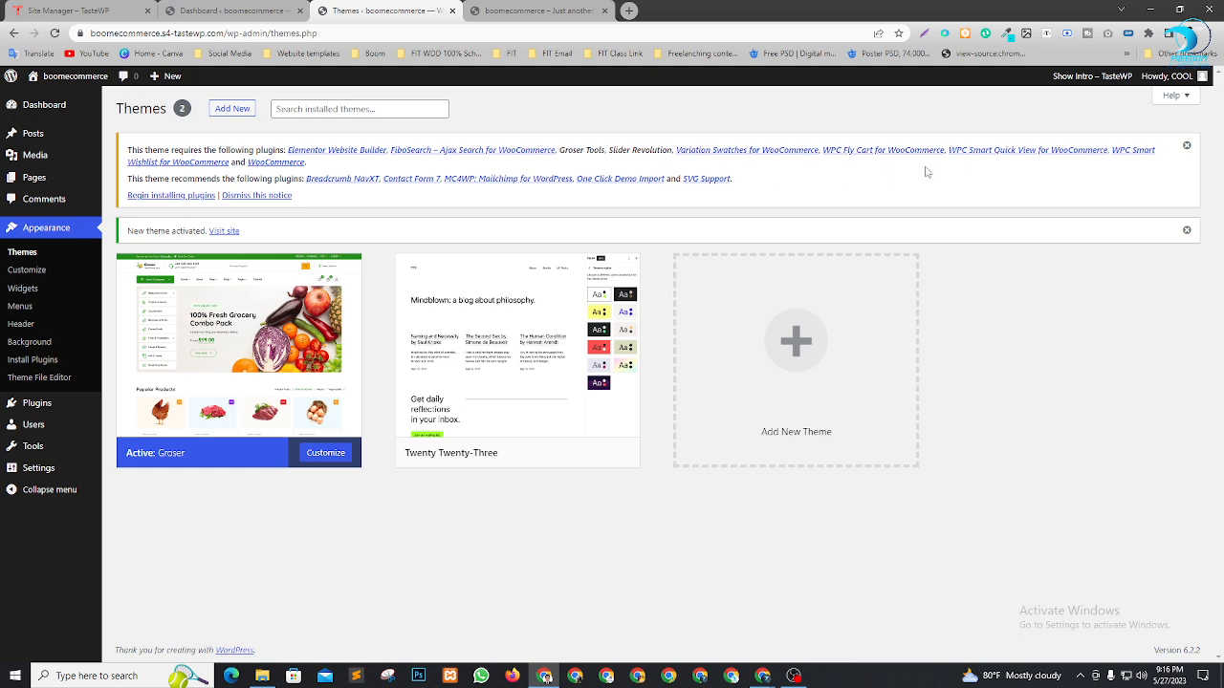
click(168, 196)
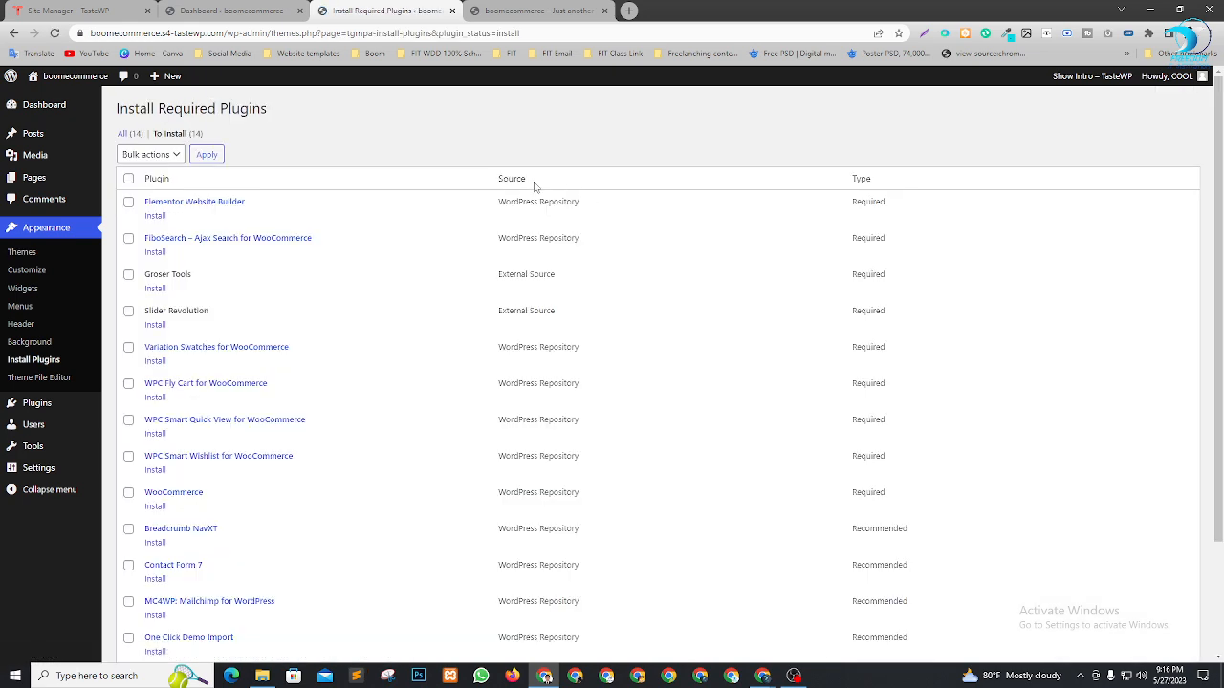
key(alt+Tab)
key(alt+Tab)
key(alt+Tab)
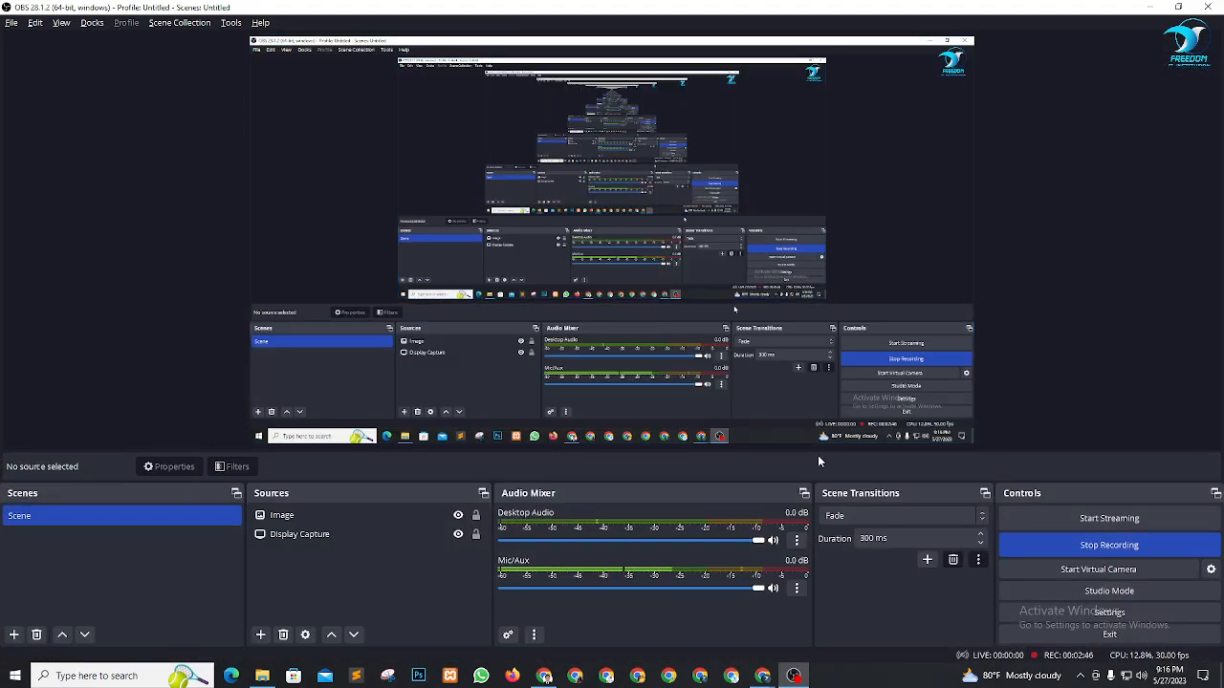
key(alt+Tab)
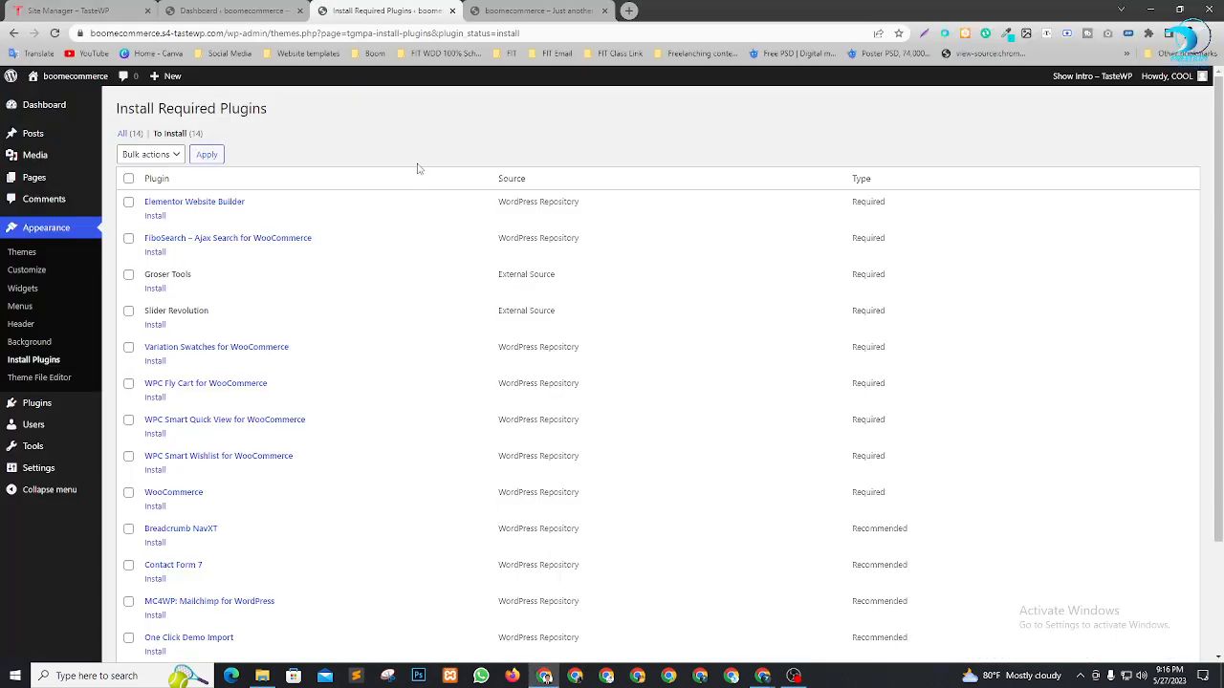
scroll(328, 259, down, 1)
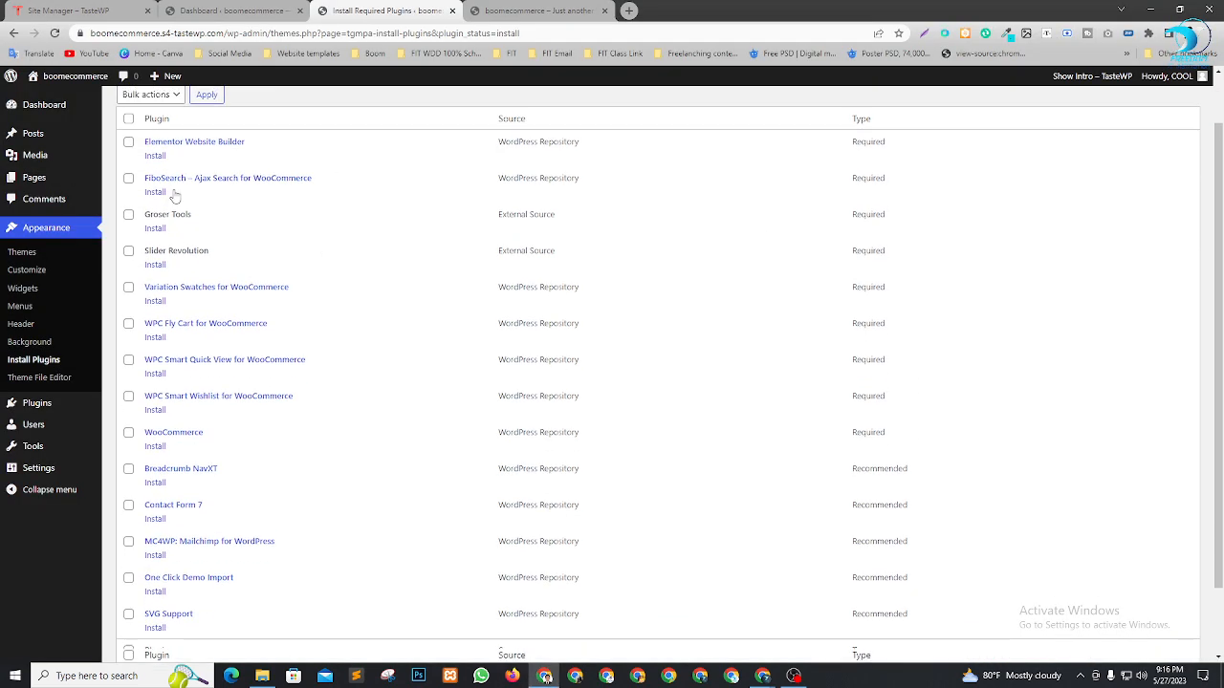
scroll(172, 194, up, 1)
Bulk-install all 14 required and recommended plugins, including Elementor and WooCommerce
click(128, 179)
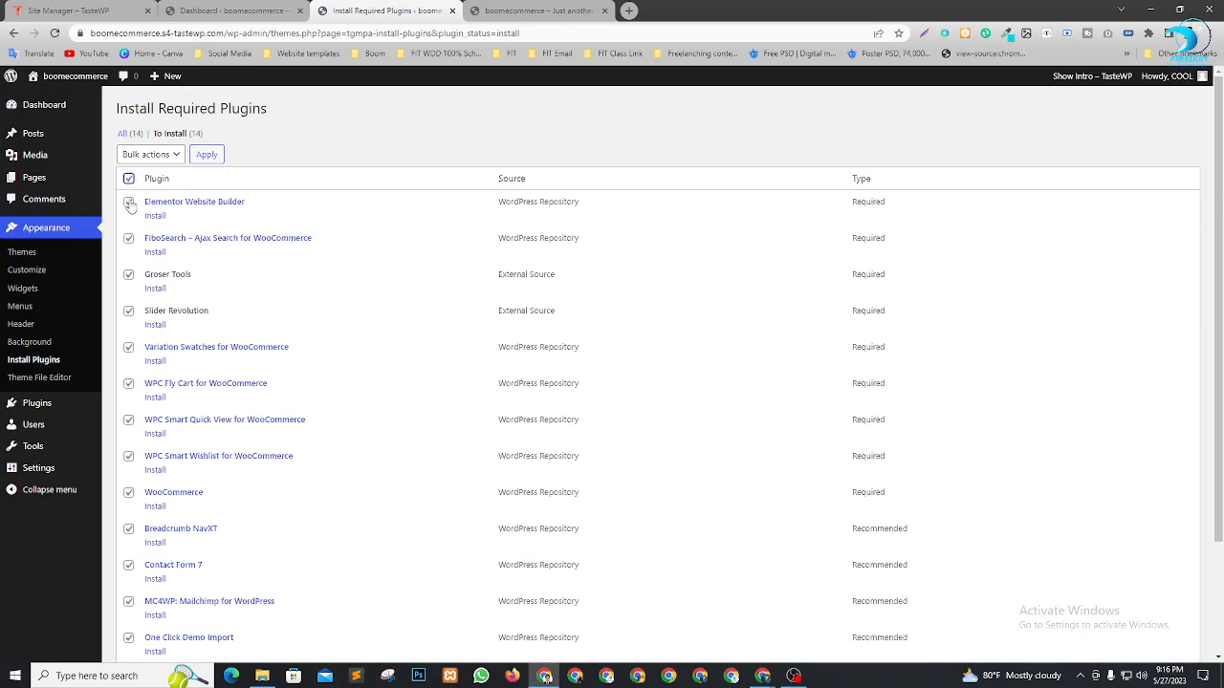
scroll(132, 210, down, 3)
scroll(150, 447, up, 5)
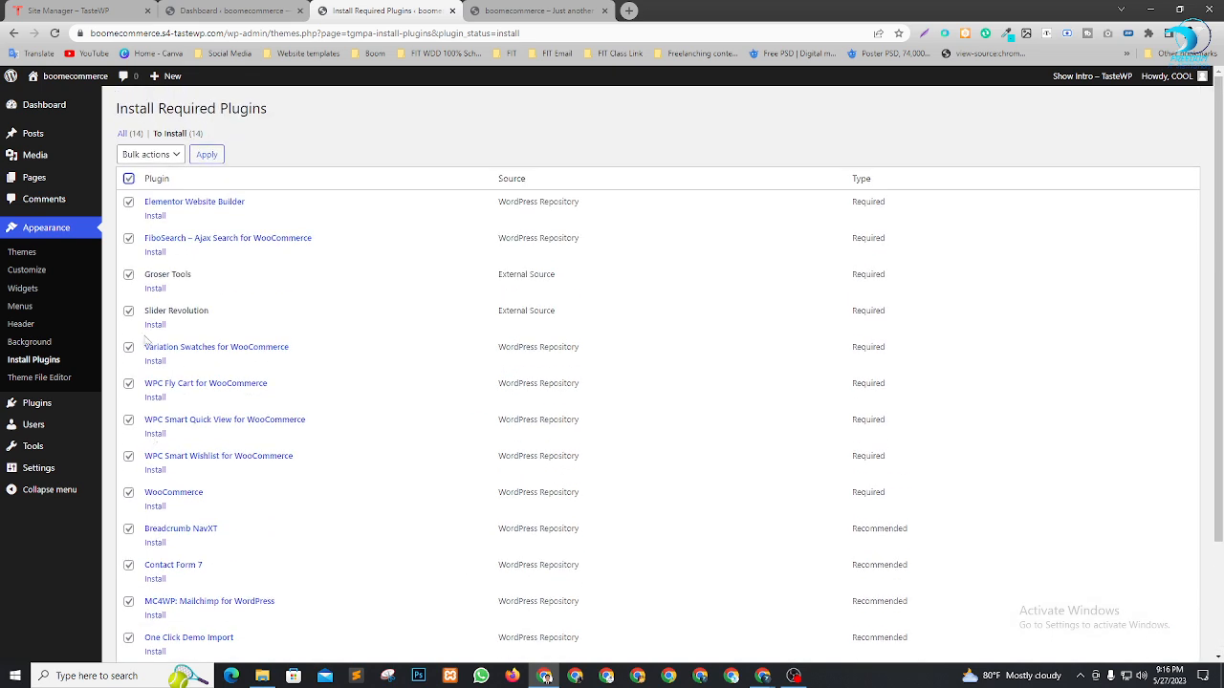
click(149, 155)
click(143, 184)
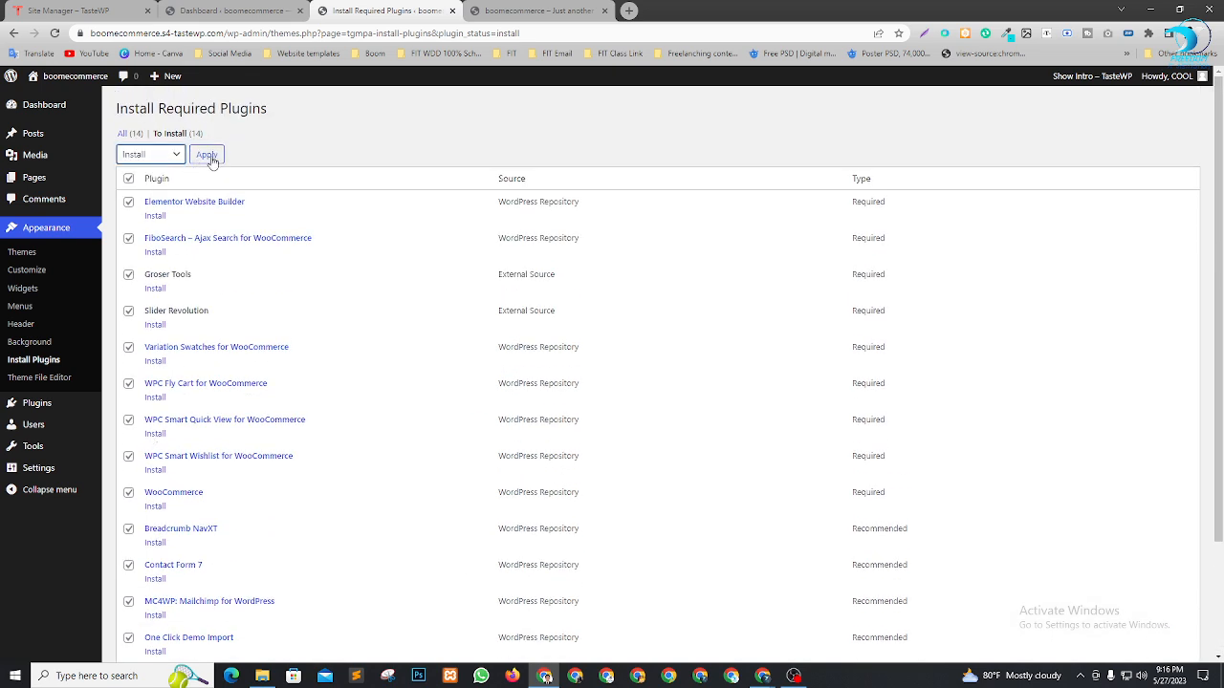
click(207, 155)
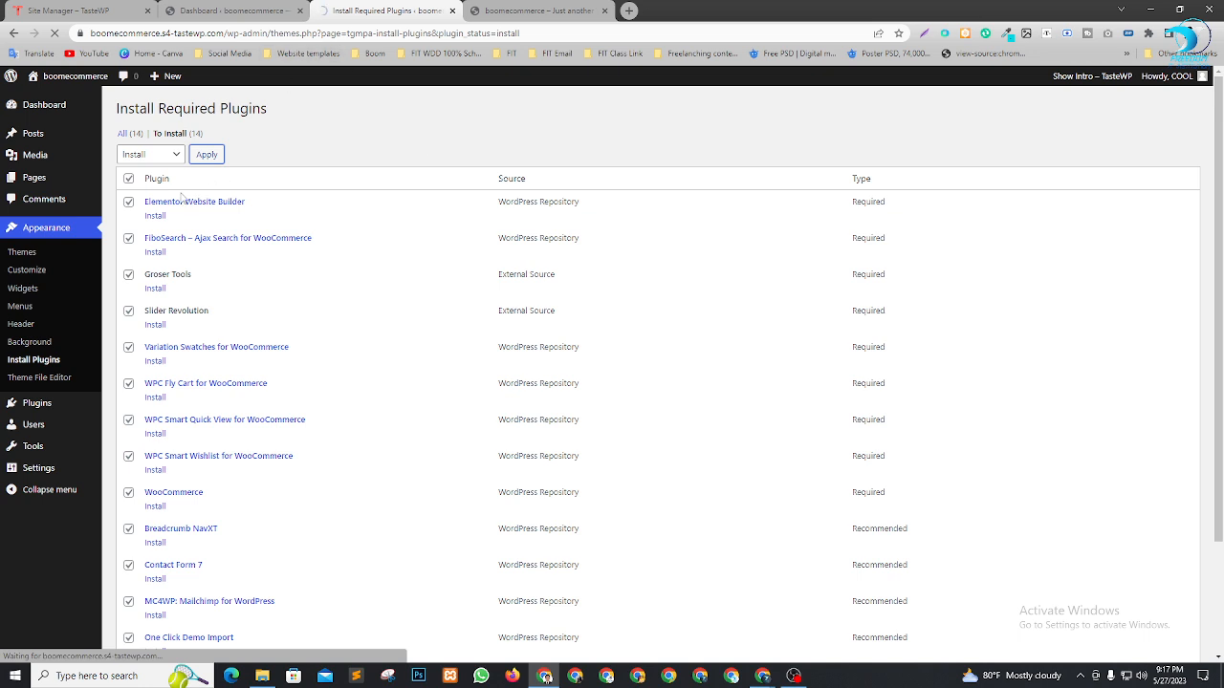
scroll(325, 306, down, 3)
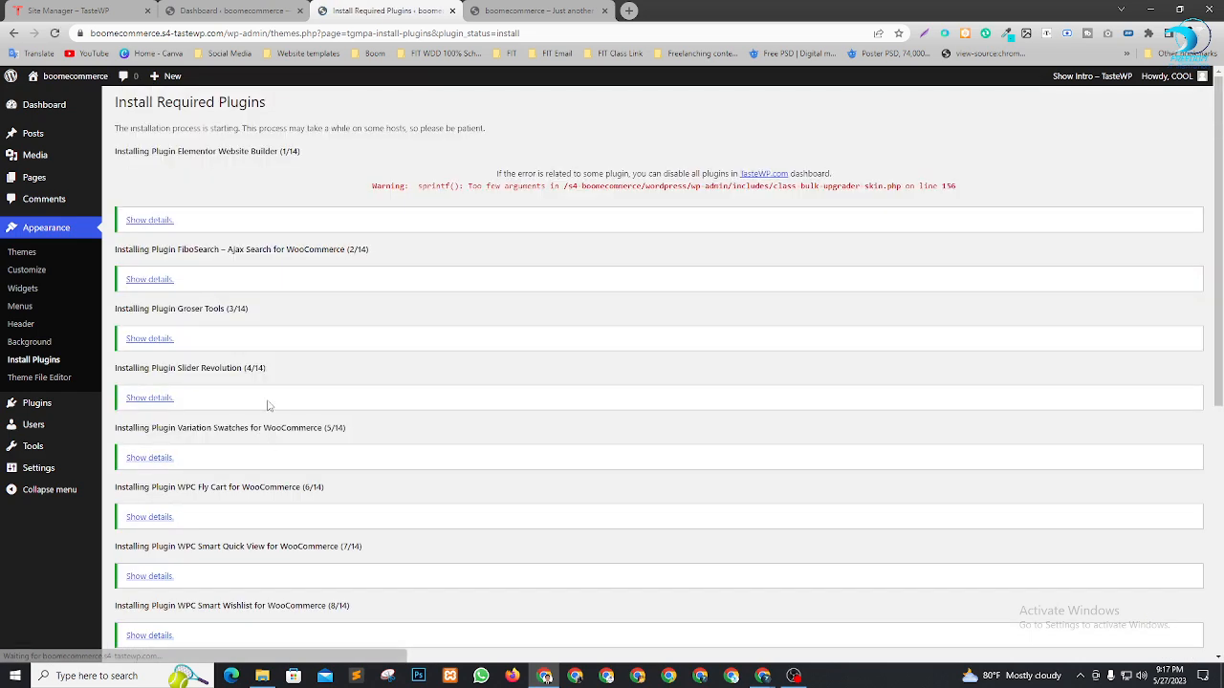
scroll(211, 165, down, 2)
scroll(229, 469, down, 2)
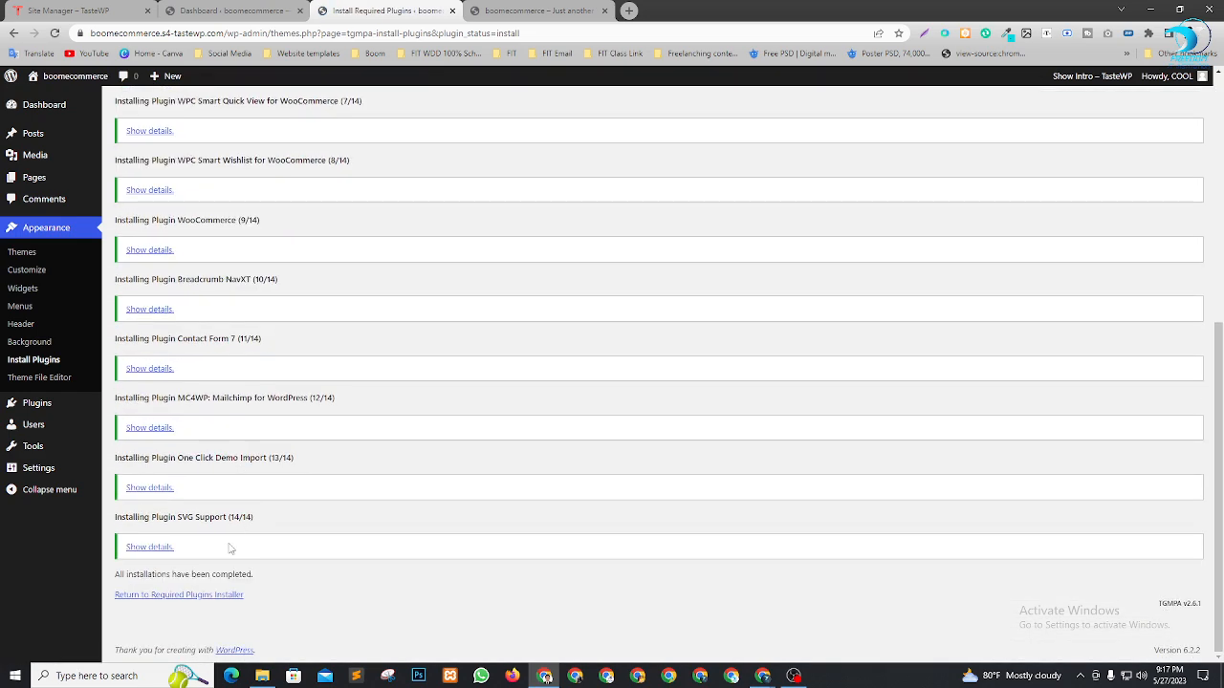
Bulk-activate all 14 Groser plugins from the Required Plugins Installer
click(179, 596)
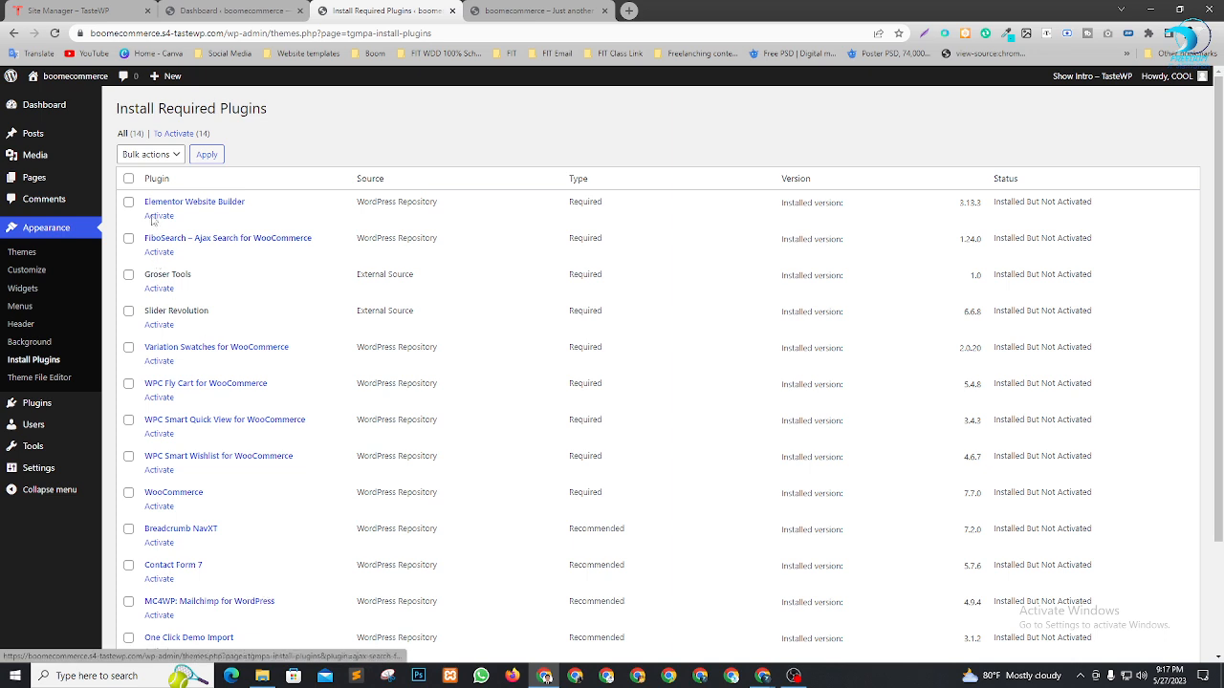
click(130, 179)
click(151, 153)
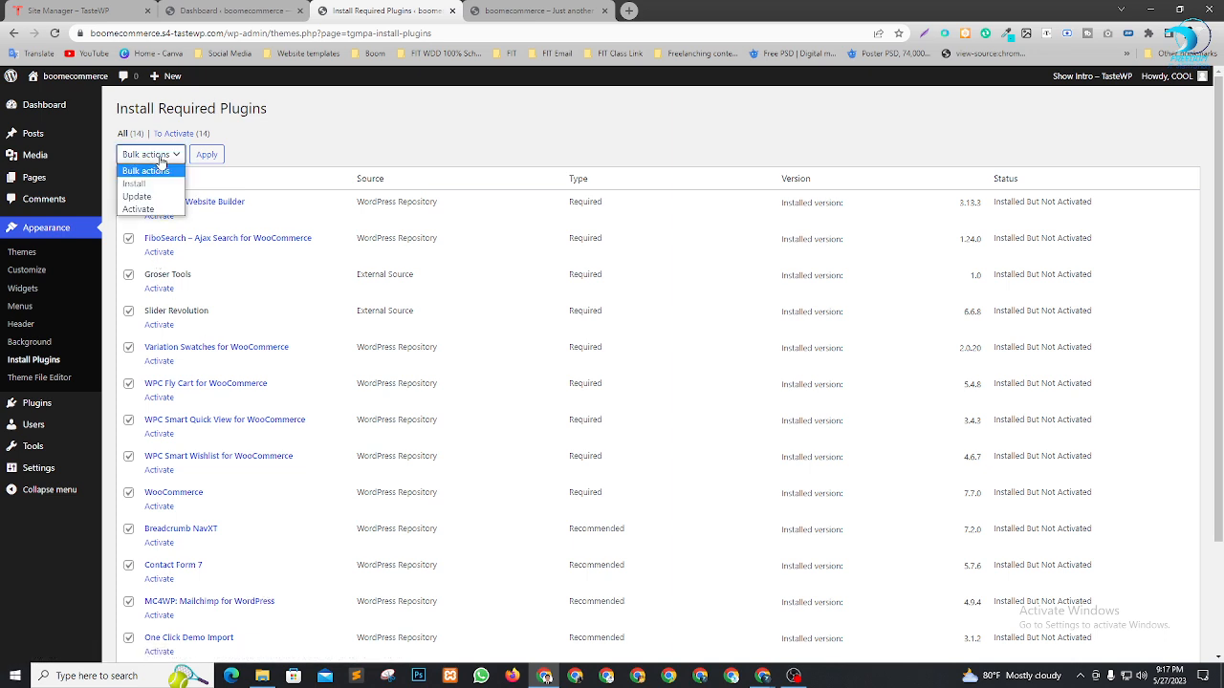
click(158, 211)
click(218, 154)
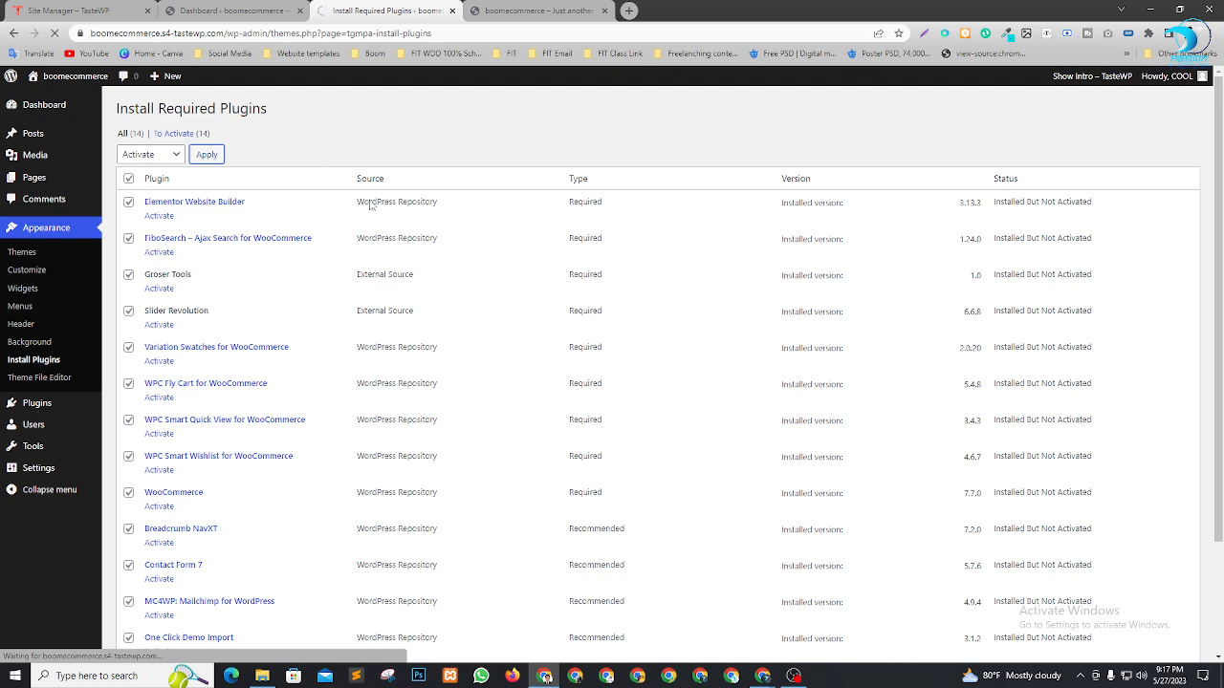
Admit the waiting participant in Meet, then return to the WordPress dashboard
key(alt+Tab)
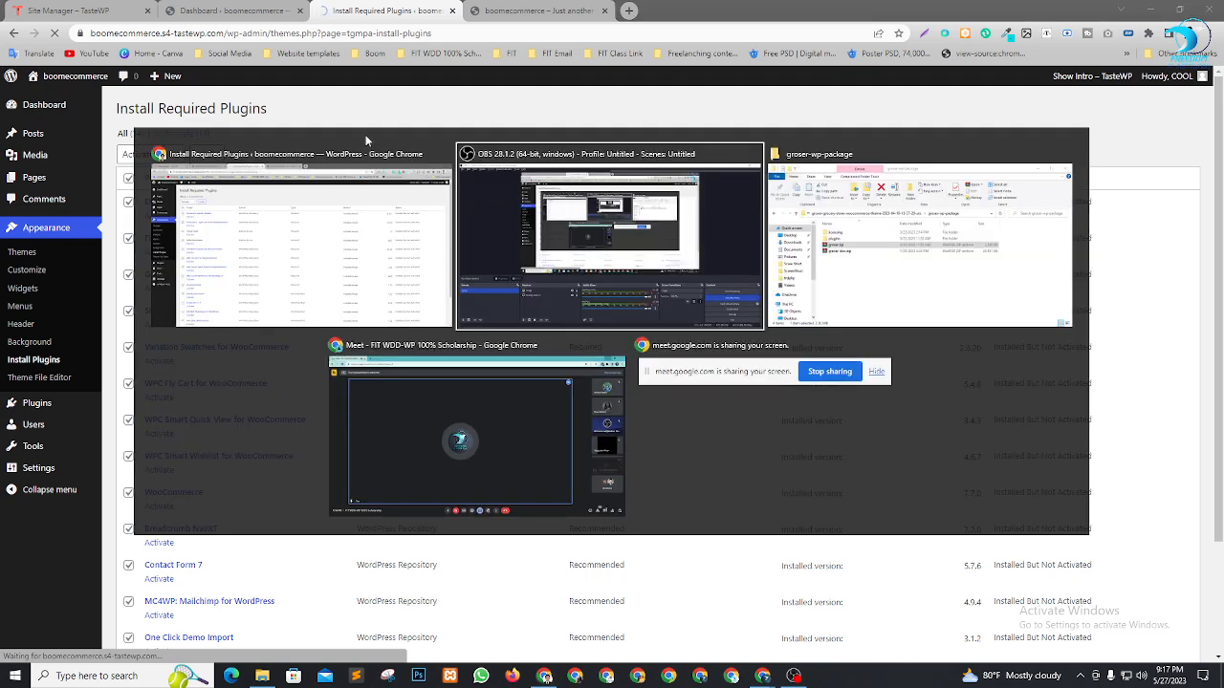
key(alt+Tab)
key(alt+Tab)
click(736, 122)
key(alt+Tab)
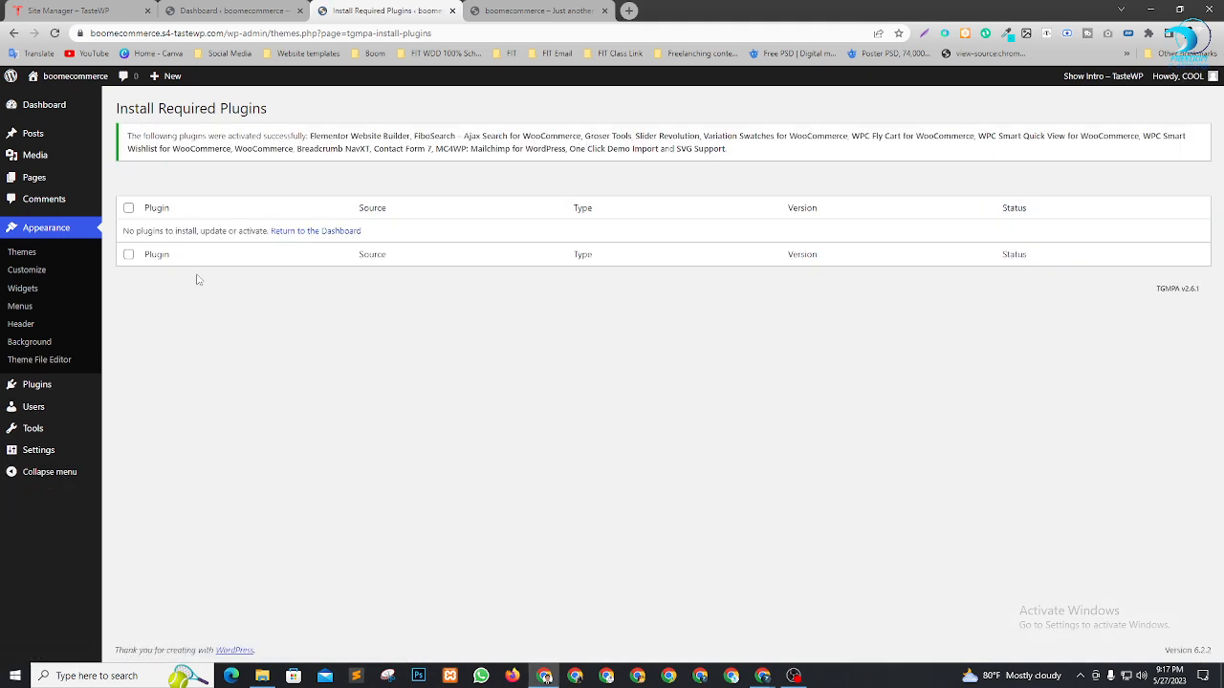
click(316, 236)
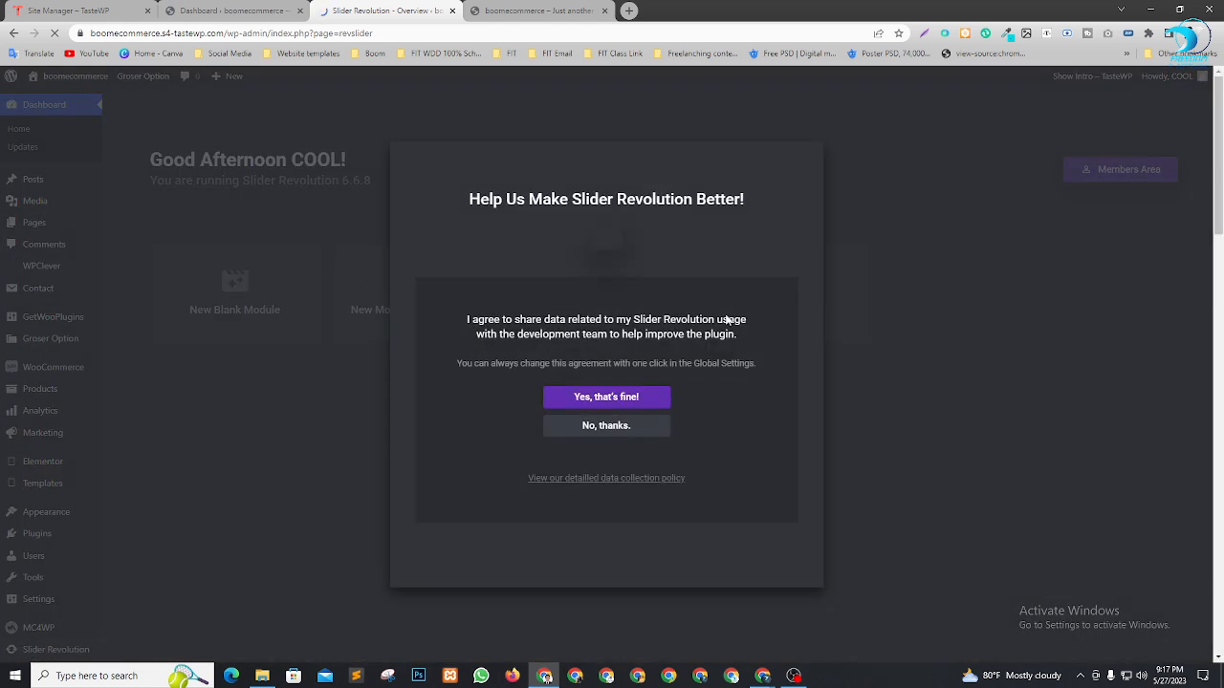
Decline Slider Revolution data sharing and close its welcome and news panels
click(624, 432)
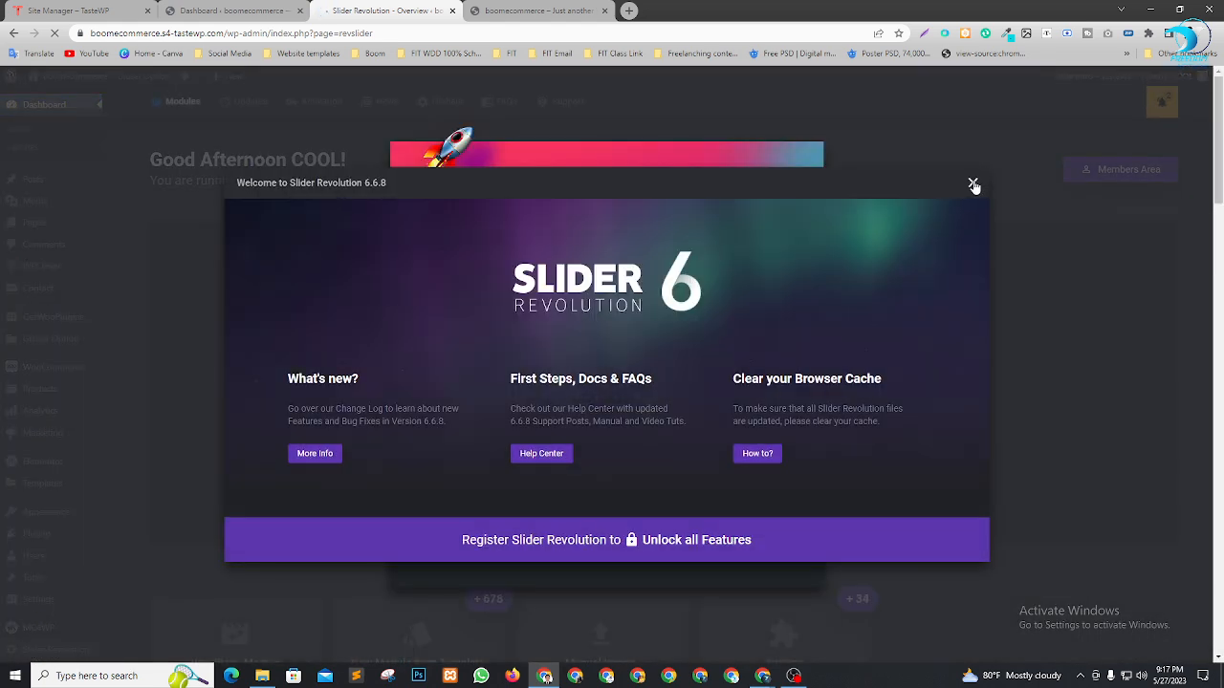
click(973, 185)
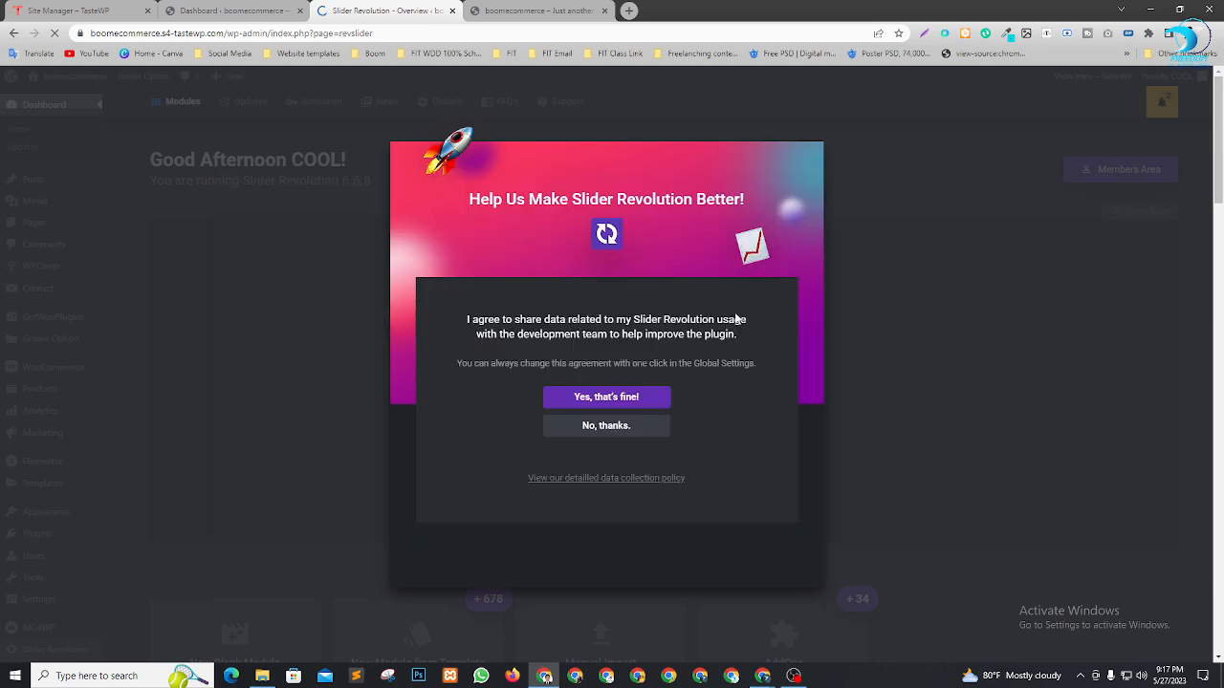
click(627, 426)
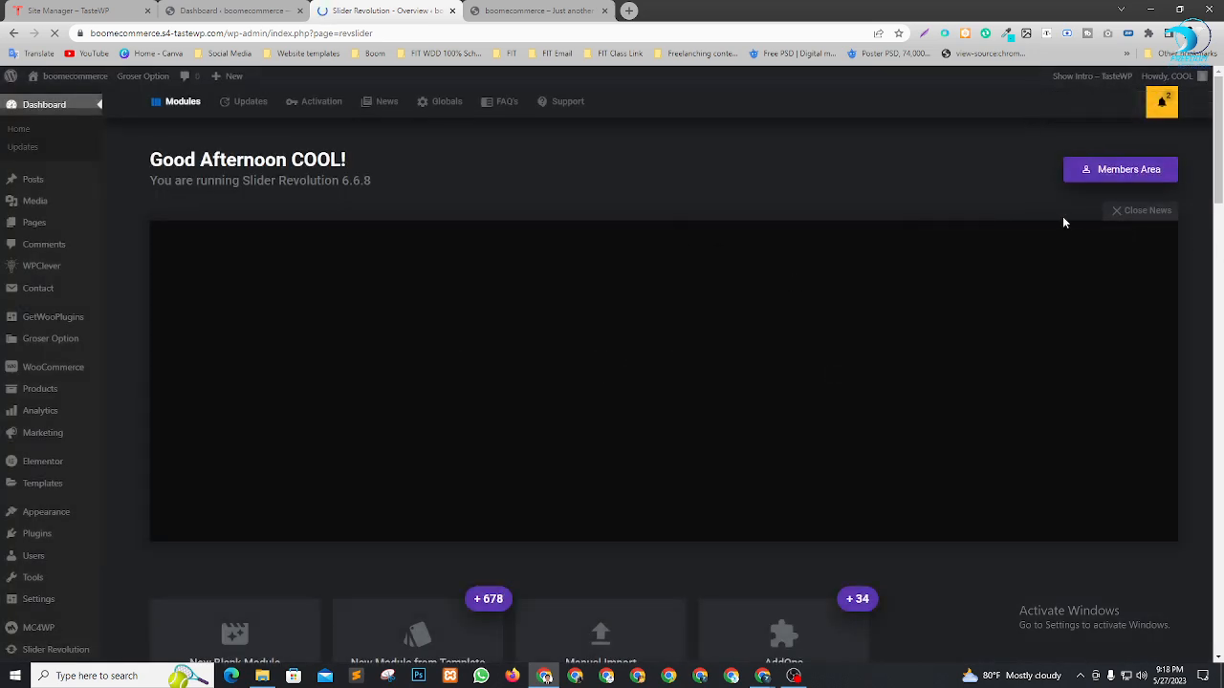
click(1132, 215)
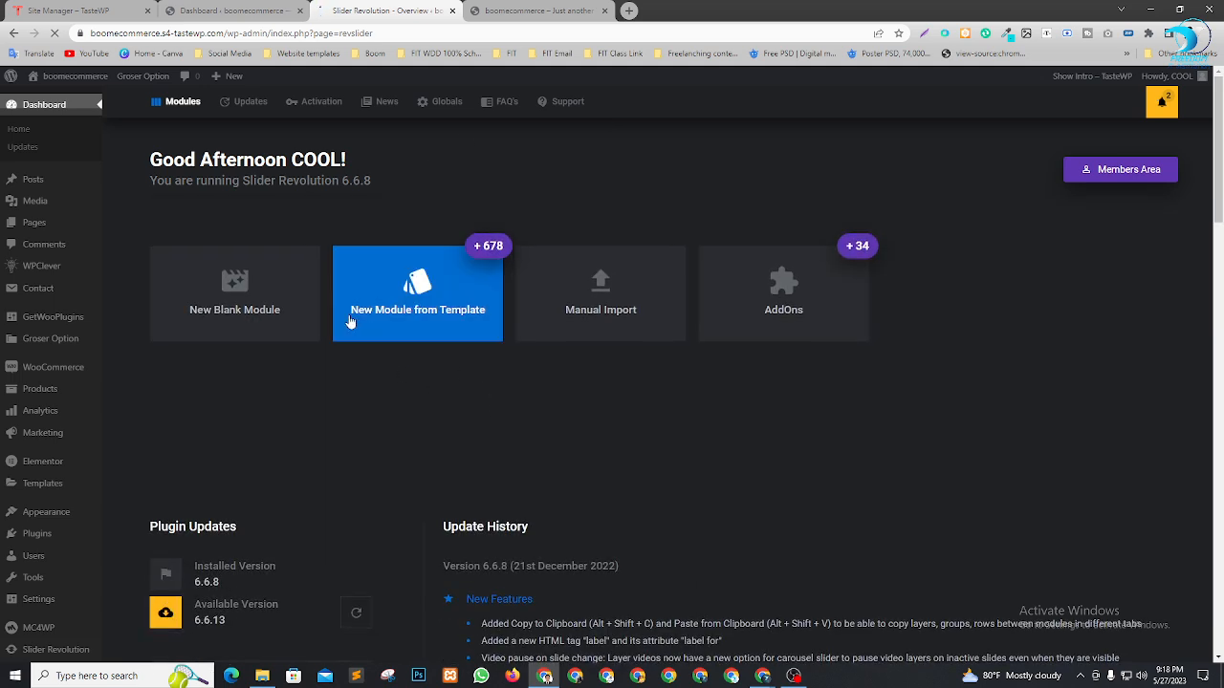
Reload the storefront tab to confirm the Groser design, then open the main Dashboard
click(522, 8)
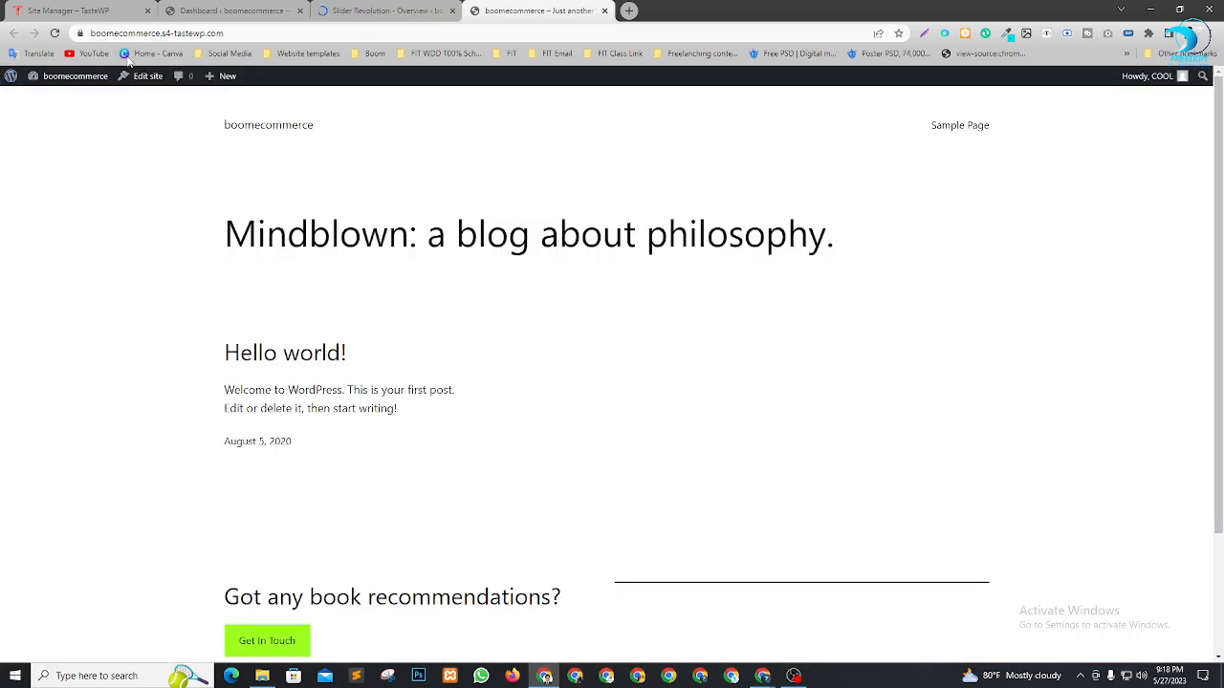
key(F5)
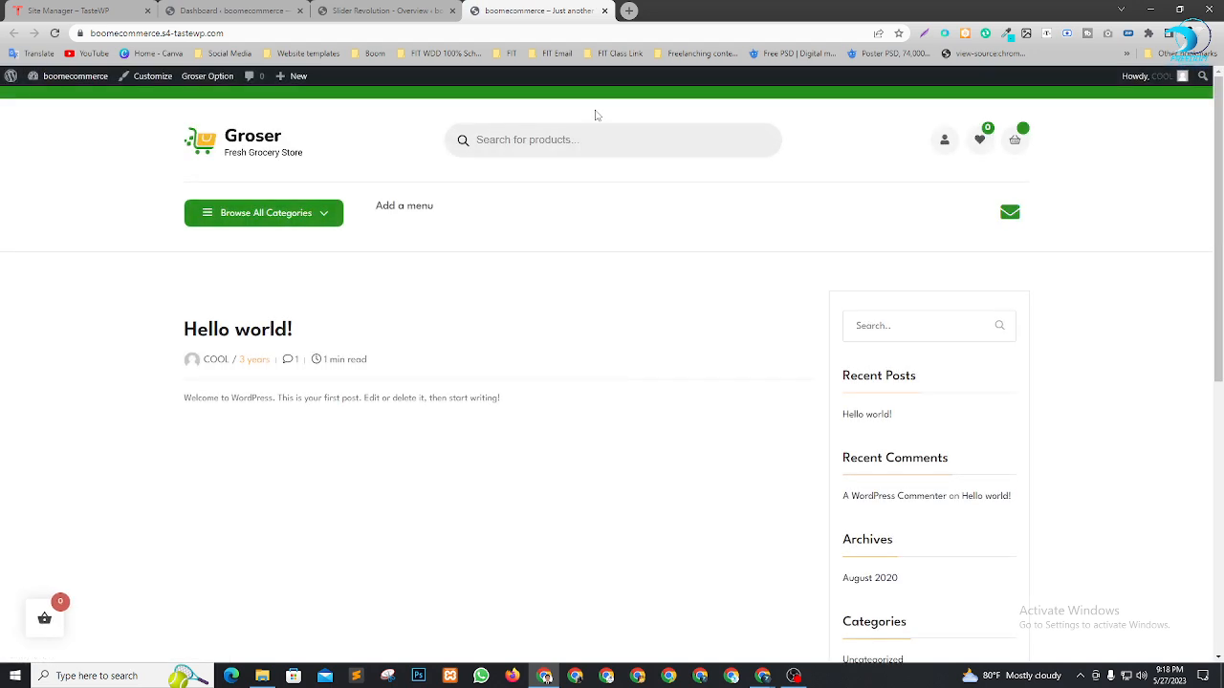
click(383, 11)
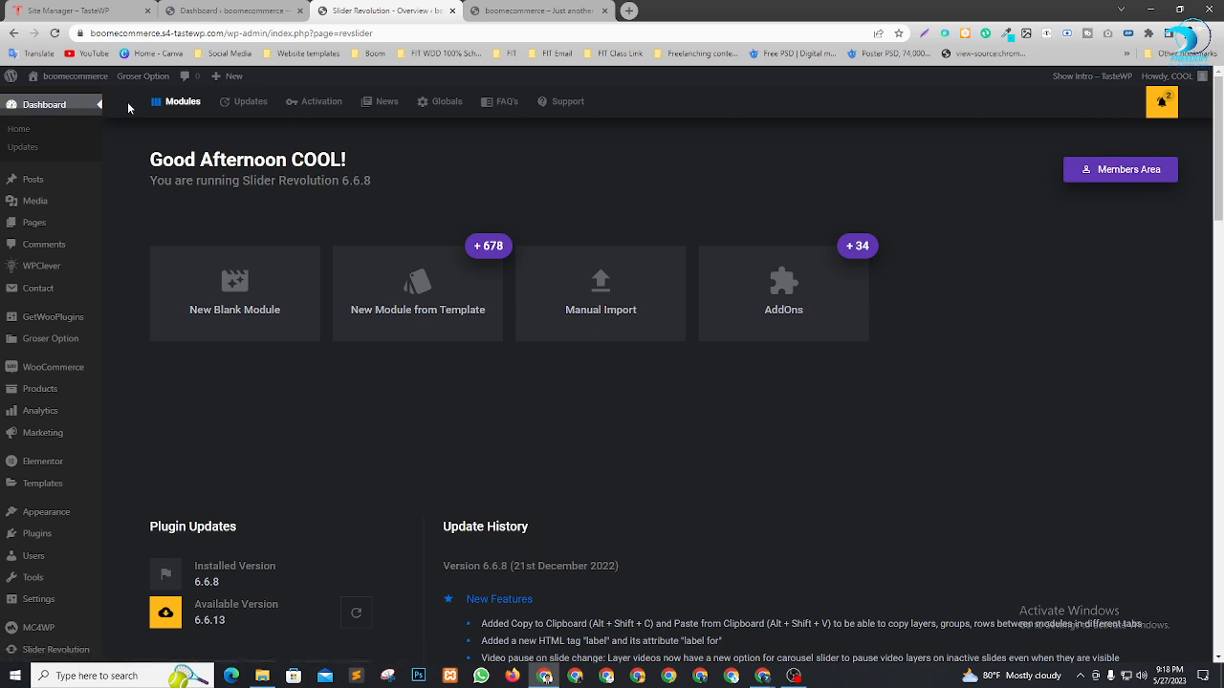
click(99, 108)
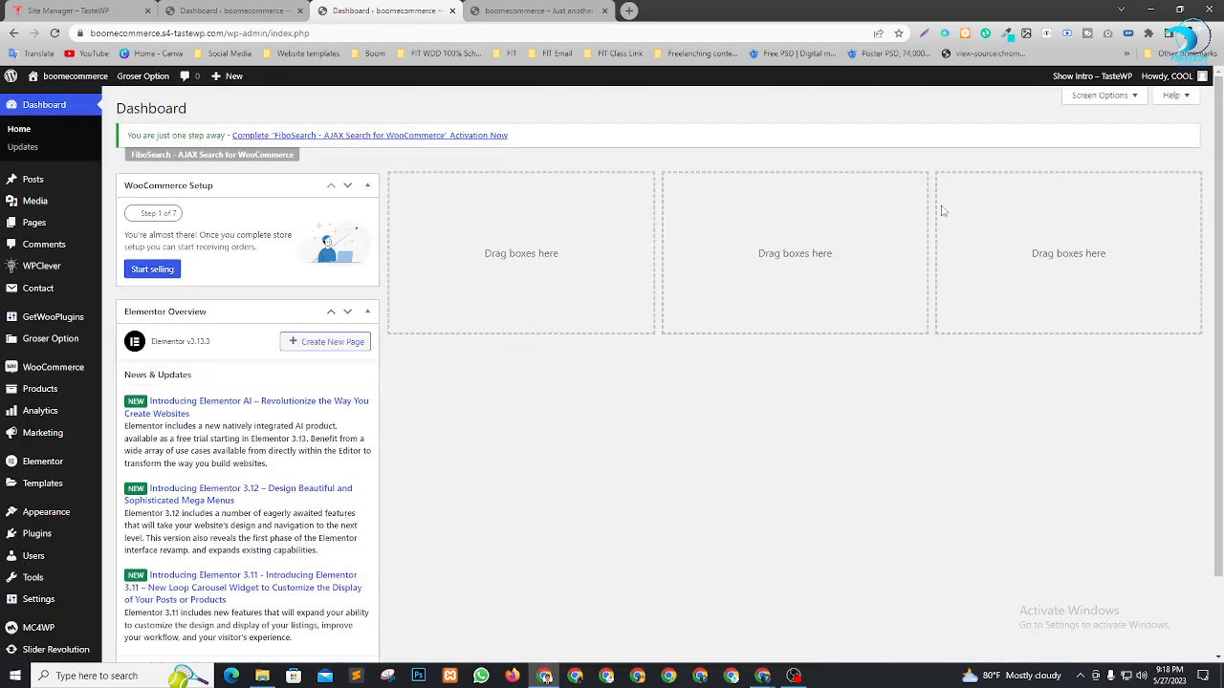
Hide the WooCommerce Setup and Elementor Overview boxes through the Dashboard's Screen Options
scroll(315, 248, down, 2)
scroll(318, 250, up, 2)
click(1107, 98)
click(197, 153)
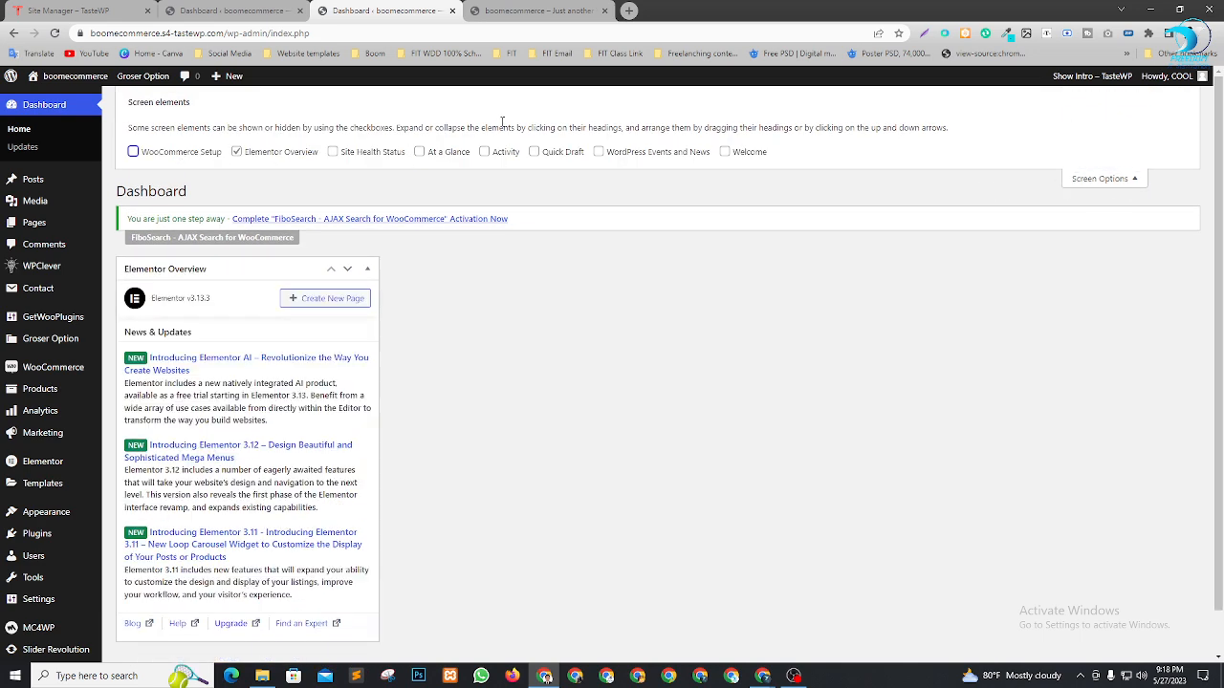
click(314, 153)
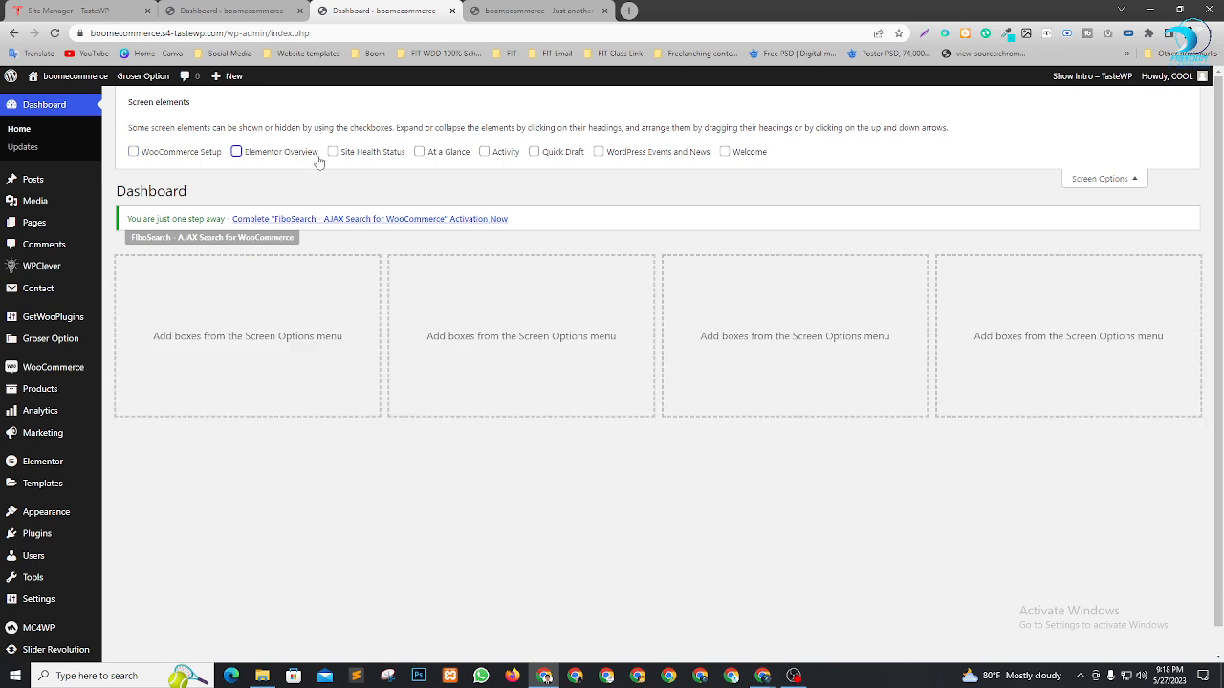
click(1114, 179)
scroll(263, 382, down, 2)
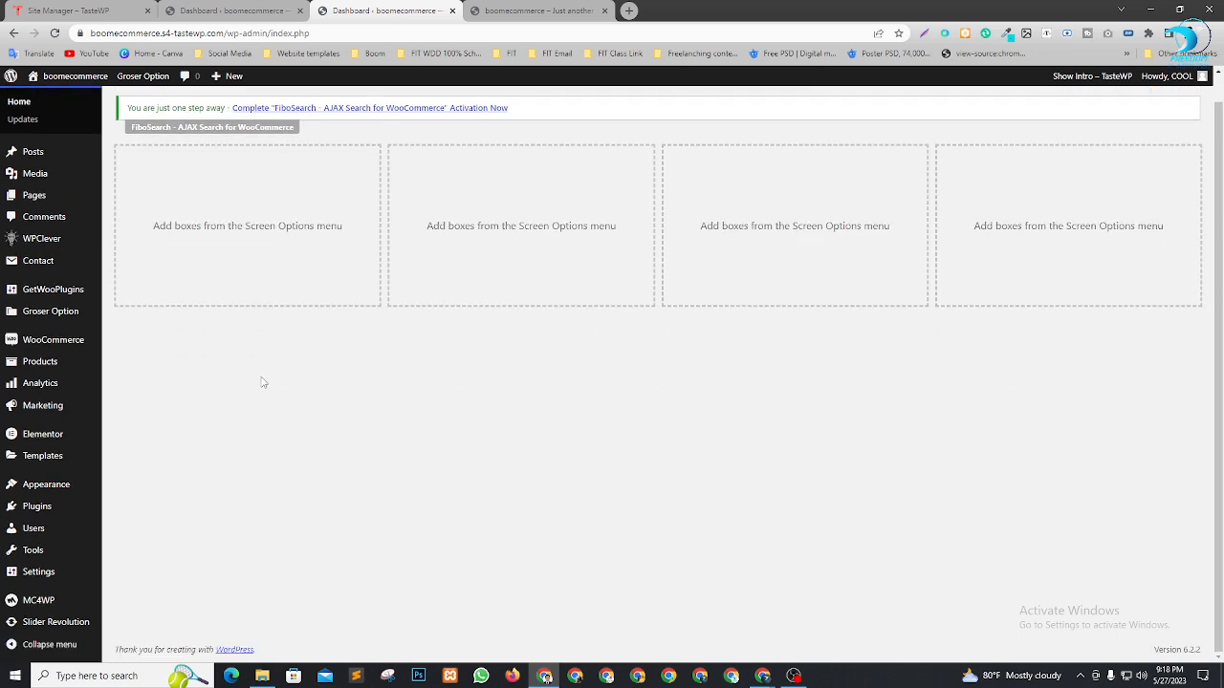
mouse_move(45, 484)
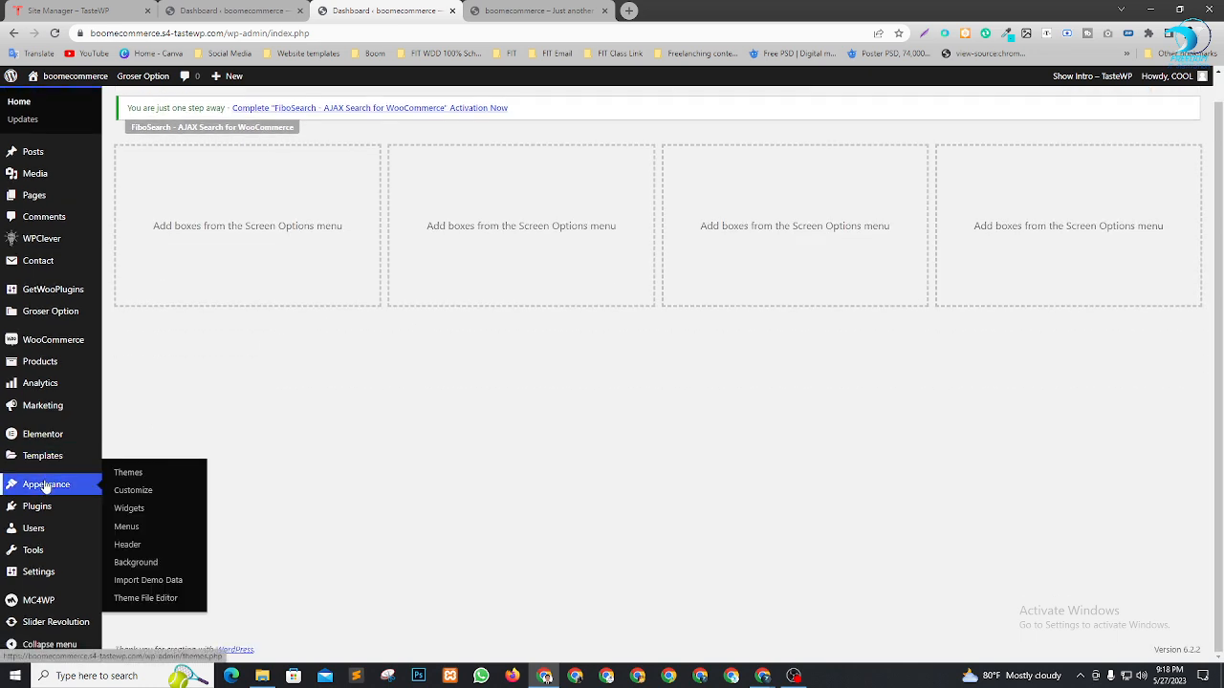
Open Appearance > Import Demo Data and start importing the Groser Main demo
click(148, 585)
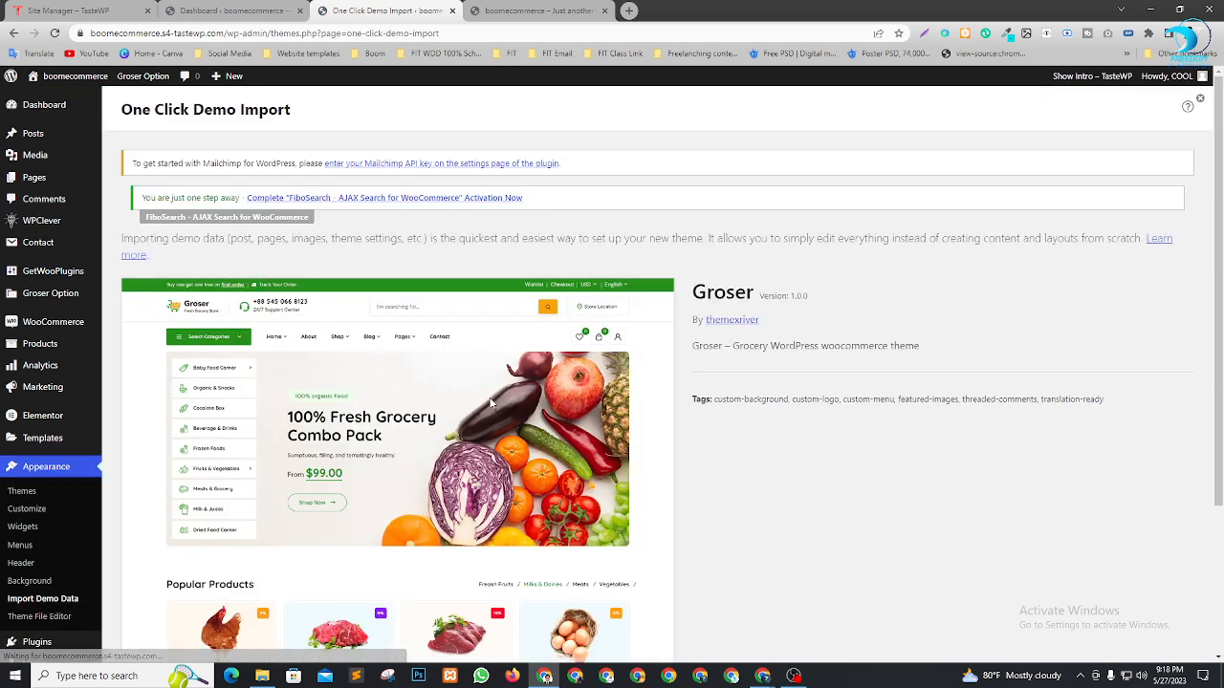
scroll(730, 270, down, 3)
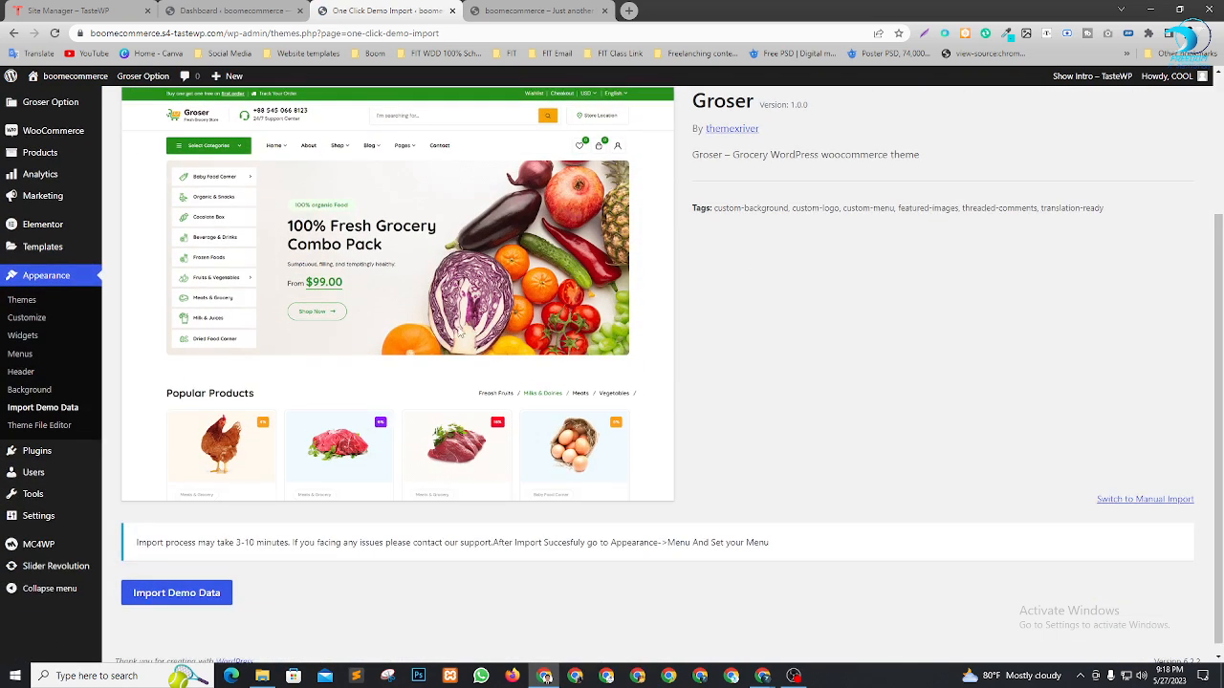
scroll(440, 346, down, 1)
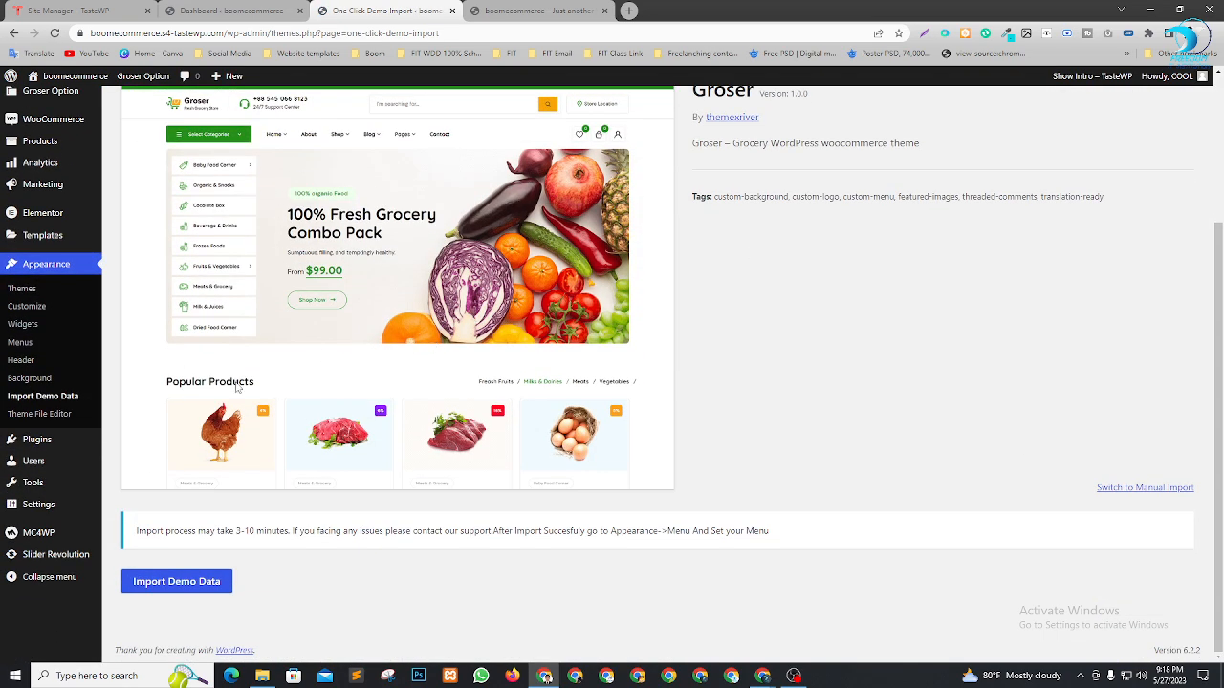
click(183, 582)
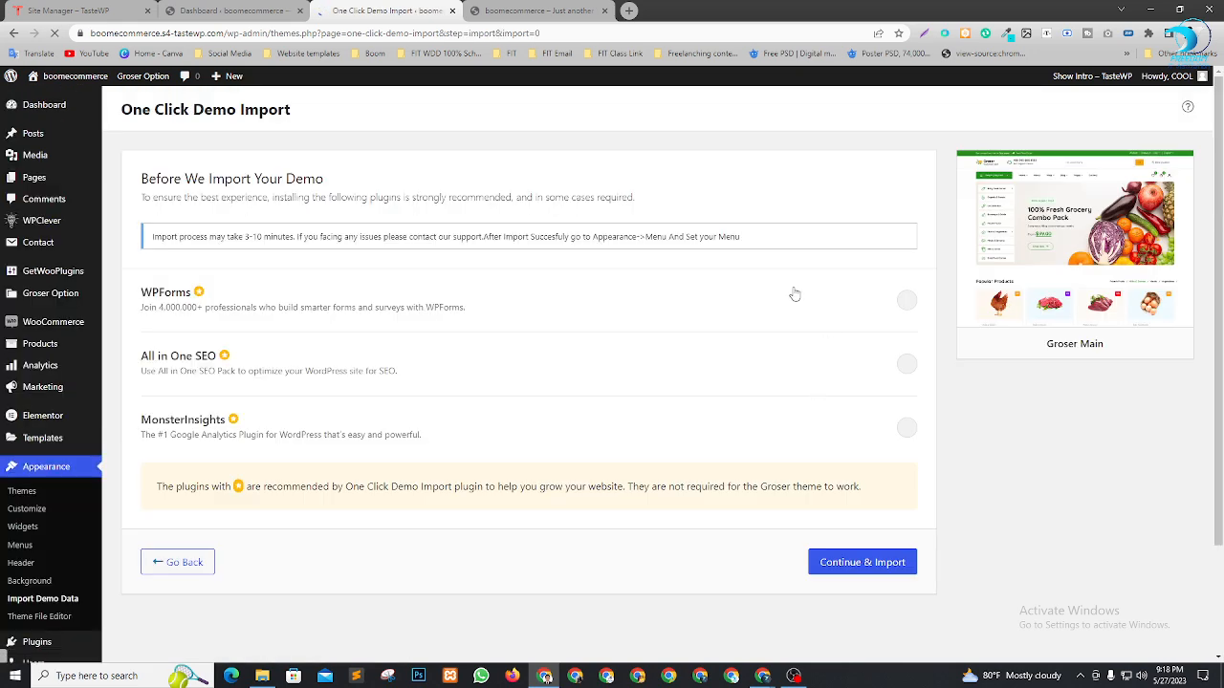
Select WPForms, All in One SEO and MonsterInsights for installation and continue the import
scroll(411, 287, down, 2)
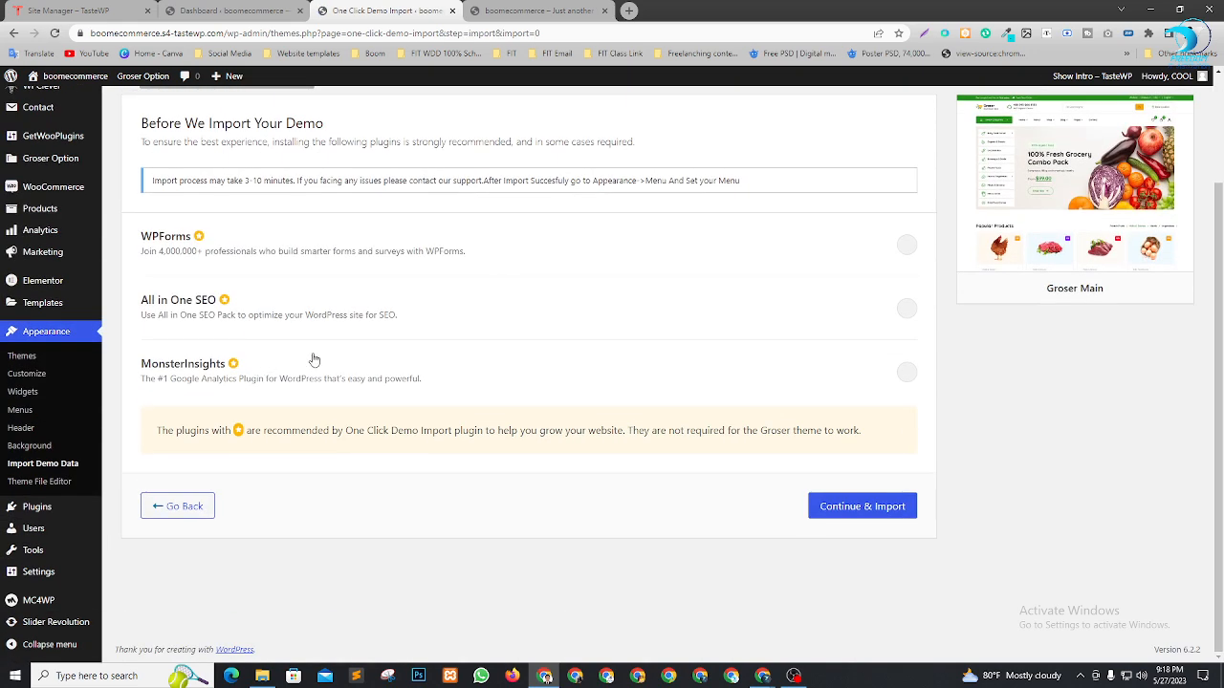
click(709, 253)
click(714, 318)
click(814, 373)
click(859, 507)
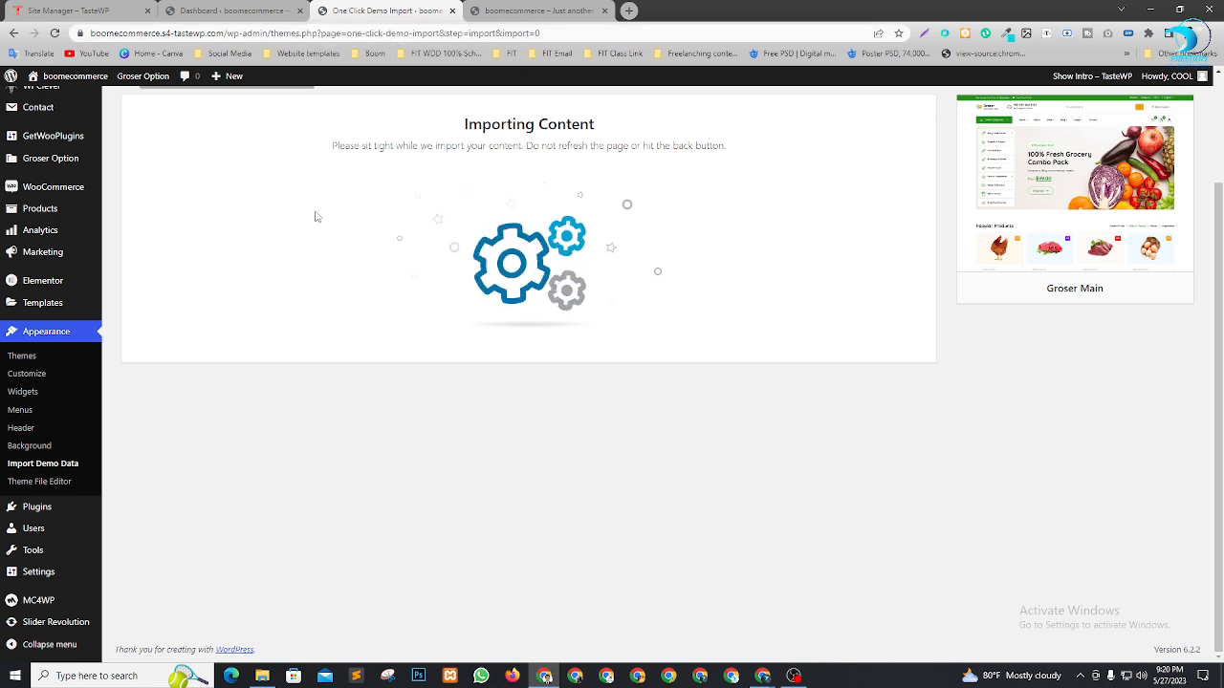
mouse_move(762, 676)
click(727, 612)
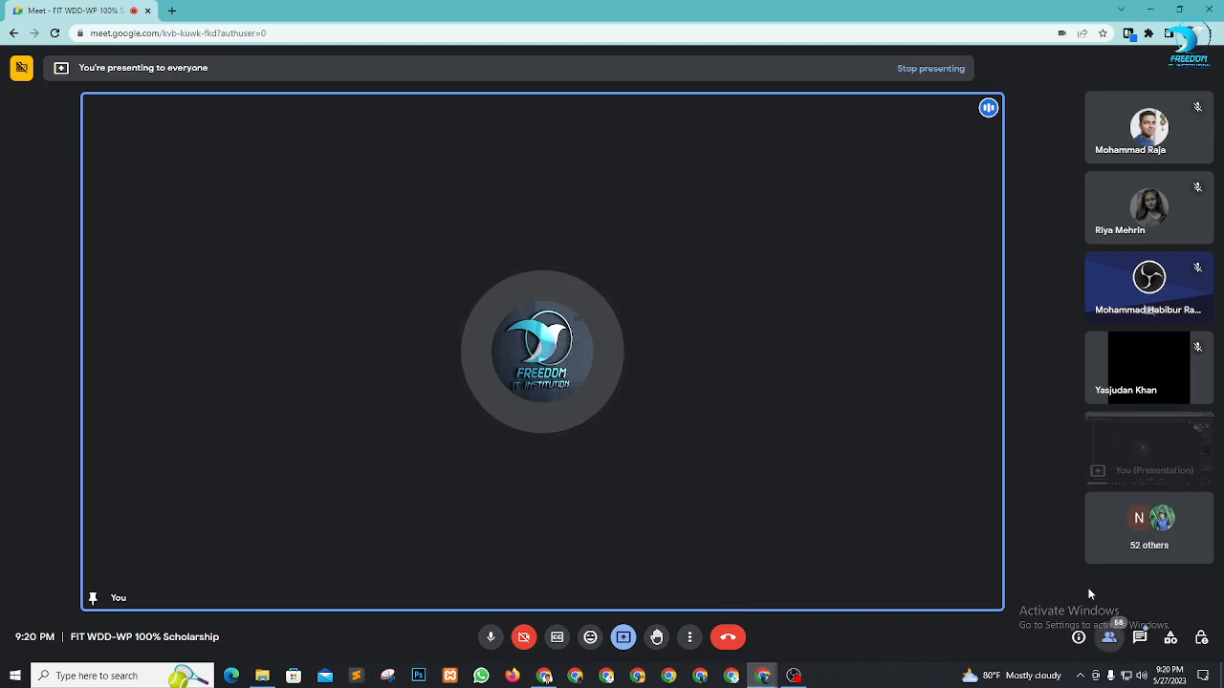
click(1109, 637)
scroll(1076, 401, down, 5)
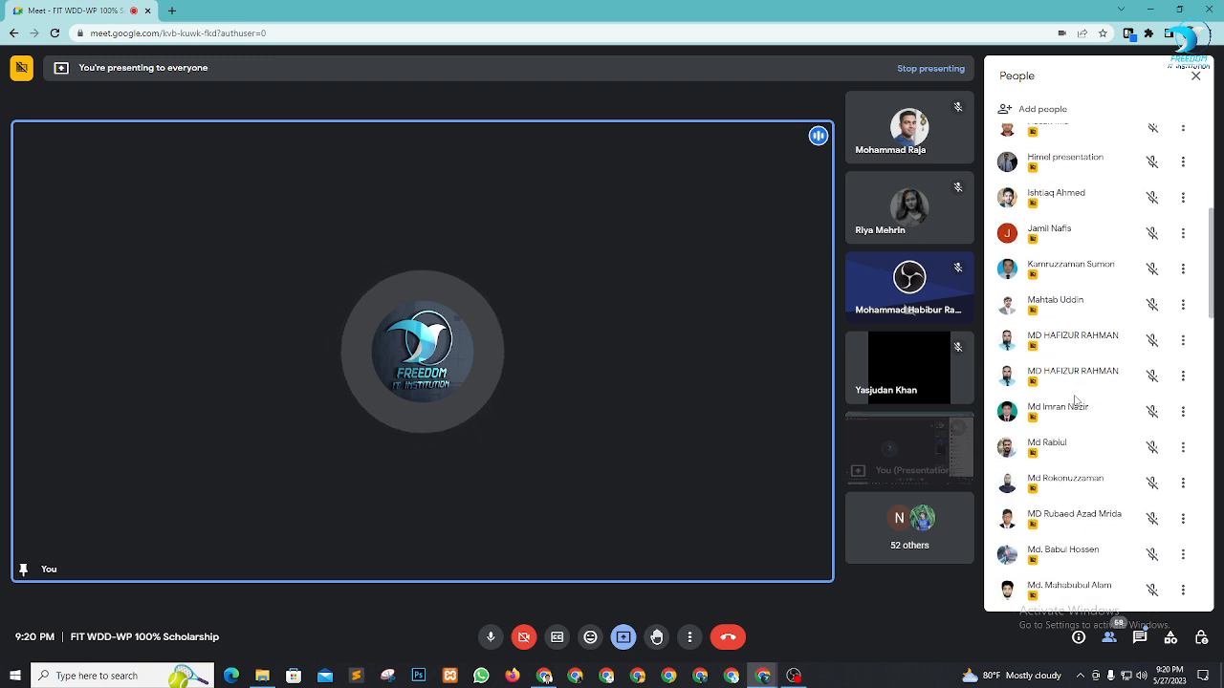
scroll(1078, 402, up, 5)
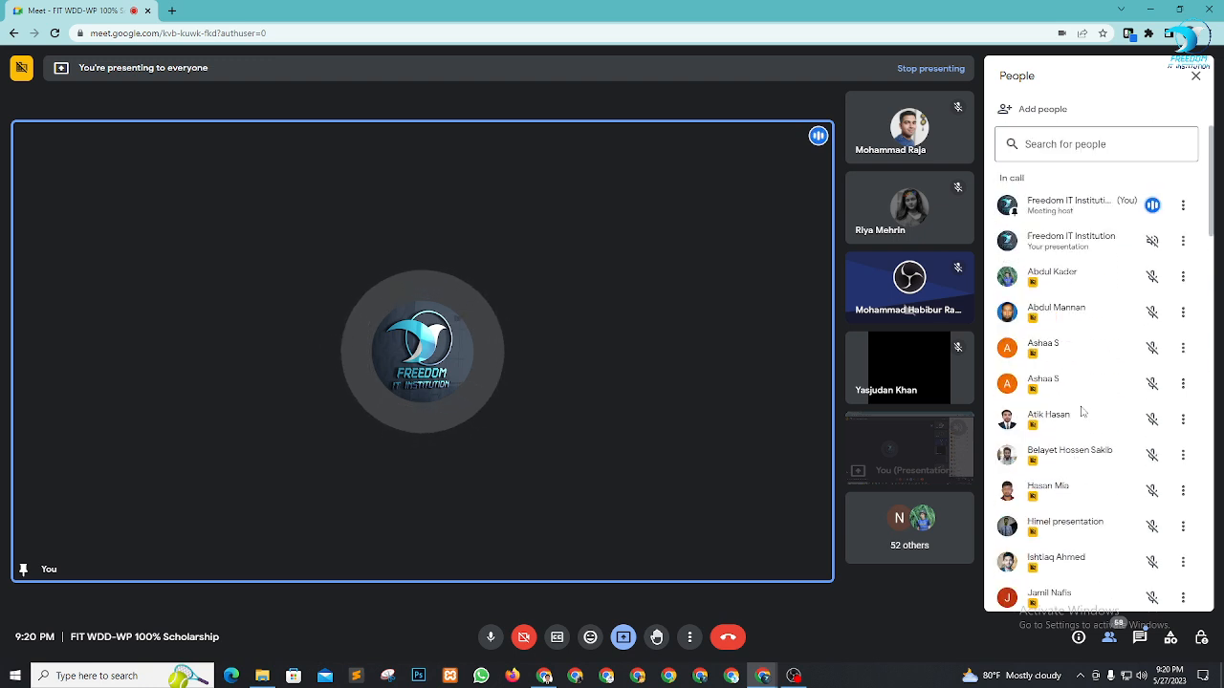
scroll(1093, 421, down, 2)
scroll(1096, 432, up, 2)
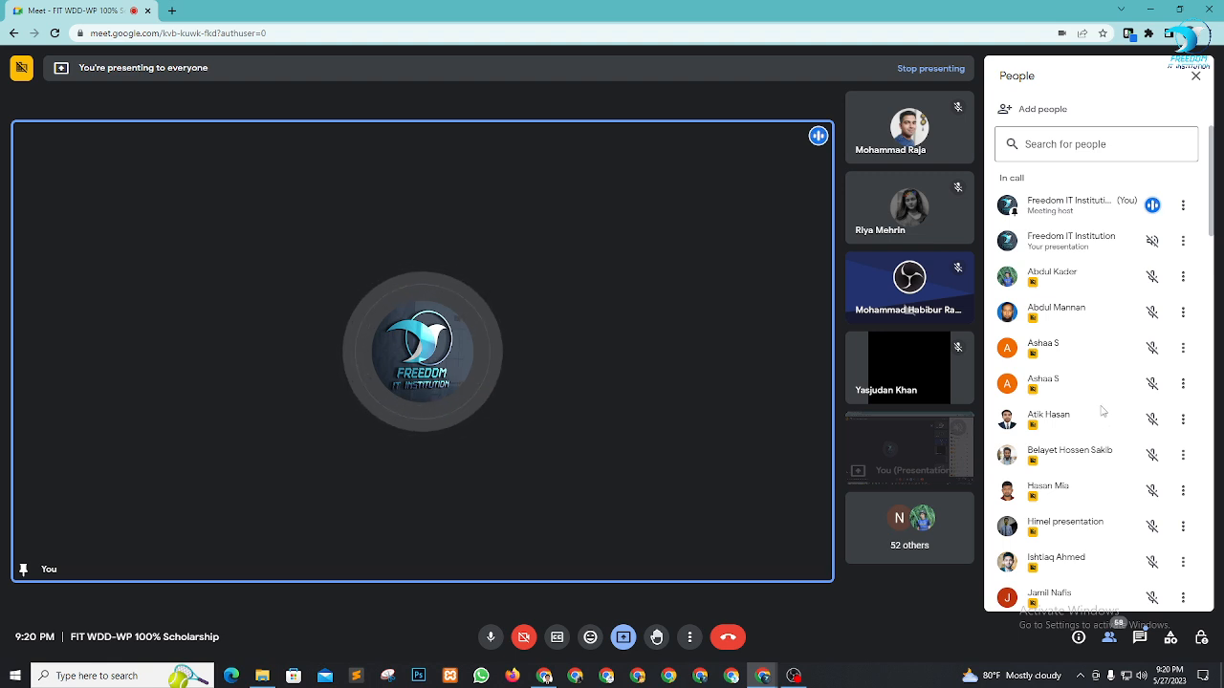
scroll(1100, 407, down, 1)
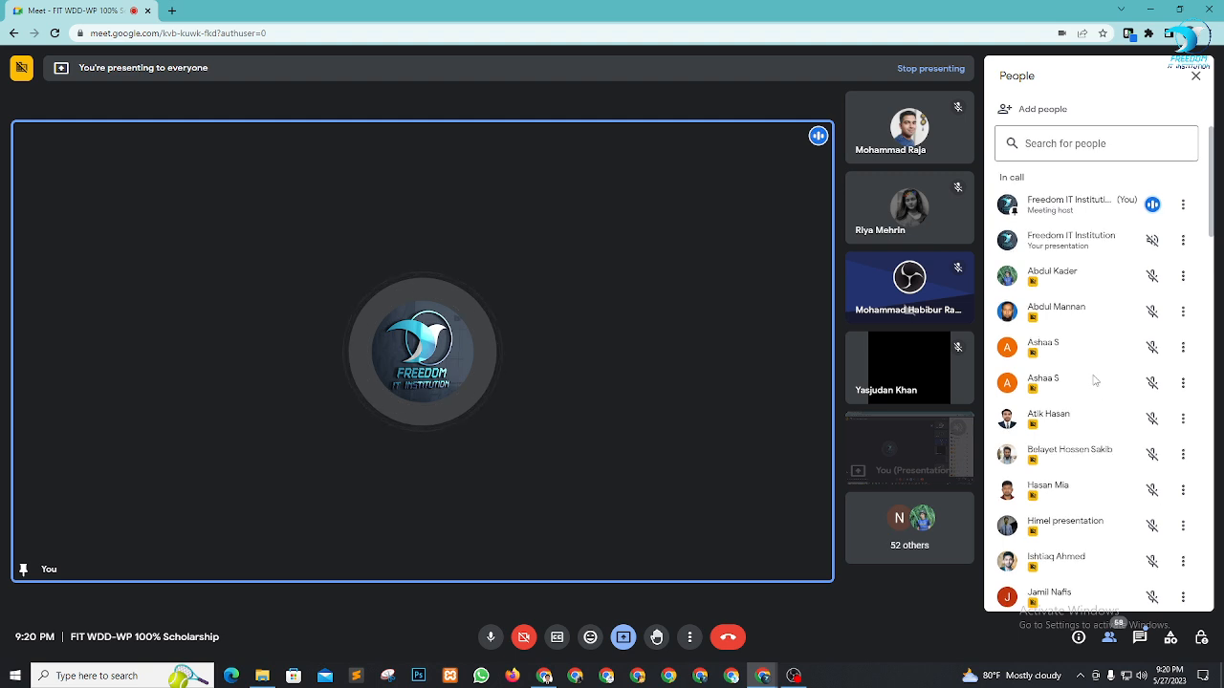
scroll(1096, 379, up, 1)
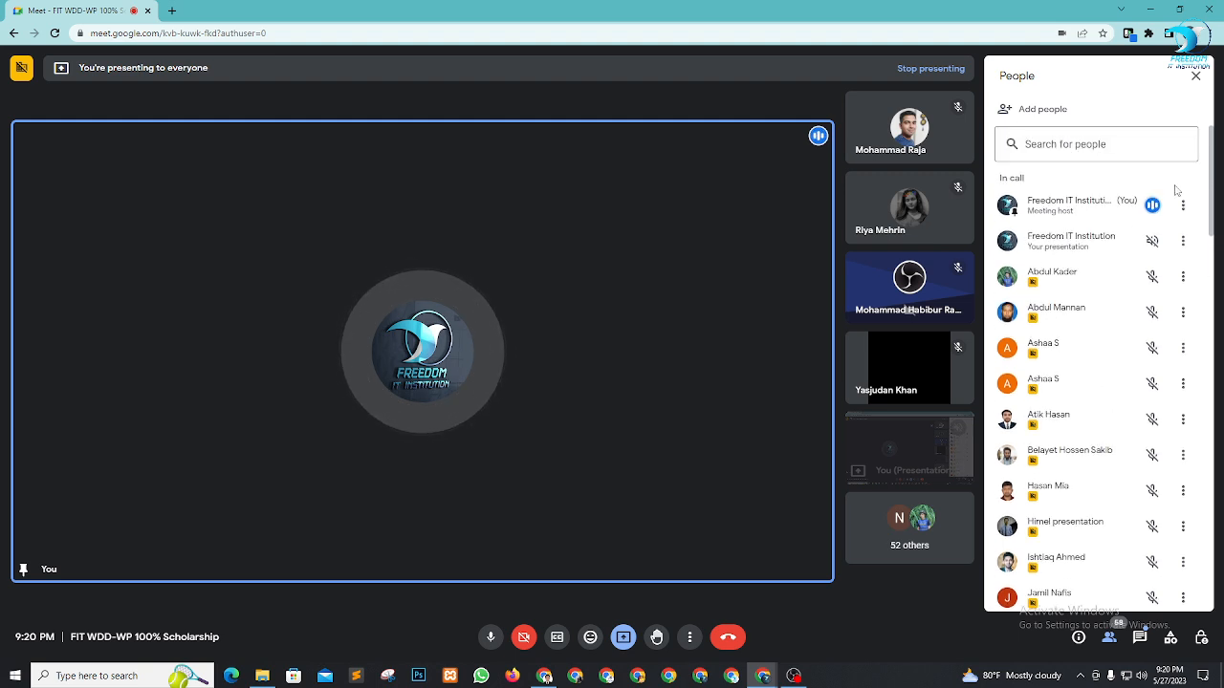
click(1195, 75)
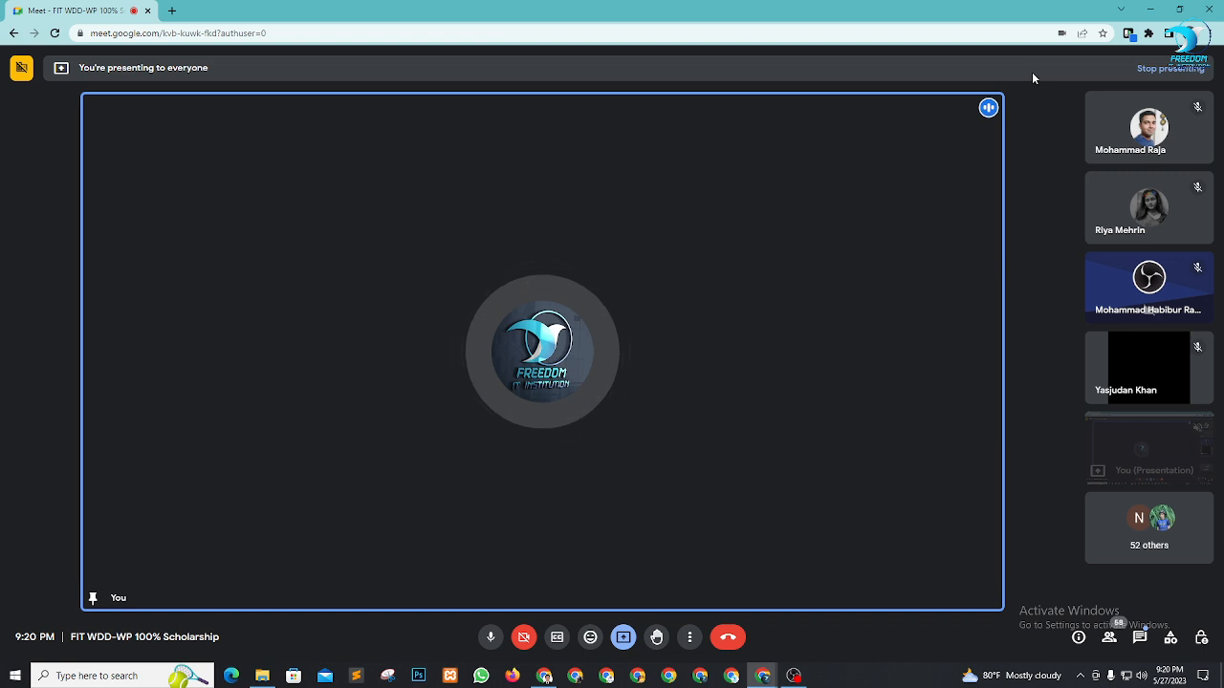
click(1150, 10)
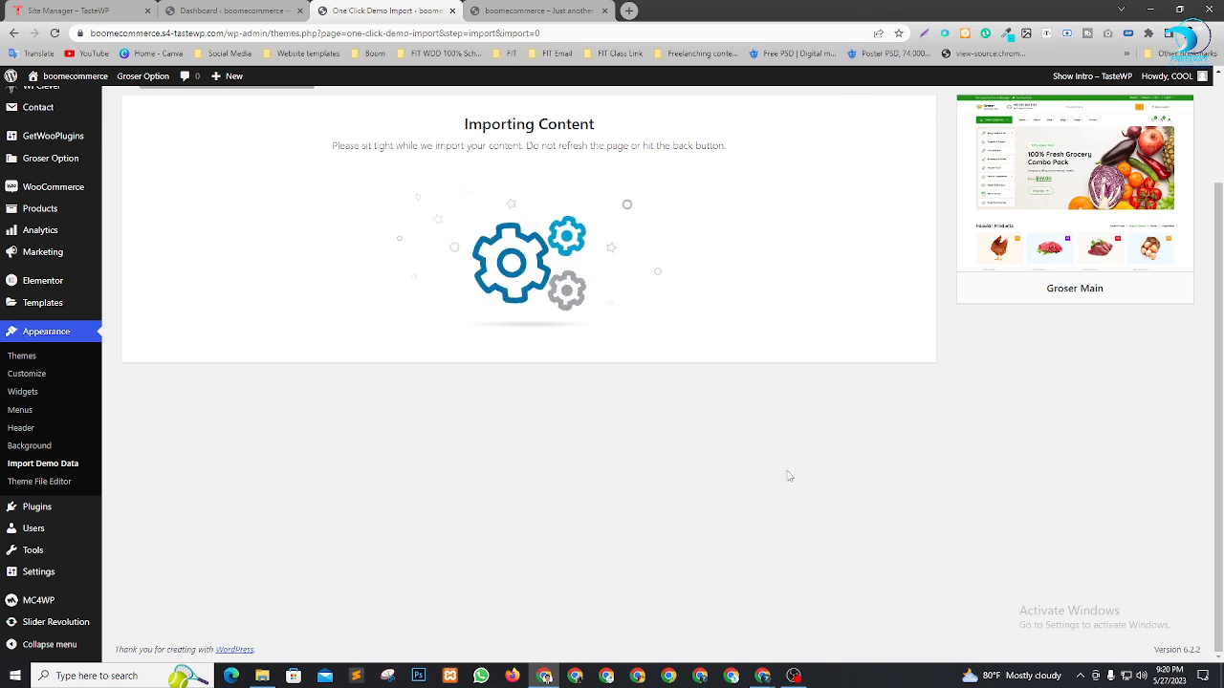
scroll(678, 459, up, 2)
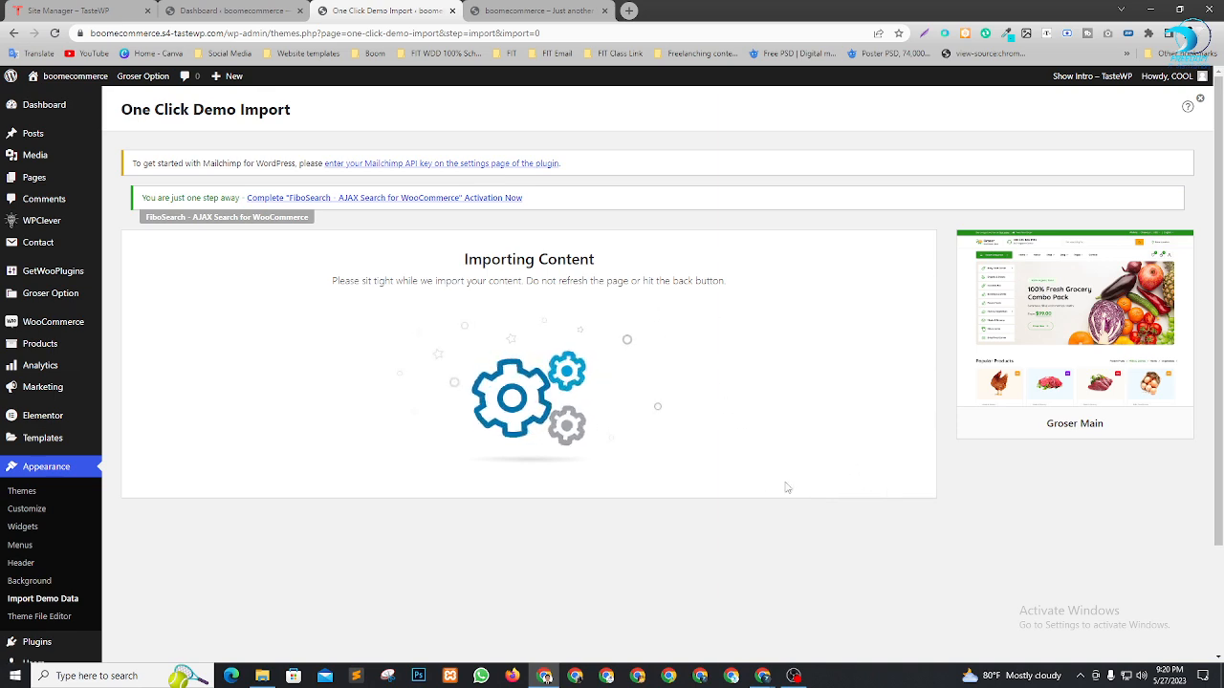
scroll(787, 485, down, 1)
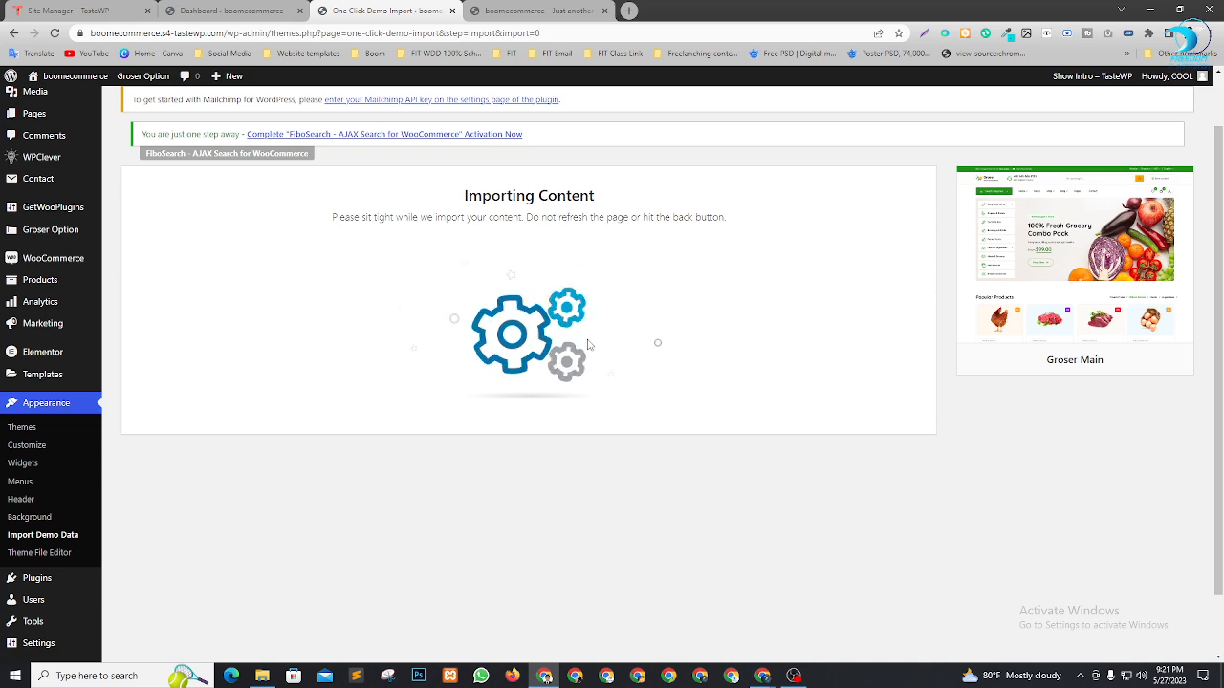
key(alt+Tab)
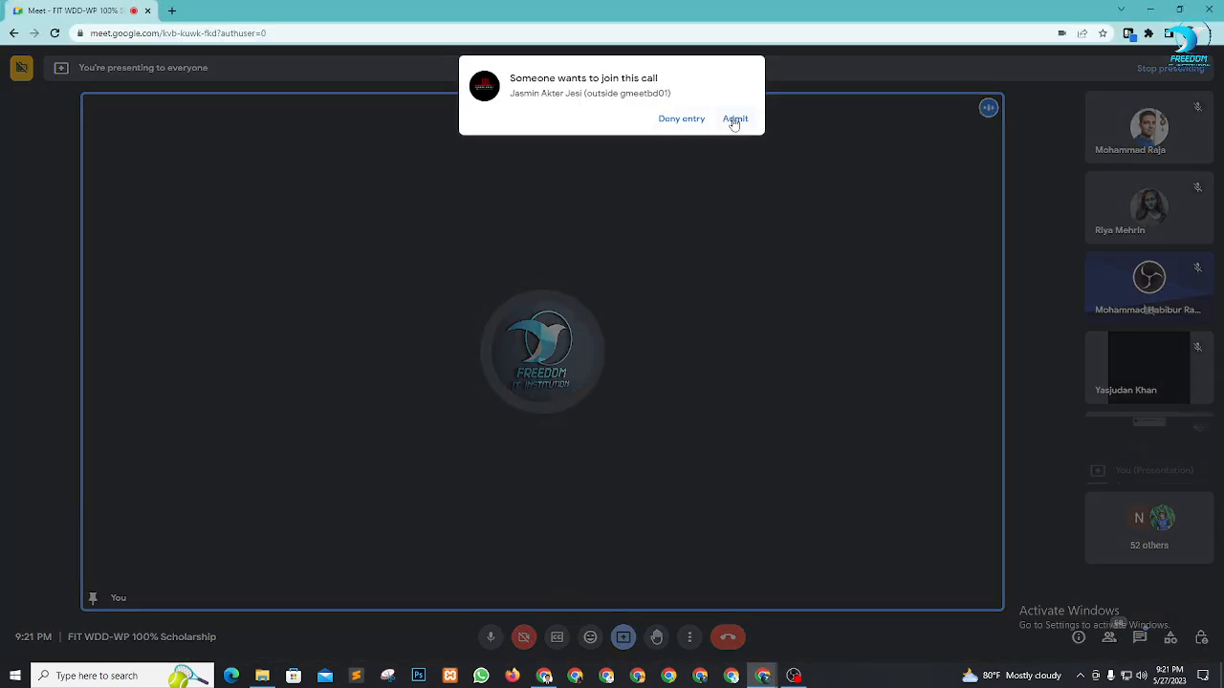
click(735, 120)
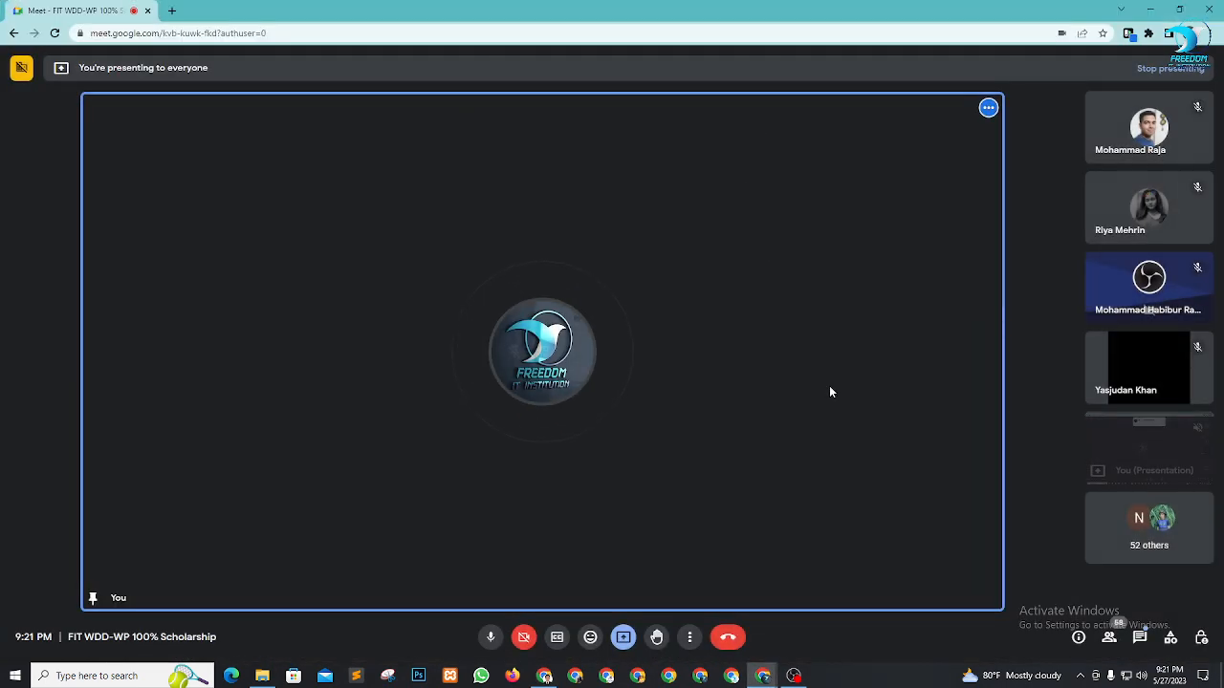
key(alt+Tab)
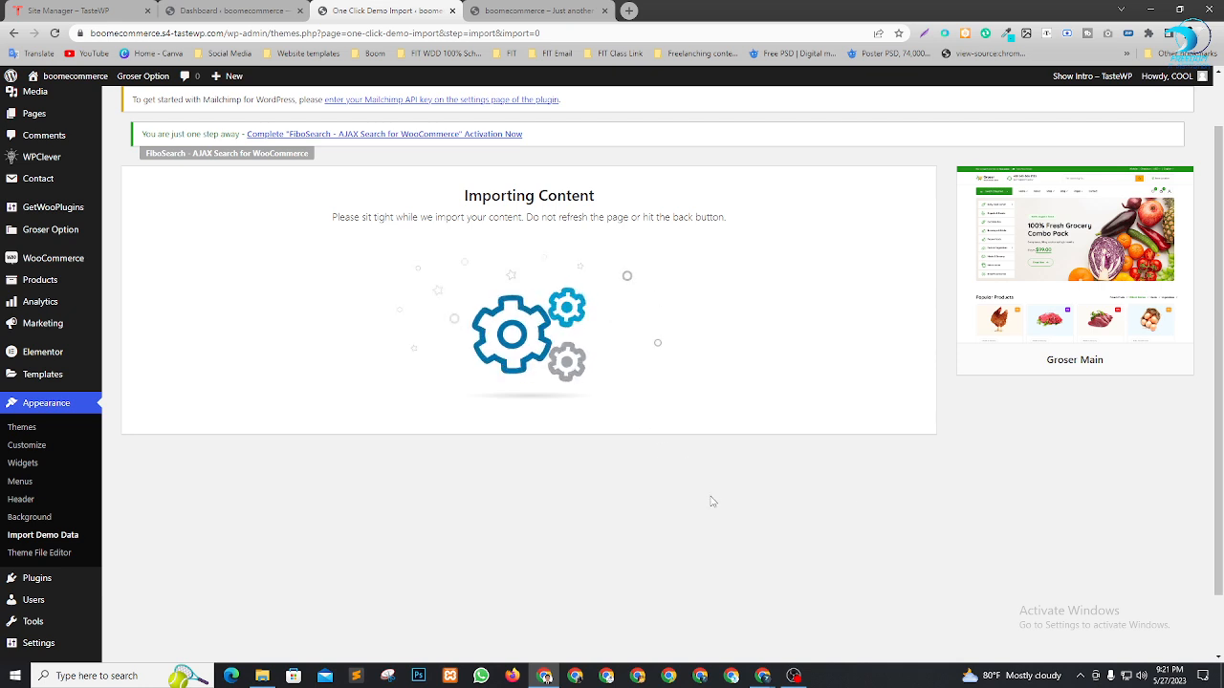
key(alt+Tab)
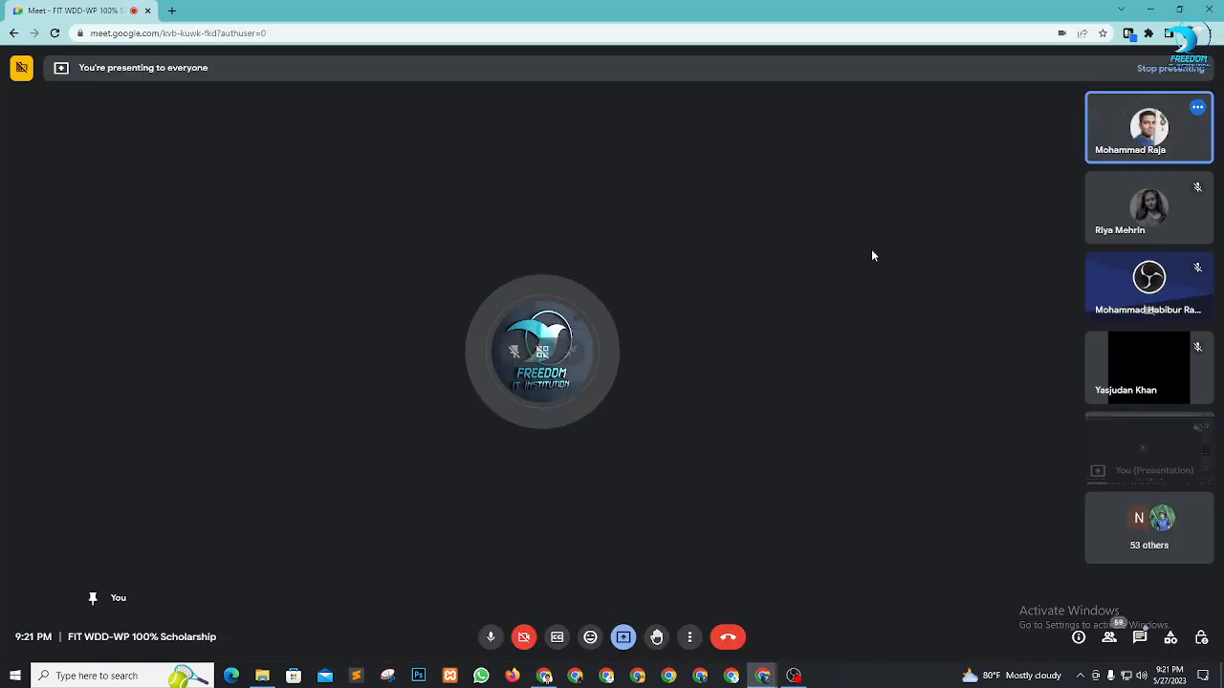
key(alt+Tab)
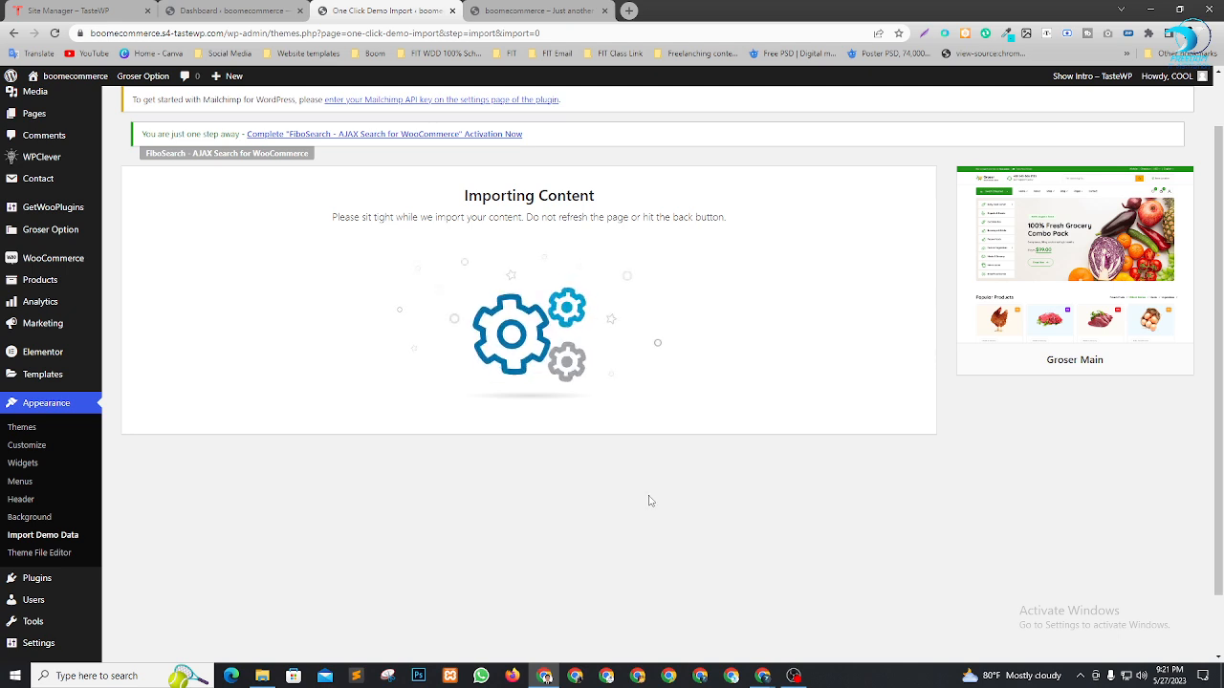
key(alt+Tab)
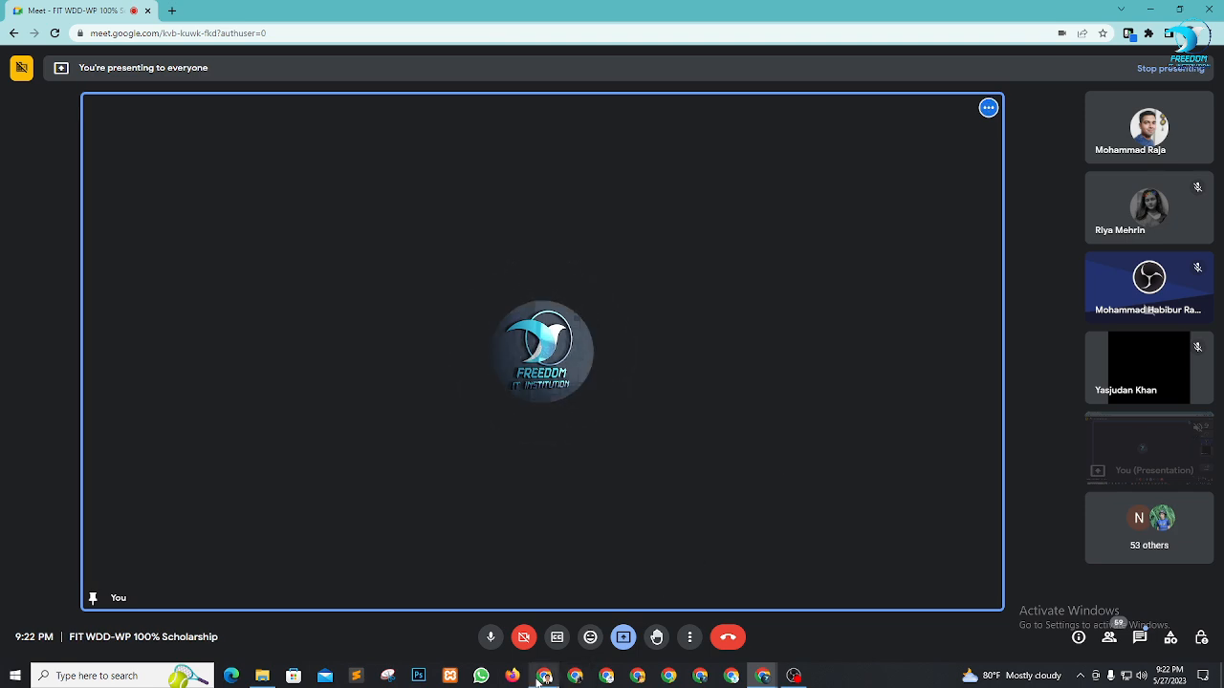
click(544, 676)
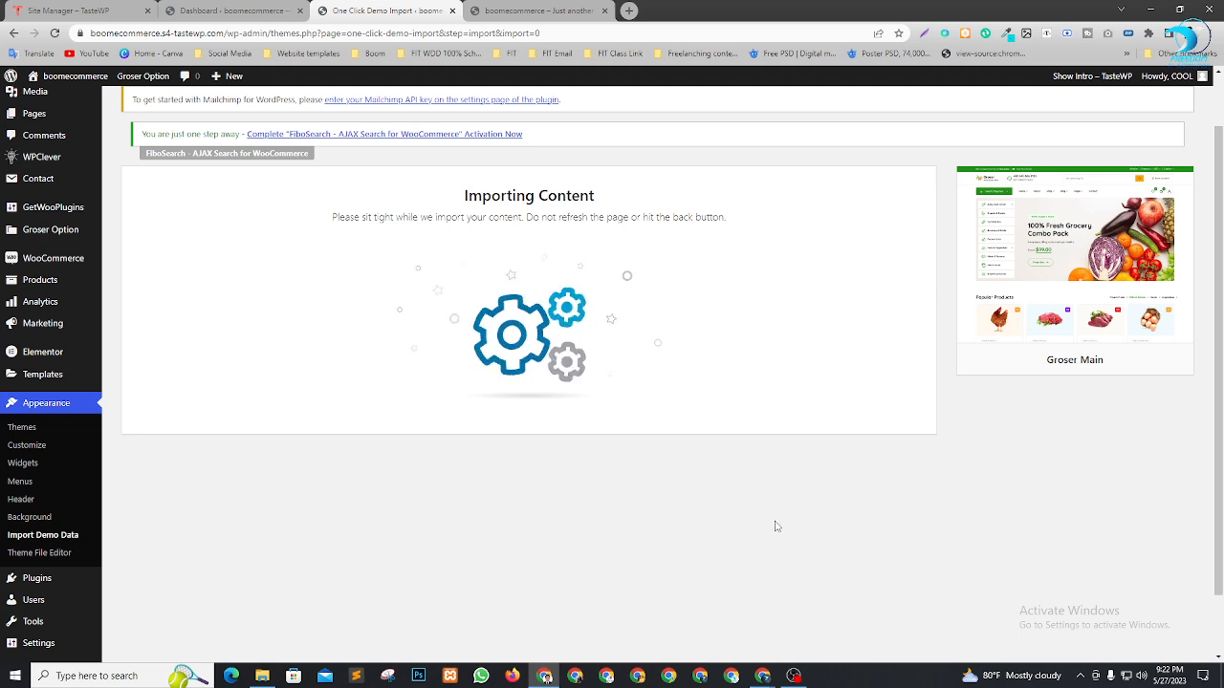
key(alt+Tab)
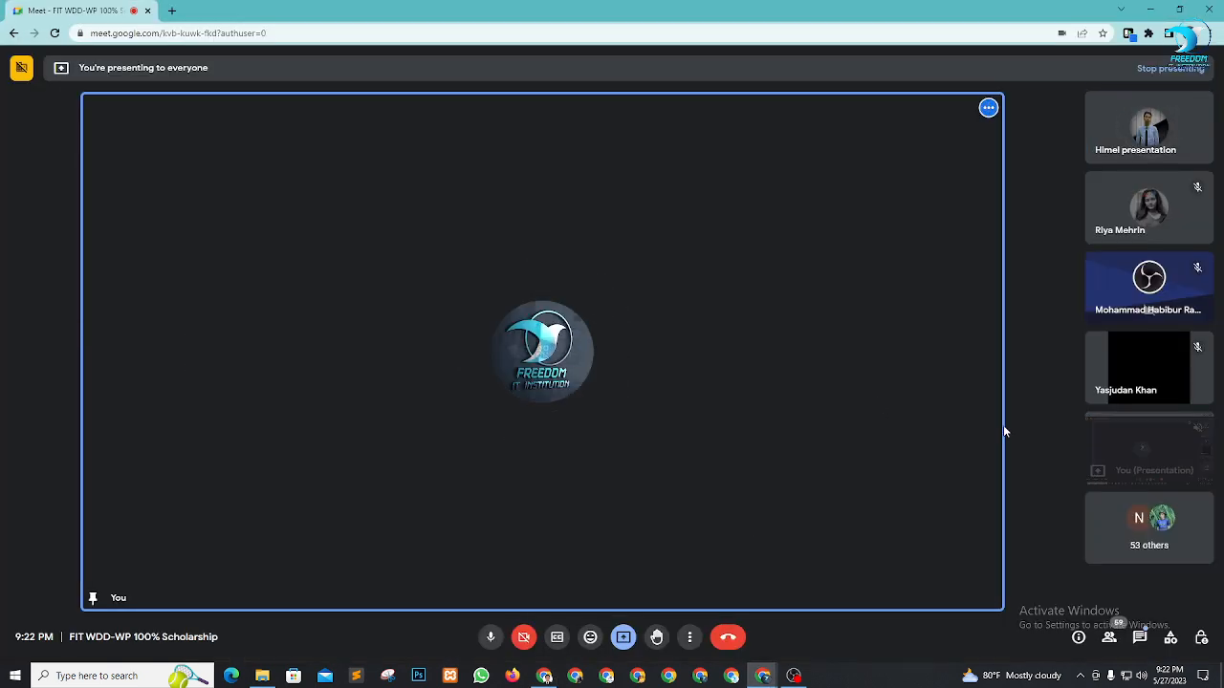
click(544, 675)
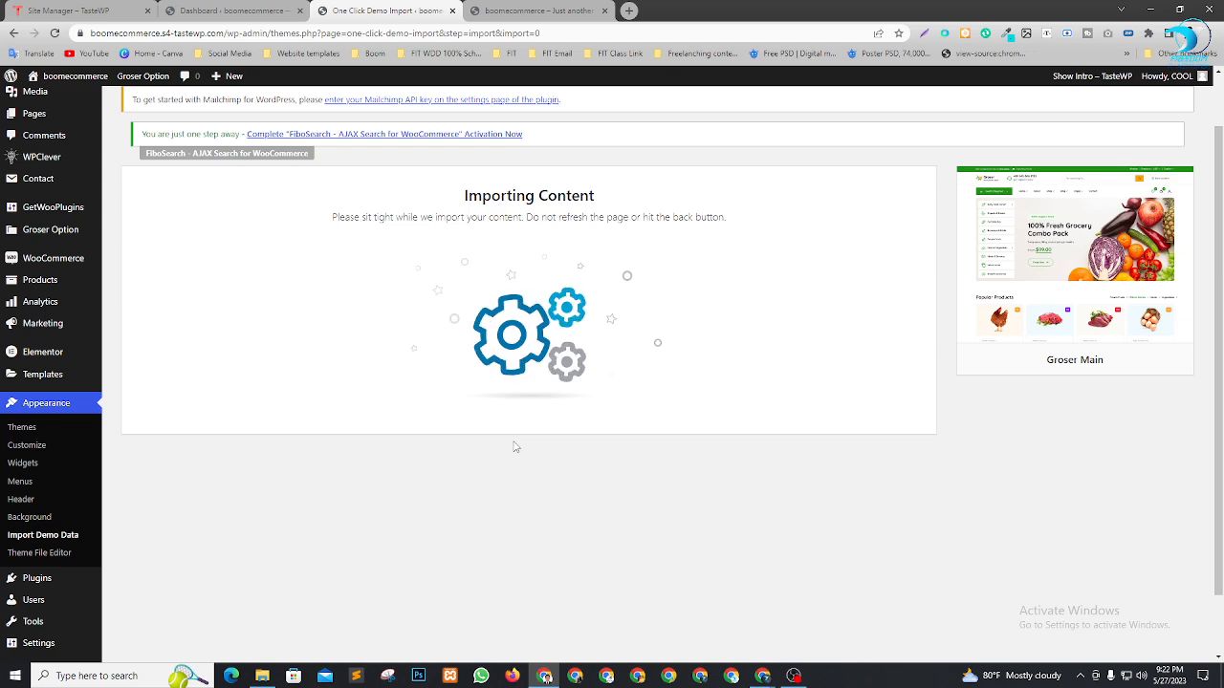
click(548, 9)
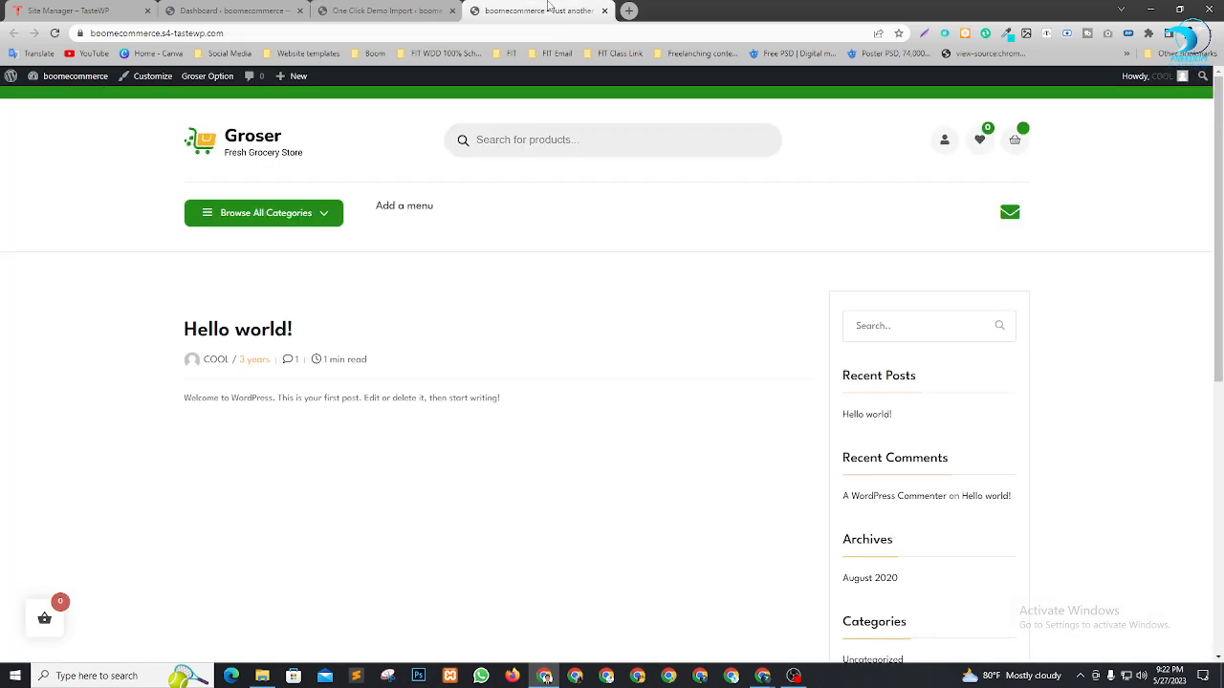
click(379, 9)
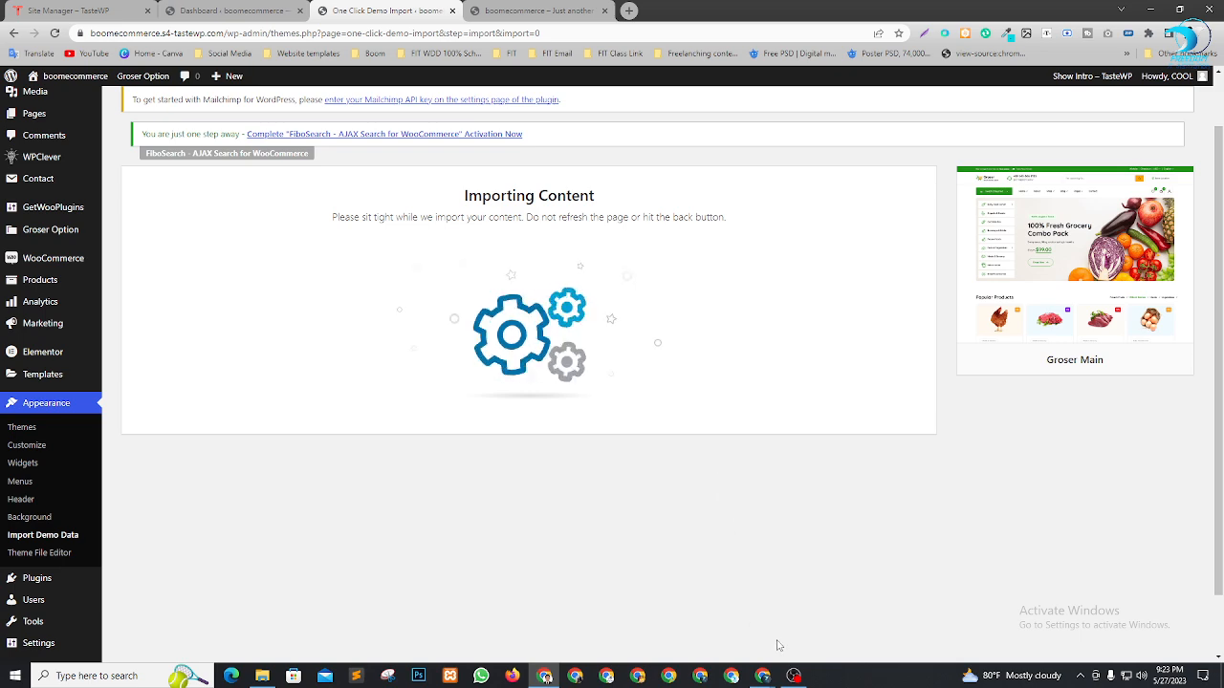
mouse_move(762, 676)
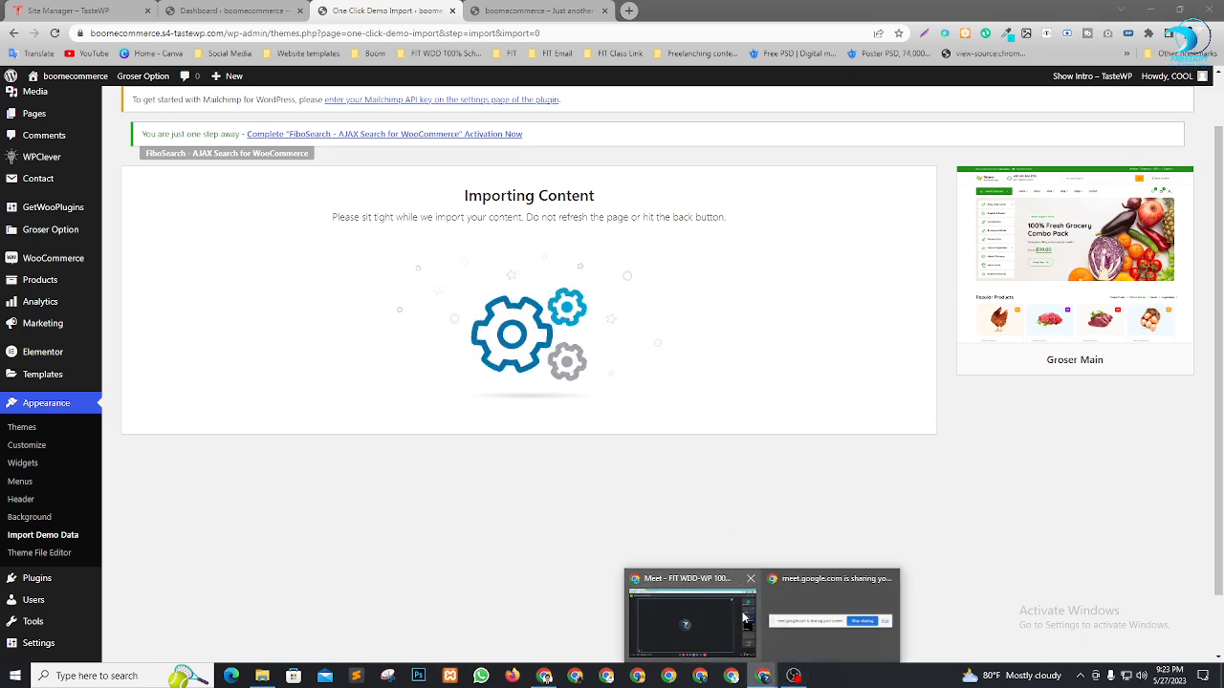
click(729, 617)
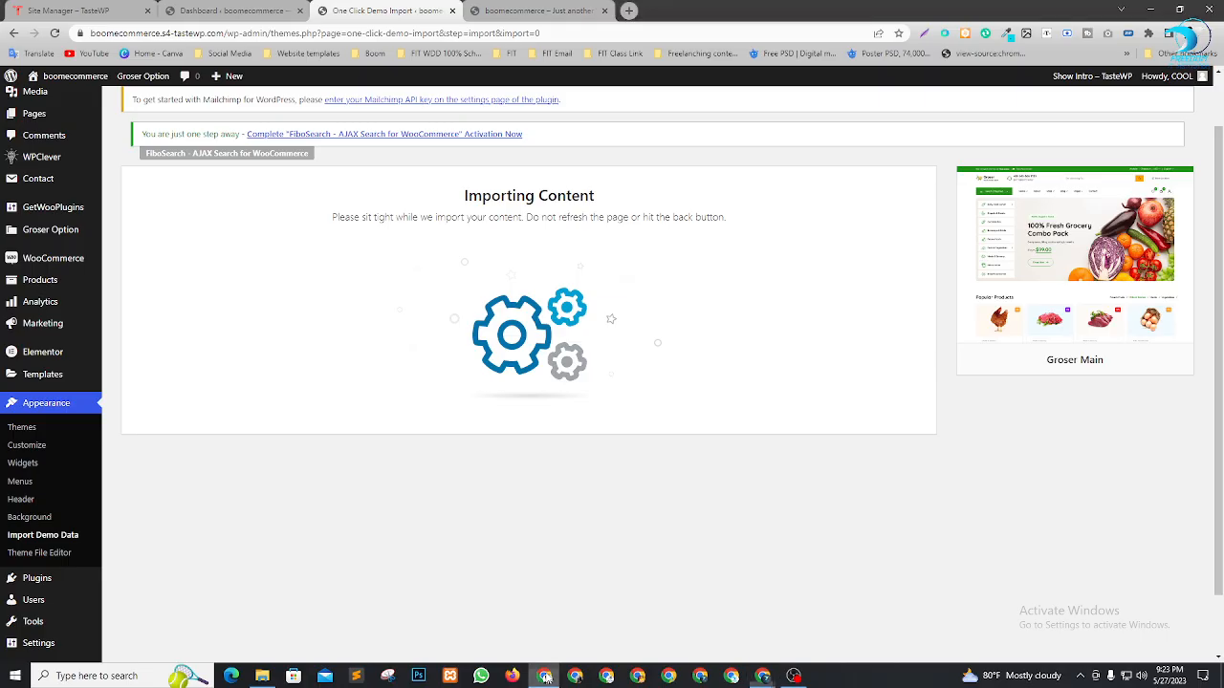
key(alt+Tab)
click(762, 676)
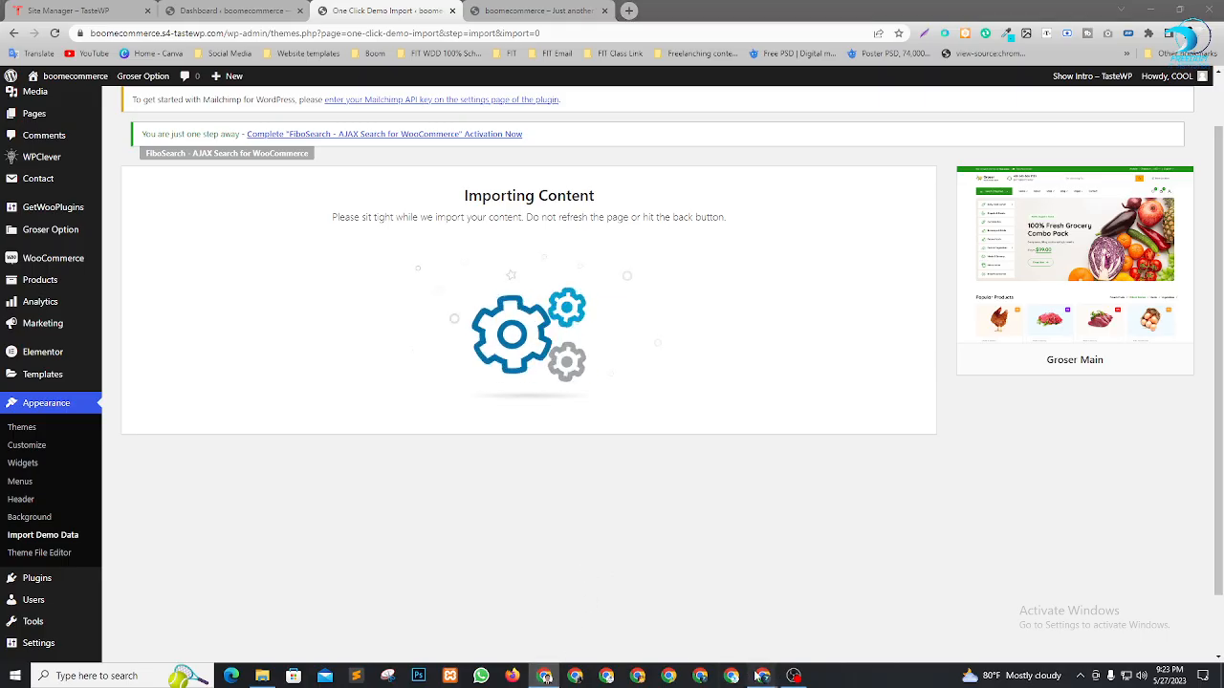
Bring up Google Meet, pin and unpin a participant tile, then minimise it to WordPress
click(701, 597)
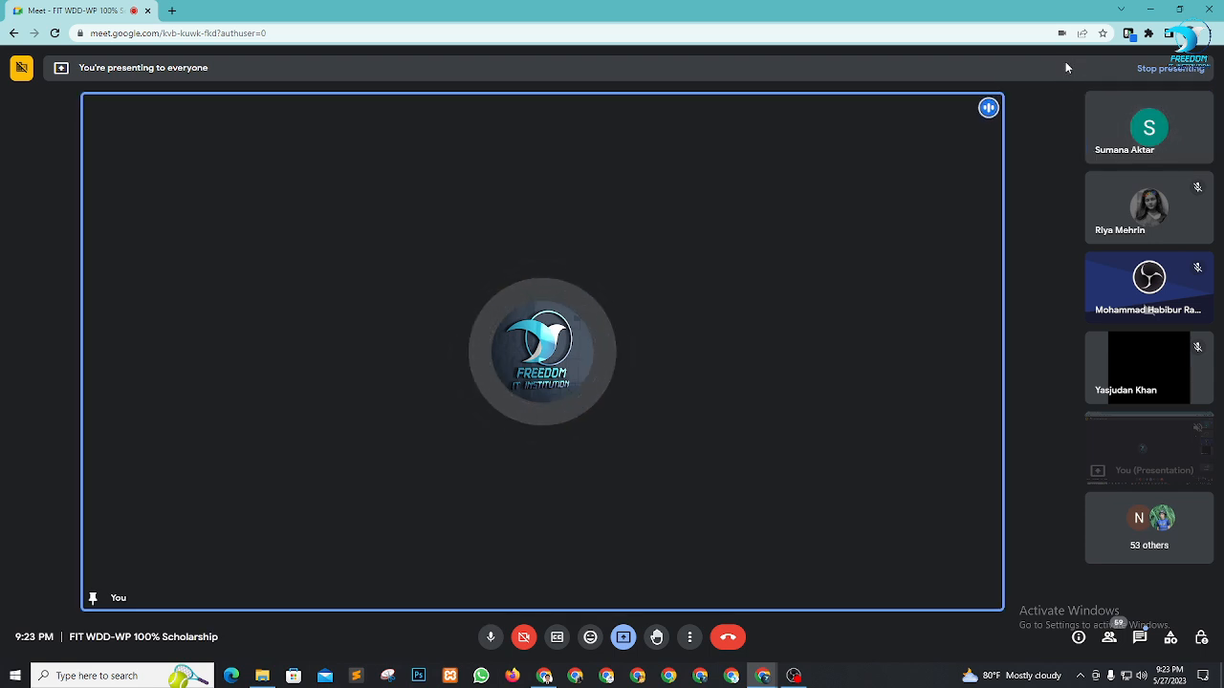
mouse_move(1089, 120)
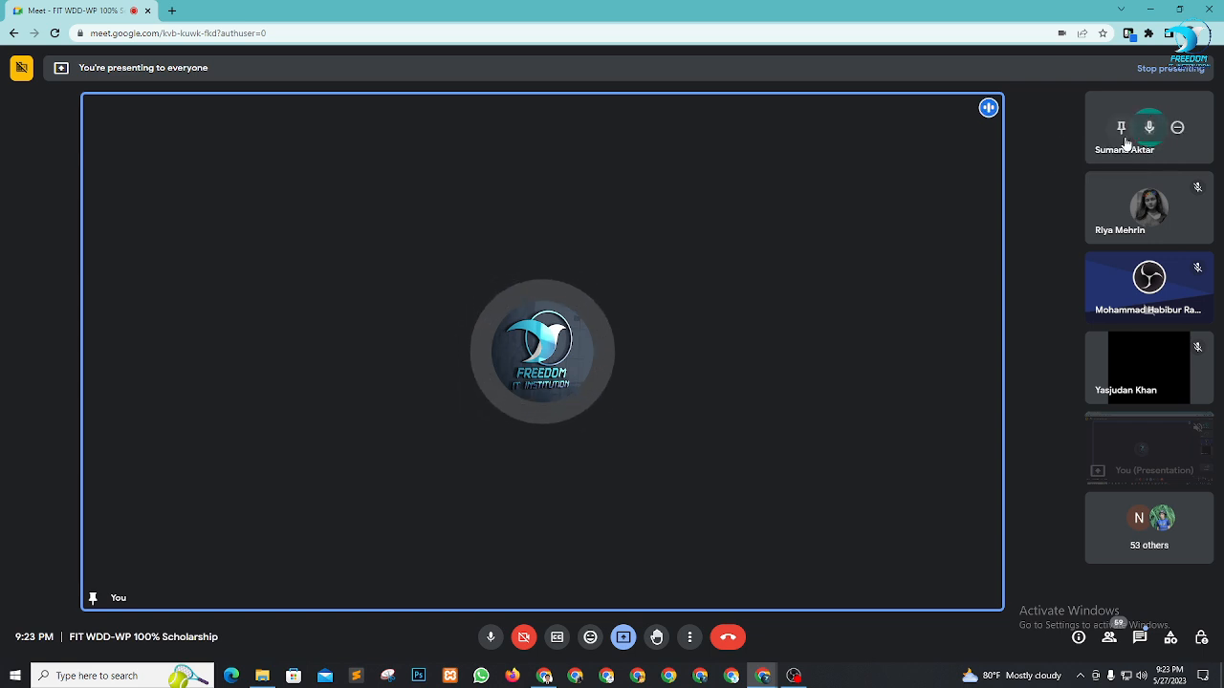
click(1121, 130)
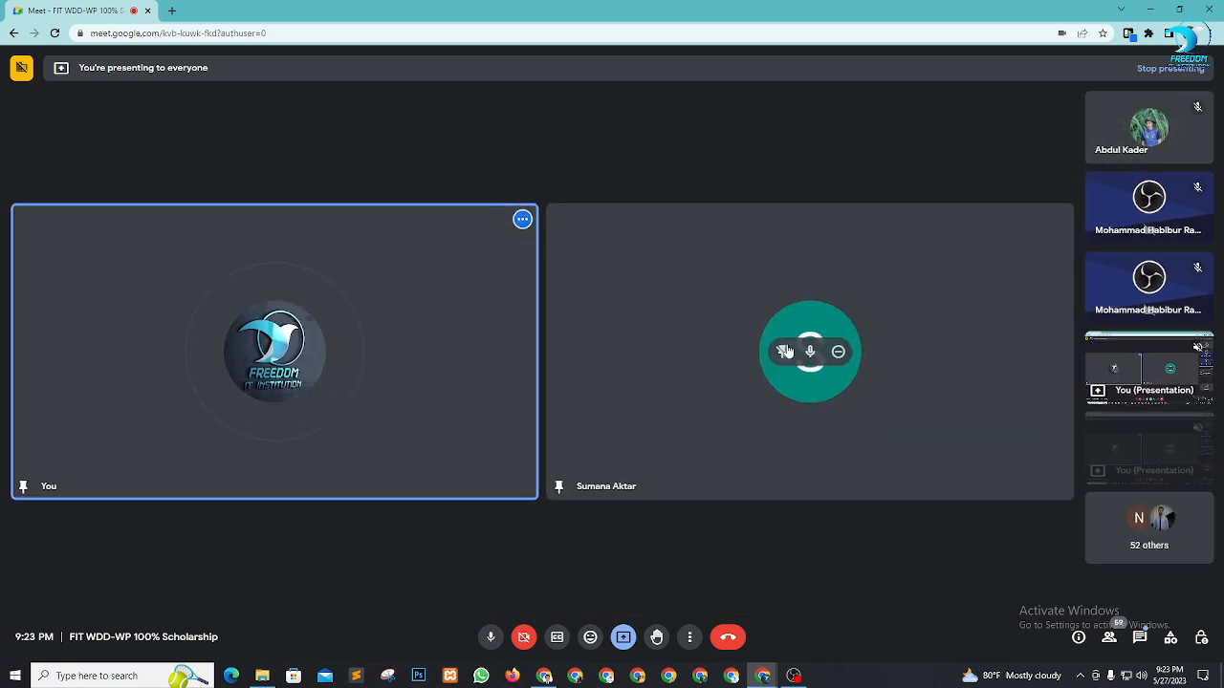
click(785, 352)
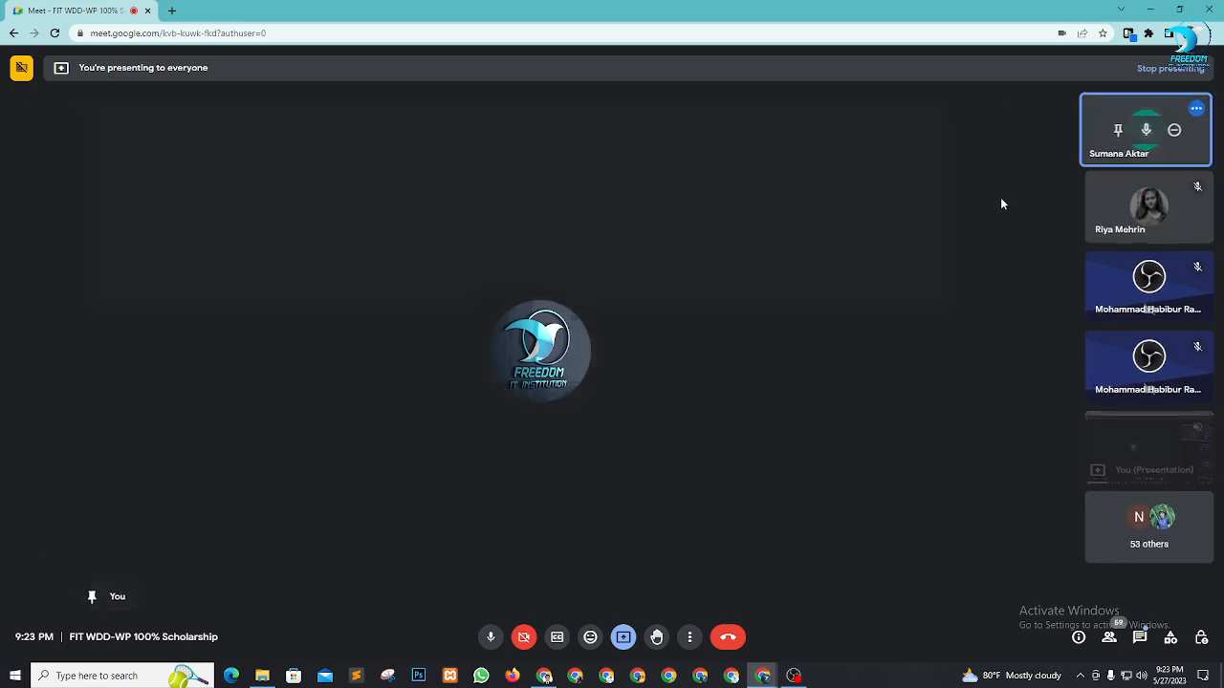
click(1150, 9)
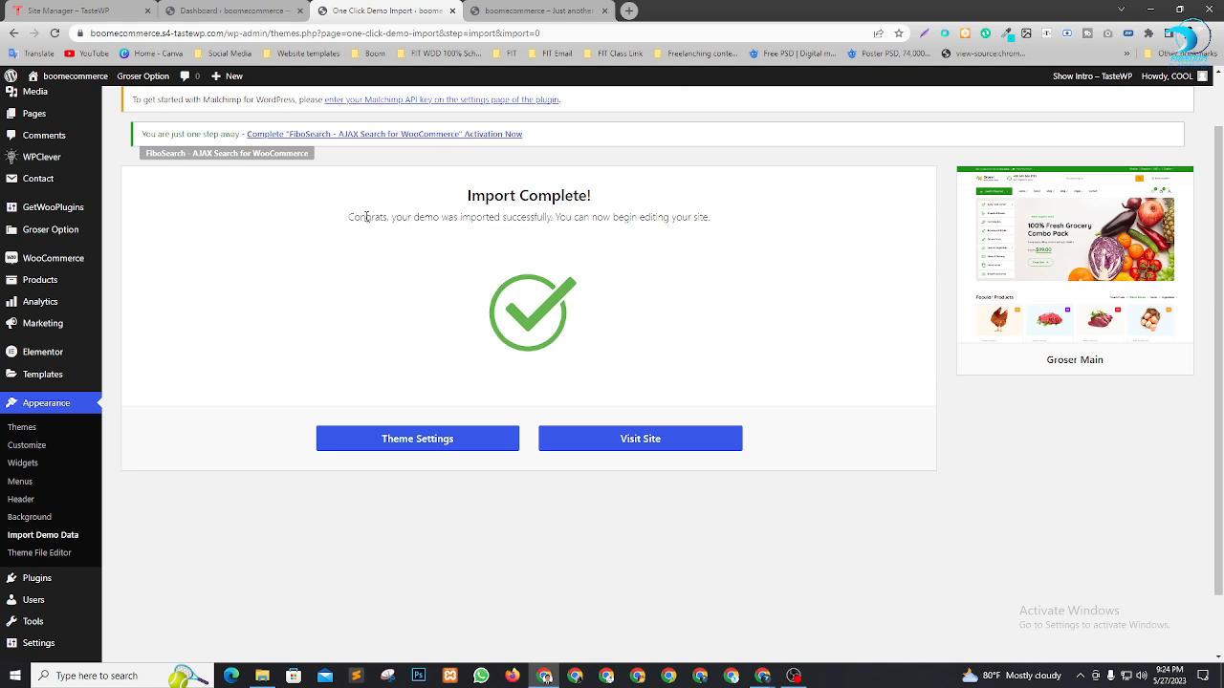
Switch to the storefront tab and reload it to display the imported Groser demo
drag(367, 217, 548, 217)
click(471, 221)
click(514, 13)
click(54, 33)
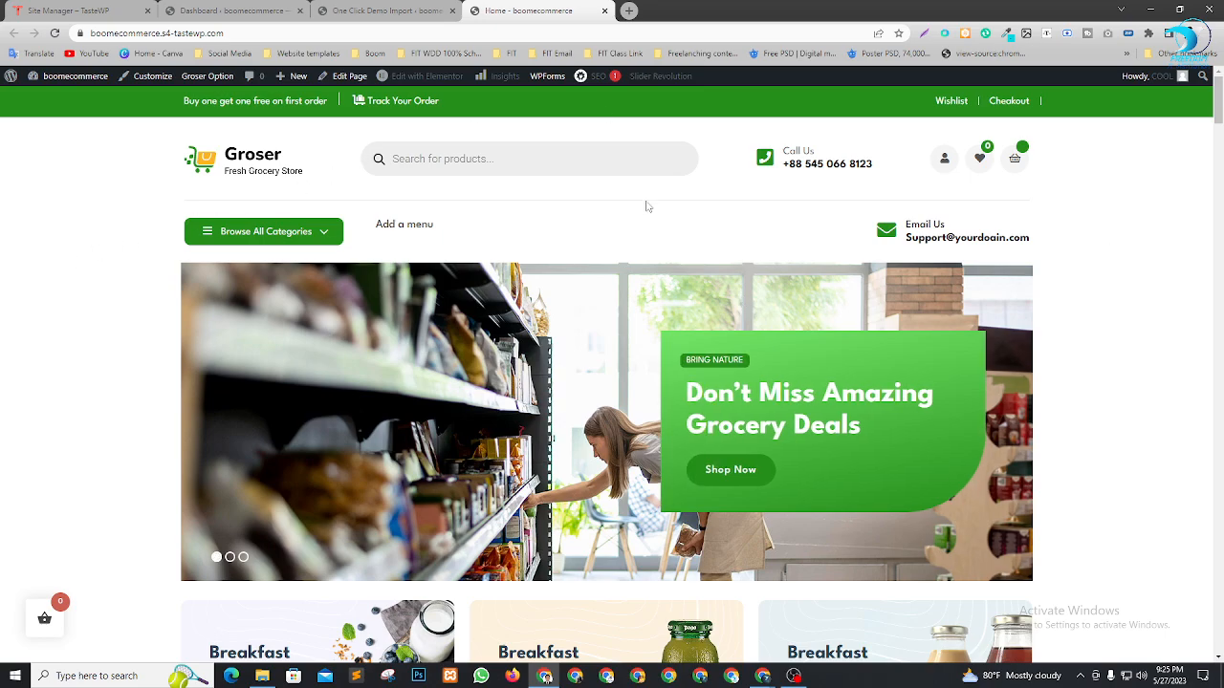
scroll(660, 304, down, 10)
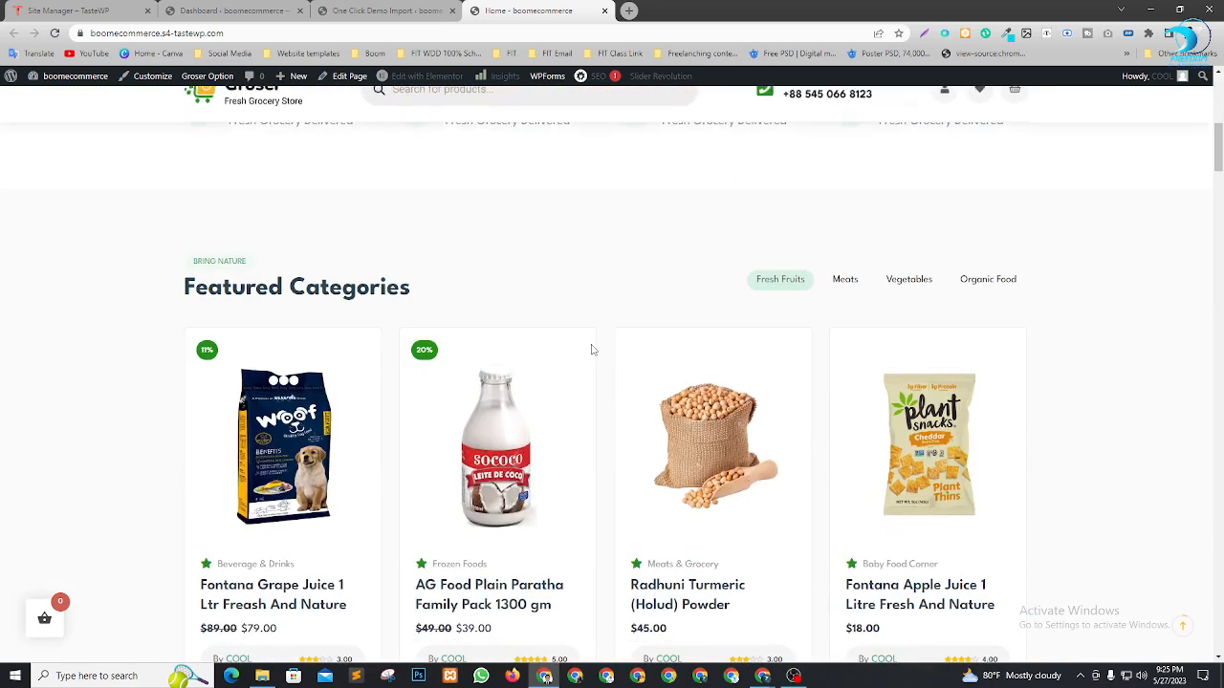
scroll(566, 361, down, 12)
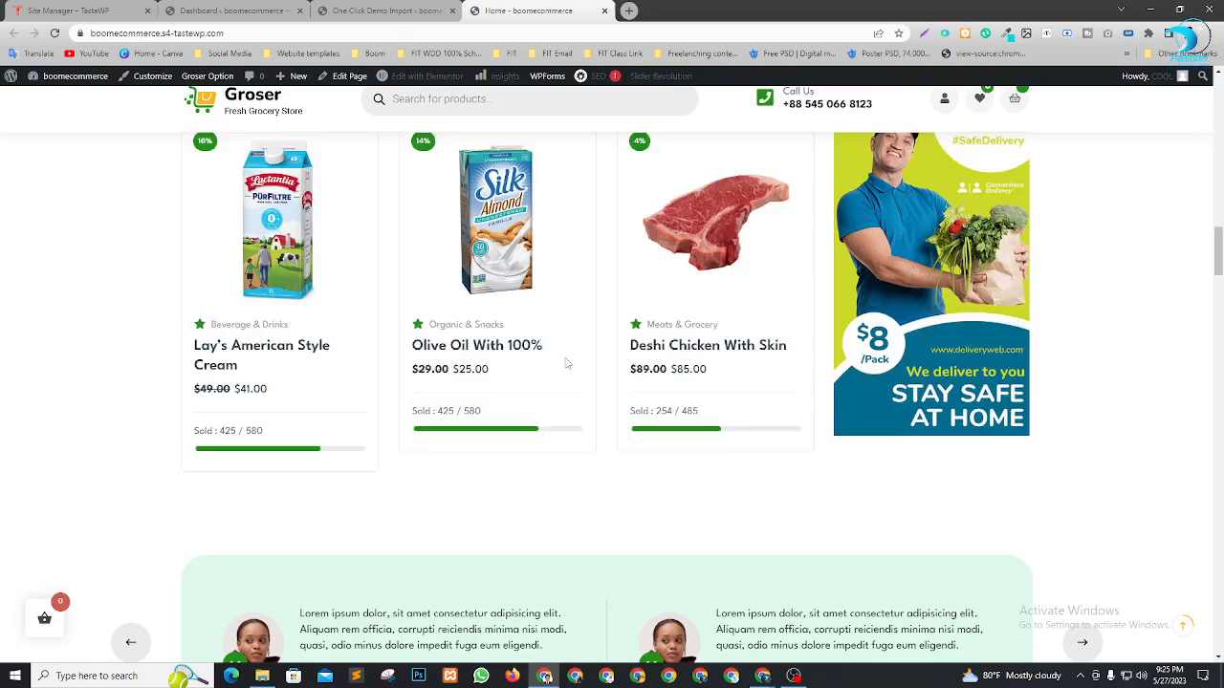
scroll(566, 361, down, 8)
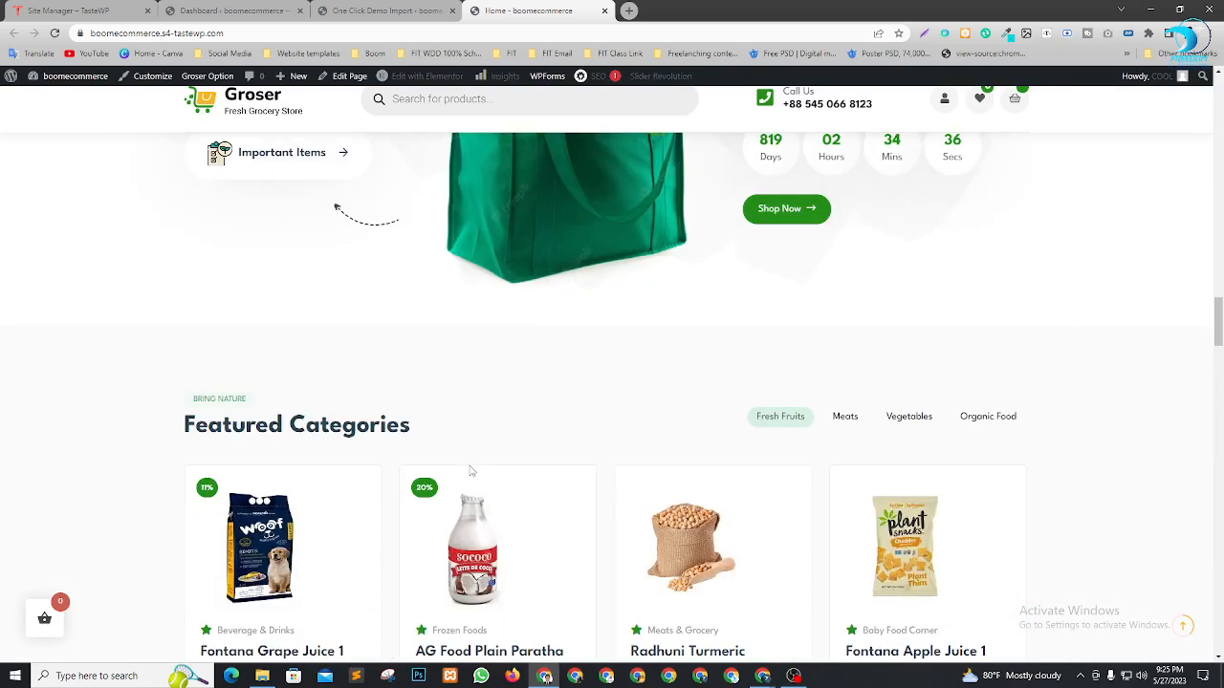
scroll(519, 467, down, 5)
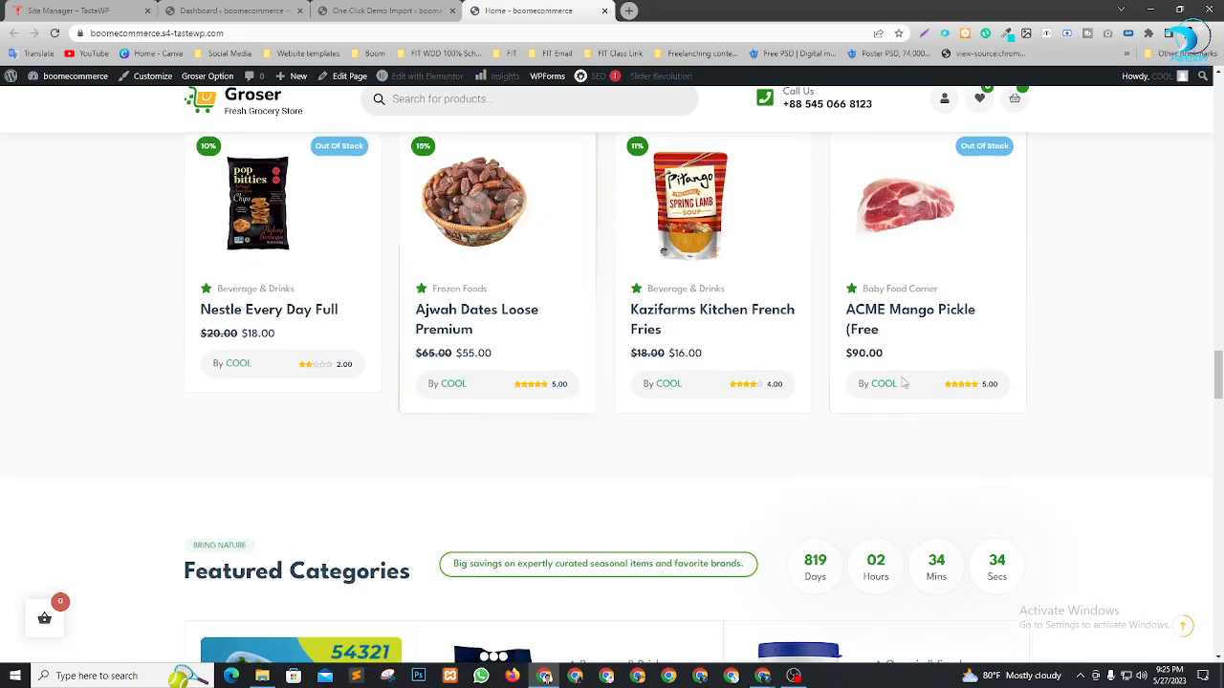
scroll(227, 321, up, 1)
scroll(227, 320, up, 5)
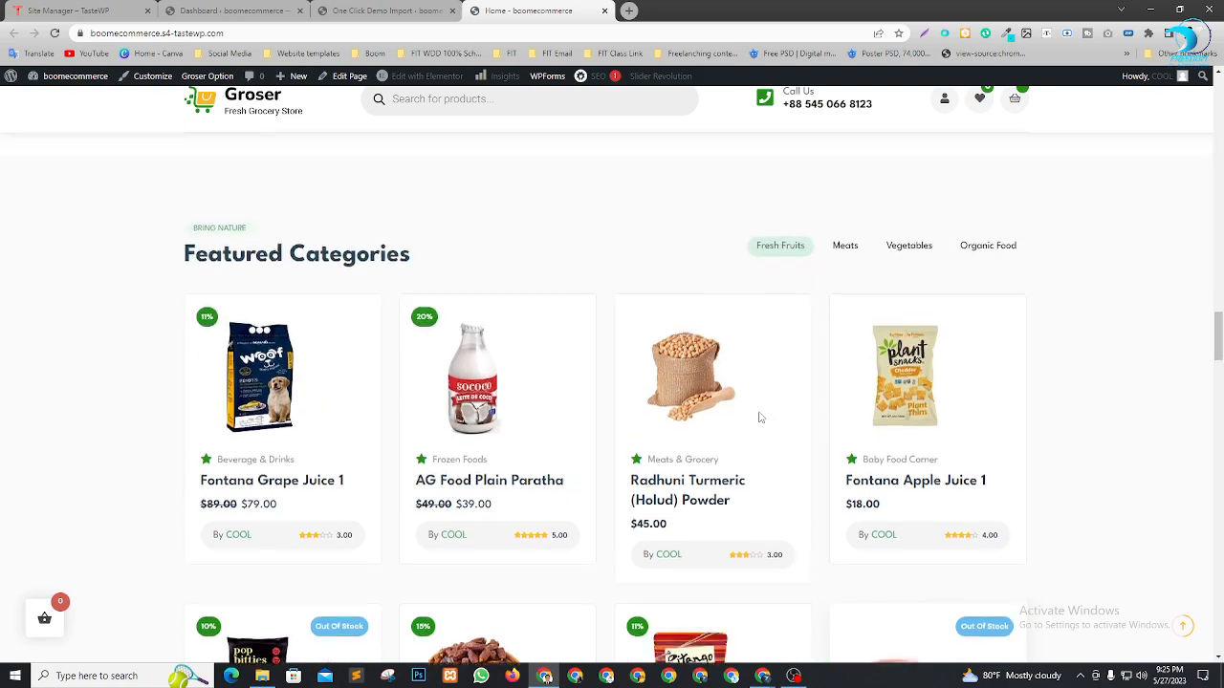
scroll(560, 414, up, 8)
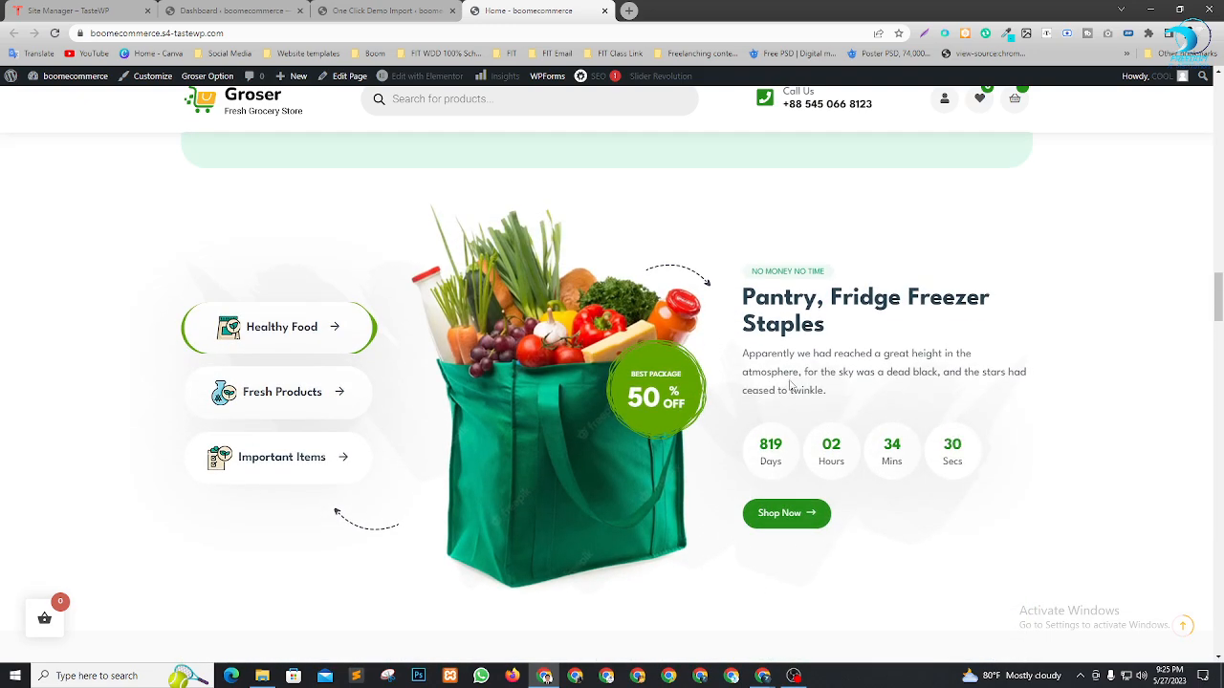
scroll(416, 438, up, 10)
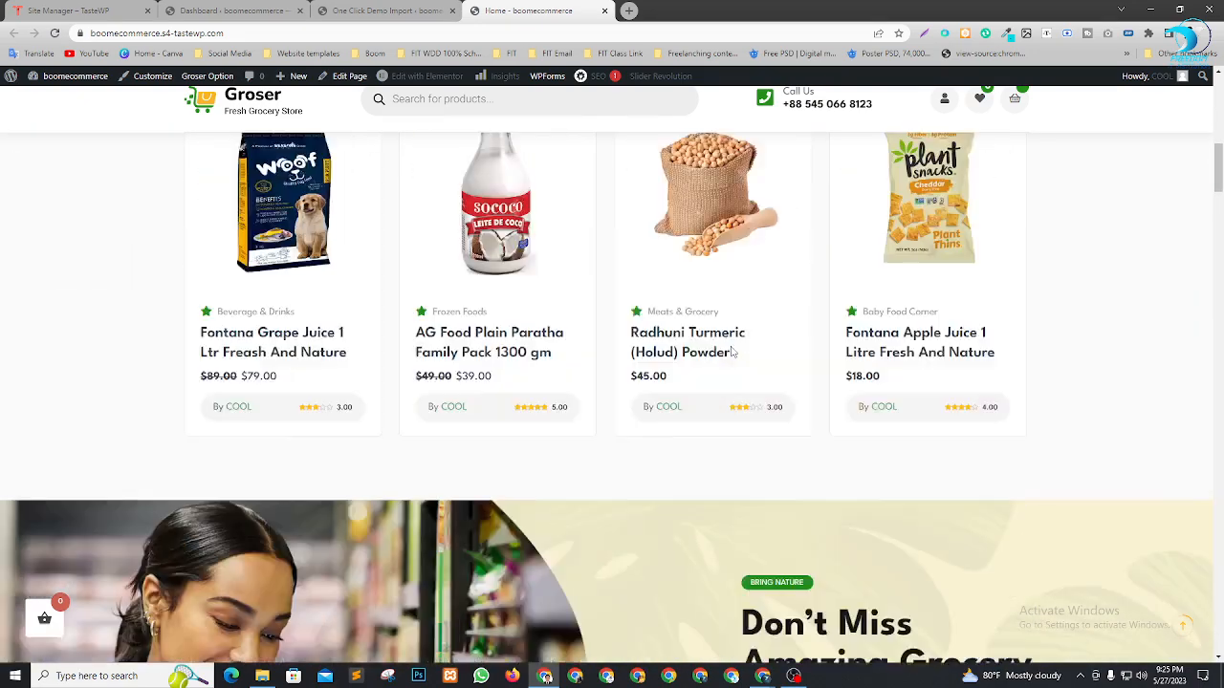
scroll(732, 352, up, 2)
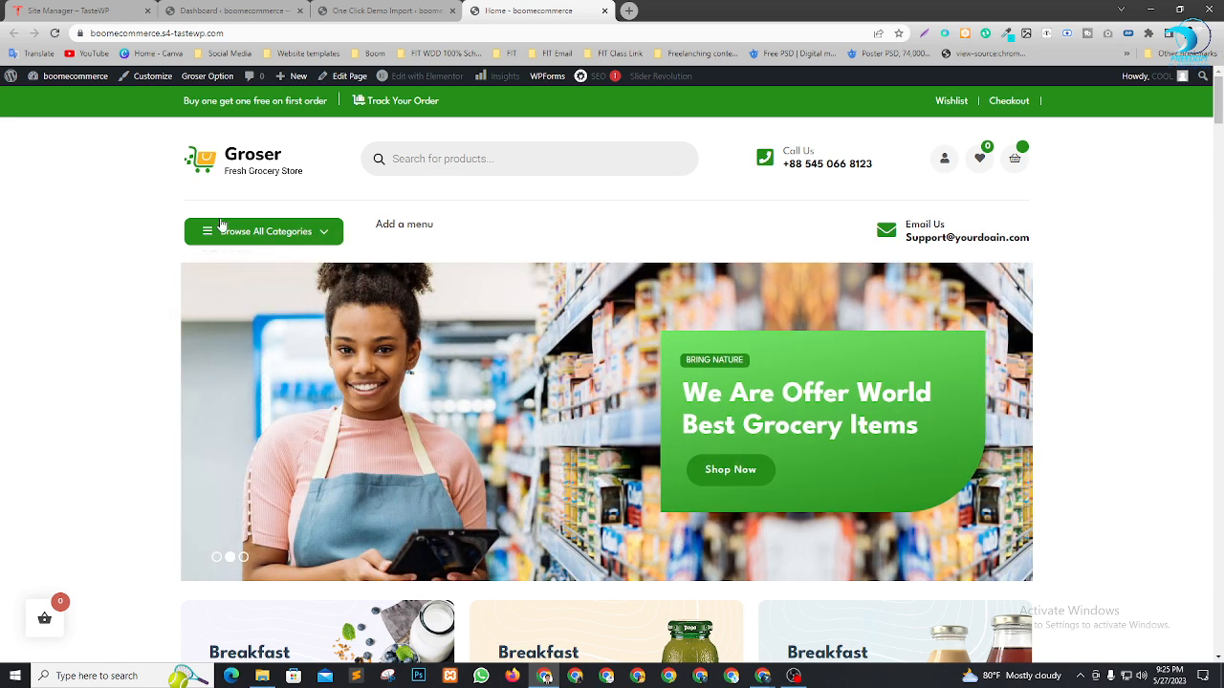
scroll(729, 328, down, 15)
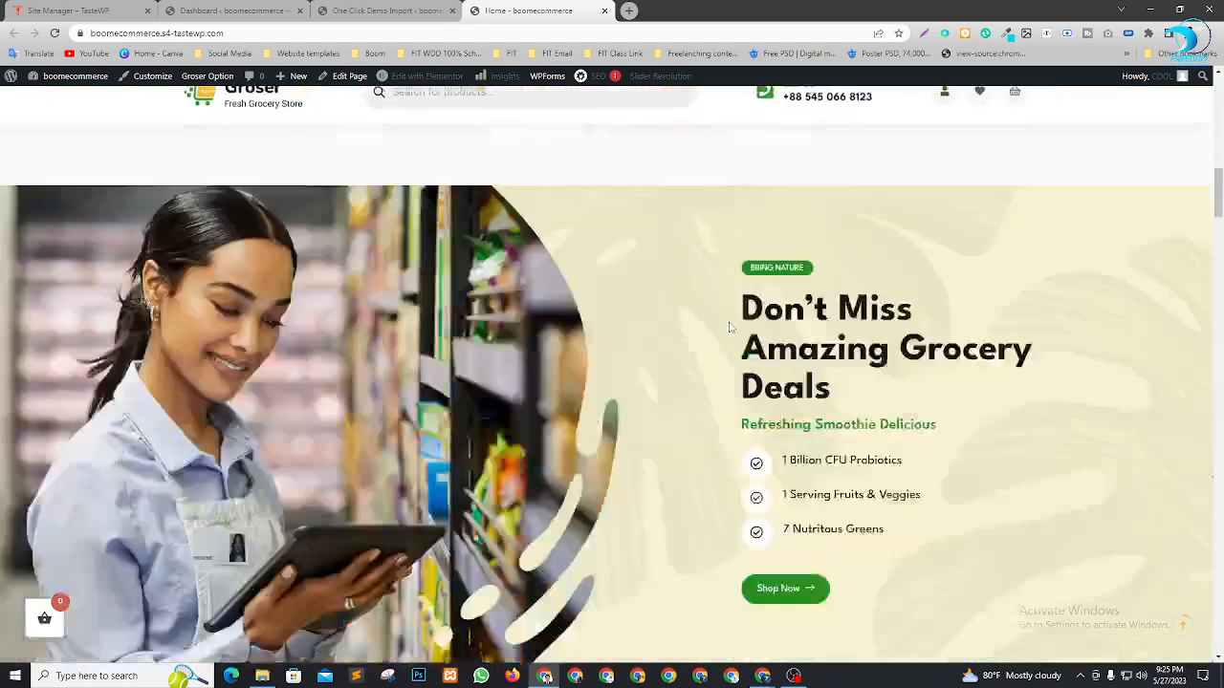
scroll(729, 328, down, 15)
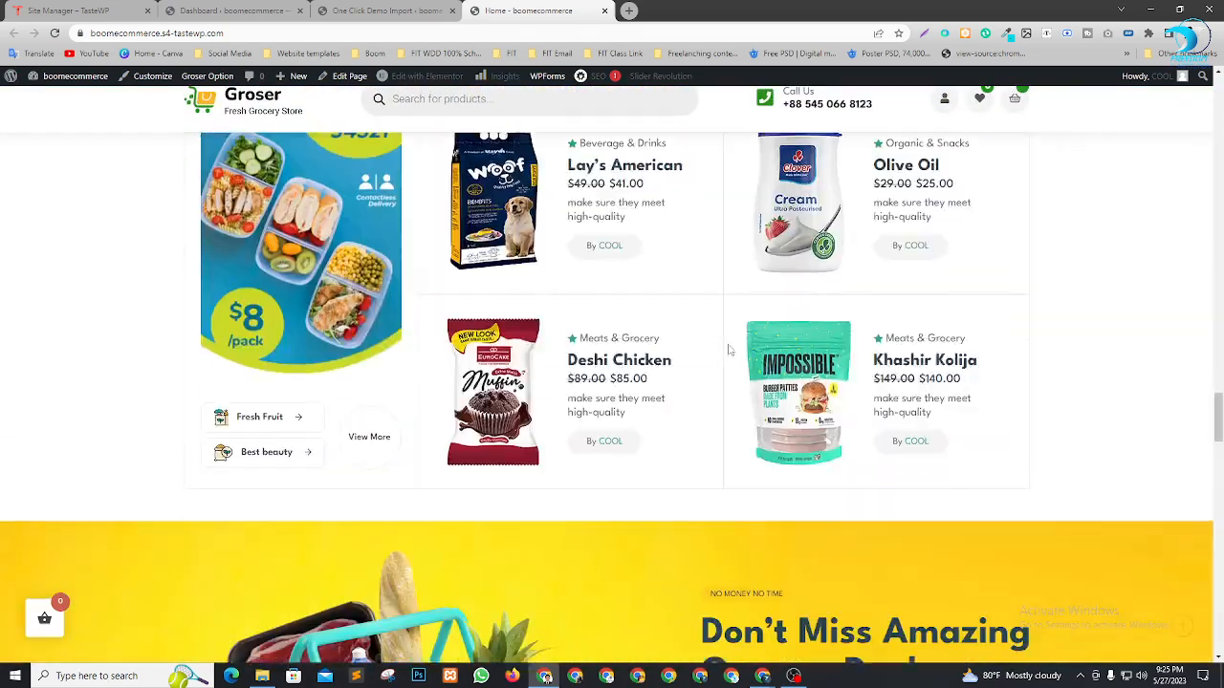
scroll(730, 352, down, 15)
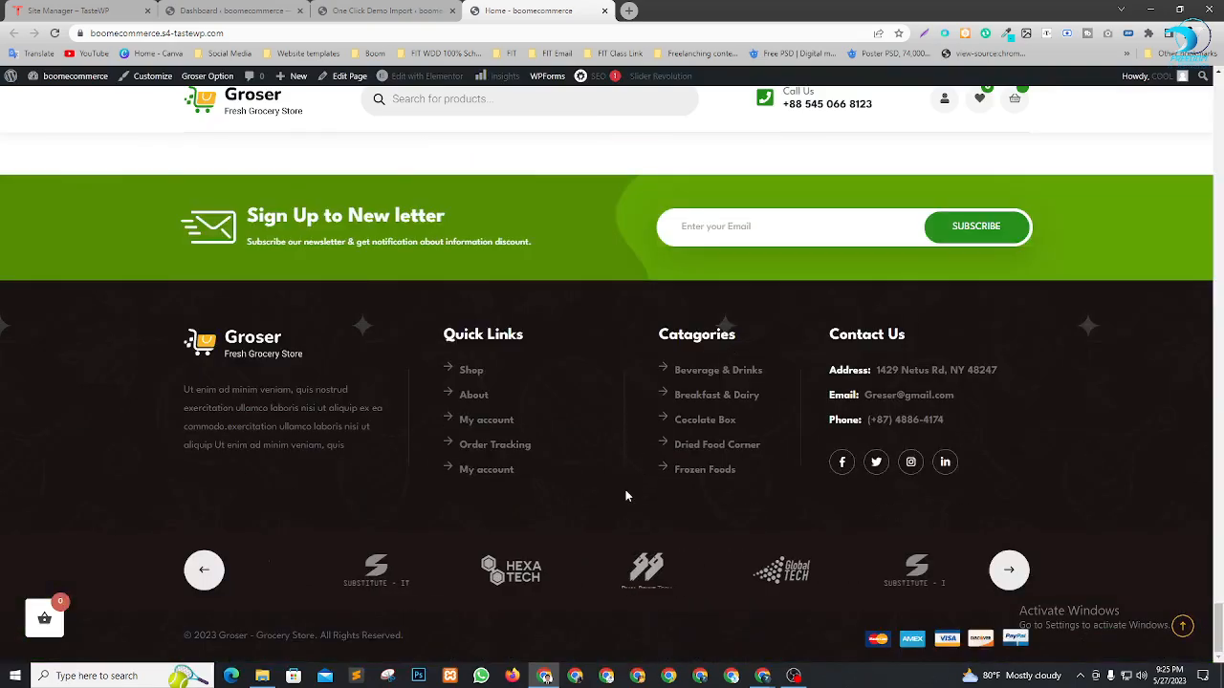
scroll(626, 488, up, 15)
scroll(627, 488, up, 15)
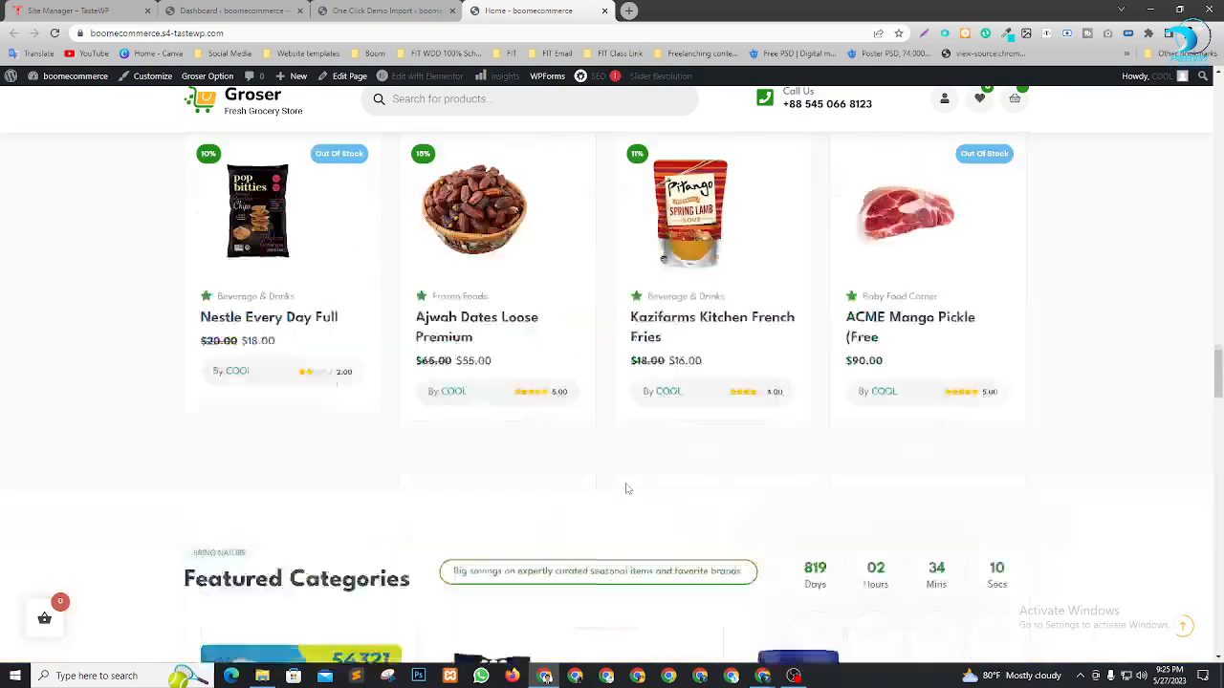
scroll(626, 488, up, 5)
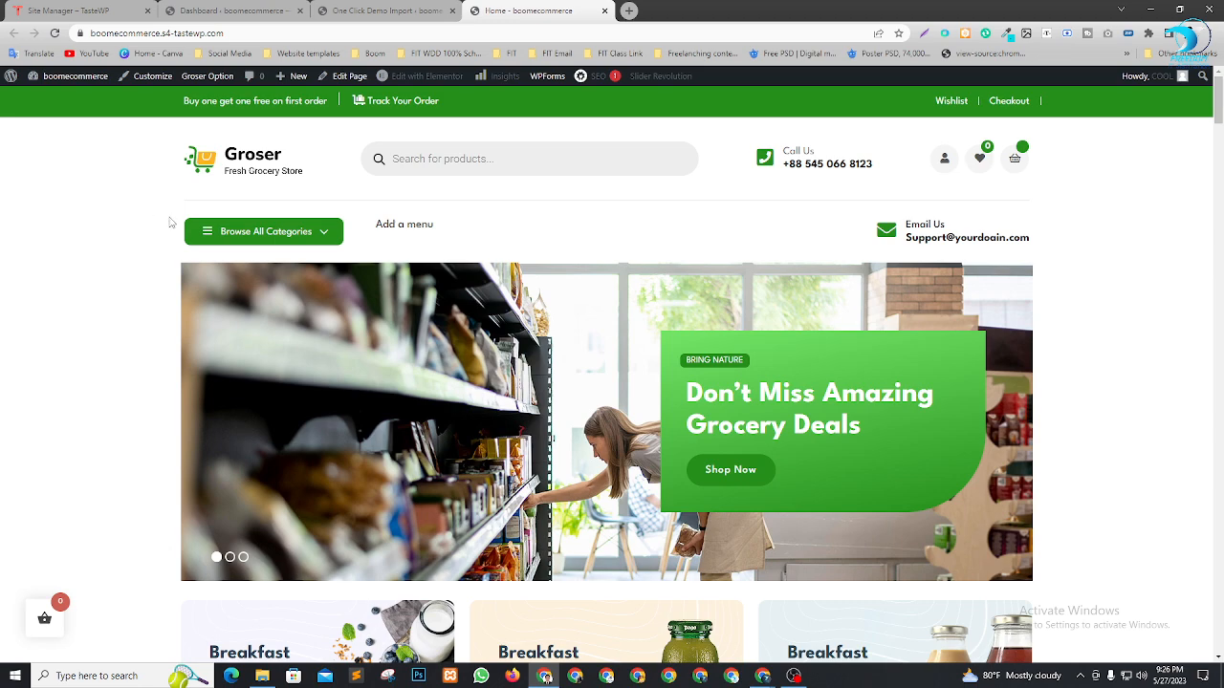
Scroll through the storefront homepage, noting the Add a menu placeholder in the header
drag(469, 232, 322, 233)
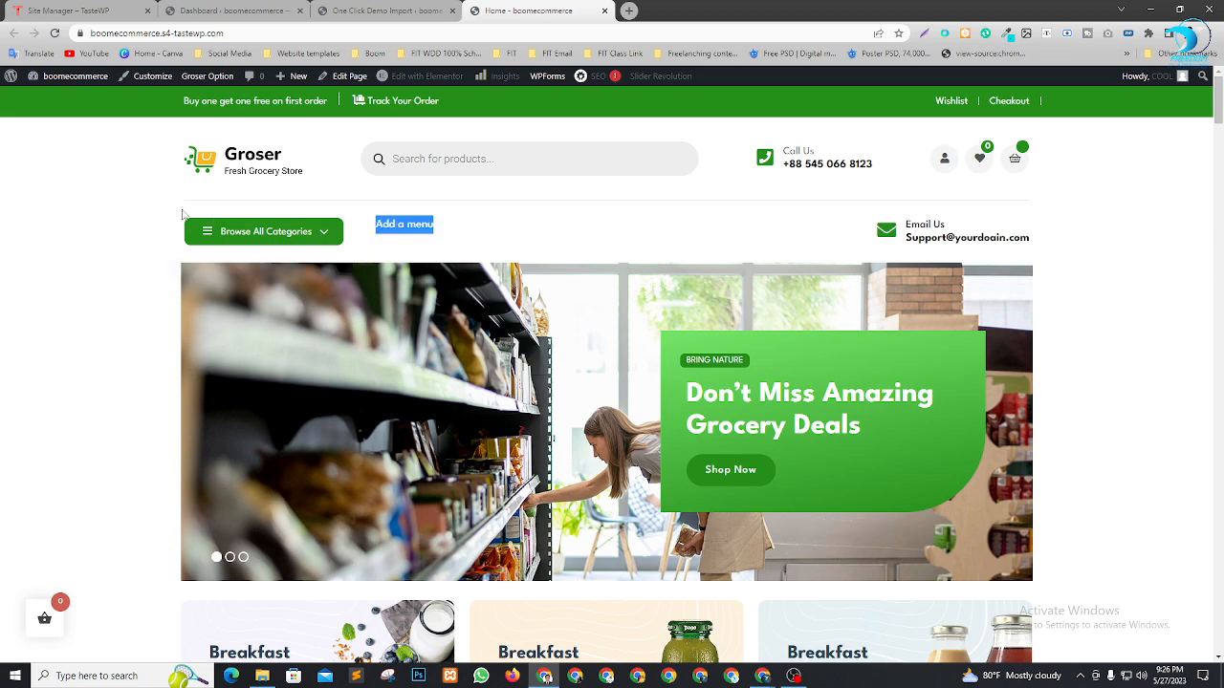
click(148, 213)
scroll(506, 339, down, 15)
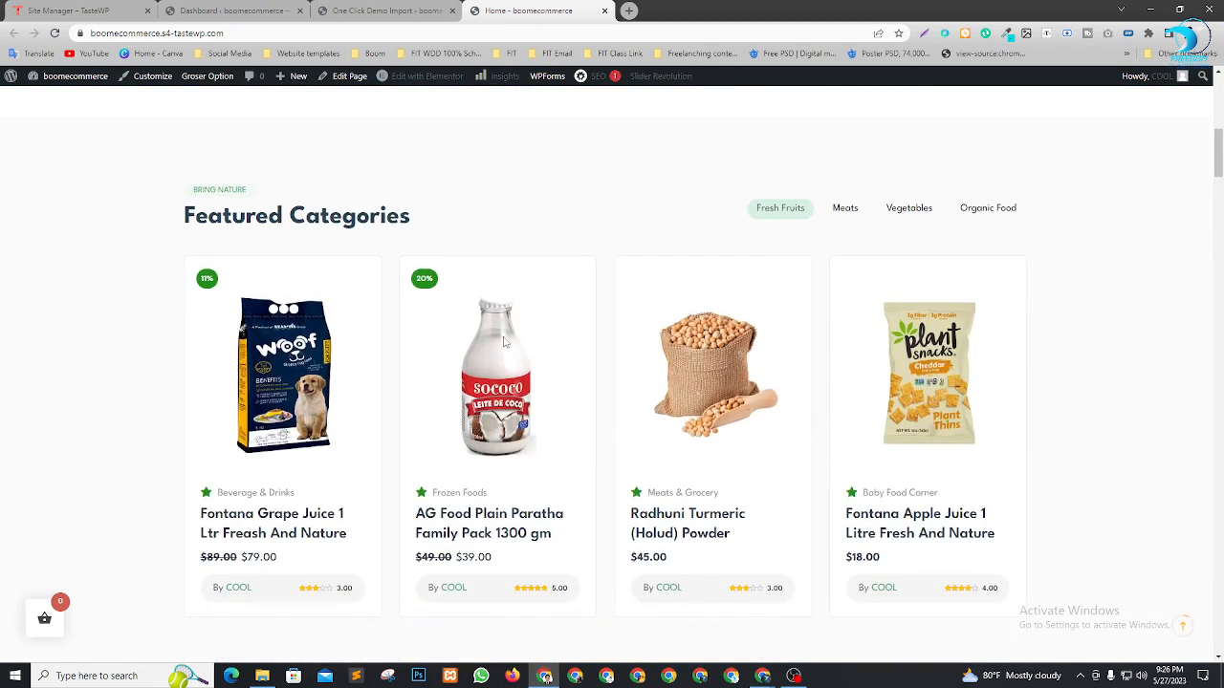
scroll(506, 340, down, 15)
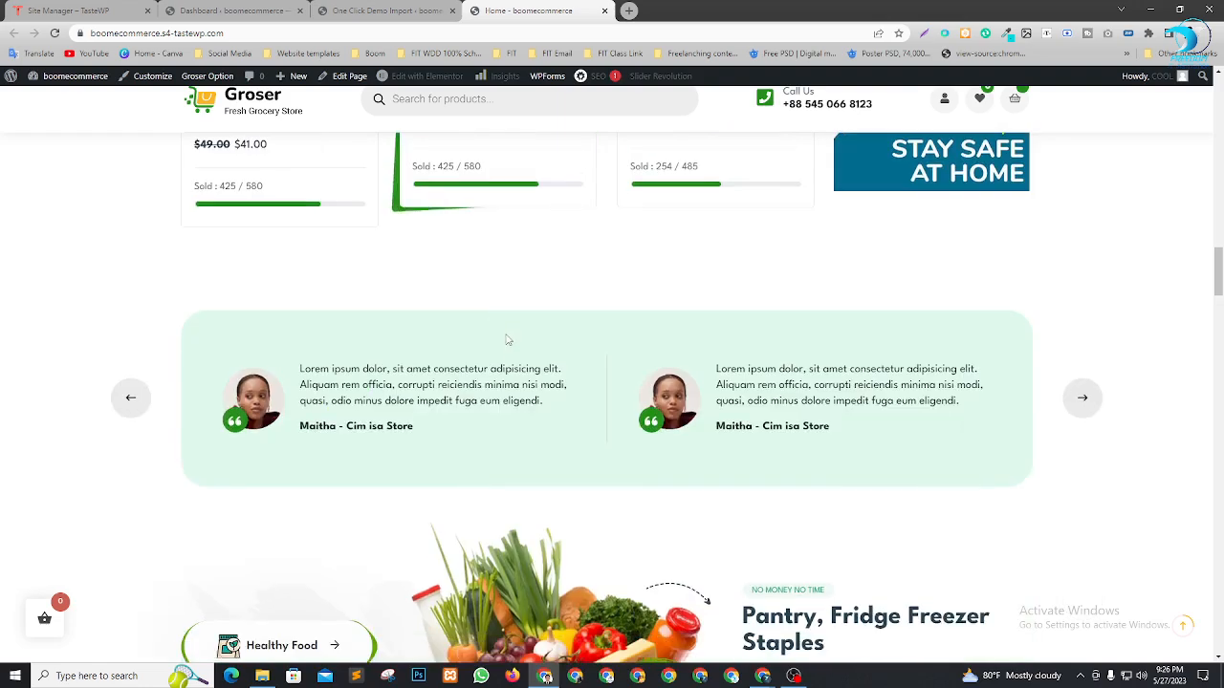
scroll(507, 340, down, 10)
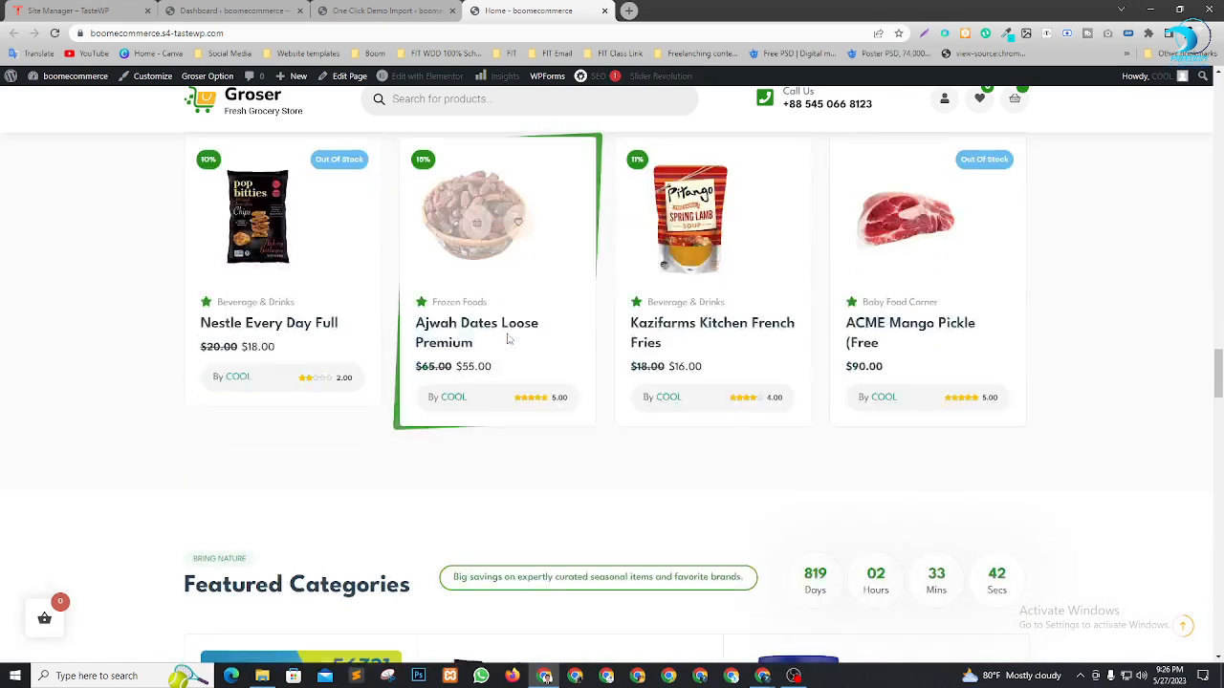
scroll(545, 341, down, 10)
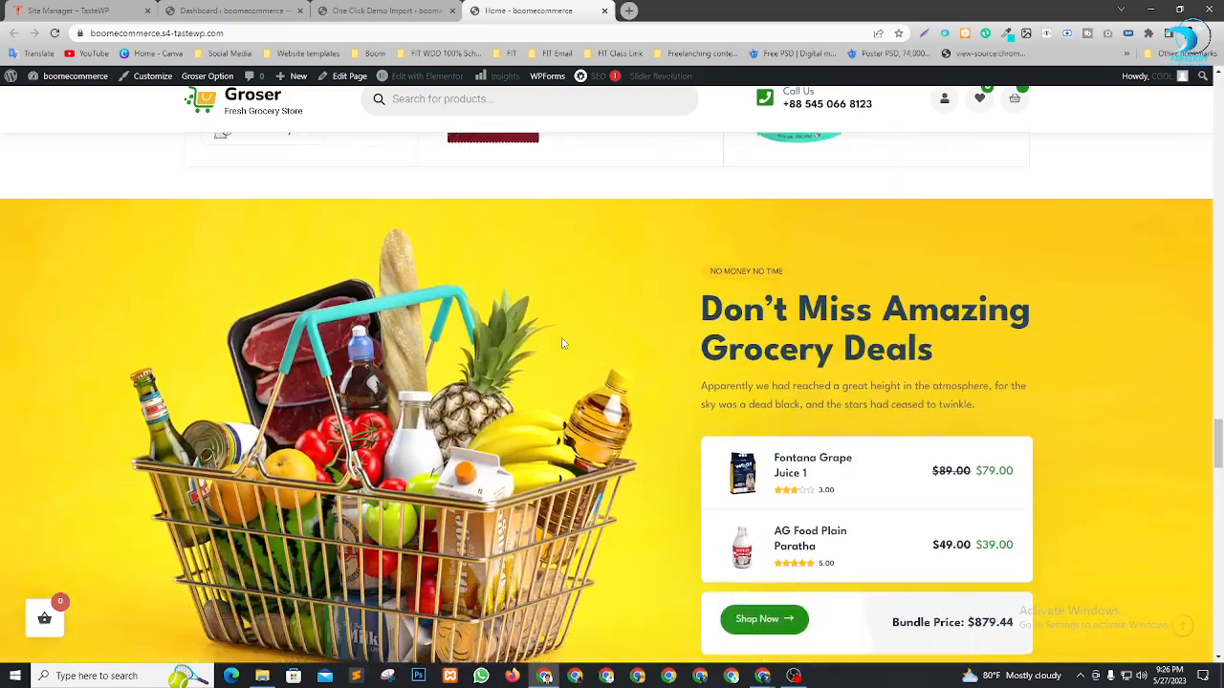
scroll(584, 402, down, 6)
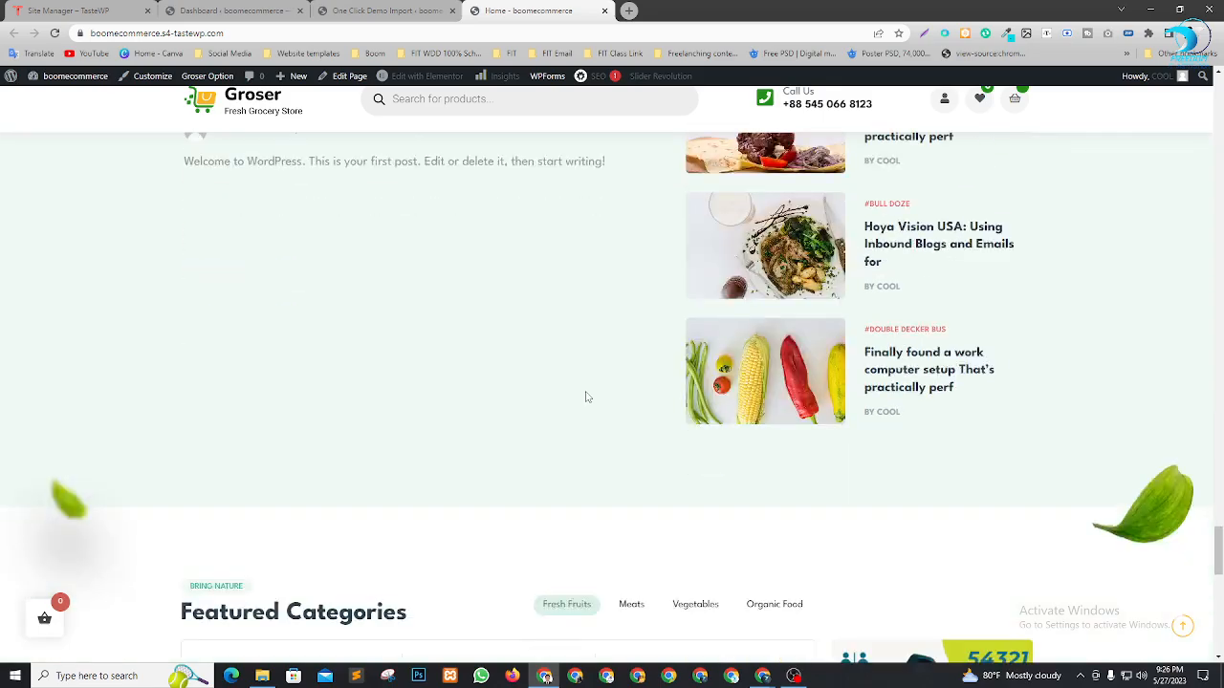
scroll(585, 399, up, 9)
scroll(586, 397, up, 10)
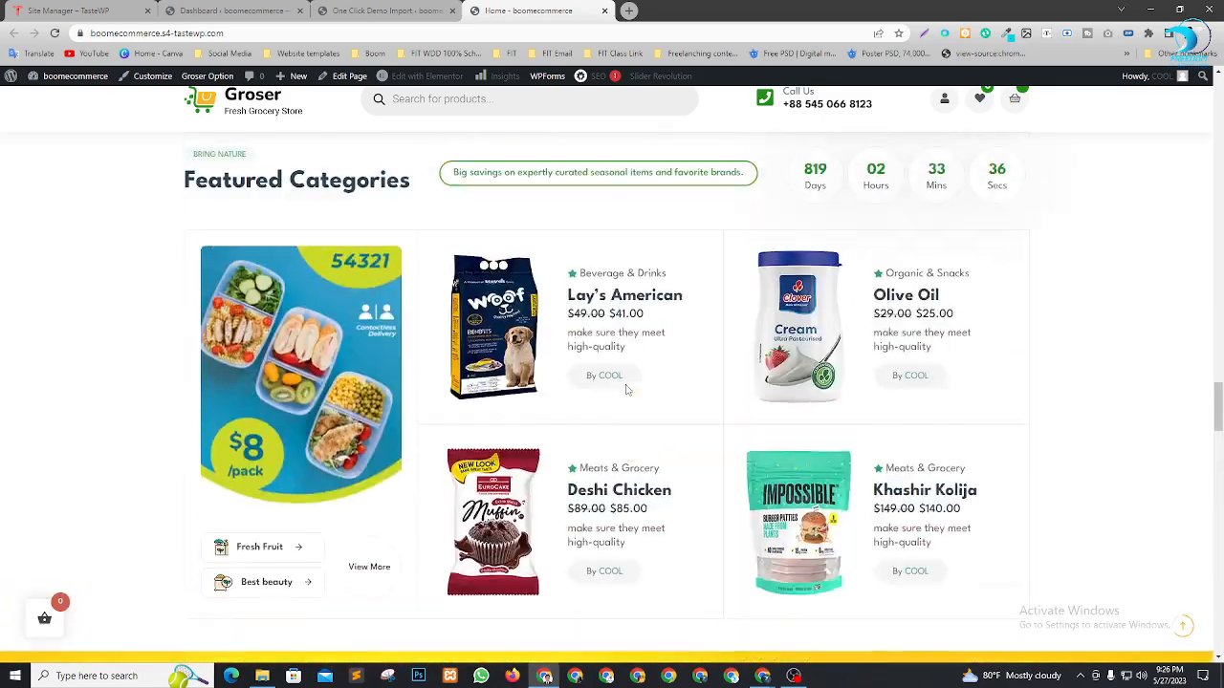
scroll(697, 278, down, 4)
scroll(697, 278, up, 12)
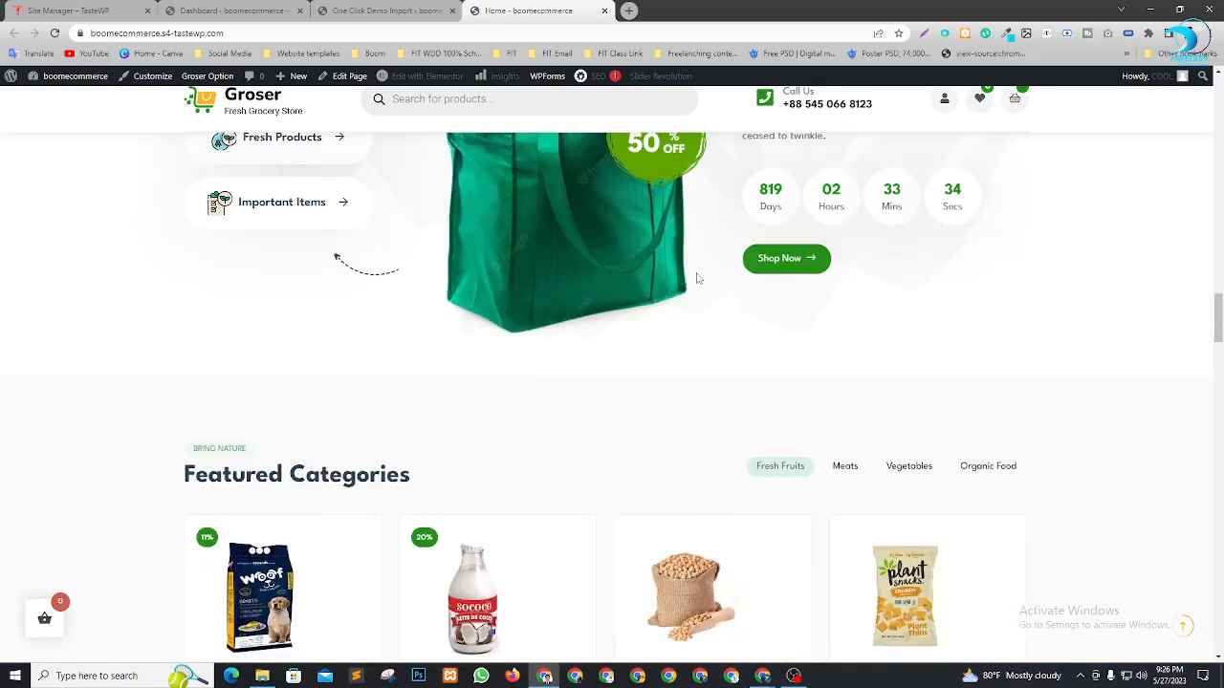
scroll(697, 279, up, 10)
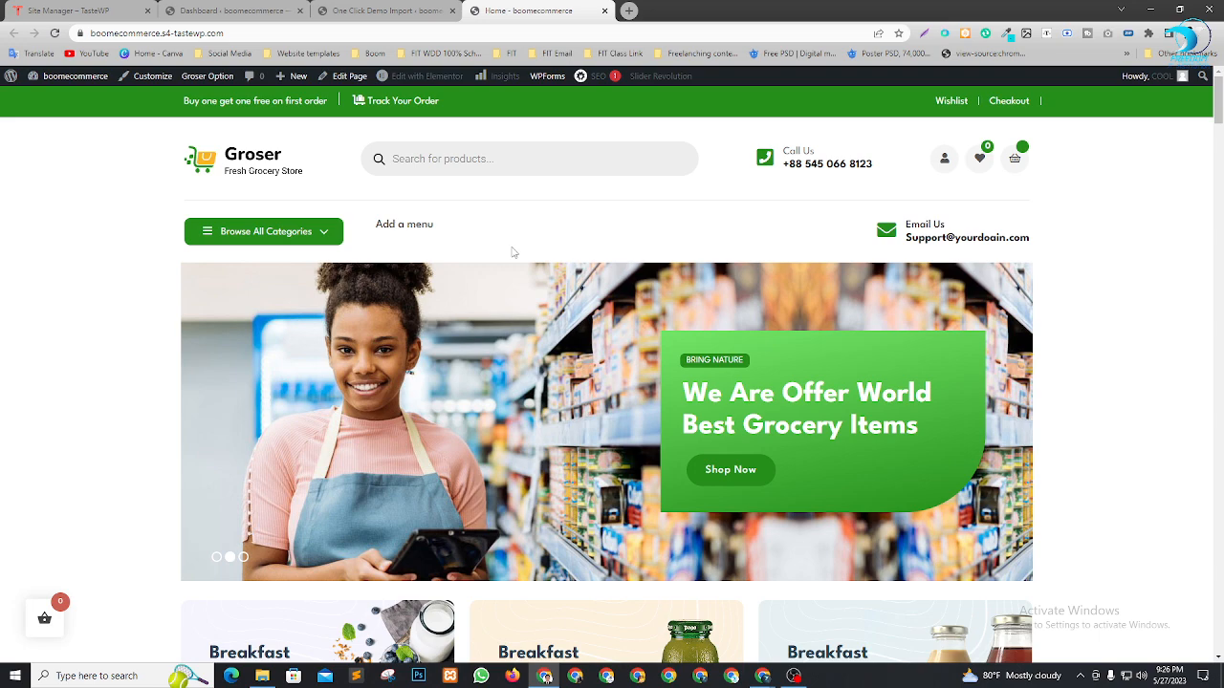
scroll(549, 205, down, 1)
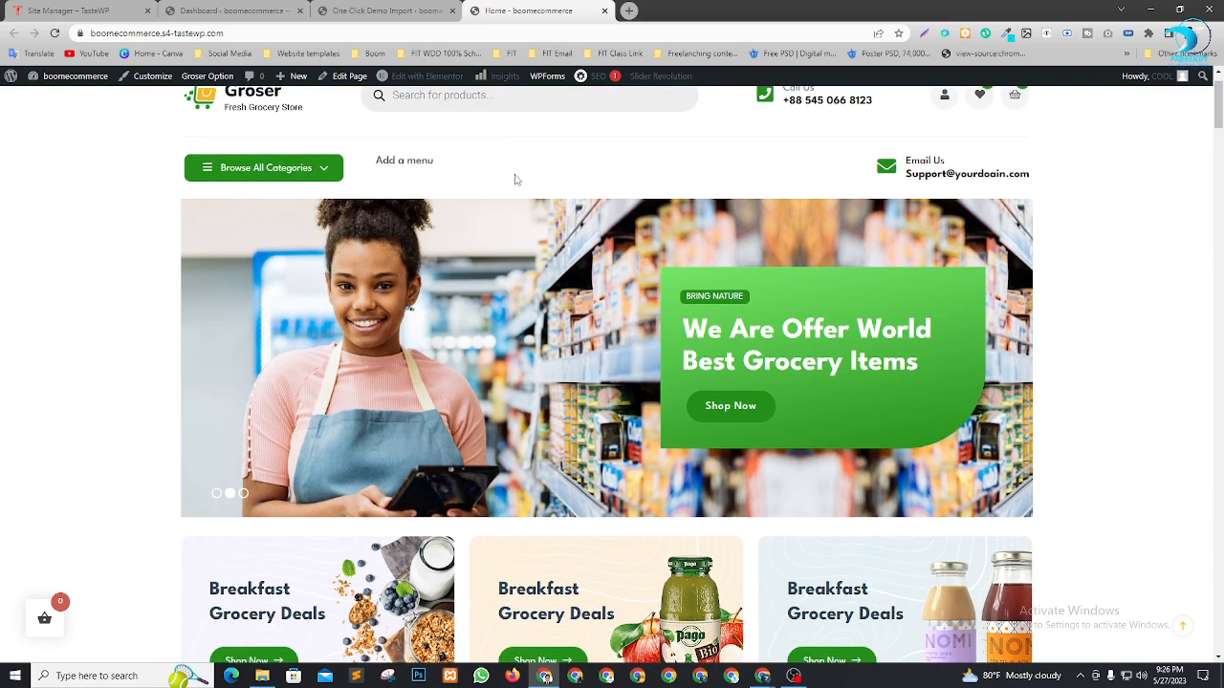
scroll(516, 181, up, 1)
Close the One Click Demo Import tab and return to the storefront homepage
click(411, 10)
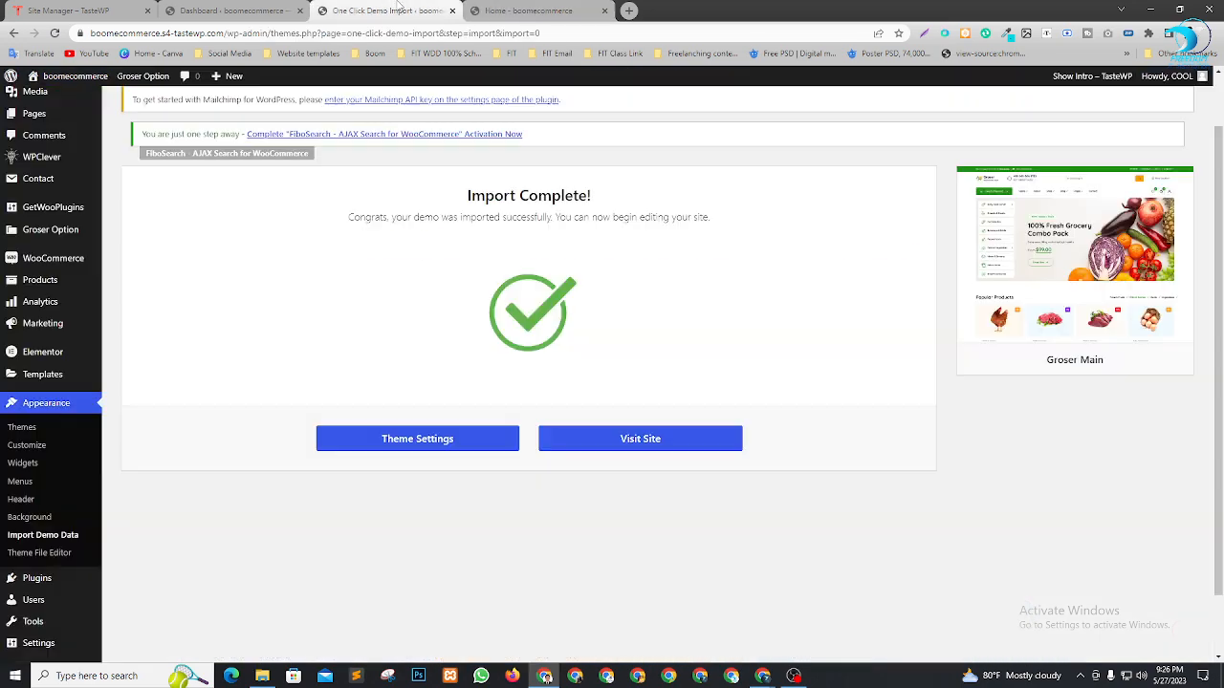
click(542, 12)
scroll(516, 338, down, 2)
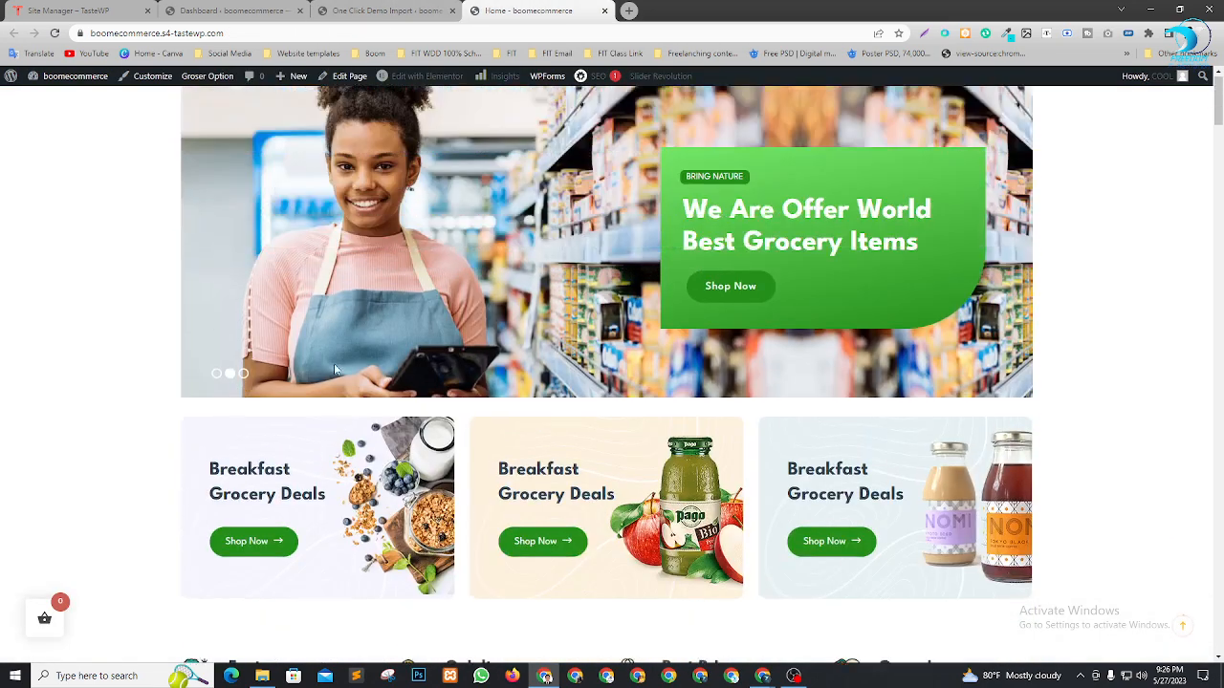
scroll(516, 339, up, 2)
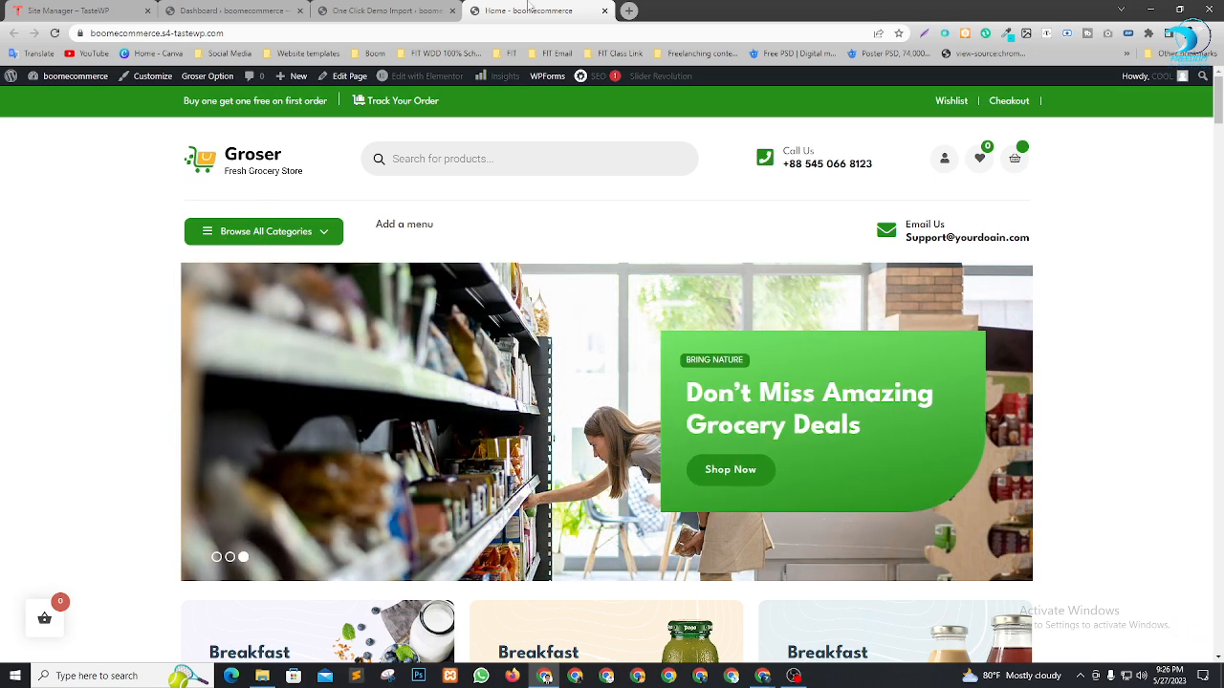
click(445, 10)
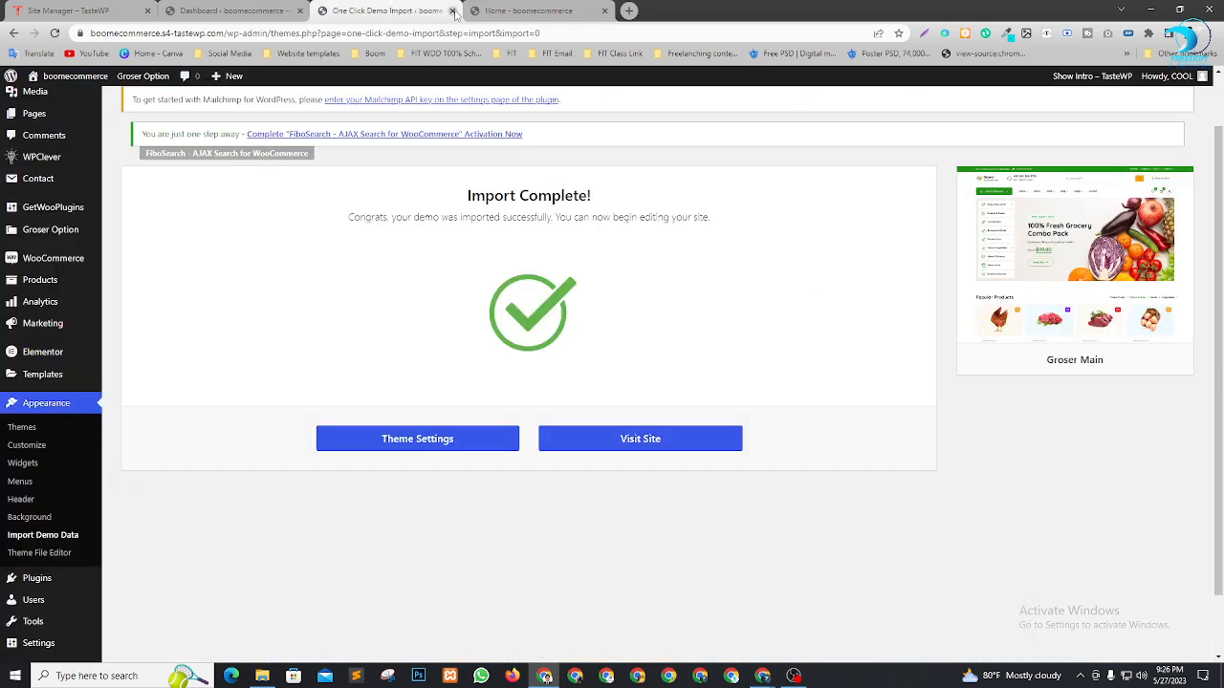
click(452, 10)
click(234, 11)
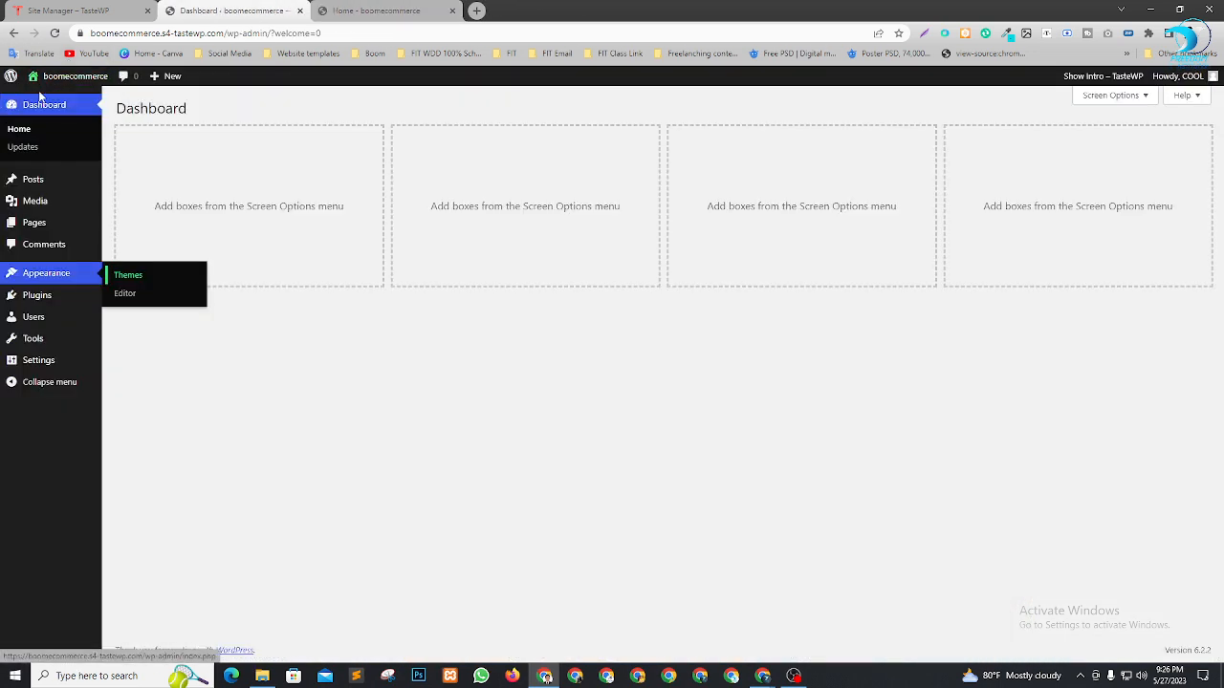
click(392, 11)
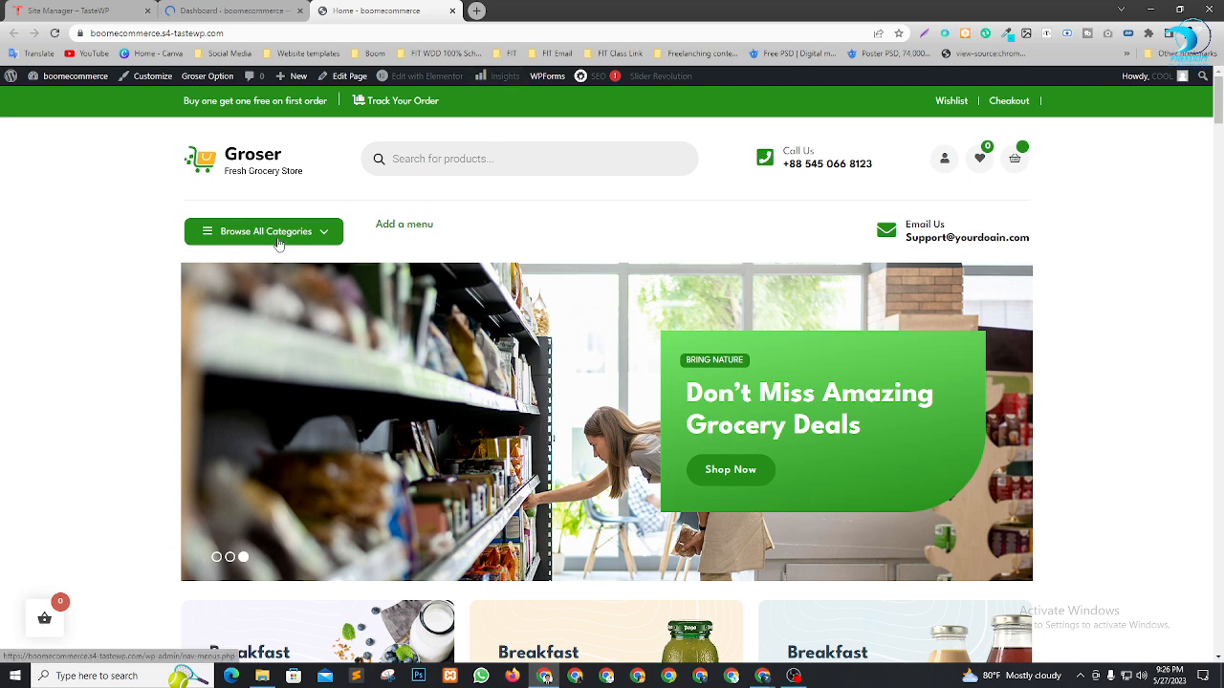
scroll(696, 361, down, 1)
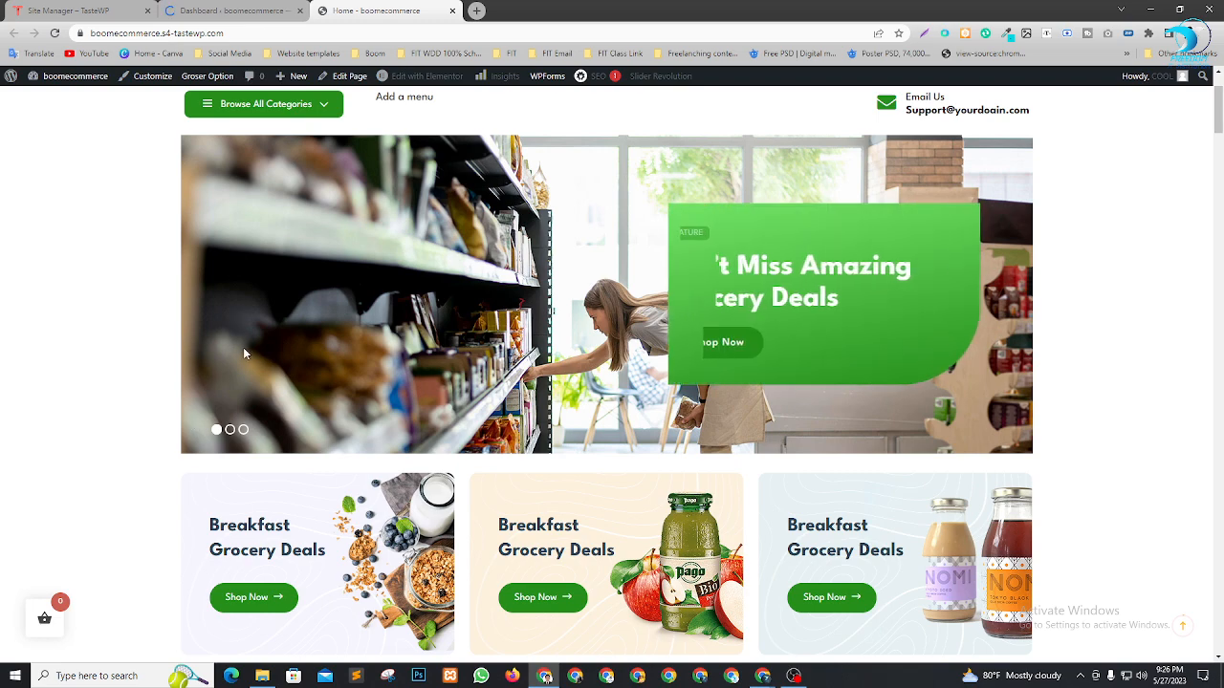
scroll(244, 353, down, 2)
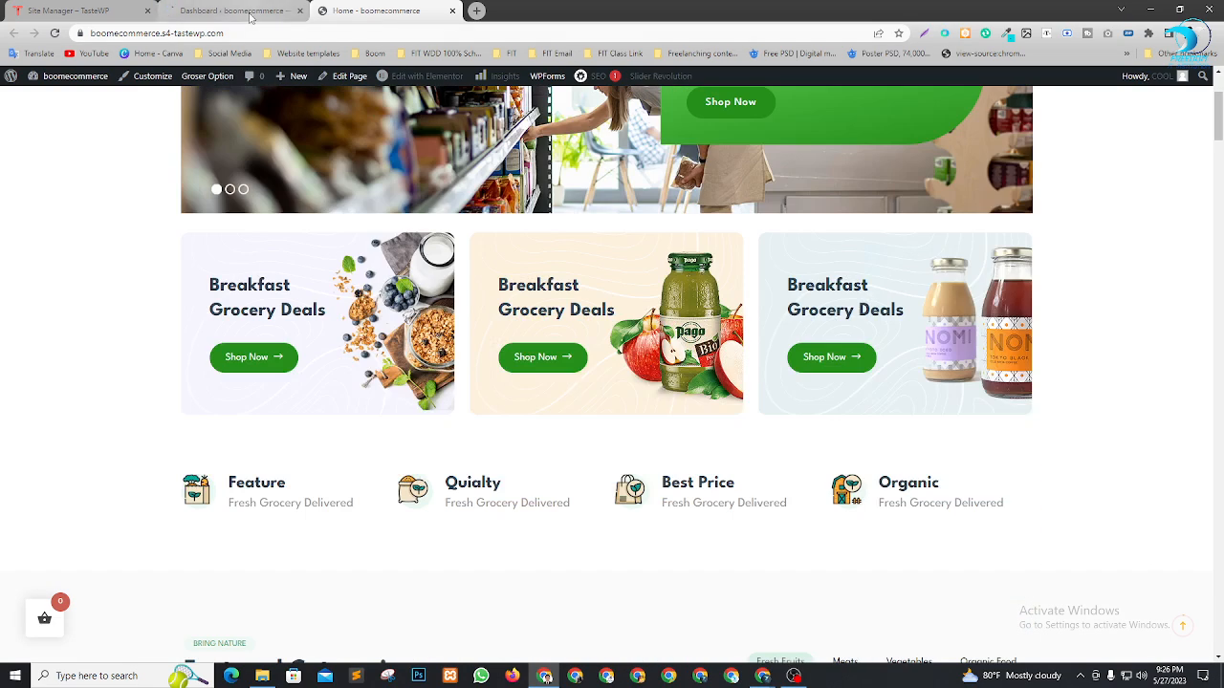
Switch to the Dashboard tab and close the Site Manager – TasteWP tab
click(244, 12)
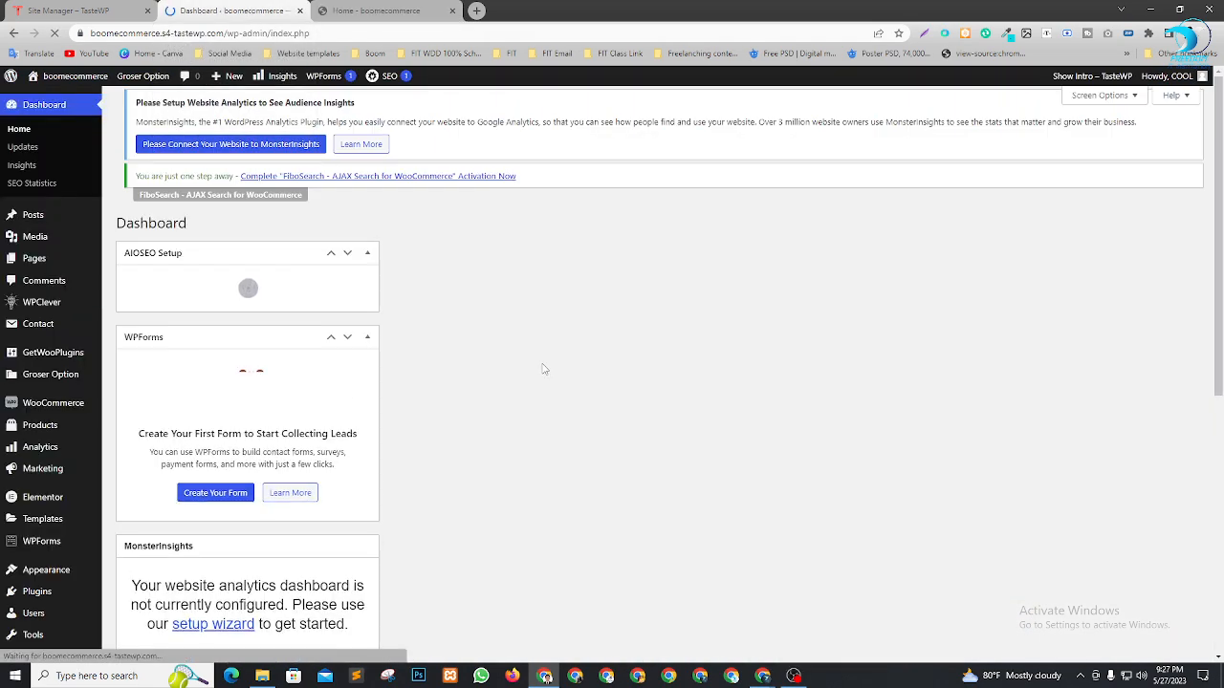
scroll(532, 287, down, 5)
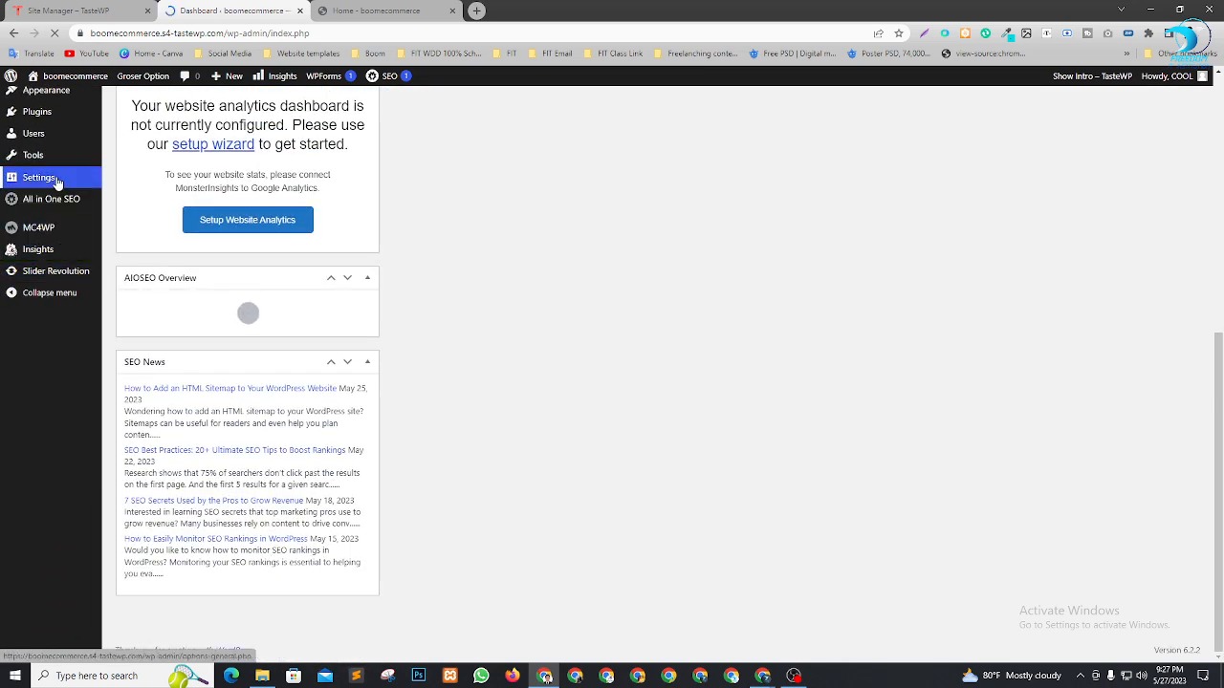
click(147, 10)
scroll(50, 423, down, 3)
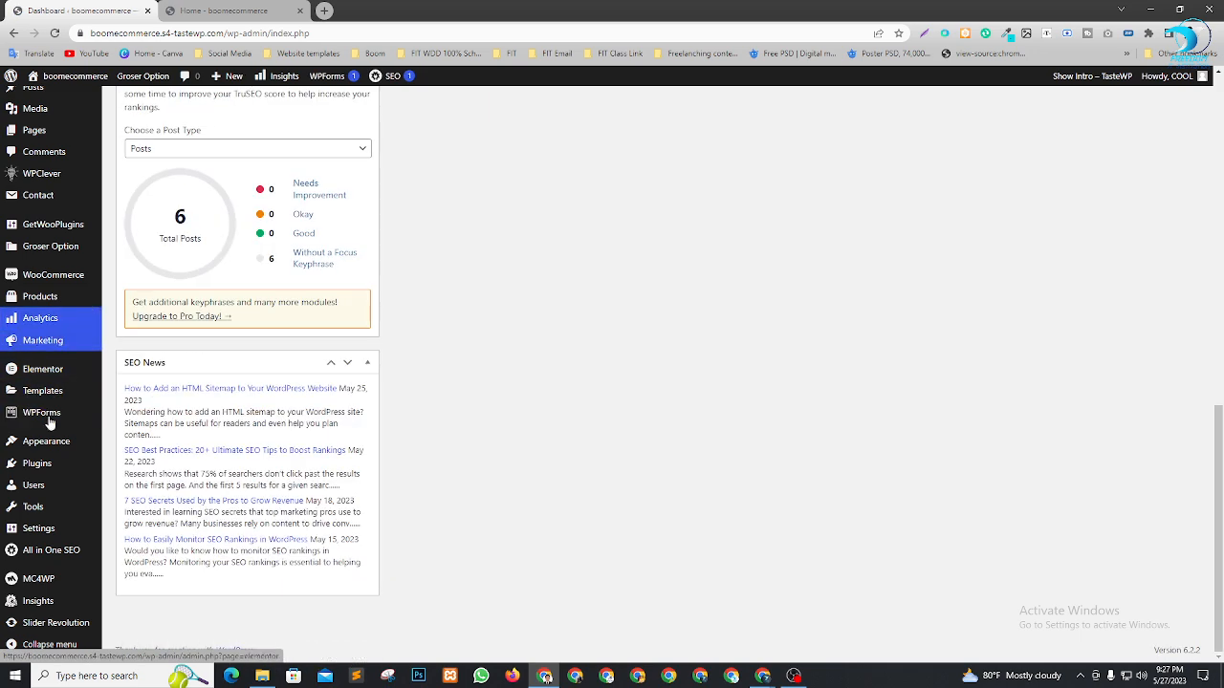
mouse_move(30, 533)
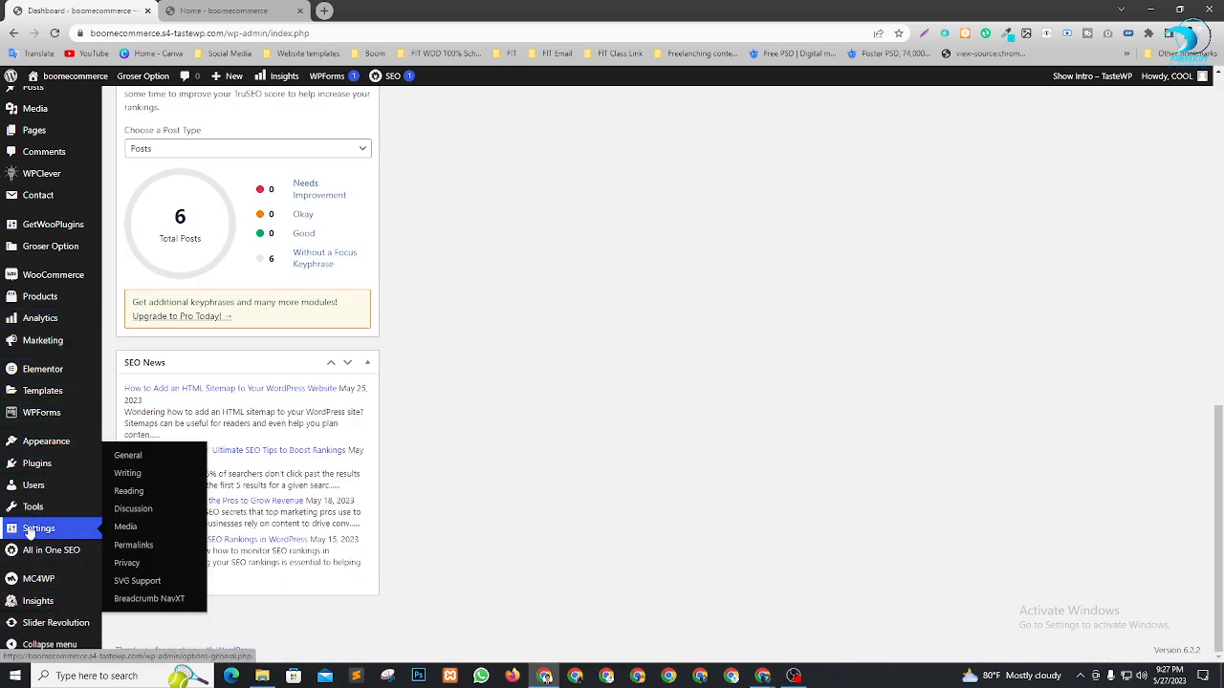
In Settings > Reading, pick Home 4 as the static homepage and save
click(134, 493)
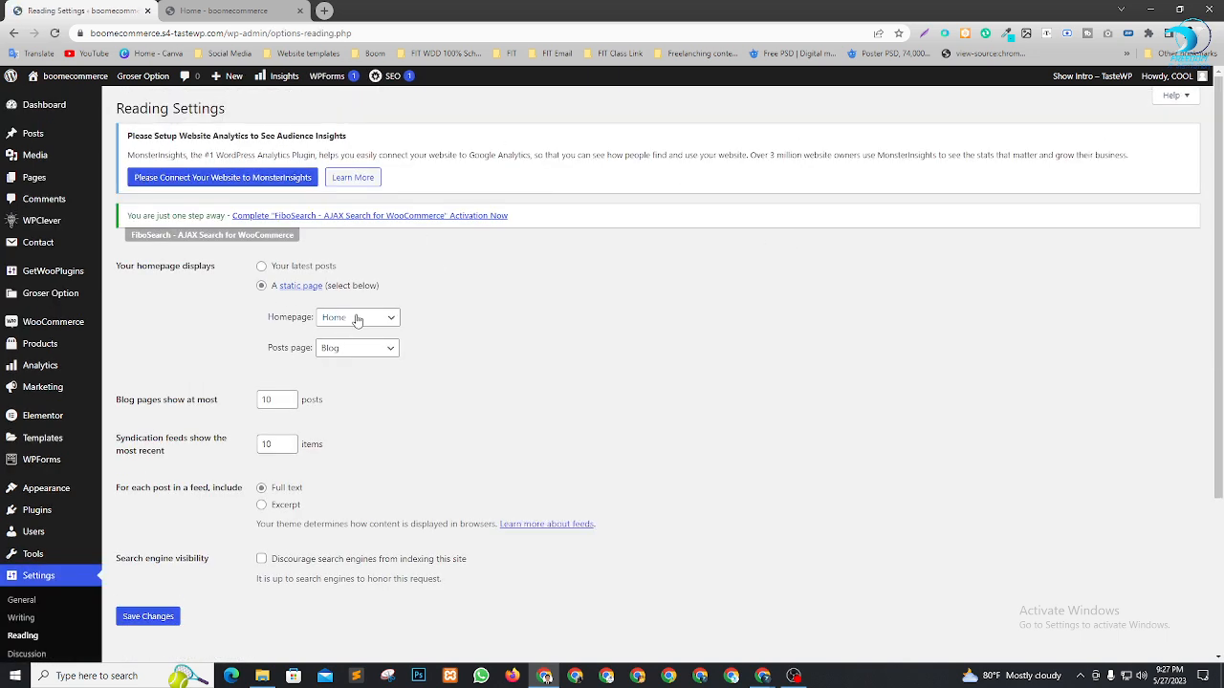
click(373, 321)
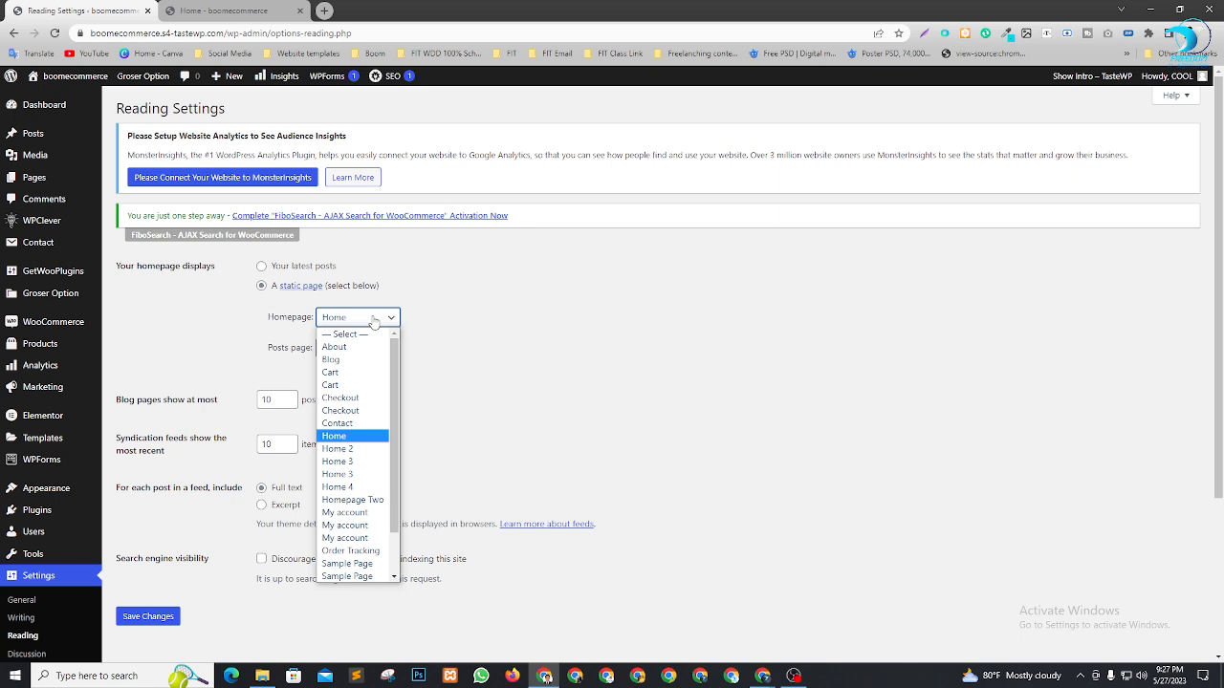
click(362, 488)
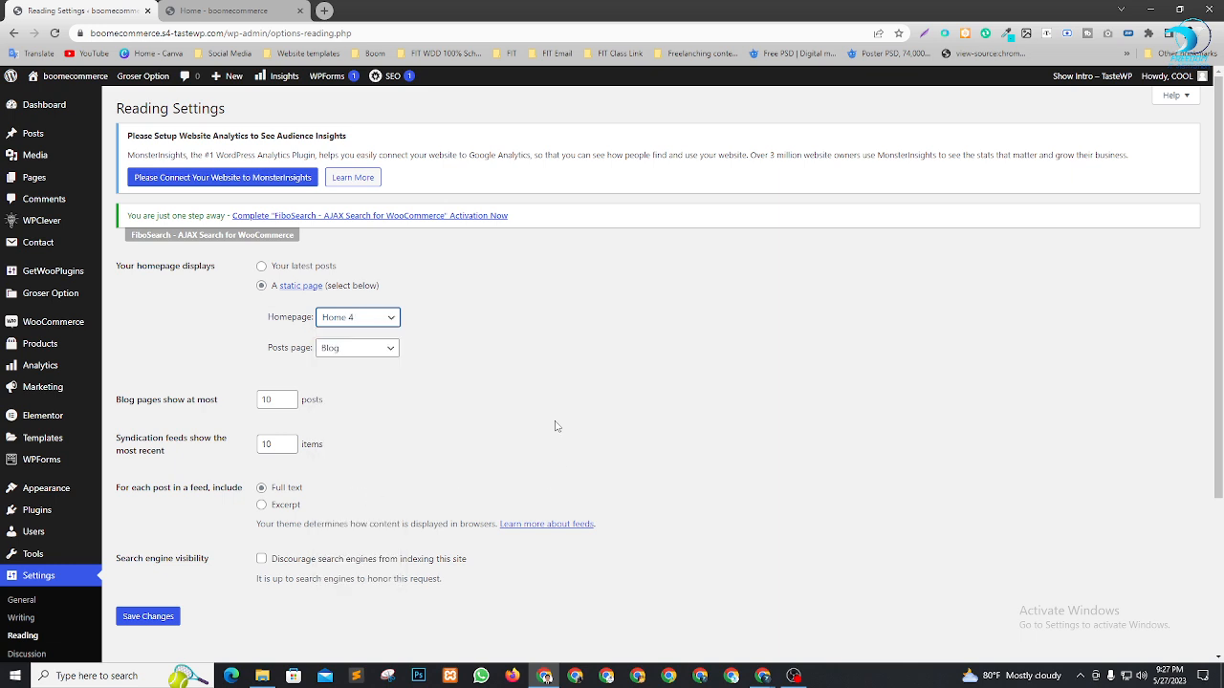
click(148, 618)
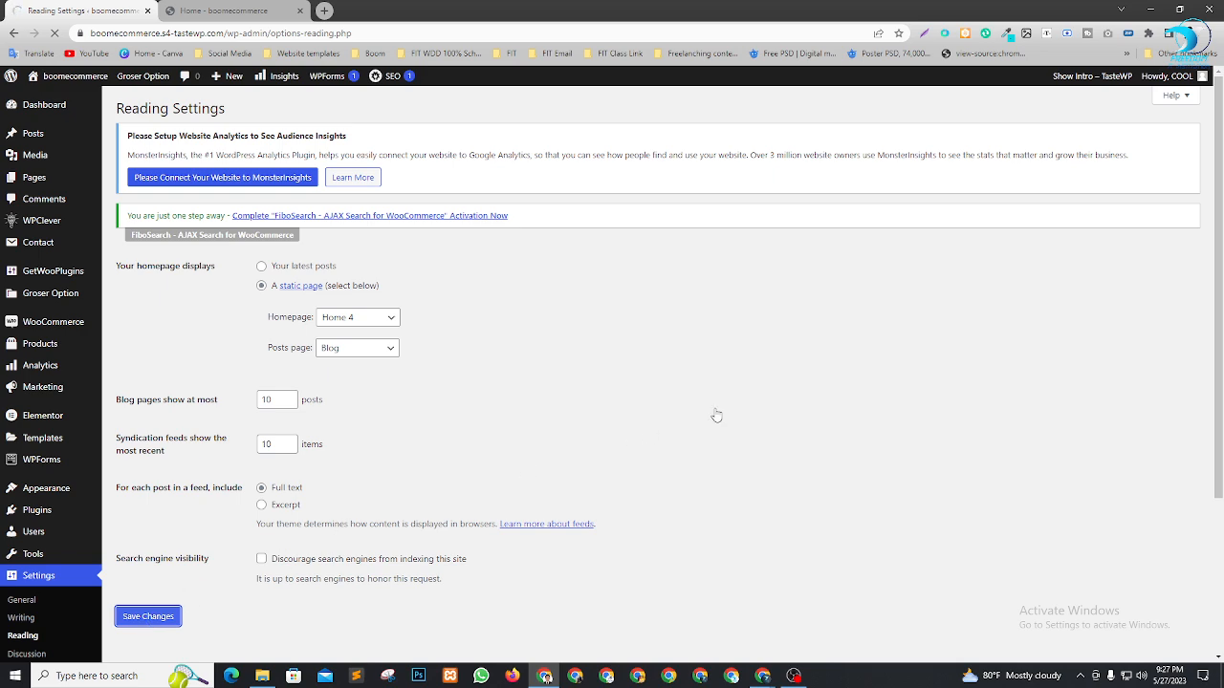
mouse_move(419, 140)
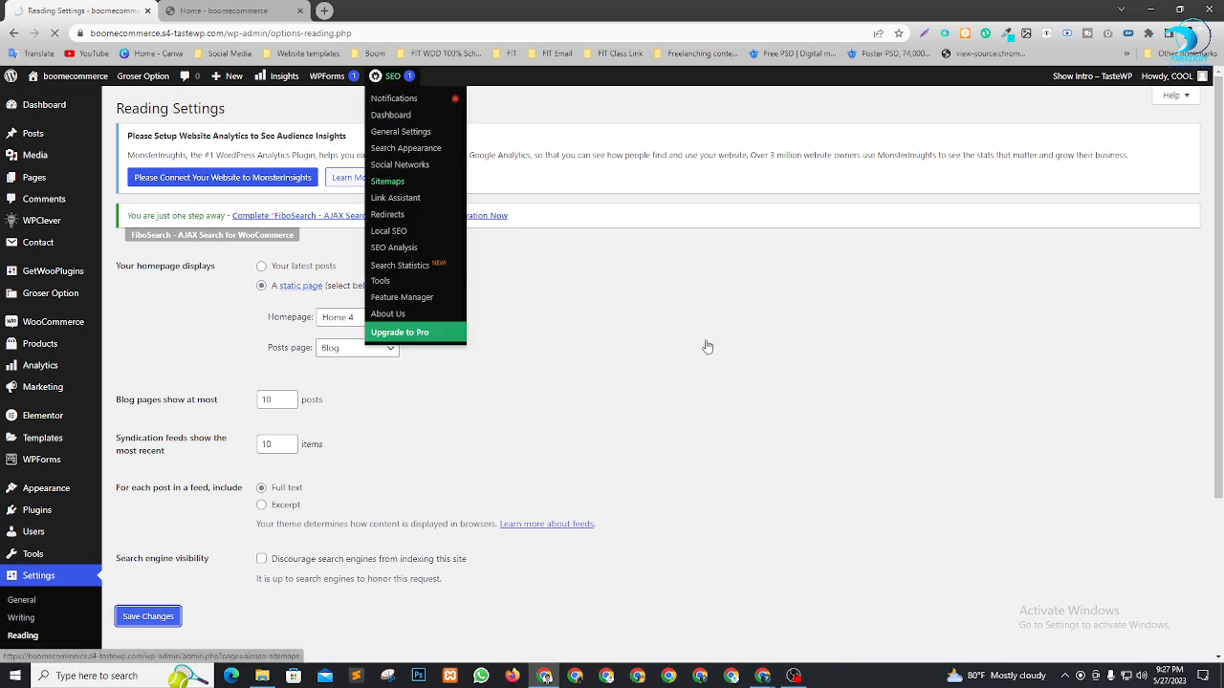
Open the storefront tab and scroll through the Home 4 layout and its category sidebar
click(229, 10)
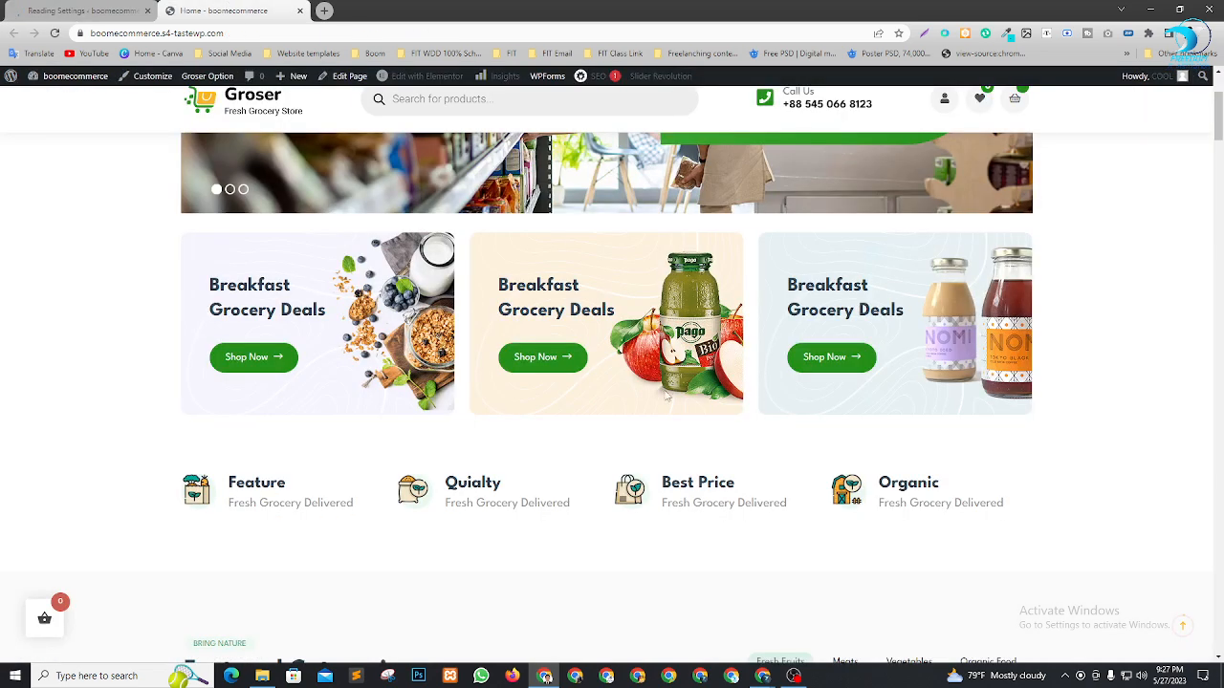
scroll(755, 382, up, 4)
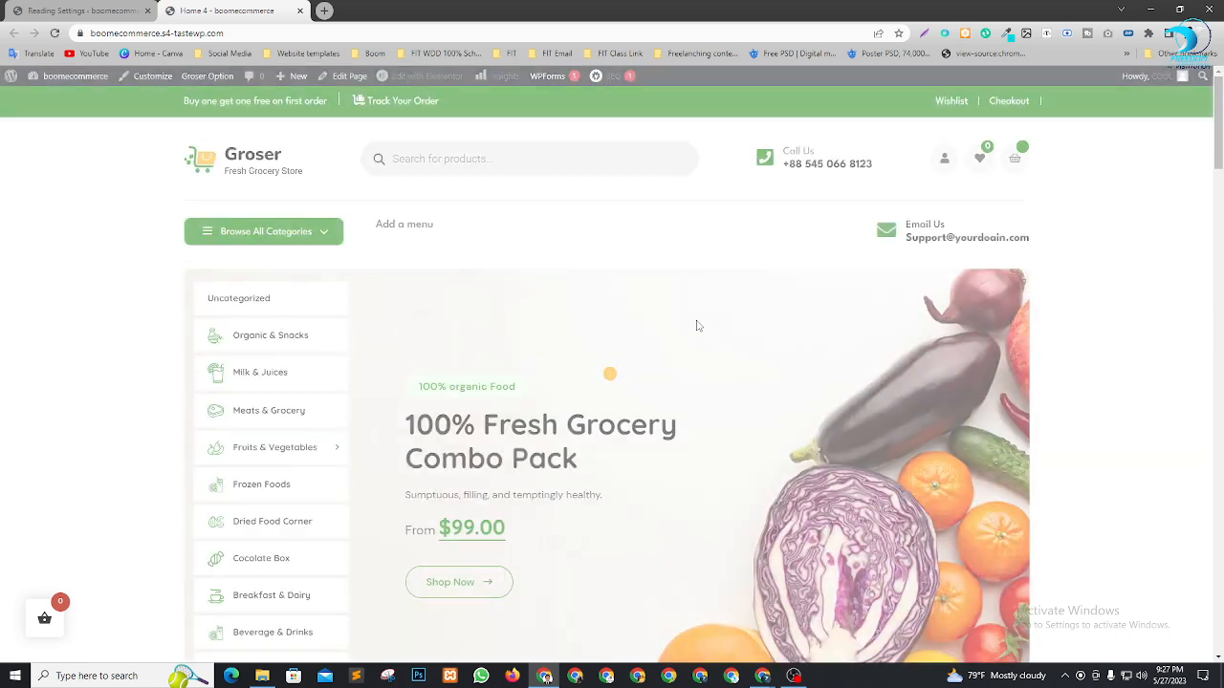
scroll(293, 342, down, 7)
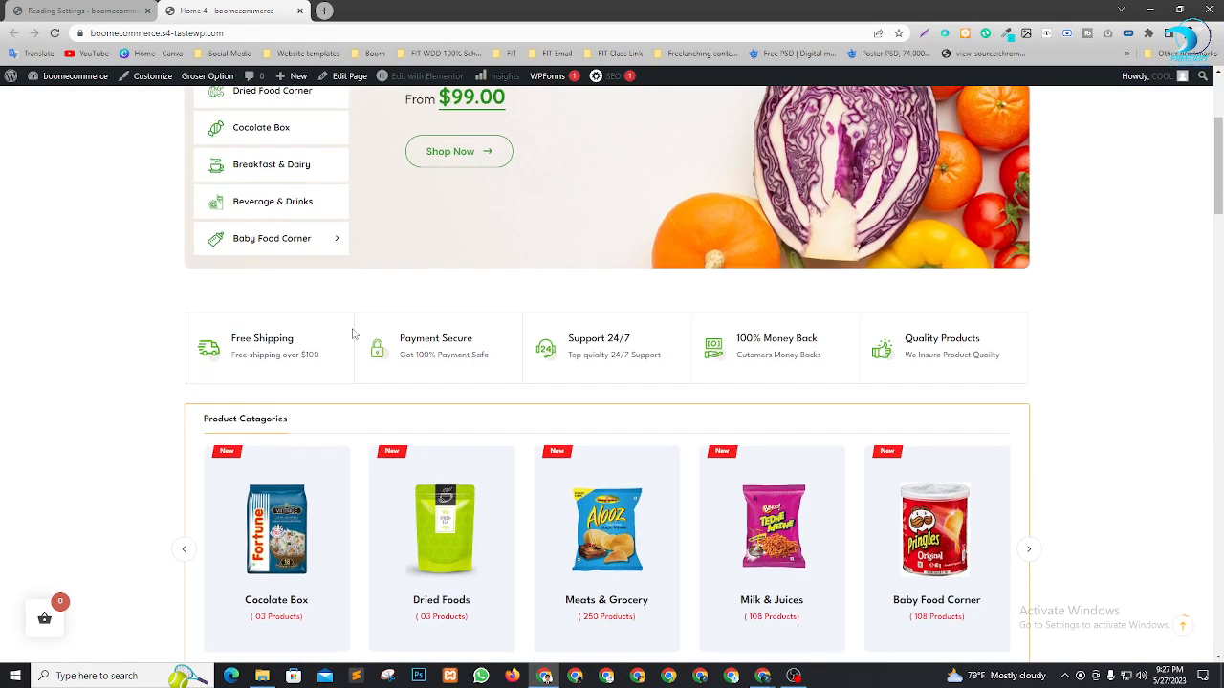
scroll(353, 334, up, 7)
scroll(244, 397, down, 1)
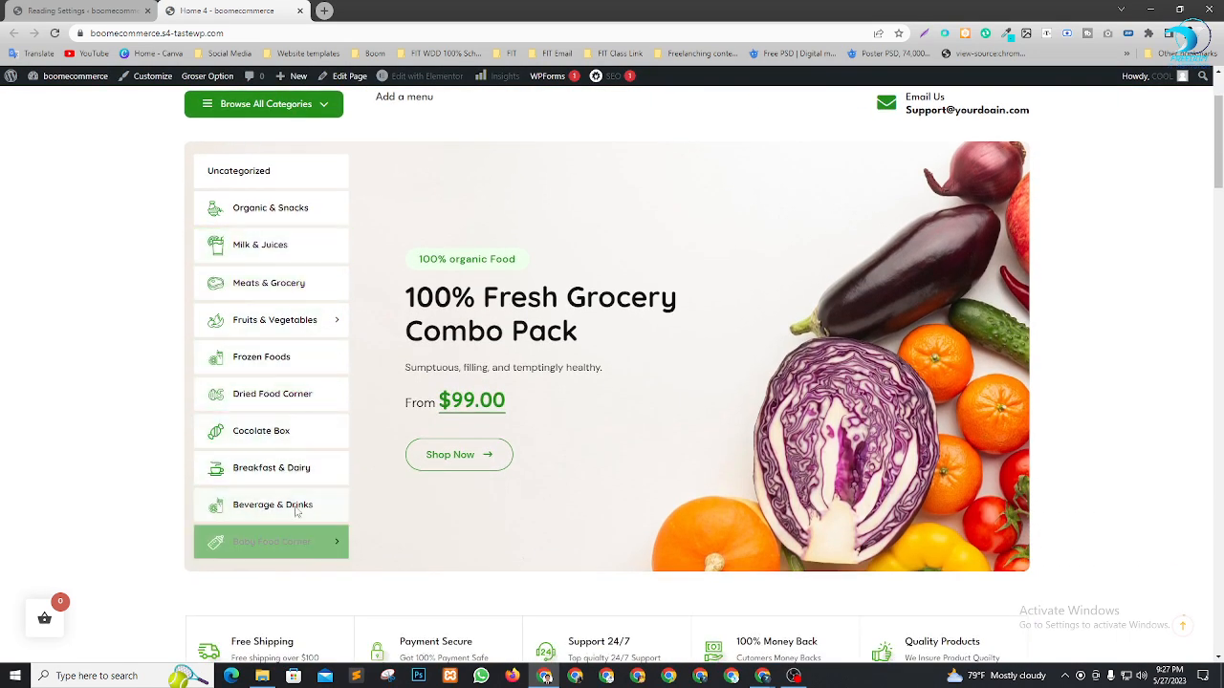
scroll(428, 313, down, 10)
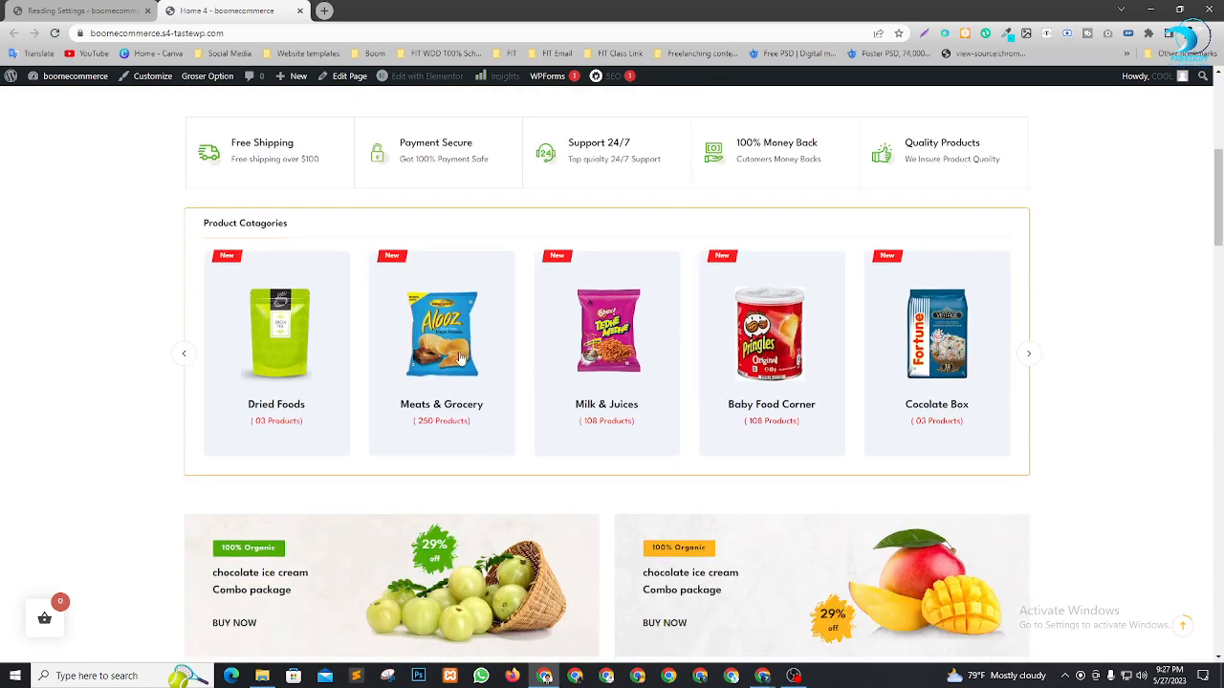
scroll(471, 341, down, 10)
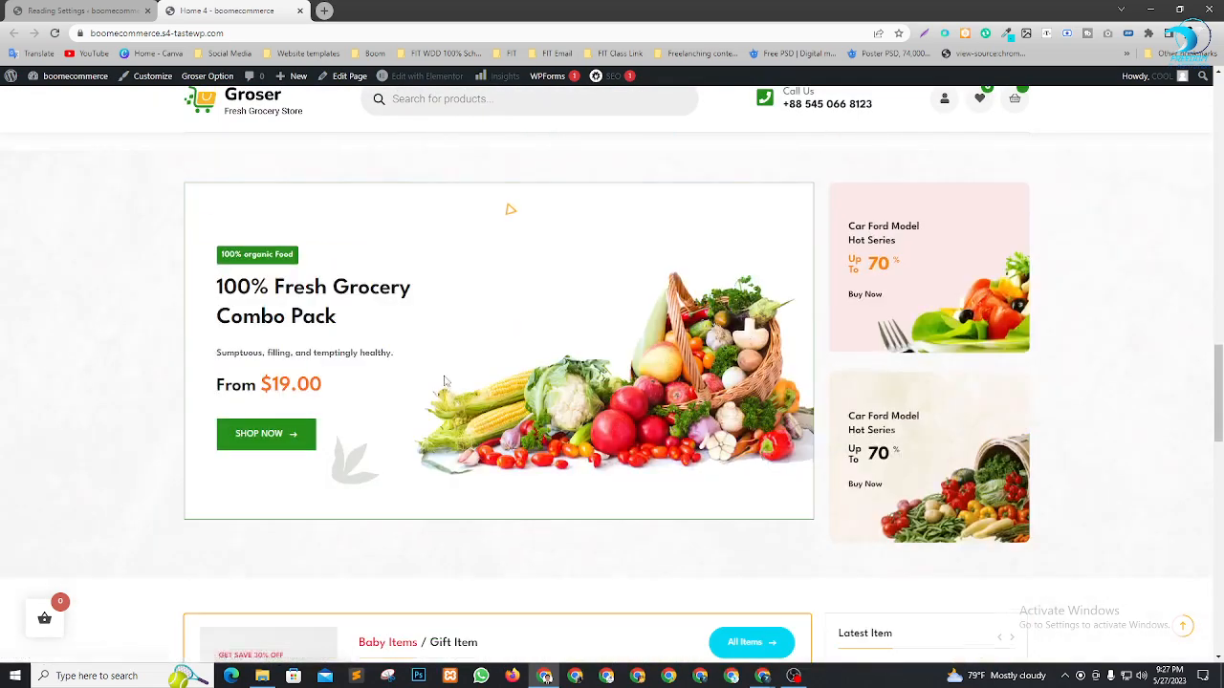
scroll(497, 426, down, 3)
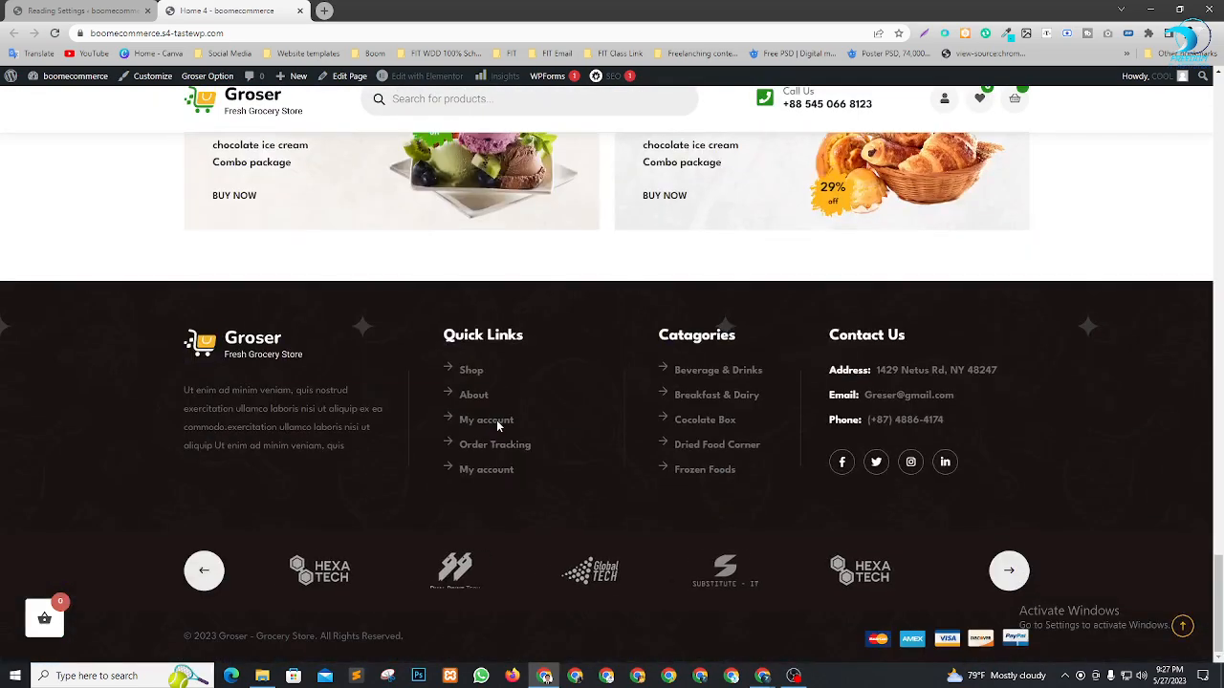
scroll(497, 426, up, 9)
scroll(497, 427, up, 10)
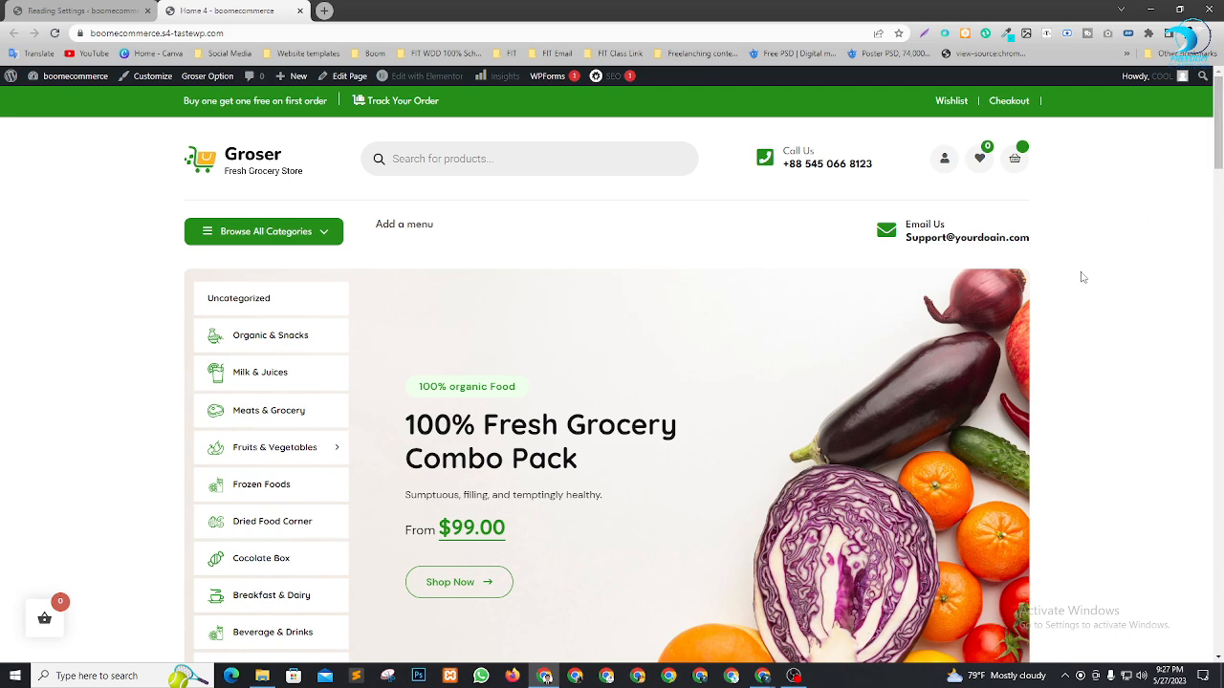
scroll(1115, 361, down, 8)
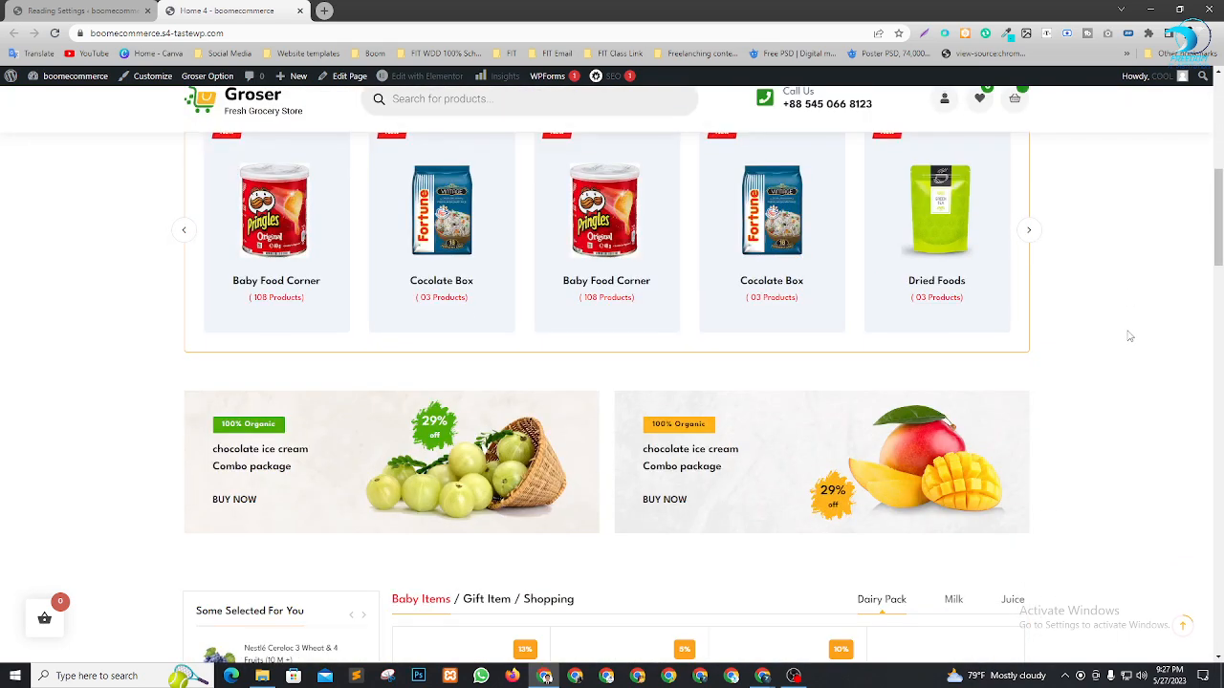
scroll(1126, 334, down, 5)
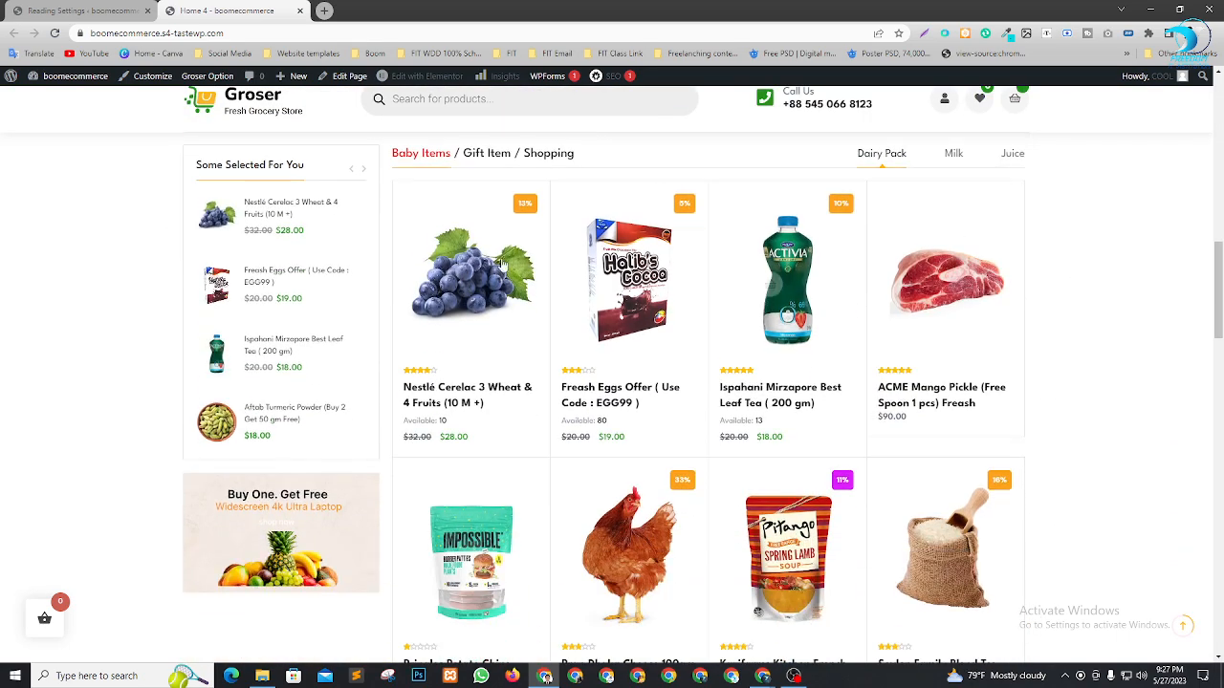
scroll(602, 352, up, 1)
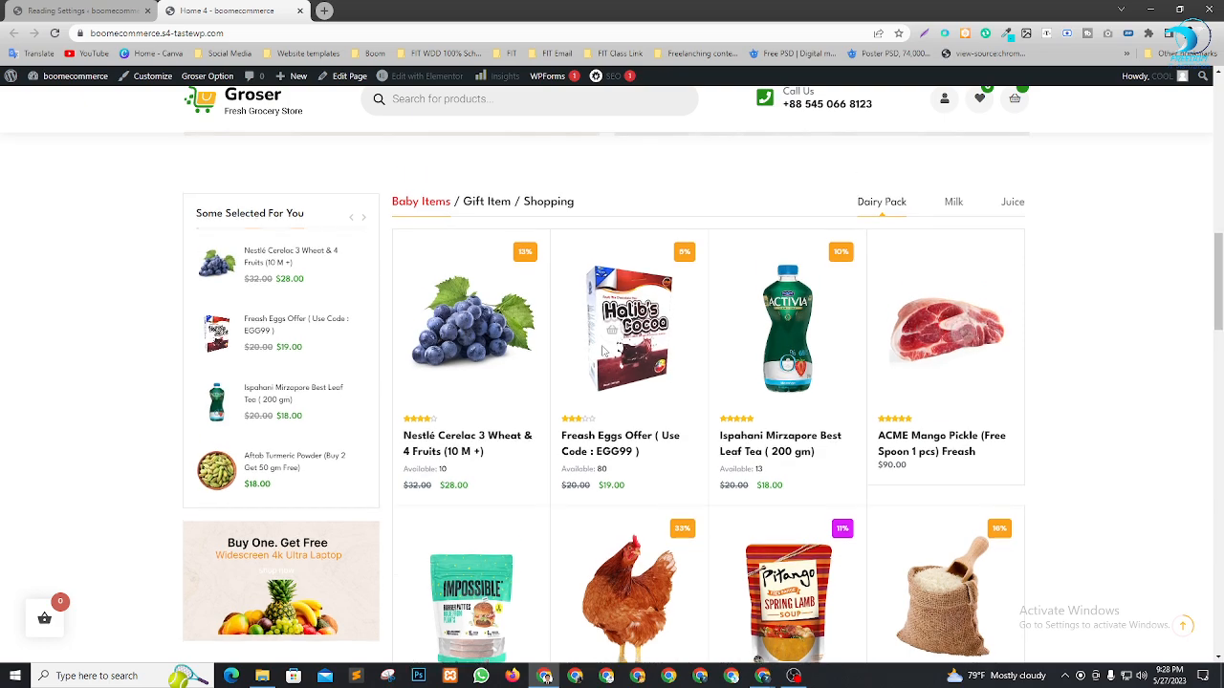
scroll(603, 352, up, 6)
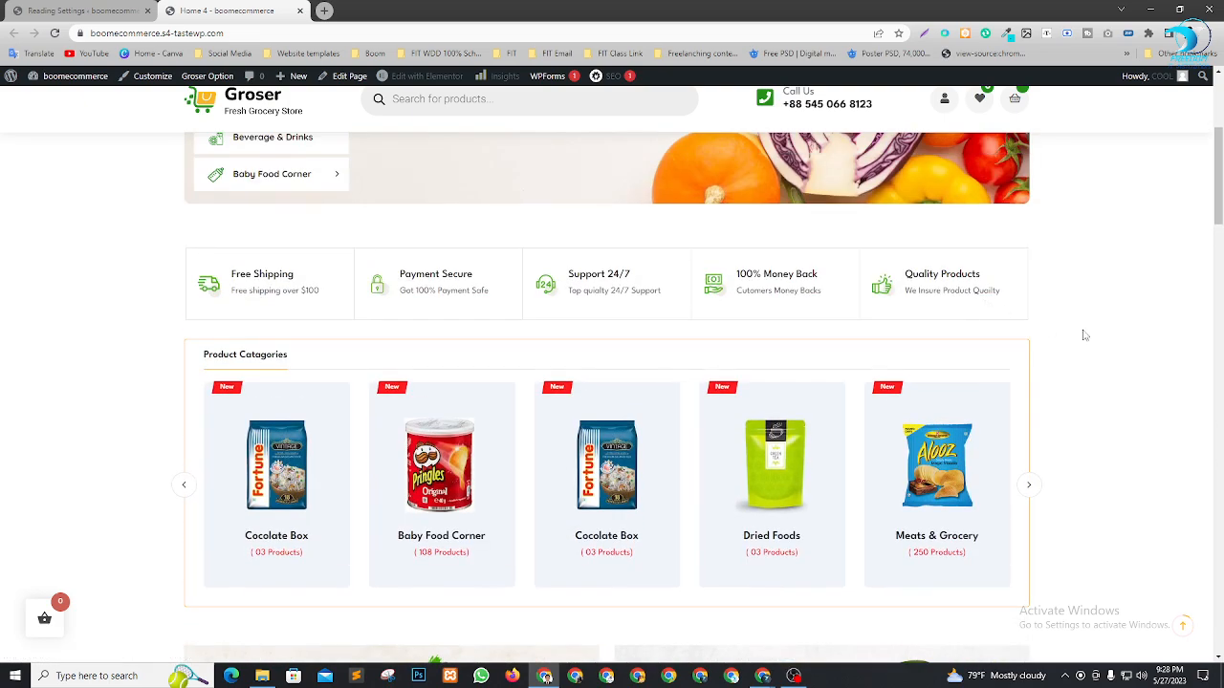
scroll(264, 315, up, 6)
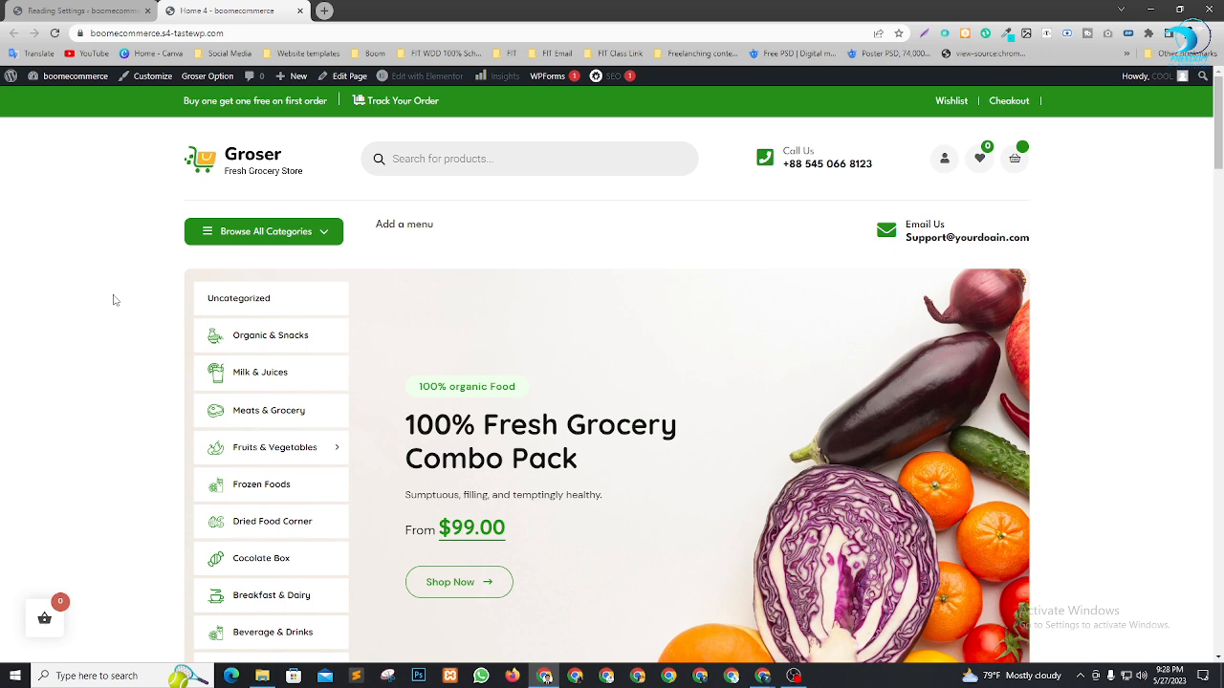
Scroll through the Home 4 storefront, then bring the Google Meet call window forward
scroll(573, 336, down, 6)
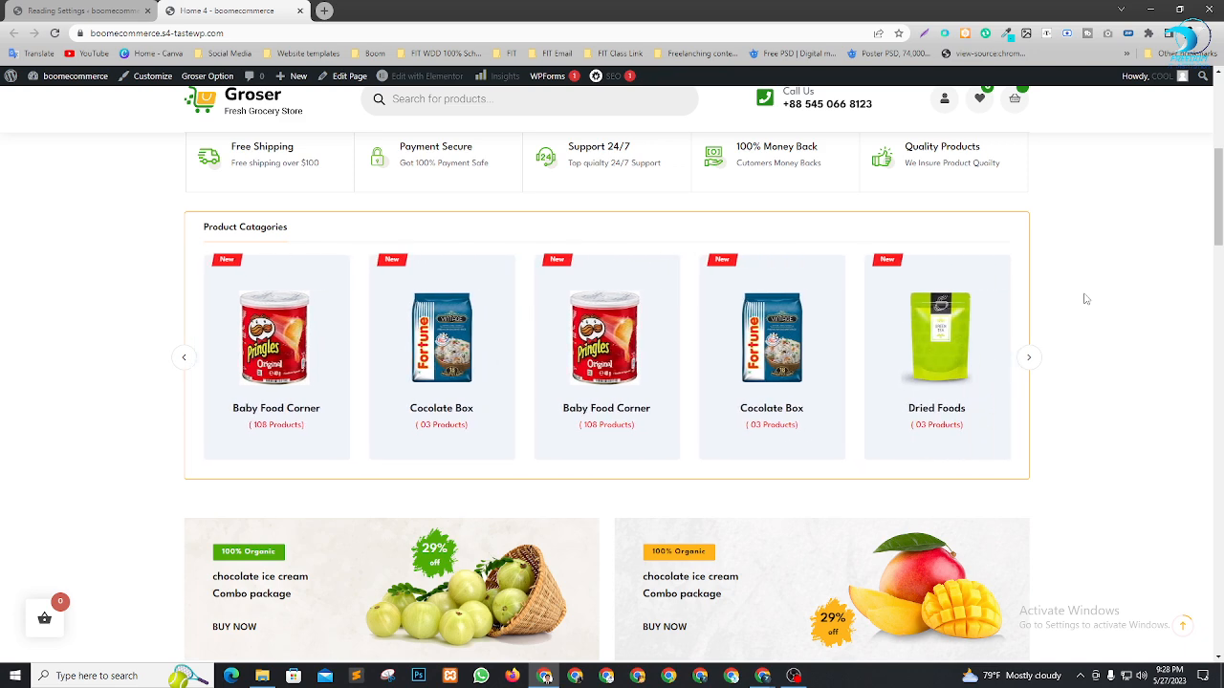
scroll(1062, 293, up, 5)
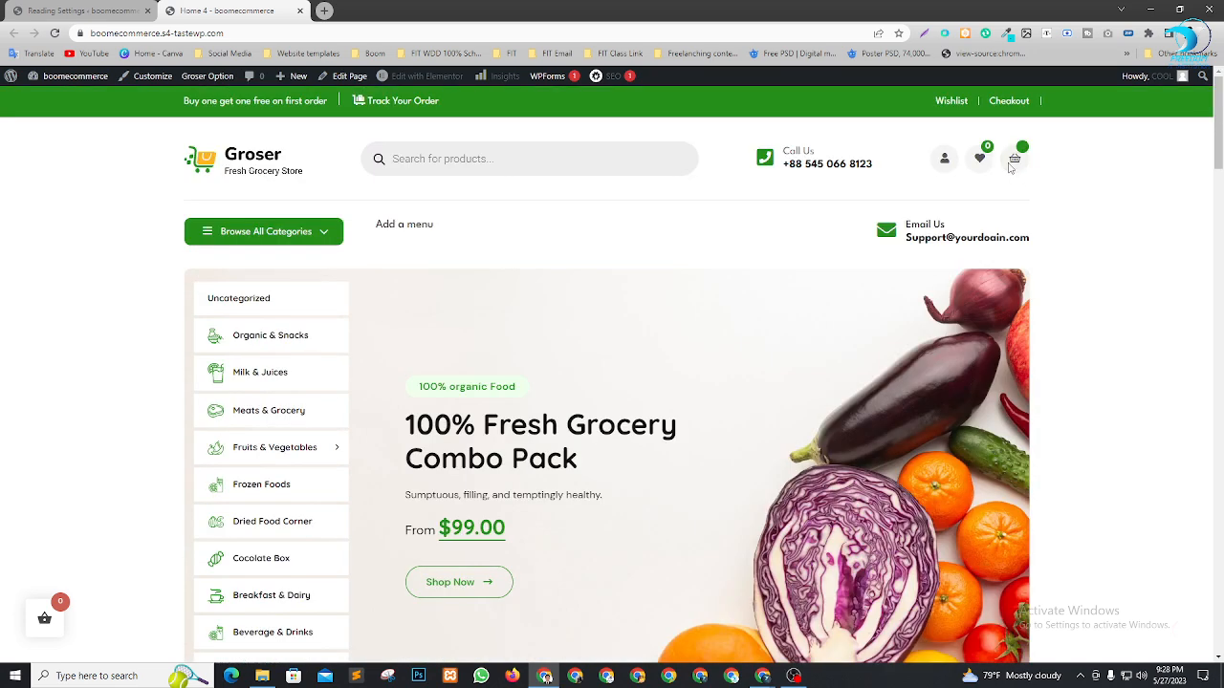
scroll(601, 377, down, 2)
scroll(415, 281, up, 3)
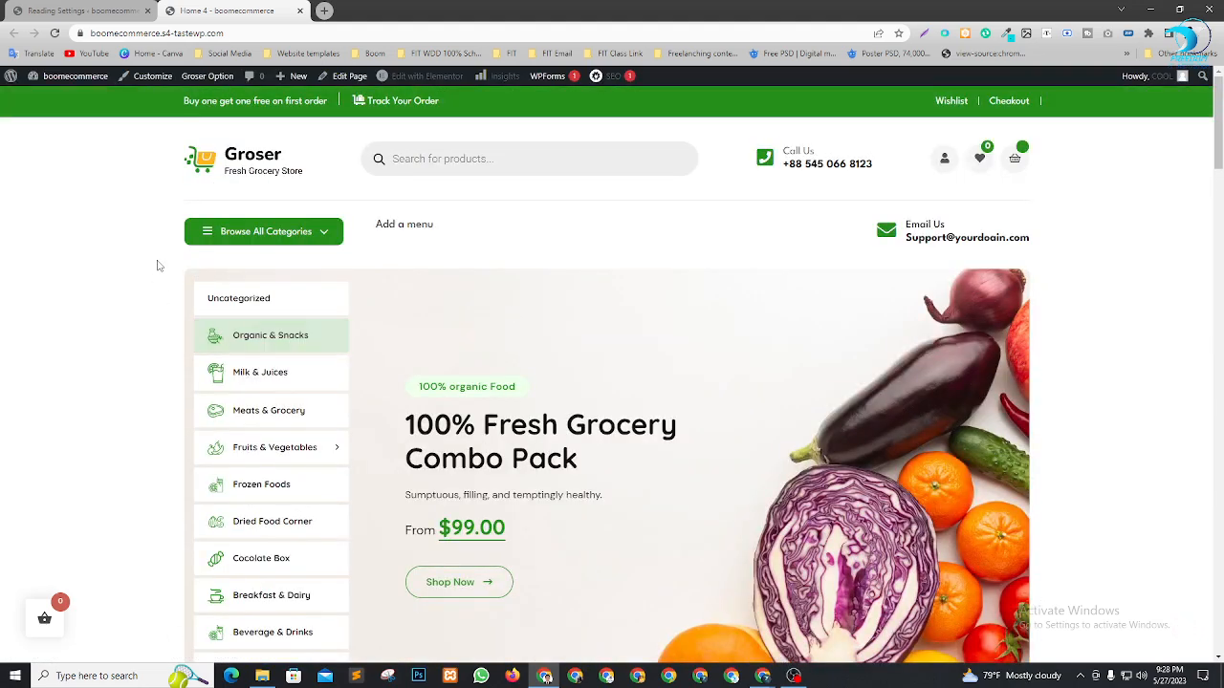
scroll(171, 251, down, 1)
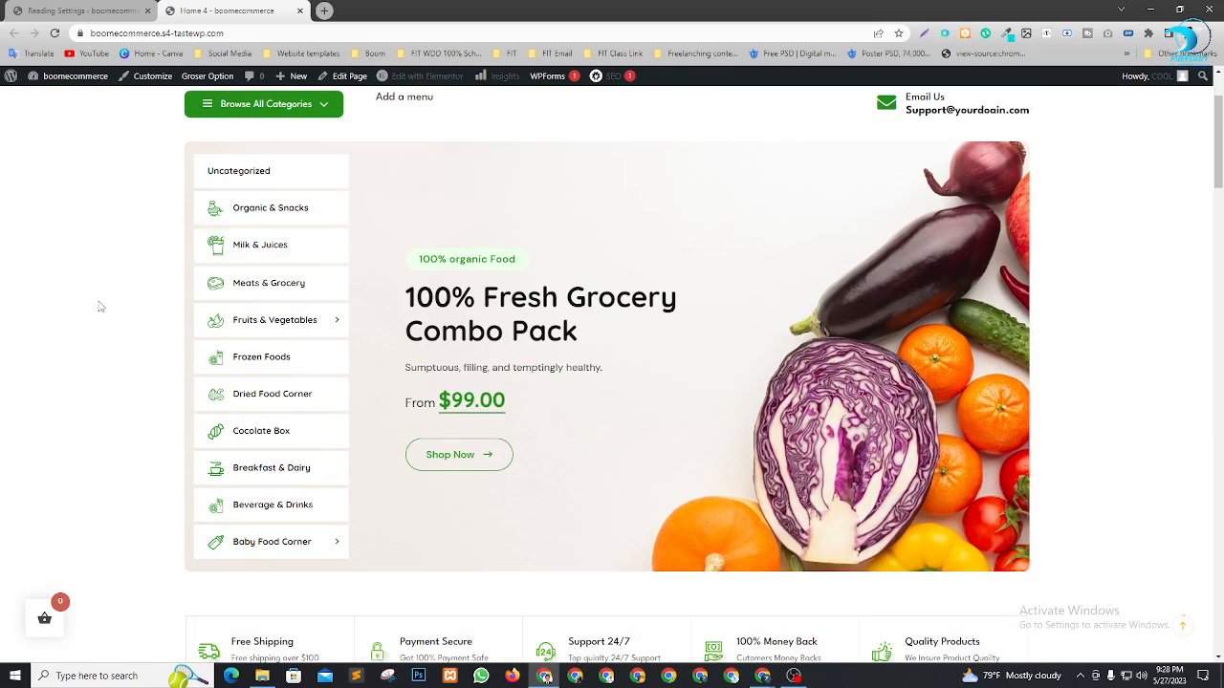
scroll(606, 358, up, 1)
scroll(660, 315, down, 2)
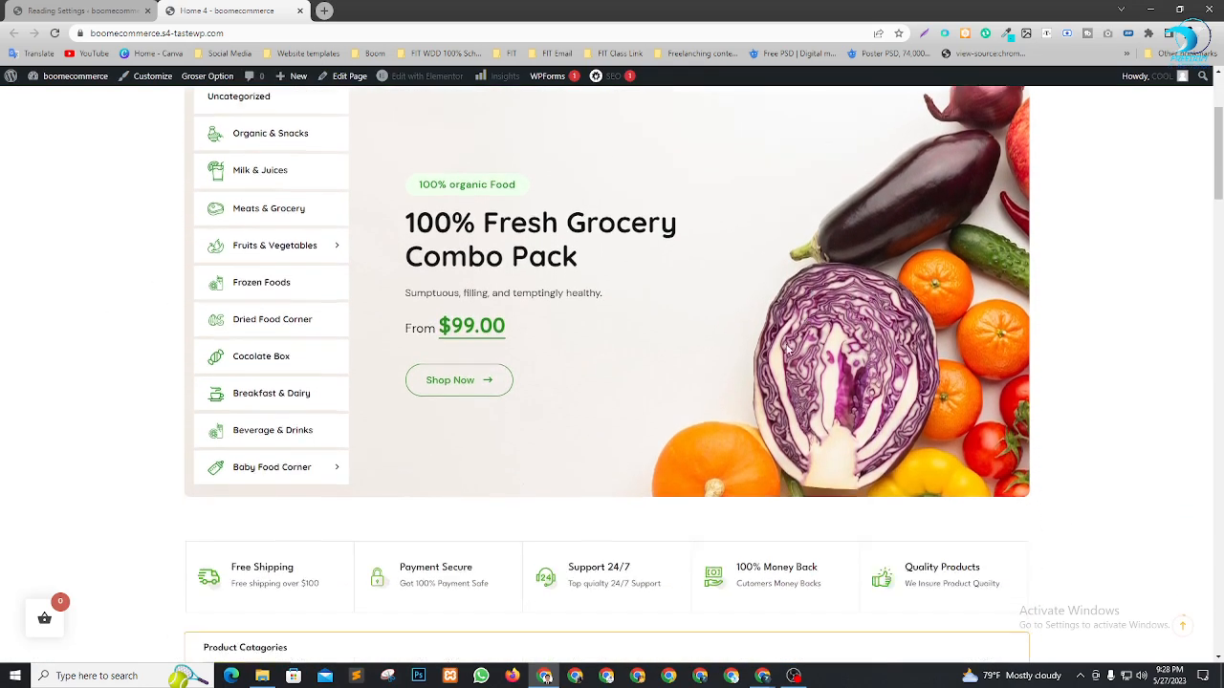
scroll(669, 320, up, 2)
scroll(595, 315, down, 6)
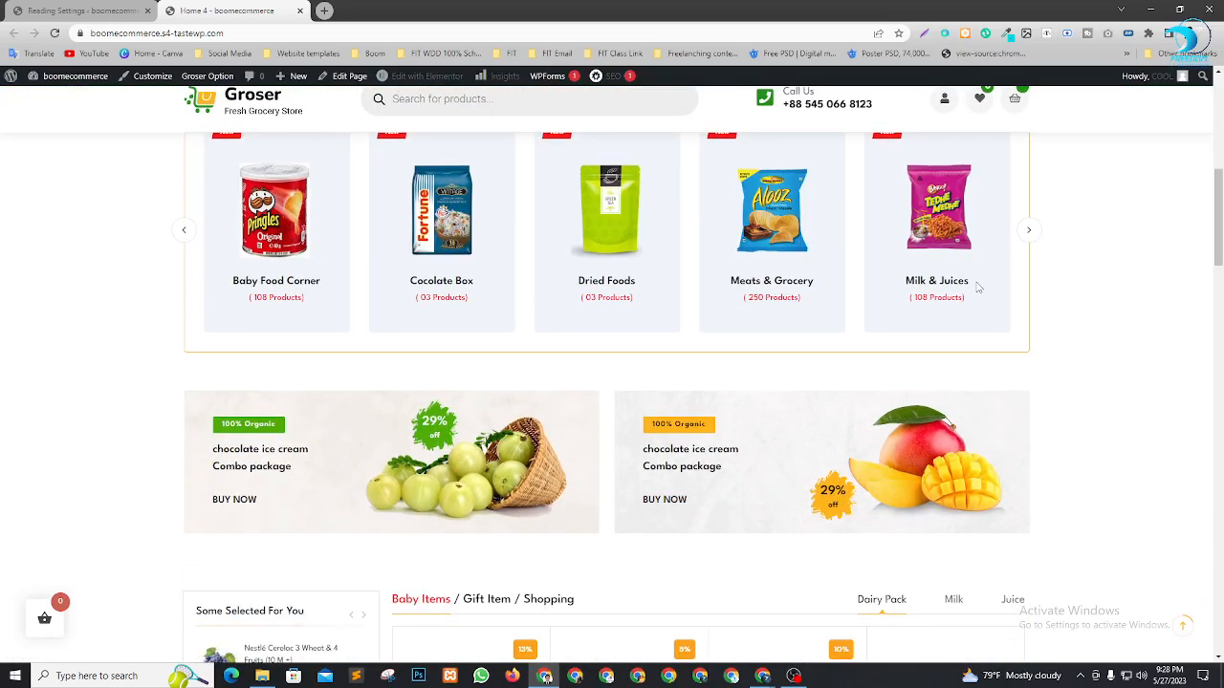
scroll(1027, 355, up, 2)
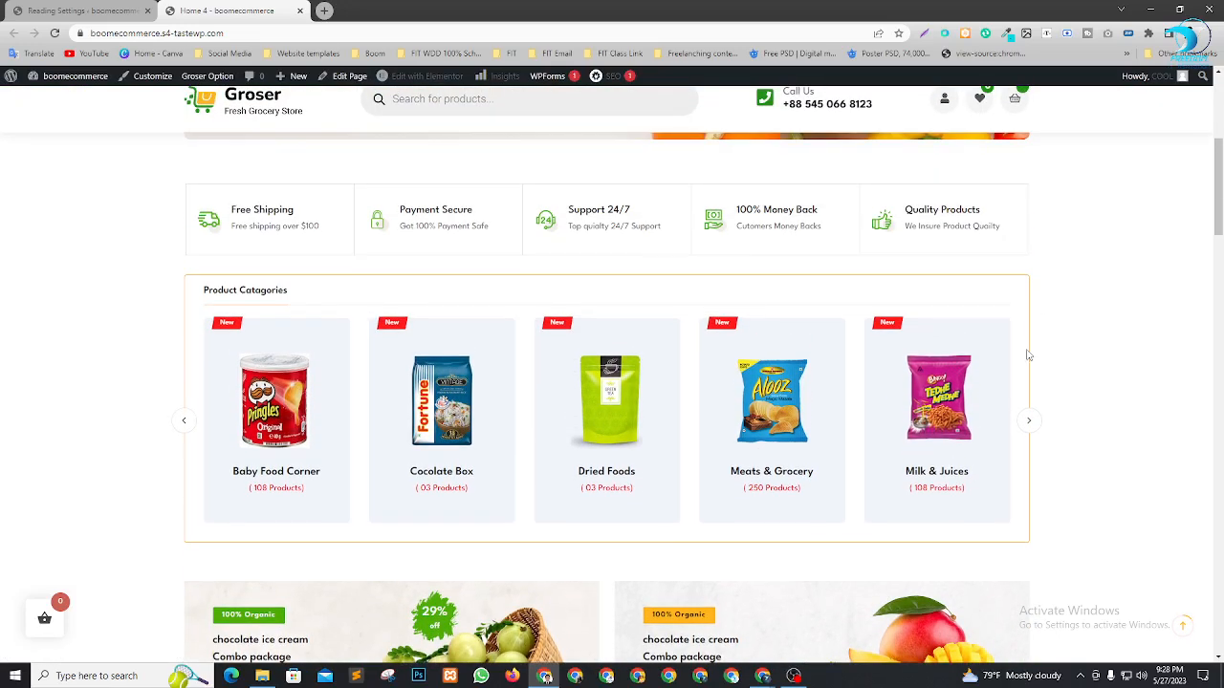
scroll(856, 371, down, 1)
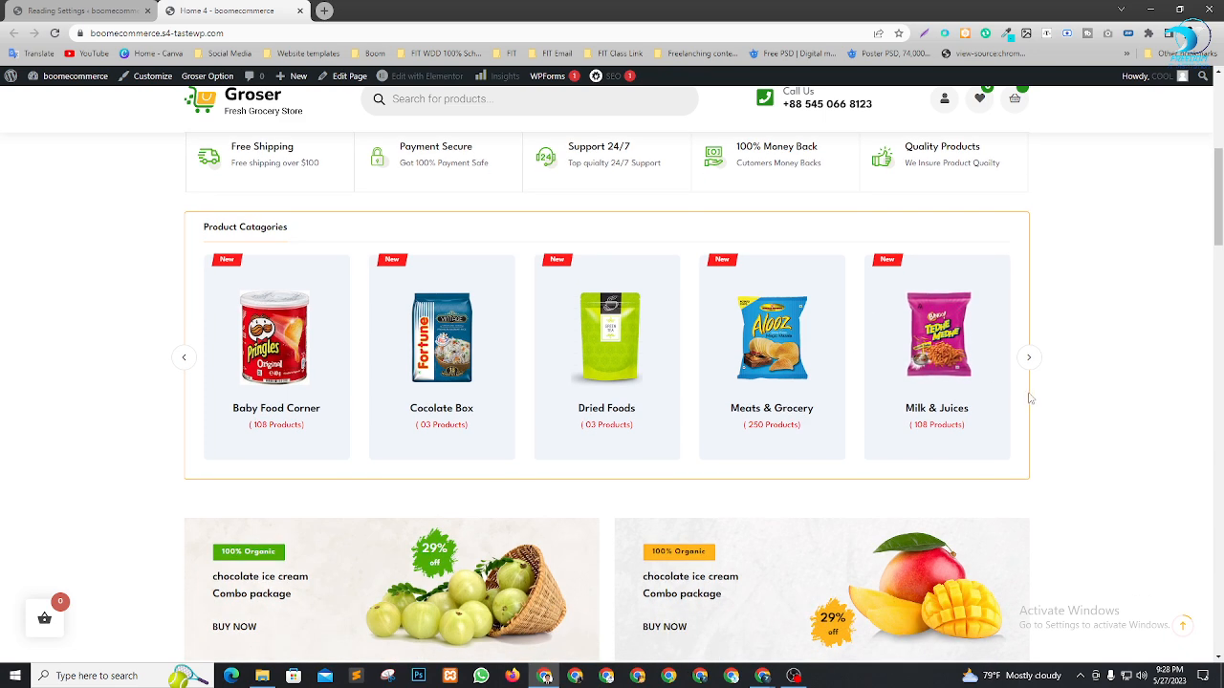
scroll(885, 370, up, 6)
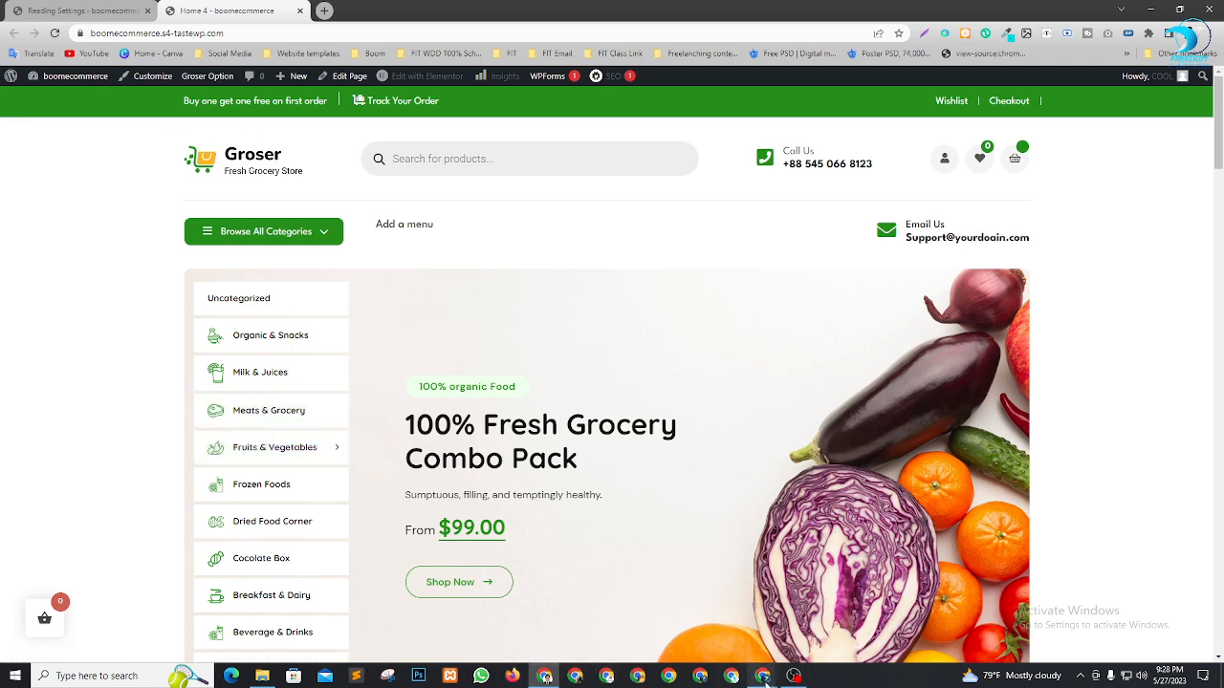
mouse_move(754, 662)
click(698, 621)
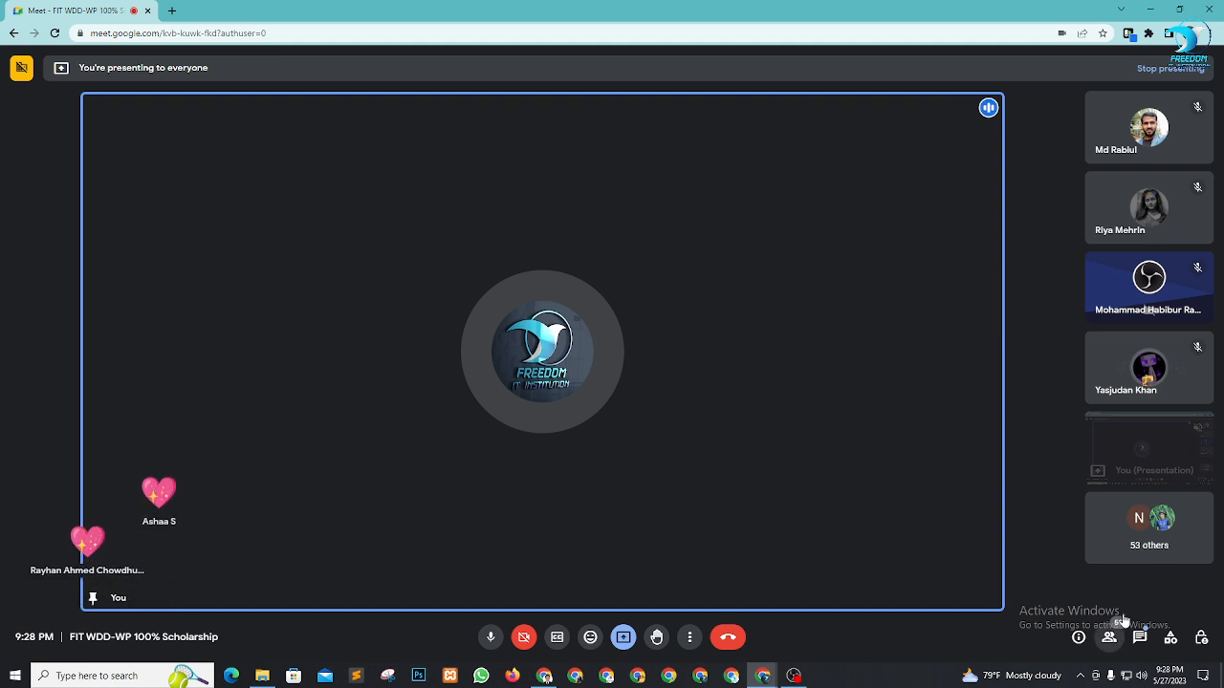
Check the Meet participants list, close it, and return to the Groser storefront window
click(1143, 518)
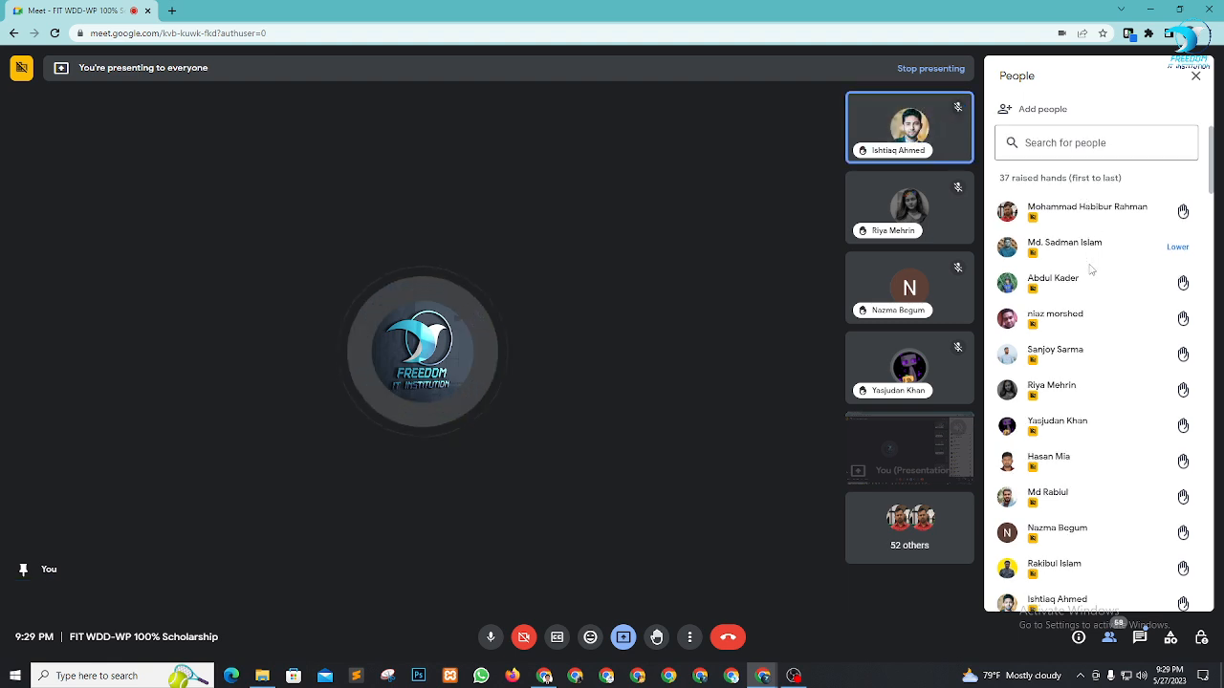
scroll(1089, 269, down, 4)
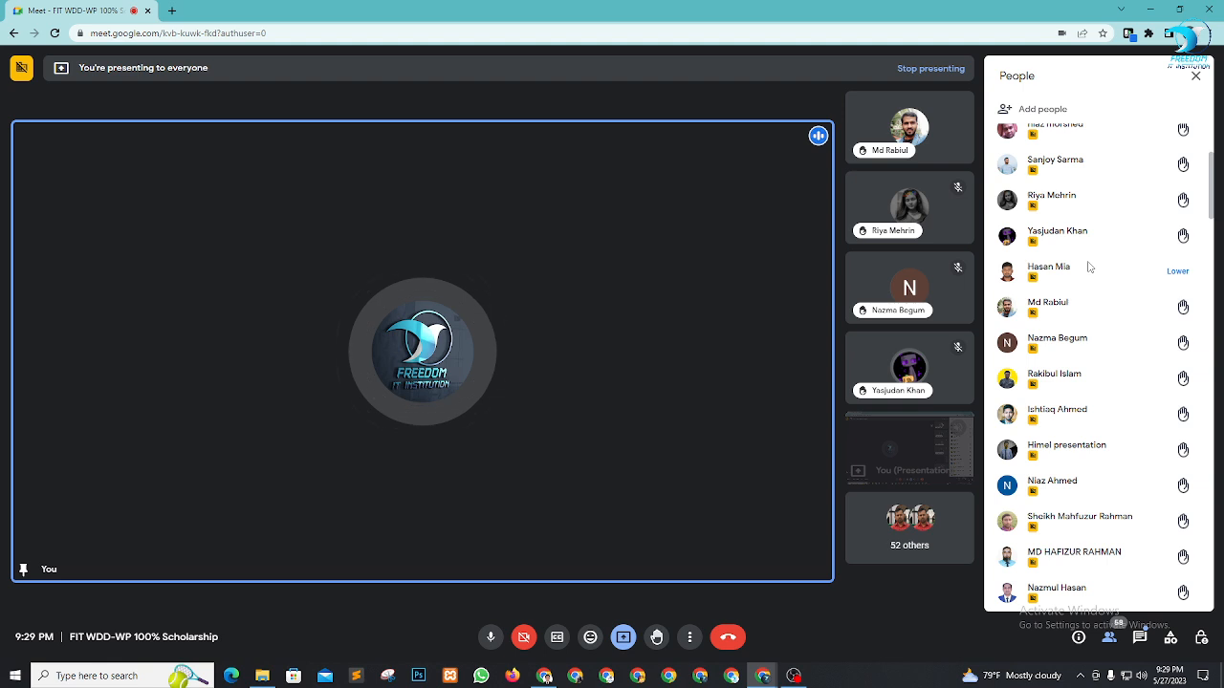
scroll(1089, 269, up, 4)
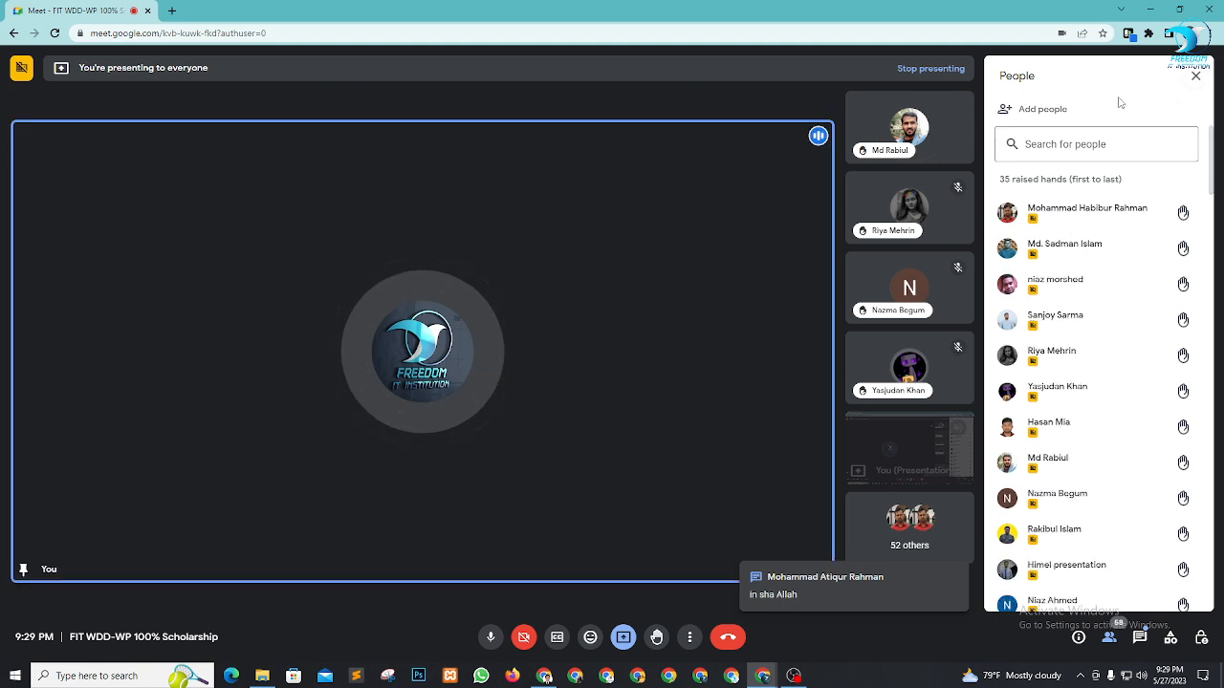
click(1194, 76)
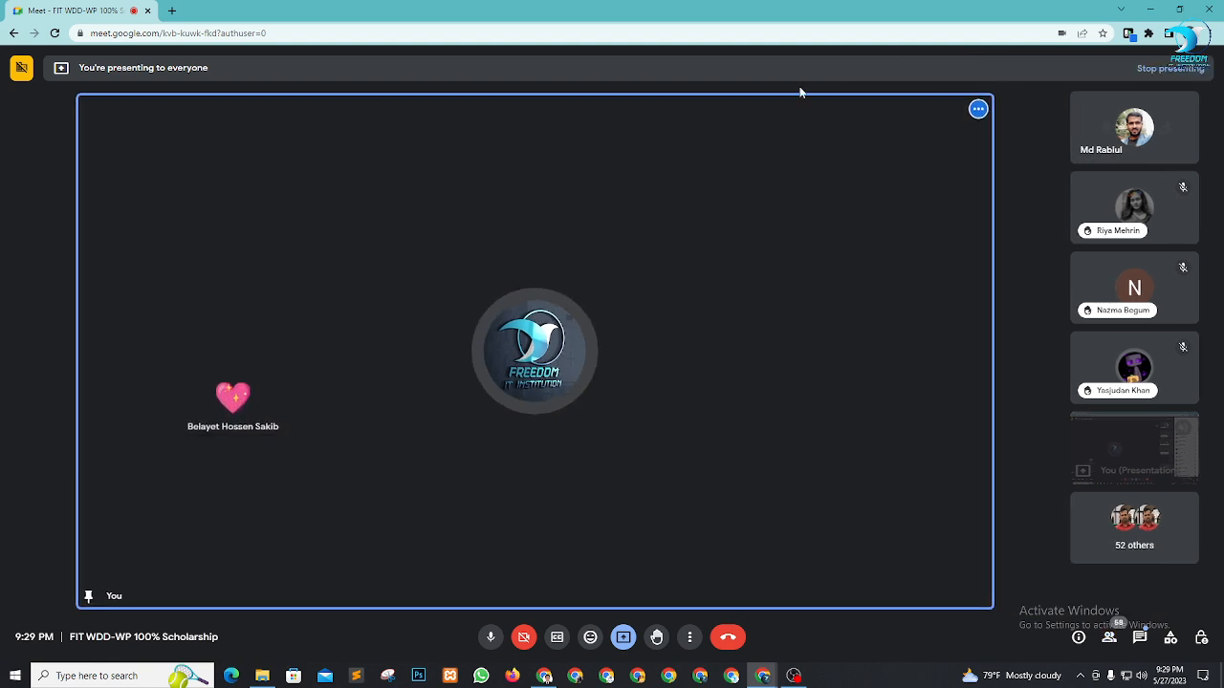
click(552, 677)
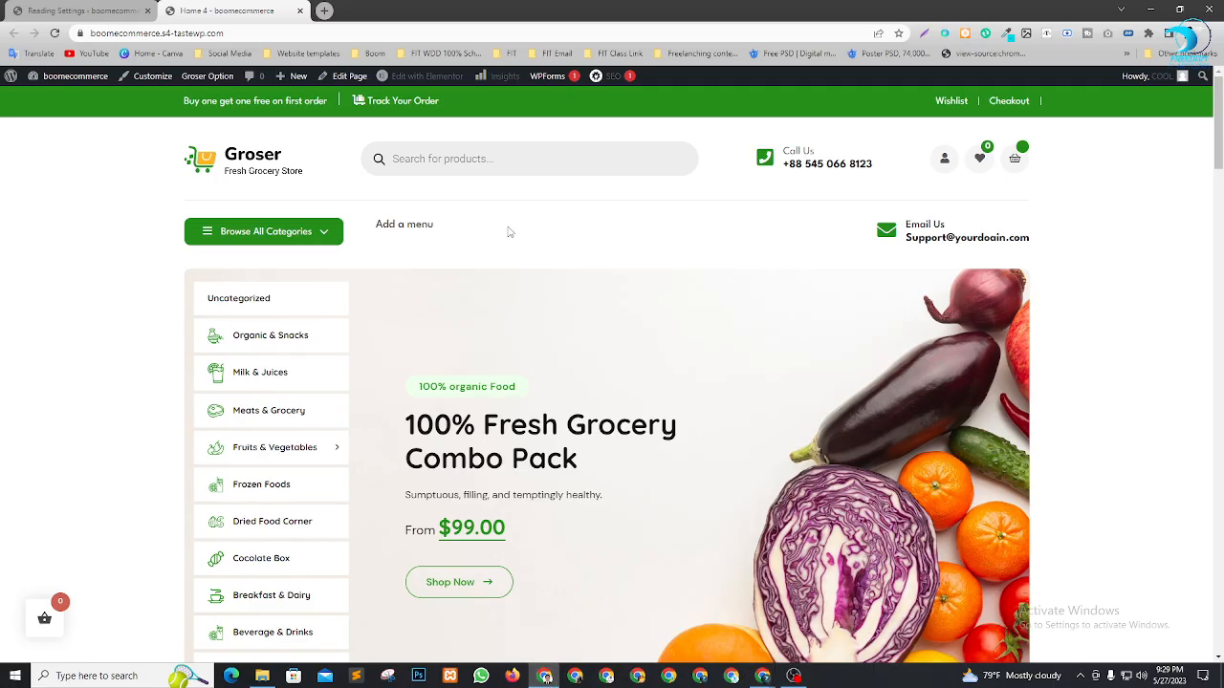
Scroll the Home 4 page down to the footer and back, then return to Reading Settings
scroll(453, 465, down, 9)
scroll(464, 430, up, 7)
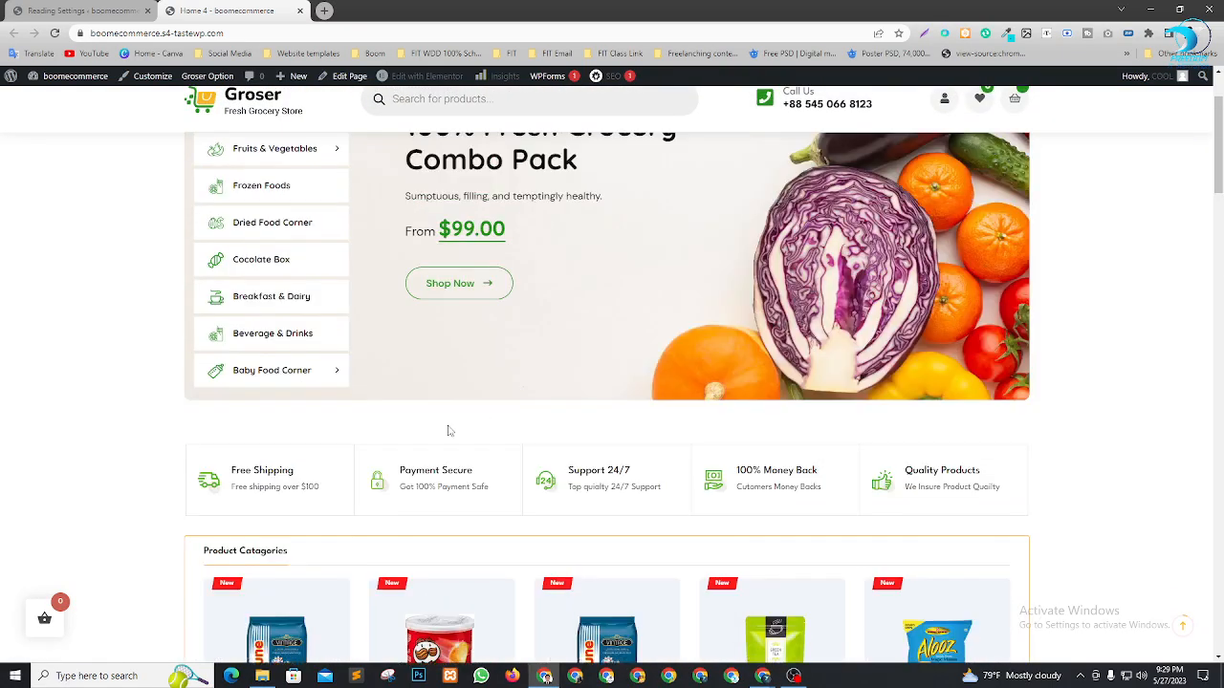
scroll(449, 431, up, 3)
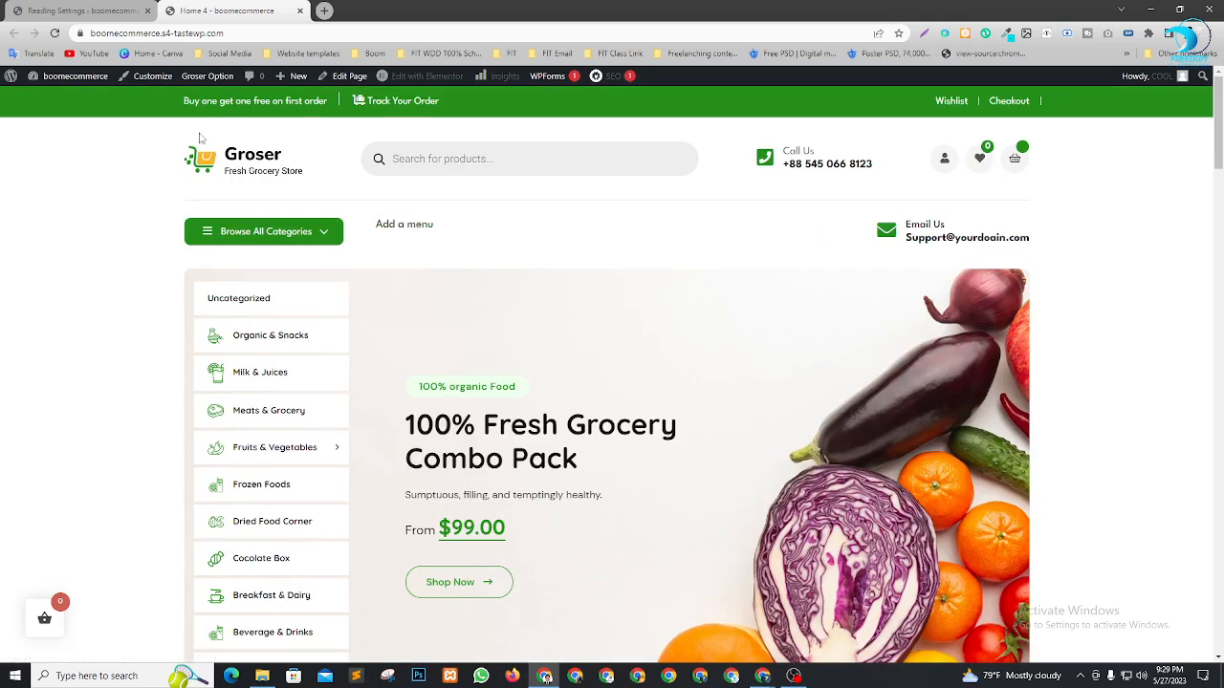
scroll(327, 192, down, 10)
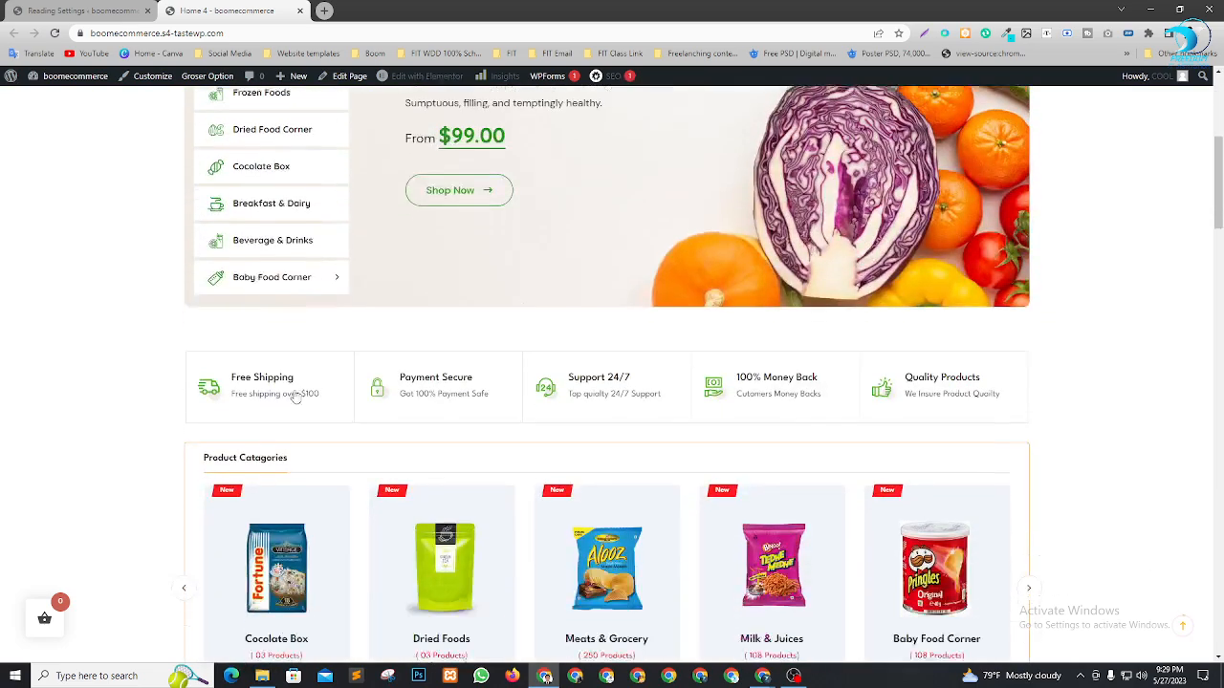
scroll(401, 417, down, 15)
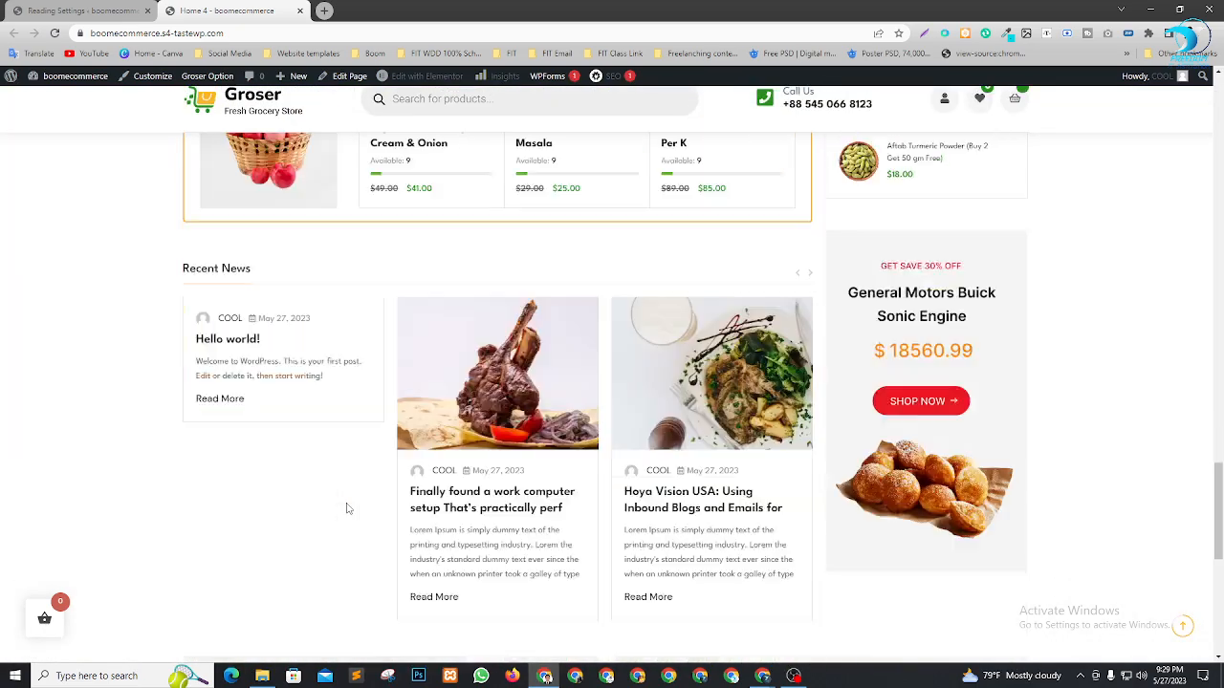
scroll(347, 509, down, 1)
scroll(347, 508, up, 10)
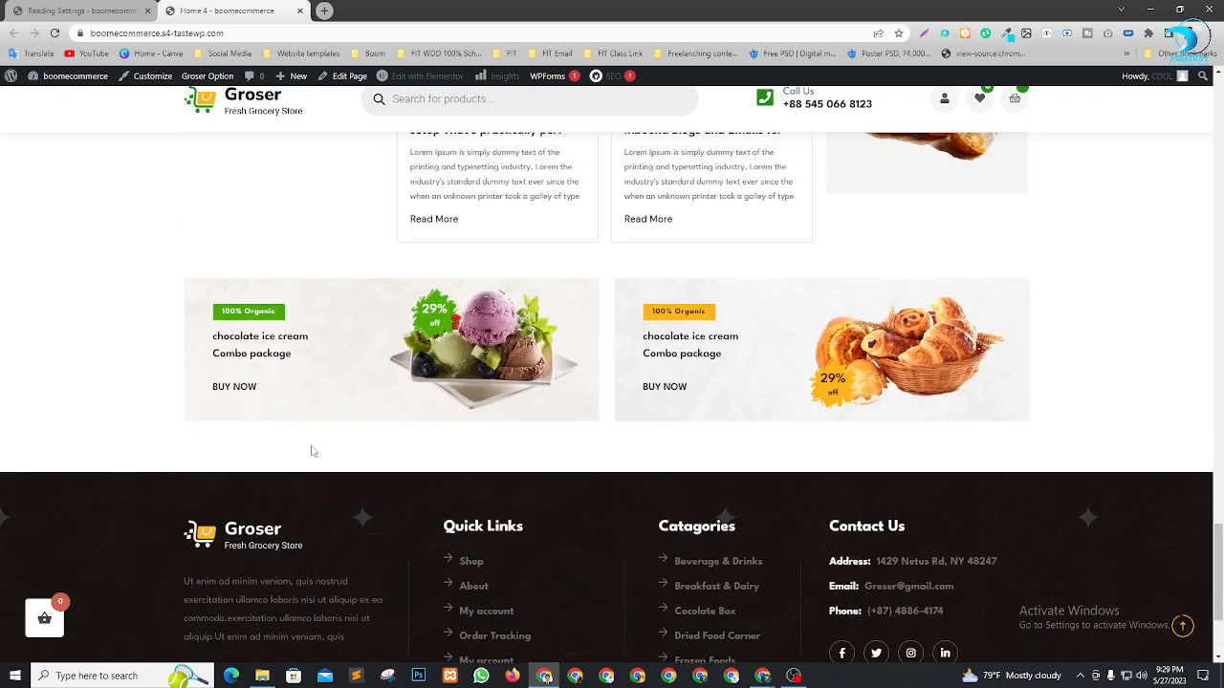
scroll(449, 399, up, 10)
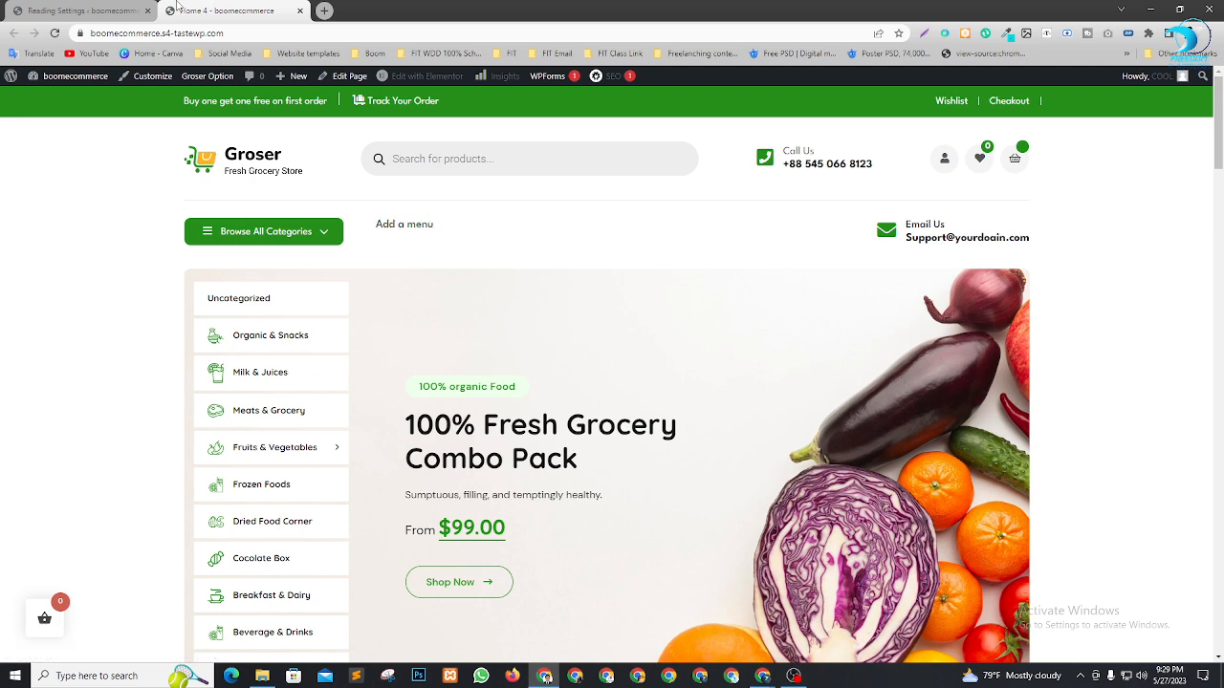
click(86, 11)
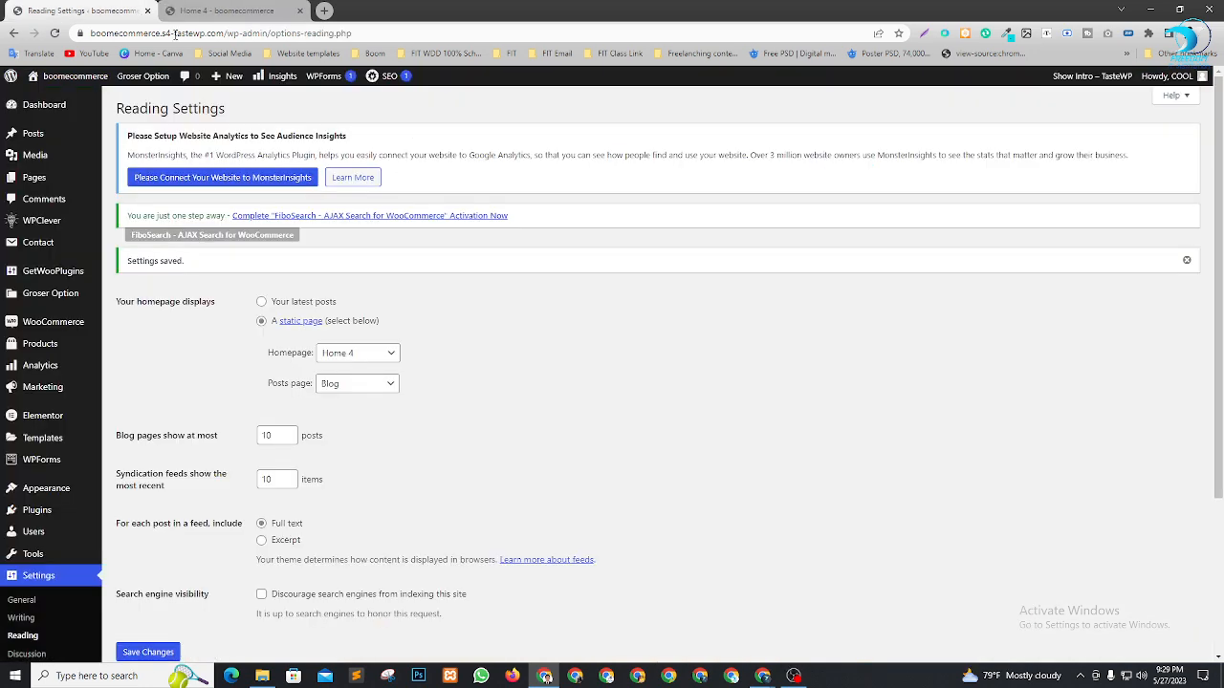
In General settings, correct the site title's capital C and set the tagline to 'Strive for Self Developmemt'
click(29, 603)
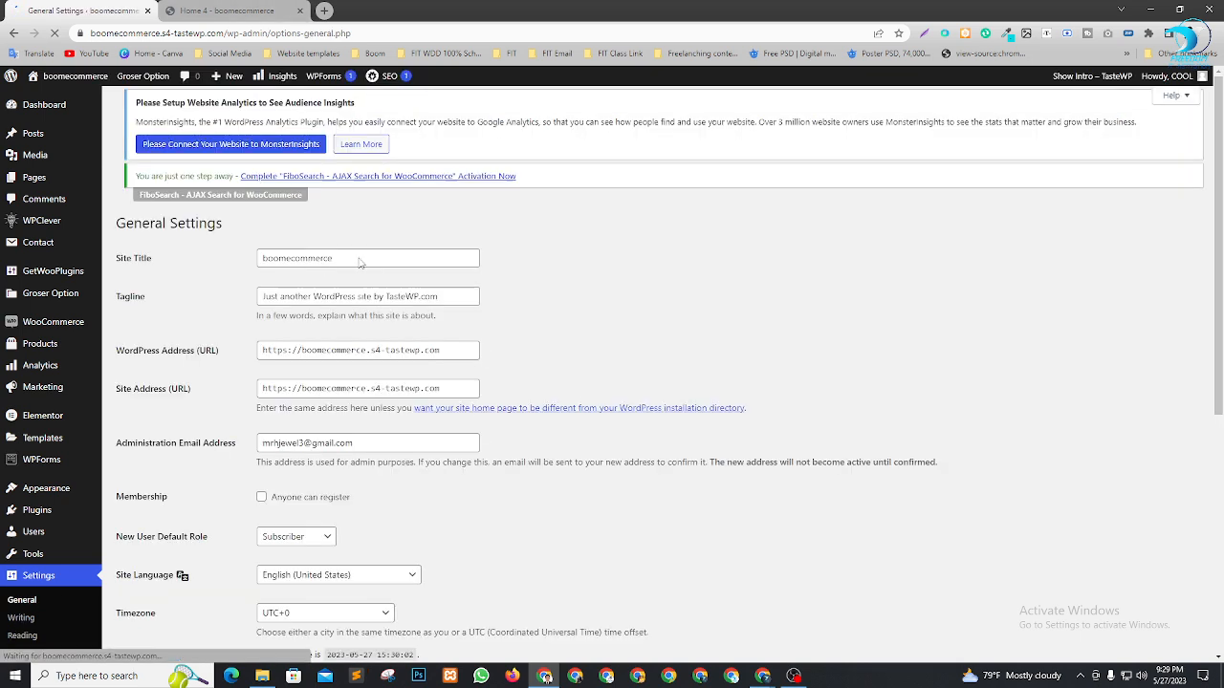
click(264, 267)
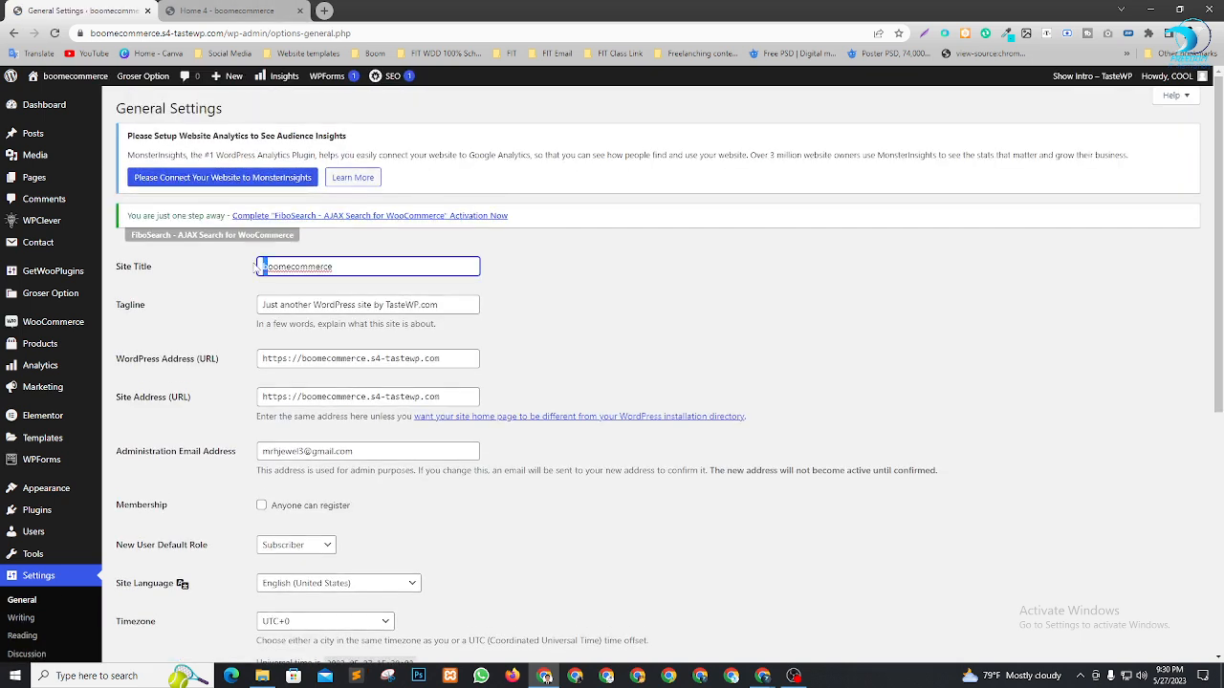
text(B)
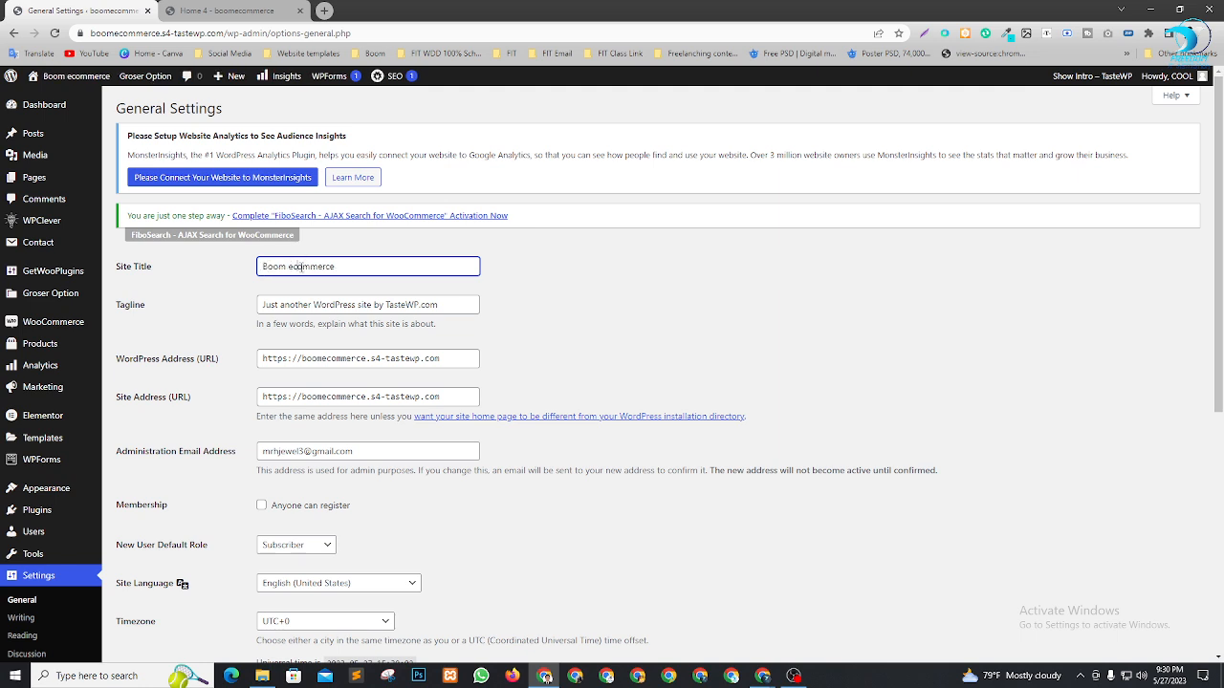
key(BackSpace)
text(C)
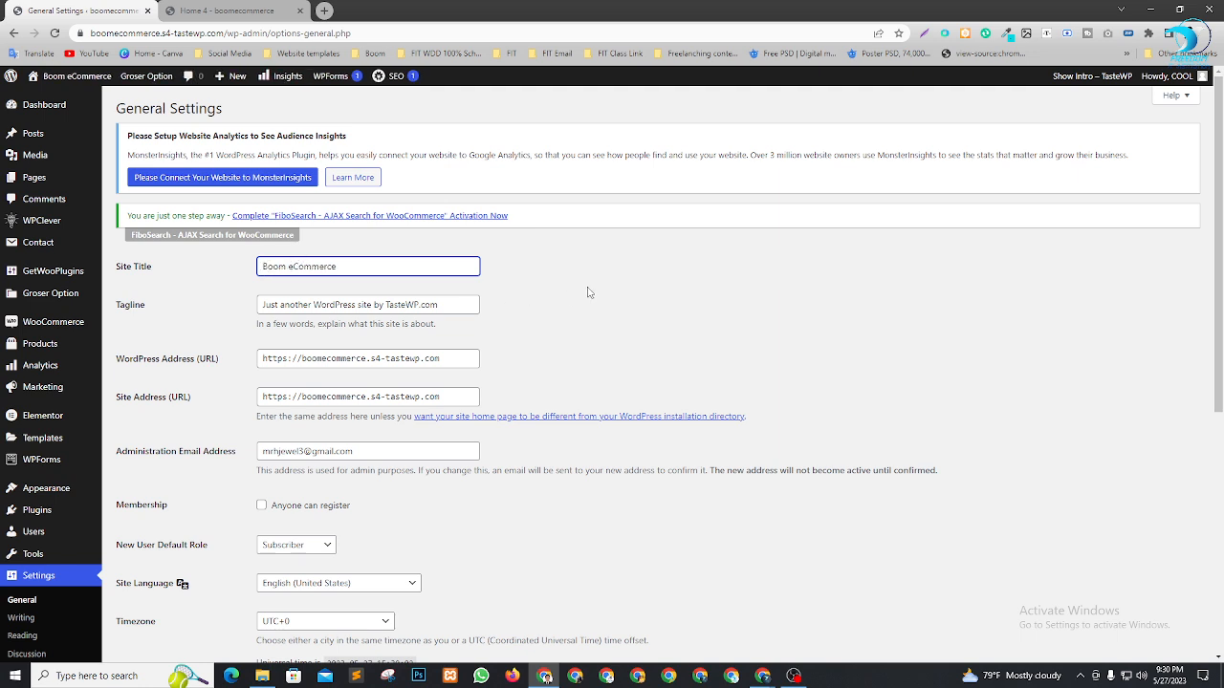
click(337, 304)
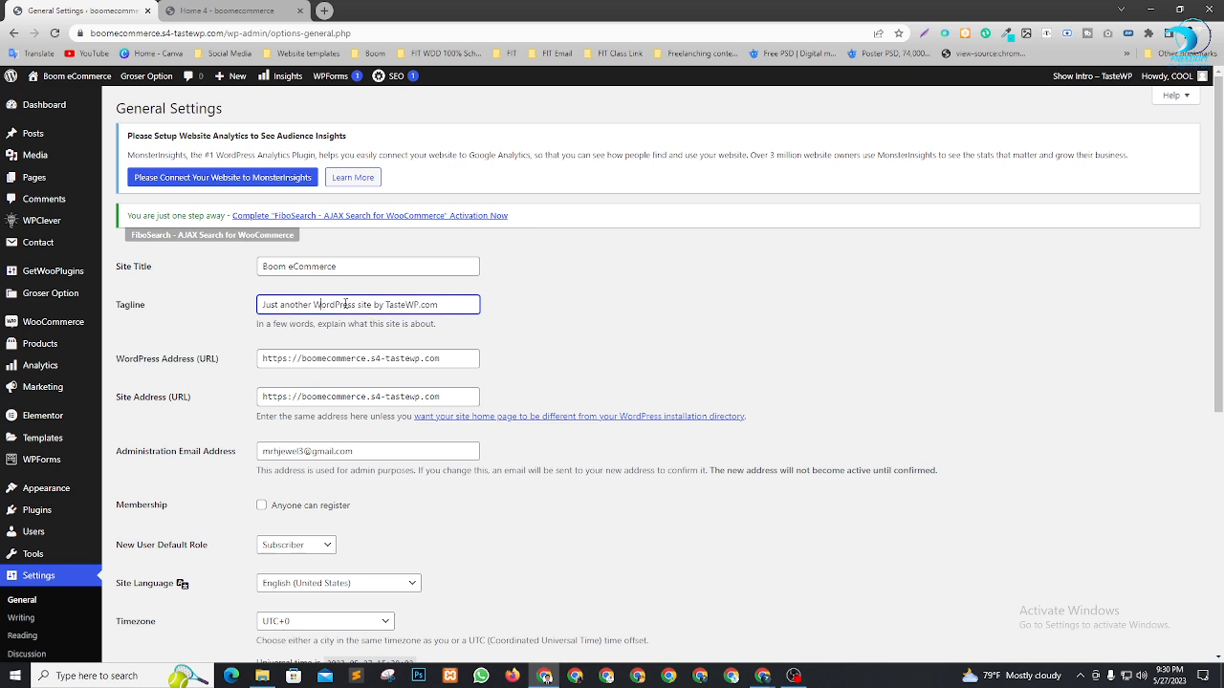
triple_click(345, 304)
key(BackSpace)
text(S)
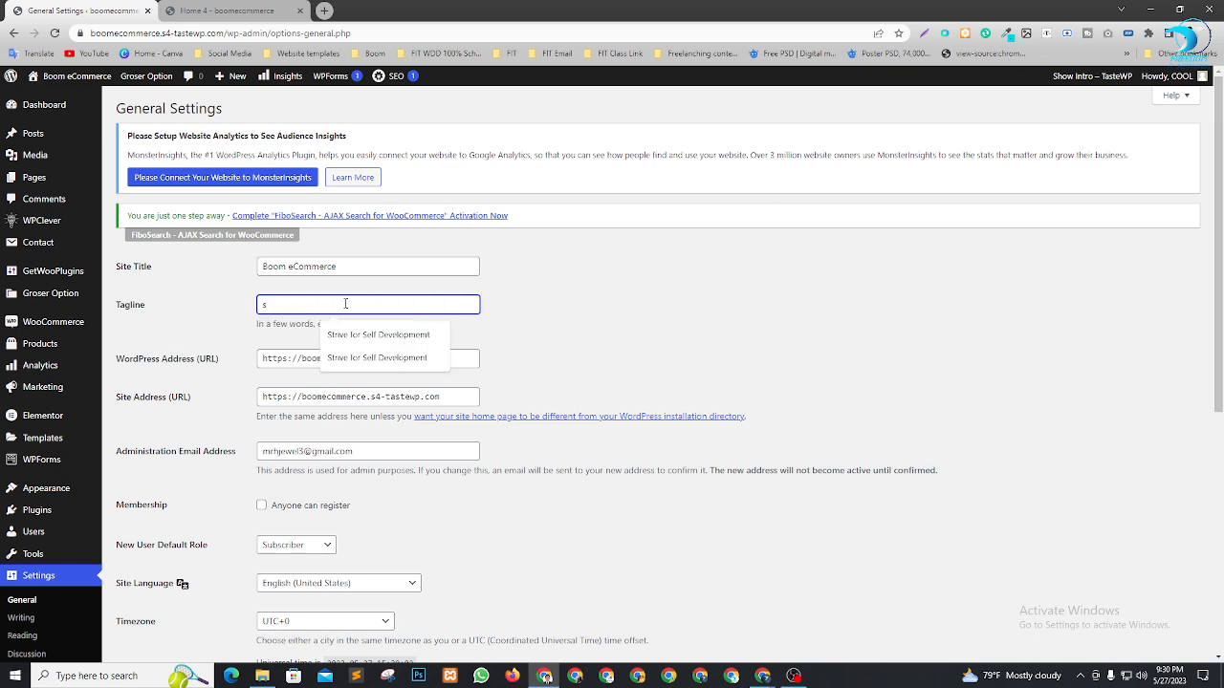
click(350, 337)
Allow anyone to register and save the General settings
scroll(550, 424, down, 1)
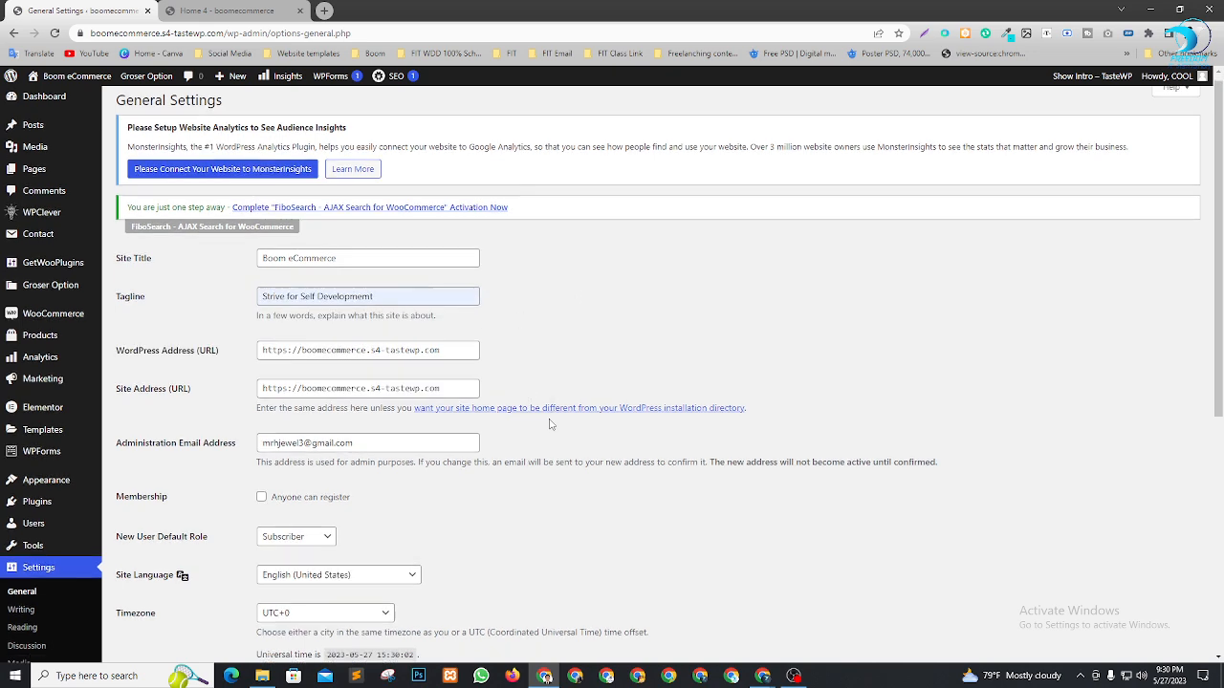
scroll(550, 424, down, 2)
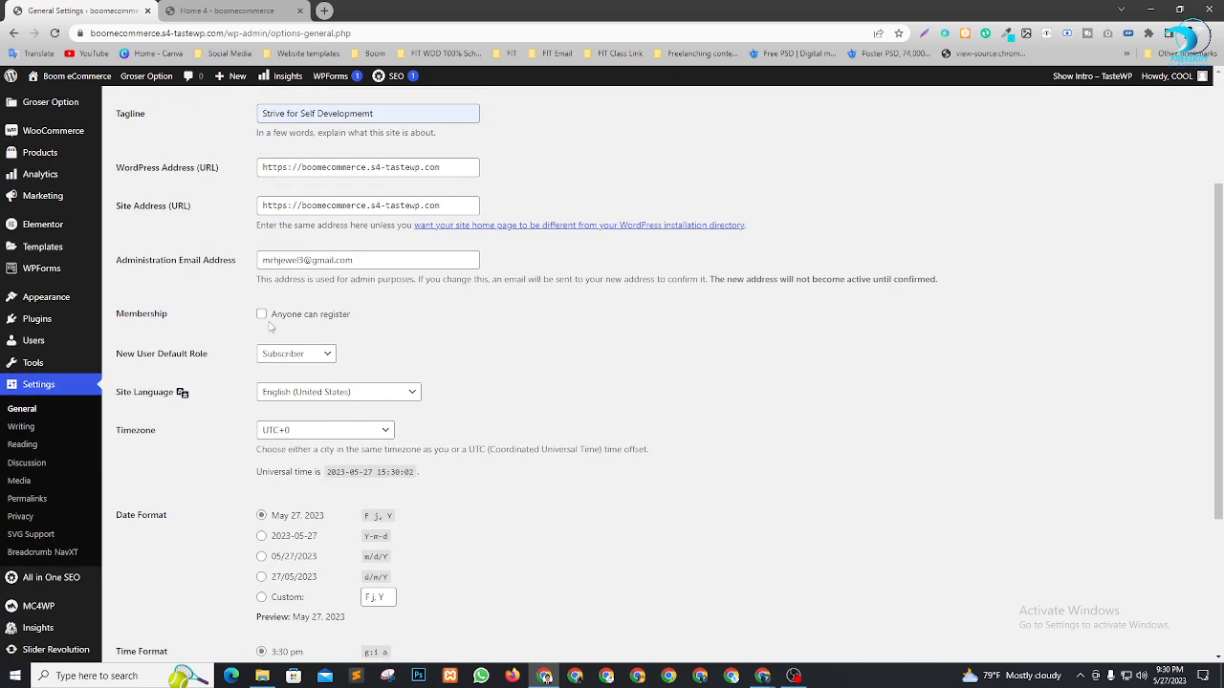
click(263, 319)
scroll(550, 392, down, 3)
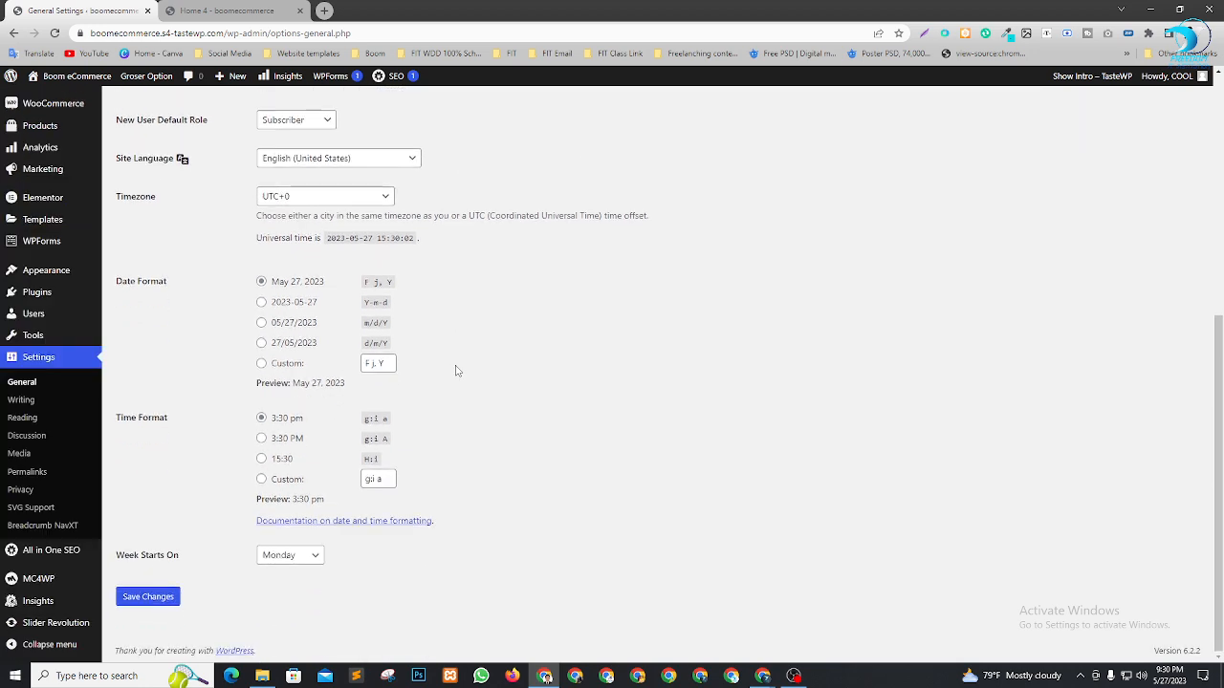
scroll(457, 359, up, 4)
scroll(458, 334, down, 5)
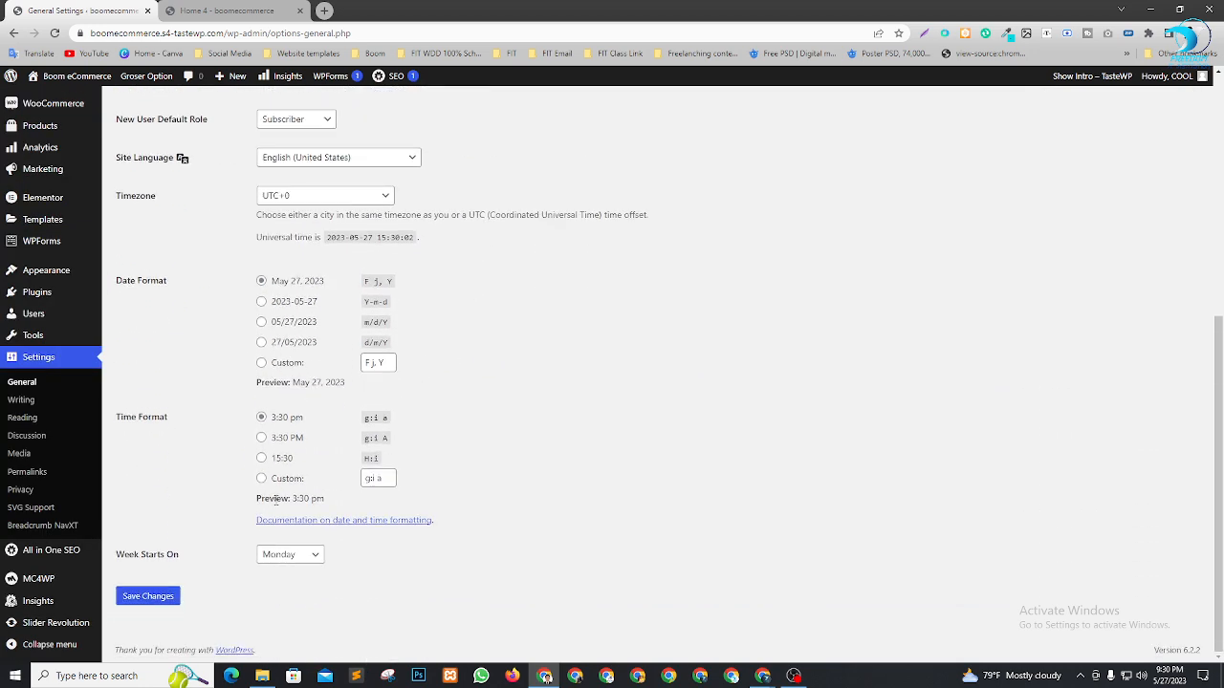
click(150, 601)
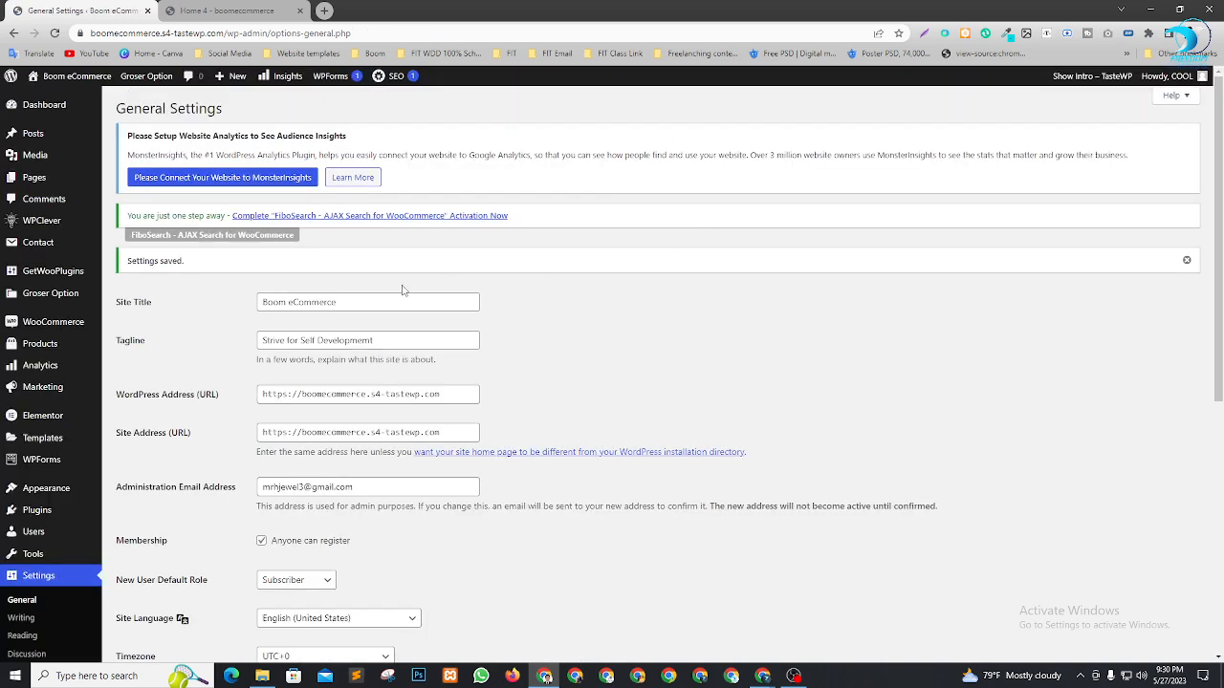
scroll(62, 379, down, 2)
Go to Appearance > Menus to view the existing Catagories menu and its items
scroll(77, 314, up, 2)
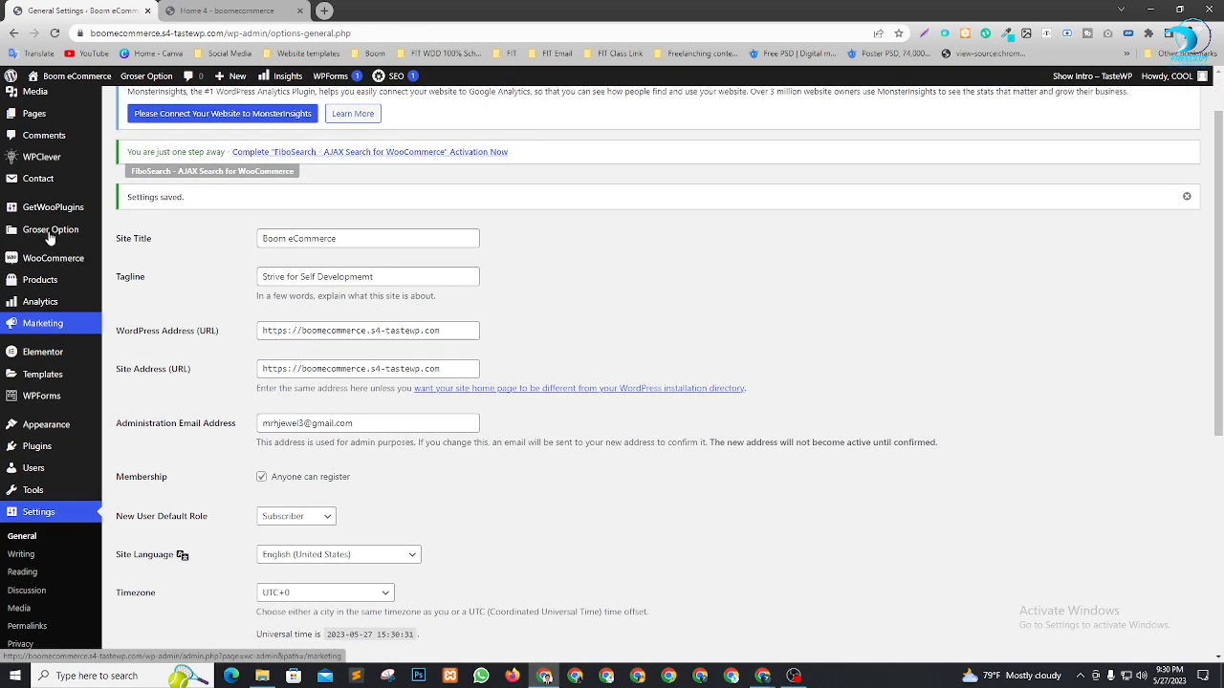
mouse_move(28, 423)
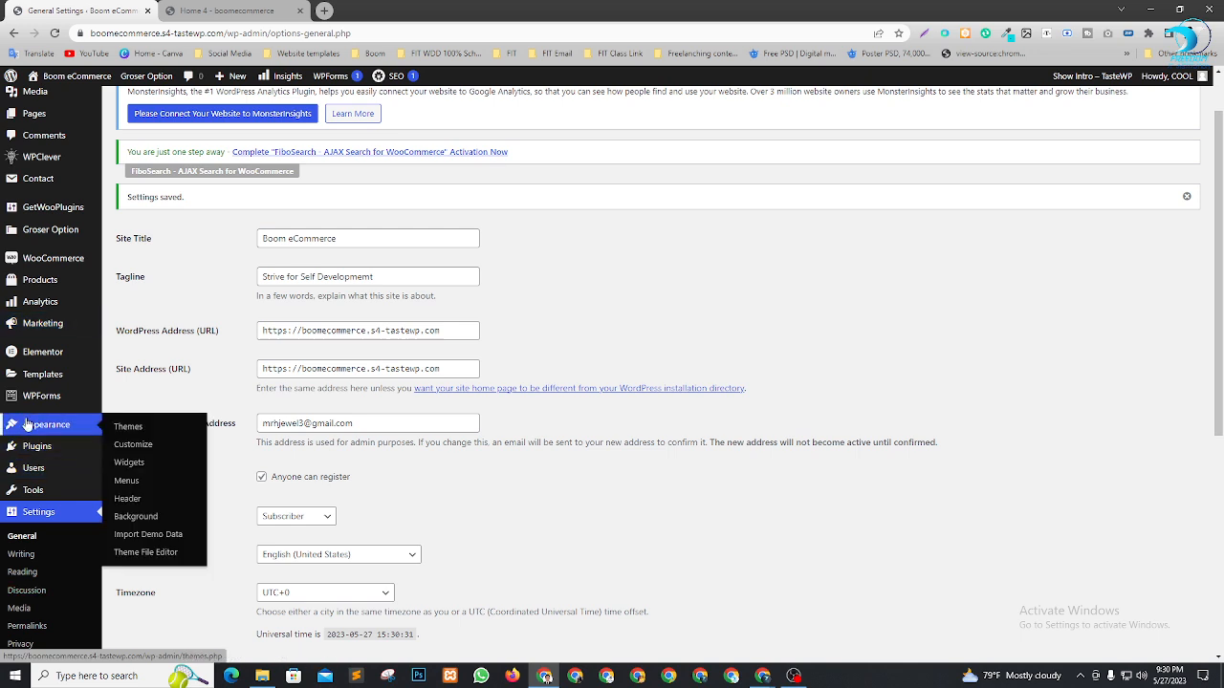
click(143, 475)
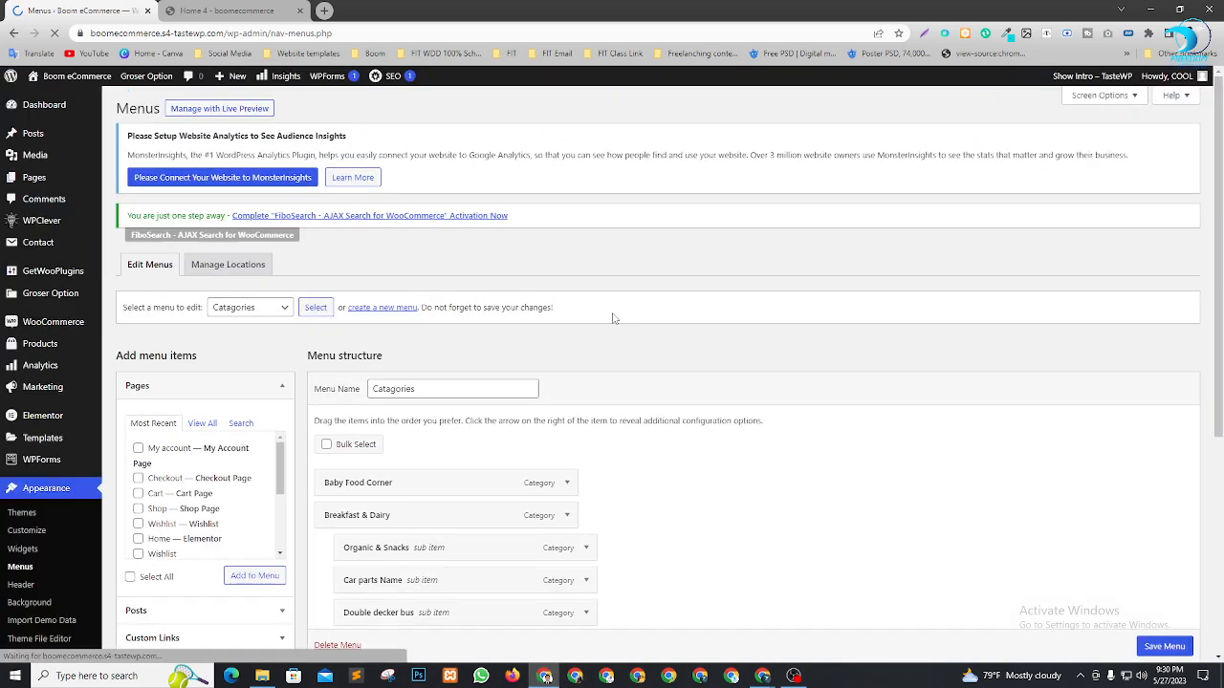
scroll(771, 358, down, 2)
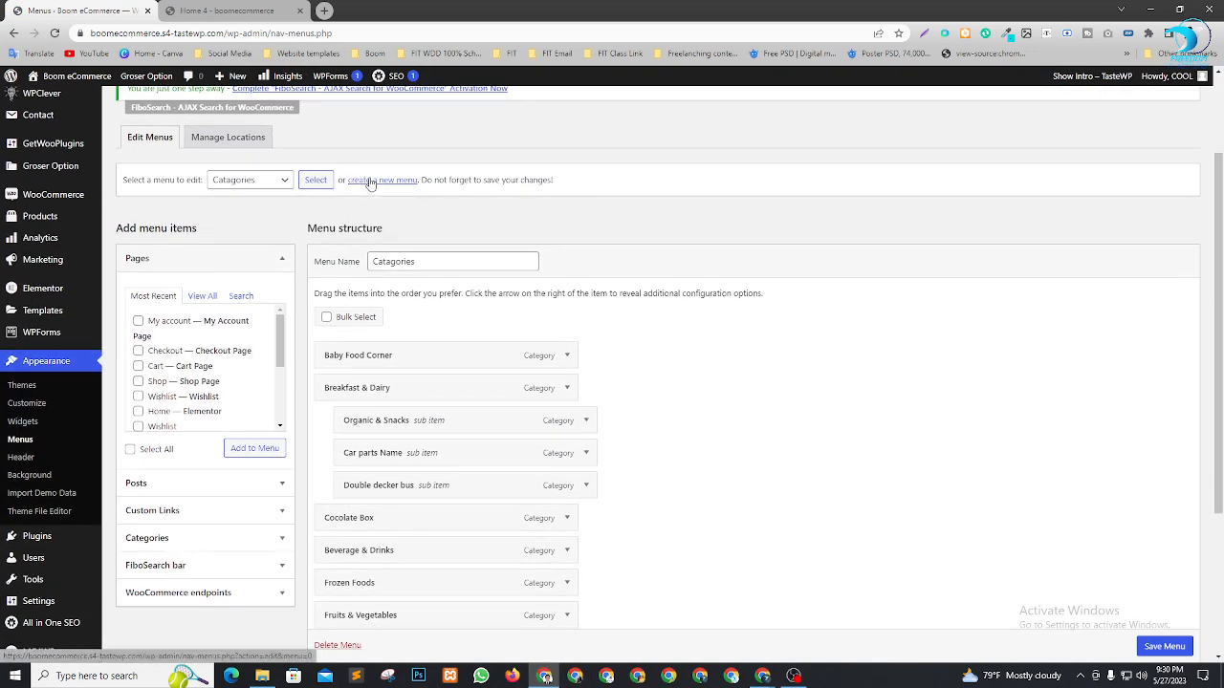
Start a new menu named 'Mein Menu' with the Primary Menu location ticked
click(402, 180)
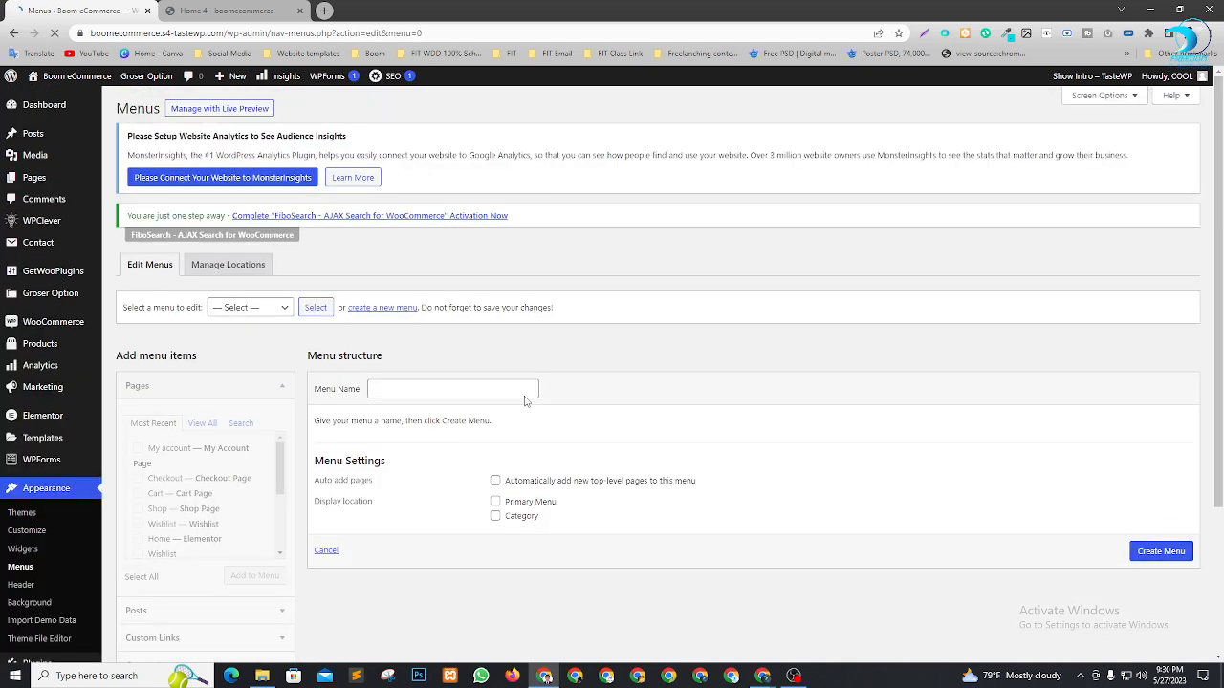
click(428, 388)
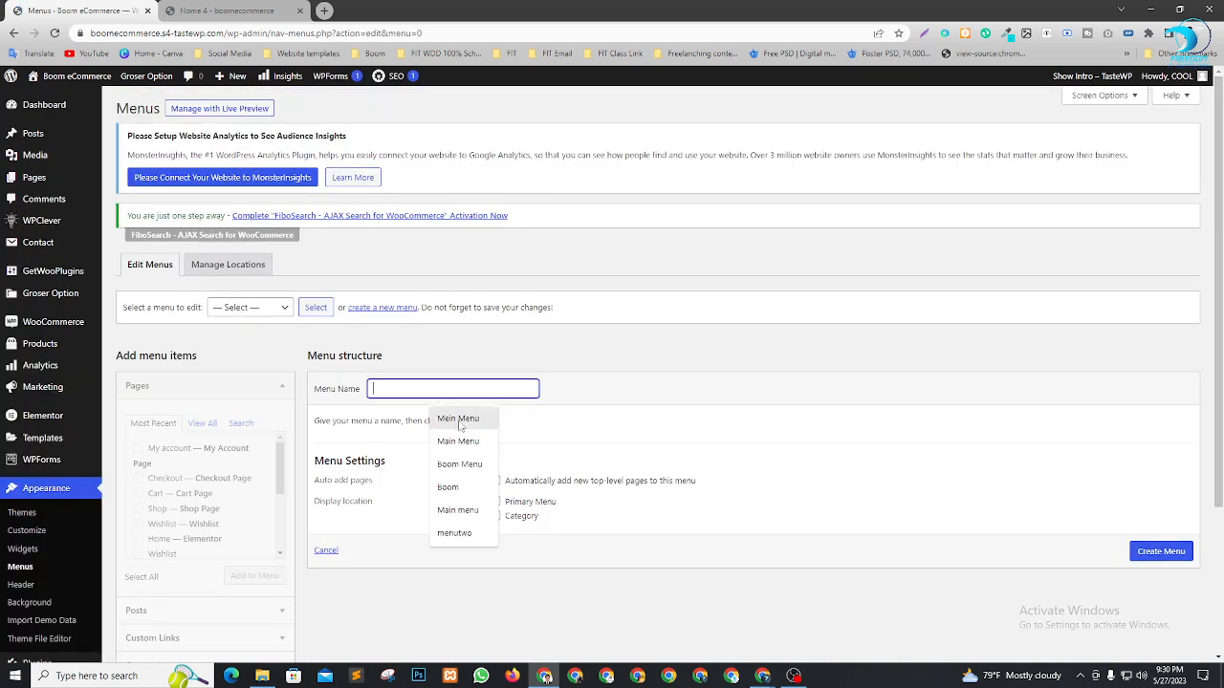
text(Mein Menu)
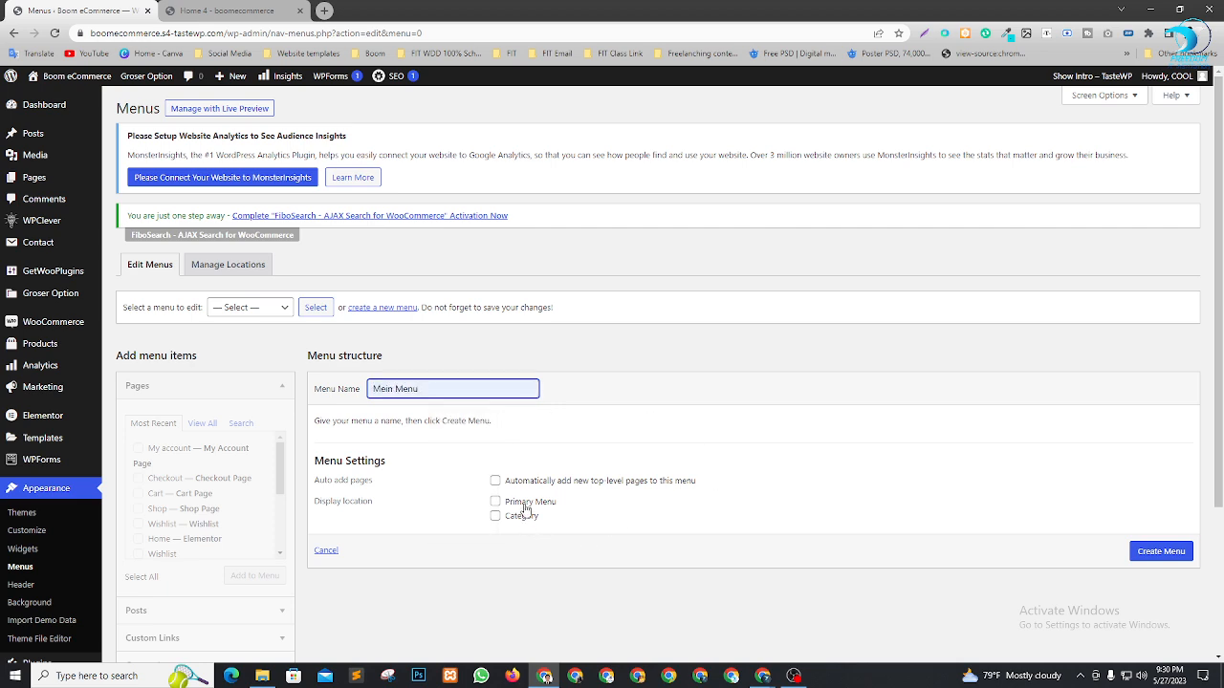
click(525, 507)
Create Mein Menu, checking the storefront's menu area before and after
click(224, 8)
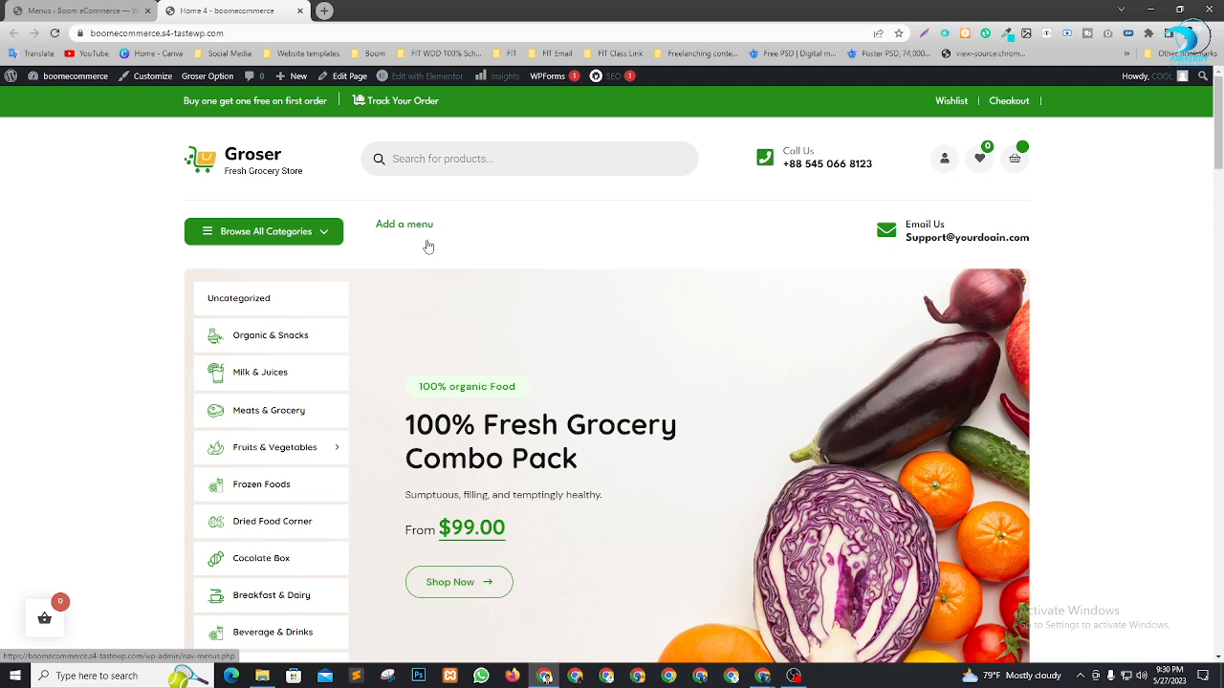
click(77, 11)
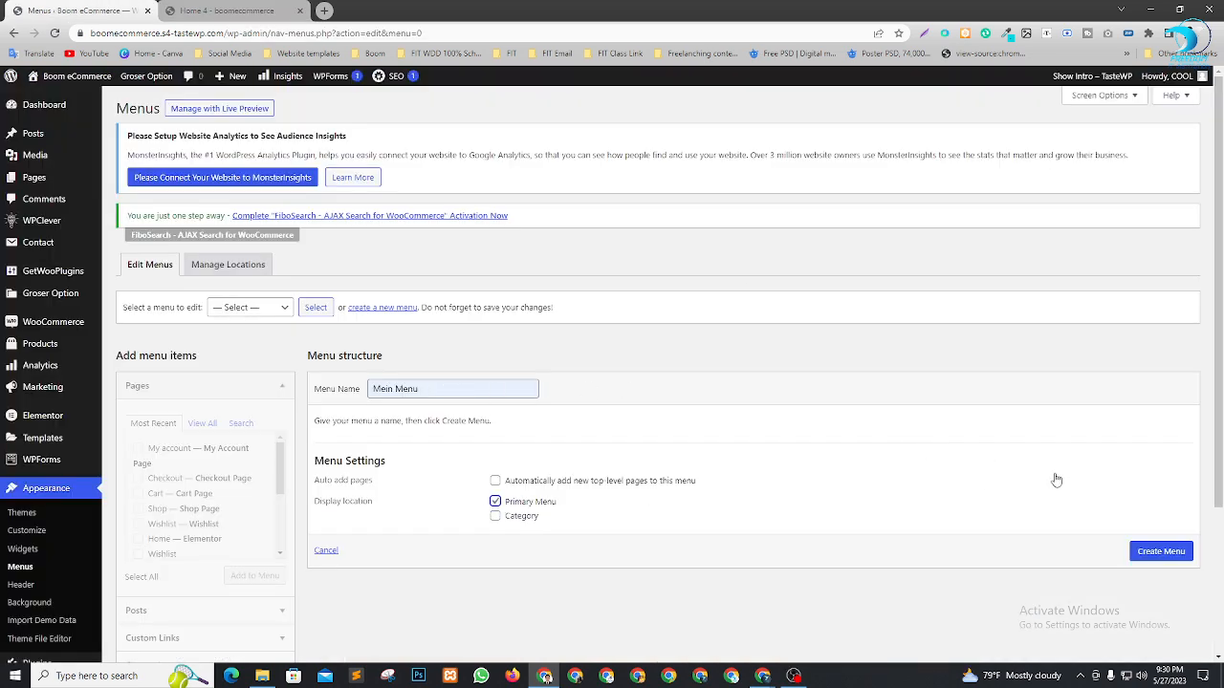
scroll(1057, 481, down, 2)
click(1162, 426)
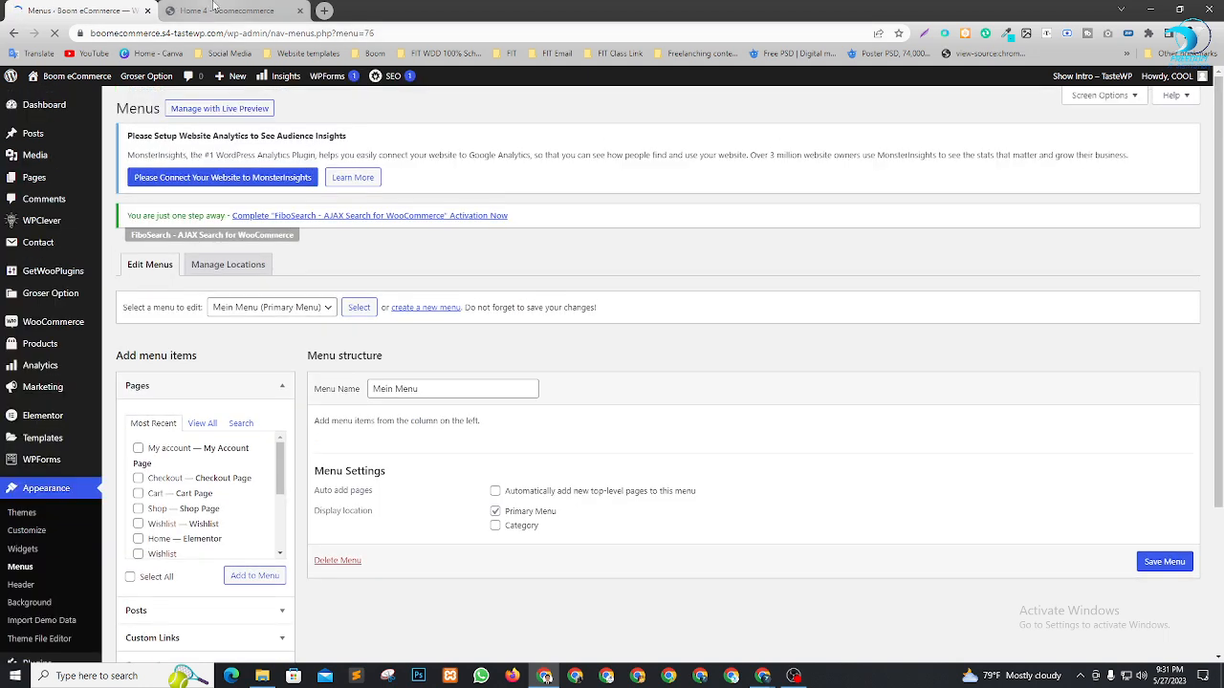
click(196, 11)
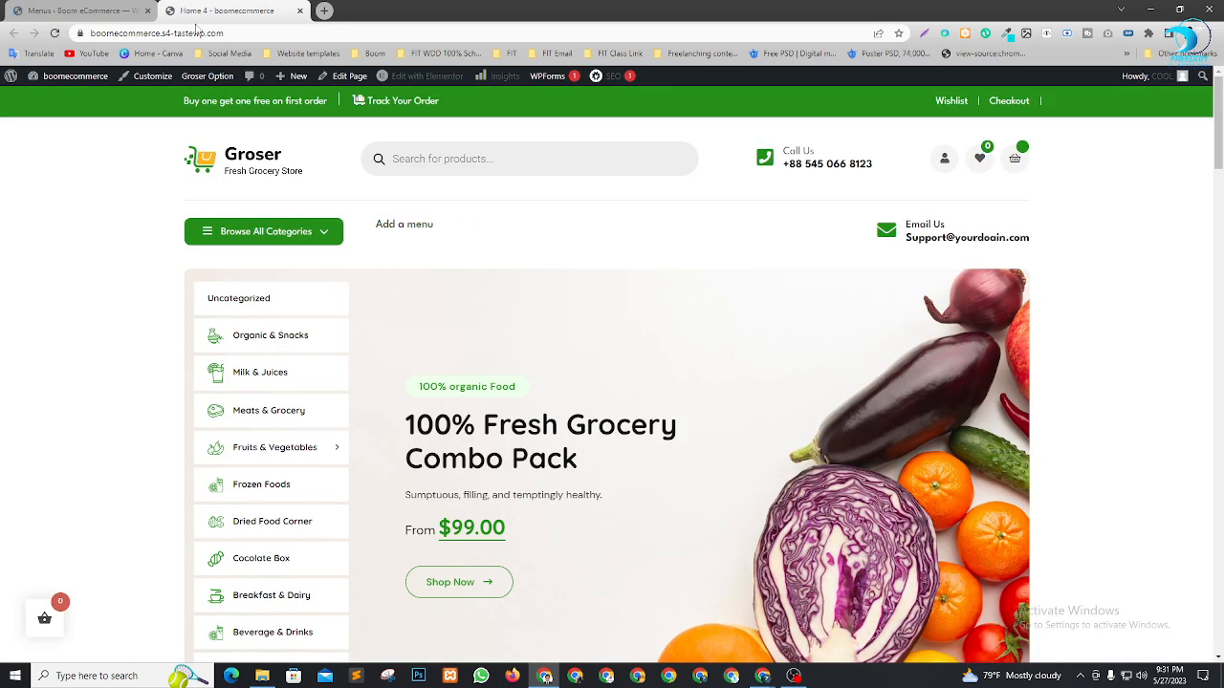
click(76, 7)
scroll(780, 465, down, 1)
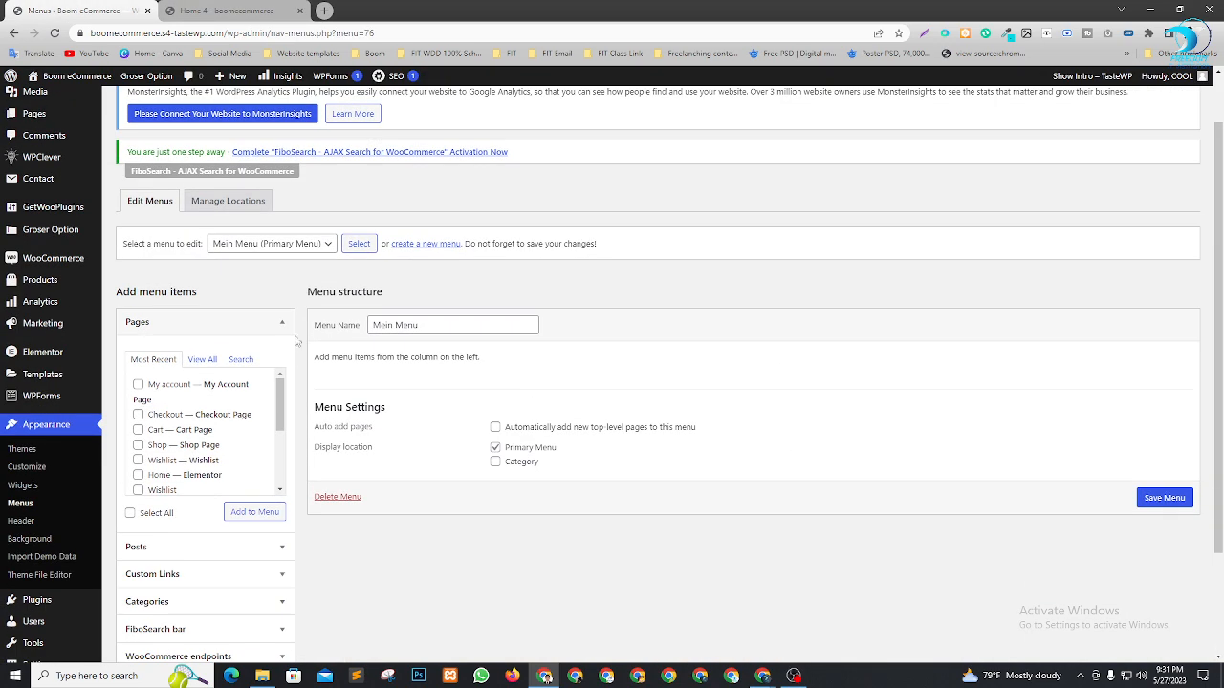
Show all pages and tick Home 4 and About
click(204, 360)
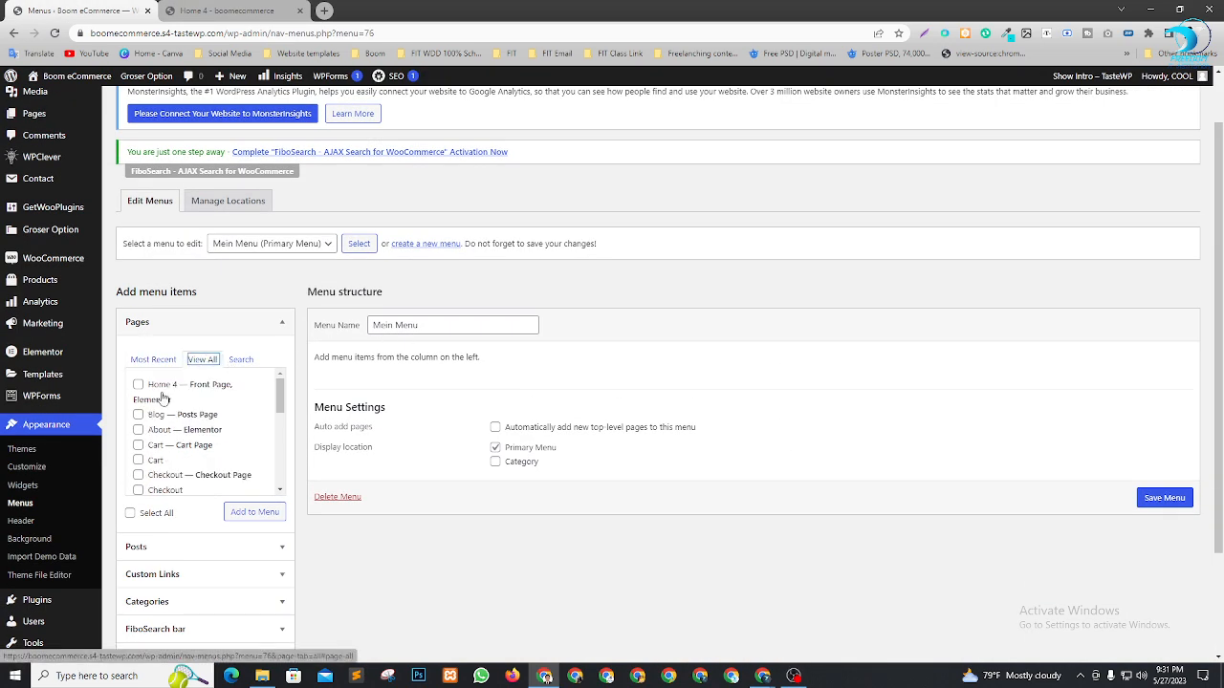
scroll(202, 459, down, 3)
scroll(370, 615, up, 1)
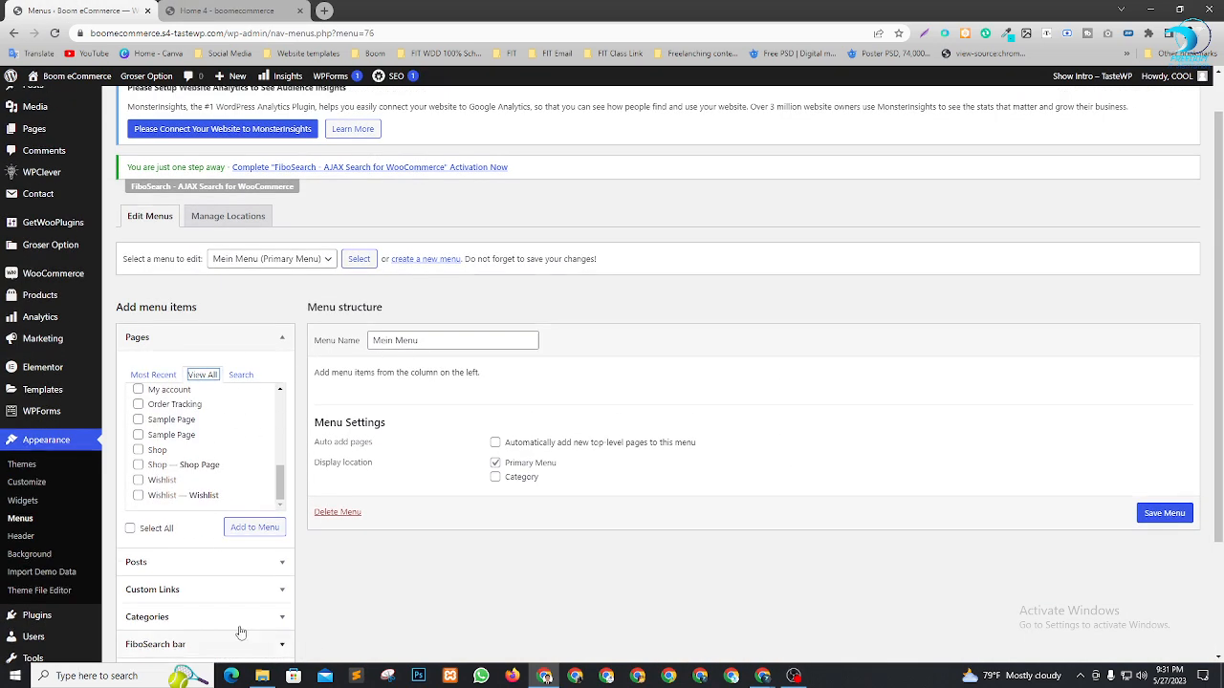
scroll(628, 362, down, 3)
scroll(187, 328, up, 3)
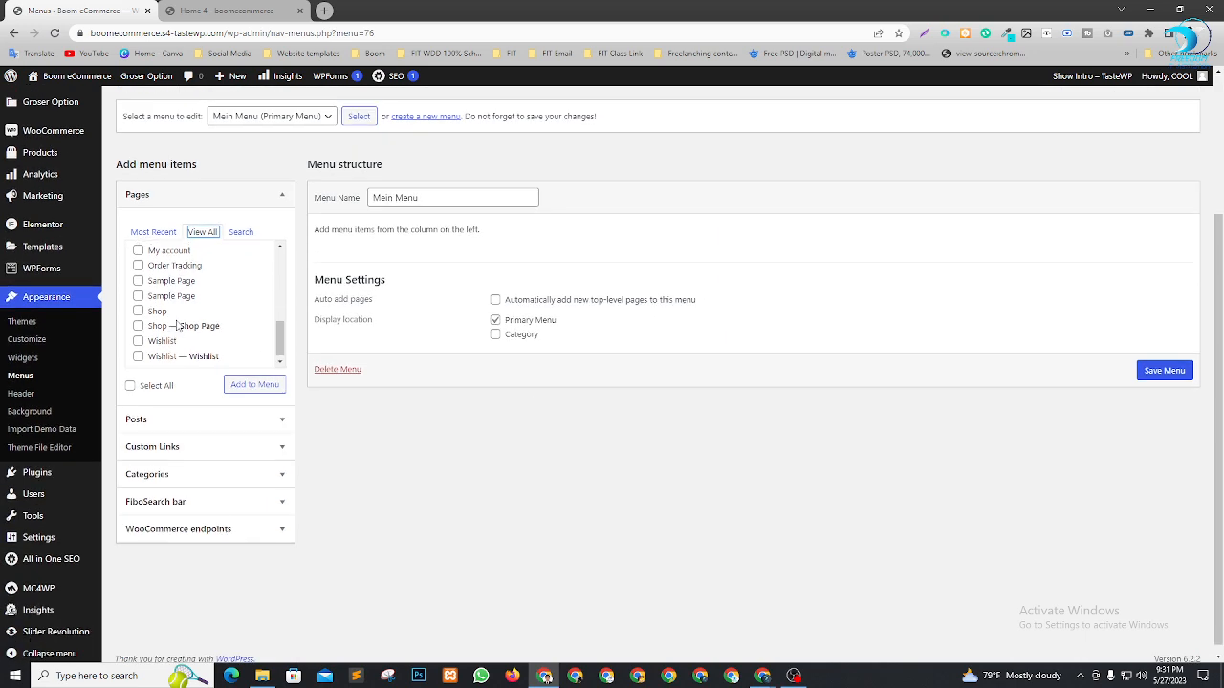
scroll(229, 320, up, 3)
scroll(201, 330, up, 1)
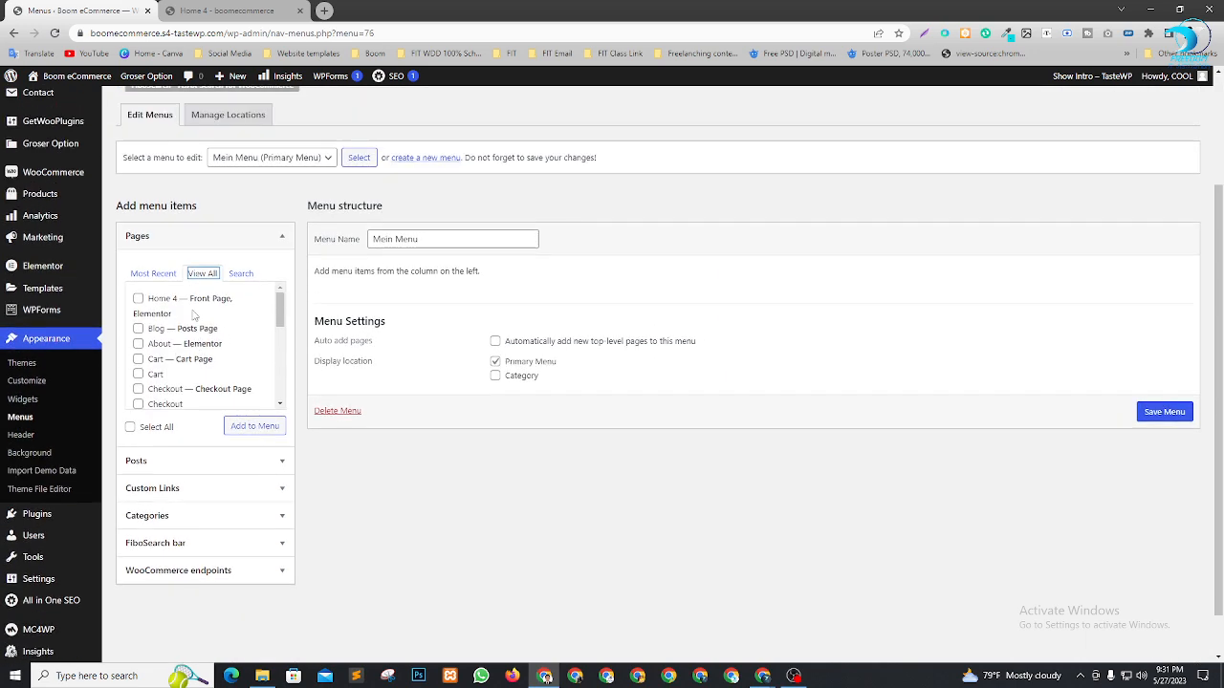
click(142, 324)
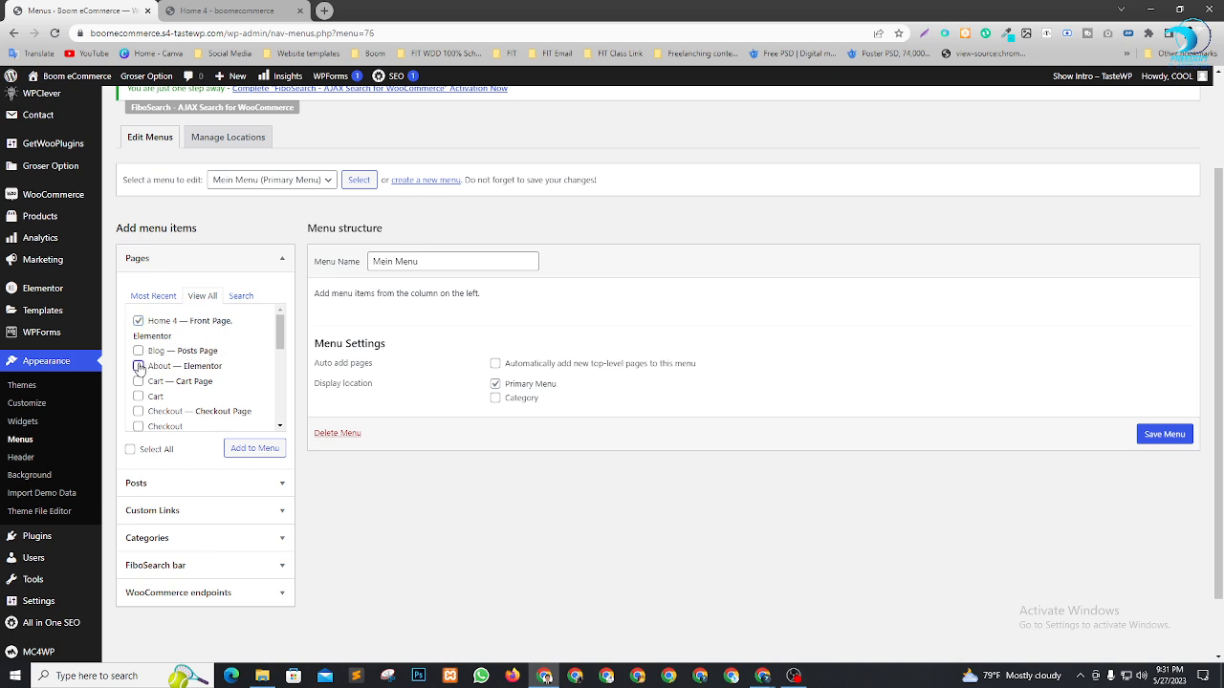
click(139, 367)
Scroll through the page list and tick My account
scroll(191, 373, down, 2)
scroll(178, 358, up, 2)
scroll(162, 383, down, 3)
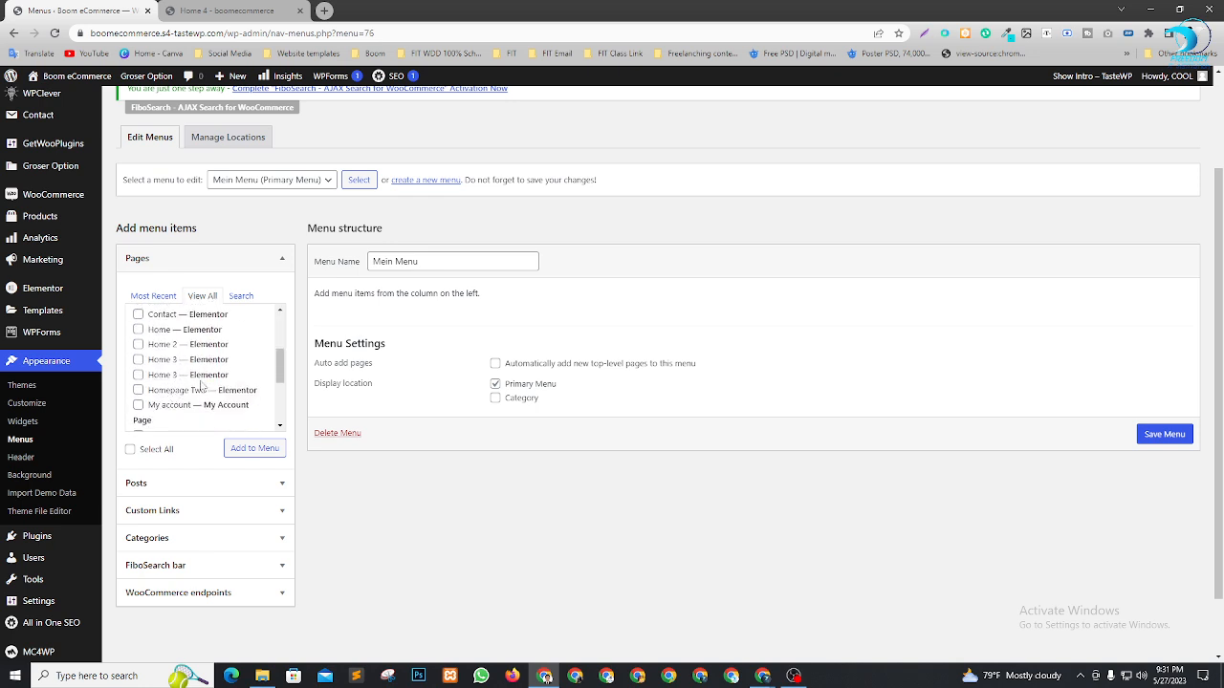
scroll(191, 392, down, 3)
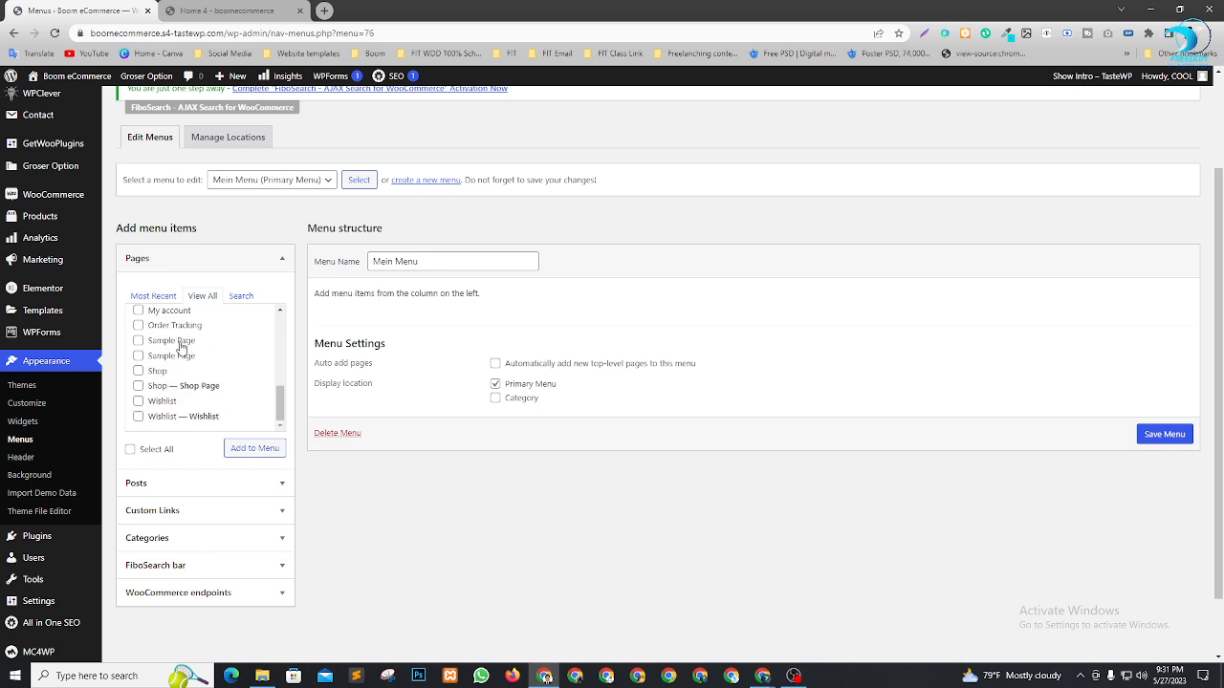
scroll(274, 397, up, 1)
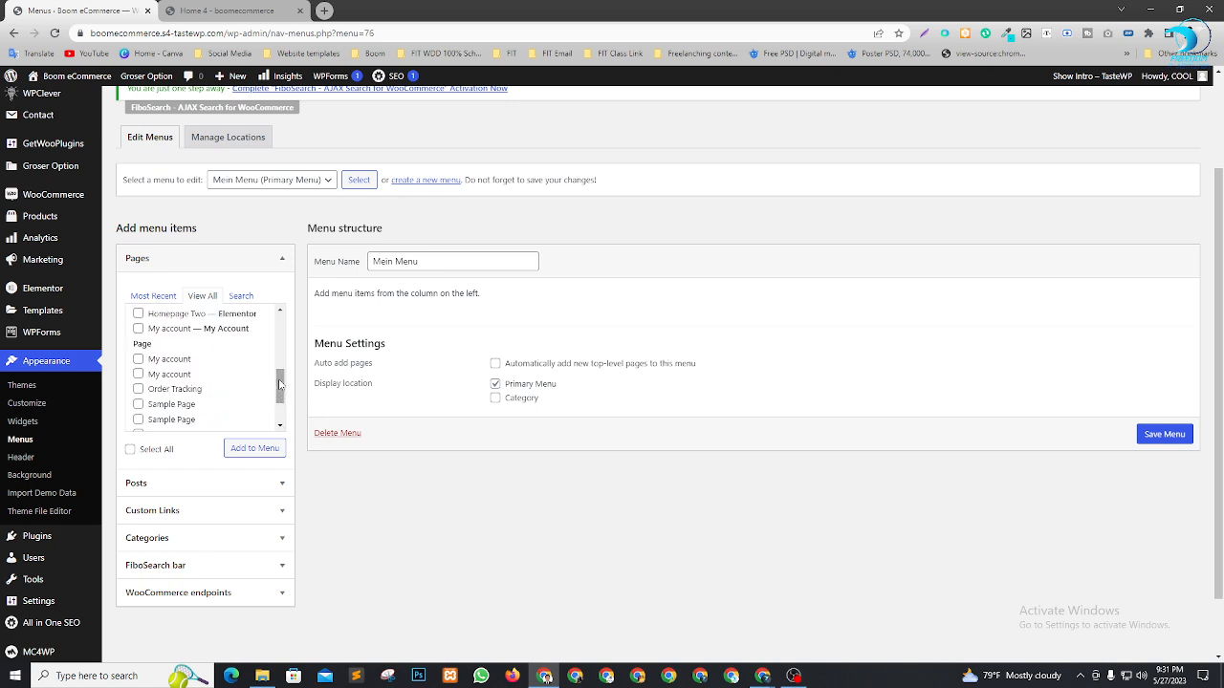
scroll(279, 396, down, 1)
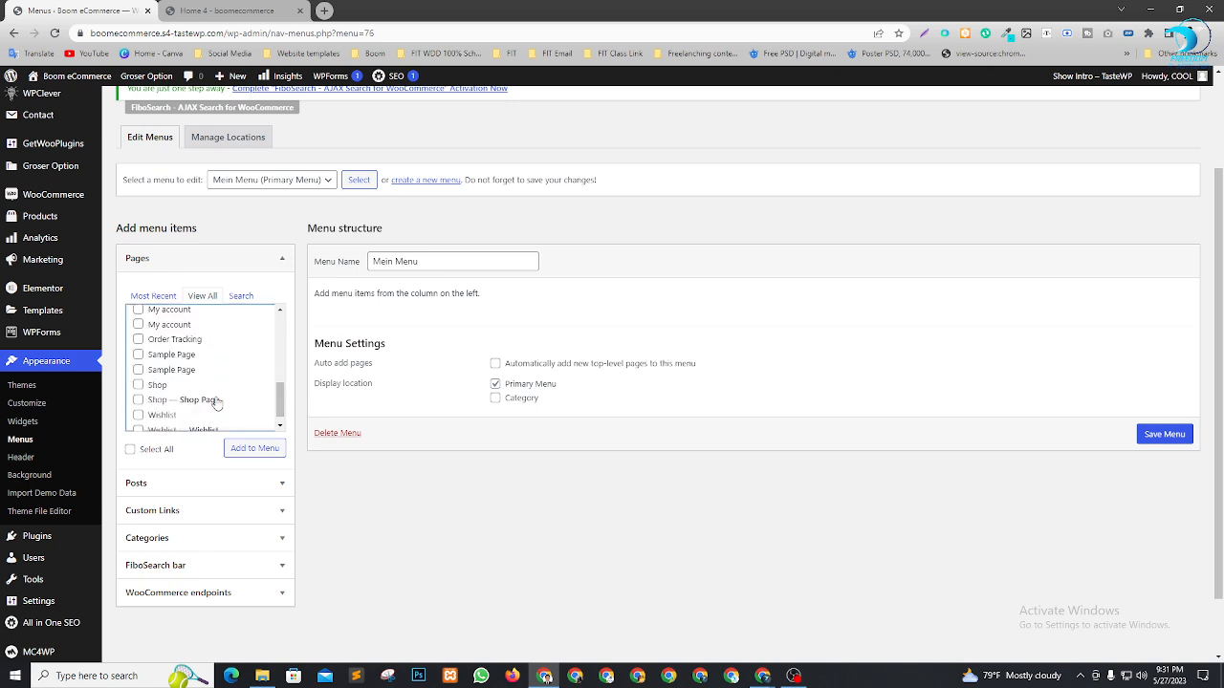
scroll(196, 396, up, 2)
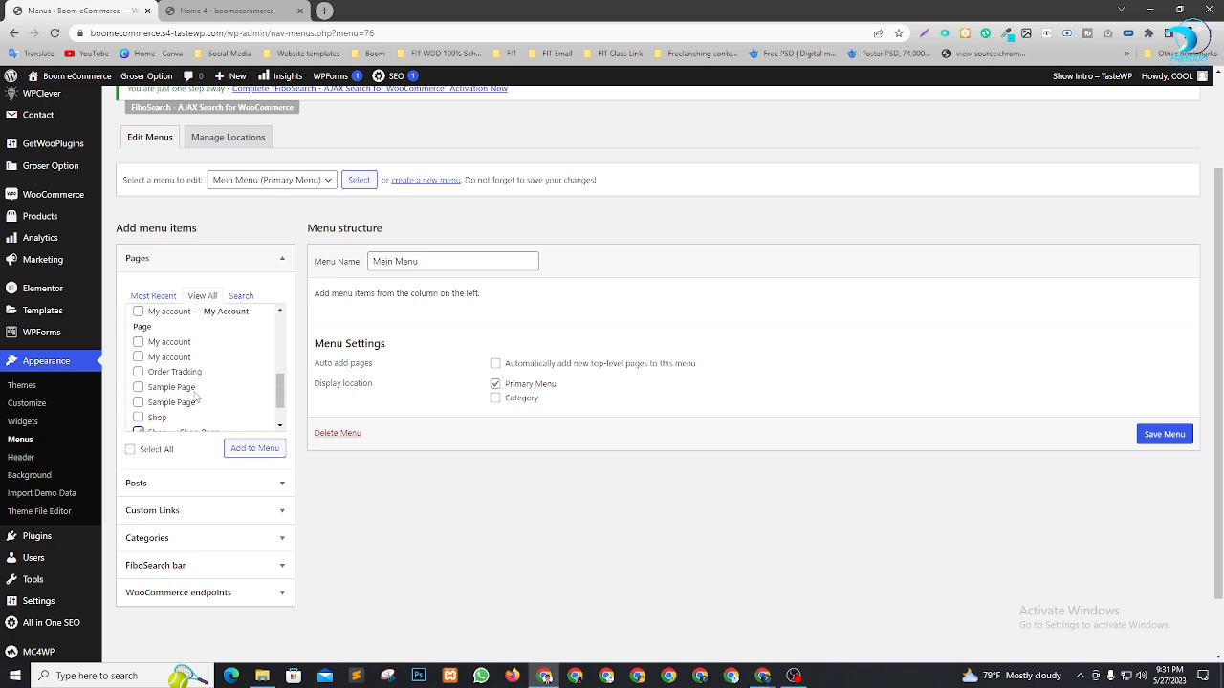
scroll(205, 396, up, 2)
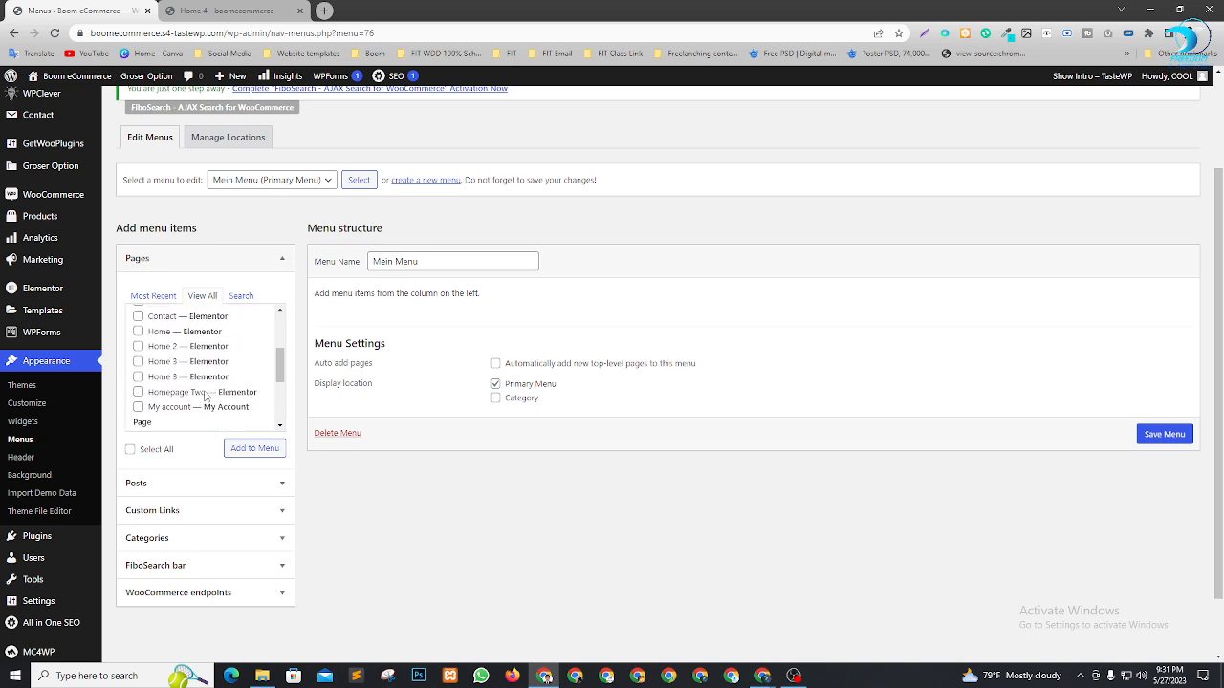
scroll(204, 408, up, 2)
scroll(207, 401, down, 2)
click(140, 409)
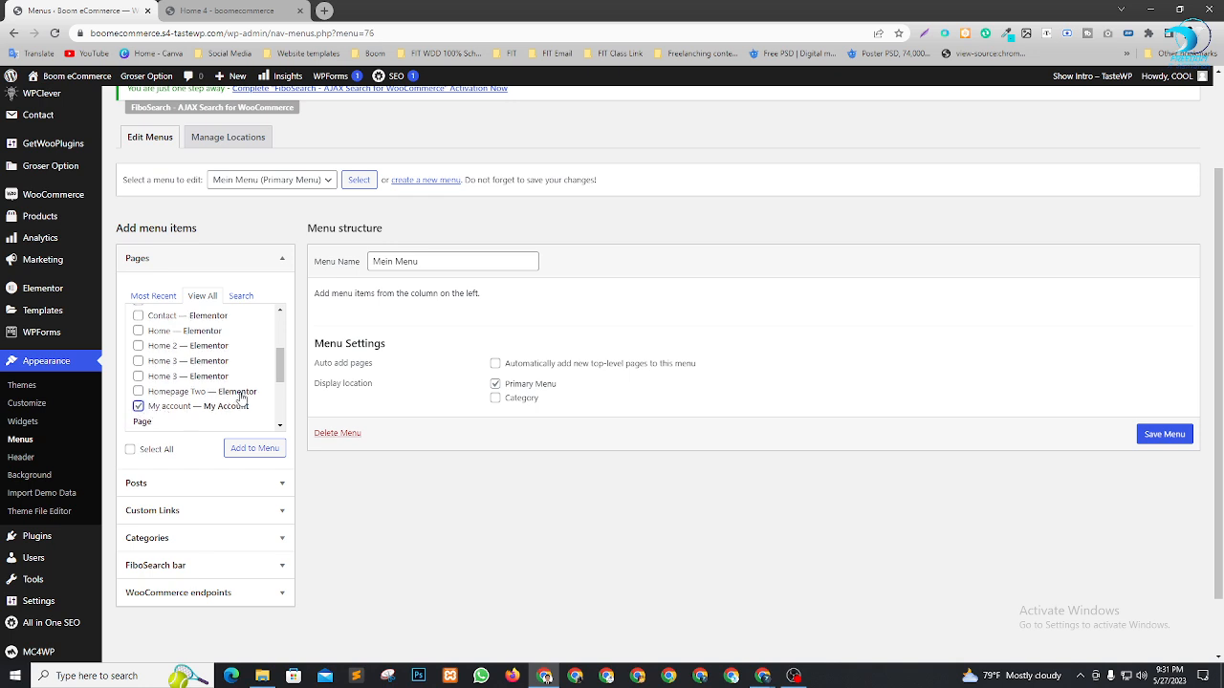
Compare with the storefront, then review the ticked pages back in the menu editor
scroll(214, 387, up, 3)
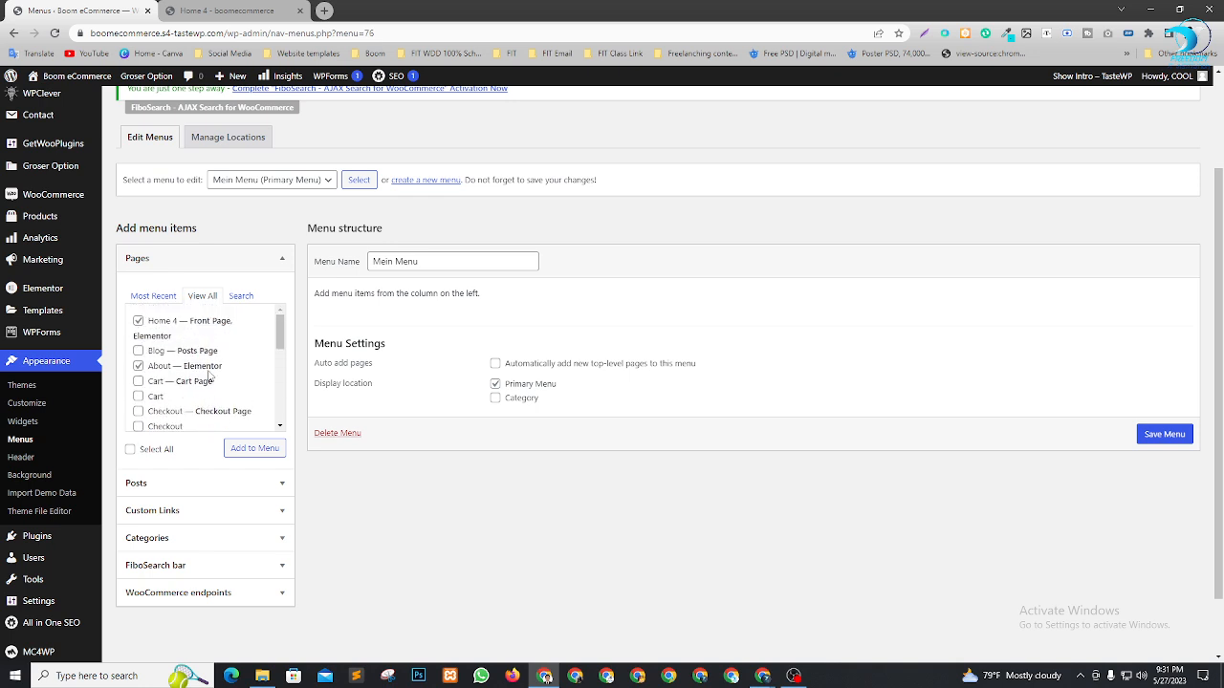
scroll(226, 391, up, 1)
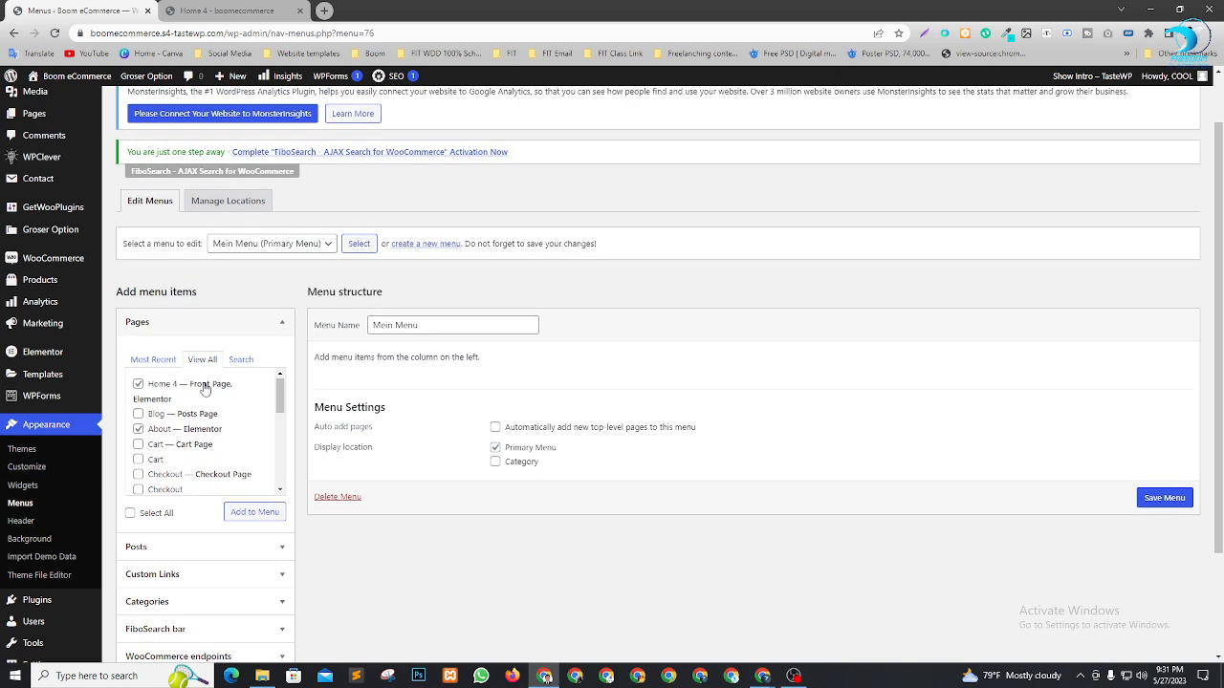
scroll(206, 392, down, 2)
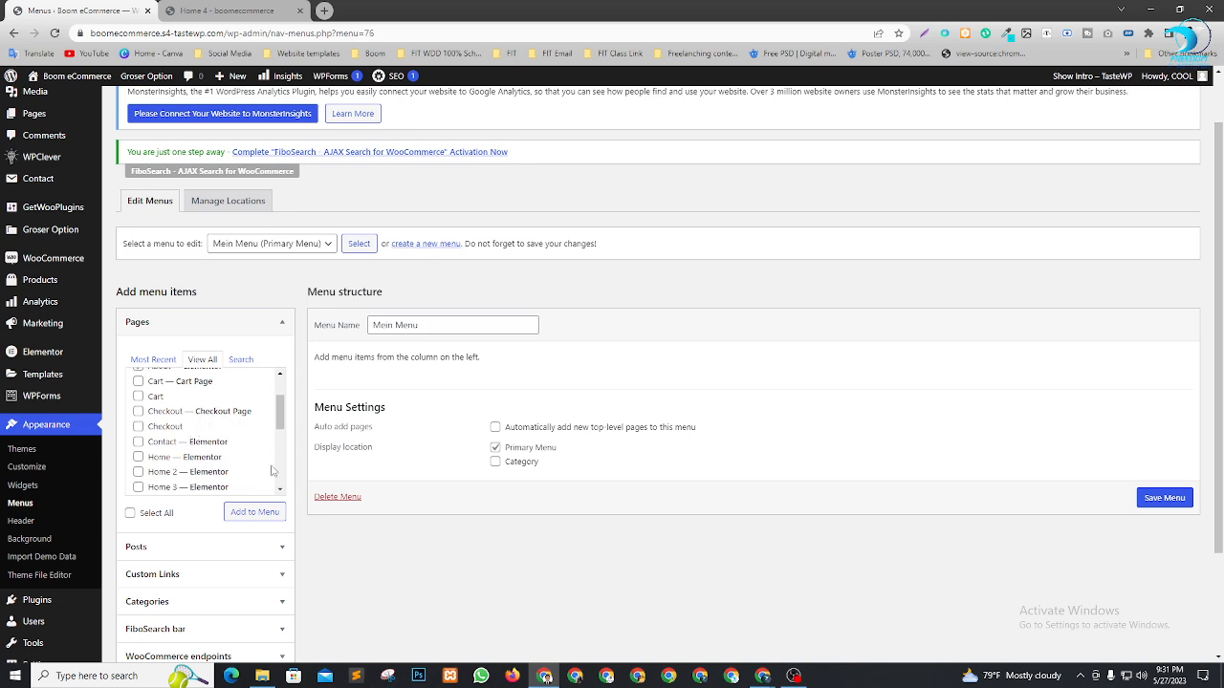
scroll(273, 471, up, 1)
click(230, 10)
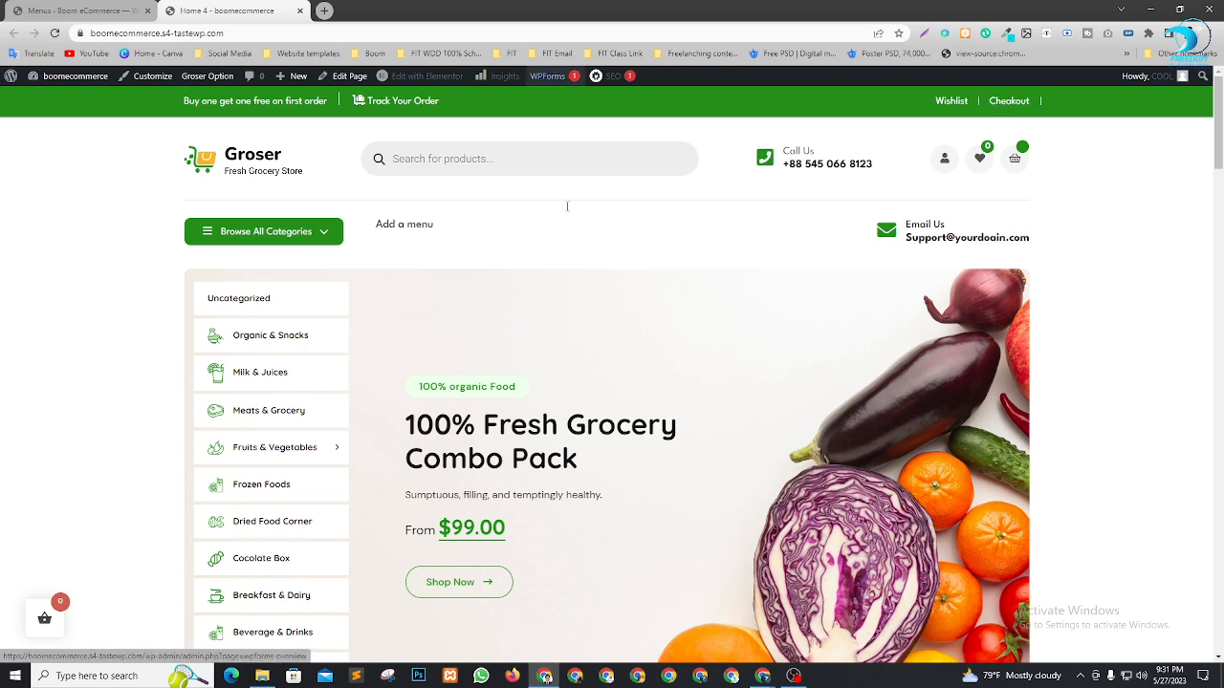
click(77, 11)
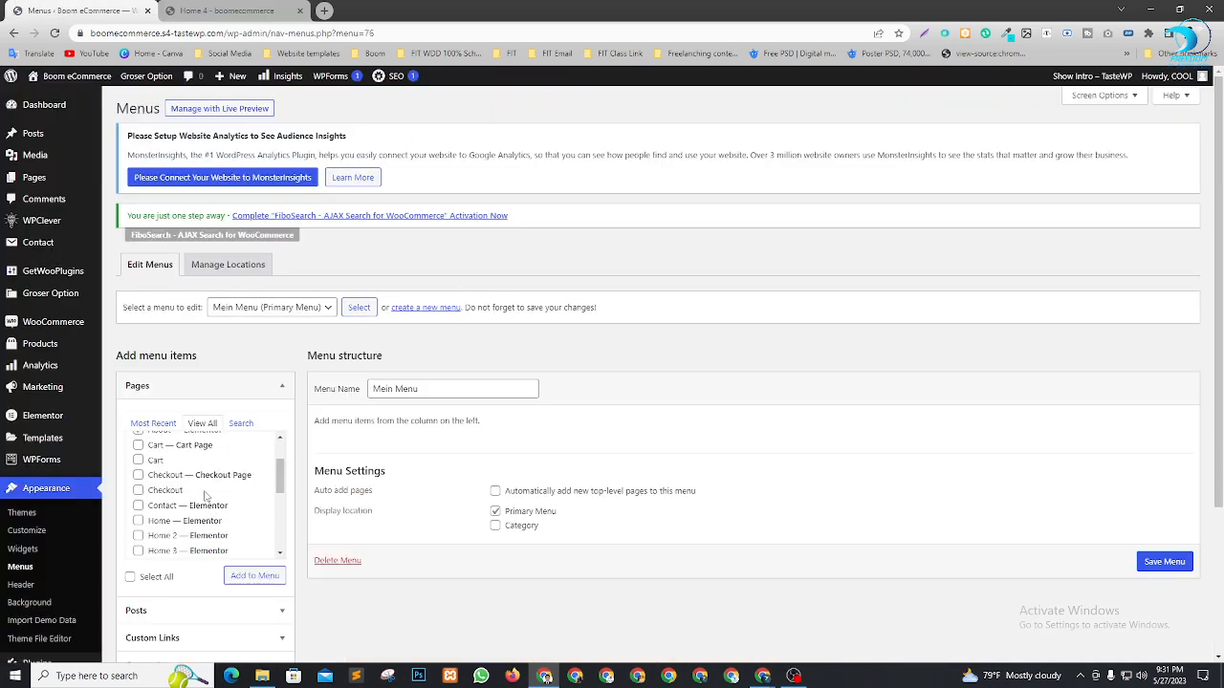
scroll(204, 496, up, 2)
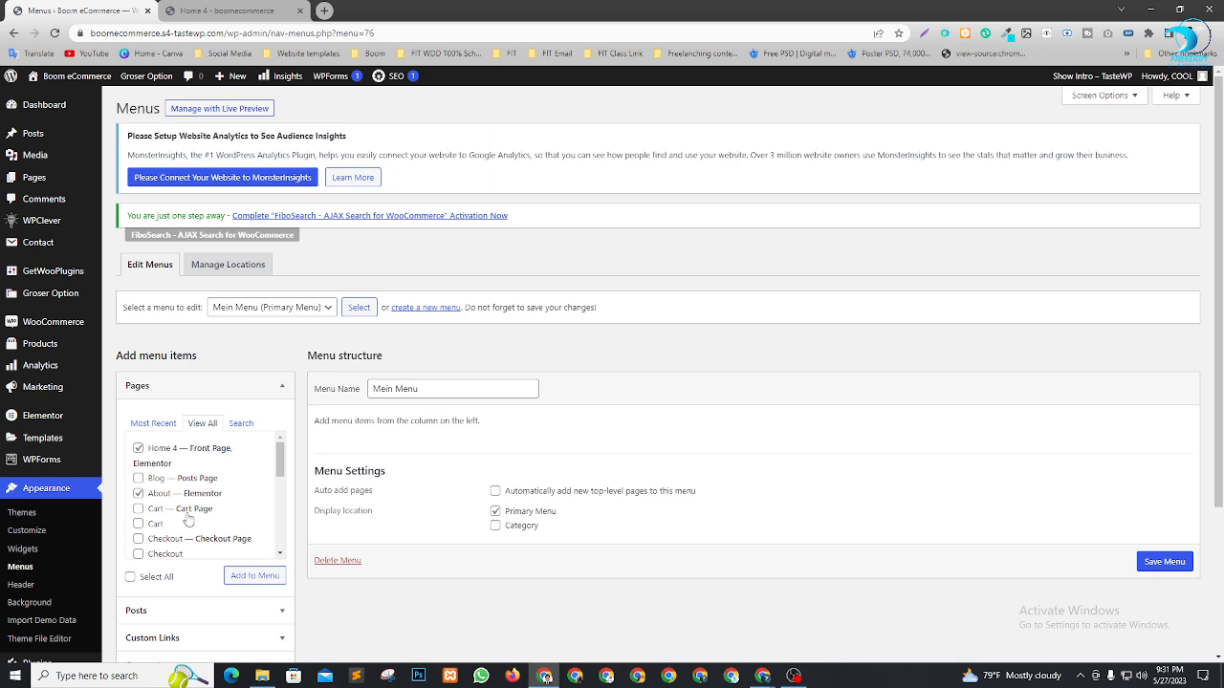
scroll(198, 500, down, 5)
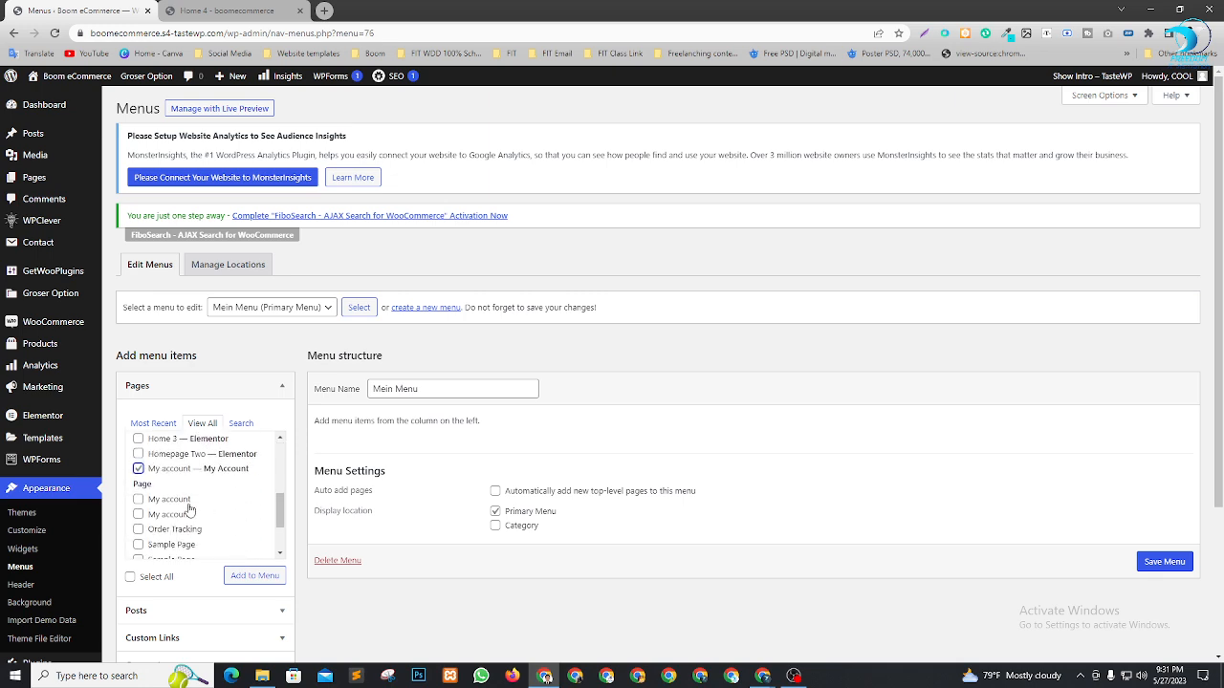
scroll(197, 517, down, 2)
scroll(191, 517, down, 1)
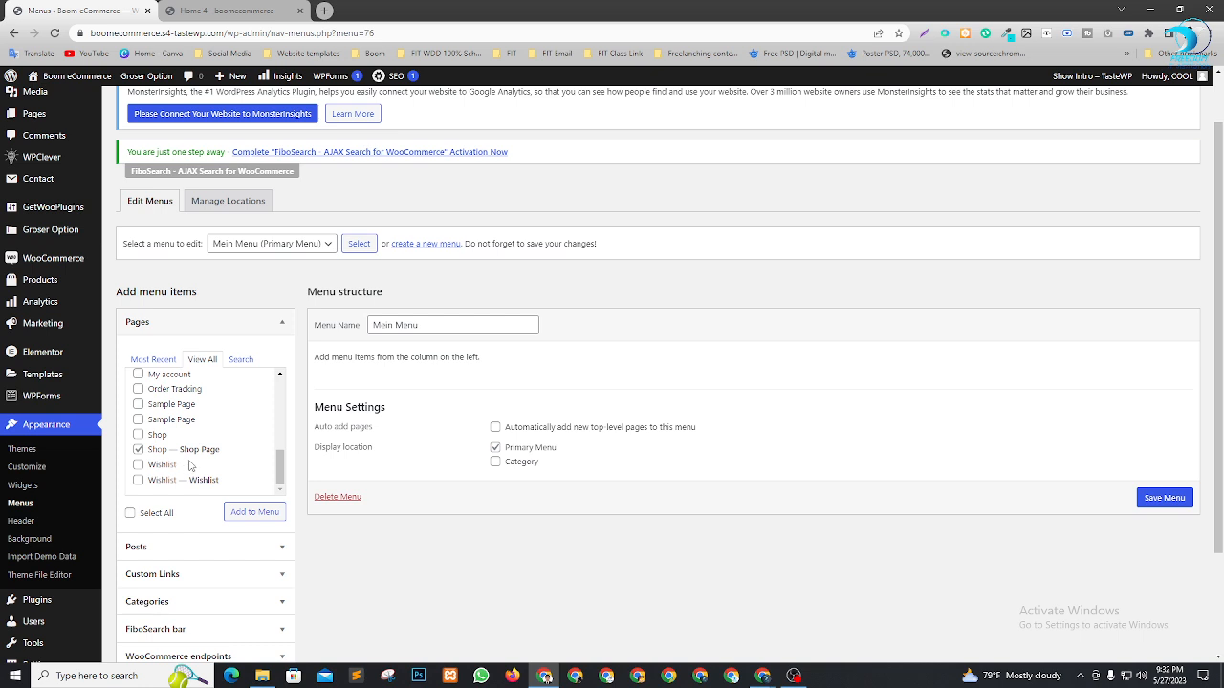
scroll(189, 466, up, 1)
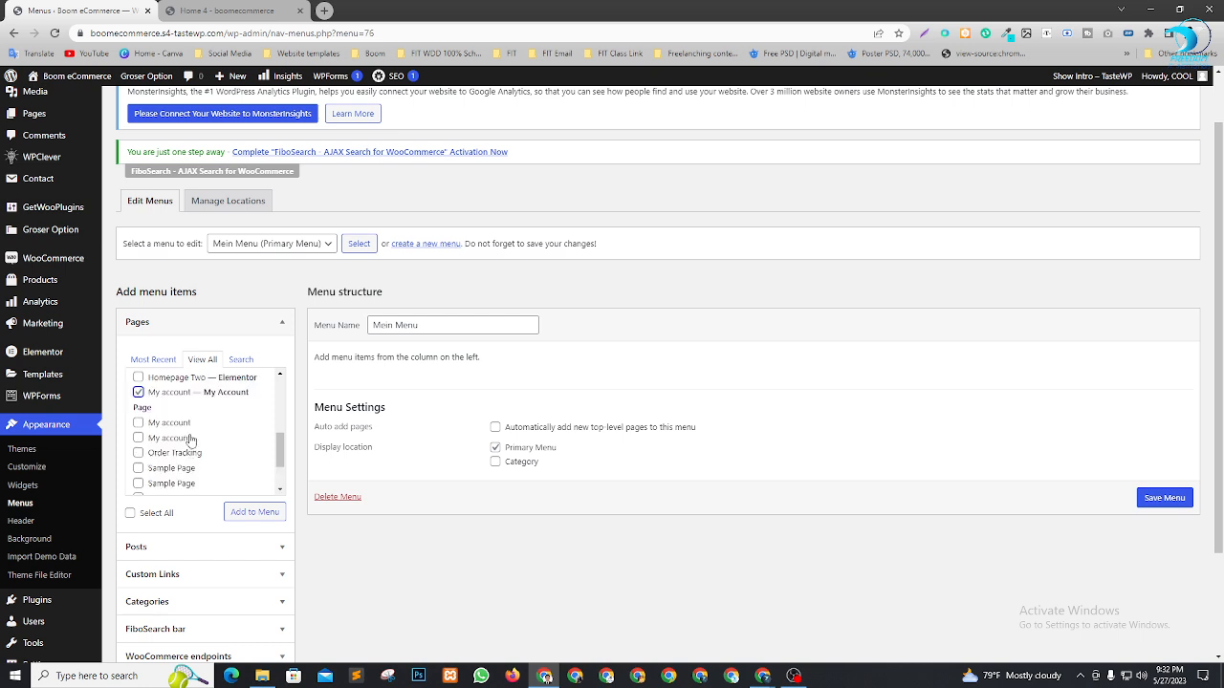
scroll(190, 439, up, 4)
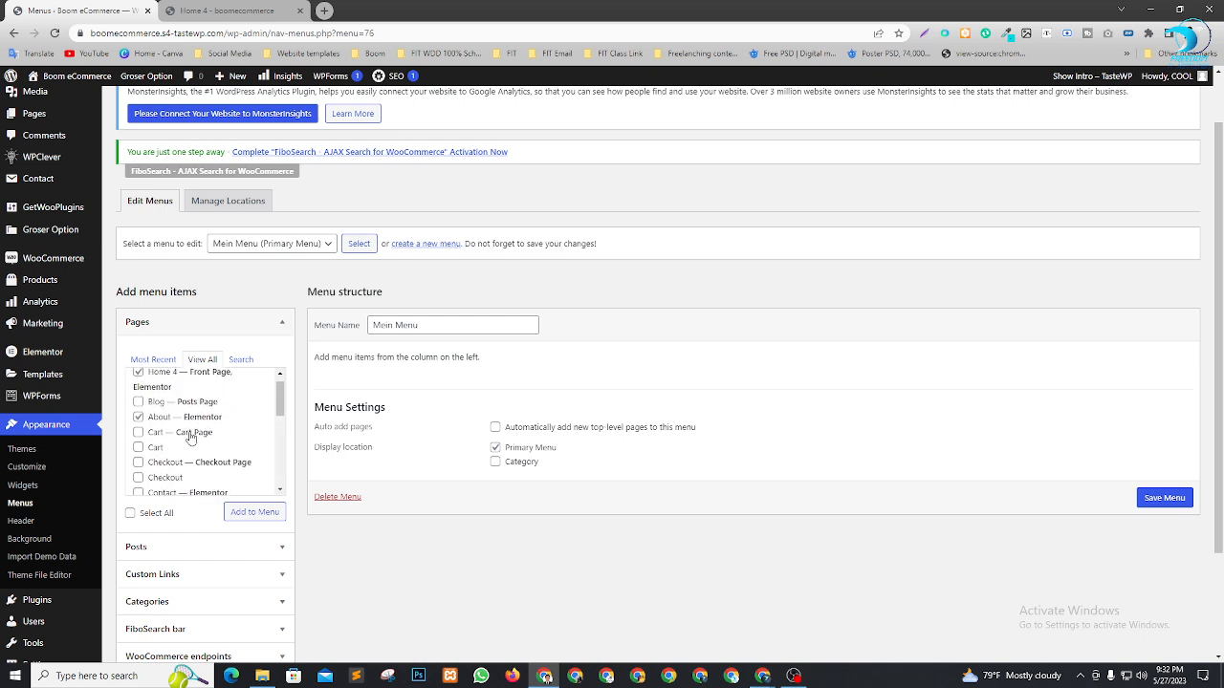
scroll(189, 438, up, 1)
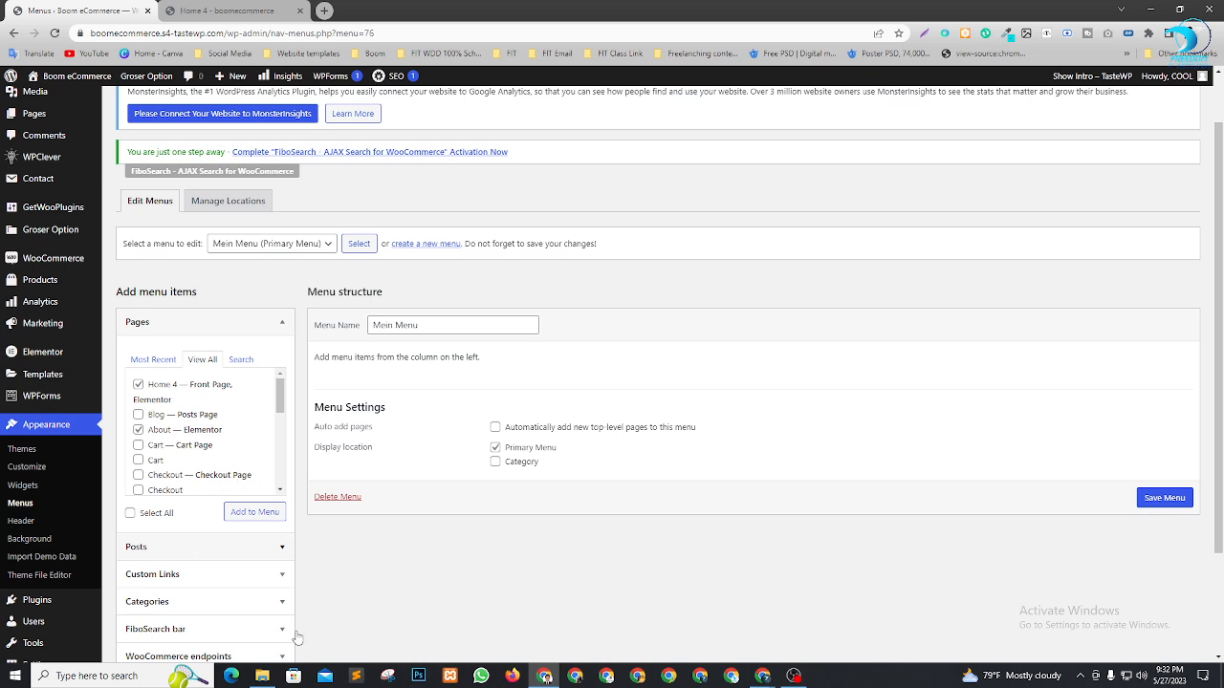
scroll(295, 612, down, 3)
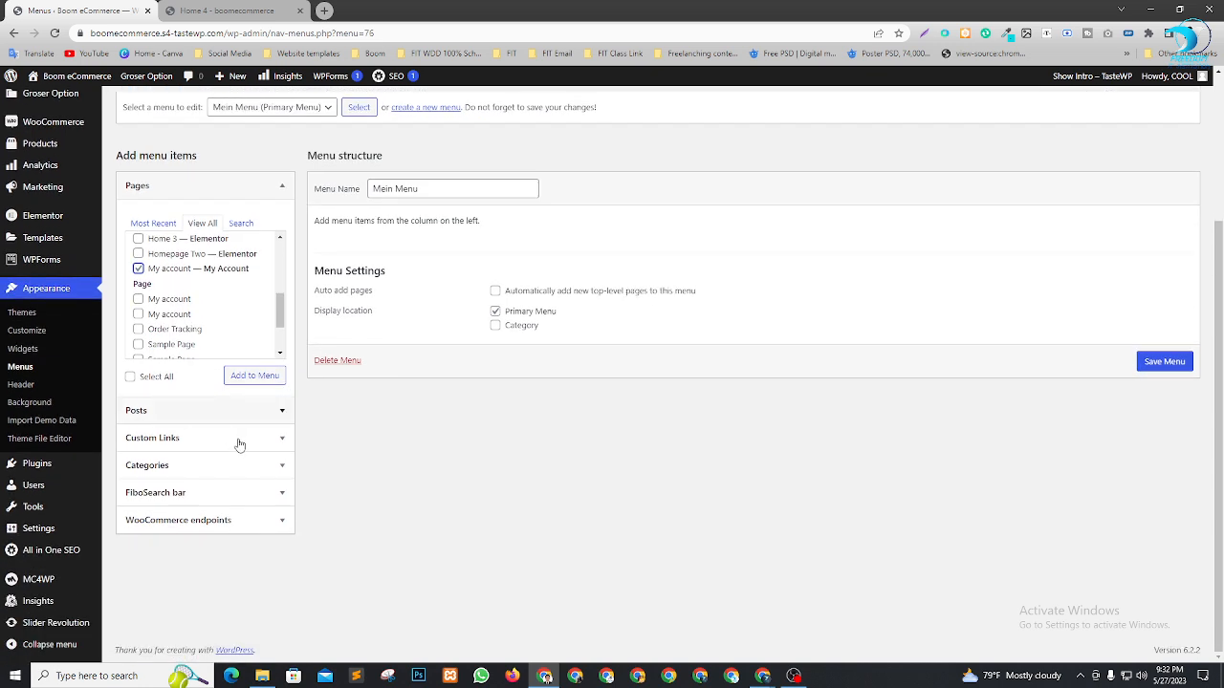
Expand Categories and add the Car parts Name category to Mein Menu
click(272, 467)
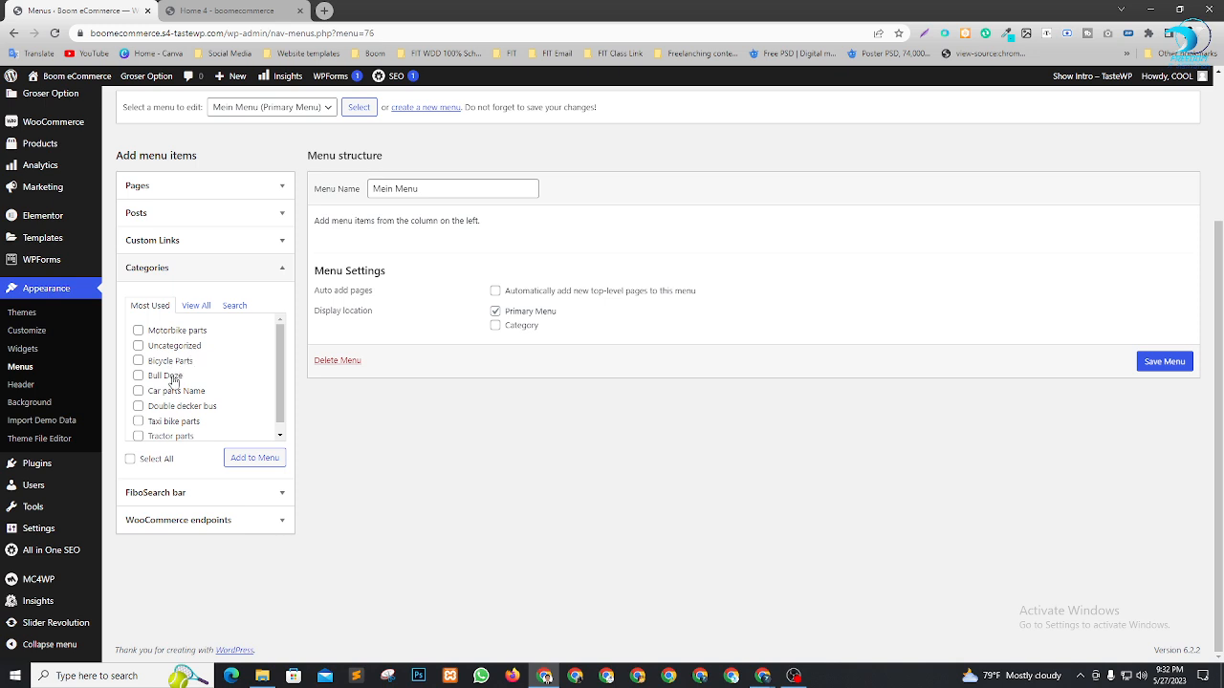
click(226, 10)
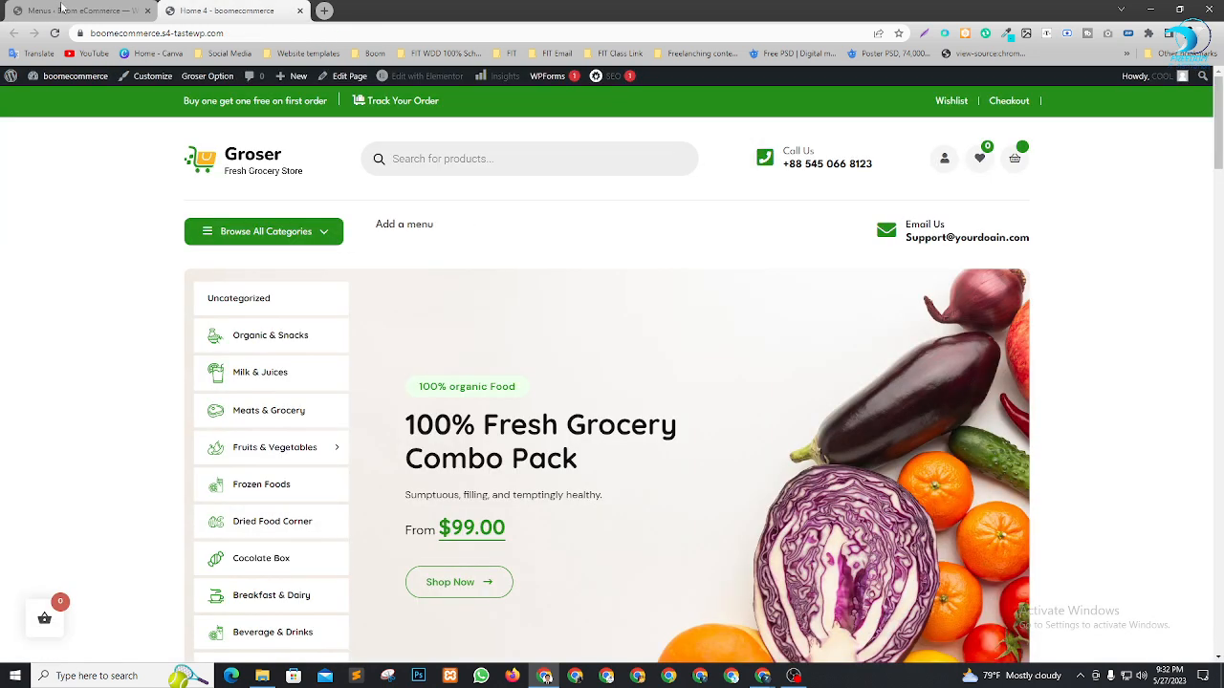
click(62, 9)
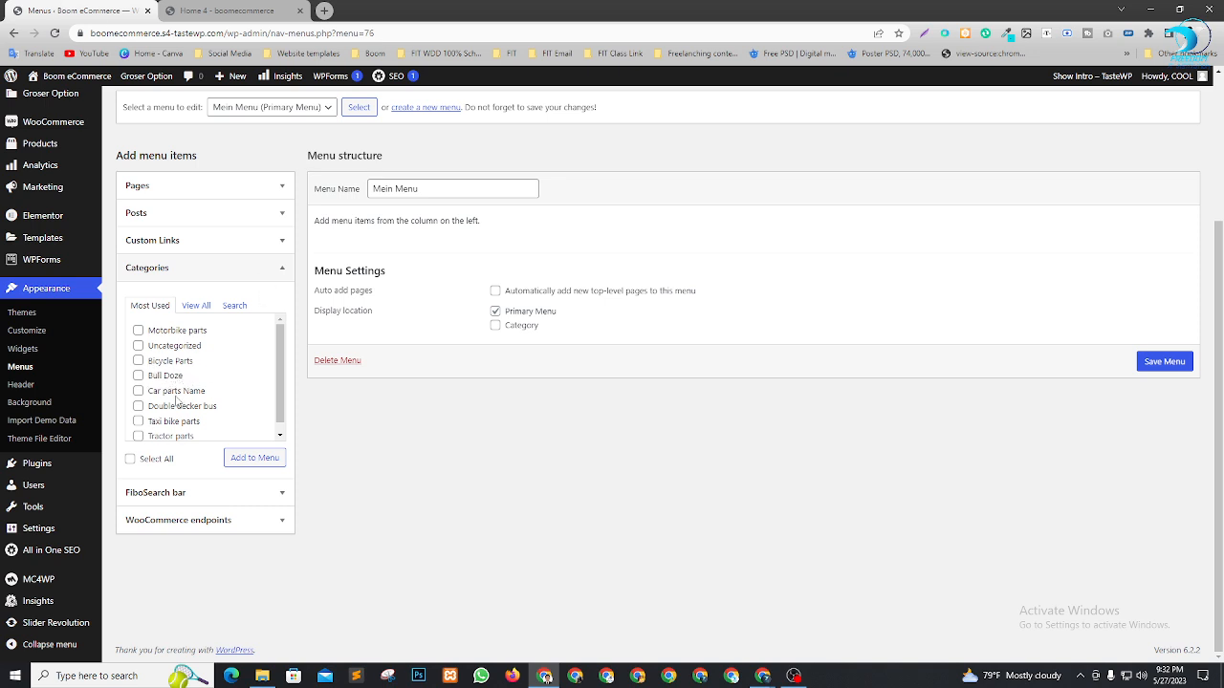
scroll(194, 411, down, 1)
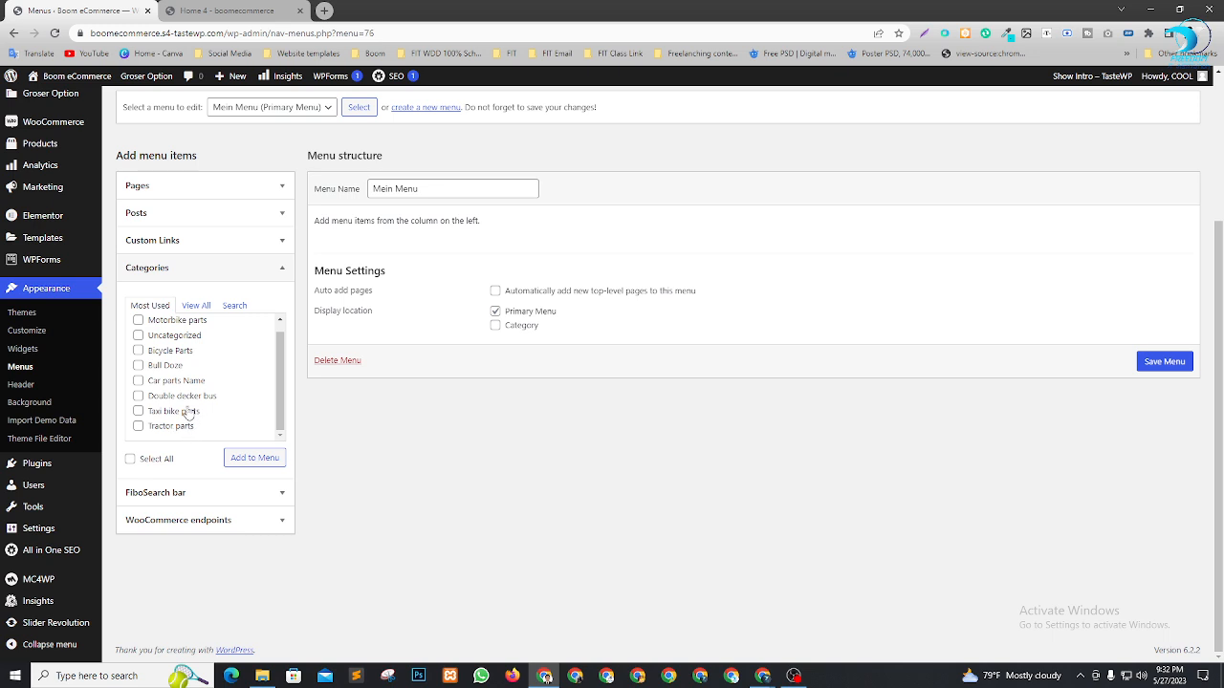
scroll(186, 411, up, 1)
click(138, 362)
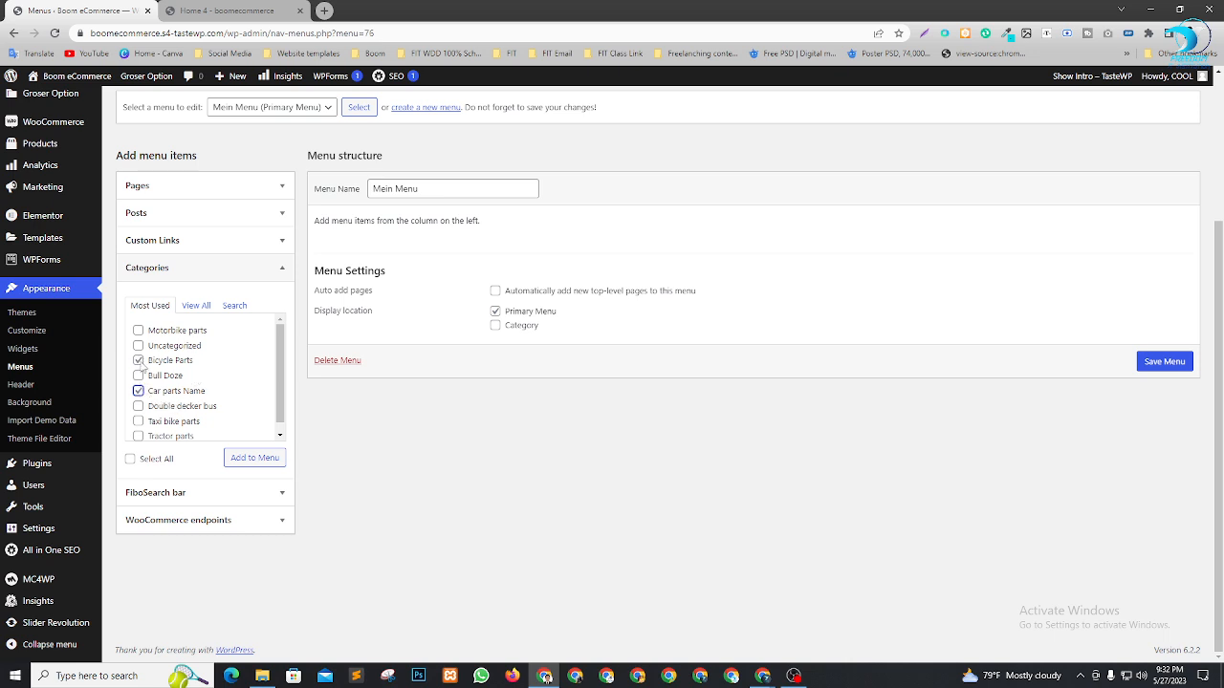
click(139, 363)
scroll(198, 413, down, 1)
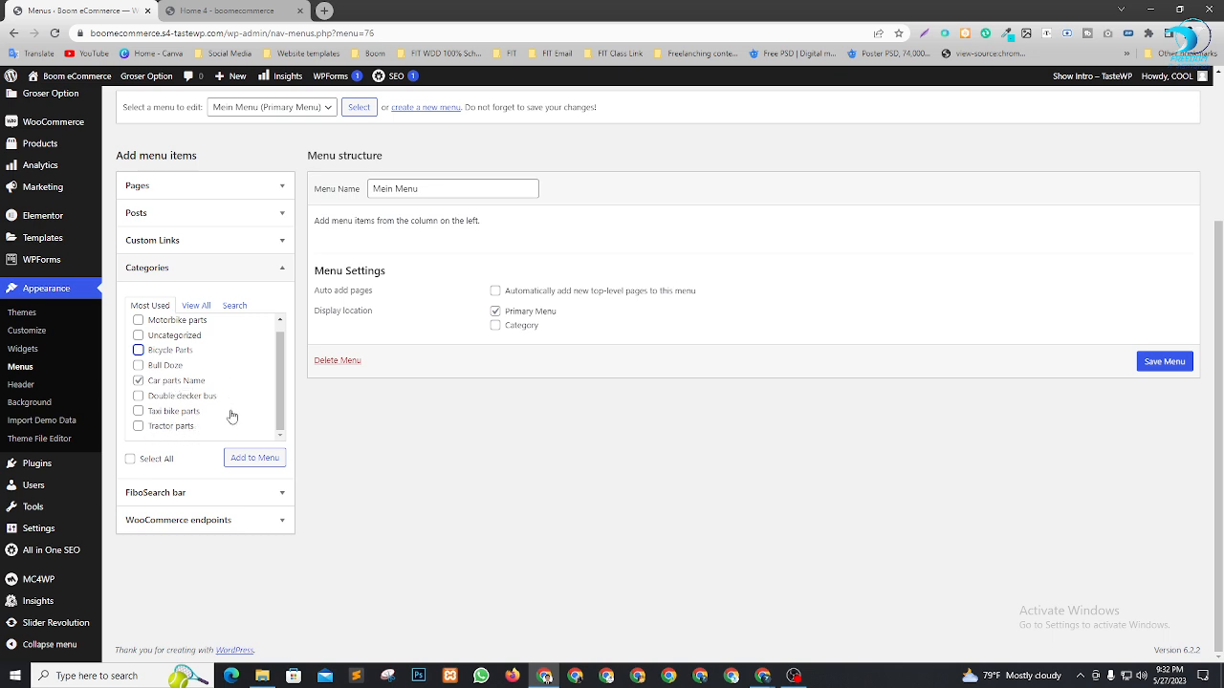
click(245, 459)
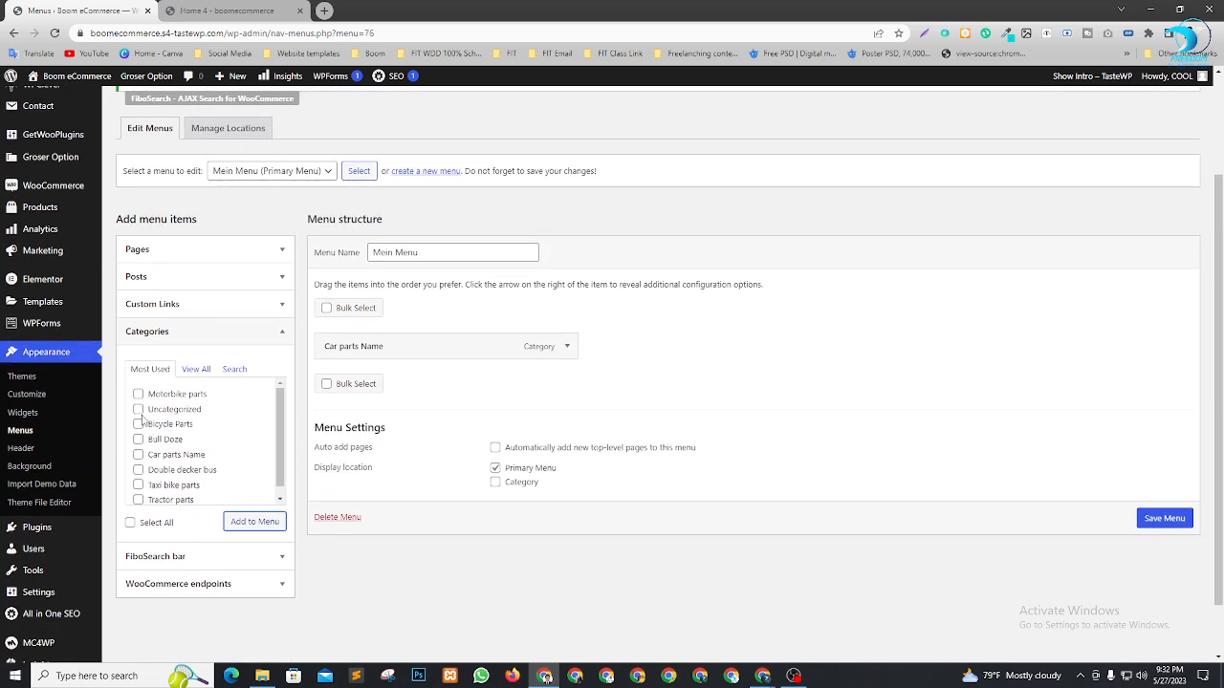
scroll(141, 421, up, 2)
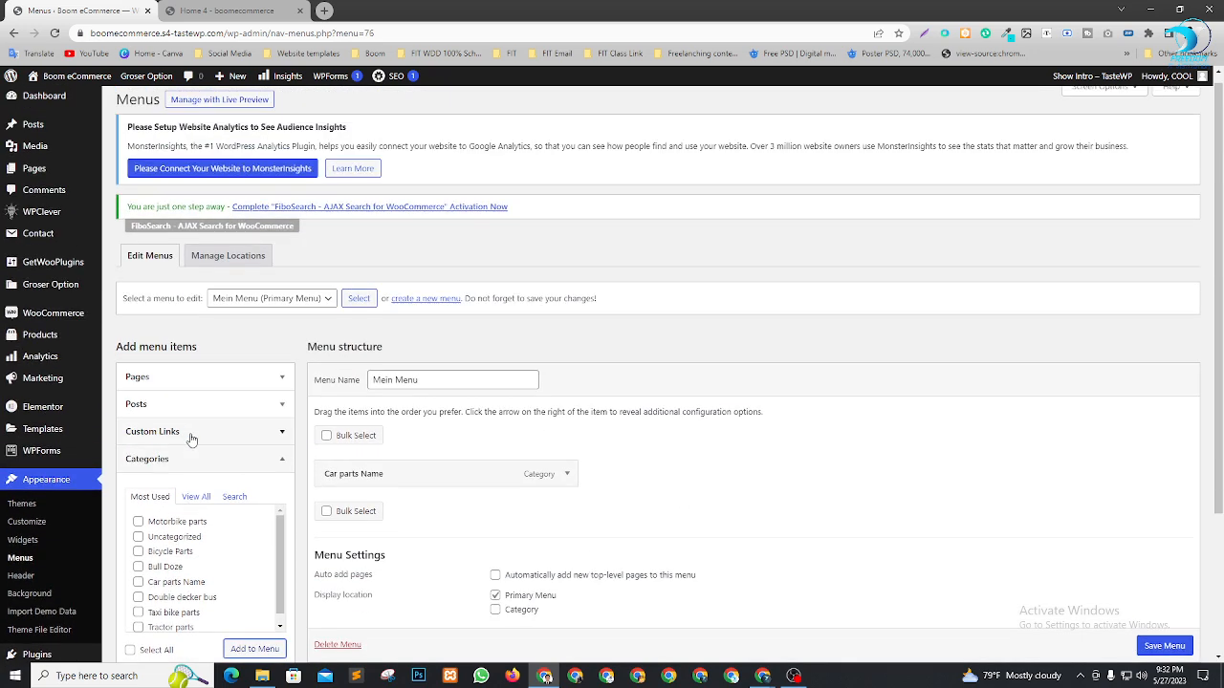
Add the ticked pages to Mein Menu and drag Shop above My account
click(233, 378)
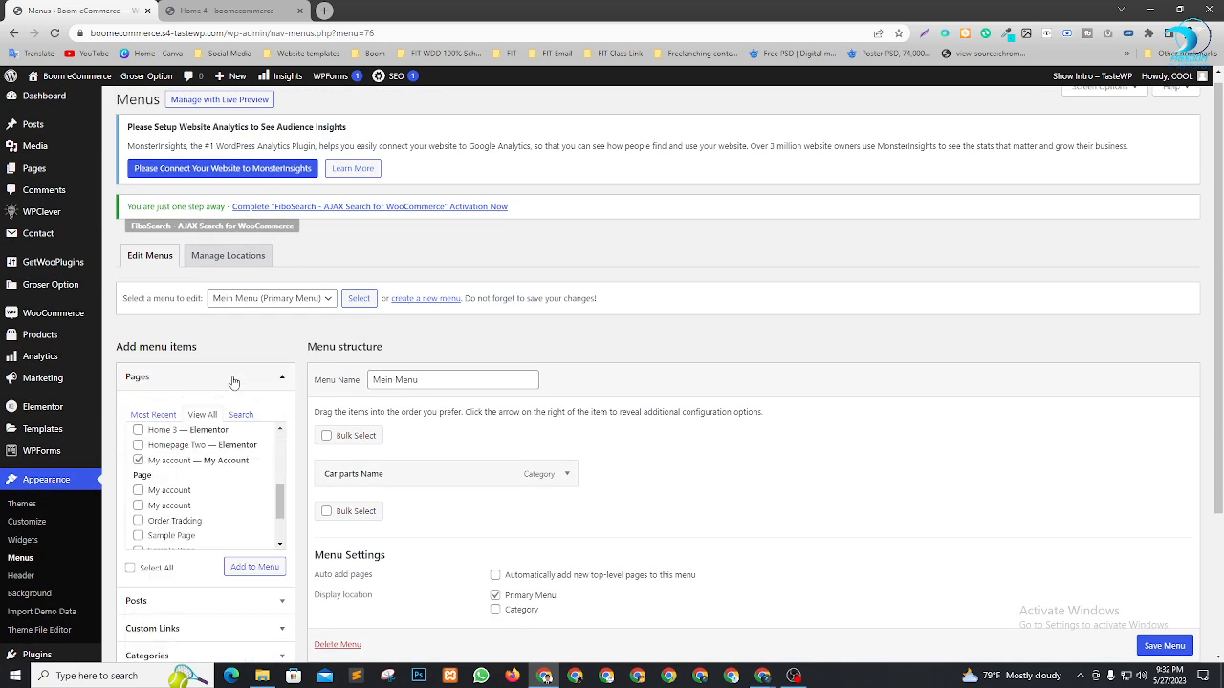
click(253, 568)
scroll(665, 403, down, 2)
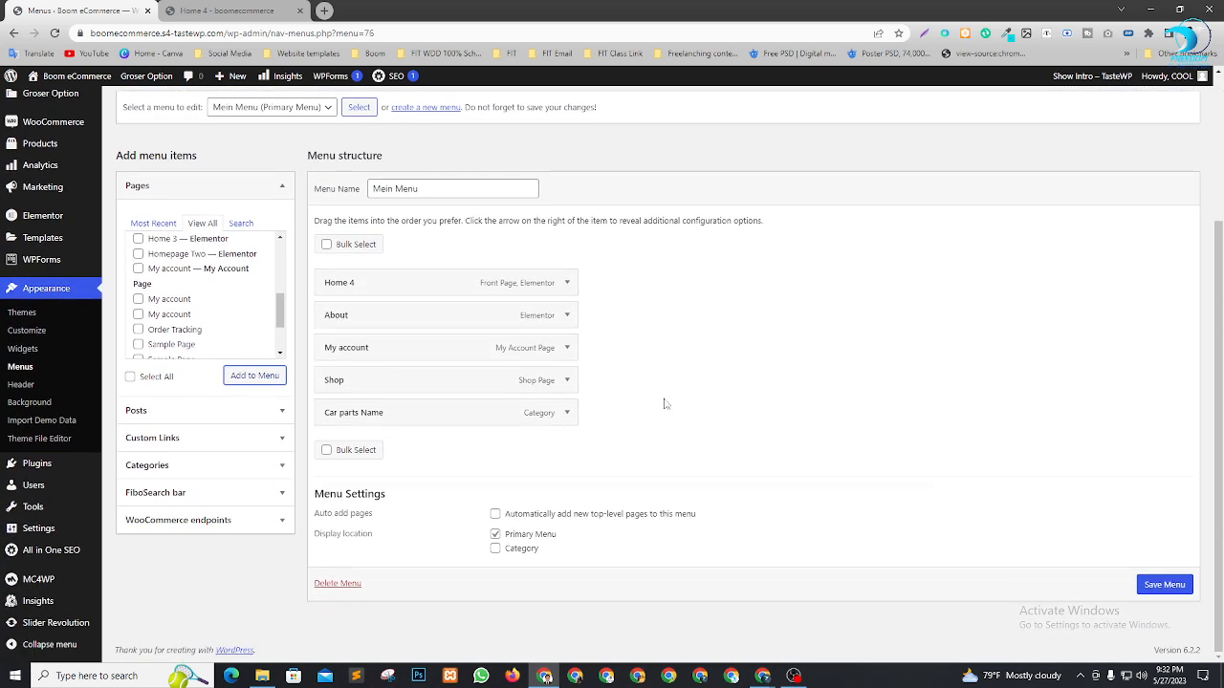
drag(386, 384, 396, 417)
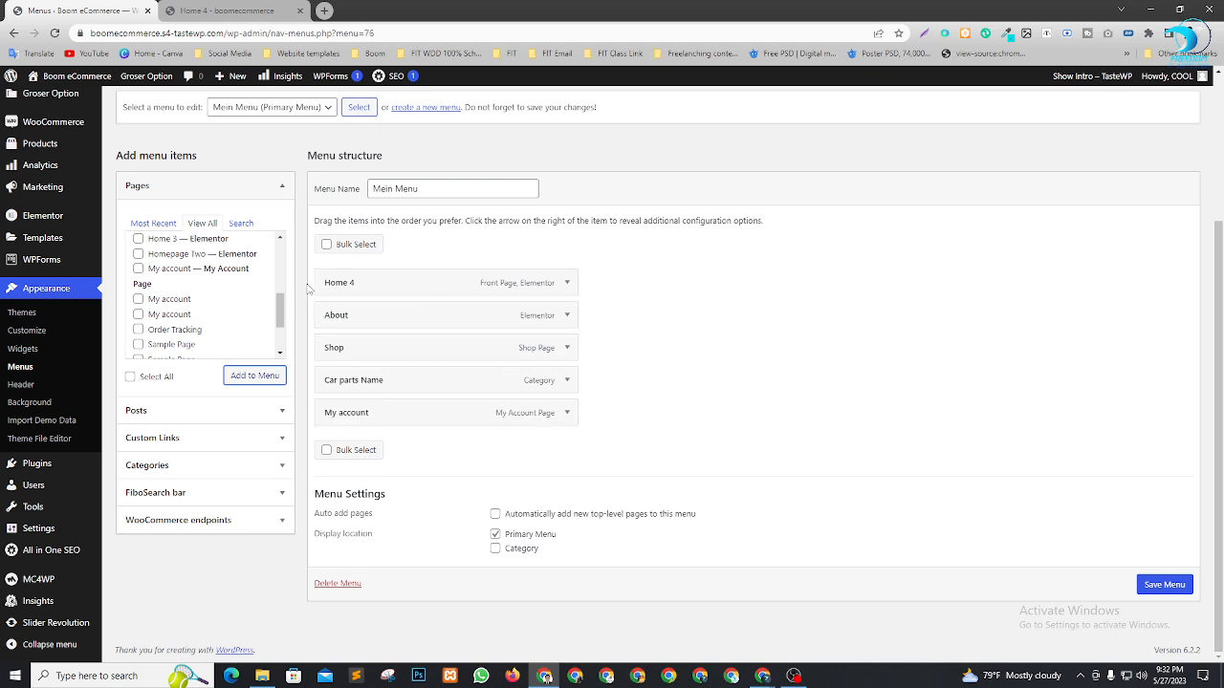
Relabel the Home 4 item as Home, save Mein Menu, and reload the storefront
click(567, 284)
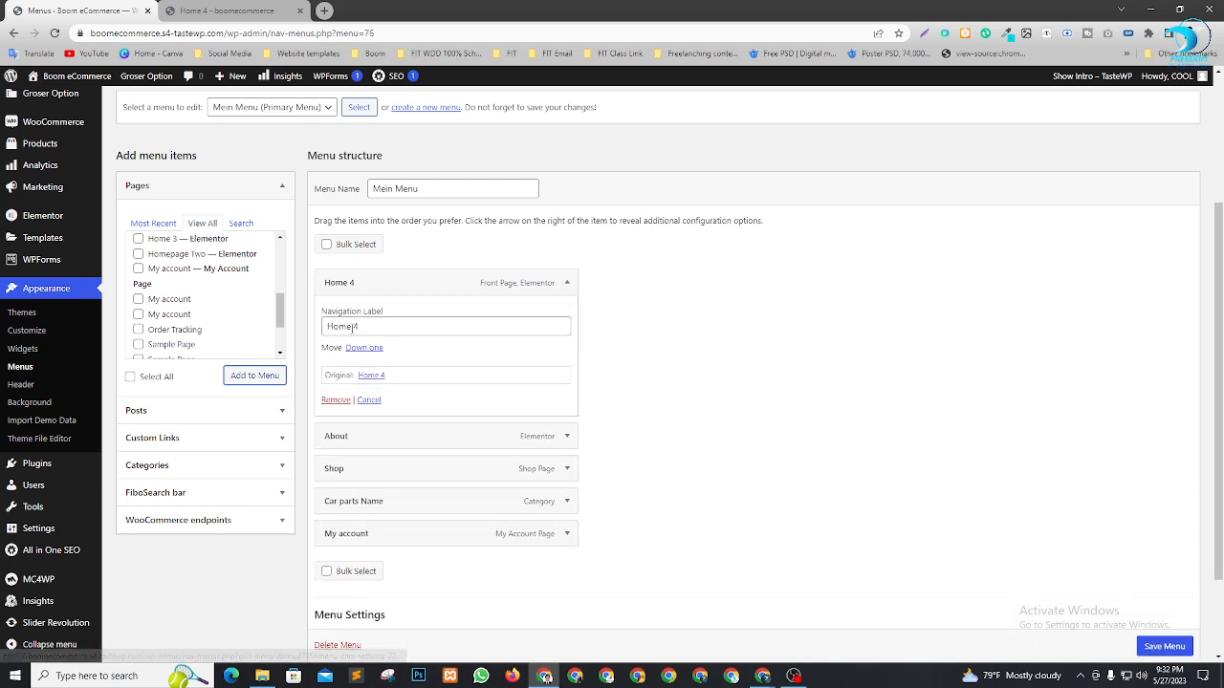
double_click(387, 326)
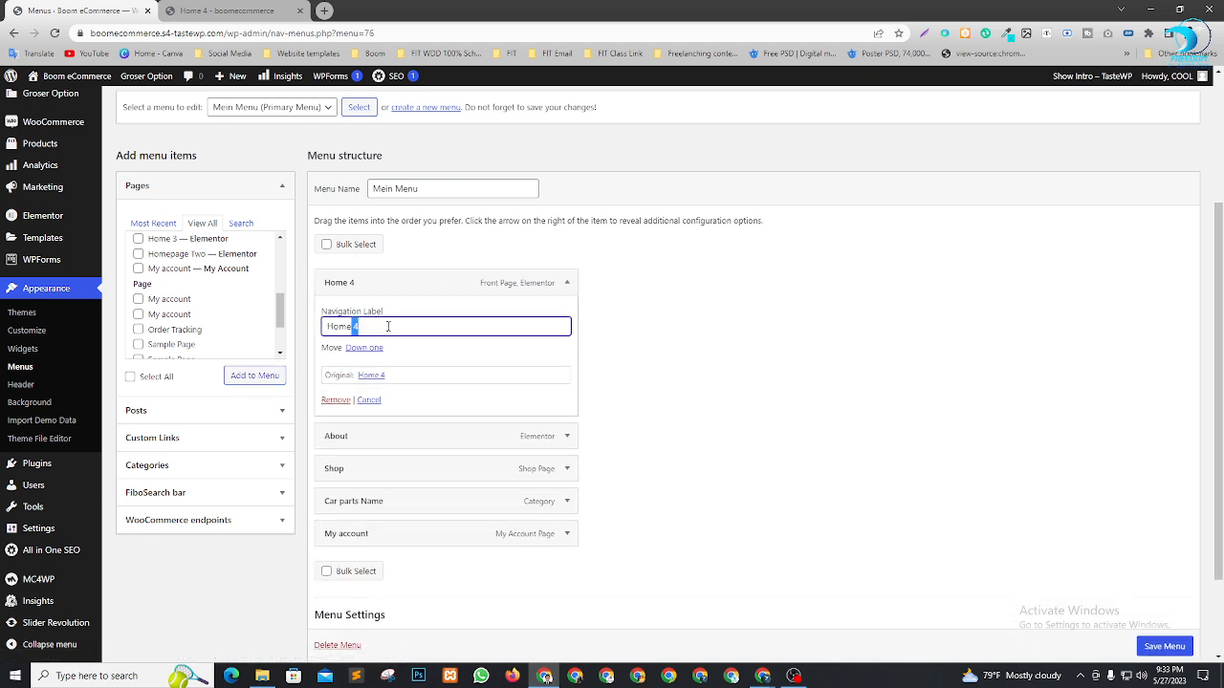
scroll(682, 505, down, 2)
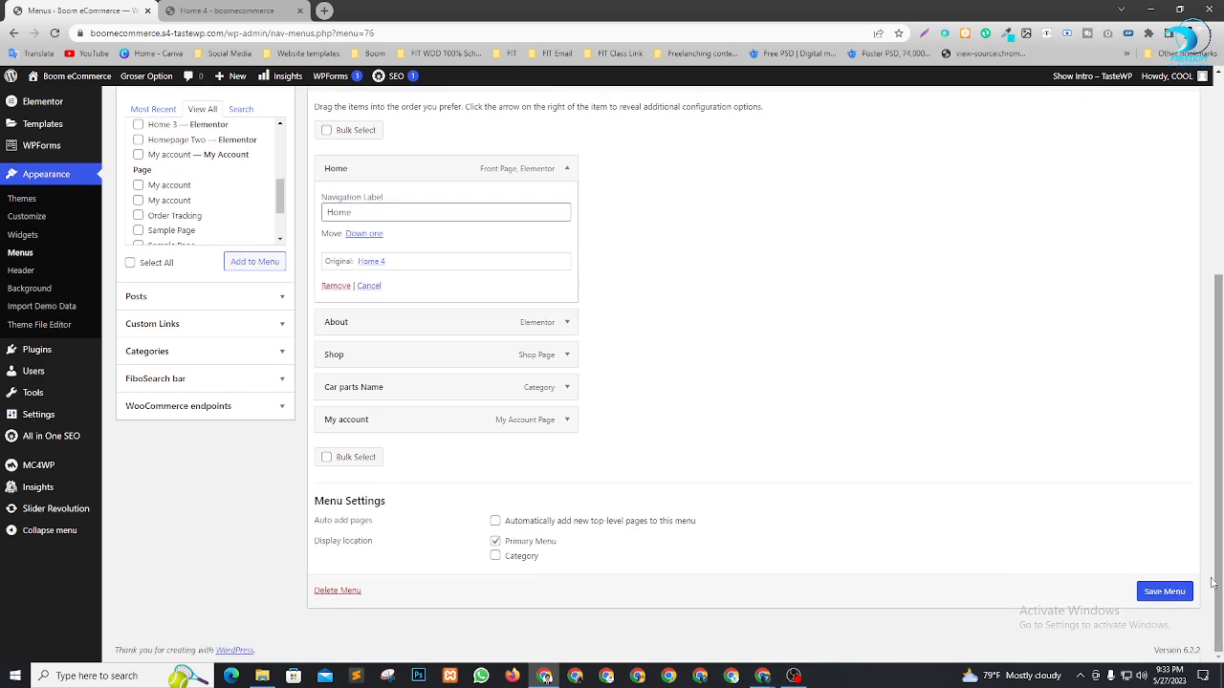
click(1164, 592)
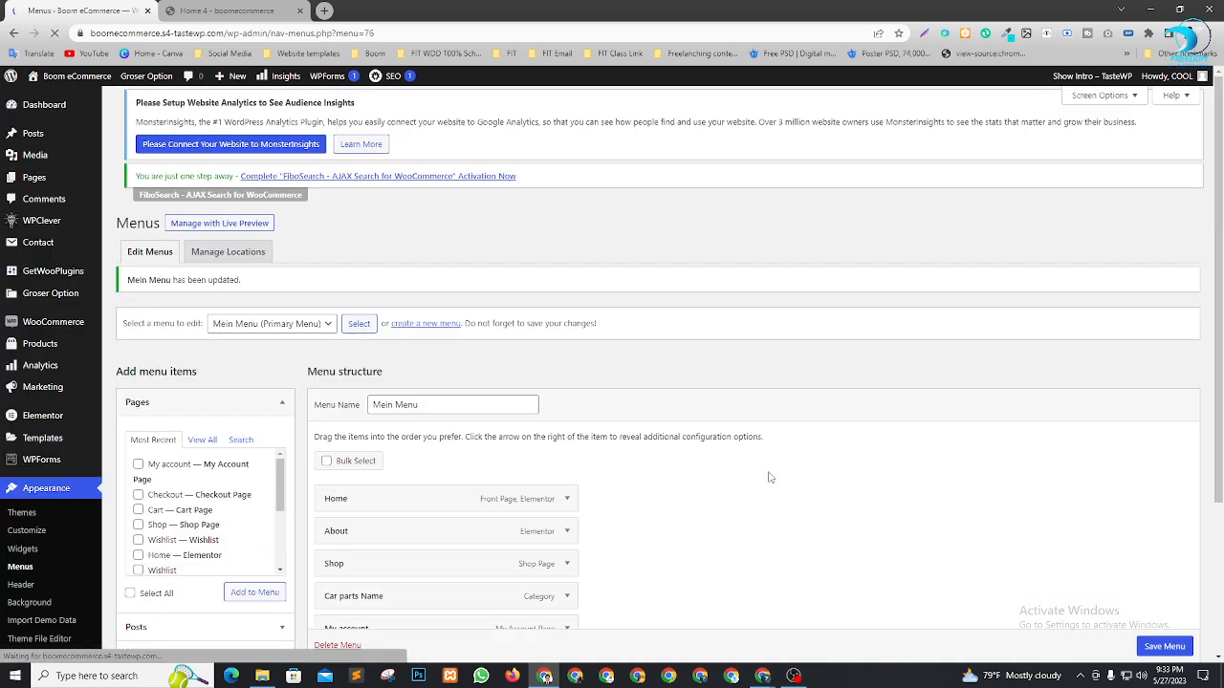
key(ctrl+Tab)
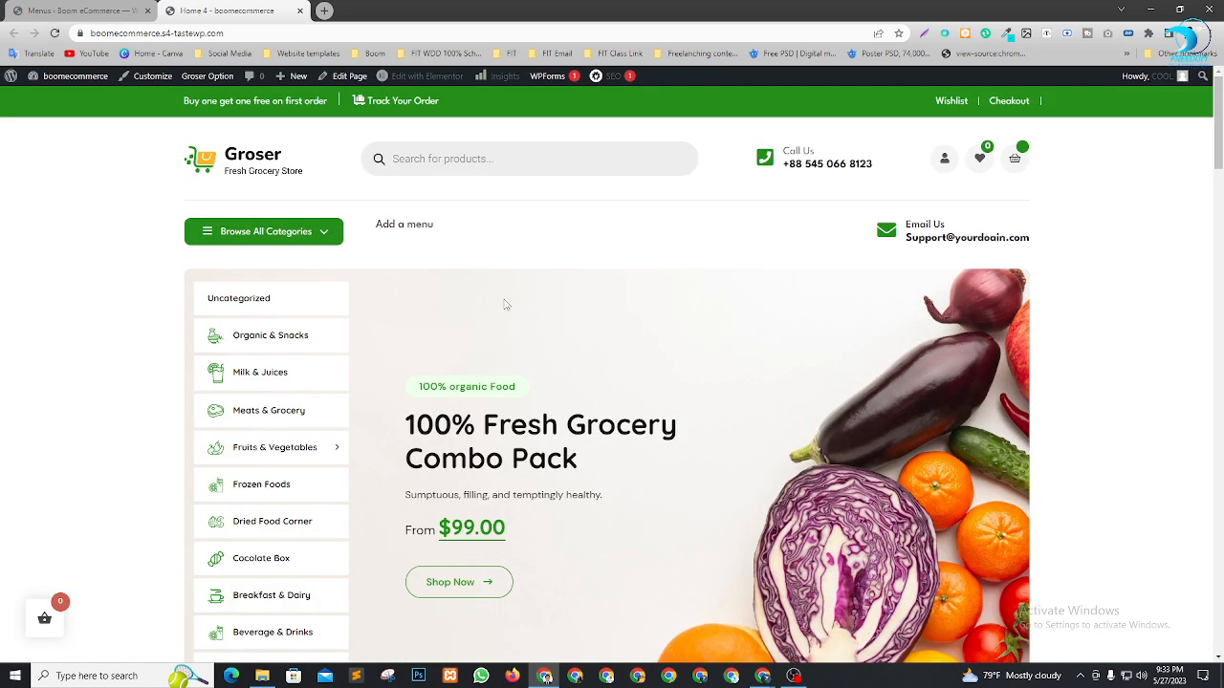
key(F5)
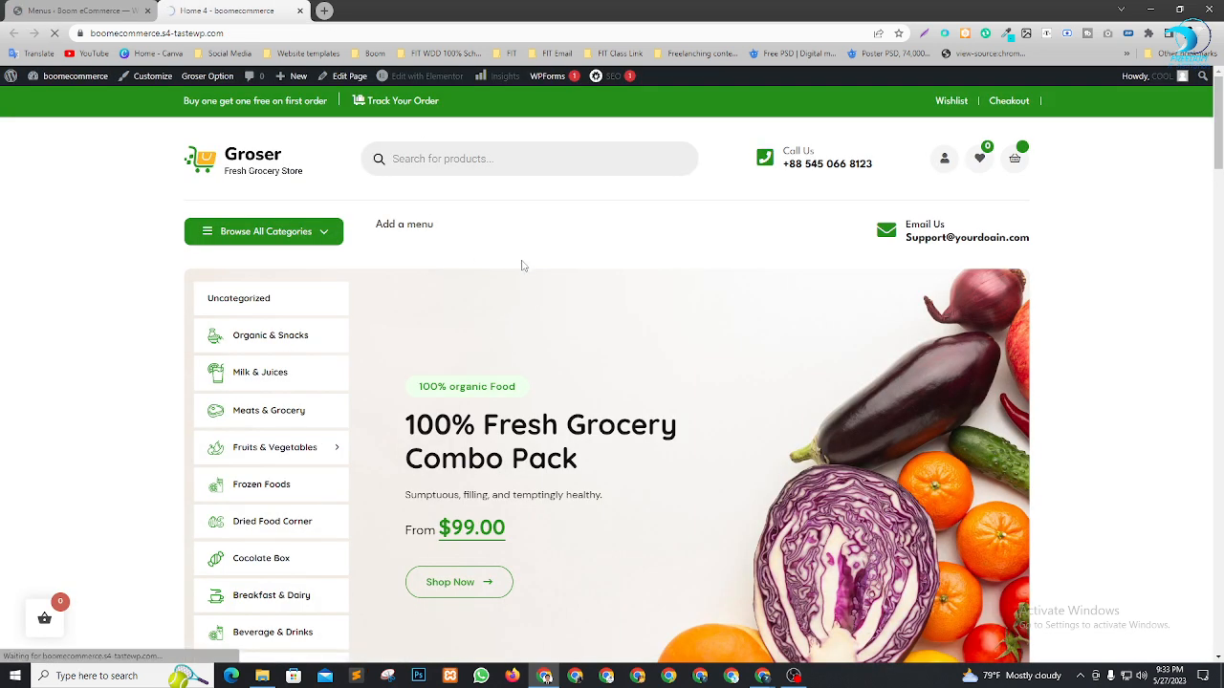
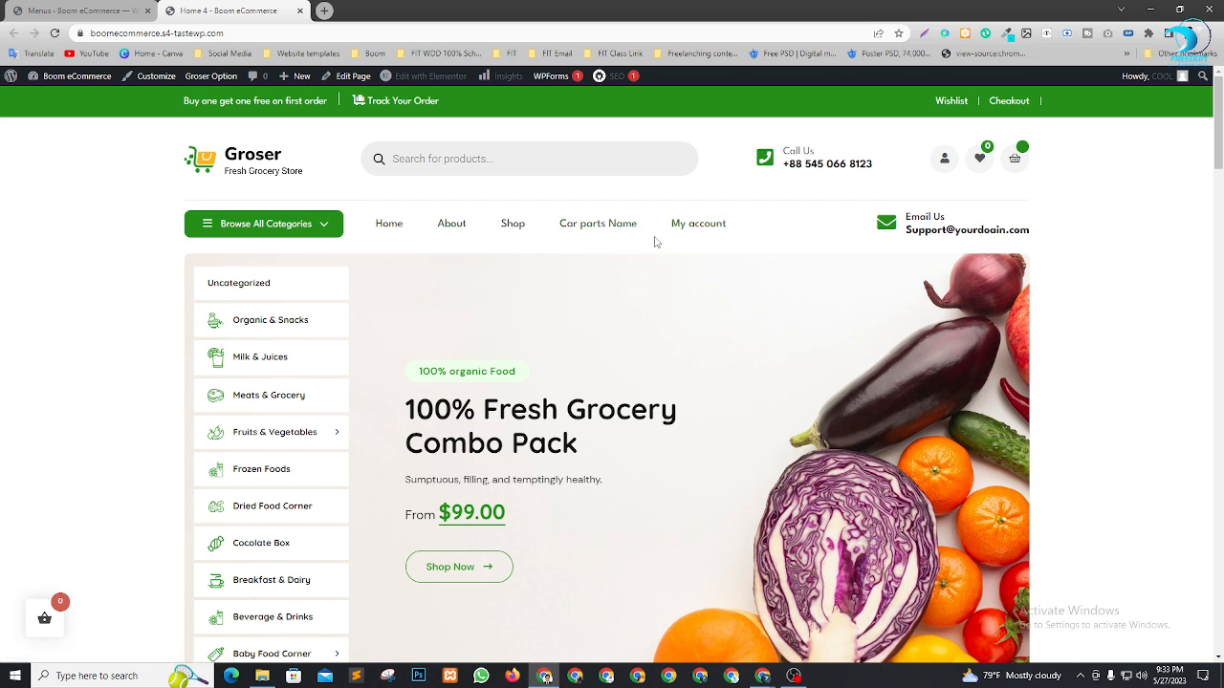
Return to the storefront home page, browse the About page, then head to Shop
click(396, 229)
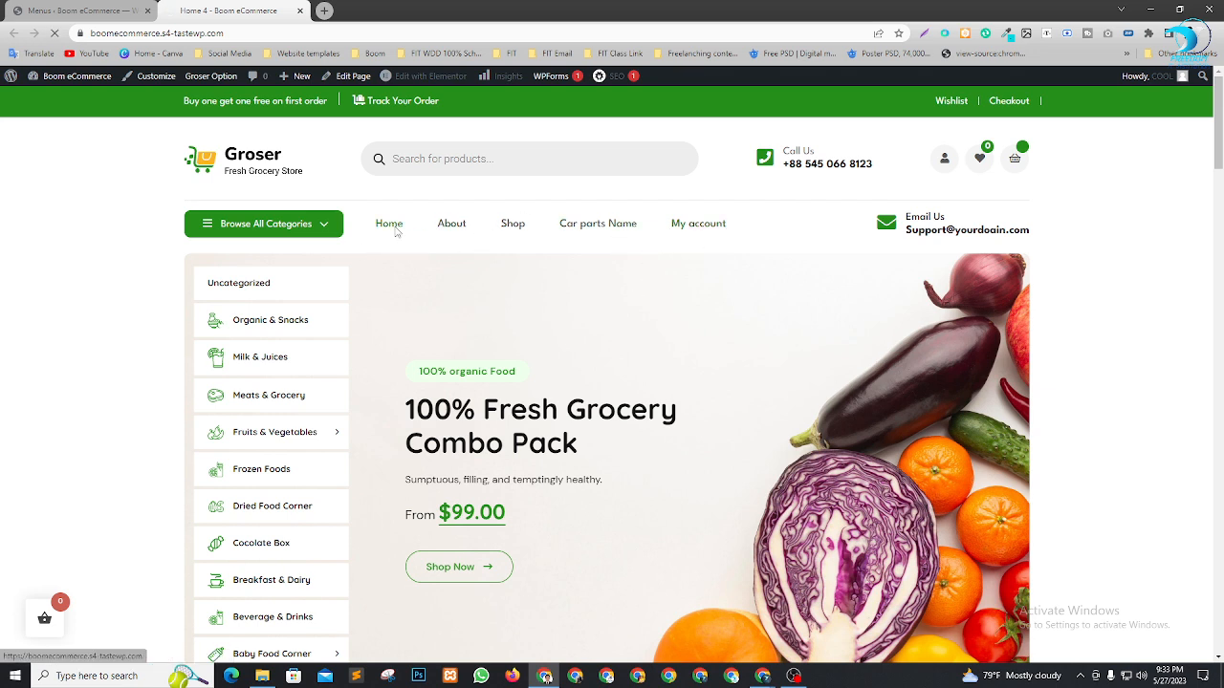
scroll(667, 492, down, 5)
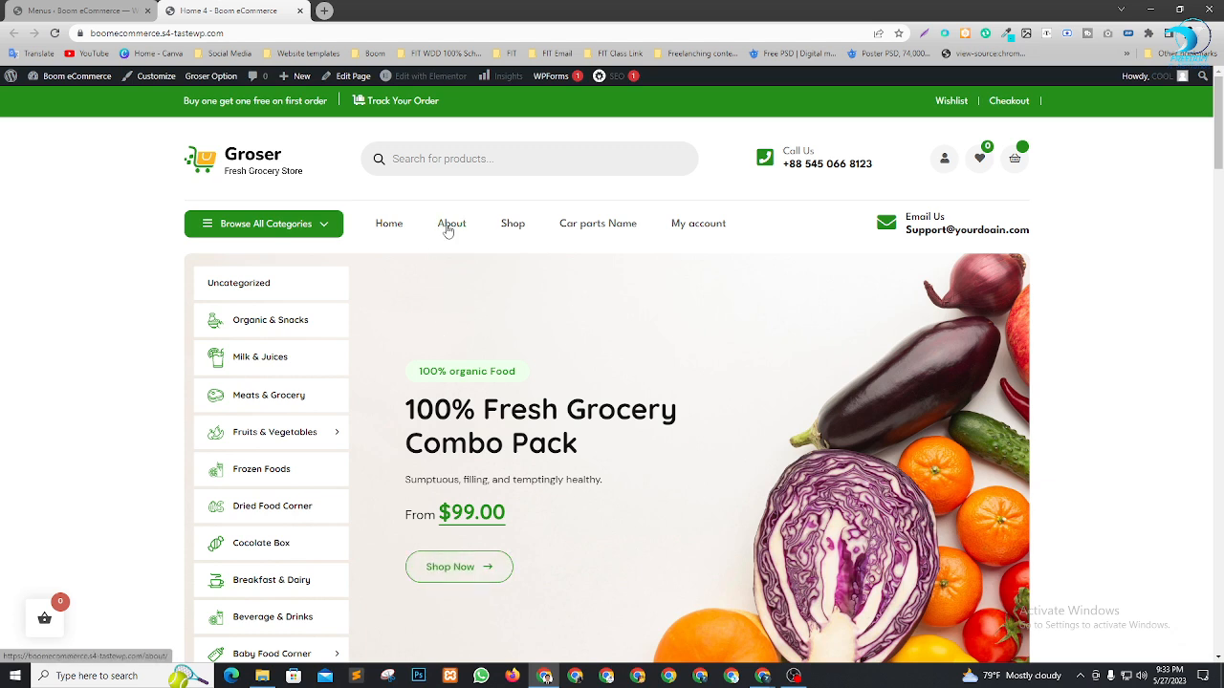
click(448, 228)
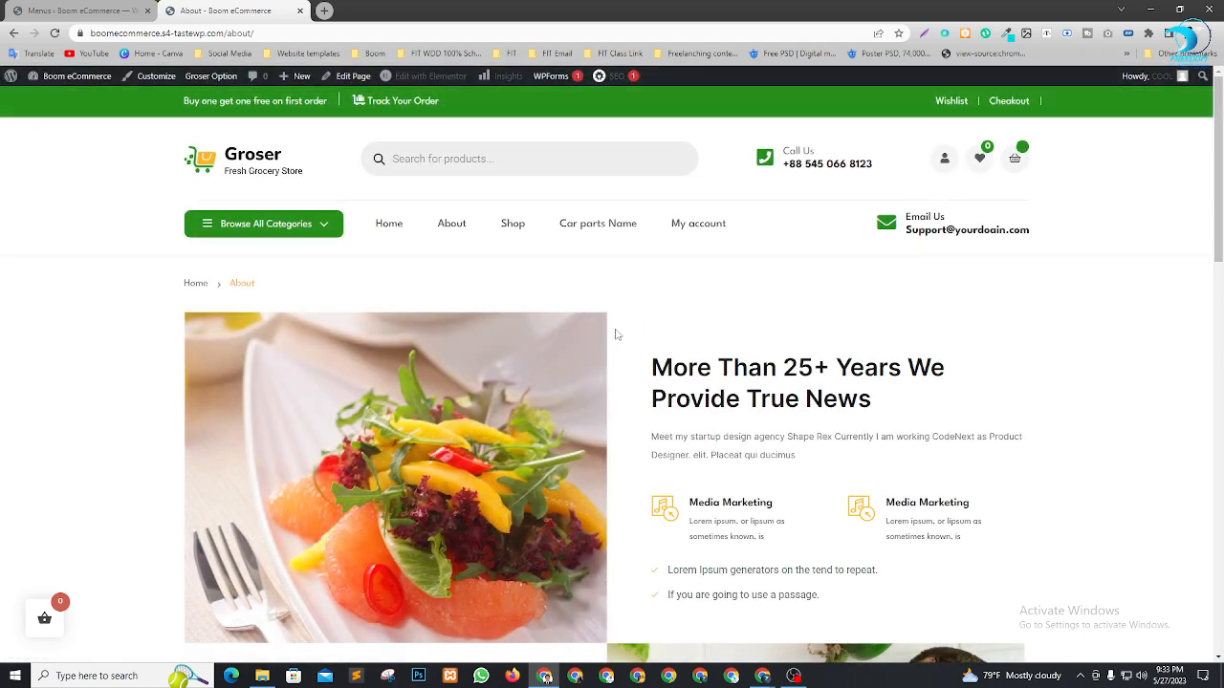
scroll(615, 333, down, 7)
scroll(411, 498, down, 5)
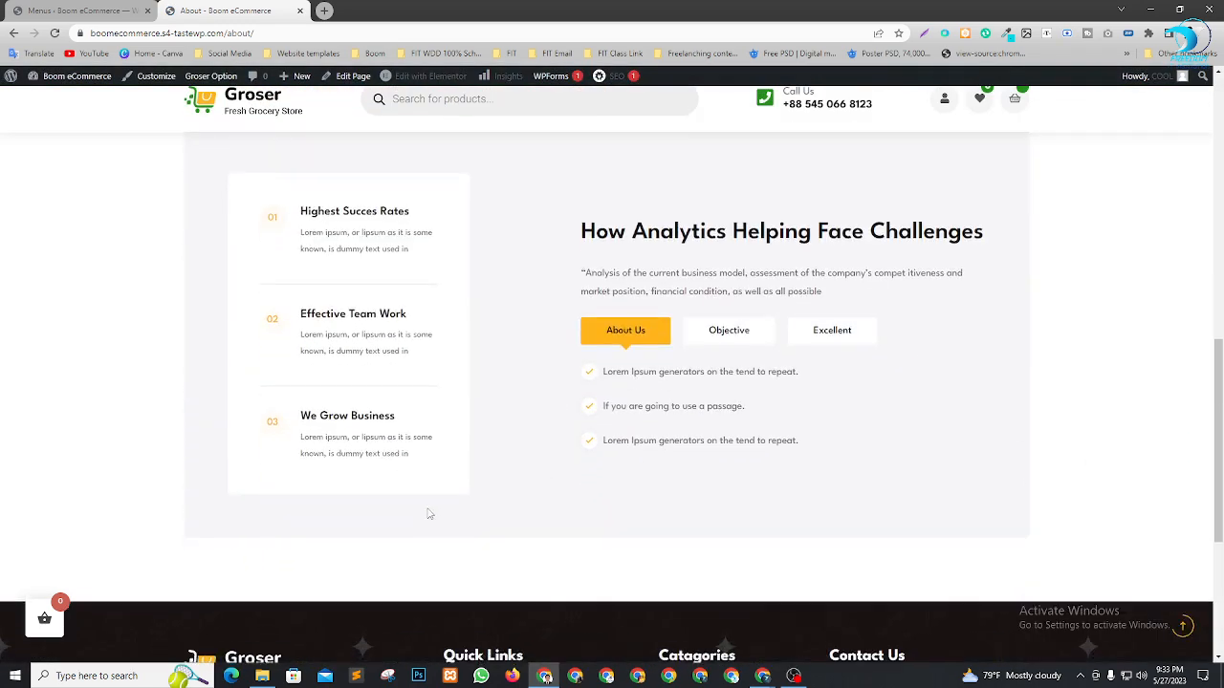
scroll(482, 396, up, 2)
scroll(482, 396, up, 10)
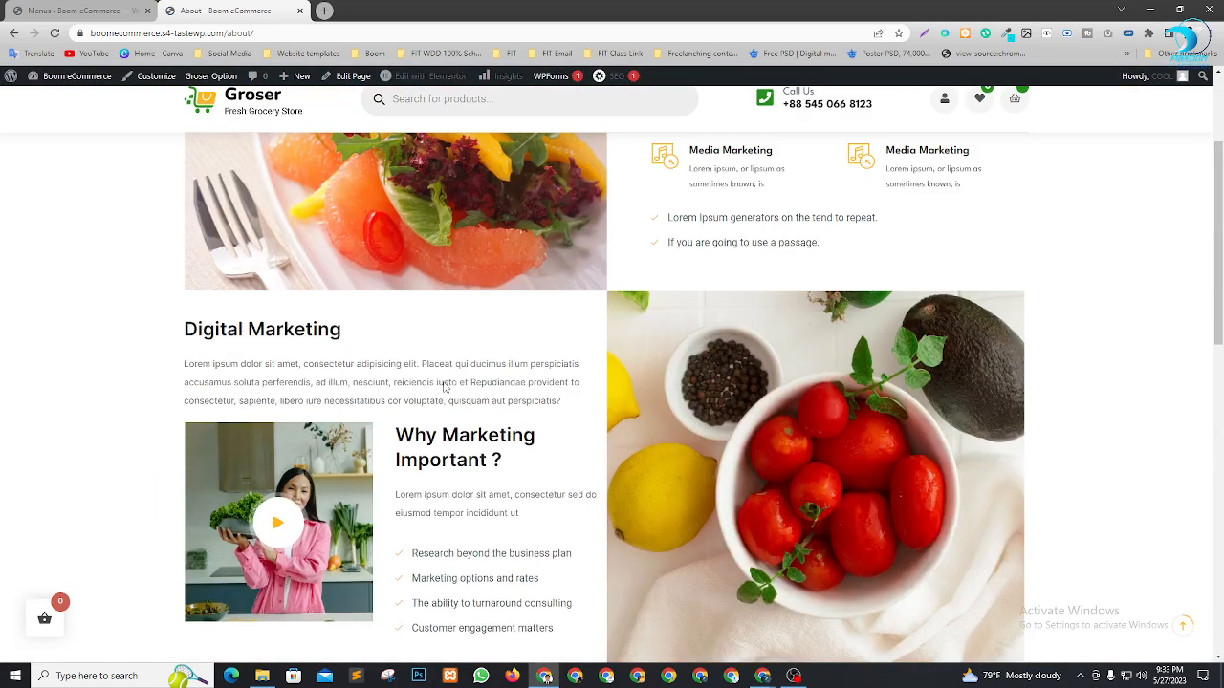
click(512, 225)
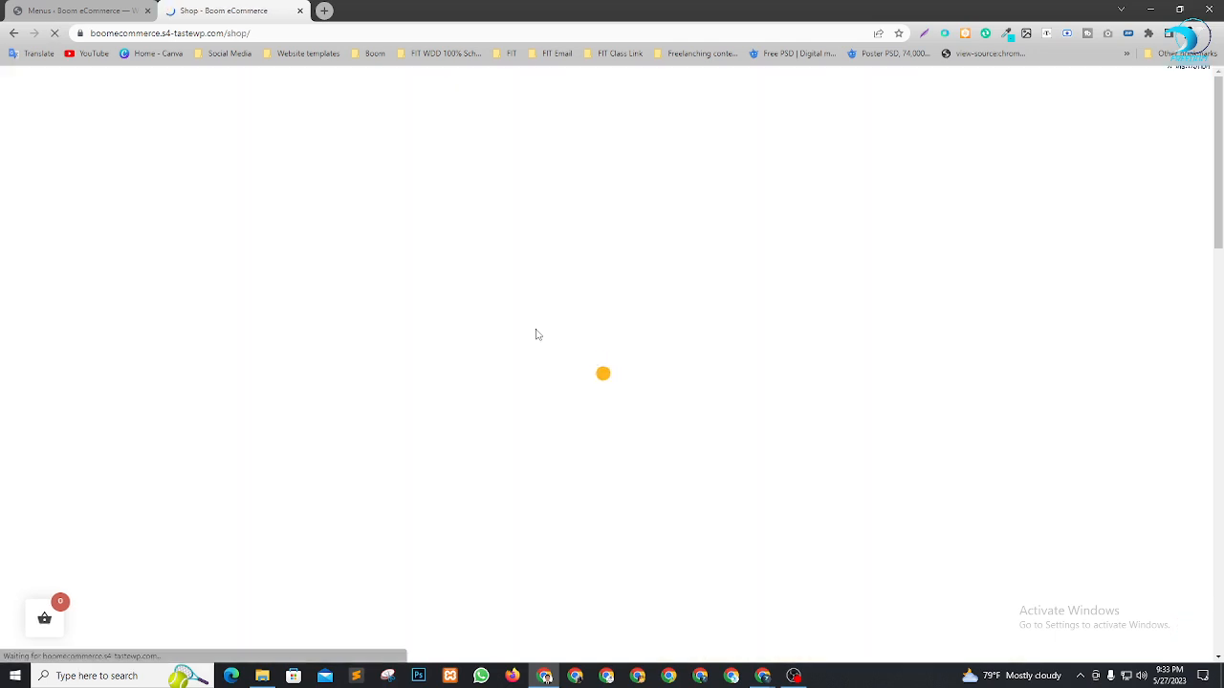
Scroll the 34-product Shop grid down to the pagination and back to the top
scroll(755, 373, down, 1)
scroll(755, 371, down, 5)
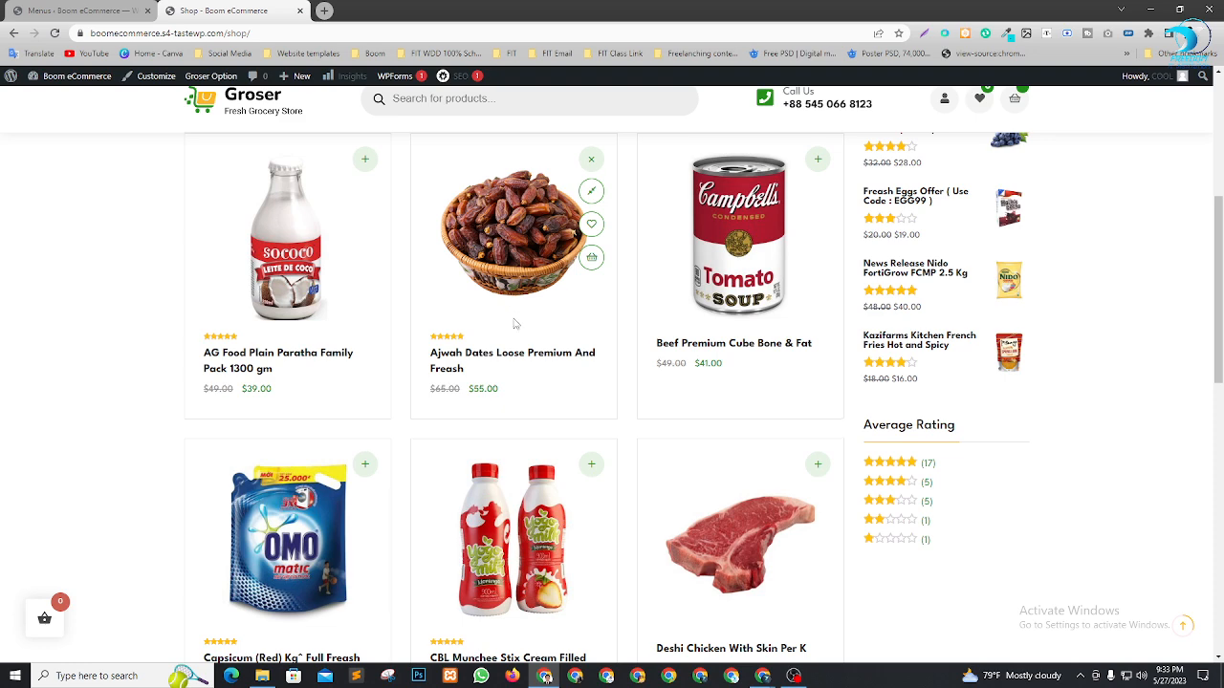
scroll(513, 323, down, 4)
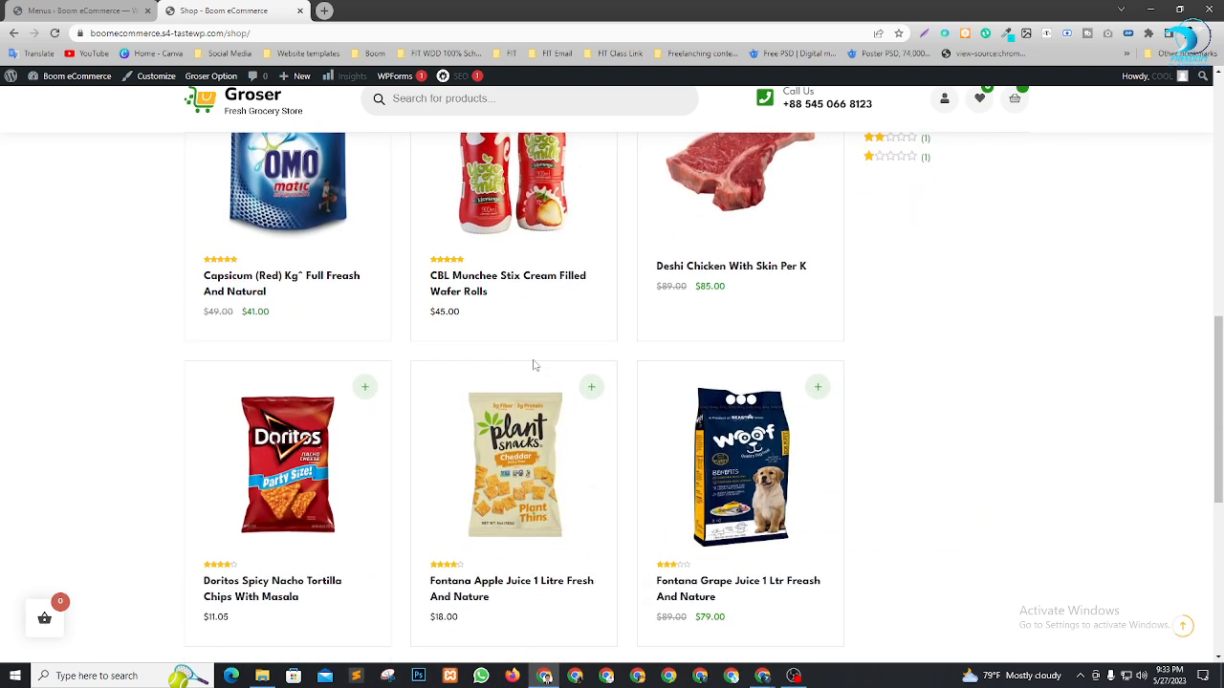
scroll(534, 365, up, 4)
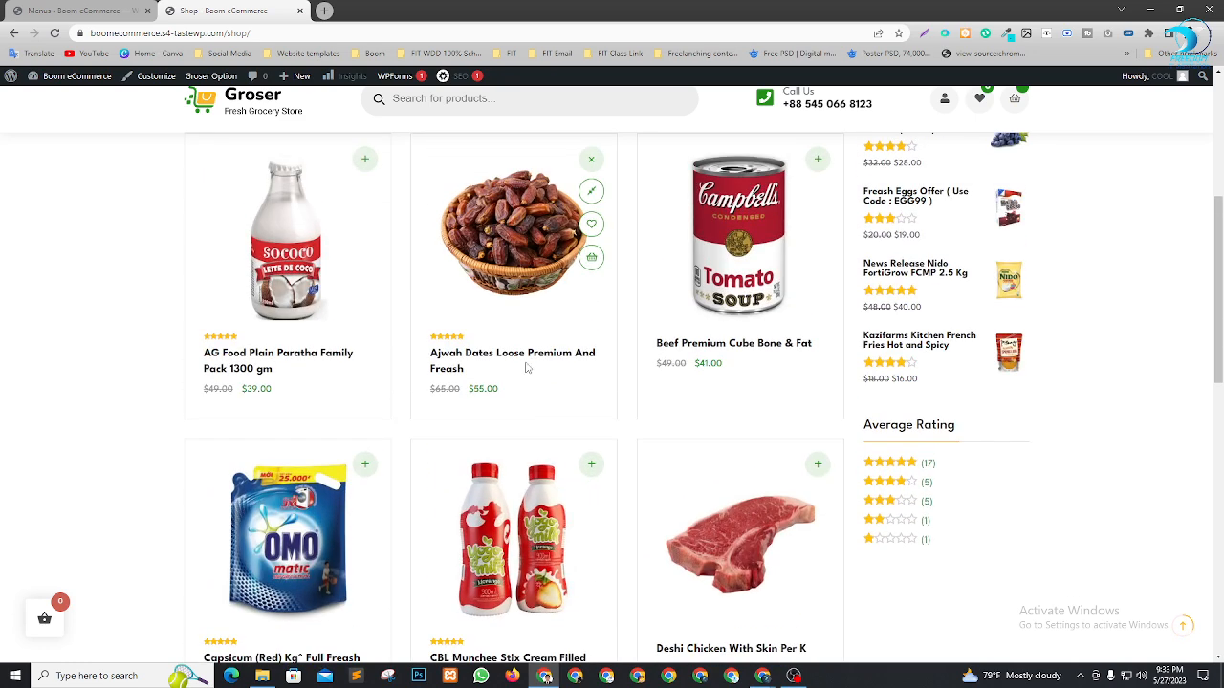
scroll(526, 368, up, 1)
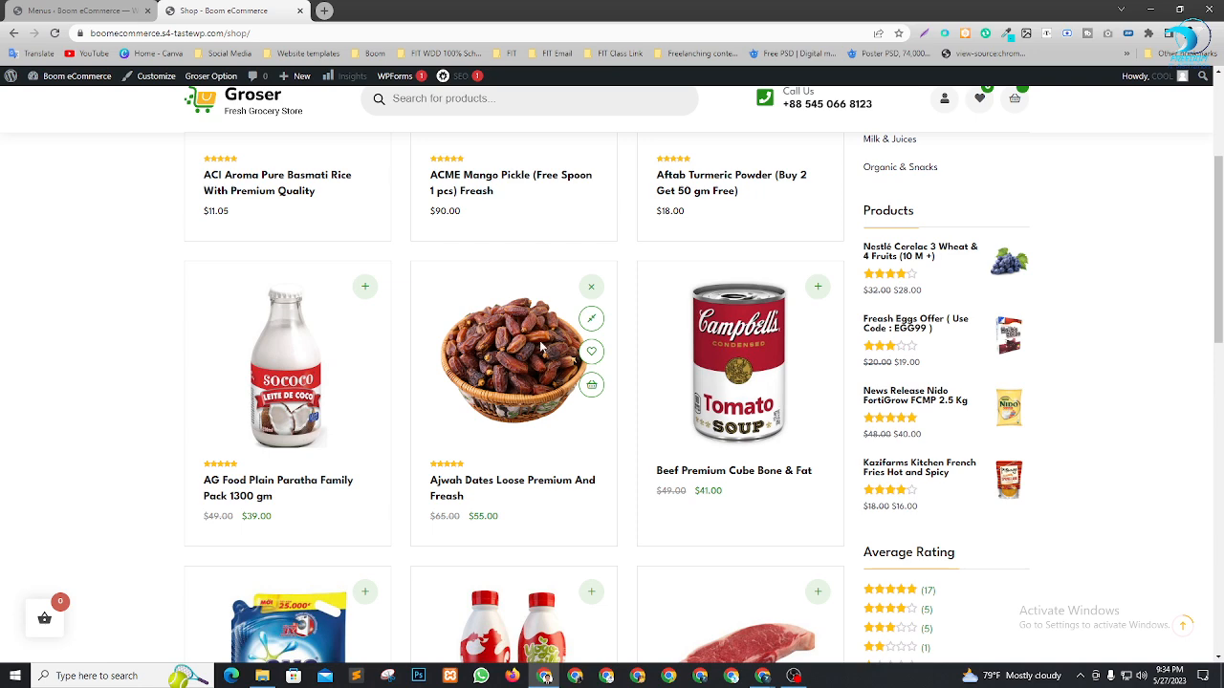
scroll(543, 353, up, 1)
scroll(551, 364, down, 2)
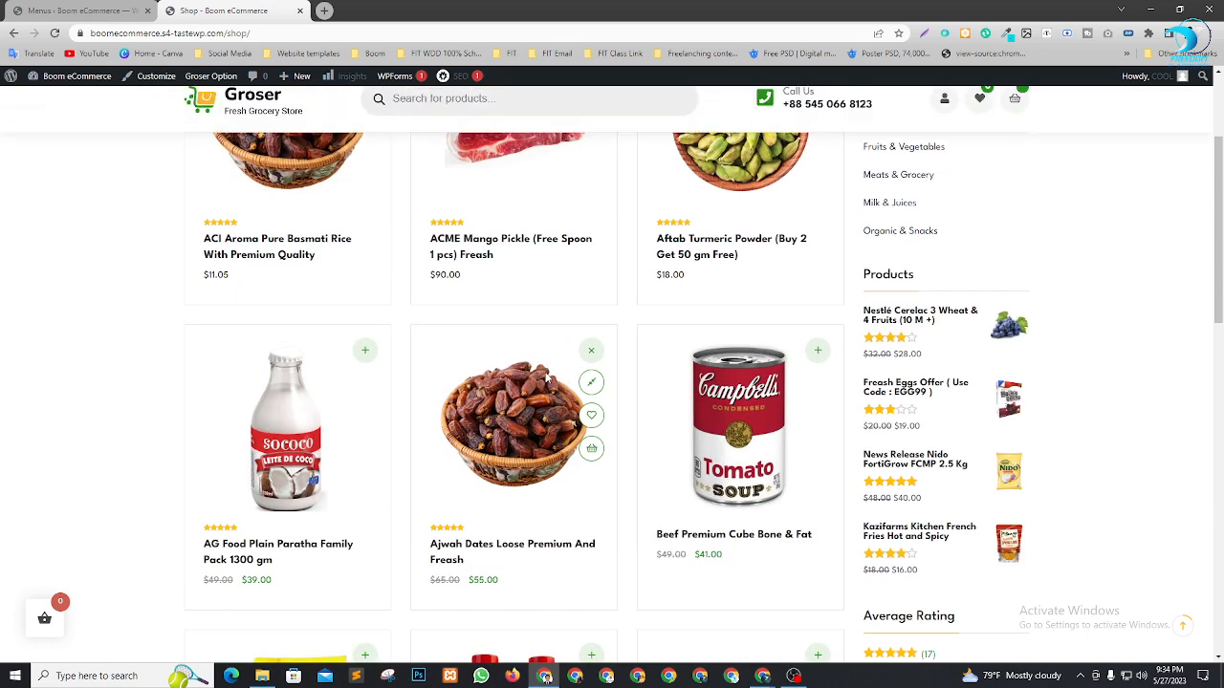
scroll(550, 374, down, 4)
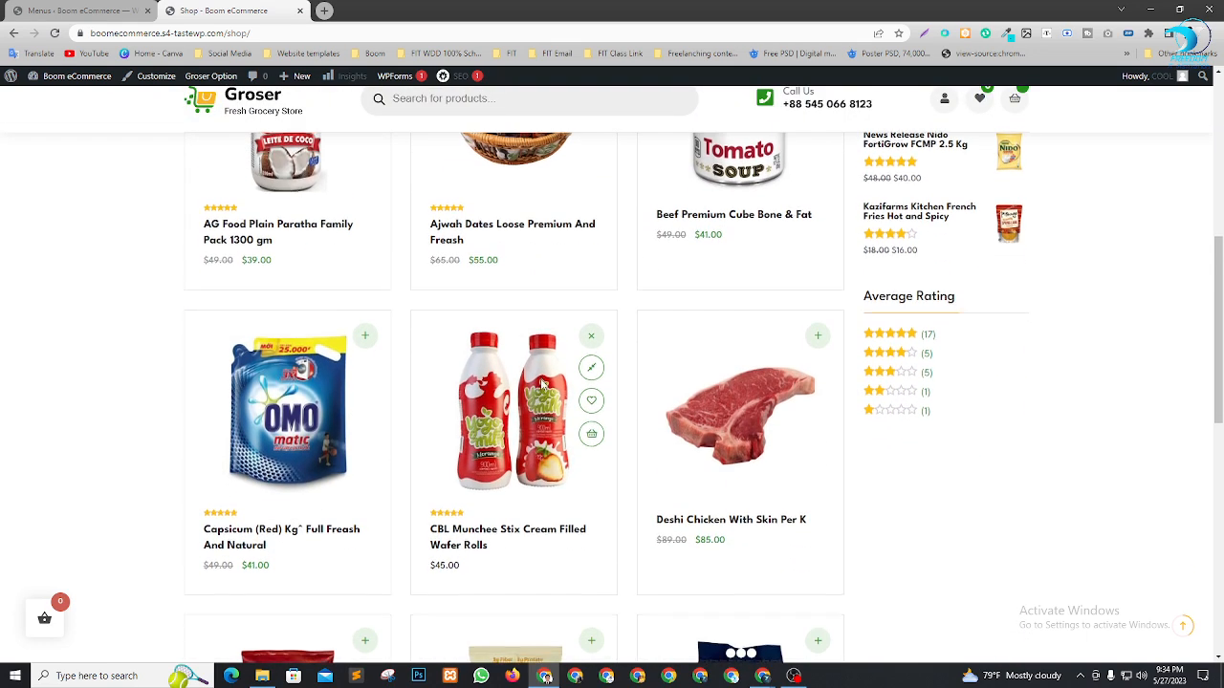
scroll(548, 386, down, 4)
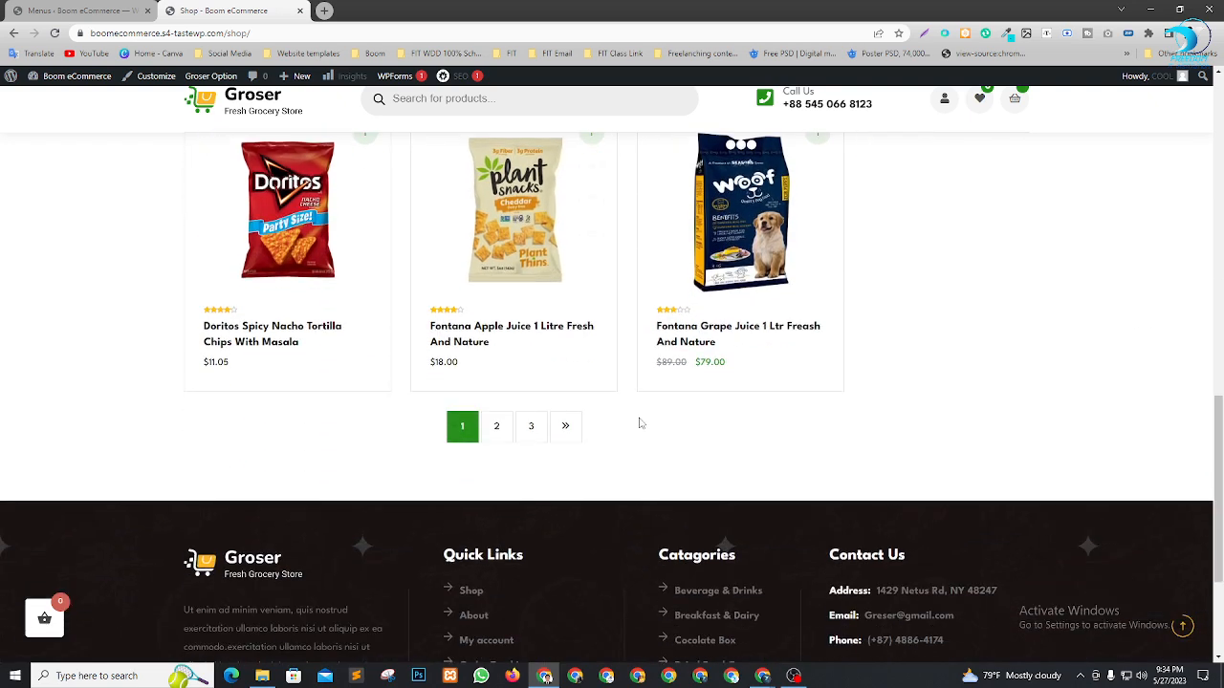
scroll(639, 423, up, 2)
scroll(601, 431, up, 8)
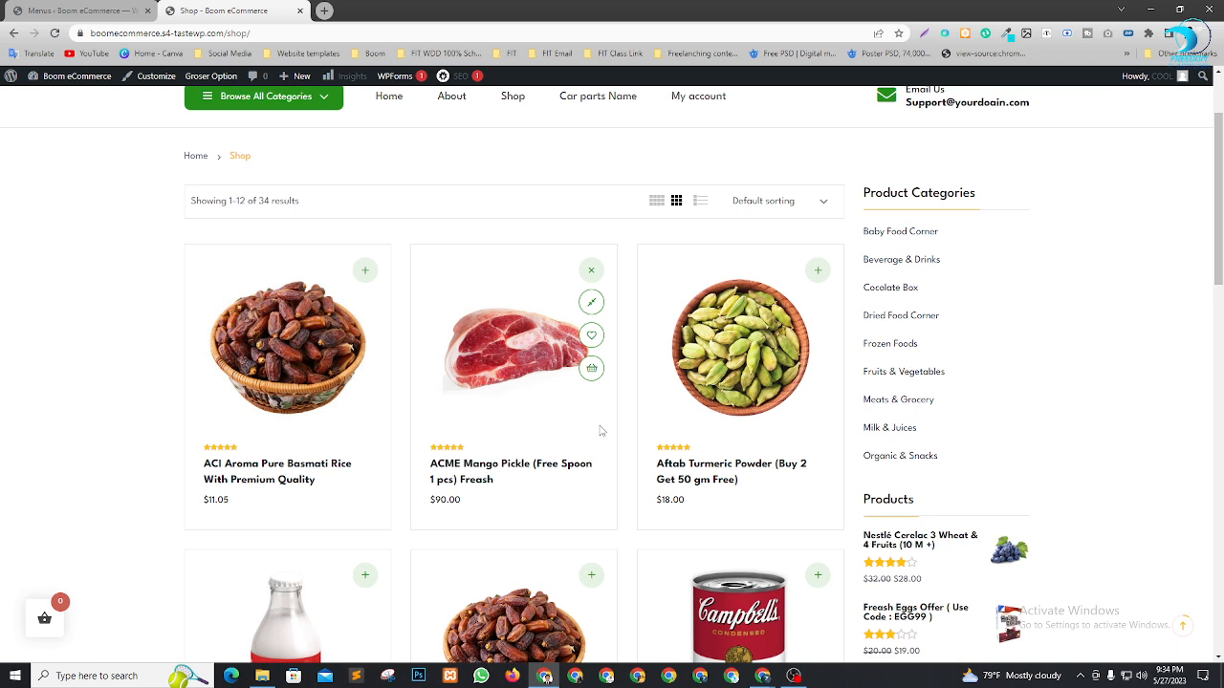
scroll(600, 431, down, 8)
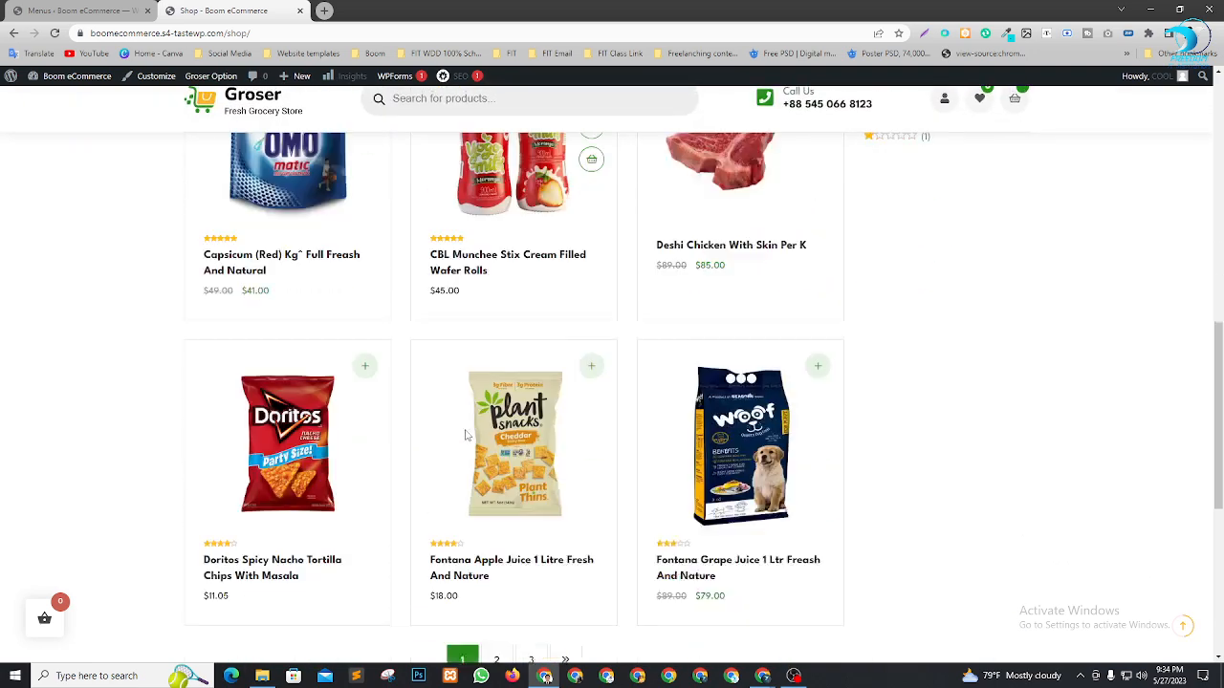
scroll(514, 434, up, 10)
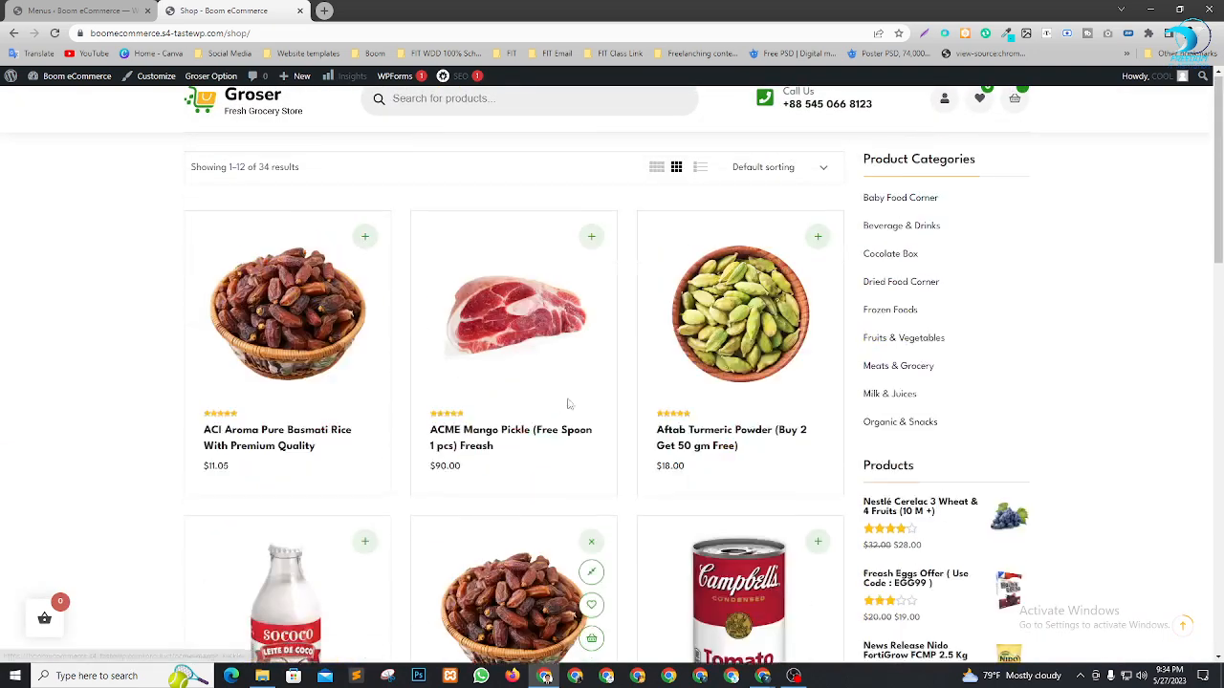
scroll(548, 389, down, 4)
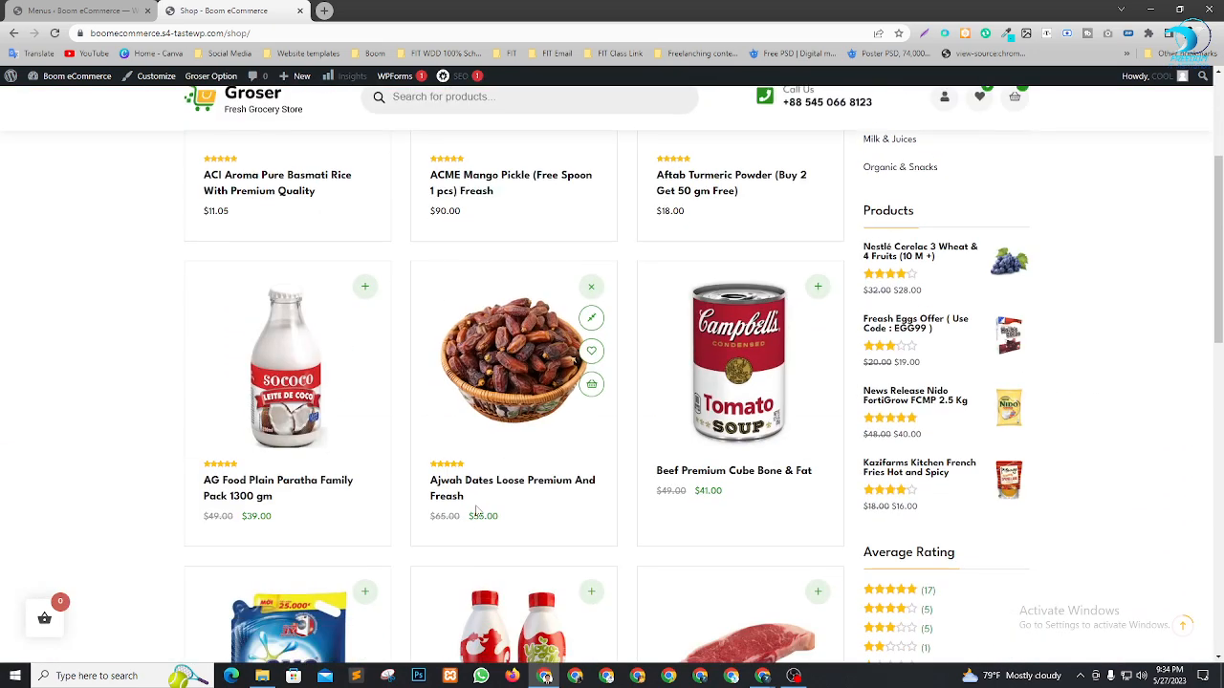
scroll(524, 498, up, 5)
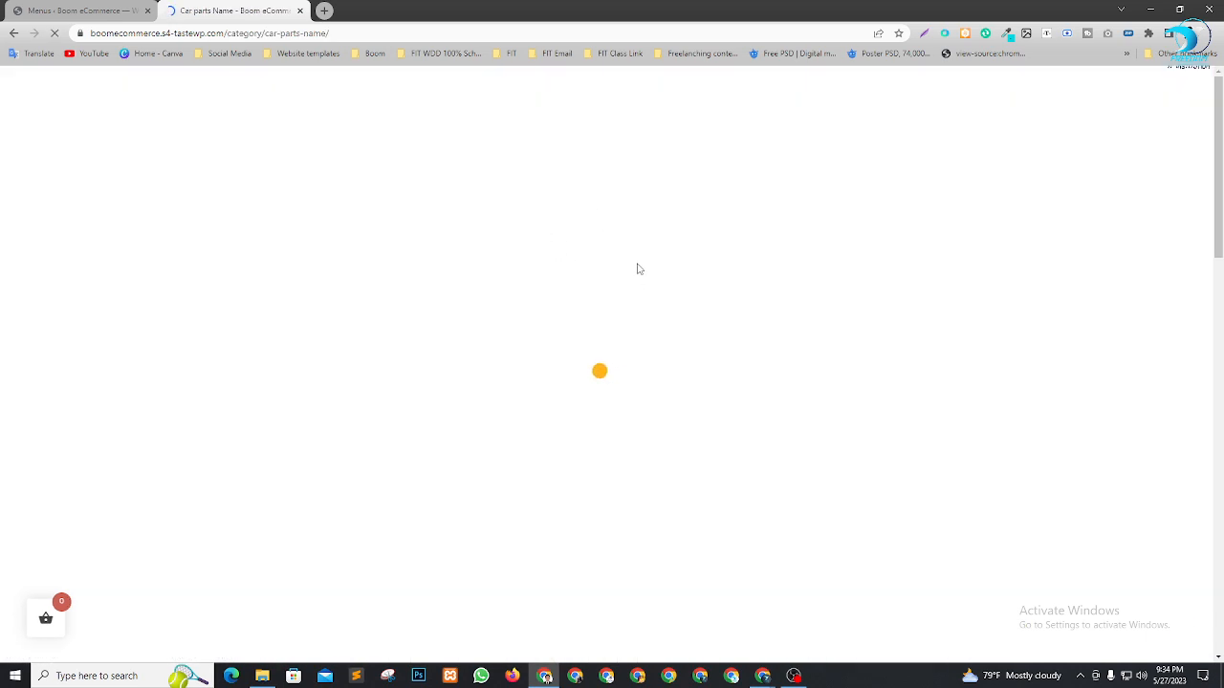
Scroll through the Car parts Name category archive with its Hoya Vision USA post
scroll(587, 269, down, 5)
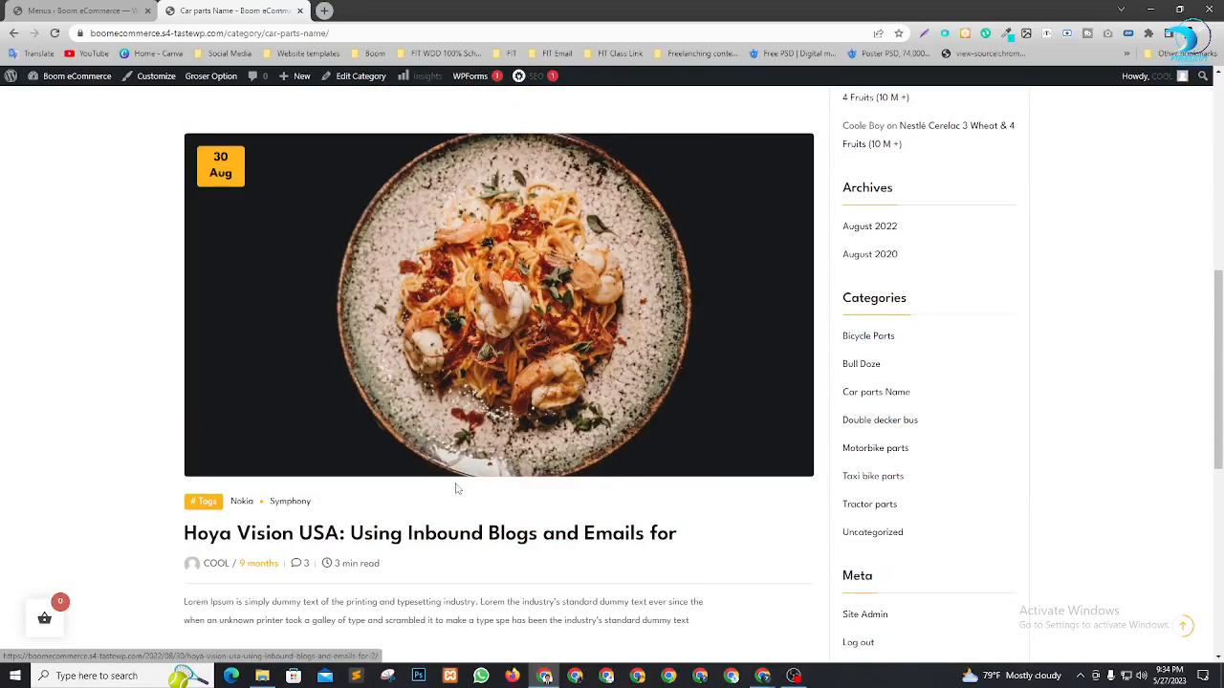
scroll(354, 499, down, 3)
scroll(379, 490, up, 5)
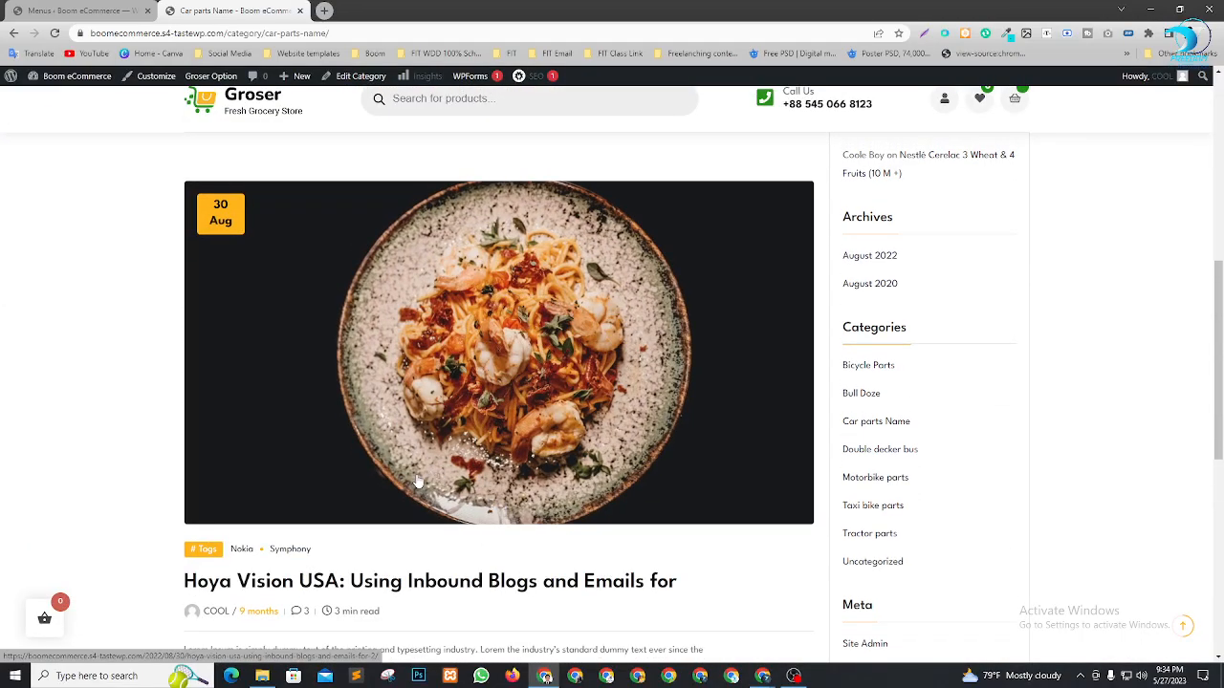
scroll(267, 502, up, 2)
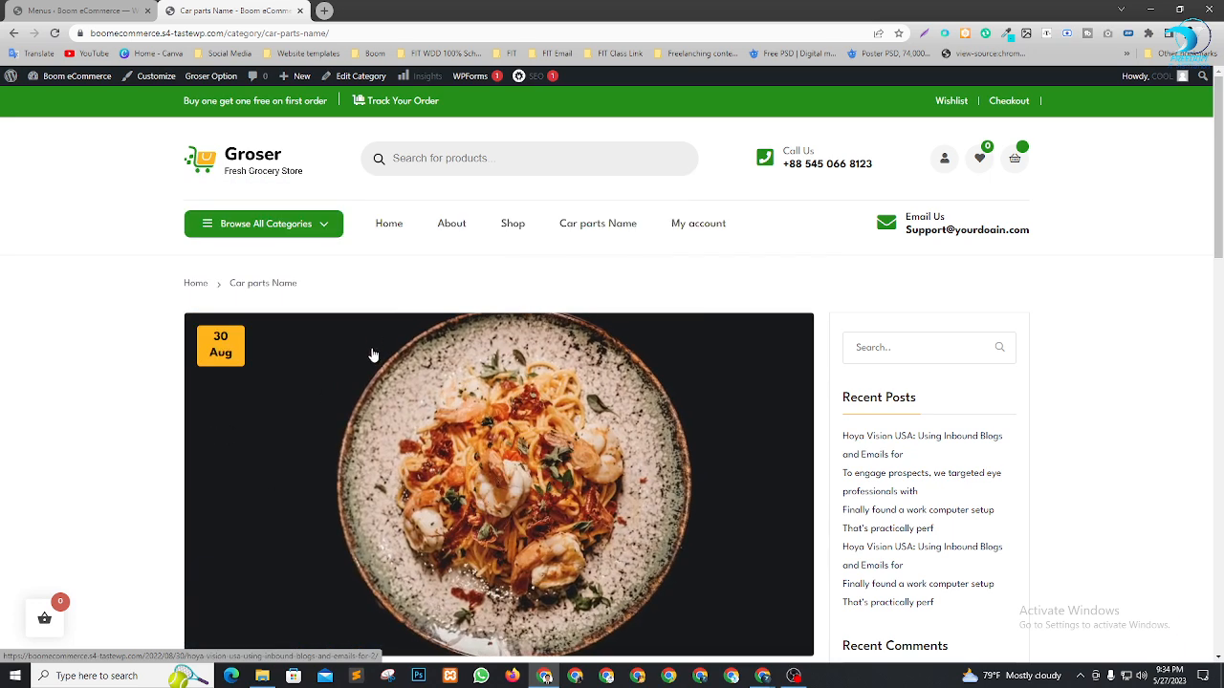
scroll(573, 286, down, 1)
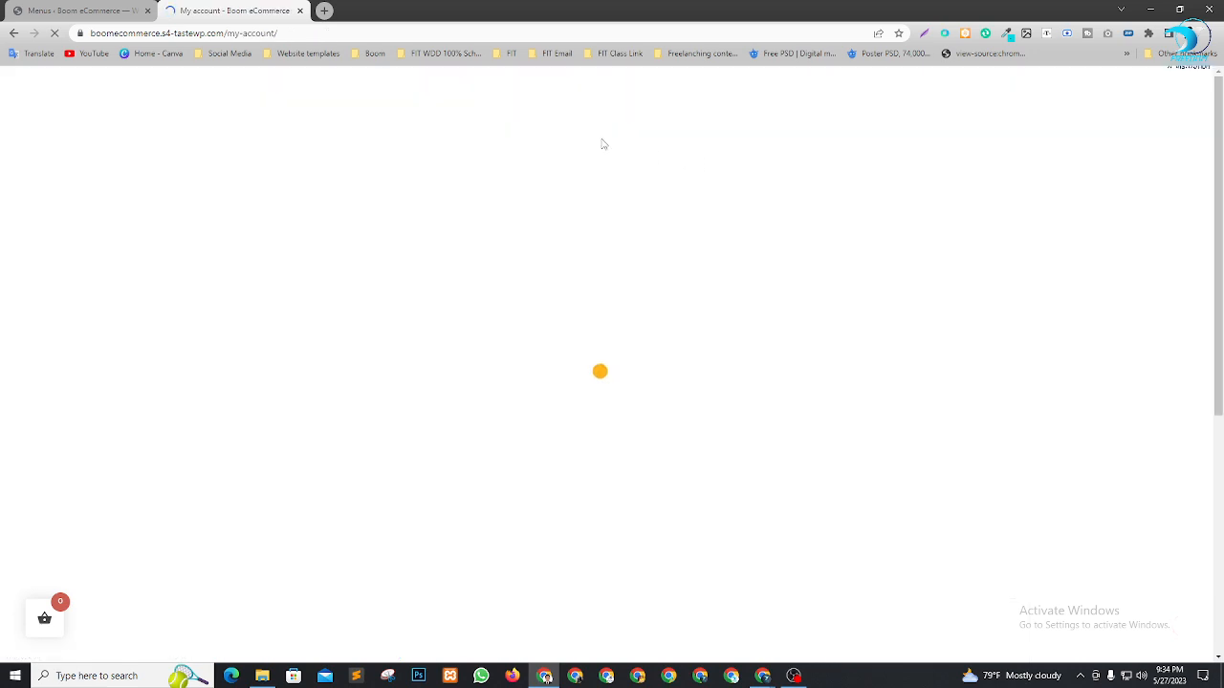
Scroll the My account dashboard and select the site's URL in the address bar
scroll(246, 391, down, 4)
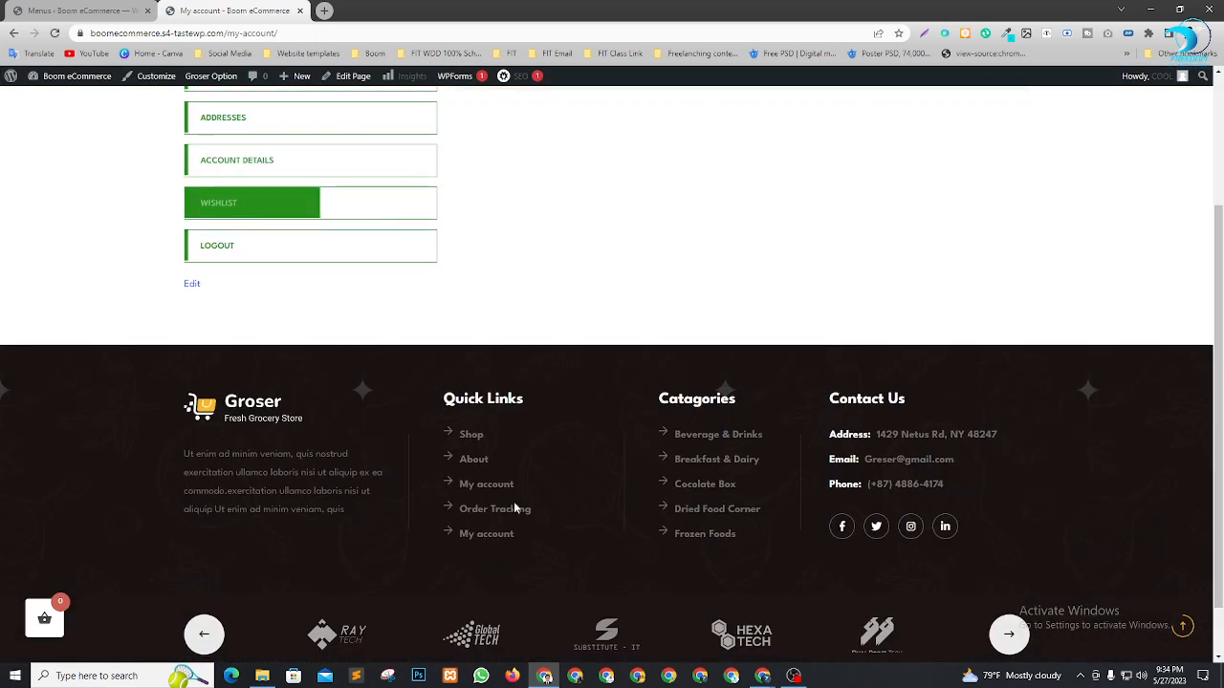
scroll(514, 501, up, 4)
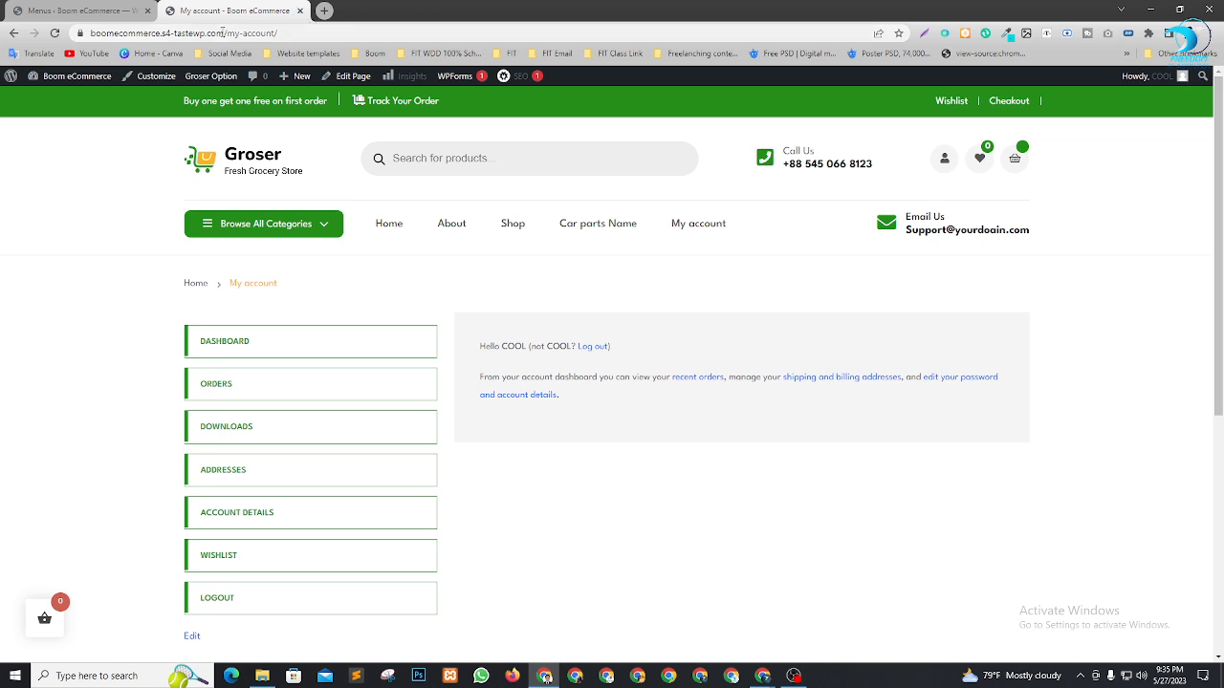
drag(225, 33, 53, 32)
key(ctrl+c)
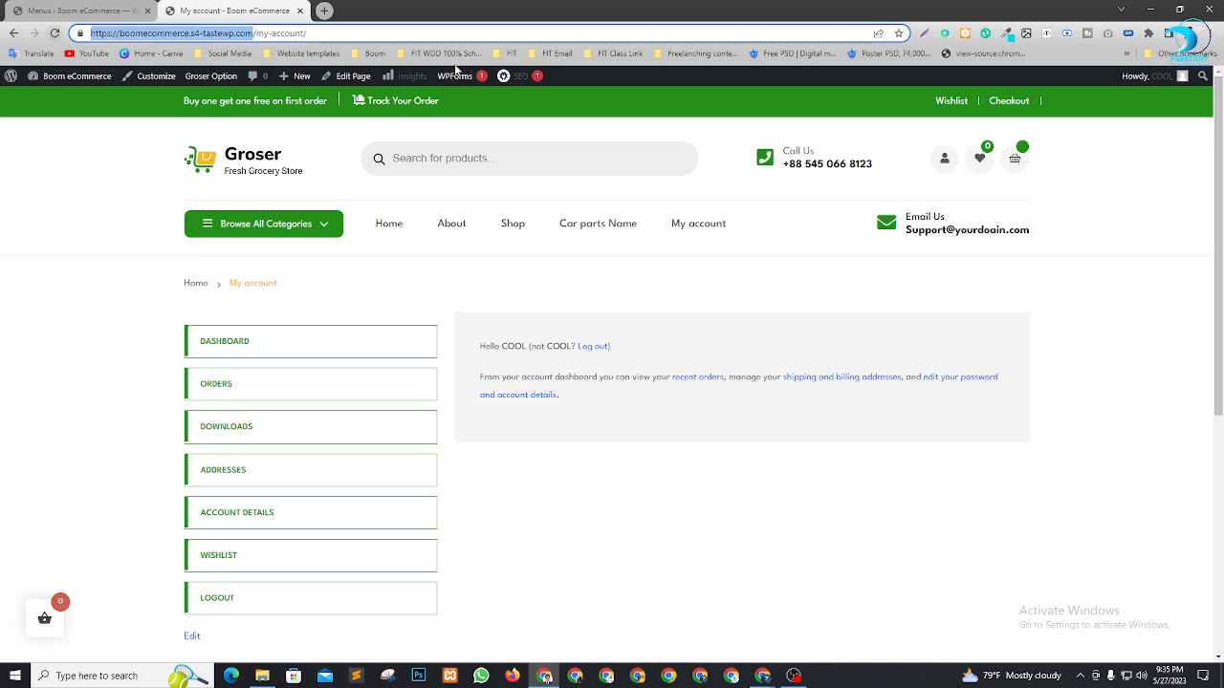
Load the copied store URL in a new Chrome incognito window and scroll its home page
click(1216, 35)
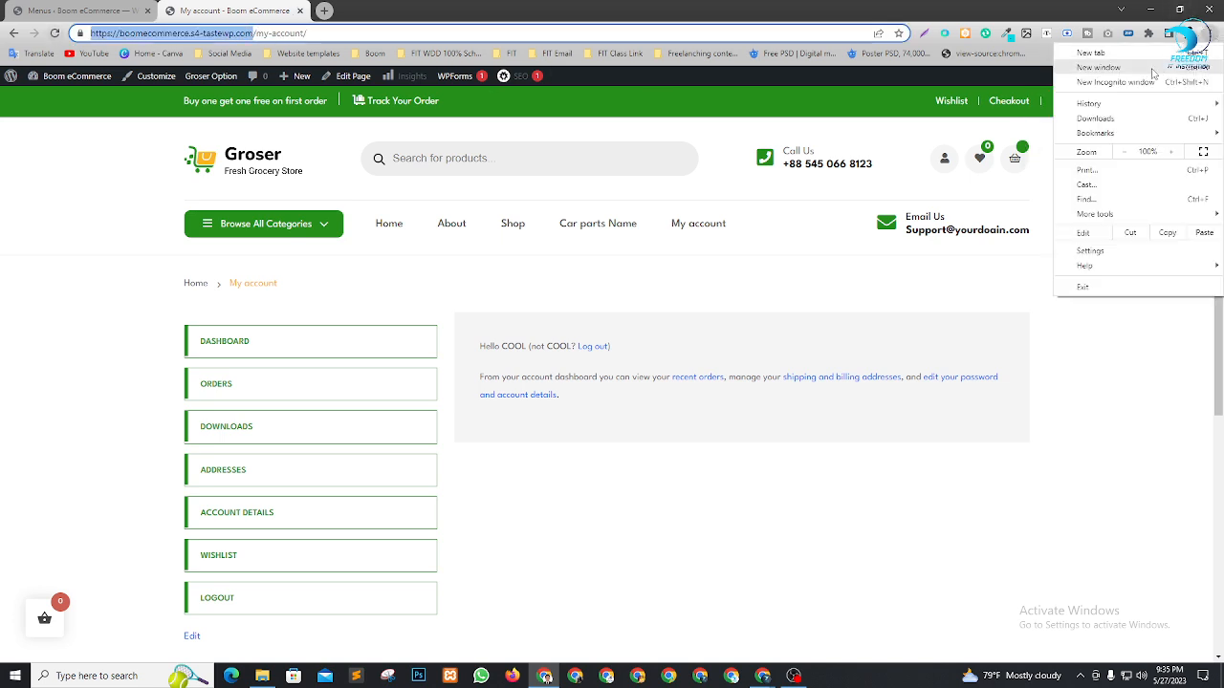
click(1135, 85)
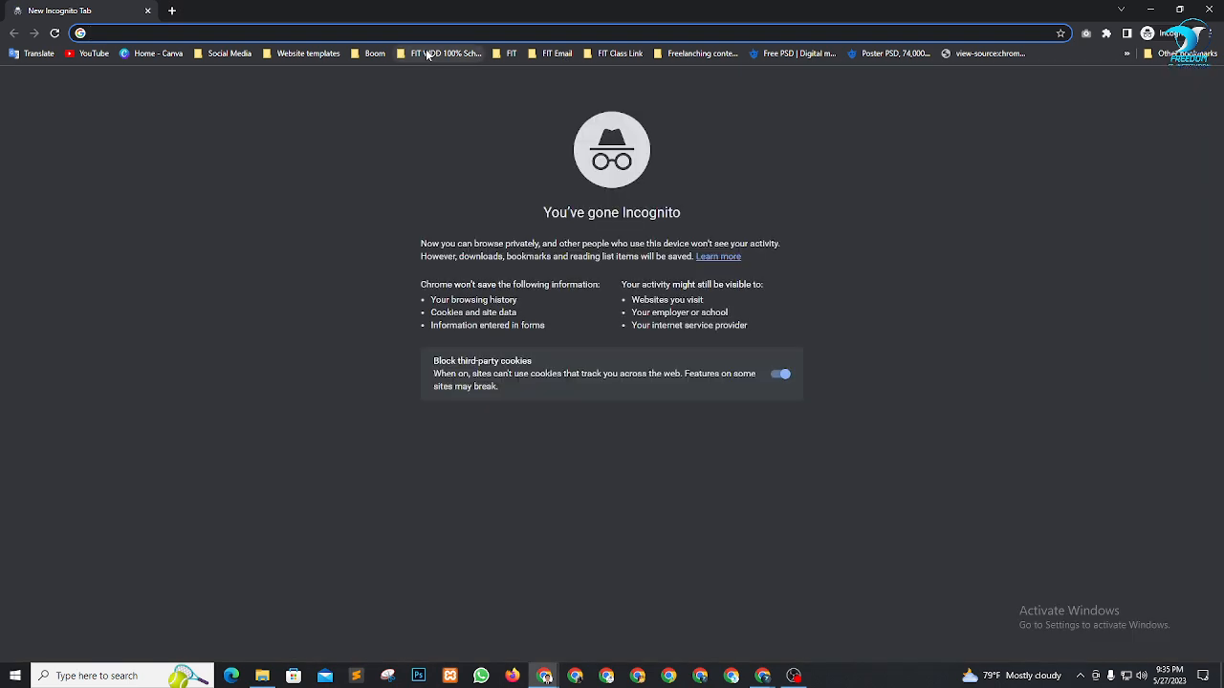
key(ctrl+v)
key(Return)
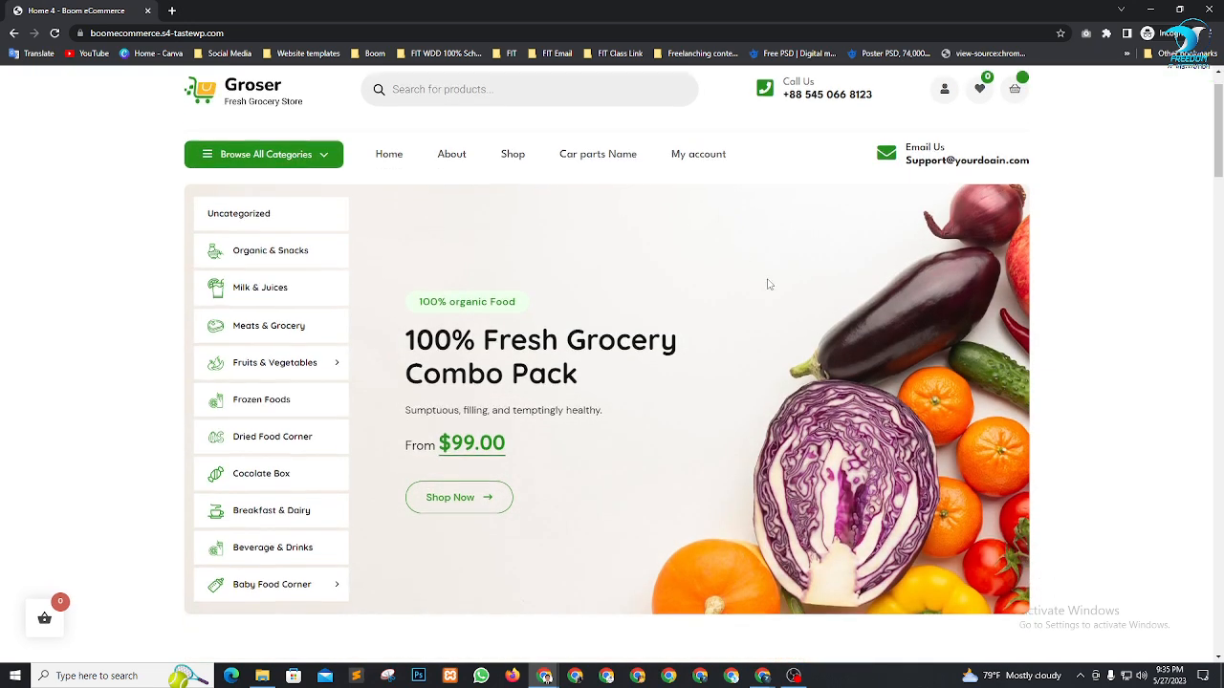
scroll(768, 284, down, 2)
scroll(859, 289, up, 3)
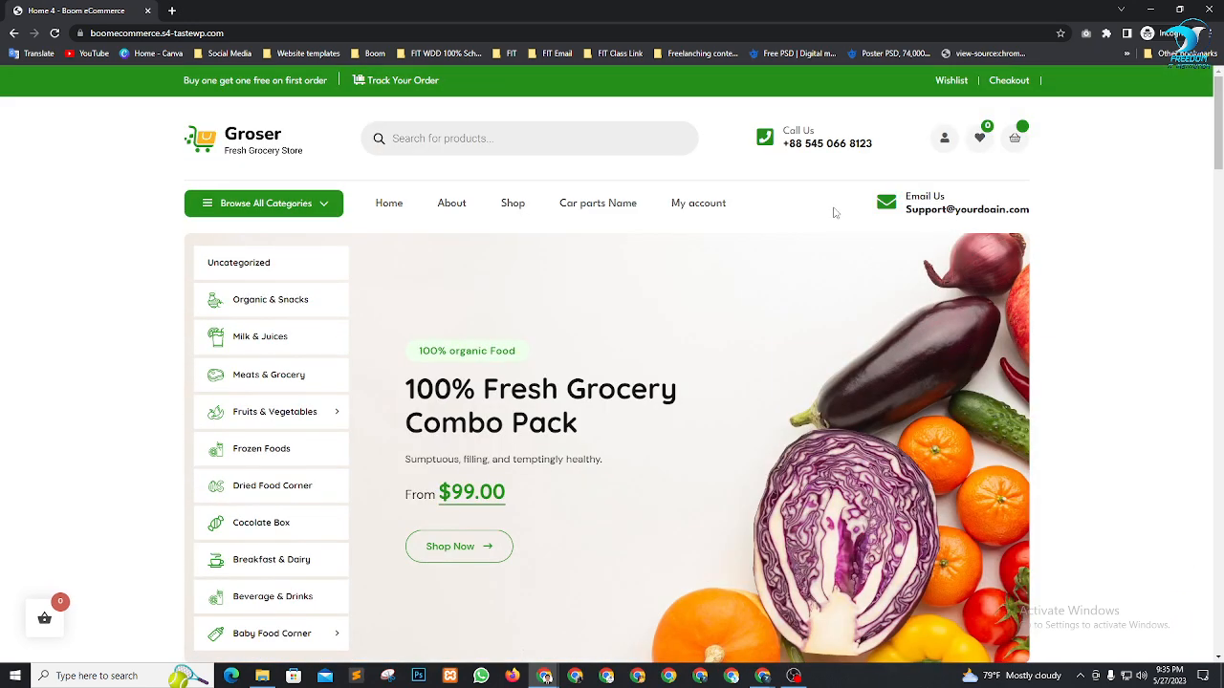
Open the storefront's My account page and scroll over its Login form
click(695, 201)
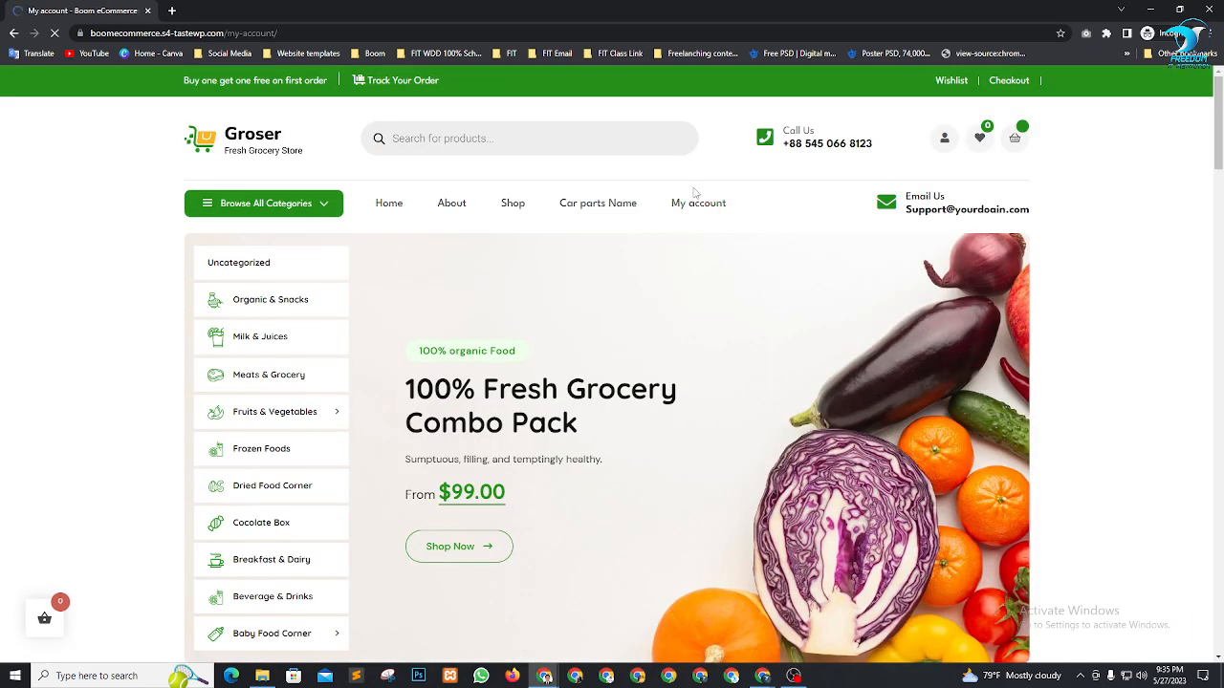
scroll(428, 251, down, 1)
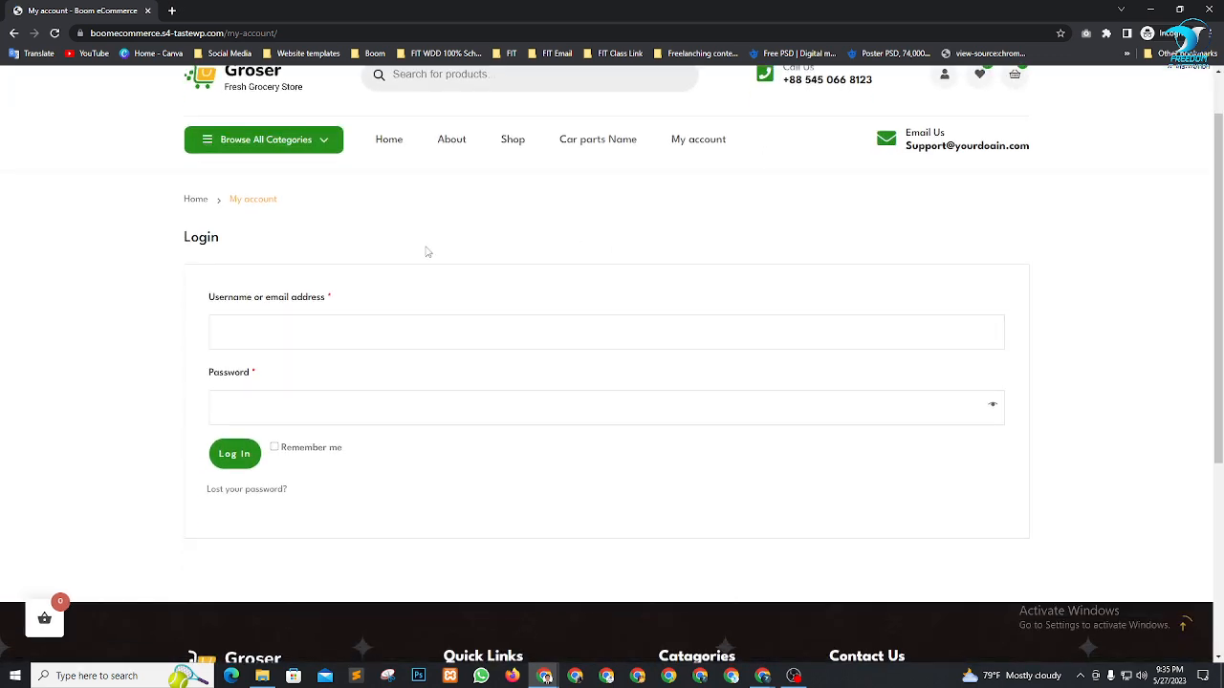
scroll(729, 254, down, 3)
scroll(491, 281, up, 4)
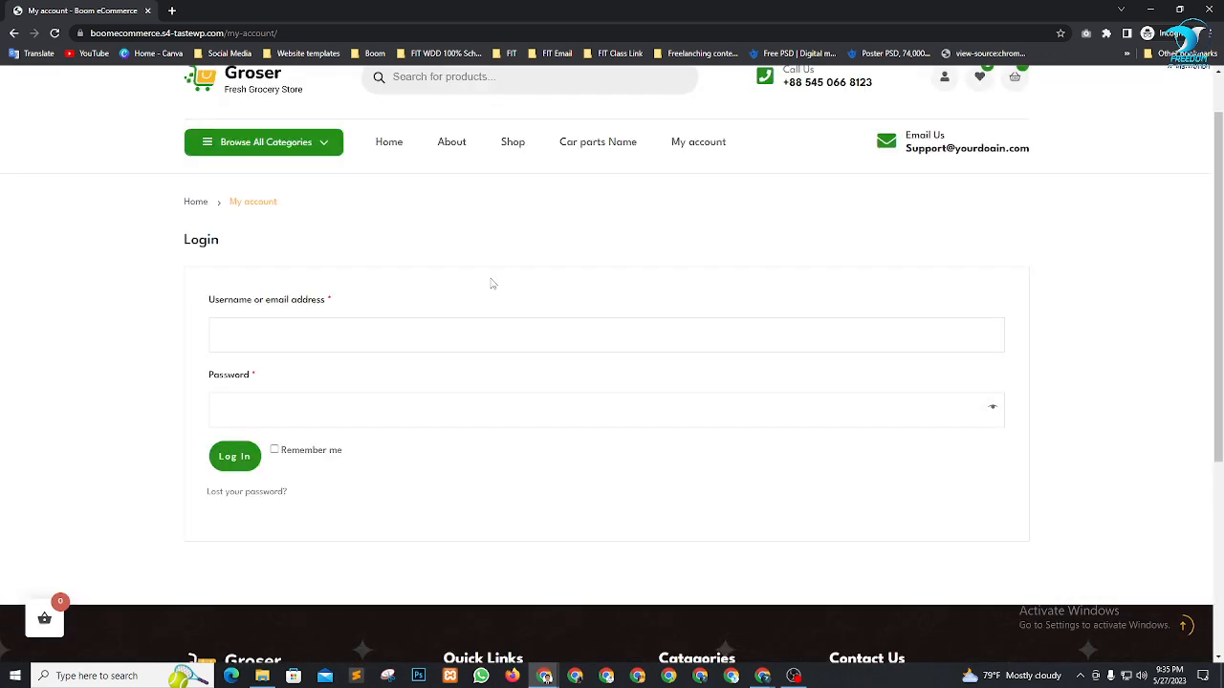
scroll(459, 306, down, 1)
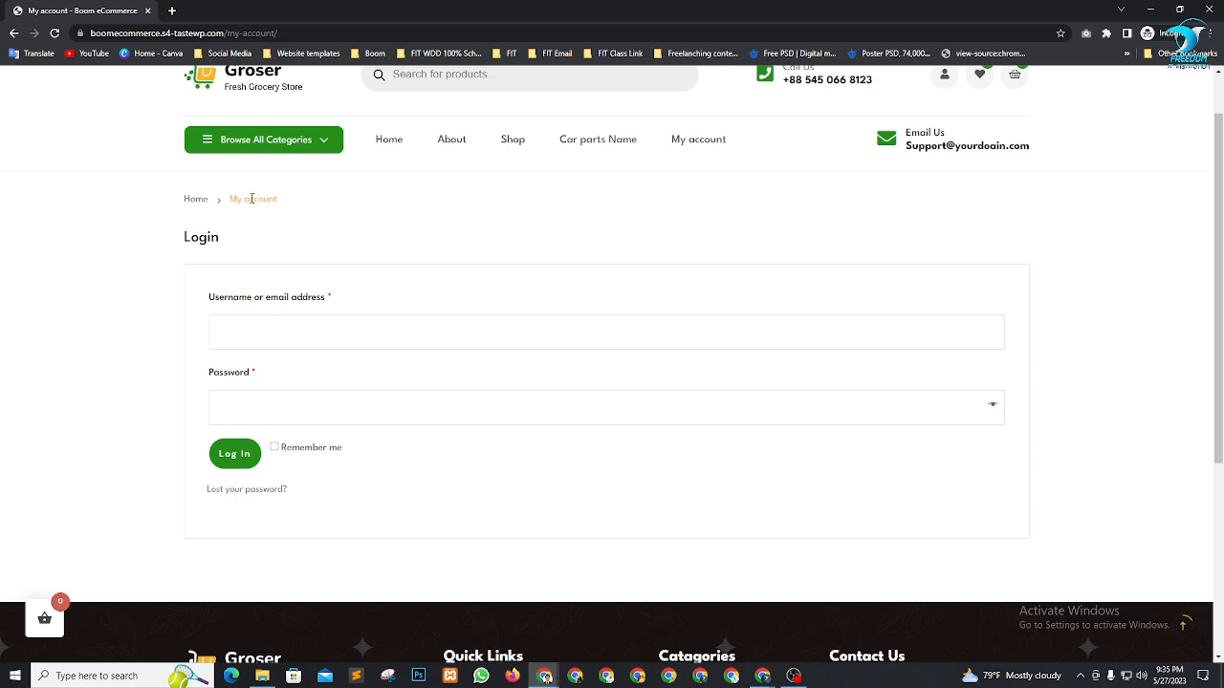
scroll(574, 334, up, 1)
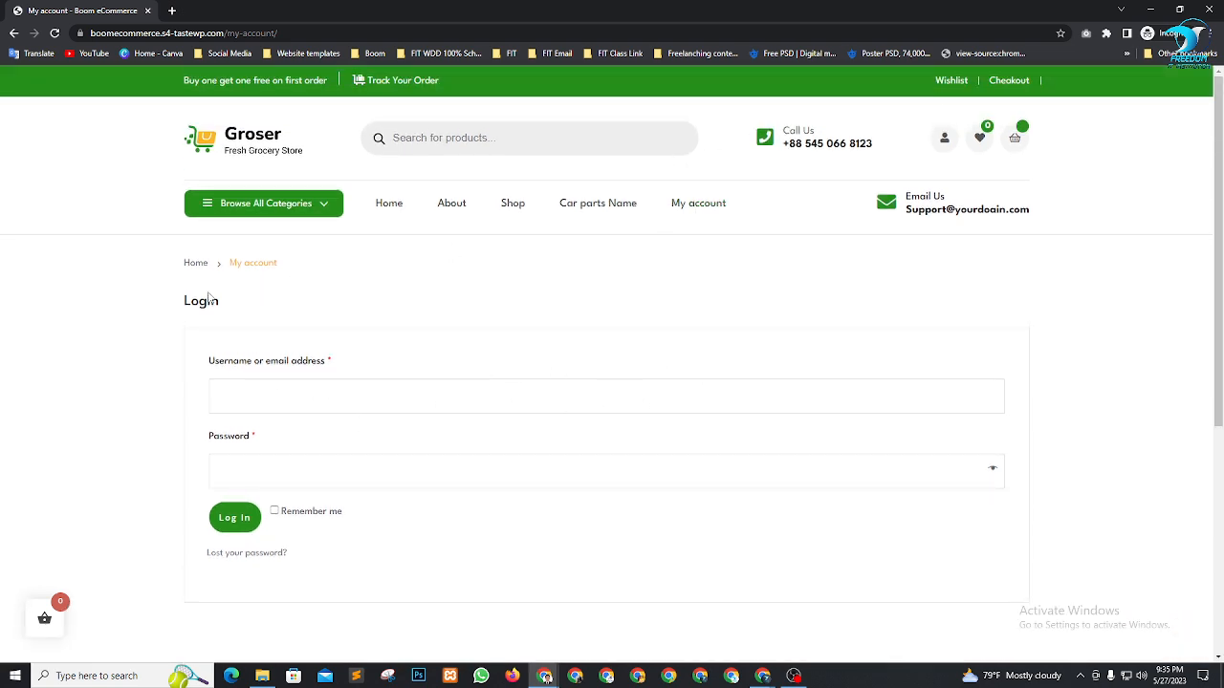
Fill the username from a saved login, then reload the My account login page
click(317, 403)
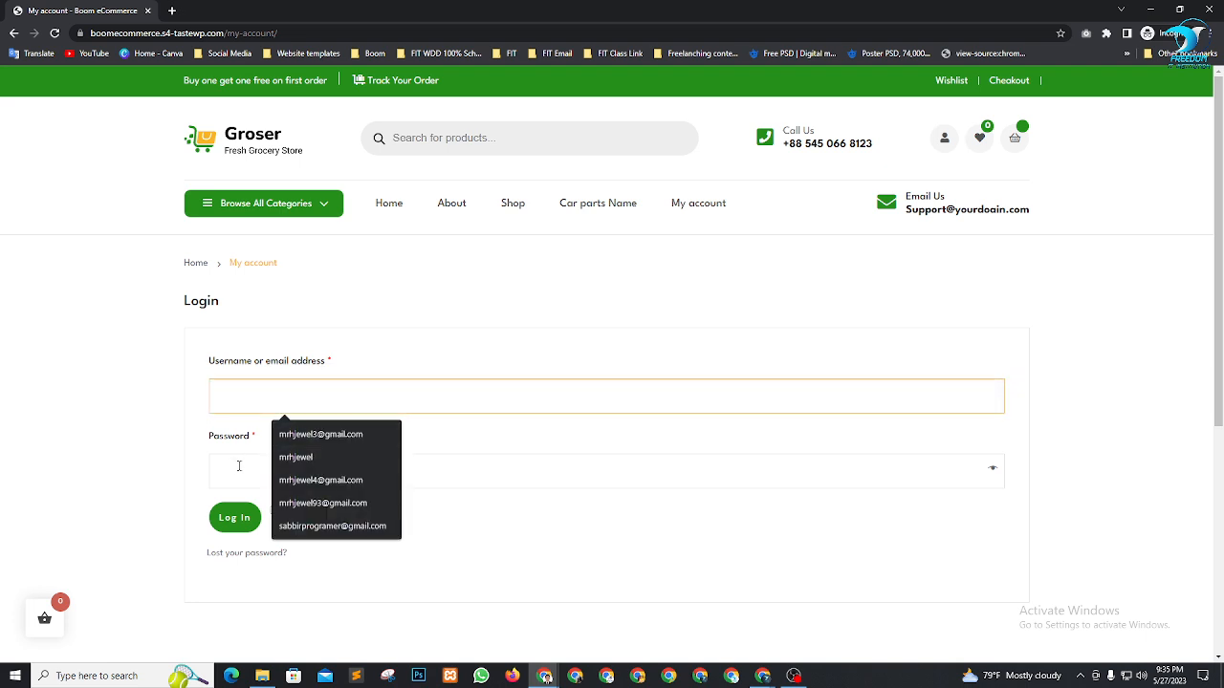
click(239, 466)
click(248, 389)
click(287, 436)
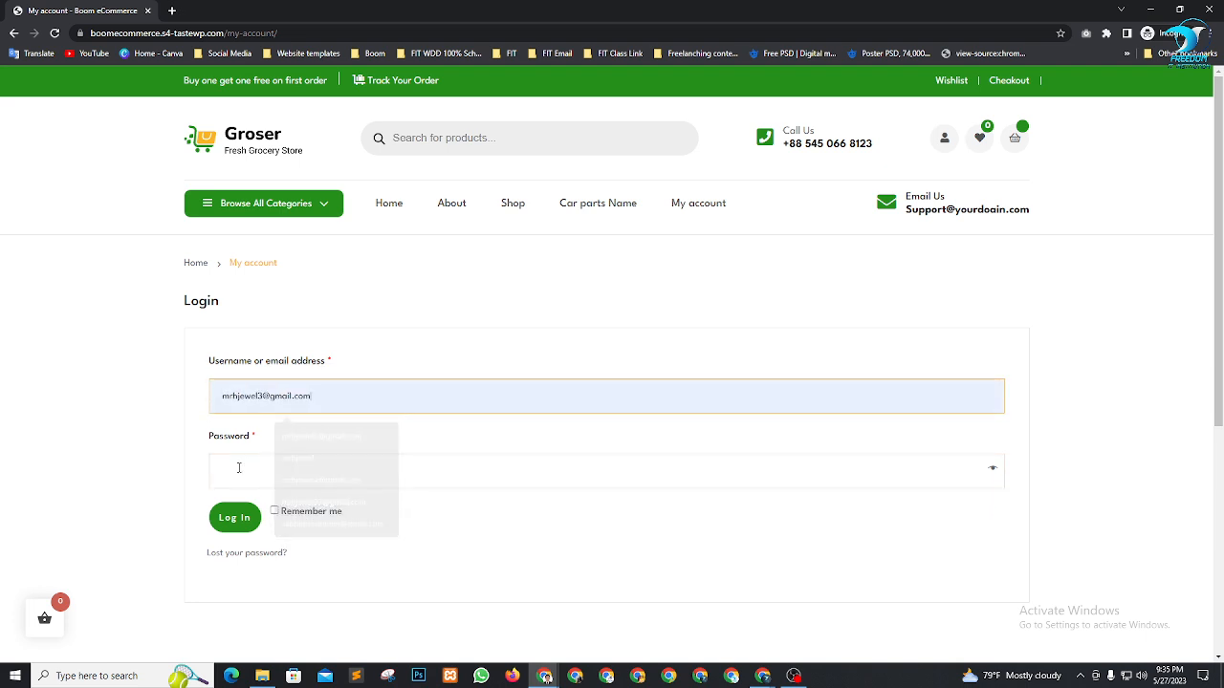
click(261, 480)
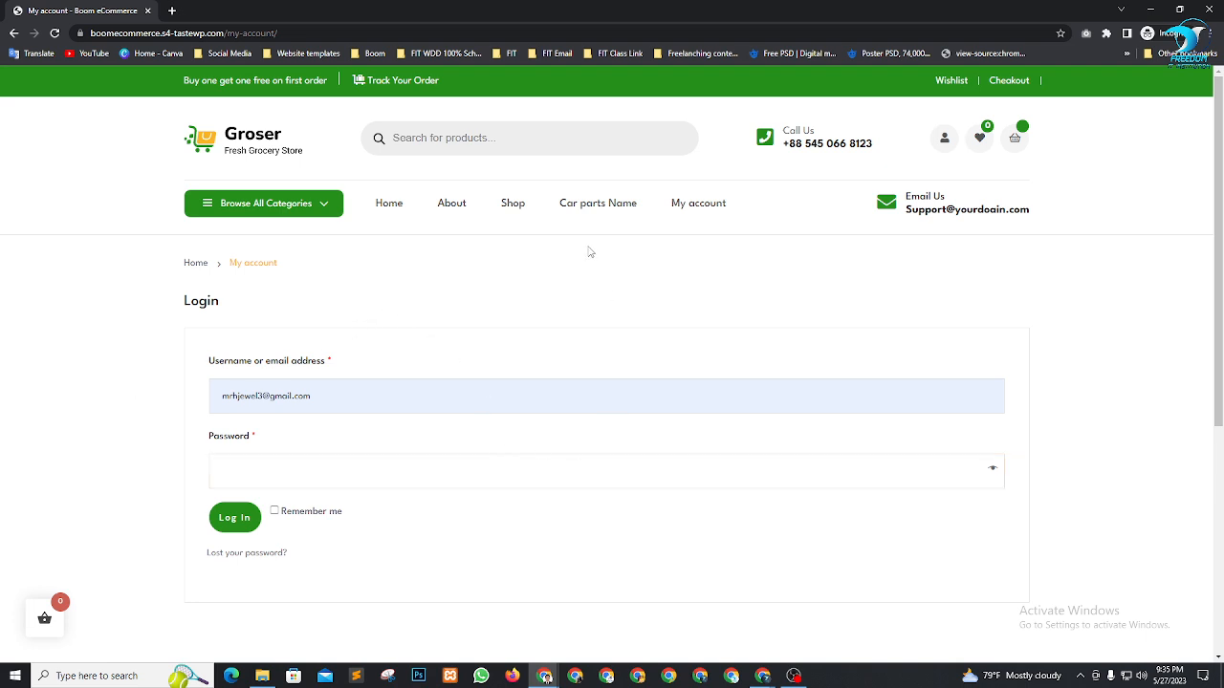
click(705, 209)
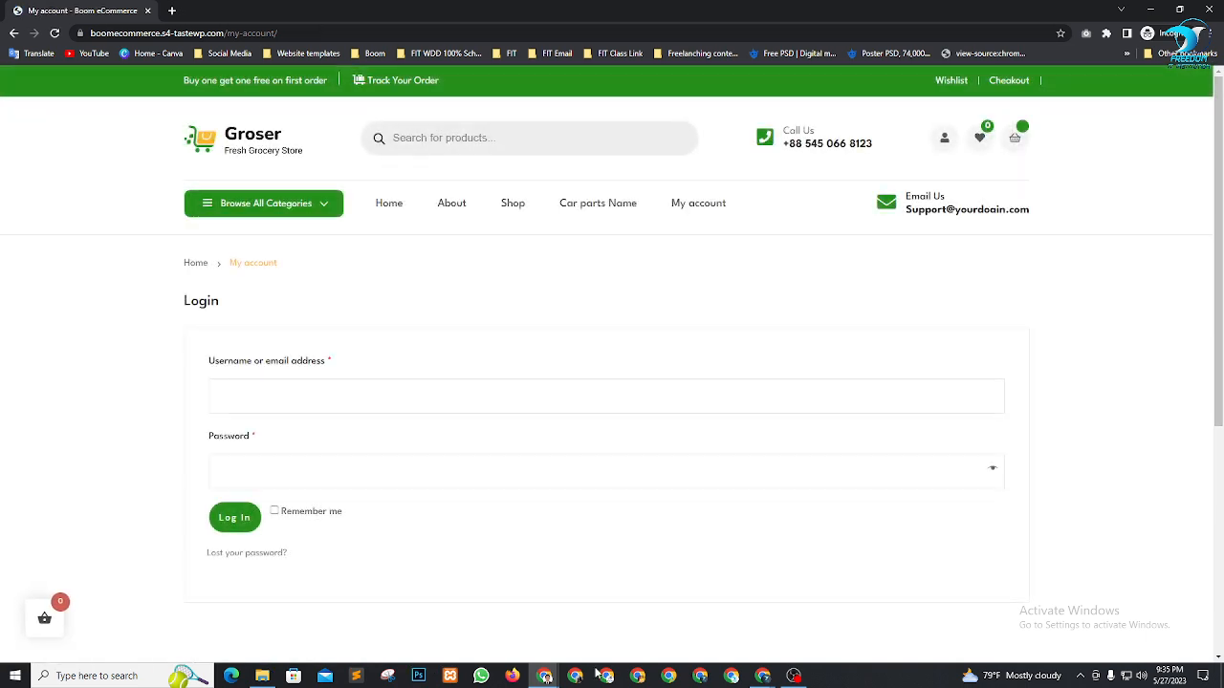
mouse_move(544, 677)
click(474, 622)
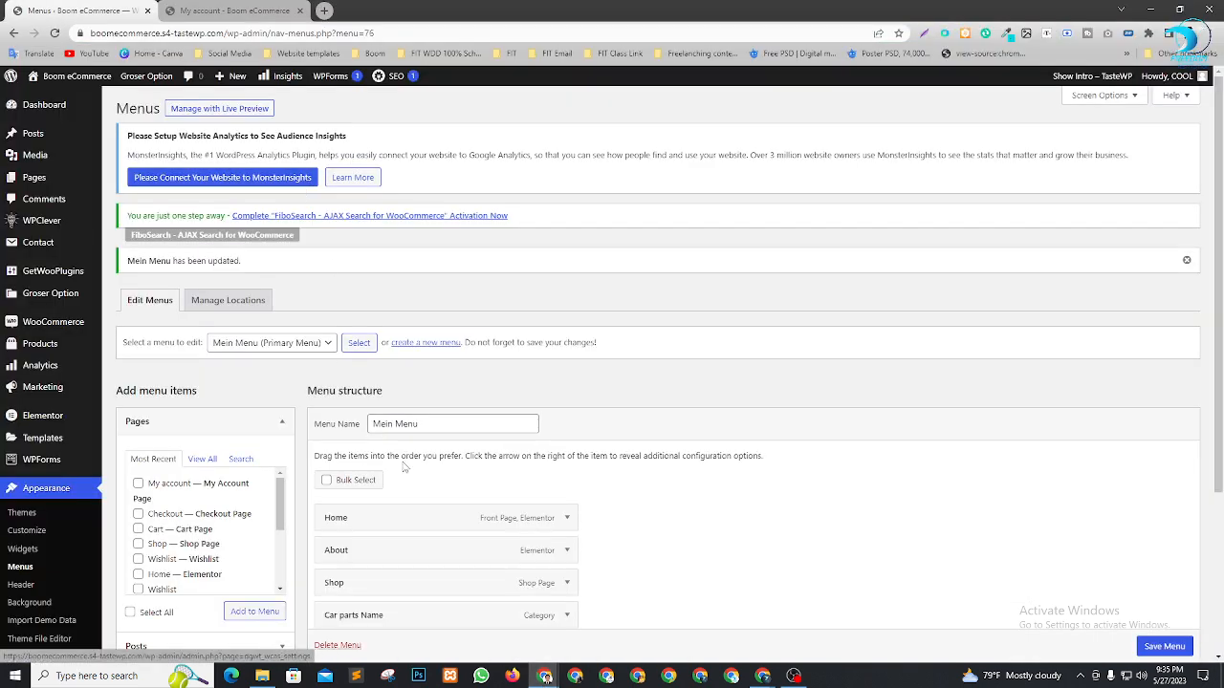
scroll(575, 435, down, 1)
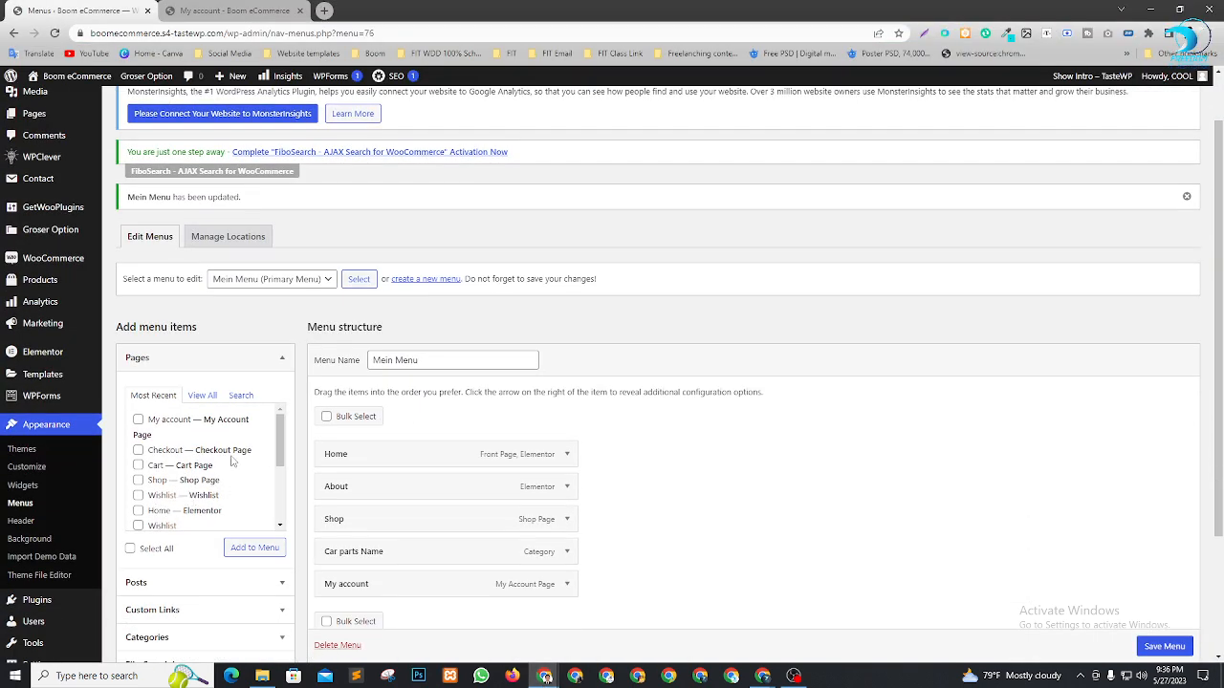
scroll(241, 461, up, 1)
scroll(203, 486, down, 1)
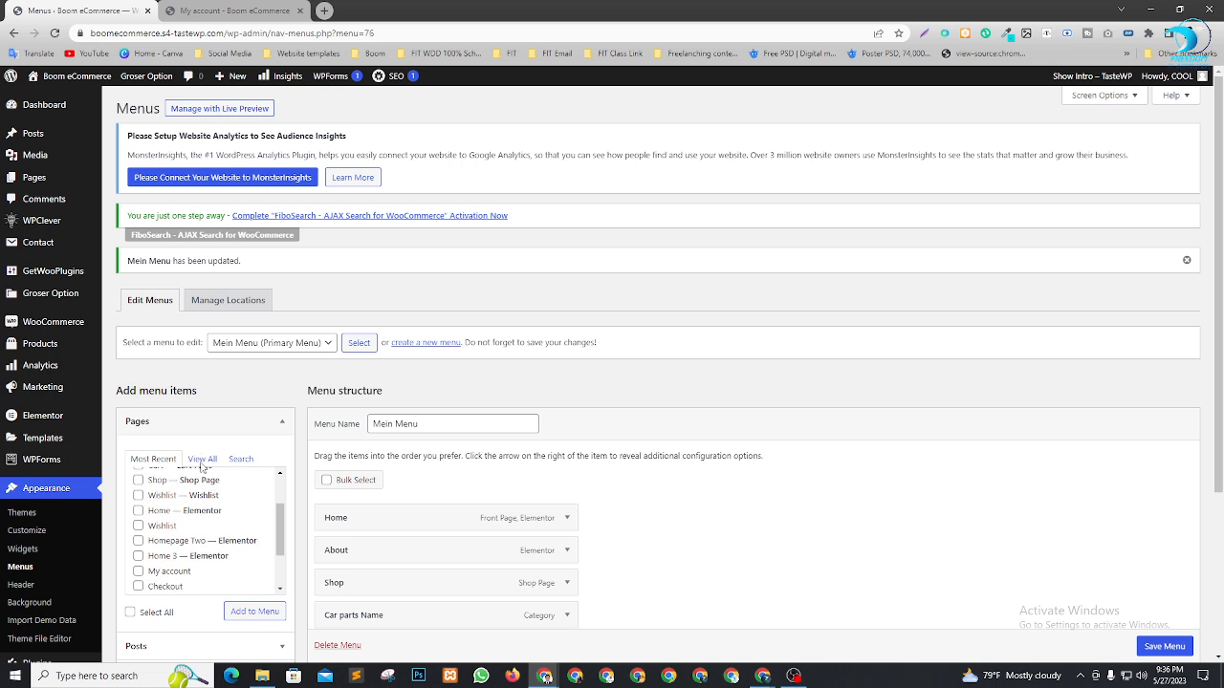
click(202, 461)
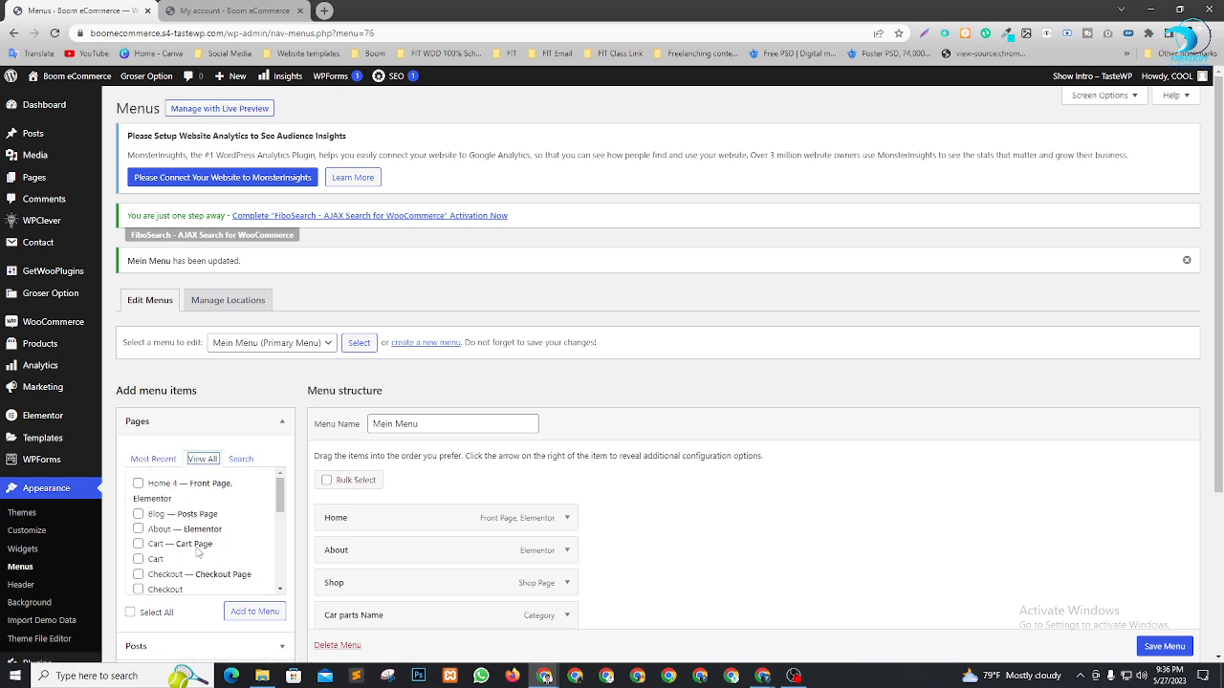
scroll(198, 552, down, 3)
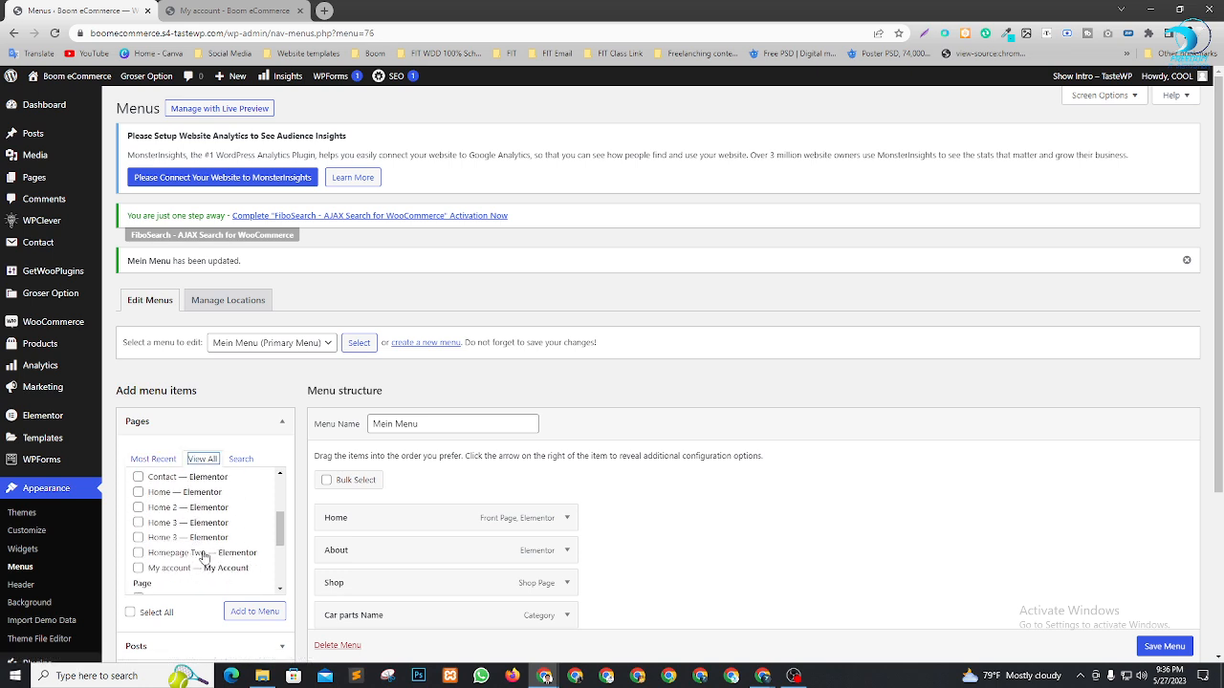
scroll(204, 555, down, 1)
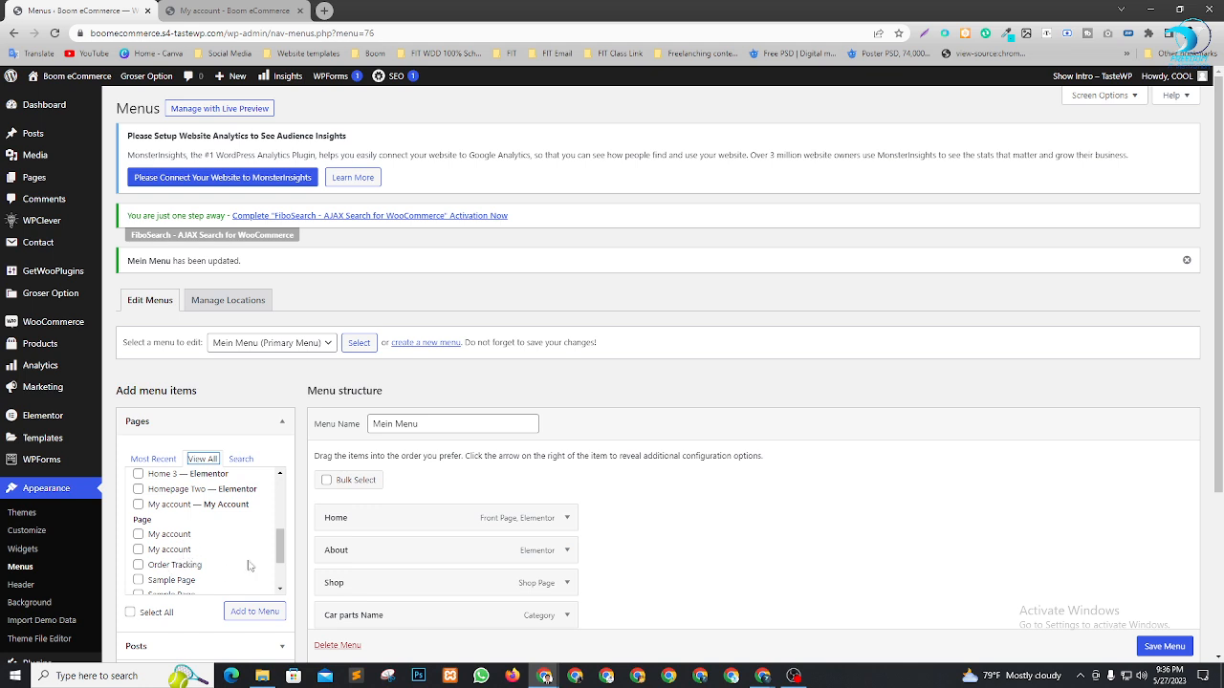
drag(281, 547, 281, 553)
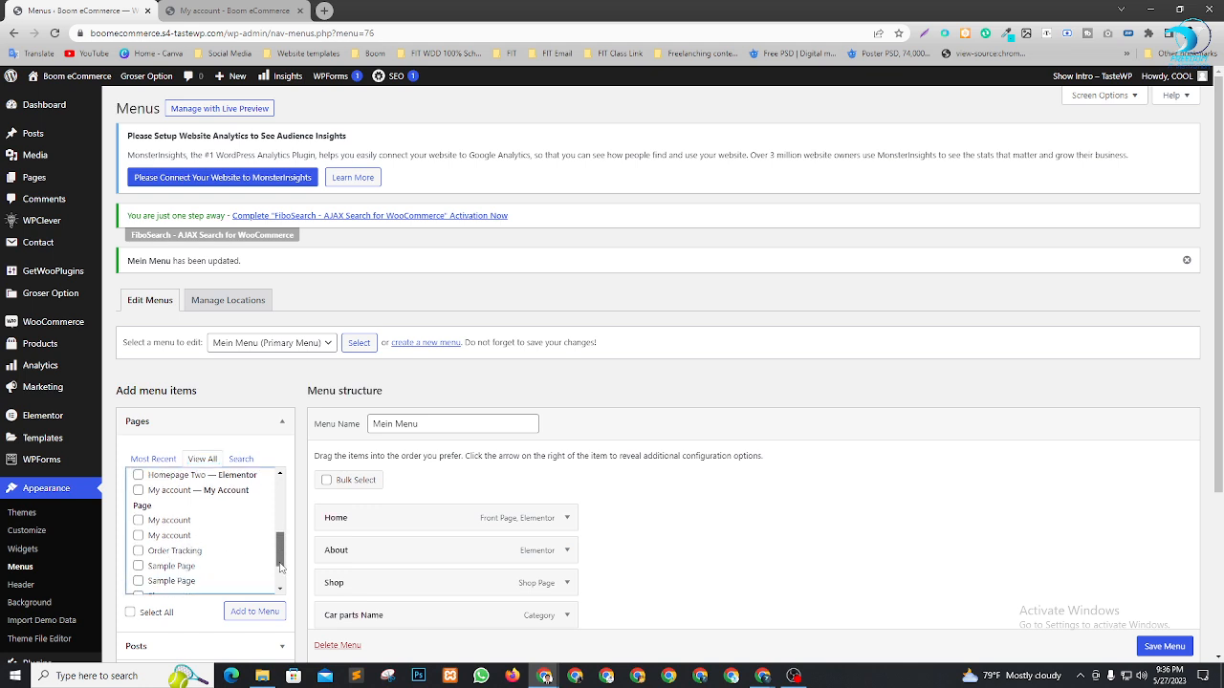
scroll(199, 567, down, 1)
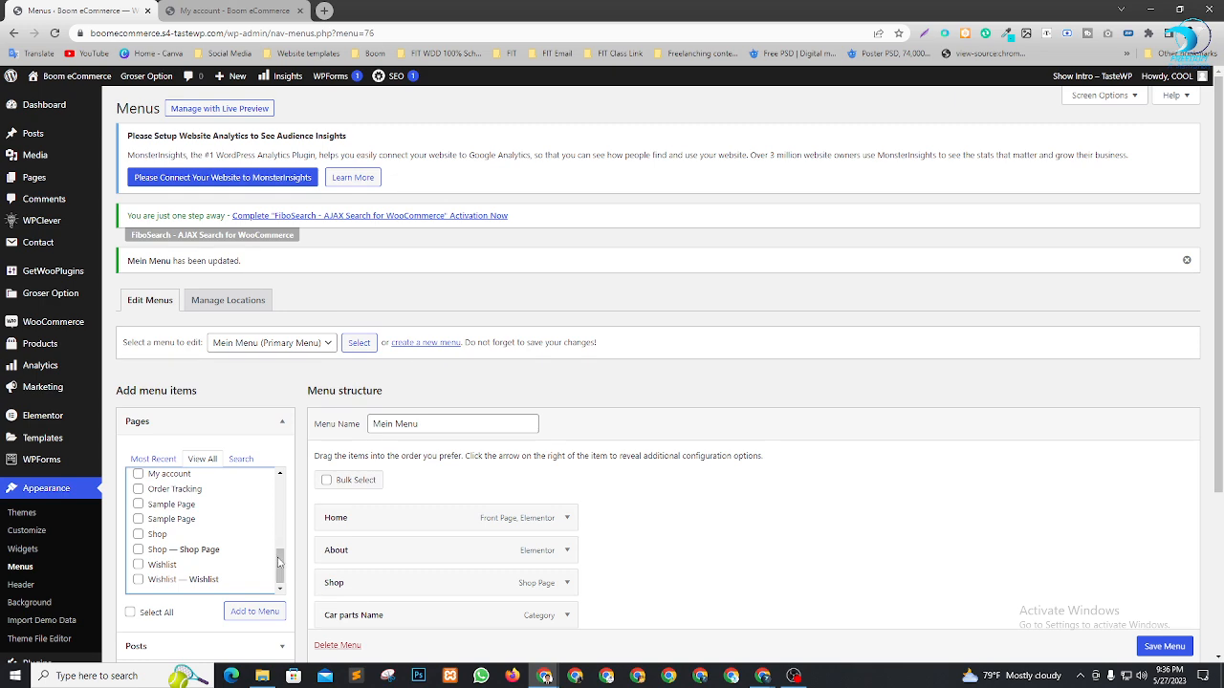
scroll(280, 563, down, 1)
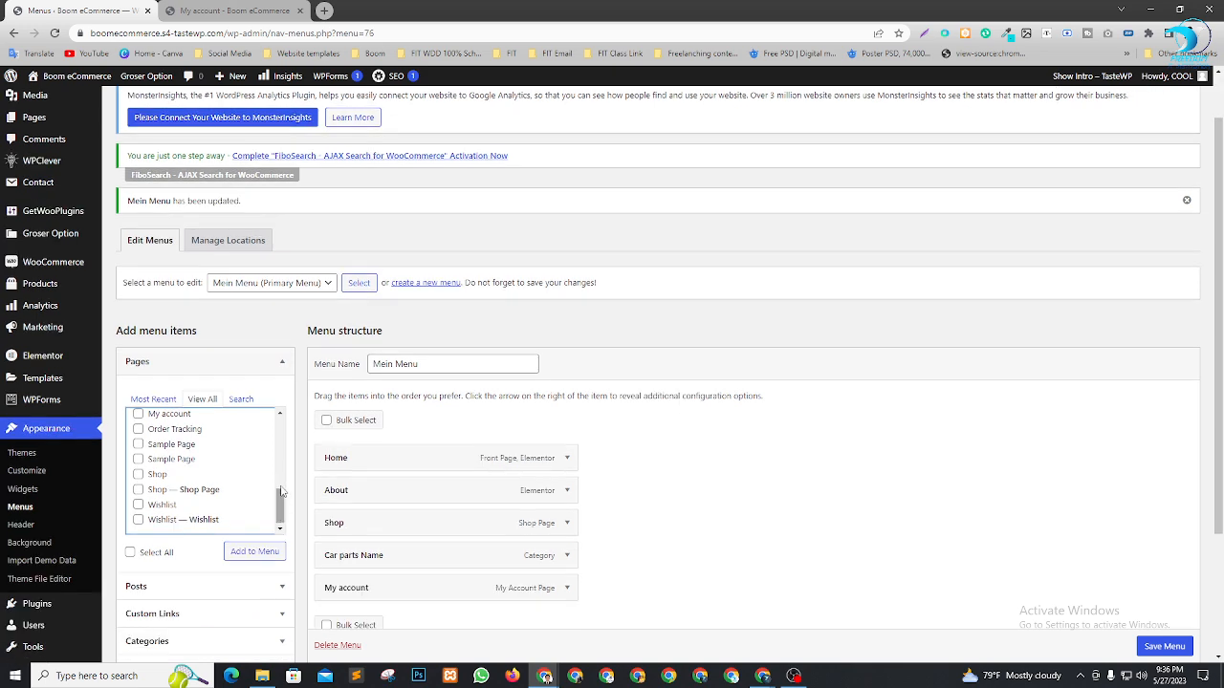
scroll(282, 492, up, 2)
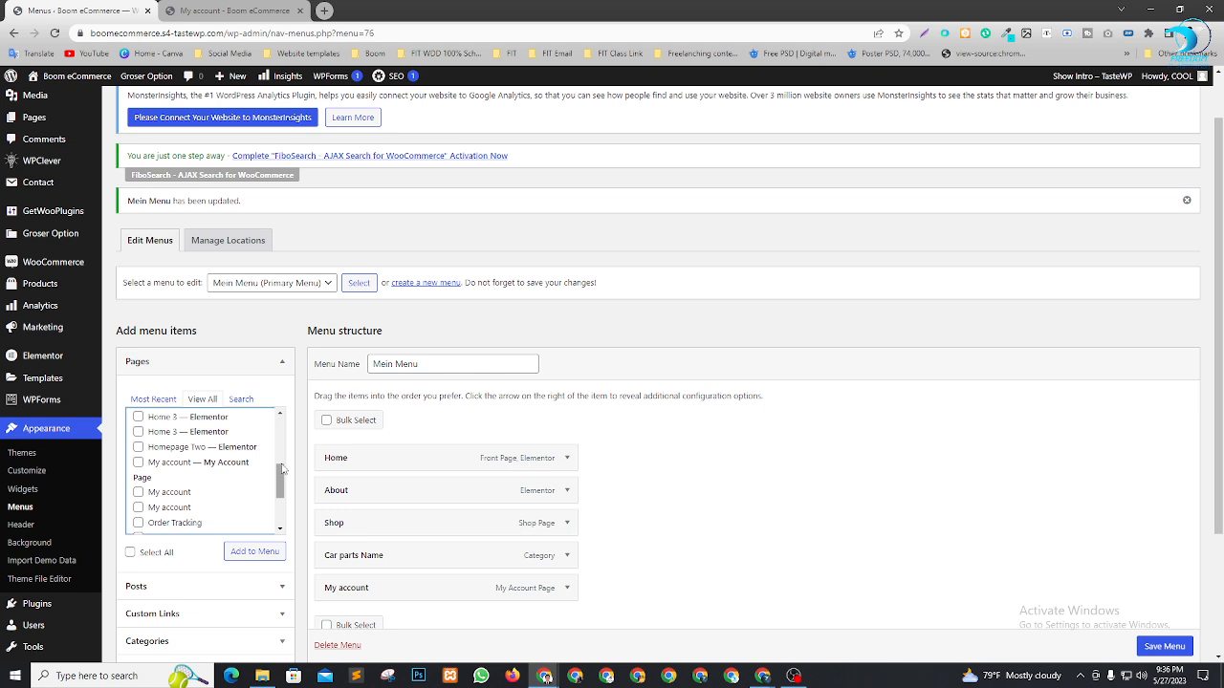
drag(282, 468, 282, 437)
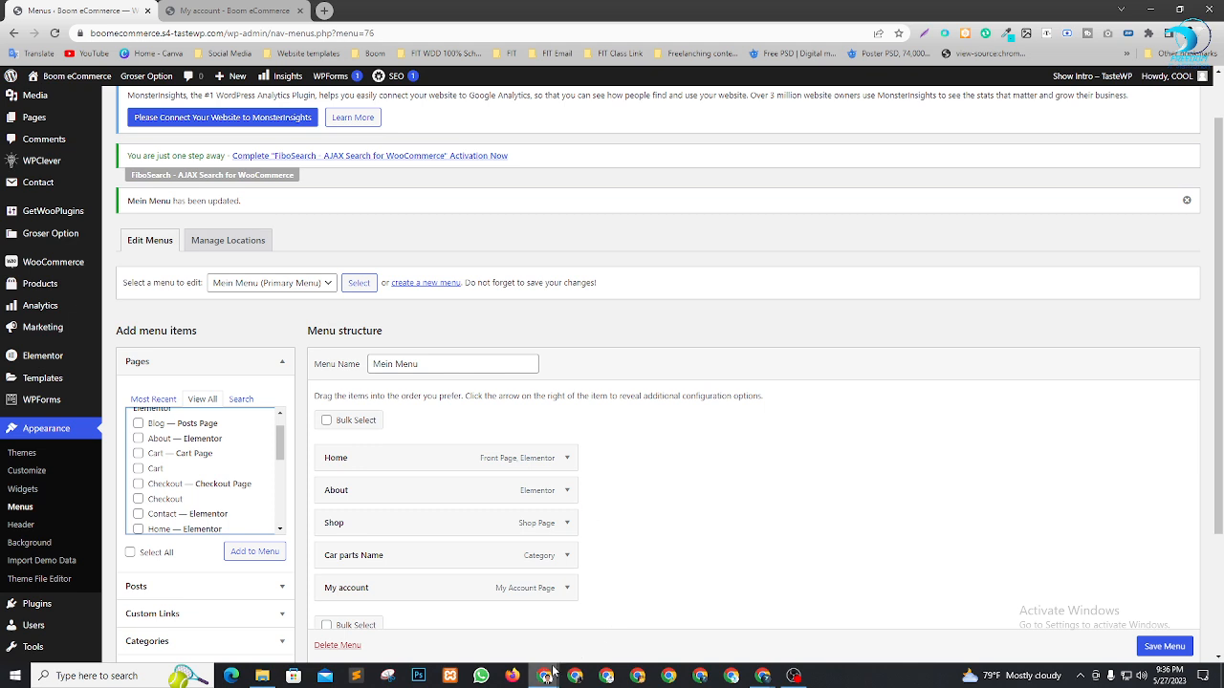
mouse_move(544, 675)
click(599, 631)
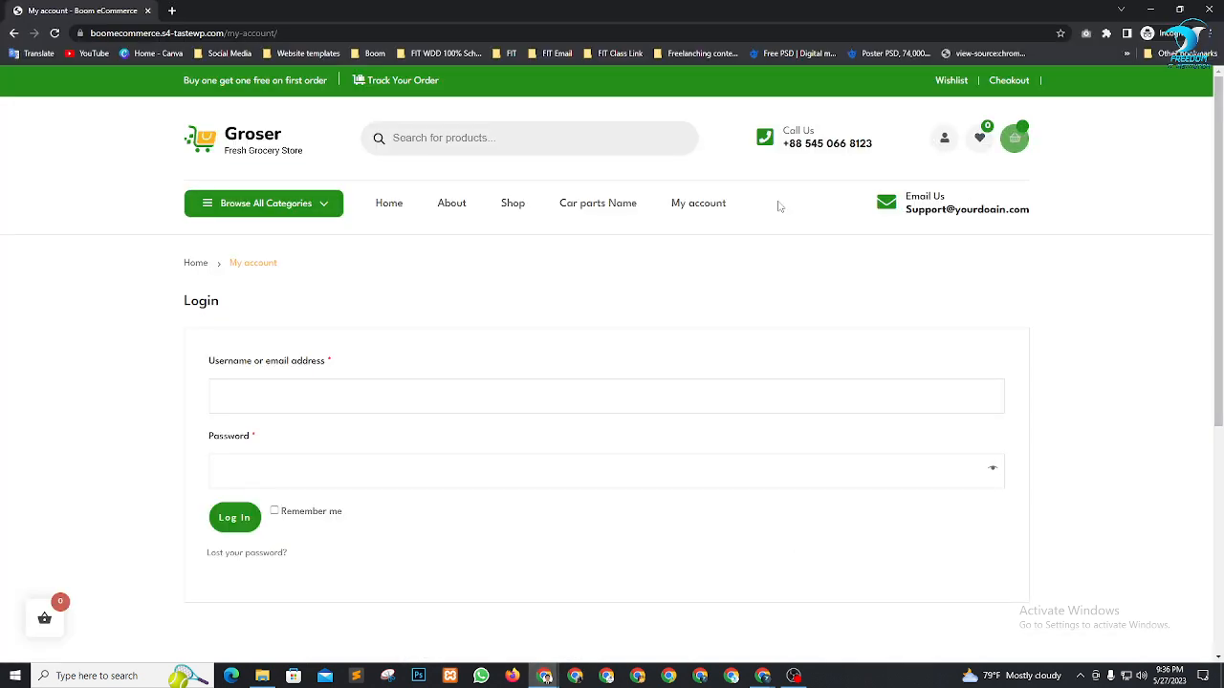
From the home page, add Nestlé Cerelac 3 Wheat & 4 Fruits (10 M +) to the cart
click(389, 213)
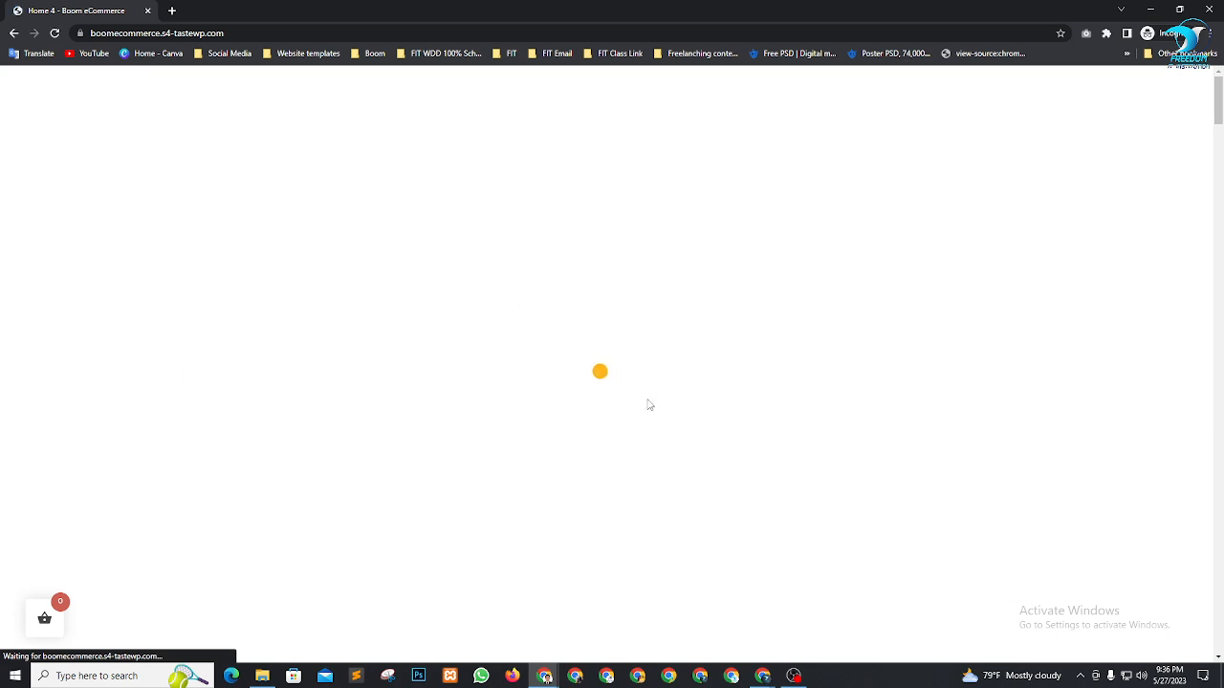
scroll(649, 404, down, 5)
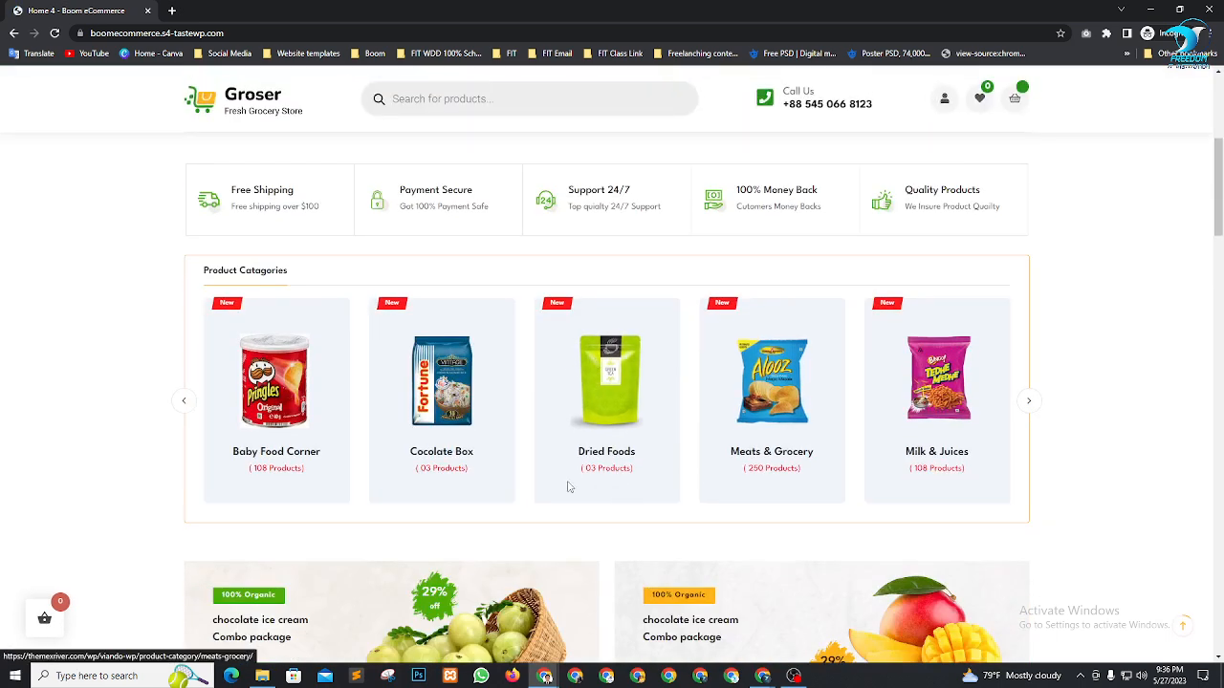
scroll(568, 486, down, 6)
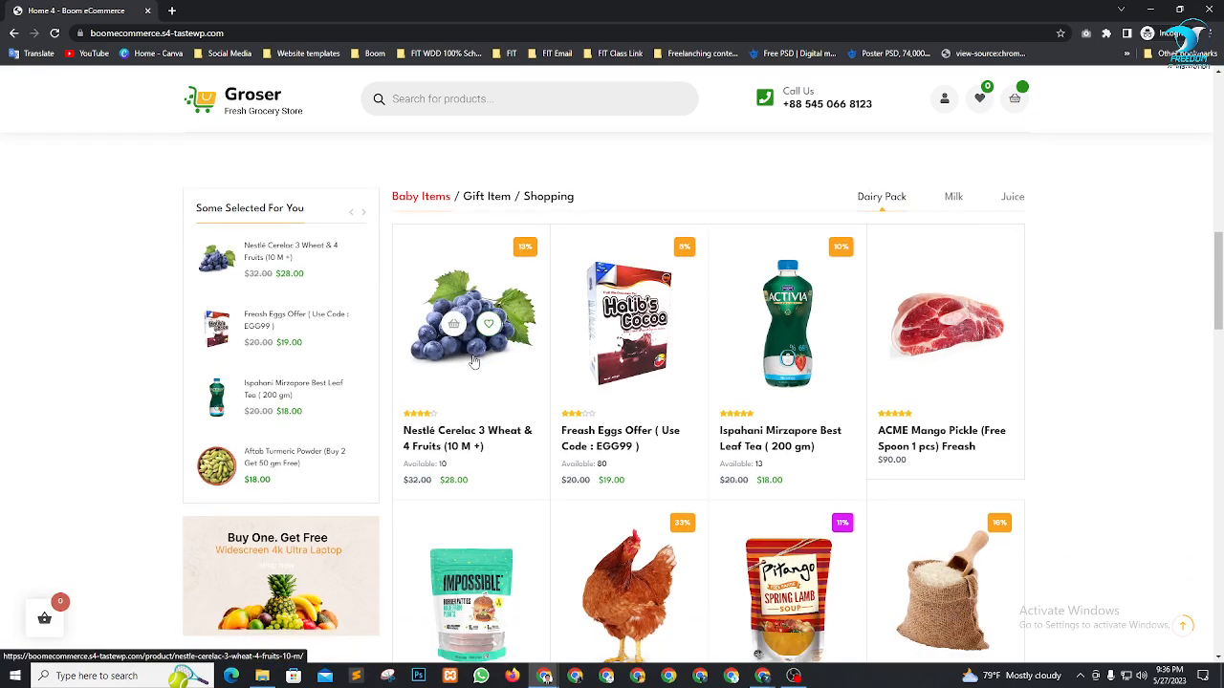
click(474, 360)
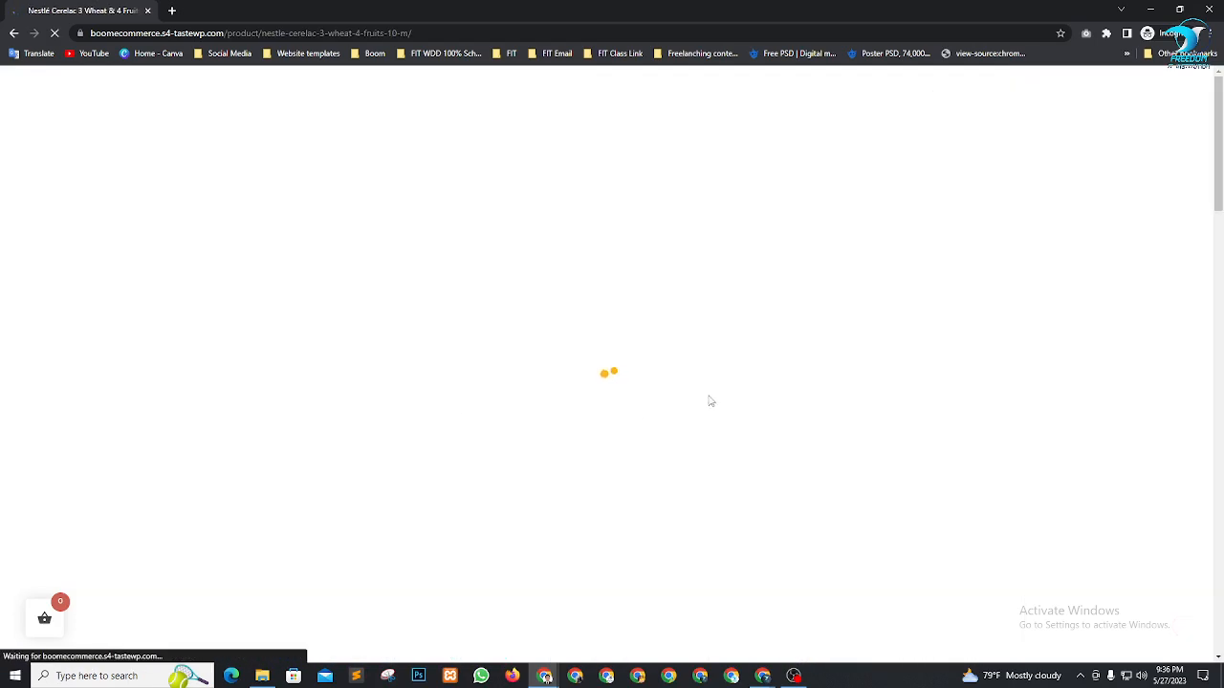
scroll(794, 402, down, 1)
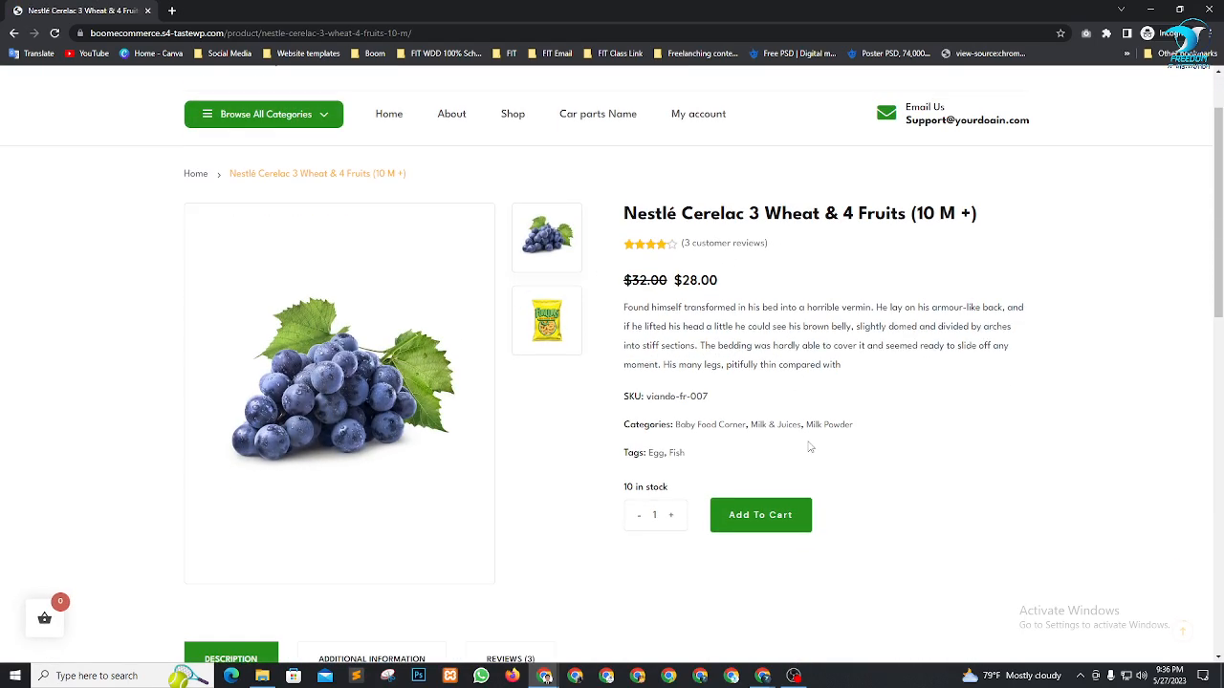
click(786, 476)
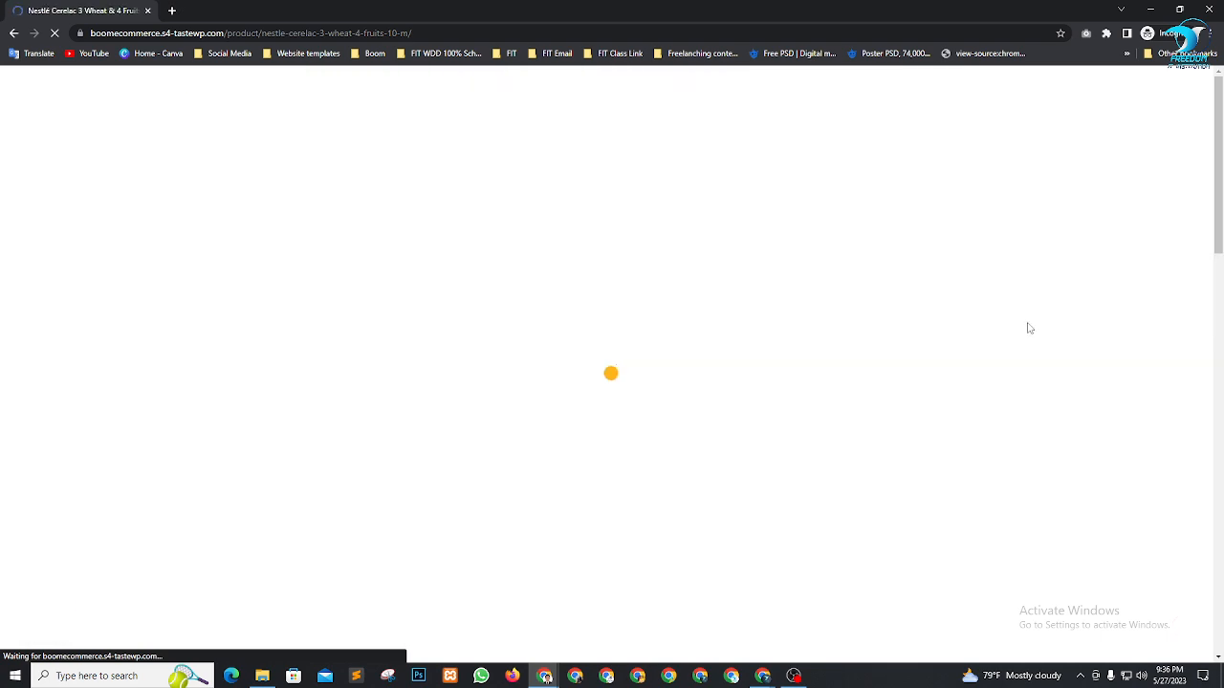
Check the cart summary, then view the Cart page showing the $28.00 total
click(1015, 142)
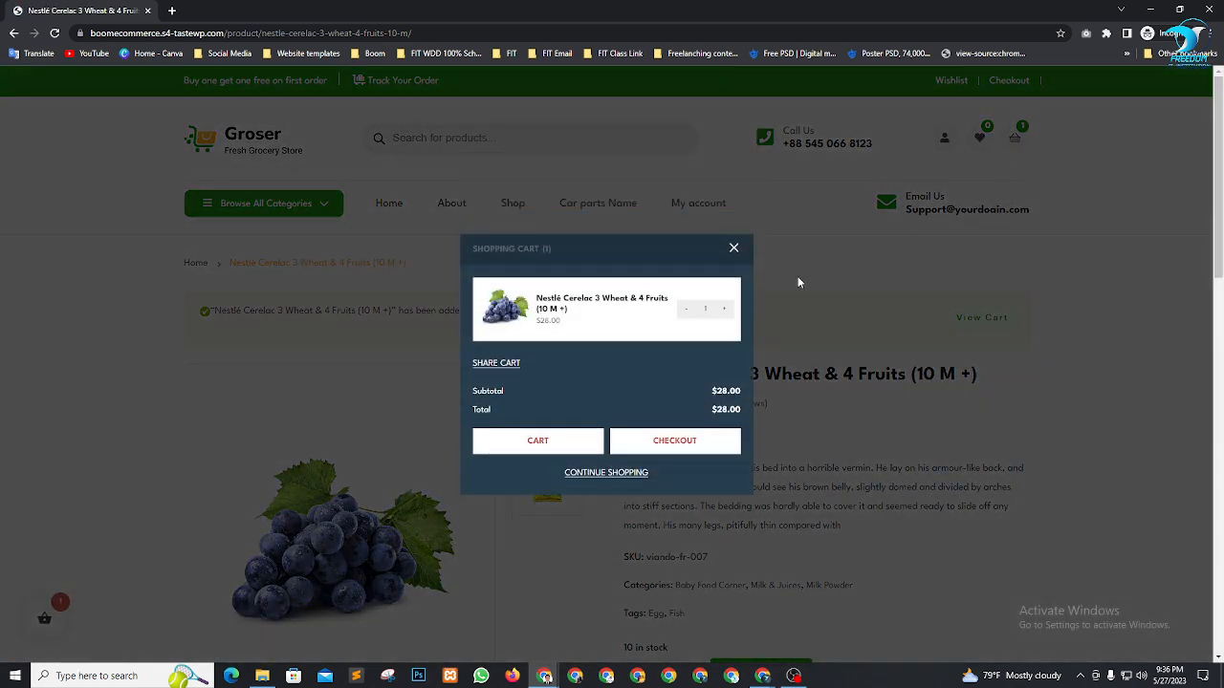
click(732, 250)
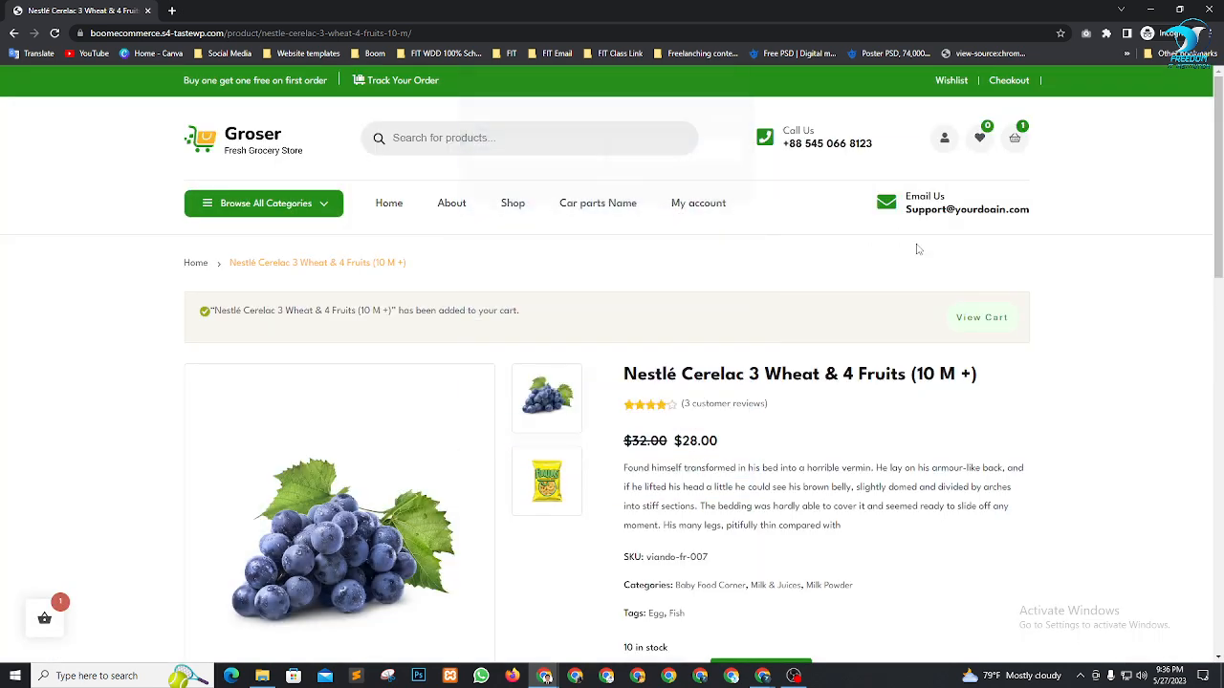
click(1014, 151)
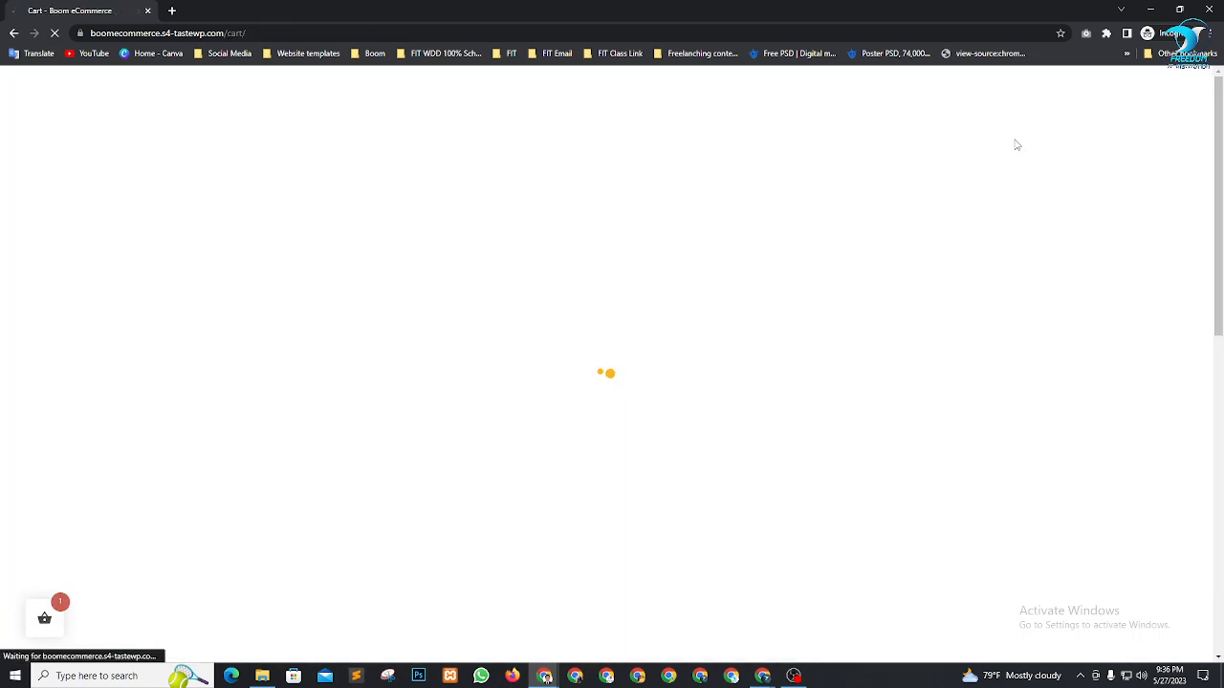
scroll(863, 303, down, 2)
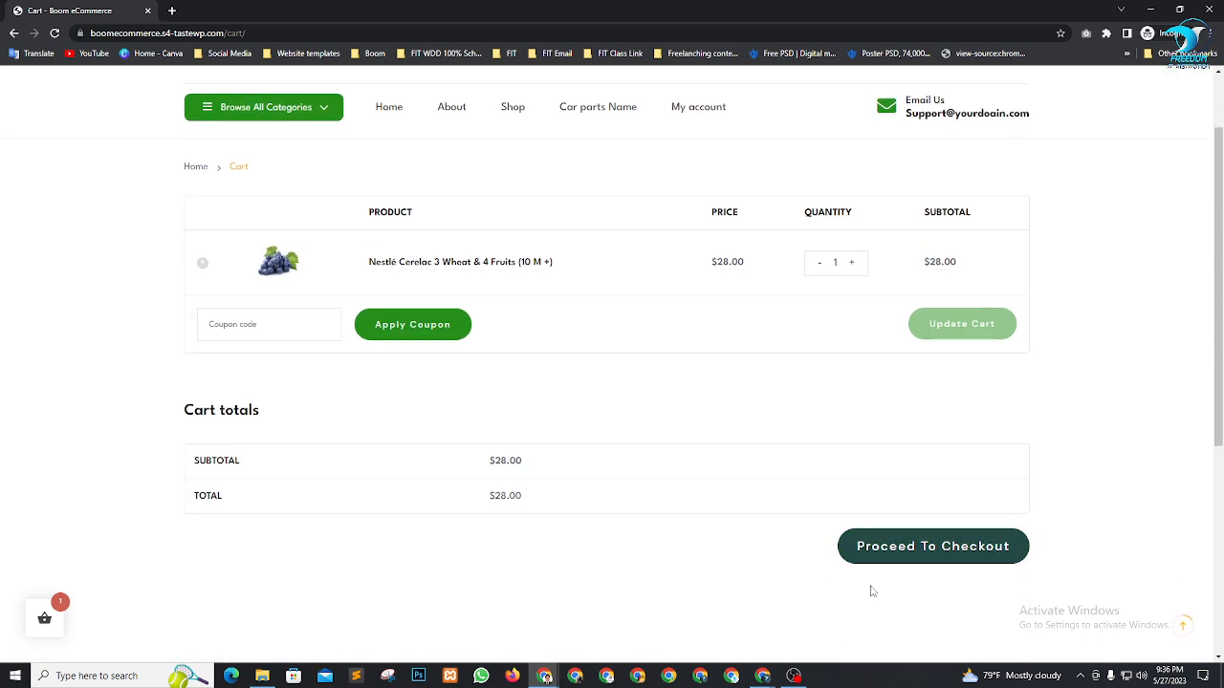
Proceed to checkout and autofill the billing address and phone number from saved data
click(914, 521)
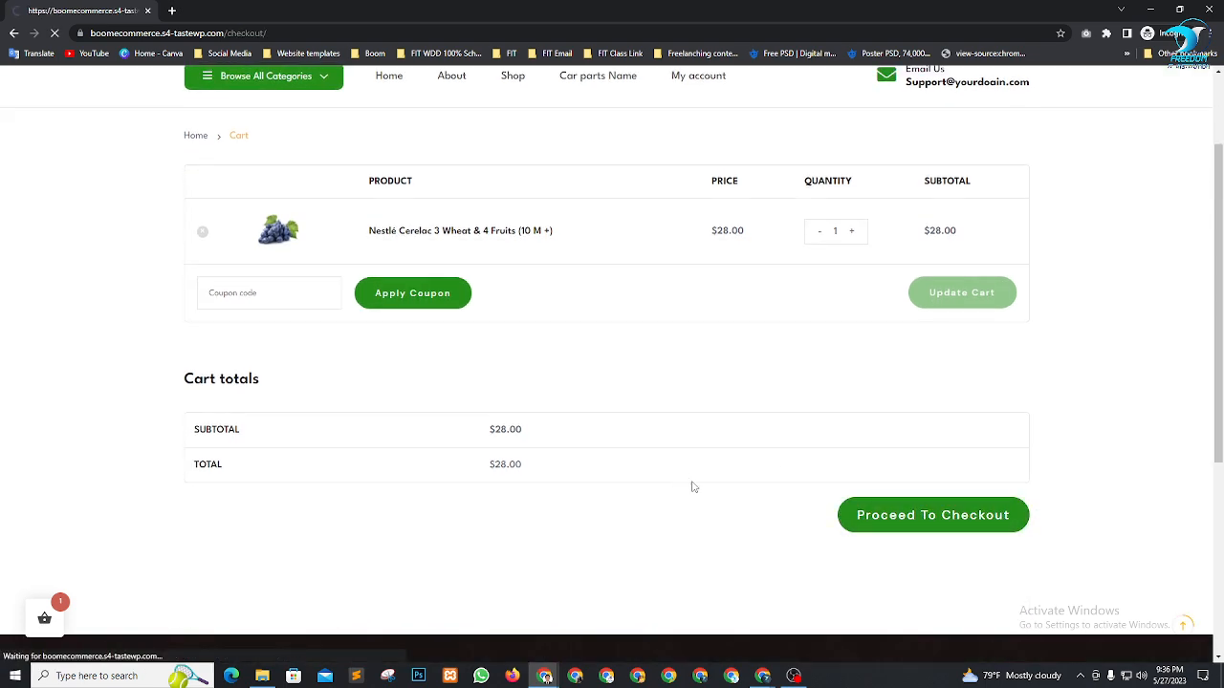
scroll(882, 357, down, 4)
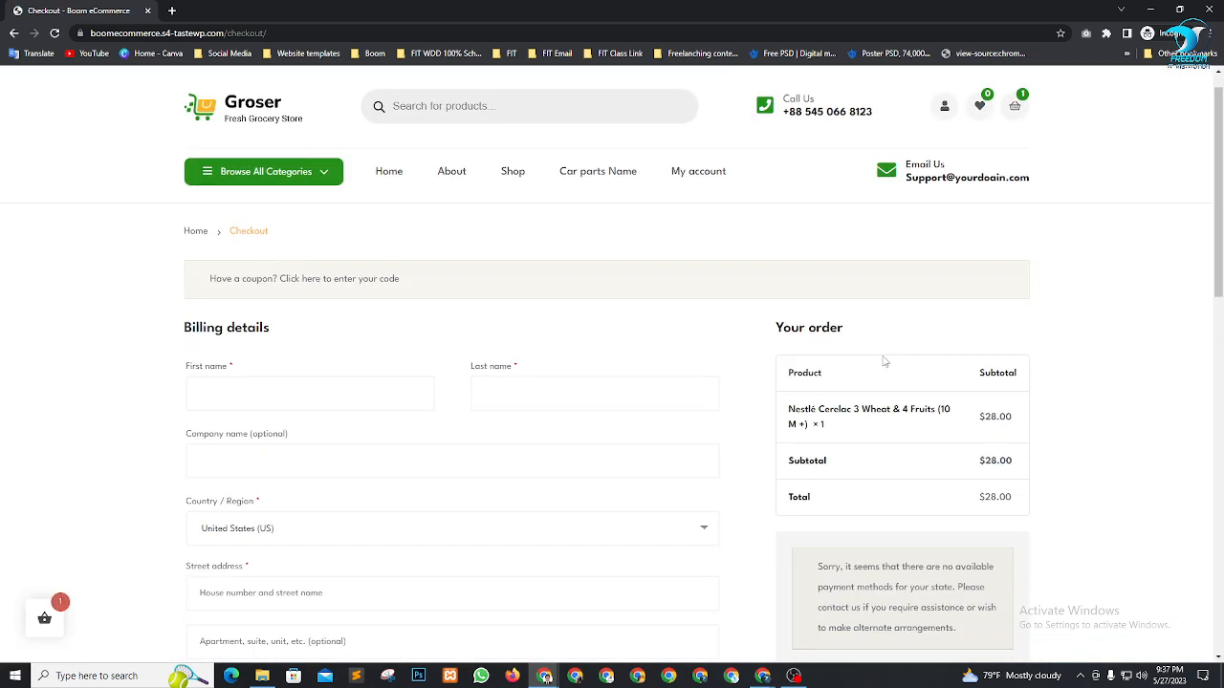
scroll(430, 421, up, 4)
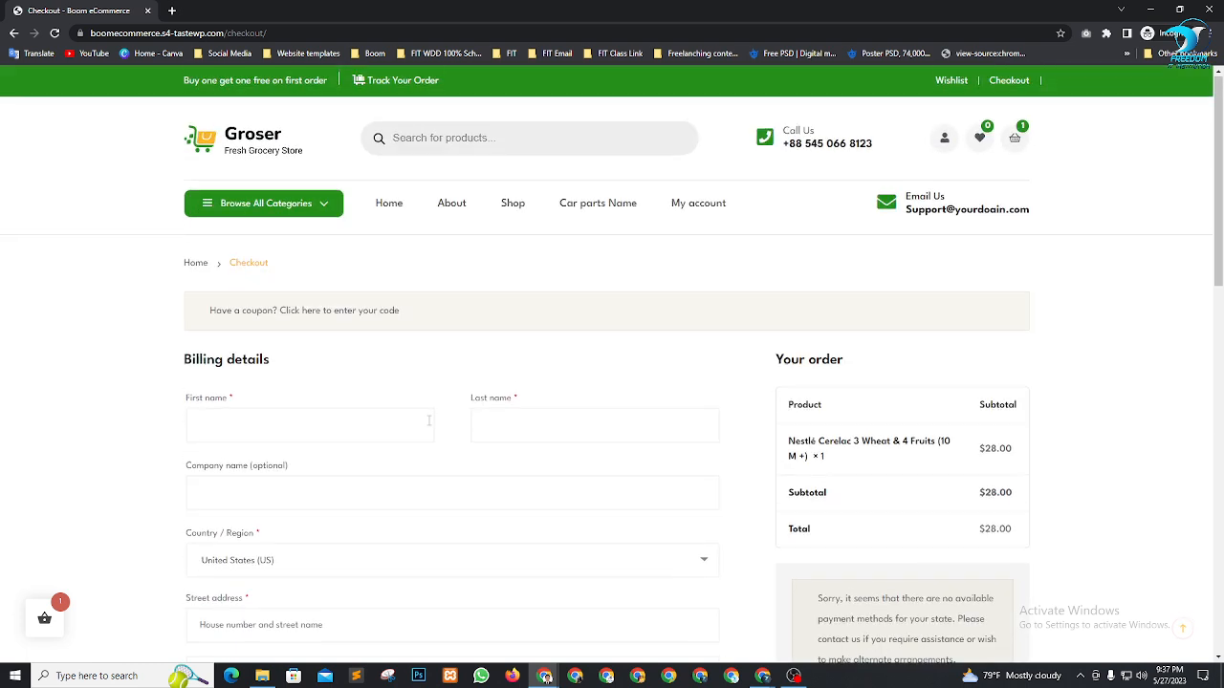
click(292, 421)
click(277, 465)
scroll(259, 326, down, 4)
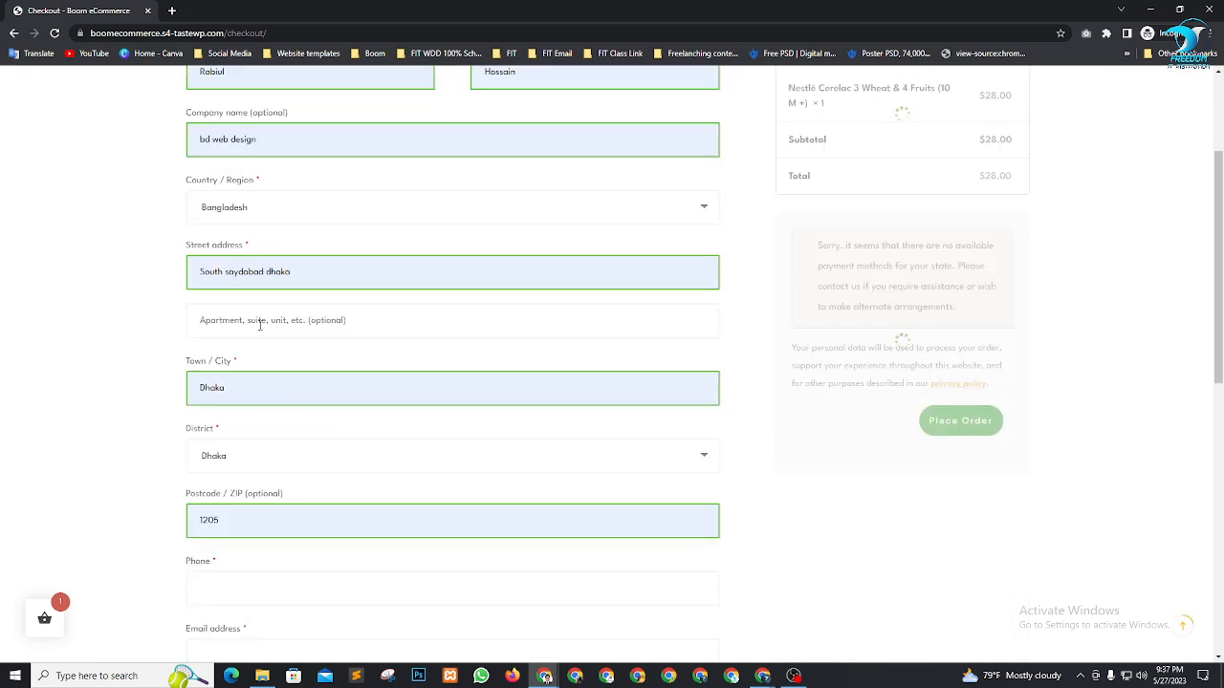
scroll(287, 364, down, 3)
click(289, 337)
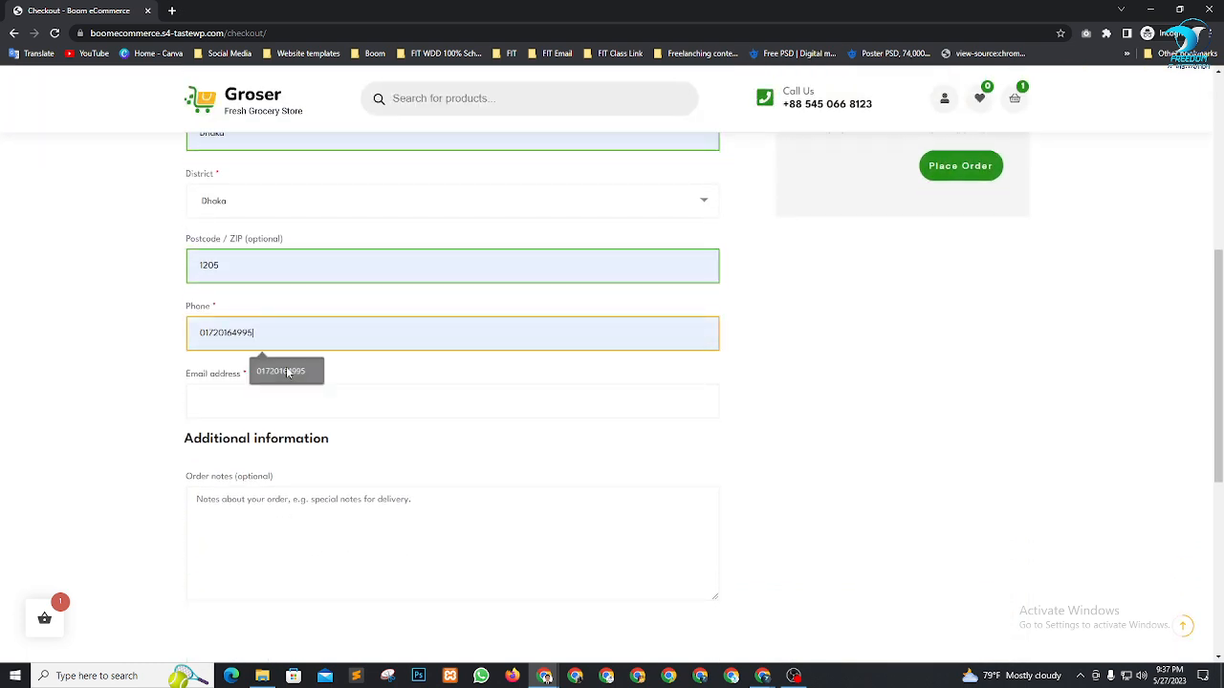
click(286, 371)
click(287, 398)
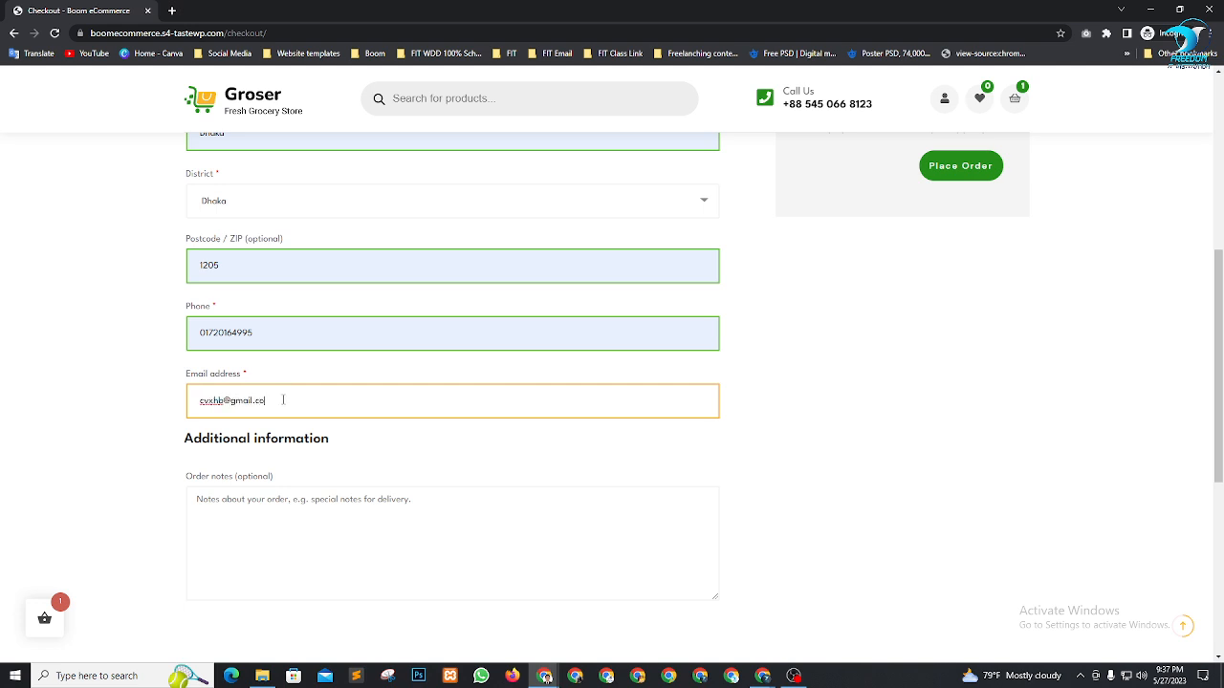
scroll(670, 447, down, 2)
scroll(861, 449, up, 5)
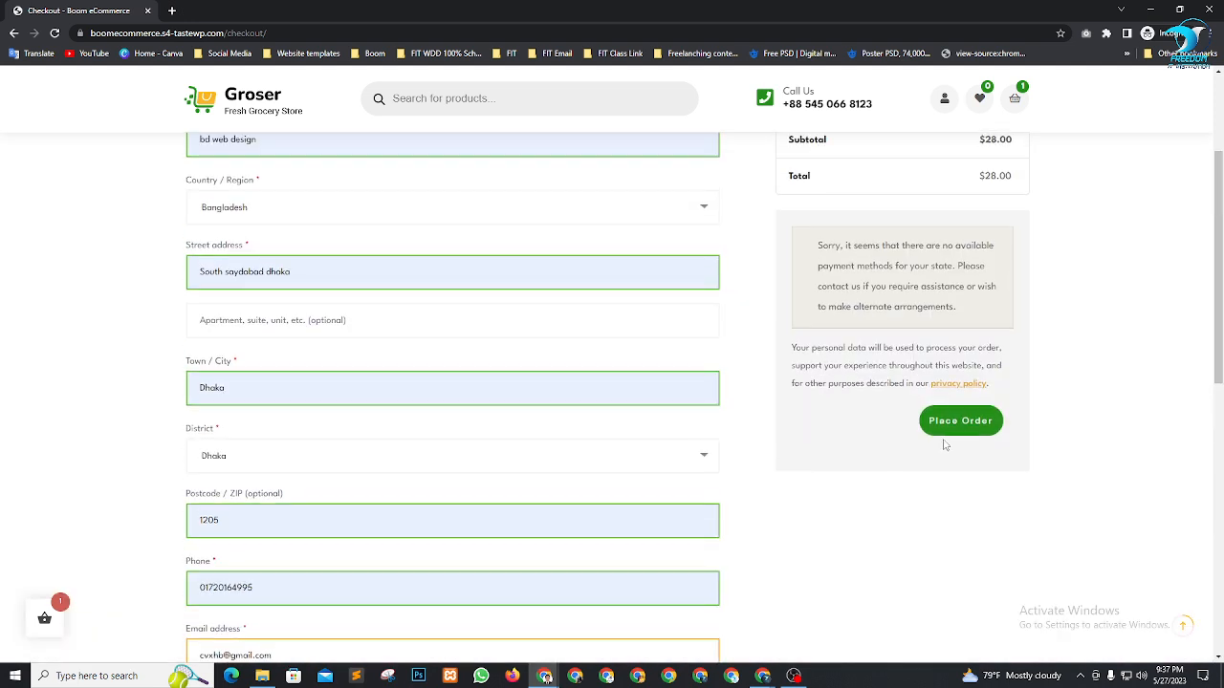
Place the order, see the invalid payment method notice, and go to My account
click(961, 422)
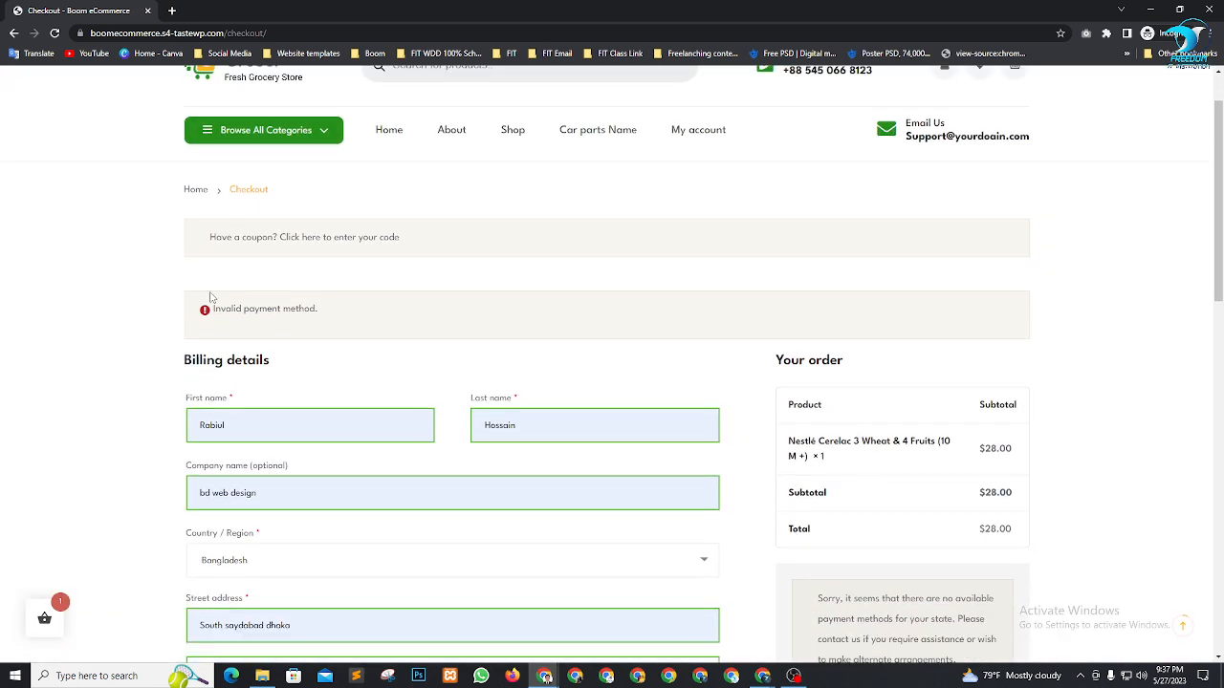
drag(213, 306, 306, 316)
scroll(969, 401, down, 4)
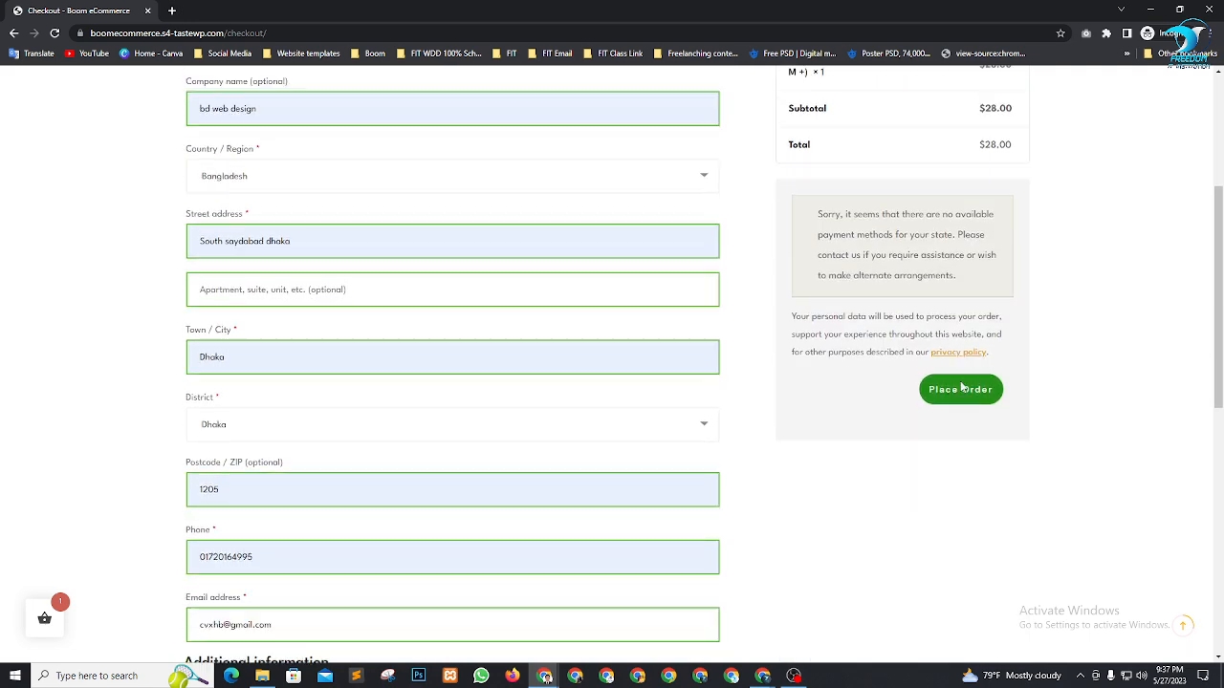
scroll(967, 450, up, 5)
click(1180, 449)
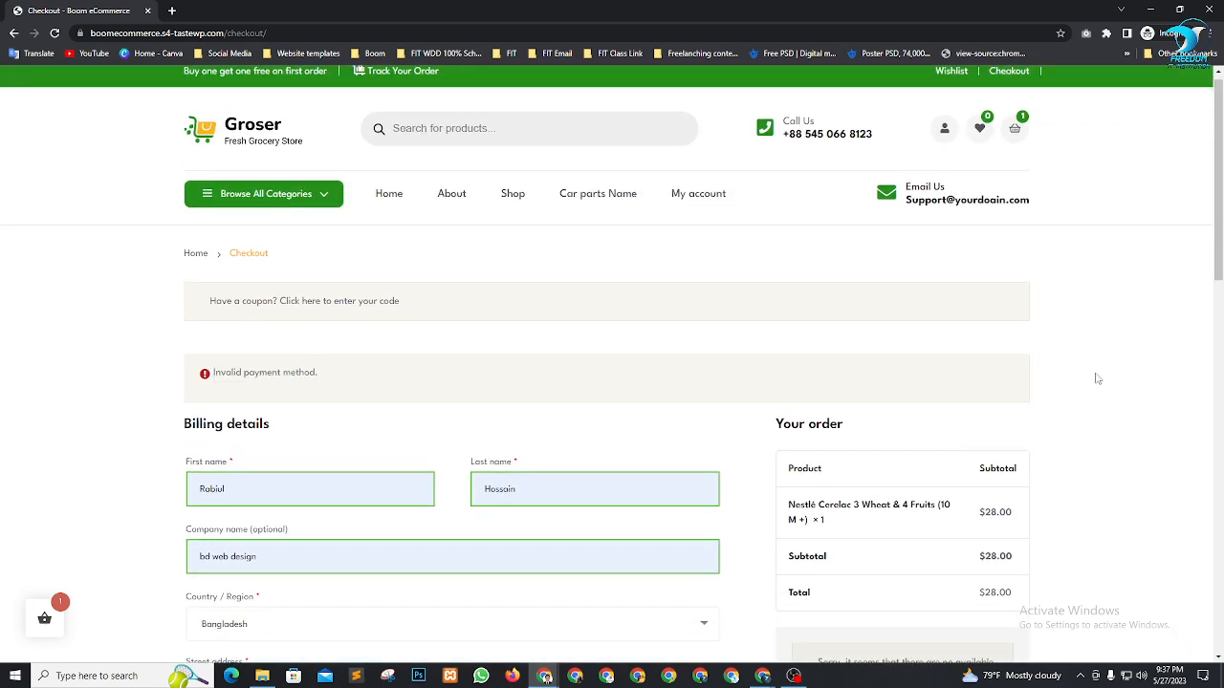
click(689, 201)
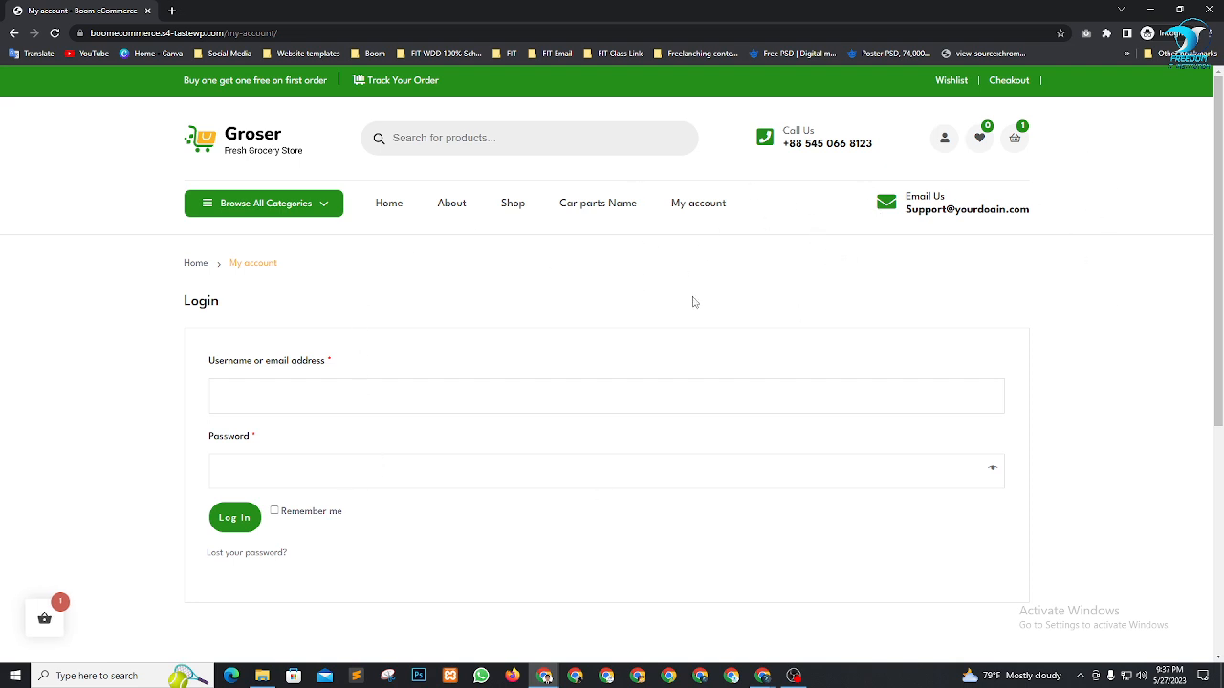
Open WooCommerce Settings in the admin and autofill the Store Address from a saved suggestion
click(1151, 10)
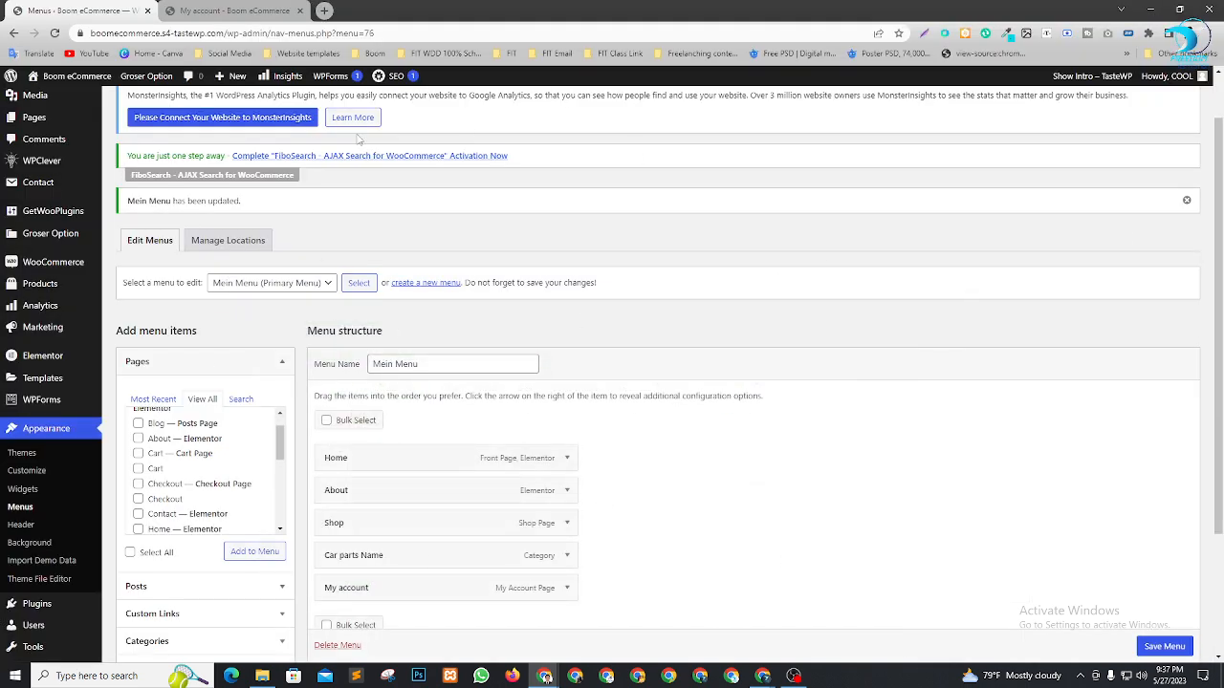
mouse_move(95, 264)
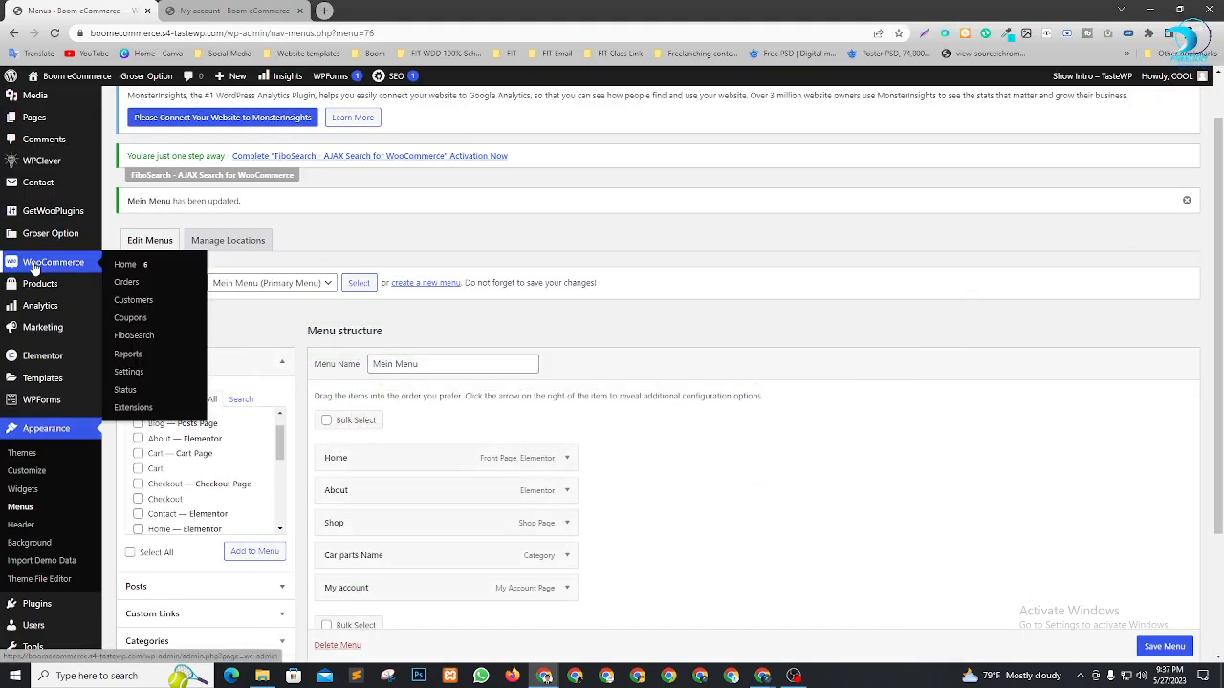
click(133, 376)
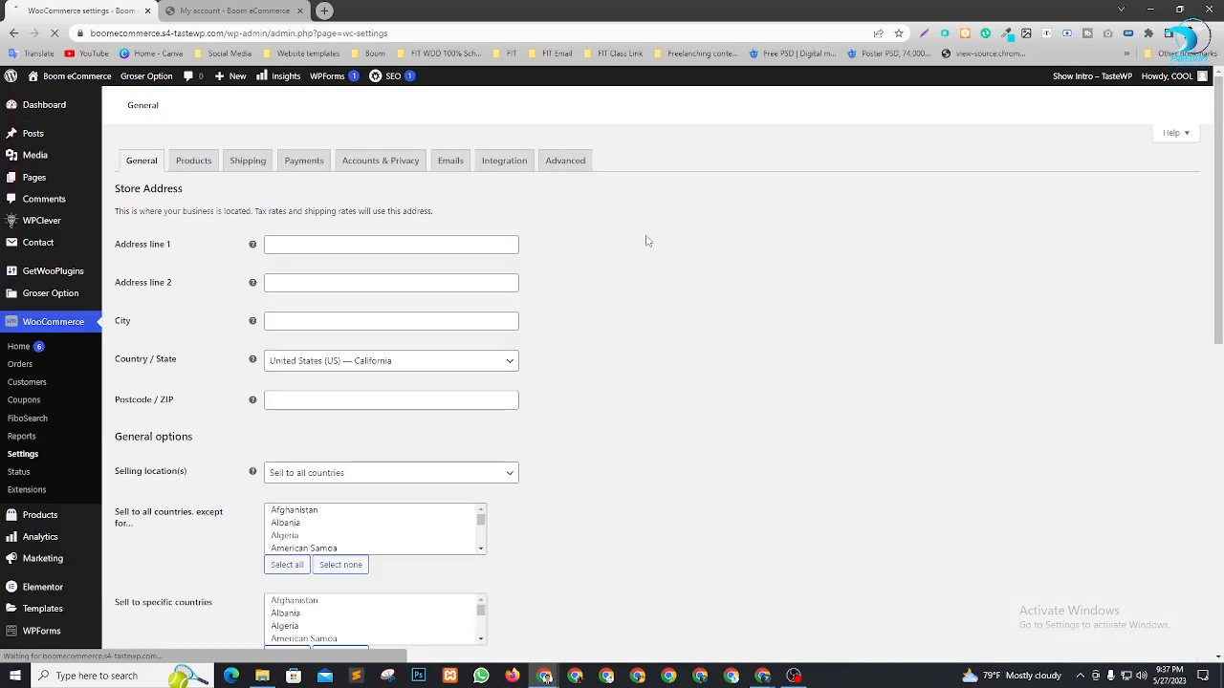
click(295, 244)
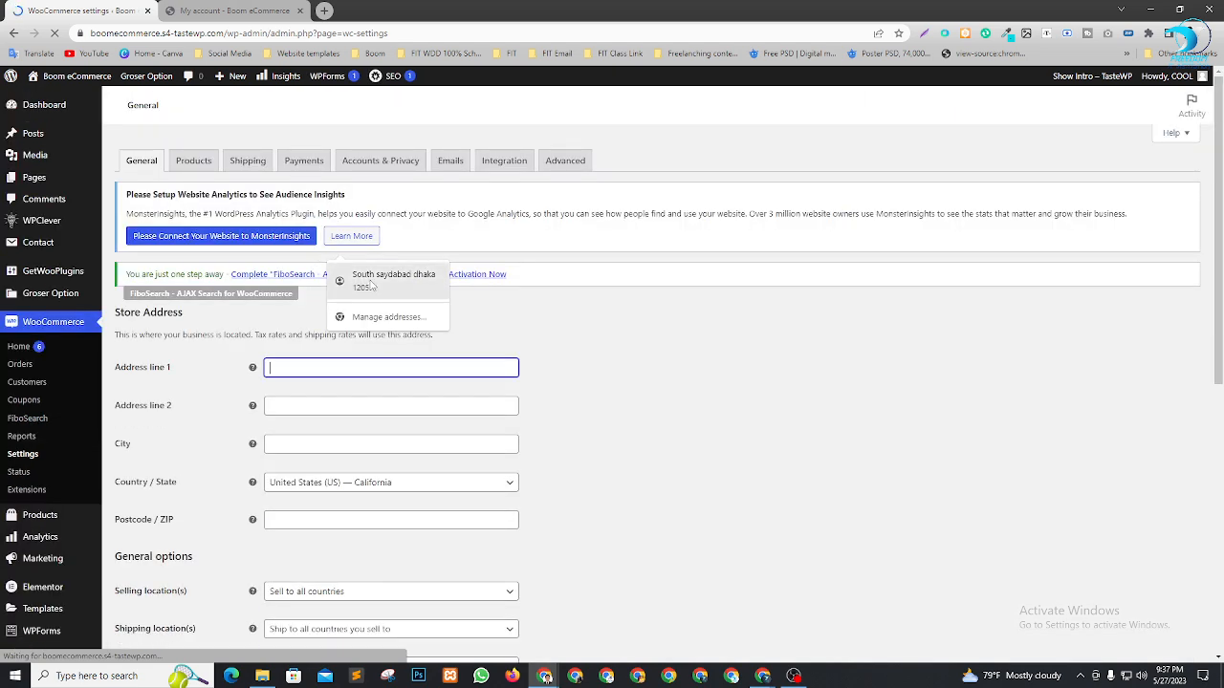
scroll(375, 245, down, 2)
click(375, 246)
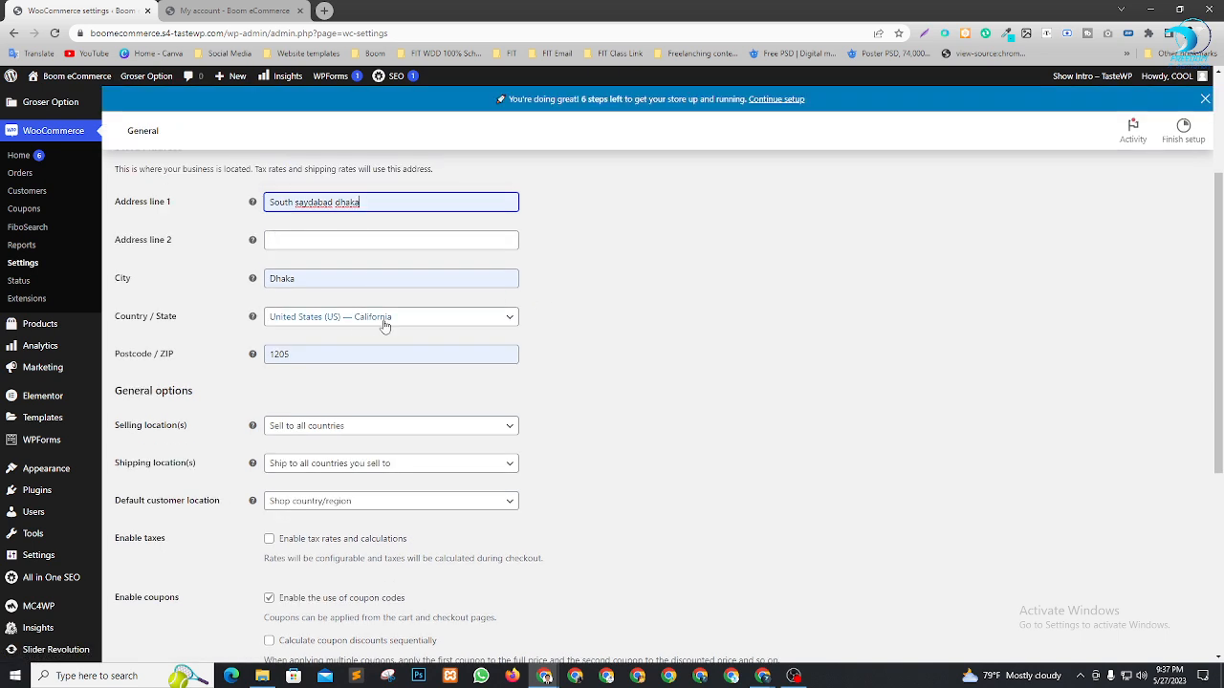
Set the store Country / State to Bangladesh — Dhaka by searching 'bang'
click(385, 322)
click(374, 339)
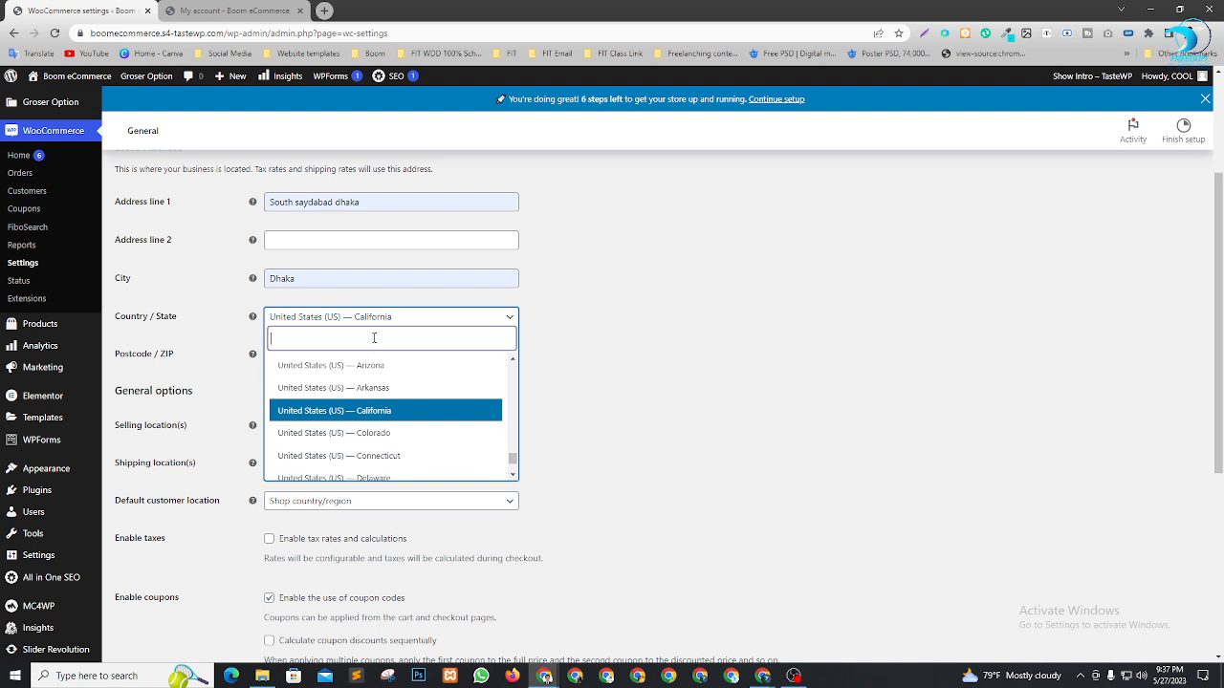
text(ba)
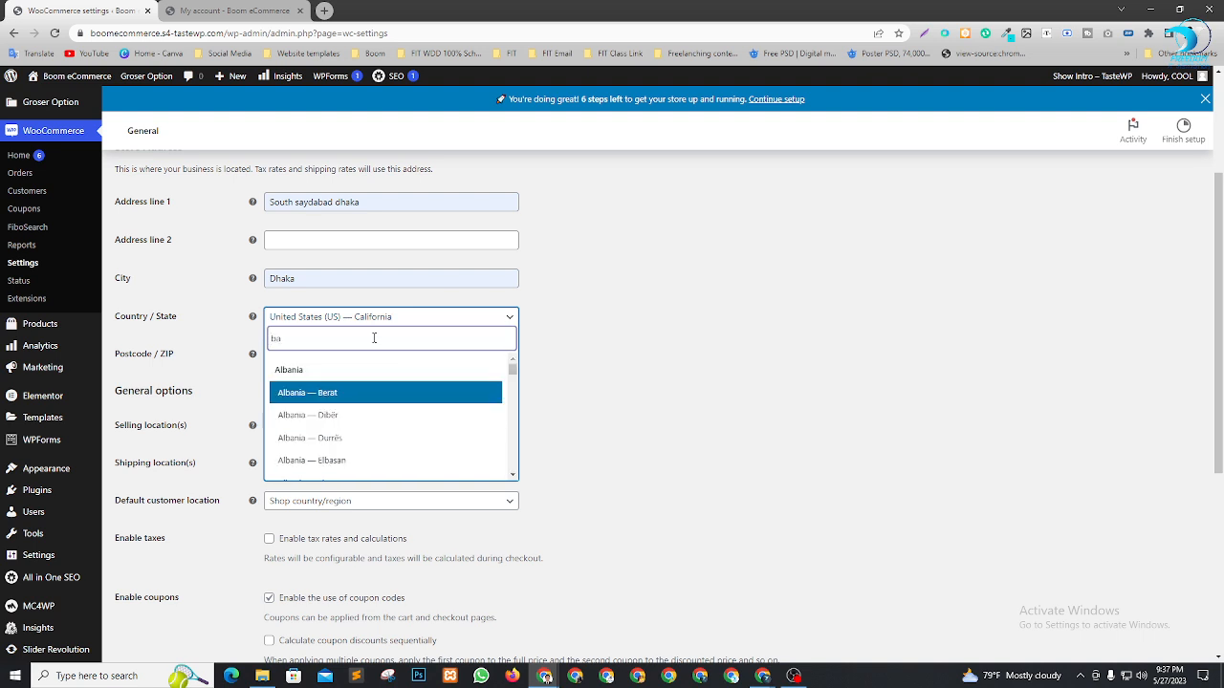
text(nglades)
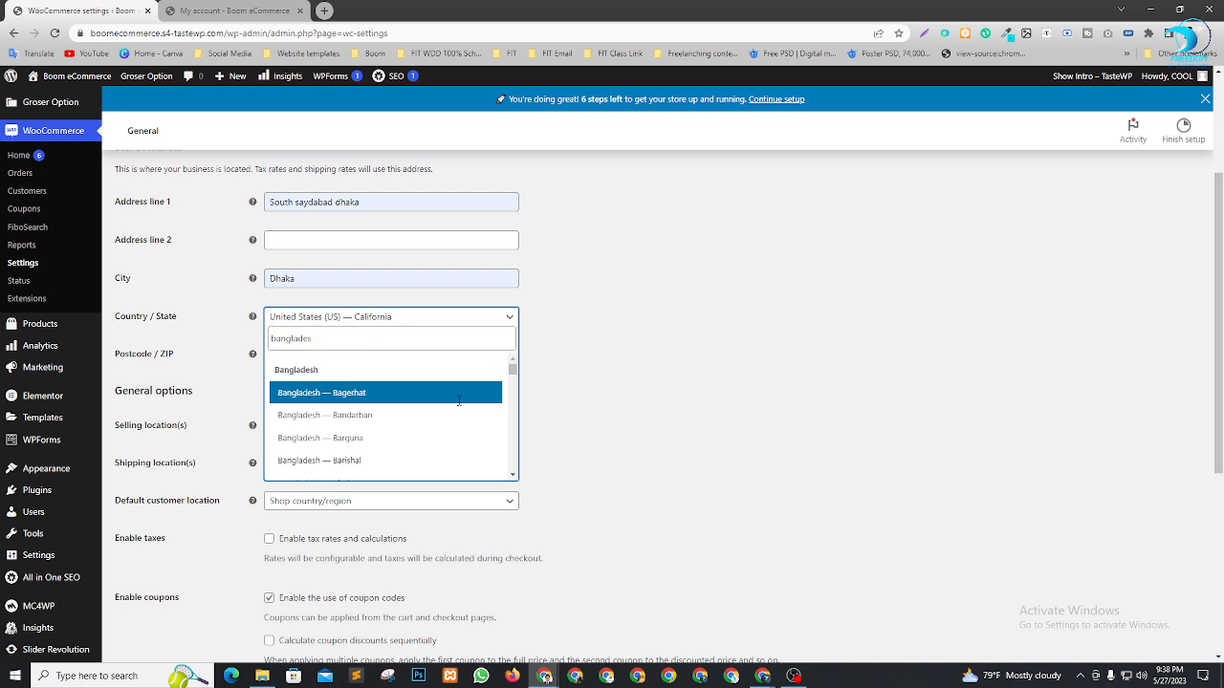
scroll(385, 411, down, 5)
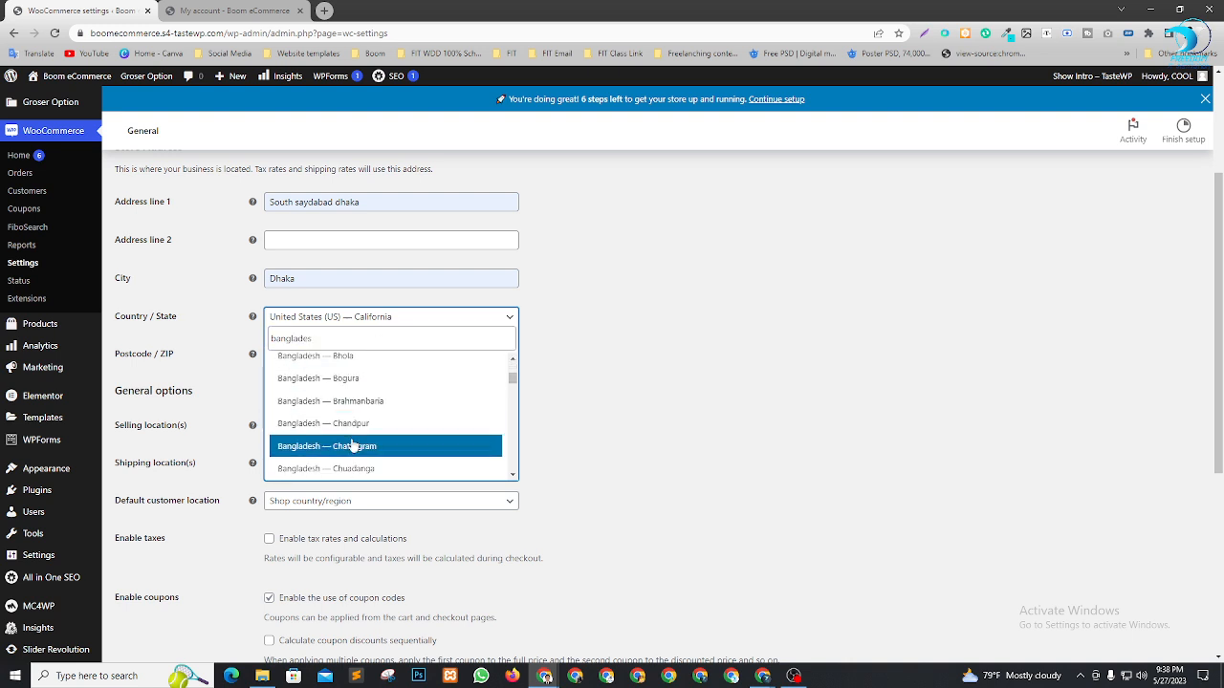
scroll(368, 421, down, 3)
click(375, 413)
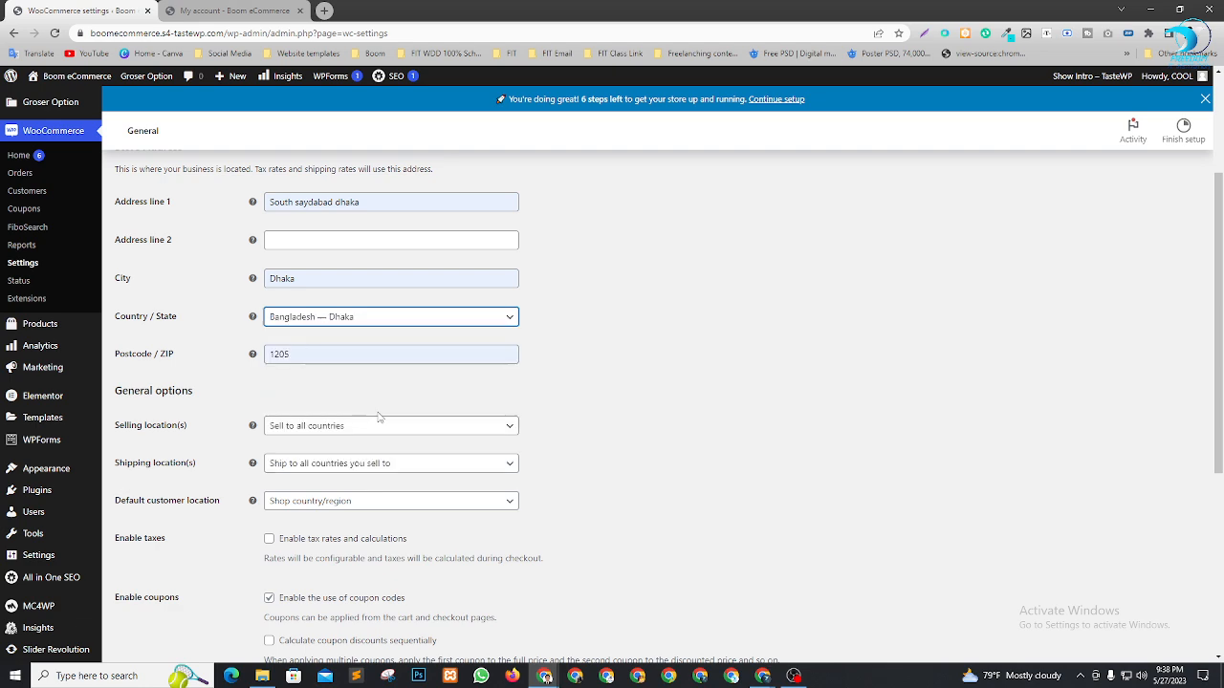
scroll(449, 396, down, 2)
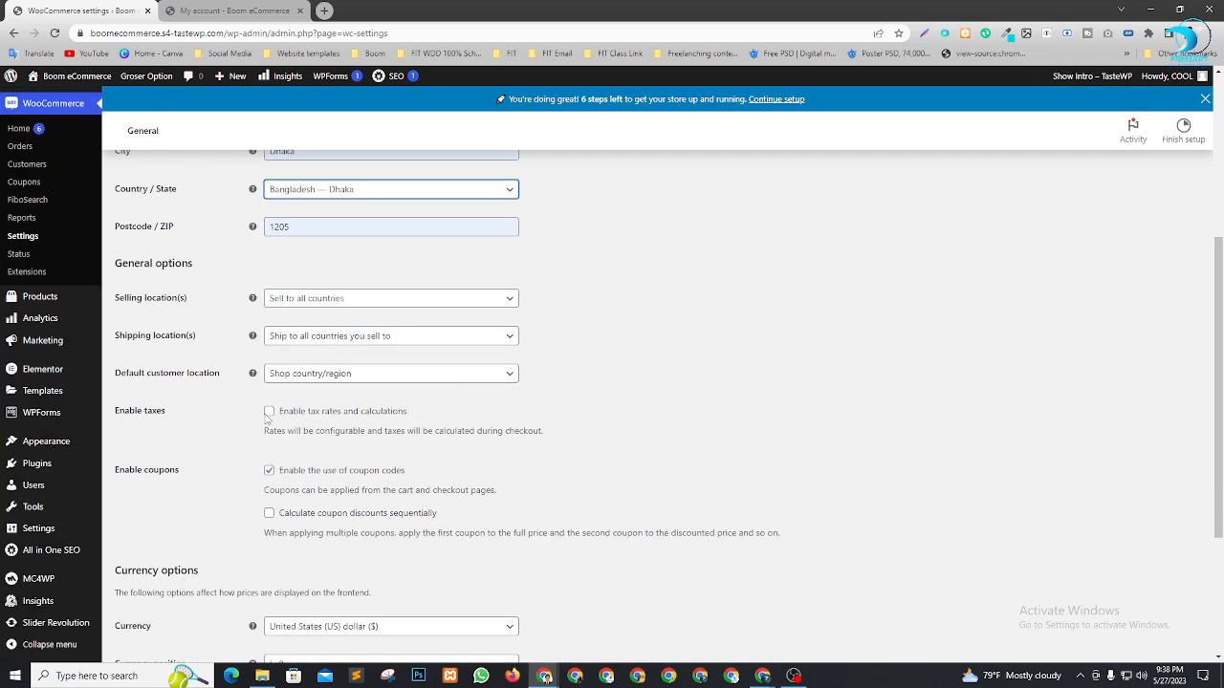
scroll(479, 425, down, 2)
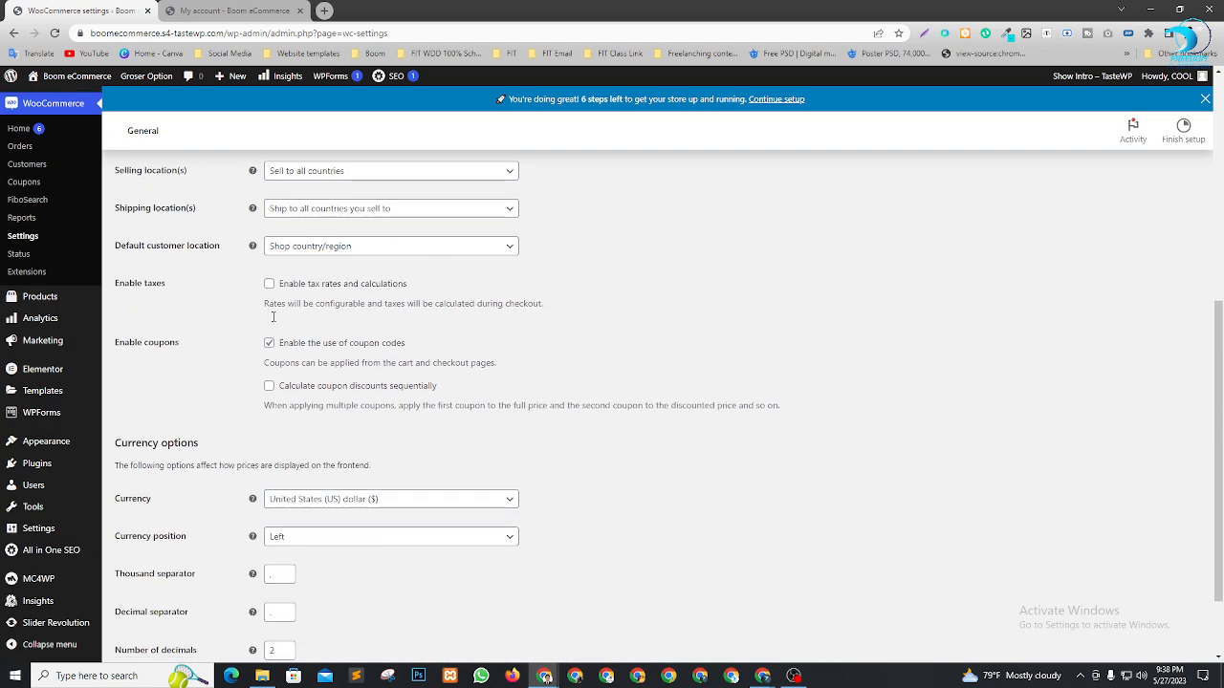
scroll(382, 456, down, 1)
Set the currency to Bangladeshi taka with position Right and save the General settings
click(509, 408)
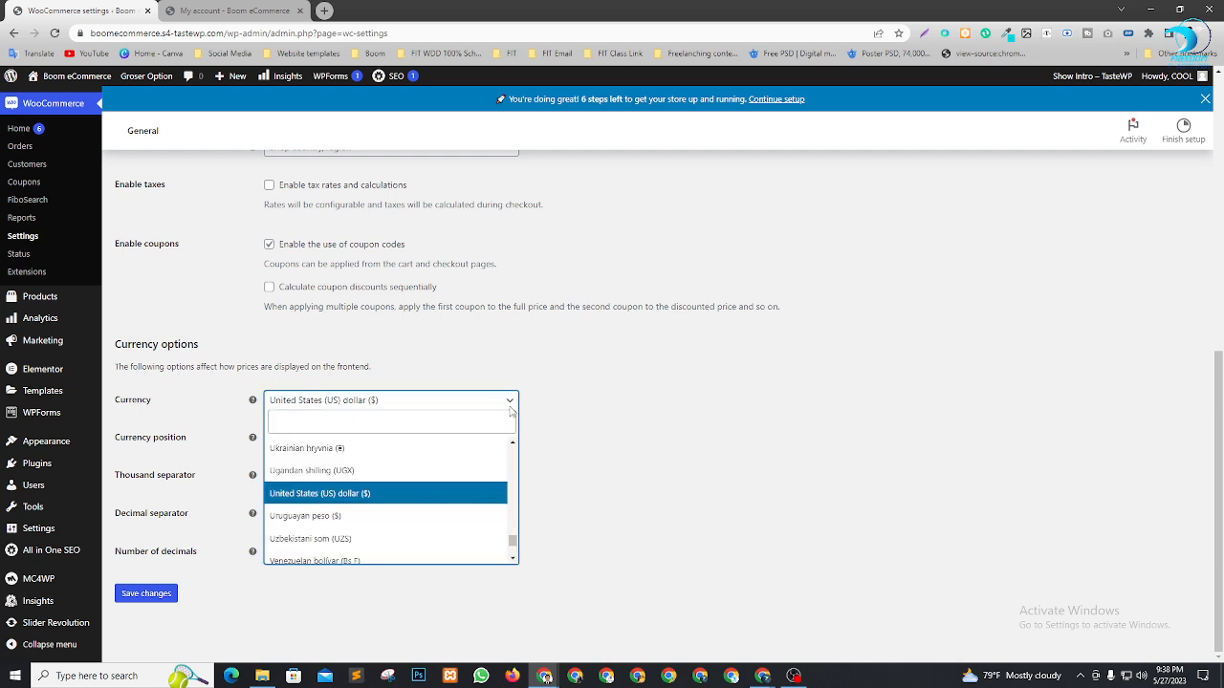
text(taka)
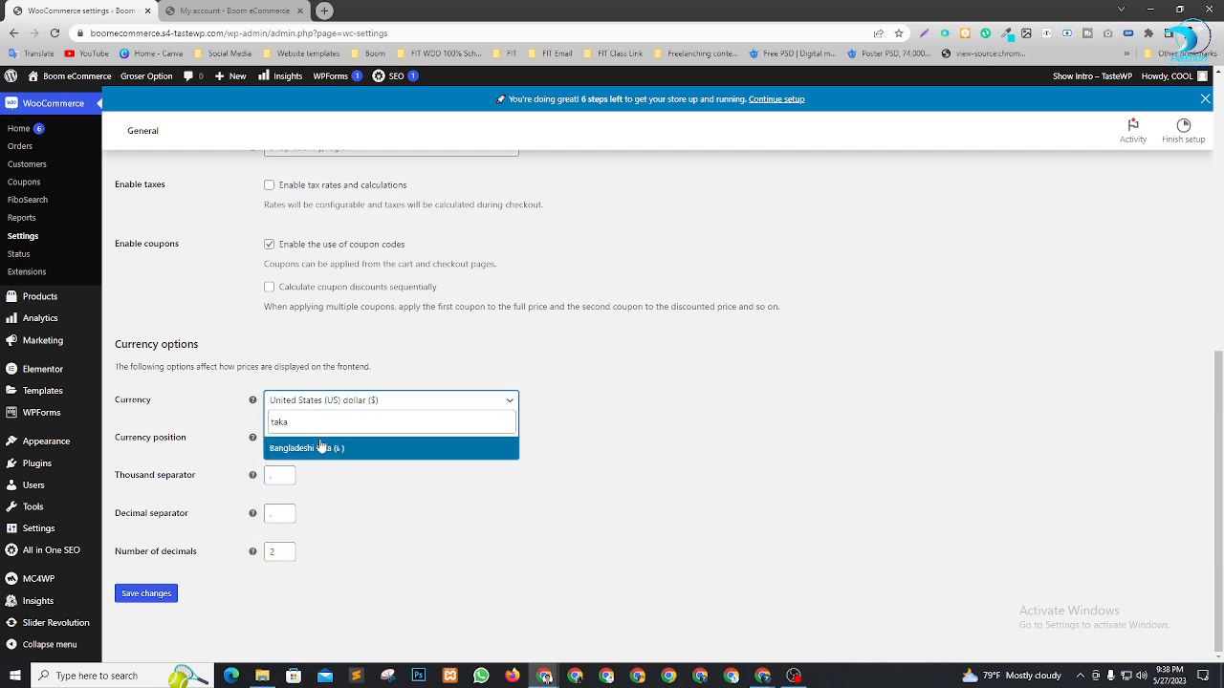
click(325, 448)
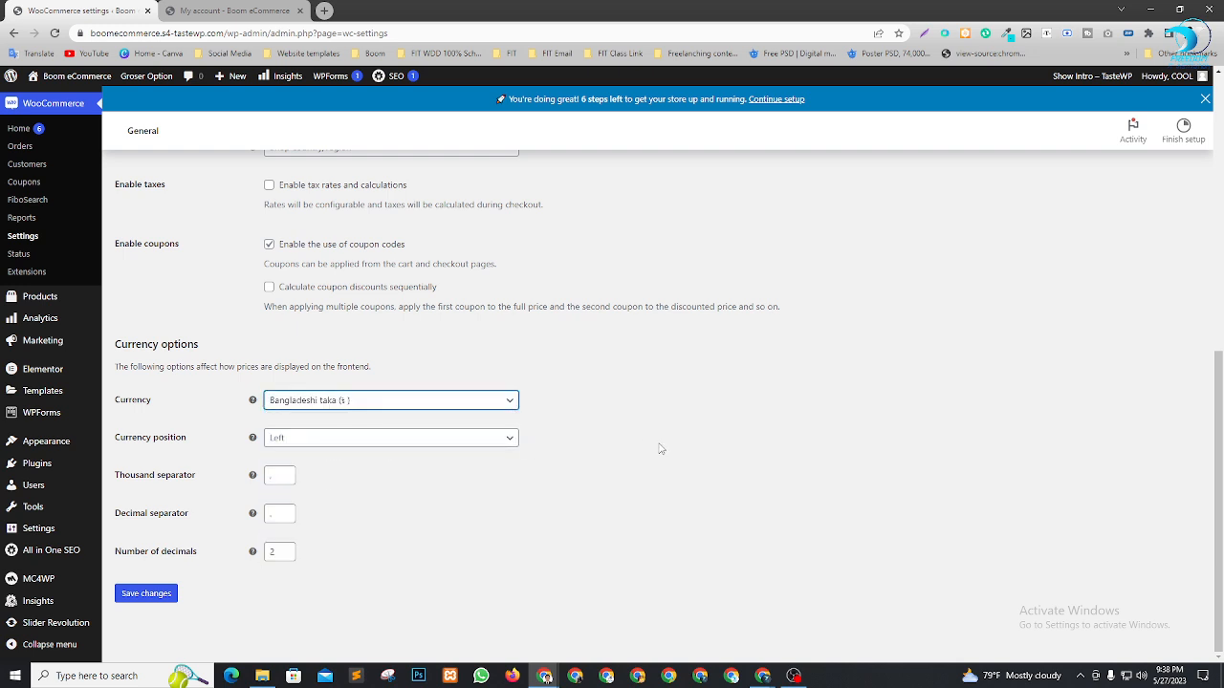
click(412, 441)
click(276, 481)
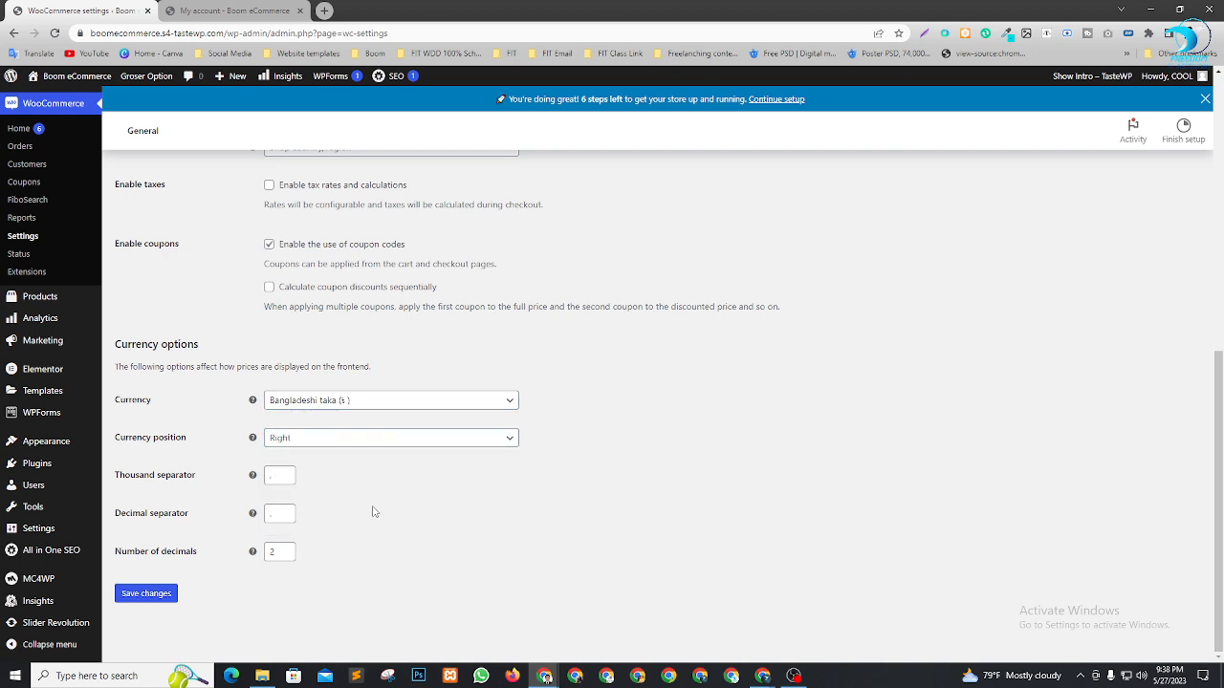
click(166, 599)
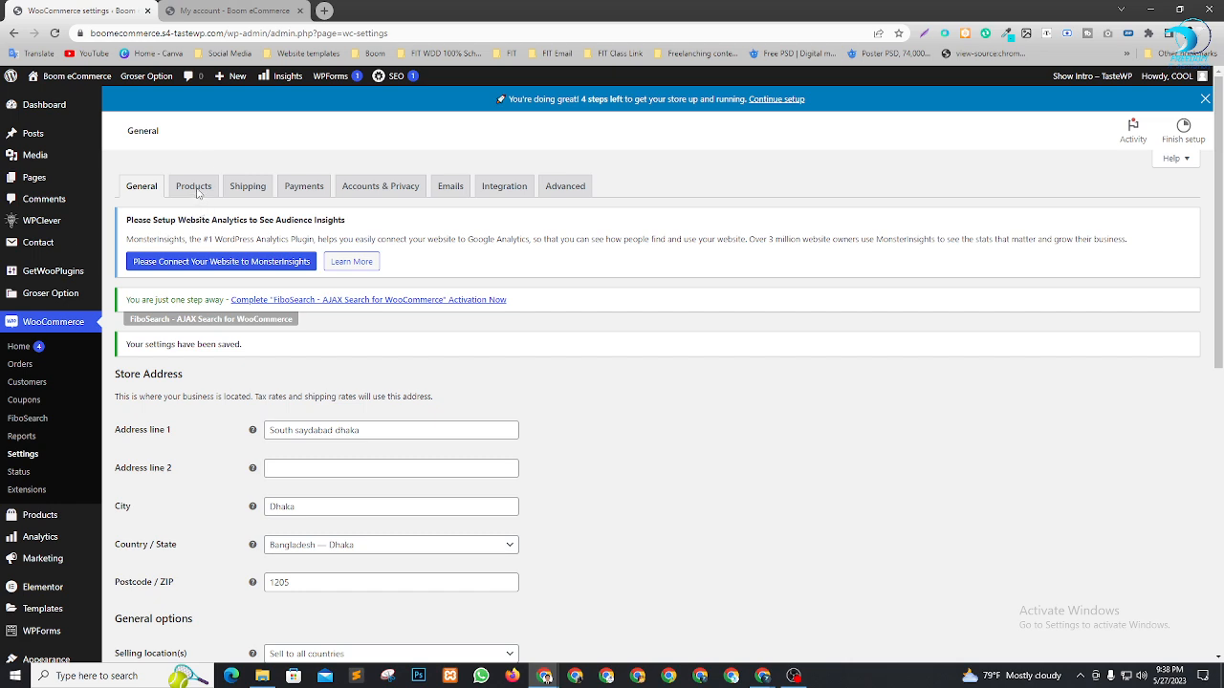
Look through the Products settings, then bring up the Payments settings with all four methods disabled
click(197, 185)
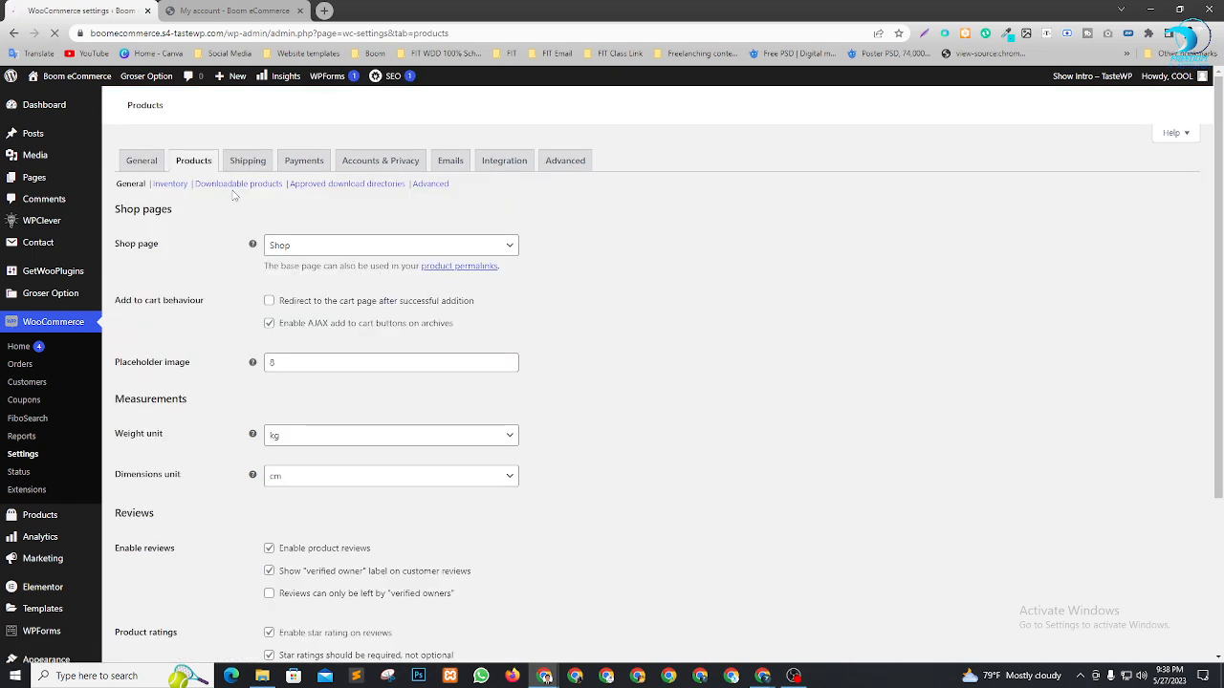
scroll(379, 496, down, 3)
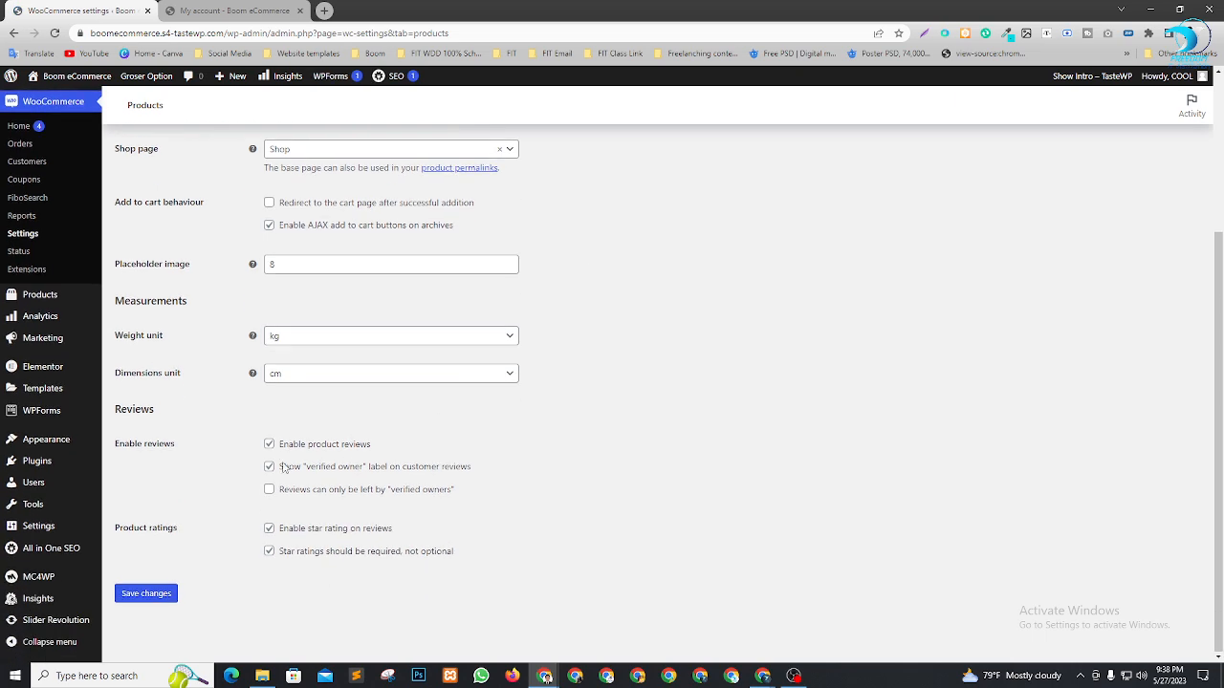
scroll(380, 496, up, 3)
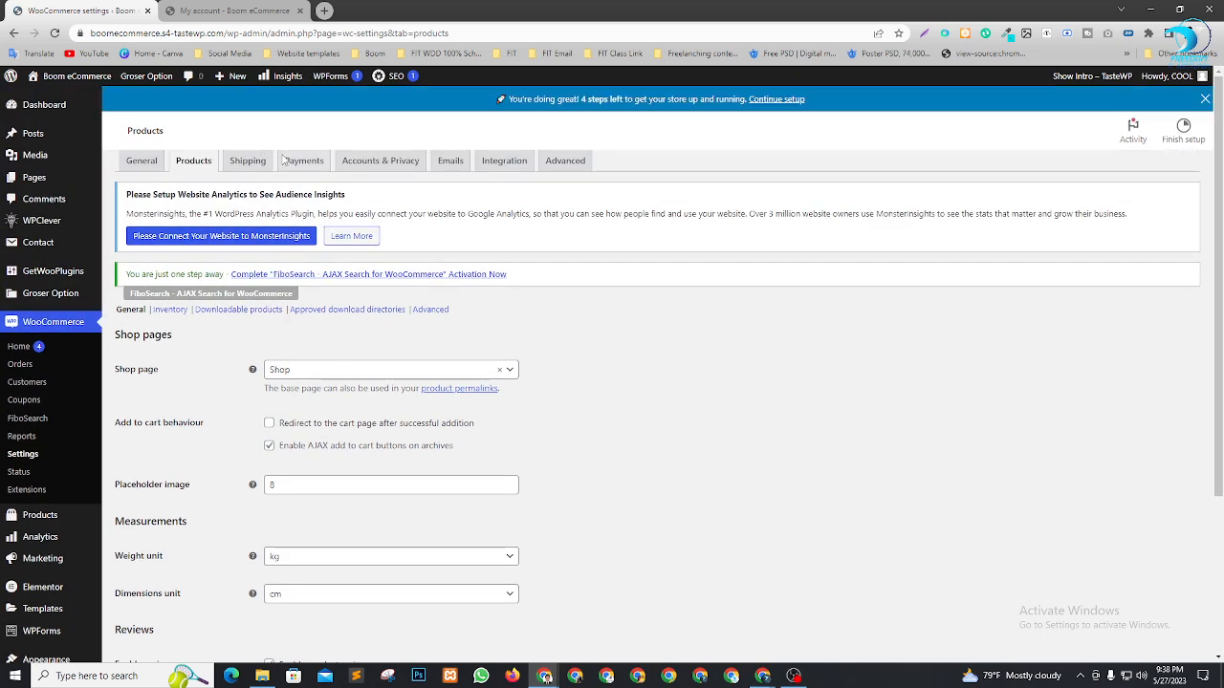
click(308, 188)
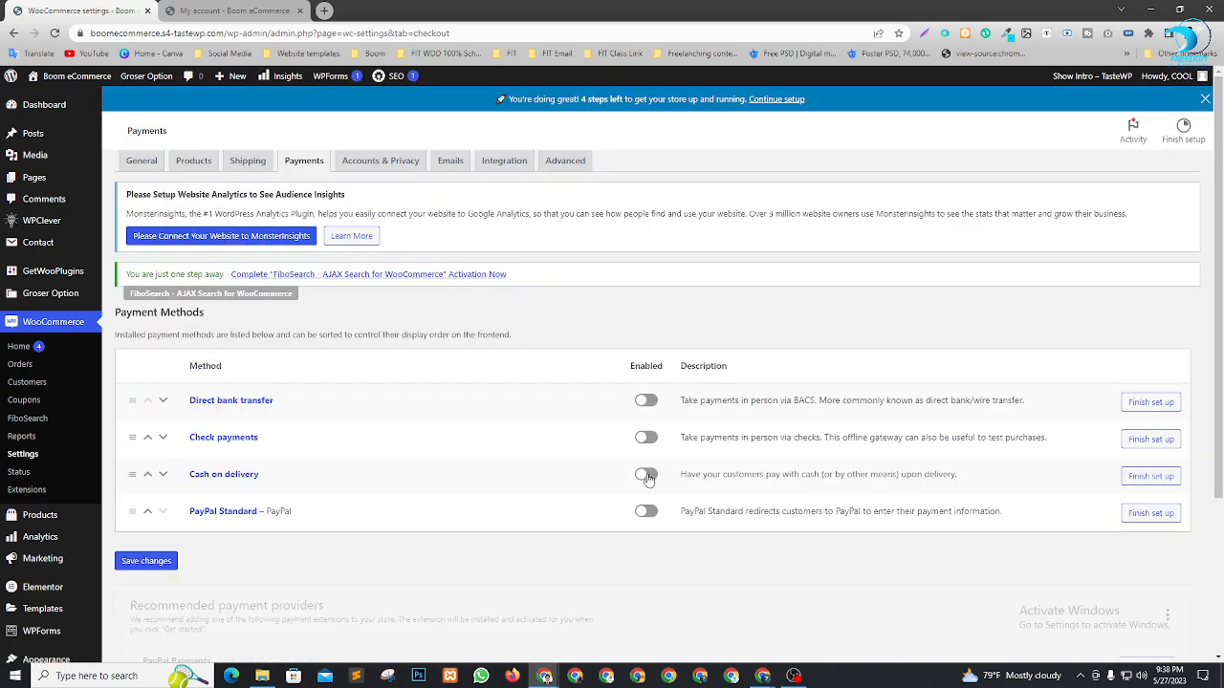
Enable Cash on delivery and Direct bank transfer, and begin Direct bank transfer setup
click(646, 502)
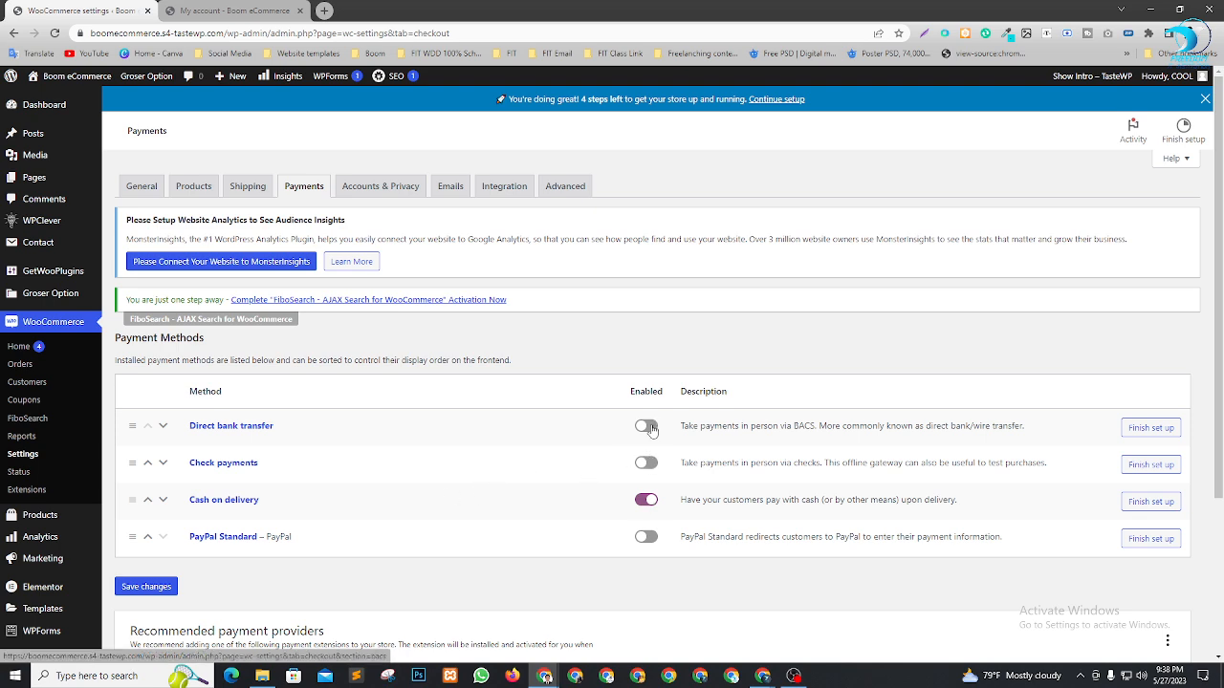
scroll(550, 397, down, 2)
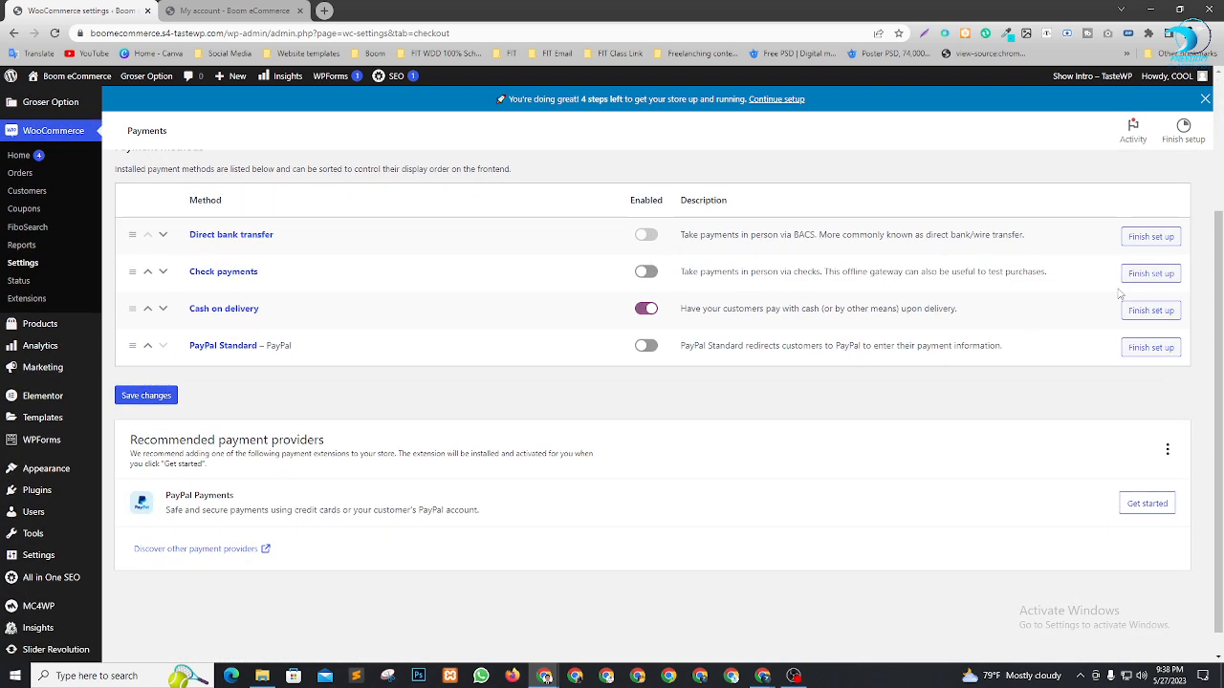
click(1144, 244)
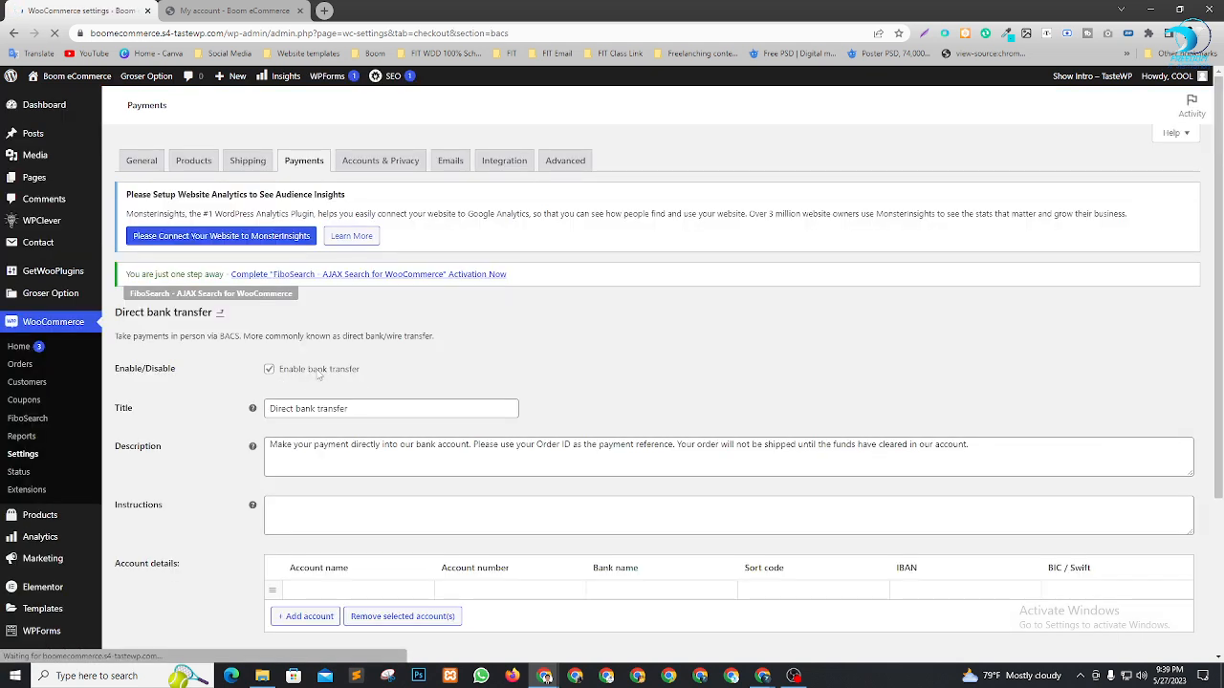
Fill the account row with holder's name, account number, bank DBBL, sort code, IBAN and BIC/Swift
scroll(413, 346, down, 1)
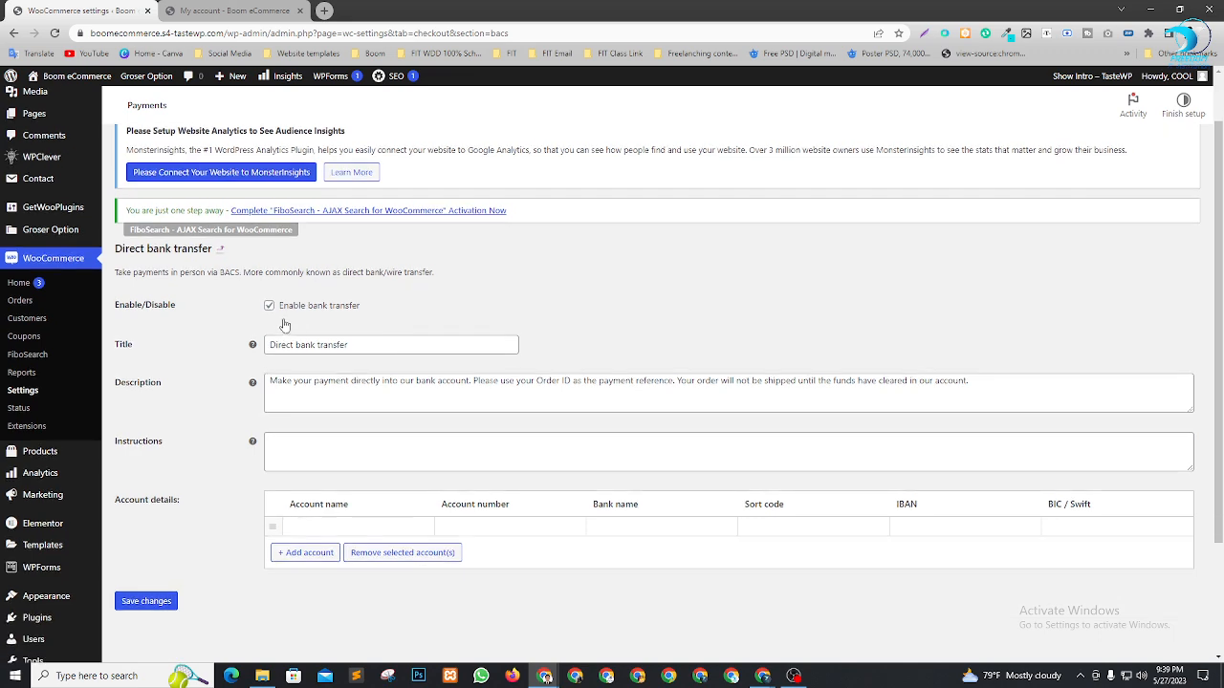
scroll(657, 313, down, 2)
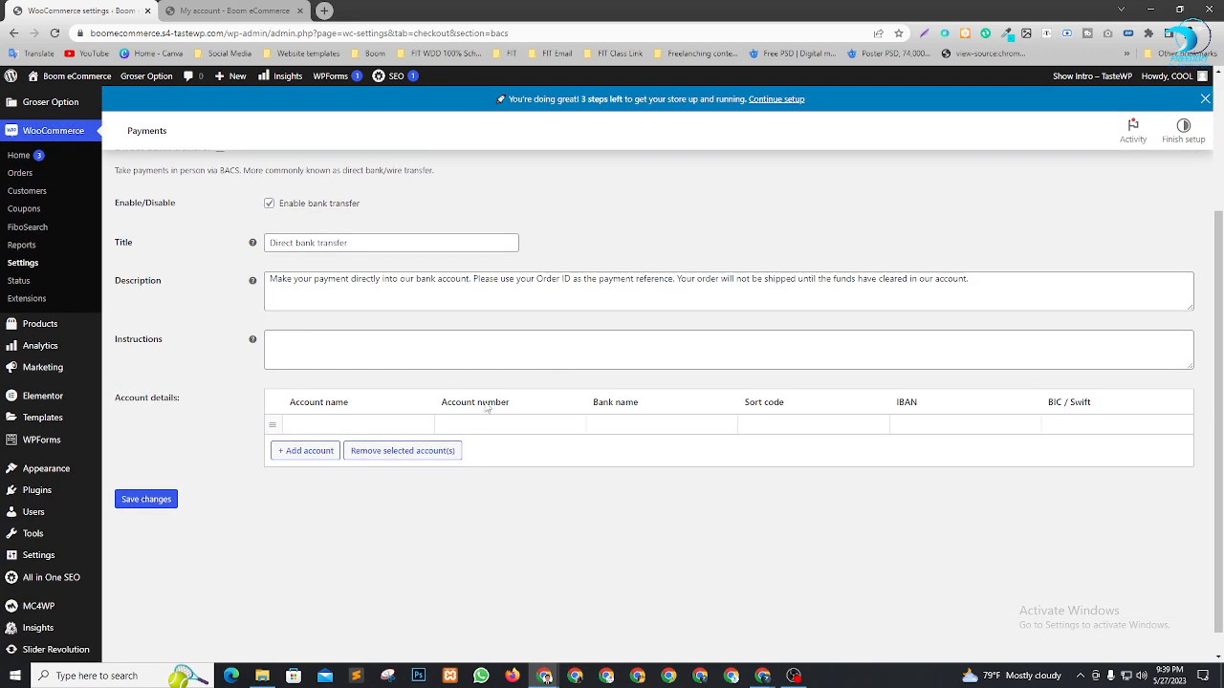
click(331, 422)
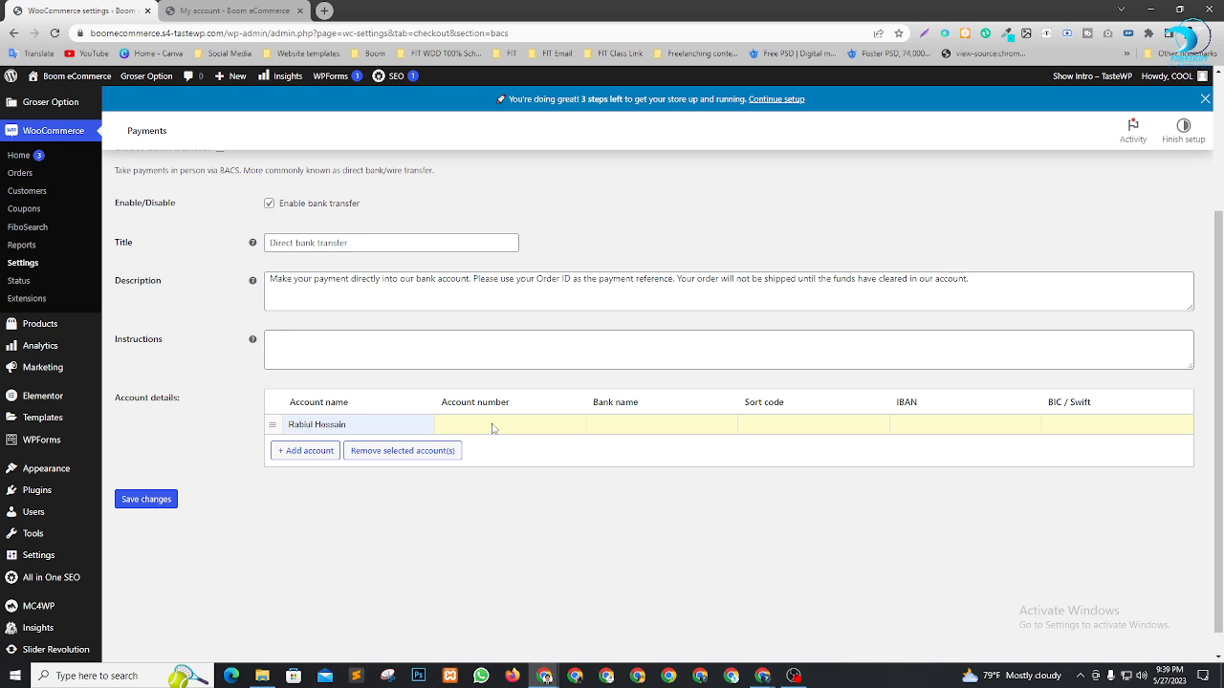
click(493, 428)
click(521, 459)
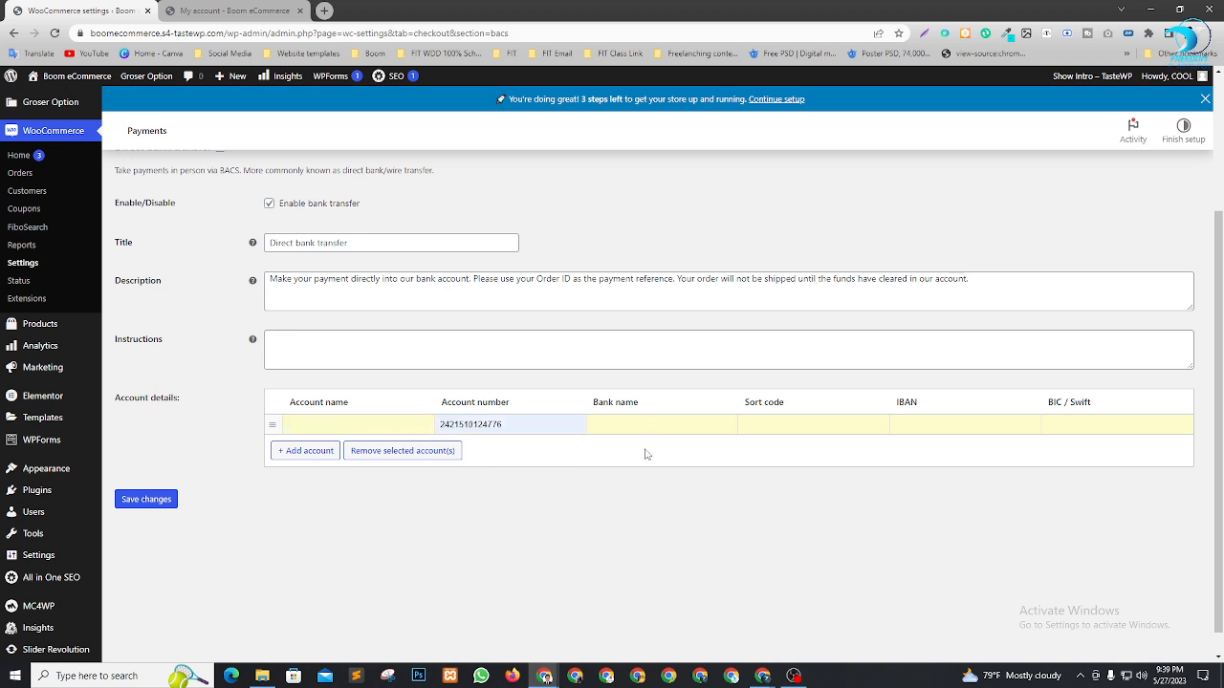
click(651, 426)
text(DBBL)
click(794, 428)
click(820, 455)
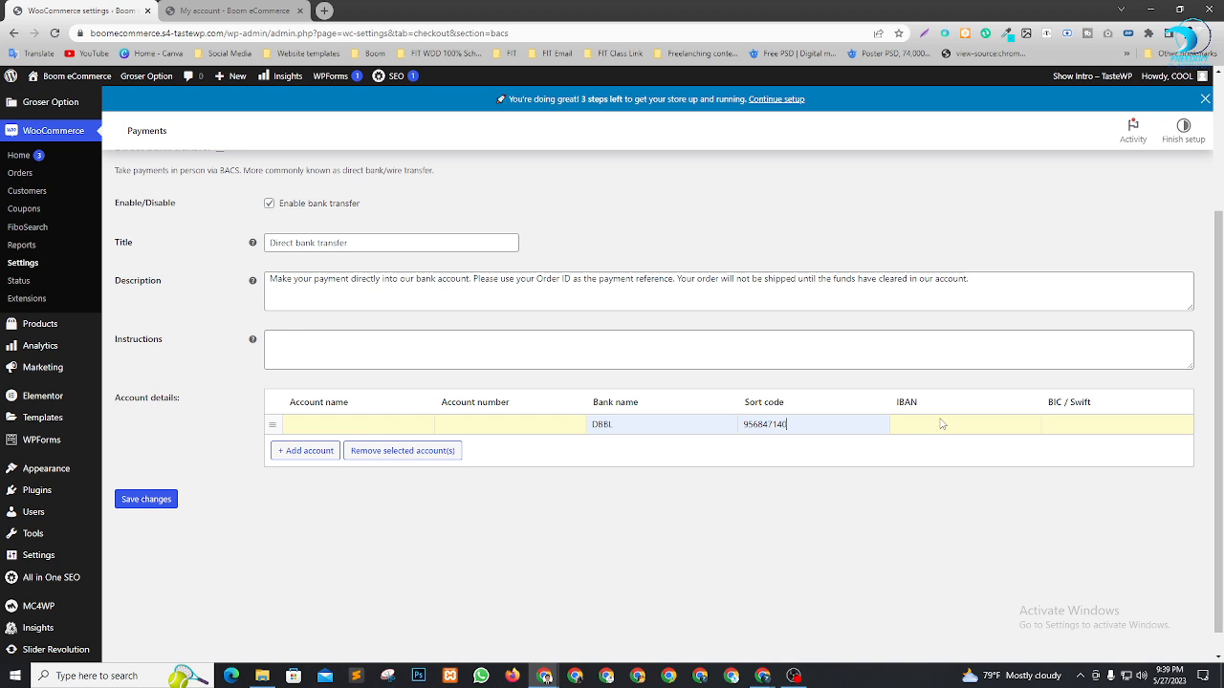
click(942, 424)
click(971, 457)
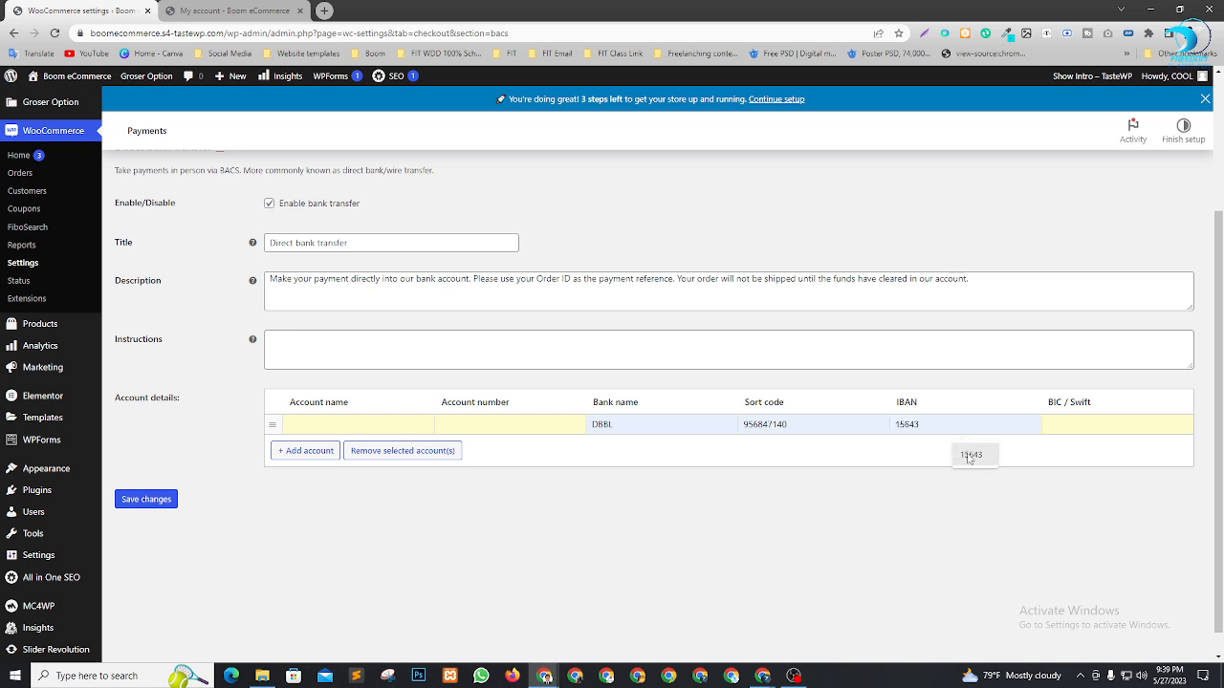
click(1092, 428)
click(1130, 457)
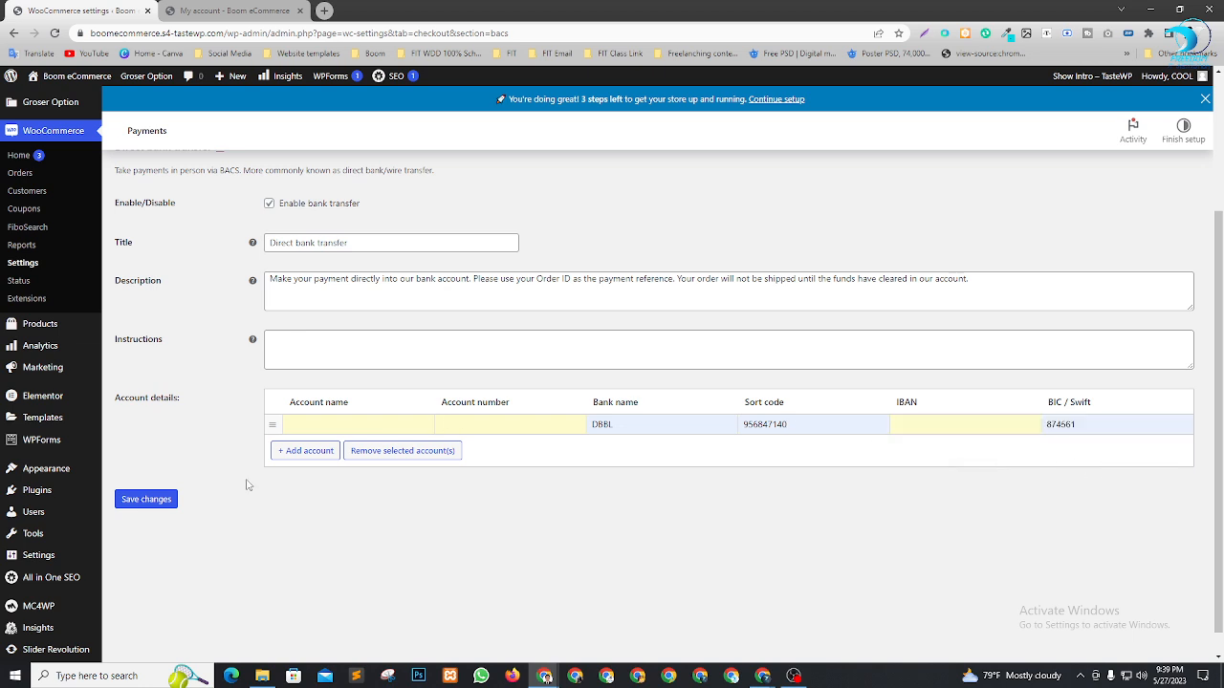
Restore the cleared holder name, account number and IBAN, then save the bank account details
click(337, 434)
click(401, 453)
click(489, 433)
click(502, 458)
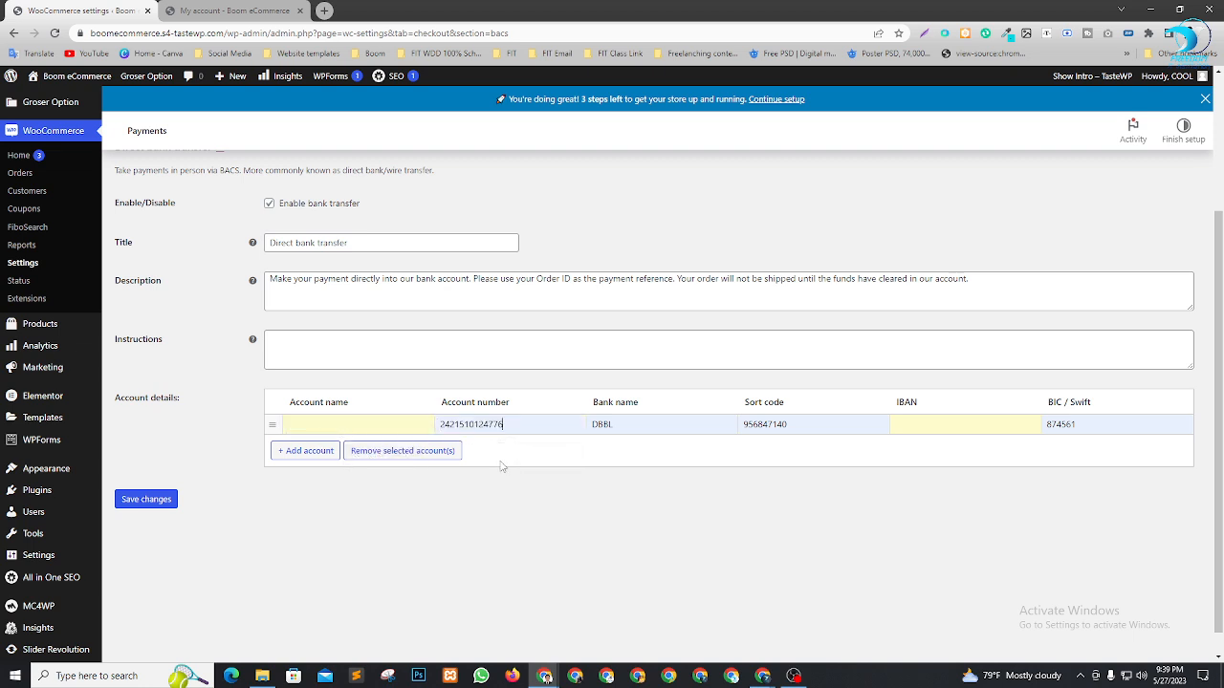
click(350, 427)
click(369, 453)
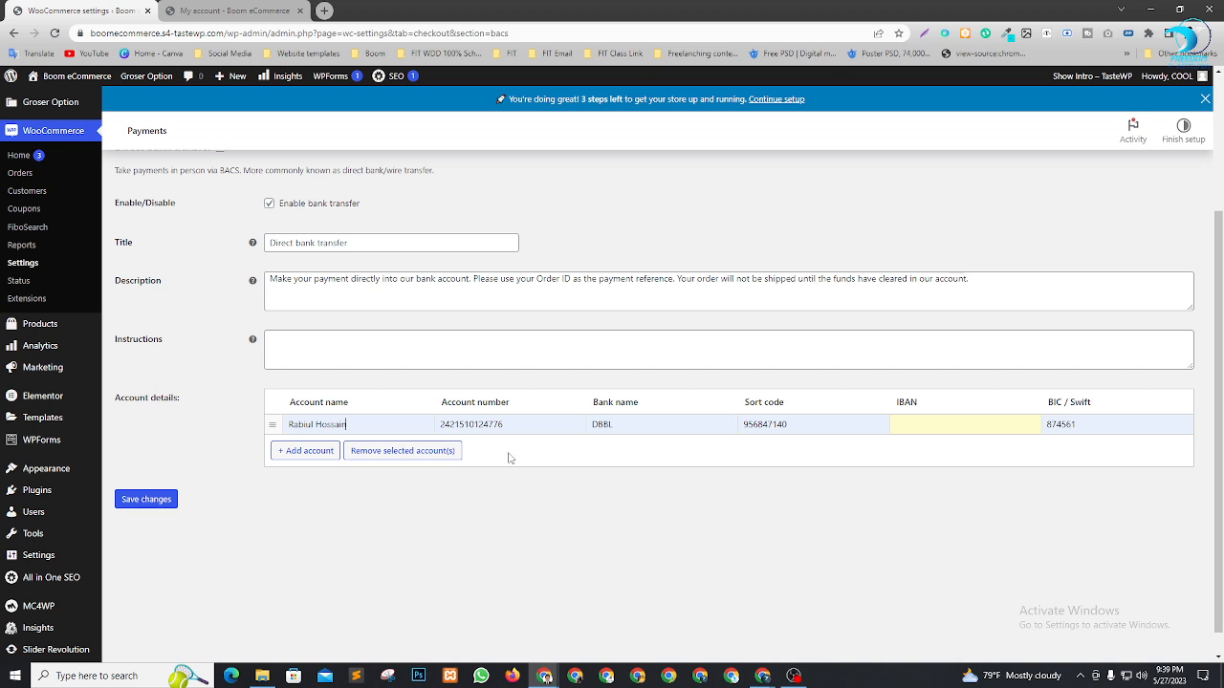
click(940, 426)
click(962, 455)
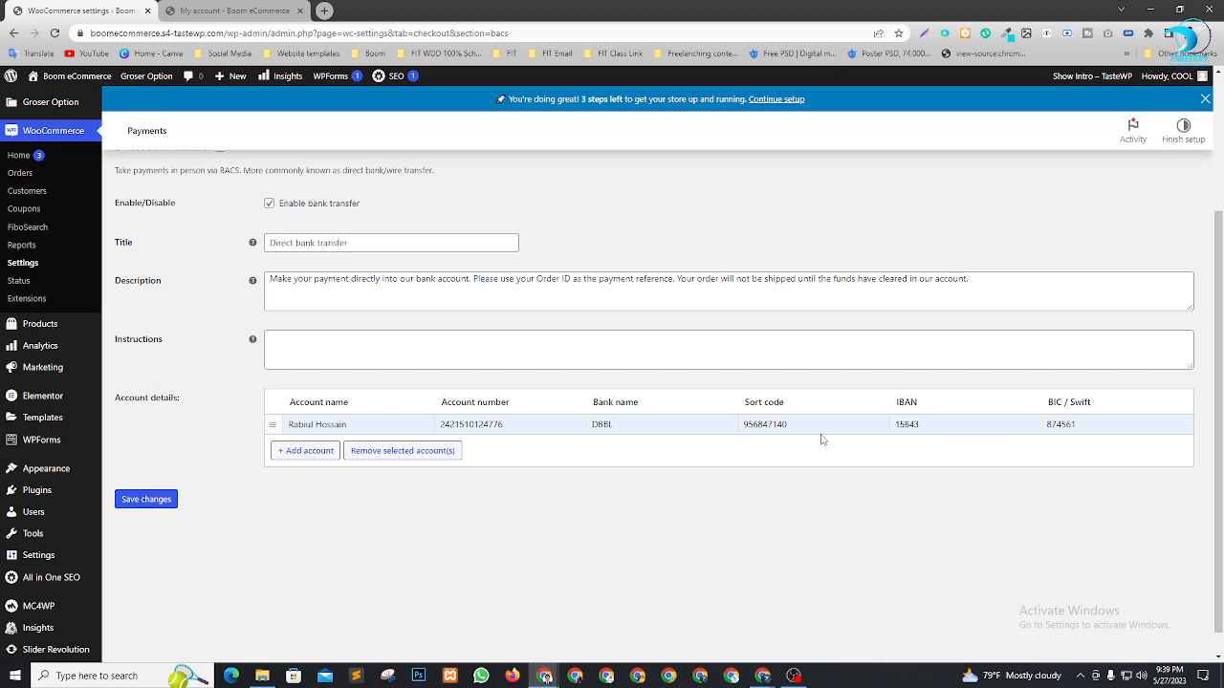
click(156, 499)
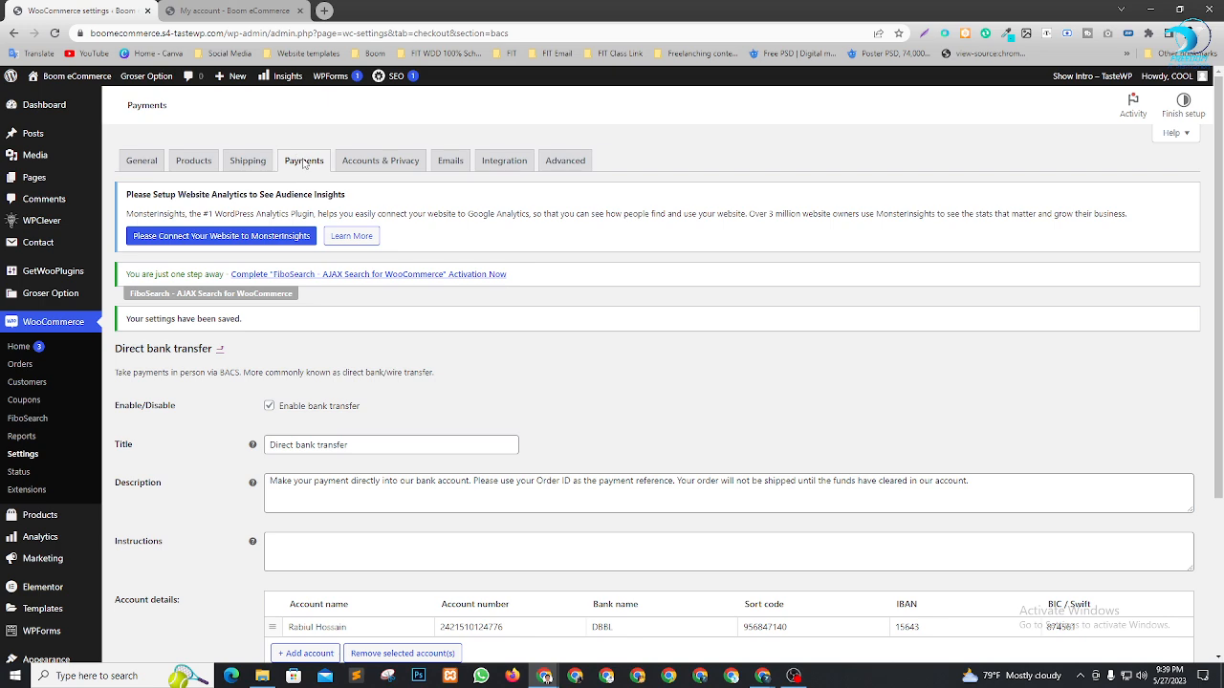
scroll(383, 368, down, 4)
scroll(430, 309, up, 4)
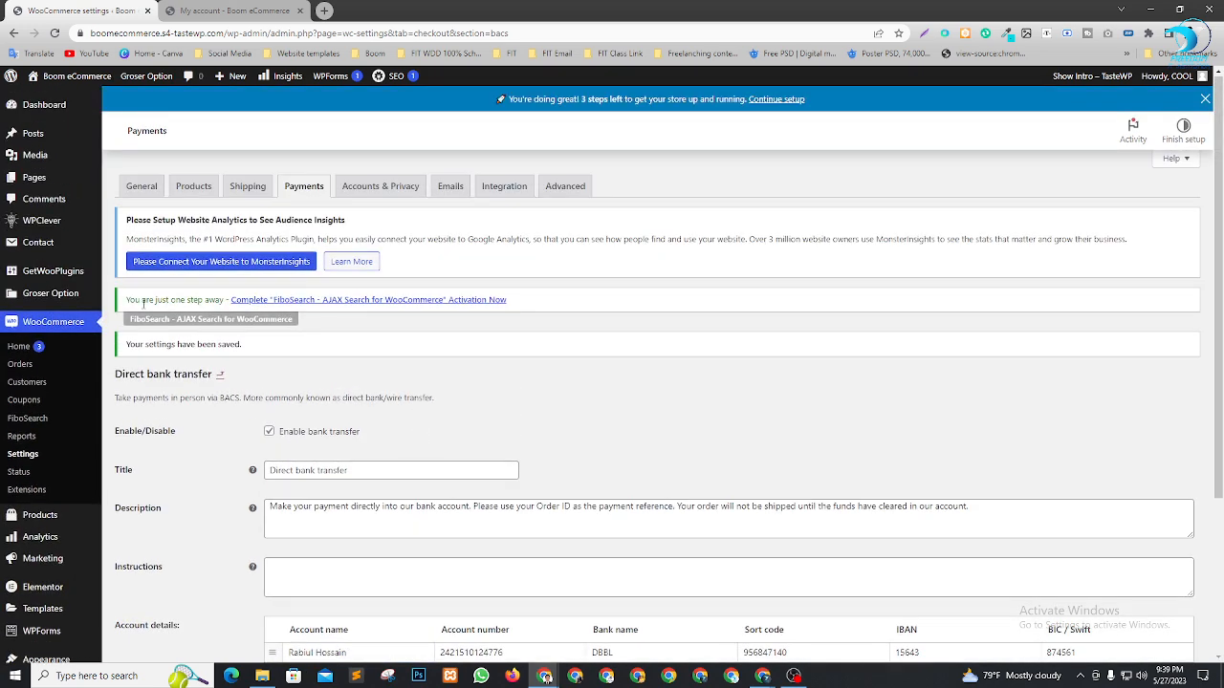
Save Cash on delivery with its default title and instructions, then go to Advanced settings
click(306, 188)
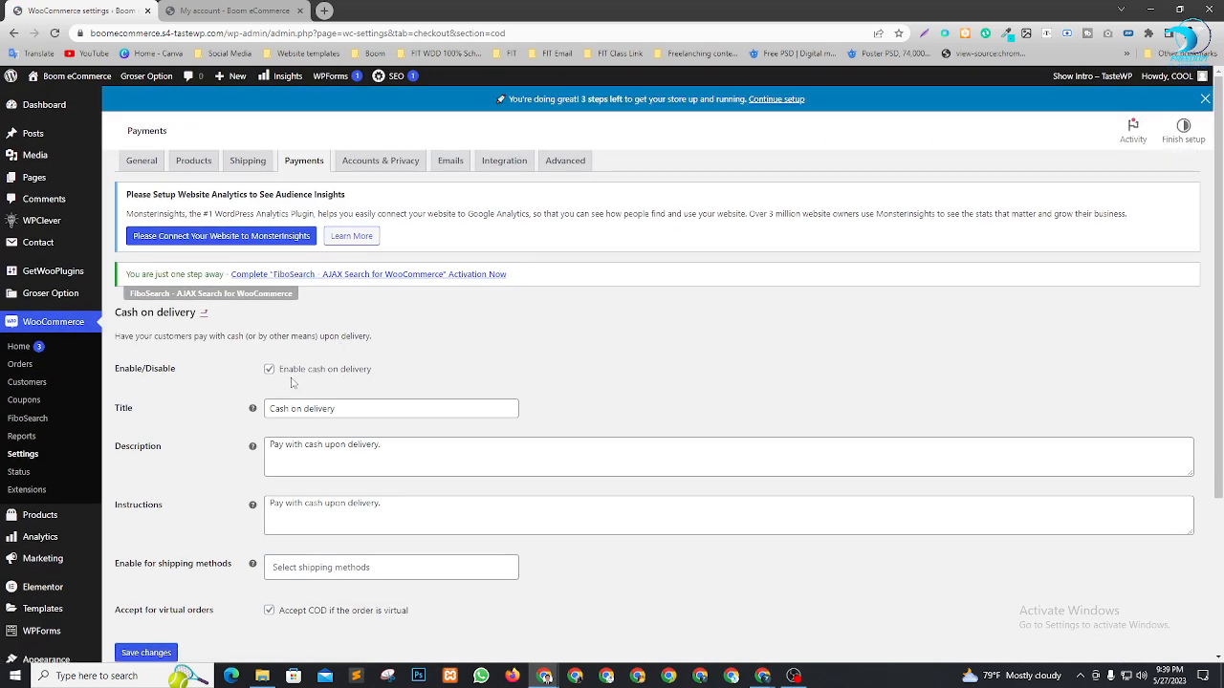
scroll(155, 555, down, 2)
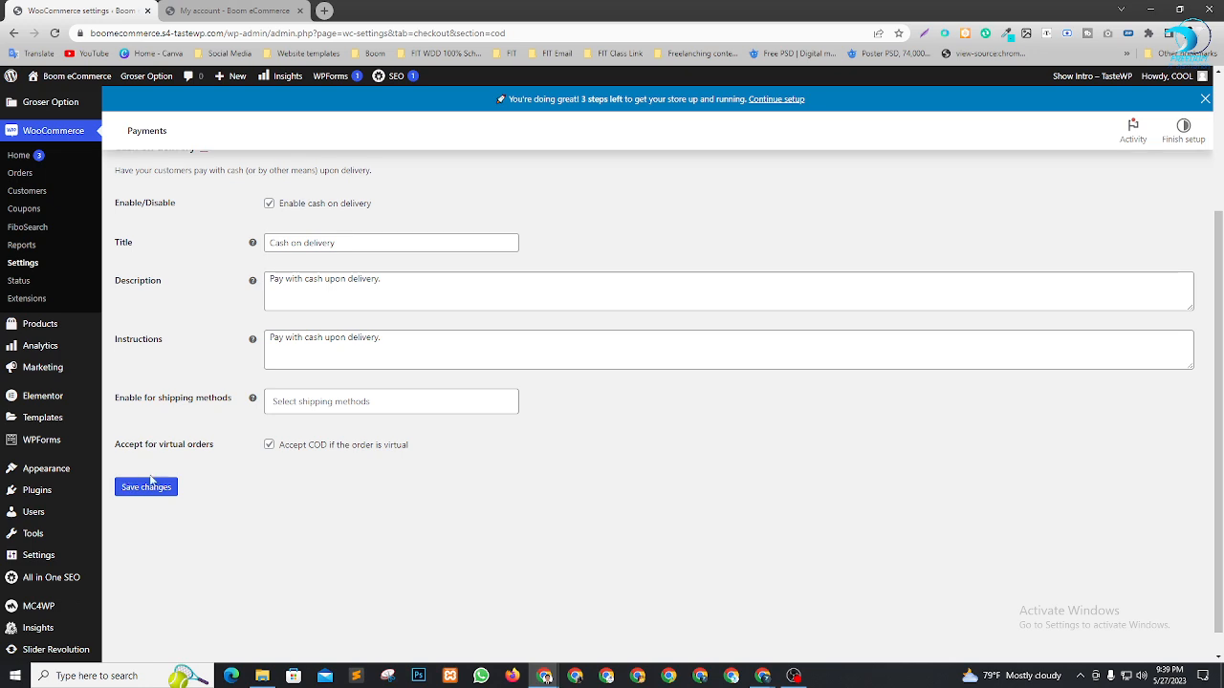
click(143, 486)
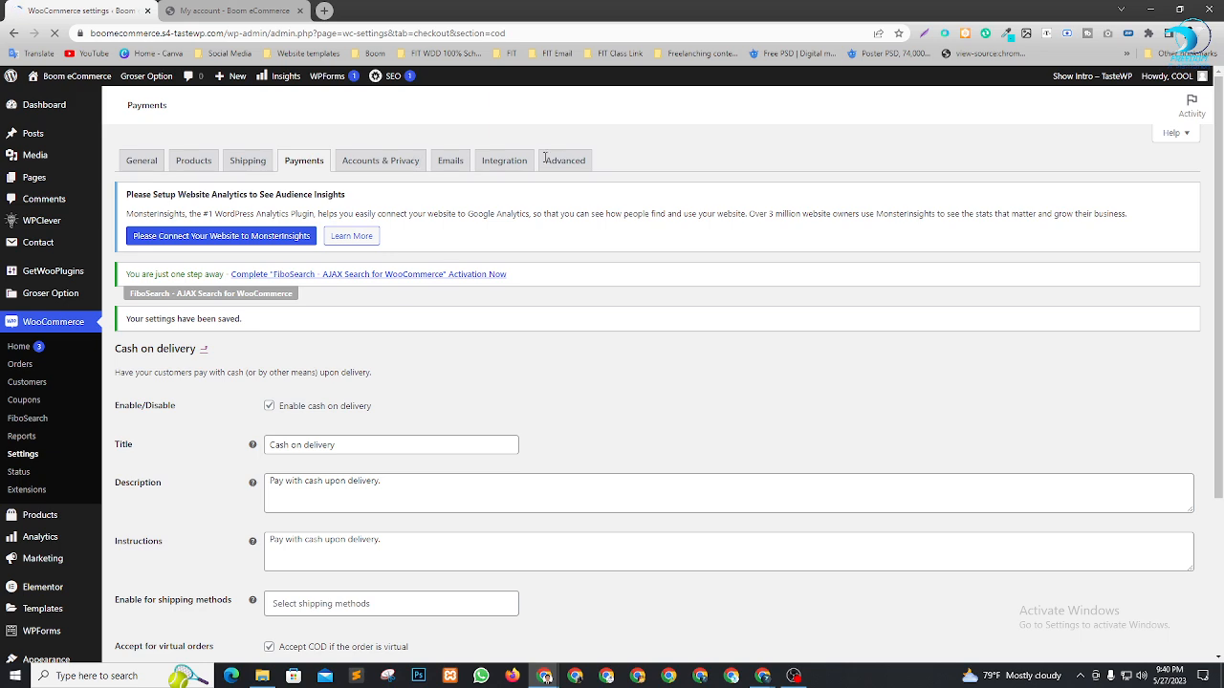
click(564, 161)
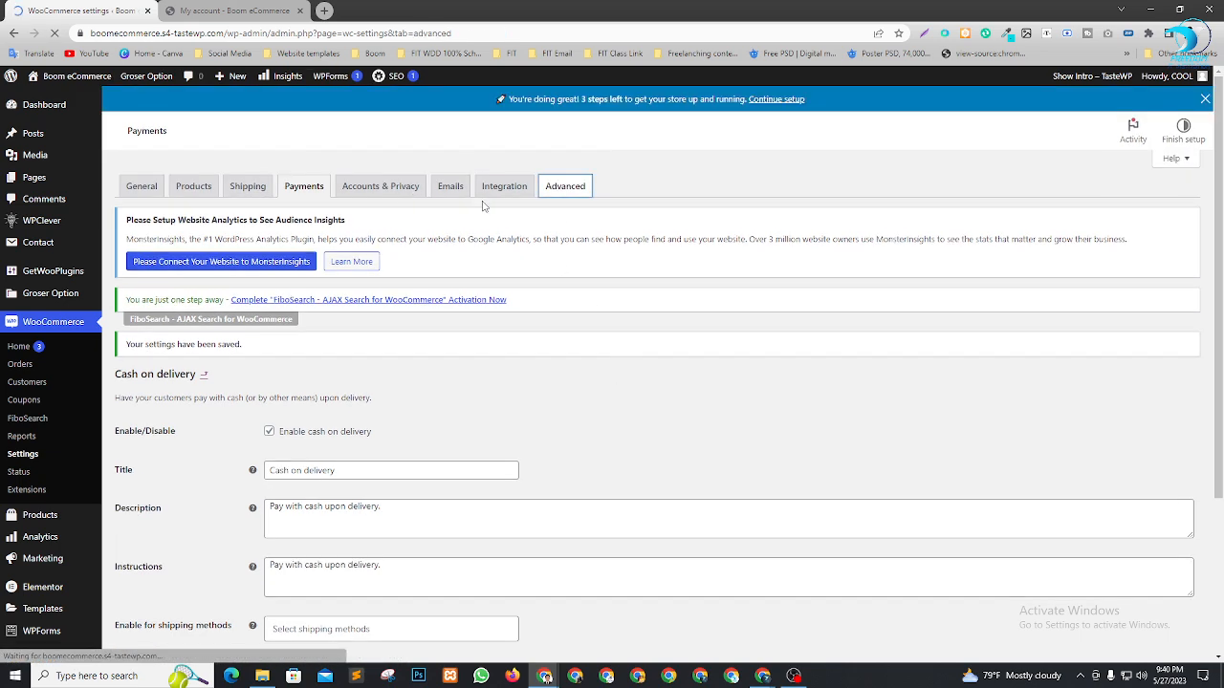
Inspect the Page setup section, highlighting the unassigned Terms and conditions field
scroll(618, 320, down, 2)
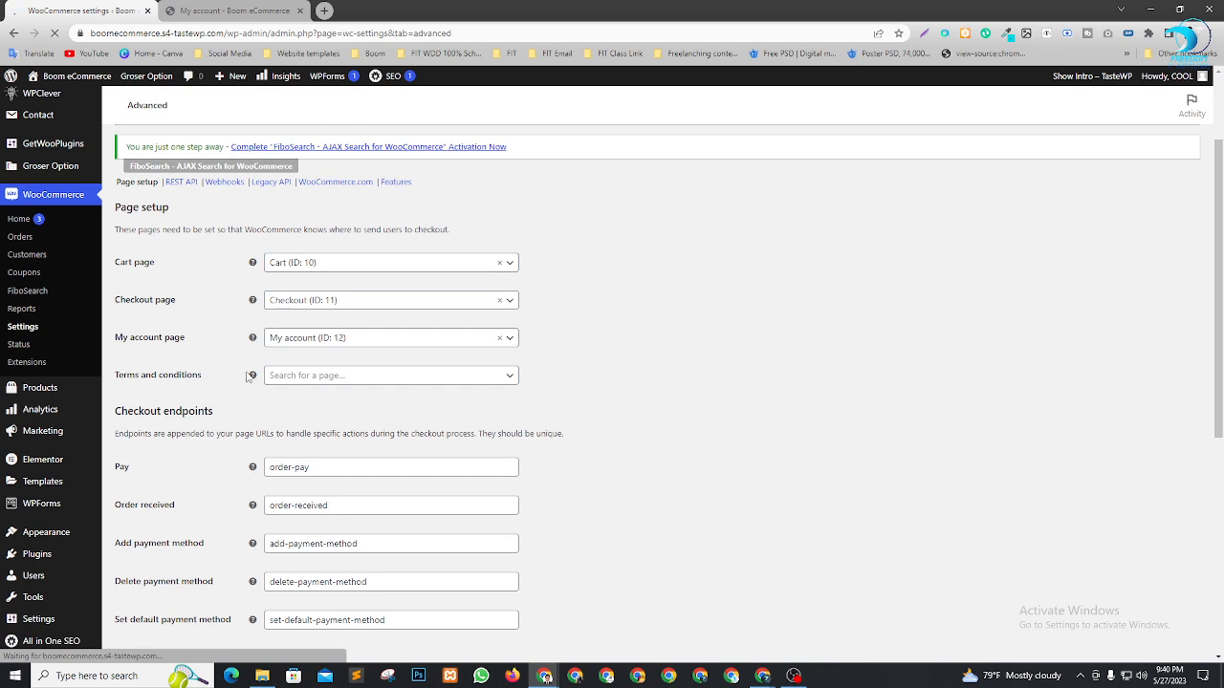
drag(110, 382, 117, 380)
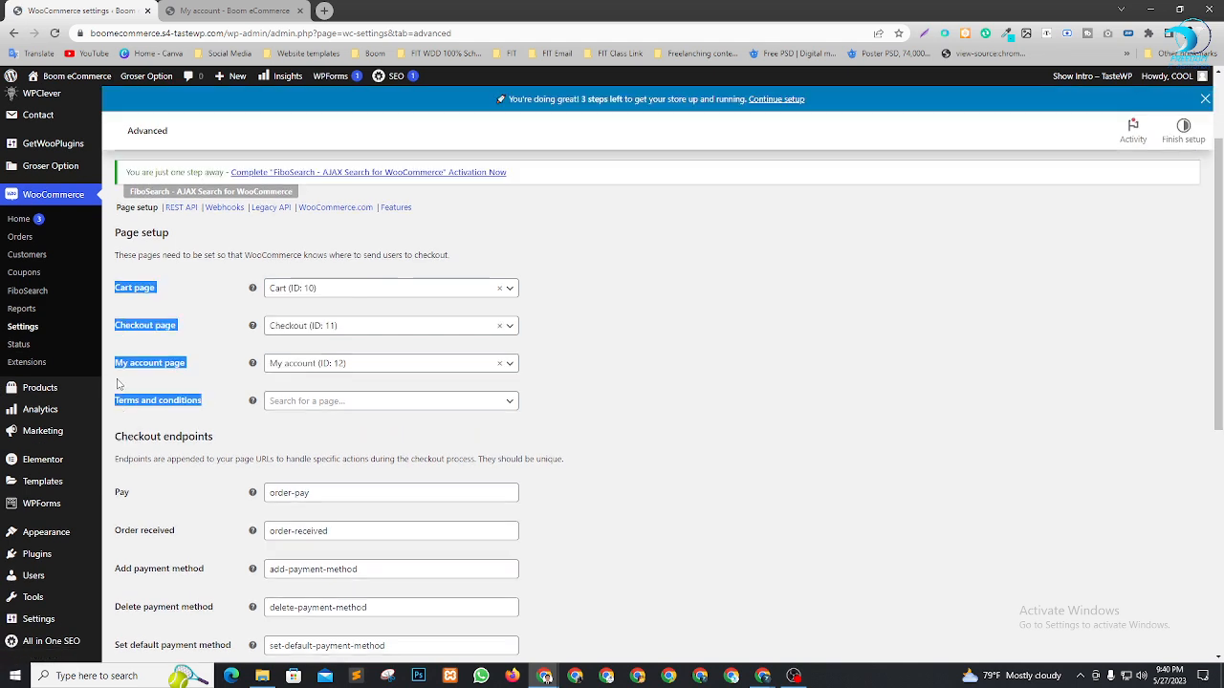
click(116, 404)
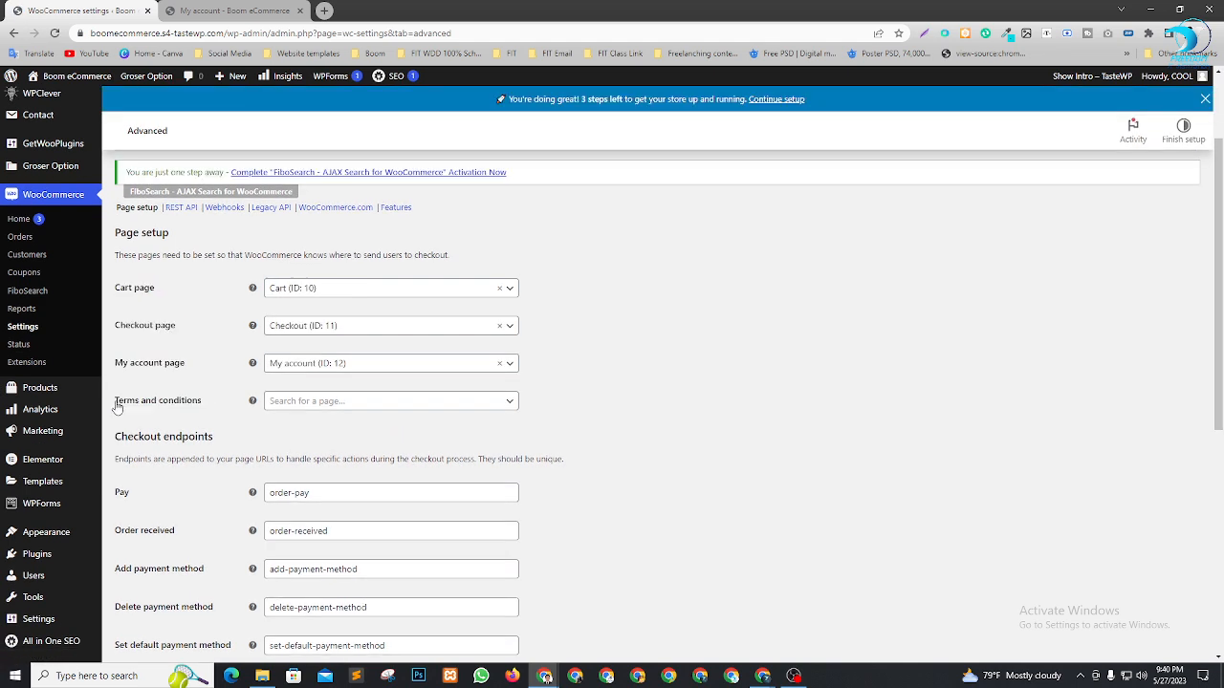
triple_click(199, 405)
key(ctrl+c)
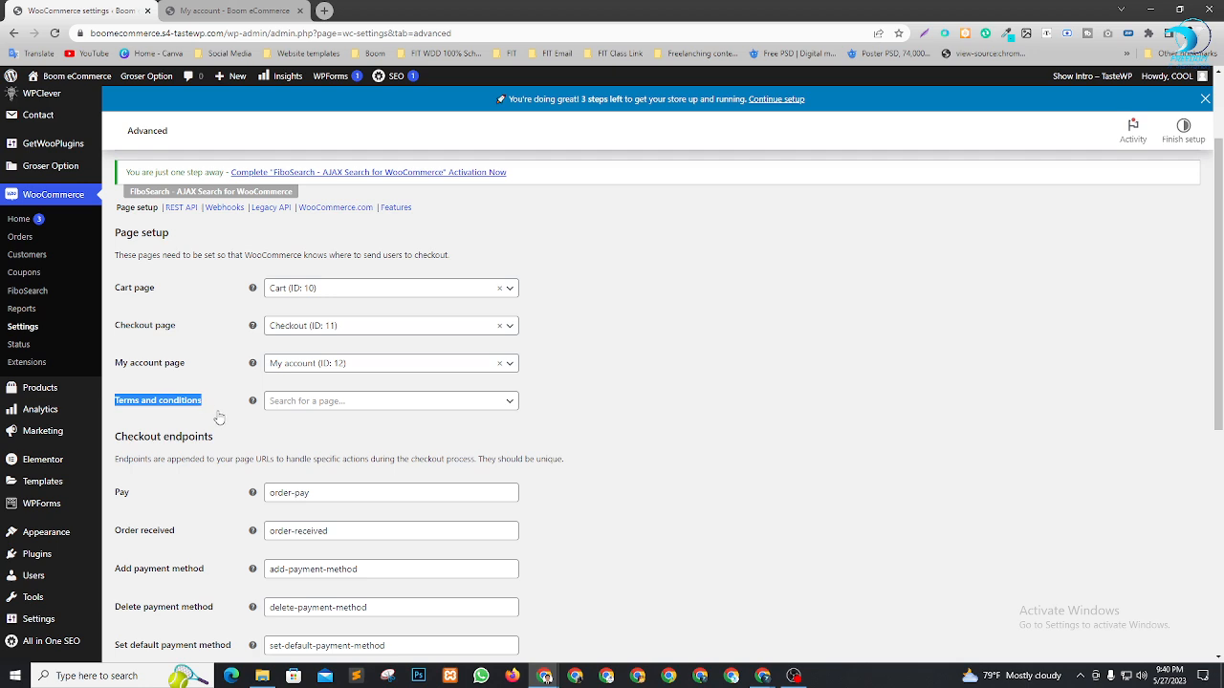
scroll(19, 237, up, 2)
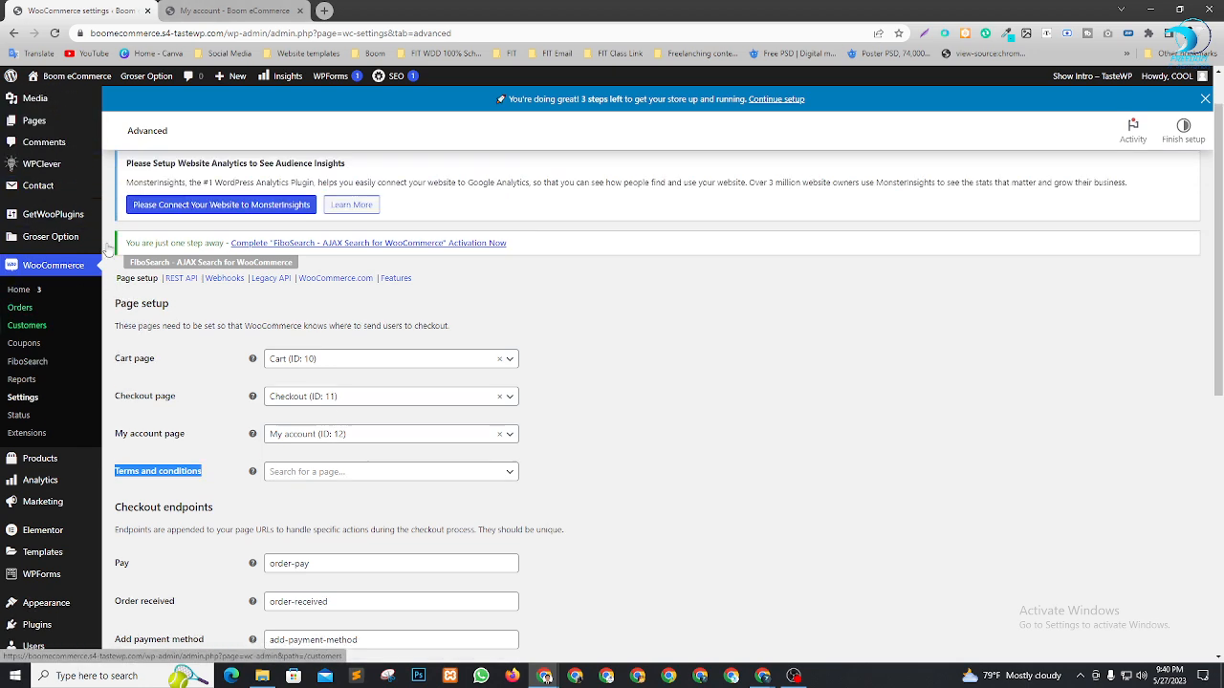
Open a new page editor in a tab beside the WooCommerce settings
mouse_move(29, 177)
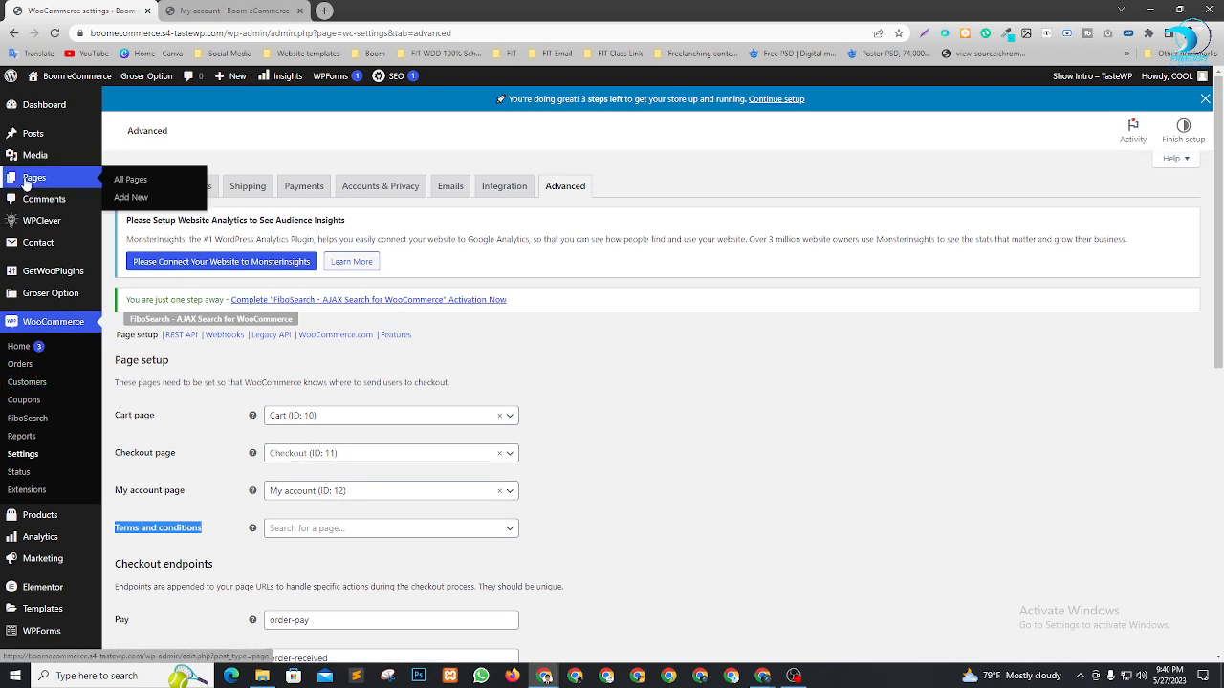
right_click(161, 199)
click(165, 209)
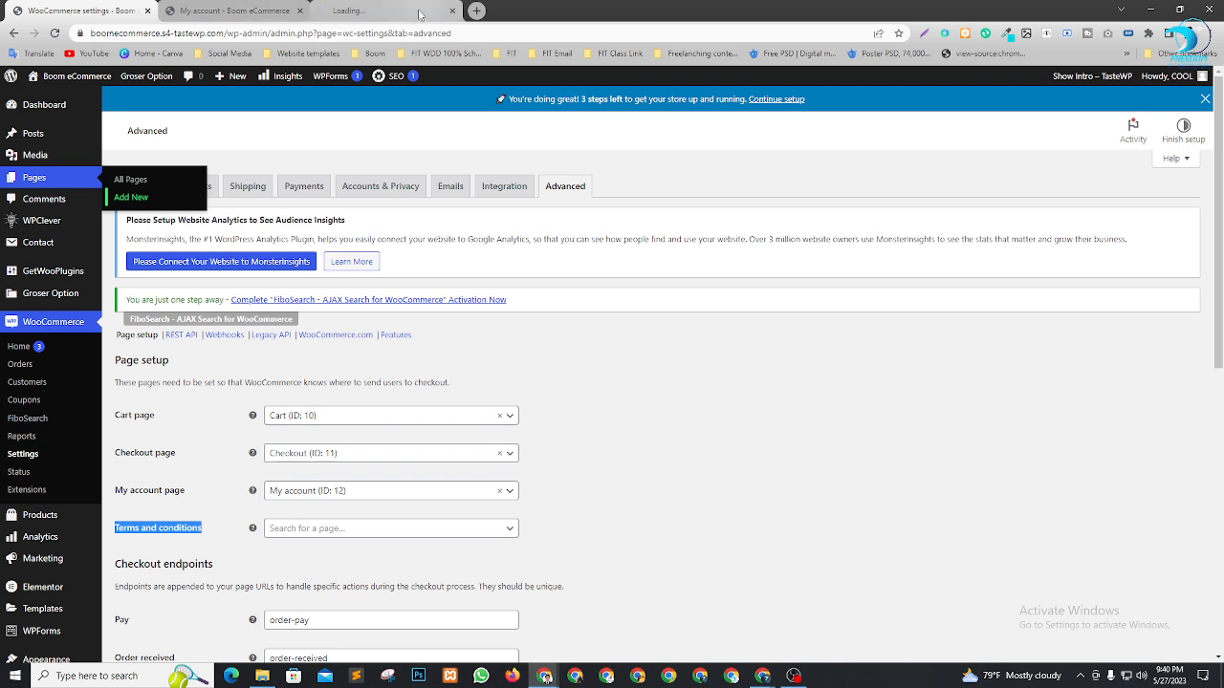
drag(407, 9, 252, 13)
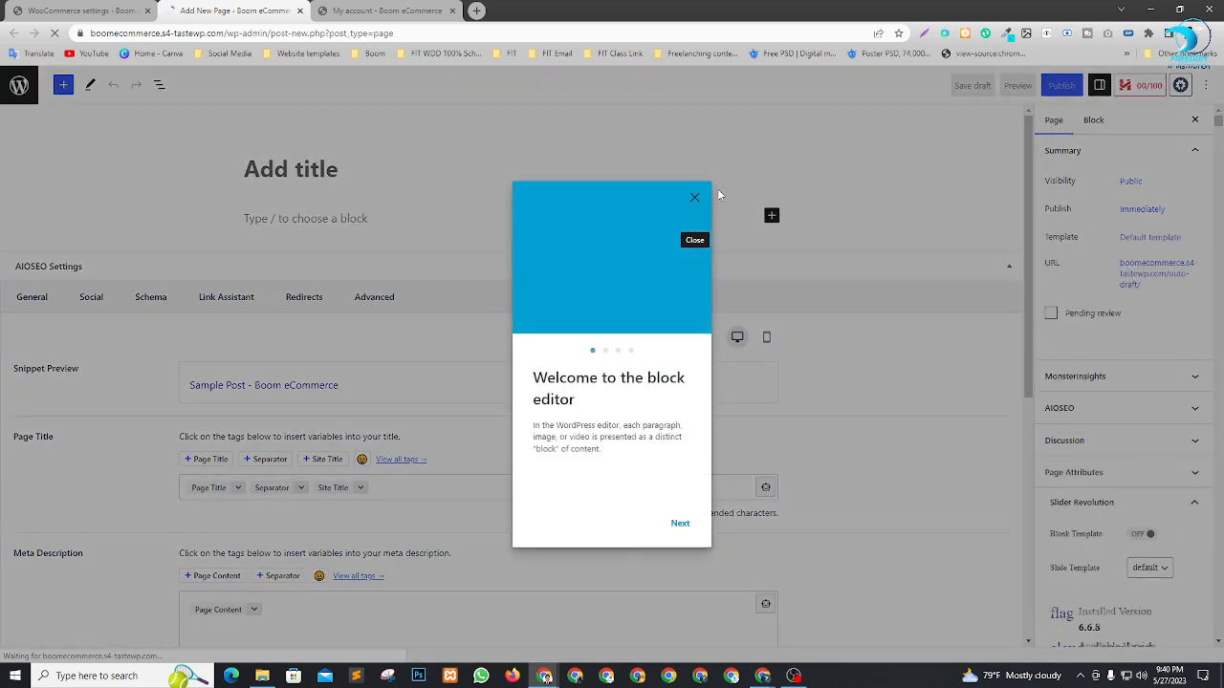
Title the new page 'Terms and conditions', publish it, and return to the settings
click(694, 198)
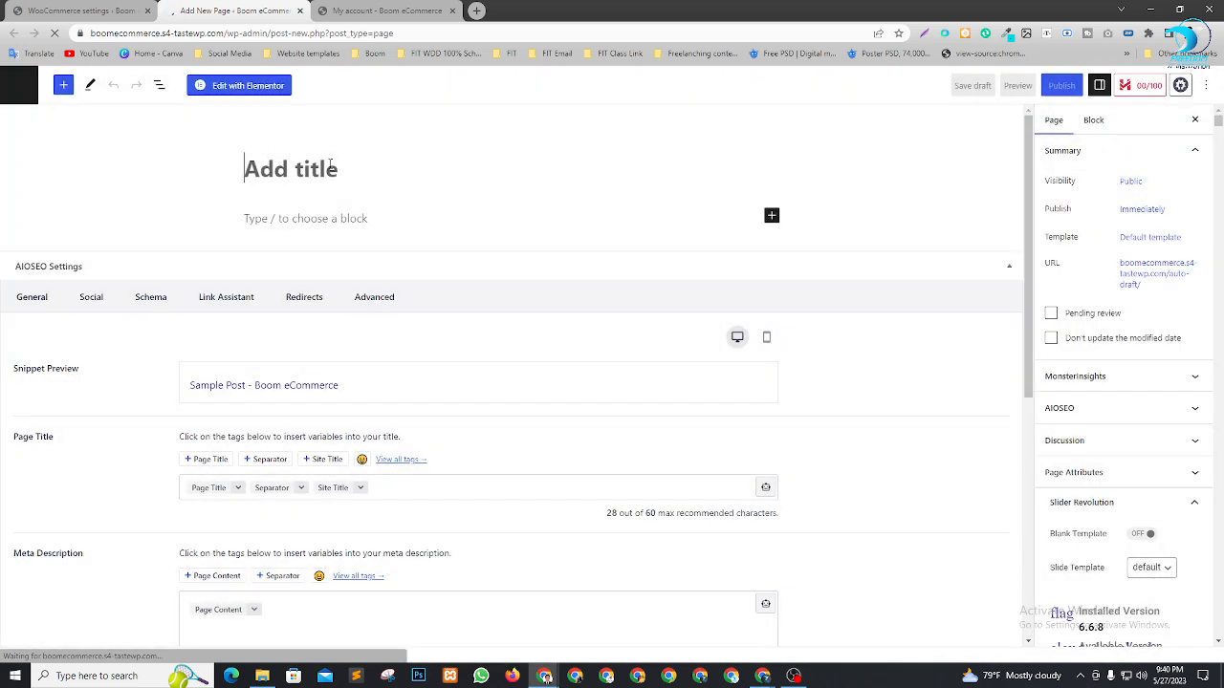
key(ctrl+v)
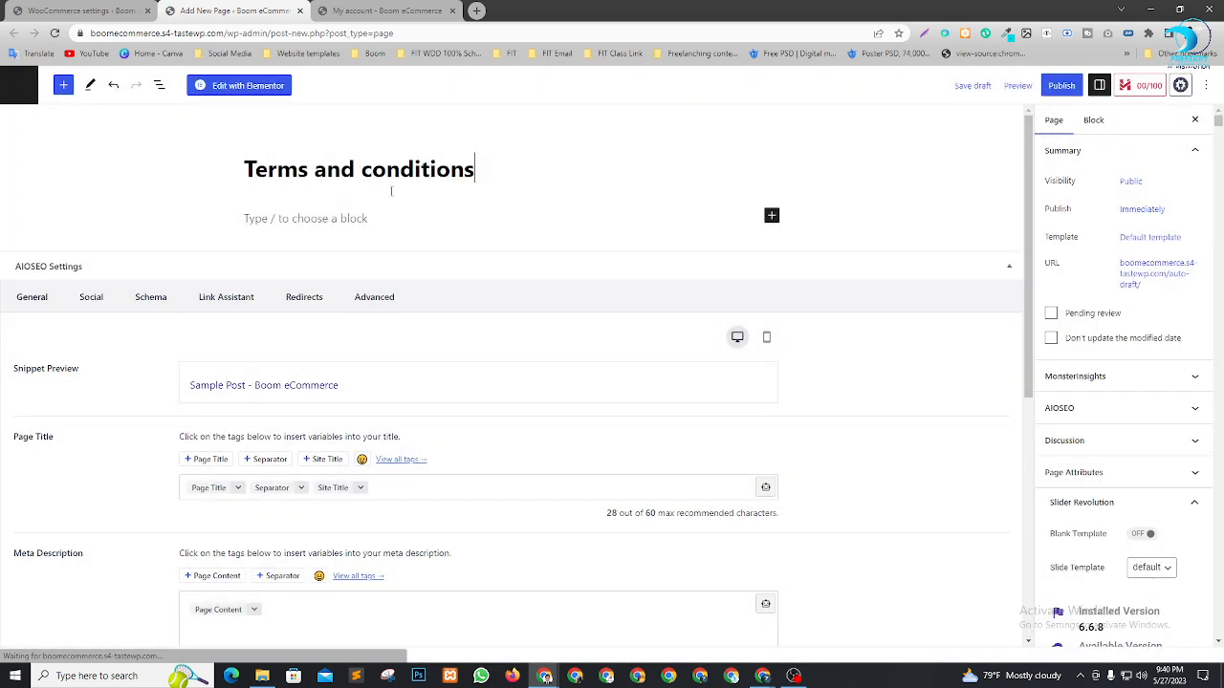
click(1073, 86)
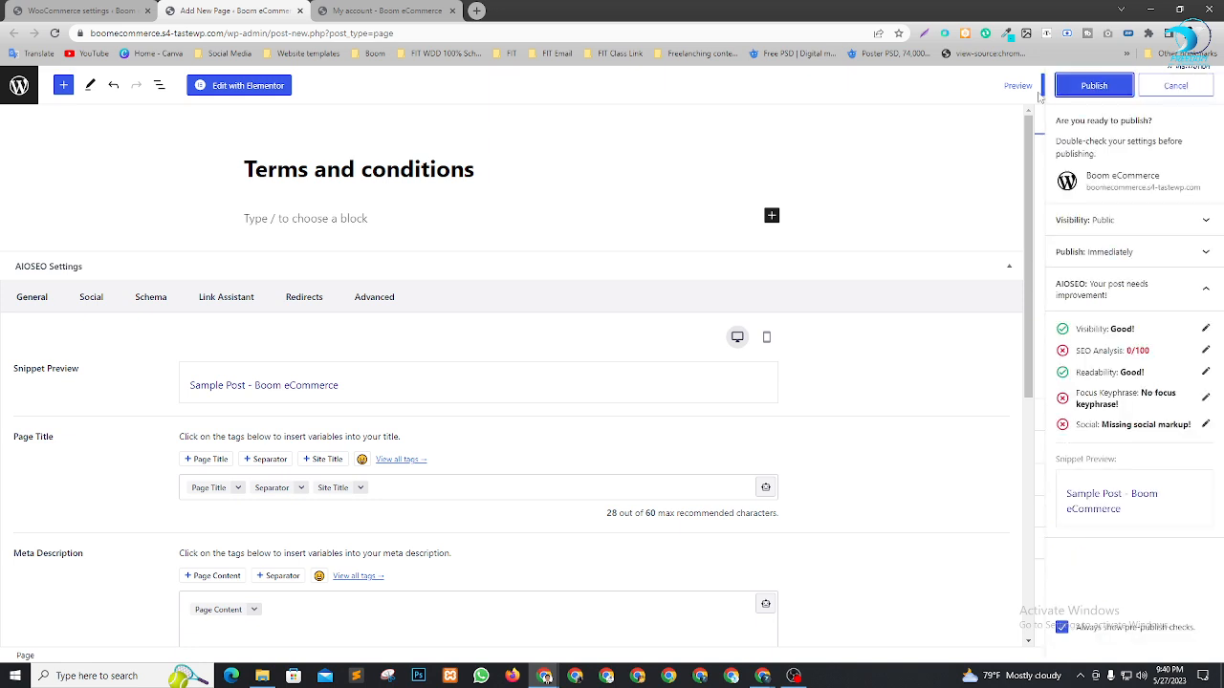
click(1096, 91)
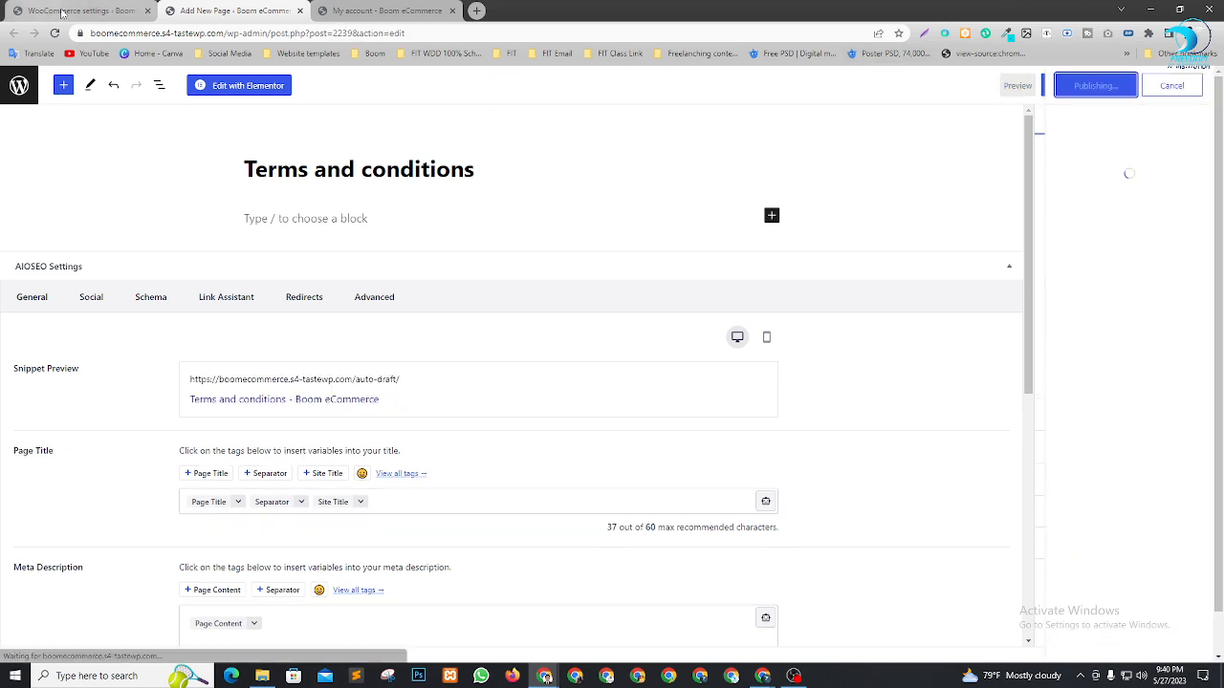
click(77, 11)
Reload settings, set the Terms and conditions page to 'Terms and conditions' (ID: 2239), and save
key(F5)
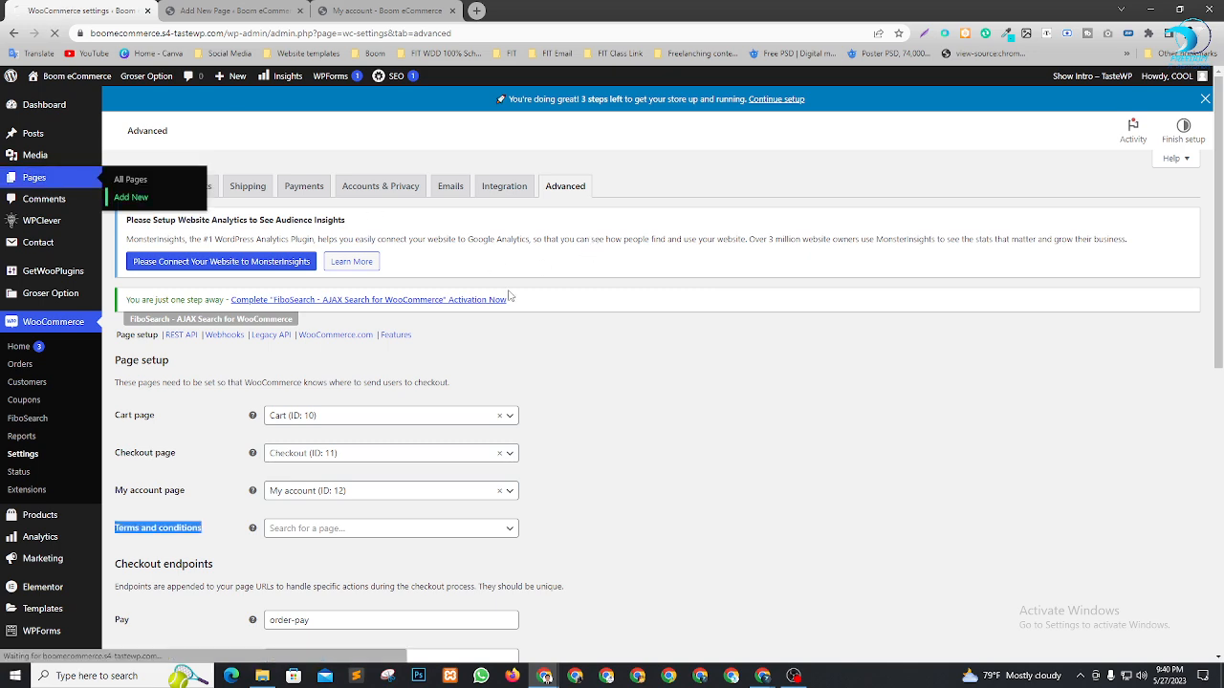
scroll(624, 290, down, 3)
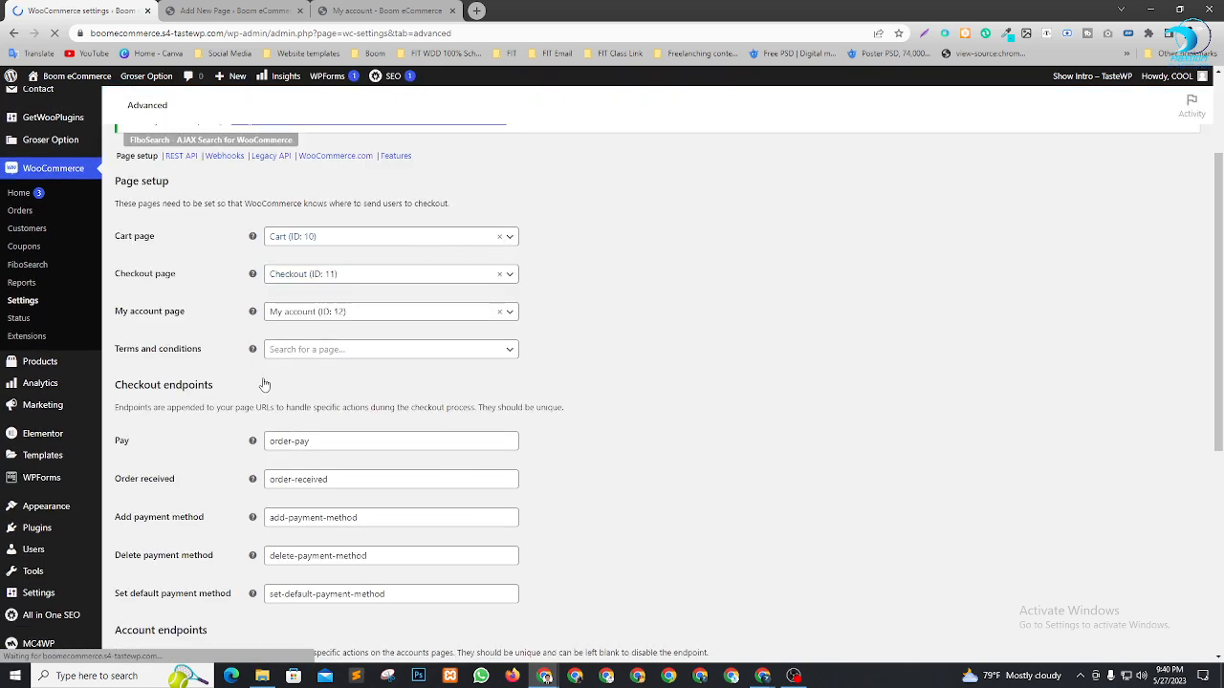
click(411, 352)
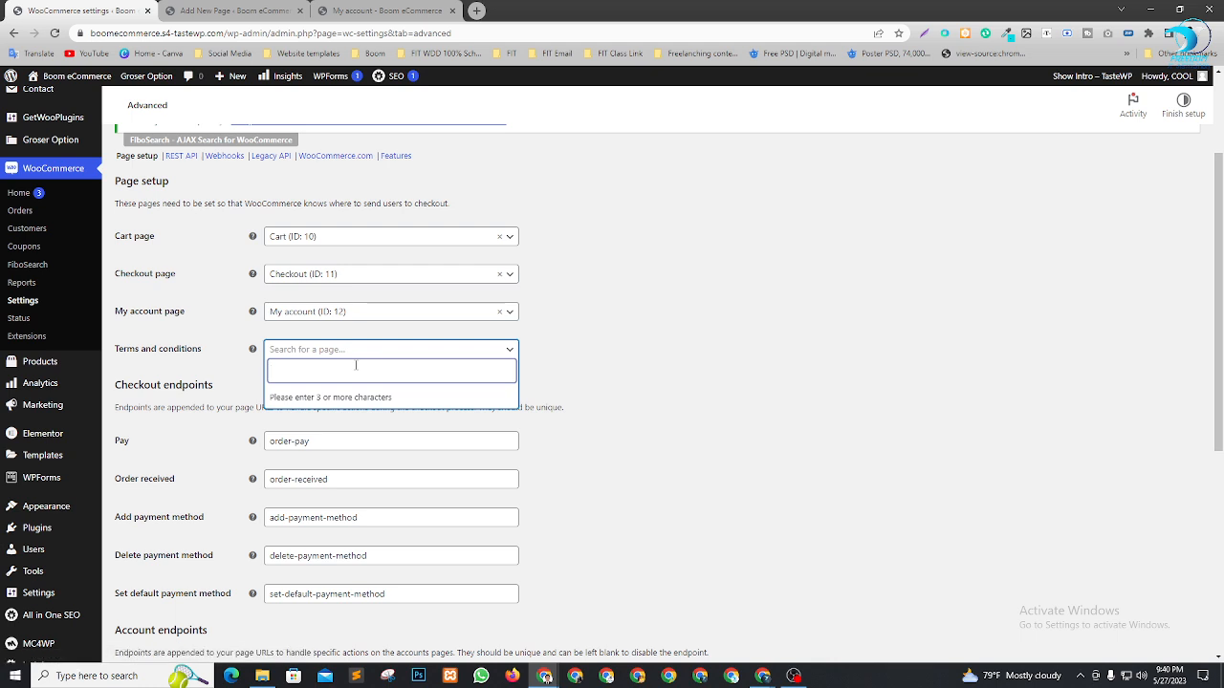
text(t)
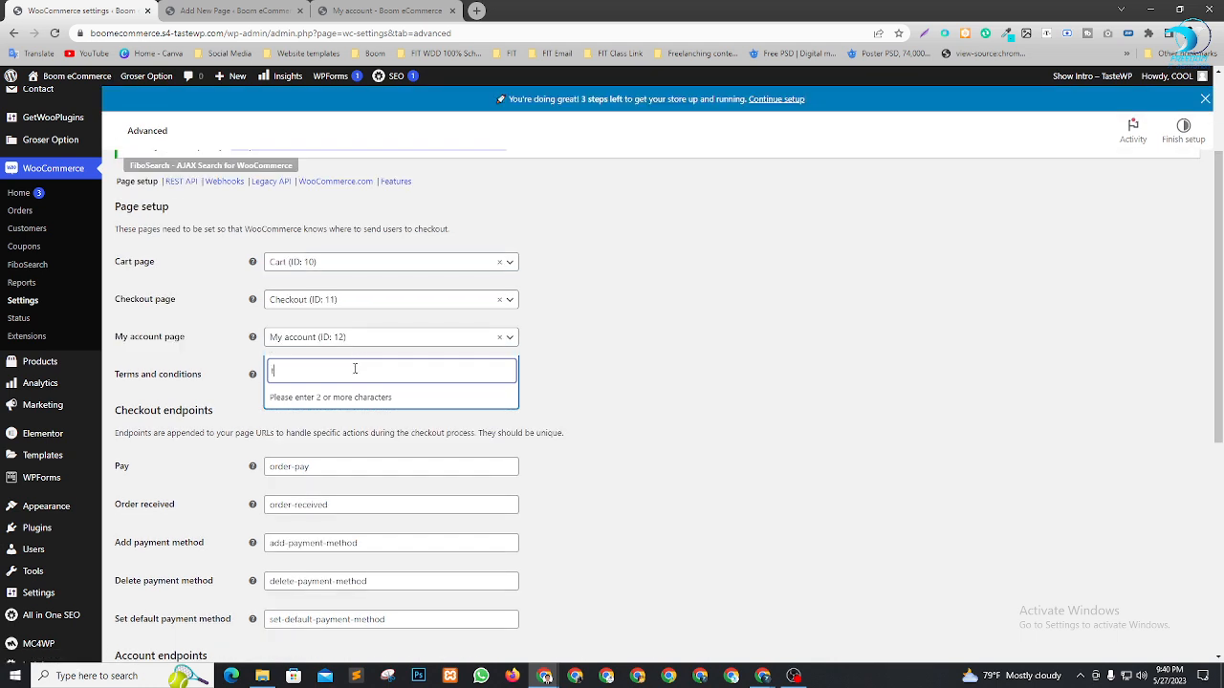
text(er)
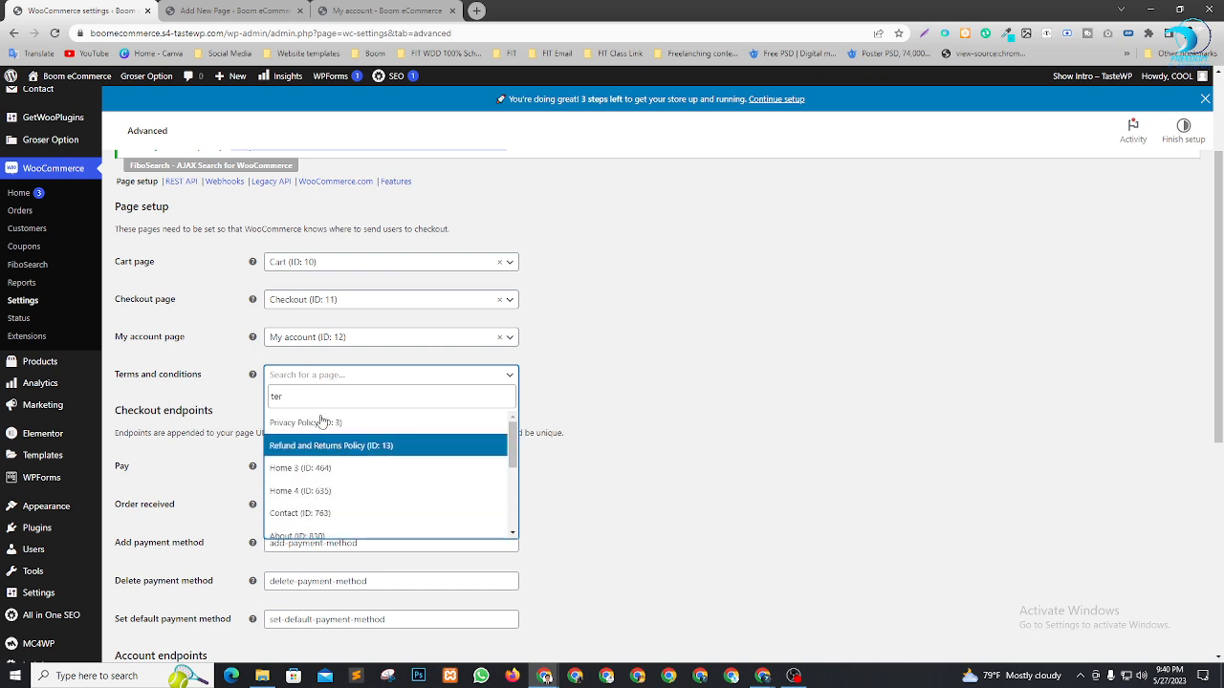
text(m)
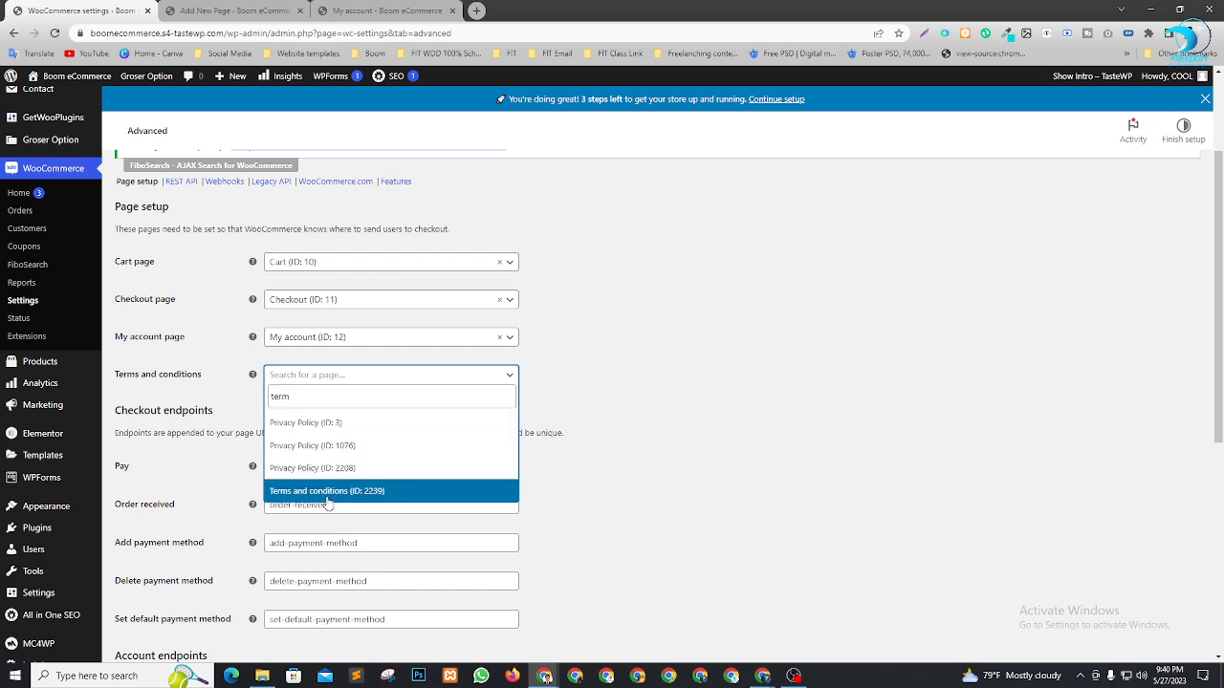
click(326, 494)
scroll(675, 382, down, 2)
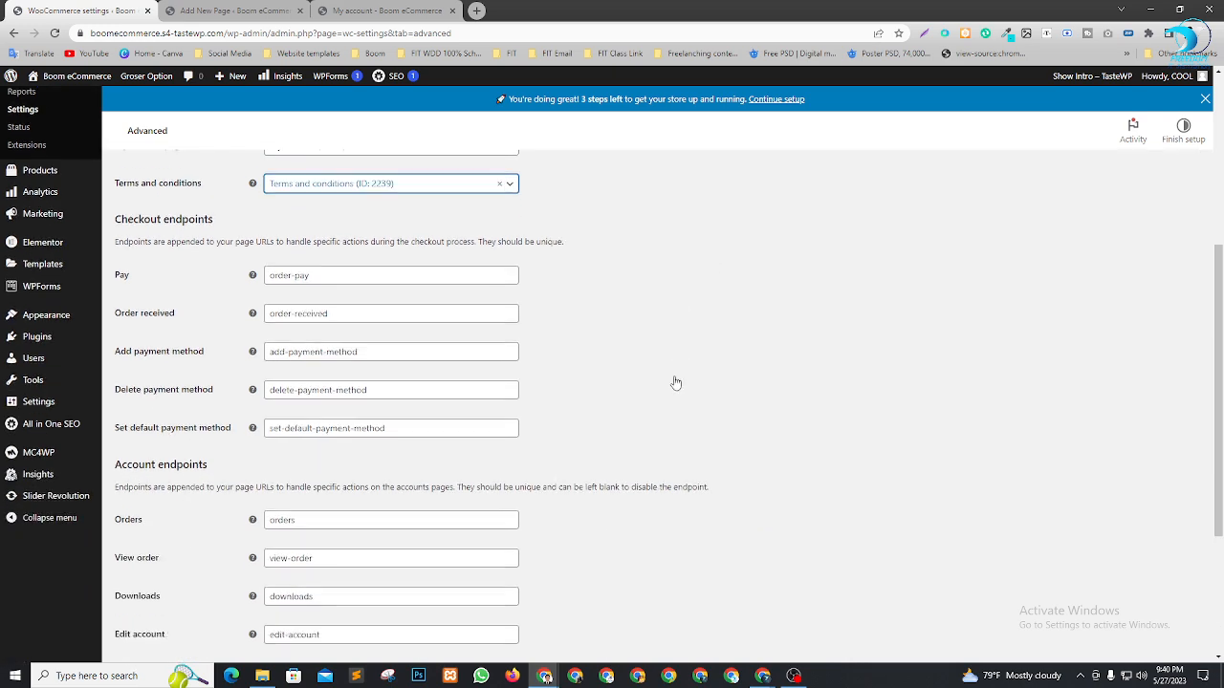
scroll(675, 383, down, 3)
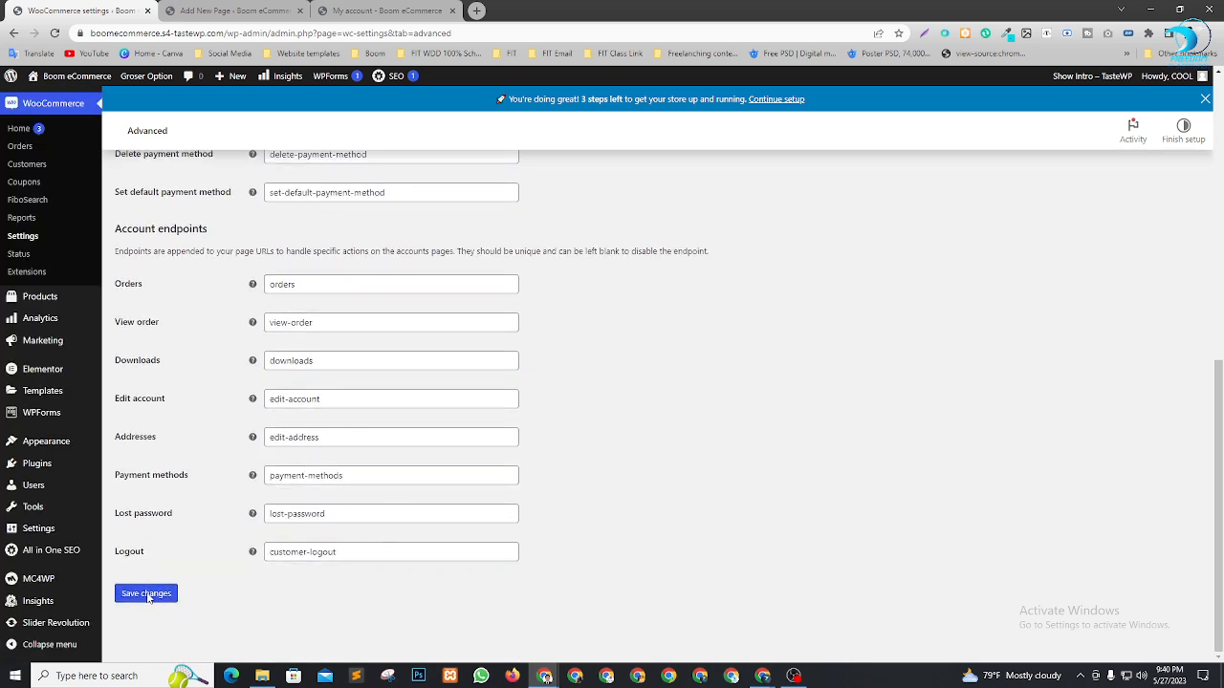
click(146, 594)
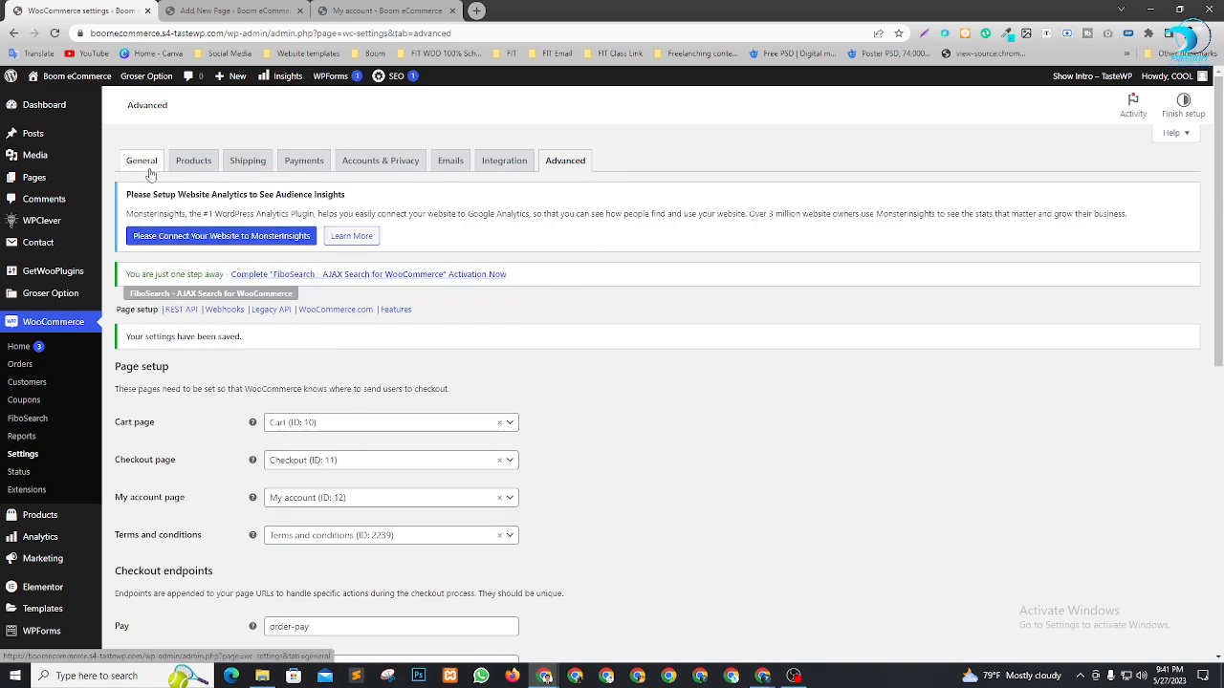
click(228, 10)
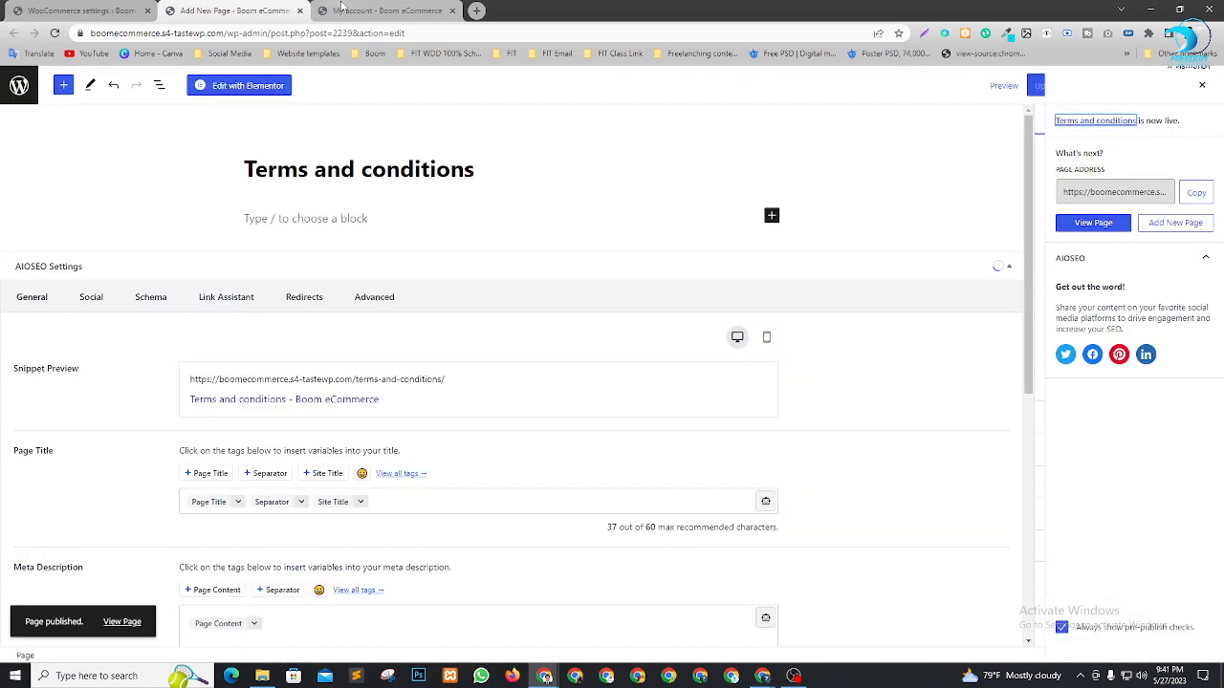
Close the page editor, browse products on the Groser storefront home page, then return to settings
click(301, 11)
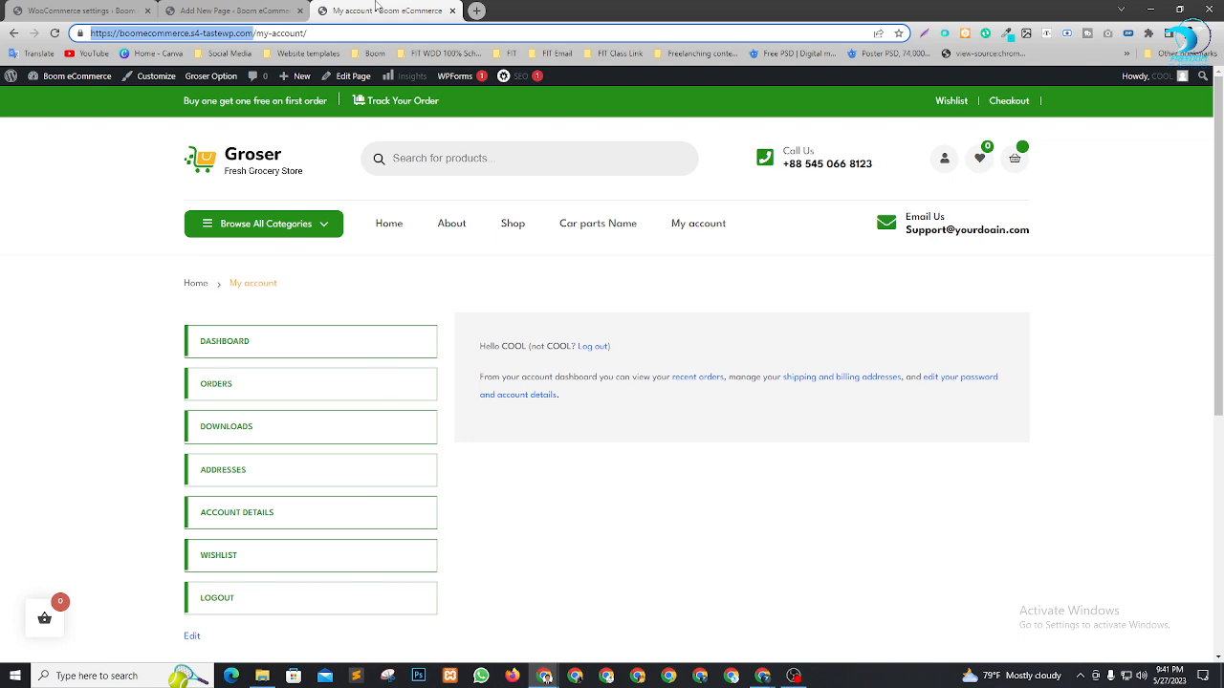
click(236, 165)
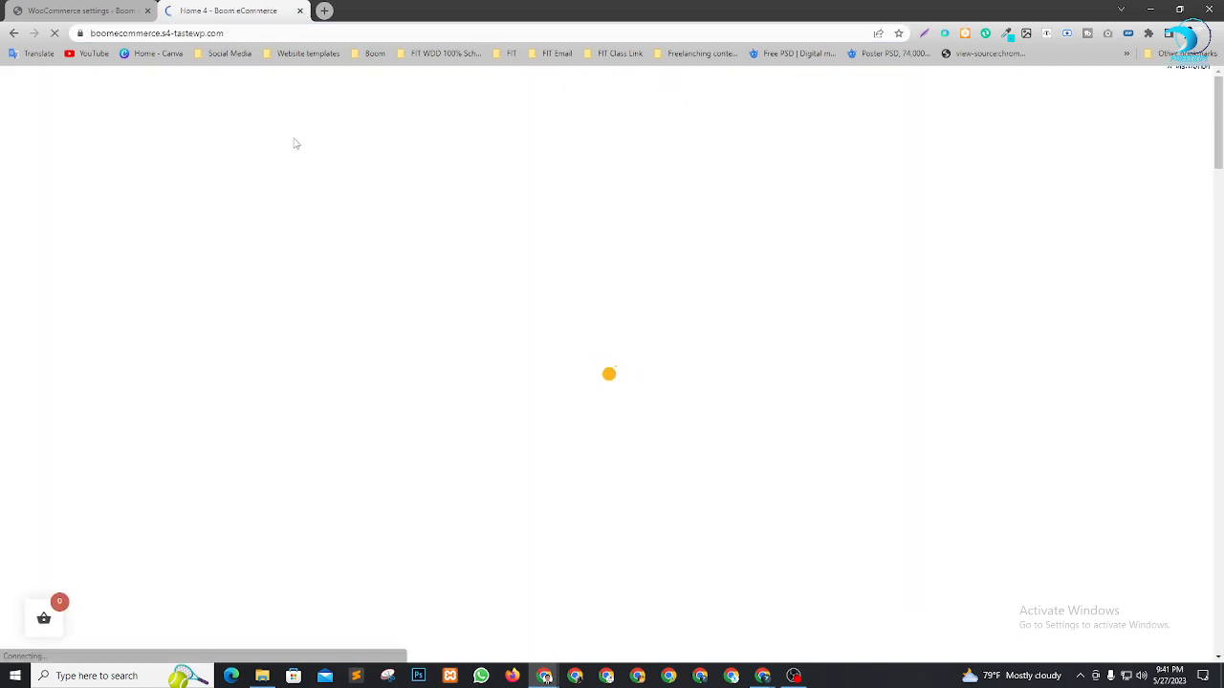
scroll(660, 296, down, 5)
scroll(659, 296, down, 6)
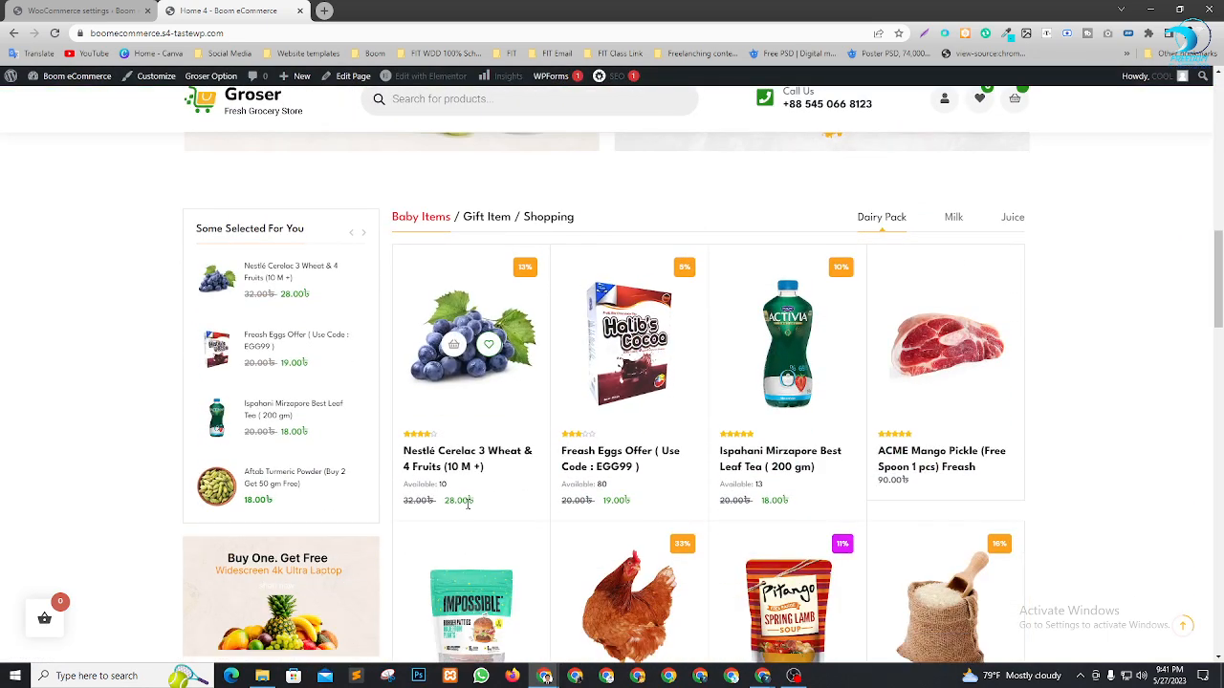
drag(467, 500, 477, 501)
mouse_move(450, 502)
mouse_down()
mouse_move(430, 502)
mouse_move(463, 502)
mouse_up()
click(117, 413)
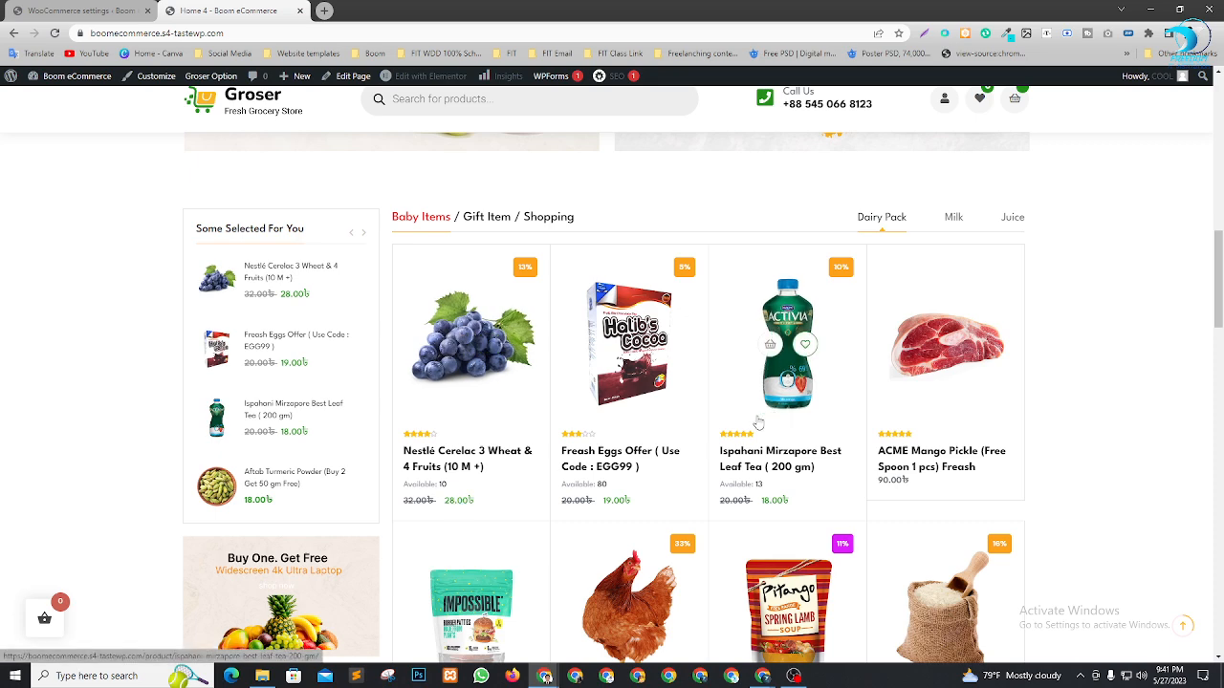
key(ctrl+Tab)
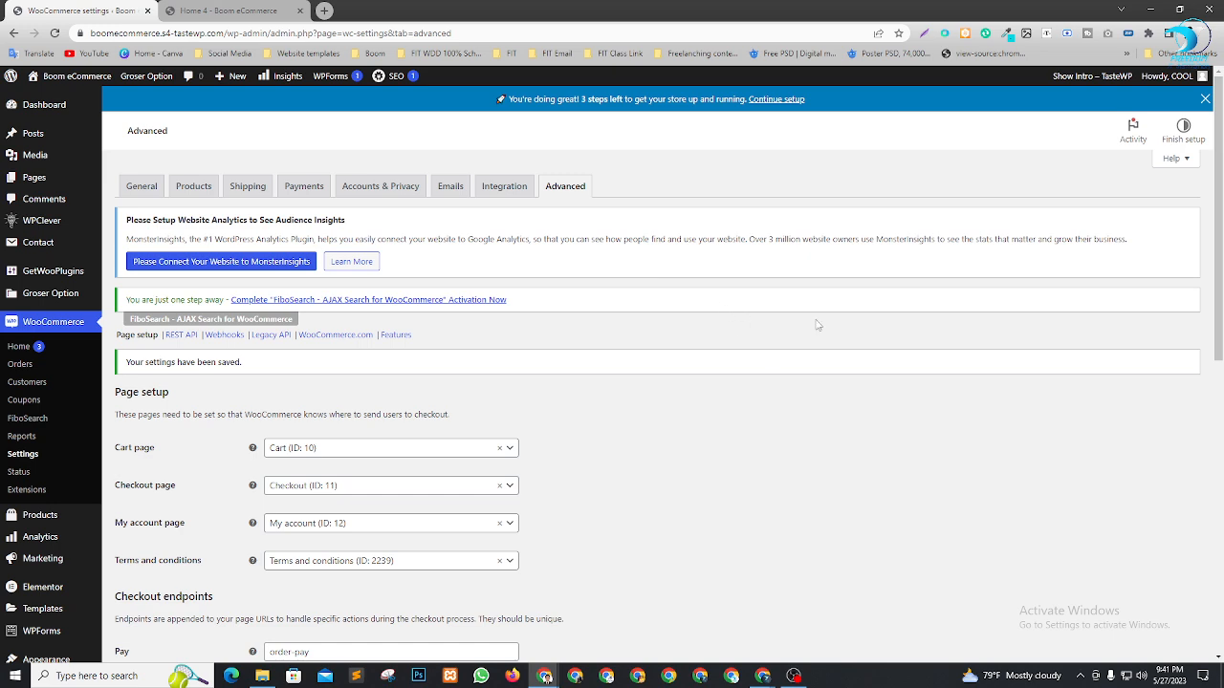
Search Plugins > Add New for 'dokan', then install and activate the Dokan plugin
scroll(52, 455, down, 3)
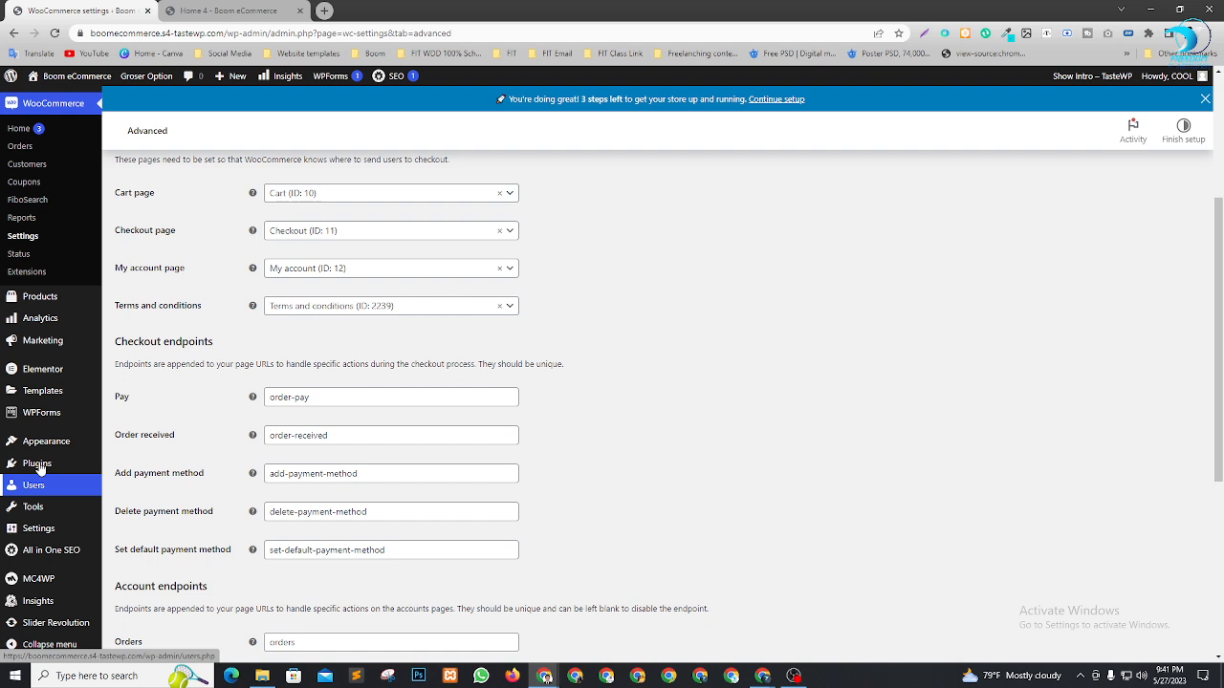
mouse_move(29, 467)
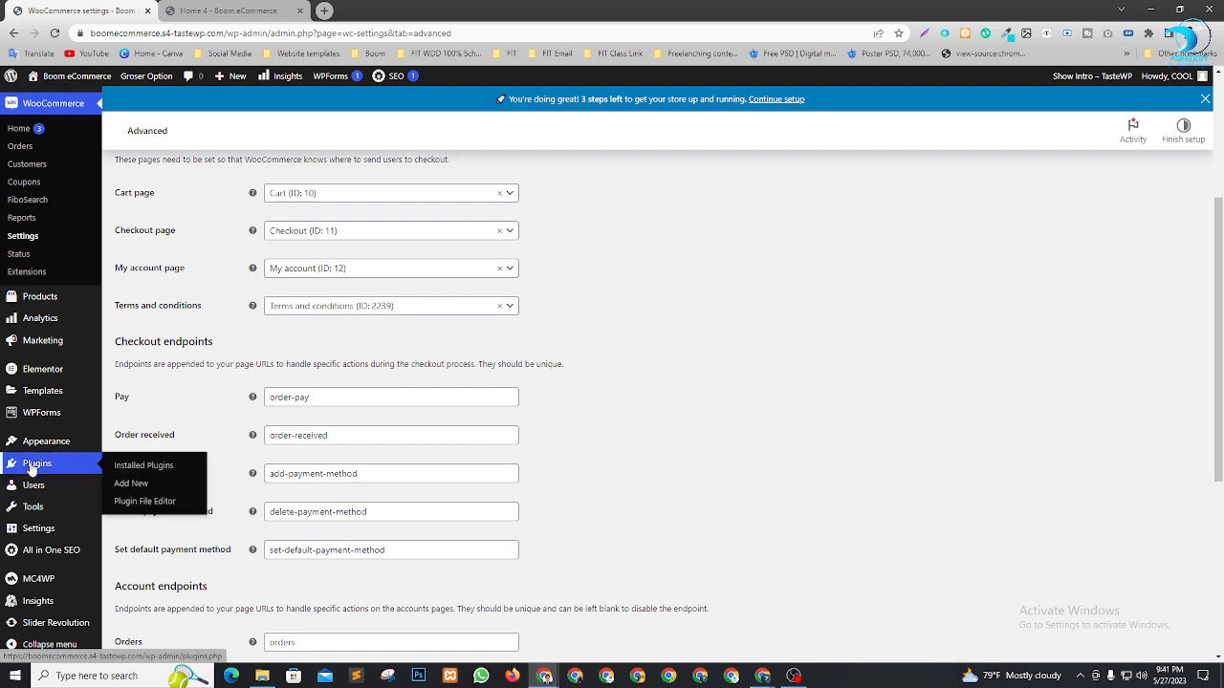
click(136, 487)
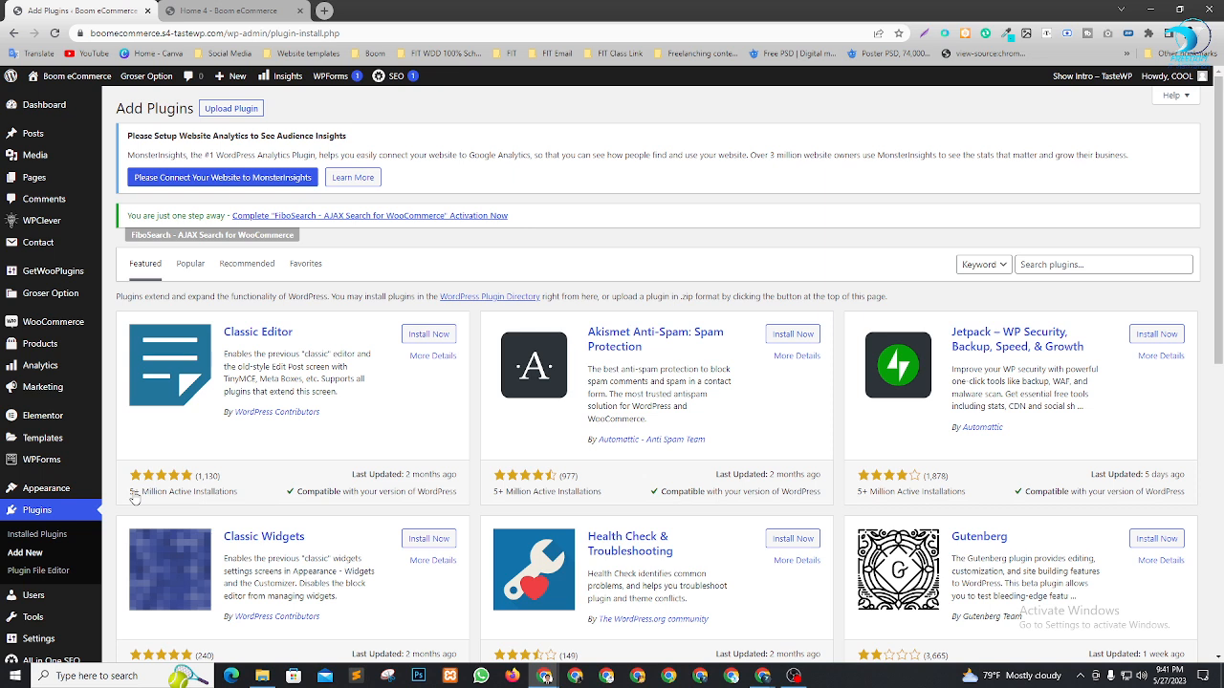
click(1067, 264)
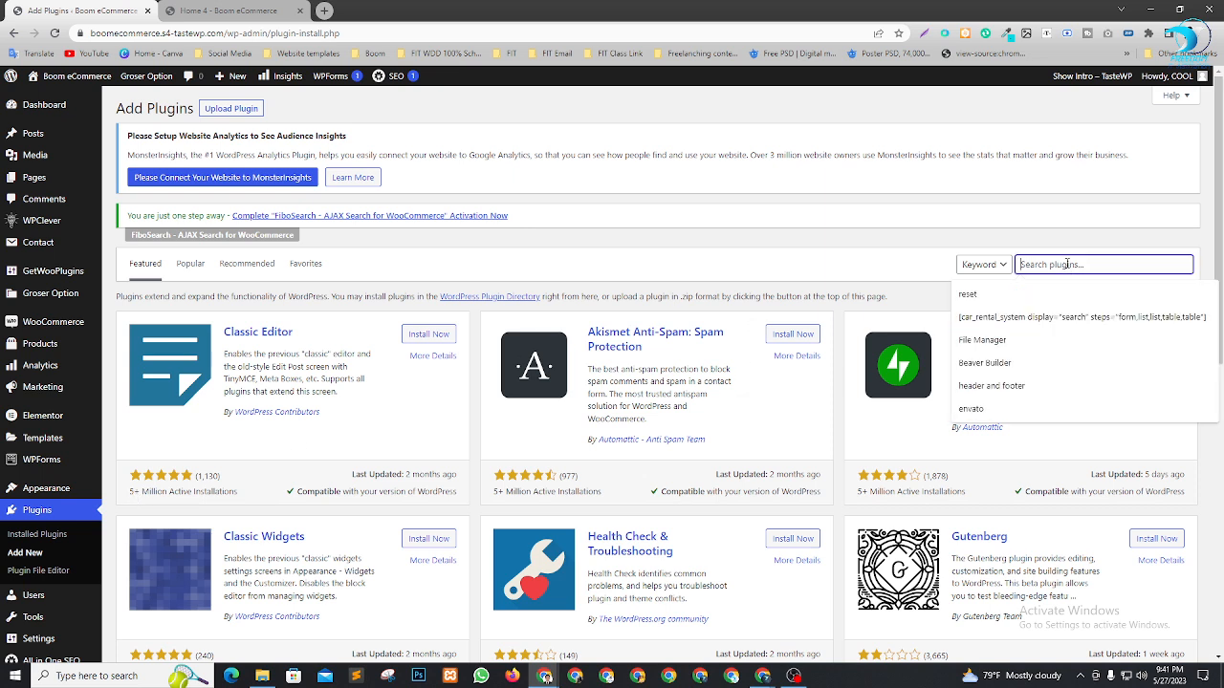
text(dokan)
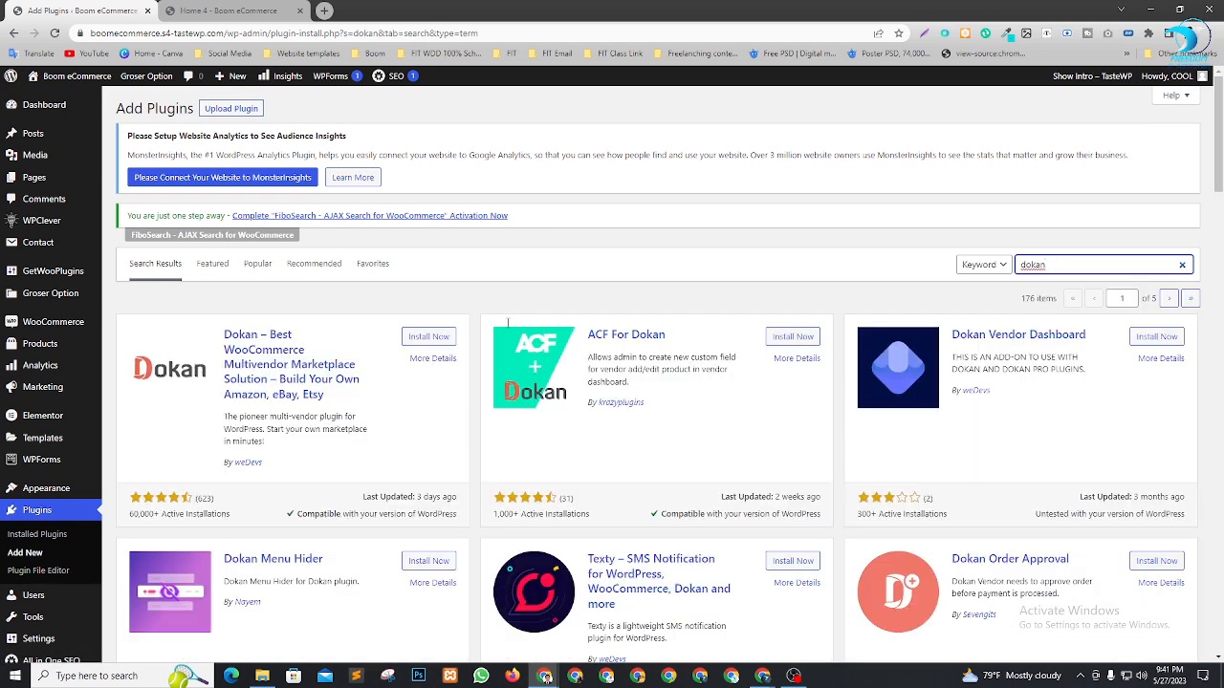
scroll(411, 326, down, 2)
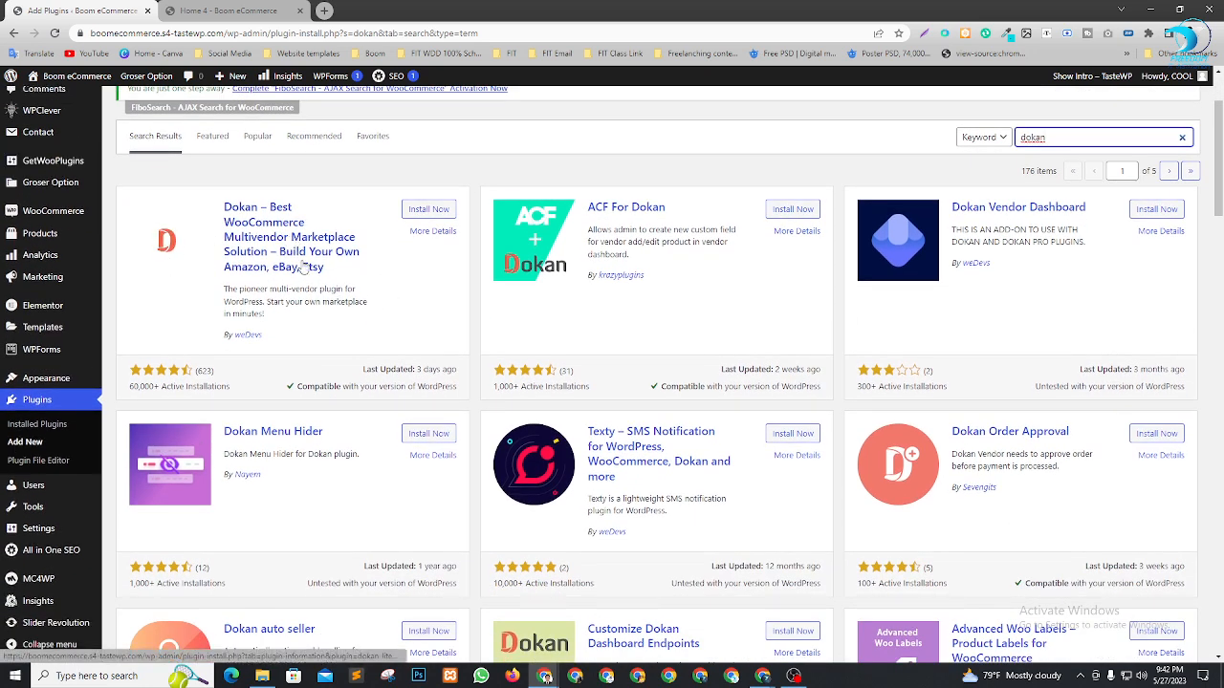
click(435, 214)
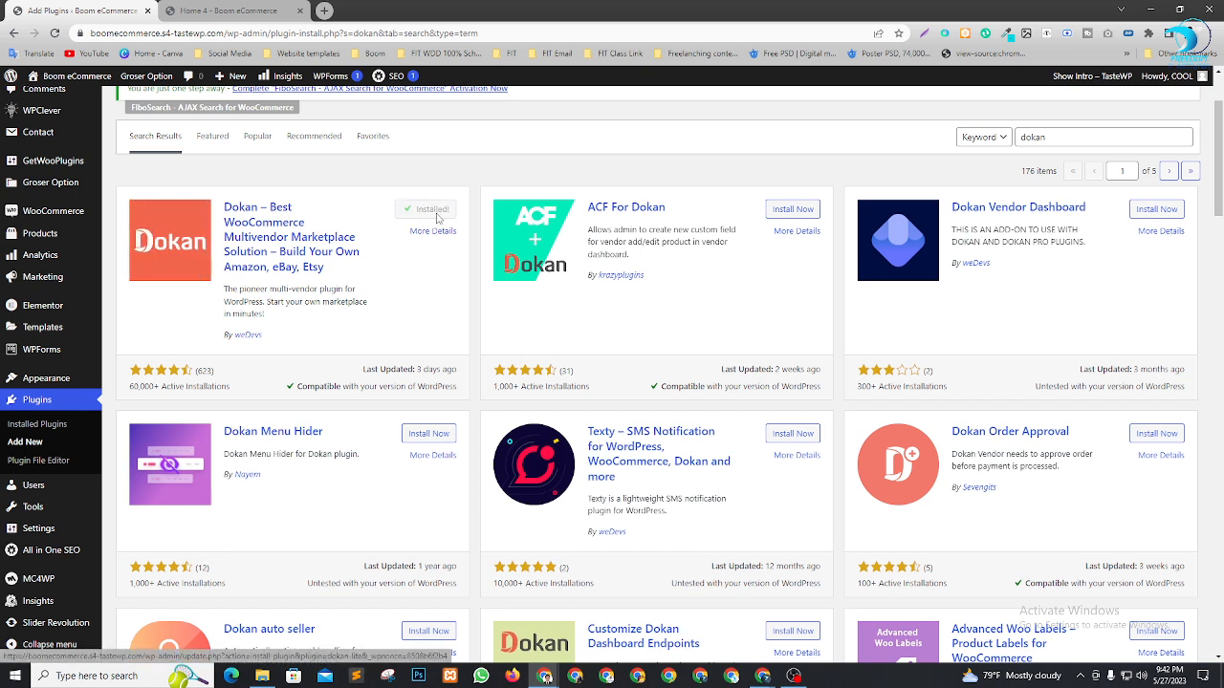
click(439, 217)
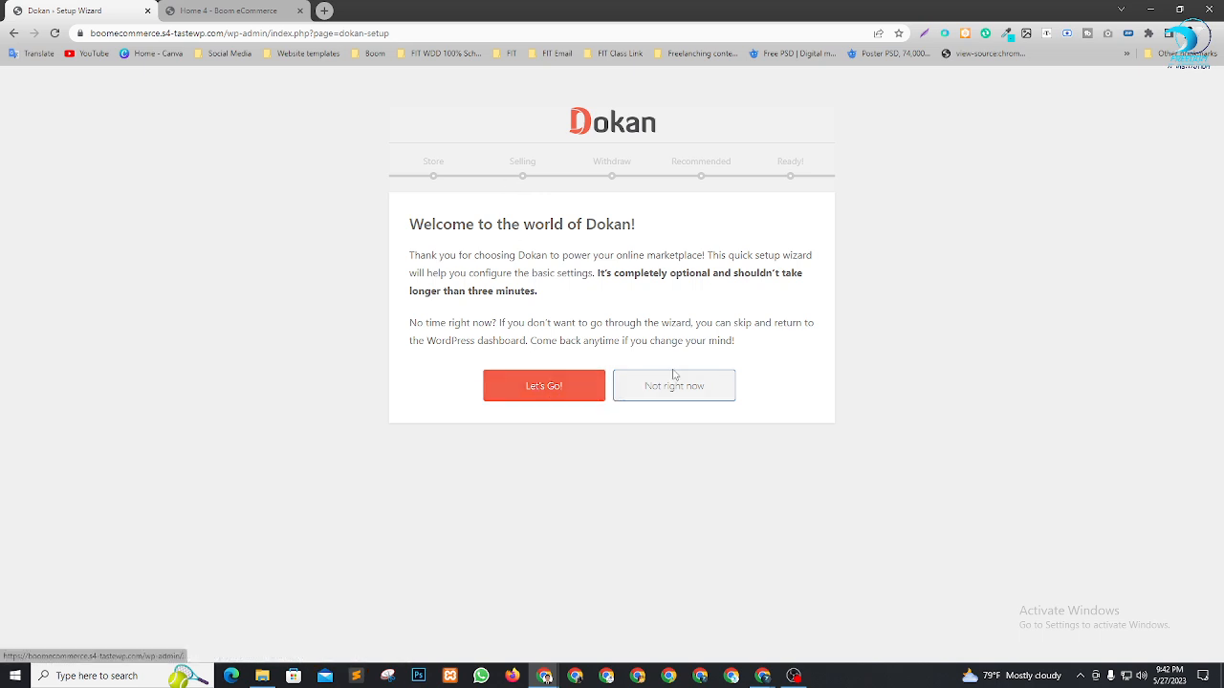
Start the Dokan wizard and, after briefly trying Admin, leave the shipping fee recipient as Vendor
click(557, 396)
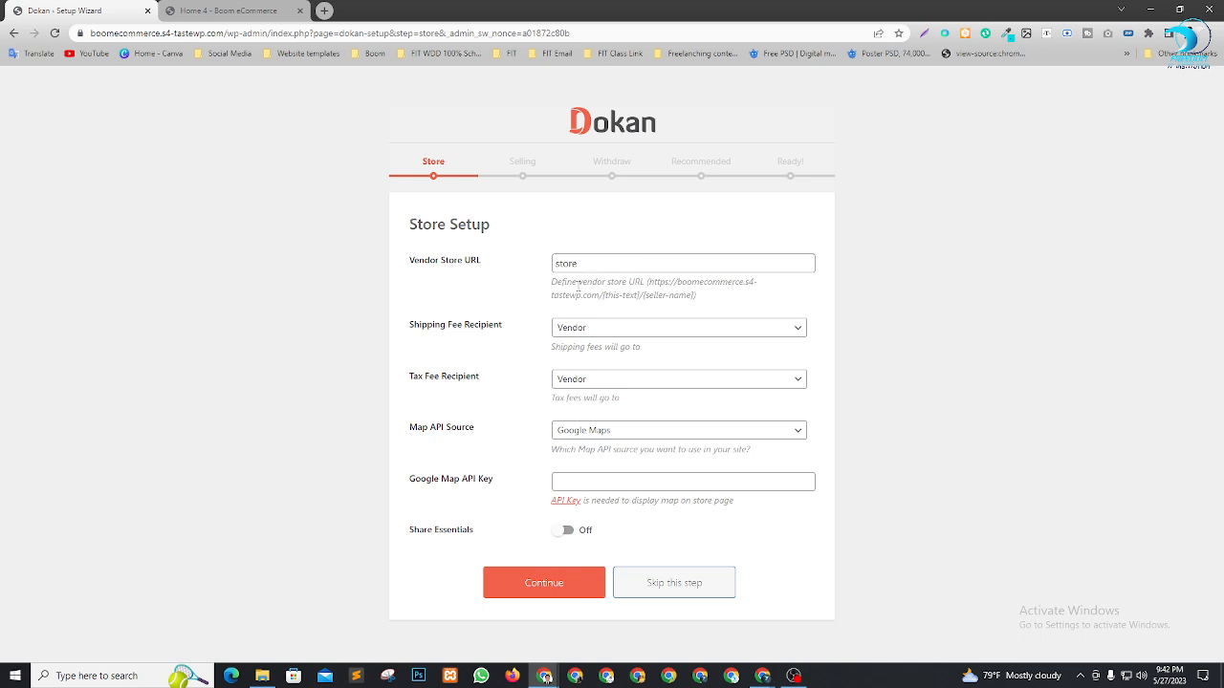
click(620, 335)
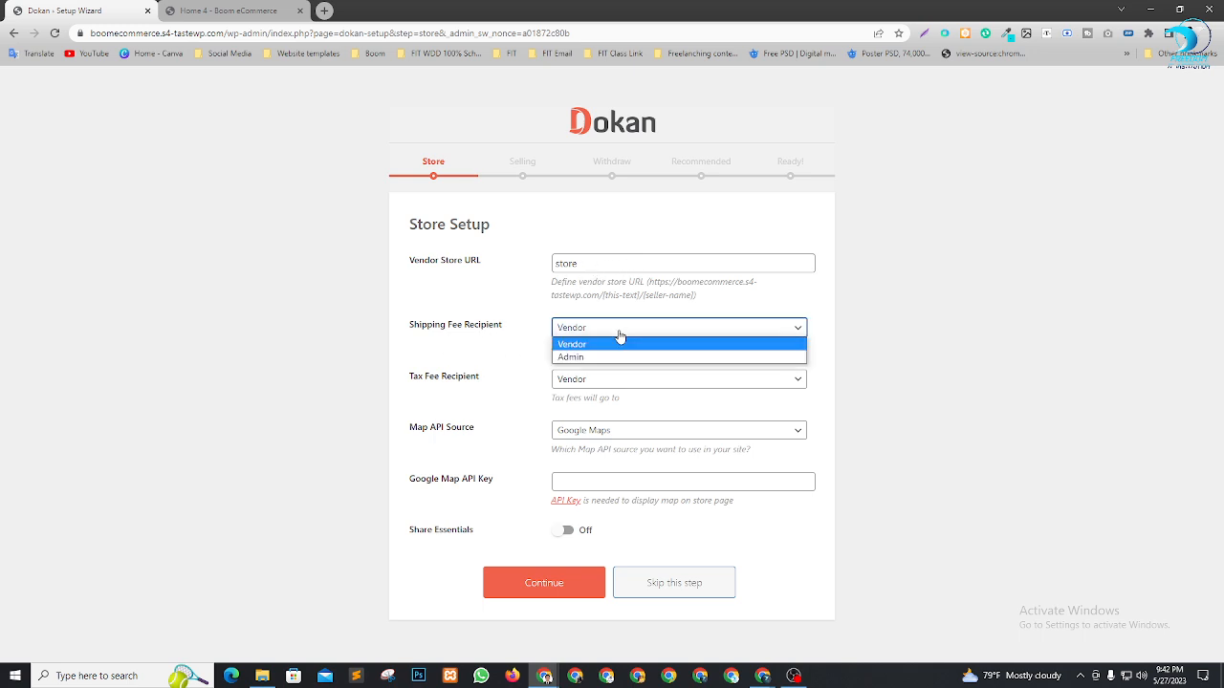
click(620, 340)
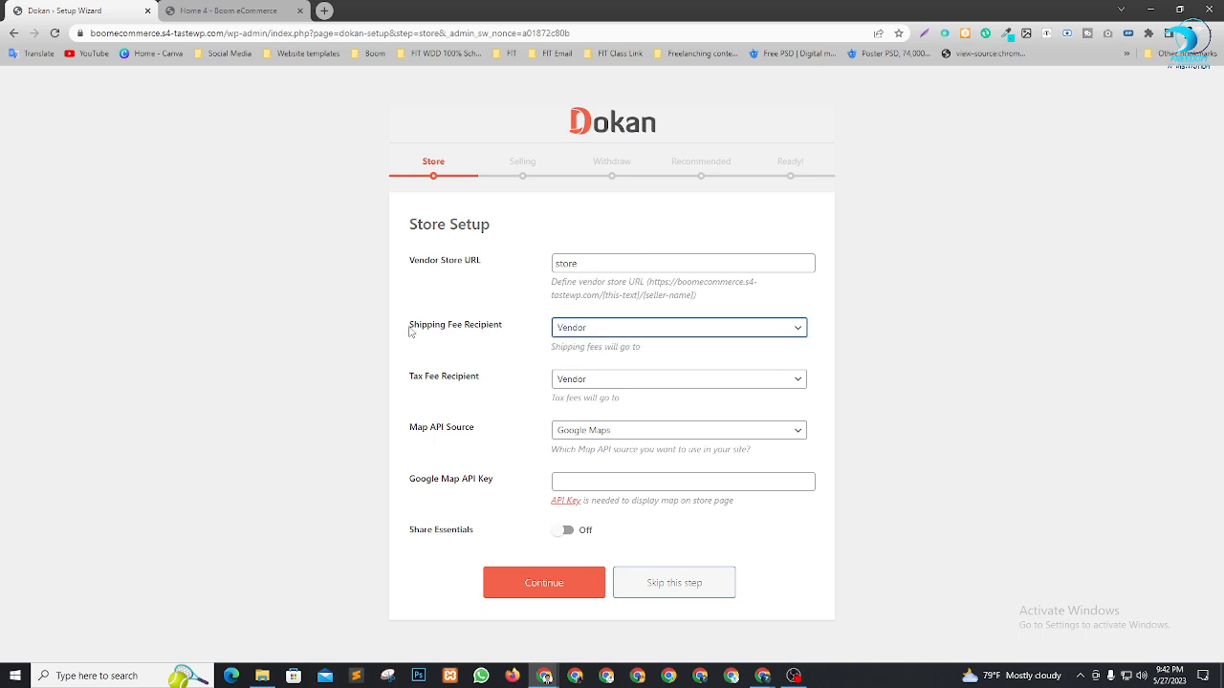
drag(410, 330, 515, 337)
click(520, 338)
click(582, 333)
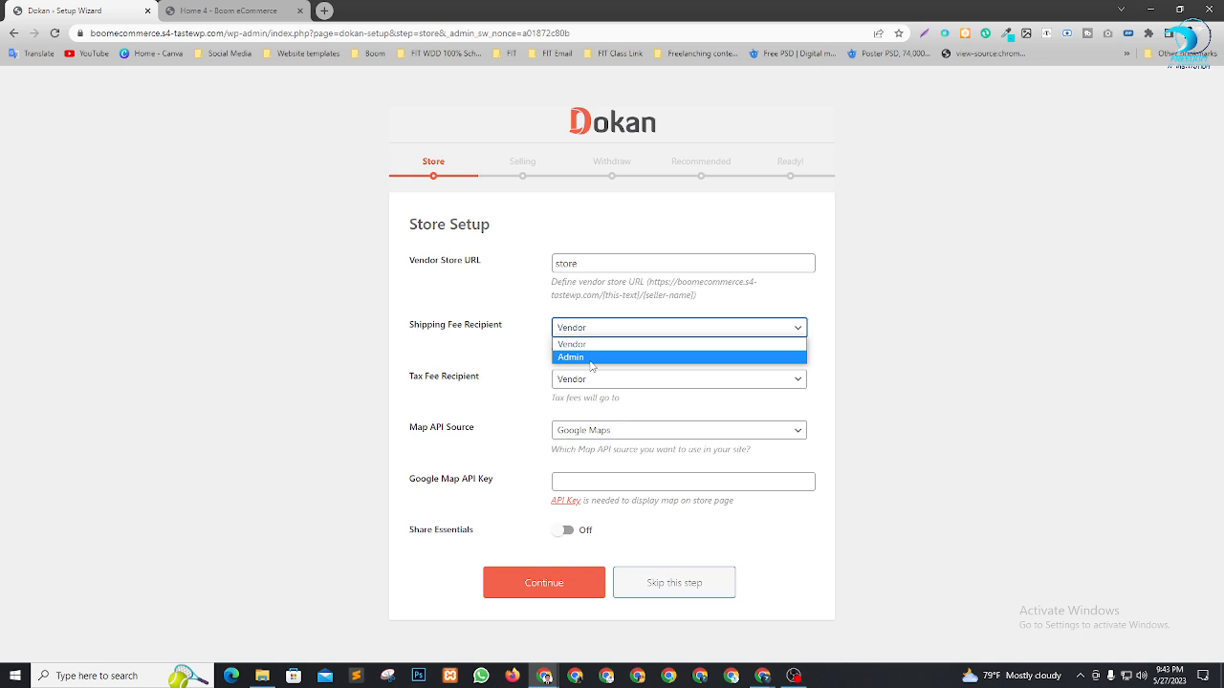
click(861, 308)
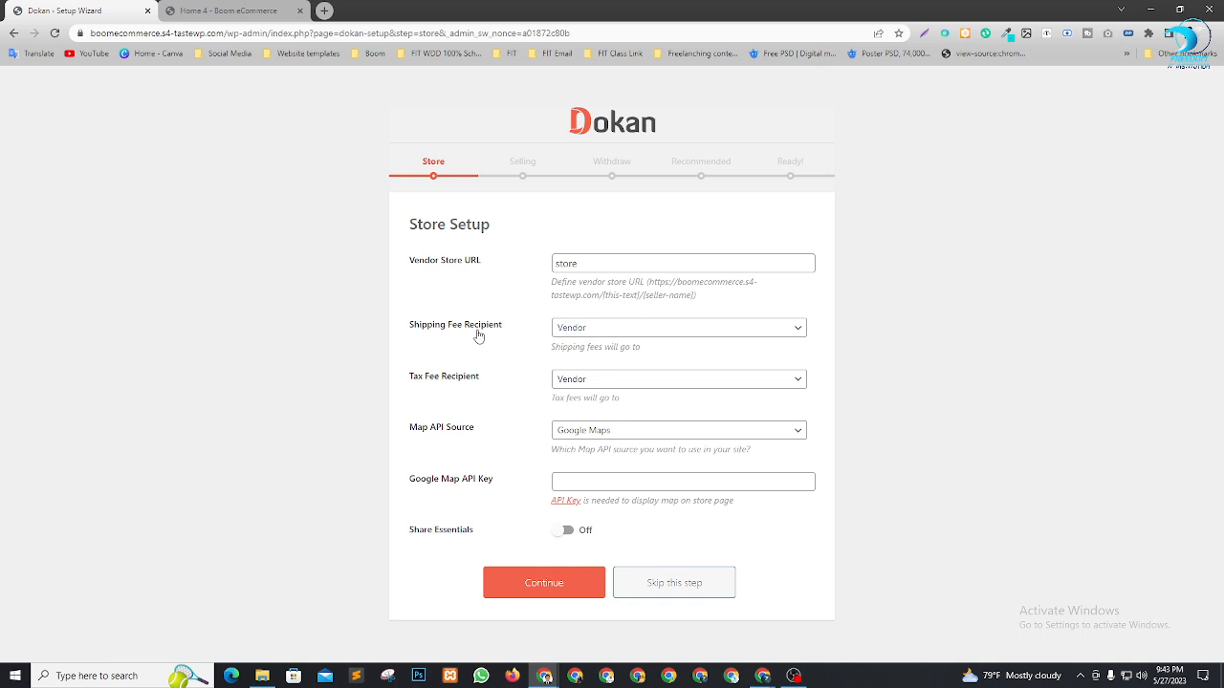
click(618, 333)
click(594, 344)
click(647, 332)
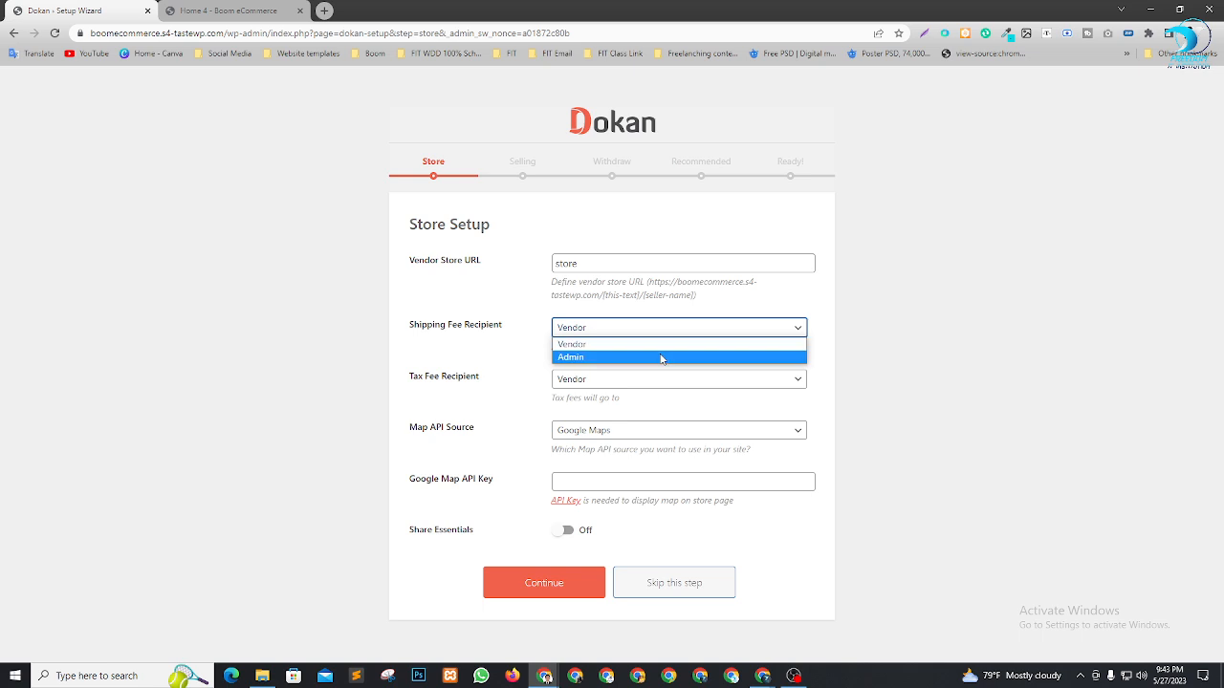
click(660, 358)
click(623, 328)
click(599, 344)
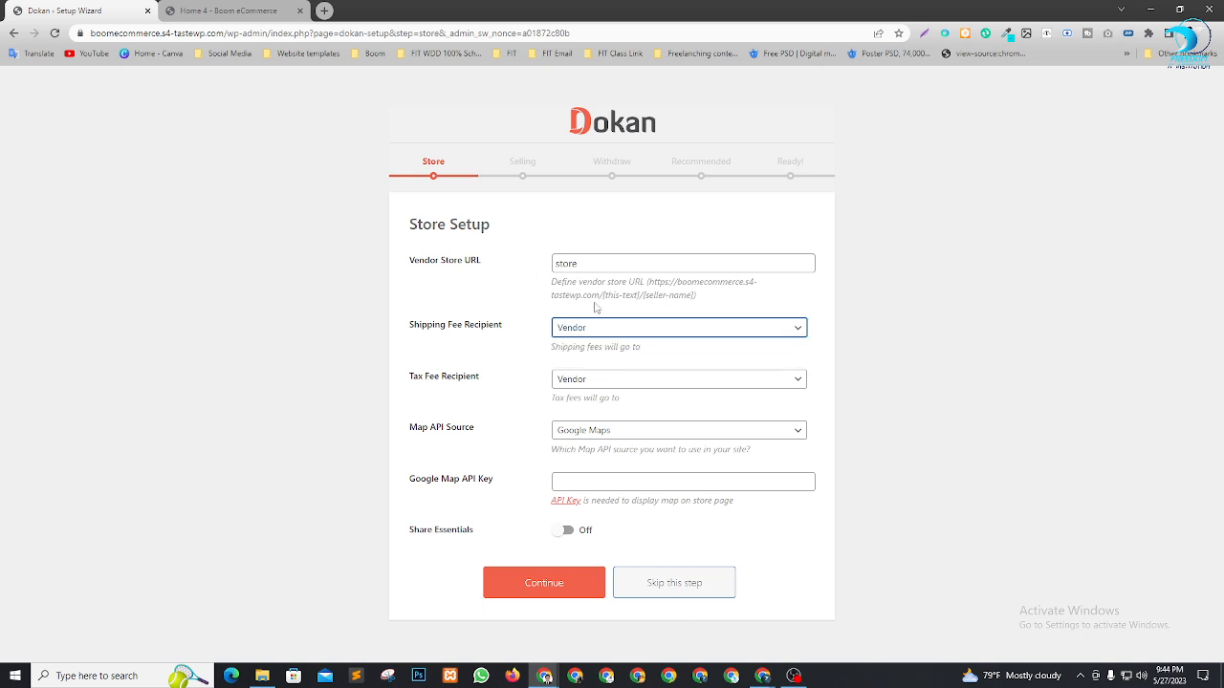
Keep Vendor as tax fee recipient and Google Maps as map source, then continue
click(595, 386)
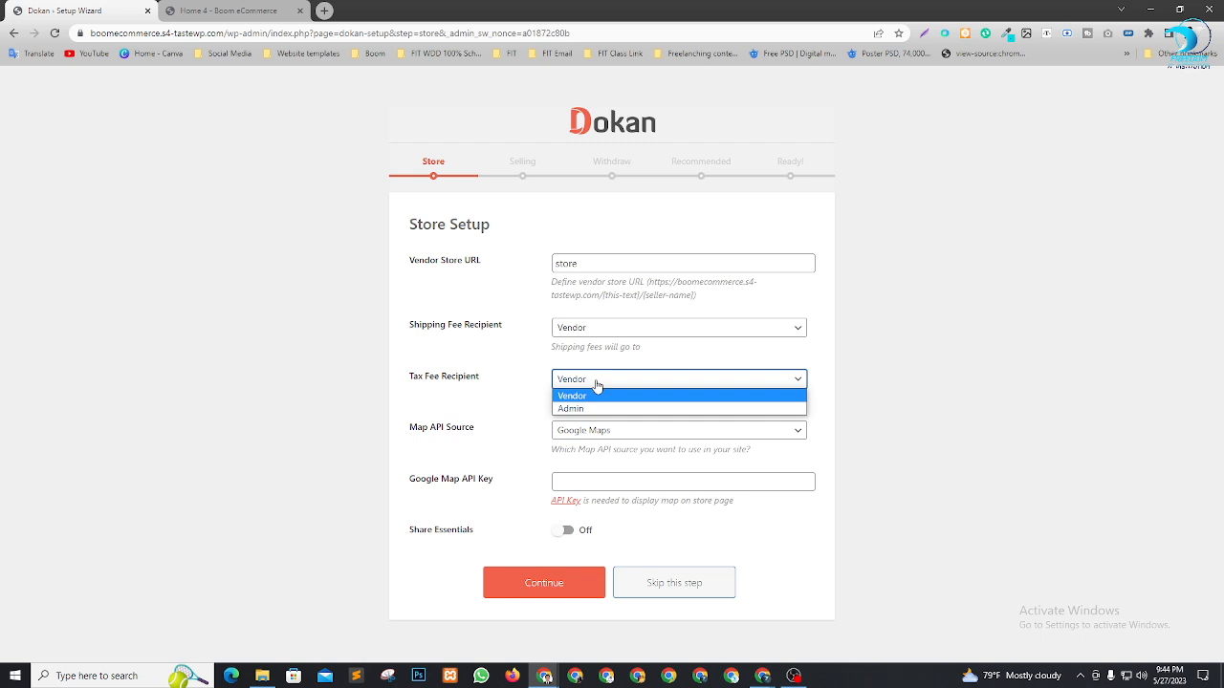
click(519, 392)
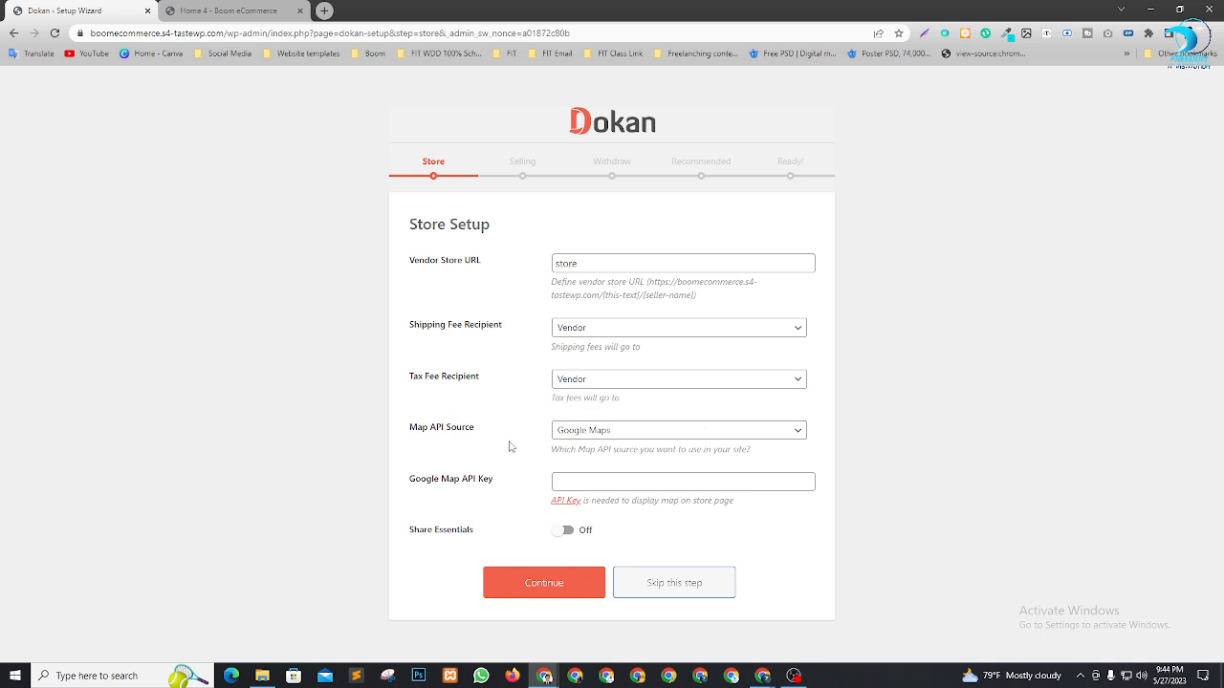
click(617, 438)
click(479, 423)
click(565, 593)
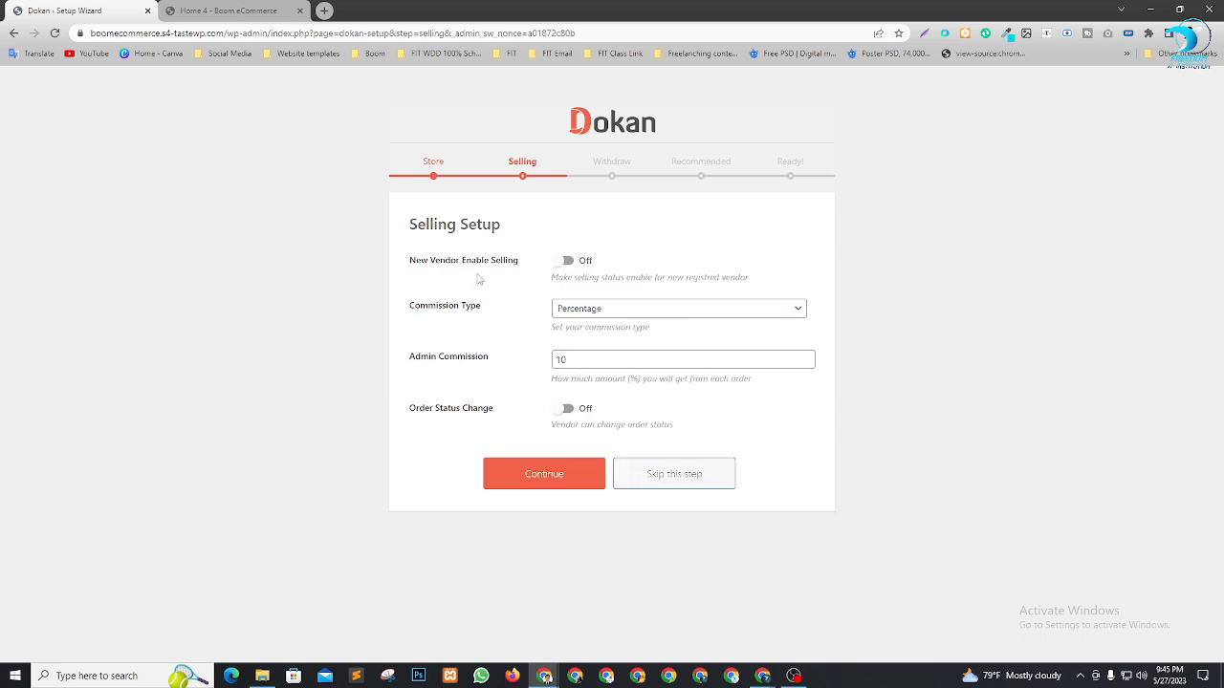
Let new vendors sell immediately, keep Percentage commission, set admin commission to 5, and continue
click(567, 261)
click(633, 304)
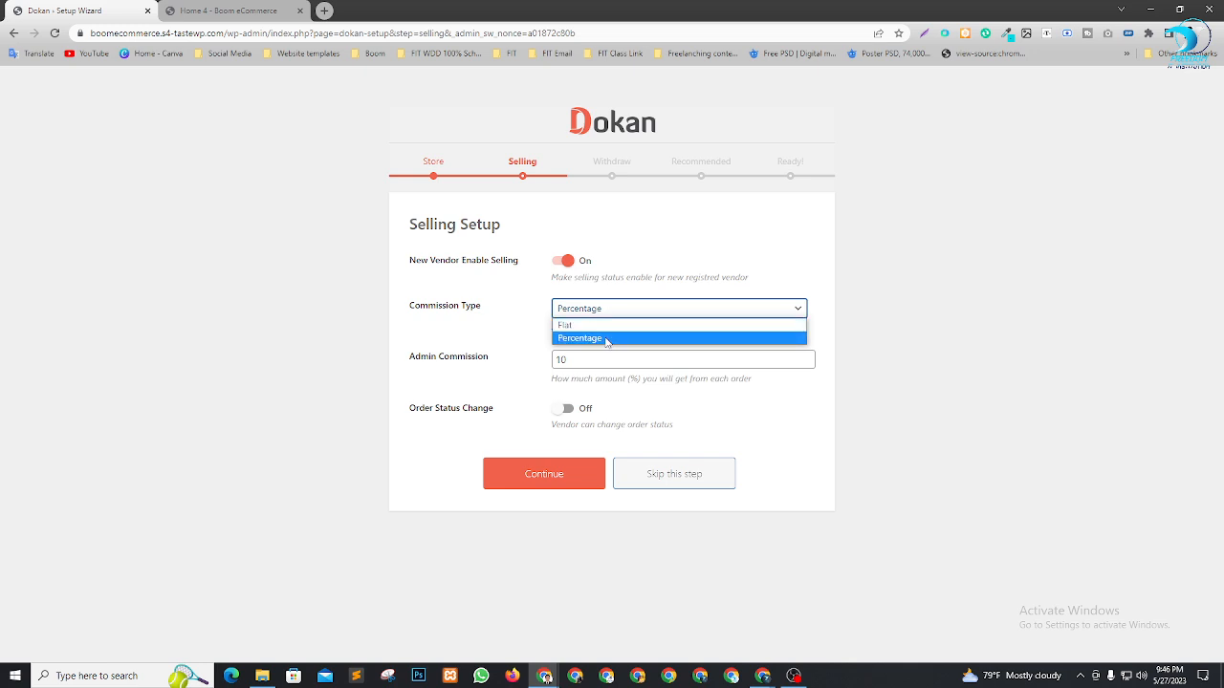
click(606, 339)
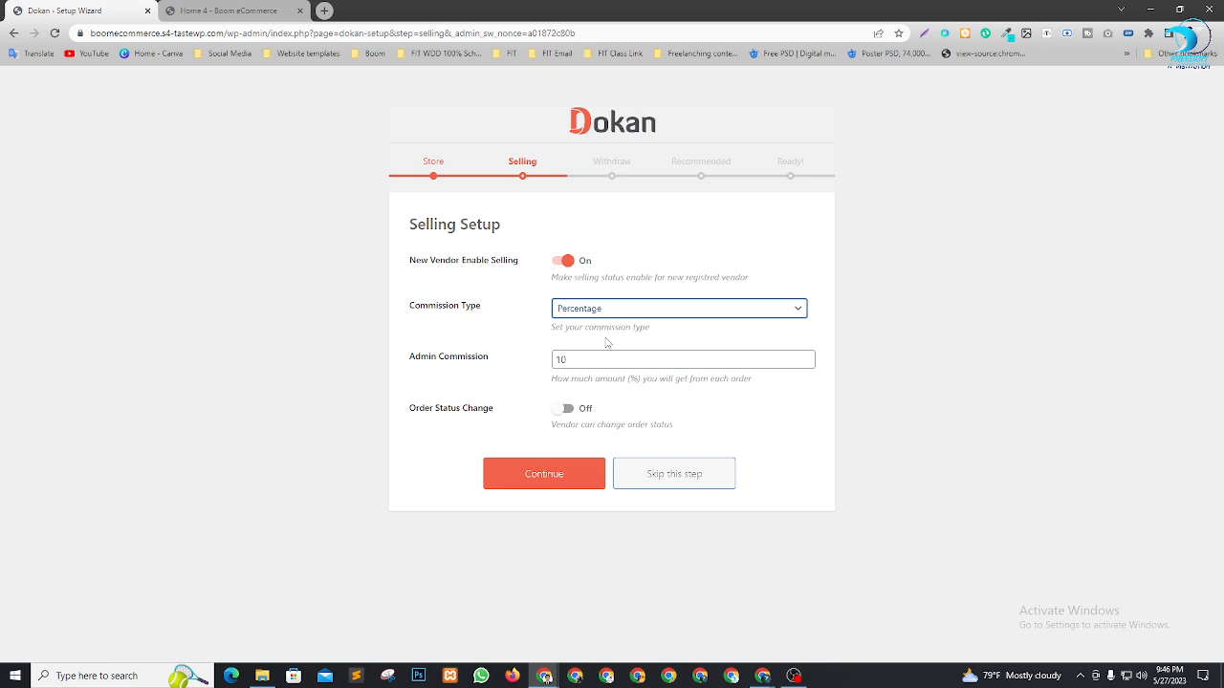
drag(583, 361, 522, 360)
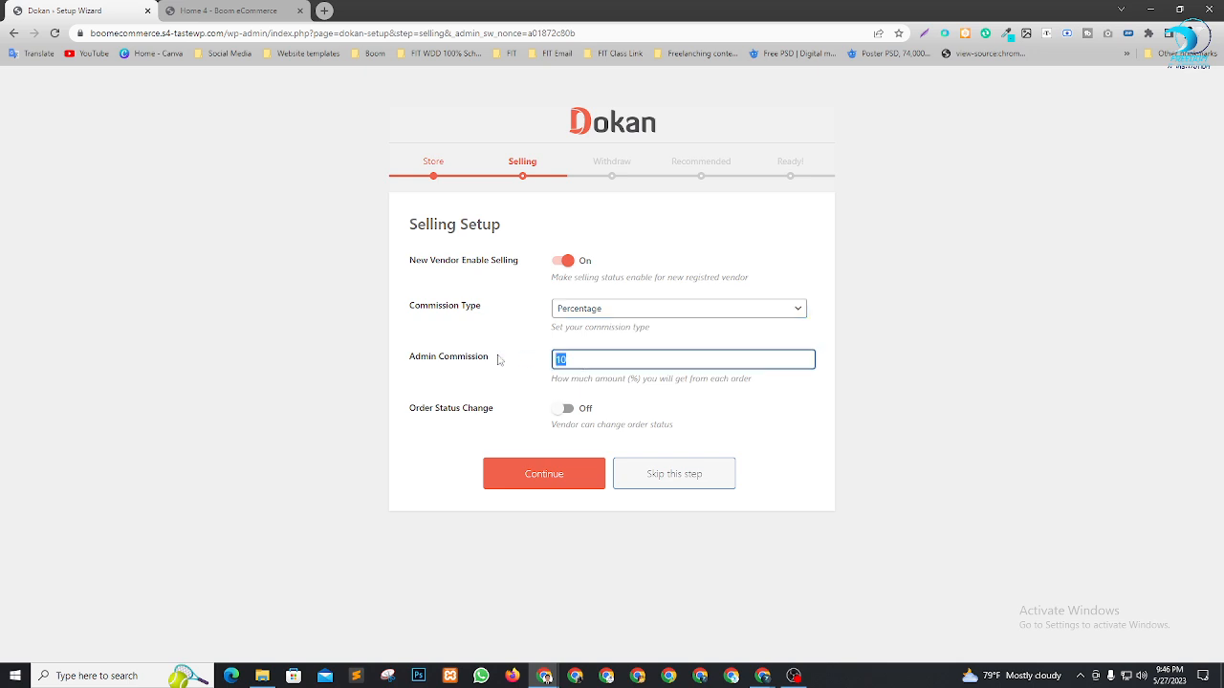
text(85)
key(BackSpace)
key(BackSpace)
text(5)
click(627, 420)
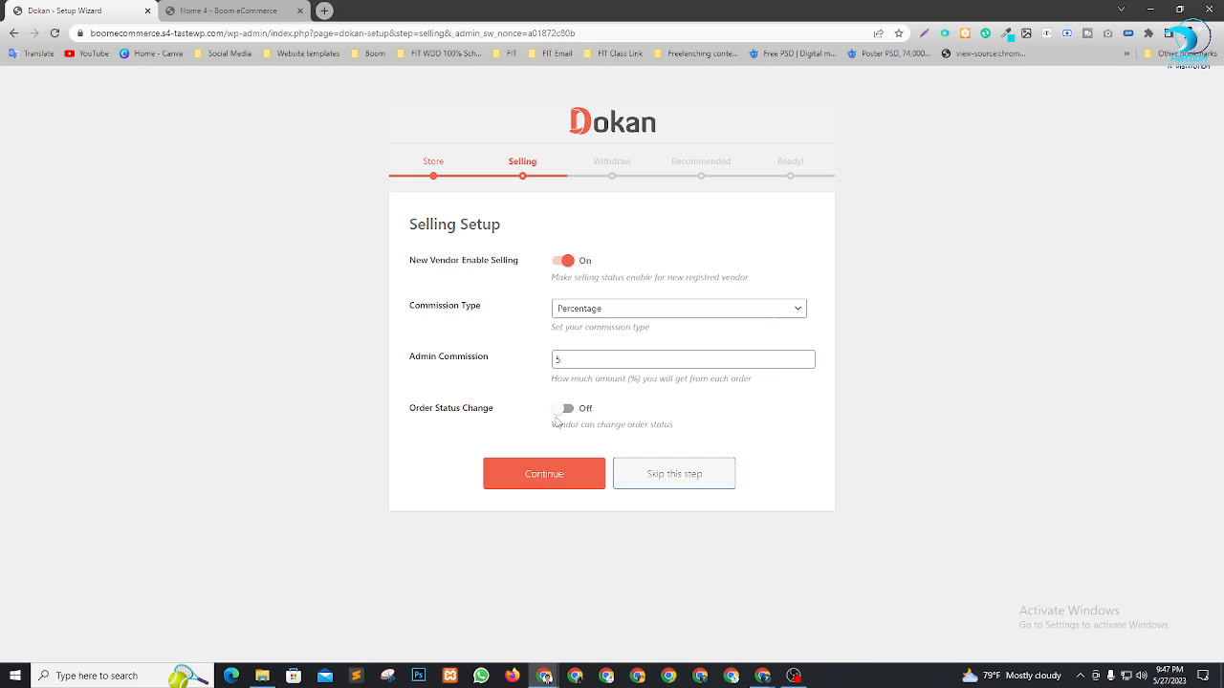
click(535, 478)
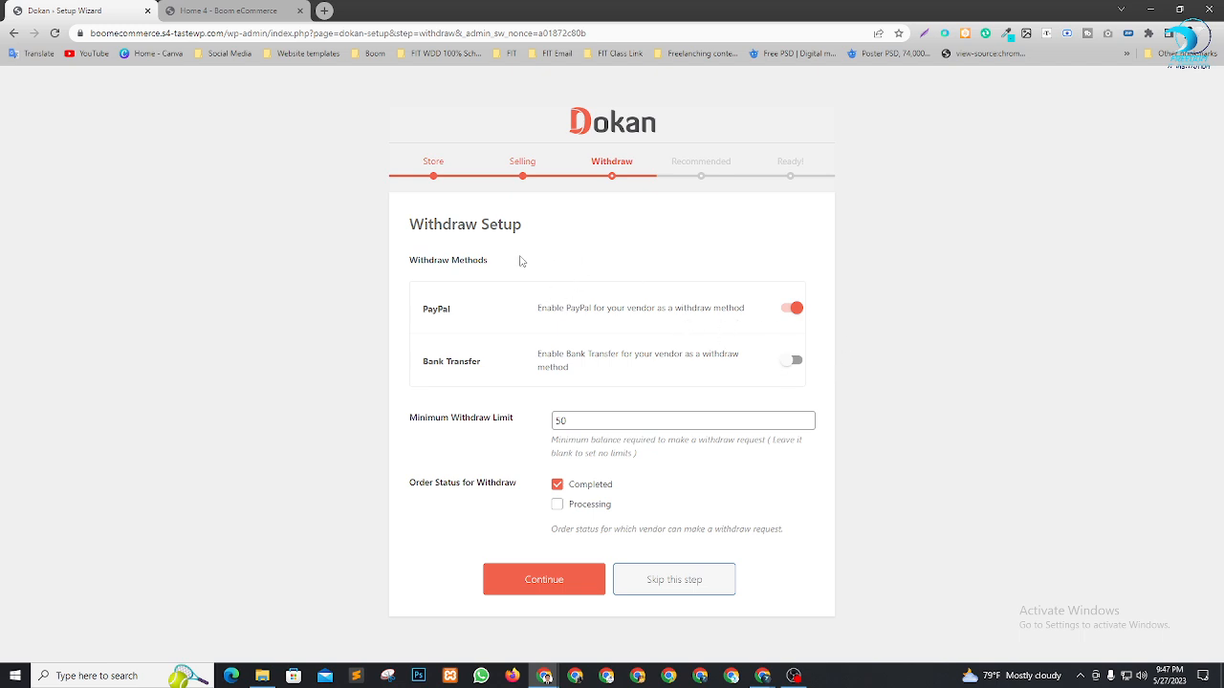
Switch withdrawals from PayPal to Bank Transfer with a 500 minimum withdraw limit
click(791, 308)
click(792, 362)
click(585, 423)
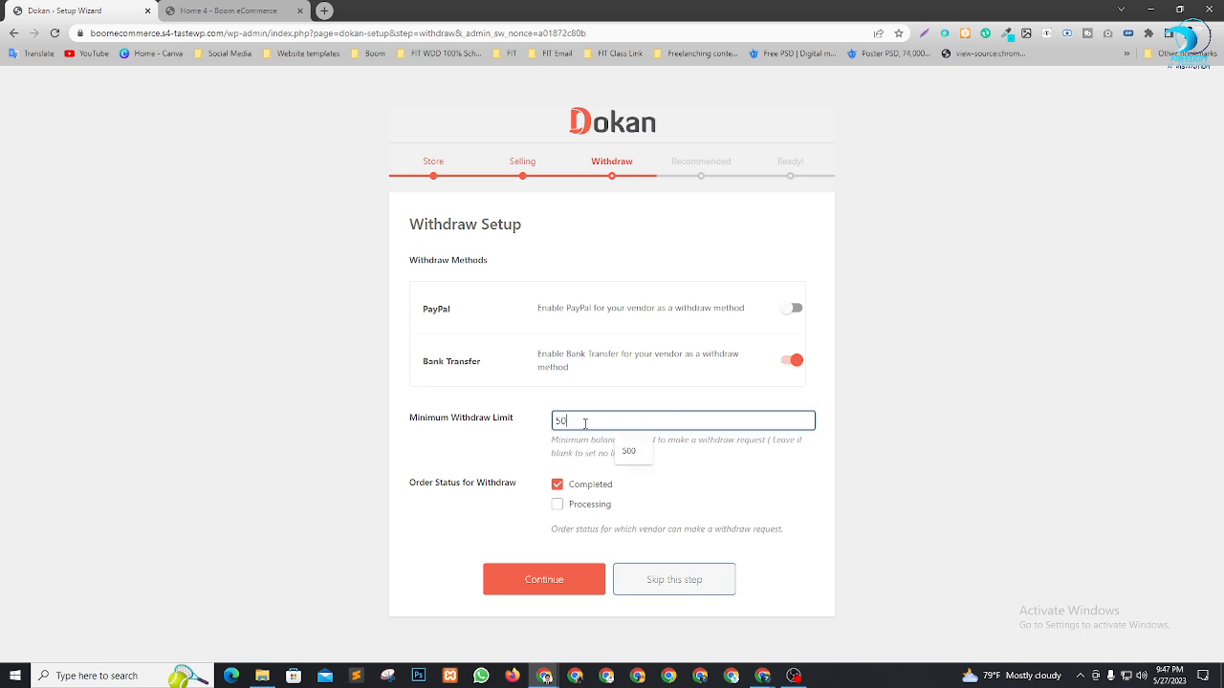
drag(586, 423, 481, 423)
text(500)
click(846, 447)
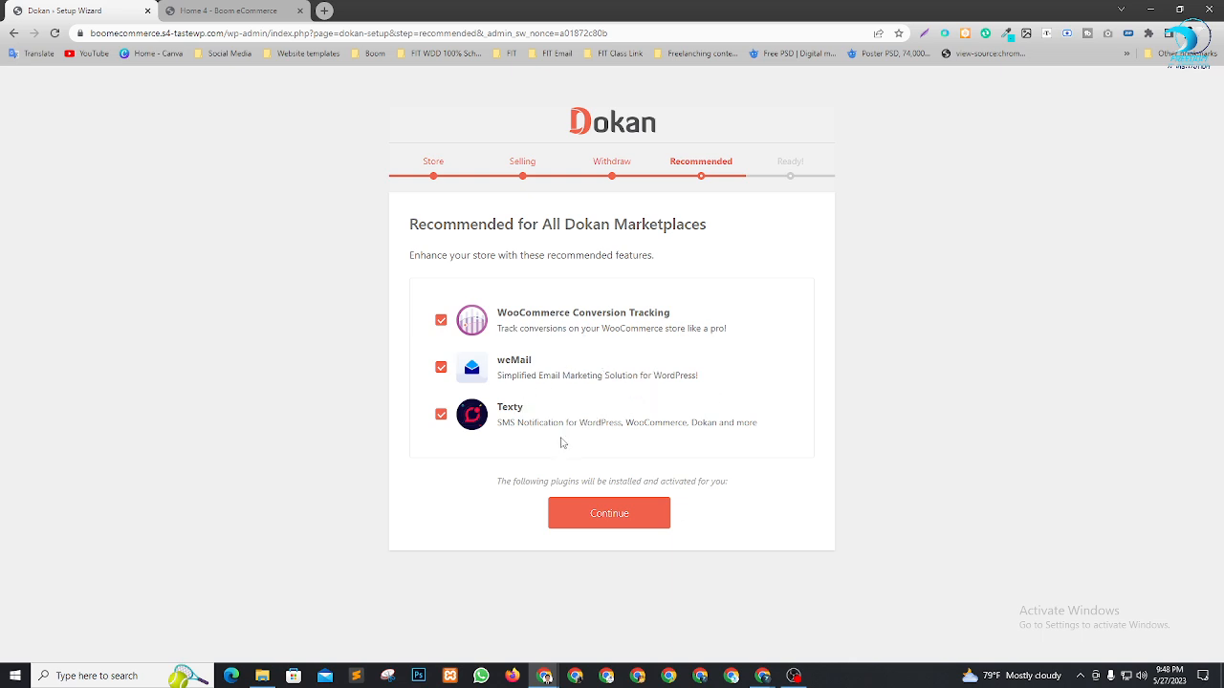
Finish the wizard with recommended plugins, then open the Dokan dashboard in a new second tab
click(637, 527)
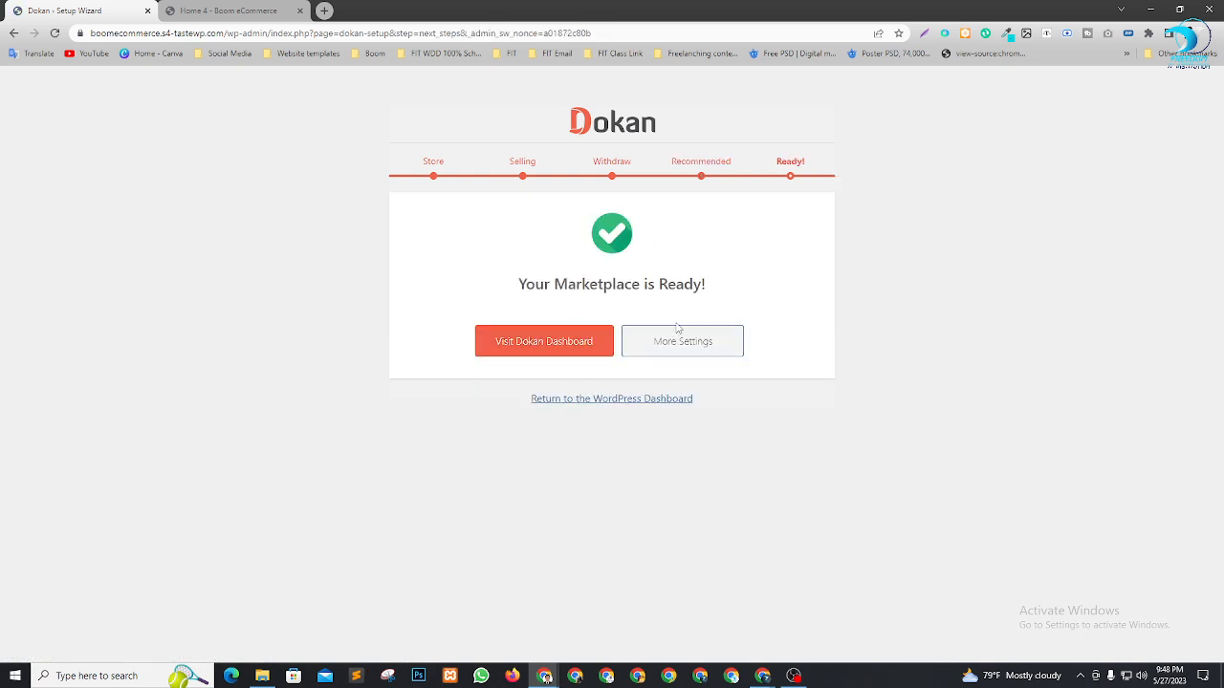
right_click(583, 351)
click(595, 358)
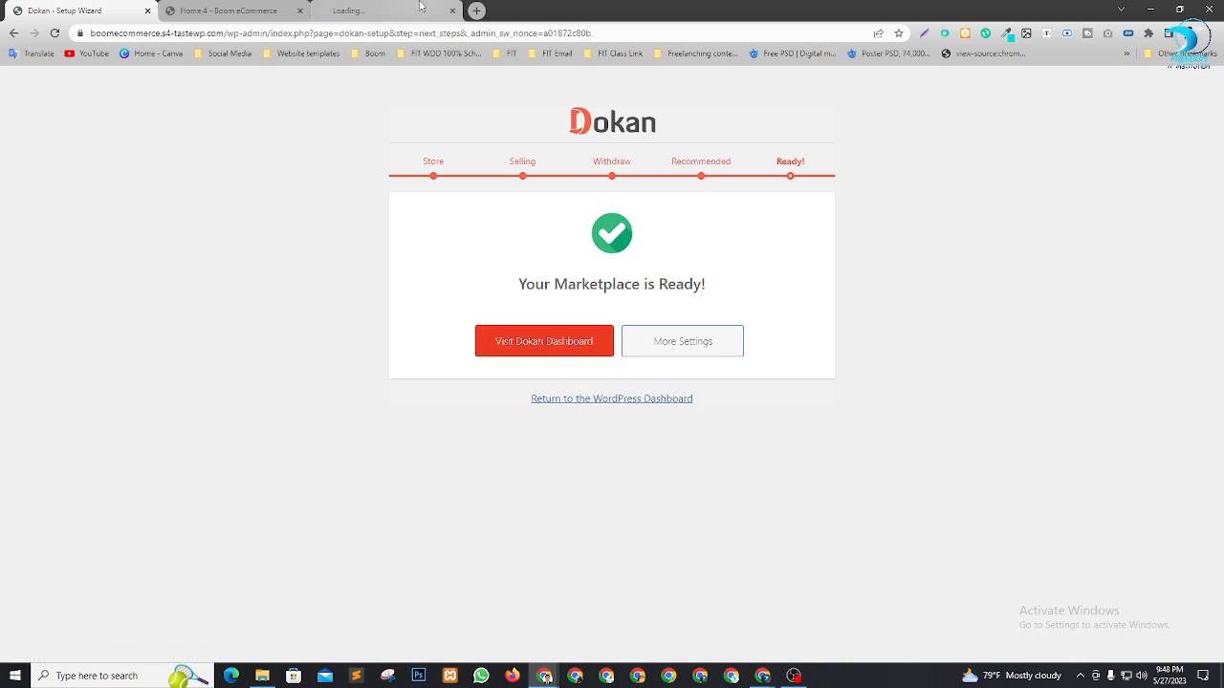
drag(392, 11, 295, 8)
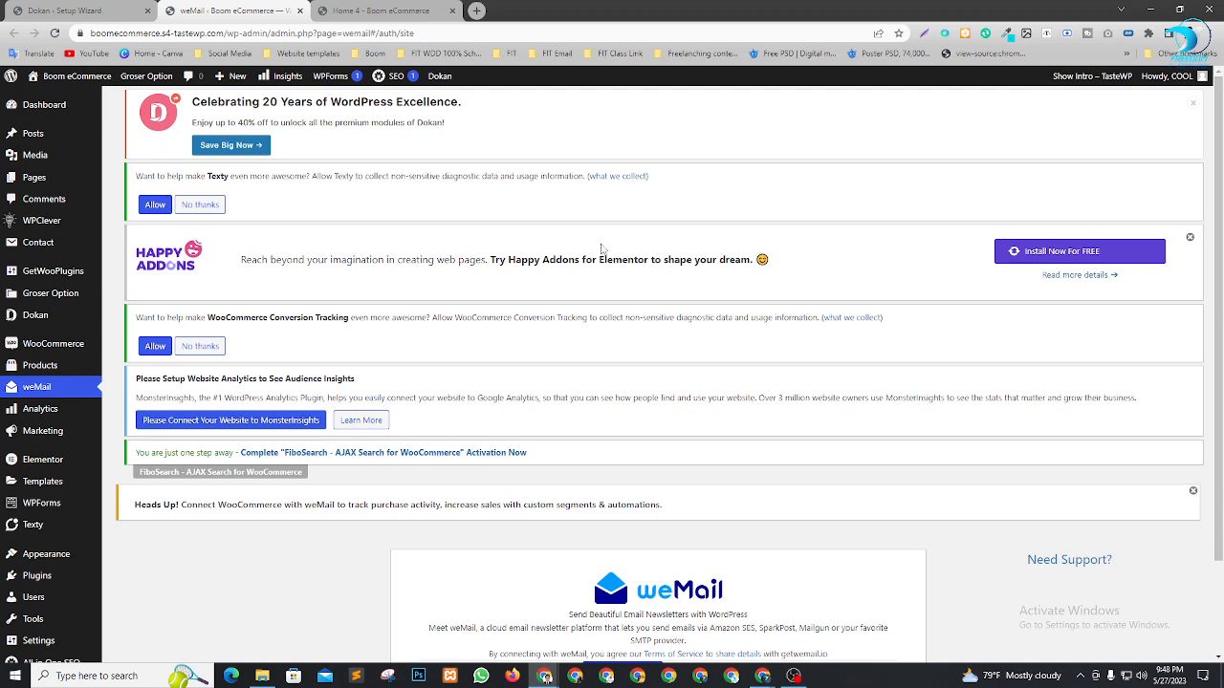
Go to the WordPress admin Dashboard and look over its widgets
click(42, 105)
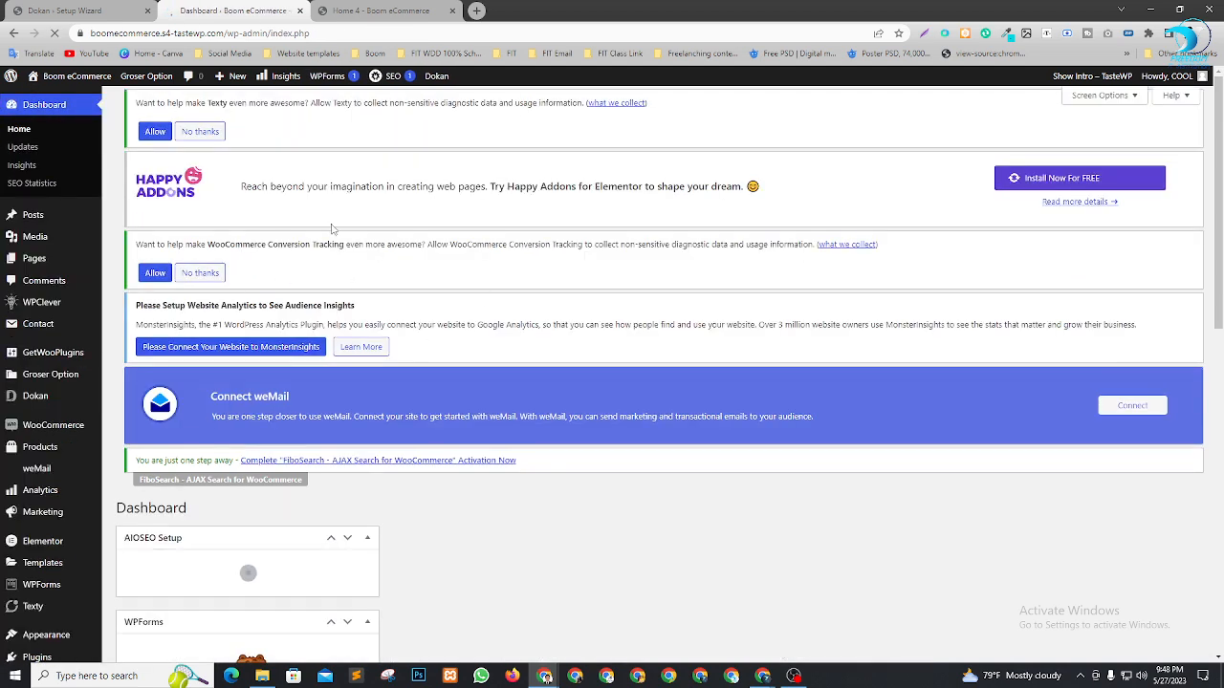
scroll(426, 280, down, 1)
scroll(425, 279, down, 4)
scroll(637, 497, up, 6)
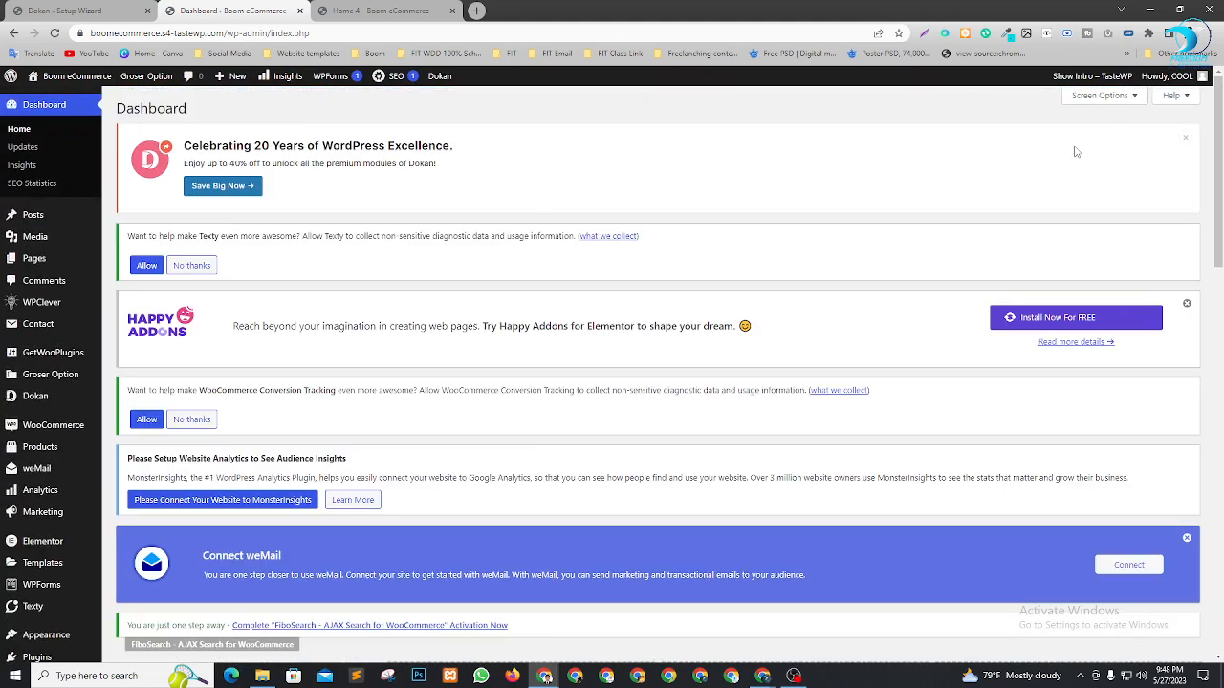
Hide the AIOSEO Setup, MonsterInsights, SEO News and AIOSEO Overview widgets via Screen Options
click(1100, 95)
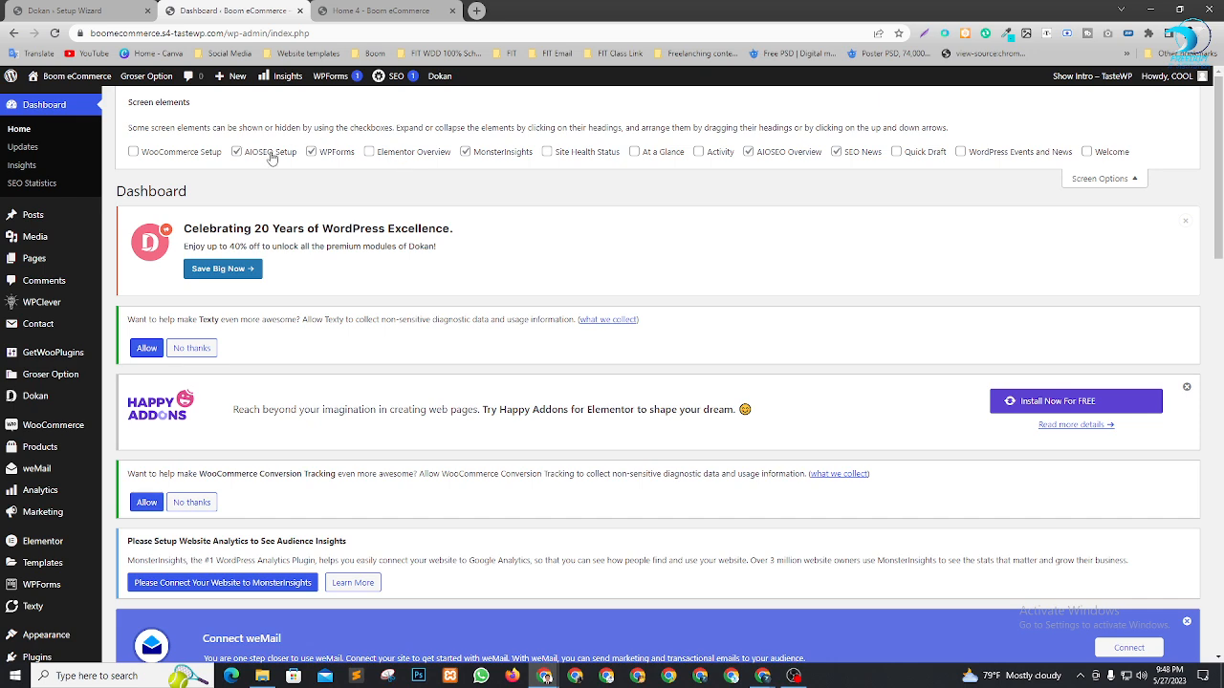
click(270, 157)
click(496, 154)
click(847, 155)
click(749, 150)
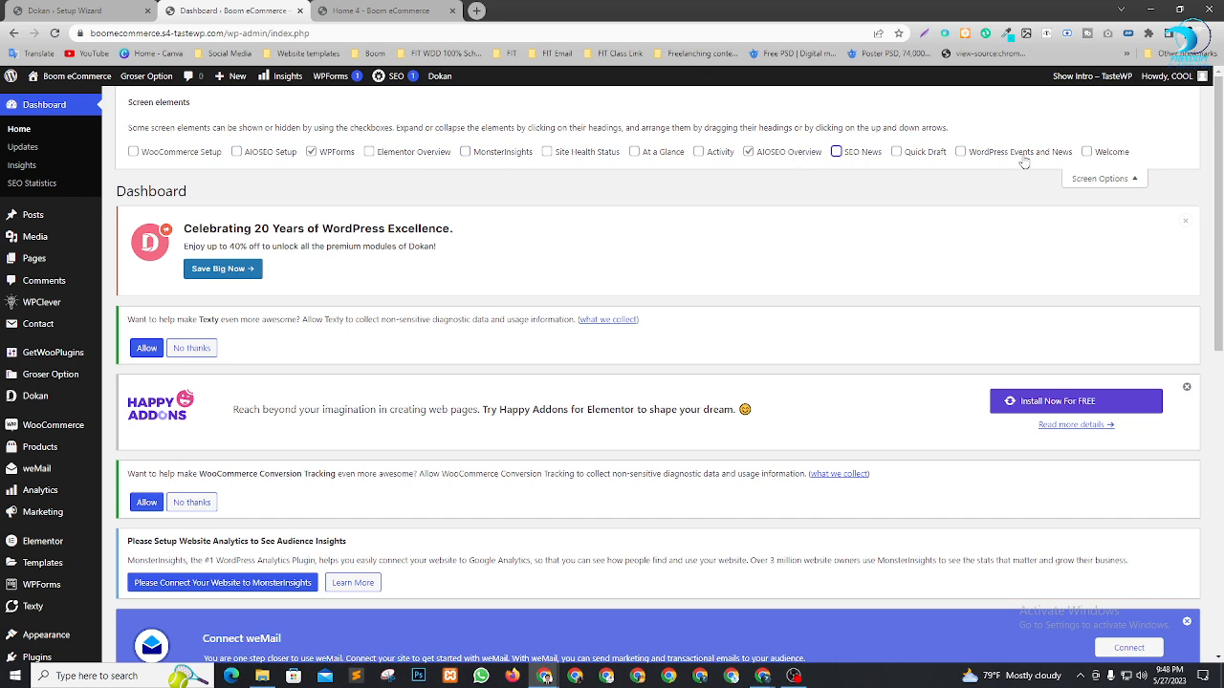
click(1100, 179)
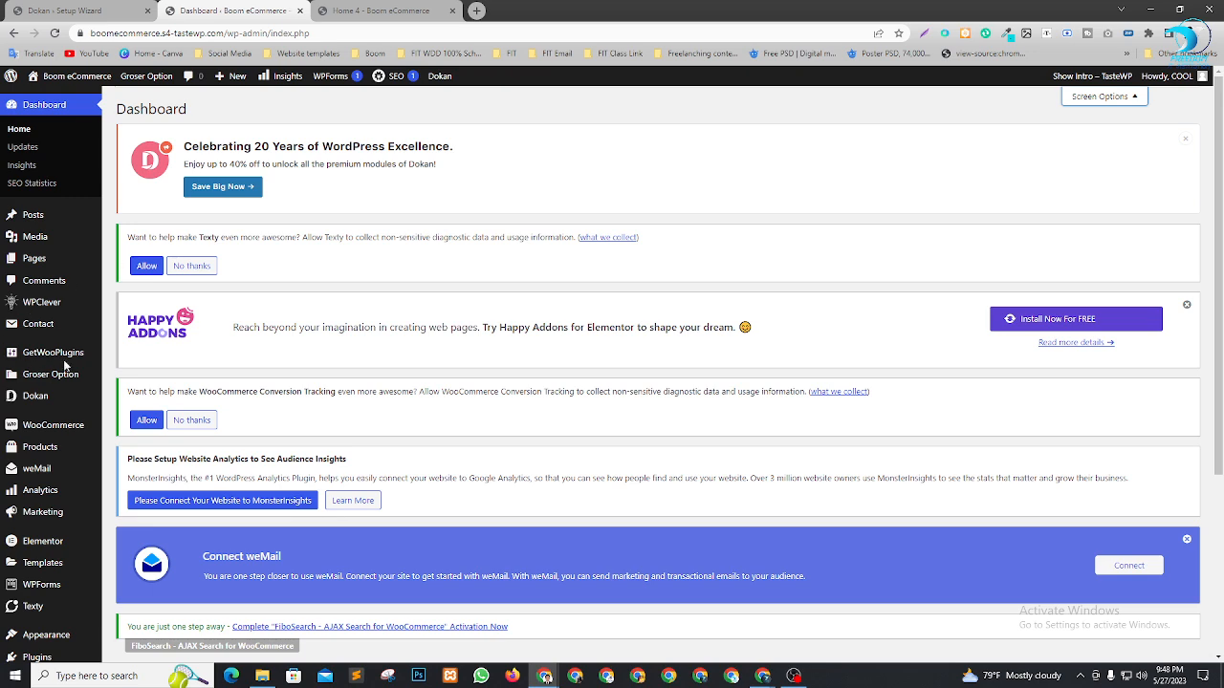
scroll(63, 375, down, 2)
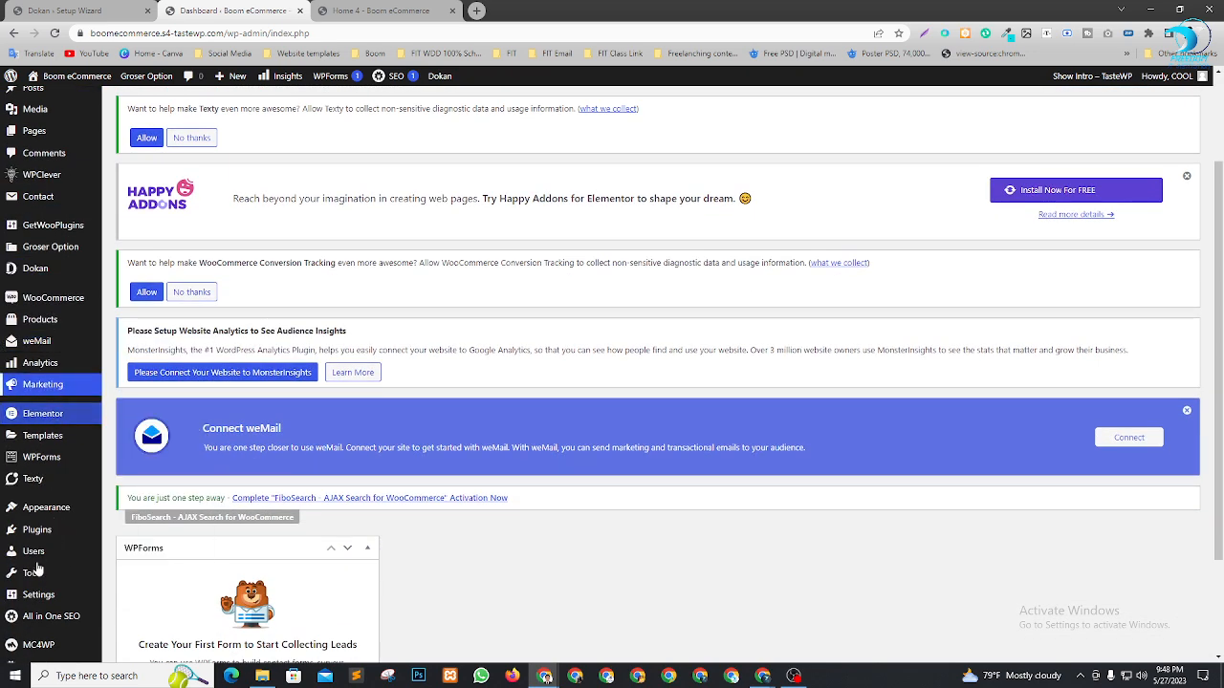
scroll(41, 564, down, 1)
scroll(48, 478, up, 1)
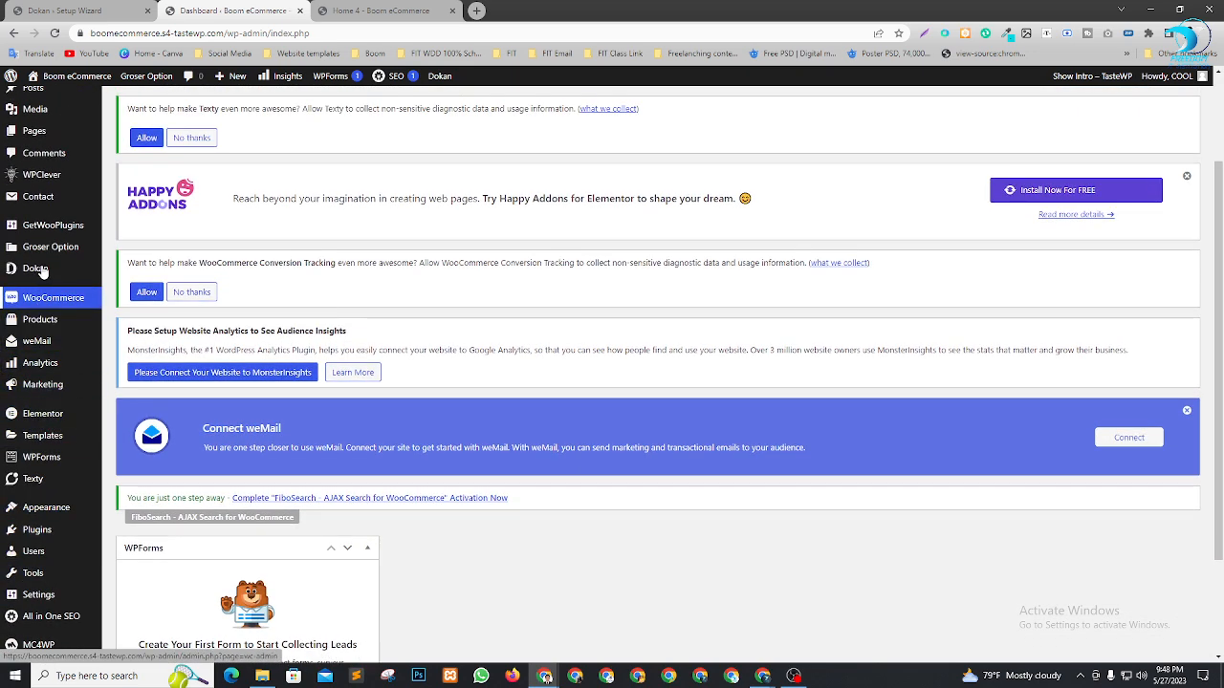
Go to the Dokan admin dashboard and review its notices
mouse_move(54, 269)
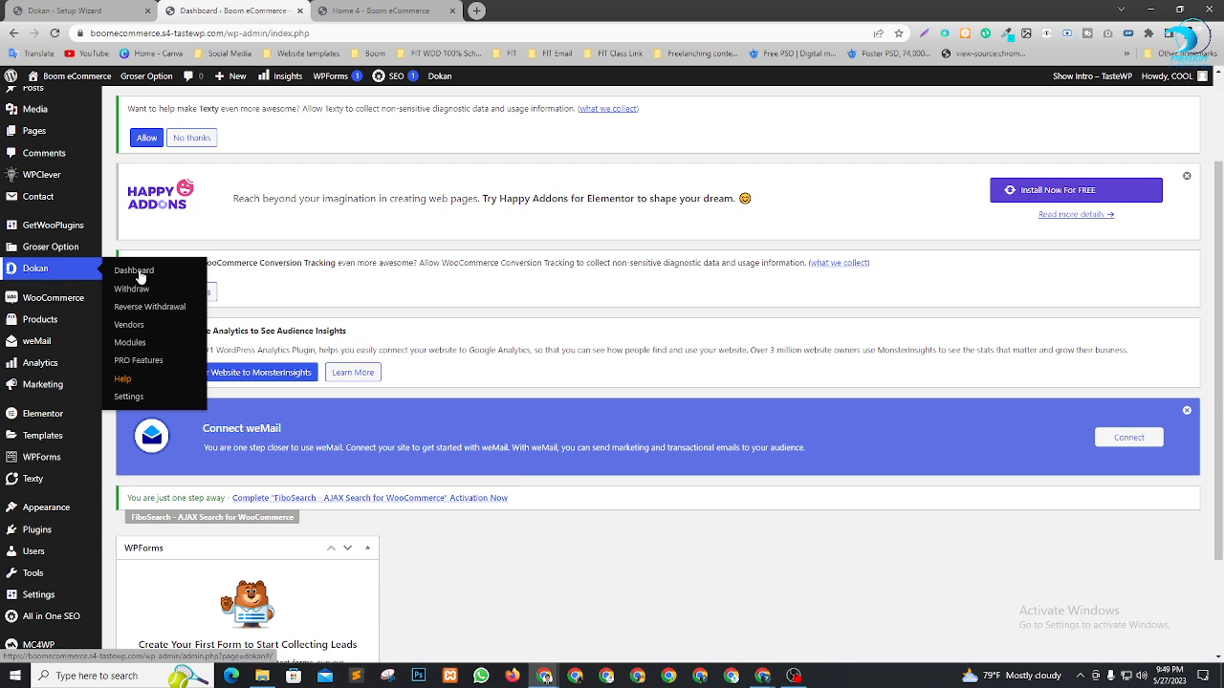
click(140, 273)
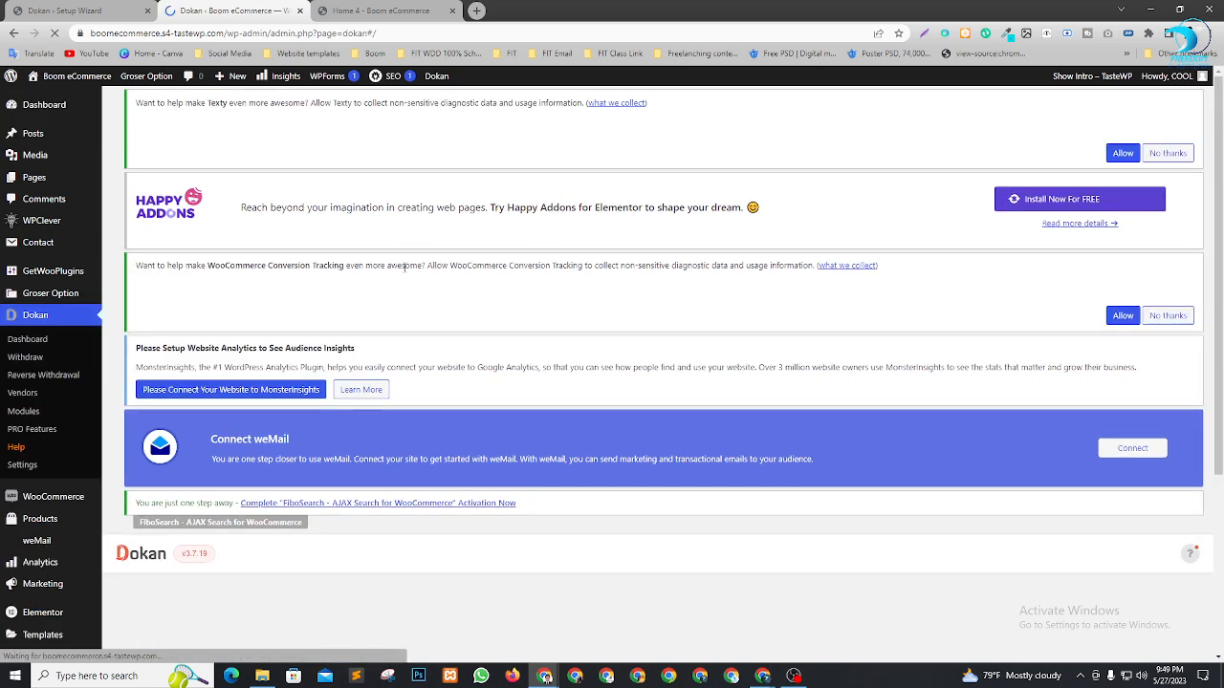
scroll(404, 268, down, 3)
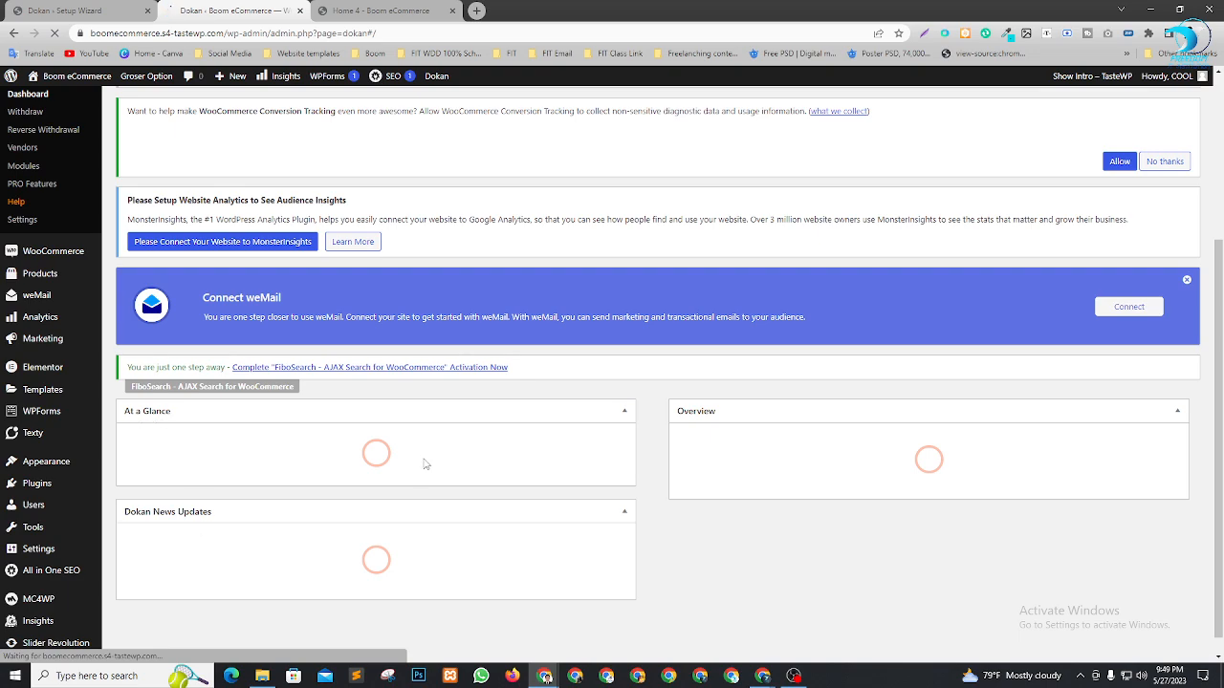
scroll(571, 430, down, 6)
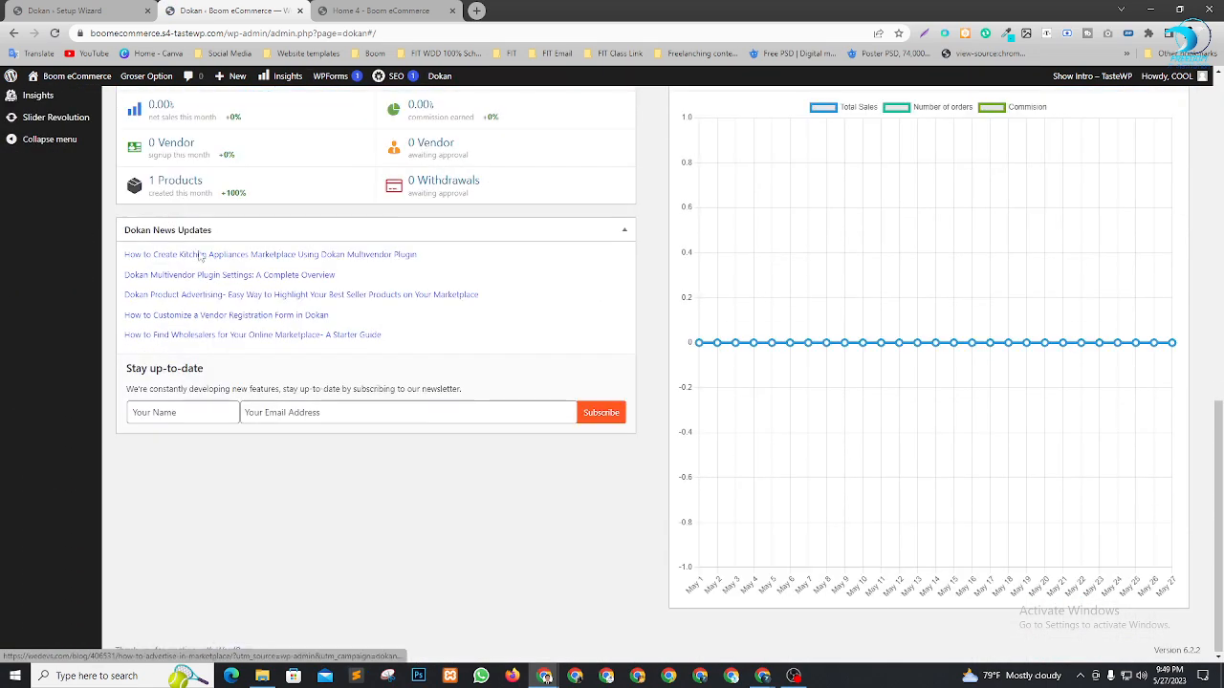
scroll(287, 287, up, 3)
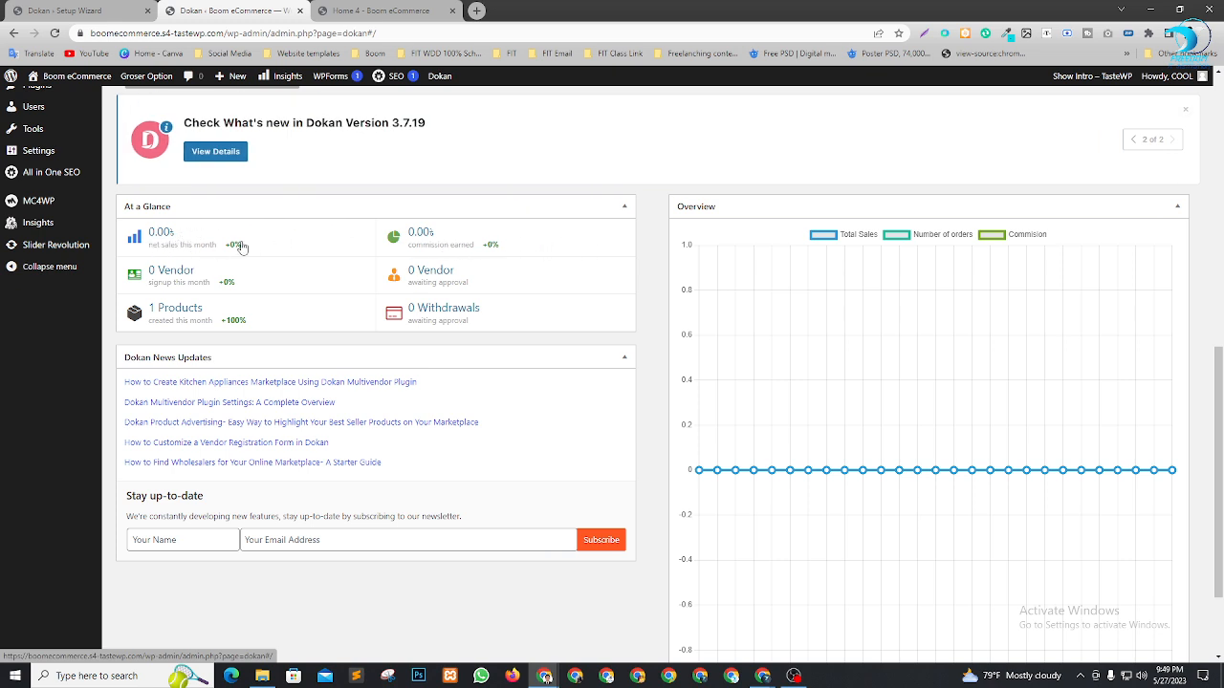
scroll(192, 274, up, 5)
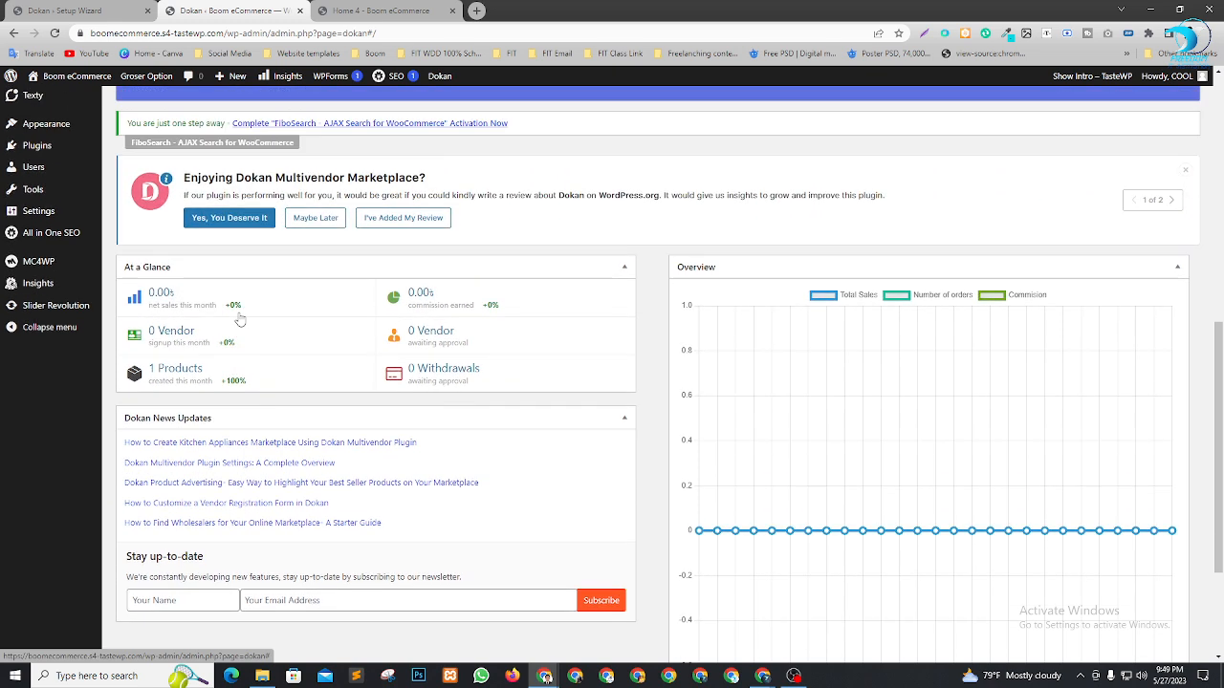
scroll(588, 448, up, 2)
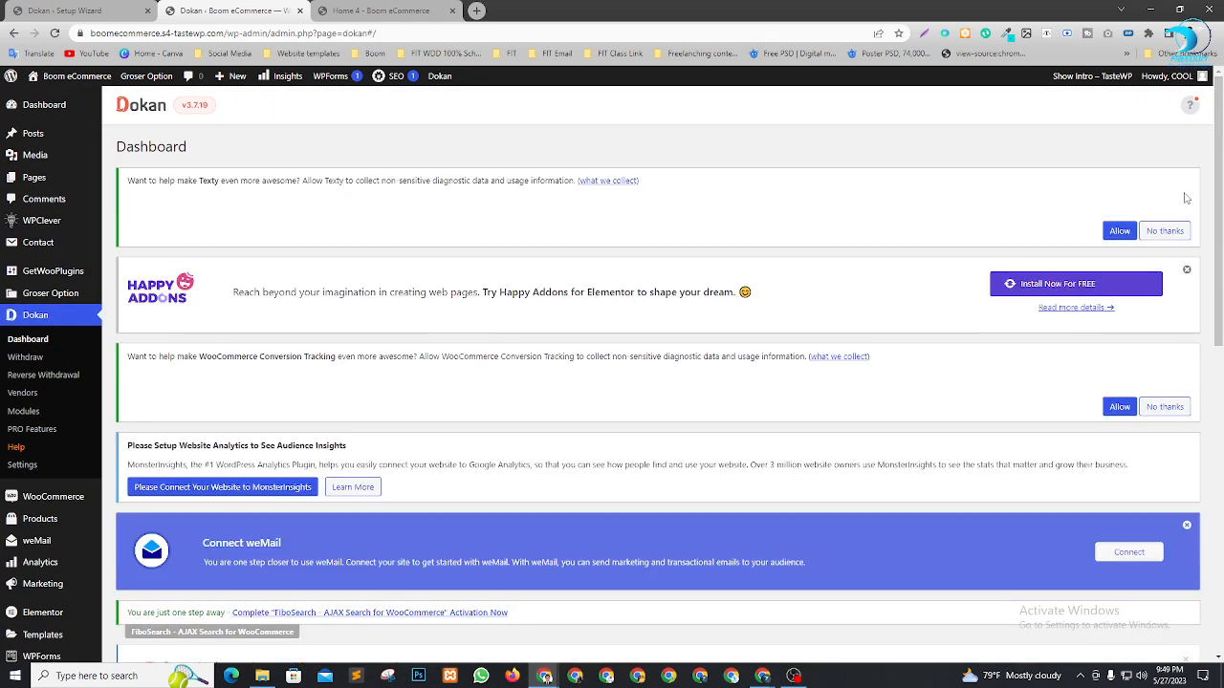
Dismiss the Texty, Happy Addons, Conversion Tracking, weMail, Dokan review and announcement notices
click(1172, 237)
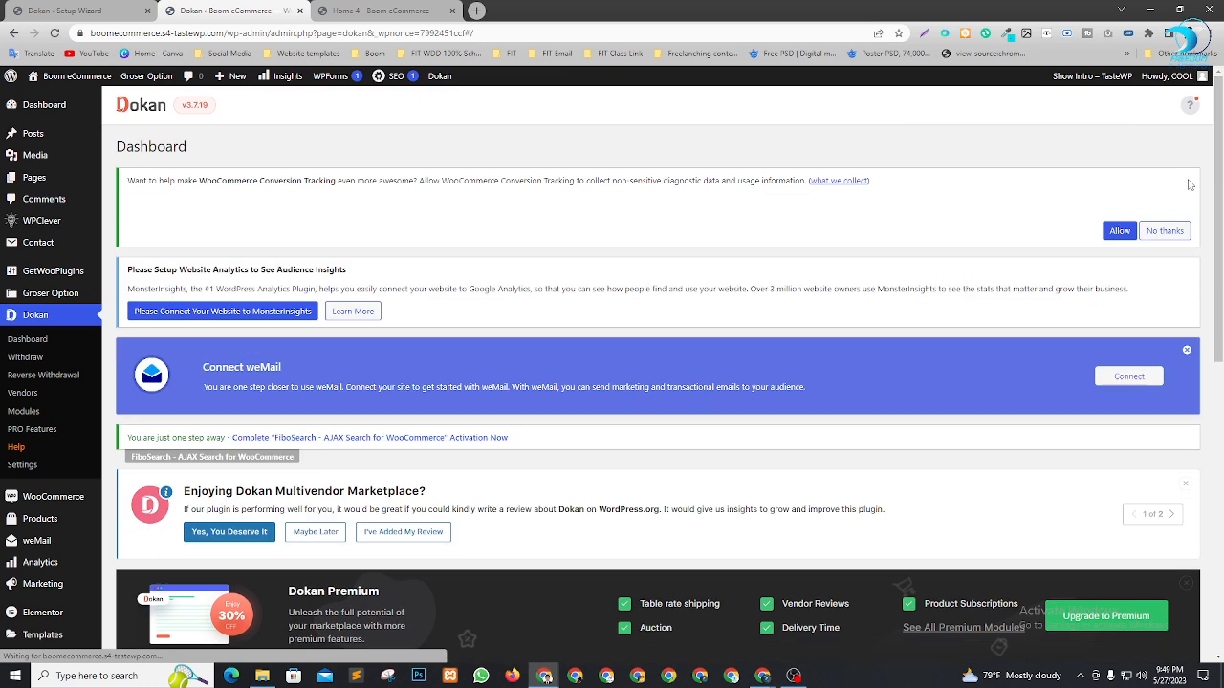
click(1187, 182)
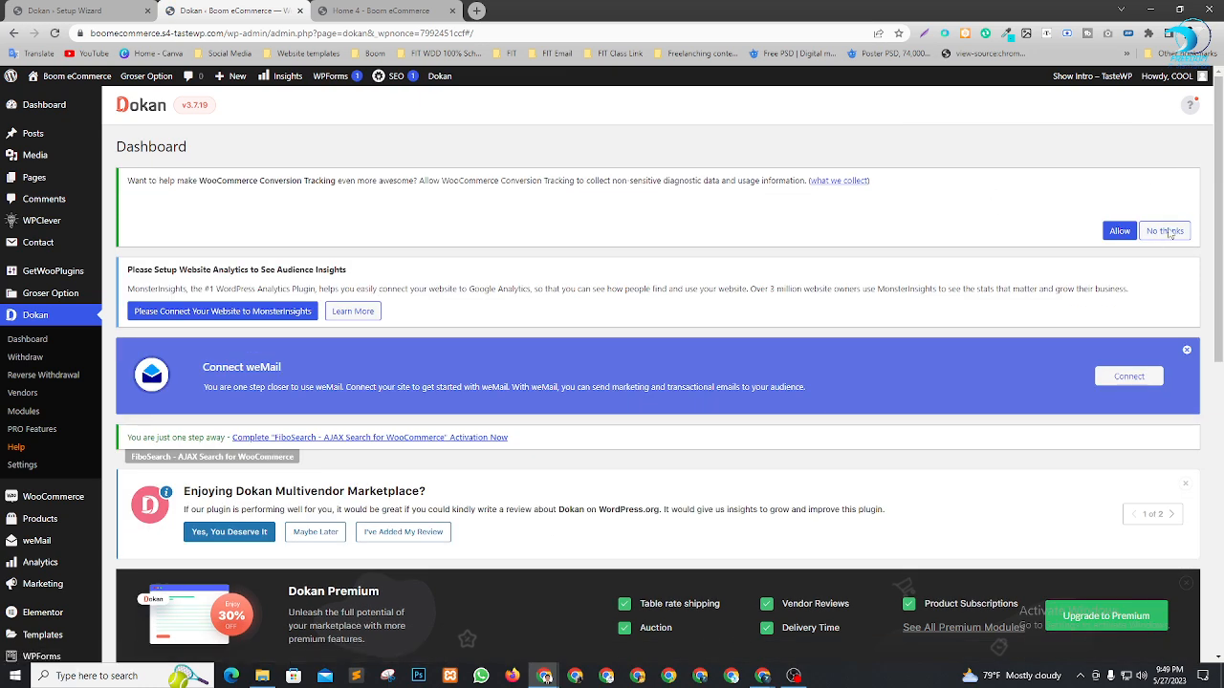
click(1163, 239)
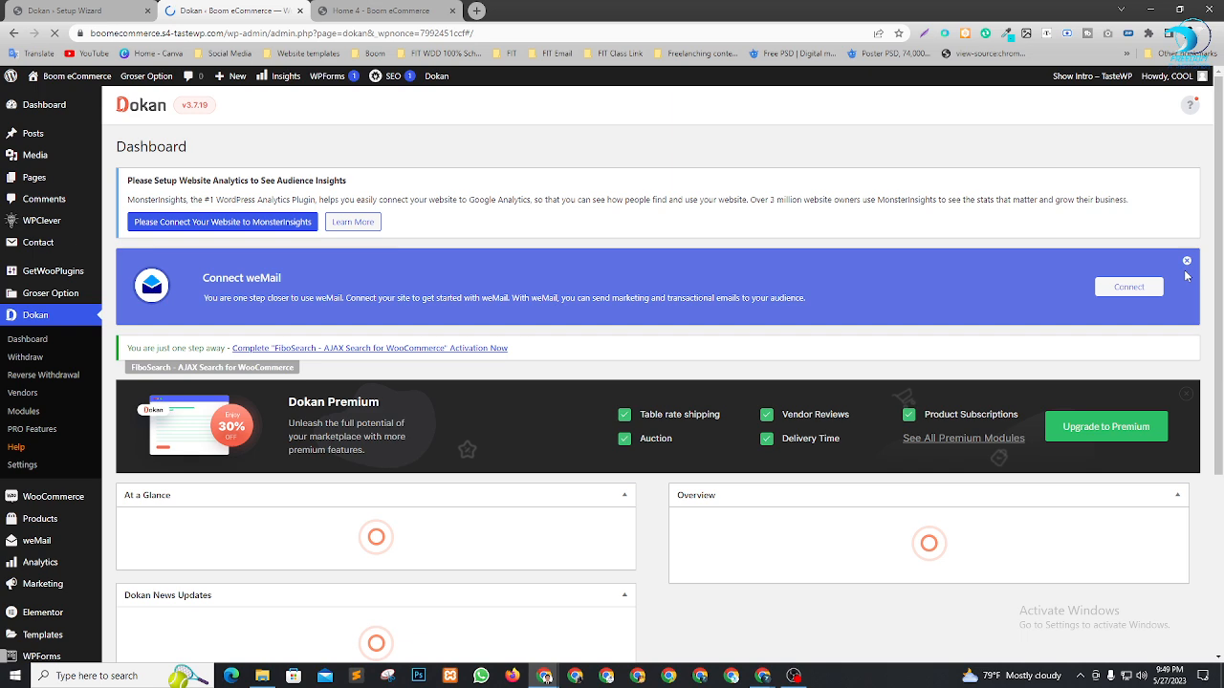
click(1187, 261)
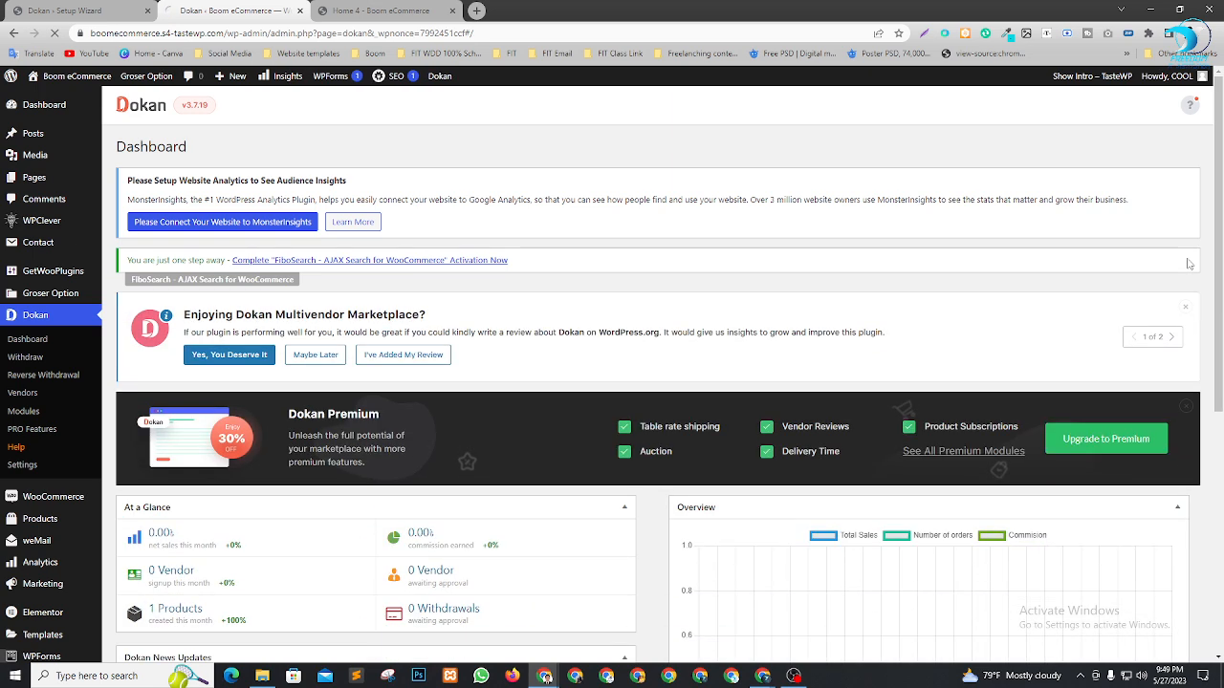
click(1185, 307)
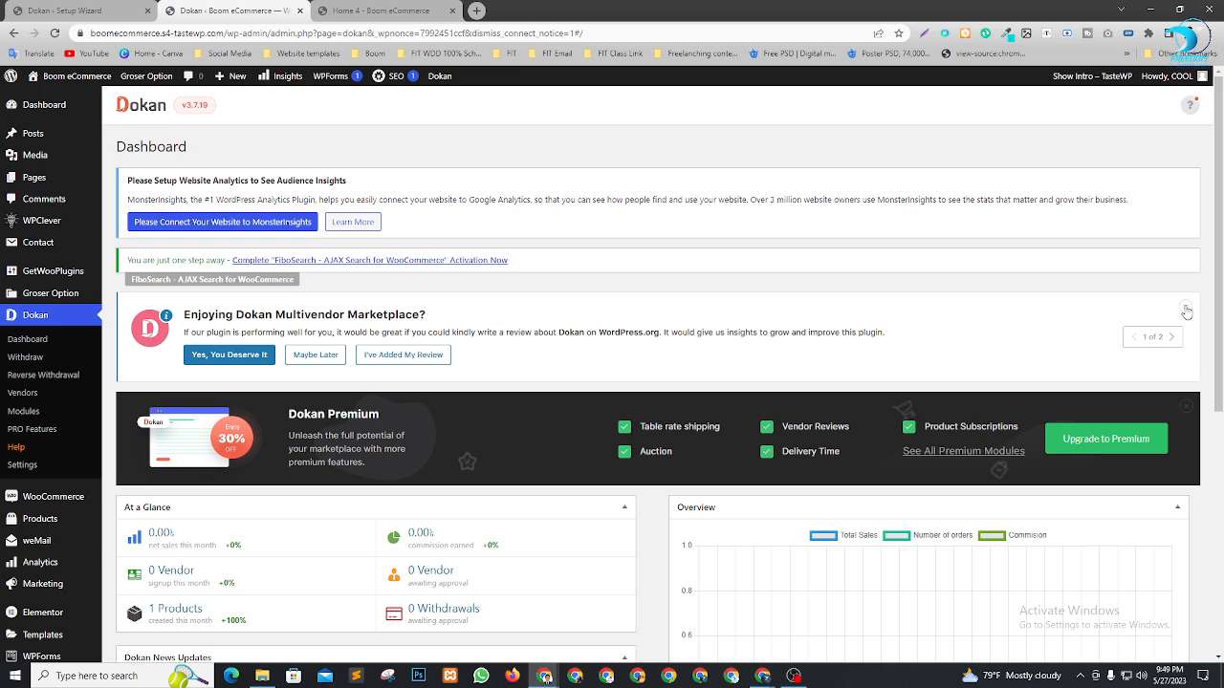
click(1187, 310)
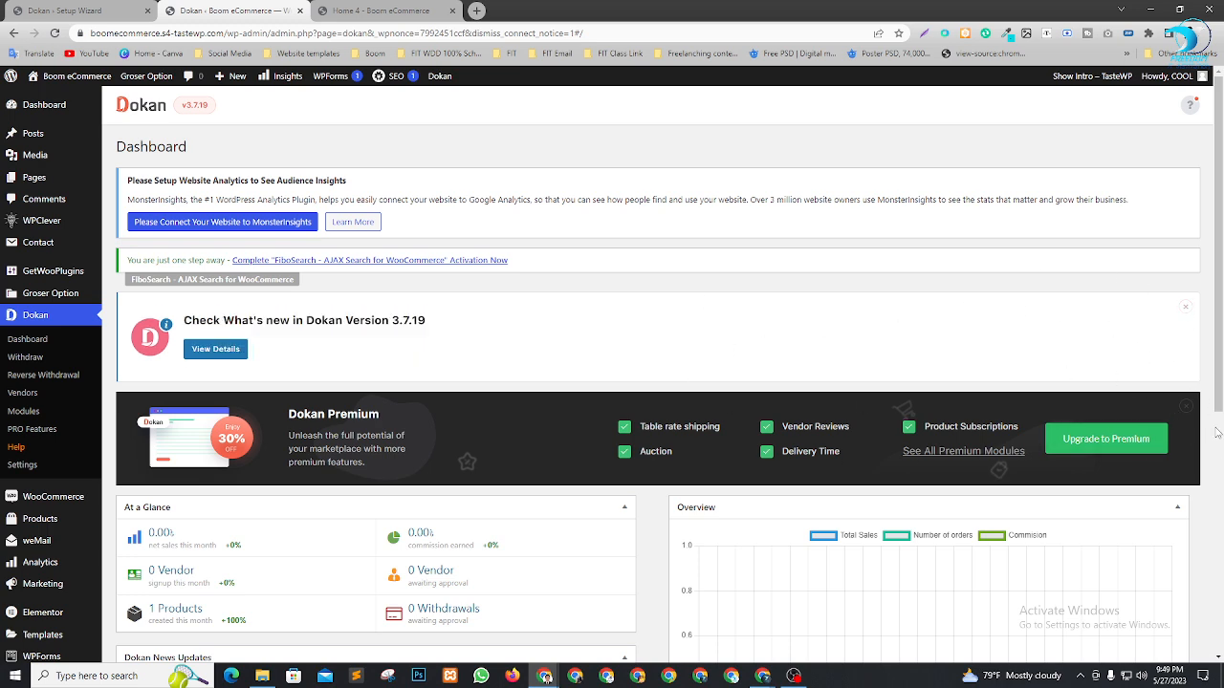
scroll(1216, 433, down, 5)
scroll(844, 510, up, 5)
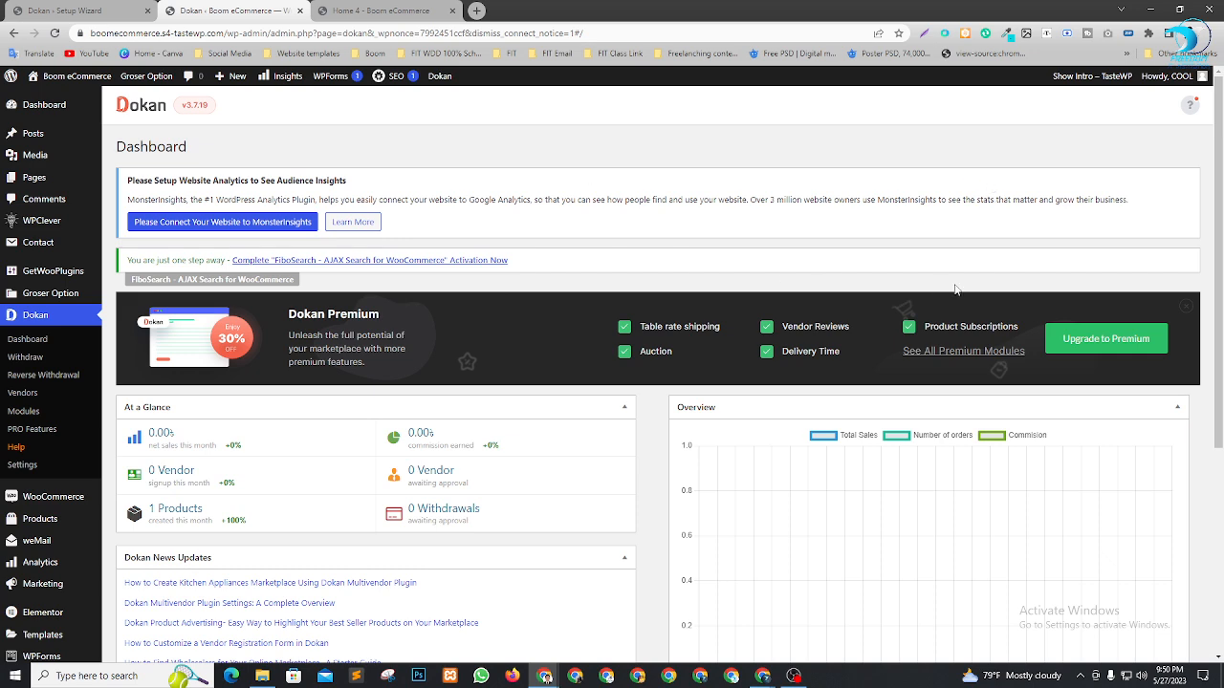
scroll(395, 415, down, 3)
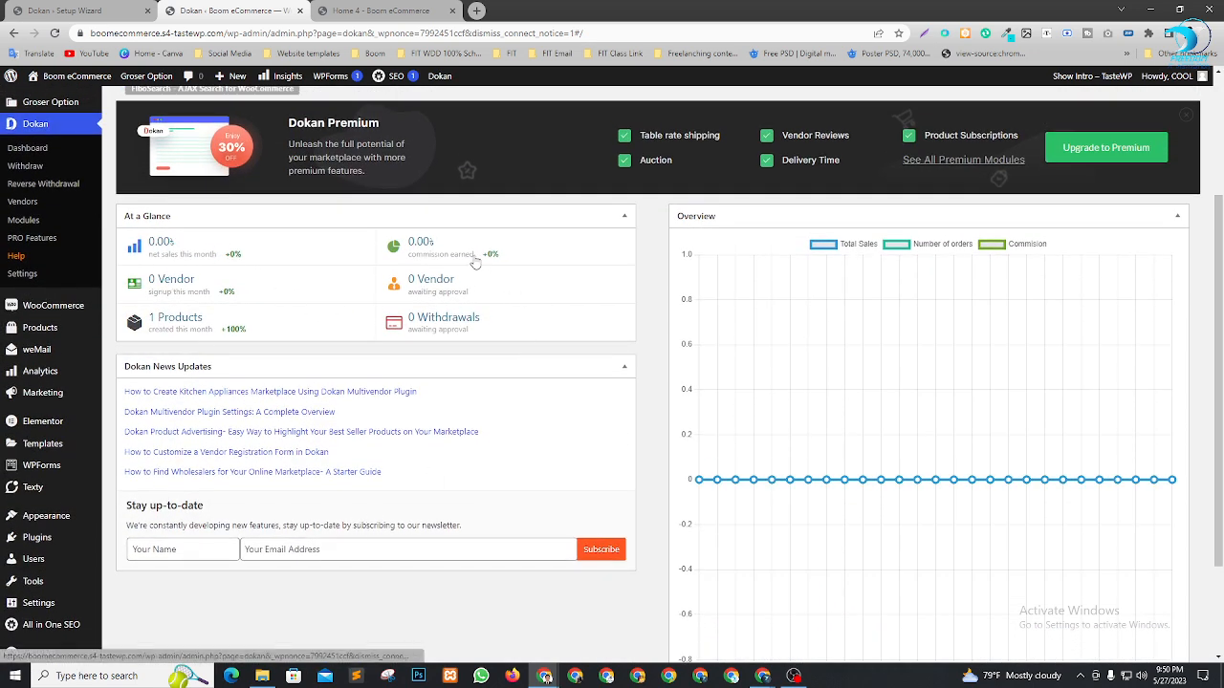
Switch to the Home 4 – Boom eCommerce storefront tab and reload the page
click(363, 9)
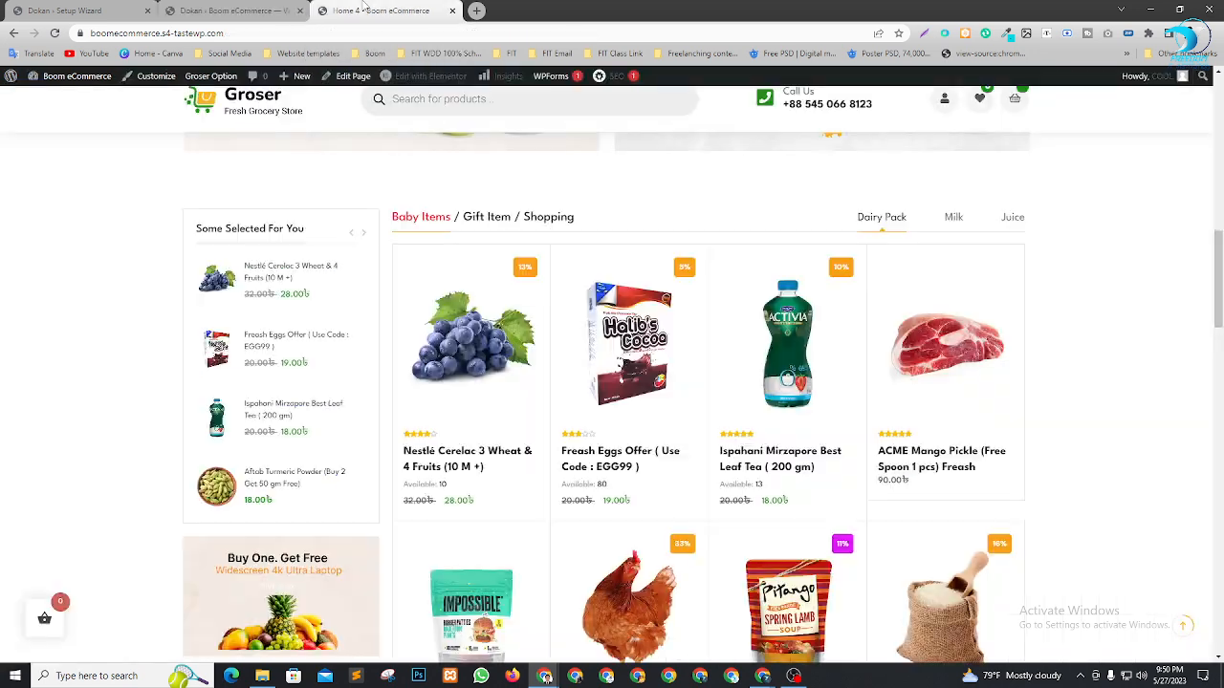
key(ctrl+r)
scroll(1038, 592, up, 12)
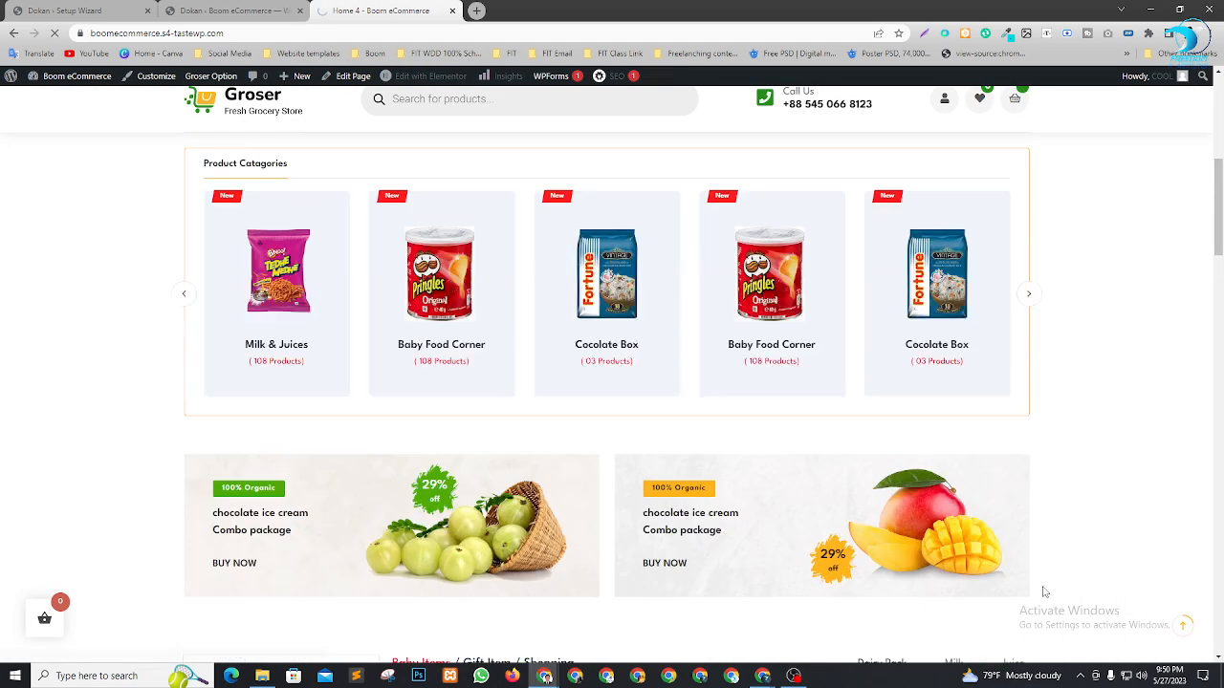
scroll(1052, 487, up, 2)
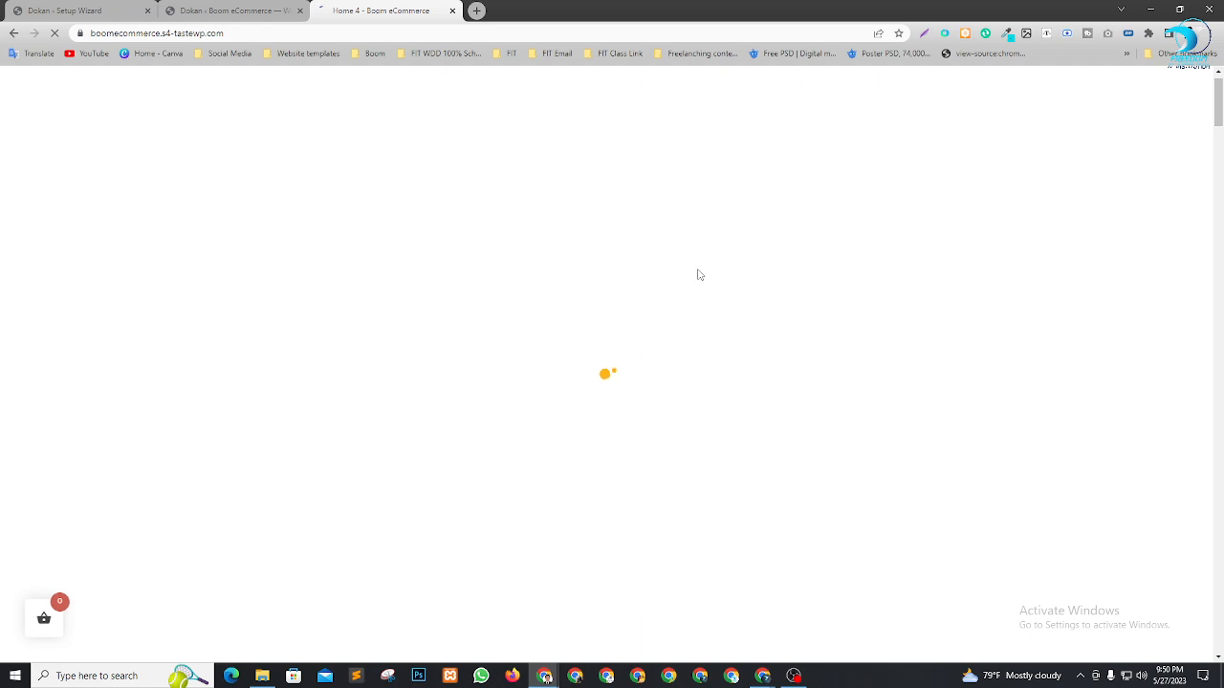
scroll(612, 410, down, 3)
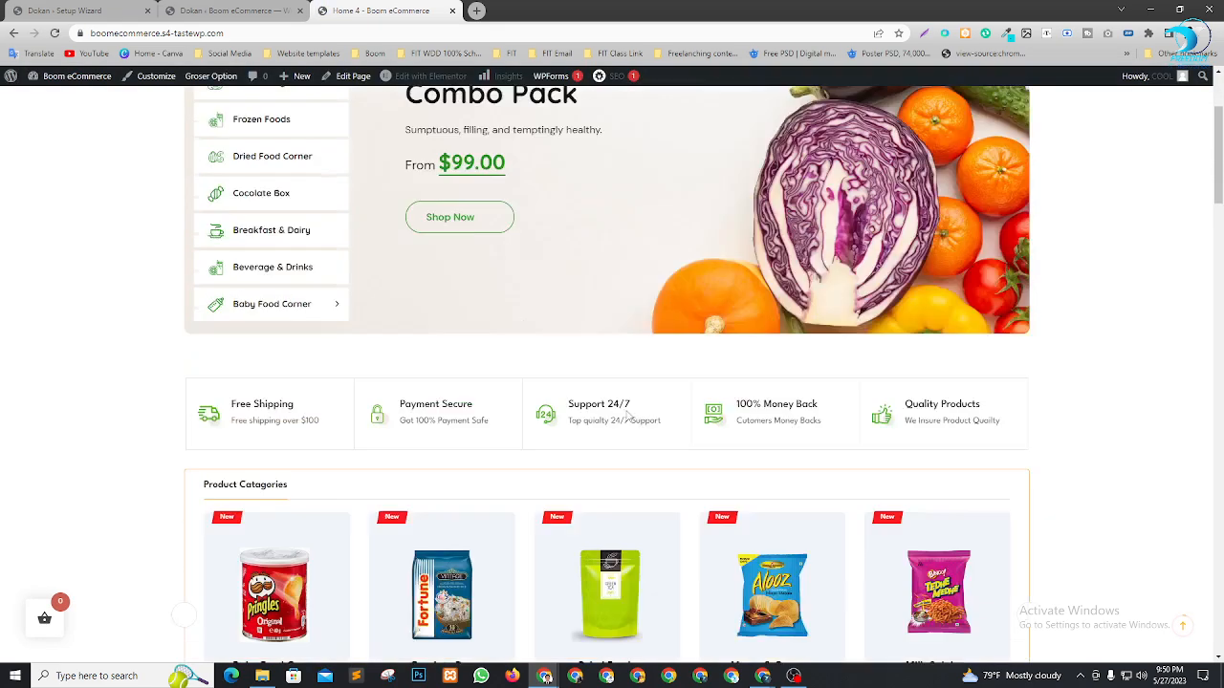
scroll(652, 417, up, 6)
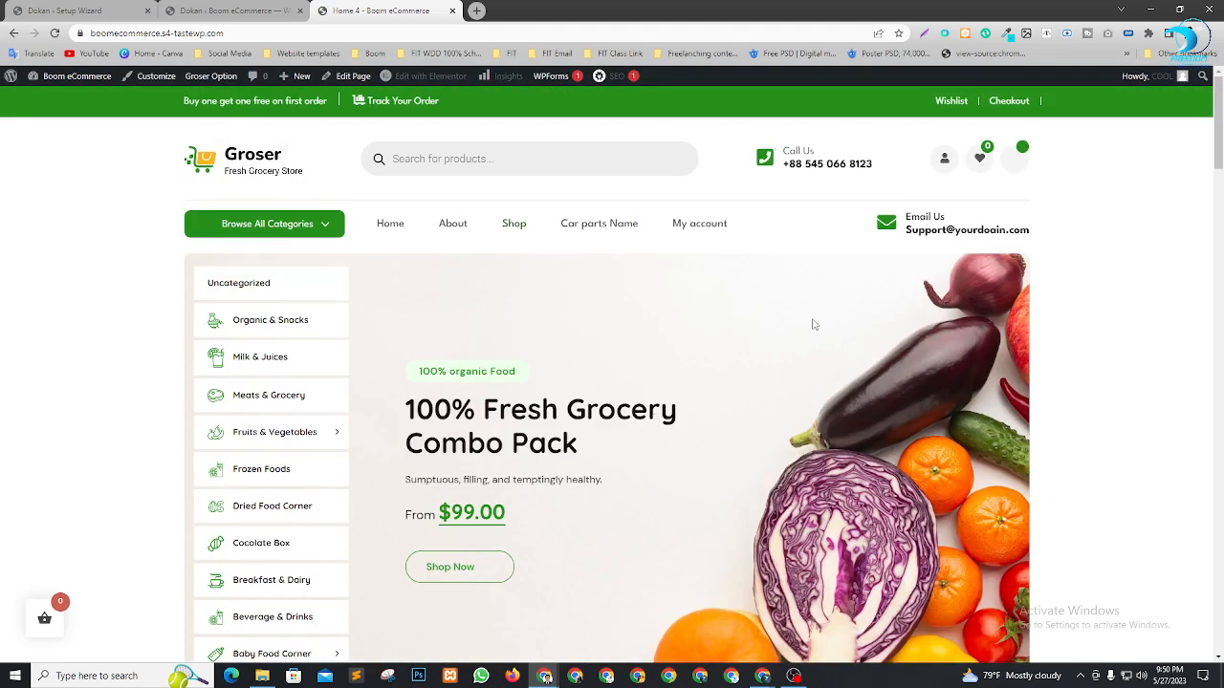
Send the finished setup-wizard tab to the WordPress Dashboard, then return to the Dokan admin tab
scroll(814, 325, down, 4)
click(251, 8)
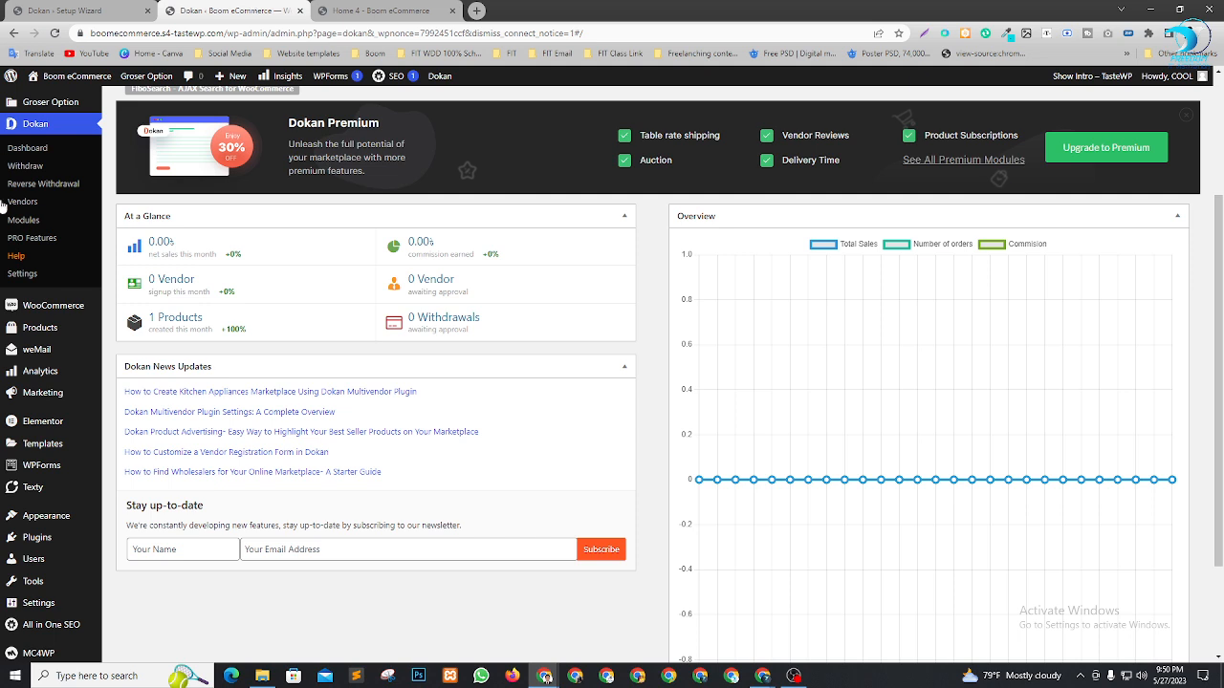
click(65, 11)
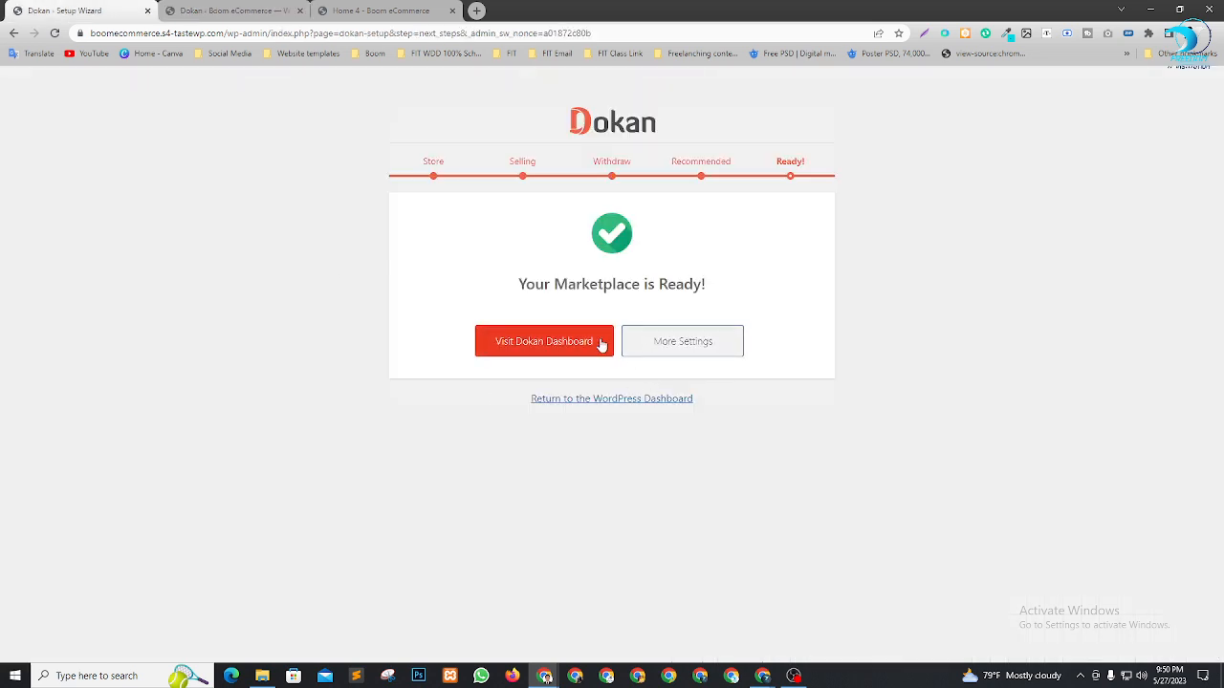
click(671, 401)
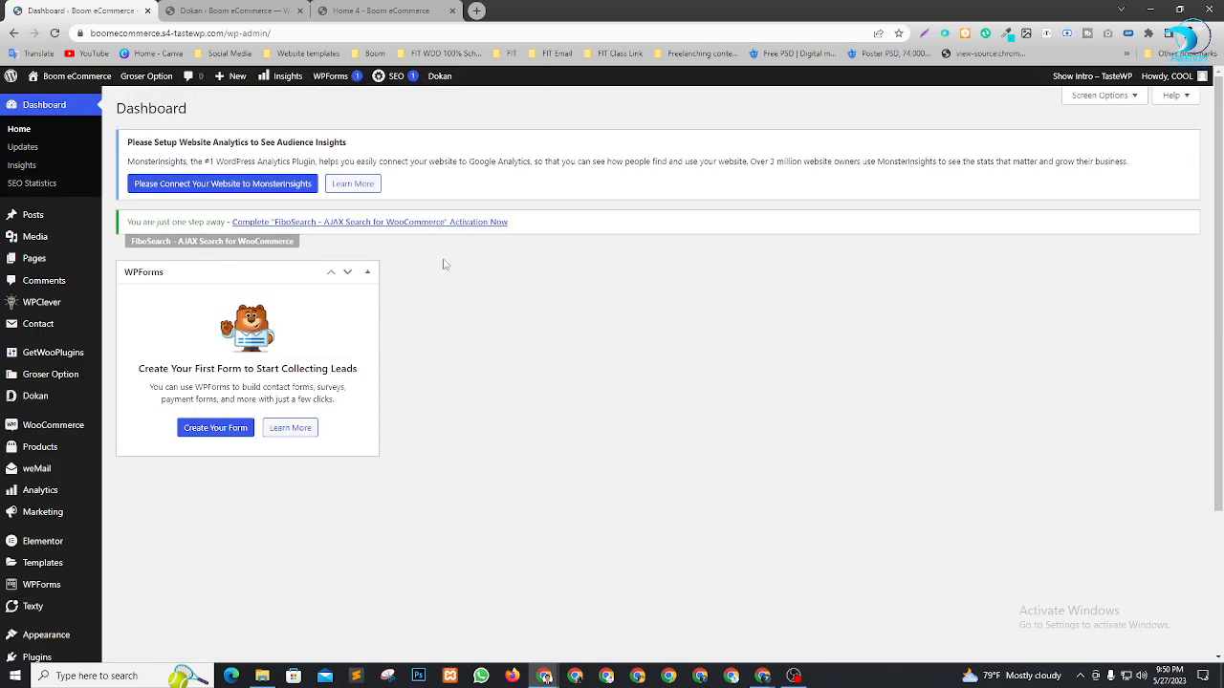
scroll(416, 496, down, 1)
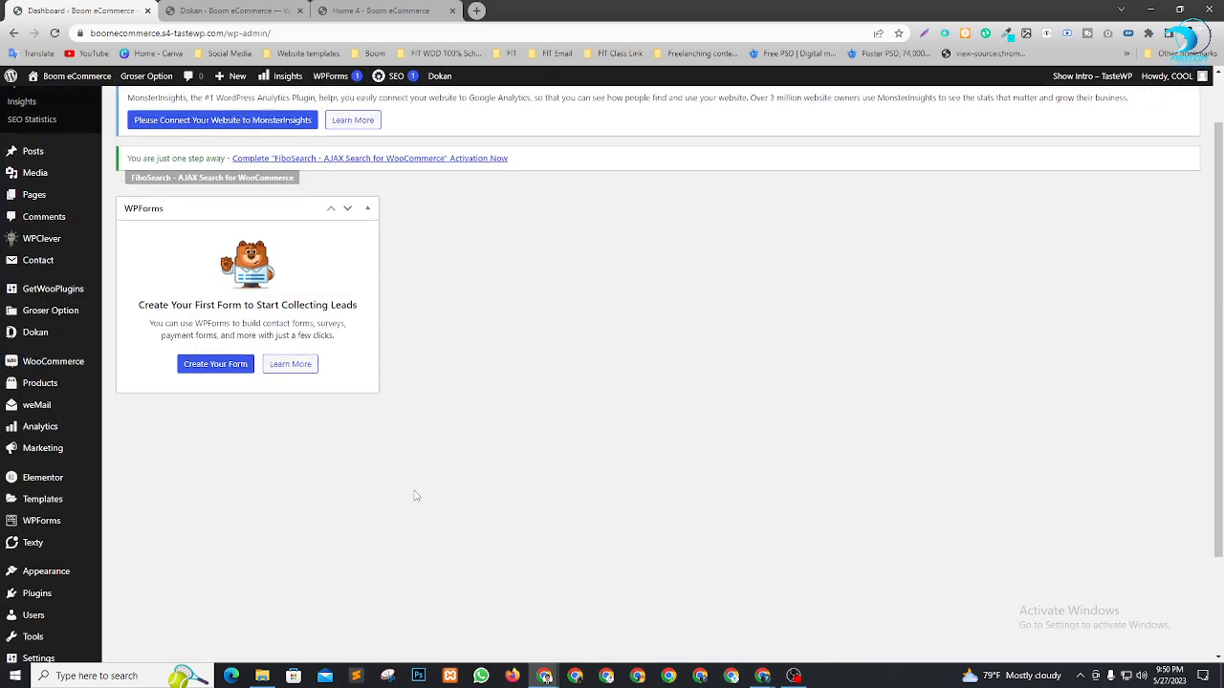
scroll(82, 446, up, 1)
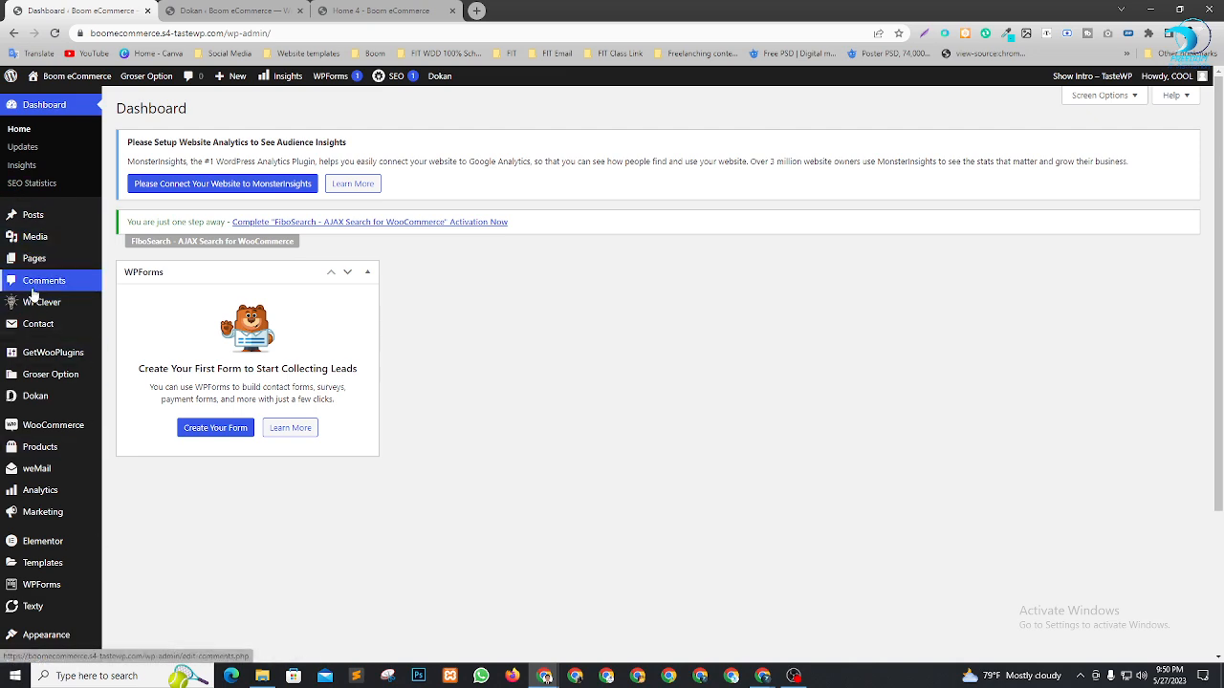
scroll(57, 450, down, 2)
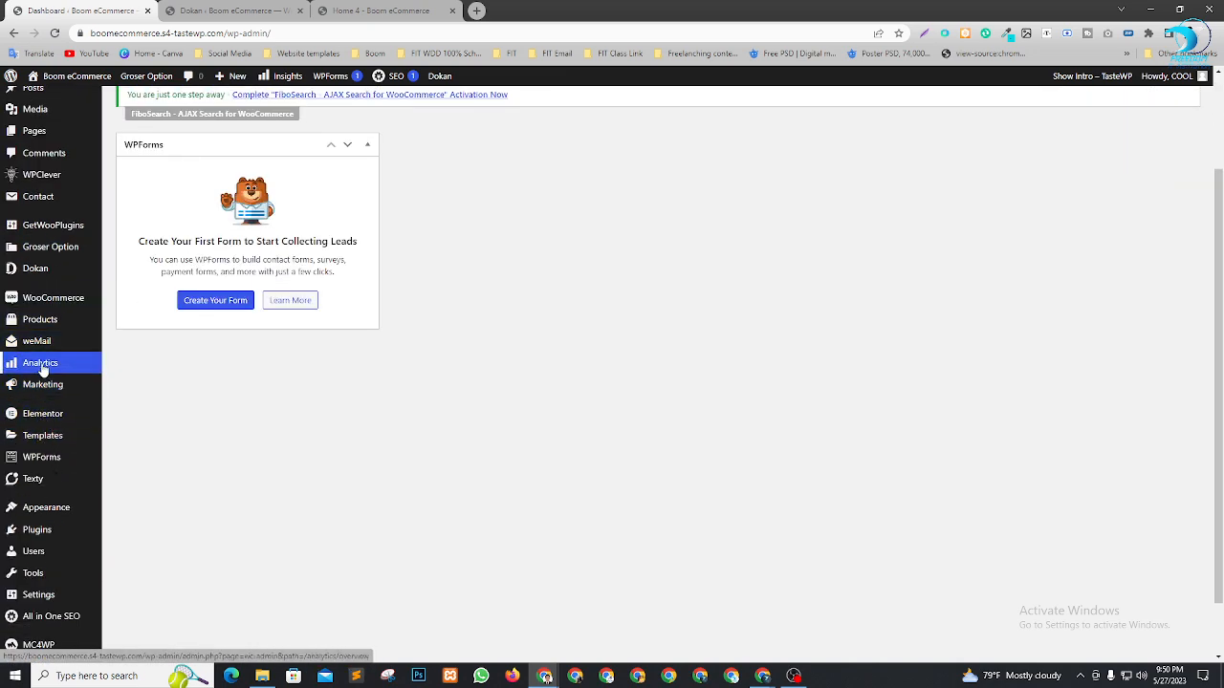
mouse_move(43, 368)
scroll(124, 521, up, 2)
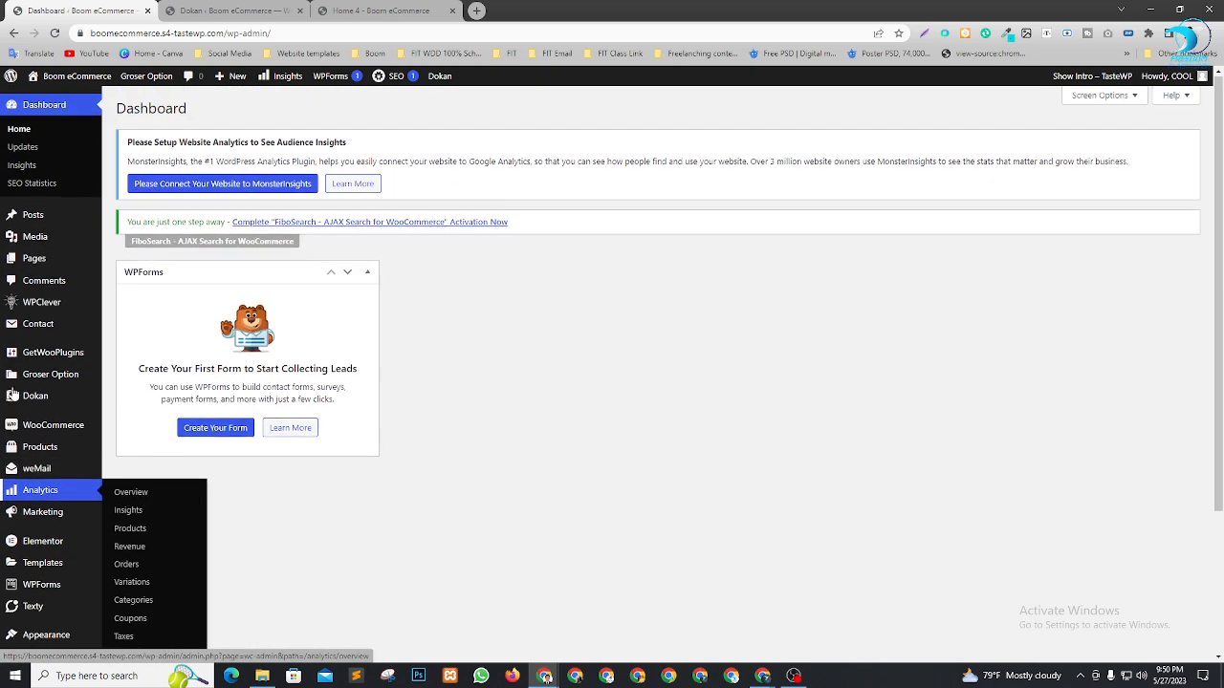
click(239, 10)
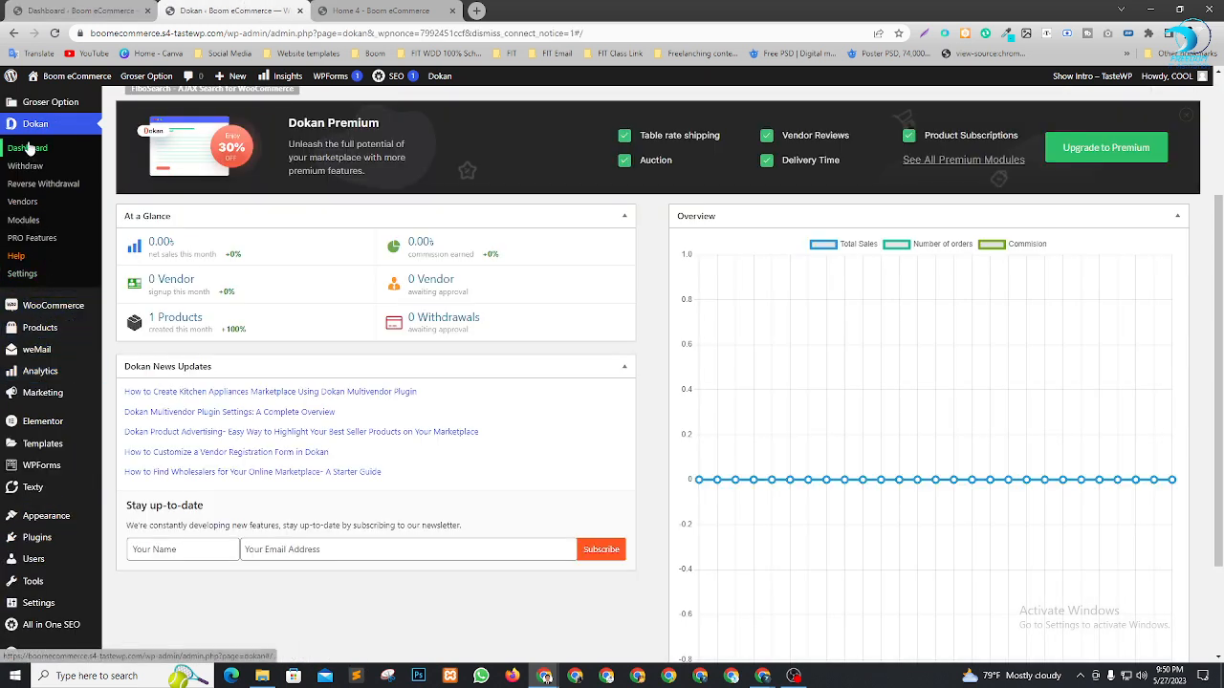
In Dokan settings, upload E:\Freedom IT Logo\LOFO-01-removebg-preview.png as the Vendor Setup Wizard Logo
click(24, 278)
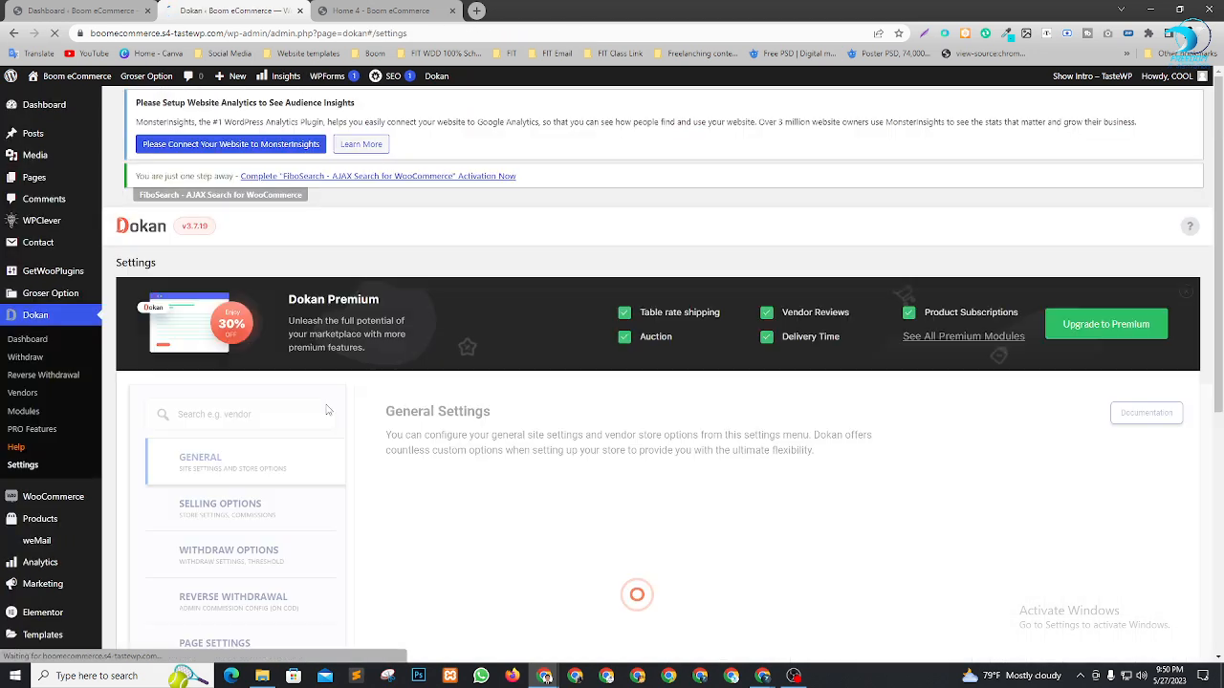
scroll(394, 359, down, 2)
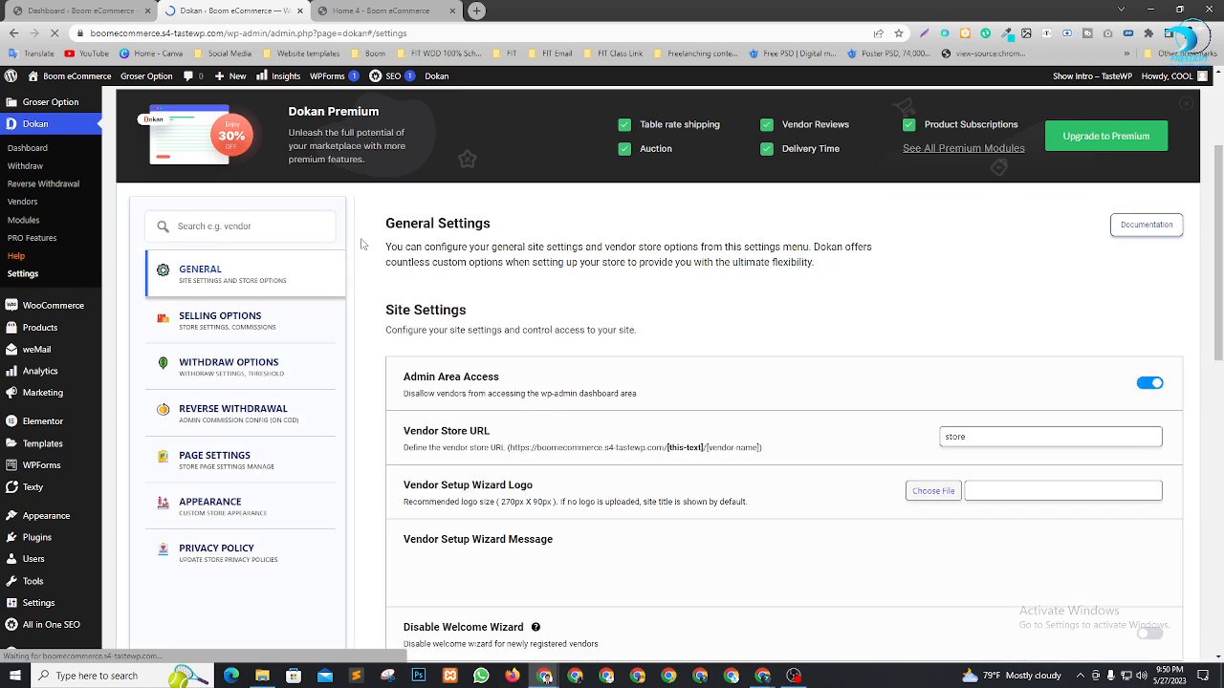
scroll(459, 306, down, 1)
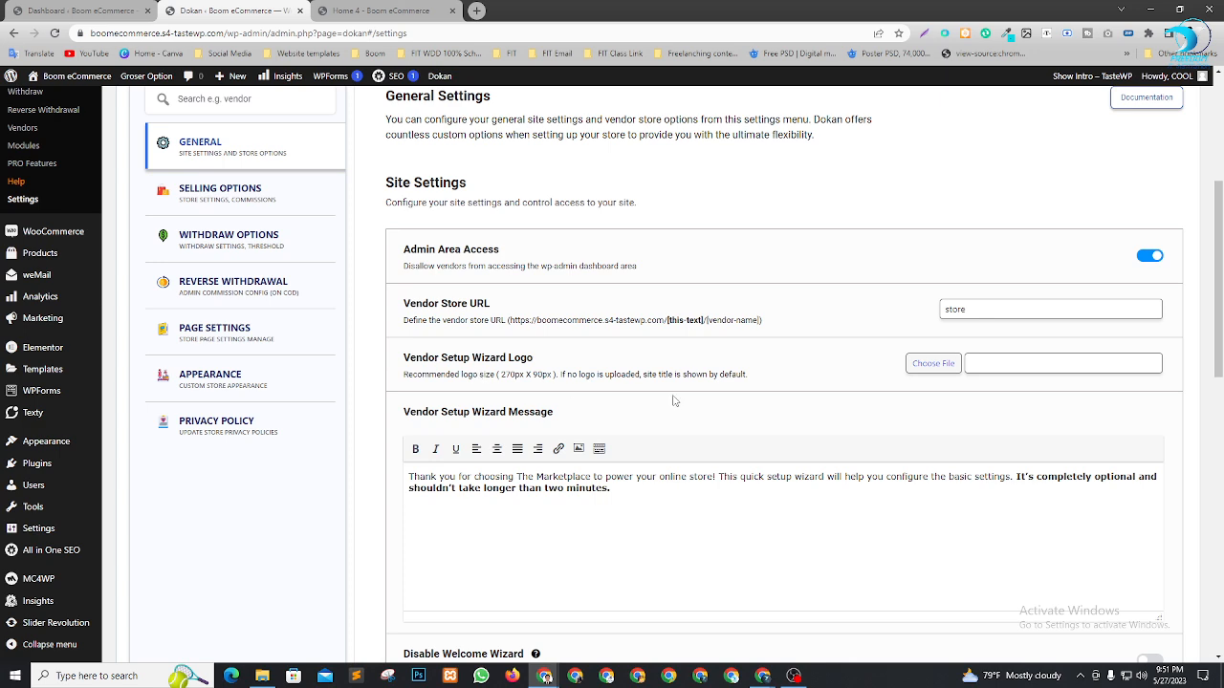
click(924, 366)
click(626, 350)
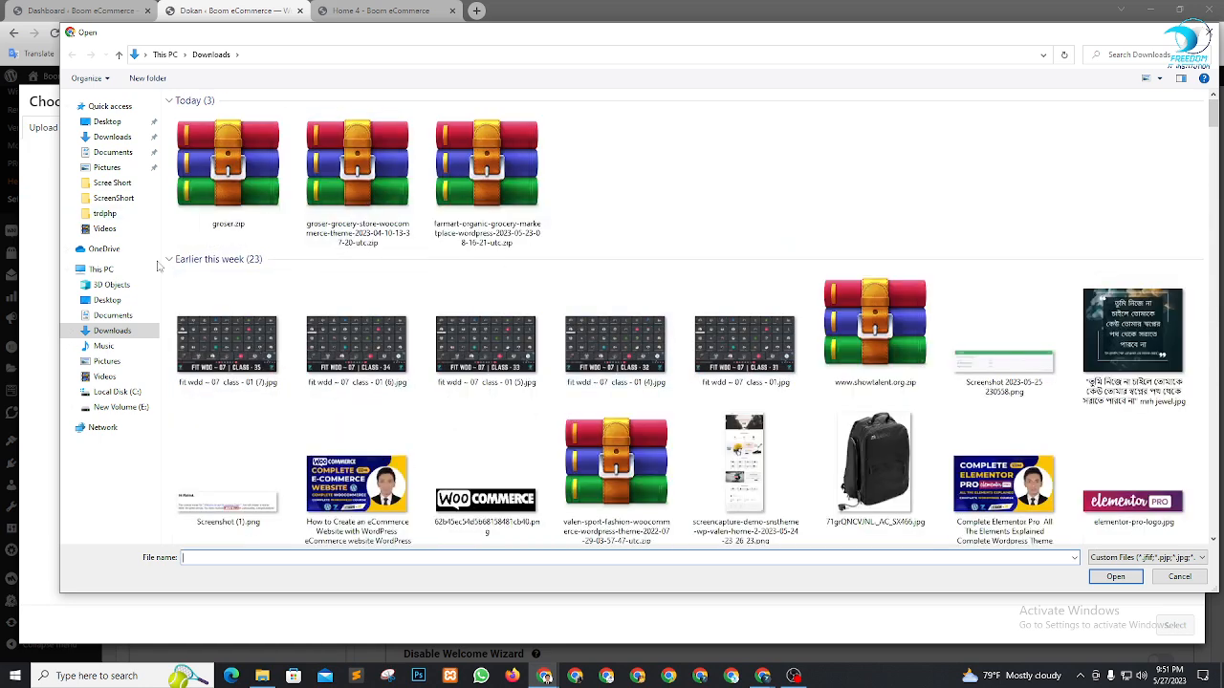
click(121, 407)
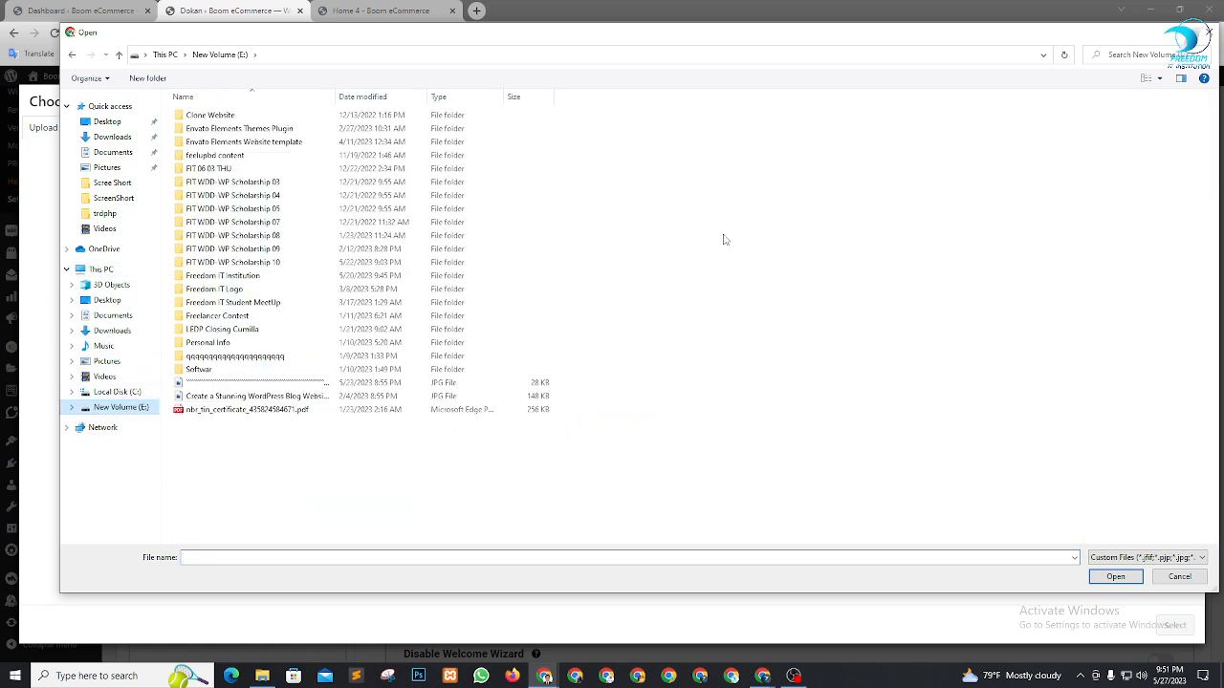
double_click(229, 290)
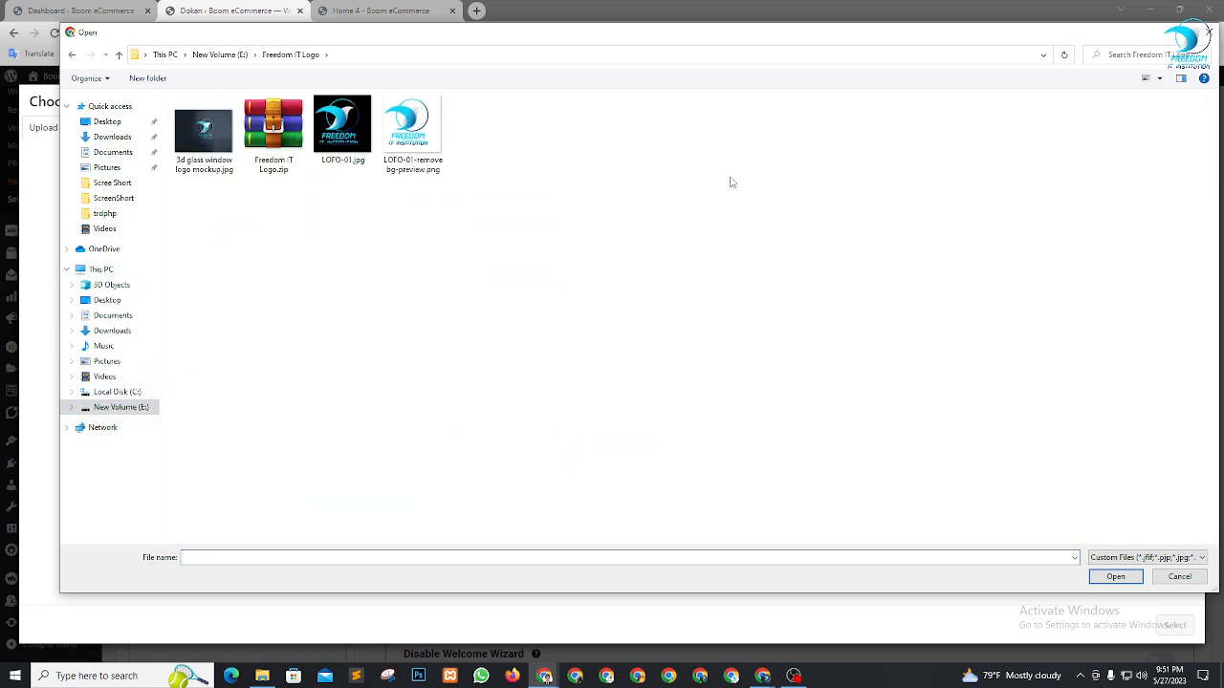
click(407, 134)
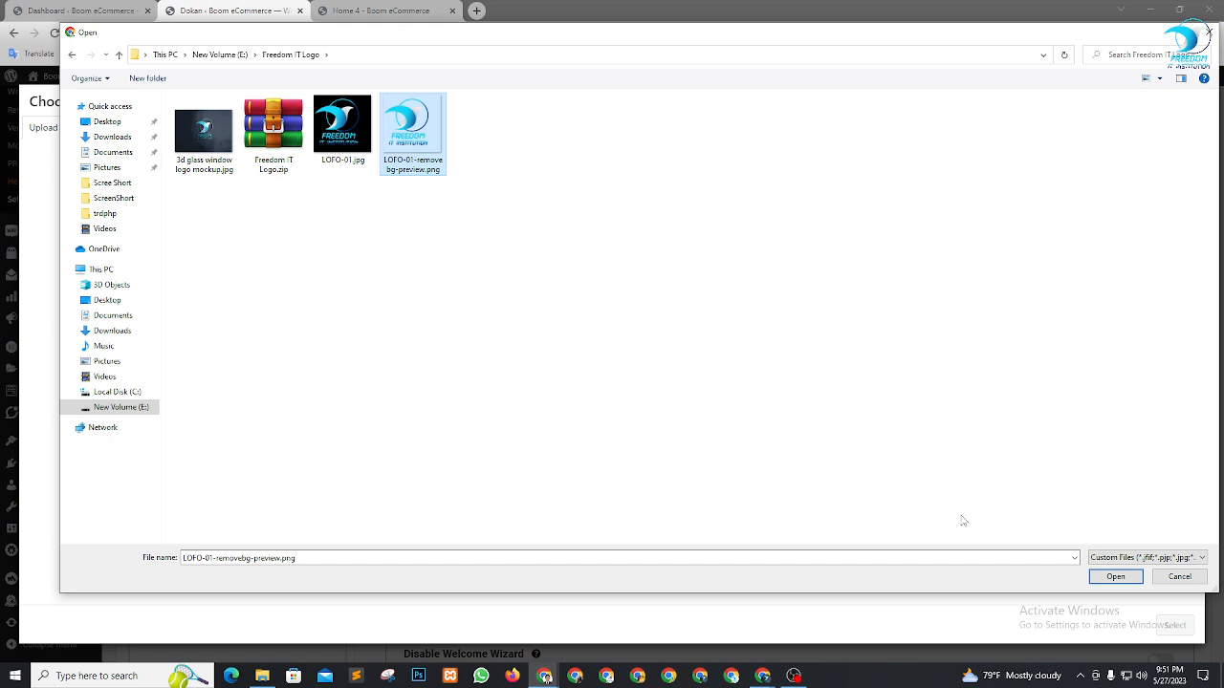
click(1112, 577)
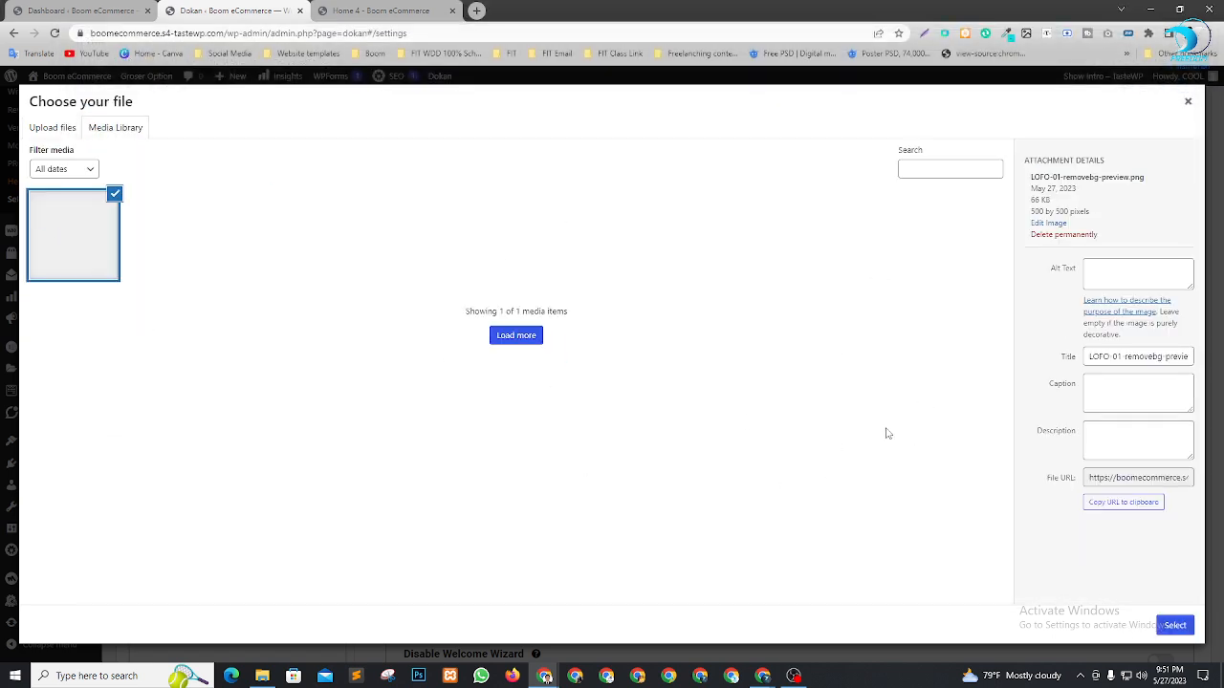
click(1180, 627)
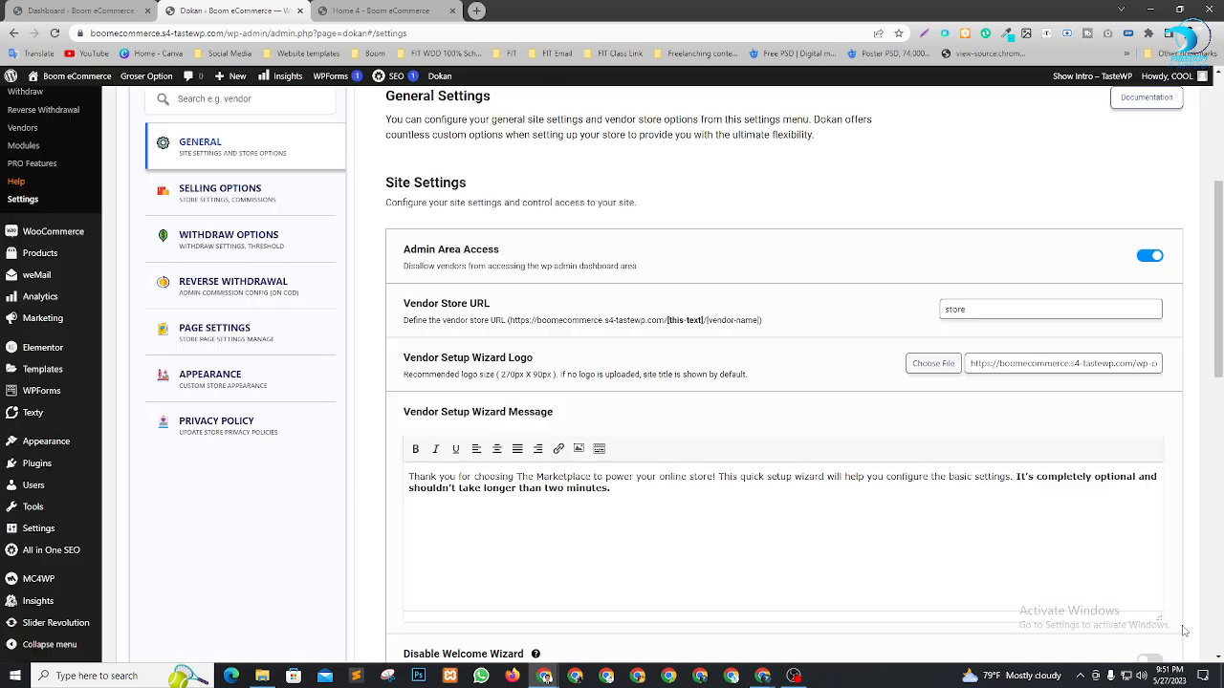
Turn on Store Terms and Conditions in Dokan's General settings
scroll(851, 376, down, 2)
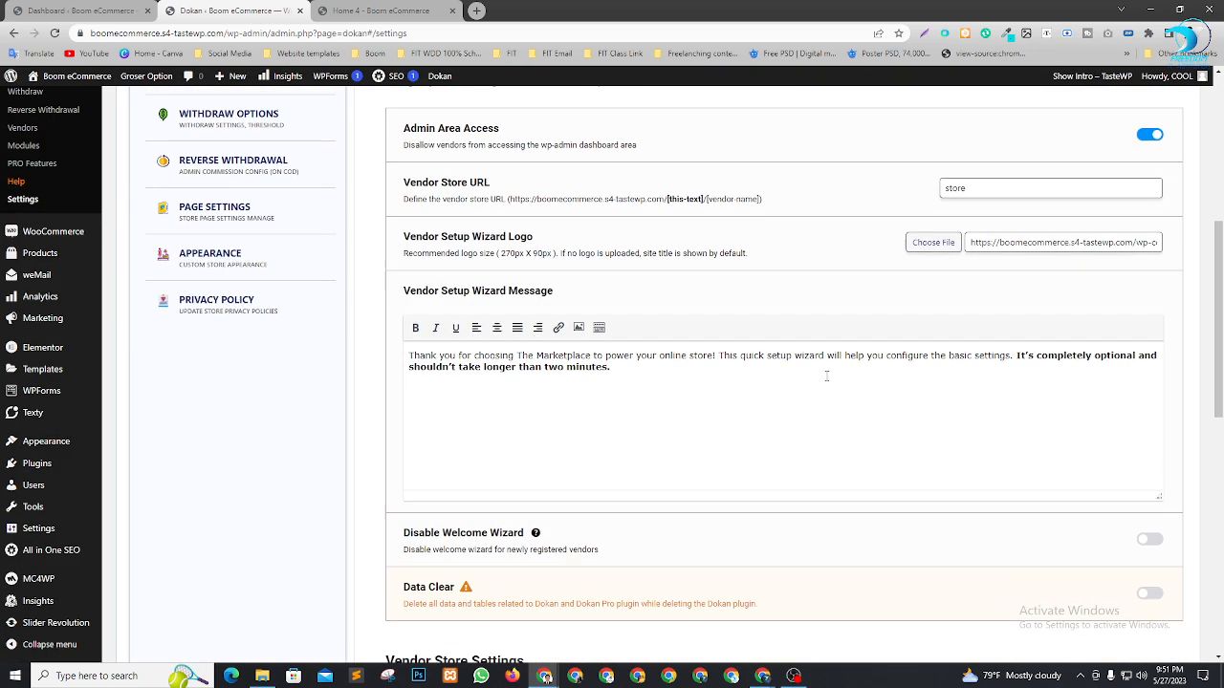
scroll(861, 364, down, 3)
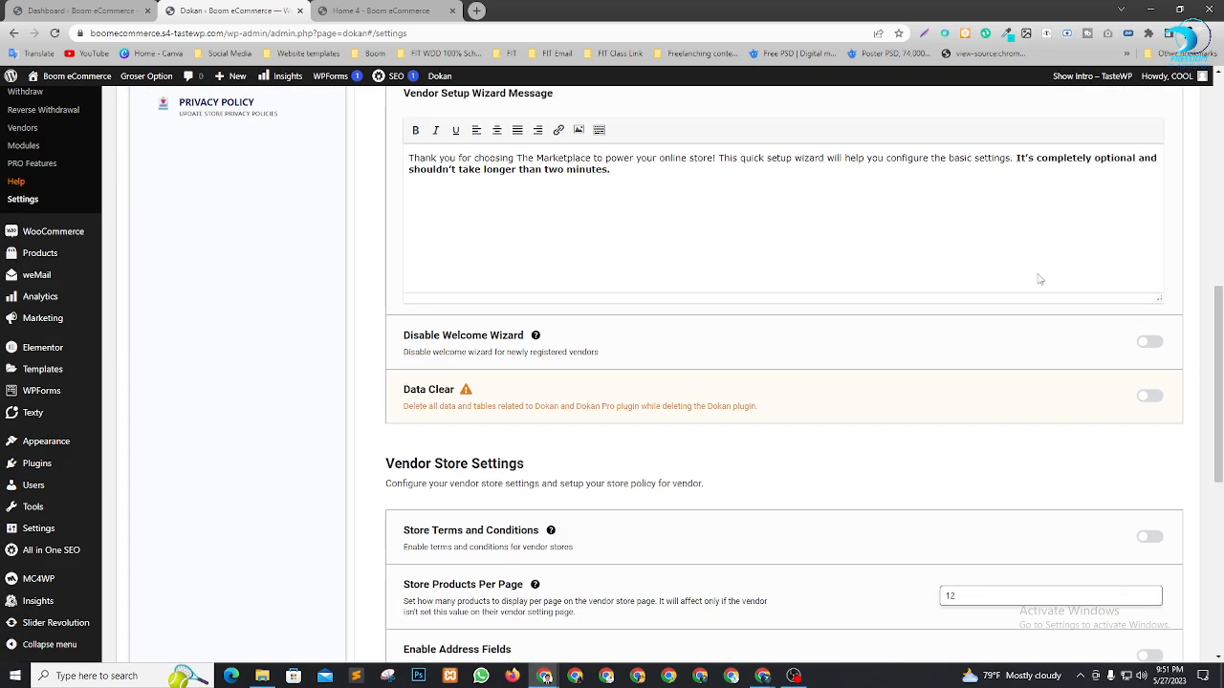
scroll(965, 382, up, 6)
scroll(722, 421, down, 7)
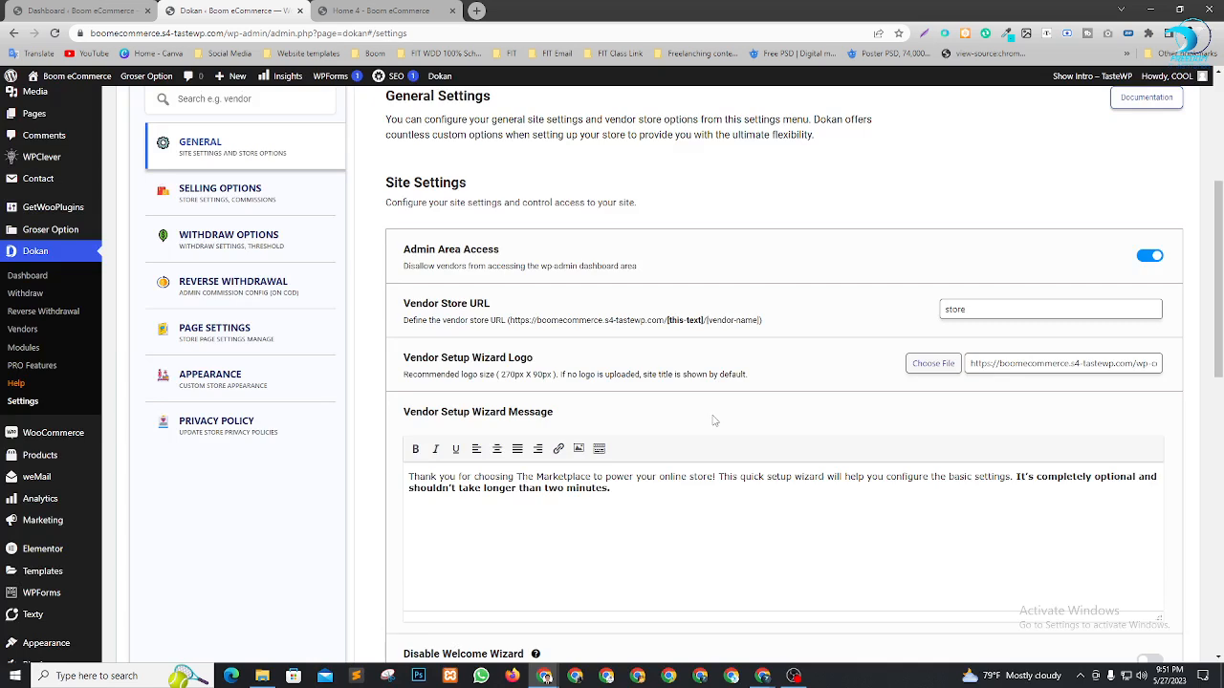
scroll(750, 390, up, 3)
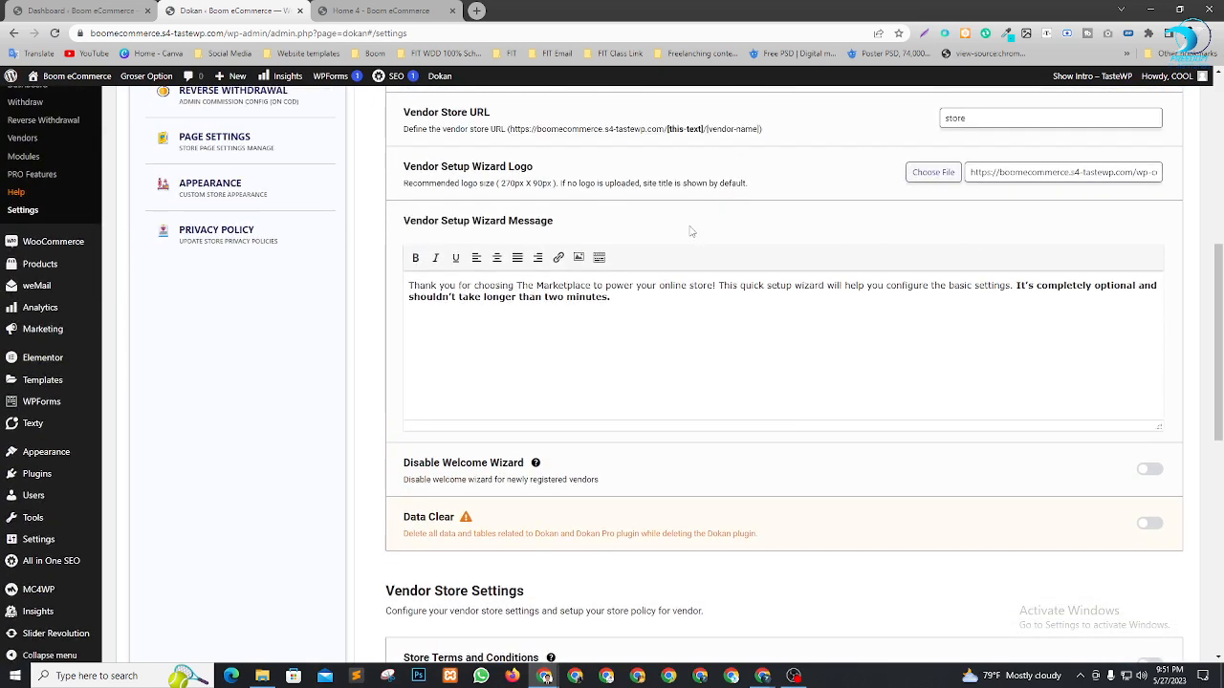
scroll(749, 315, down, 1)
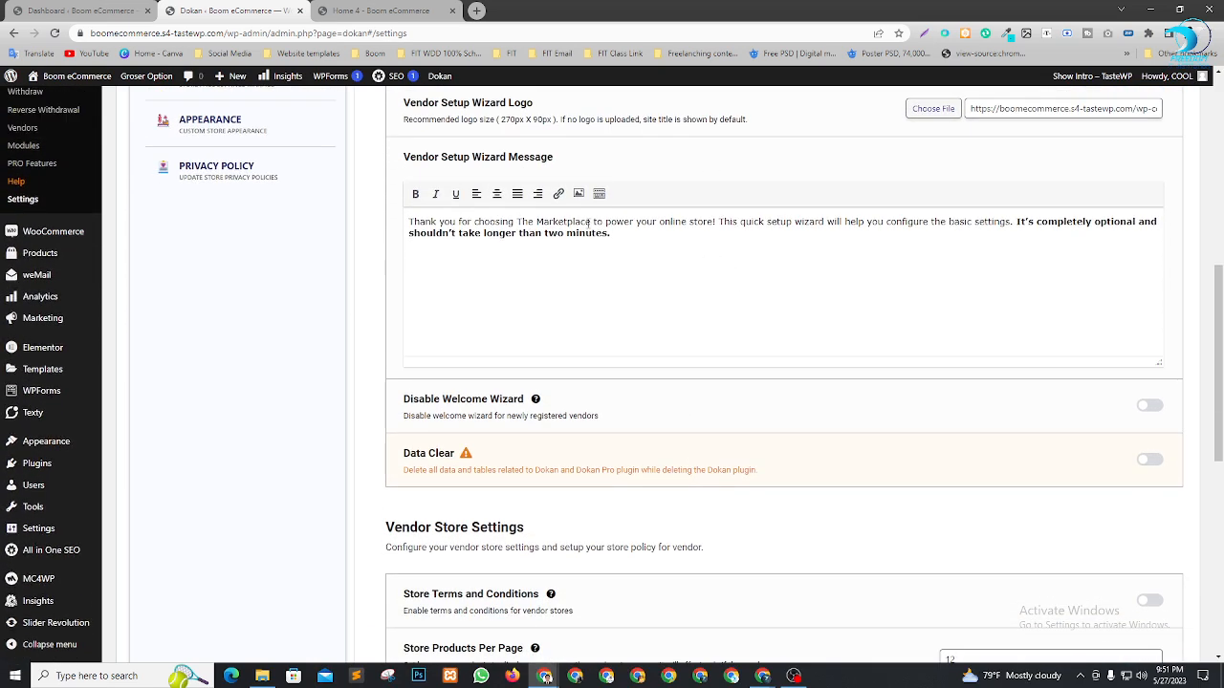
scroll(784, 325, down, 2)
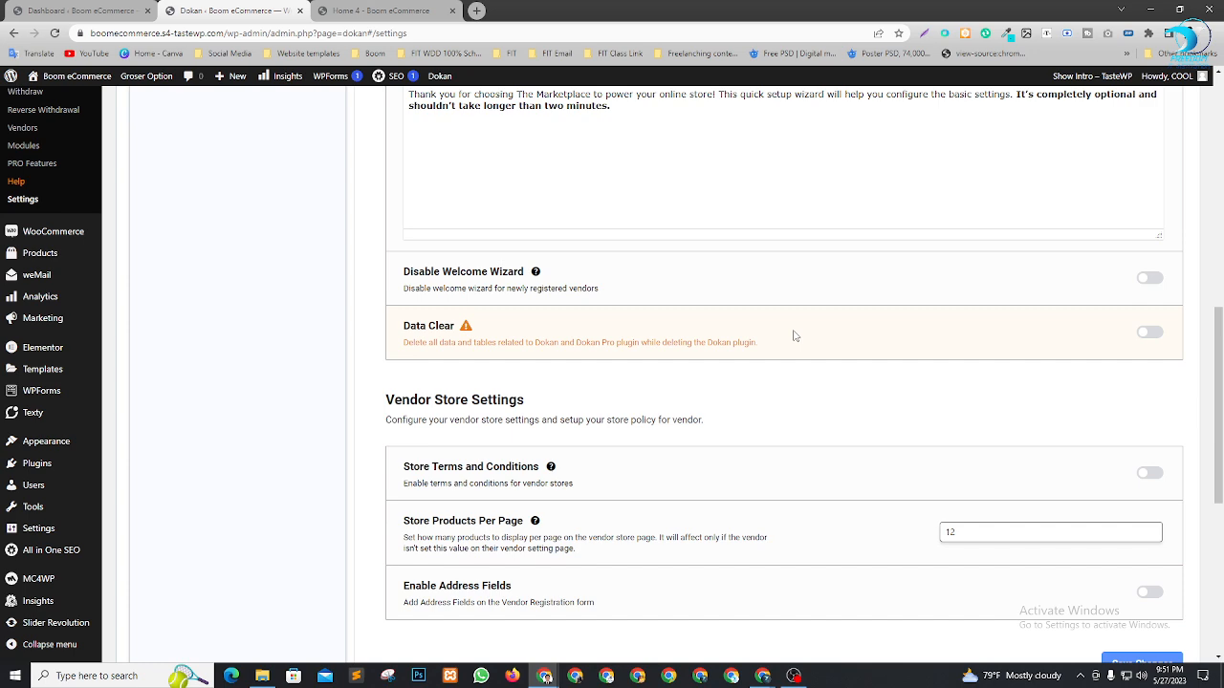
scroll(795, 336, down, 2)
scroll(602, 299, down, 1)
scroll(796, 344, up, 1)
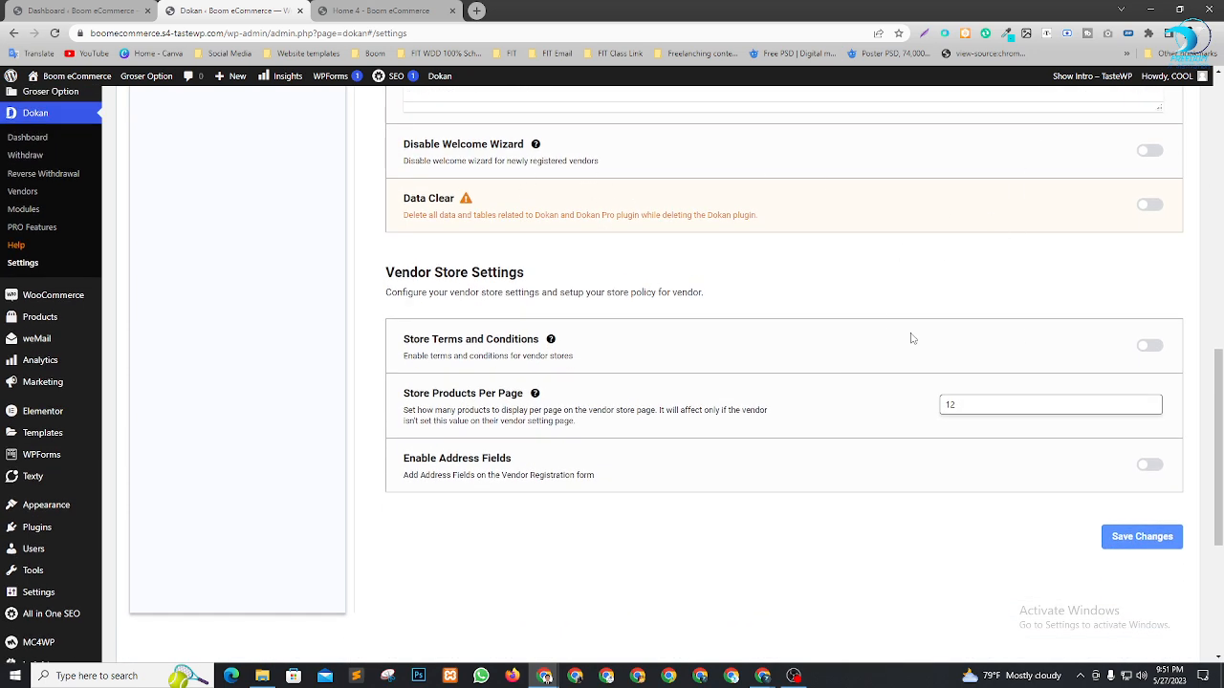
scroll(918, 335, up, 2)
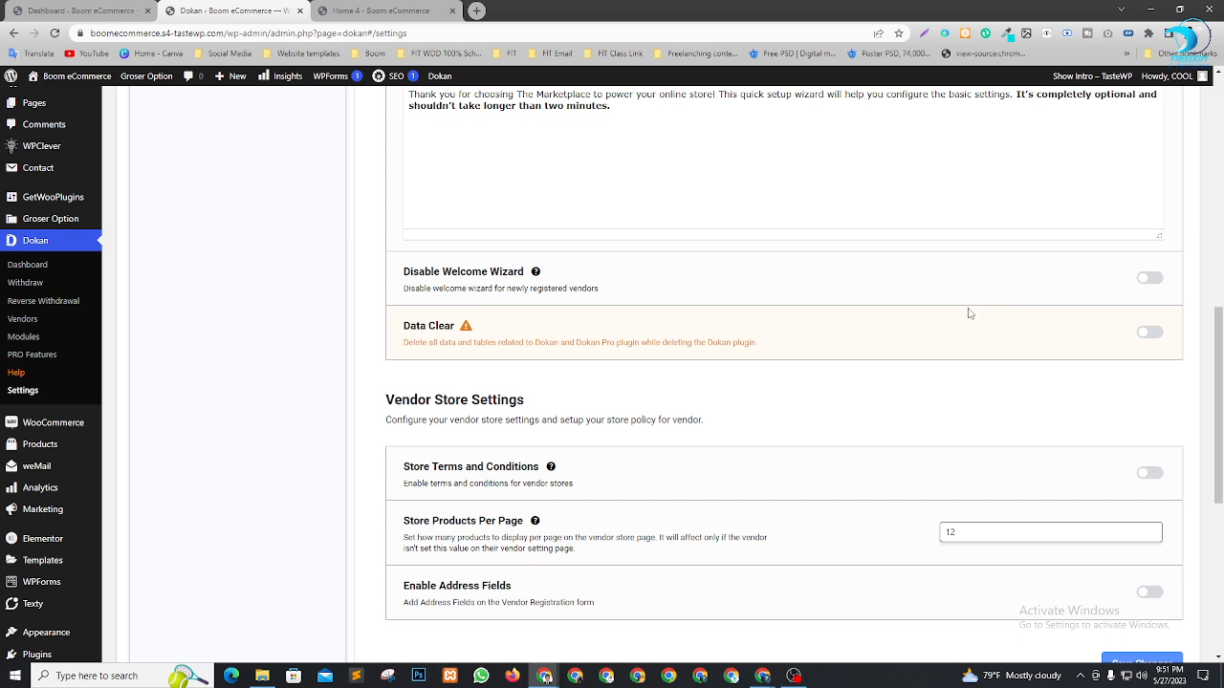
scroll(784, 295, down, 1)
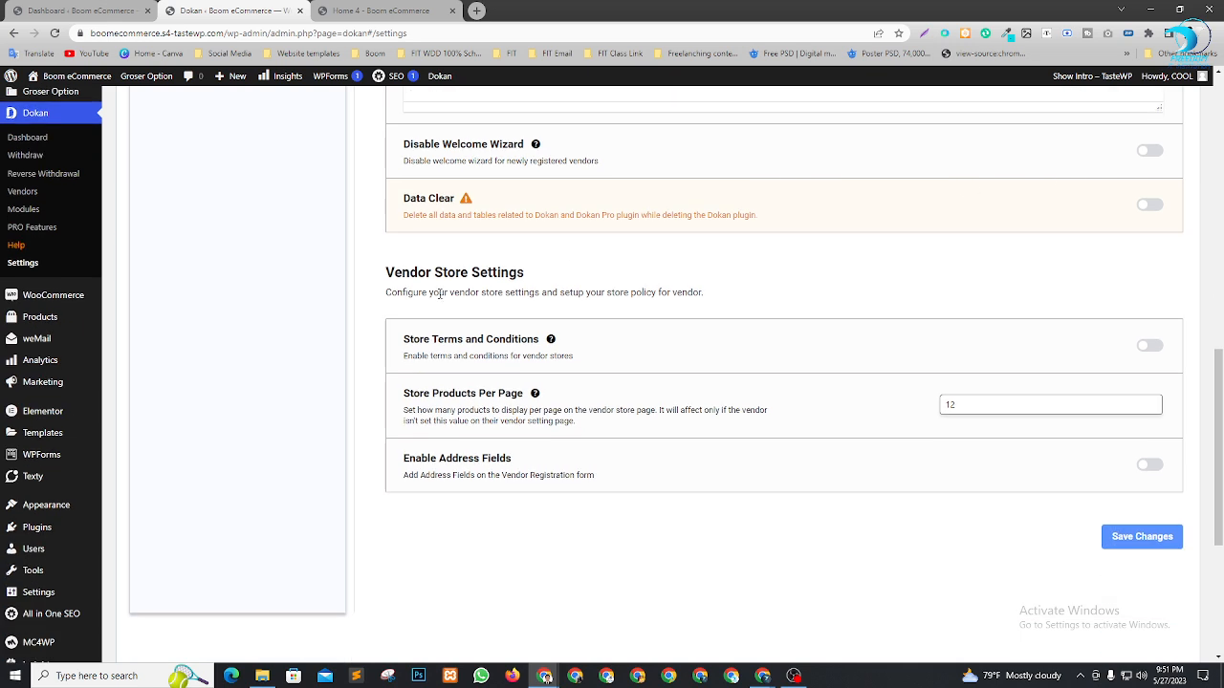
click(1155, 353)
Set 10 store products per page, enable address fields, and save the settings
scroll(746, 383, down, 1)
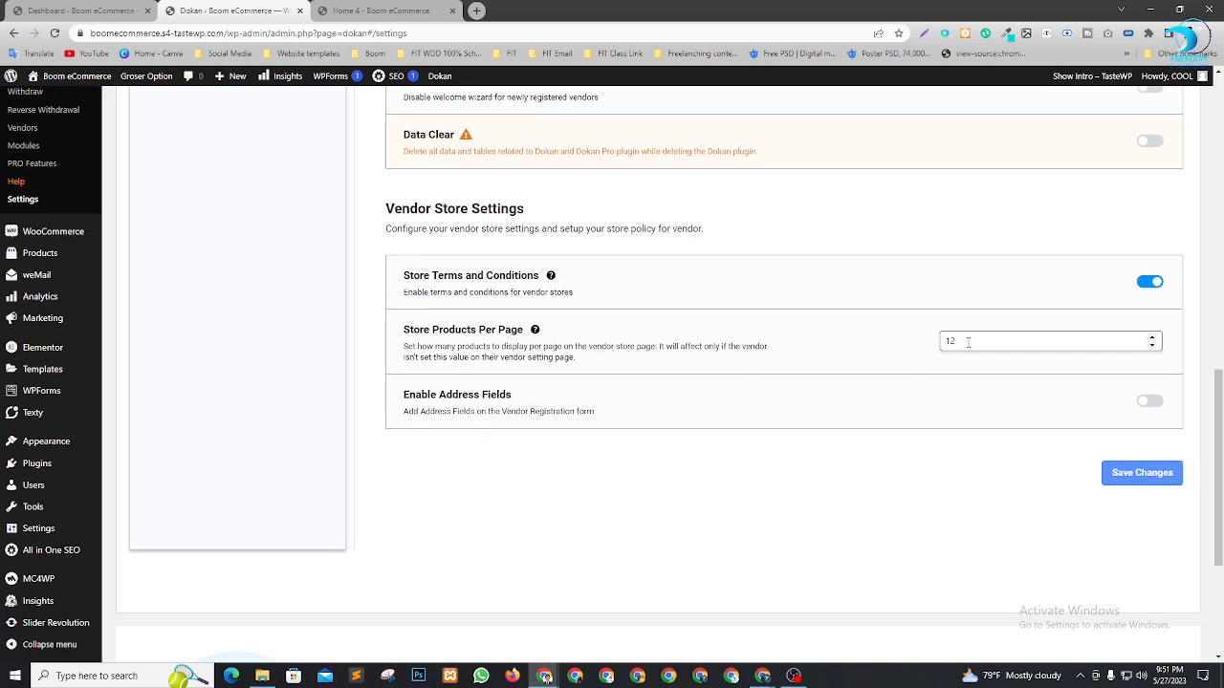
key(BackSpace)
key(BackSpace)
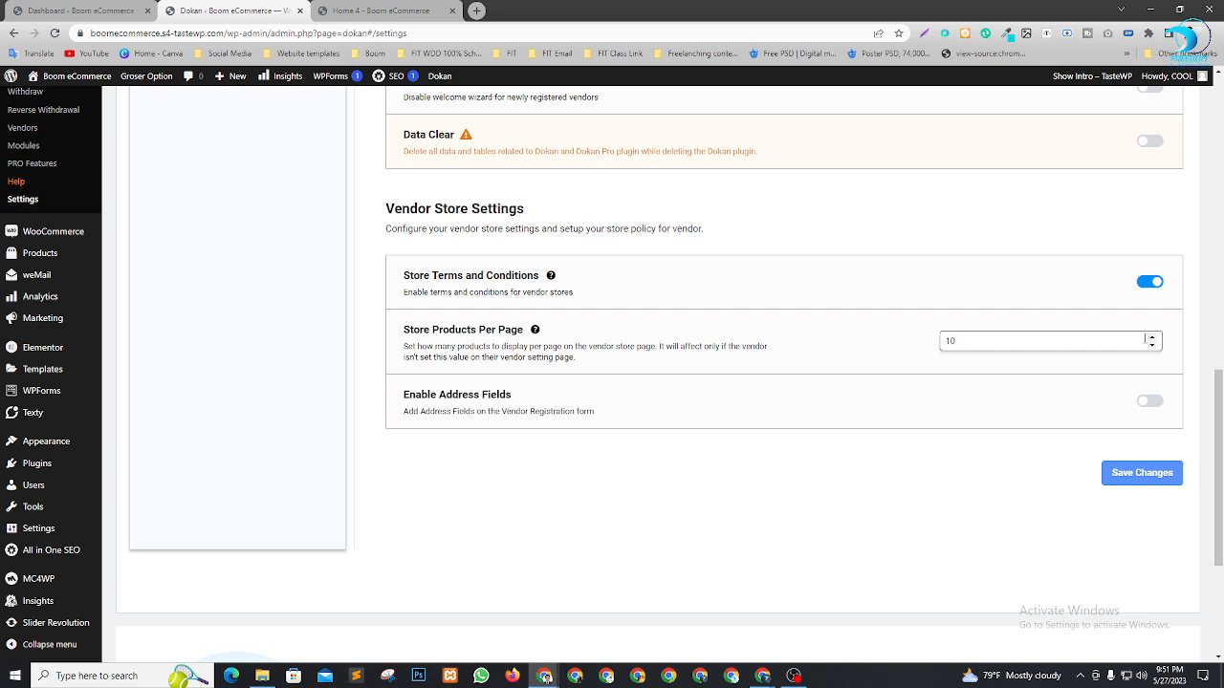
click(1155, 405)
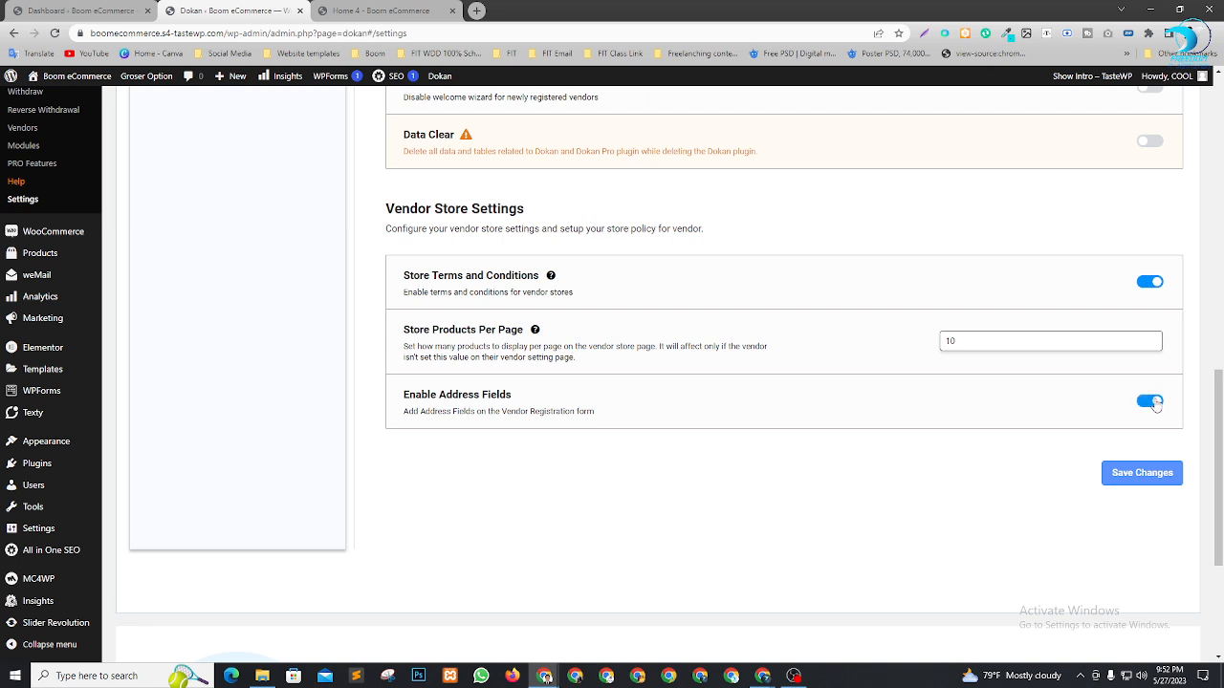
click(1142, 475)
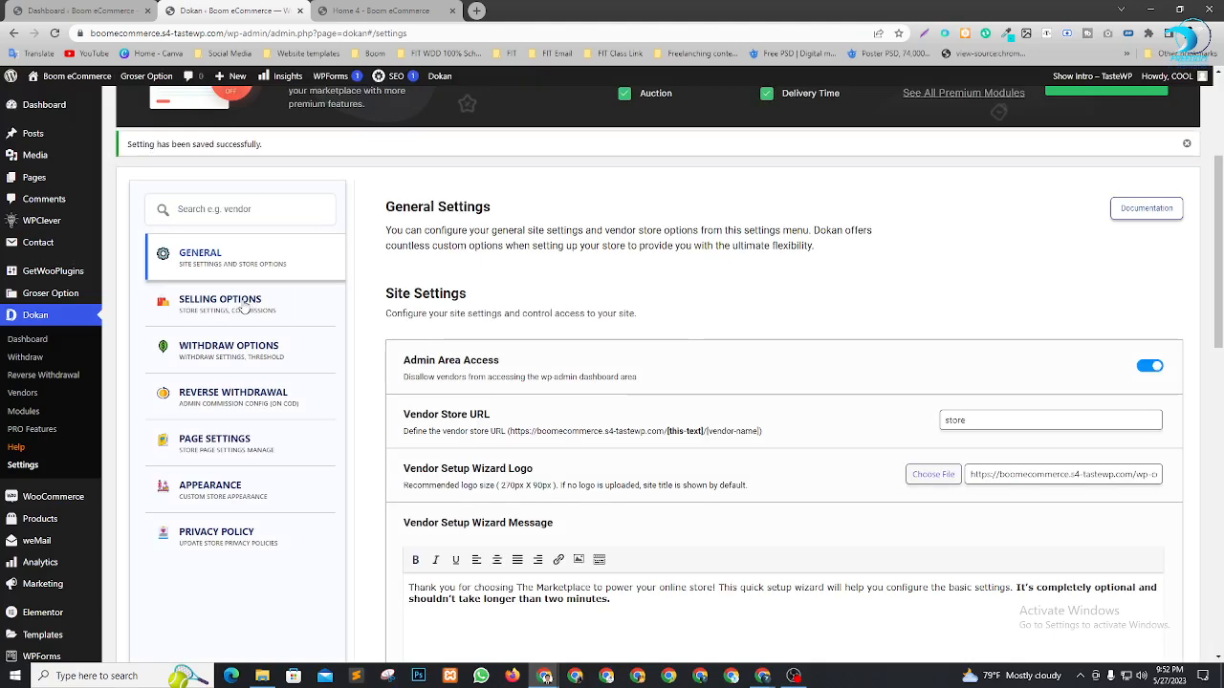
In Selling Options, switch on Disable Product Popup under Vendor Capabilities
click(256, 306)
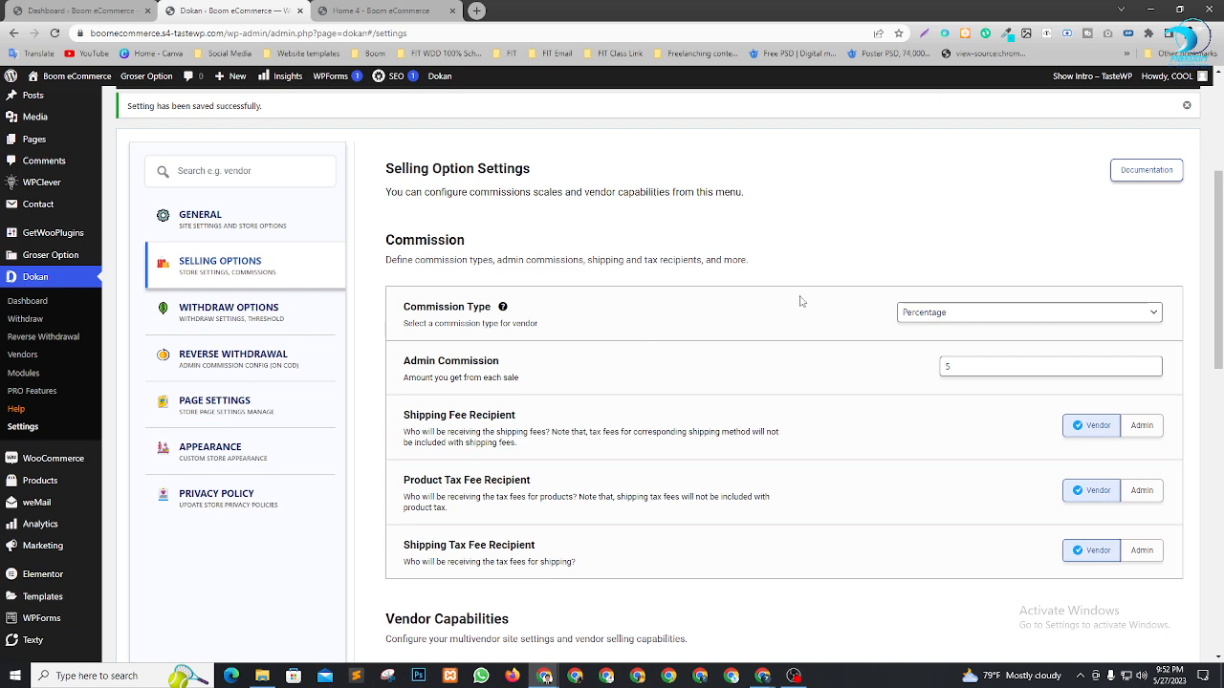
scroll(966, 316, down, 1)
scroll(966, 314, down, 2)
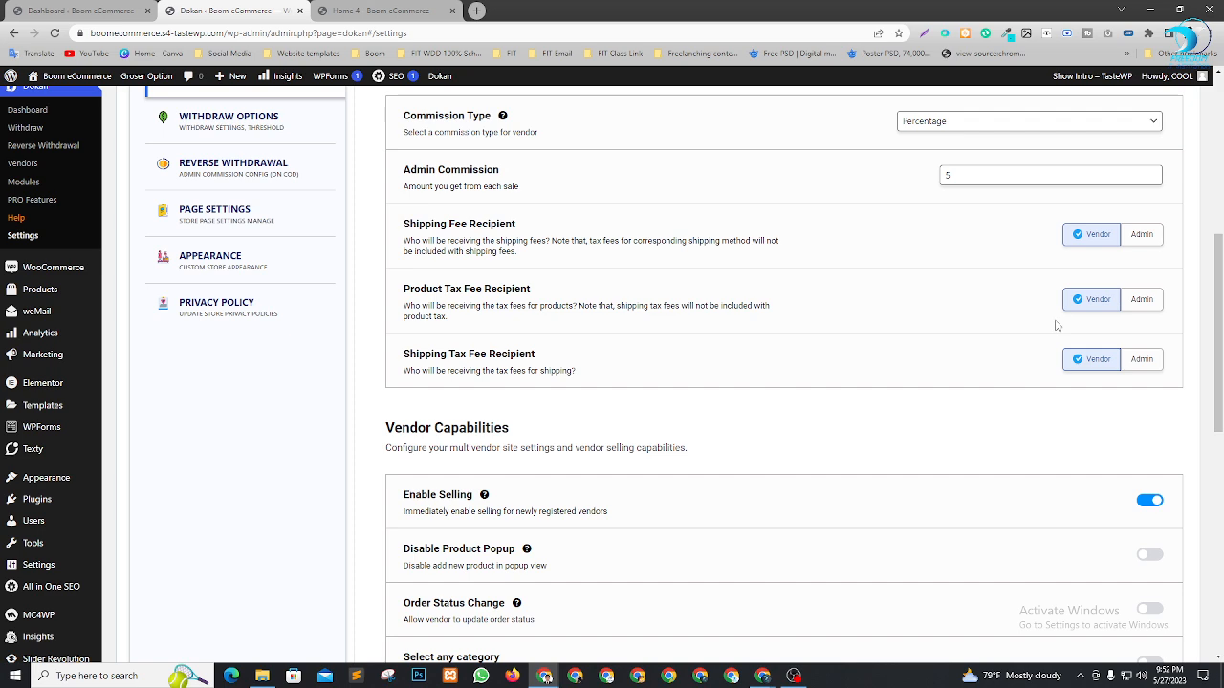
scroll(969, 328, down, 3)
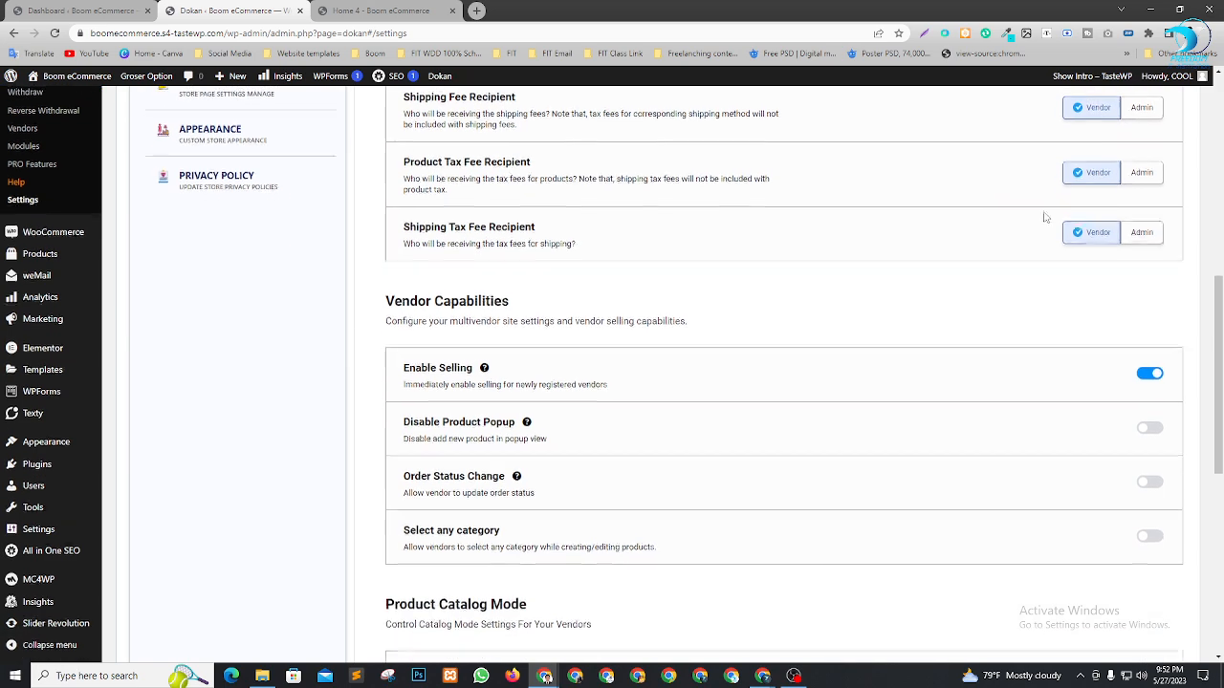
scroll(787, 267, down, 1)
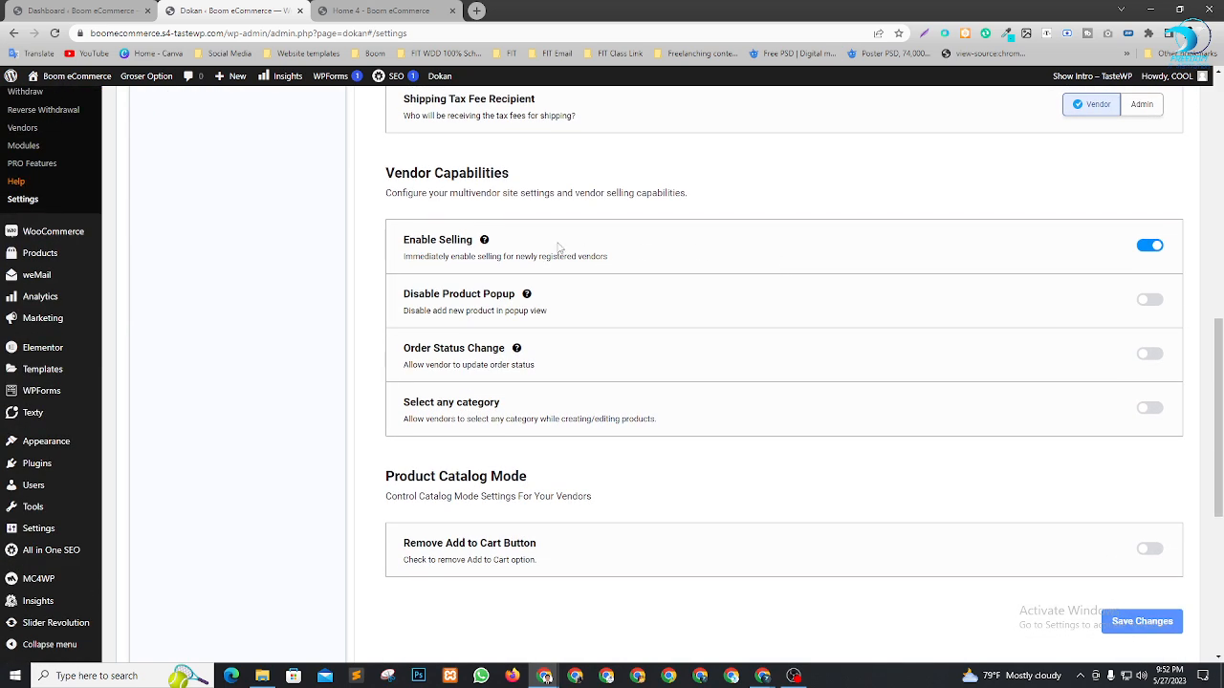
click(1153, 302)
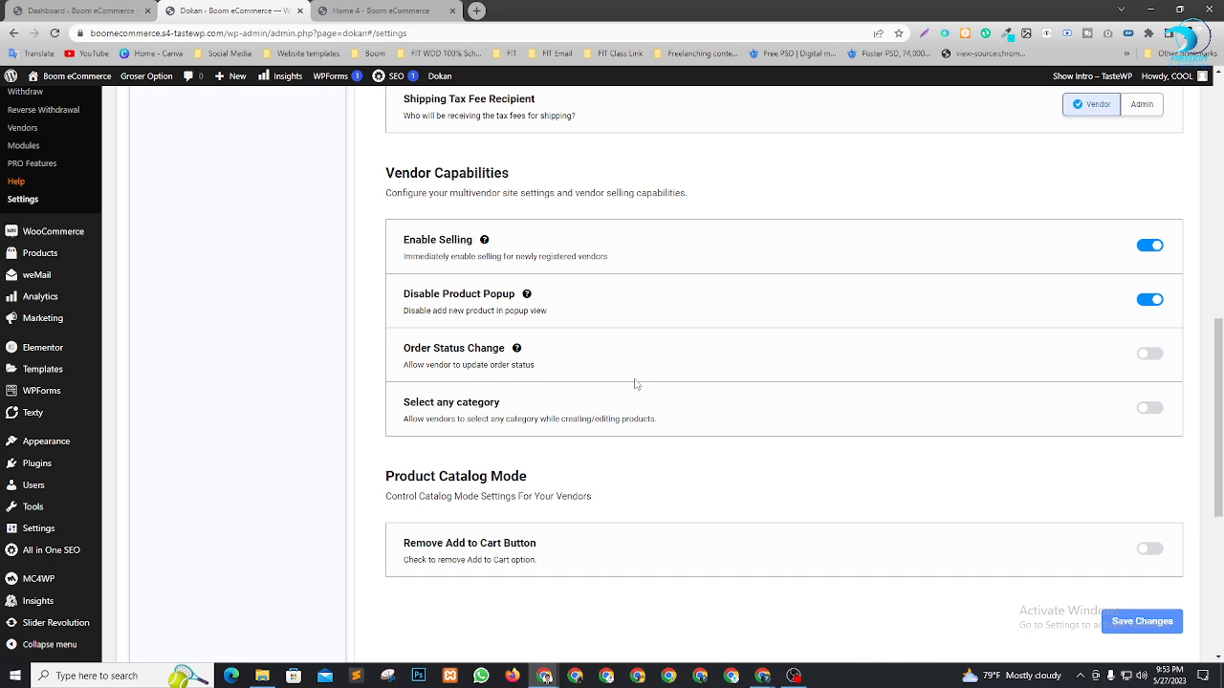
Save Selling Options with Percentage commission of 5 and vendors receiving shipping and tax fees
scroll(597, 372, down, 1)
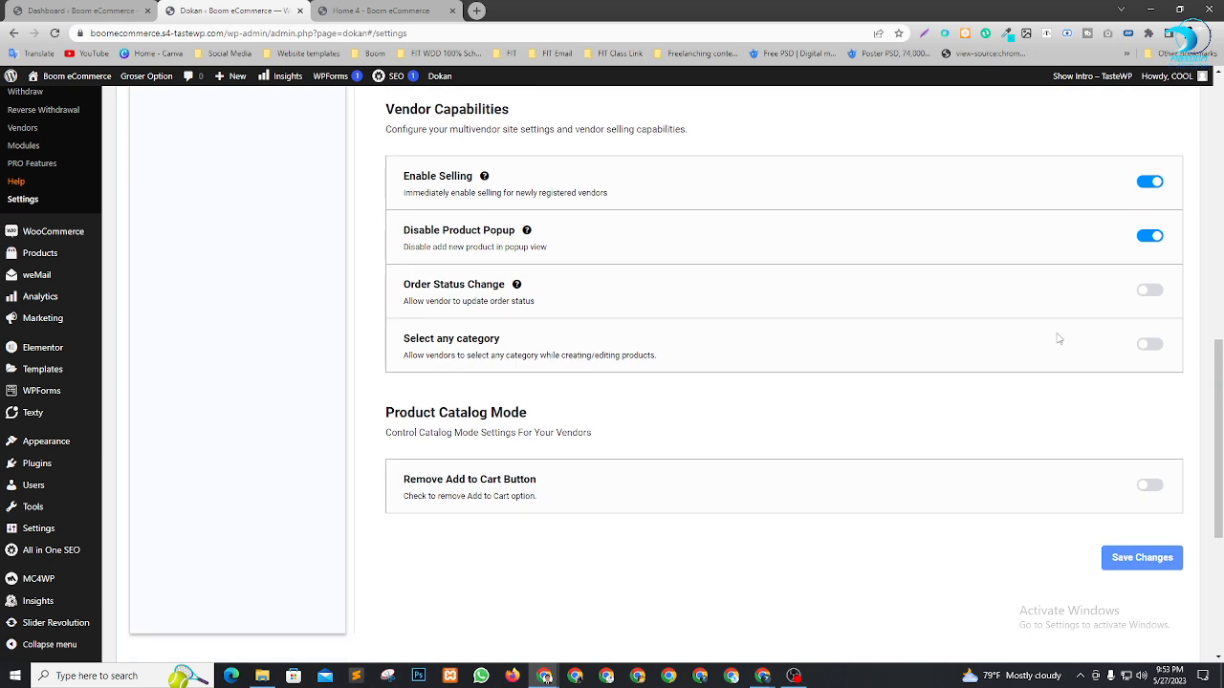
scroll(1056, 340, down, 1)
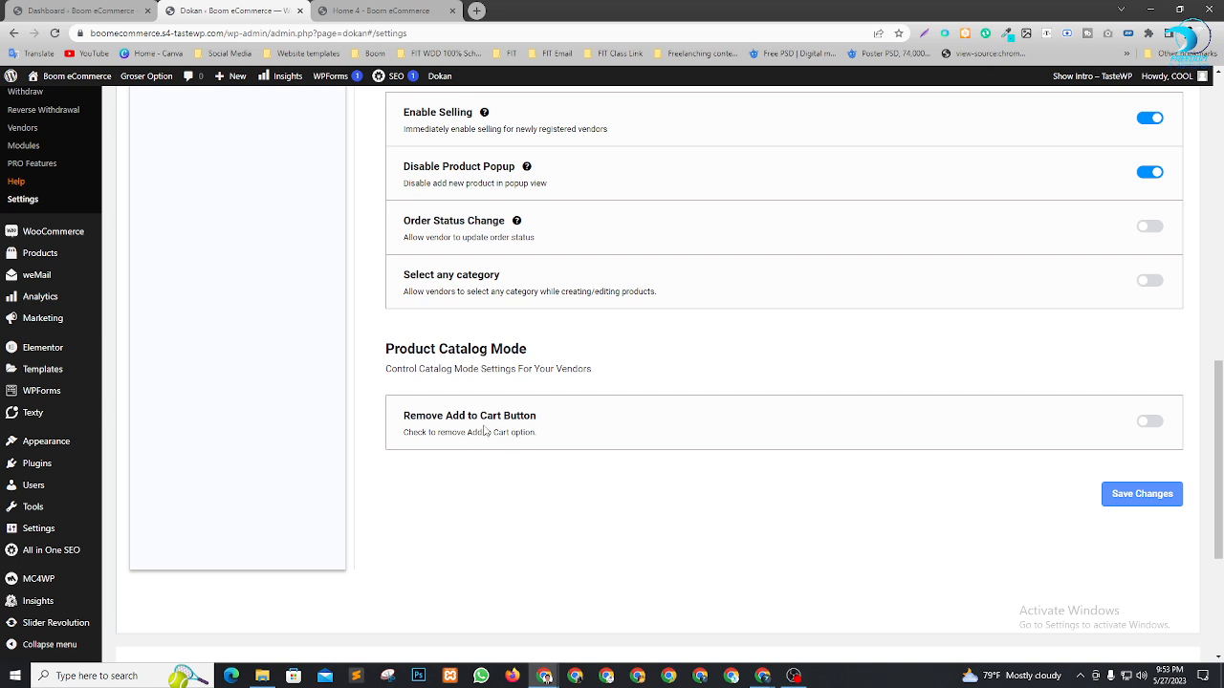
click(1155, 499)
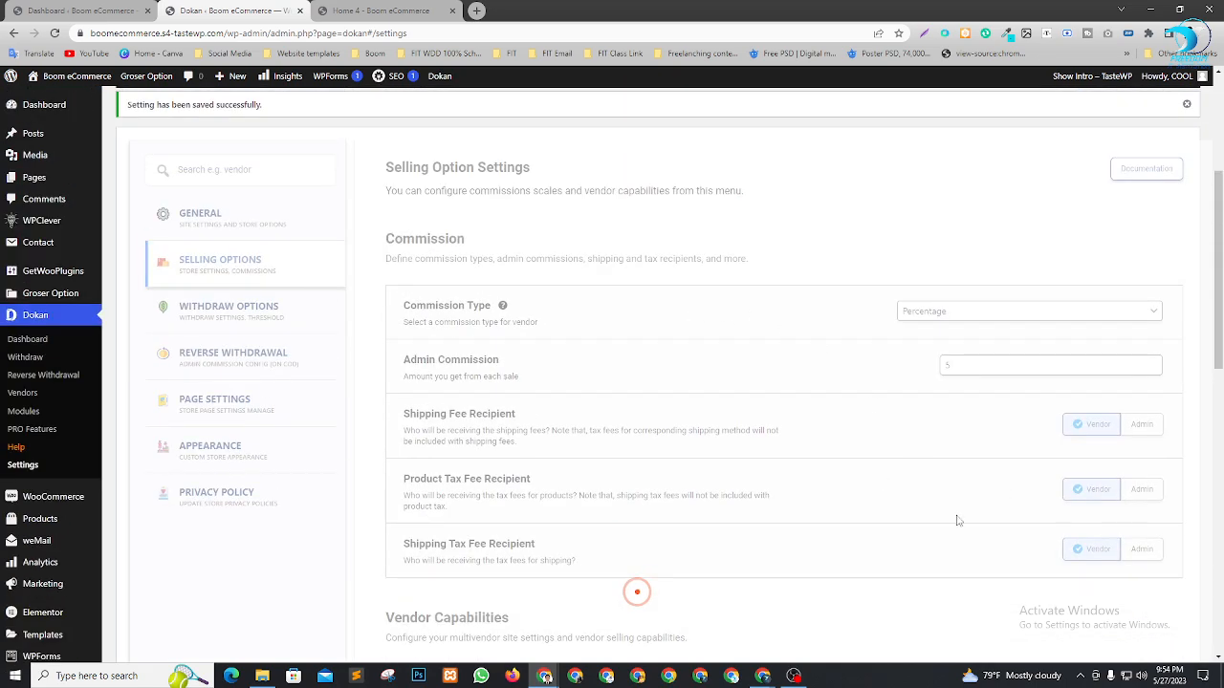
scroll(978, 418, down, 3)
scroll(980, 419, down, 3)
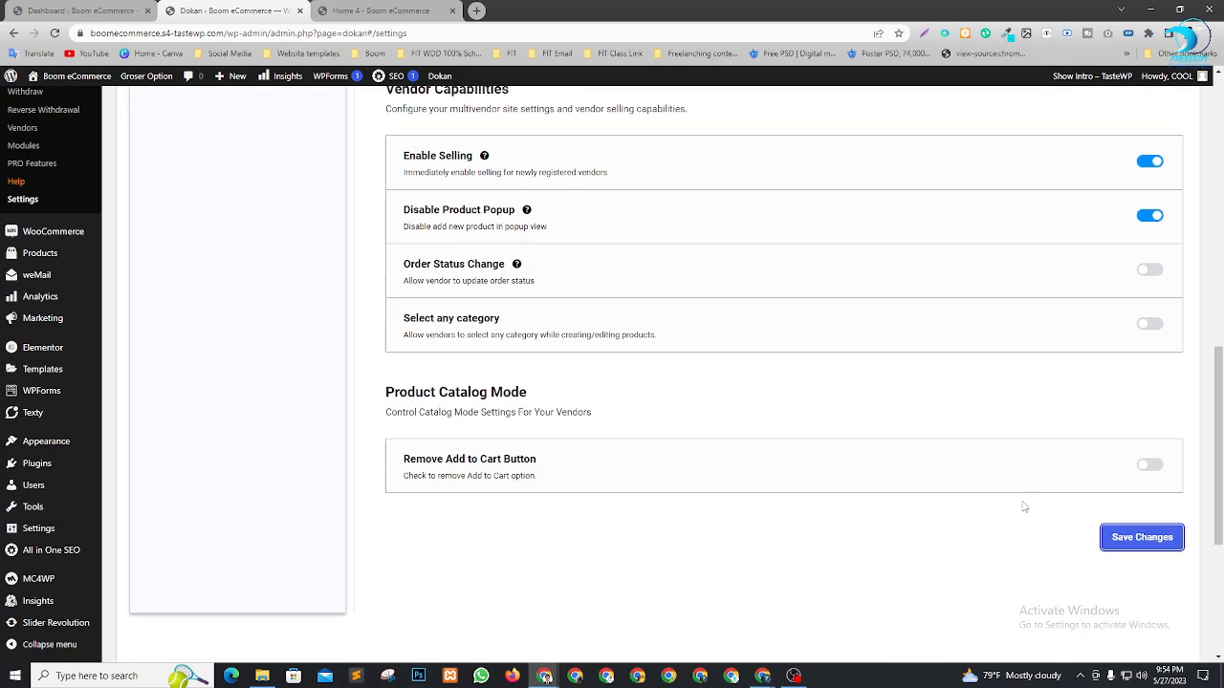
scroll(1016, 346, up, 3)
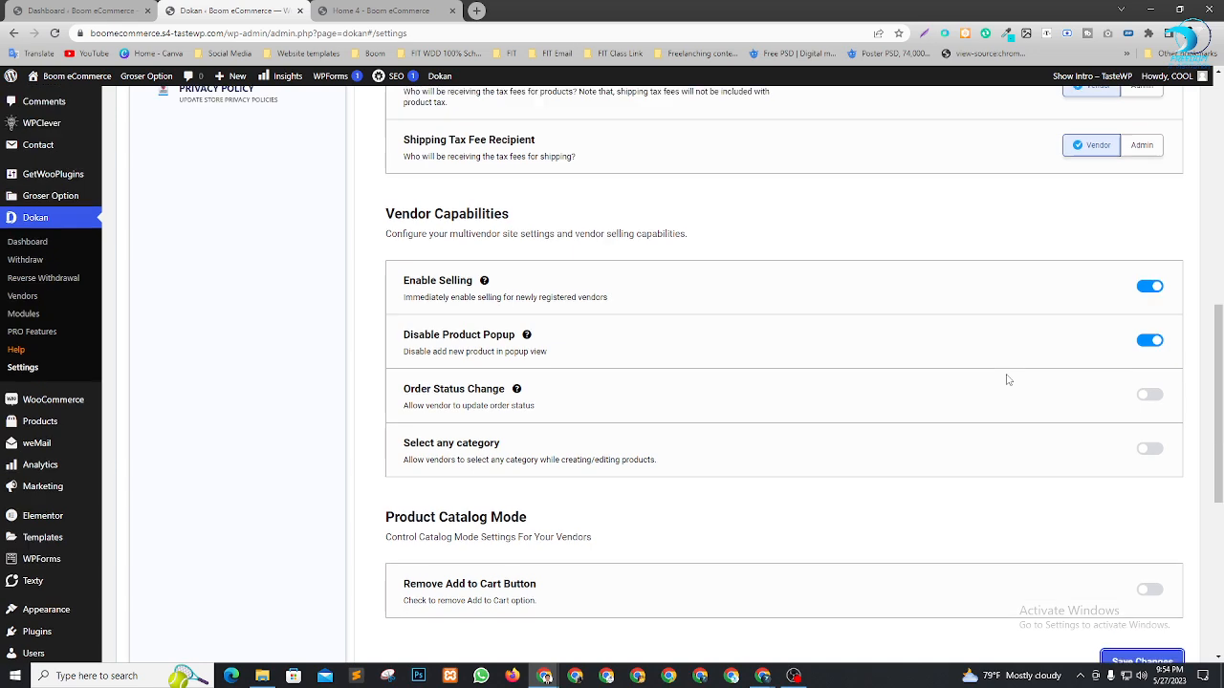
scroll(833, 259, up, 1)
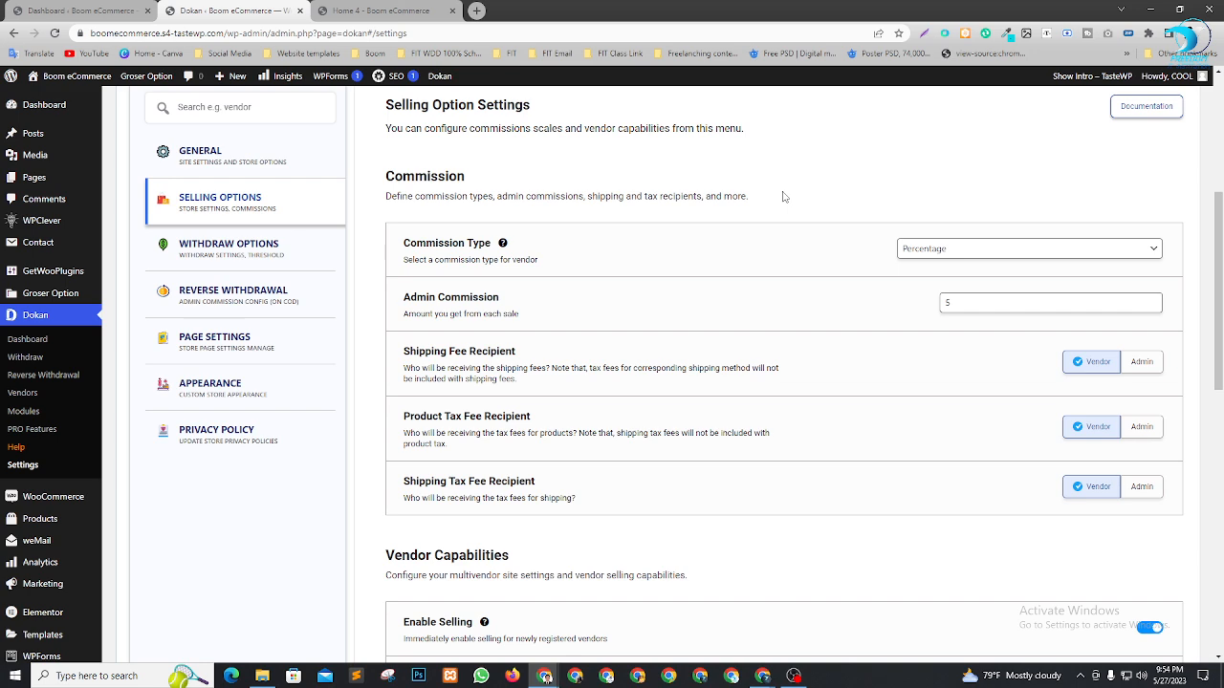
scroll(901, 224, down, 4)
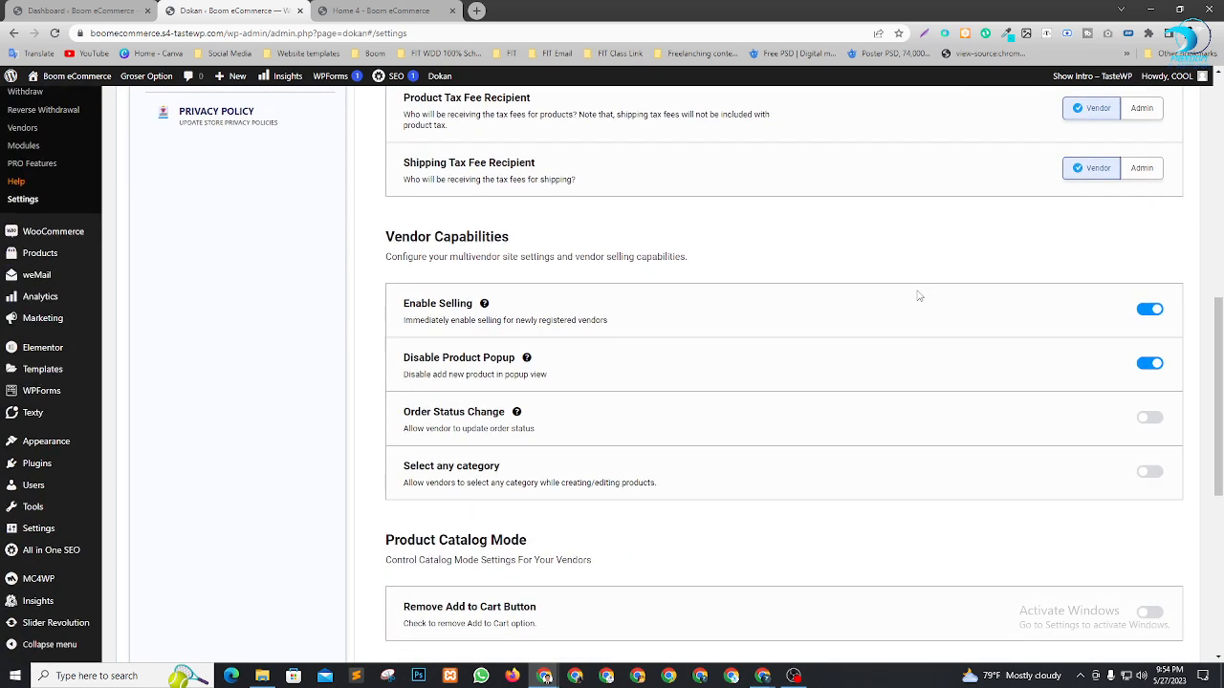
scroll(919, 342, up, 4)
scroll(953, 371, down, 1)
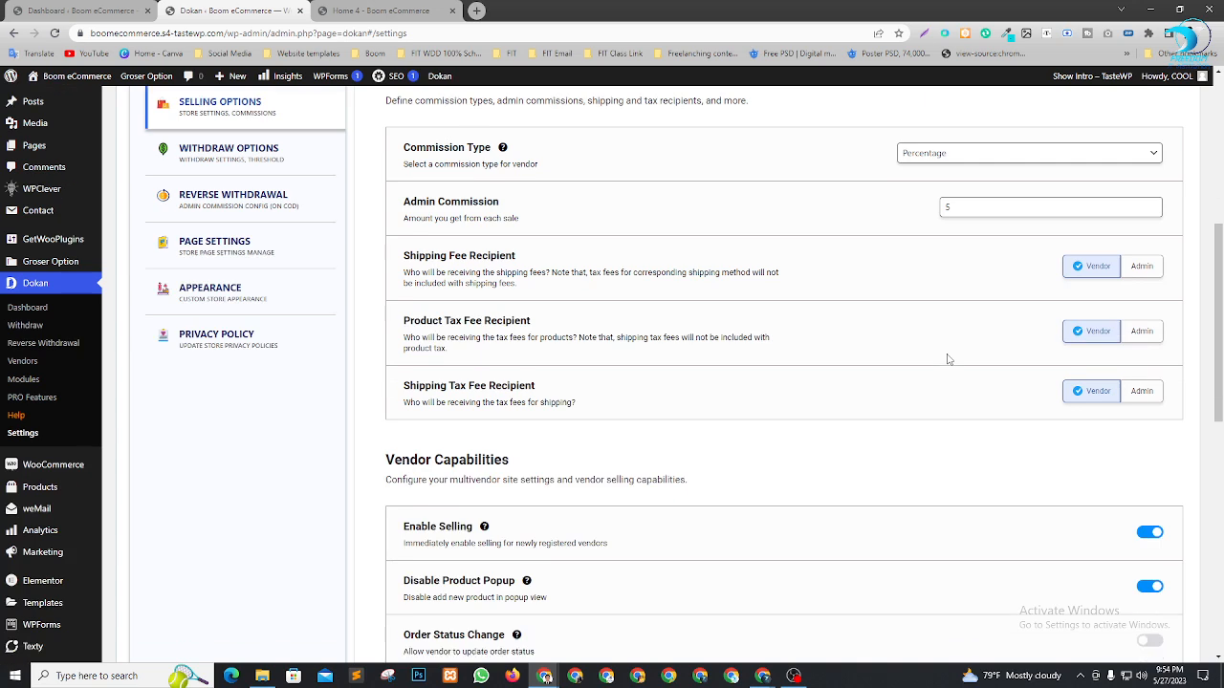
scroll(953, 371, down, 1)
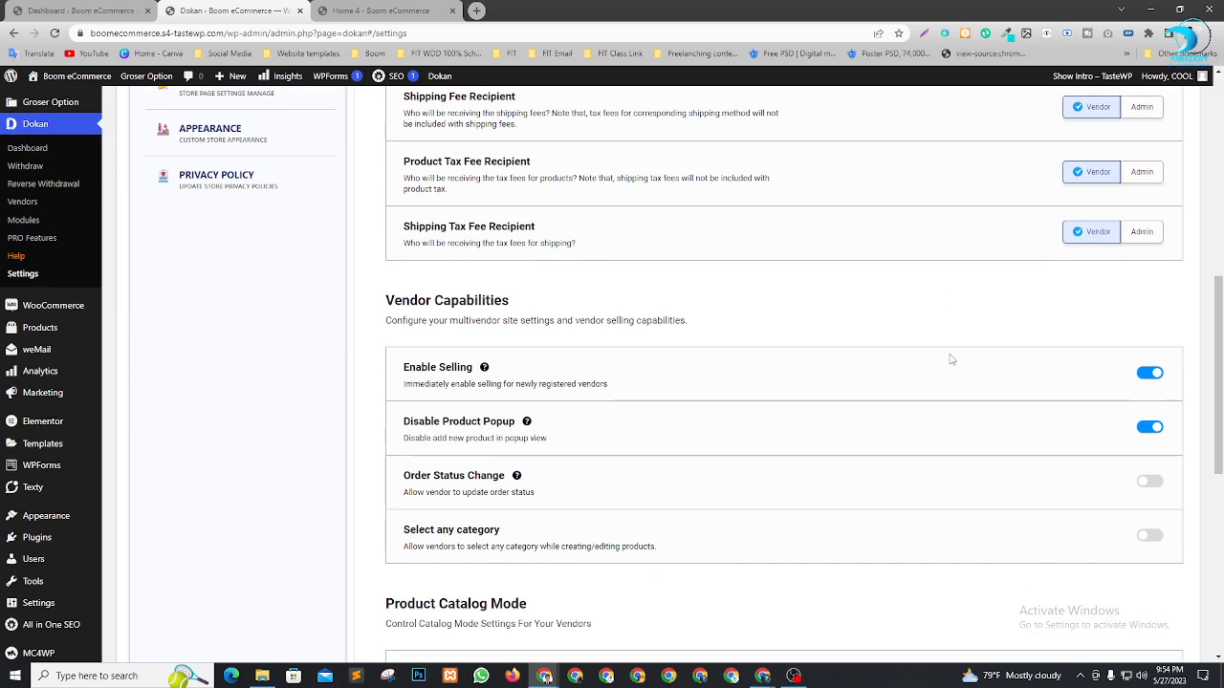
scroll(828, 335, up, 2)
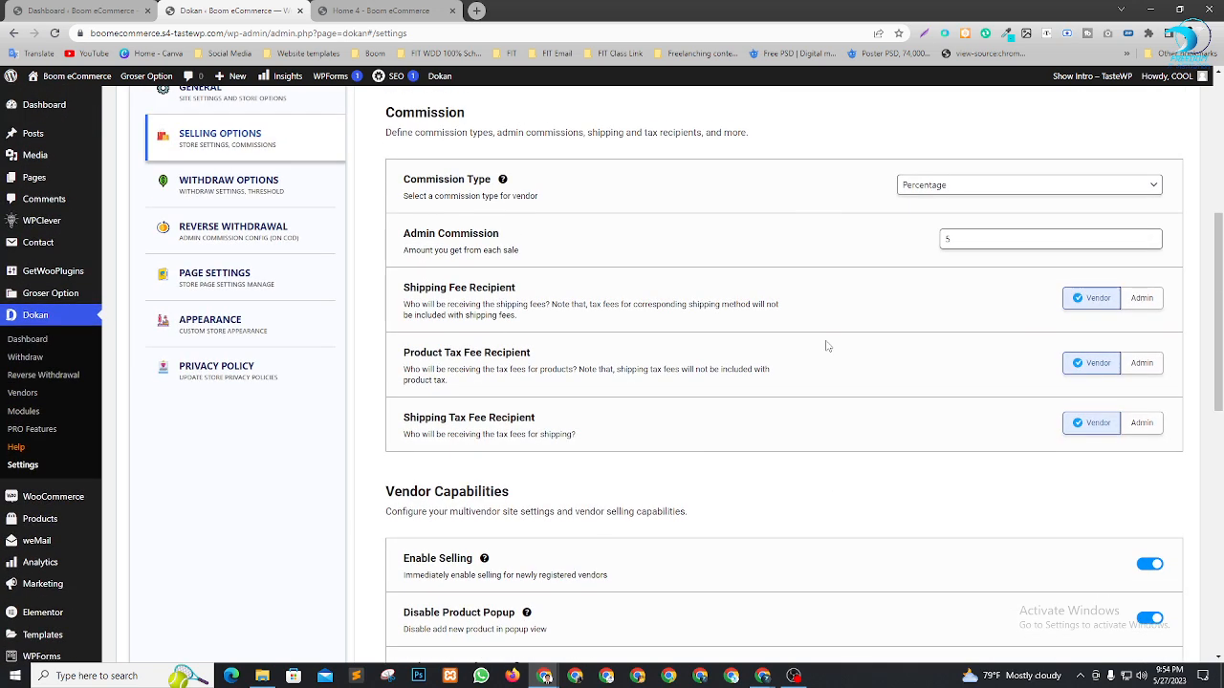
Save the withdraw settings (Bank Transfer, 500 minimum, Completed orders), then move to Reverse Withdrawal
click(259, 191)
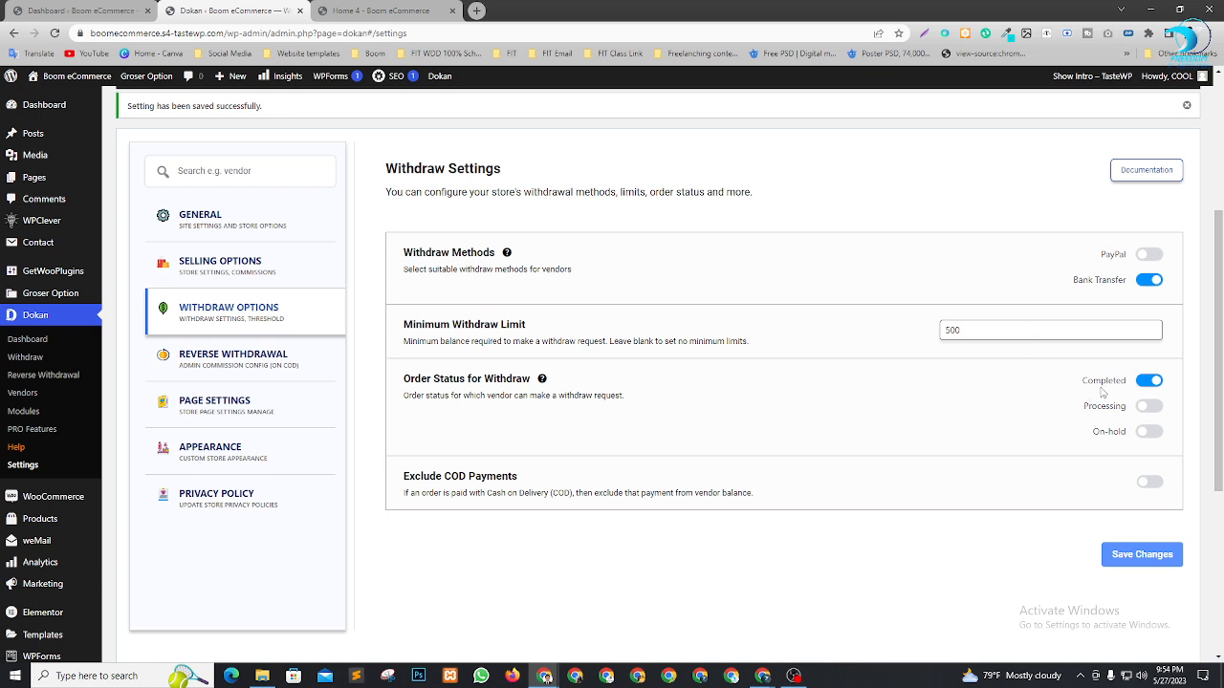
click(1168, 560)
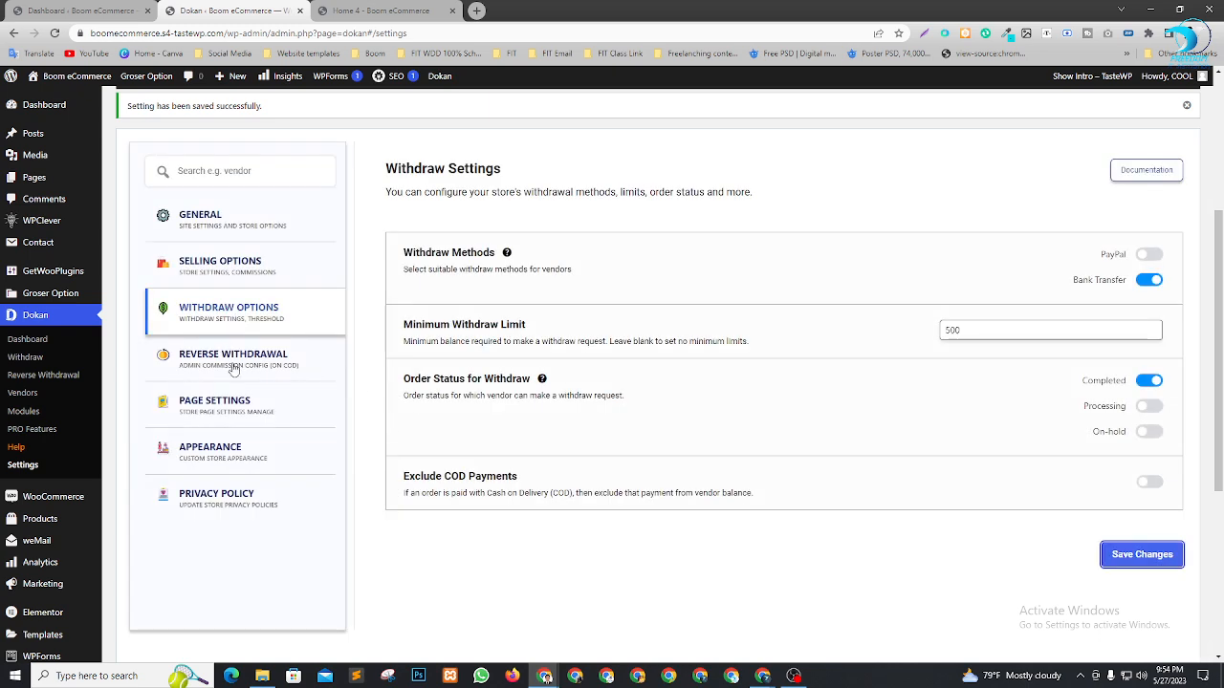
click(233, 364)
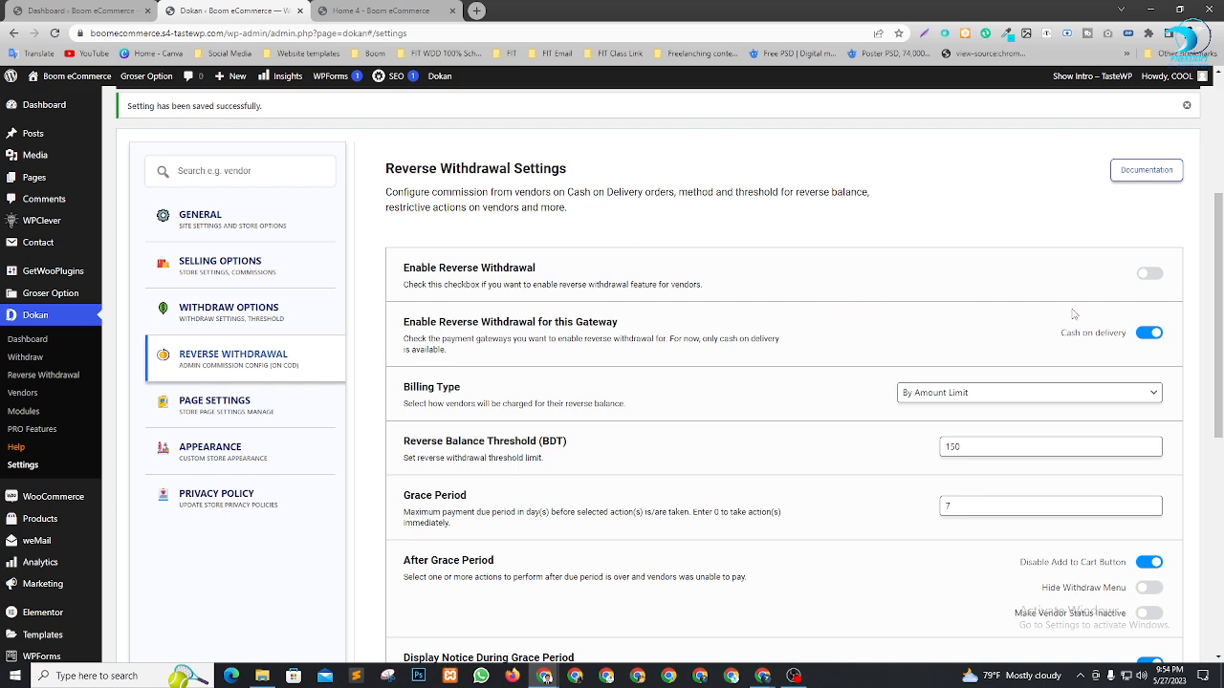
Keep By Amount Limit billing and 150 threshold, and replace the 7-day Grace Period with 30
scroll(1073, 314, up, 1)
scroll(1073, 315, down, 2)
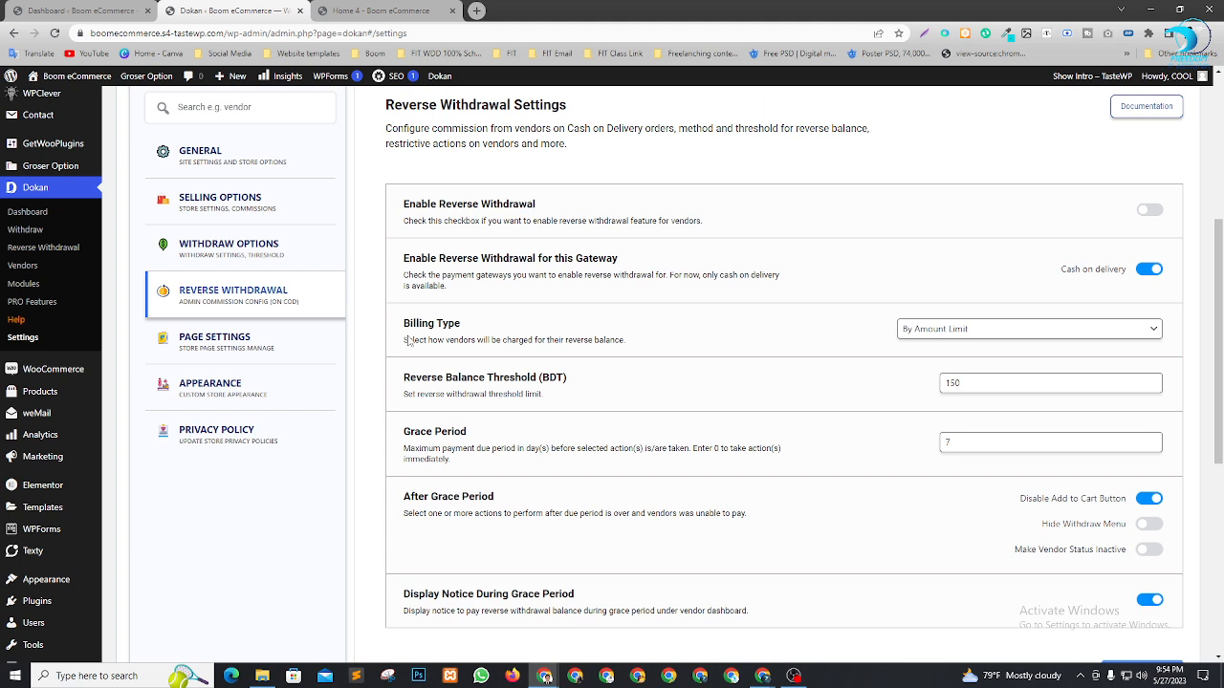
click(1042, 333)
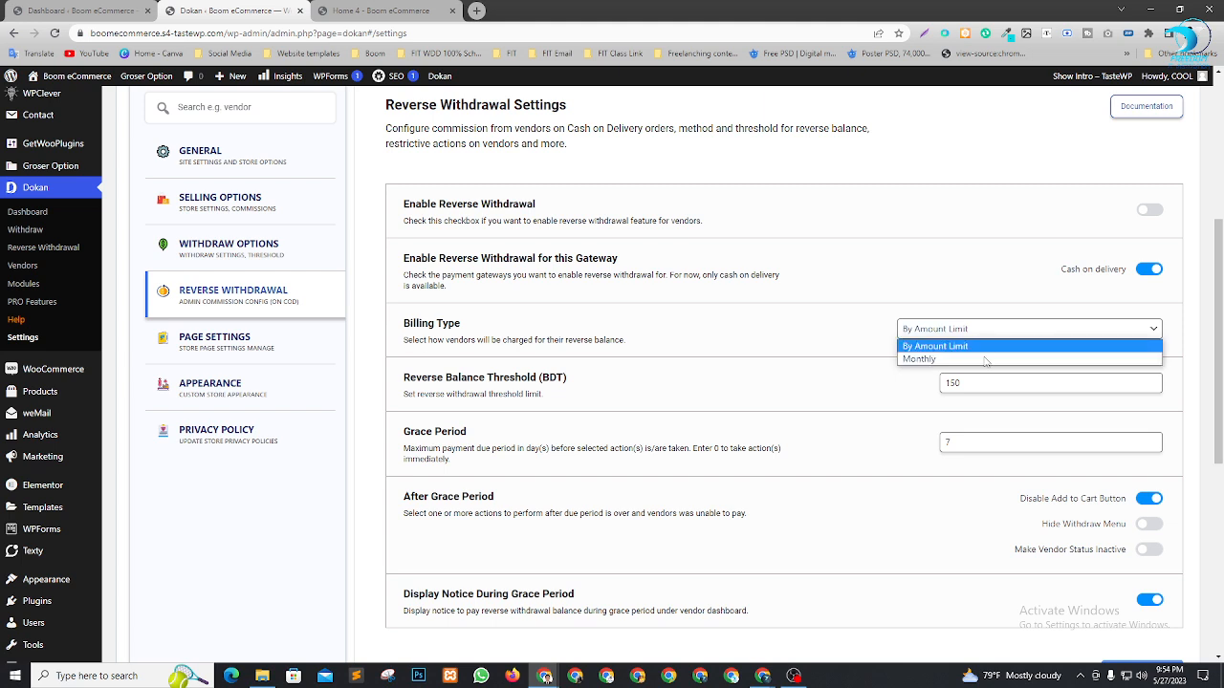
click(846, 335)
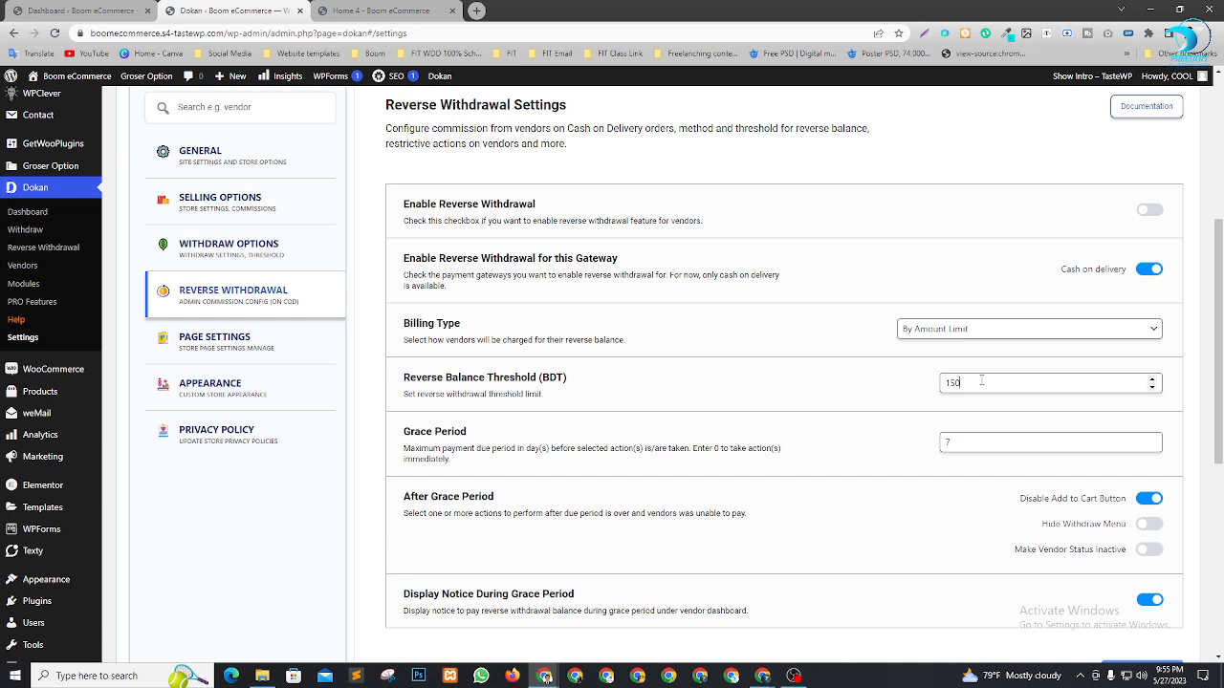
click(780, 374)
drag(421, 448, 524, 449)
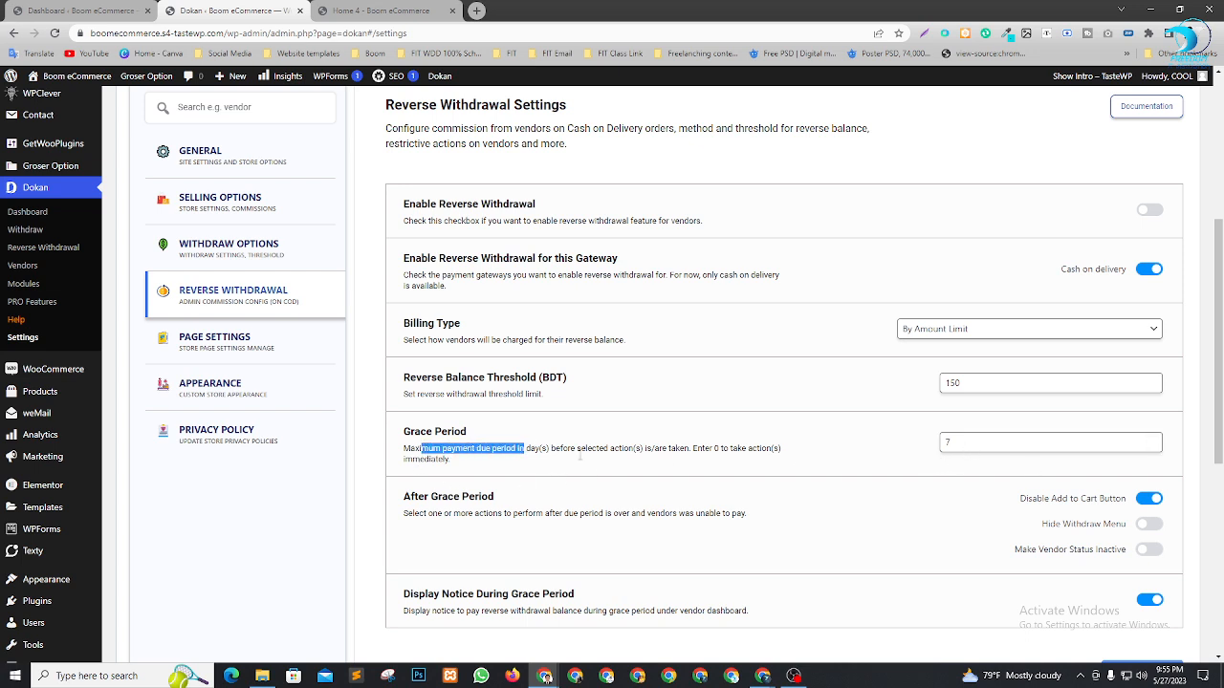
click(801, 459)
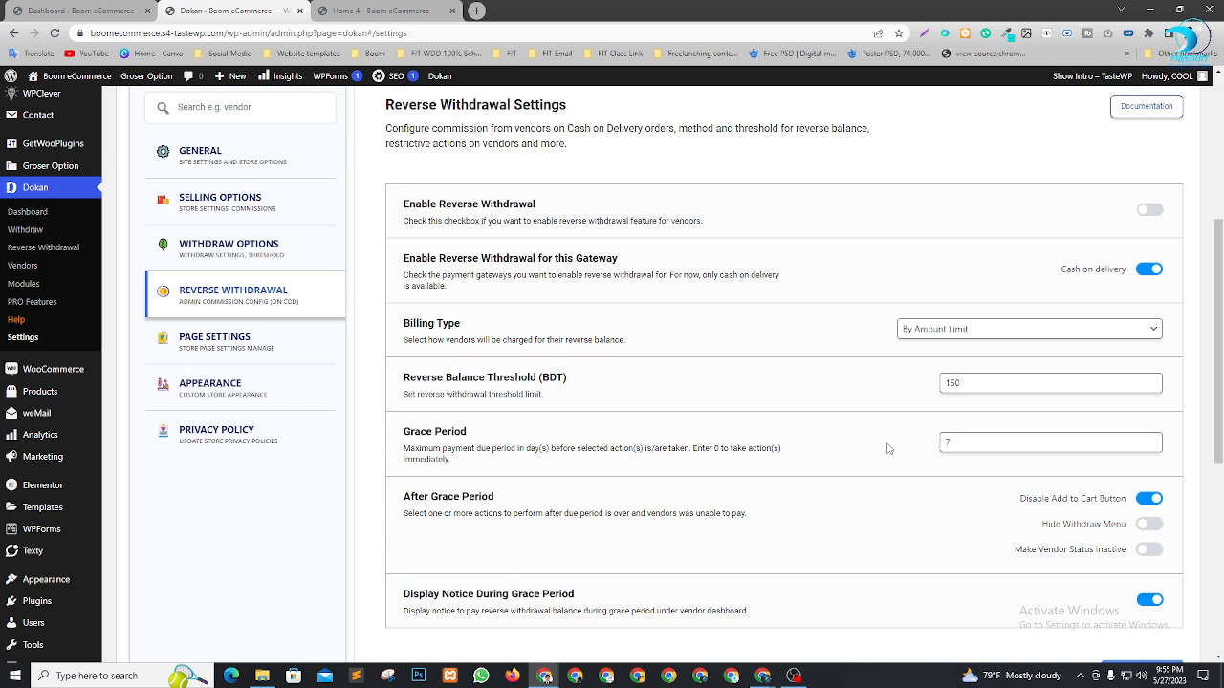
drag(953, 443, 902, 442)
key(BackSpace)
scroll(885, 439, down, 2)
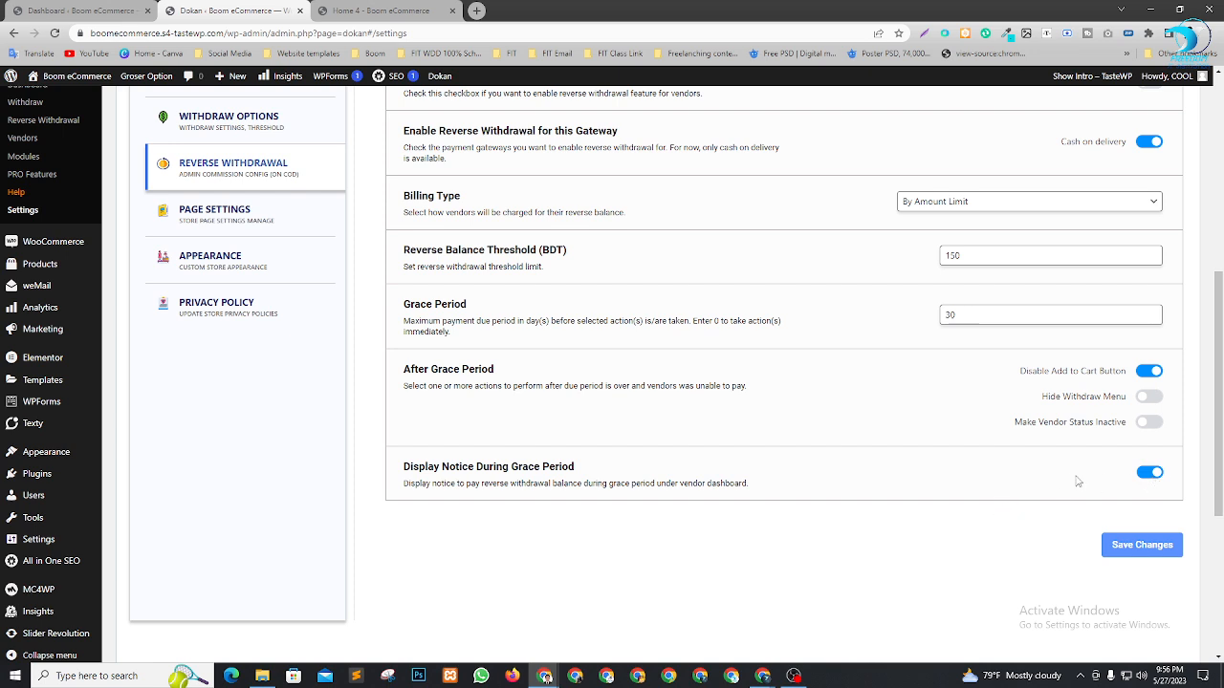
Try saving a 30-day grace period, which fails the 28-day maximum
click(1129, 547)
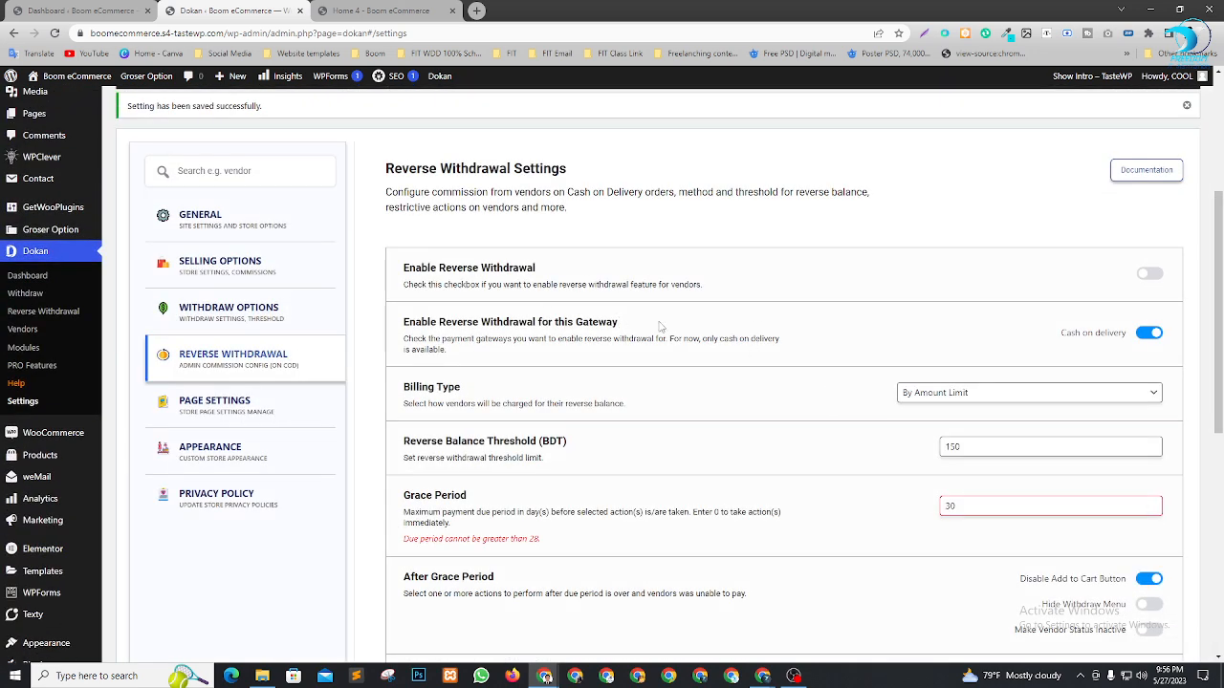
scroll(298, 371, down, 1)
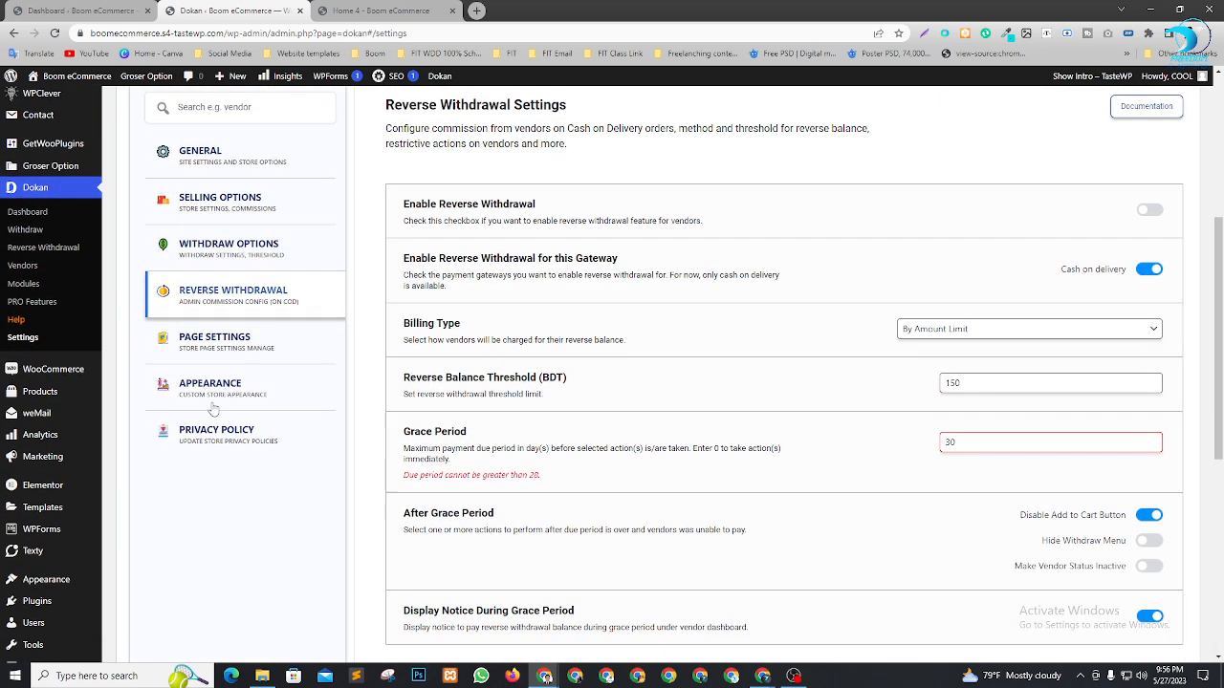
click(221, 340)
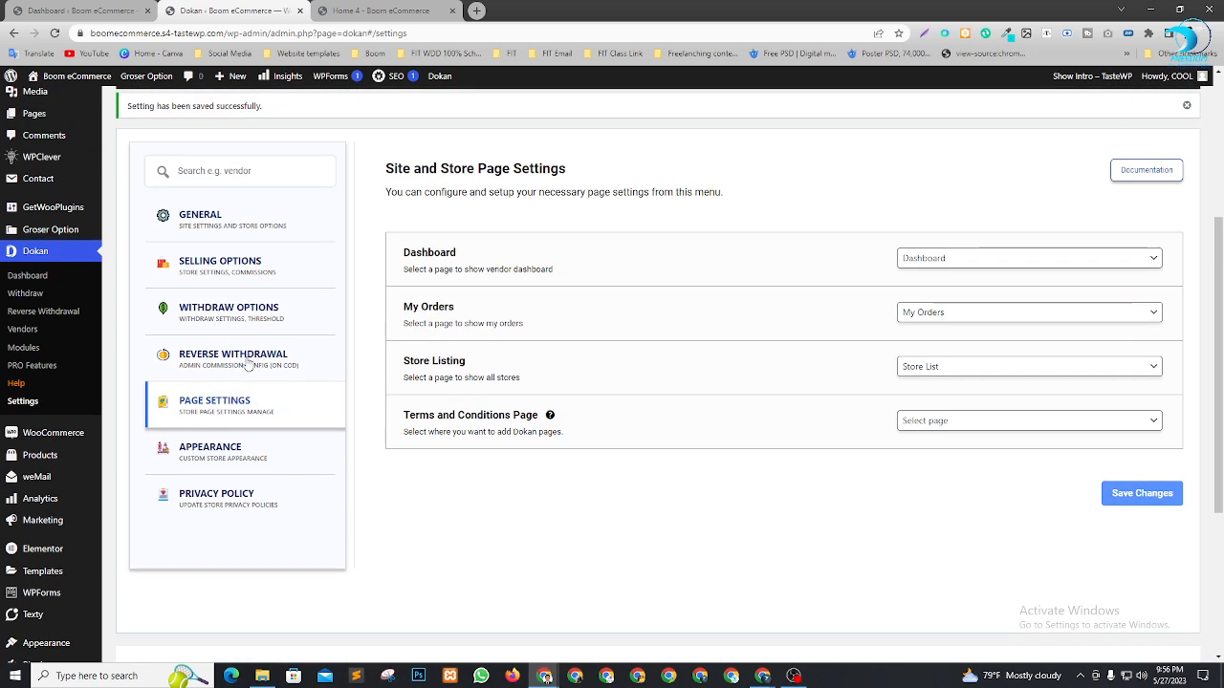
click(246, 365)
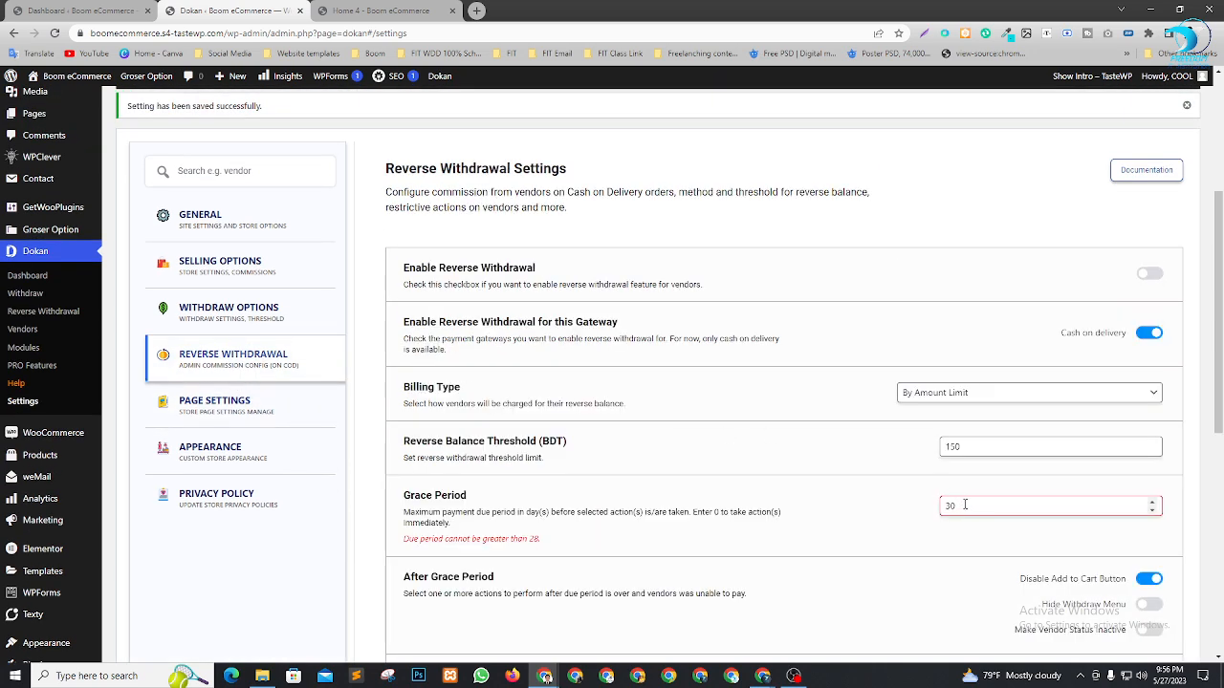
Change the Grace Period to 10 days and save the reverse withdrawal settings
drag(960, 506, 905, 512)
text(10)
scroll(887, 501, down, 2)
scroll(887, 502, down, 1)
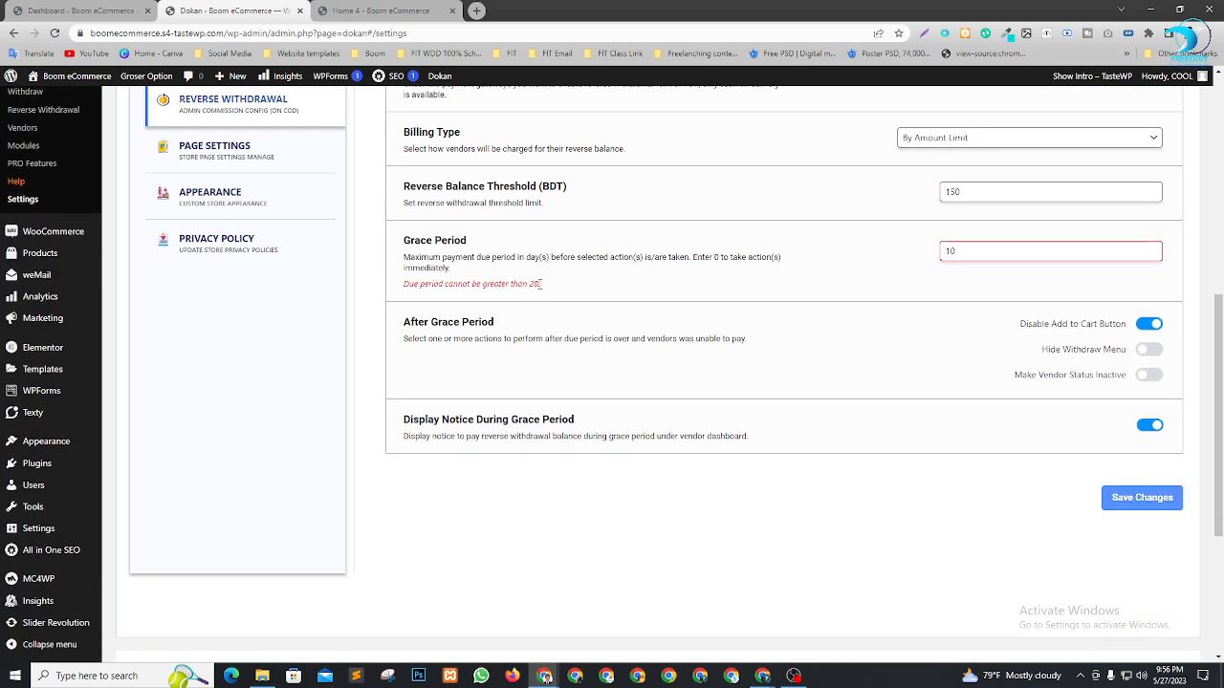
drag(540, 284, 529, 284)
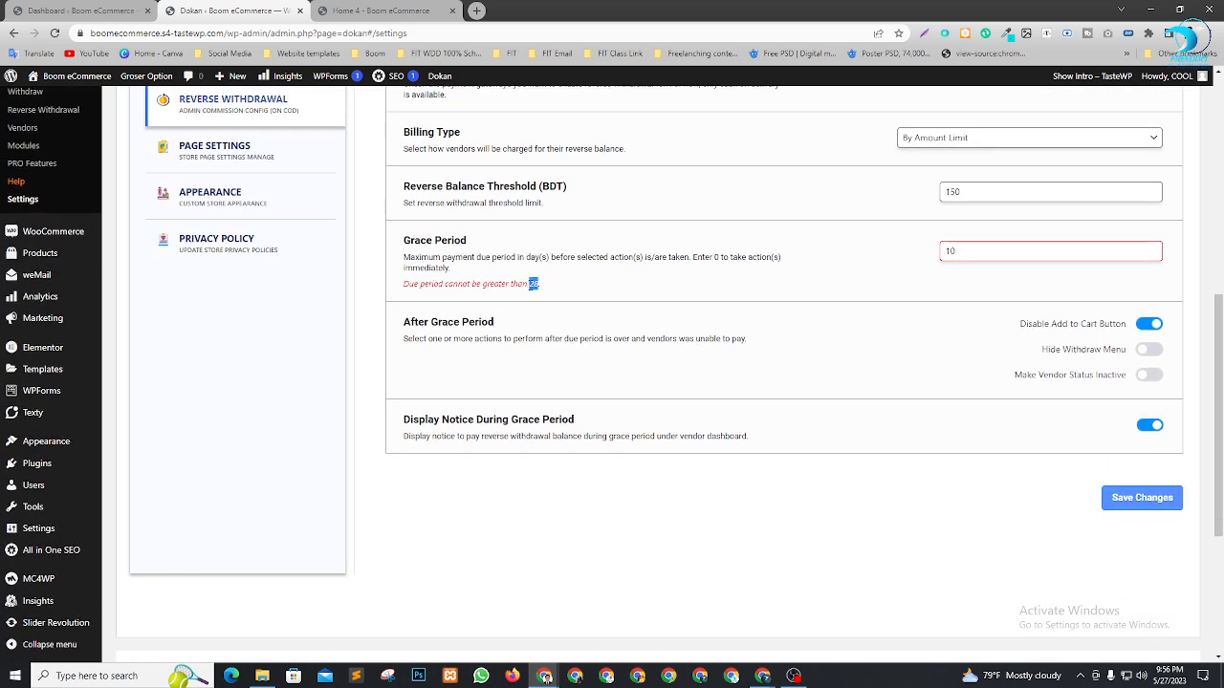
click(1128, 499)
scroll(804, 497, down, 1)
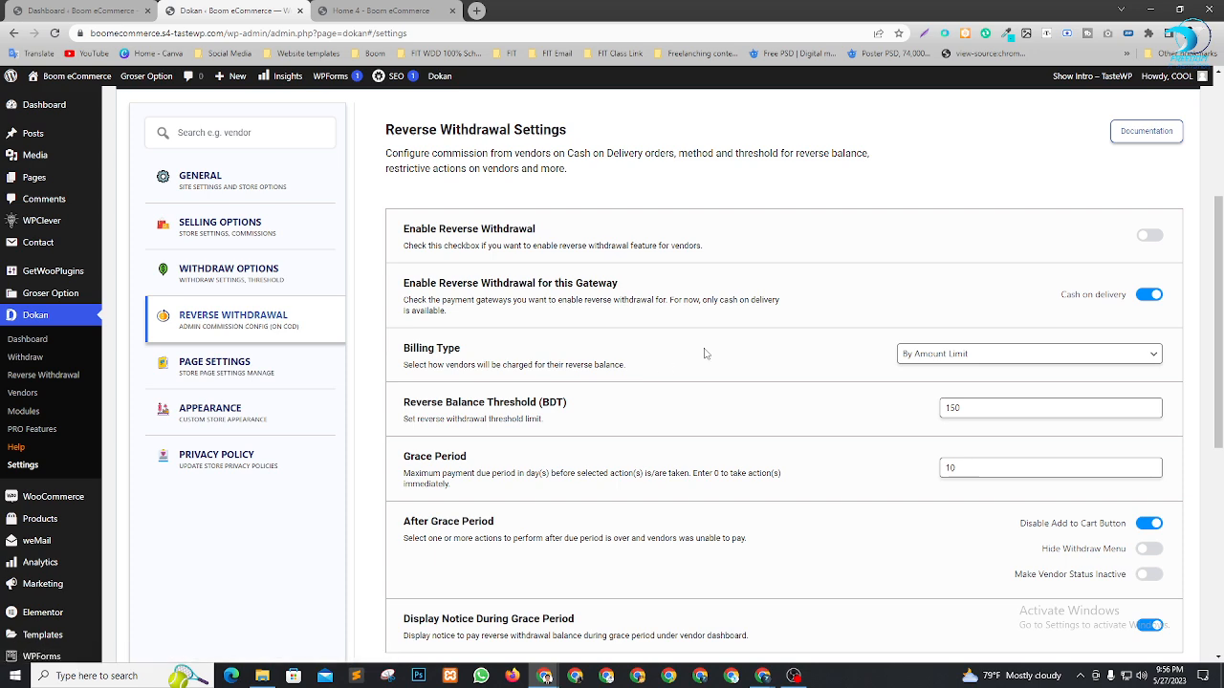
scroll(959, 297, down, 1)
scroll(959, 297, down, 2)
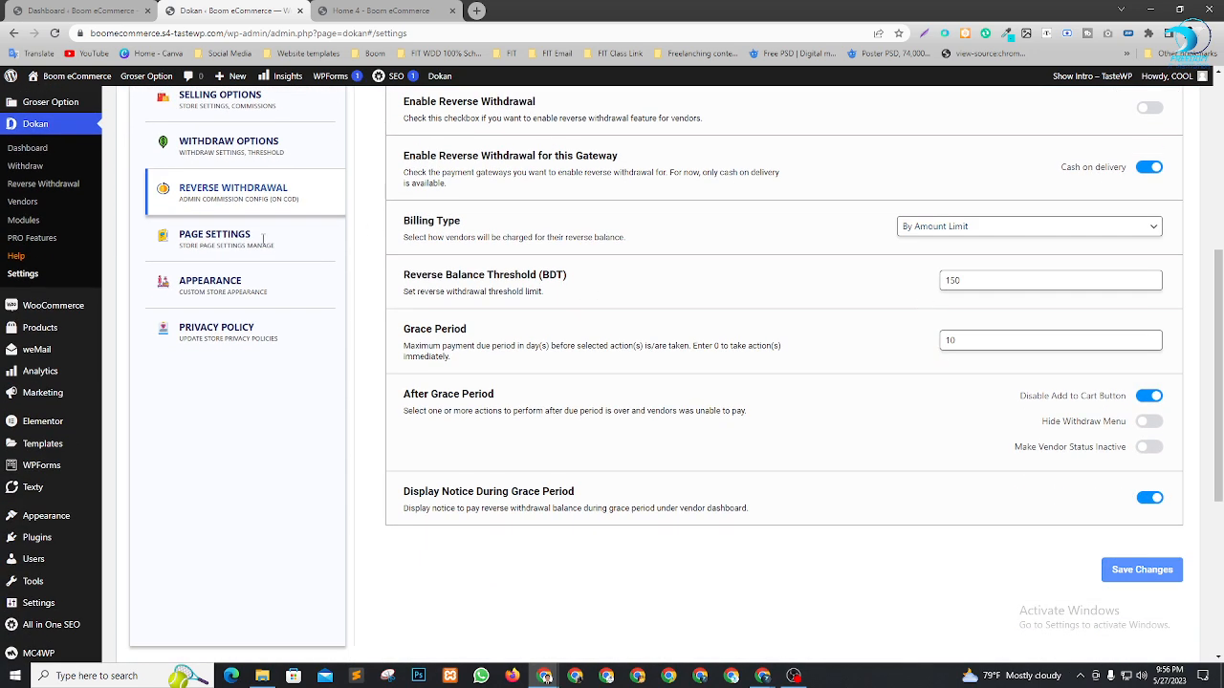
Assign the Terms and conditions page in the page settings, save, and go to Appearance
click(265, 246)
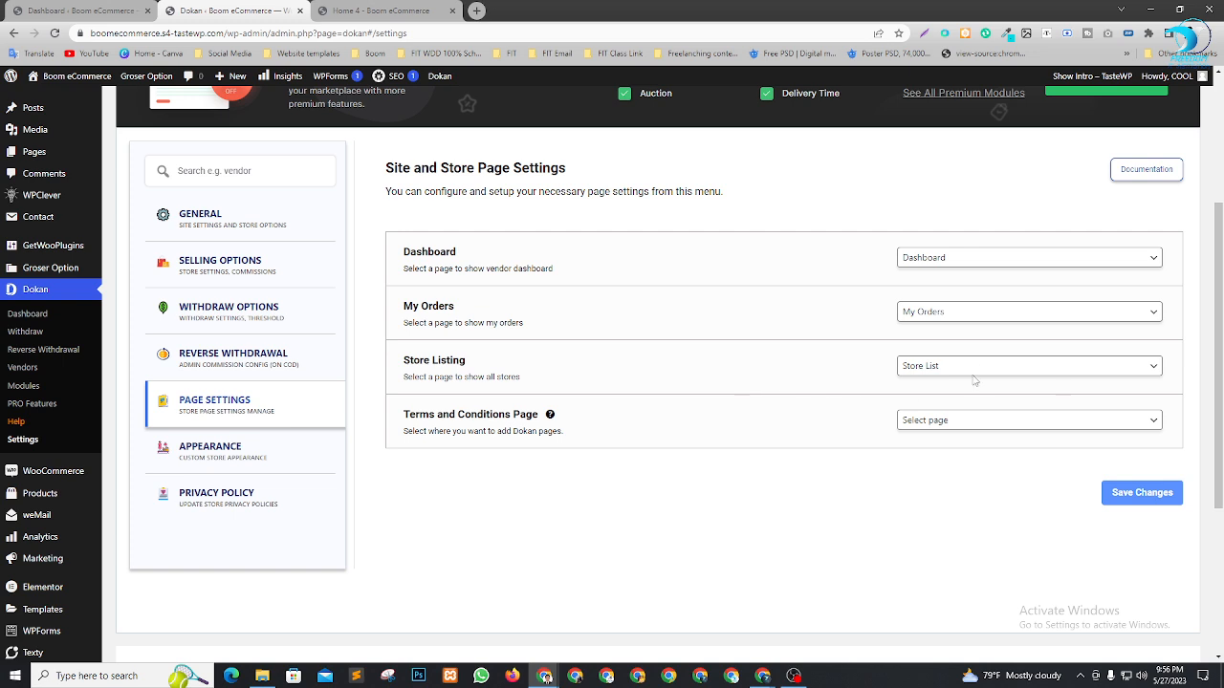
click(1031, 429)
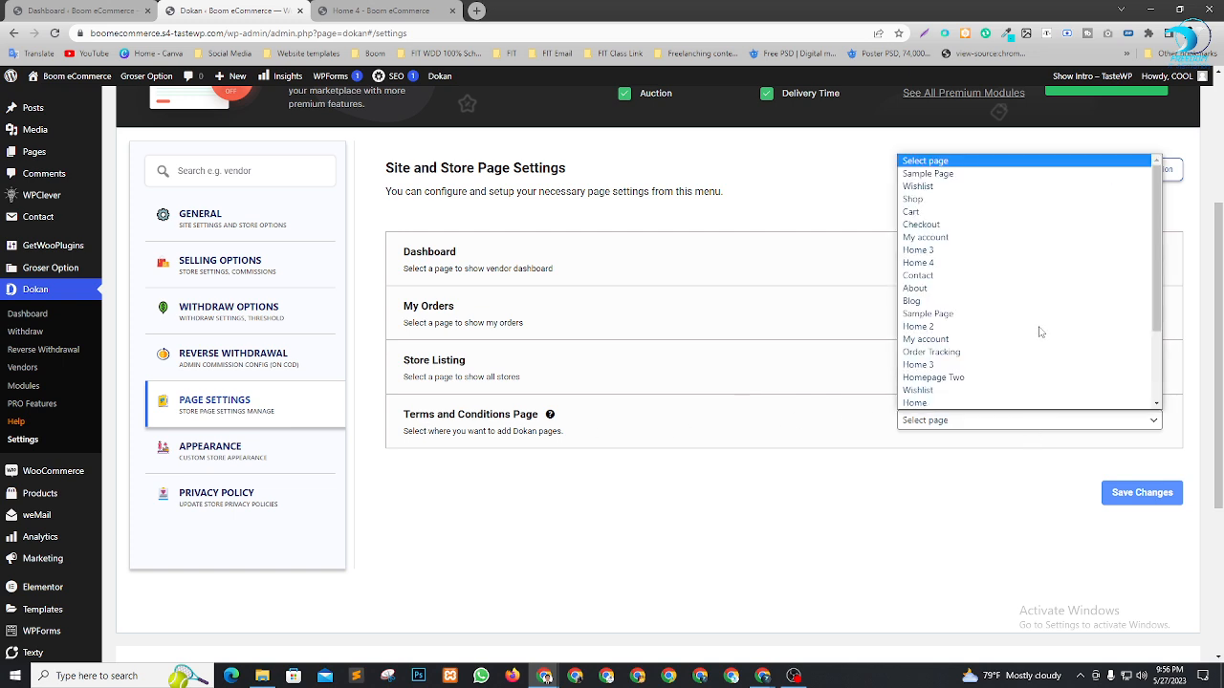
scroll(1020, 306, down, 3)
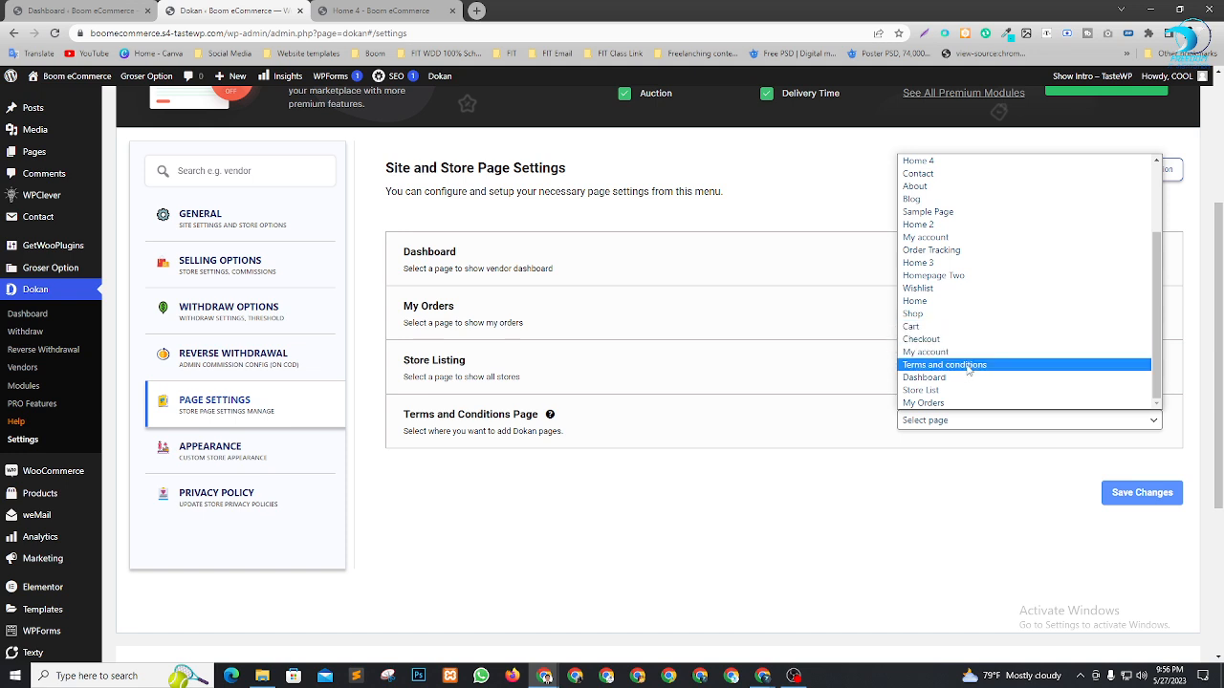
click(972, 366)
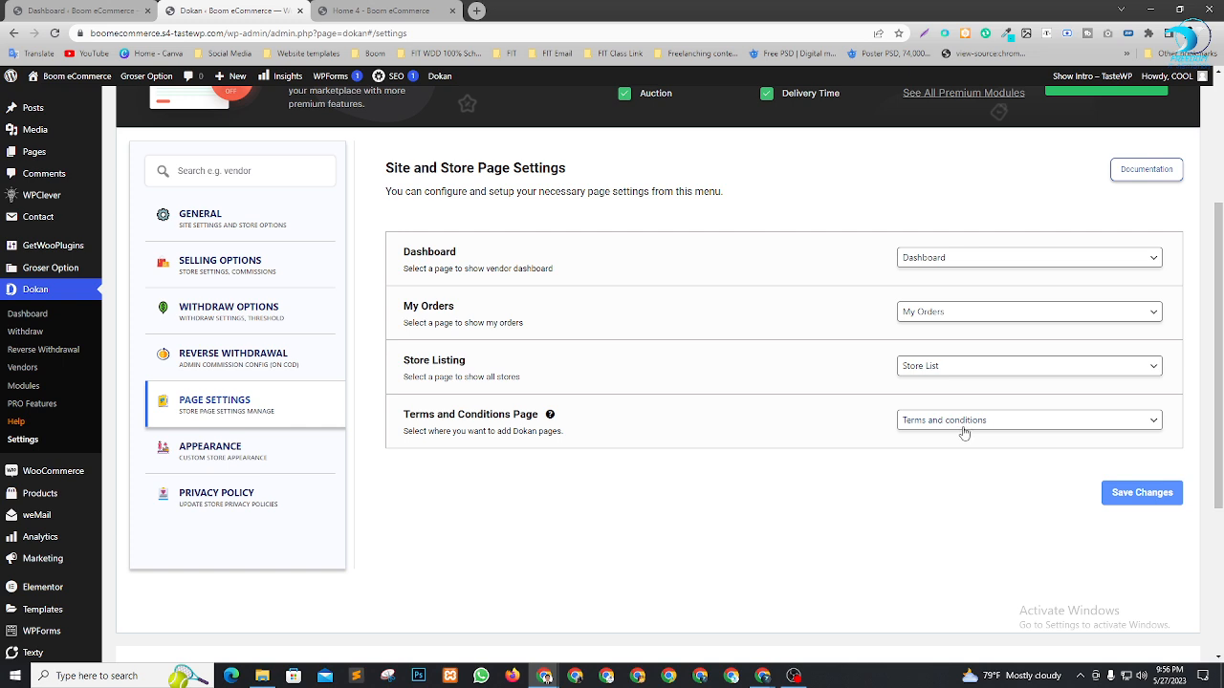
click(1113, 496)
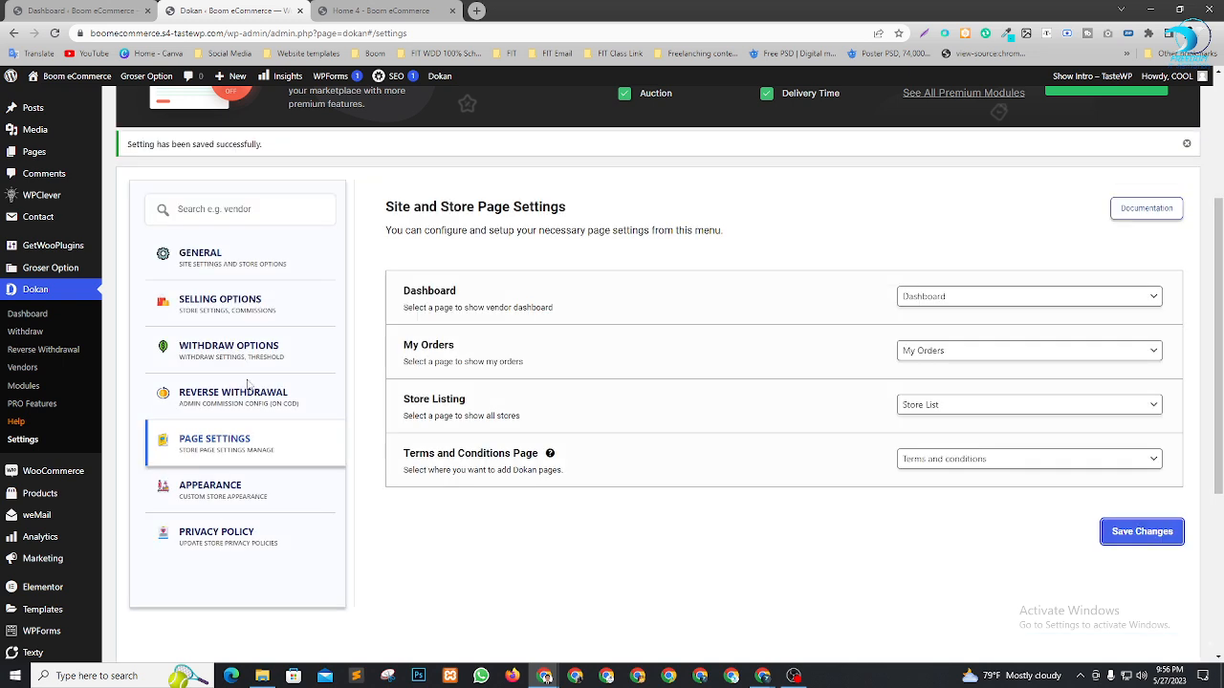
click(253, 493)
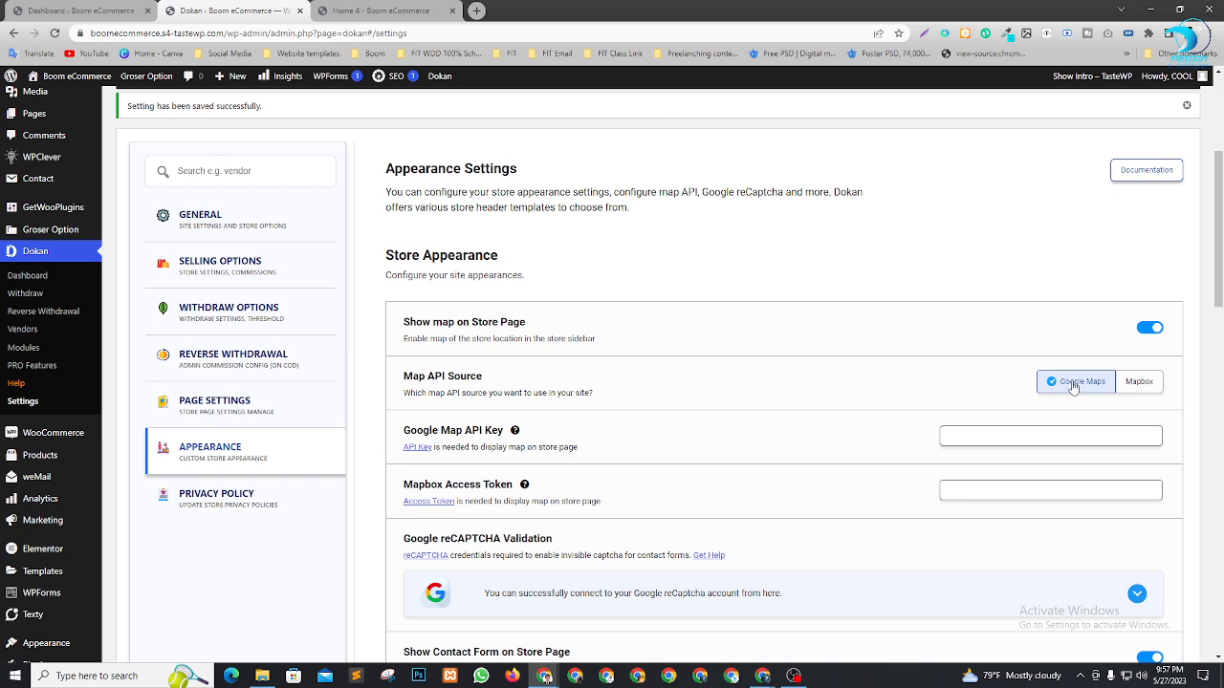
Make the third store header template, with the centred round logo, the active one
scroll(844, 337, down, 1)
scroll(844, 337, down, 3)
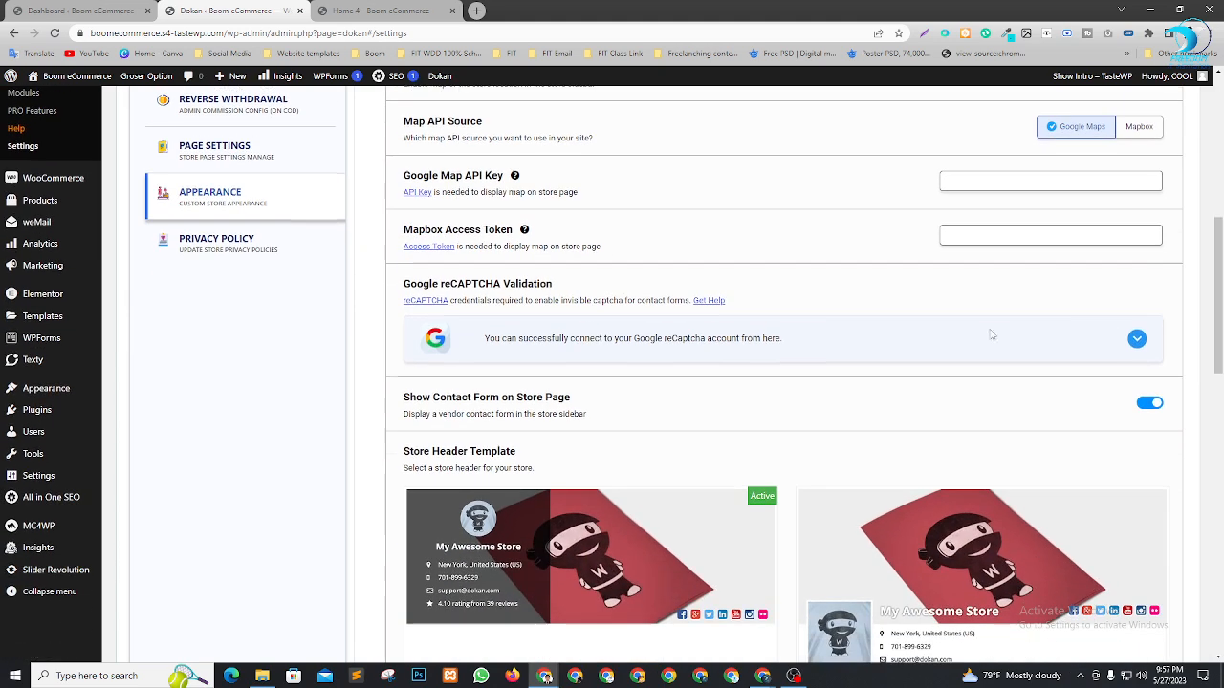
scroll(674, 318, down, 3)
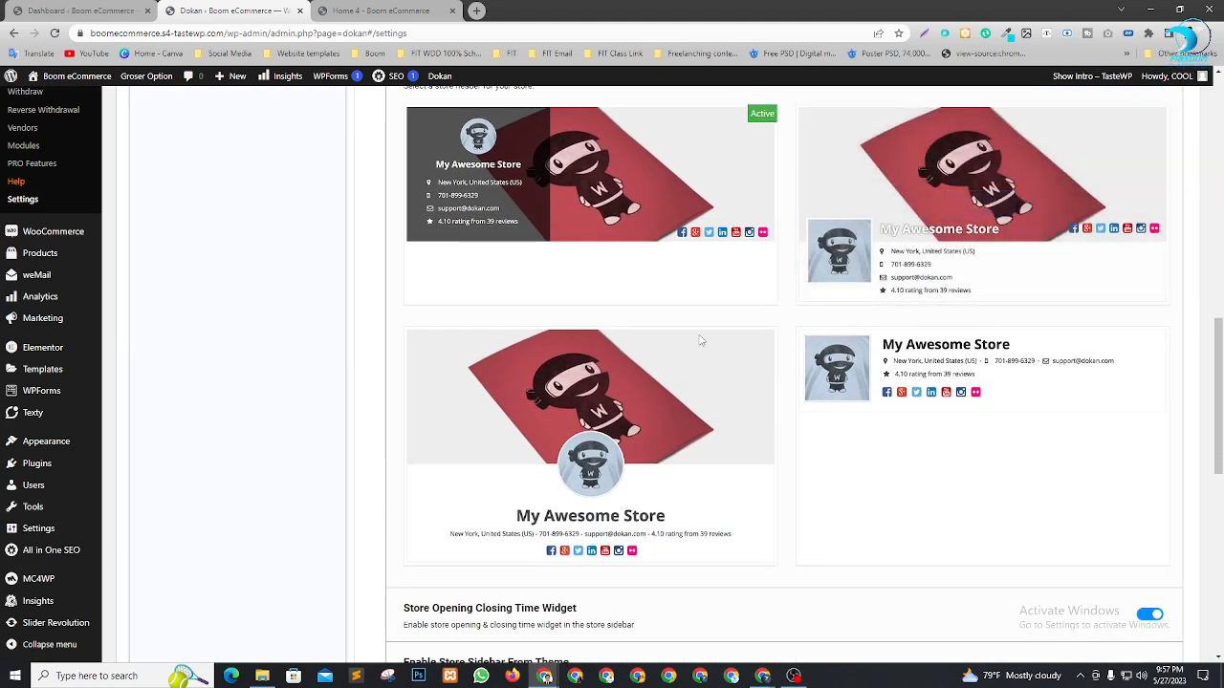
mouse_move(832, 475)
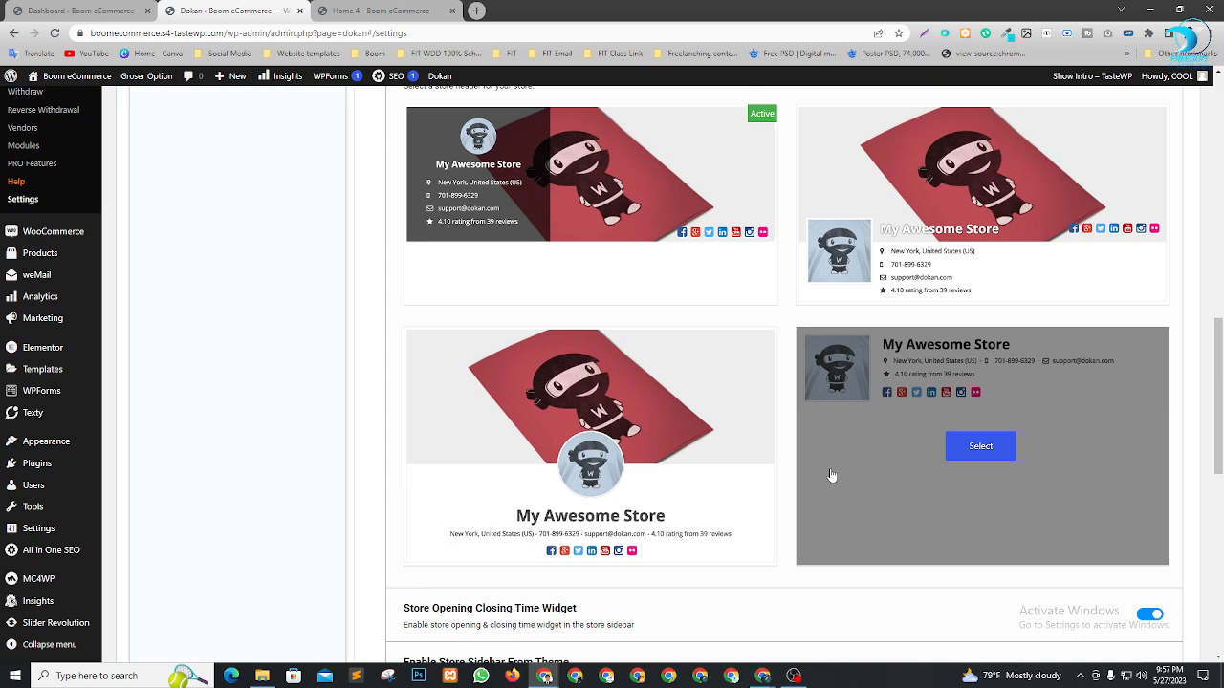
scroll(872, 493, down, 1)
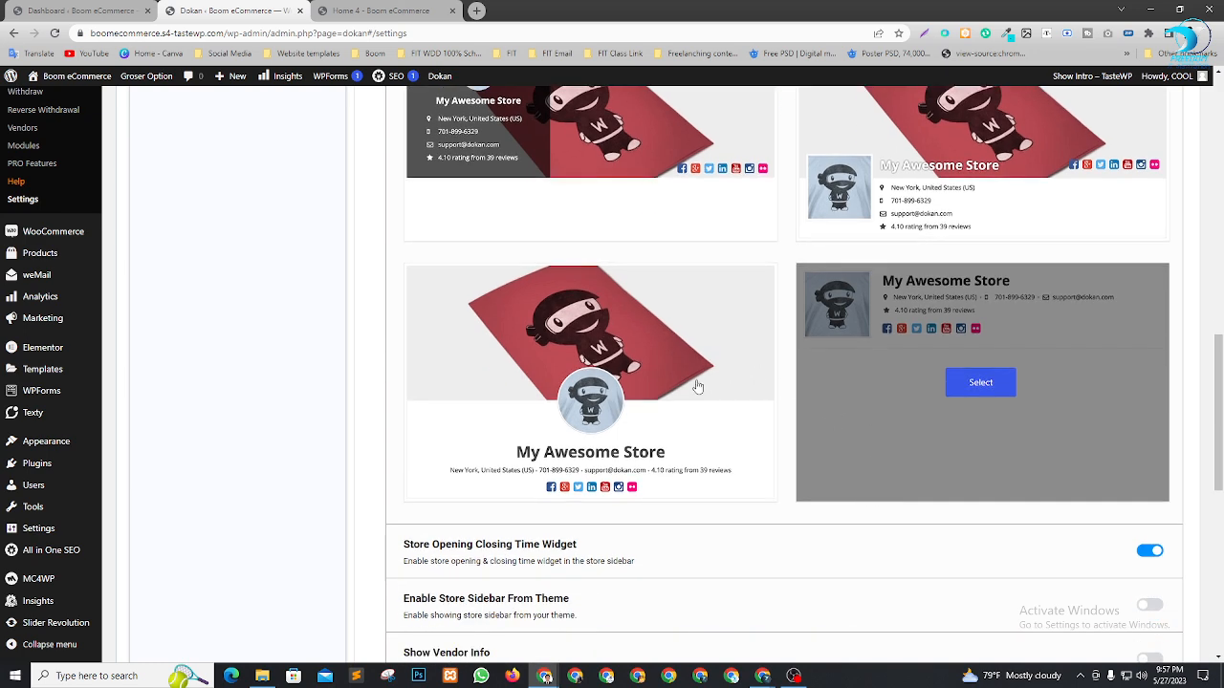
mouse_move(597, 394)
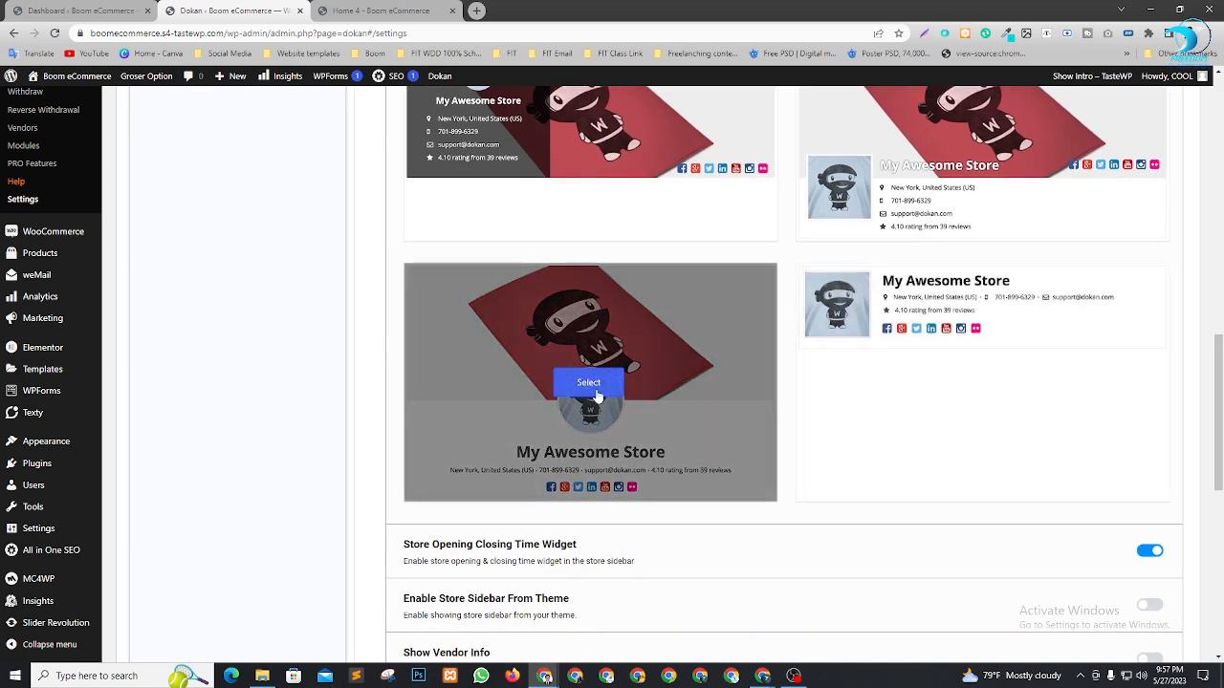
click(600, 386)
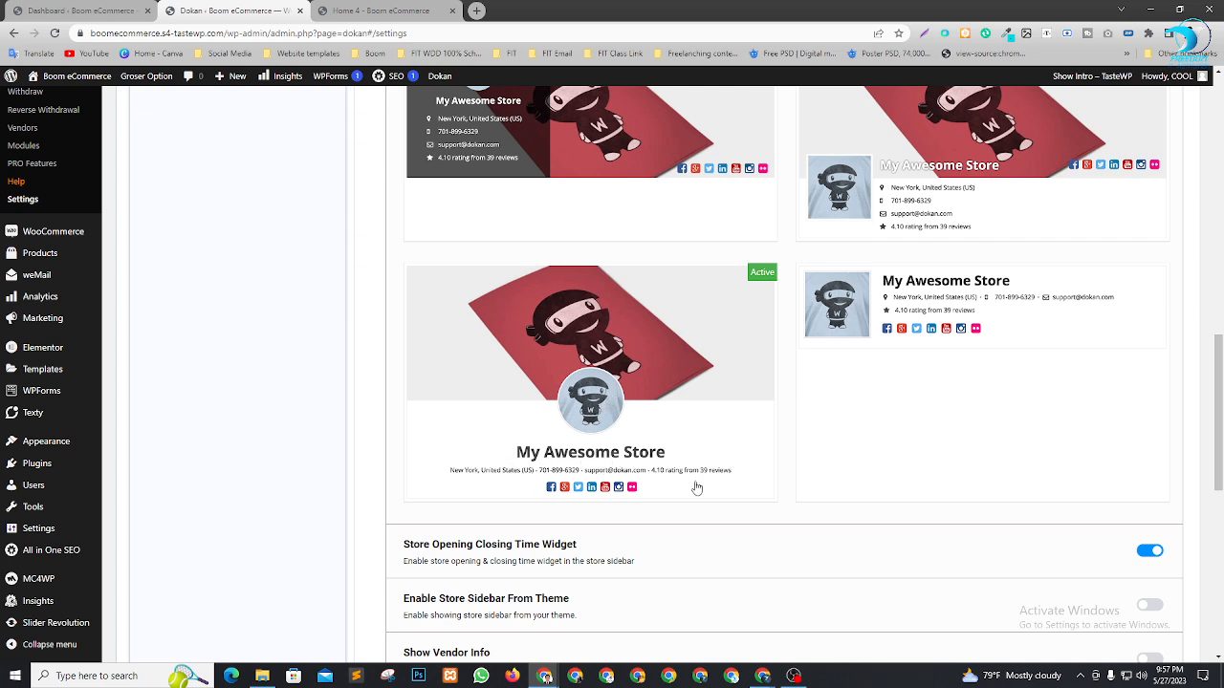
scroll(755, 294, down, 2)
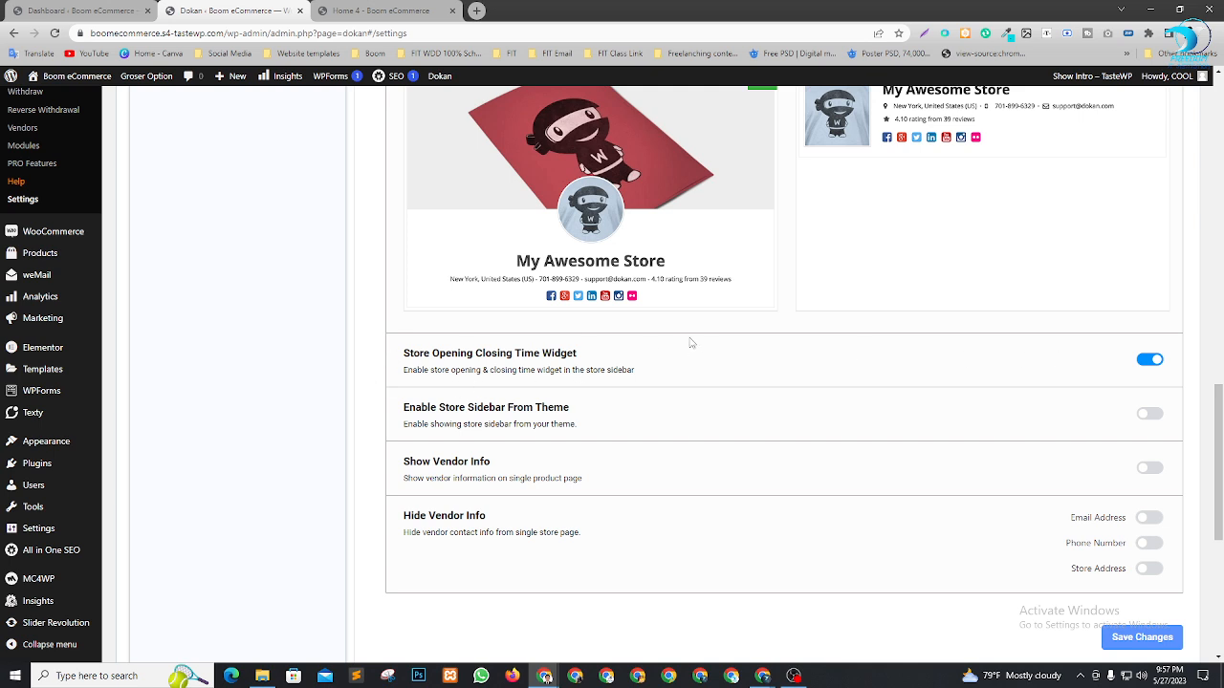
key(alt+Tab)
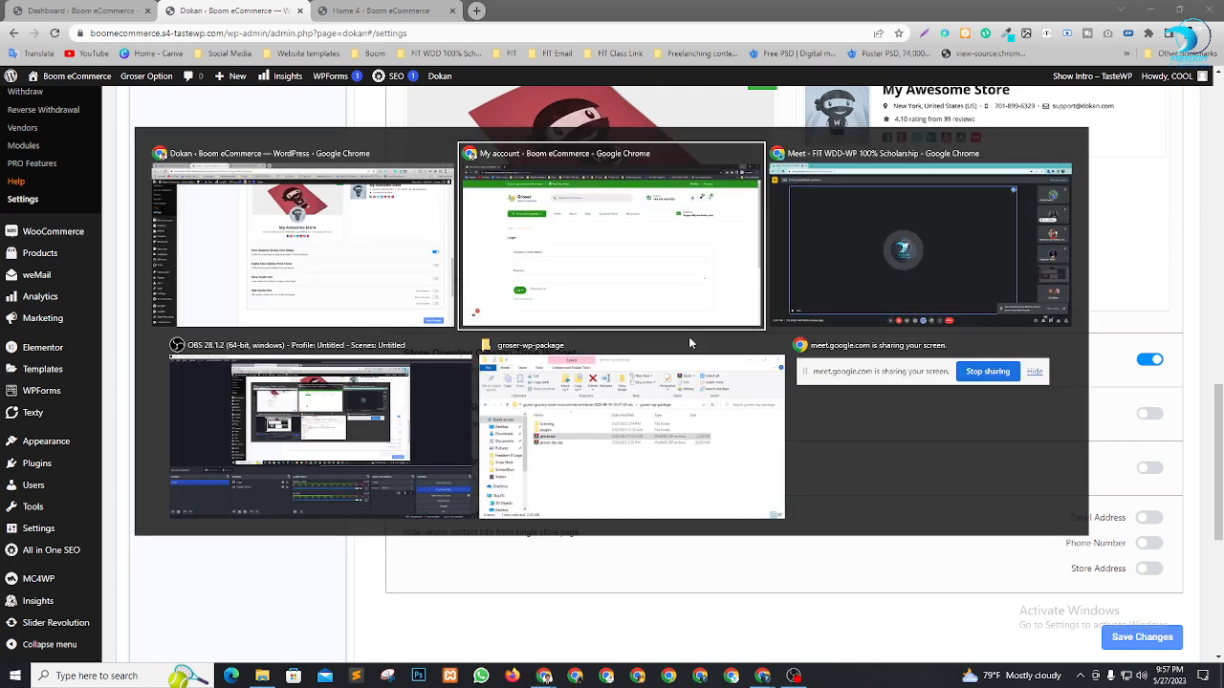
key(alt+Tab)
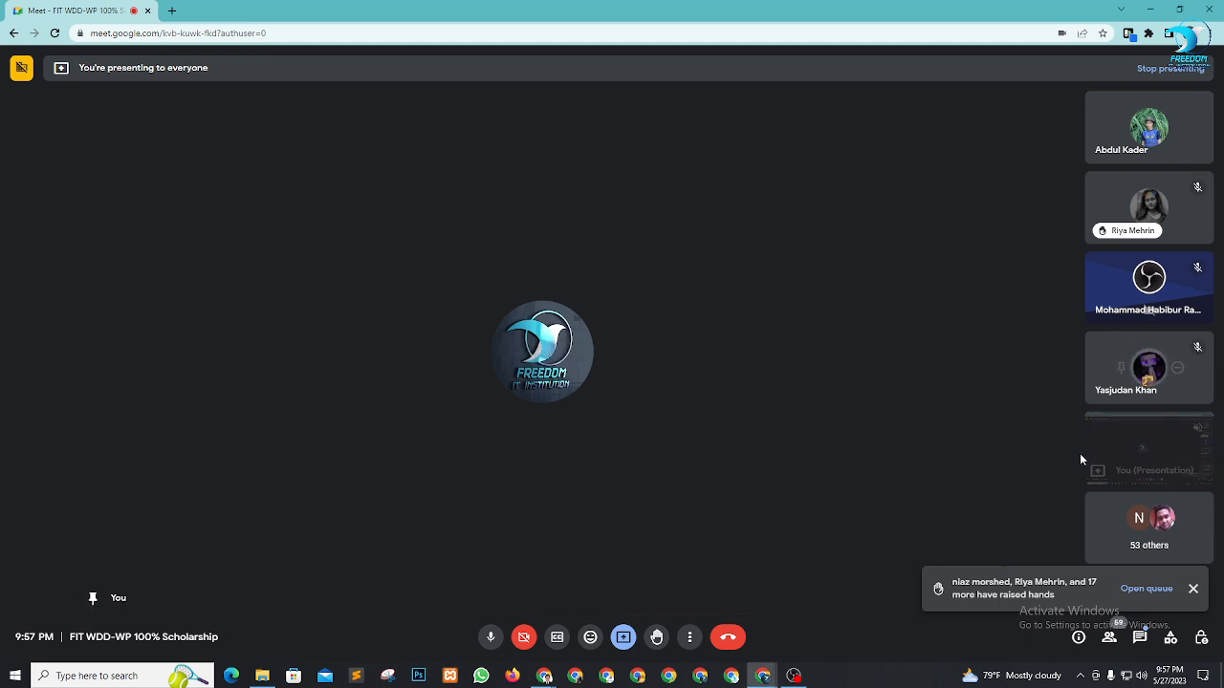
key(alt+Tab)
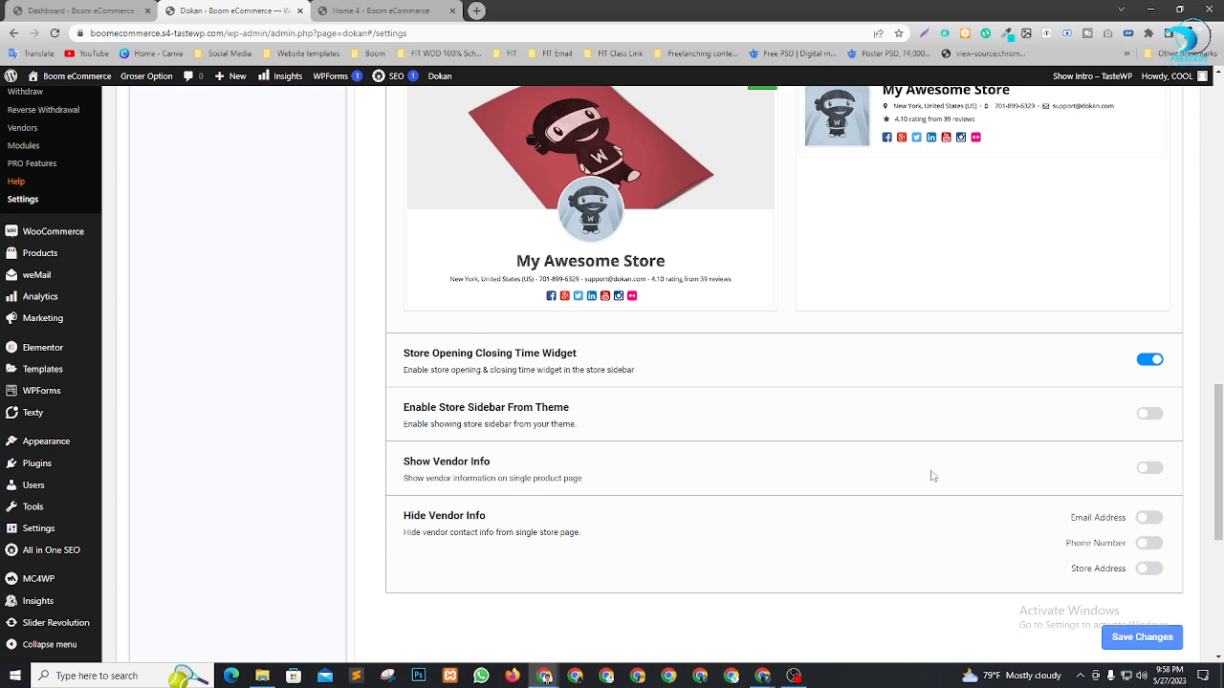
Turn on Show Vendor Info and save the appearance settings
click(1153, 468)
drag(404, 516, 480, 515)
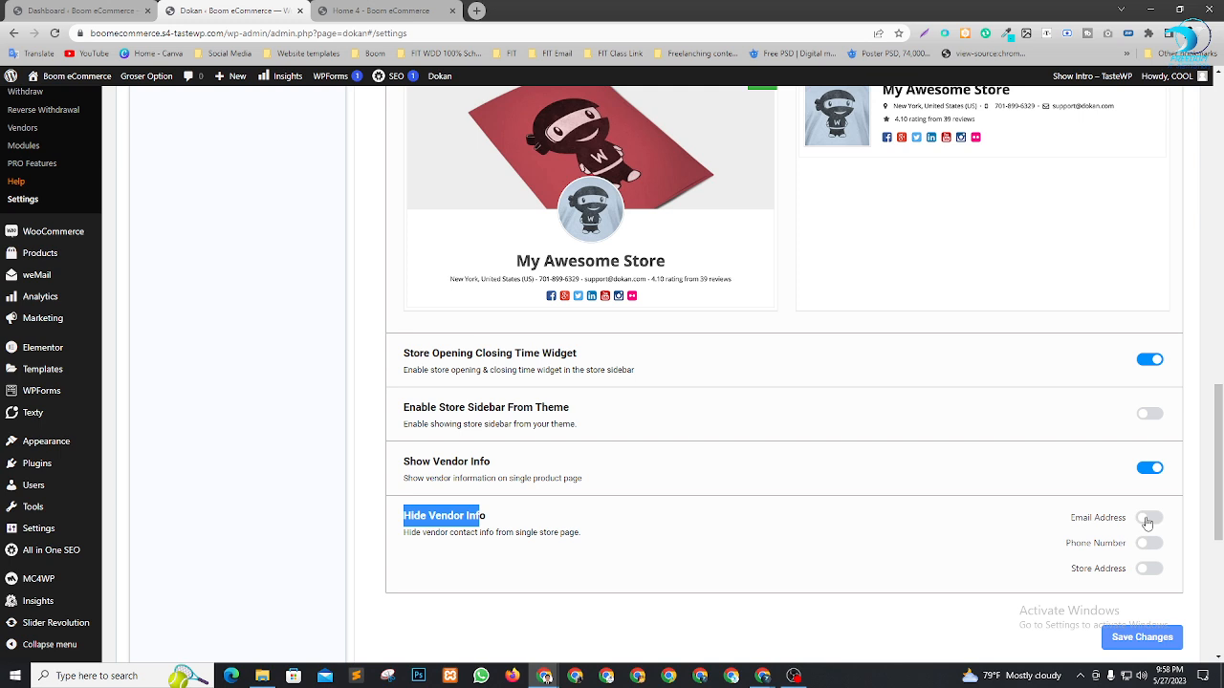
click(712, 528)
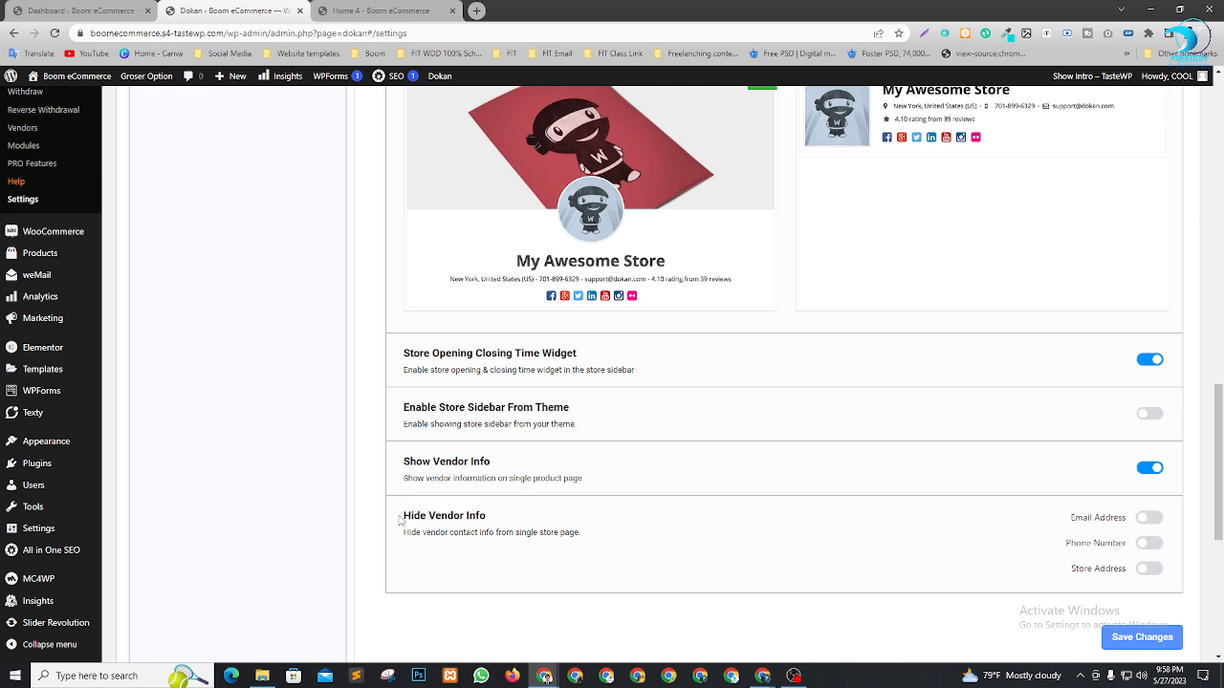
drag(400, 520, 434, 517)
click(439, 514)
scroll(1108, 532, down, 1)
scroll(1108, 533, down, 1)
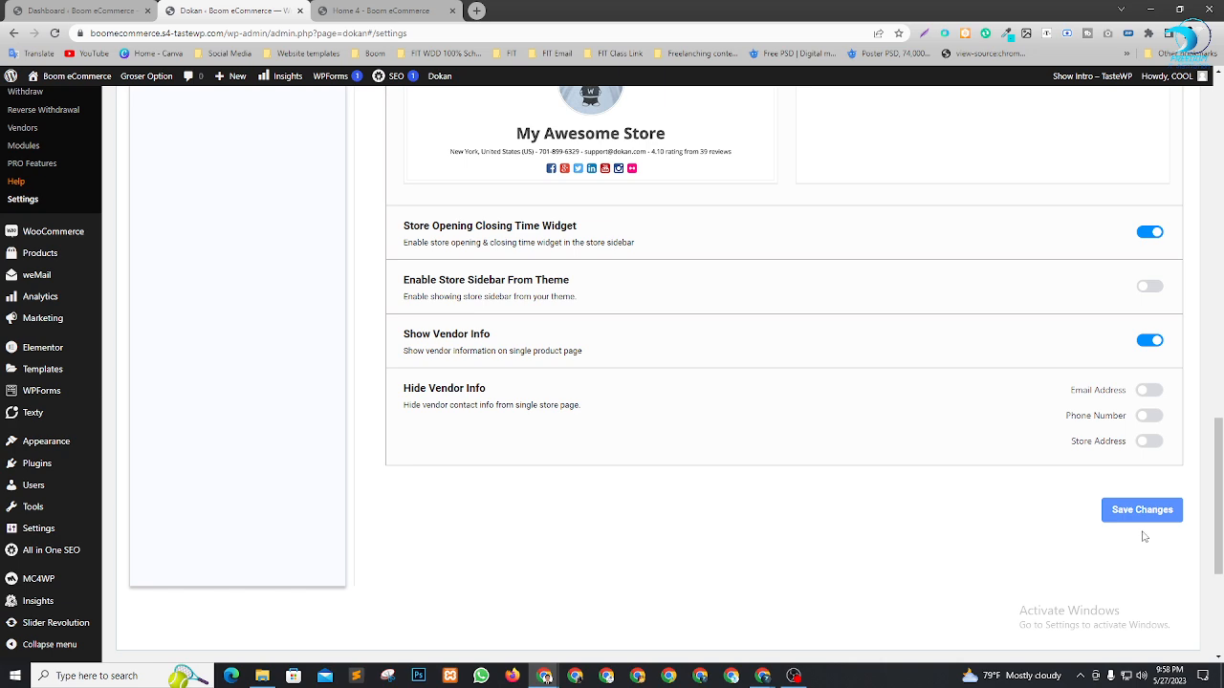
click(1142, 509)
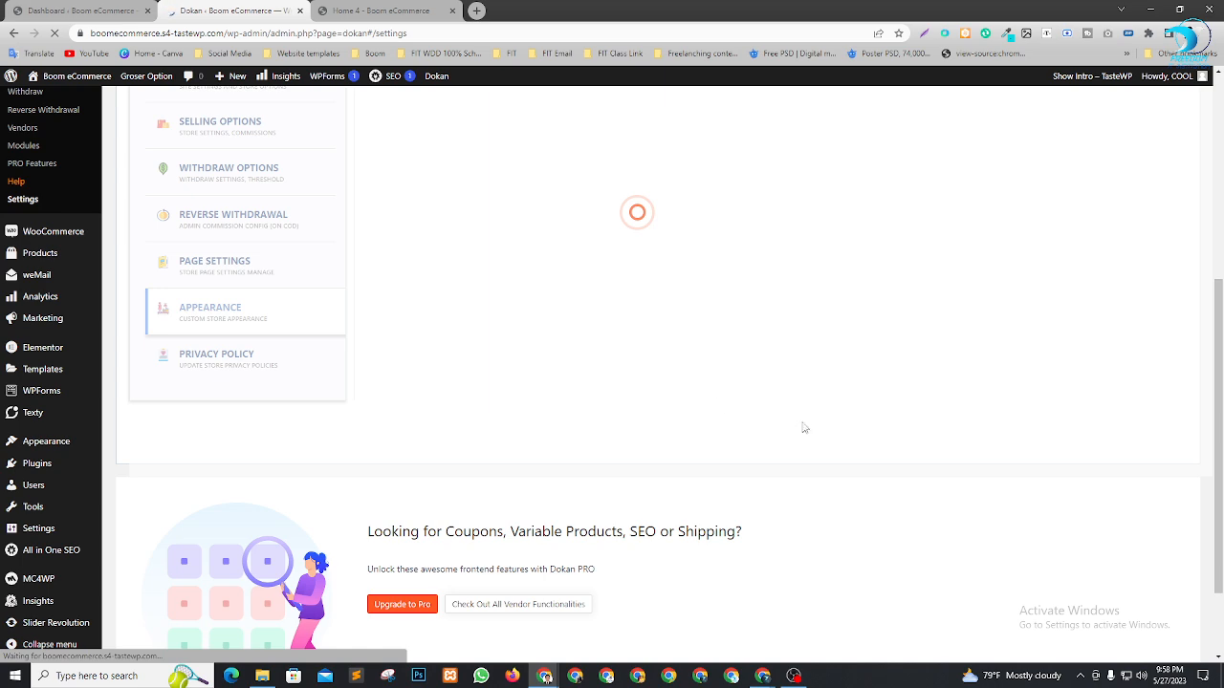
scroll(832, 413, down, 1)
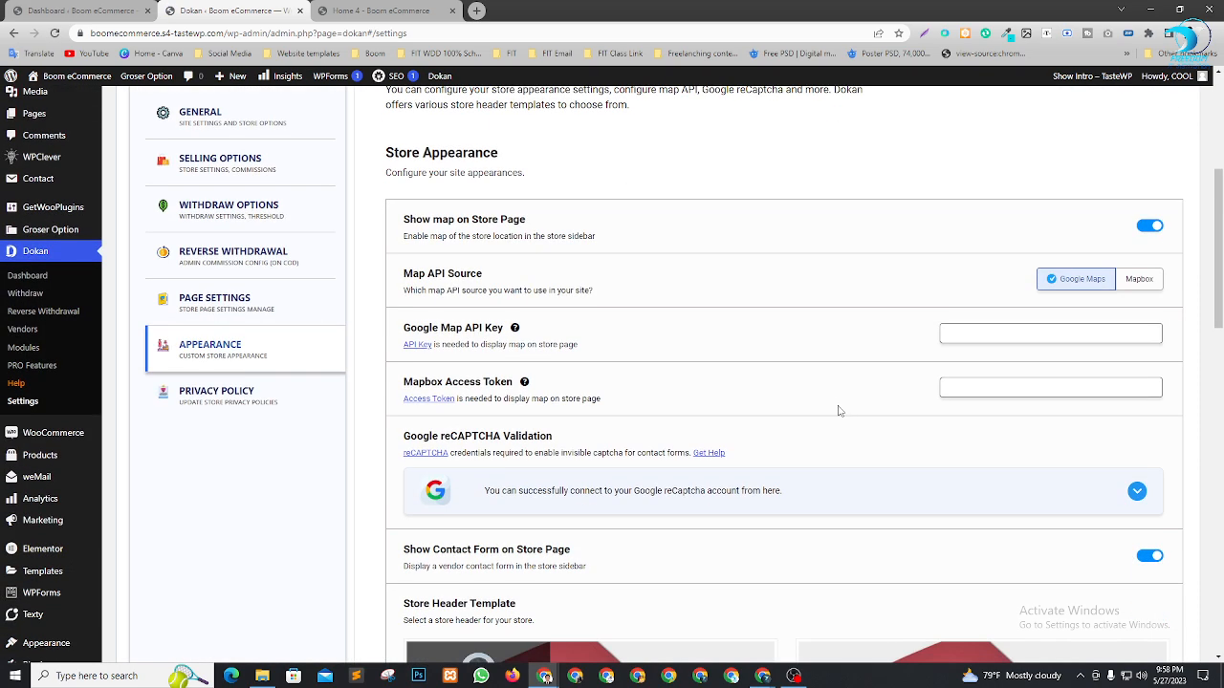
scroll(844, 303, down, 2)
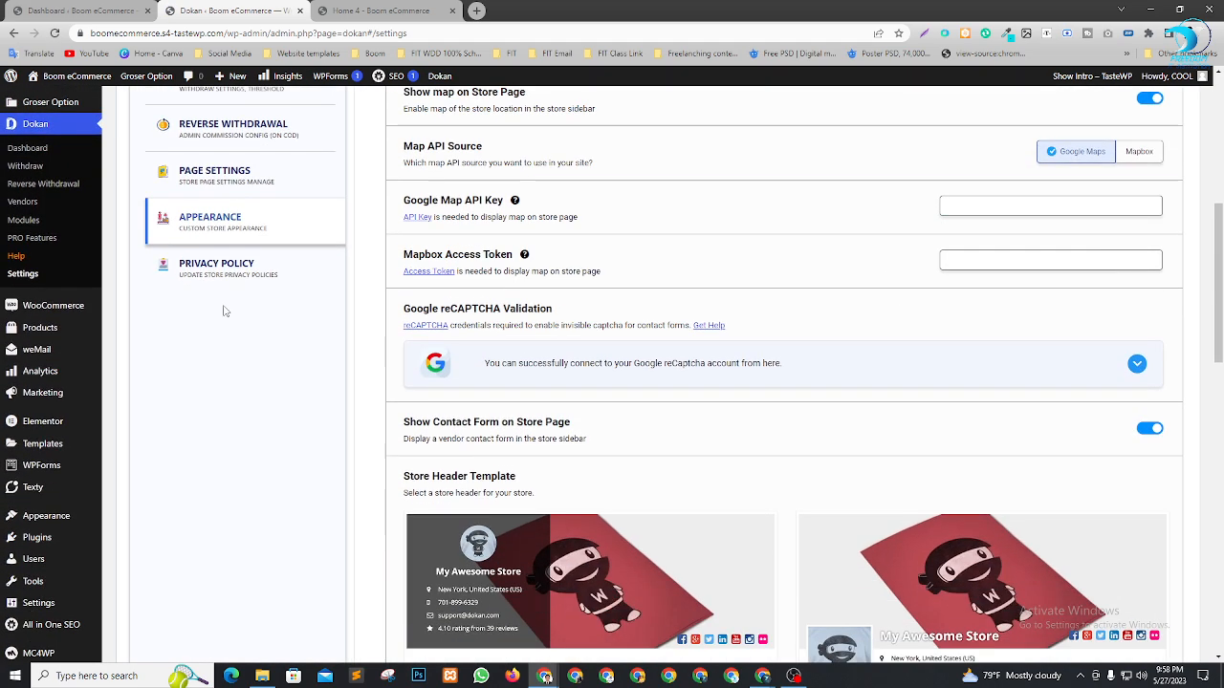
click(191, 270)
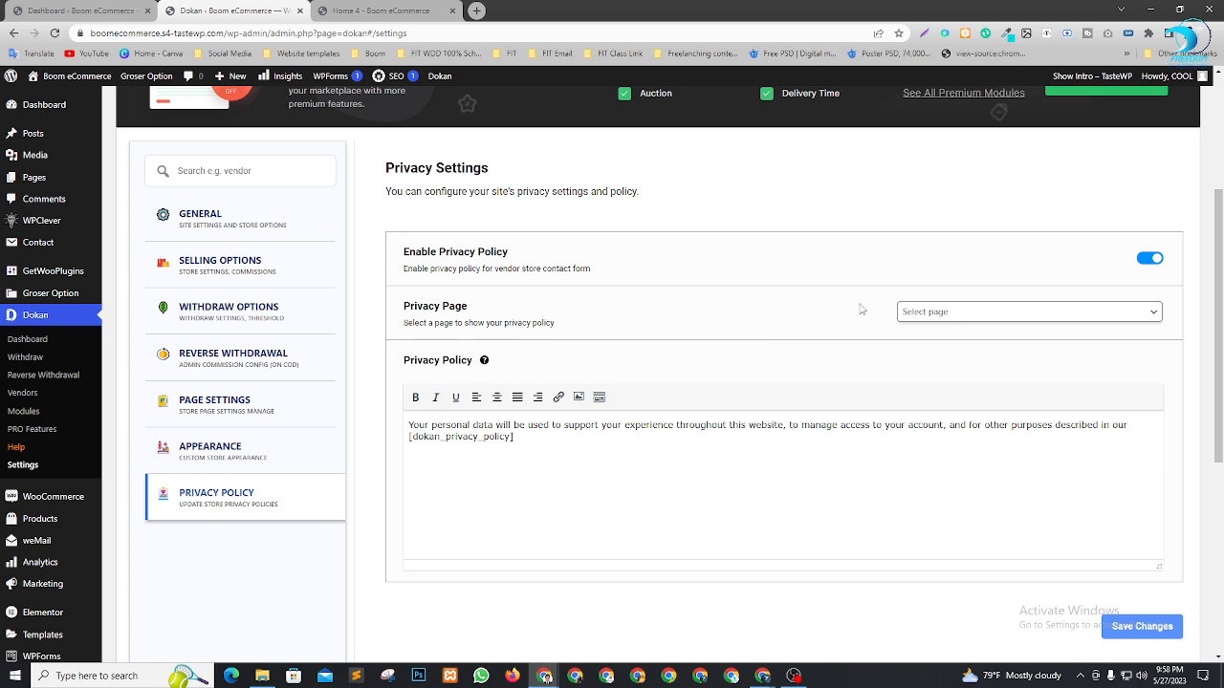
Check the privacy page dropdown and copy the 'Privacy Page' label
click(974, 315)
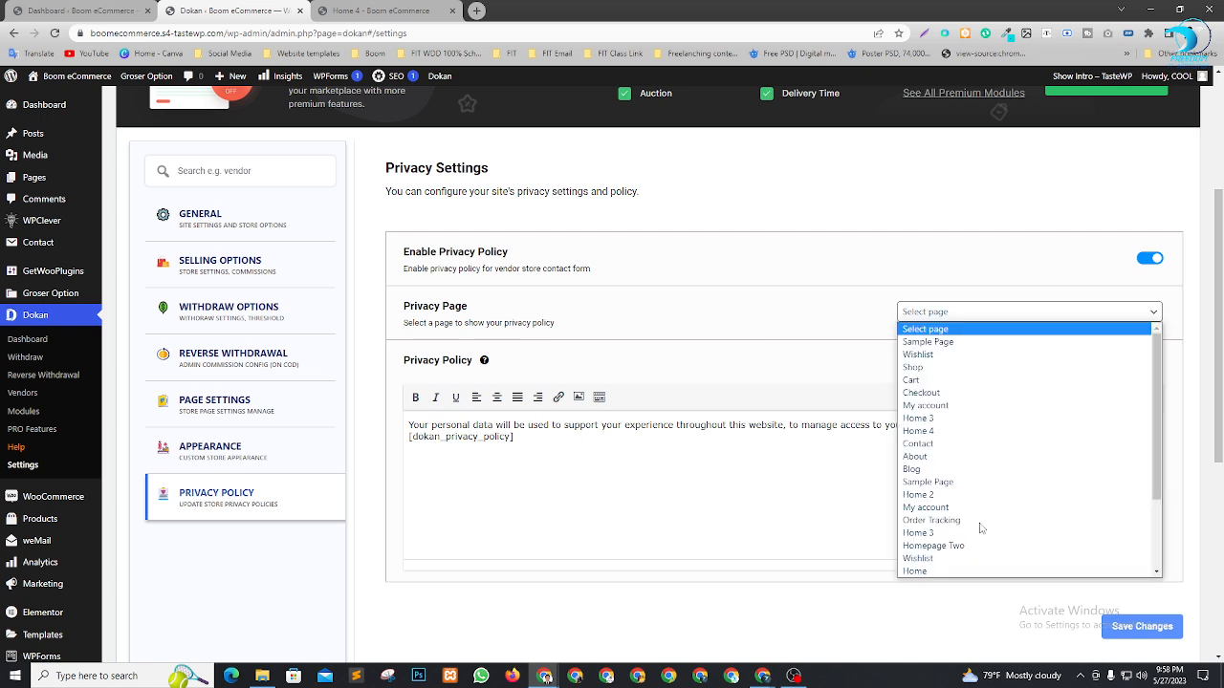
scroll(980, 527, down, 2)
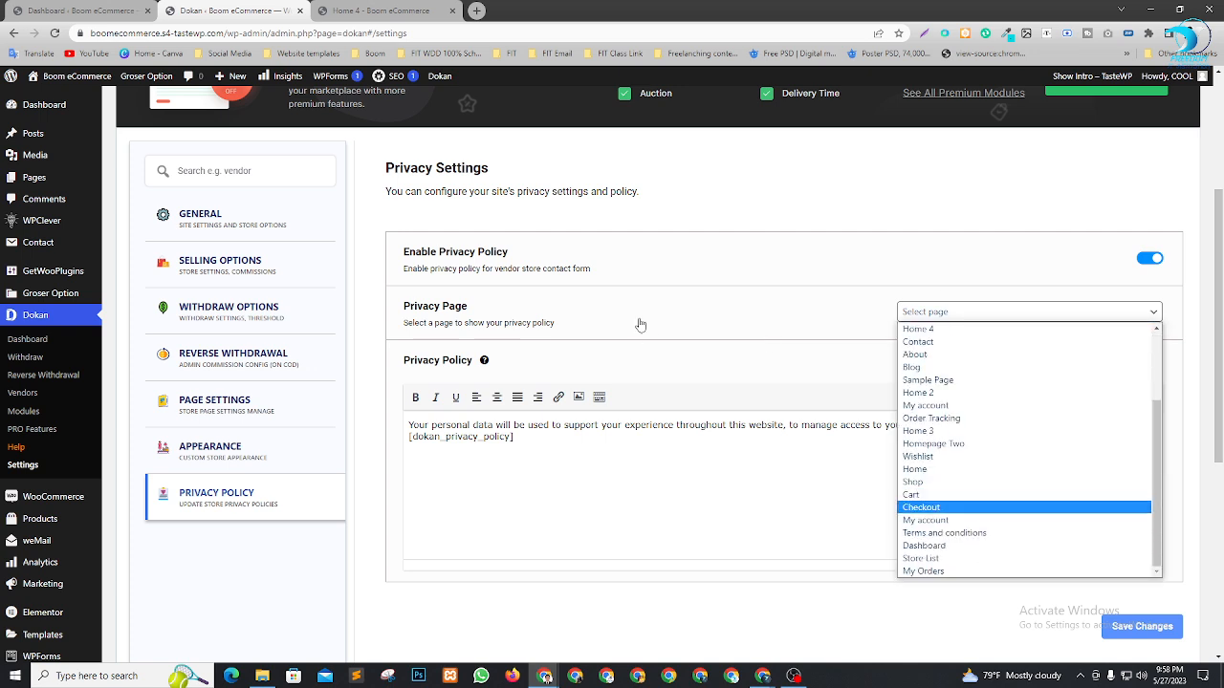
click(400, 317)
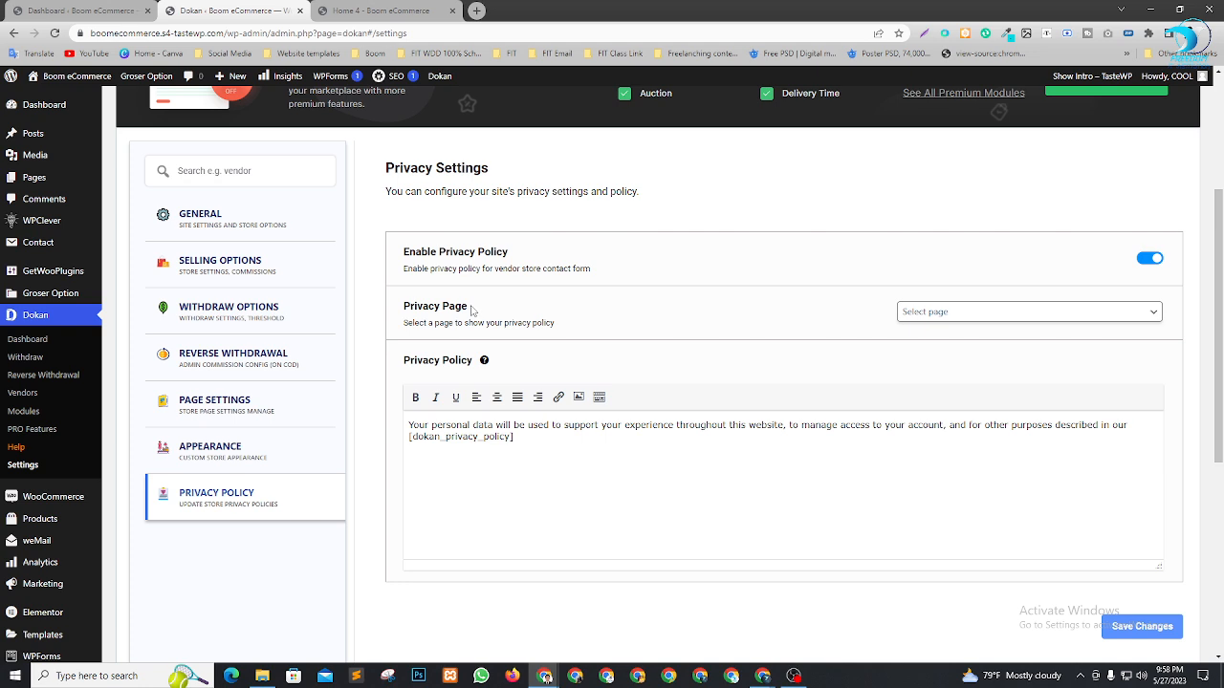
triple_click(469, 308)
key(ctrl+c)
Create and publish a new WordPress page titled 'Privacy Page'
click(81, 10)
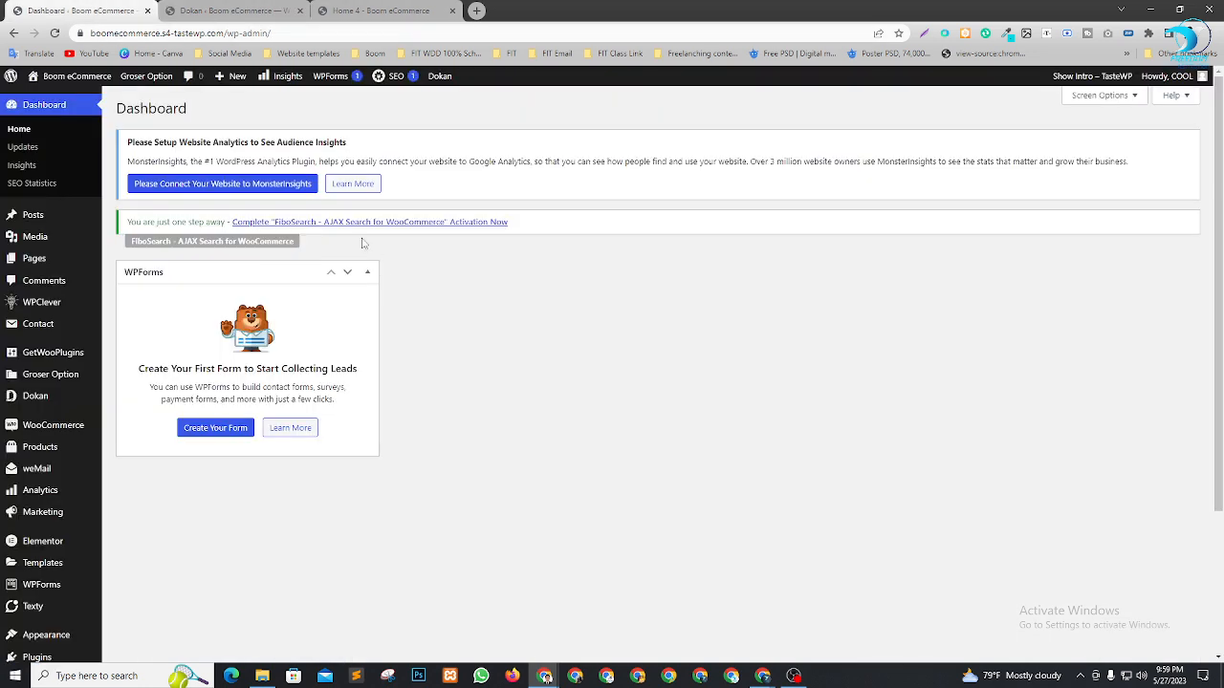
mouse_move(91, 264)
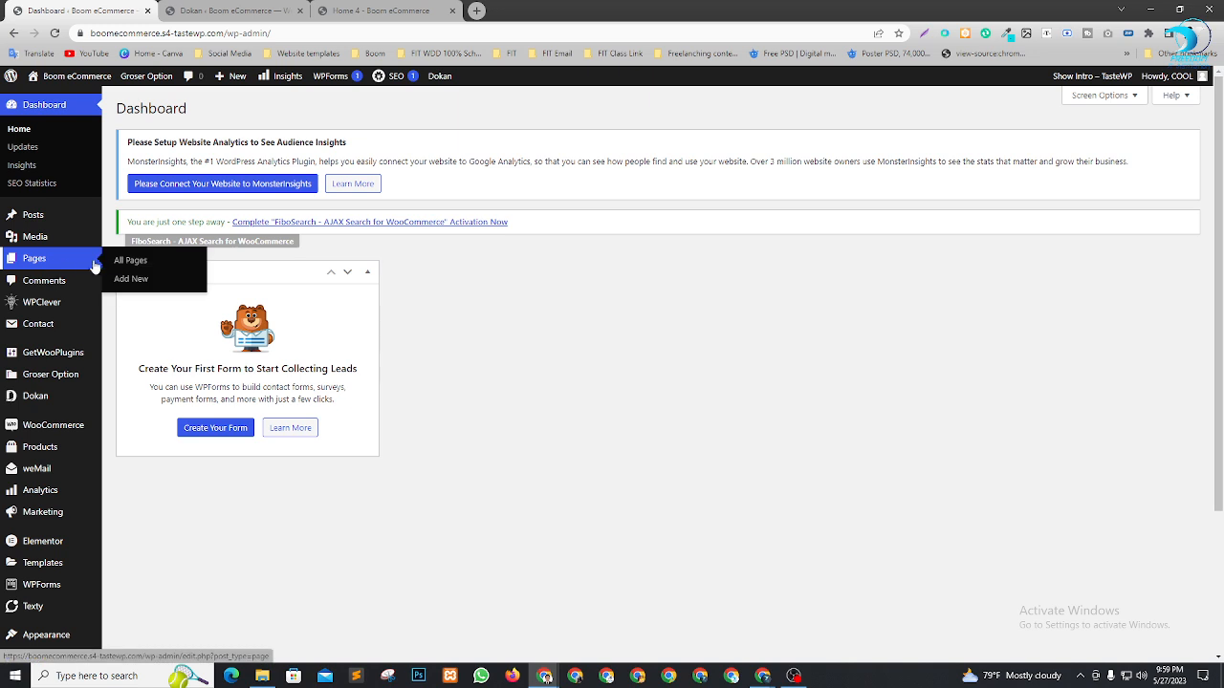
click(129, 280)
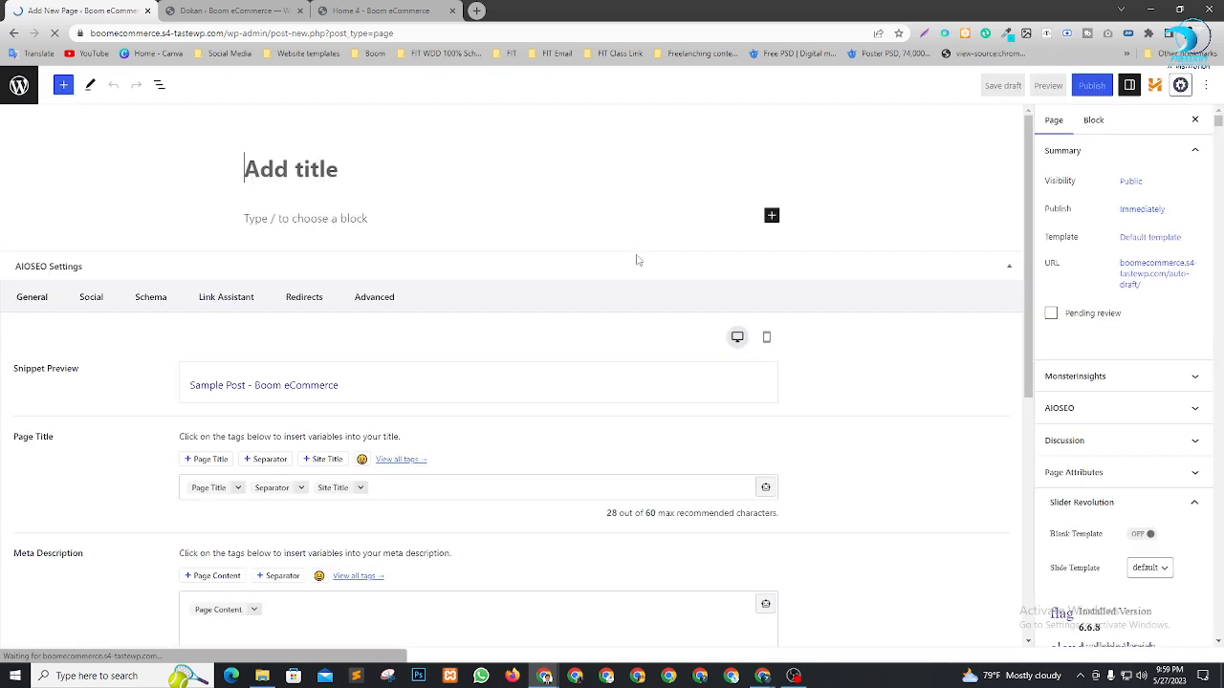
key(ctrl+v)
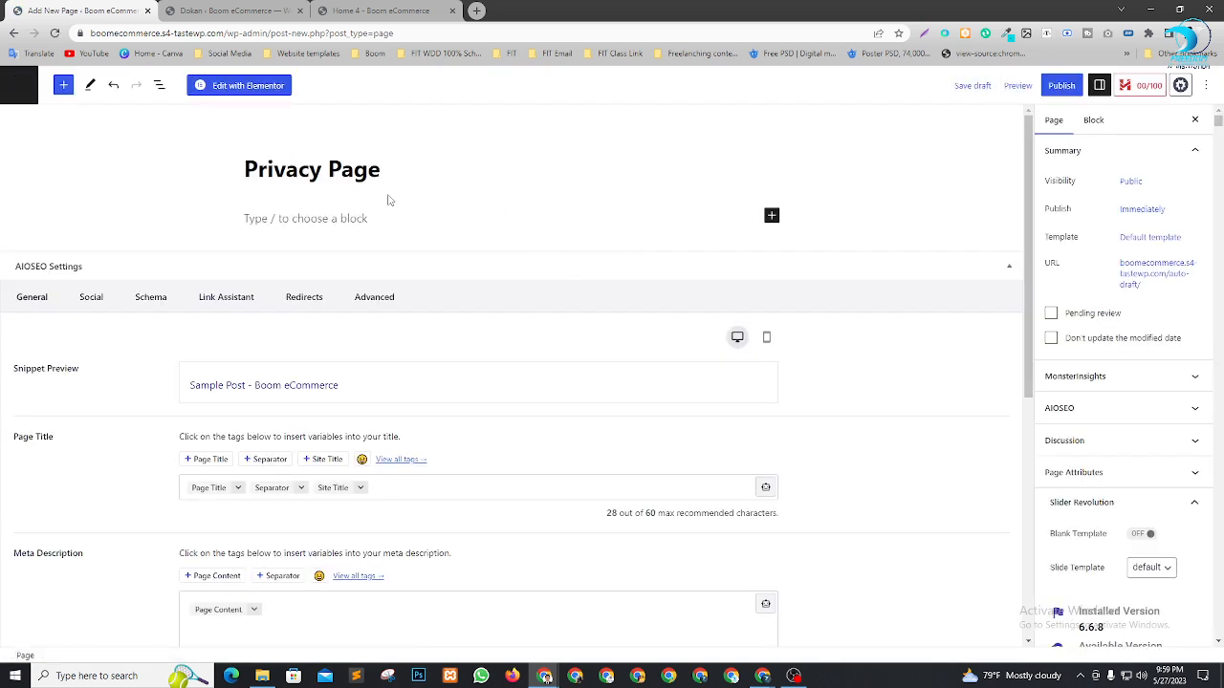
click(1062, 85)
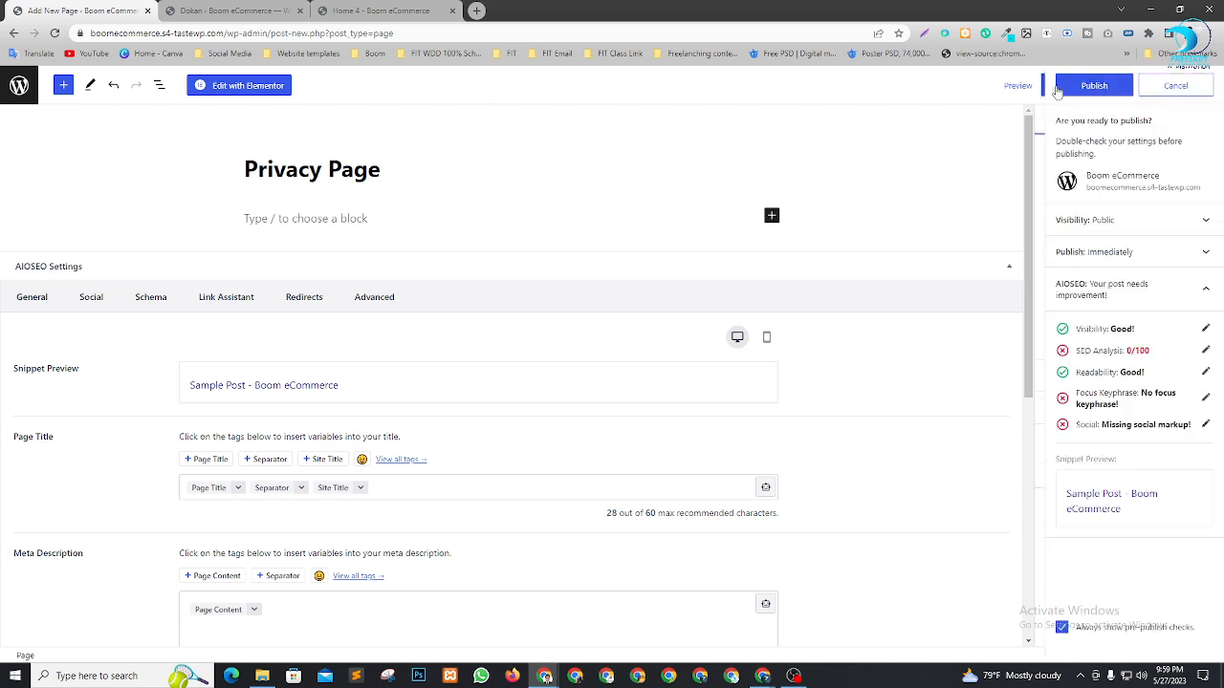
click(1083, 88)
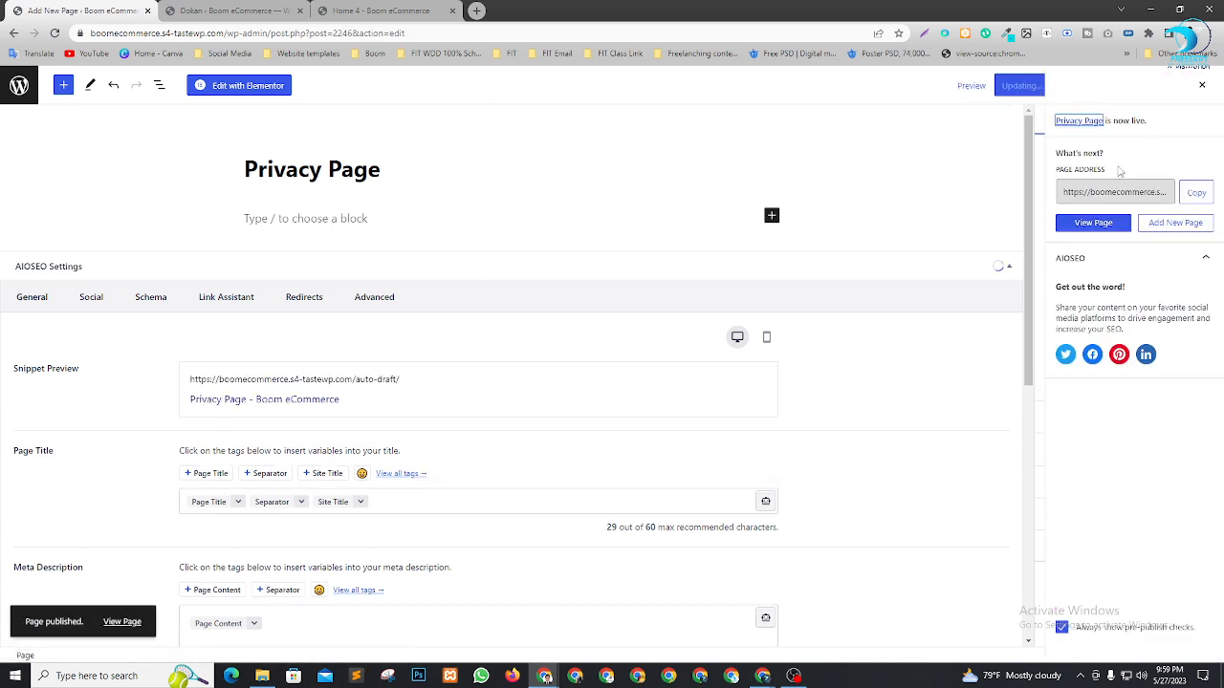
click(244, 8)
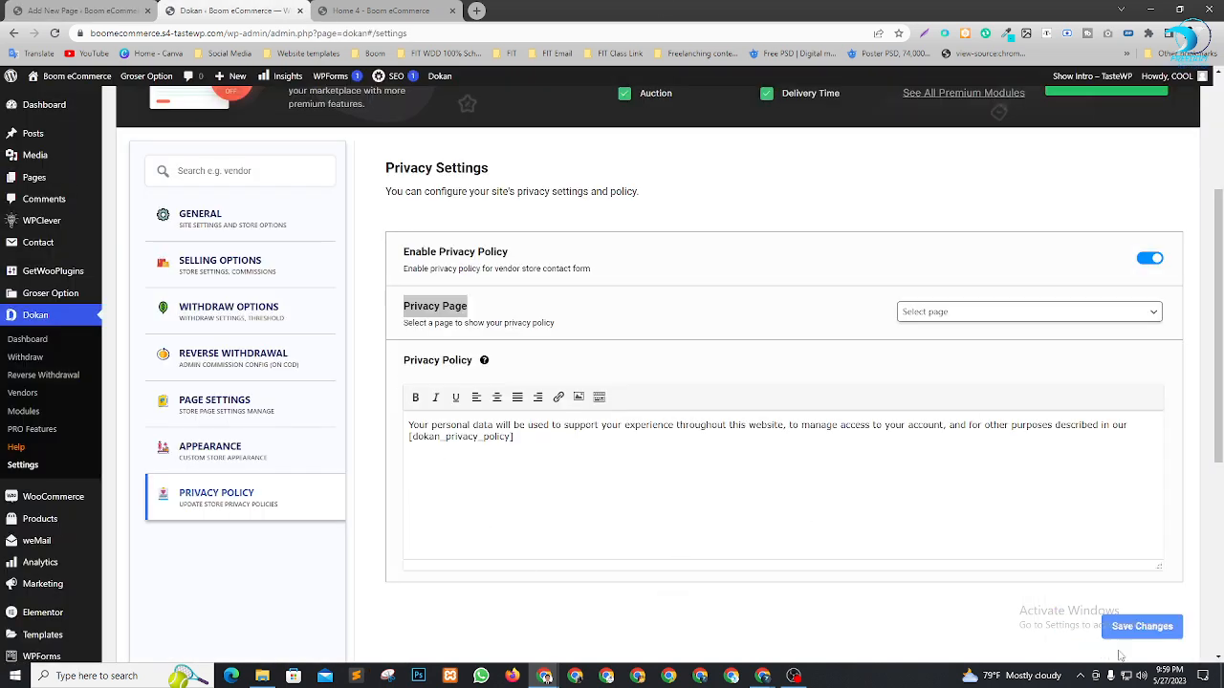
Reload the Dokan privacy settings so the new page becomes available
click(1156, 636)
key(ctrl+r)
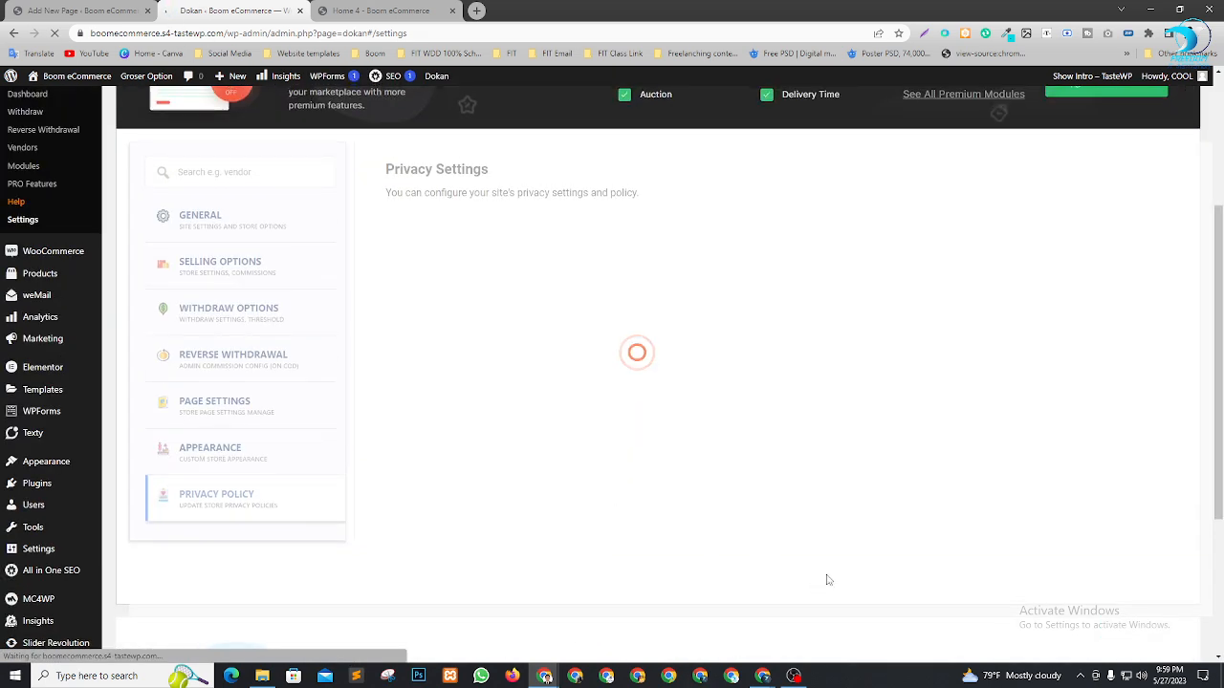
click(1052, 314)
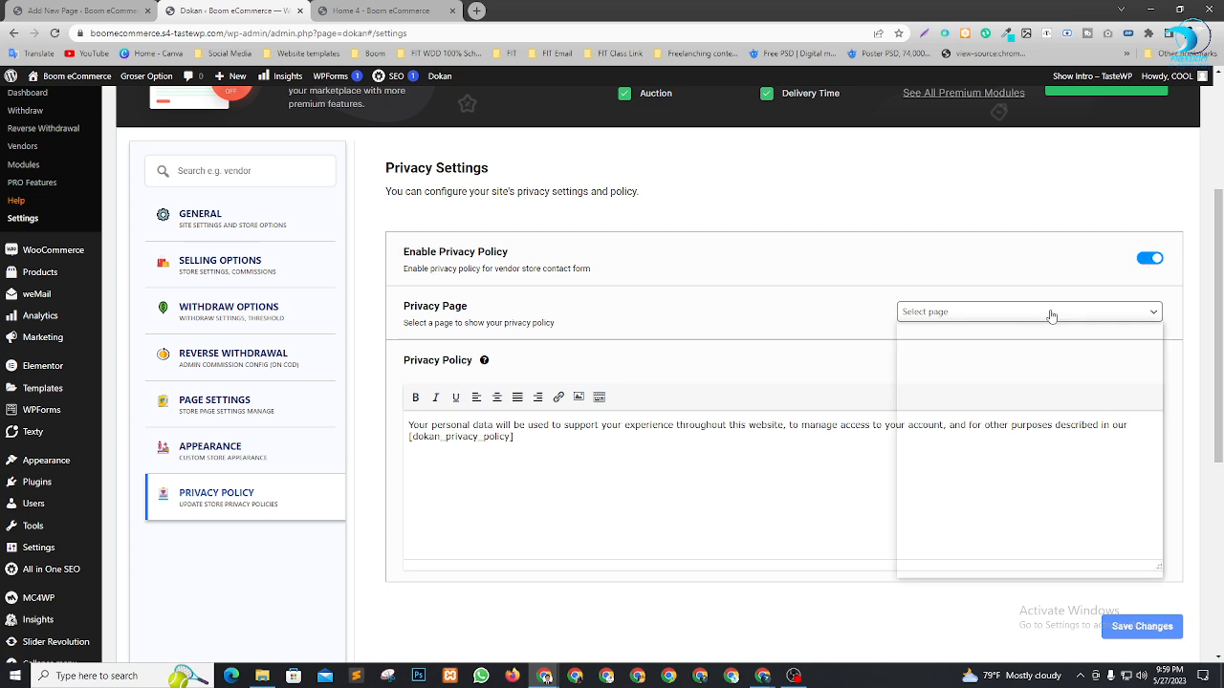
scroll(991, 587, down, 1)
scroll(990, 587, down, 2)
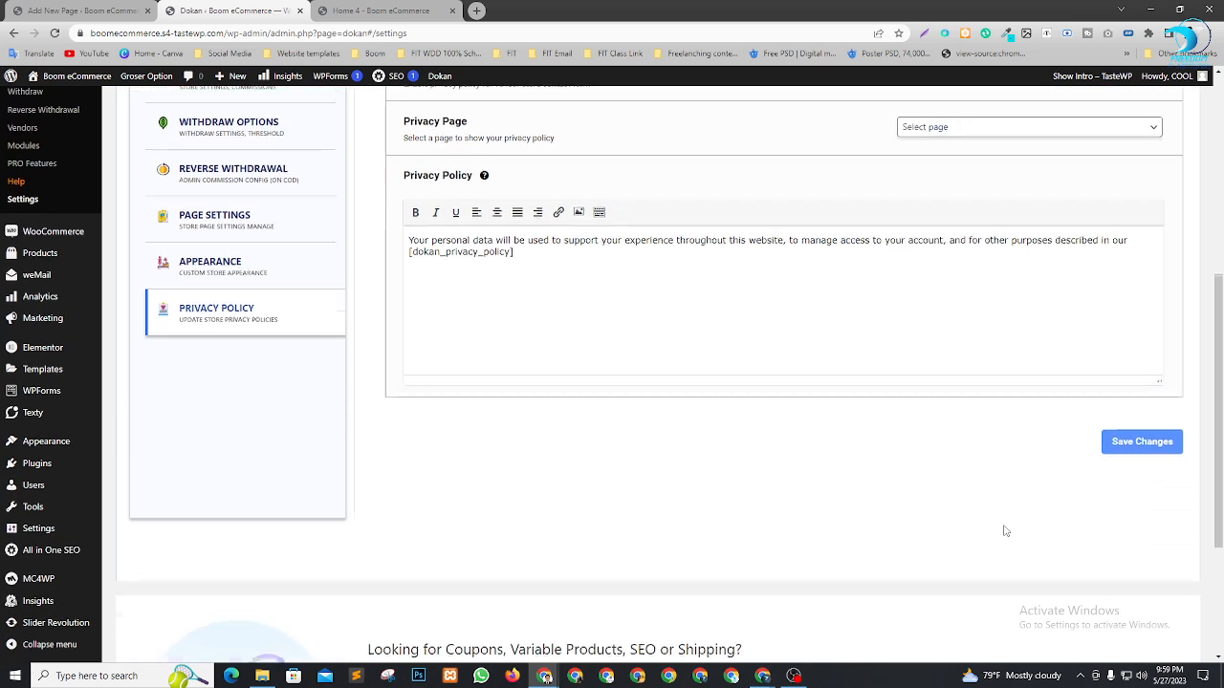
scroll(1005, 532, up, 4)
Choose Privacy Page as the privacy page and save the privacy settings
click(1154, 441)
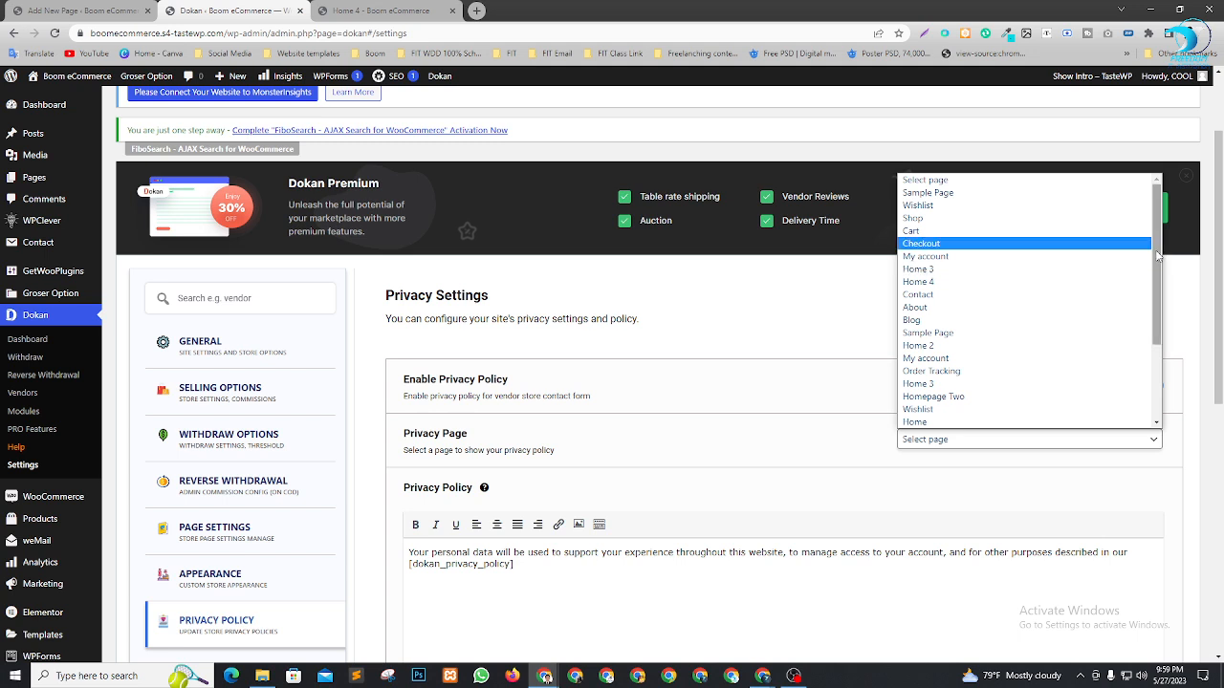
drag(1157, 253, 1159, 411)
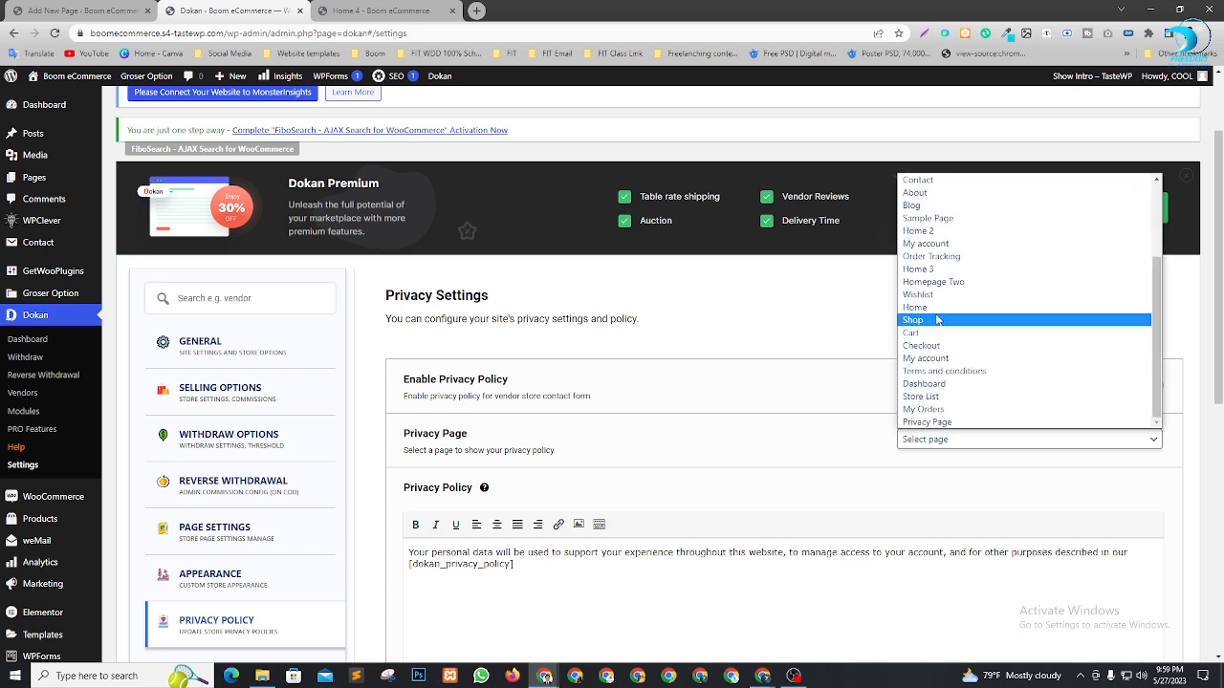
click(952, 423)
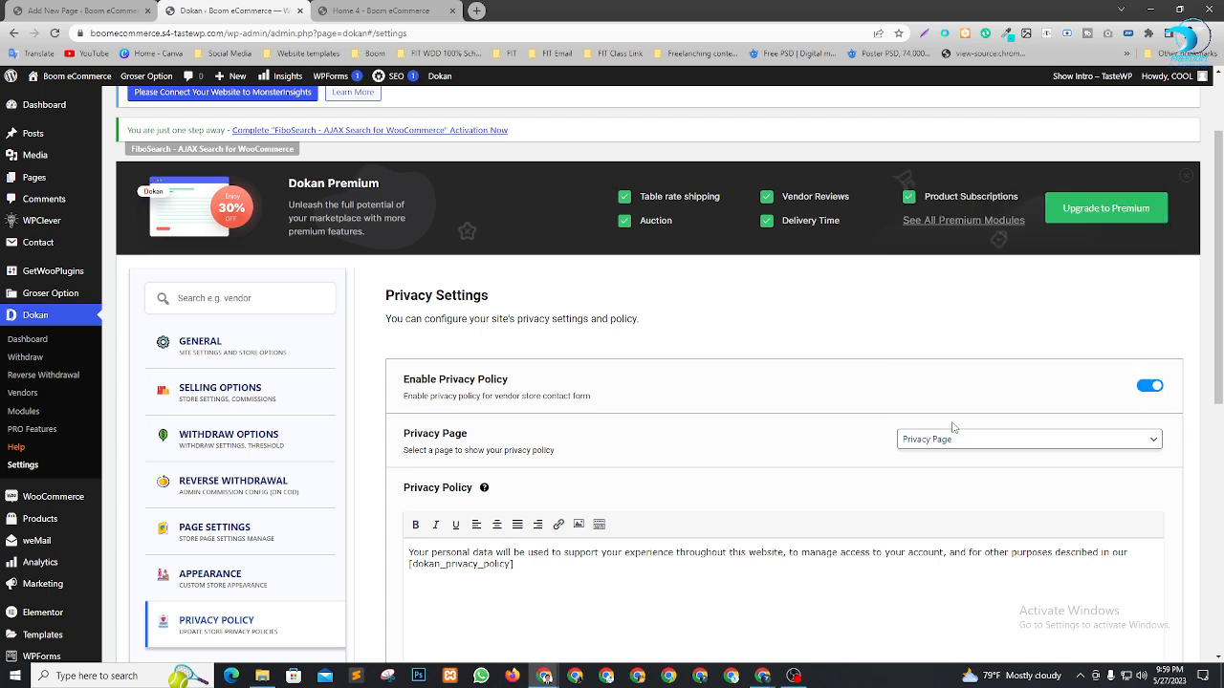
scroll(631, 321, down, 2)
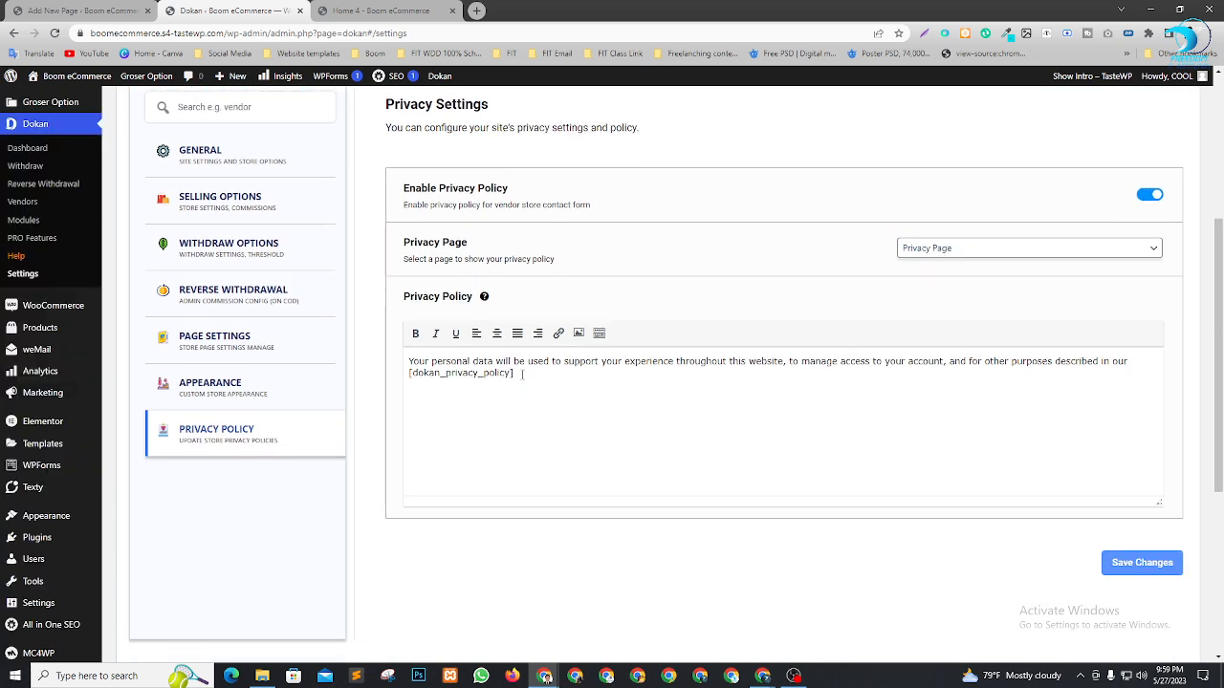
drag(865, 363, 430, 364)
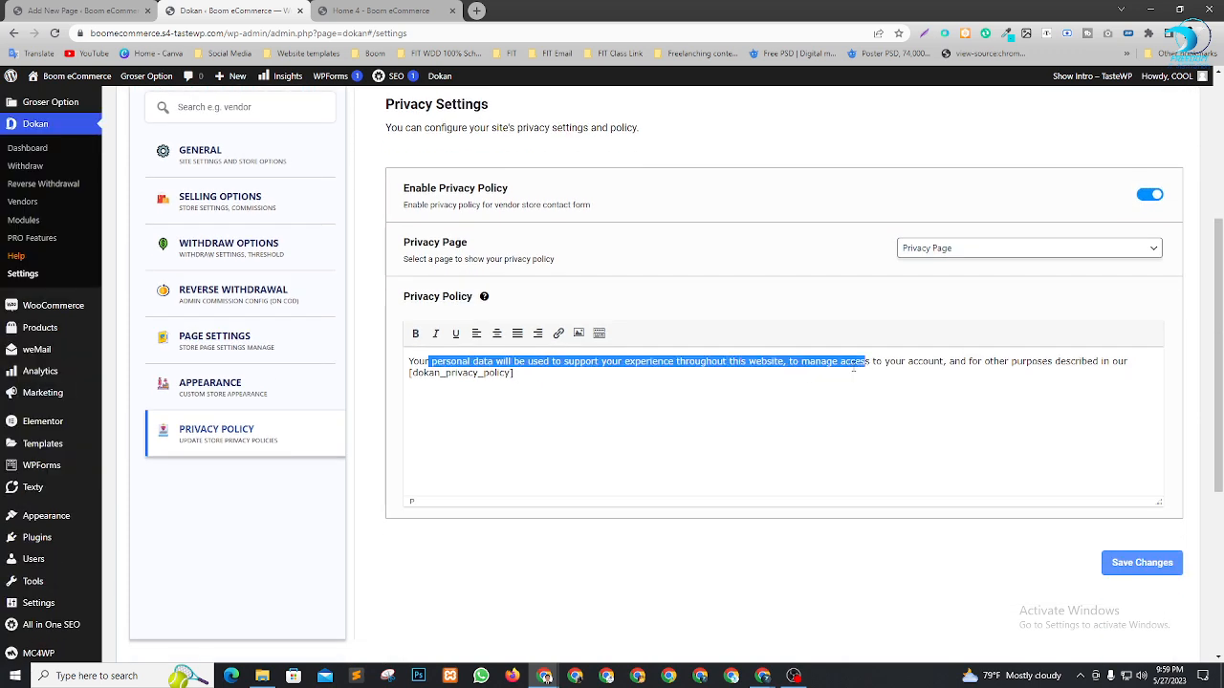
click(757, 412)
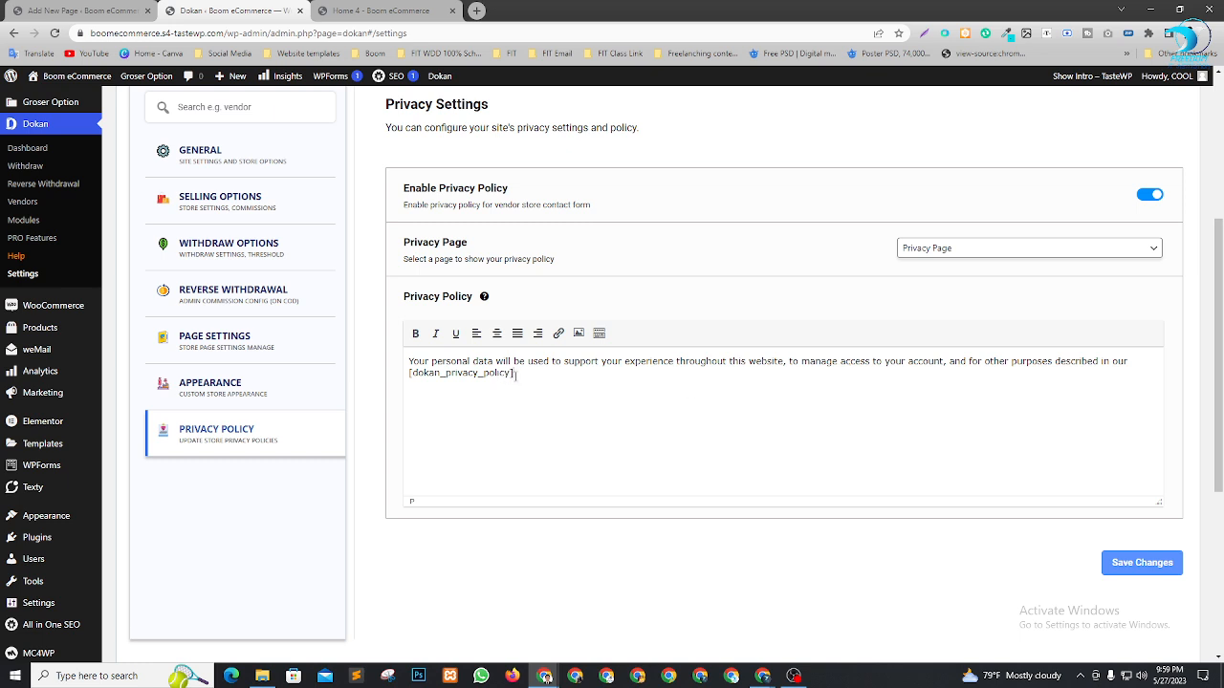
drag(517, 375, 410, 377)
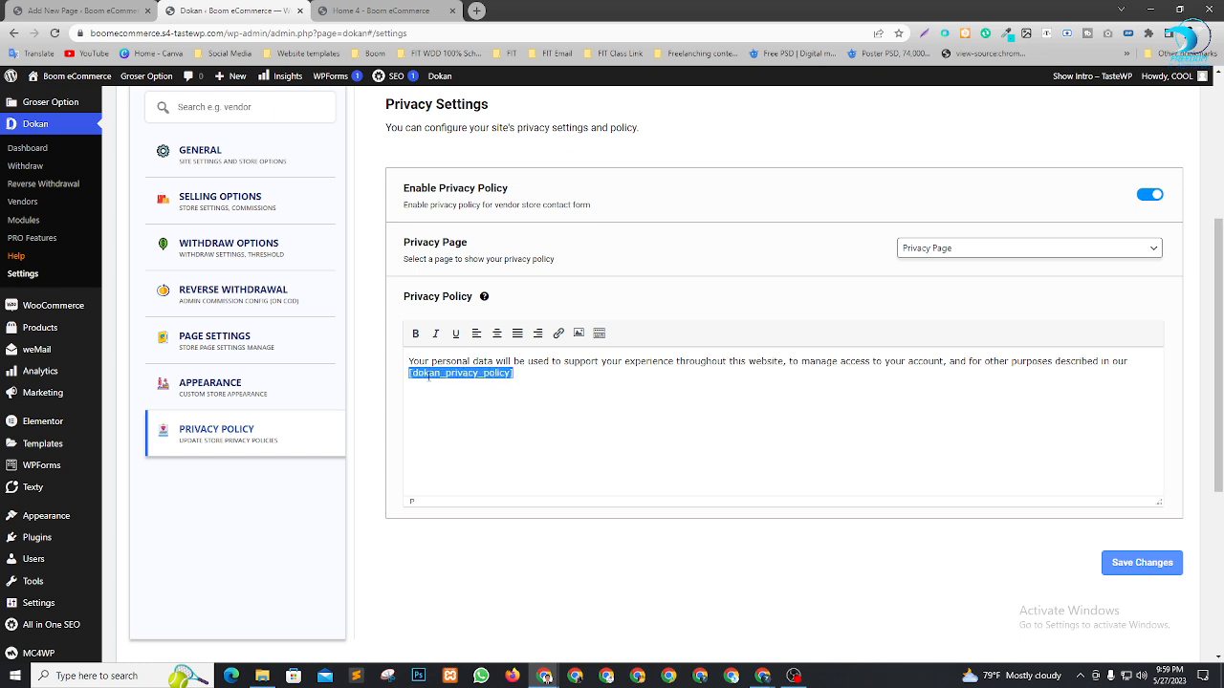
click(570, 418)
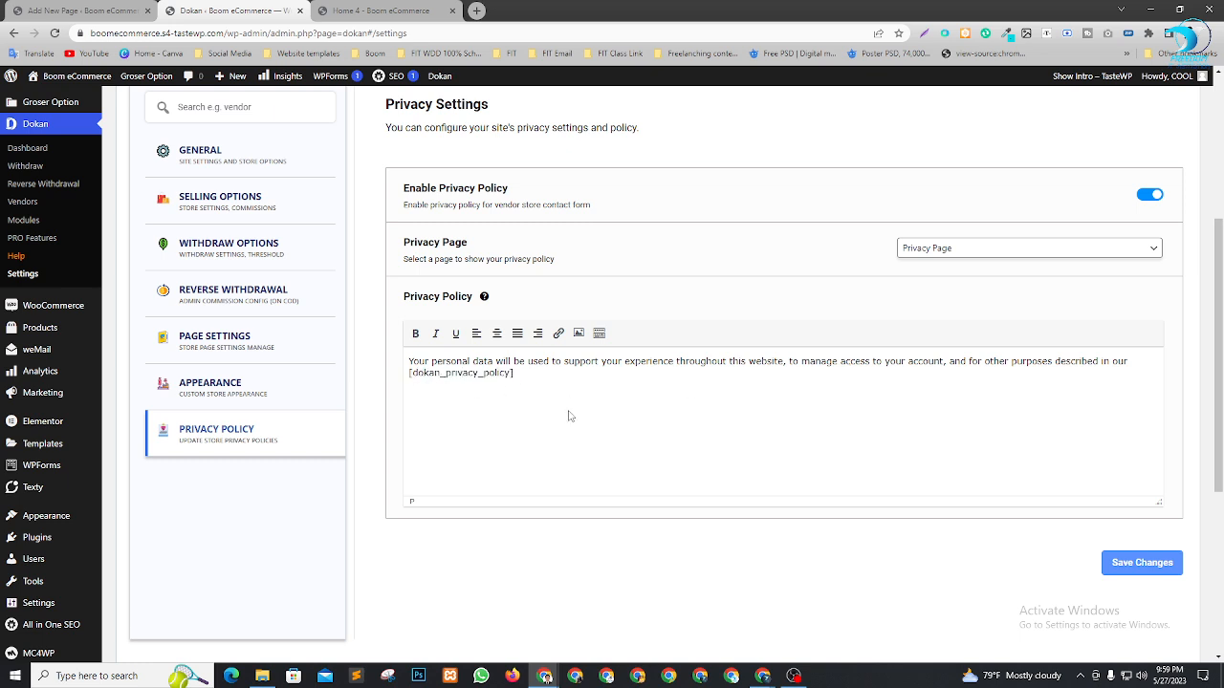
click(1141, 563)
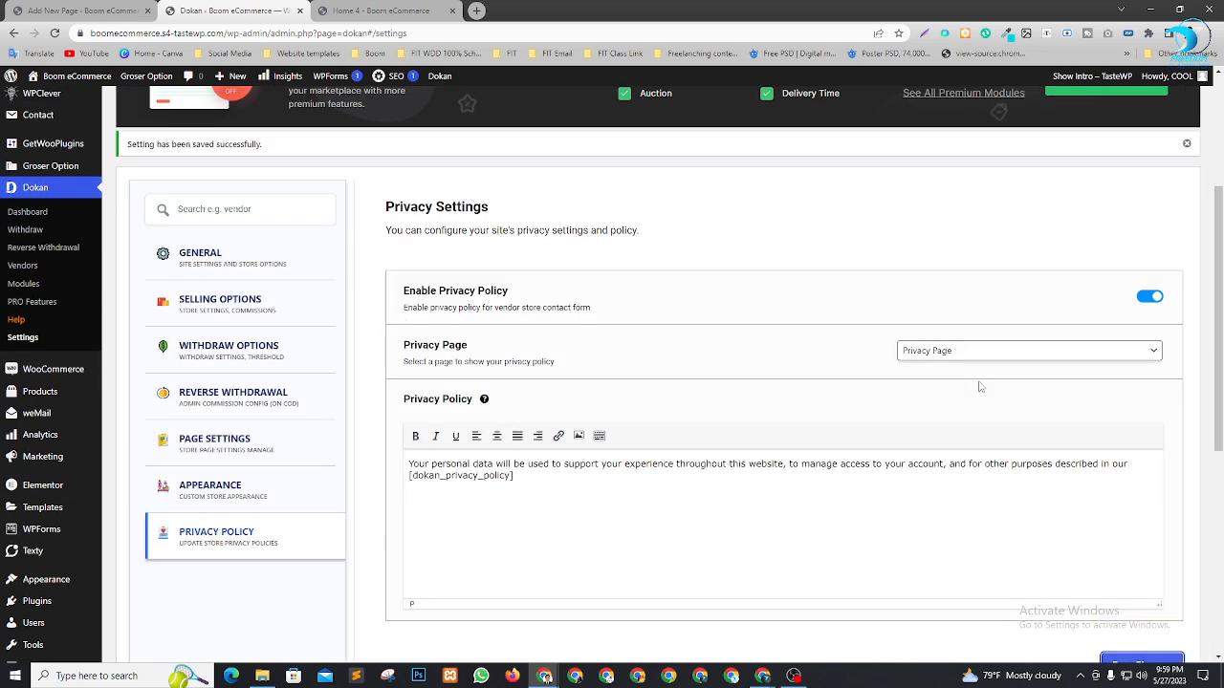
scroll(932, 373, up, 4)
scroll(491, 380, down, 3)
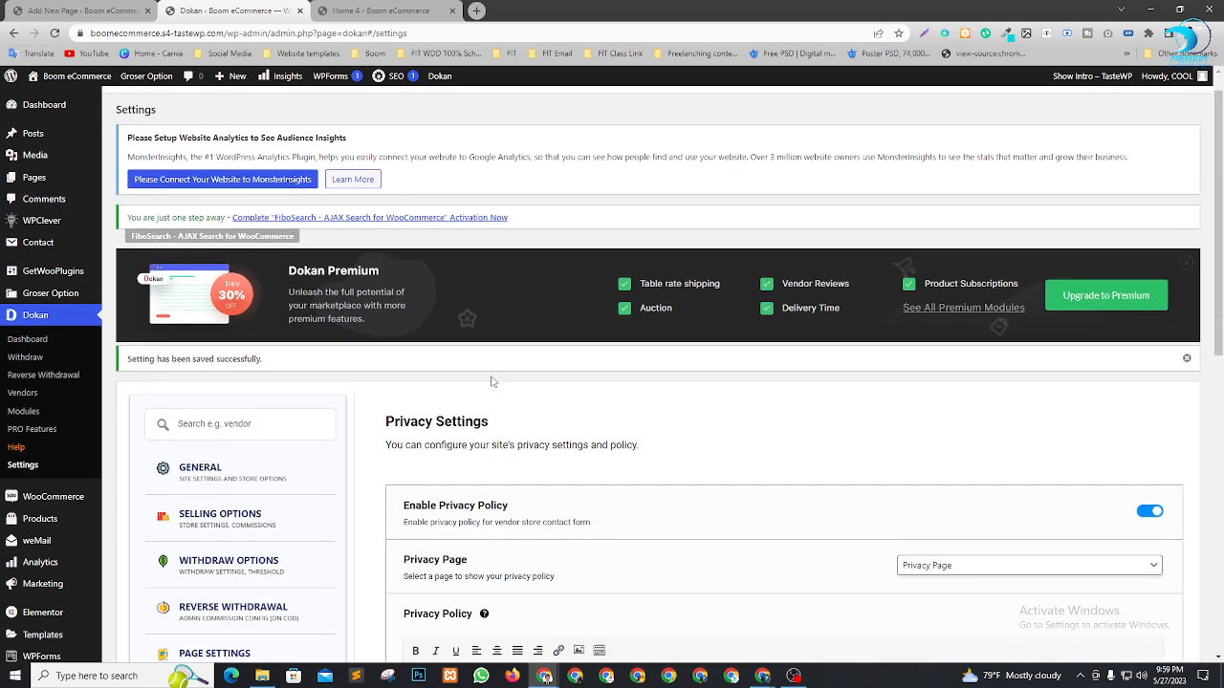
scroll(497, 374, down, 1)
scroll(505, 376, up, 3)
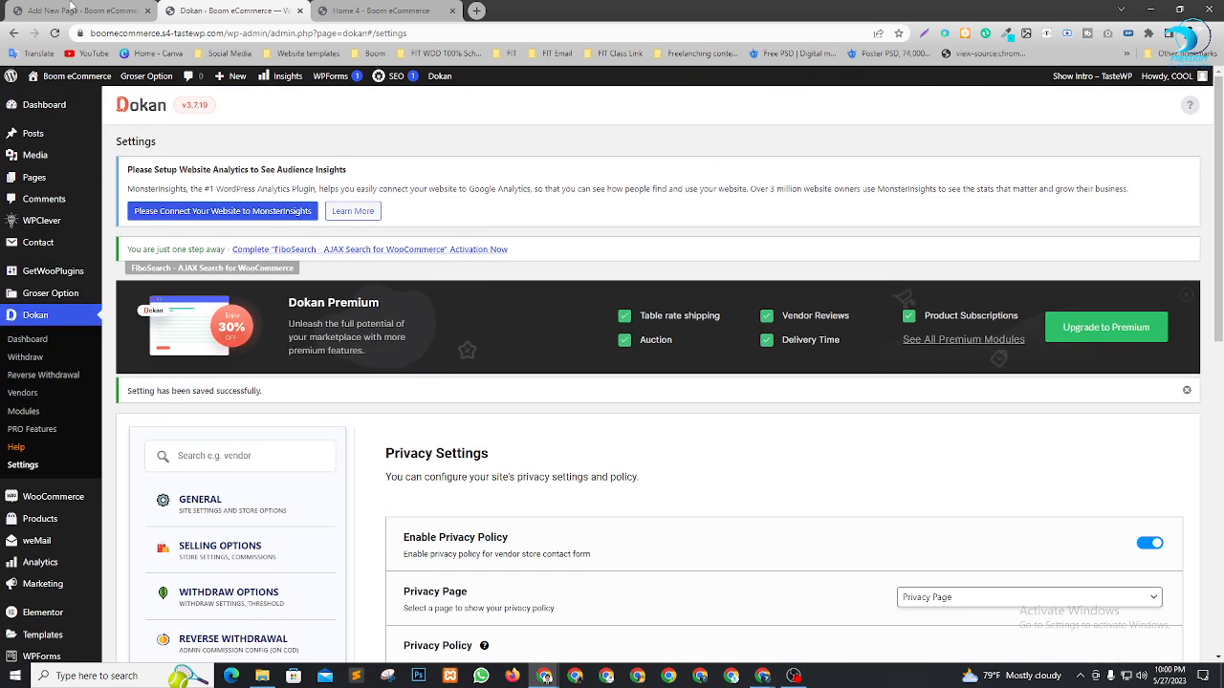
click(43, 107)
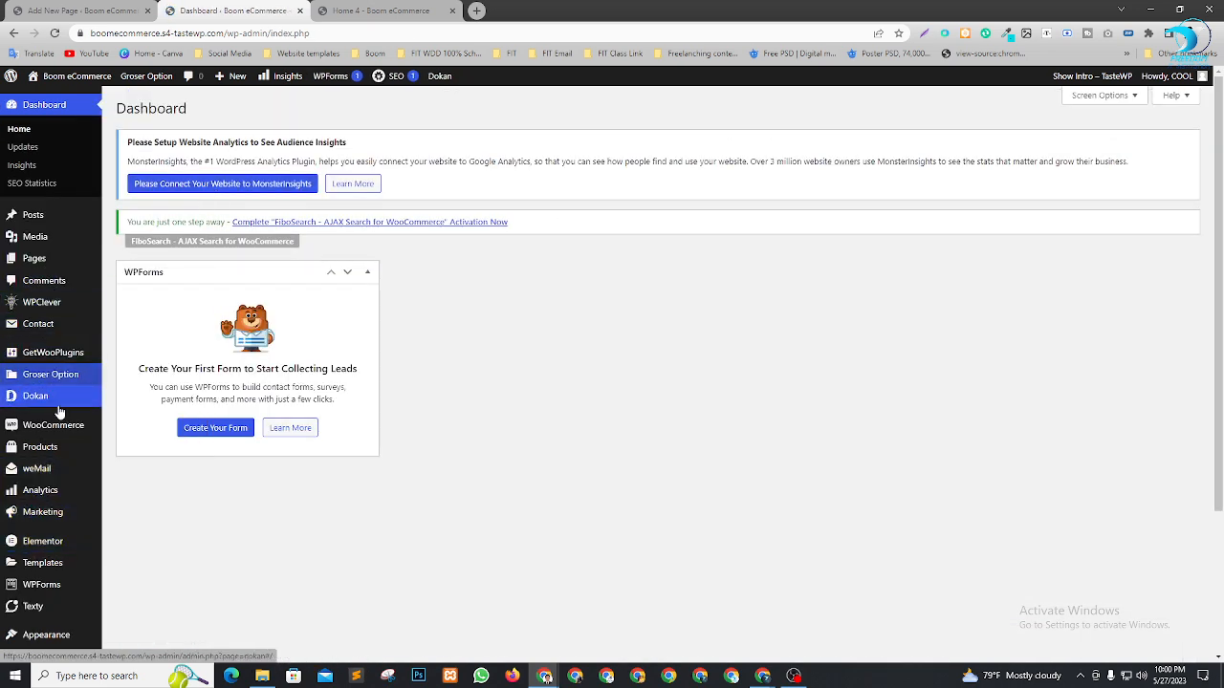
Open the Dokan dashboard from the WordPress menu
mouse_move(32, 399)
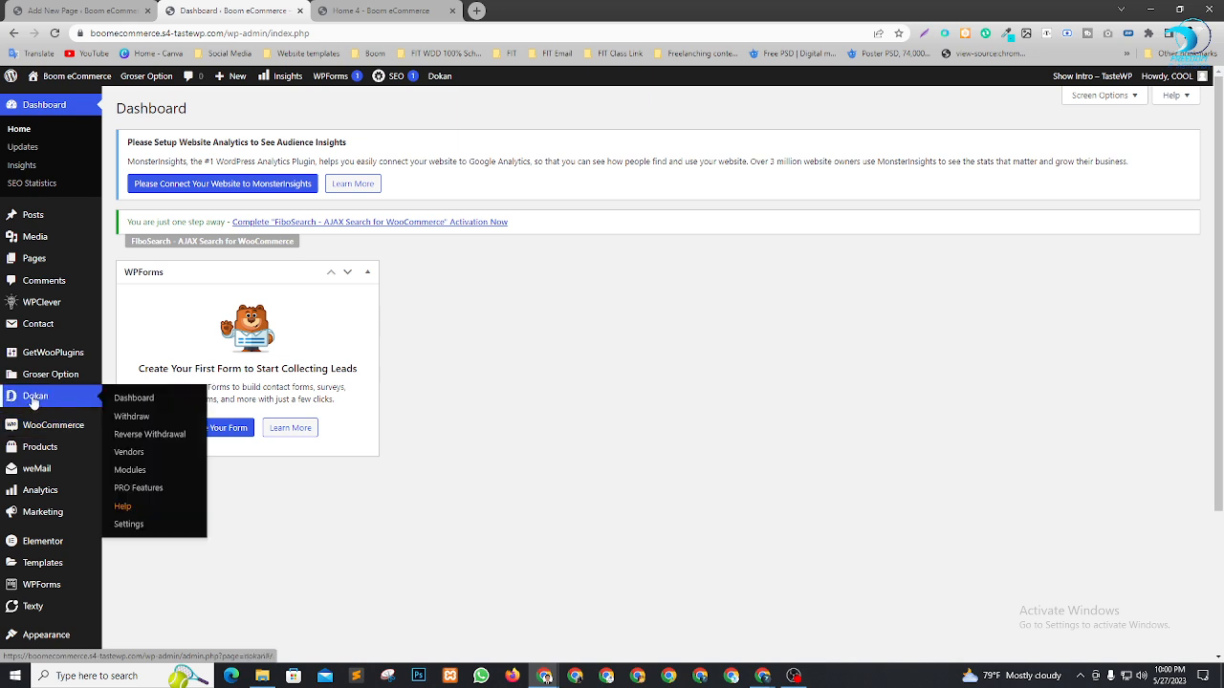
click(127, 400)
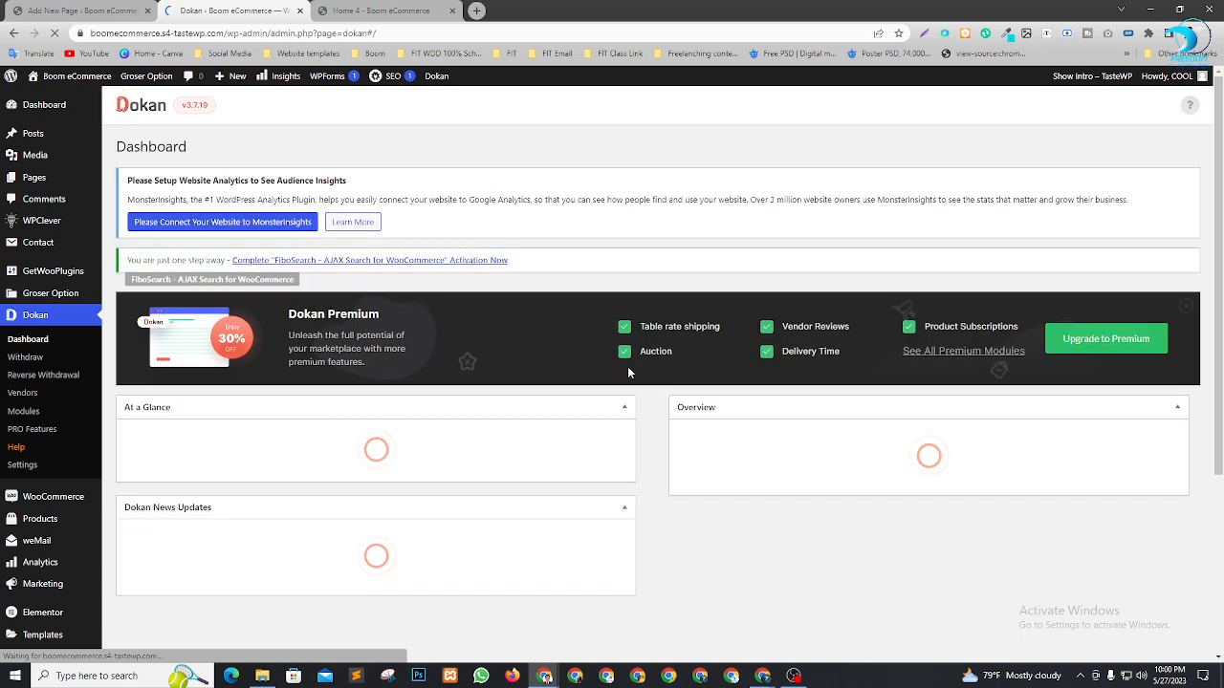
scroll(246, 377, down, 2)
scroll(224, 306, down, 2)
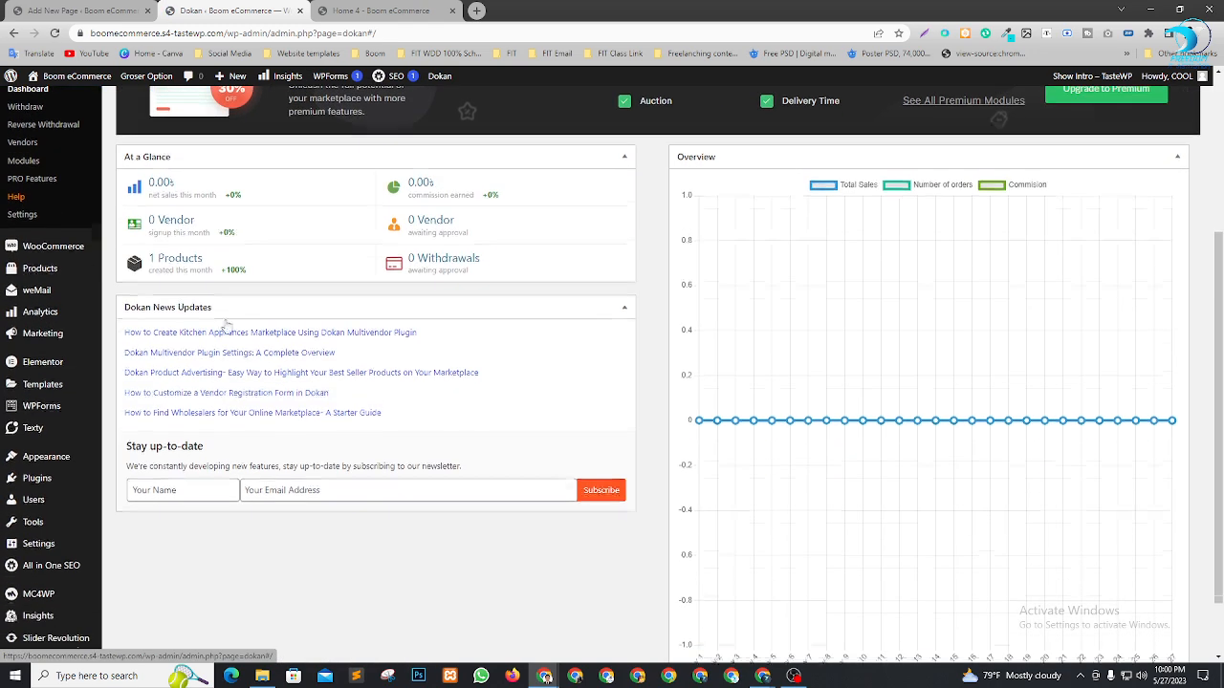
Scroll through All Pages, now listing Privacy Page among 32 pages
click(67, 10)
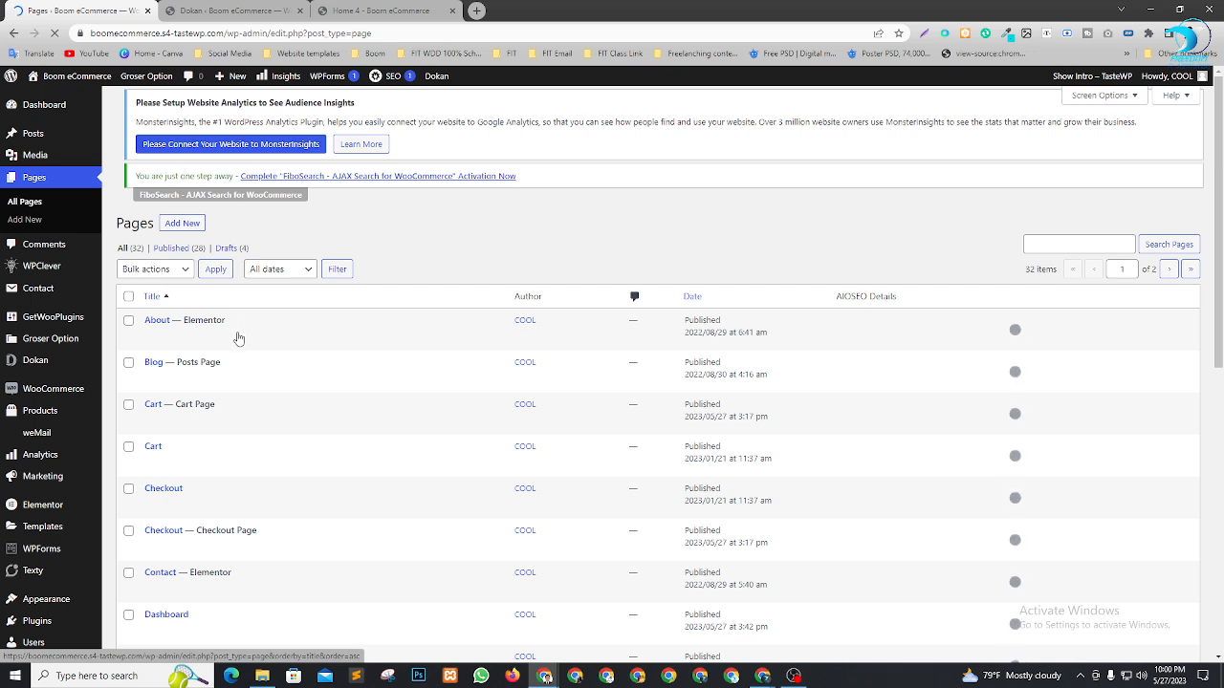
scroll(240, 287, down, 2)
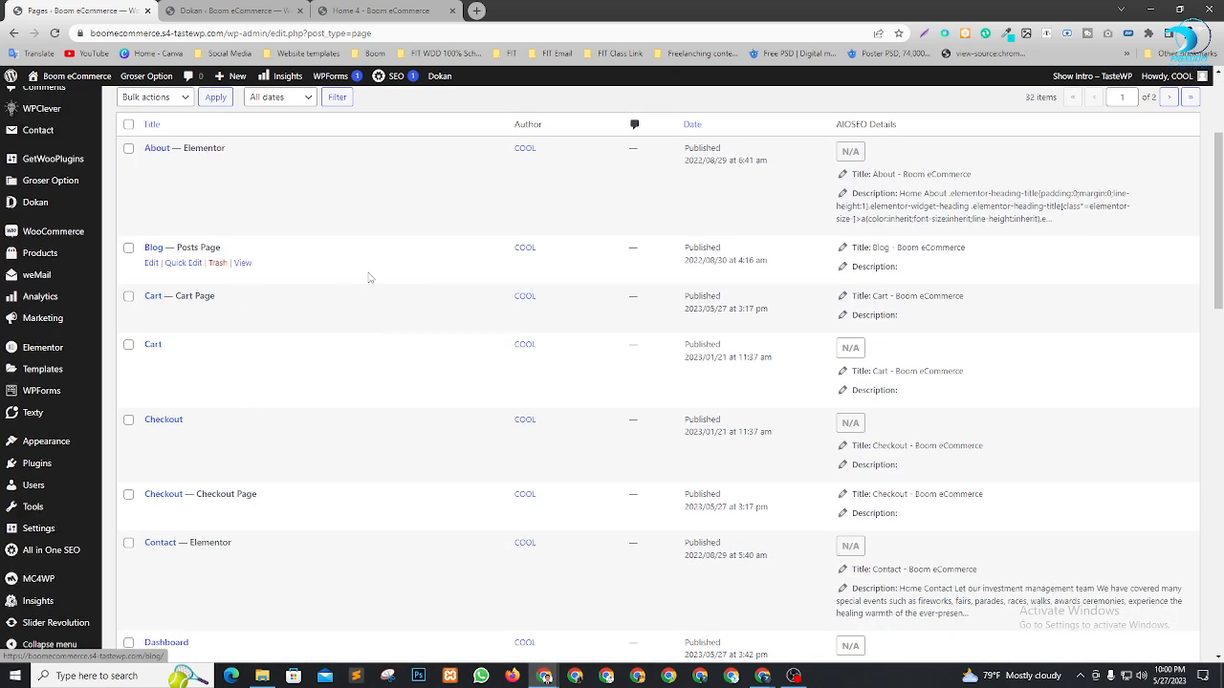
scroll(252, 303, down, 3)
scroll(281, 335, up, 2)
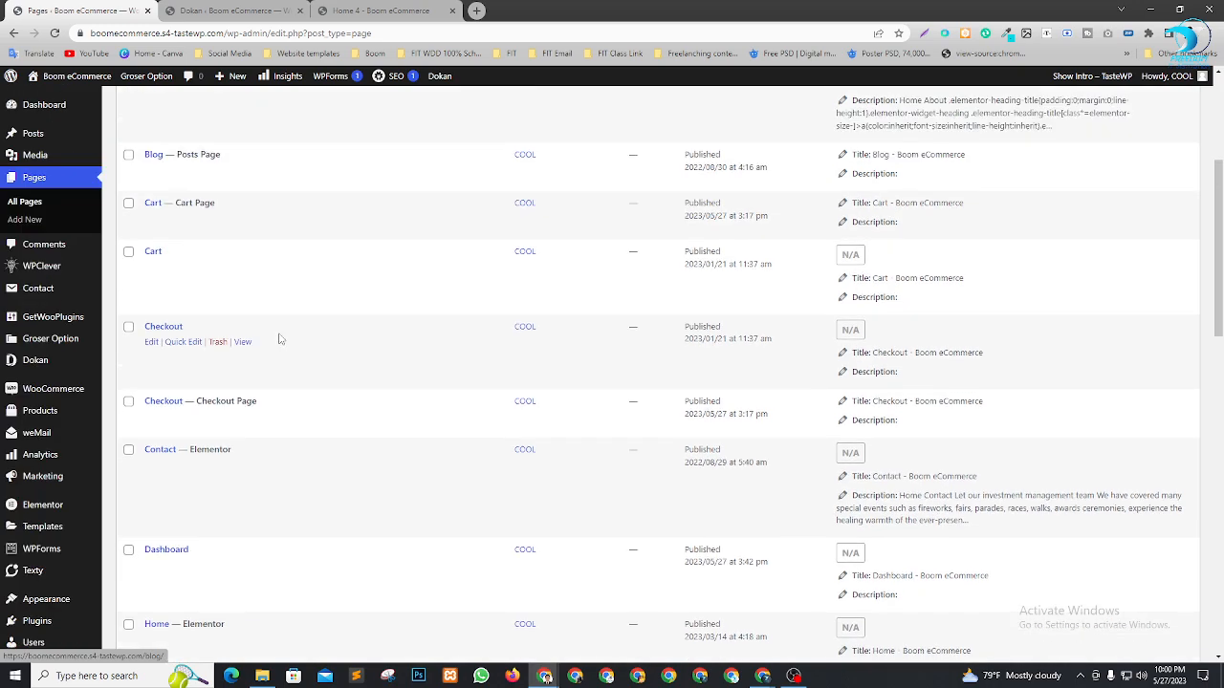
scroll(292, 346, down, 4)
scroll(293, 347, down, 10)
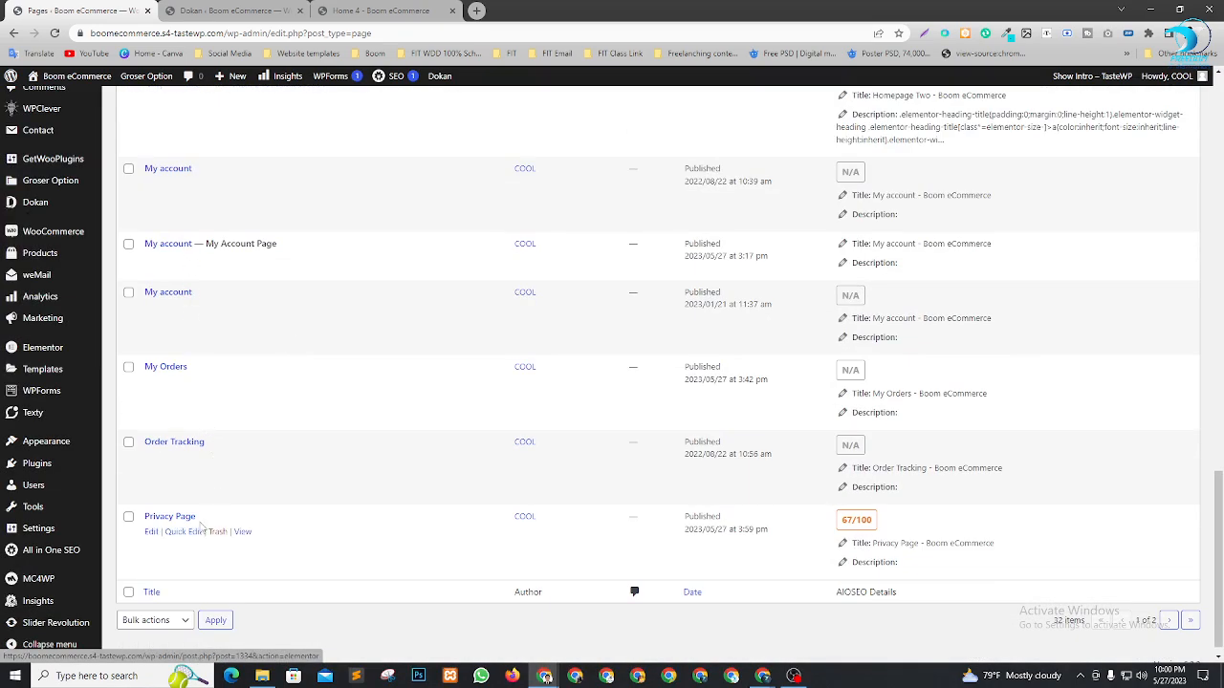
scroll(196, 256, up, 1)
scroll(275, 392, up, 2)
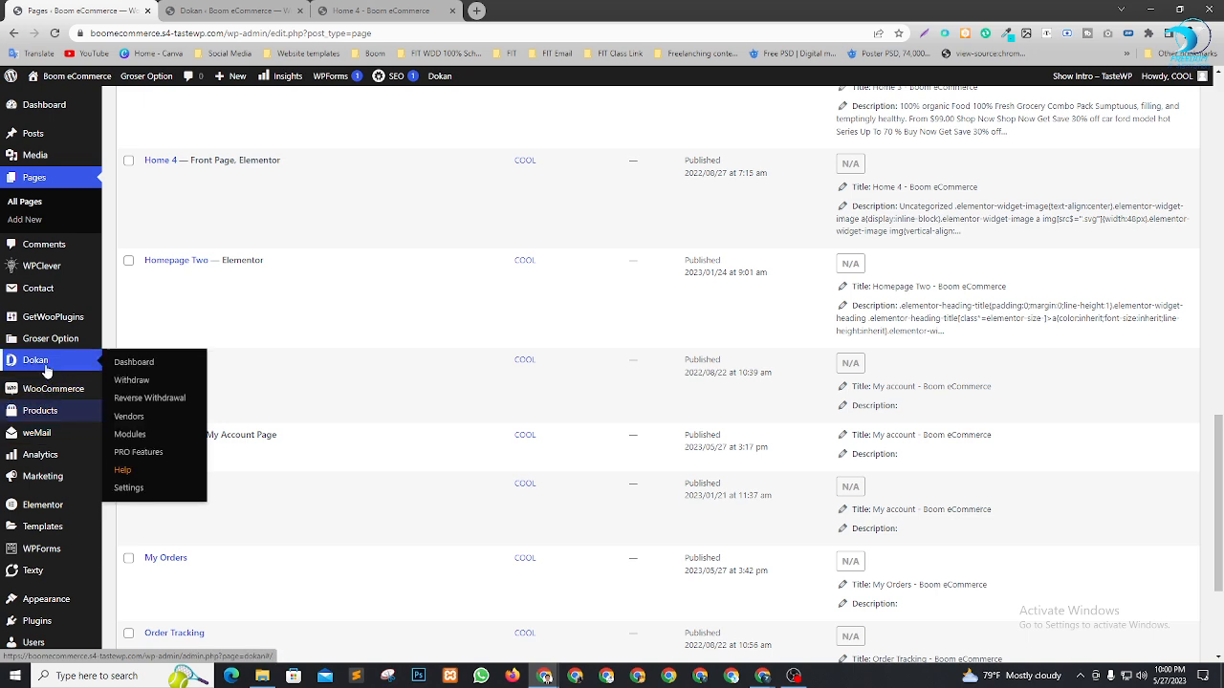
Select and copy the Groser storefront's web address from the Home 4 tab, then return to the pages list
click(385, 11)
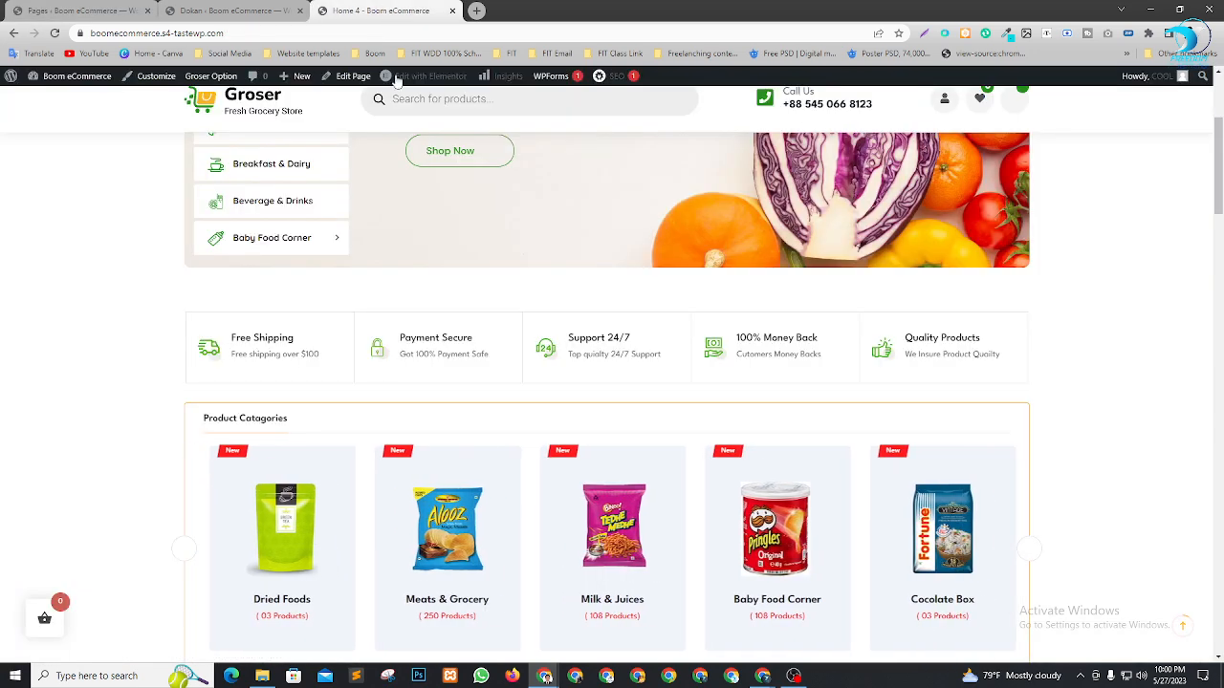
scroll(760, 252, up, 5)
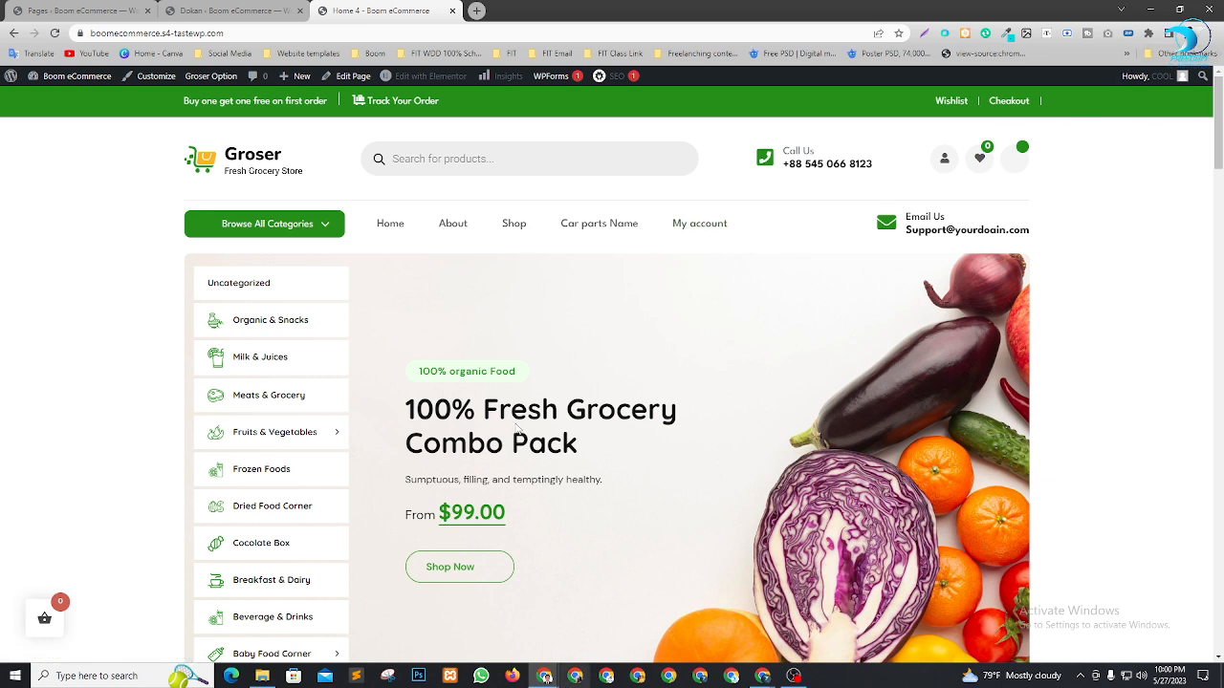
click(238, 32)
key(ctrl+c)
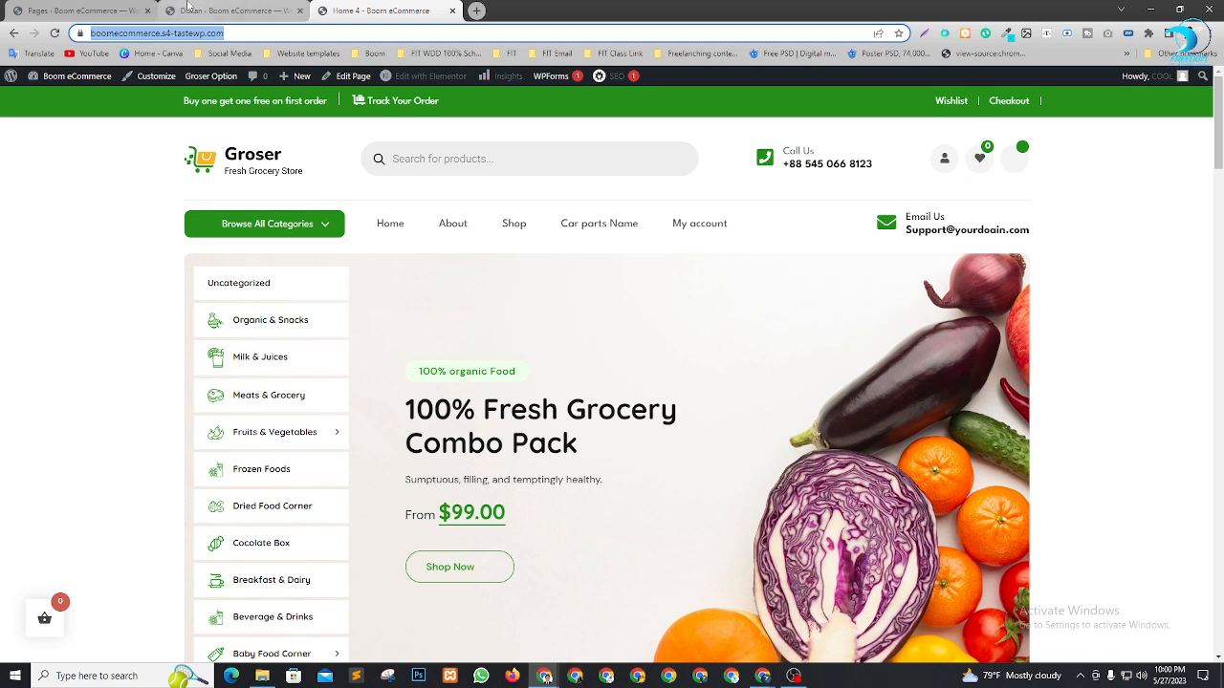
click(95, 10)
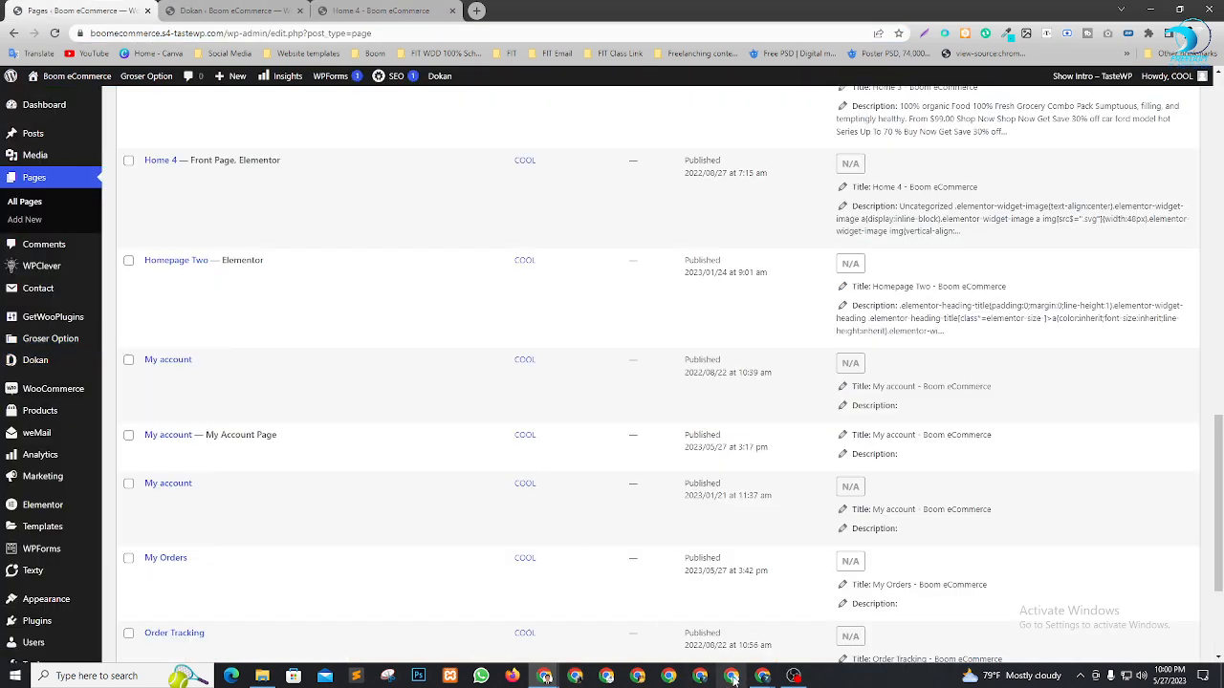
Load the copied Groser storefront address in a new Chrome window
click(638, 676)
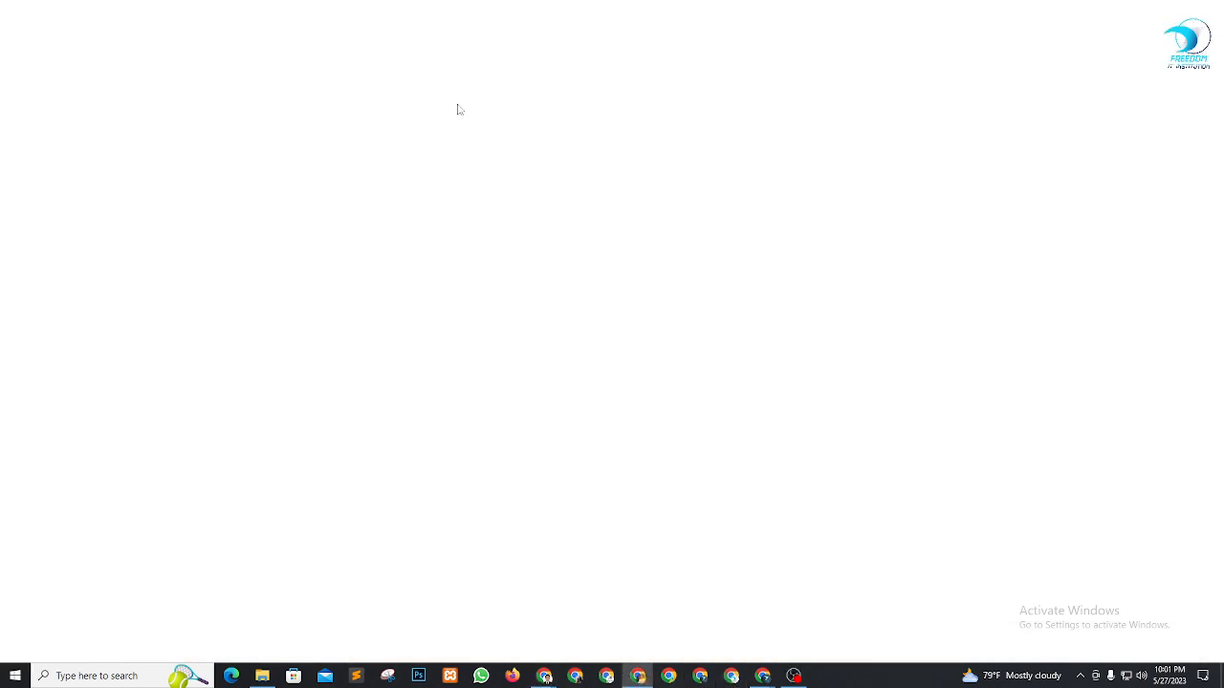
key(ctrl+v)
key(Return)
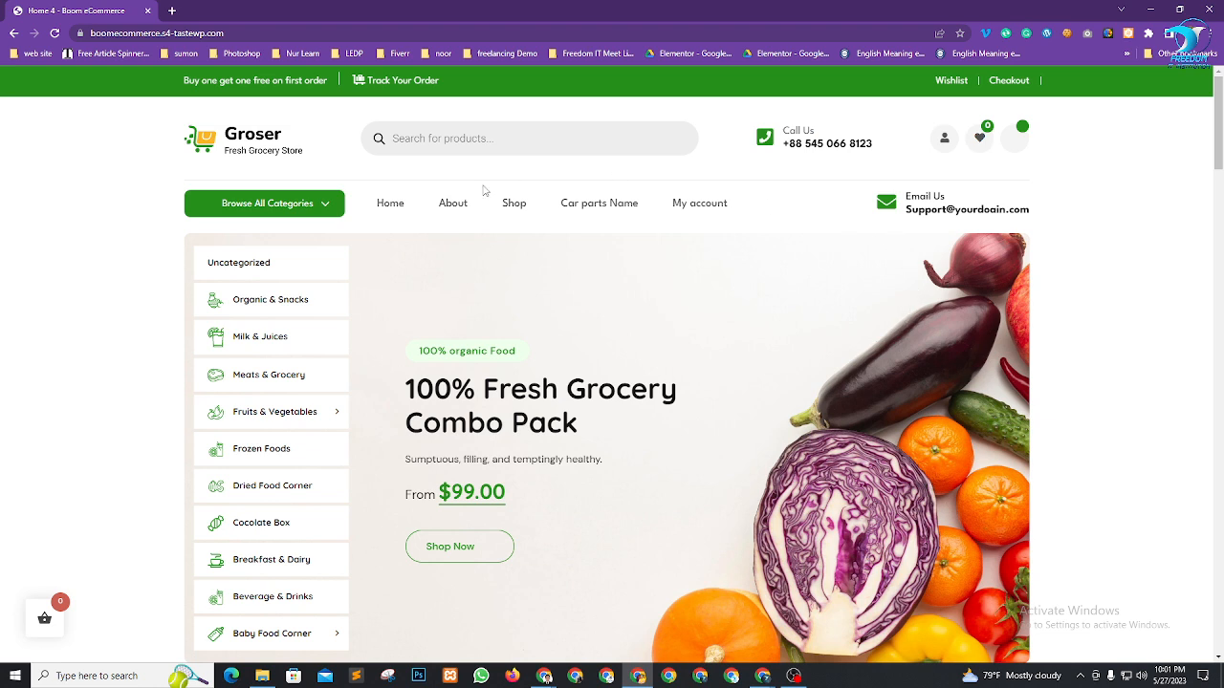
Open the storefront's My account page and review its Register form and footer
click(713, 211)
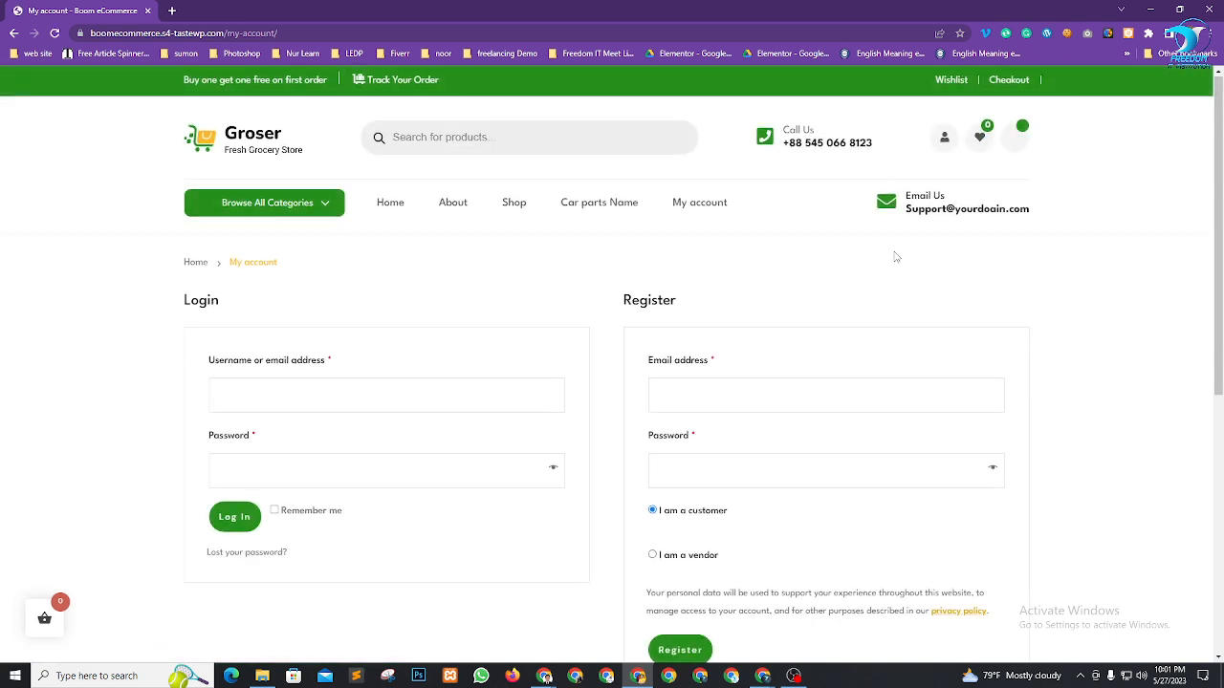
scroll(895, 258, down, 2)
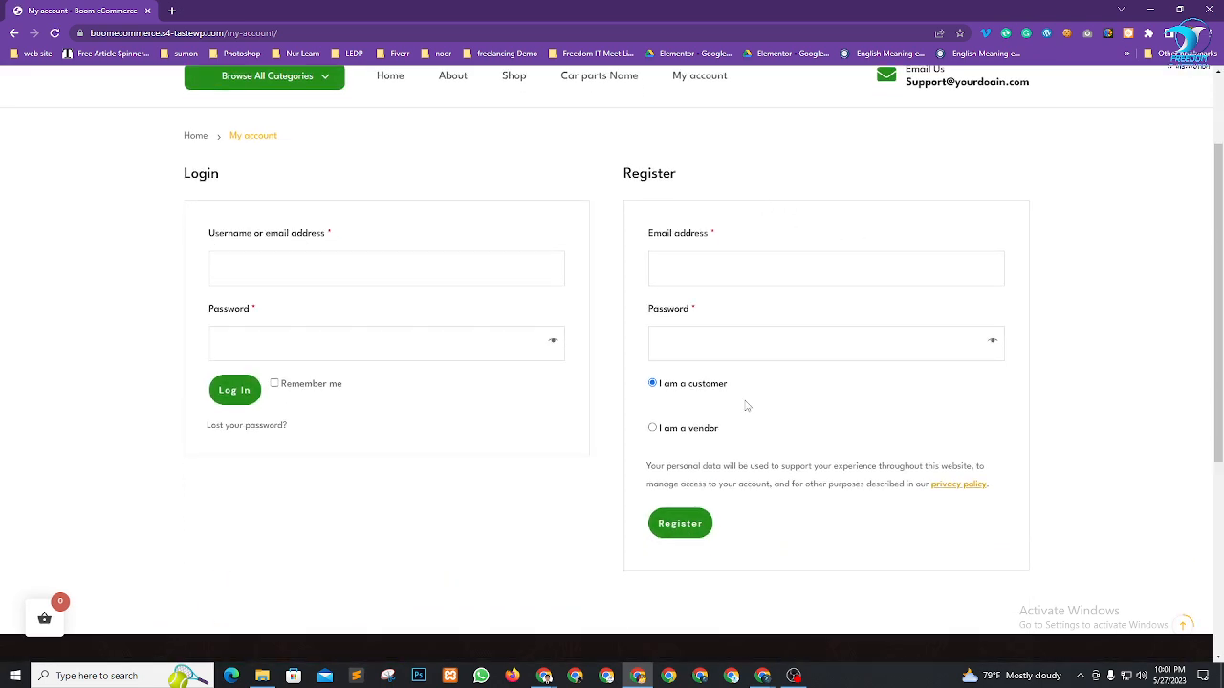
scroll(758, 266, down, 4)
scroll(759, 328, up, 5)
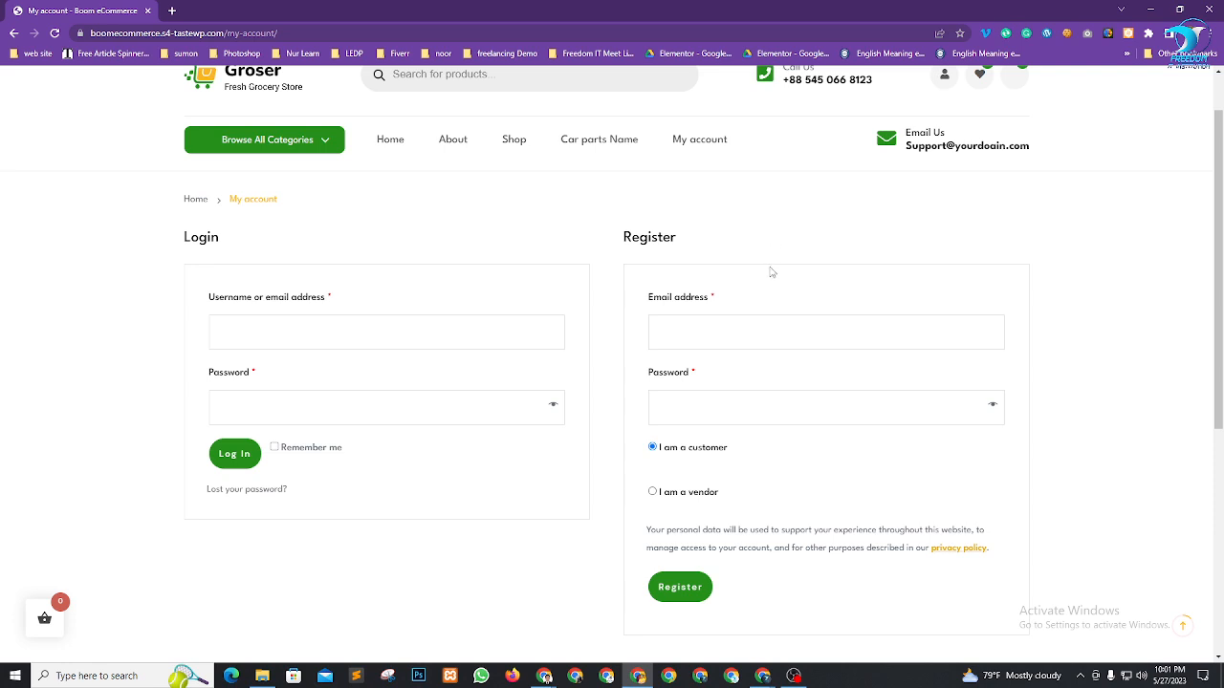
scroll(704, 242, down, 5)
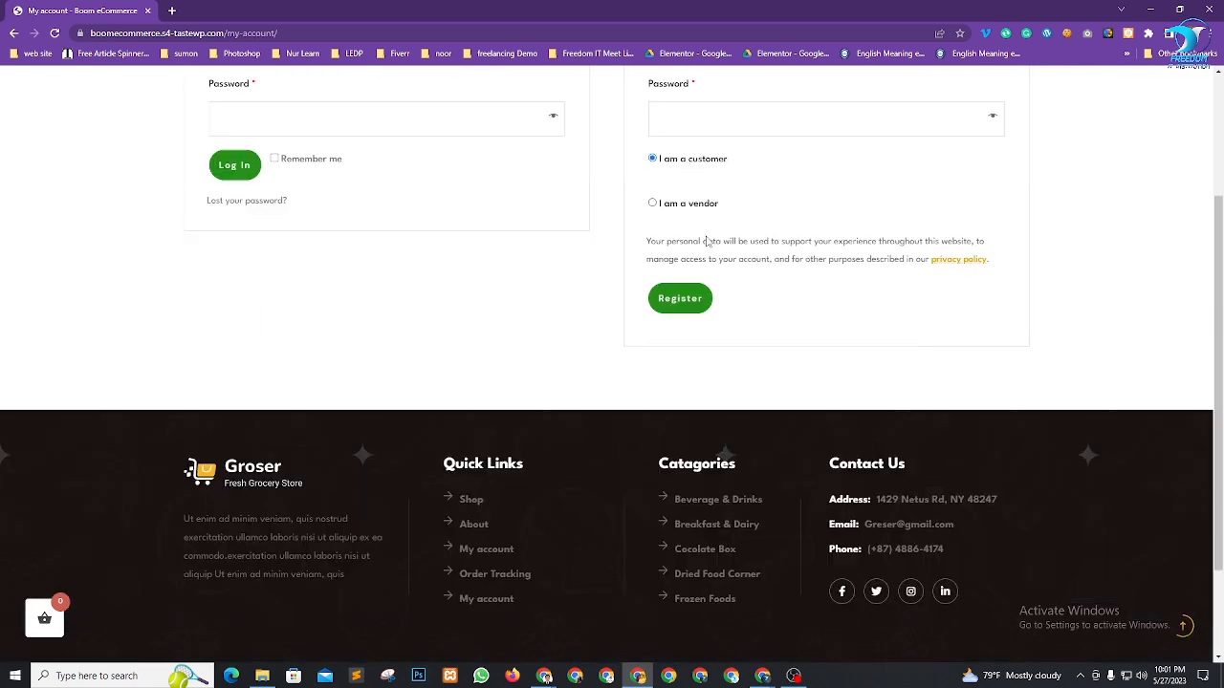
scroll(736, 268, up, 6)
scroll(813, 295, down, 1)
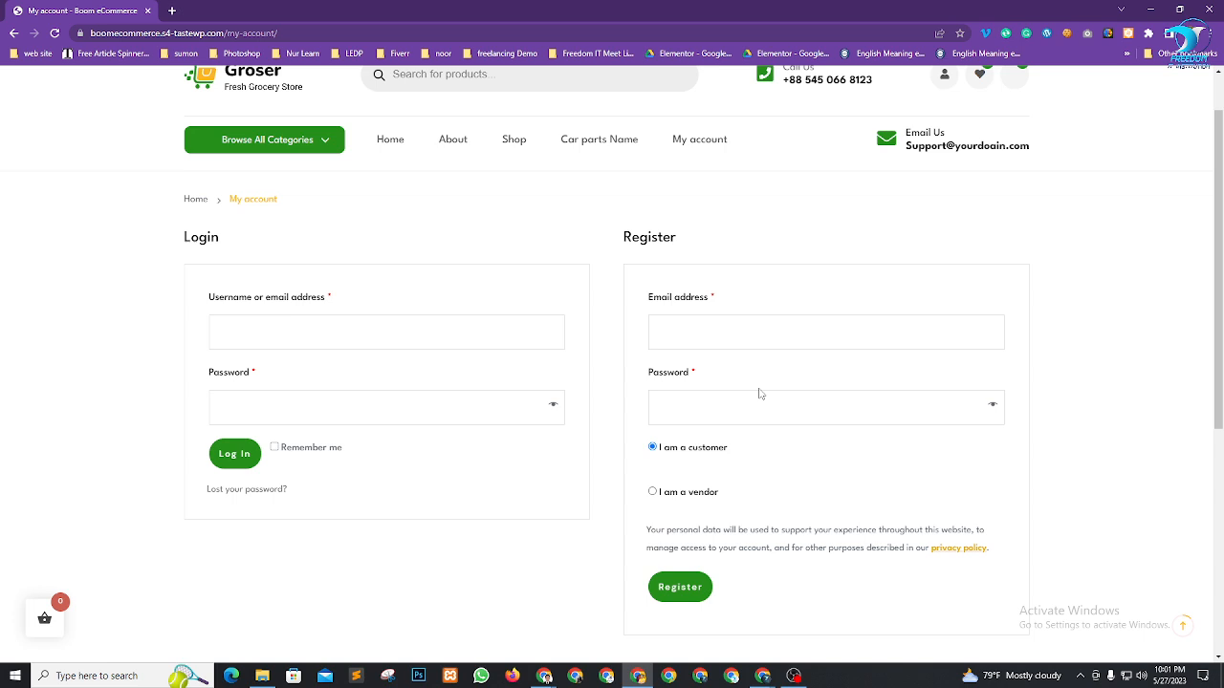
Choose 'I am a vendor' and fill the saved e-mail, changing its last digit to 4
click(682, 497)
scroll(782, 316, down, 4)
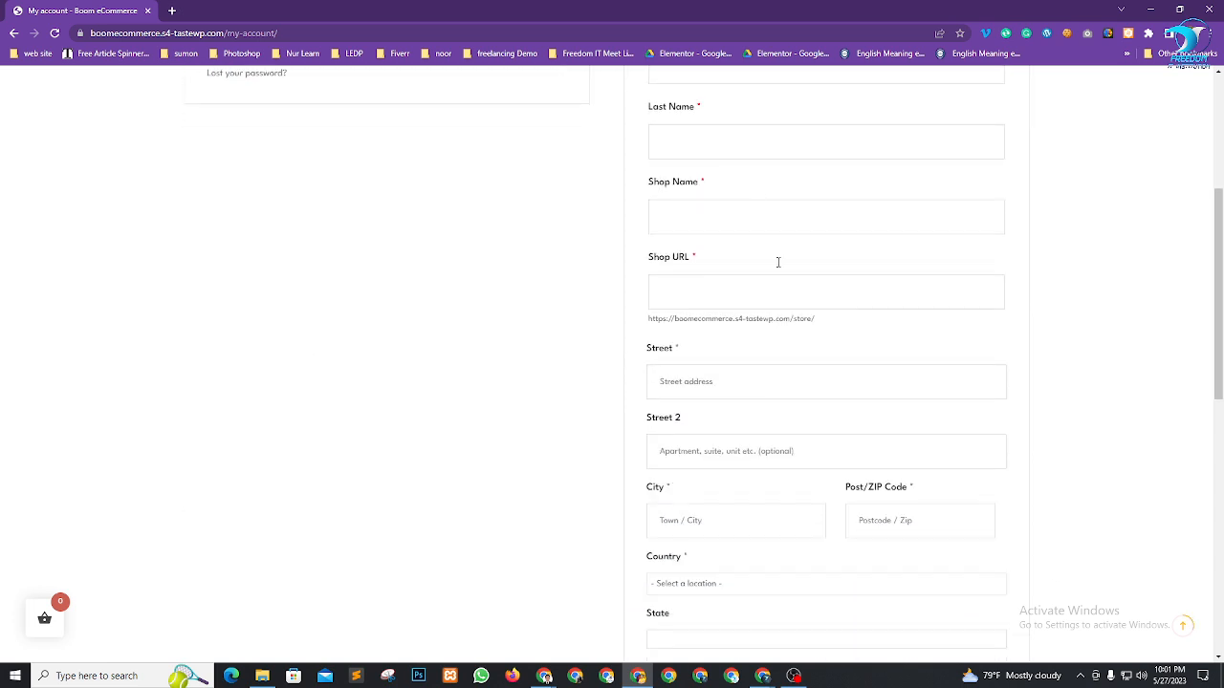
scroll(759, 618, down, 1)
scroll(760, 617, up, 6)
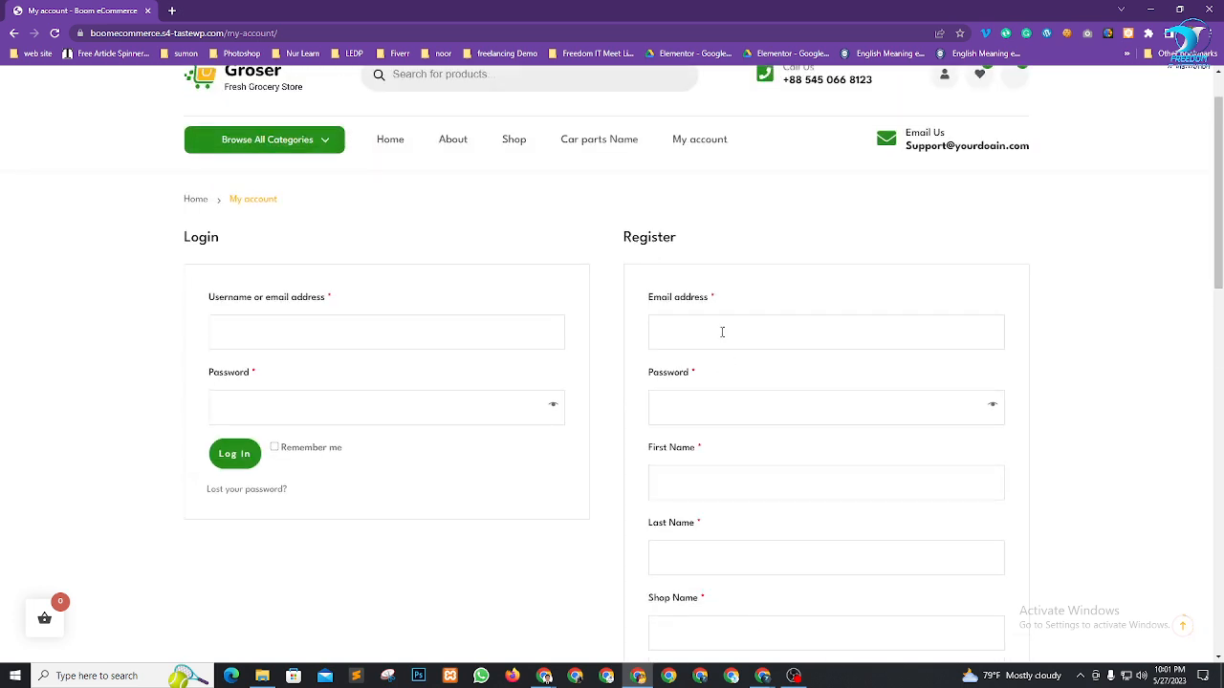
click(722, 332)
click(737, 368)
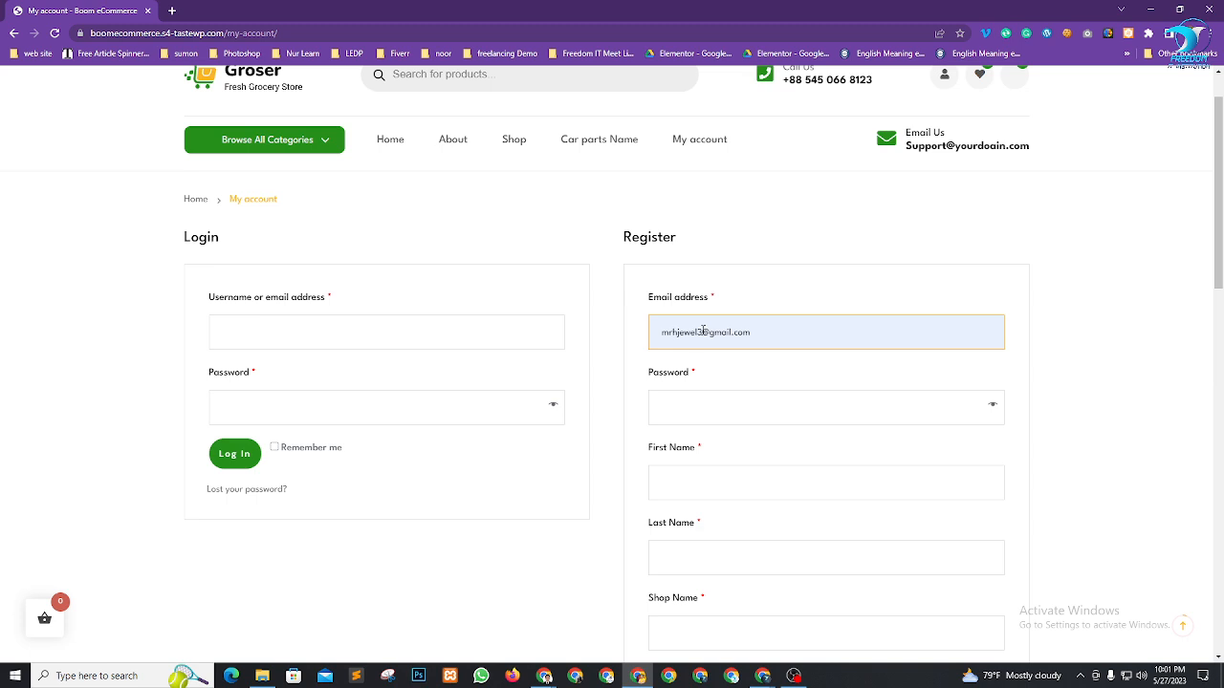
key(BackSpace)
text(4)
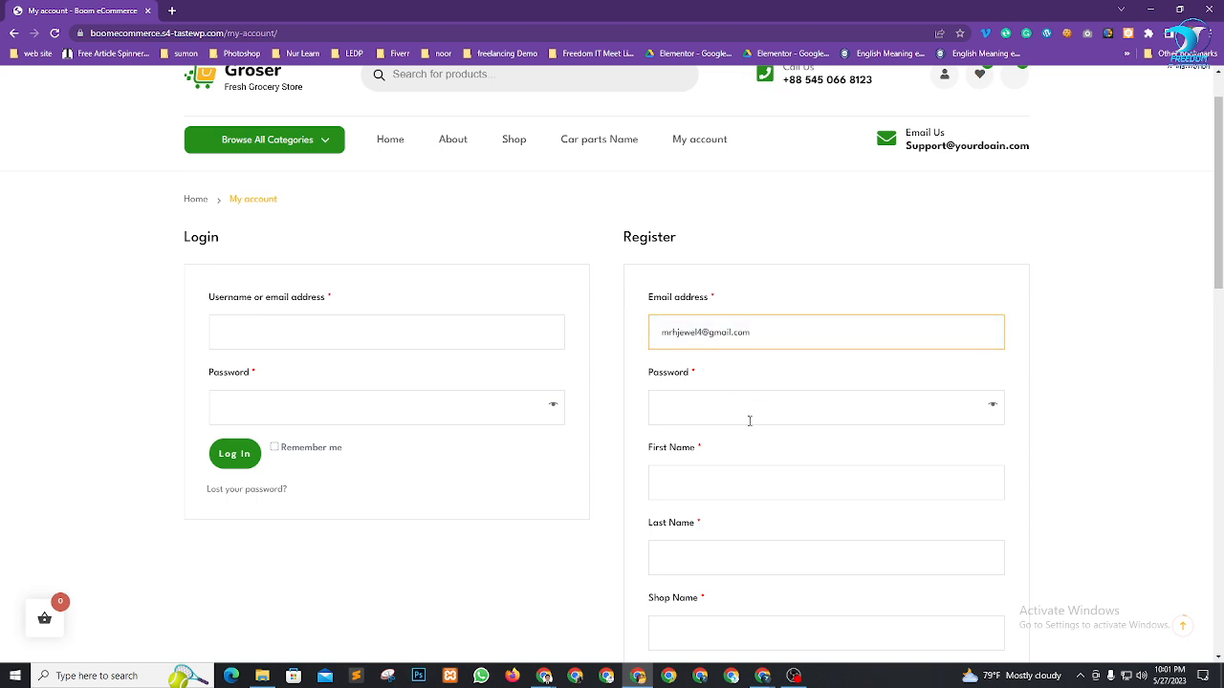
Enter a Medium-strength password in the Password field
click(746, 414)
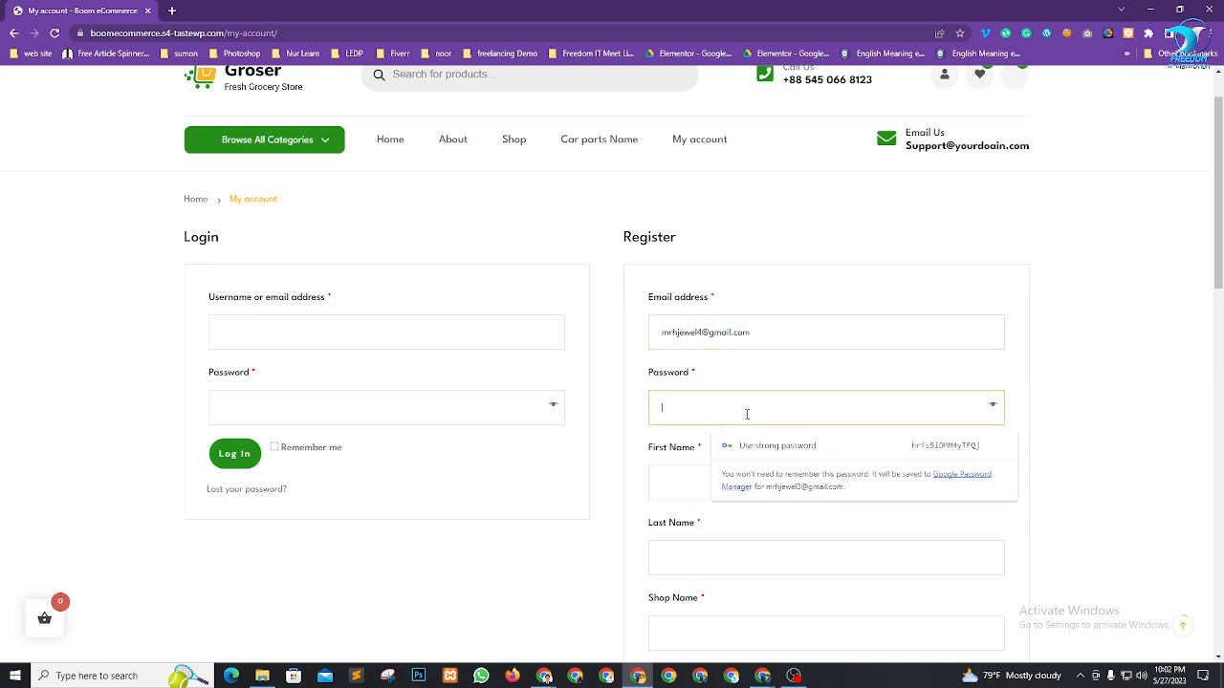
text(********)
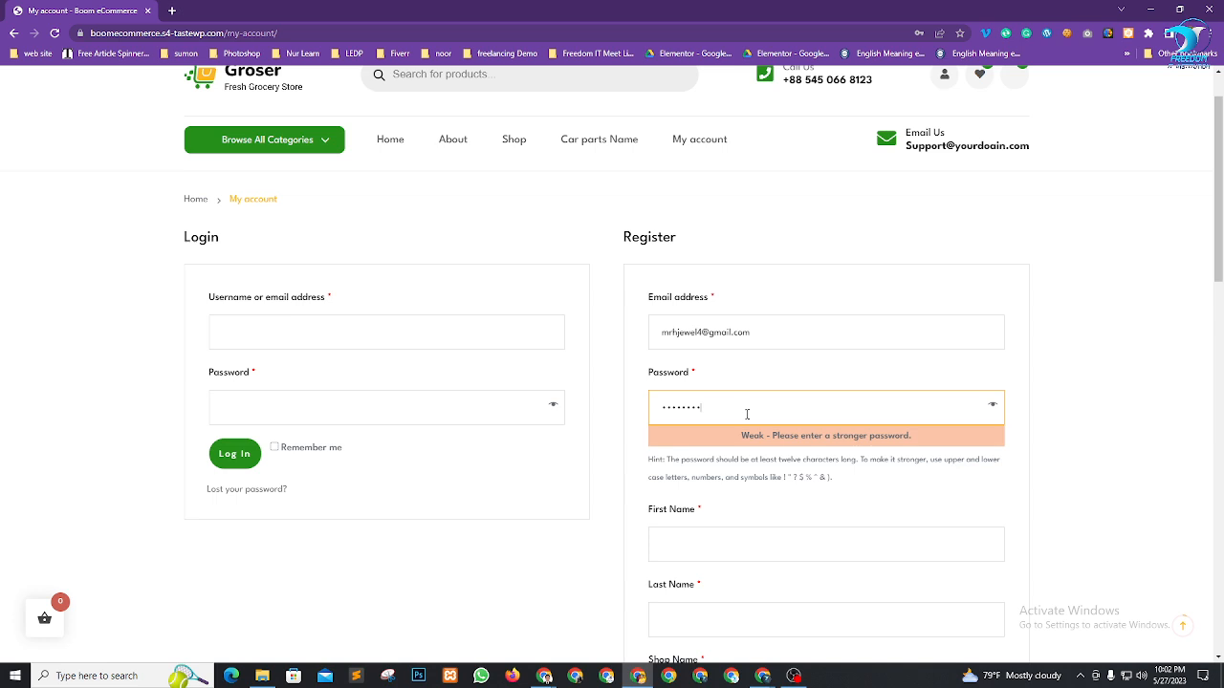
text(**)
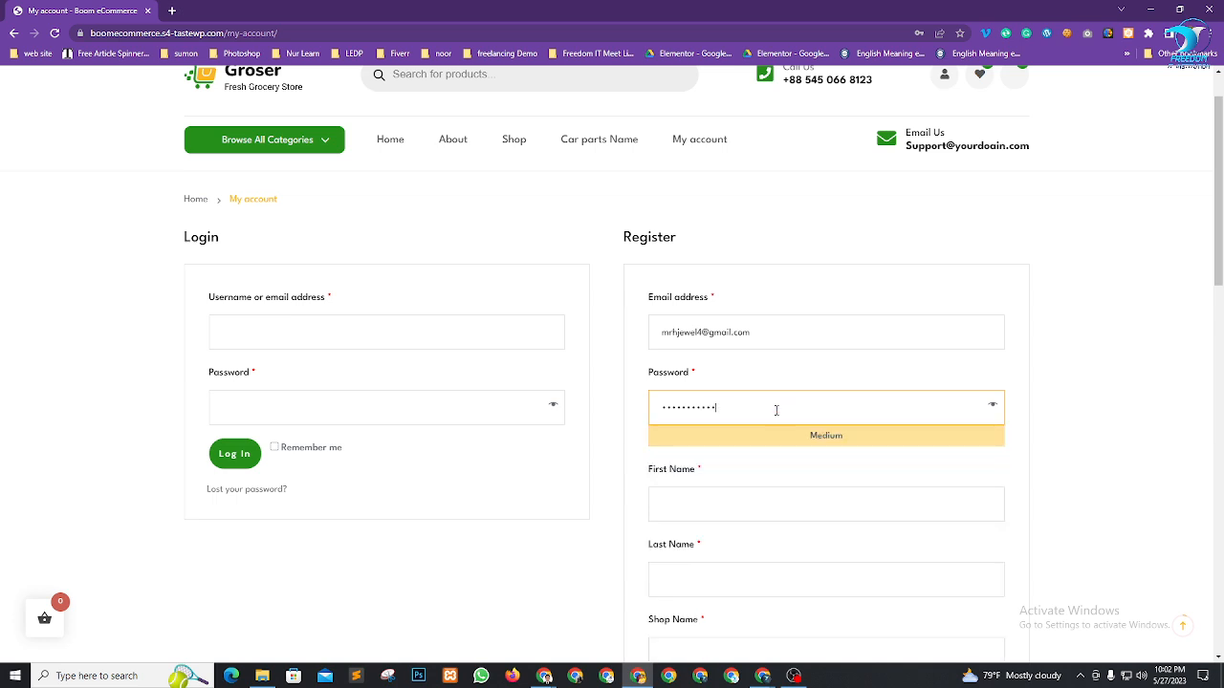
drag(804, 408, 511, 410)
text(********)
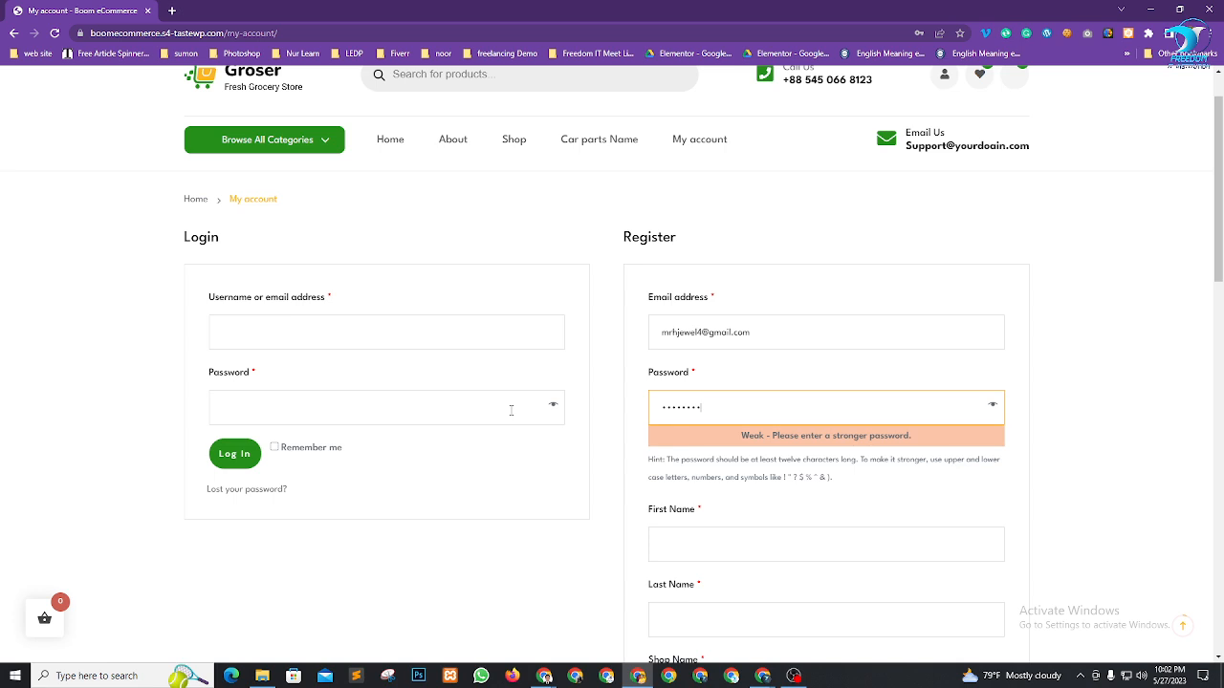
text(*)
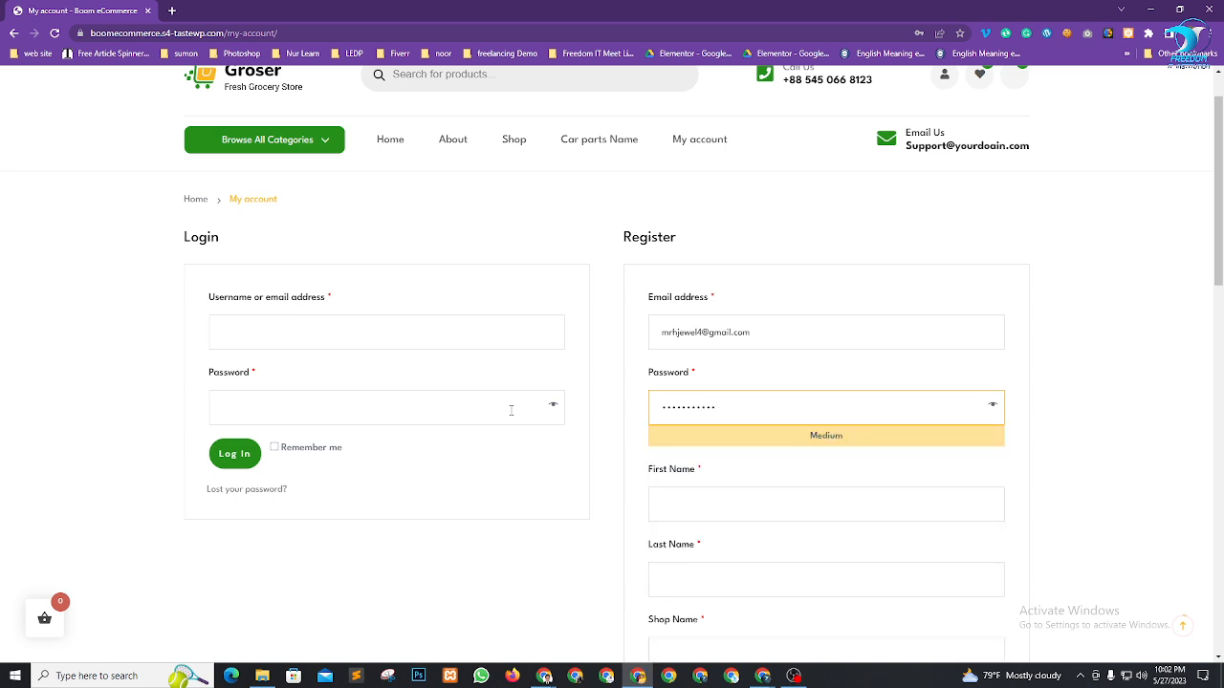
scroll(757, 333, down, 4)
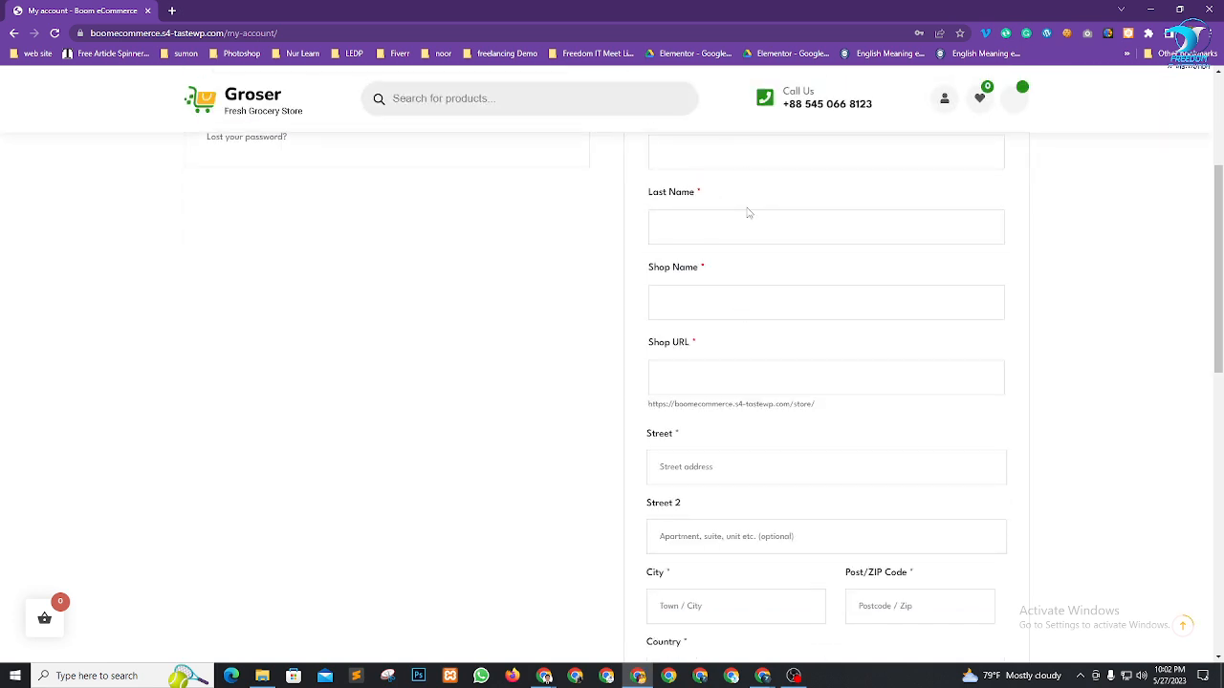
scroll(749, 212, up, 1)
Begin typing the first and last name in the vendor form
click(704, 215)
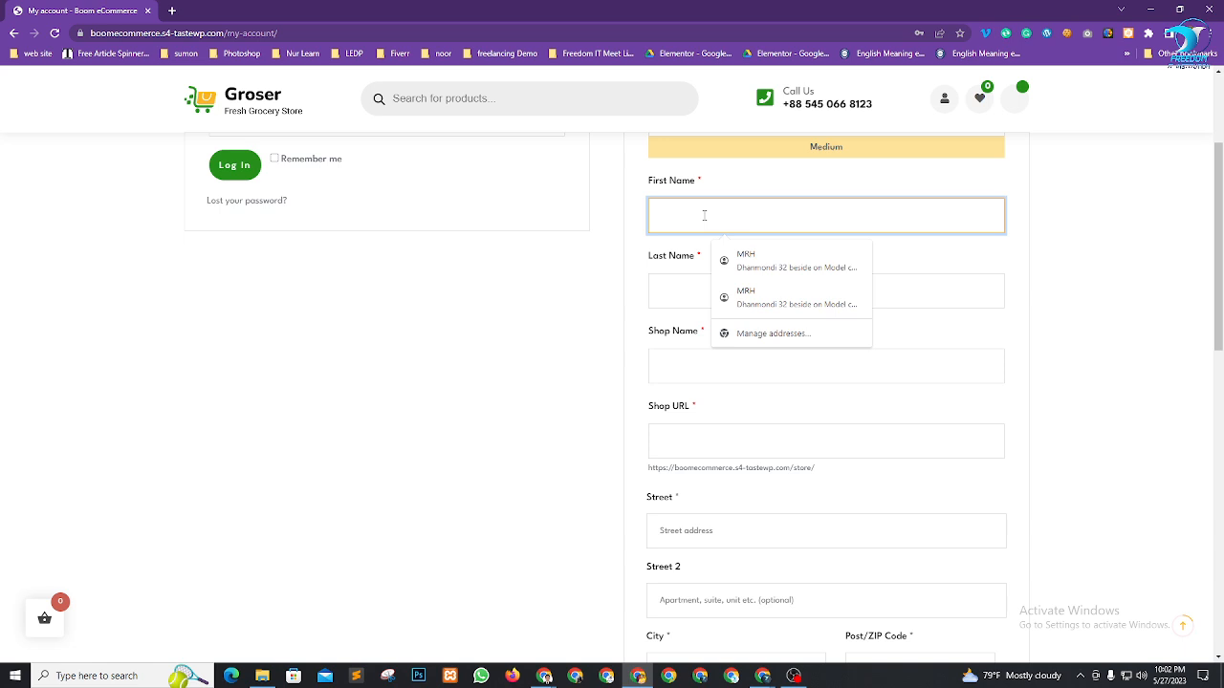
text(Boom &)
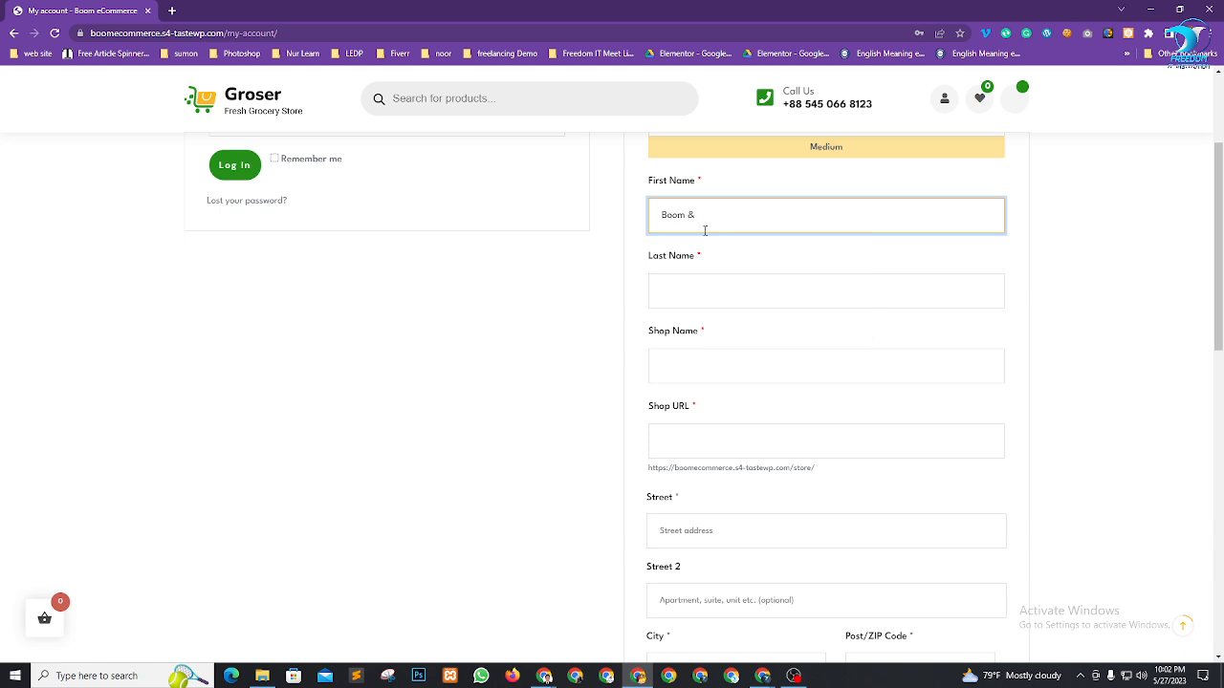
click(713, 285)
text(Cool)
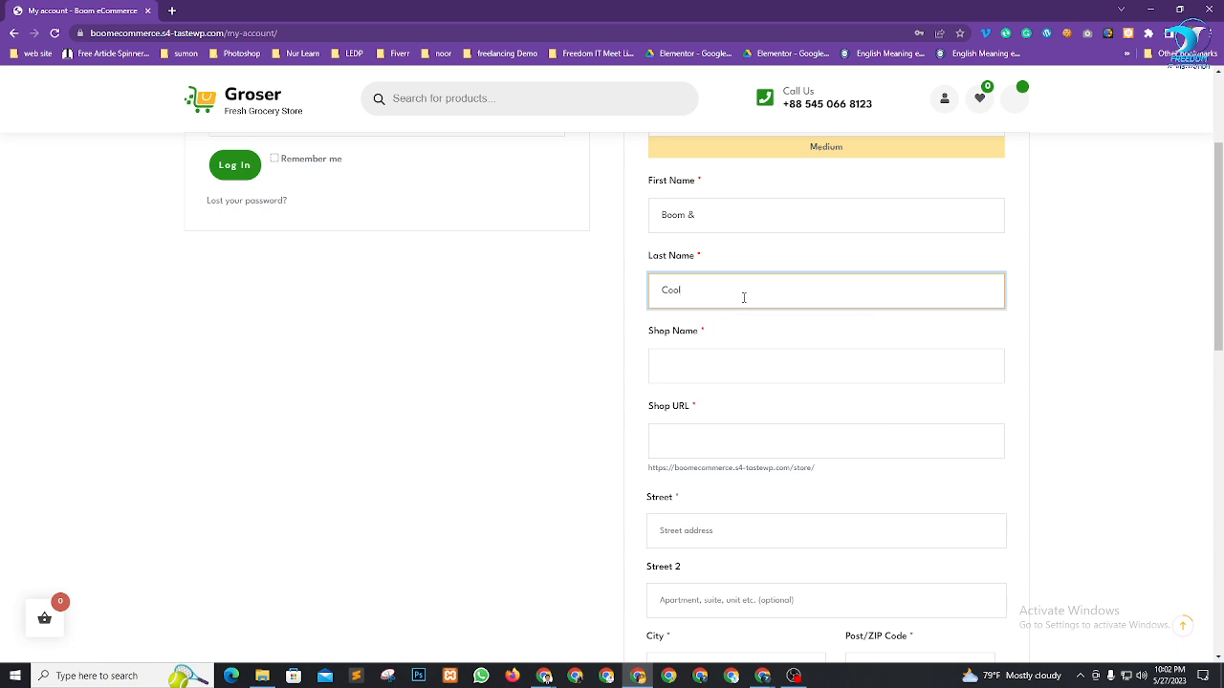
scroll(744, 298, down, 1)
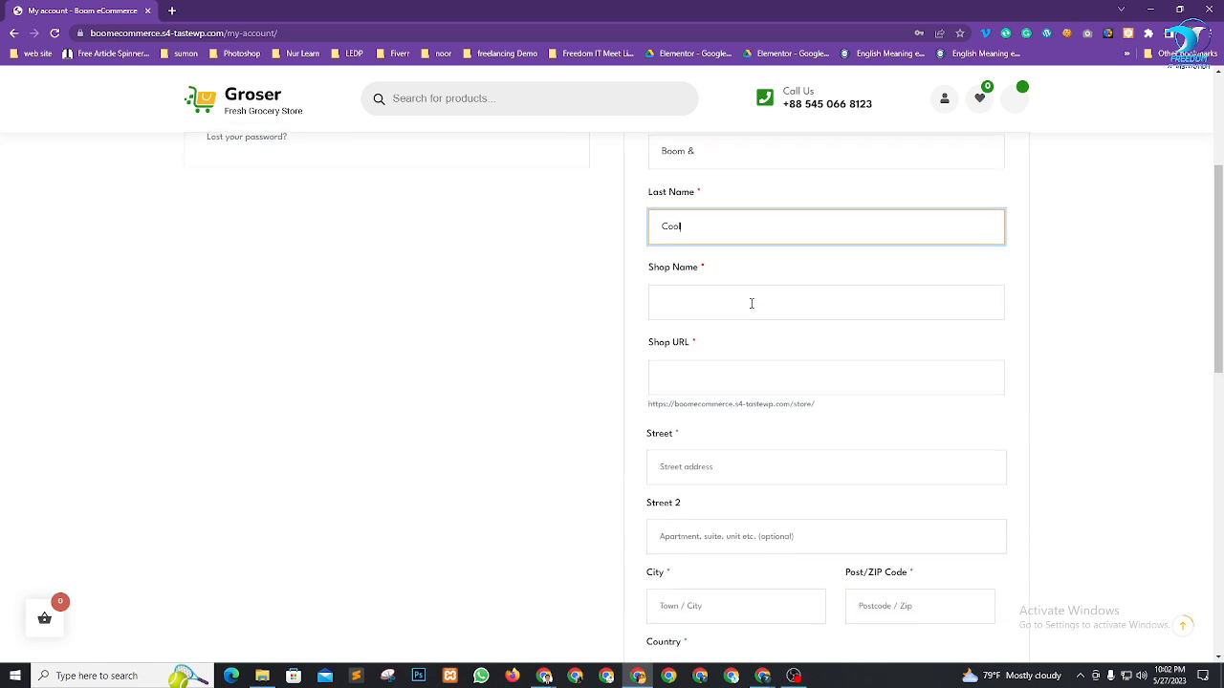
scroll(746, 253, up, 1)
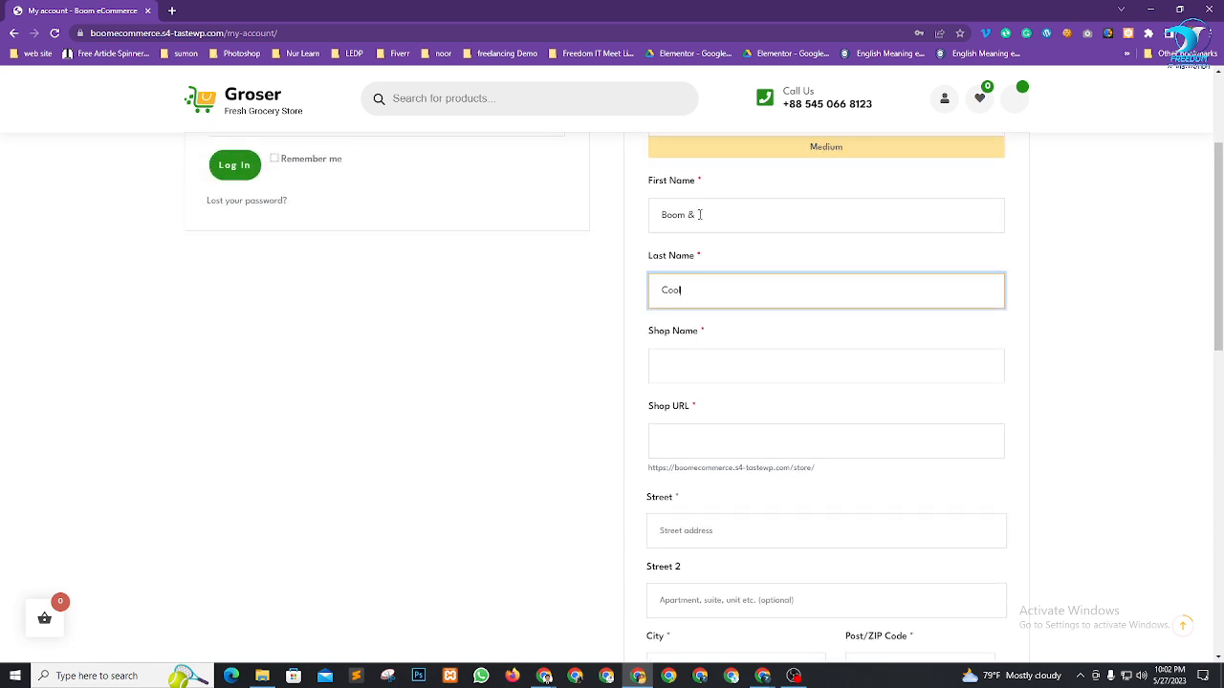
Fill the names from the saved address so the address autofills, and enter shop name Boom & Cool
key(shift+Tab)
text(R)
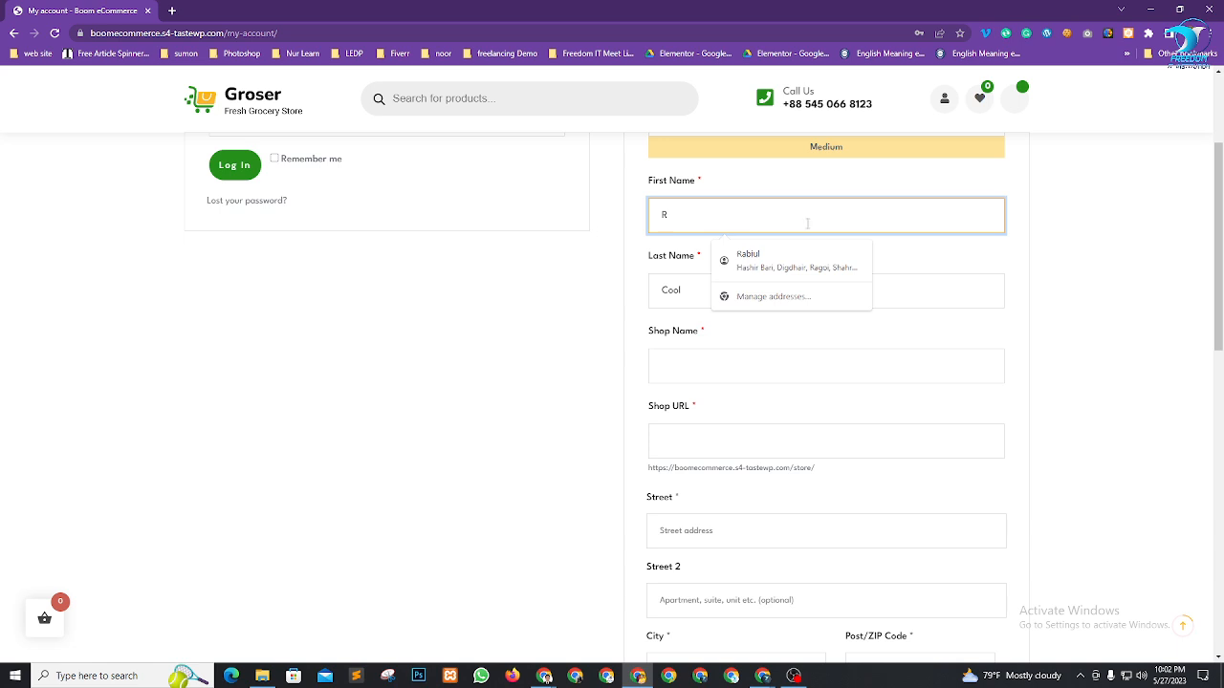
click(809, 273)
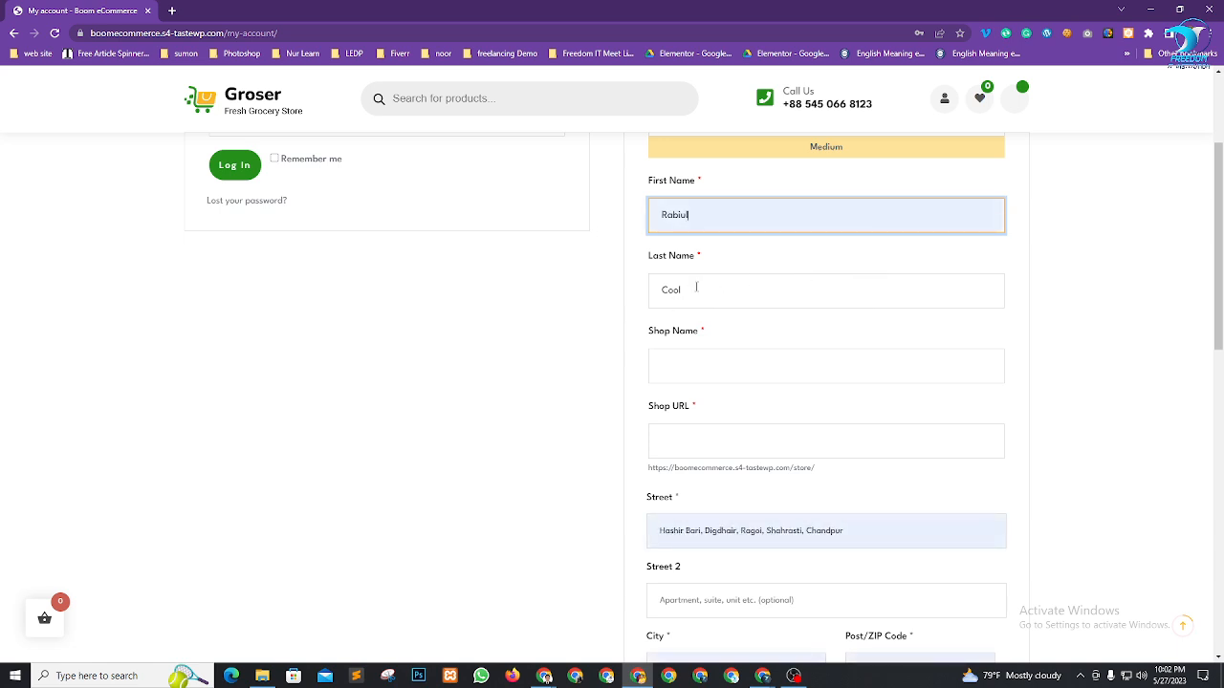
key(Tab)
text(H)
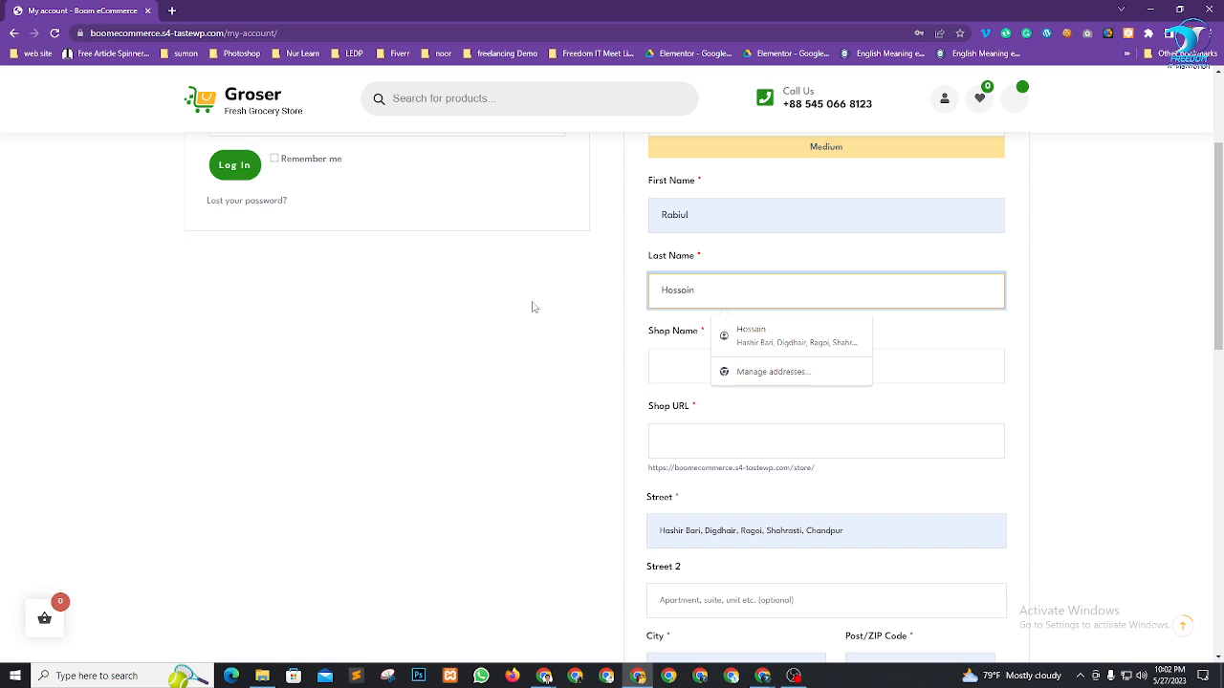
click(704, 367)
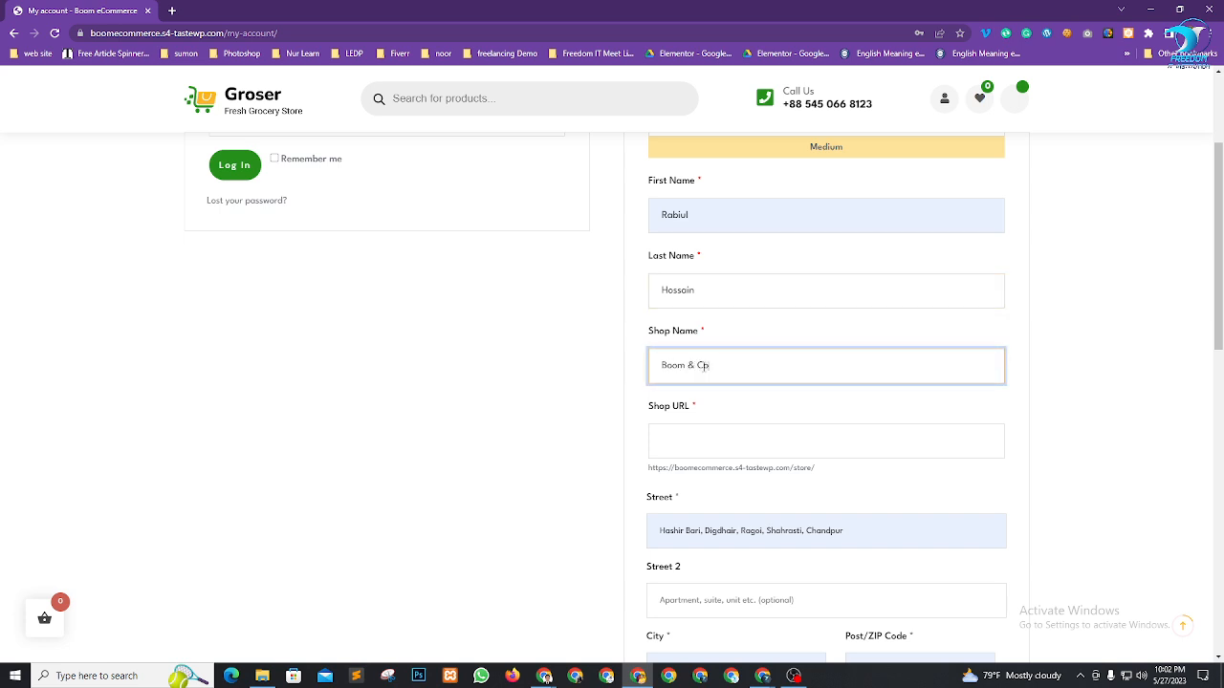
scroll(812, 363, down, 2)
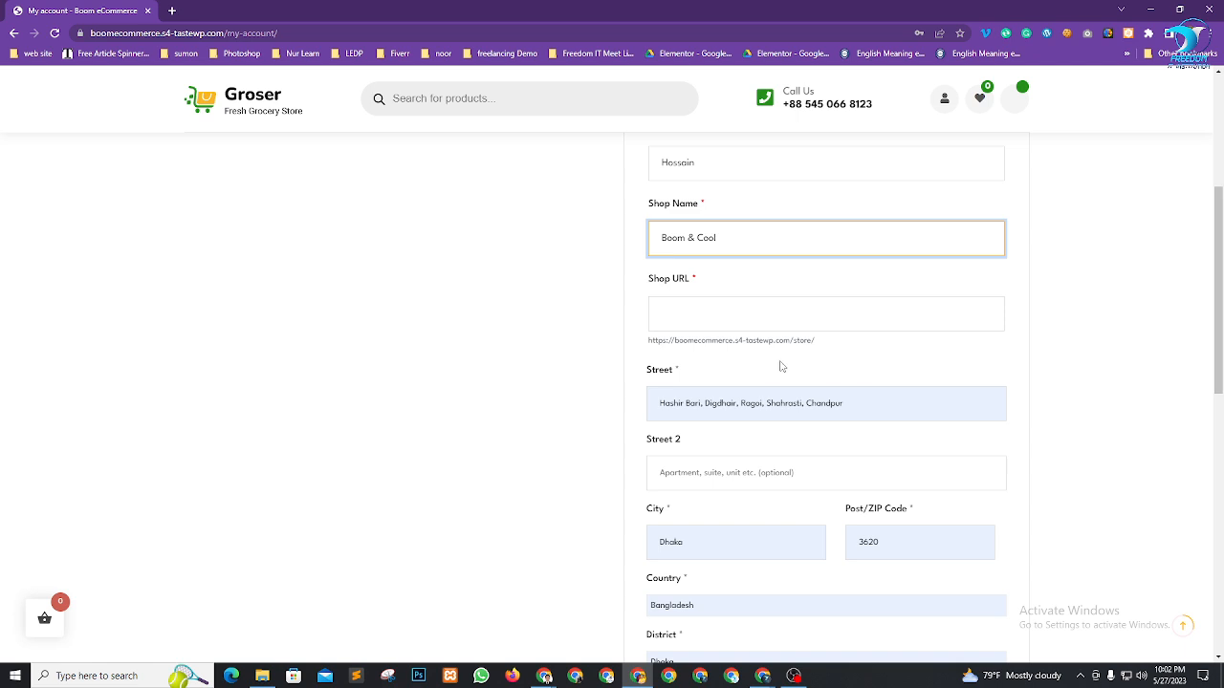
Generate the shop URL boom-and-cool and confirm it shows as Available
click(866, 313)
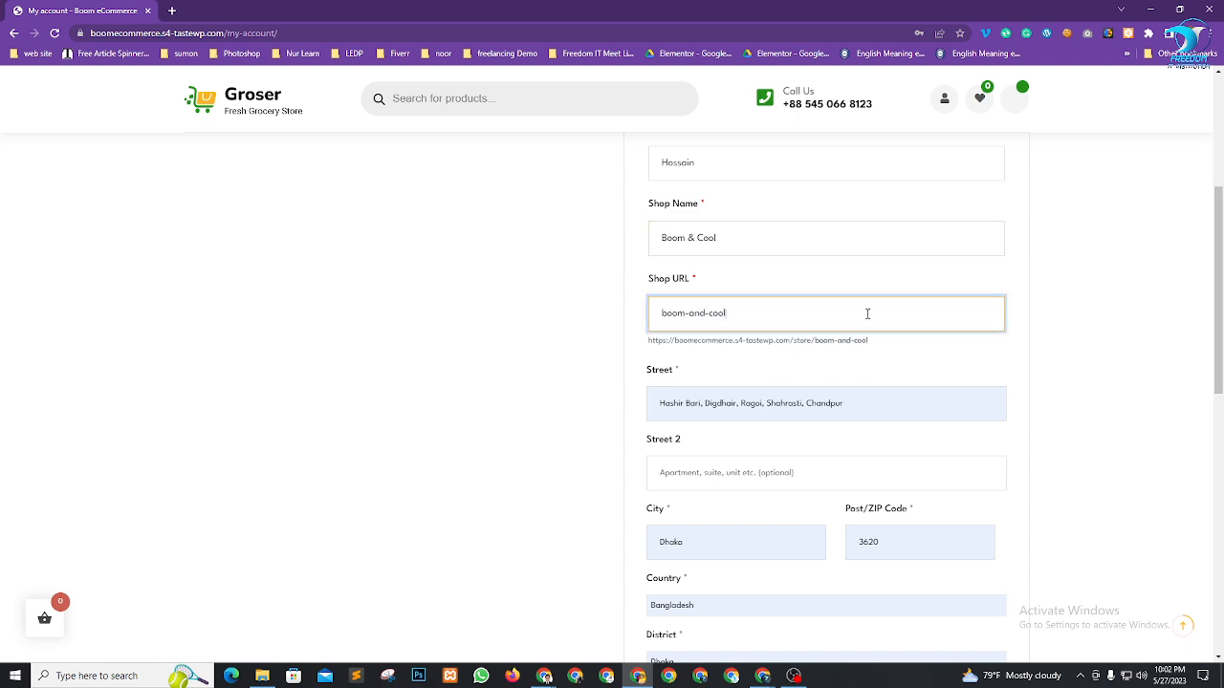
click(908, 353)
scroll(956, 308, down, 1)
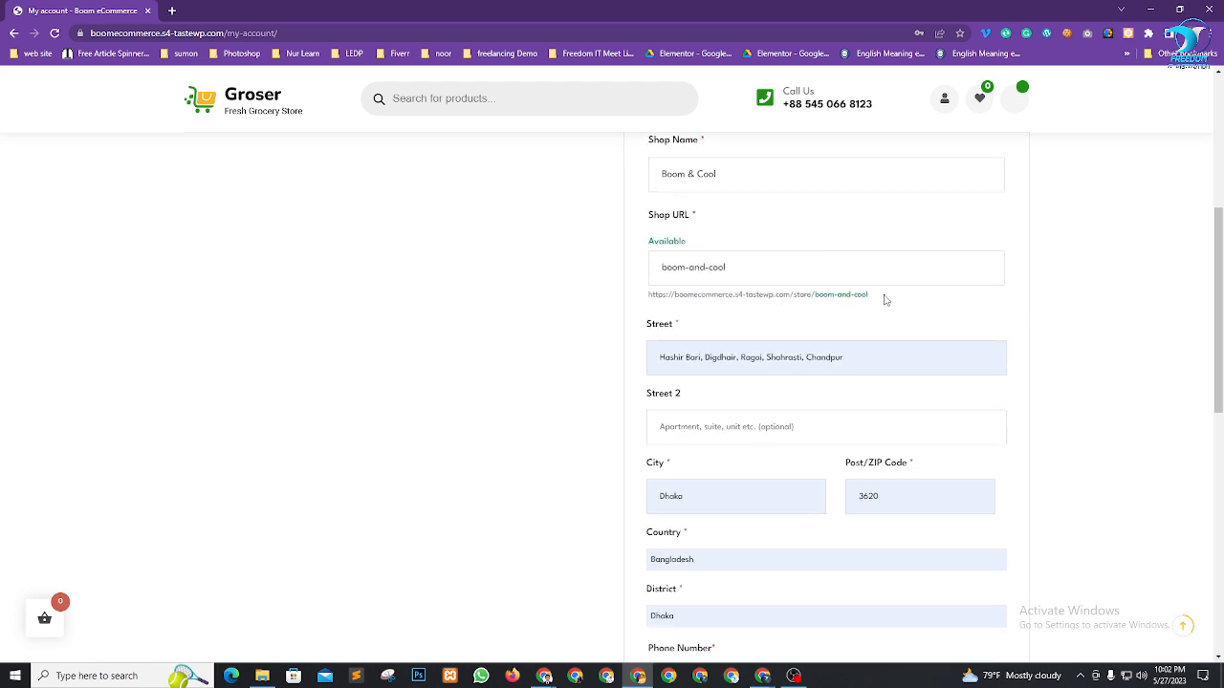
scroll(1024, 338, down, 2)
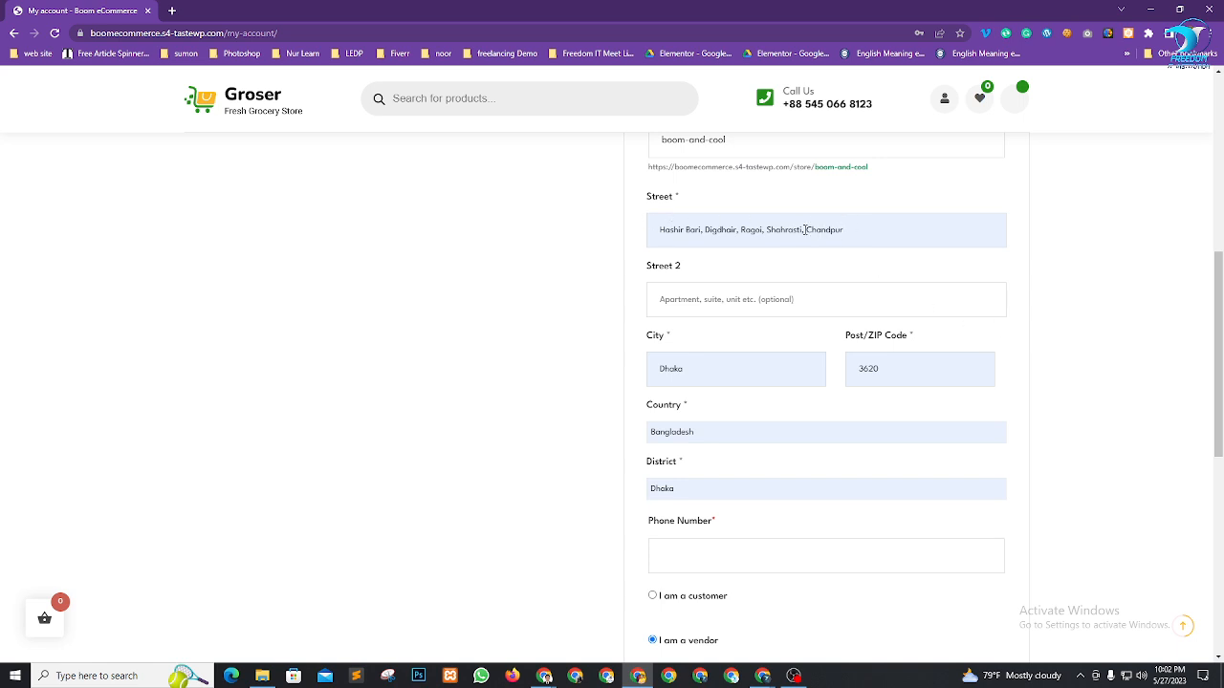
Shorten the street address by deleting its first part and leading space, leaving street line 2 empty
drag(805, 230, 555, 234)
key(BackSpace)
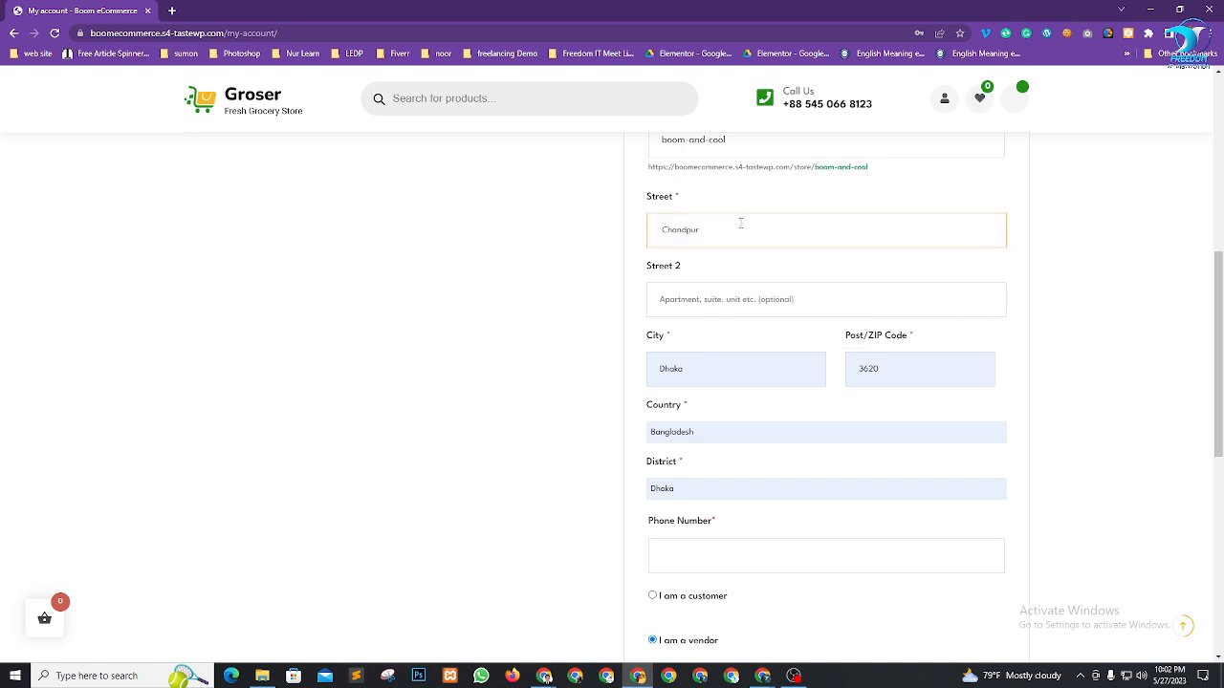
drag(704, 231, 445, 232)
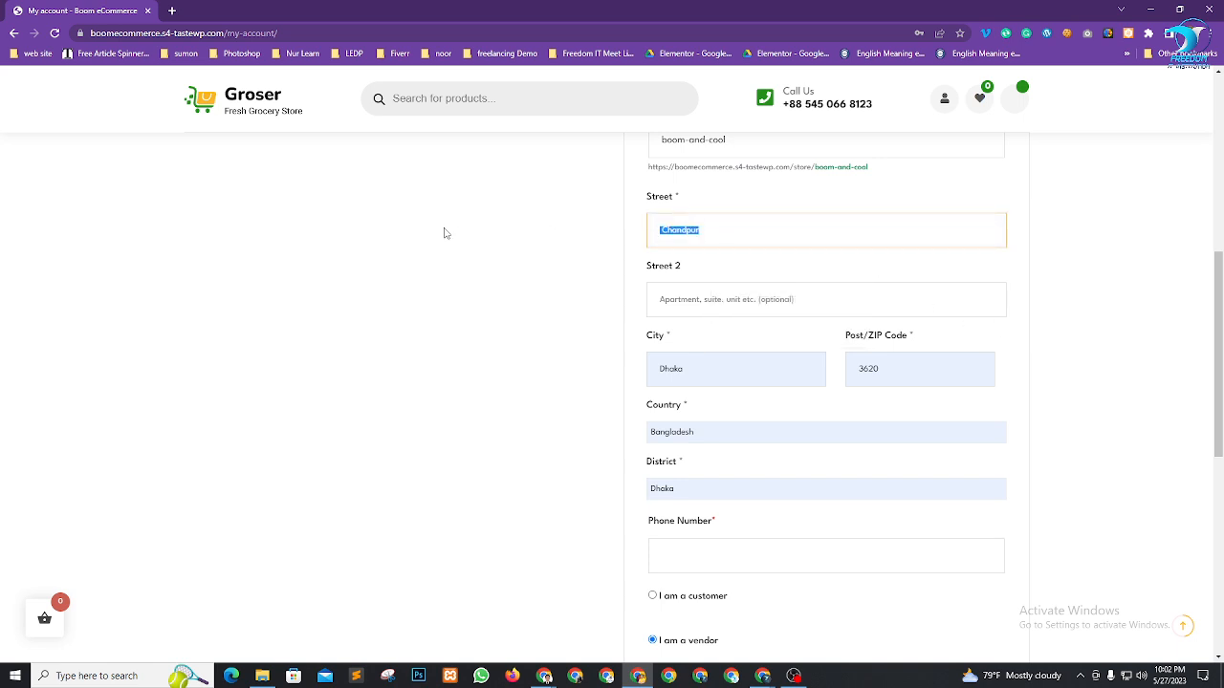
click(744, 230)
drag(743, 229, 459, 233)
click(664, 227)
key(BackSpace)
click(1126, 277)
click(770, 300)
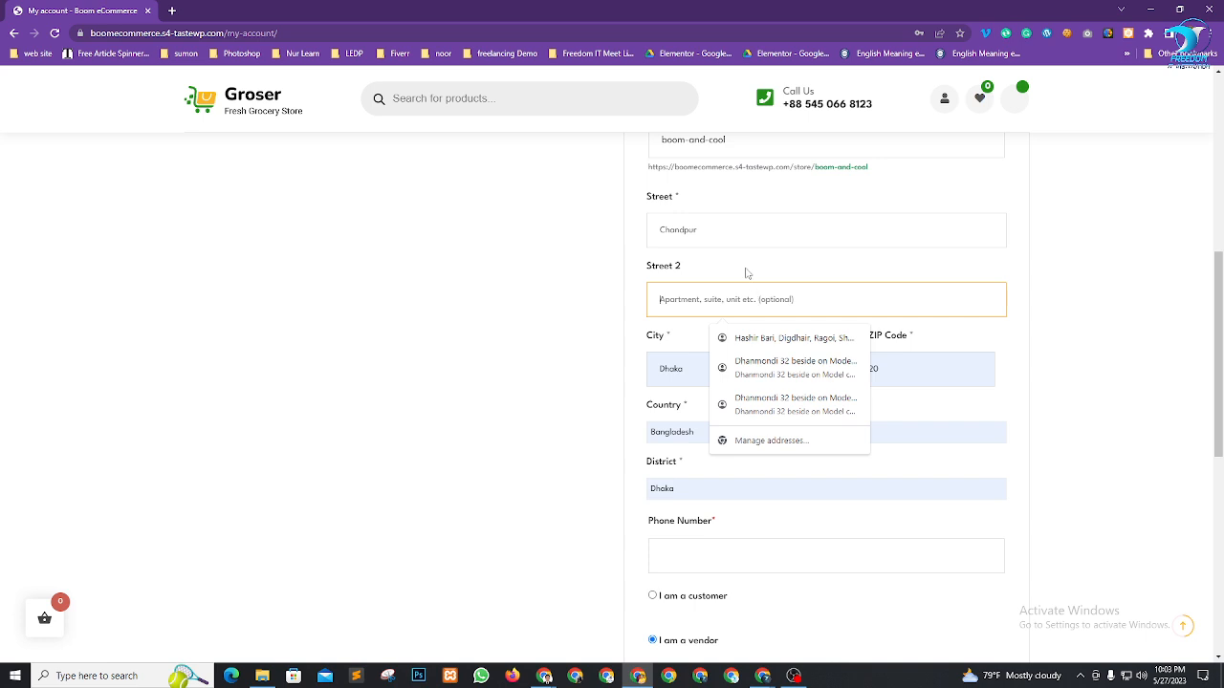
click(964, 275)
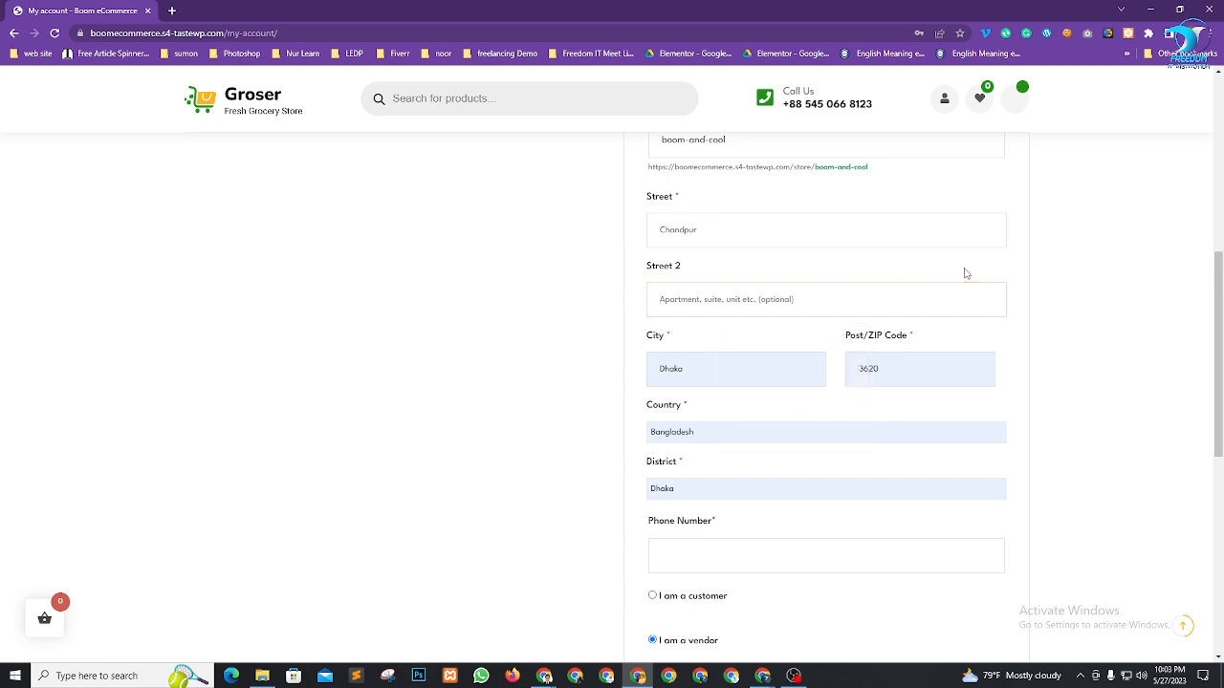
scroll(1071, 322, down, 1)
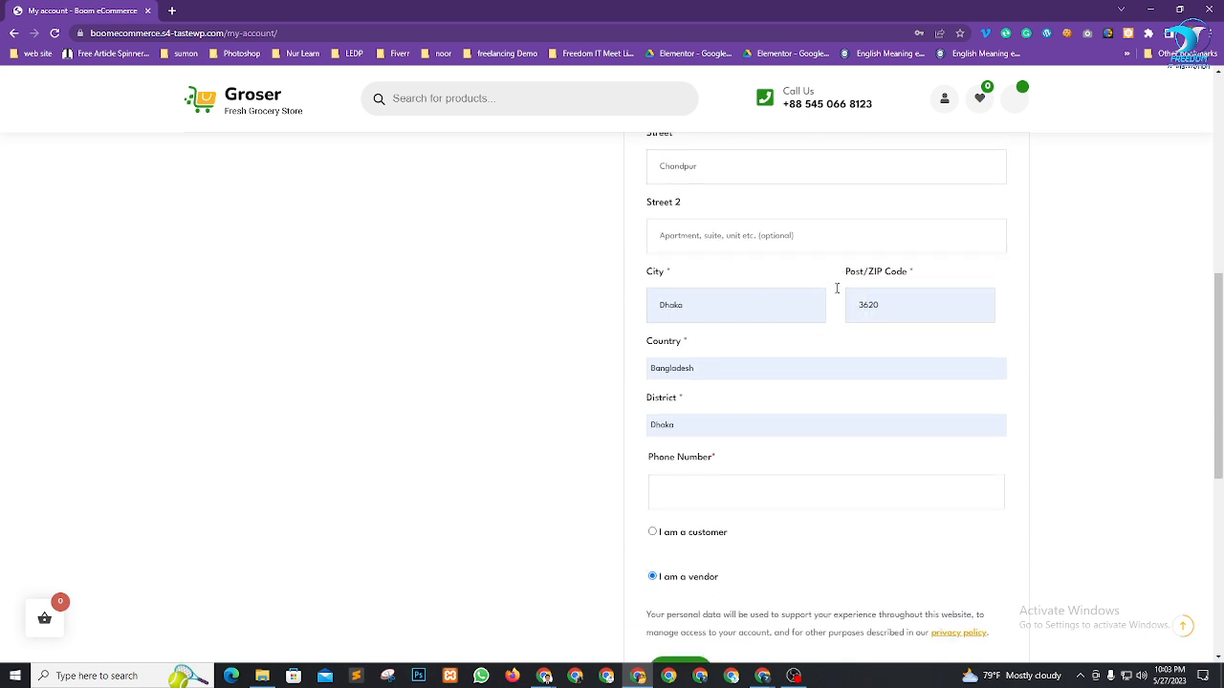
scroll(726, 340, down, 2)
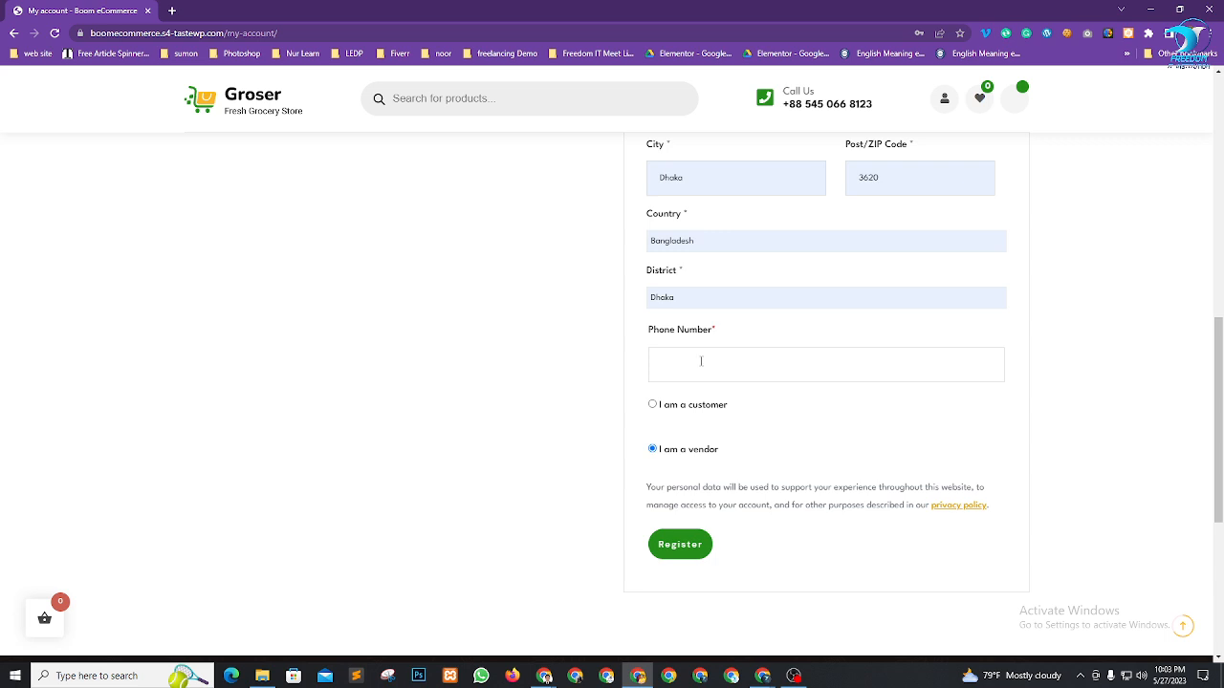
Enter the phone number, submit the registration, and decline Chrome's address update
click(729, 370)
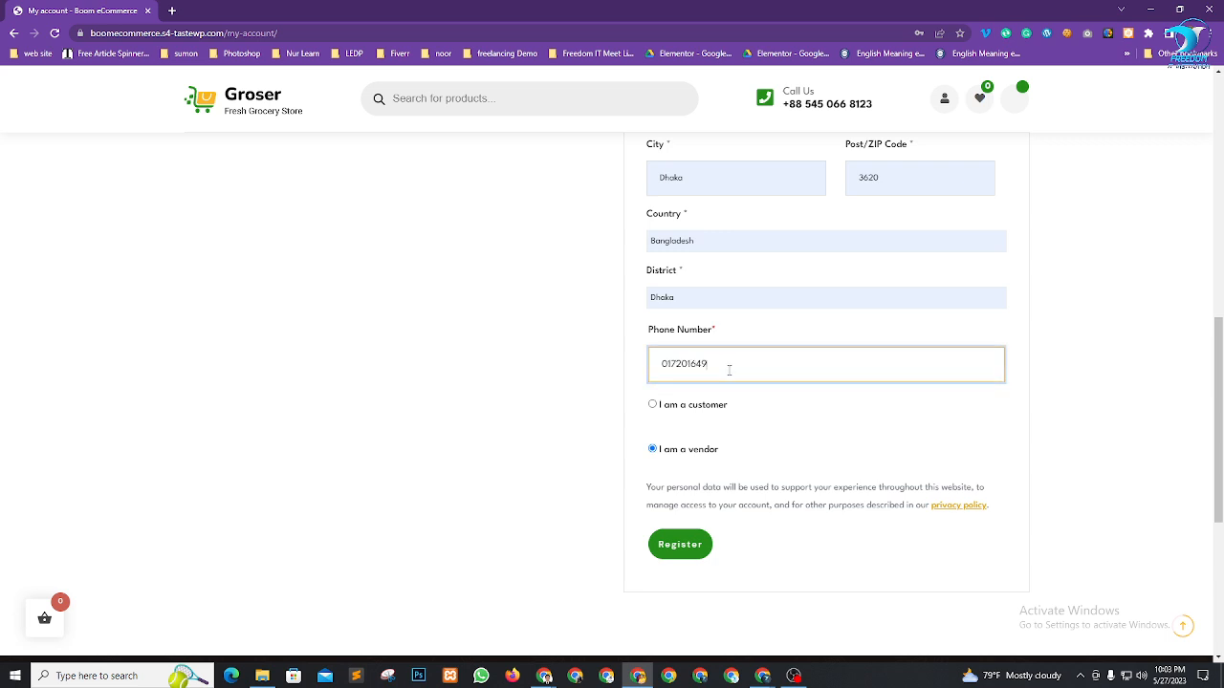
click(673, 544)
click(916, 149)
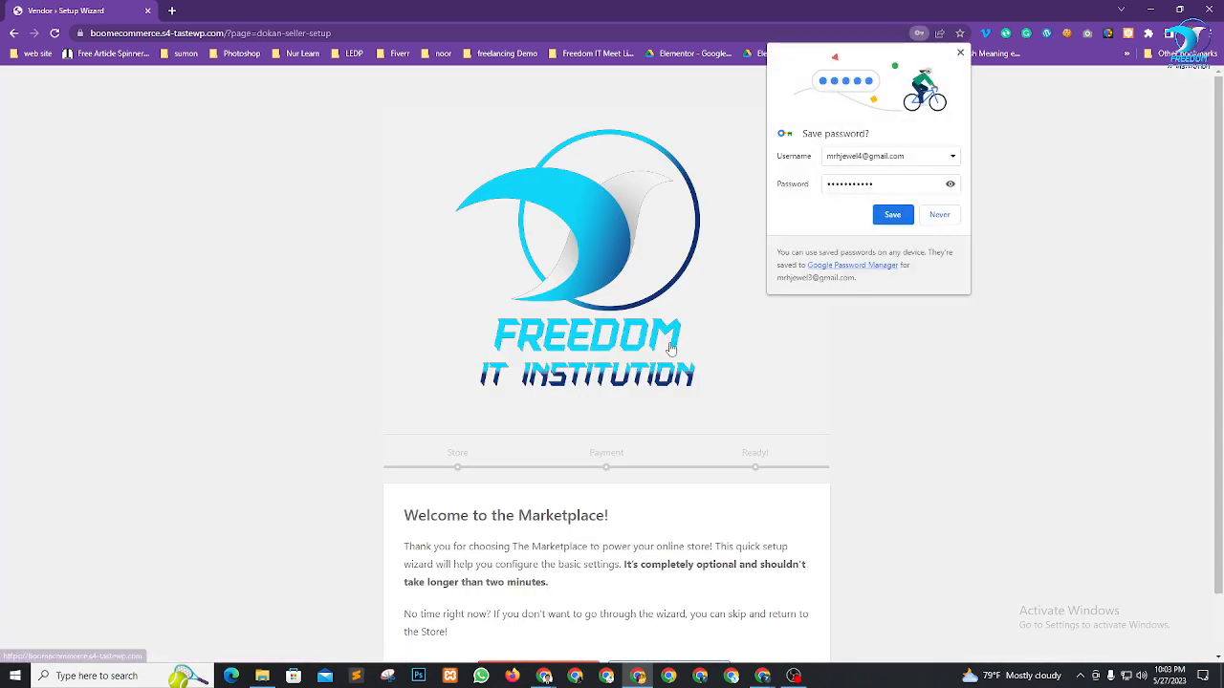
Decline saving the password and reveal the Let's Go! and Not right now buttons
click(944, 220)
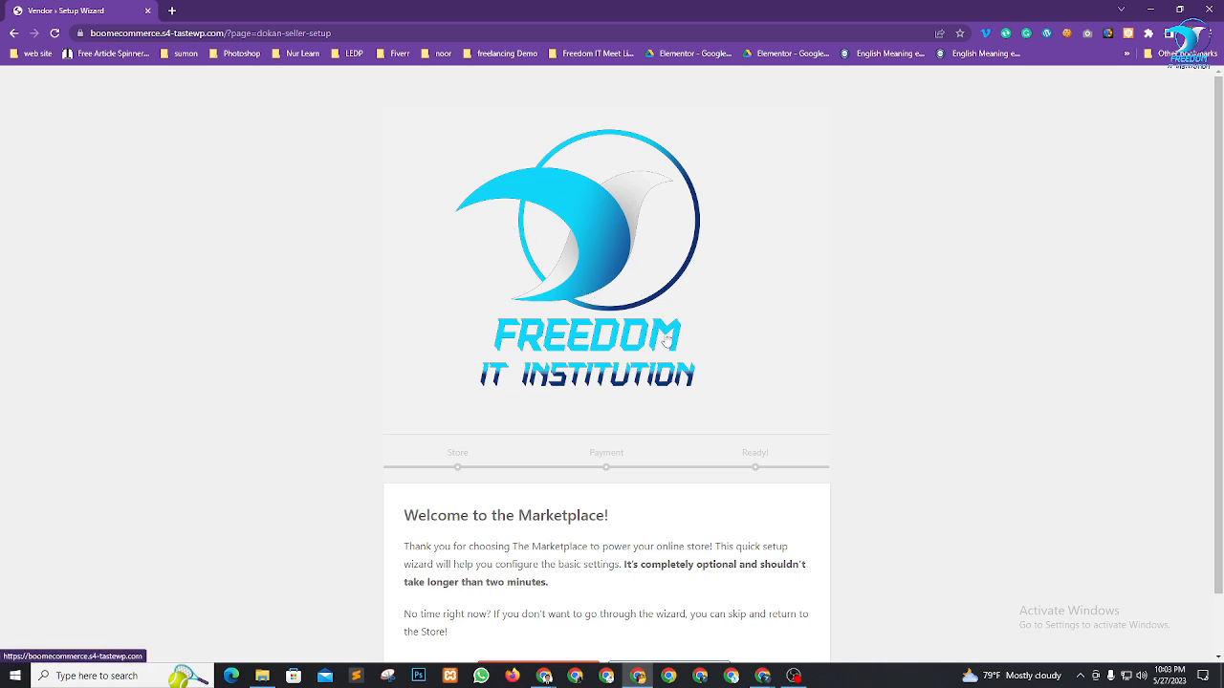
scroll(603, 350, down, 1)
scroll(688, 314, up, 1)
scroll(411, 229, down, 1)
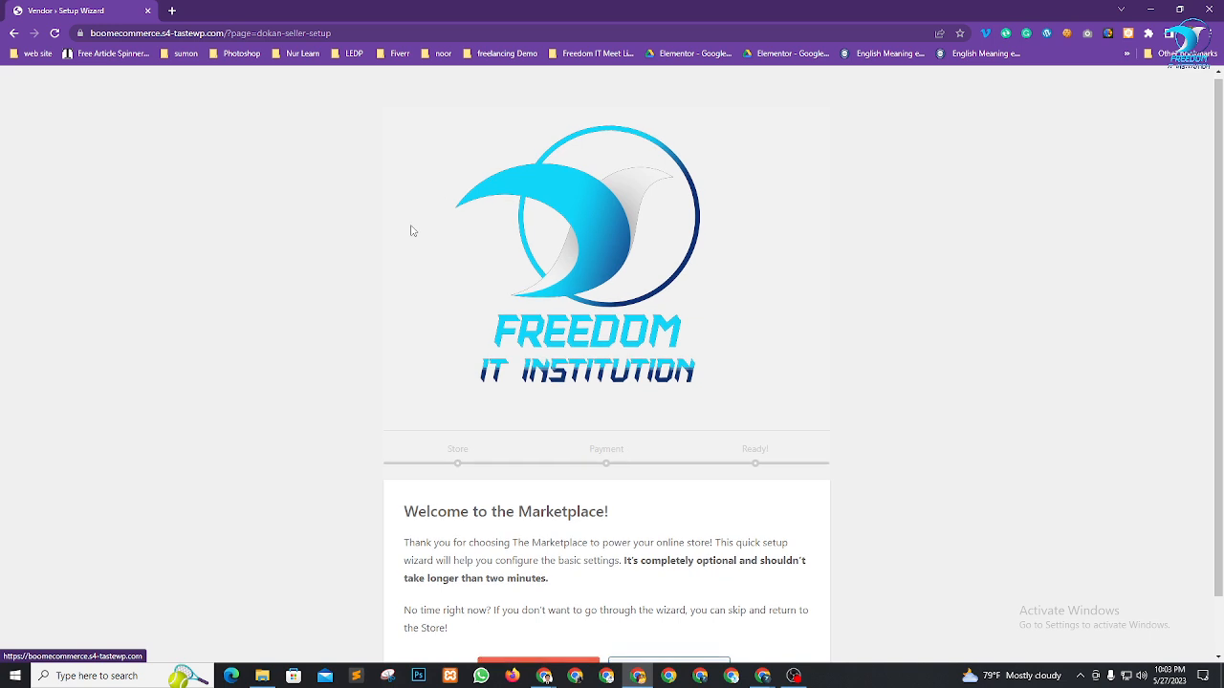
scroll(484, 216, up, 1)
scroll(642, 266, down, 1)
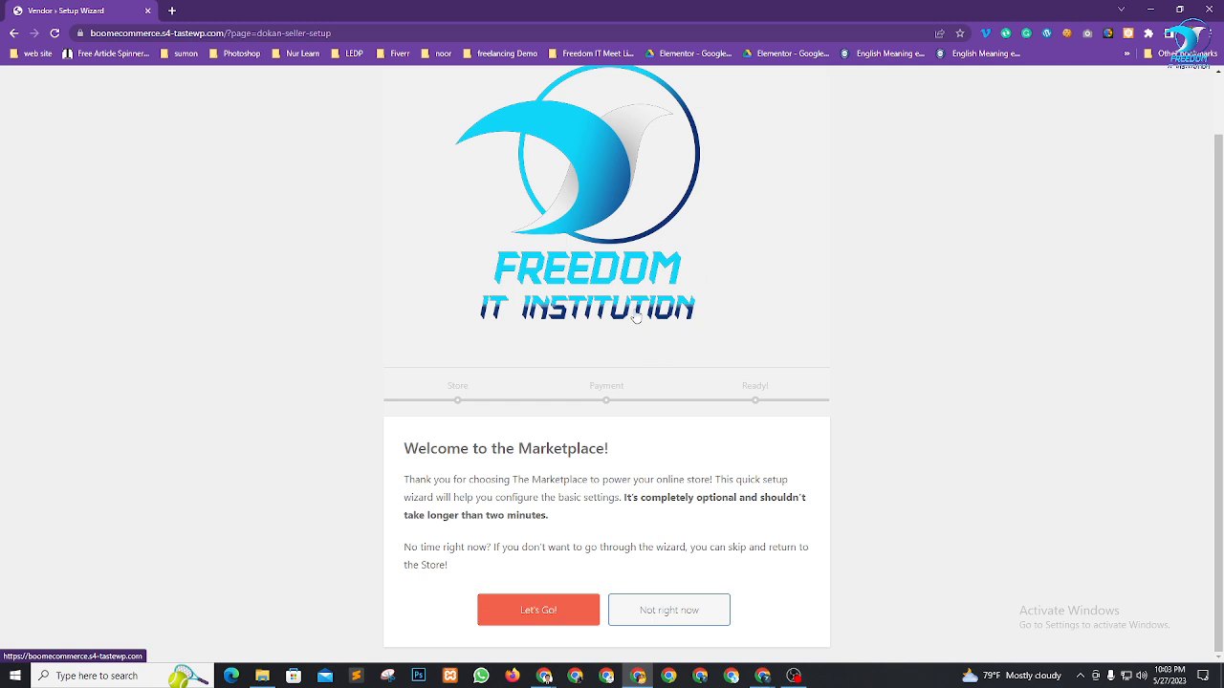
Start the wizard, enable 'Show email address in store', and continue to Payment Setup
click(527, 617)
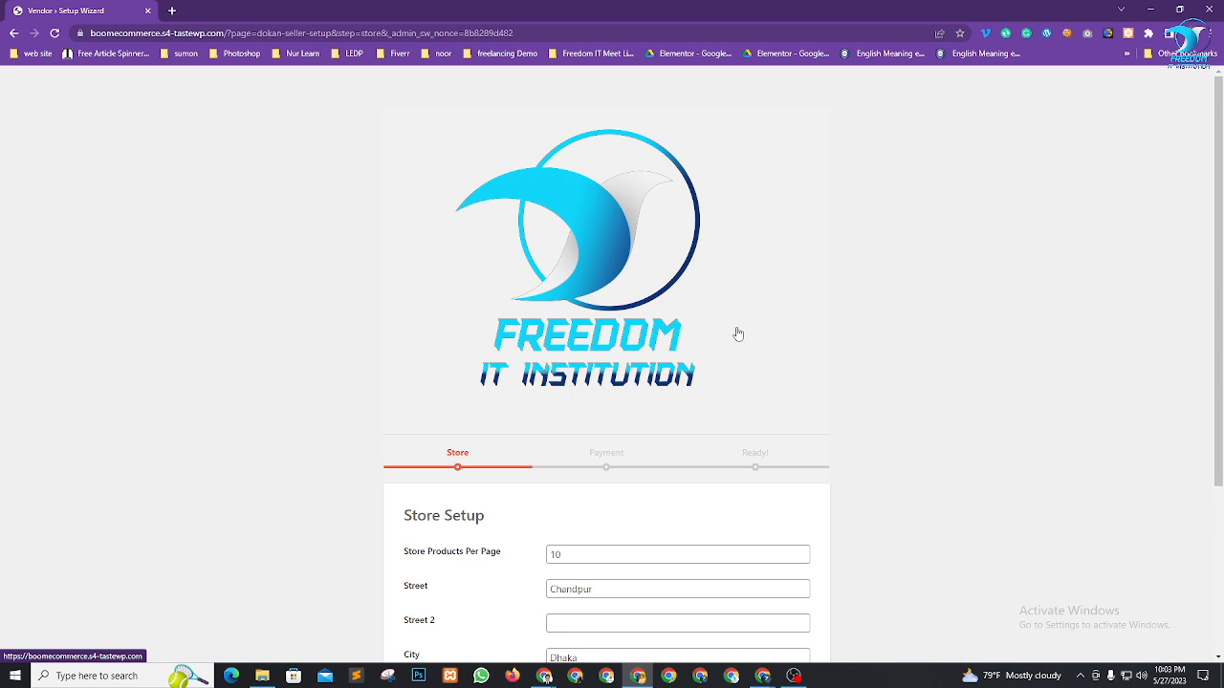
scroll(956, 349, down, 2)
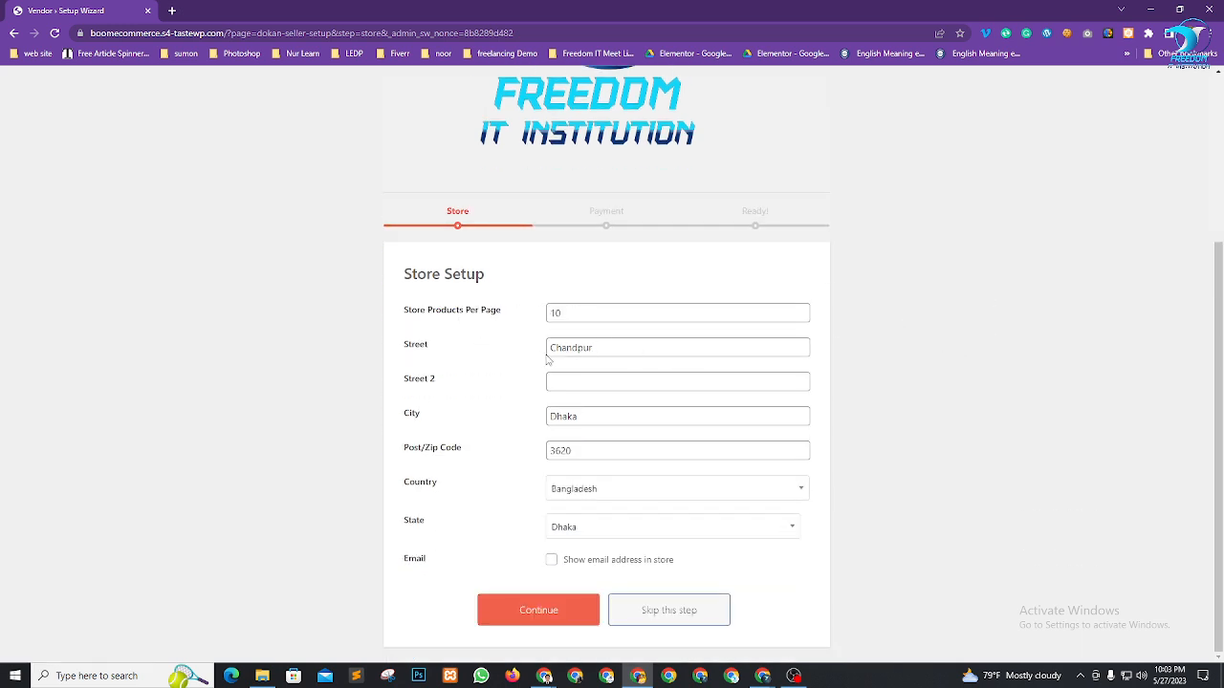
click(551, 563)
click(541, 616)
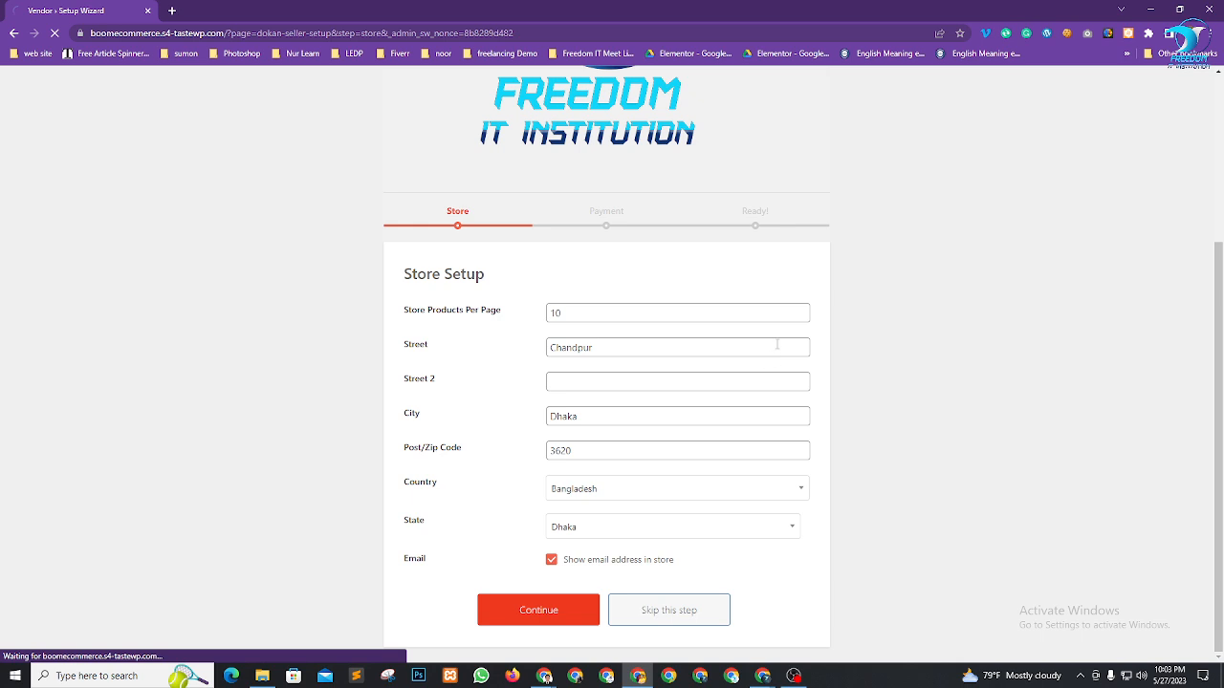
scroll(669, 339, down, 5)
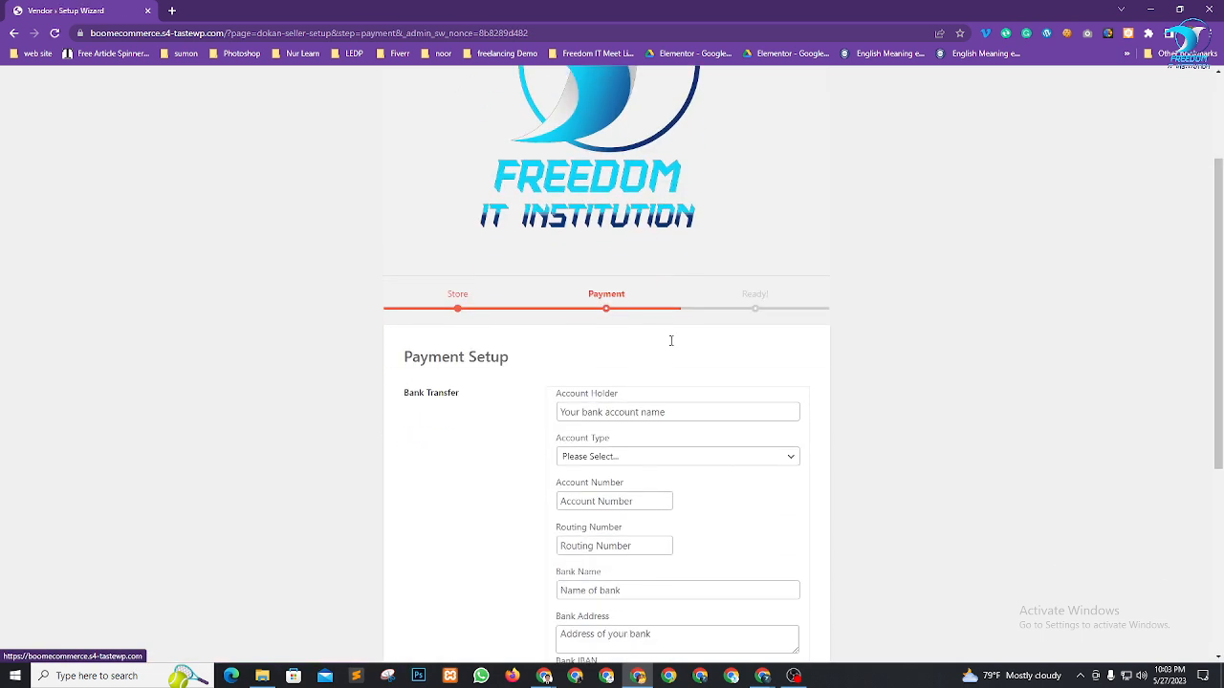
Enter the account holder name and set the account type to Business
scroll(705, 321, up, 2)
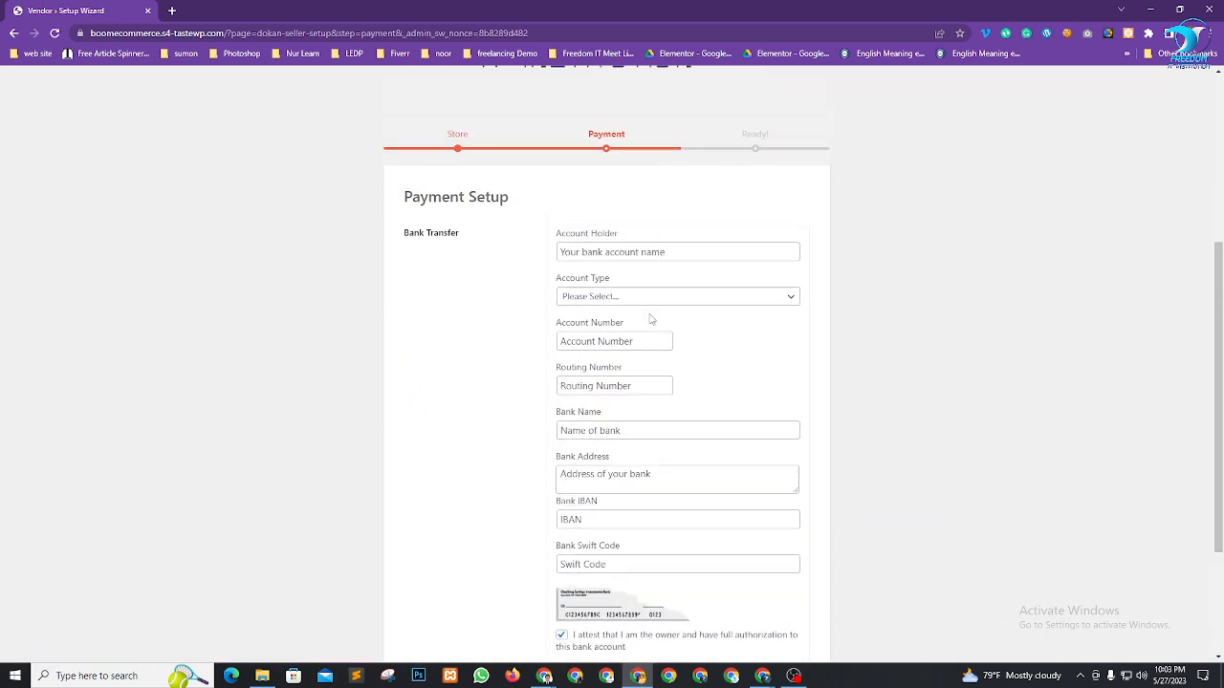
click(653, 252)
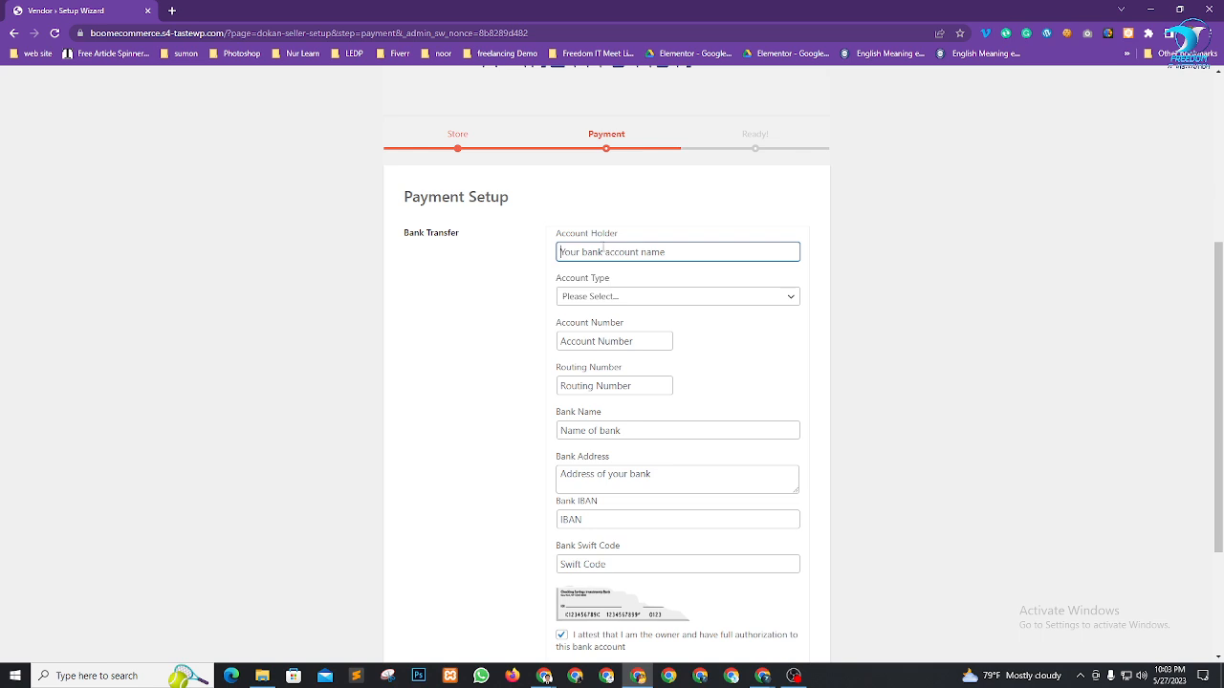
click(644, 299)
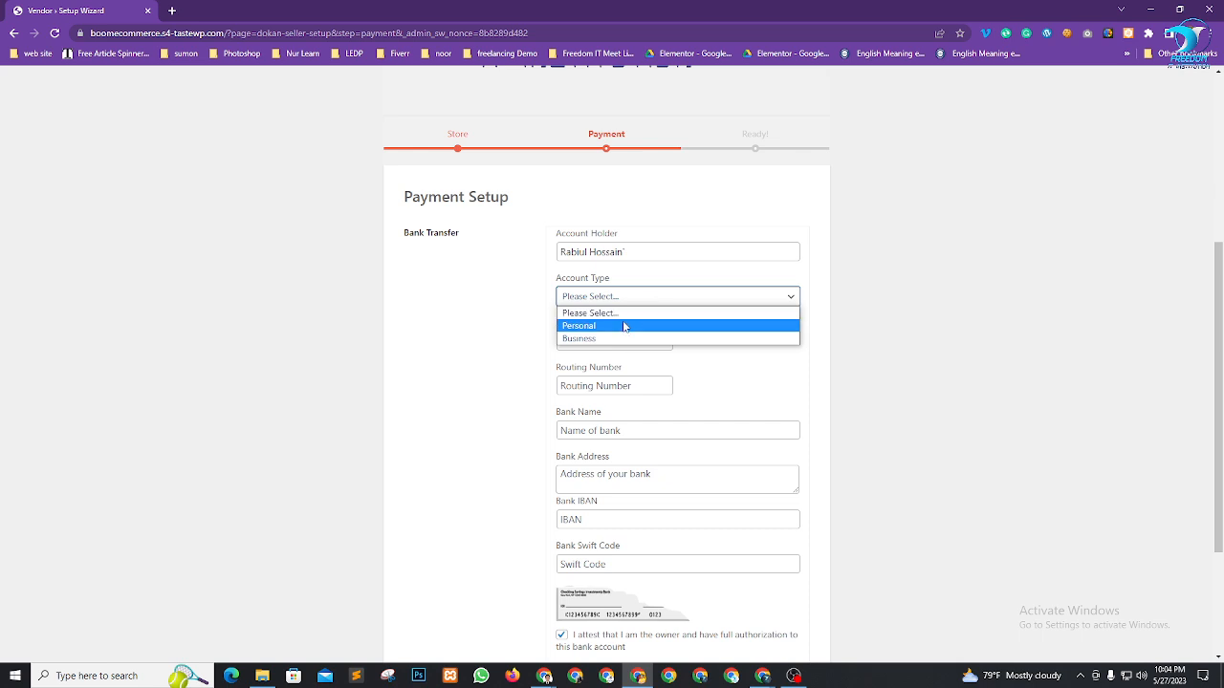
click(620, 327)
click(622, 302)
click(622, 339)
Enter the account number, routing number, bank name DBBL and bank address
click(607, 341)
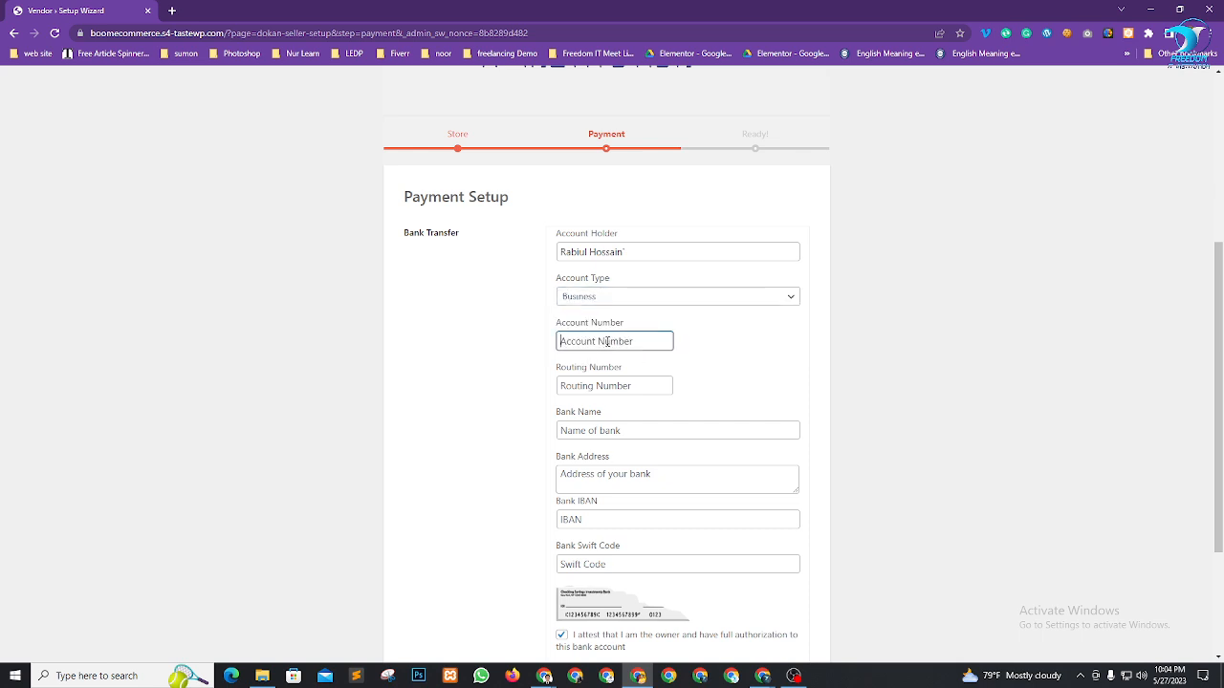
click(613, 387)
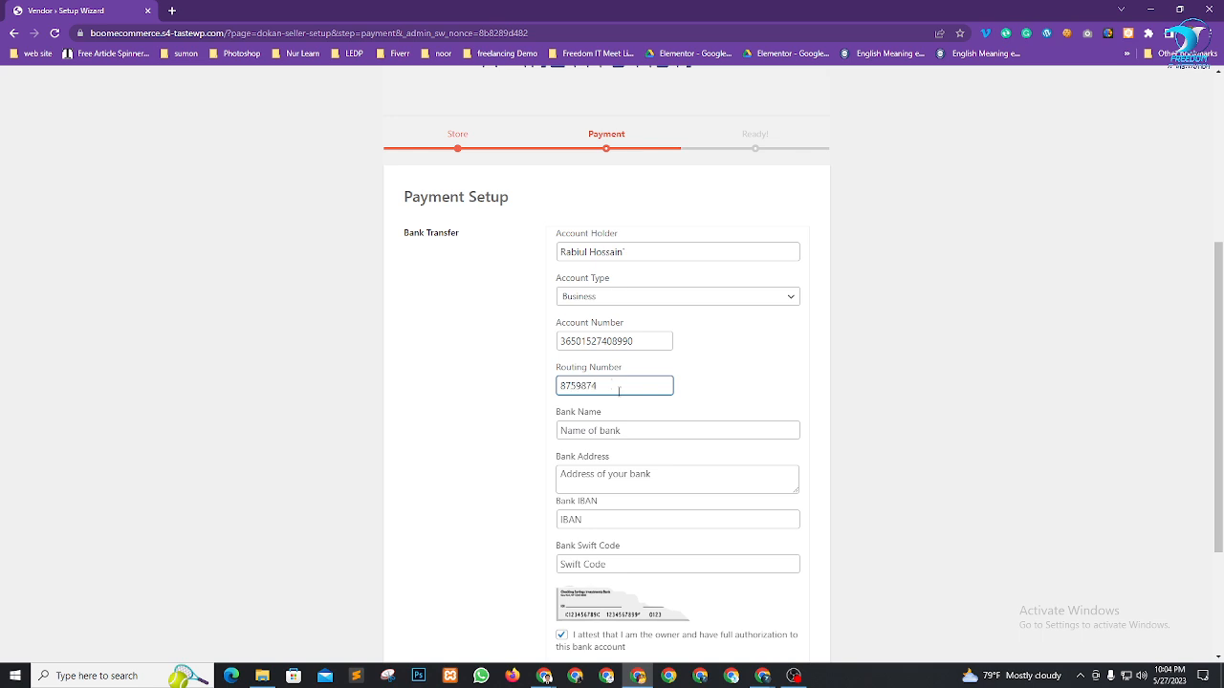
scroll(687, 377, down, 1)
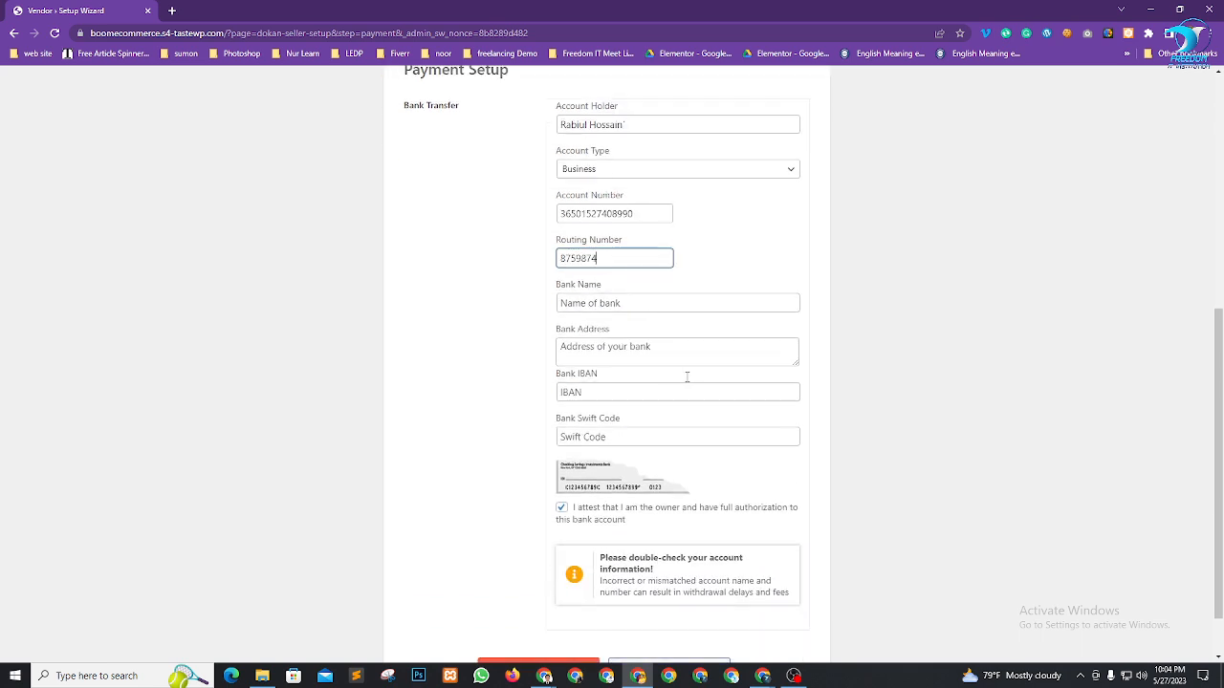
click(637, 303)
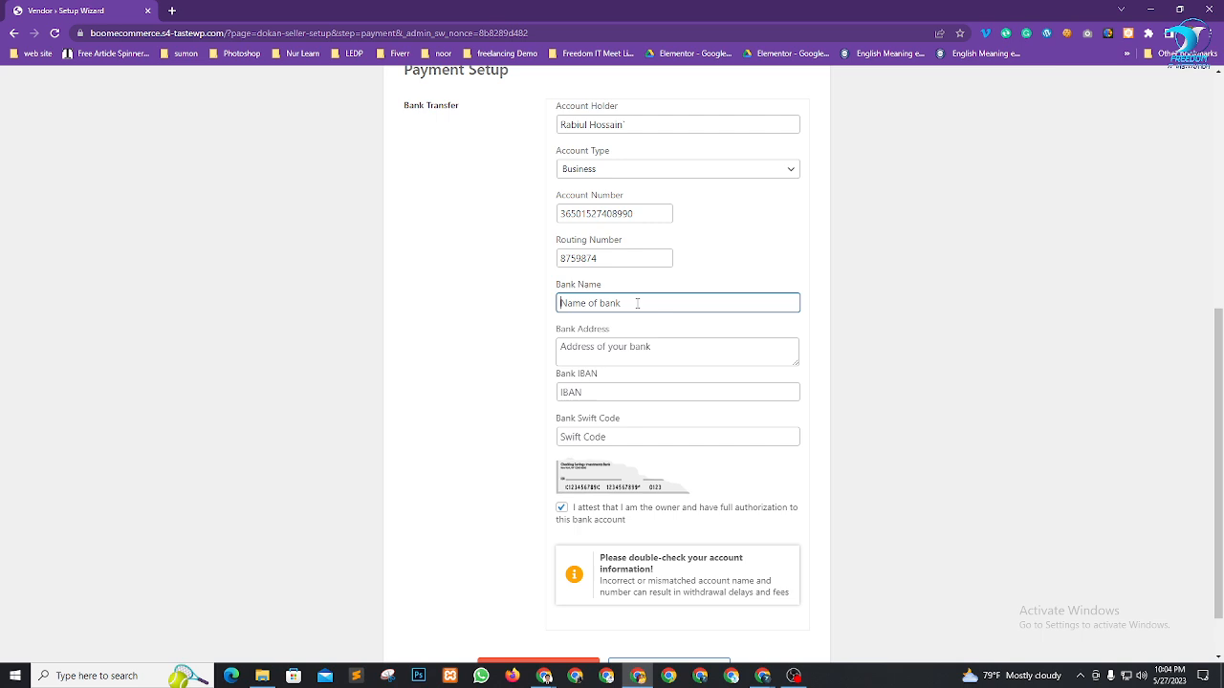
text(DBBL)
click(655, 349)
text(Chandpur)
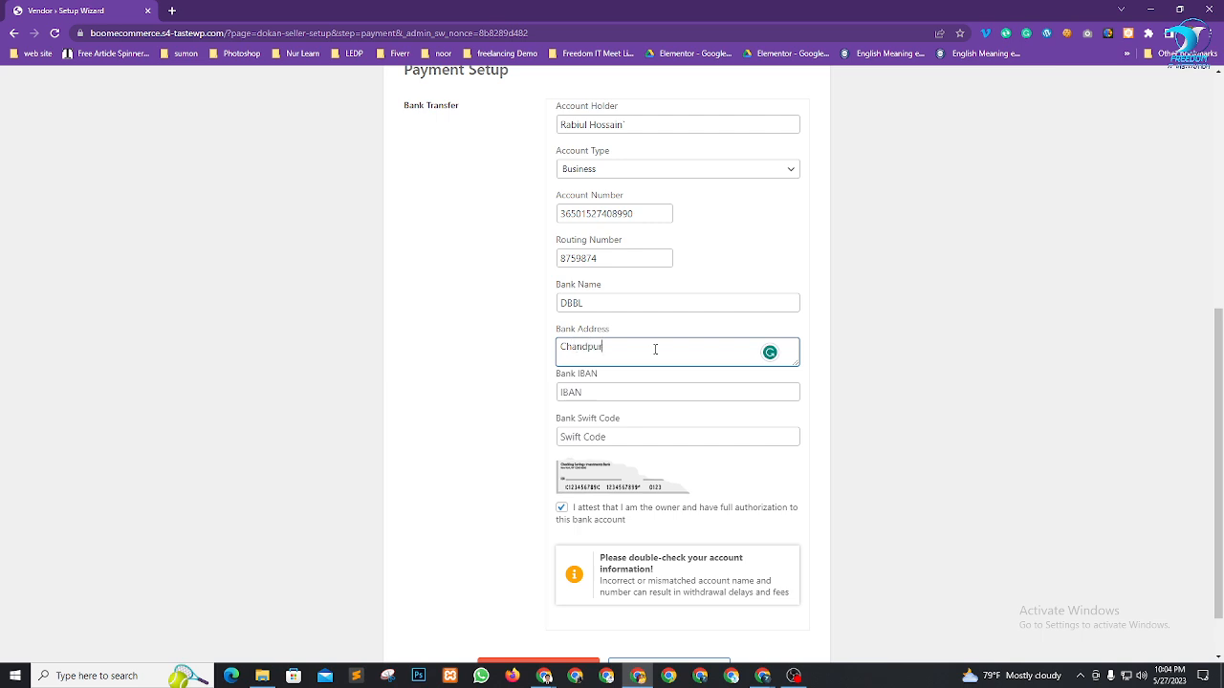
Fill in the IBAN and Swift code and submit the bank details
click(614, 394)
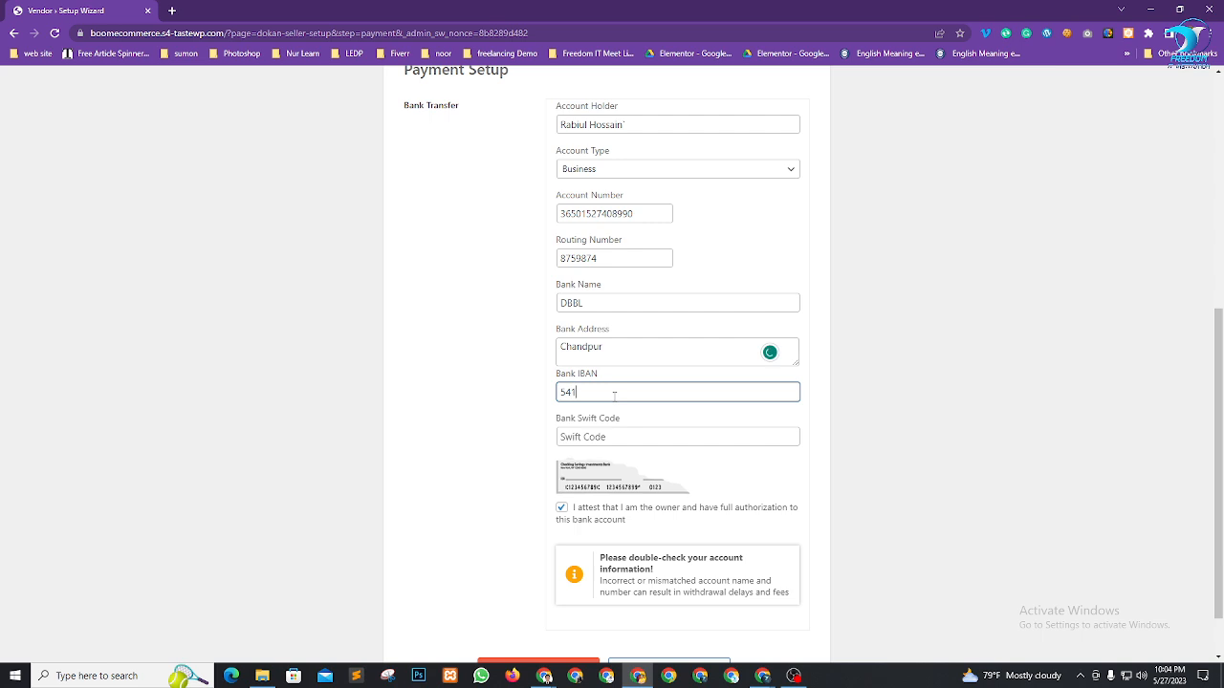
scroll(640, 413, down, 1)
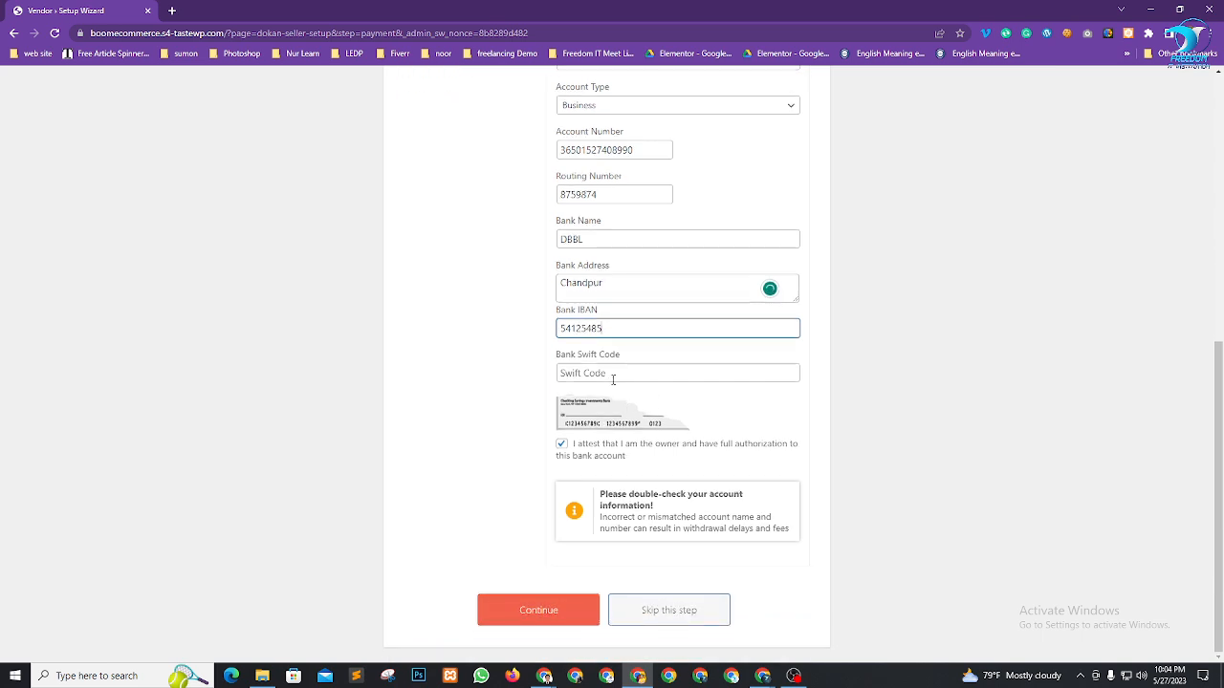
click(613, 375)
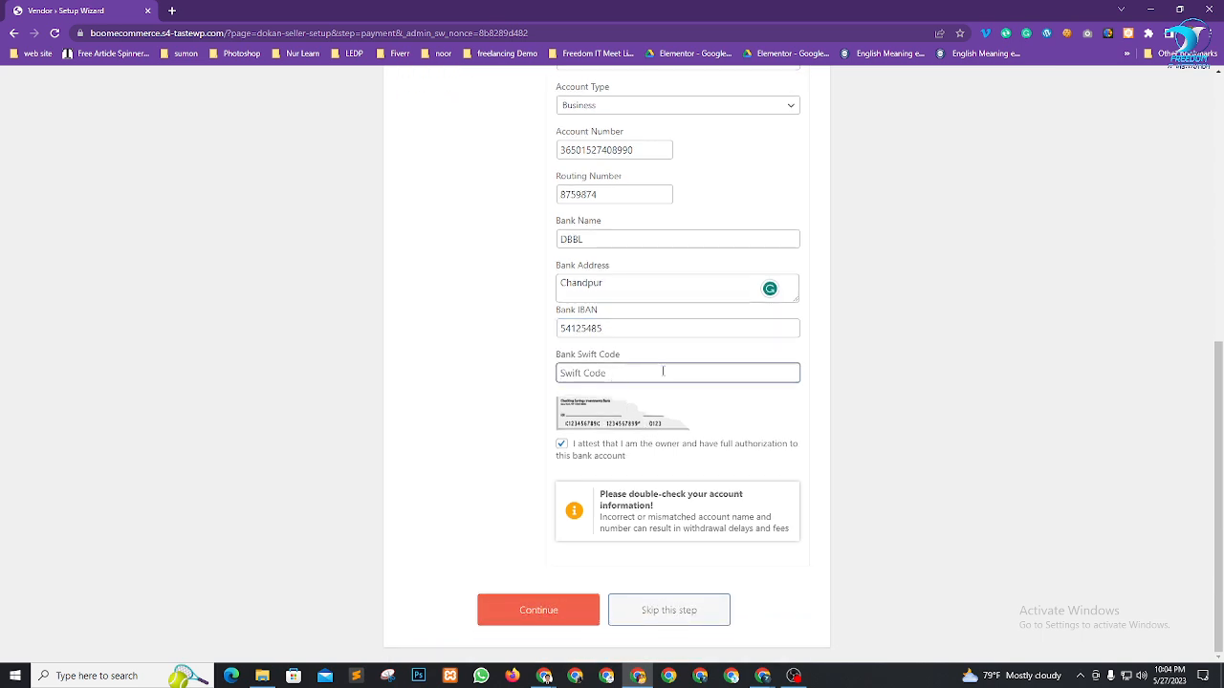
click(564, 609)
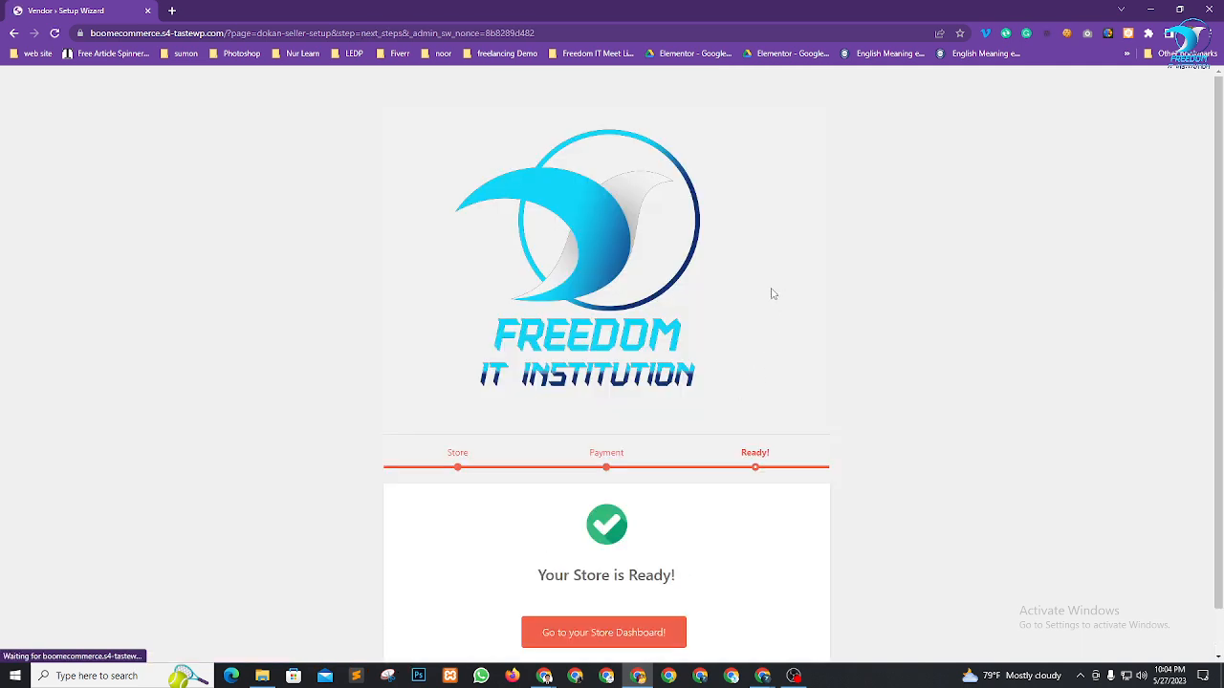
Leave the wizard for the new vendor store dashboard
scroll(861, 316, down, 1)
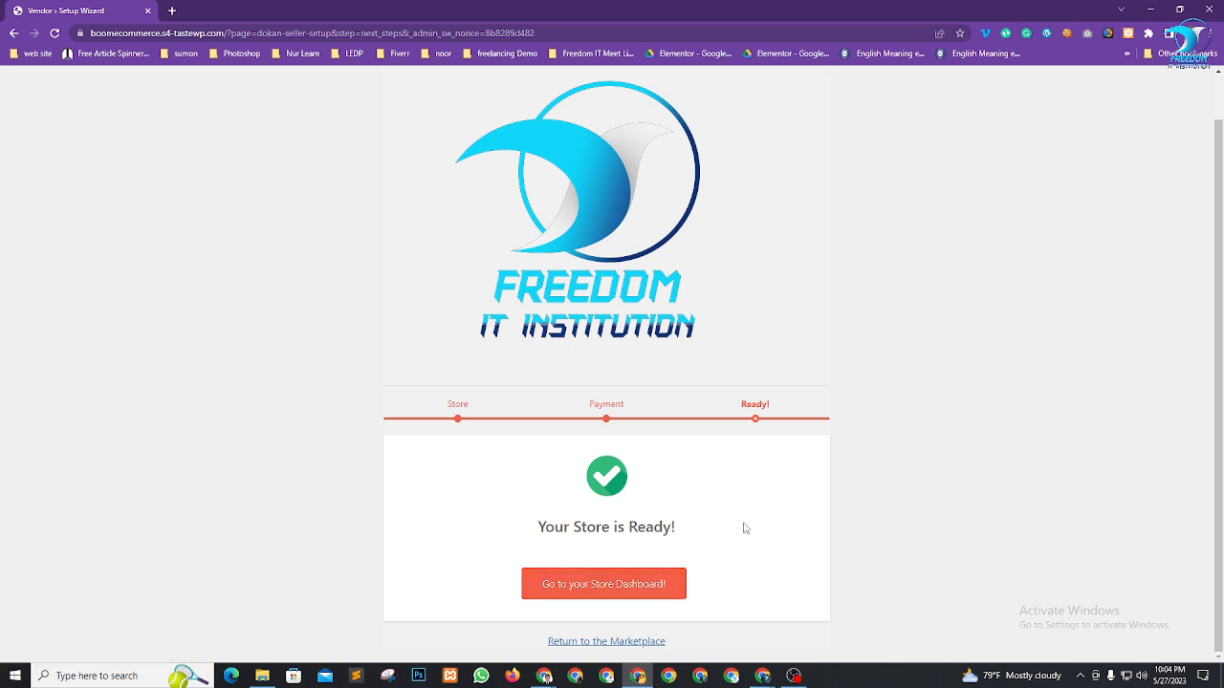
click(564, 591)
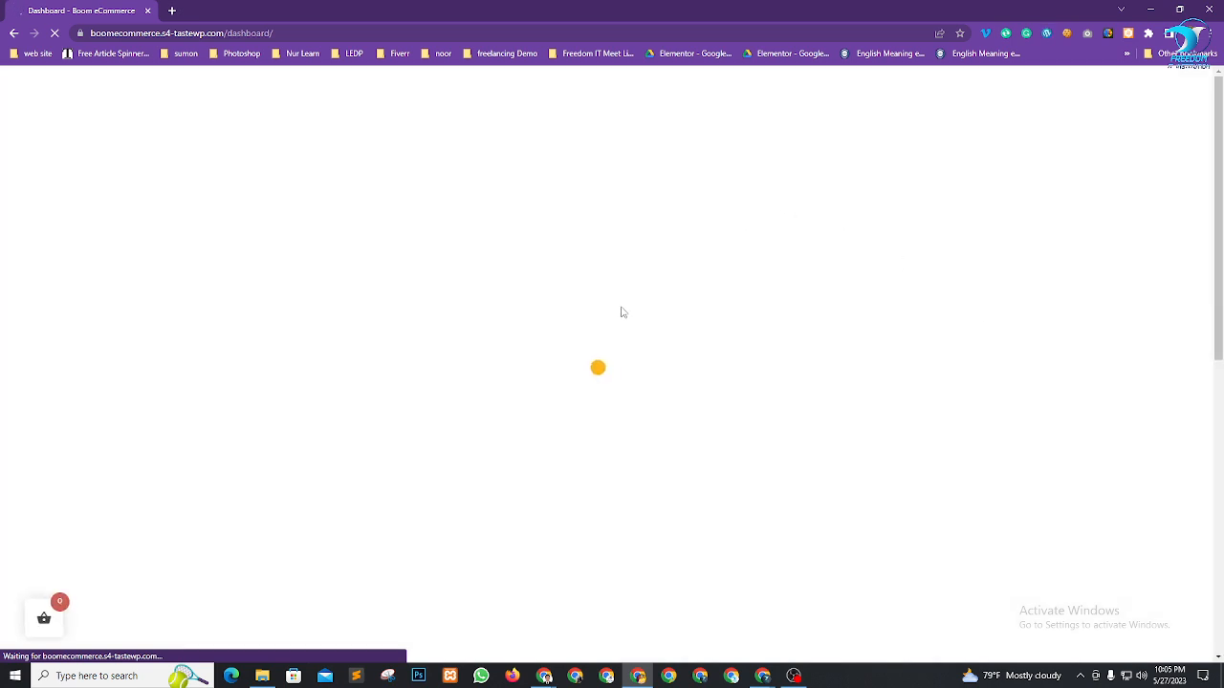
scroll(684, 401, down, 8)
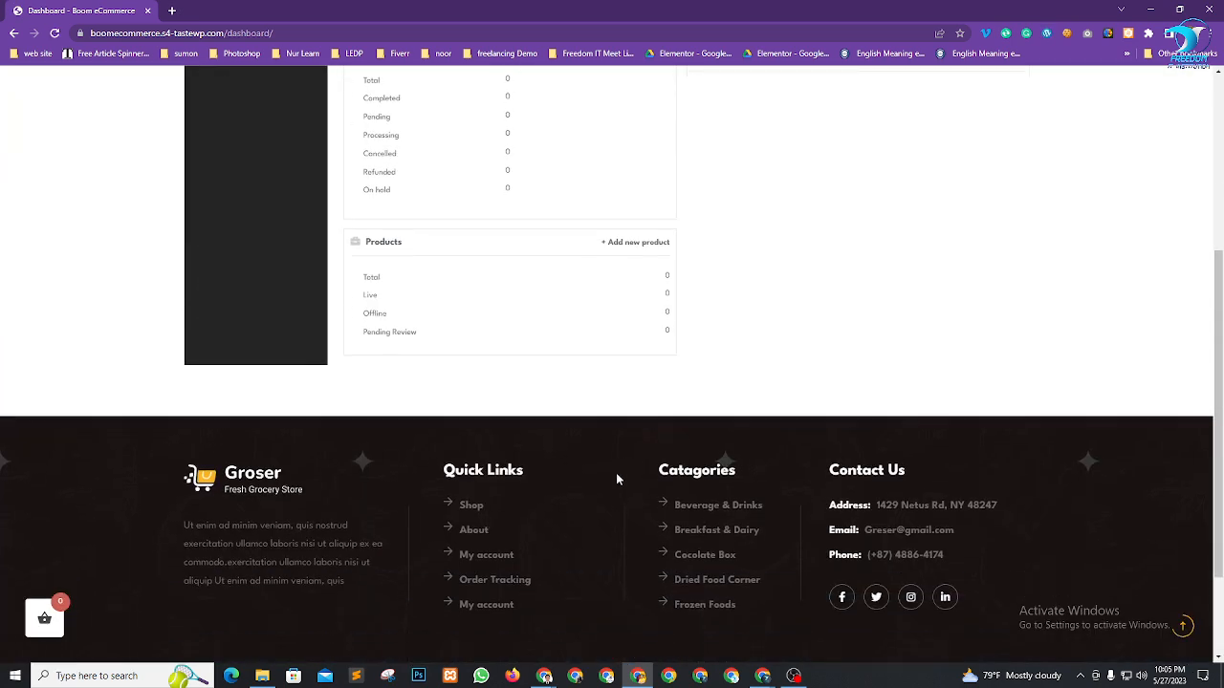
scroll(684, 454, up, 8)
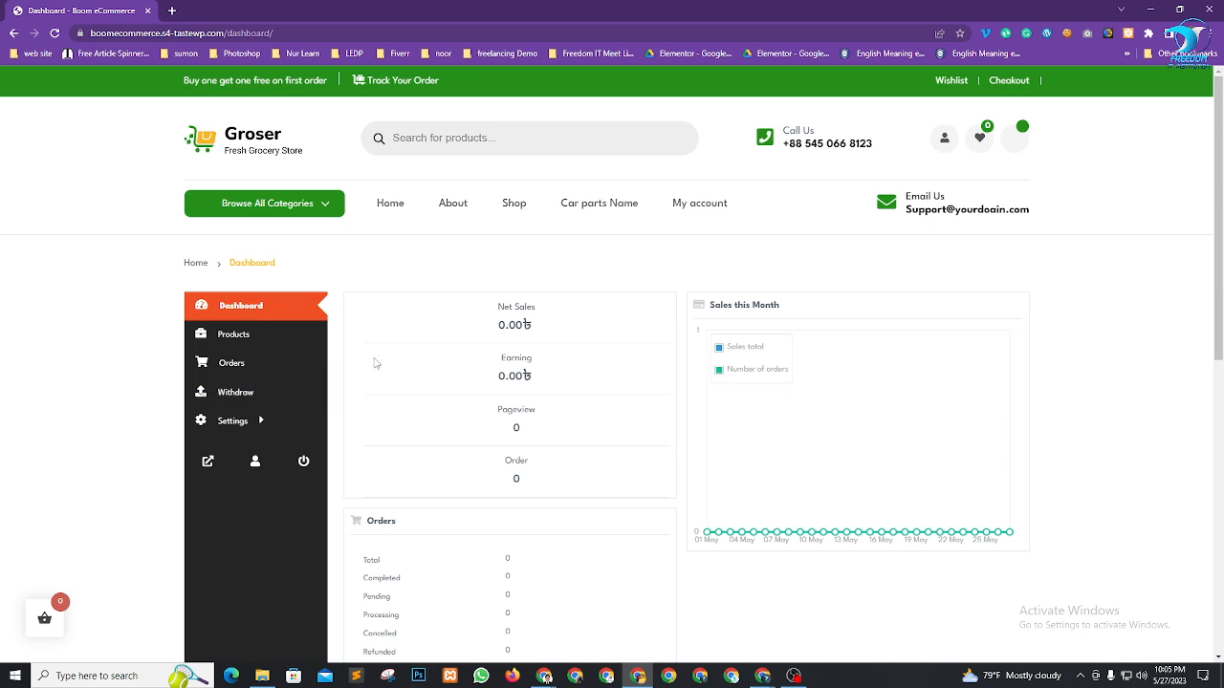
Check the WordPress admin Dashboard in the other browser window
mouse_move(544, 676)
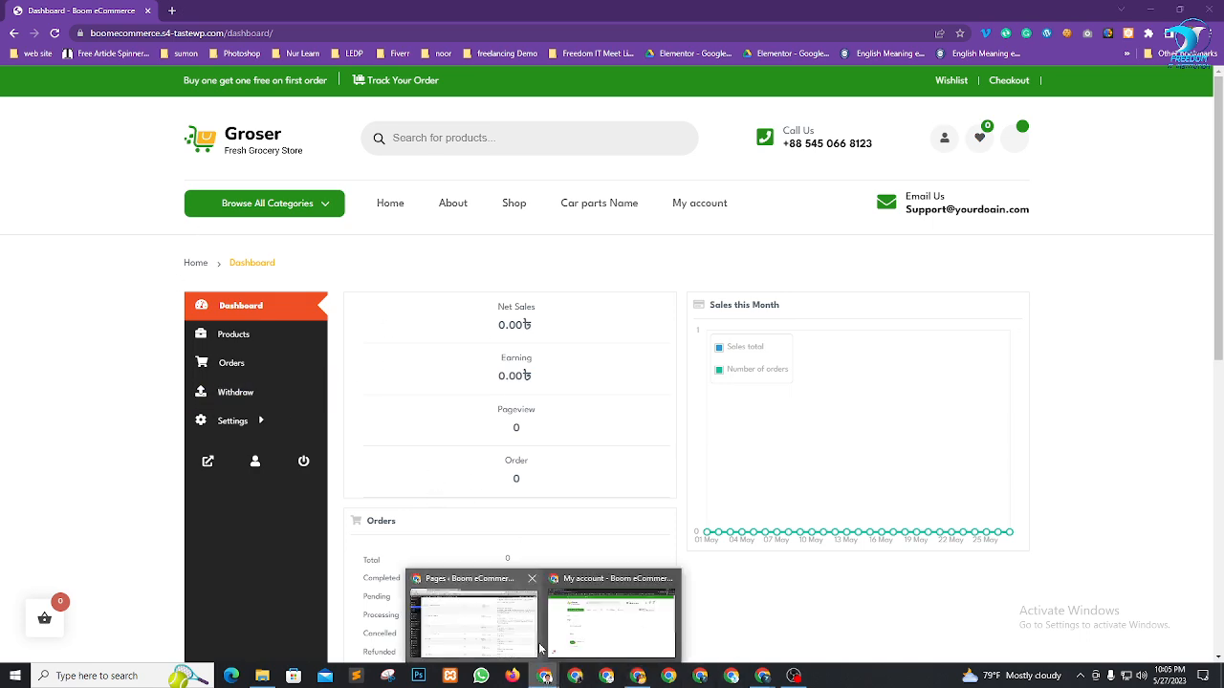
click(496, 631)
scroll(5, 131, up, 3)
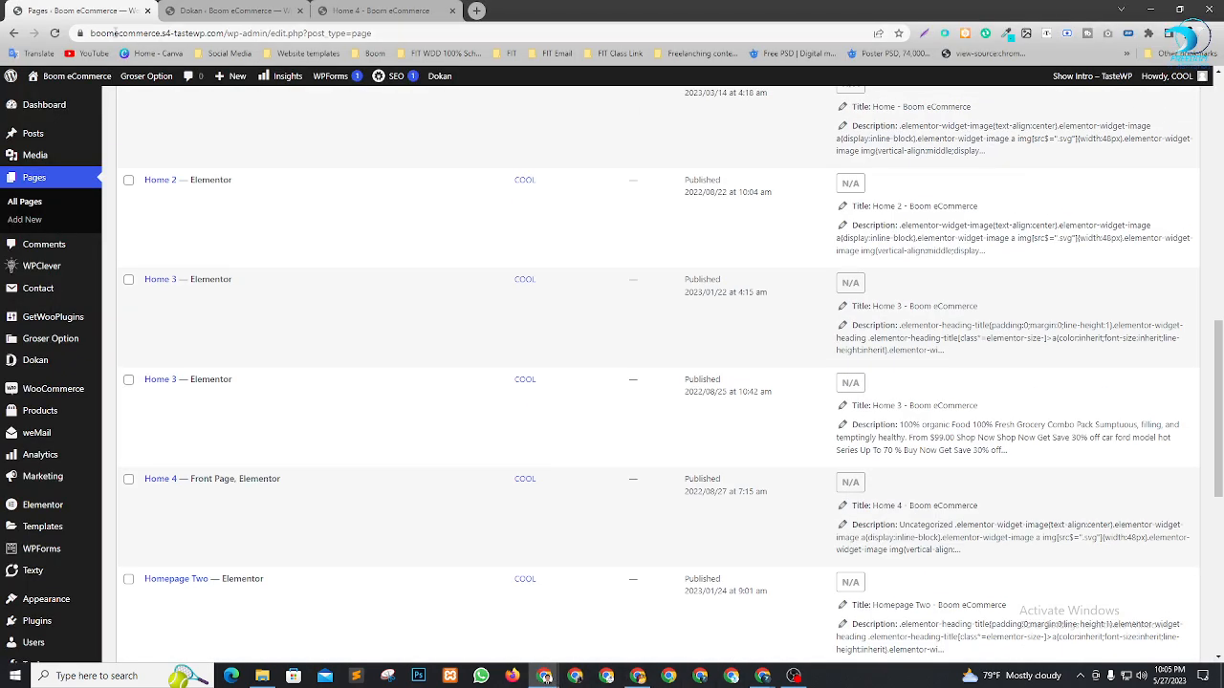
click(60, 105)
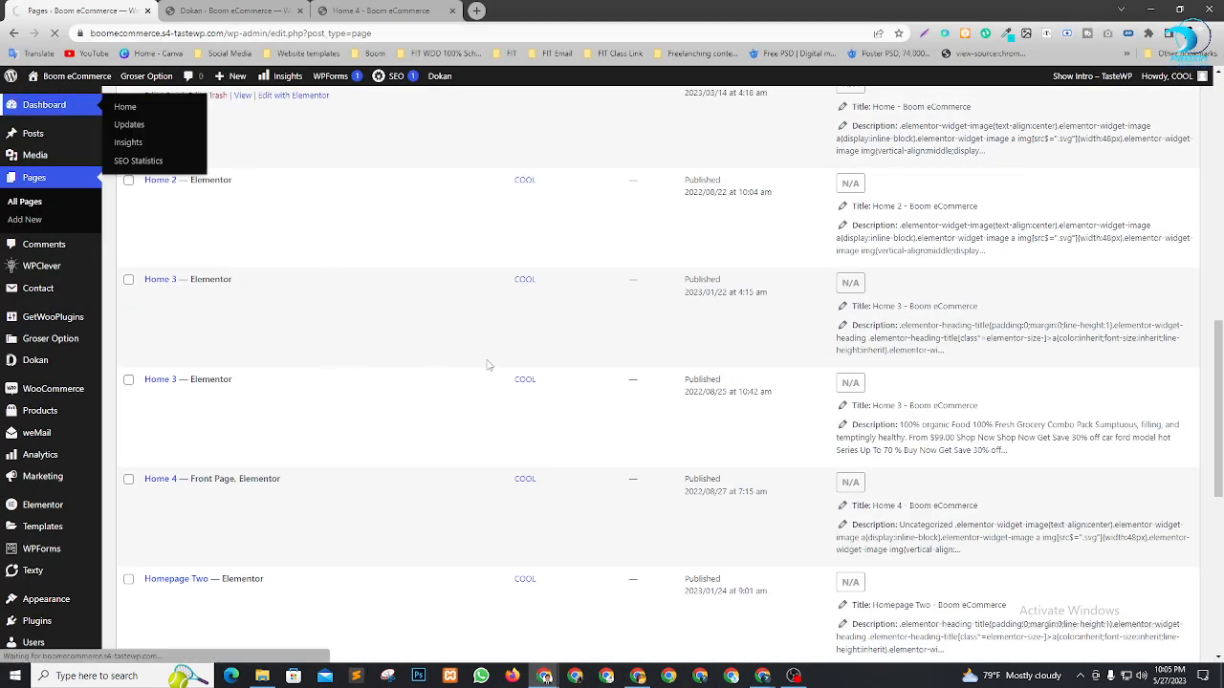
scroll(488, 365, up, 10)
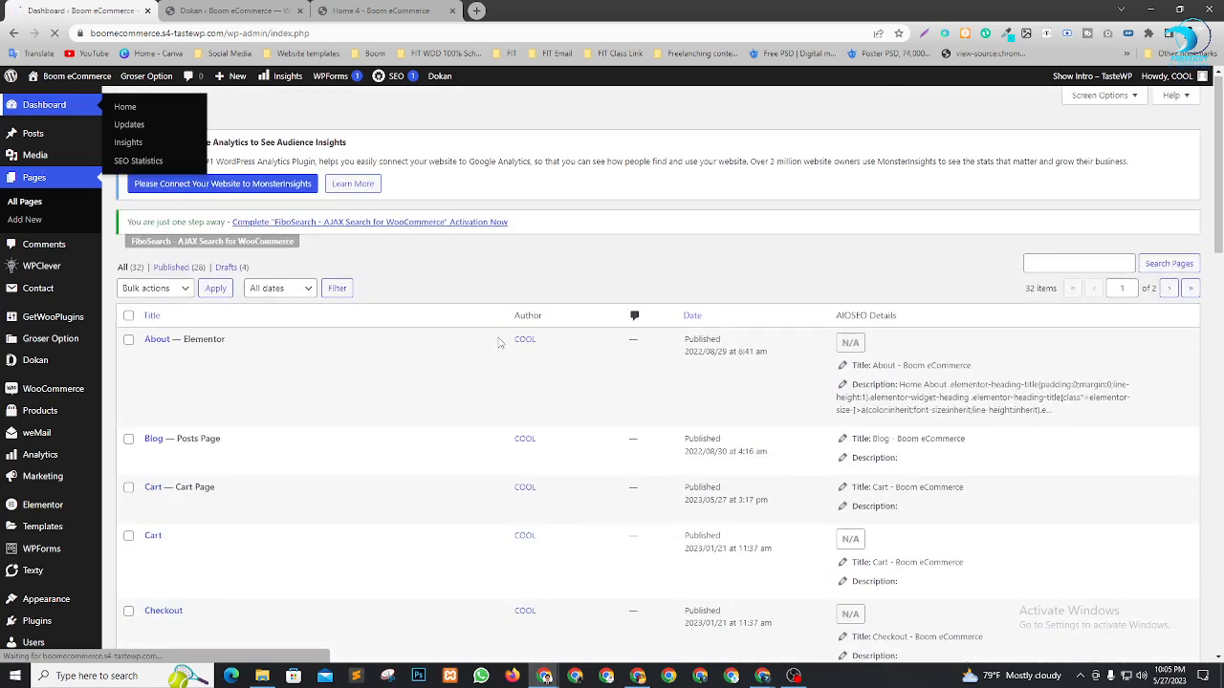
scroll(467, 268, down, 2)
scroll(459, 430, up, 2)
scroll(483, 438, down, 1)
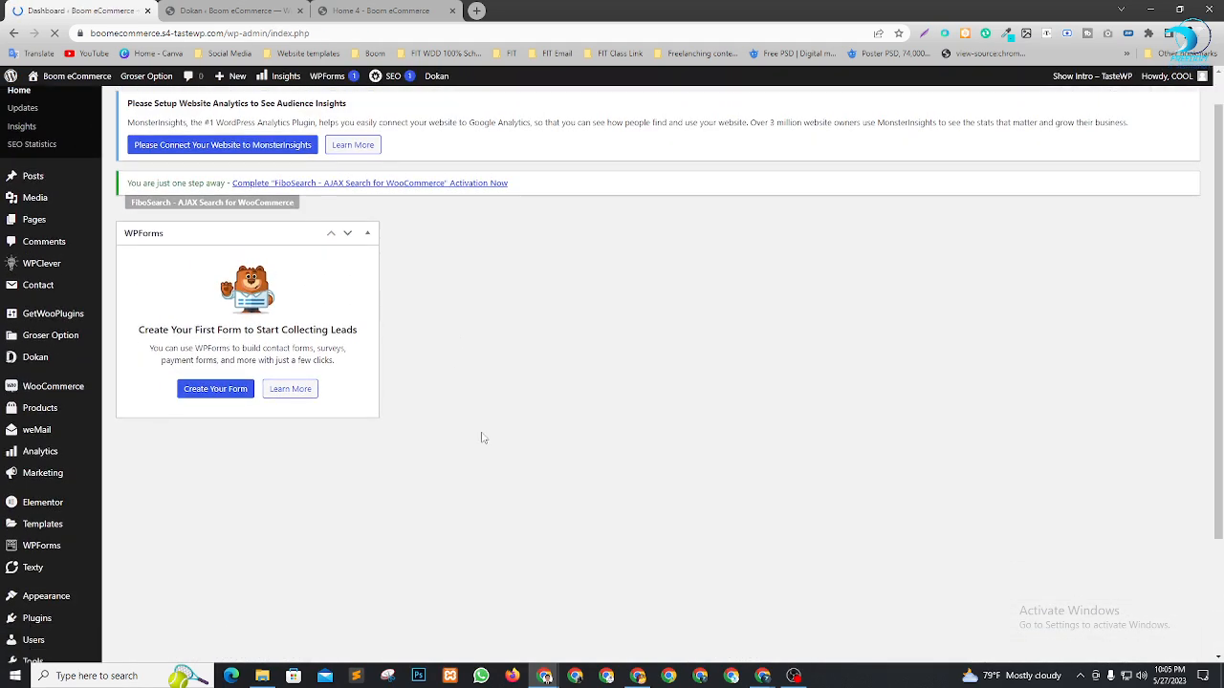
scroll(483, 438, down, 3)
Return to the vendor dashboard and highlight its zero Net Sales and Earning amounts
click(638, 676)
scroll(414, 284, down, 1)
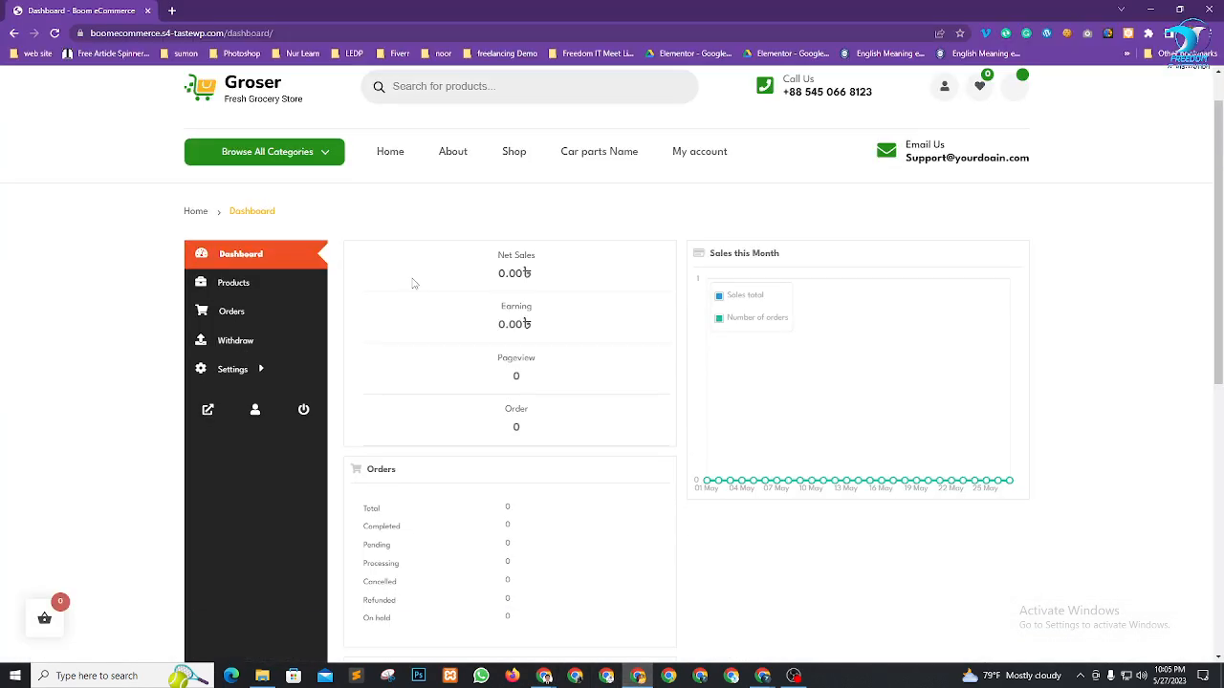
scroll(414, 283, down, 3)
scroll(699, 358, up, 4)
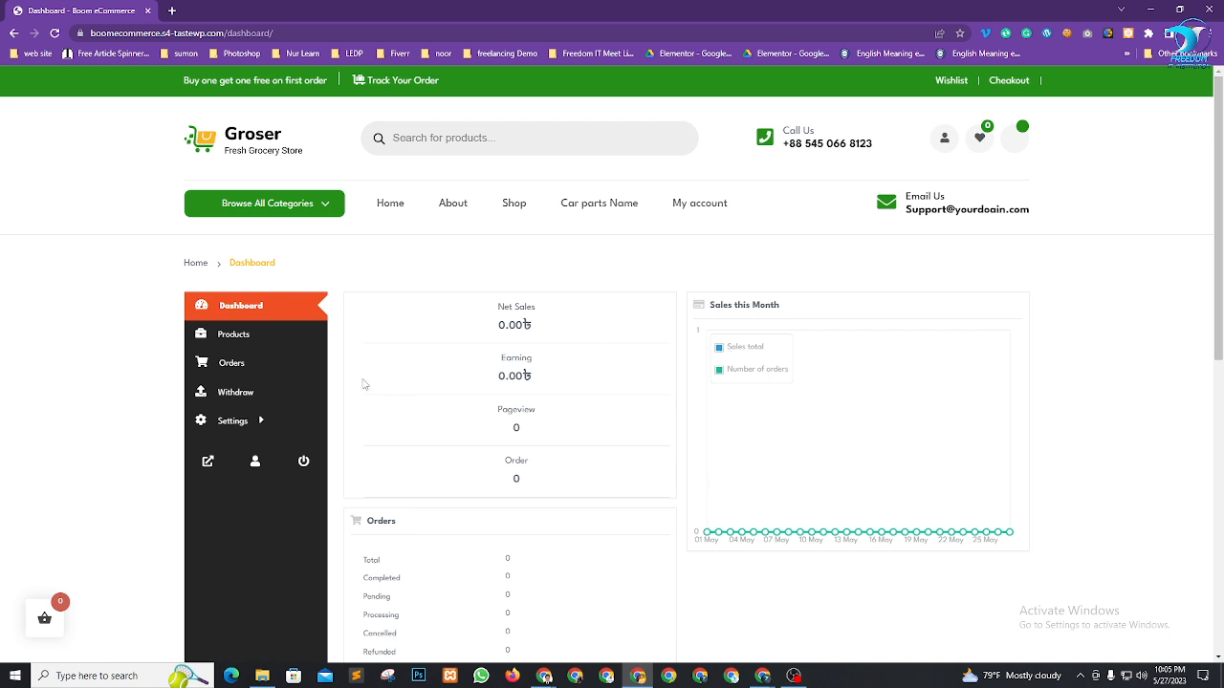
drag(500, 332, 553, 330)
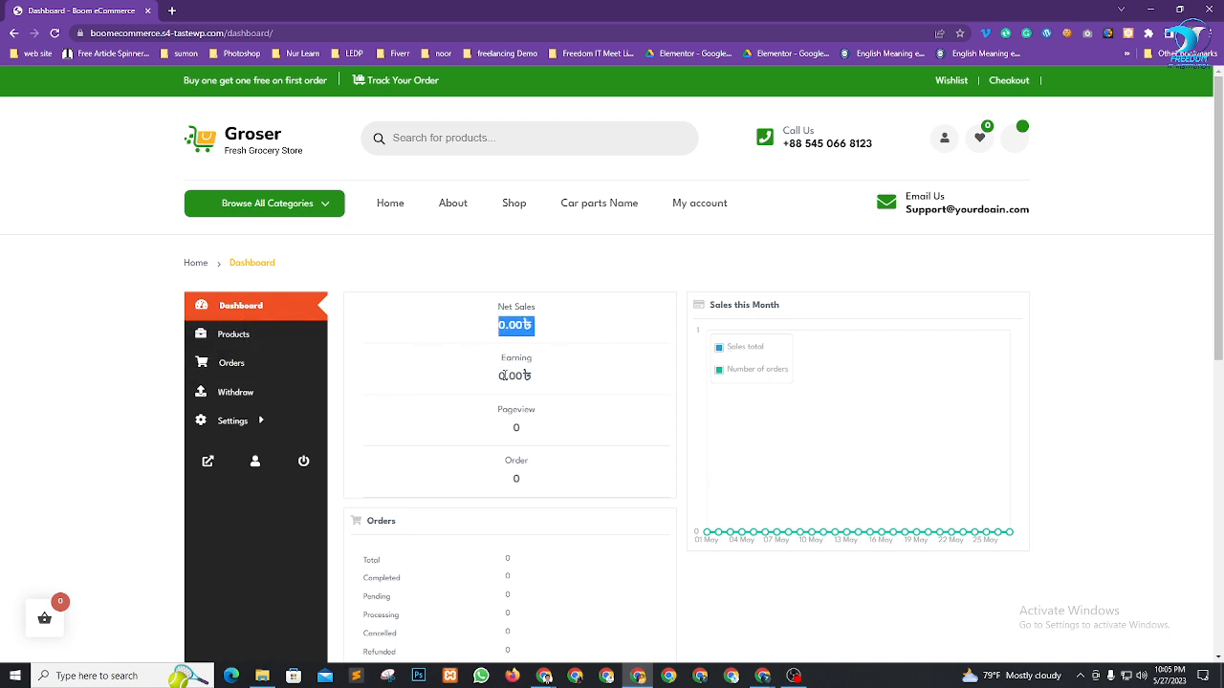
drag(499, 385, 545, 382)
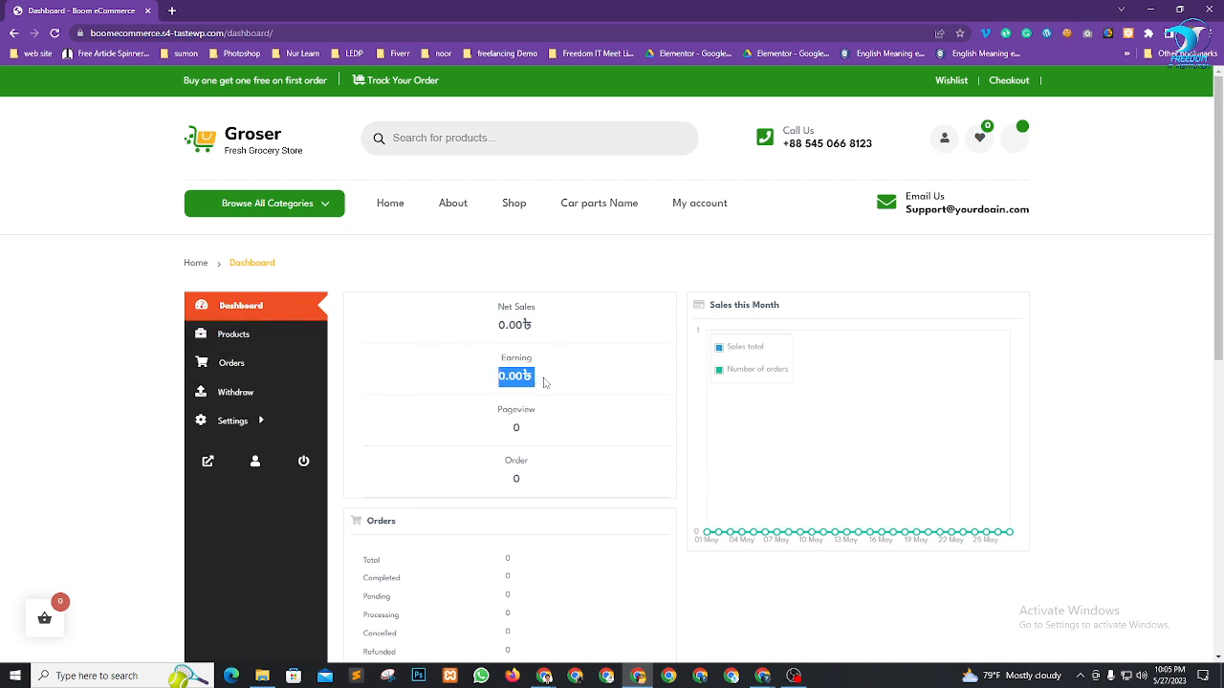
Look through the vendor dashboard's Products, Orders and Withdraw pages
click(217, 340)
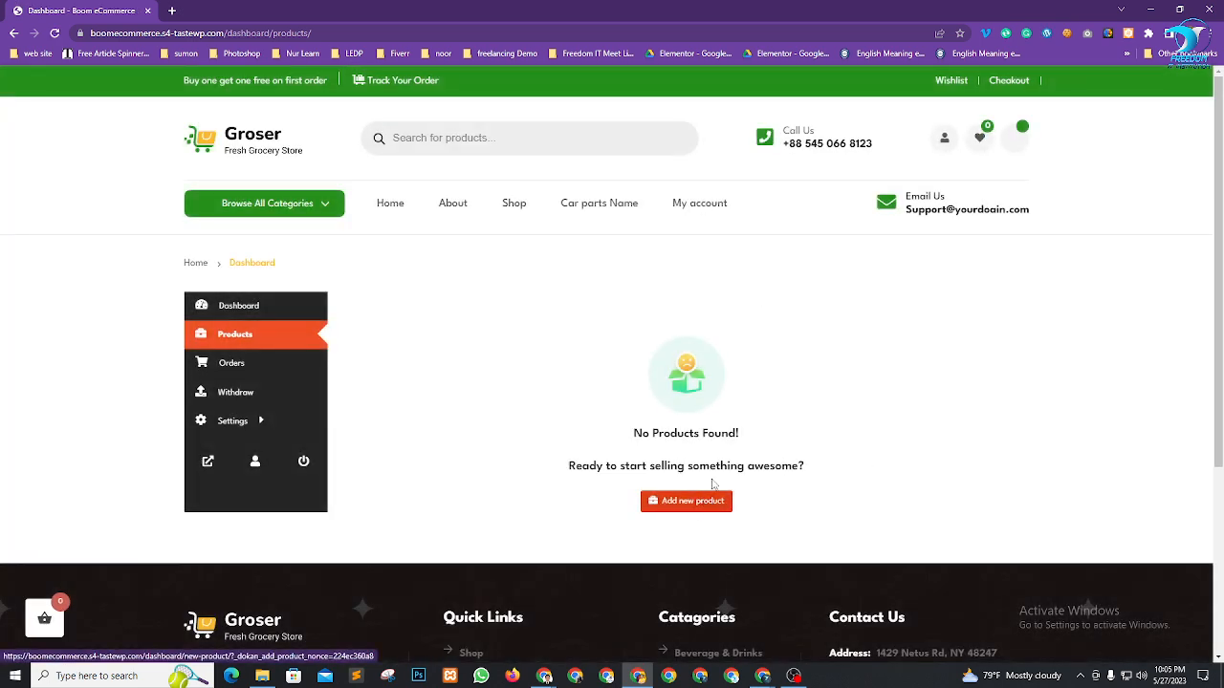
click(202, 368)
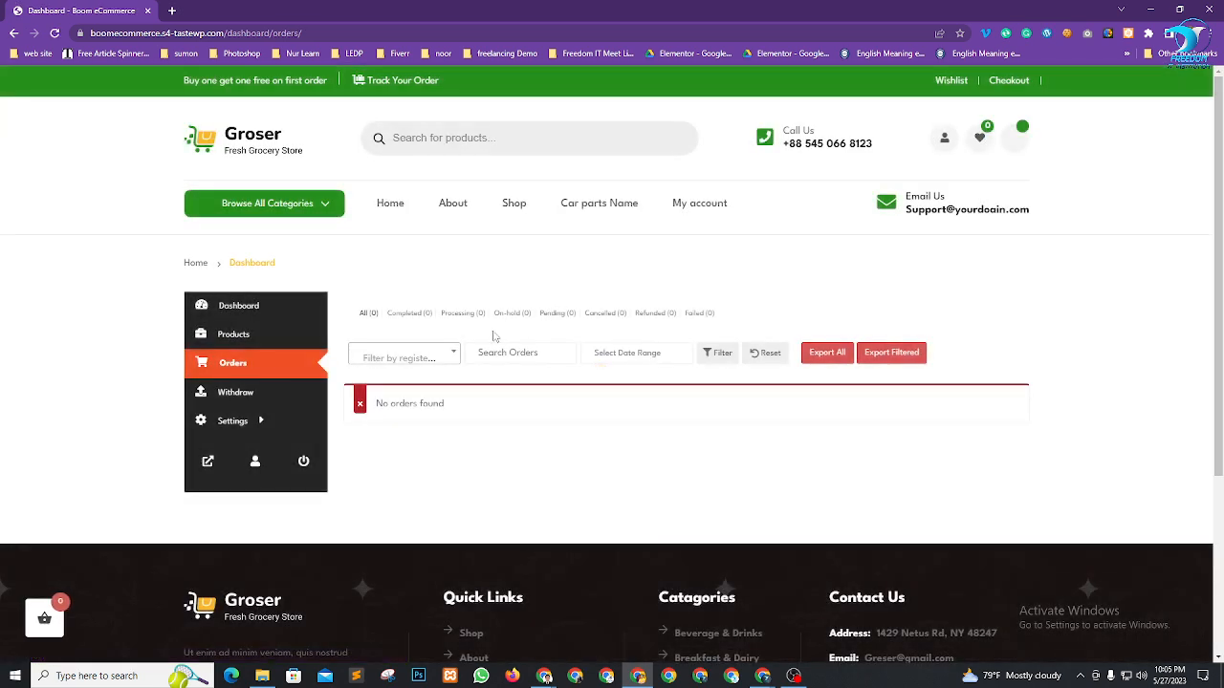
click(272, 402)
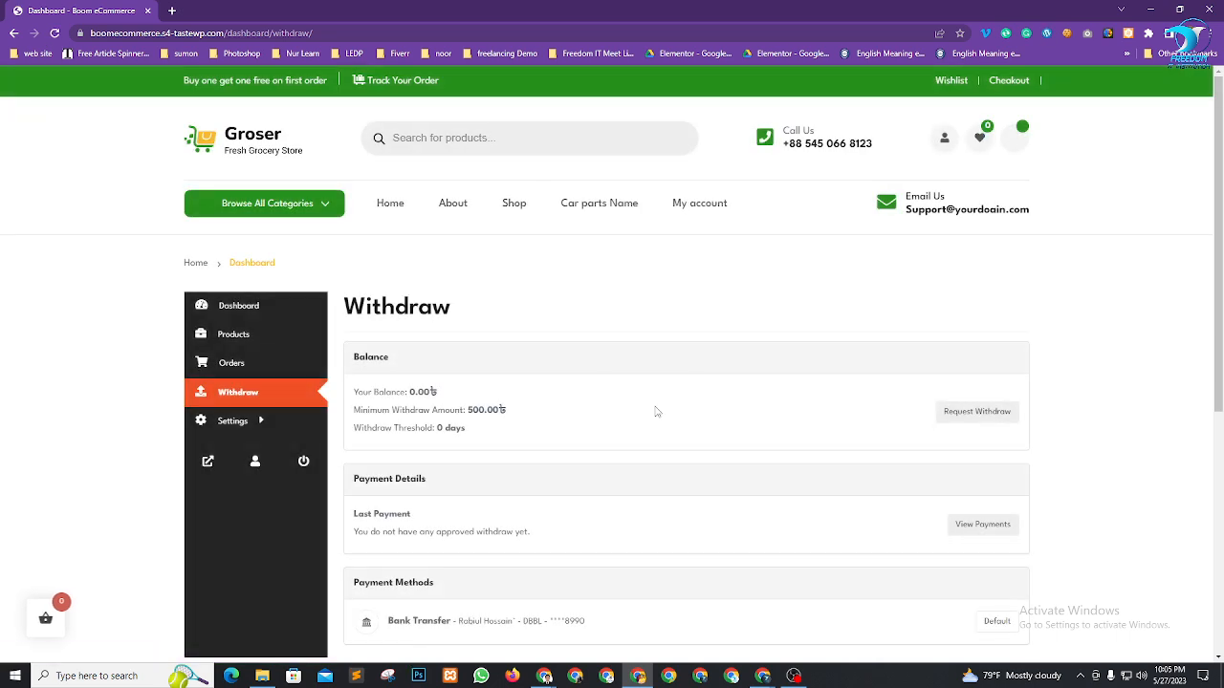
Highlight the 0.00 current balance and the 500.00৳ minimum withdraw amount
mouse_move(283, 421)
drag(369, 414, 507, 412)
click(526, 413)
click(437, 419)
drag(366, 392, 514, 413)
click(434, 392)
Highlight the bank transfer payment method details, then return to the Products page
scroll(621, 373, down, 2)
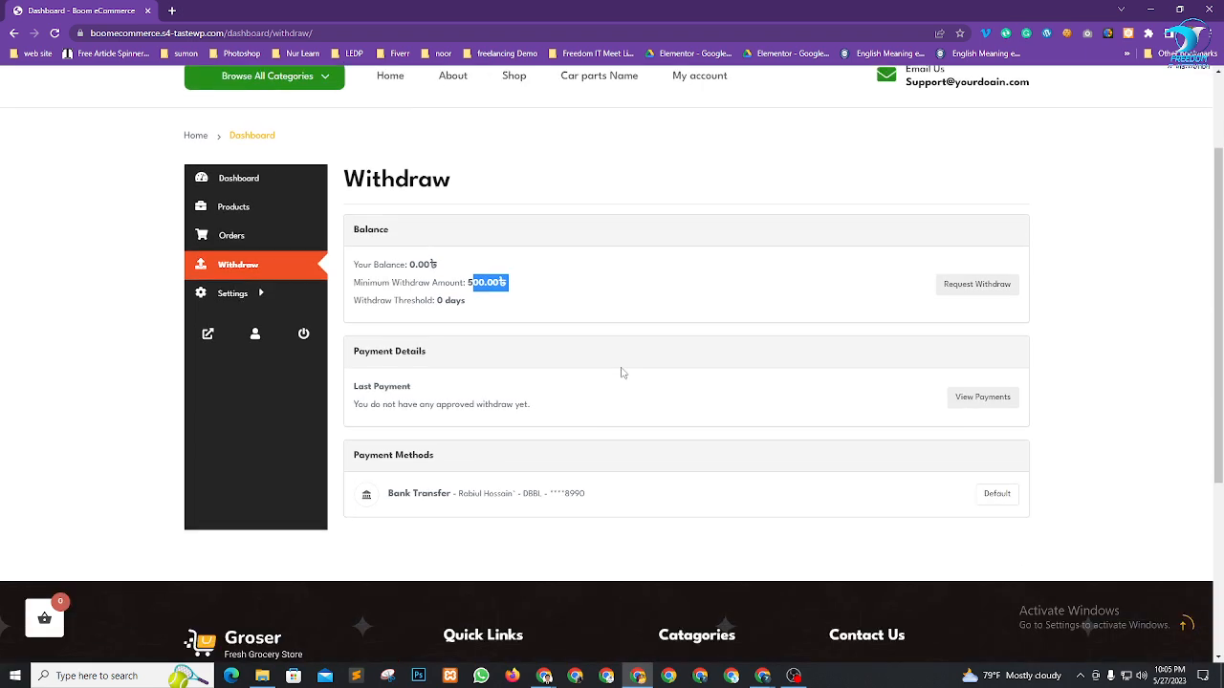
scroll(550, 391, up, 2)
scroll(560, 429, down, 2)
drag(482, 494, 588, 496)
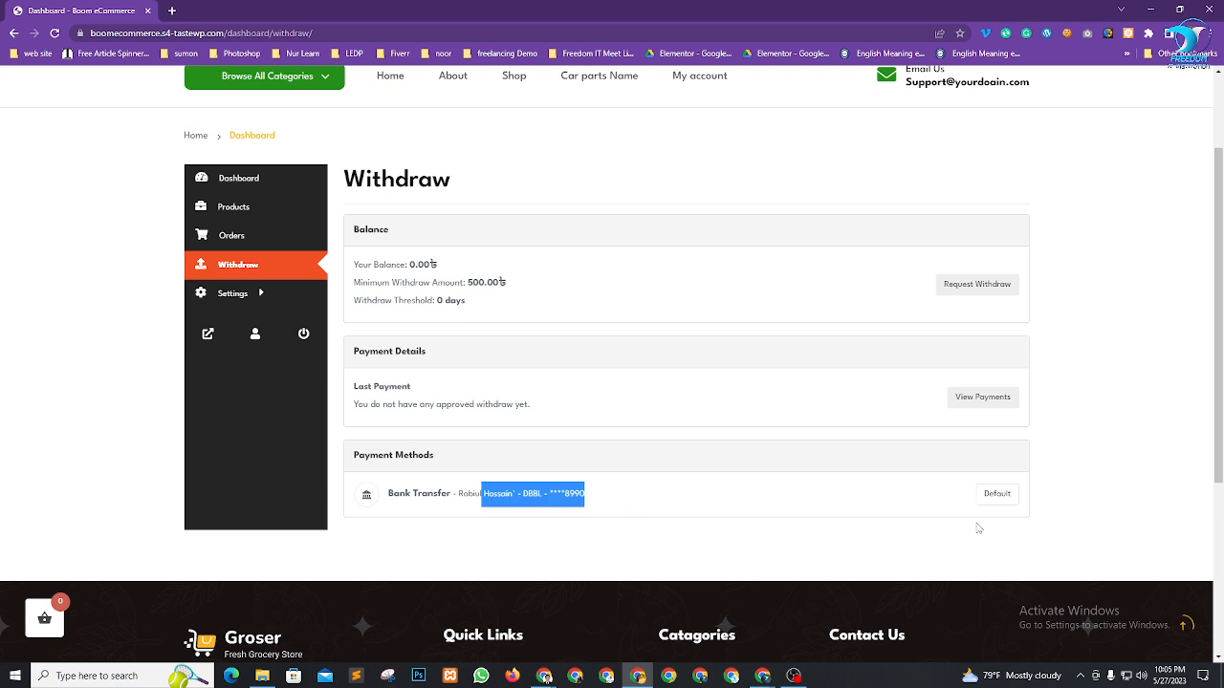
click(620, 539)
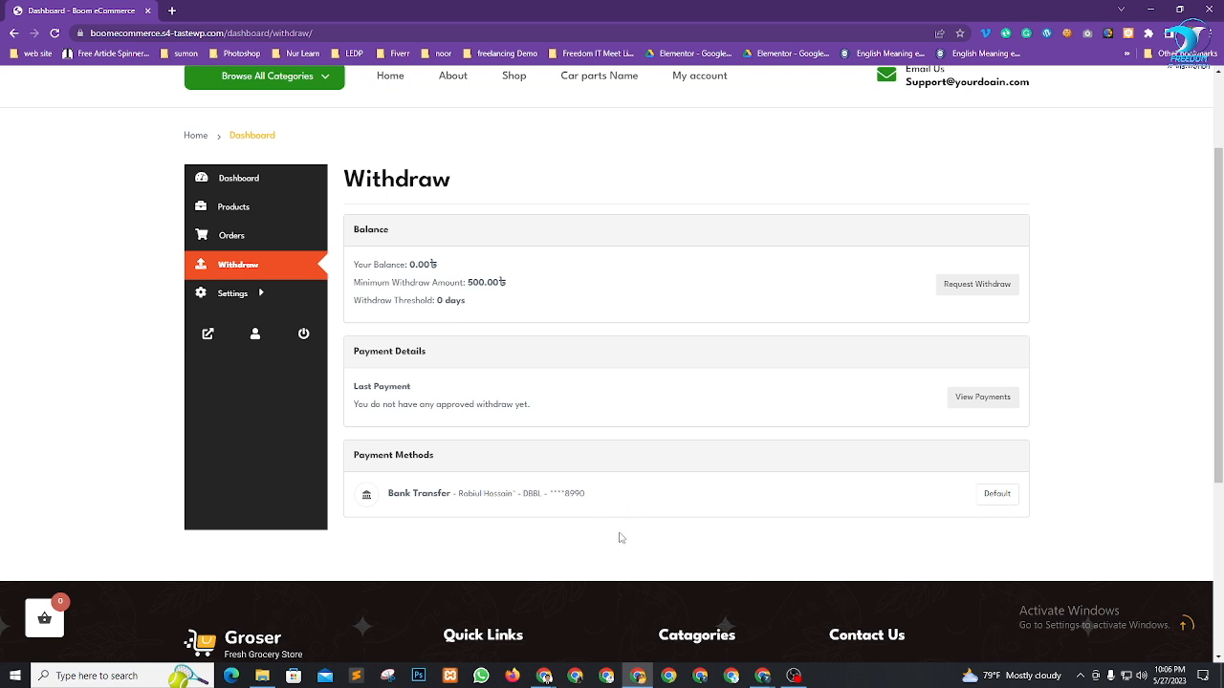
scroll(675, 362, up, 2)
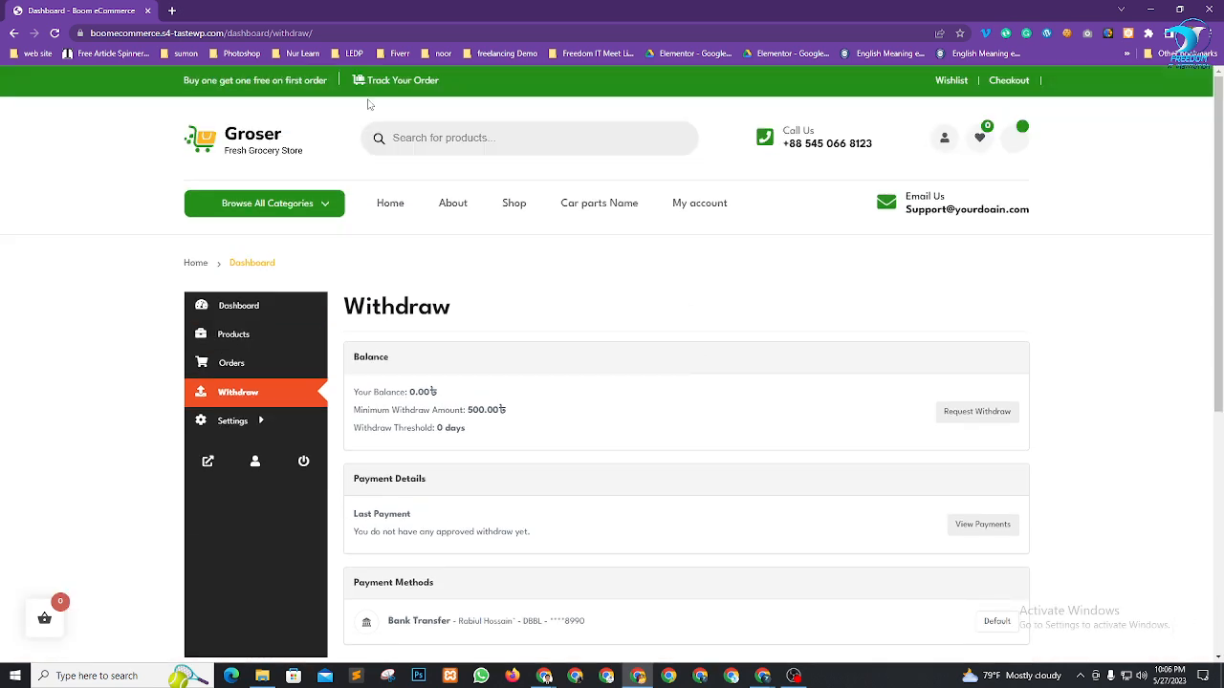
scroll(392, 299, down, 1)
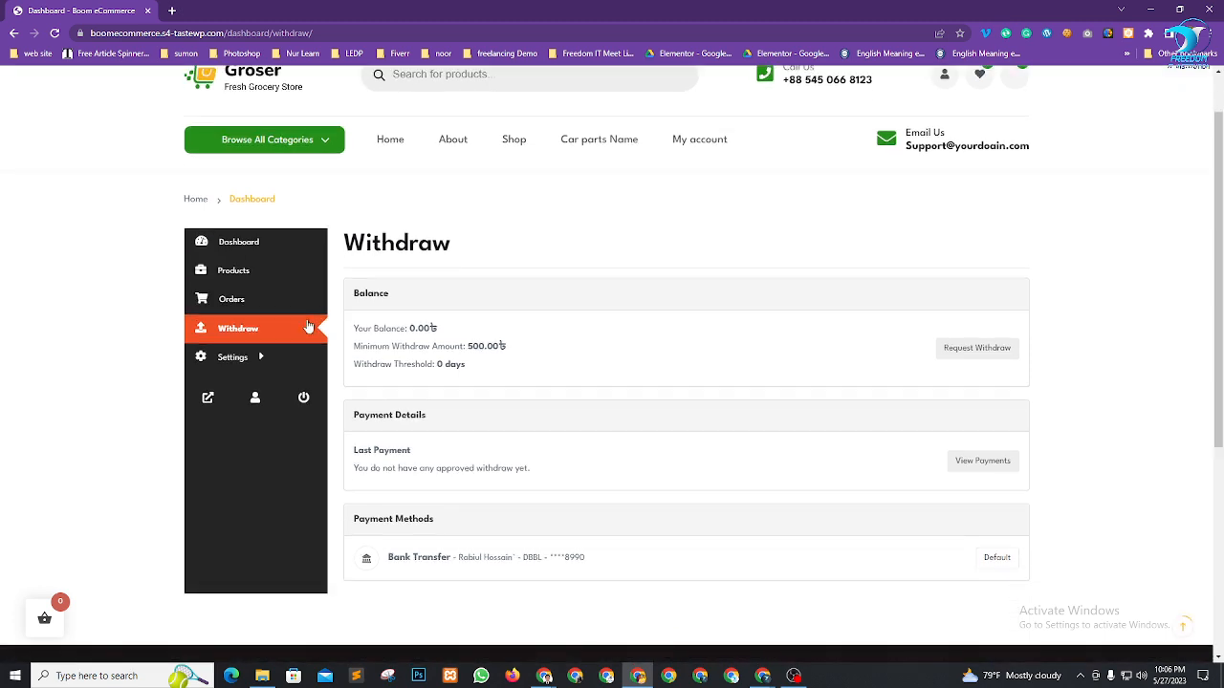
click(248, 270)
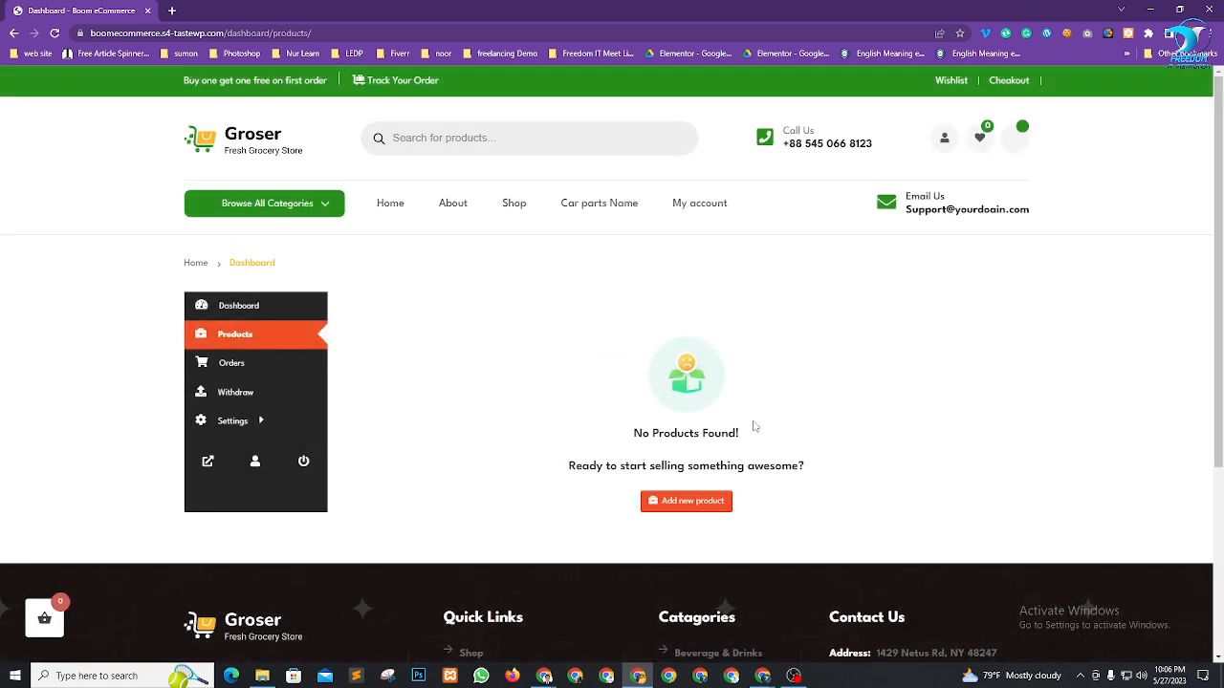
Search Google for feelupbd in a new browser tab
mouse_move(762, 677)
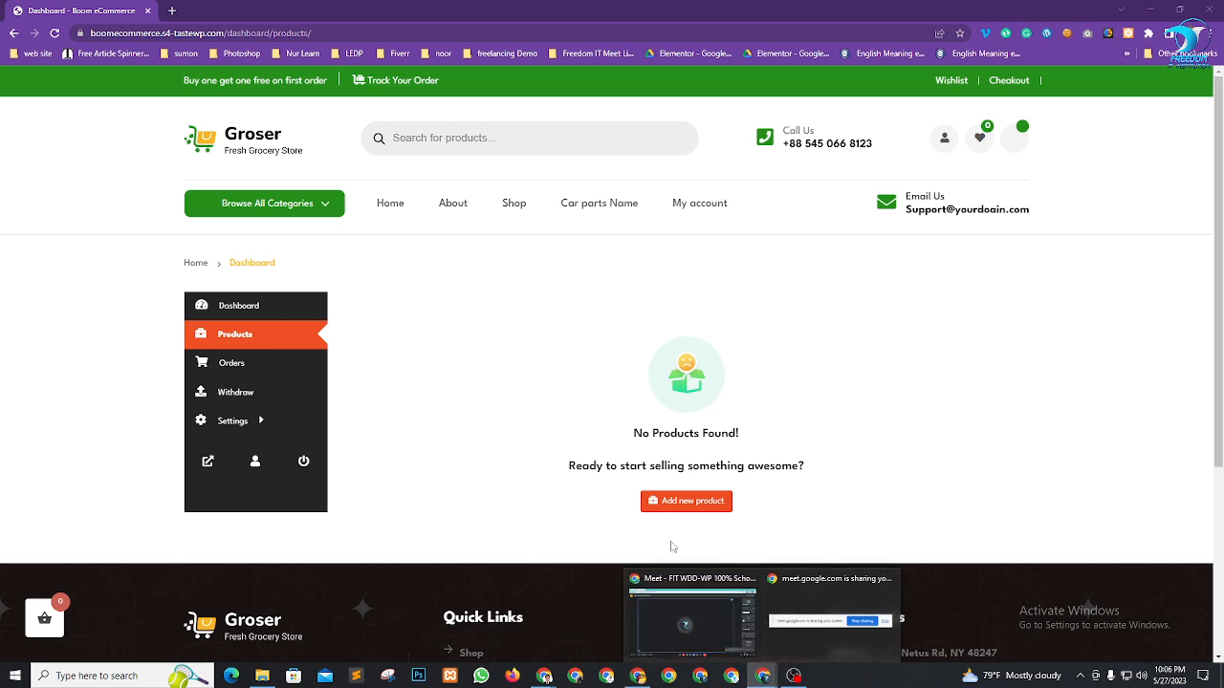
mouse_move(699, 620)
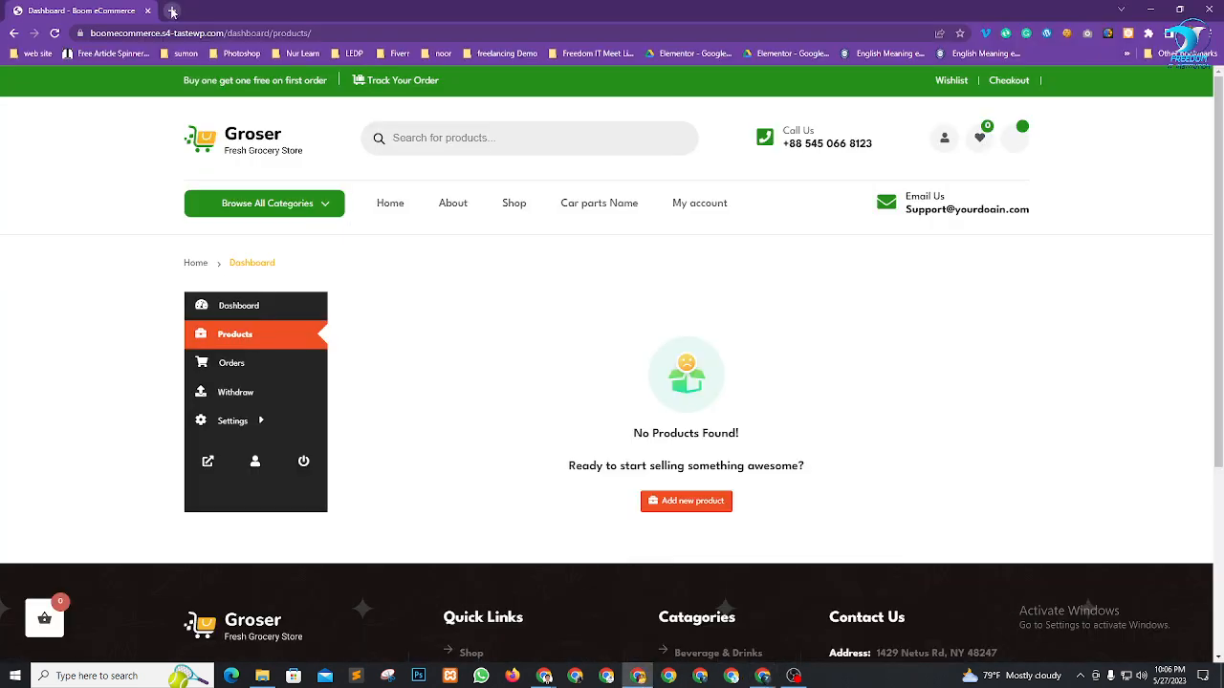
click(172, 11)
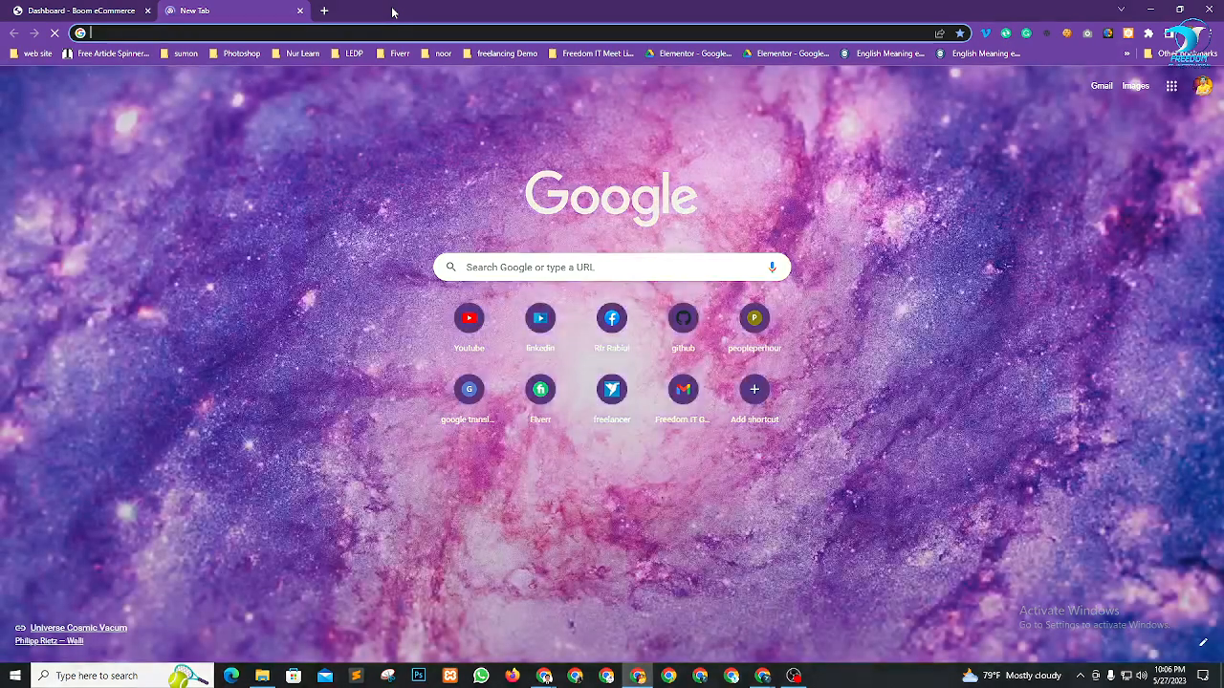
text(fee)
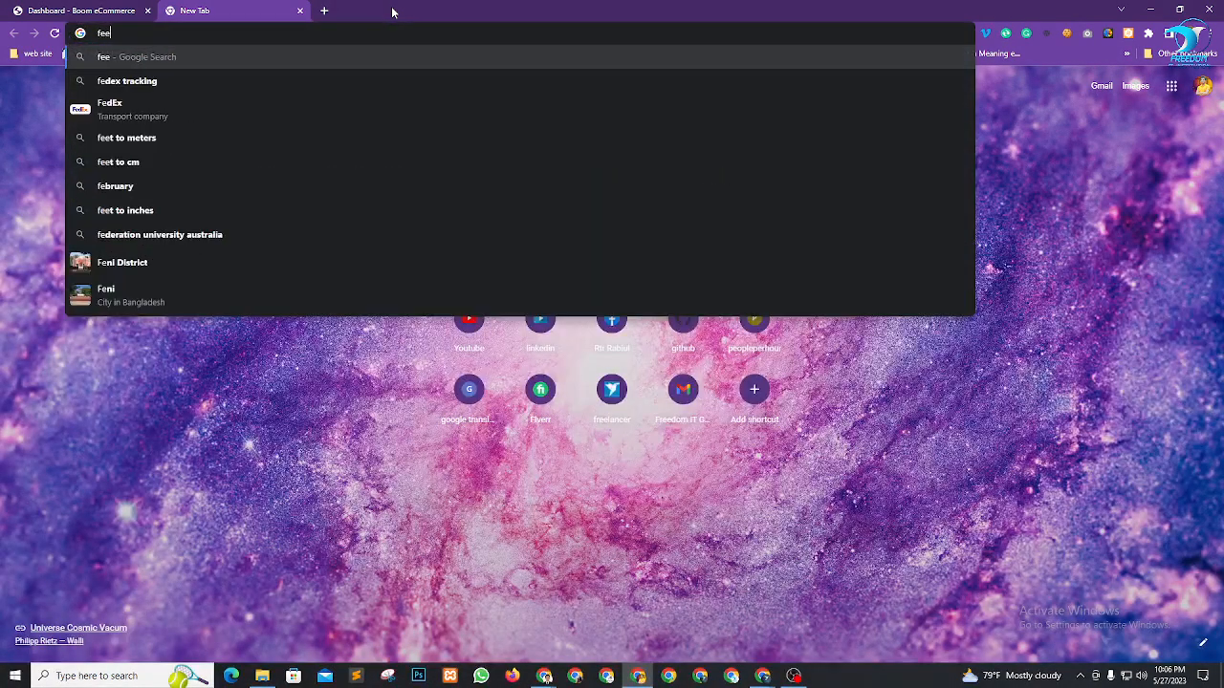
text(lup)
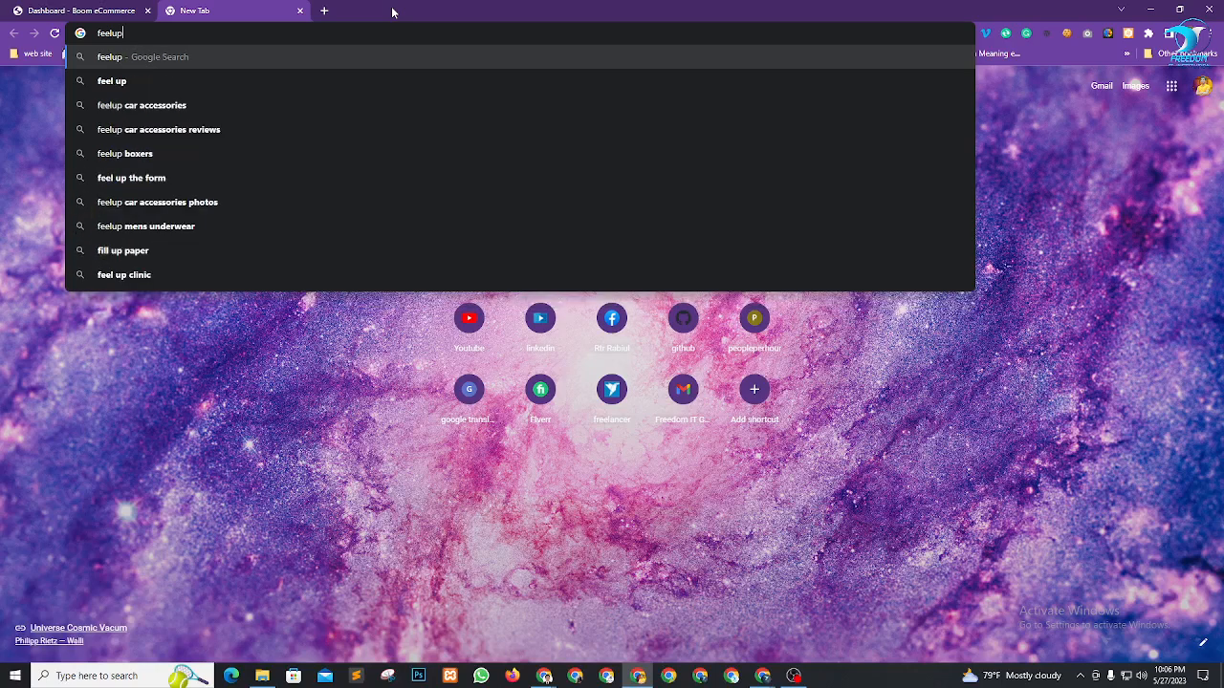
text(bd)
key(Return)
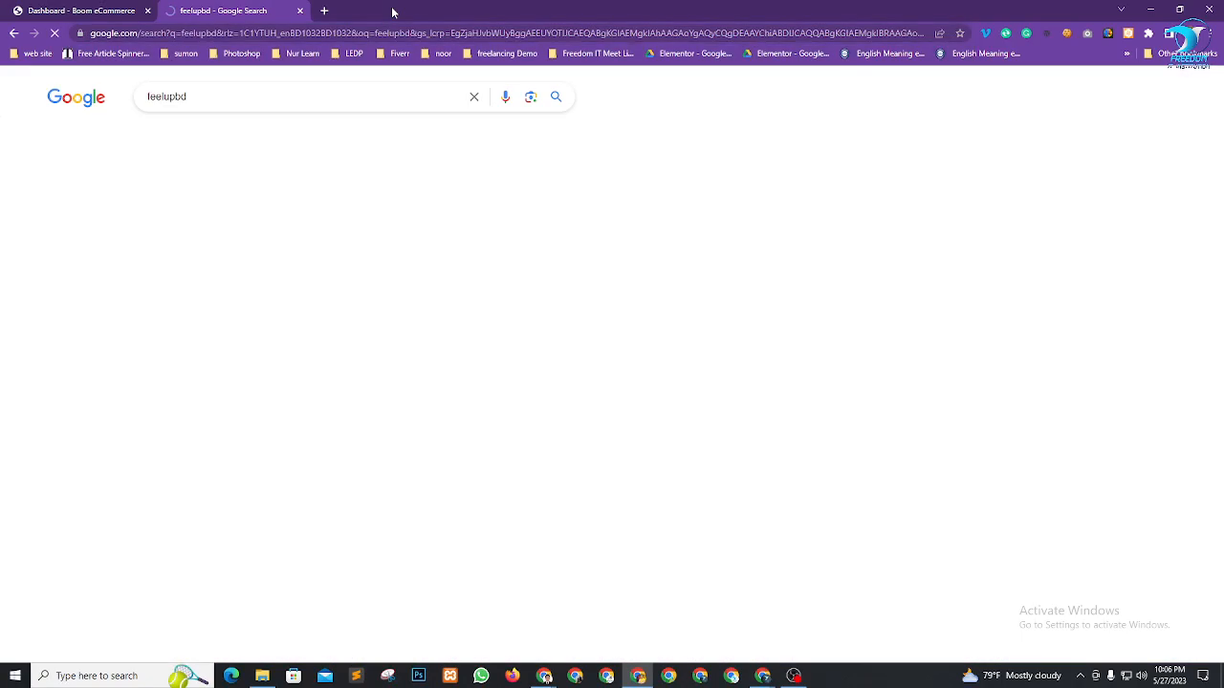
Go to the feelupbd.com website
click(208, 91)
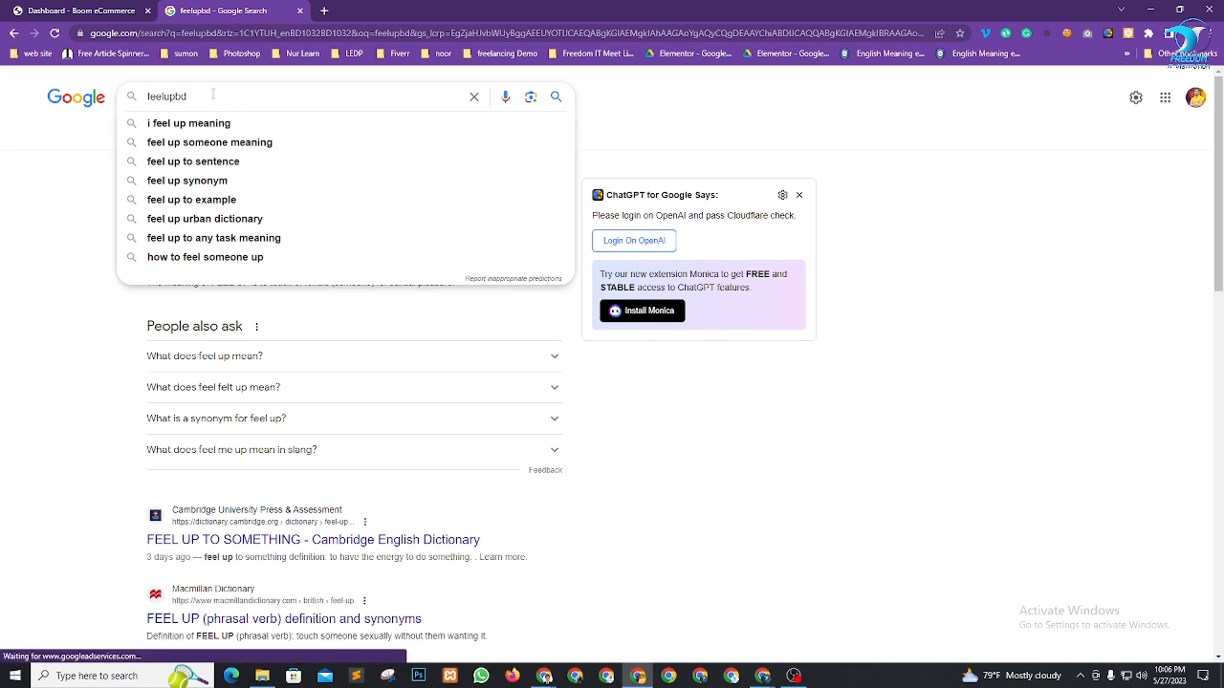
click(406, 38)
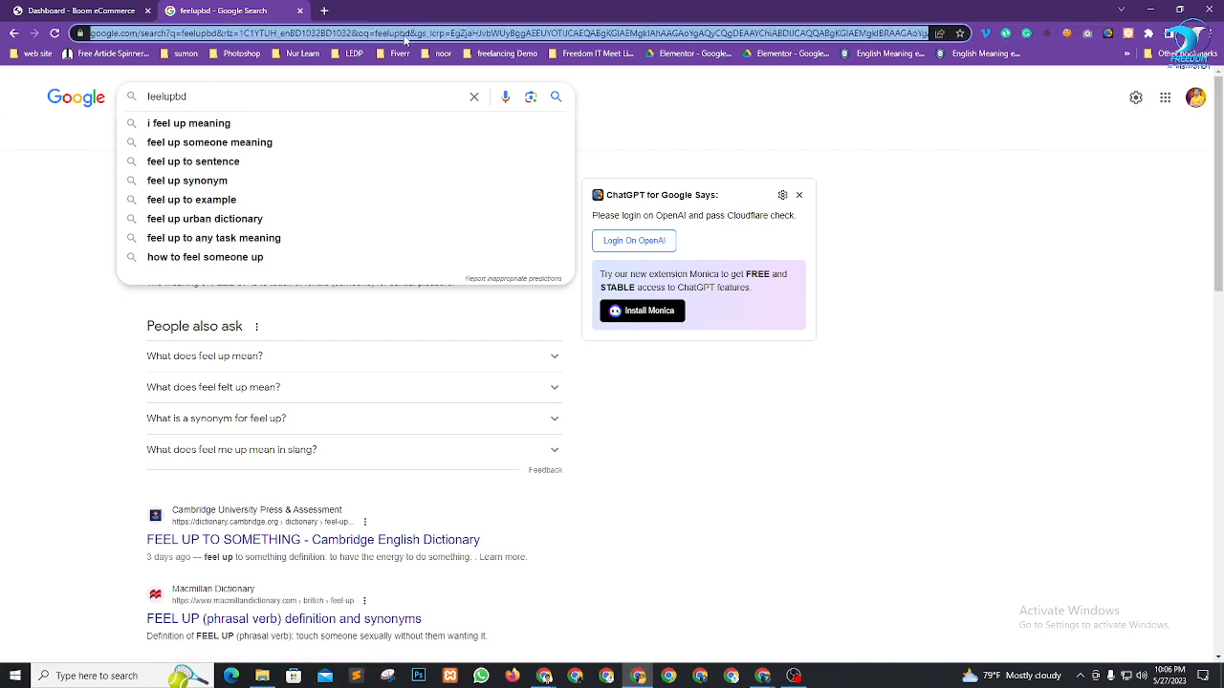
text(feelu)
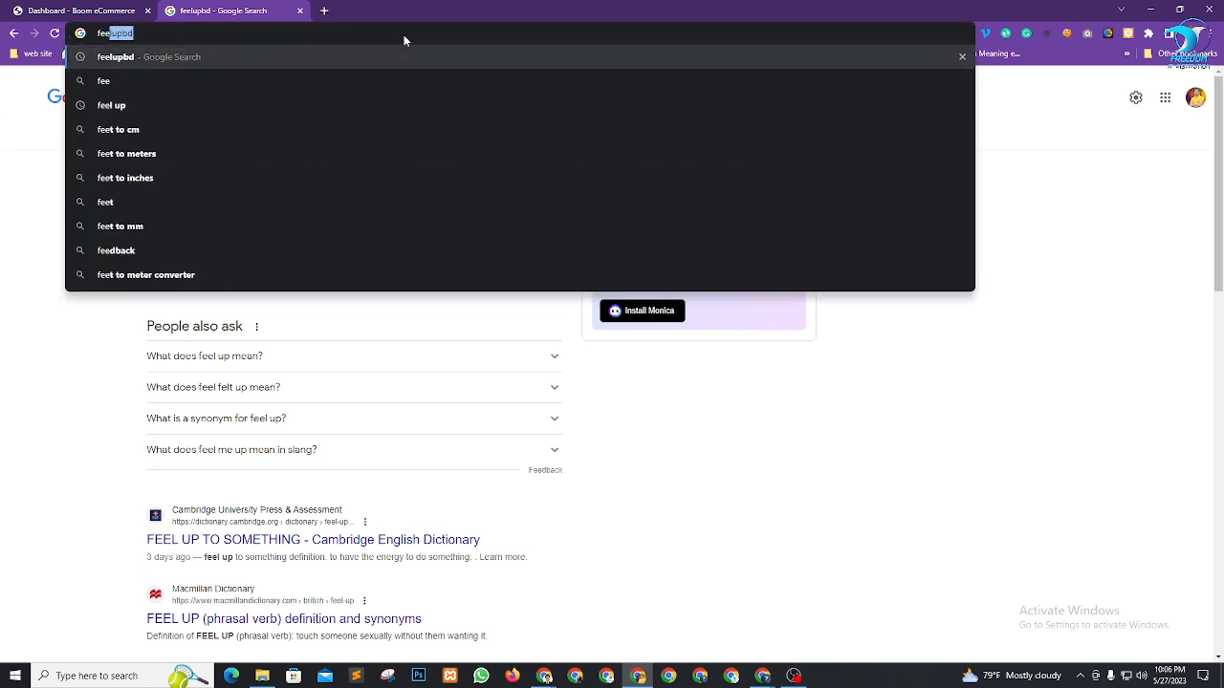
text(pbd)
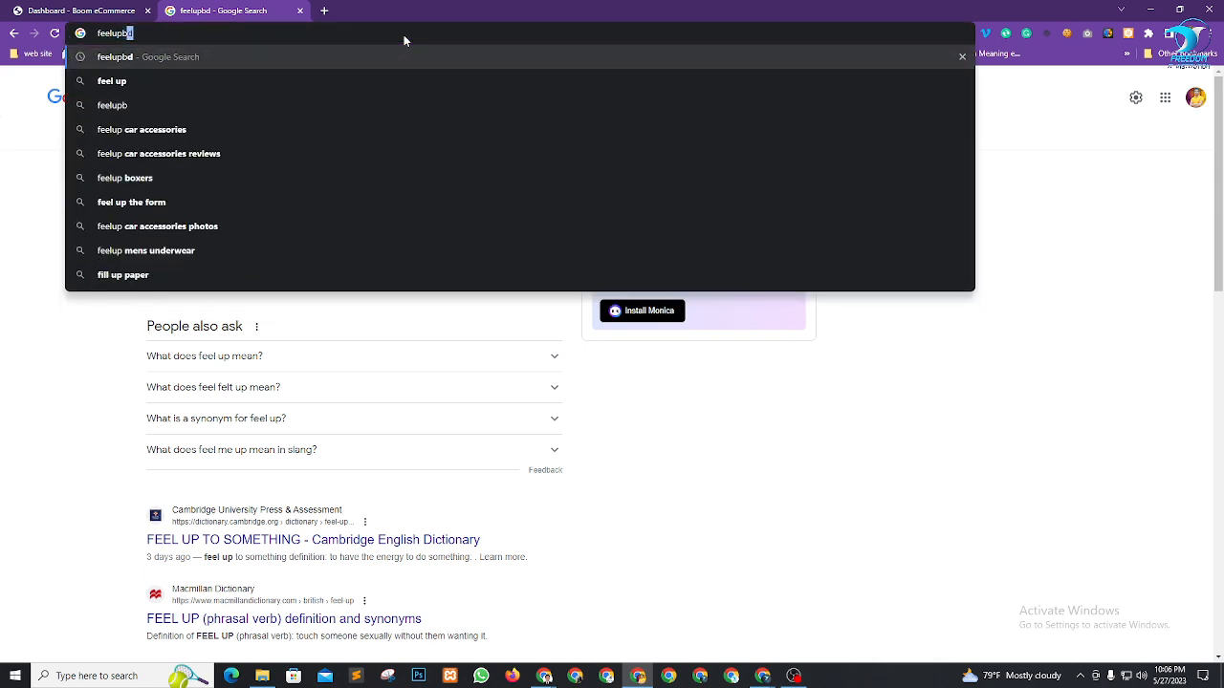
text(.com)
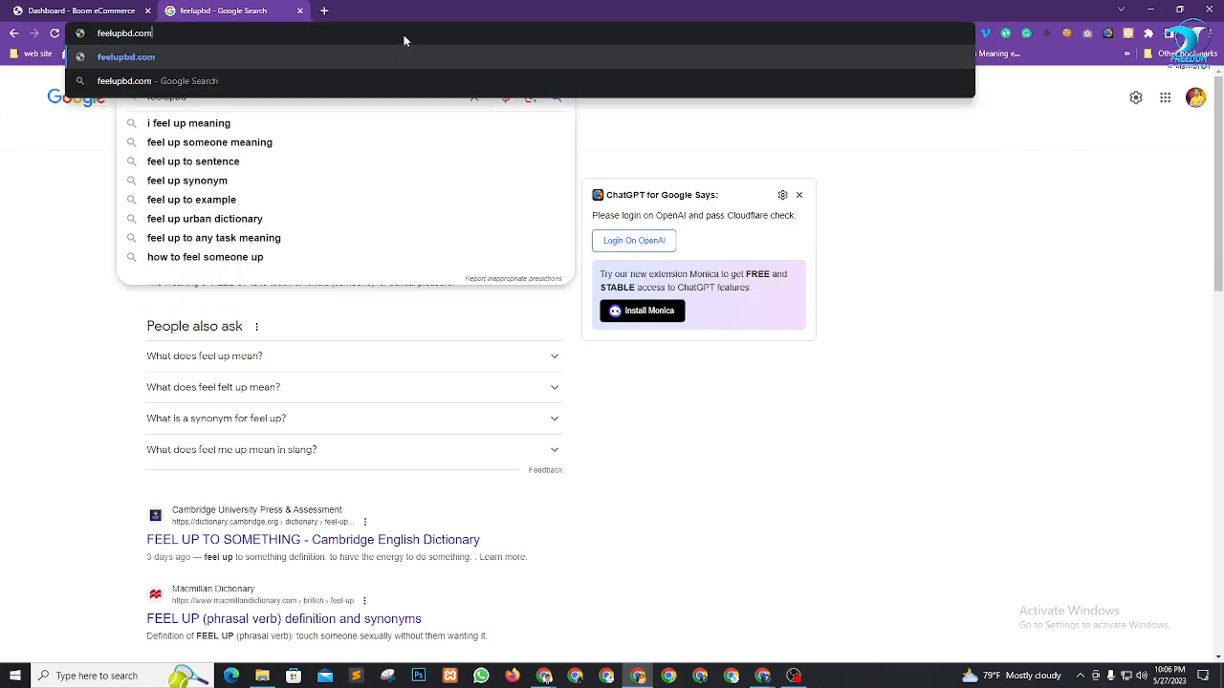
key(Return)
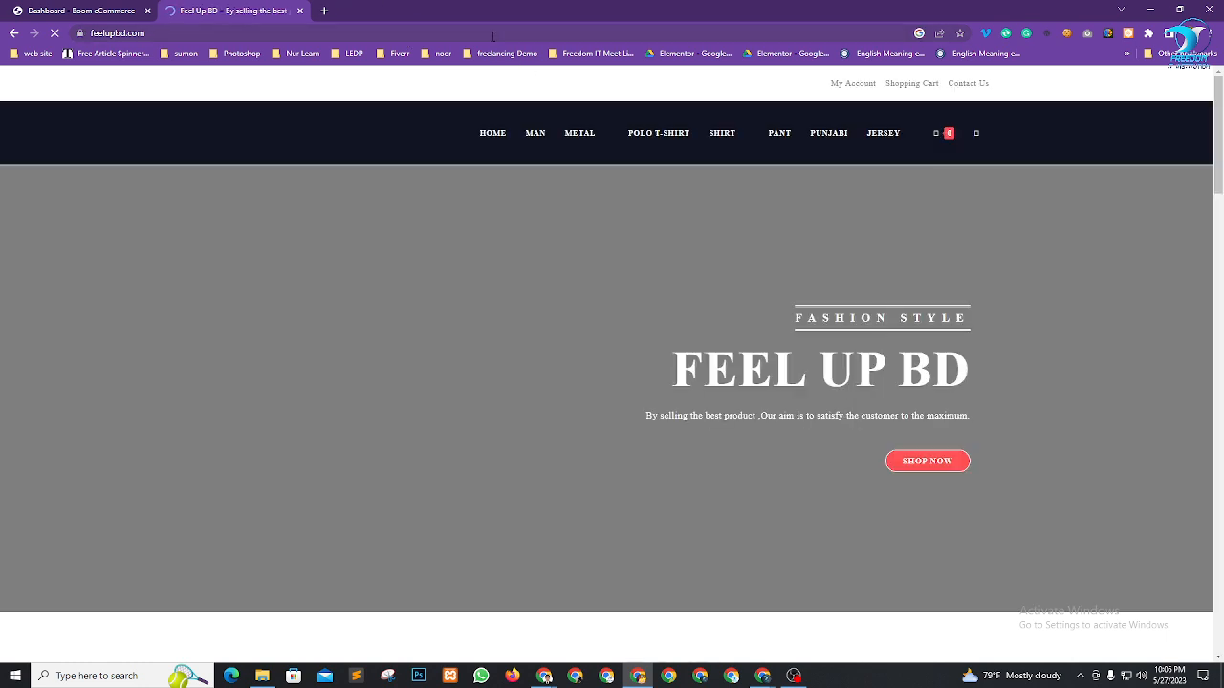
scroll(582, 392, down, 5)
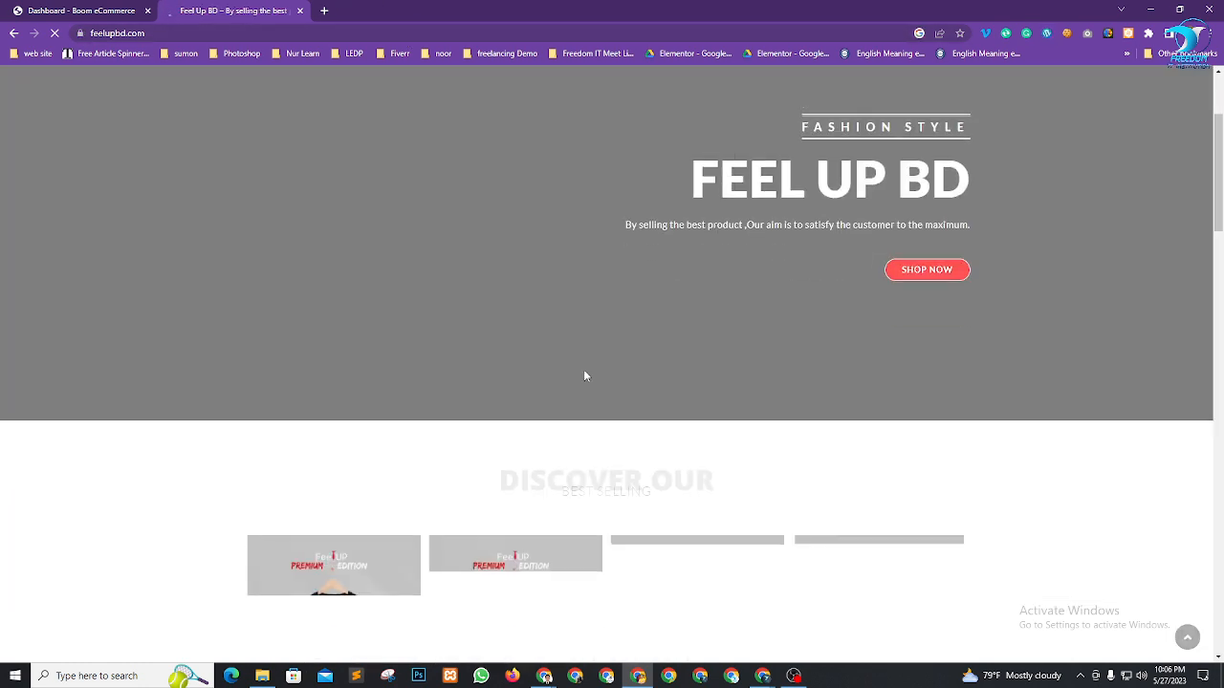
scroll(575, 329, down, 6)
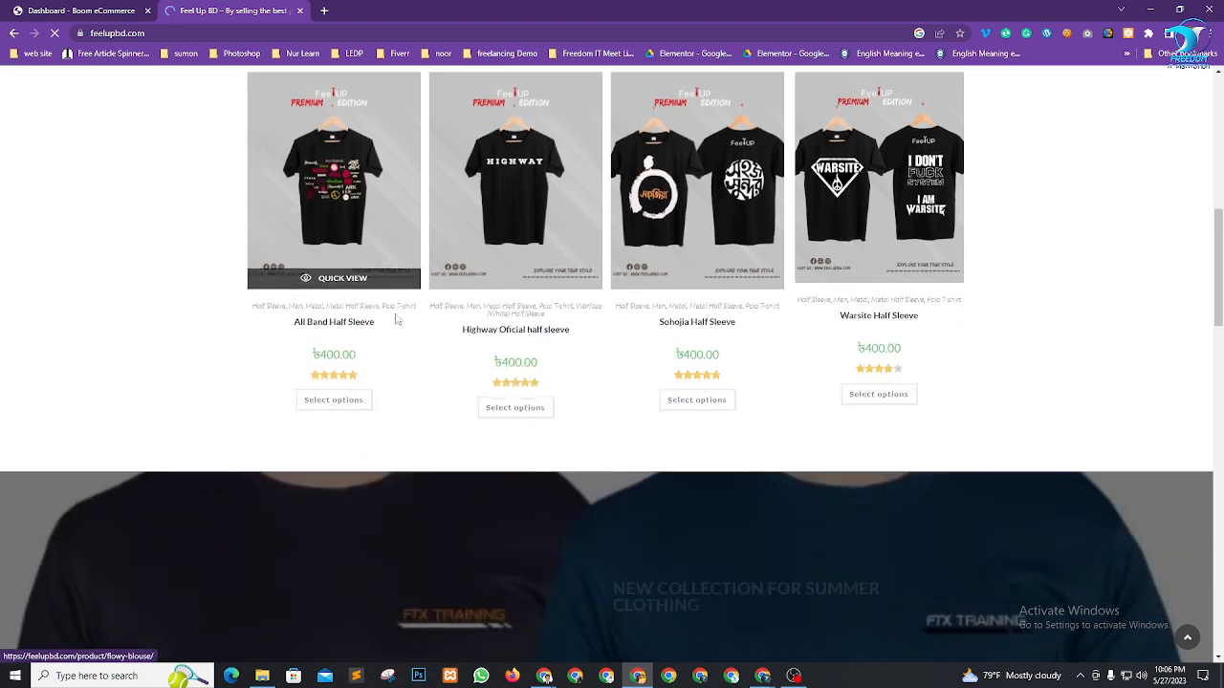
scroll(575, 329, down, 5)
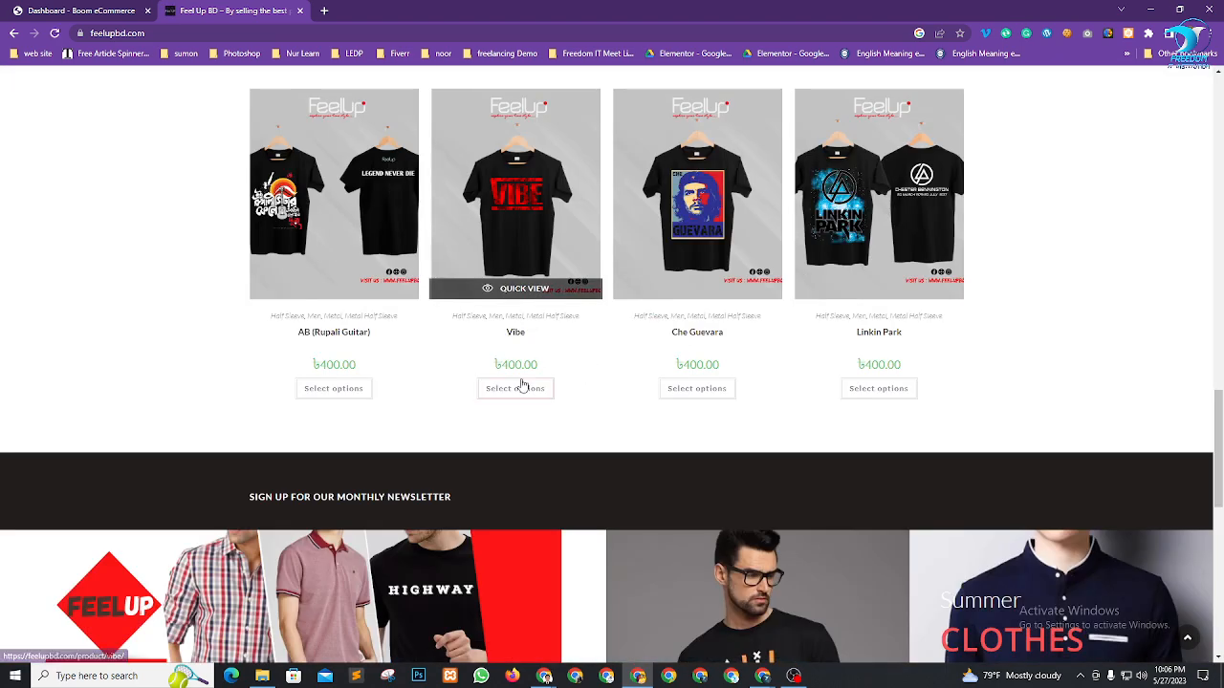
scroll(874, 344, up, 6)
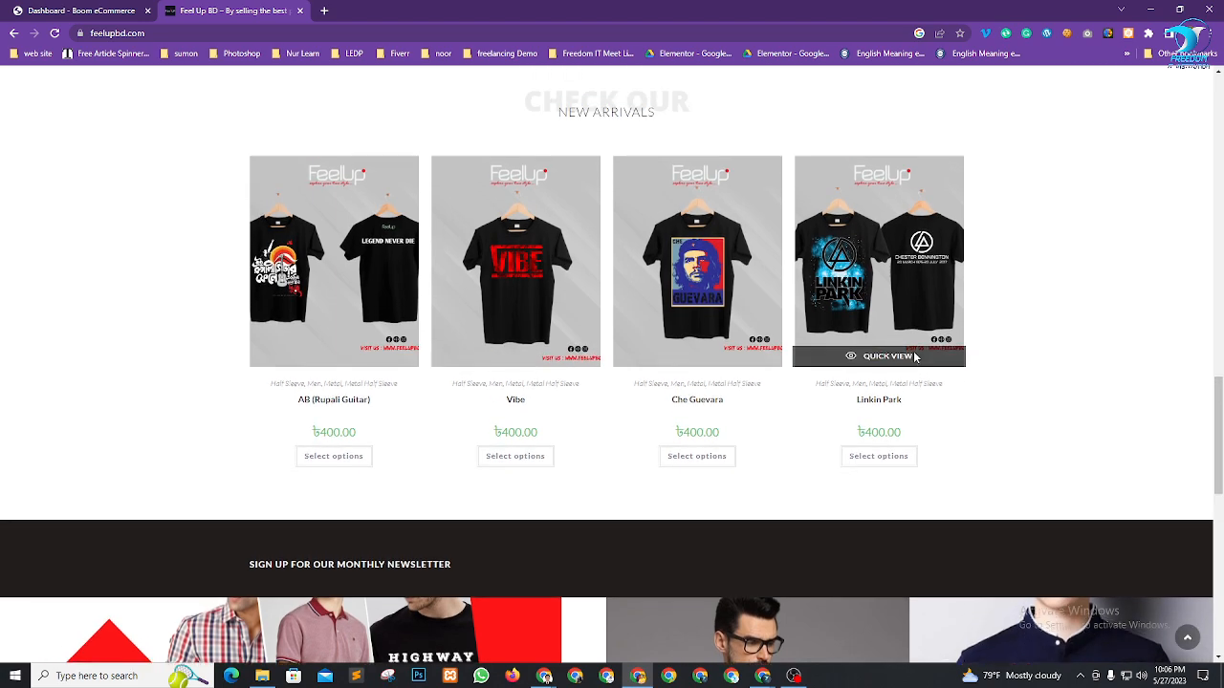
scroll(874, 265, up, 5)
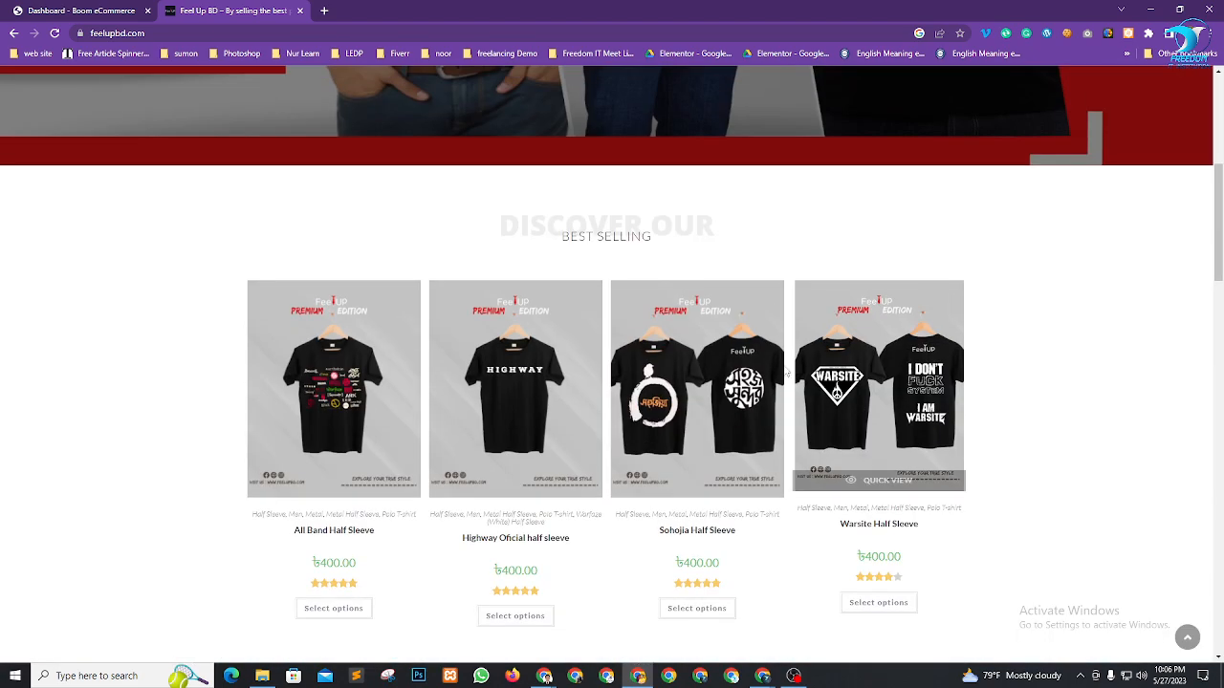
scroll(747, 419, down, 2)
scroll(748, 419, down, 15)
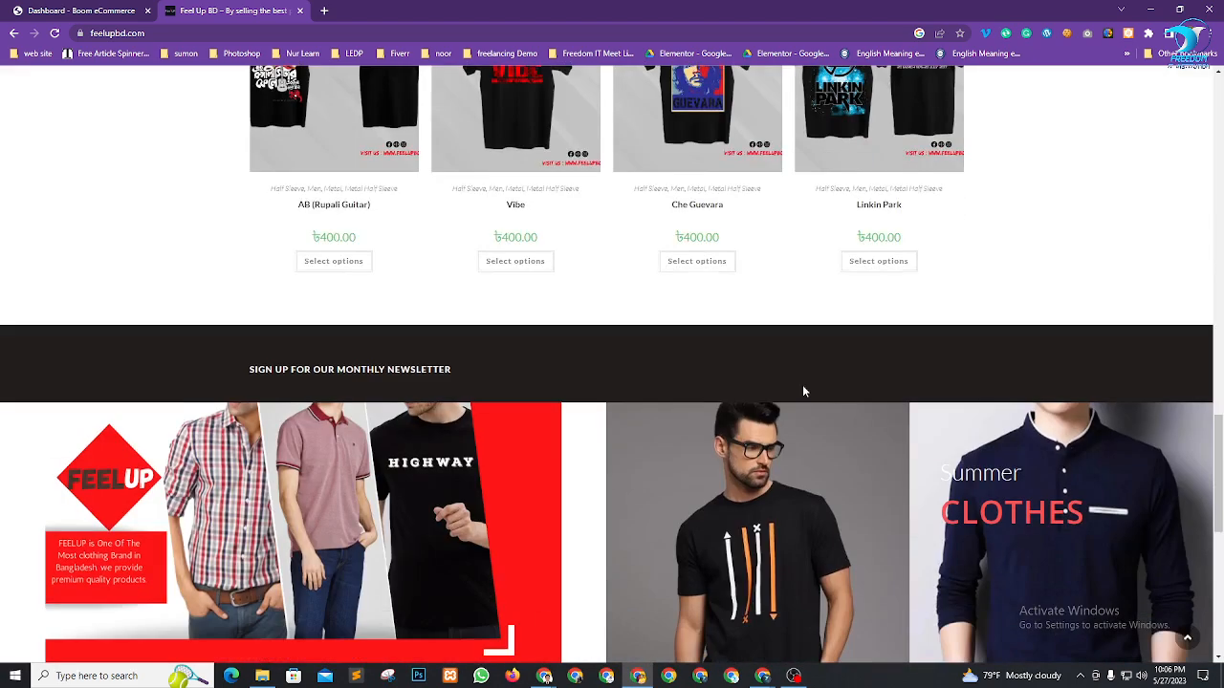
scroll(740, 359, up, 10)
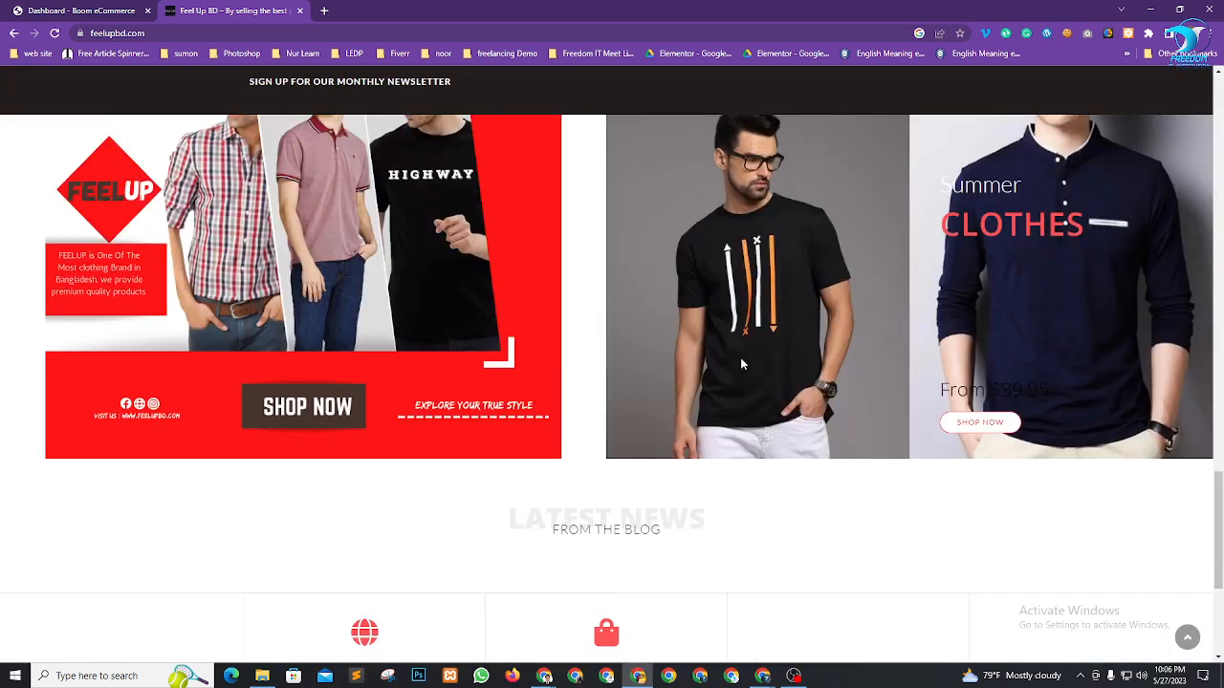
scroll(741, 365, up, 15)
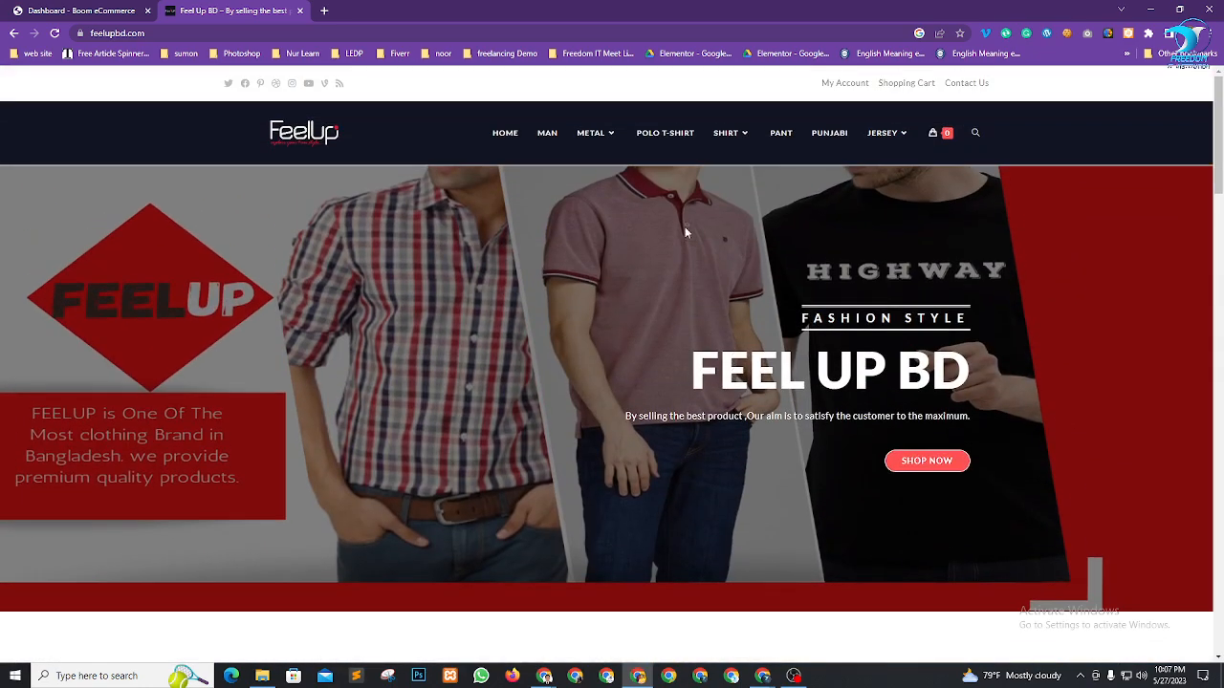
mouse_move(605, 134)
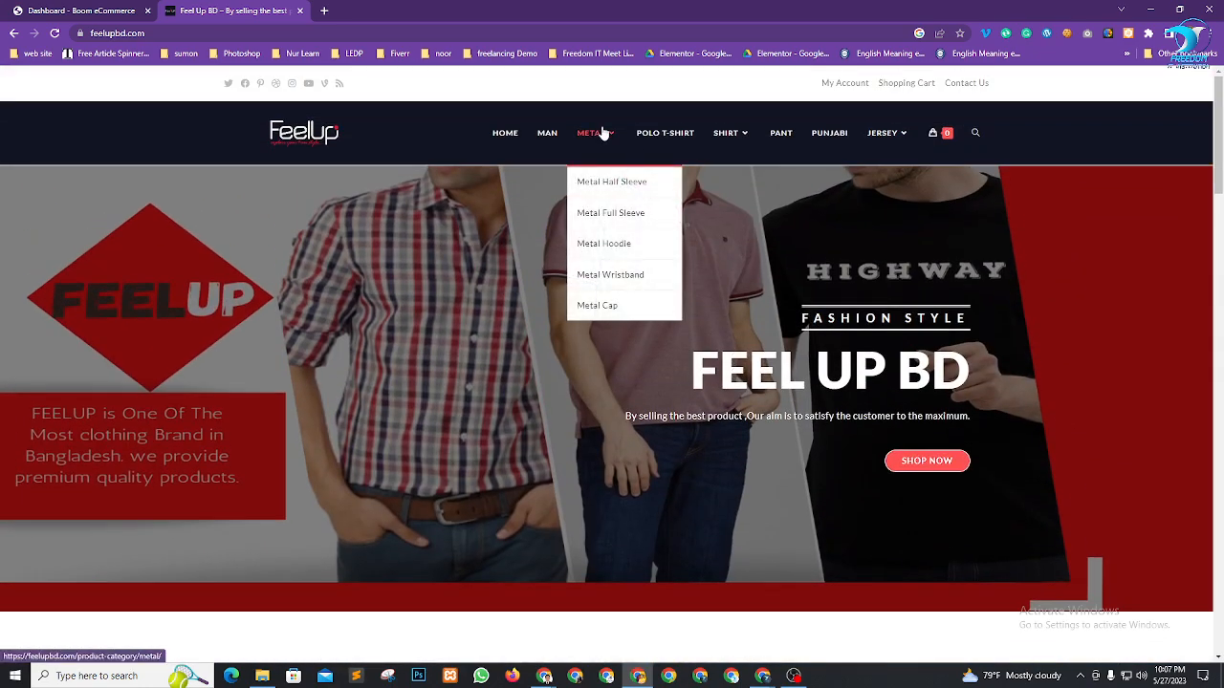
click(586, 182)
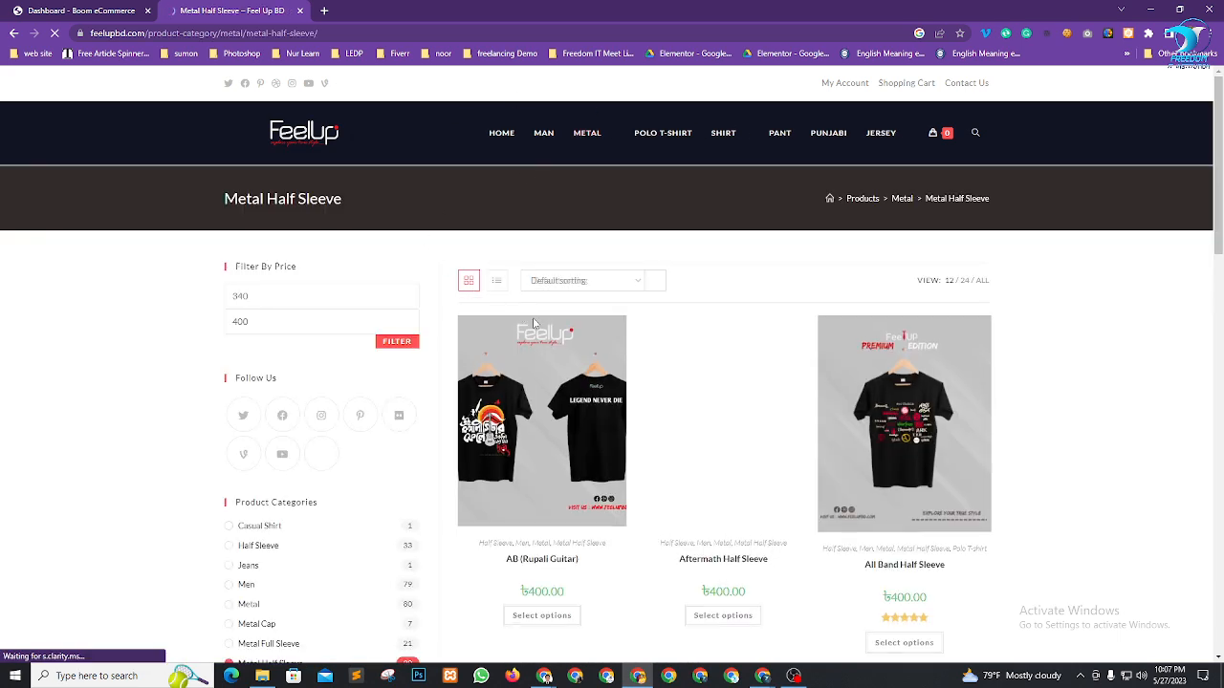
scroll(363, 319, down, 1)
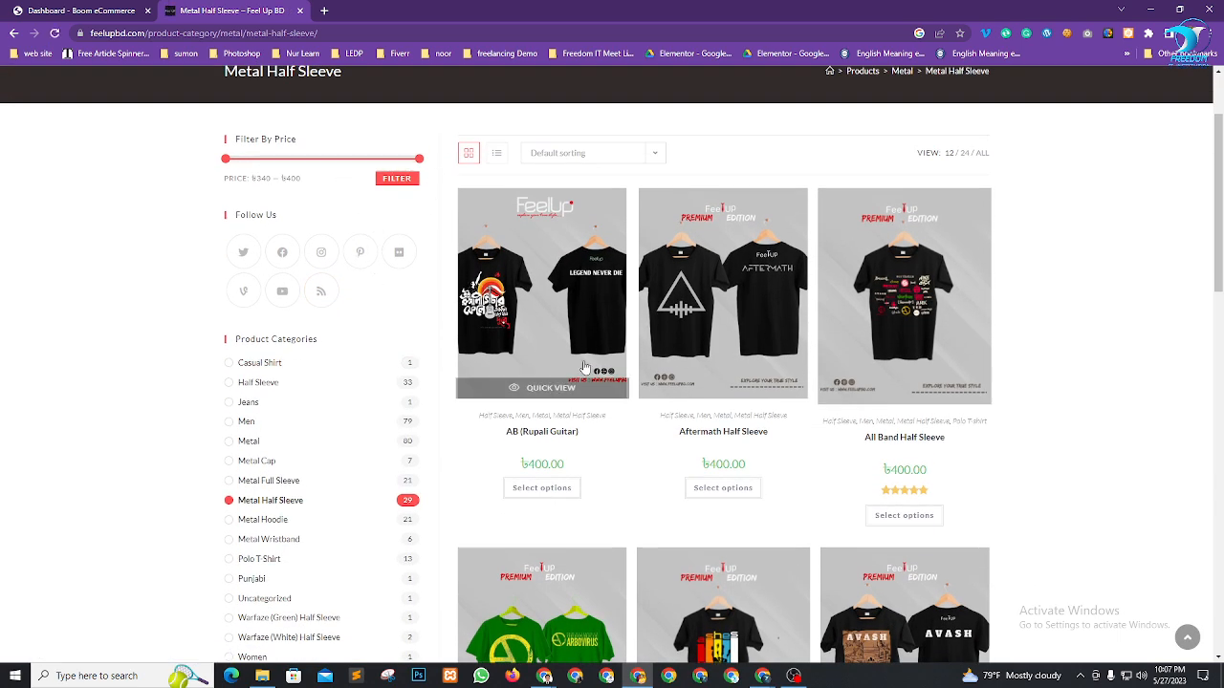
scroll(828, 379, down, 4)
scroll(828, 379, down, 4)
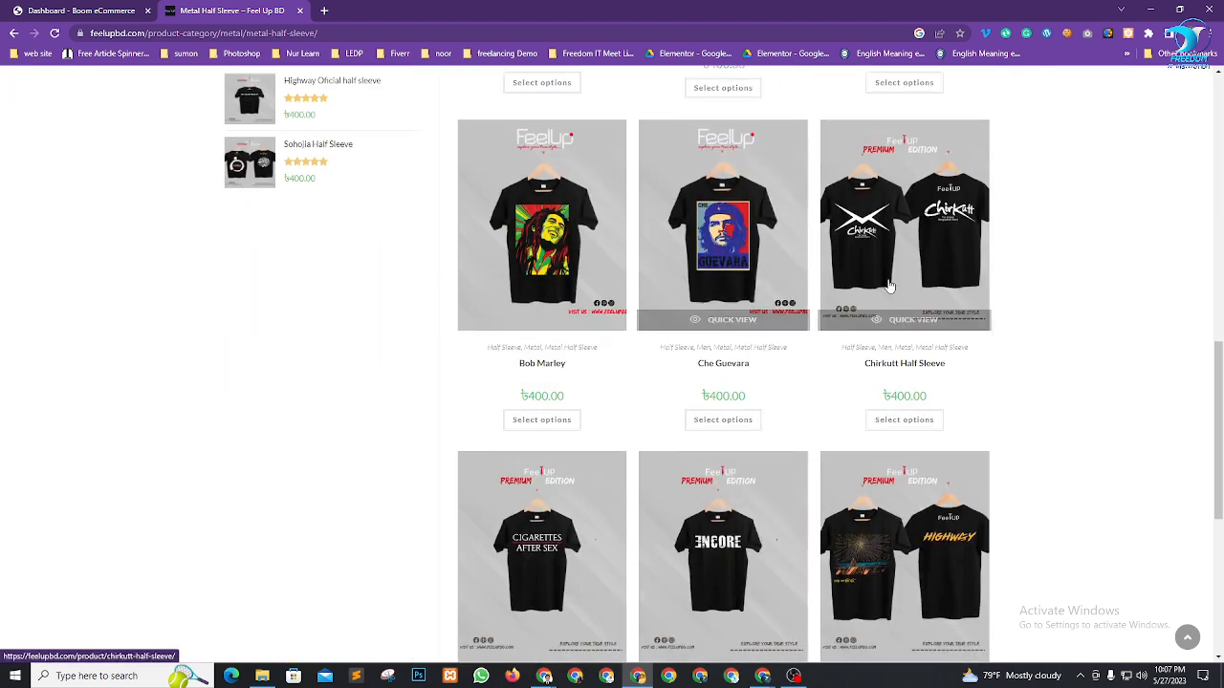
scroll(773, 400, down, 2)
scroll(773, 401, down, 2)
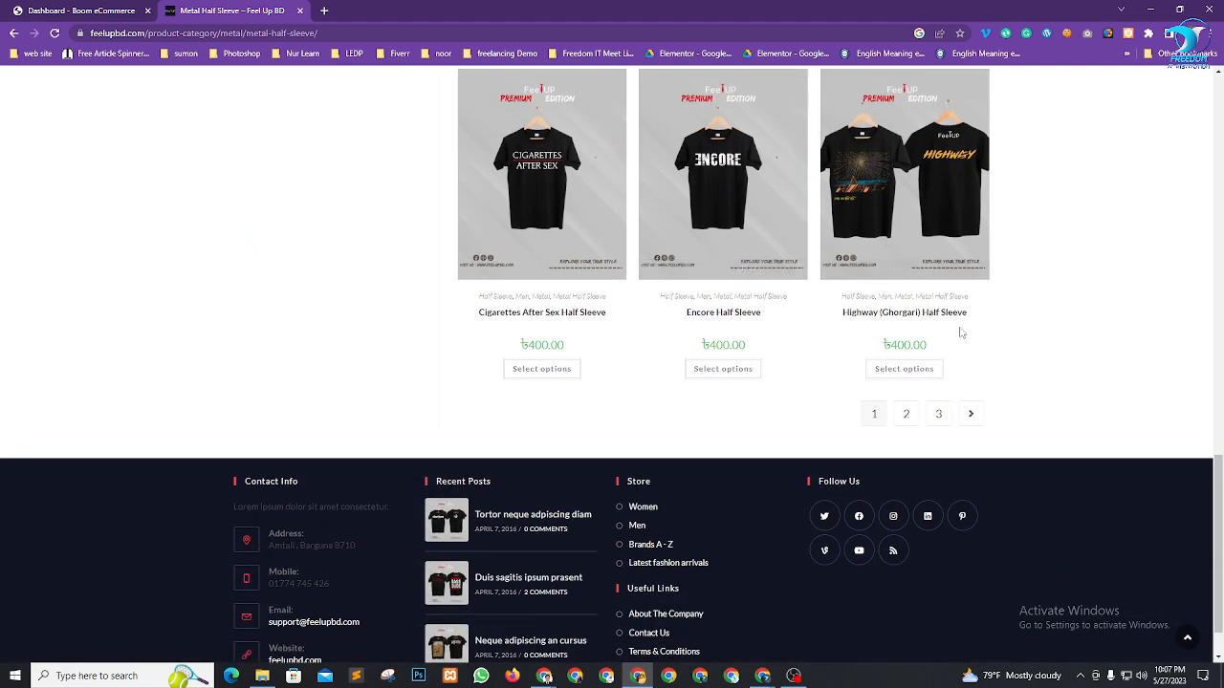
scroll(956, 335, up, 7)
scroll(907, 337, up, 6)
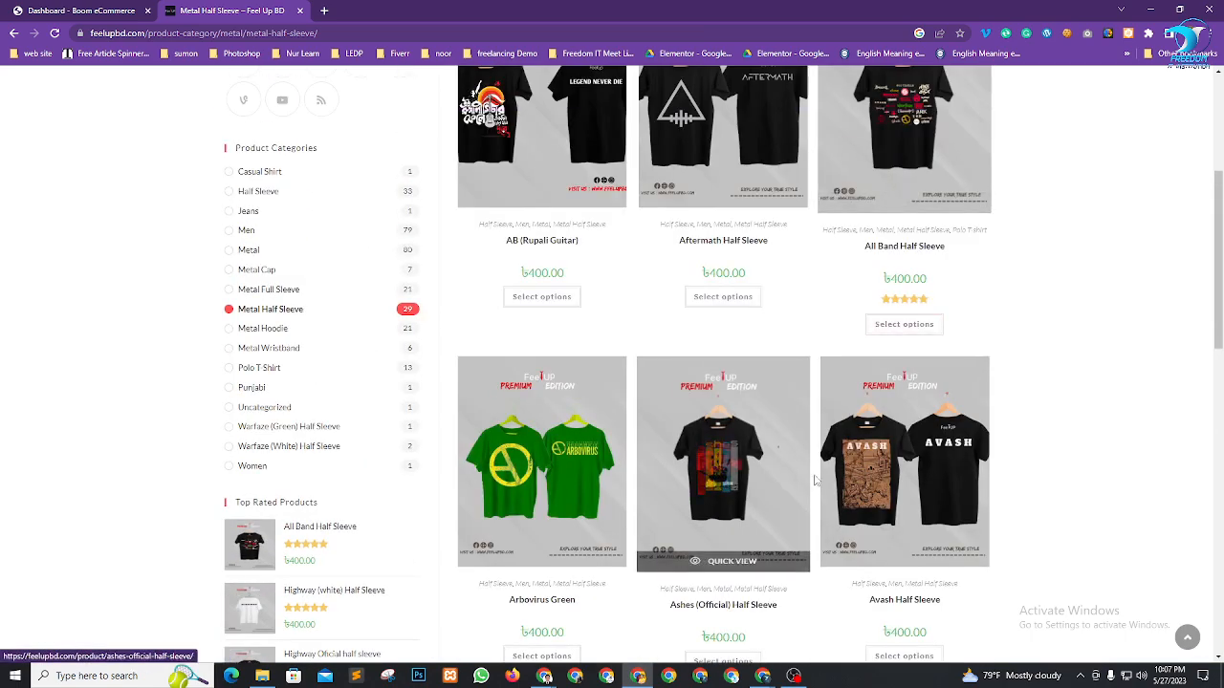
scroll(755, 402, down, 2)
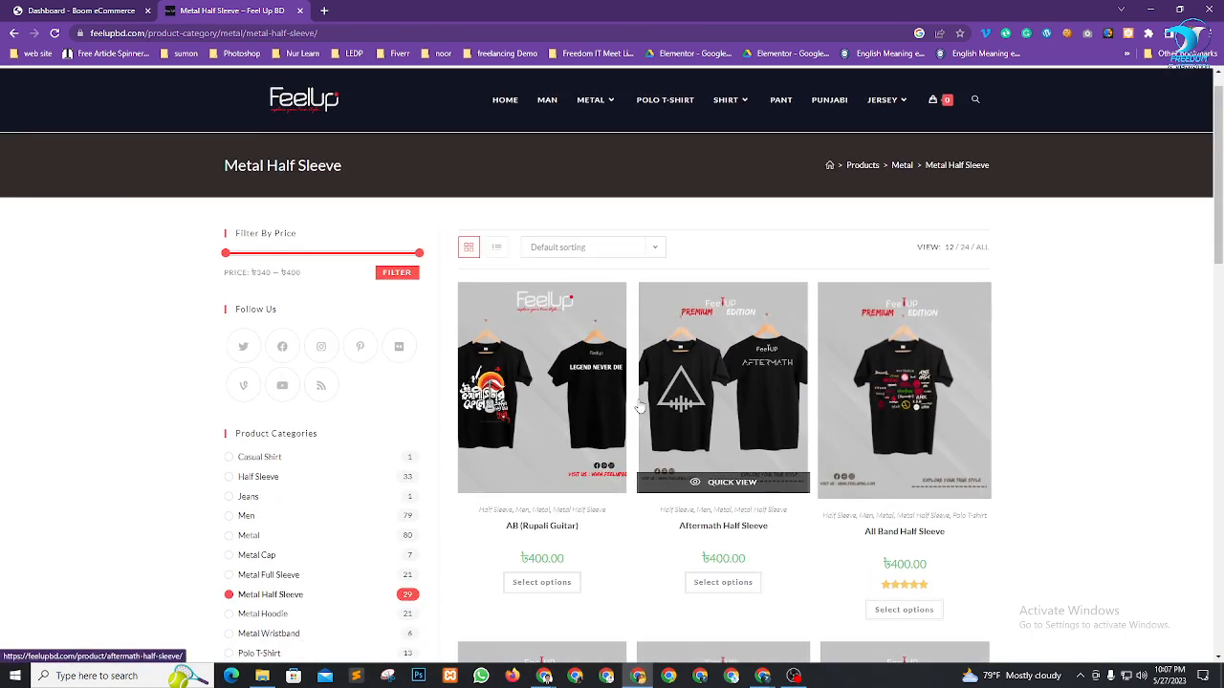
scroll(1014, 459, down, 2)
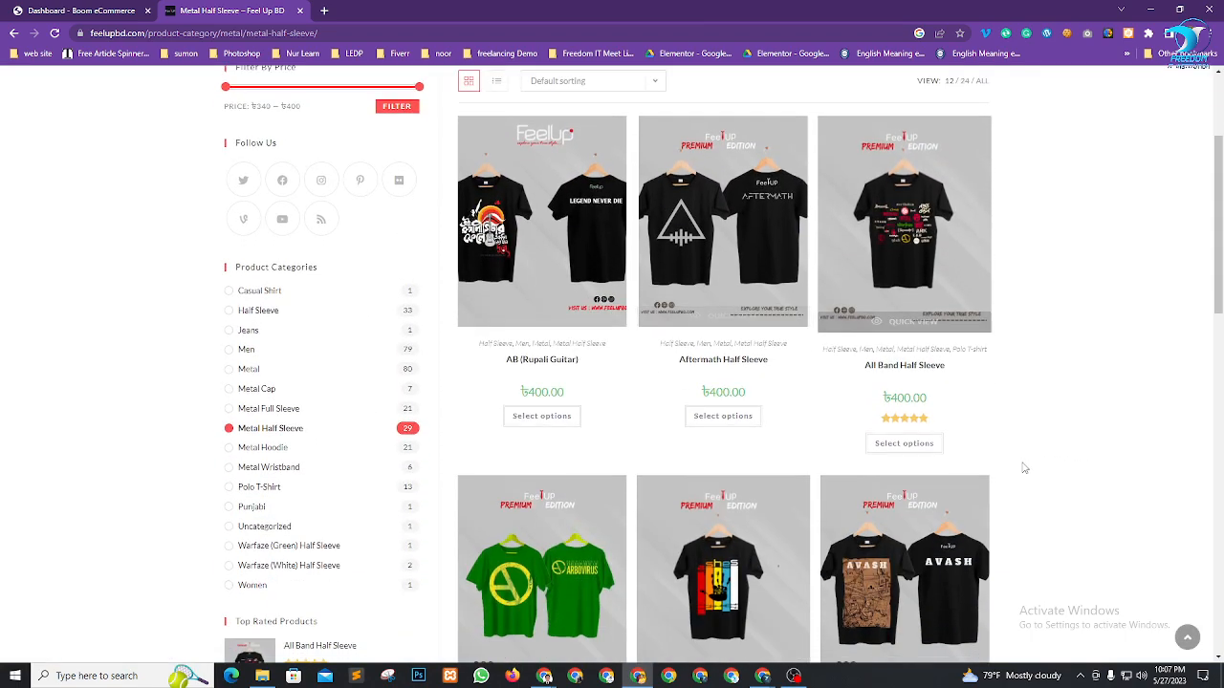
scroll(956, 382, down, 2)
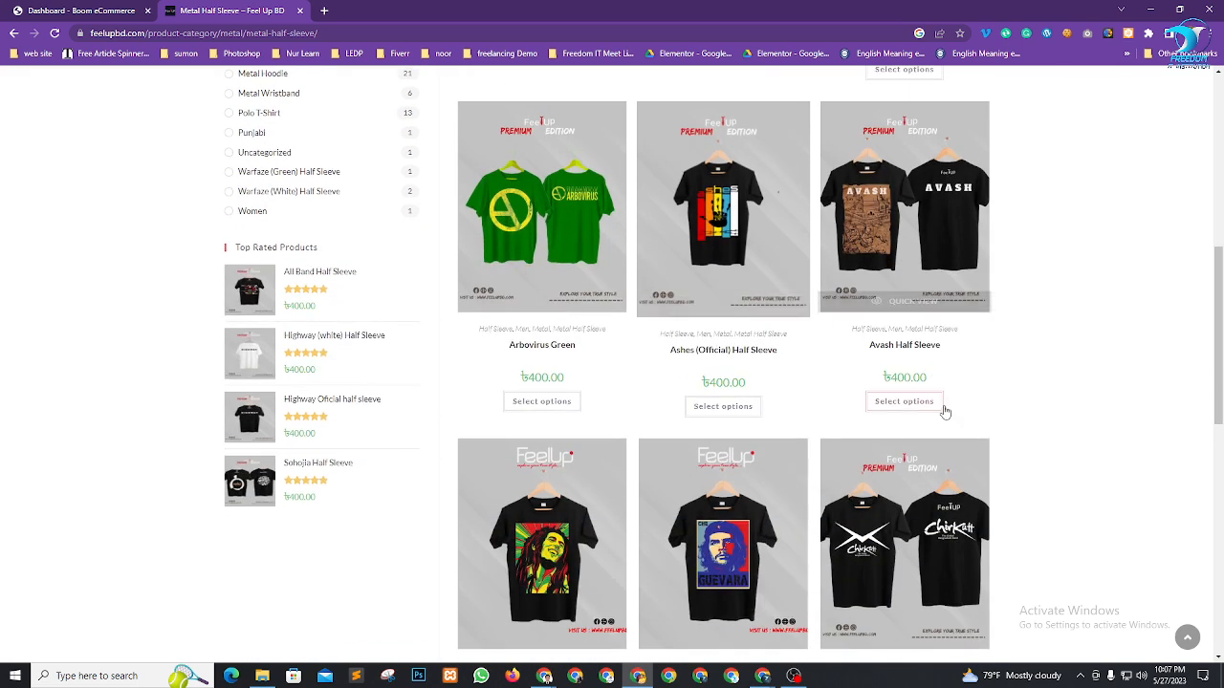
scroll(943, 410, down, 4)
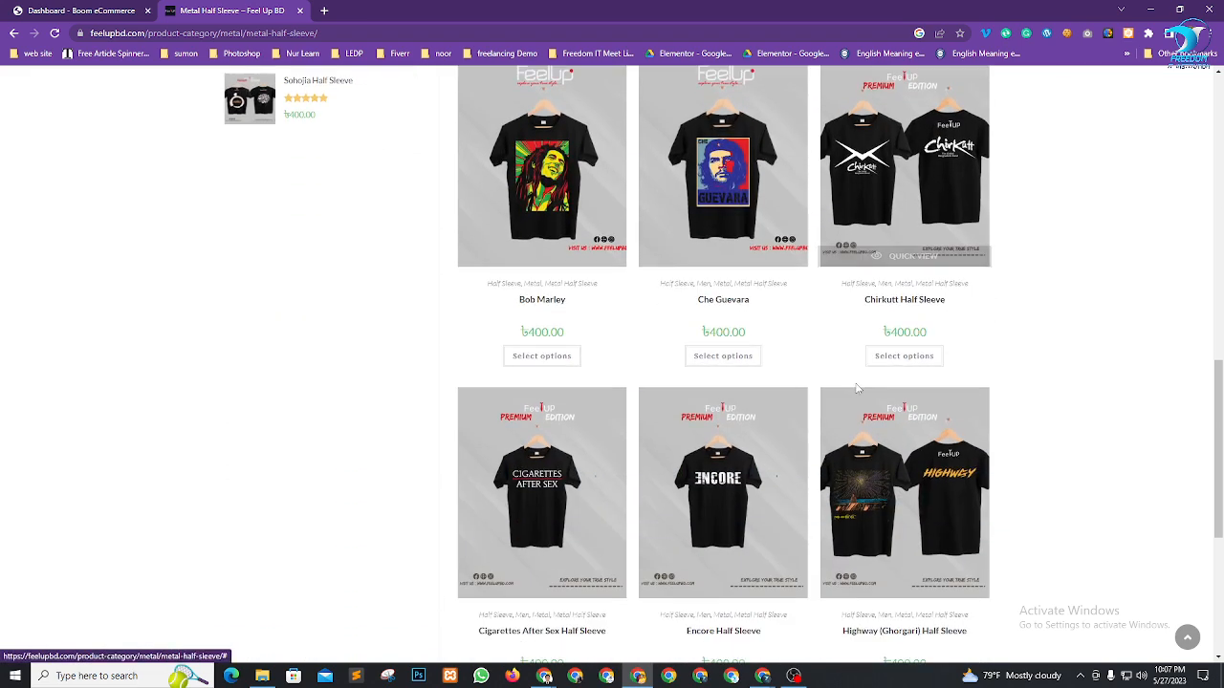
Open the Che Guevara T-shirt page, copy its title, and return to the Groser dashboard tab
click(713, 302)
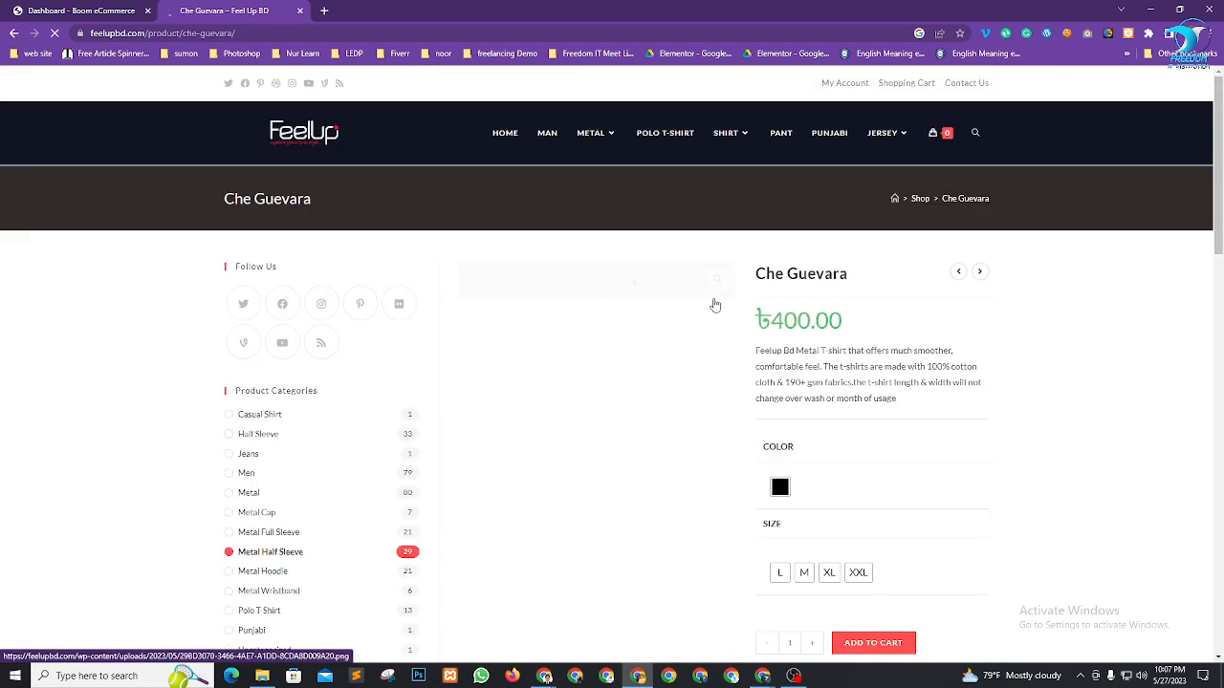
mouse_move(753, 283)
mouse_down()
mouse_move(856, 283)
mouse_move(754, 276)
mouse_up()
key(ctrl+c)
click(856, 283)
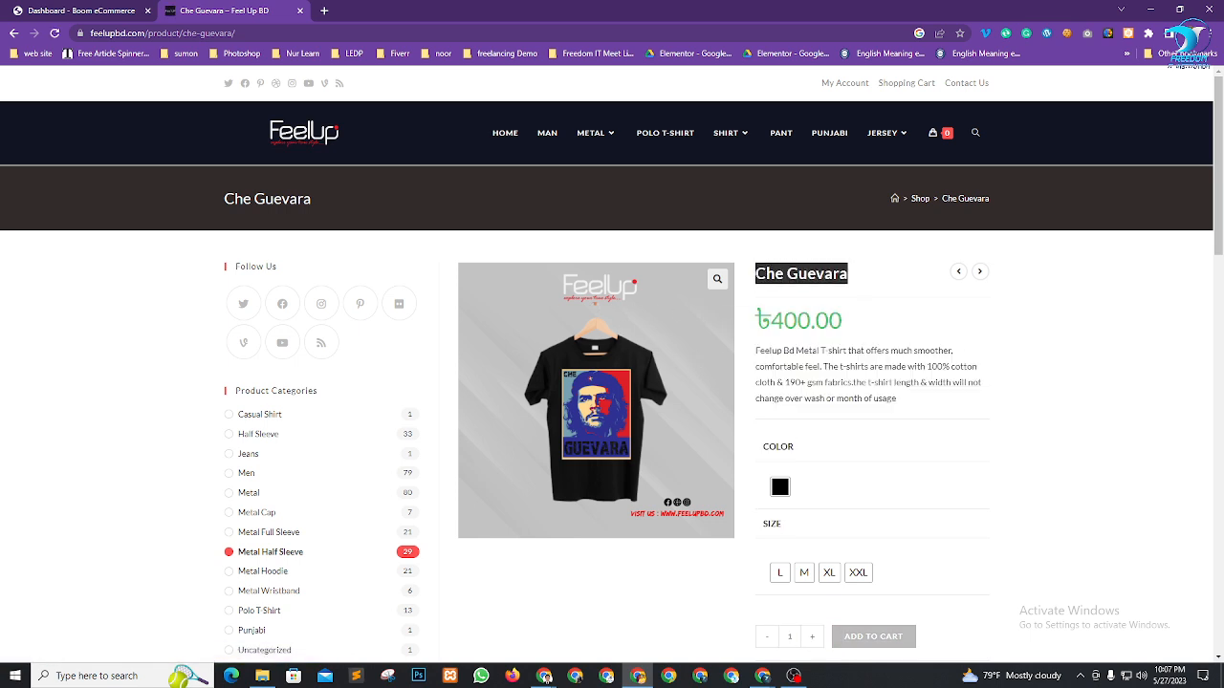
click(103, 8)
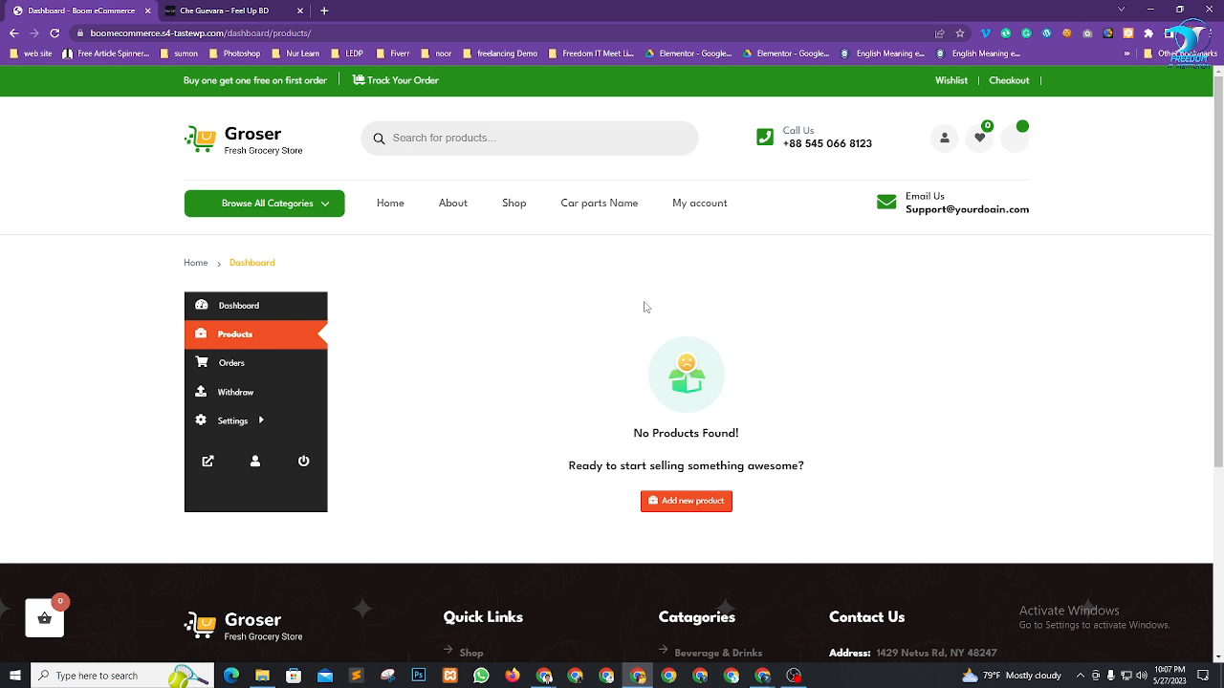
Start a new product and paste 'Che Guevara' as its name
click(698, 501)
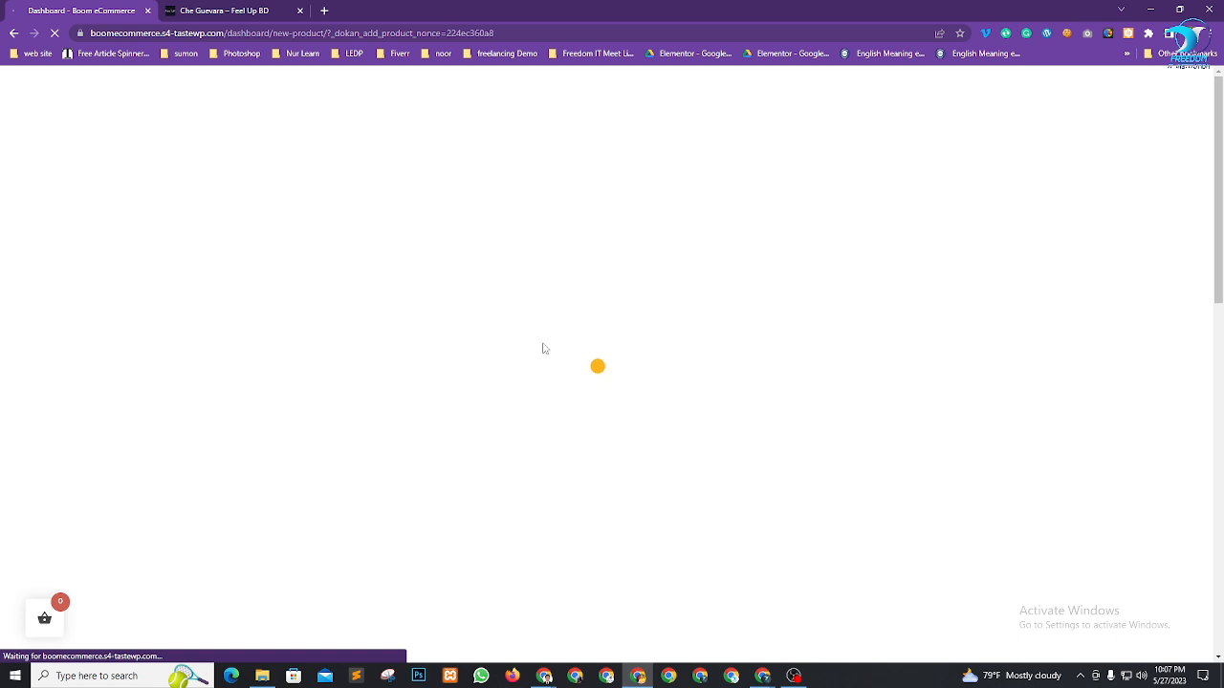
click(586, 369)
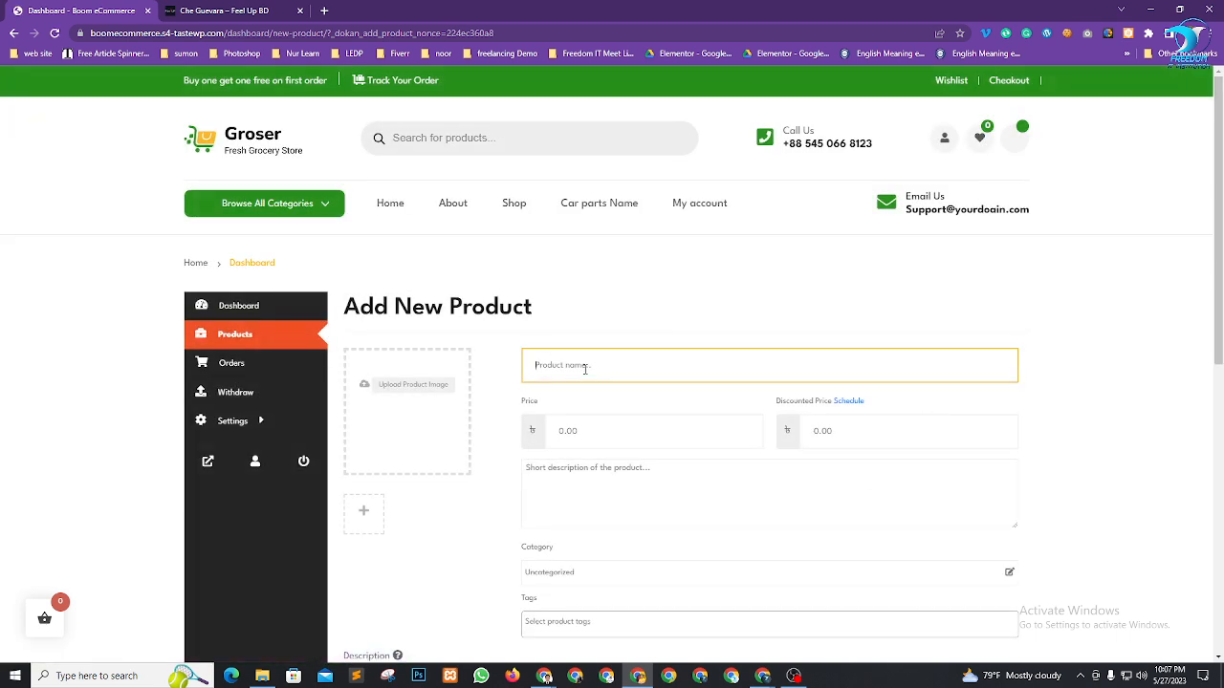
key(ctrl+v)
Save the Che Guevara T-shirt image from Feel Up BD into Downloads
click(204, 10)
right_click(578, 381)
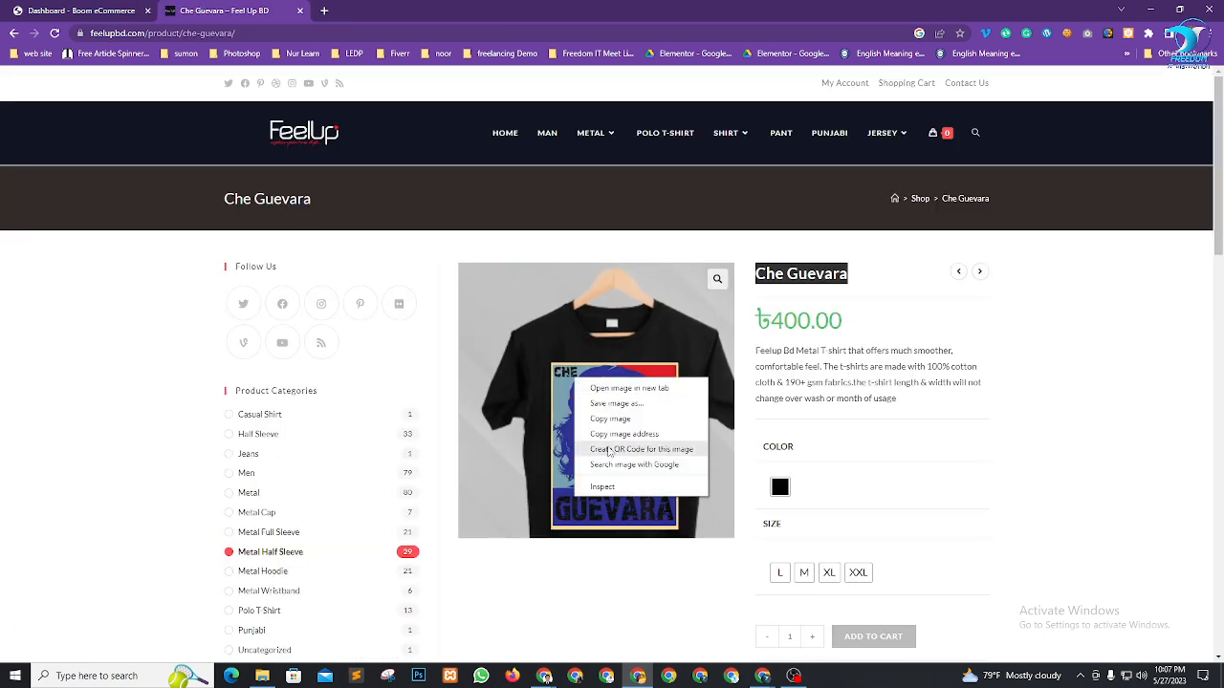
click(617, 403)
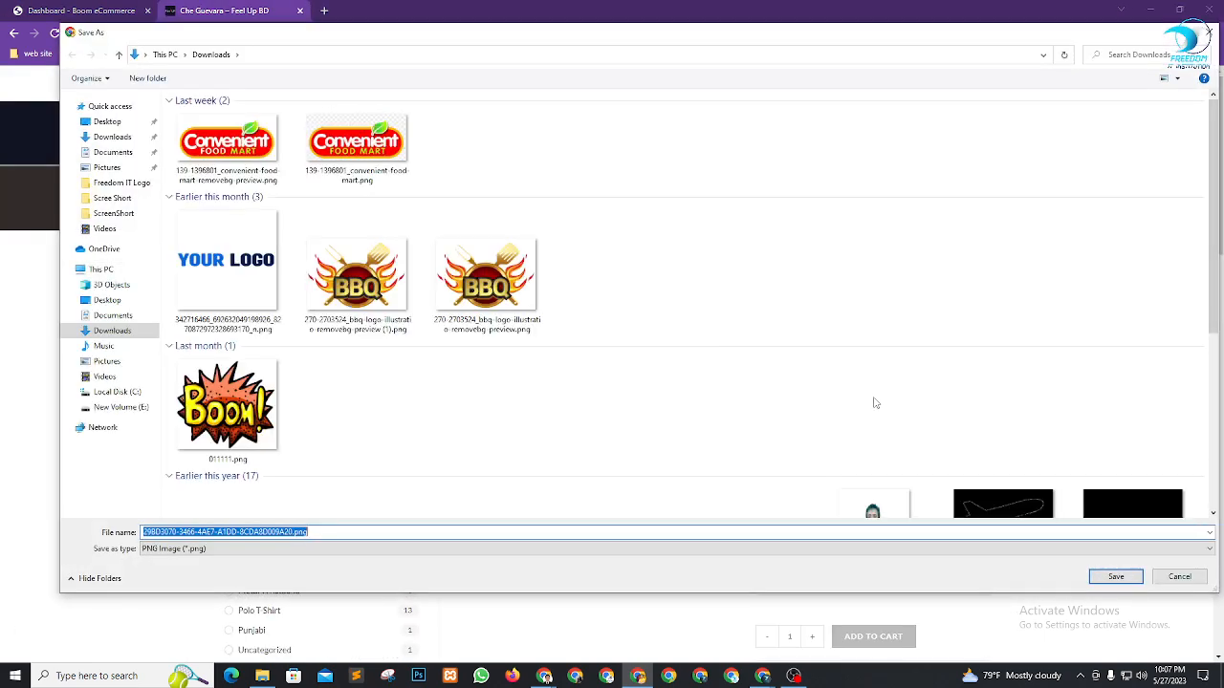
click(1114, 579)
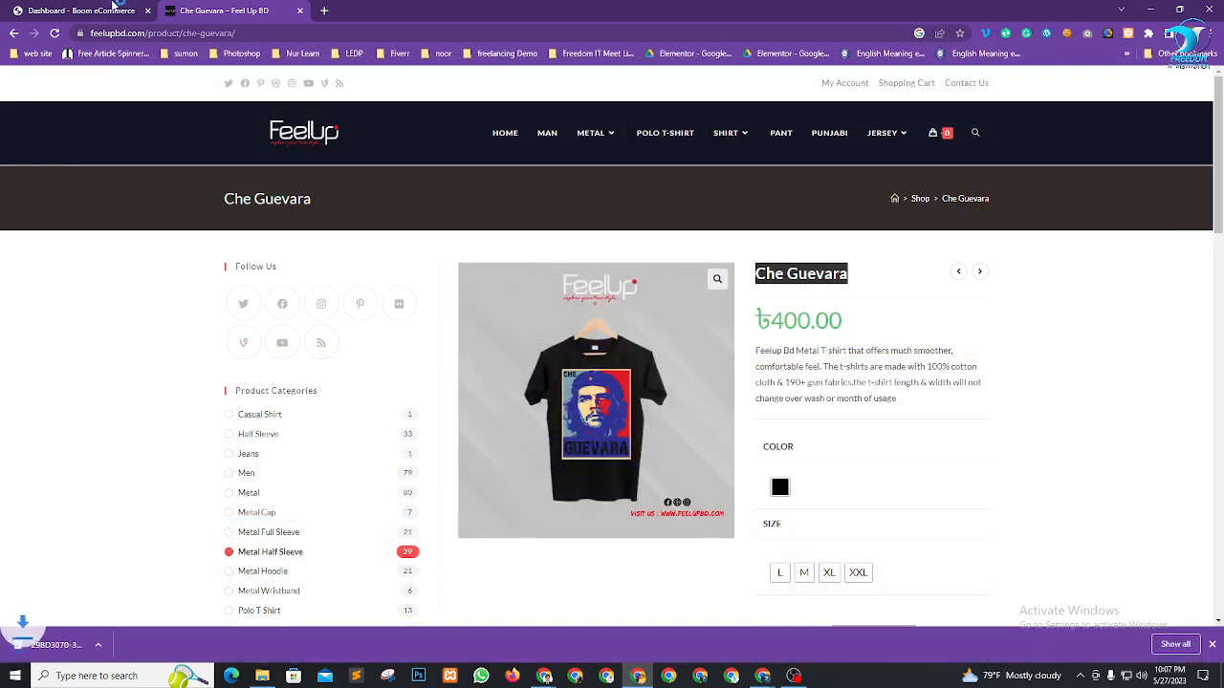
click(99, 8)
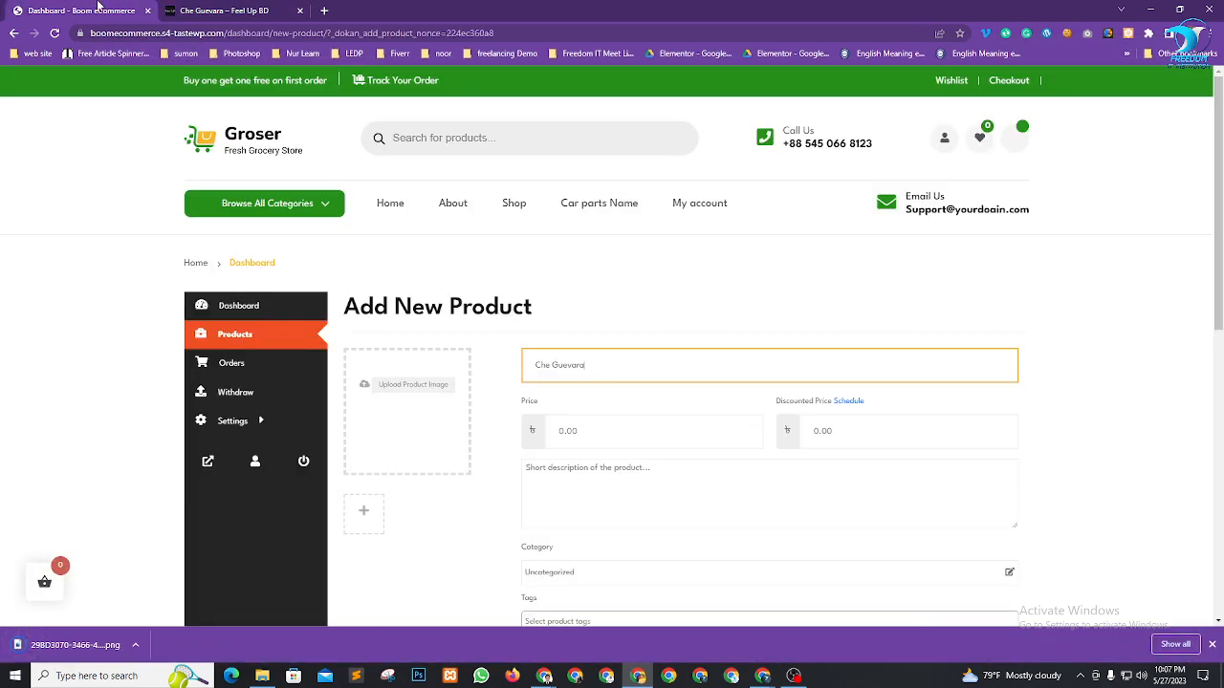
Upload the Che Guevara T-shirt PNG from Downloads and set it as the featured image
click(402, 392)
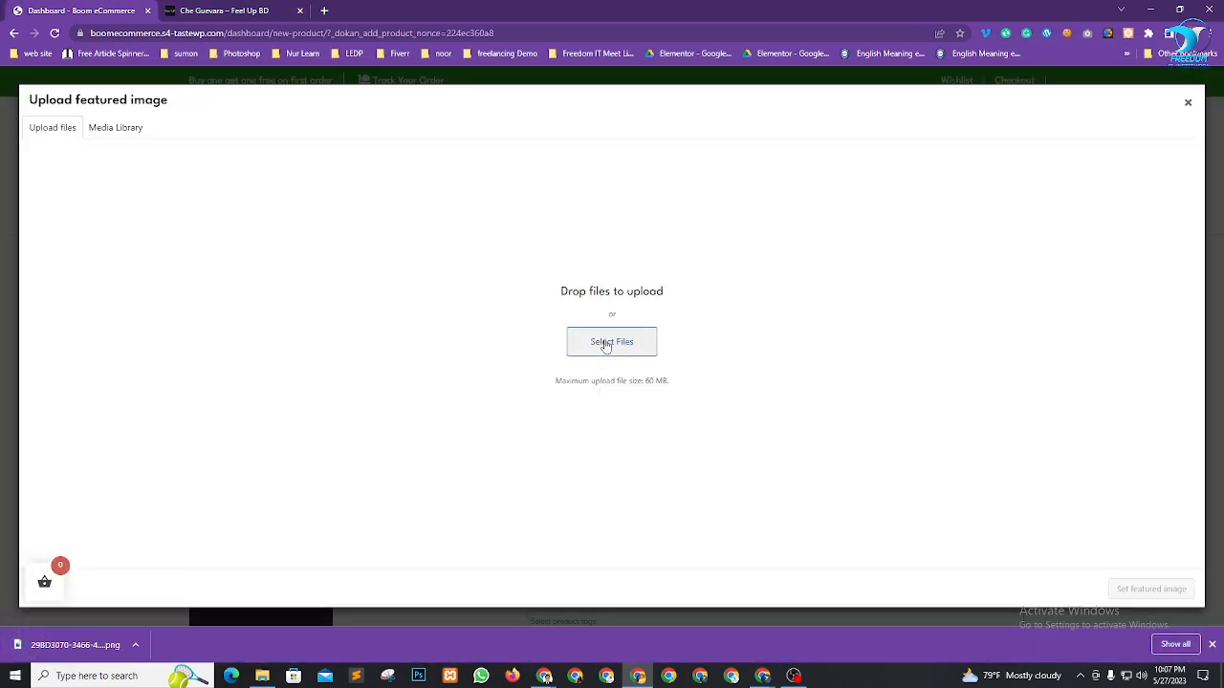
click(607, 342)
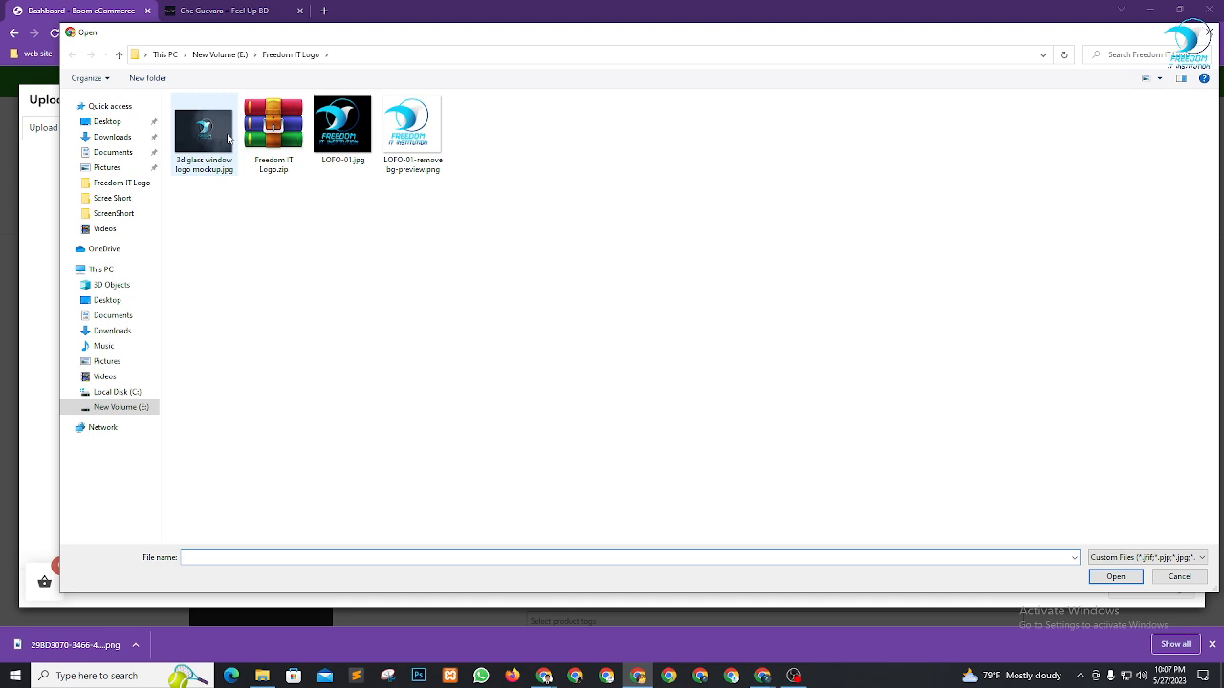
click(112, 137)
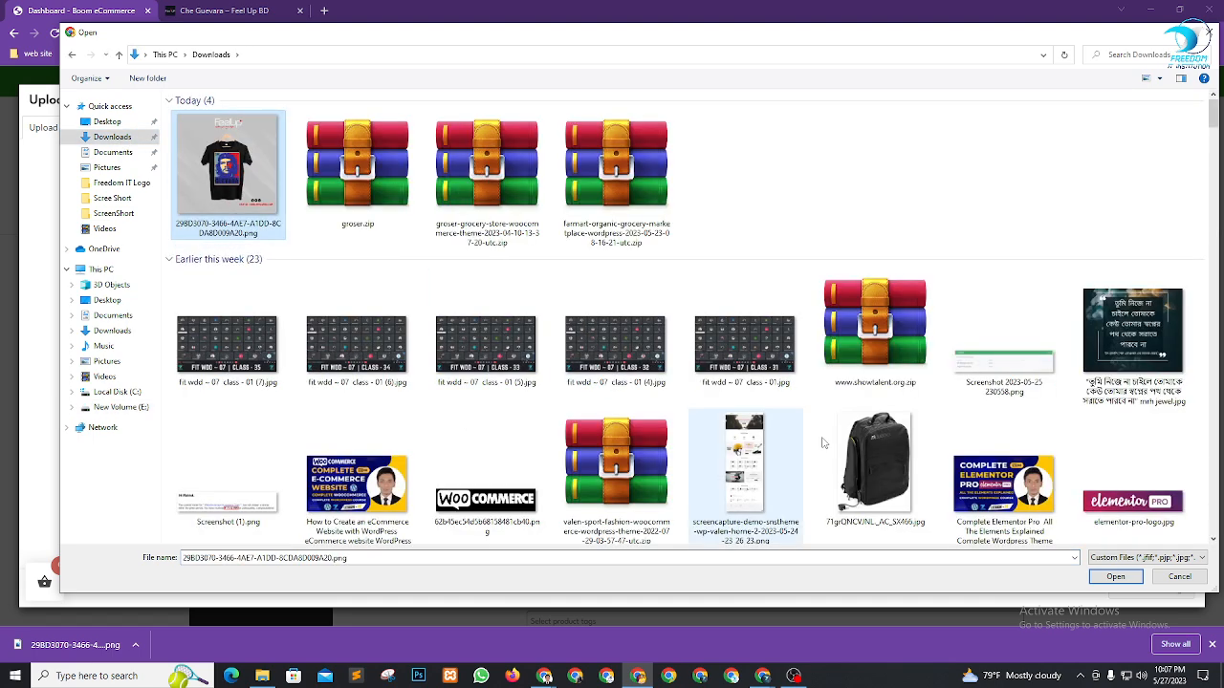
click(1115, 576)
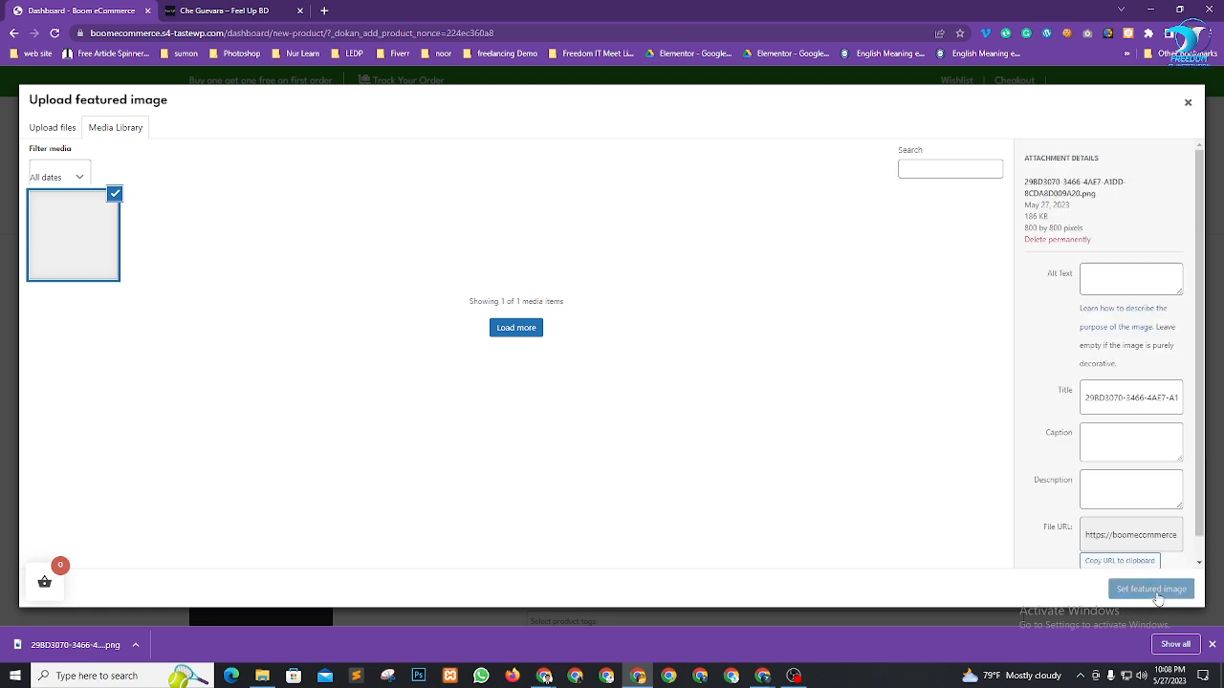
click(1155, 590)
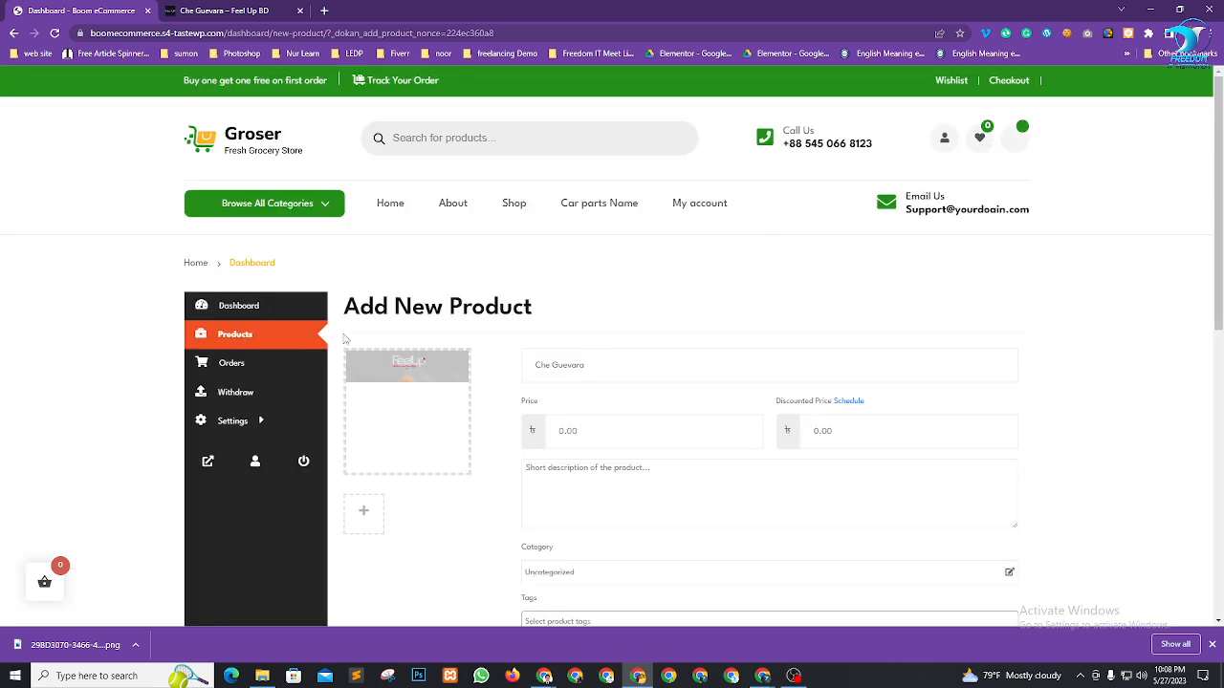
click(569, 435)
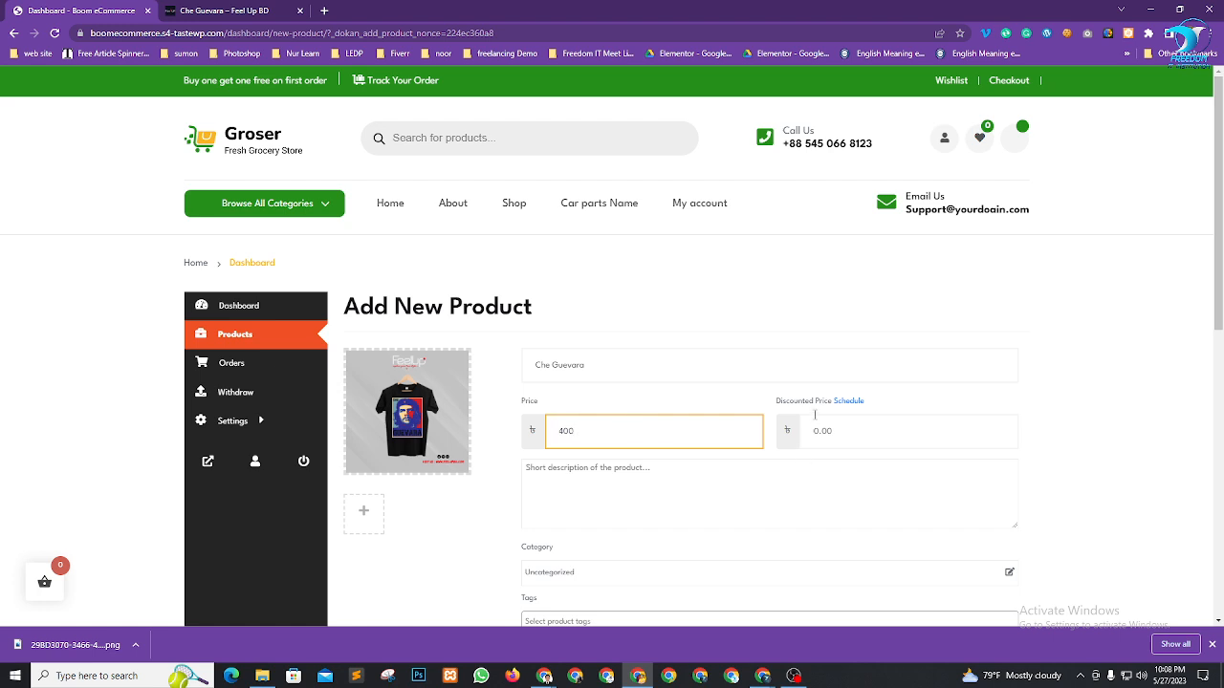
Copy the Feel Up BD T-shirt paragraph into the Che Guevara product's short description
scroll(847, 437, down, 5)
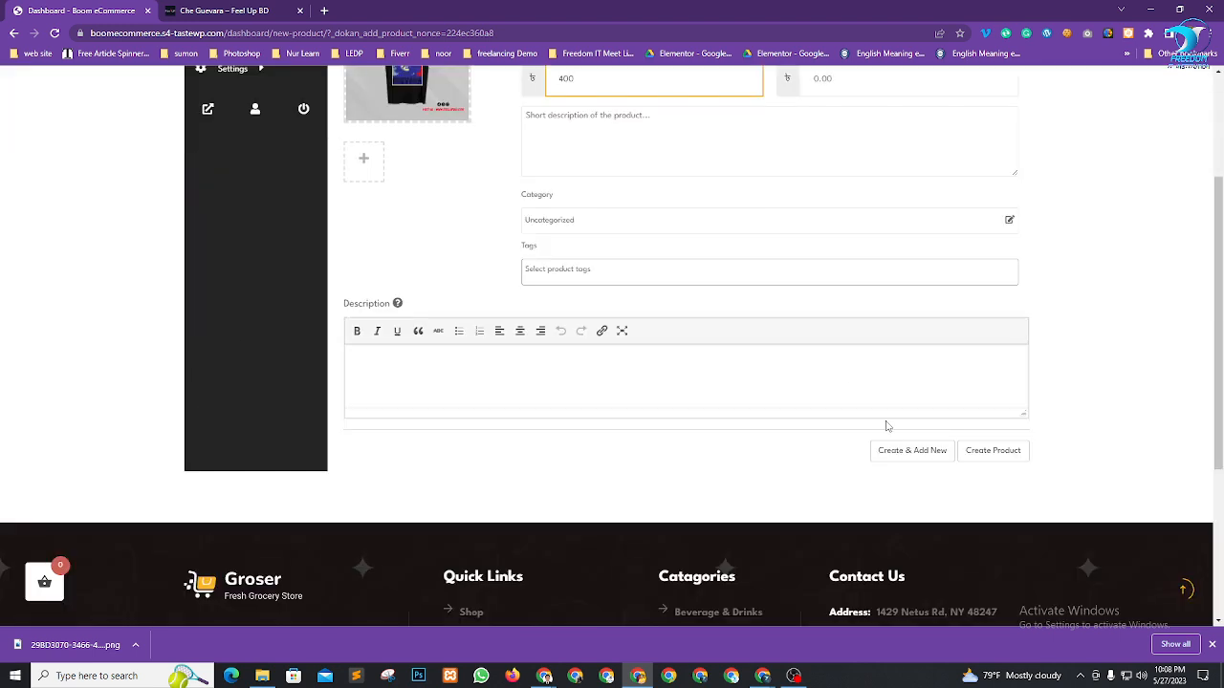
scroll(648, 308, up, 3)
click(609, 383)
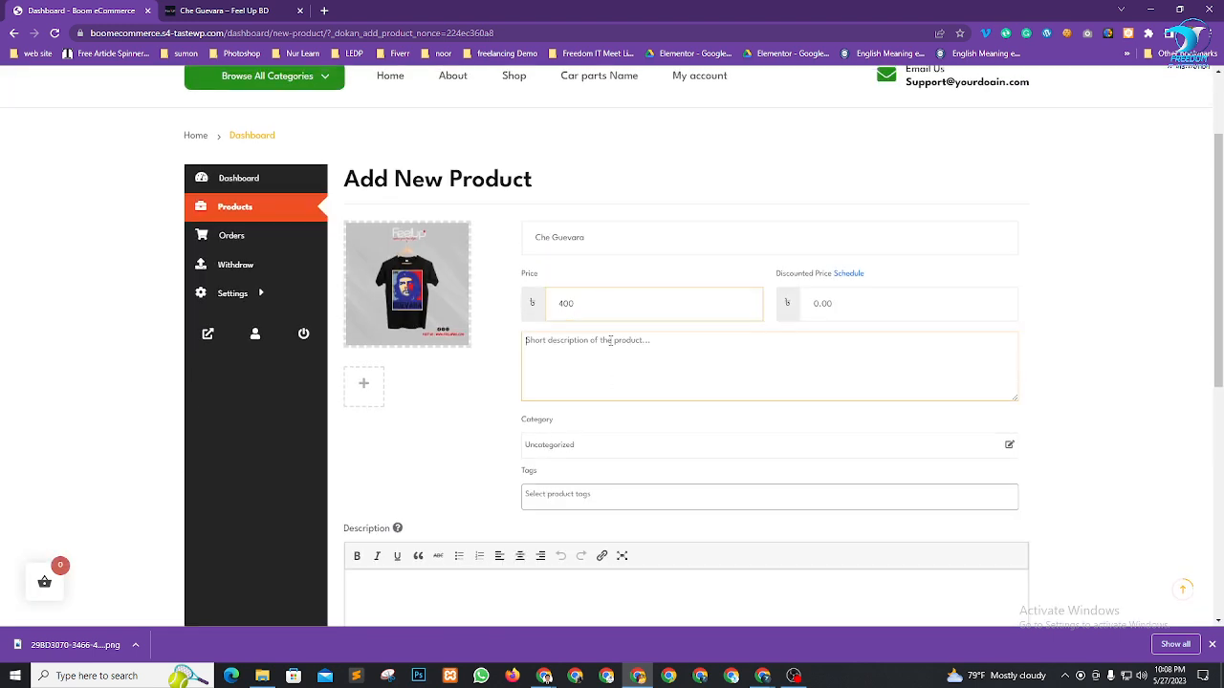
click(215, 11)
scroll(755, 292, down, 1)
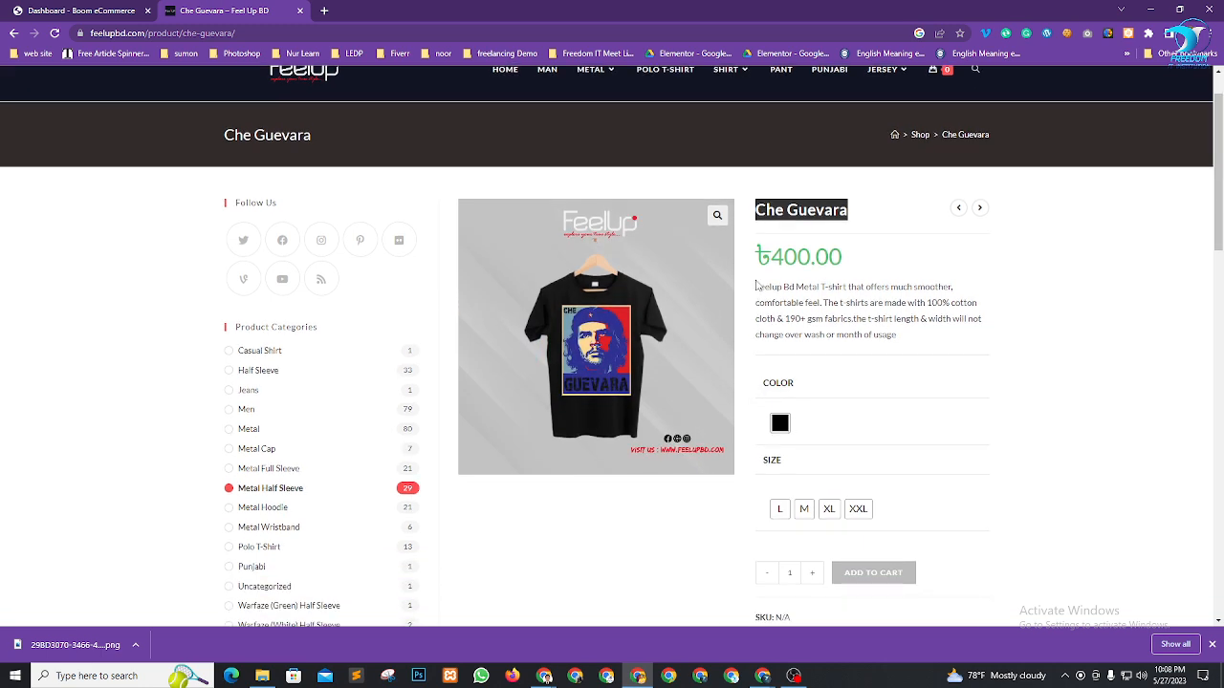
drag(755, 285, 911, 341)
key(ctrl+c)
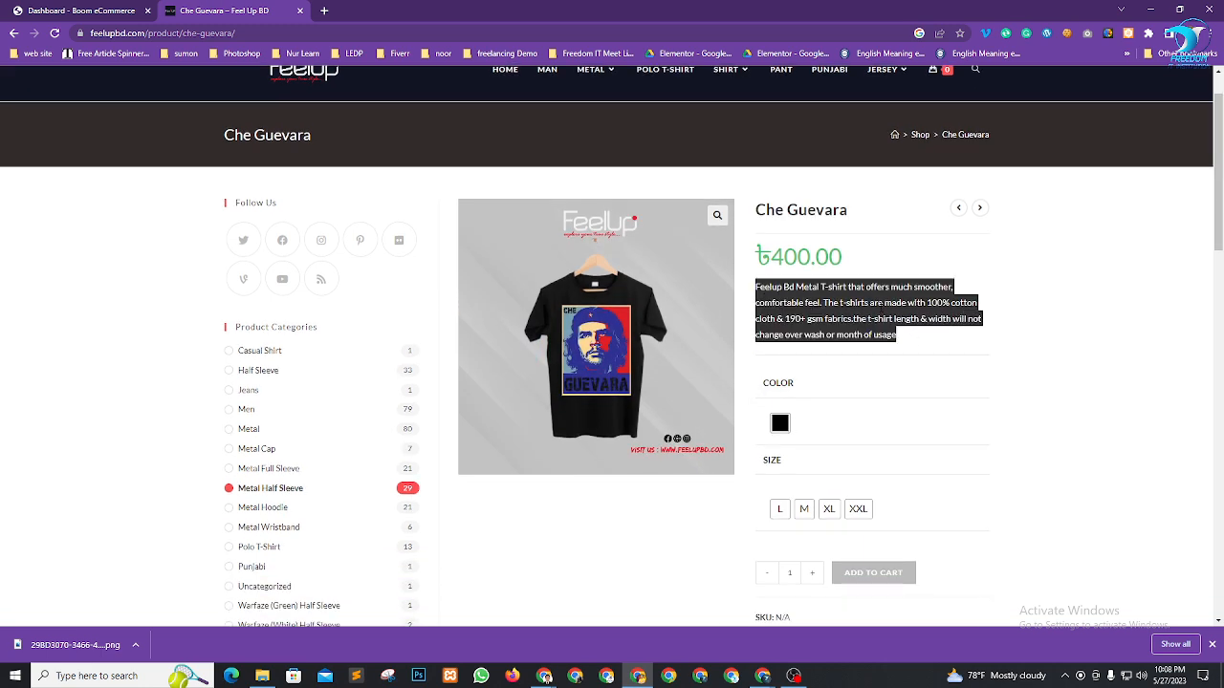
click(86, 10)
key(ctrl+v)
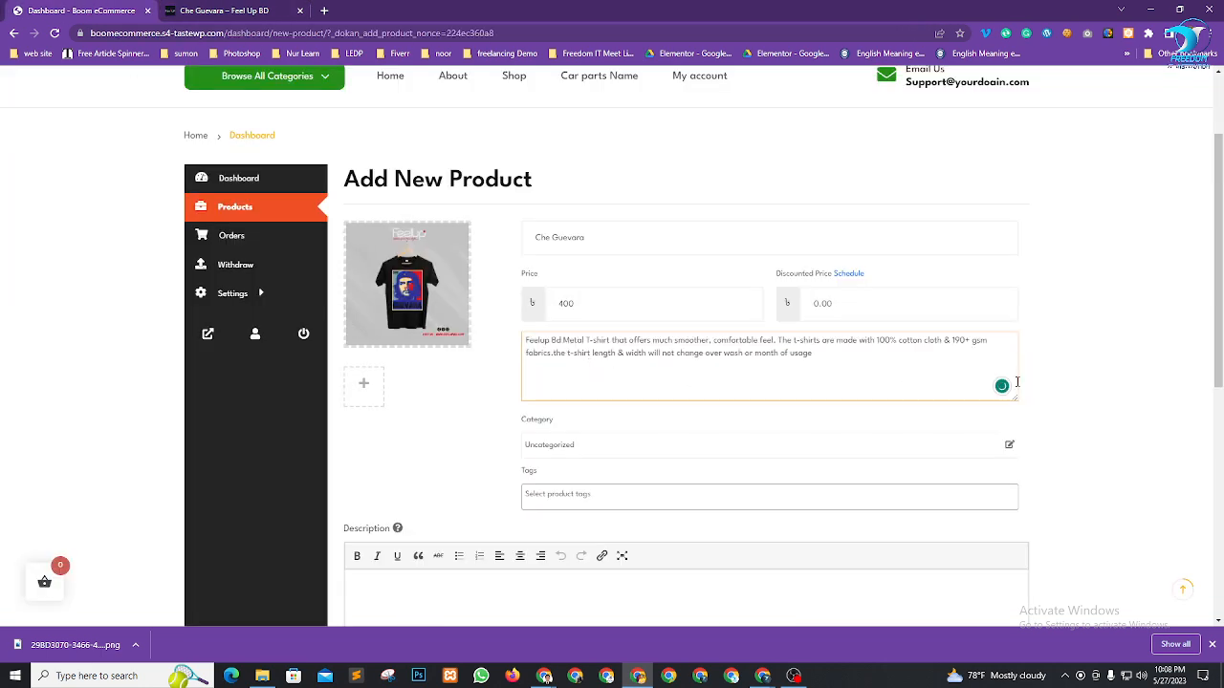
scroll(778, 367, down, 3)
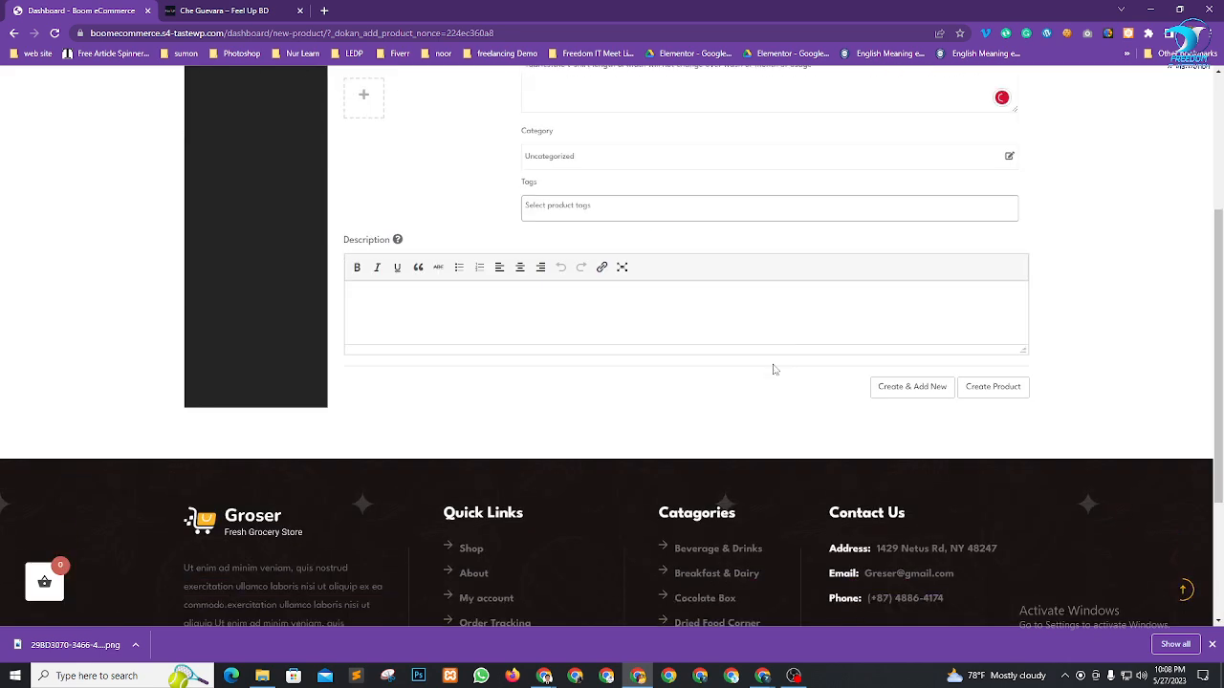
scroll(774, 370, up, 4)
scroll(786, 470, down, 1)
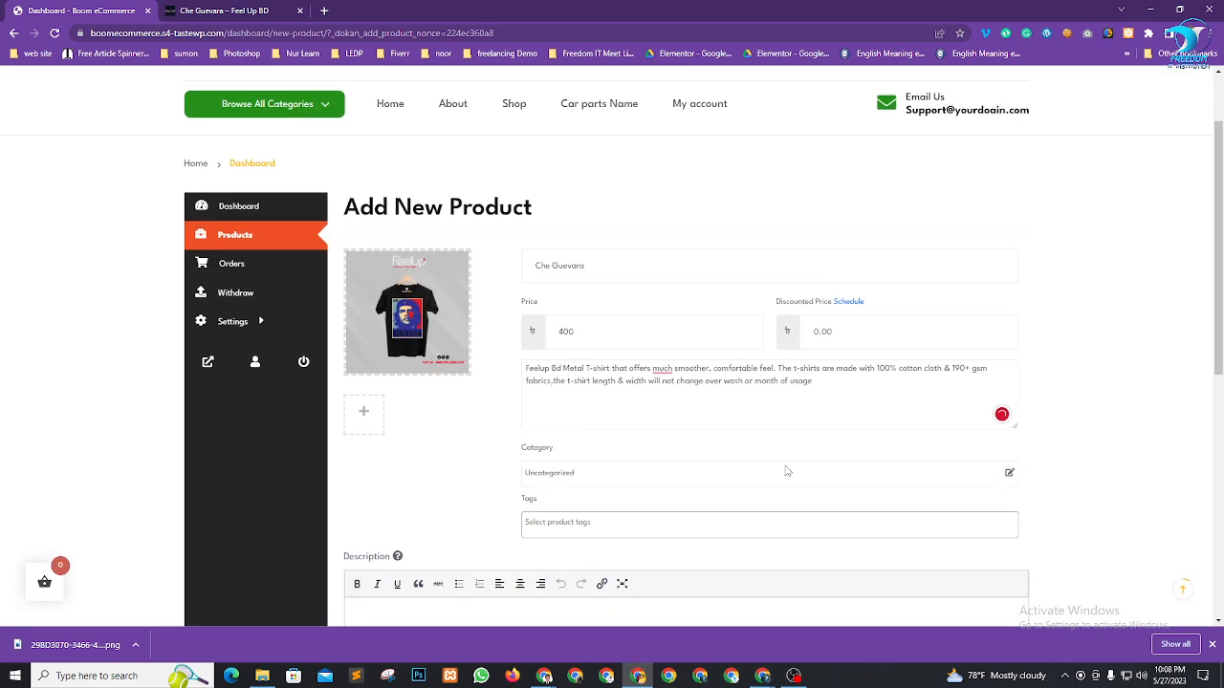
click(596, 449)
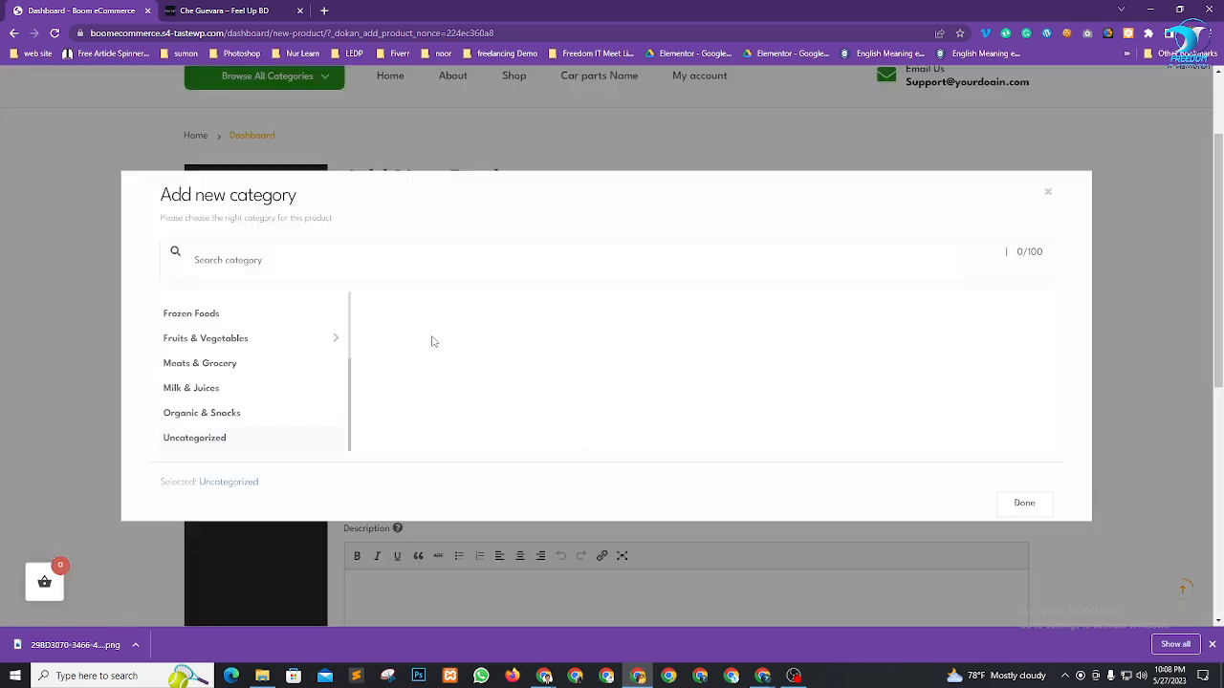
Browse the category list, confirm the current choice and dismiss the 'already selected' alert
scroll(289, 402, down, 6)
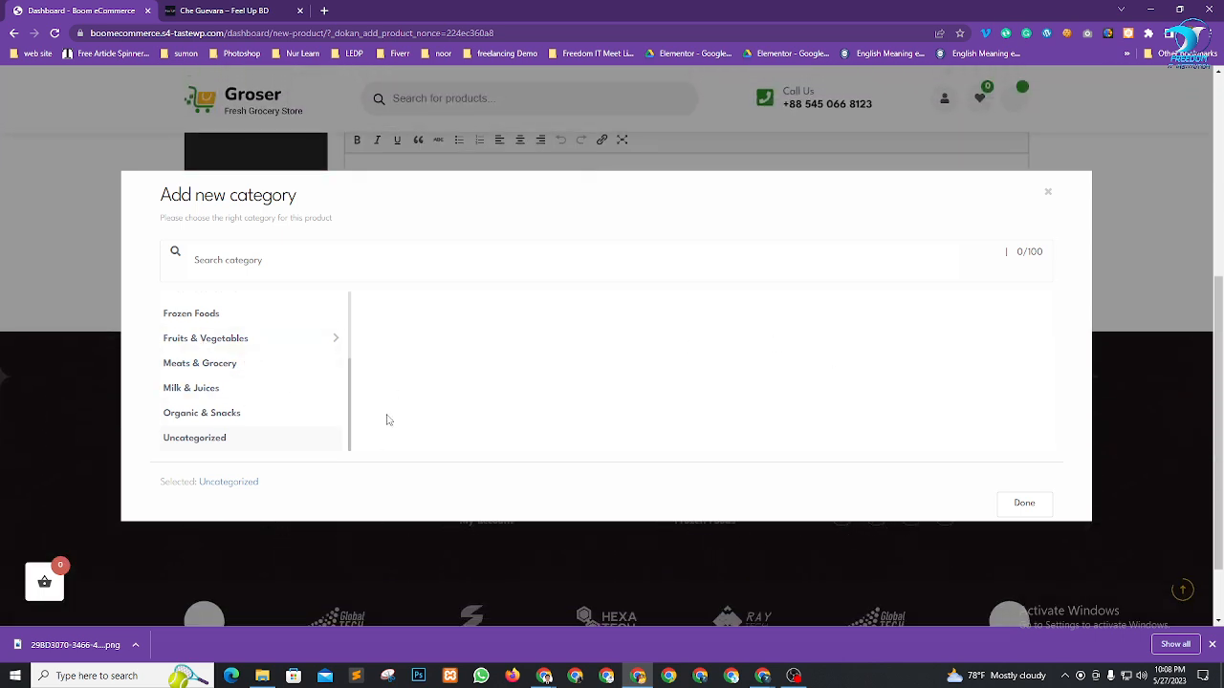
scroll(388, 421, up, 3)
scroll(517, 396, up, 4)
scroll(259, 399, up, 3)
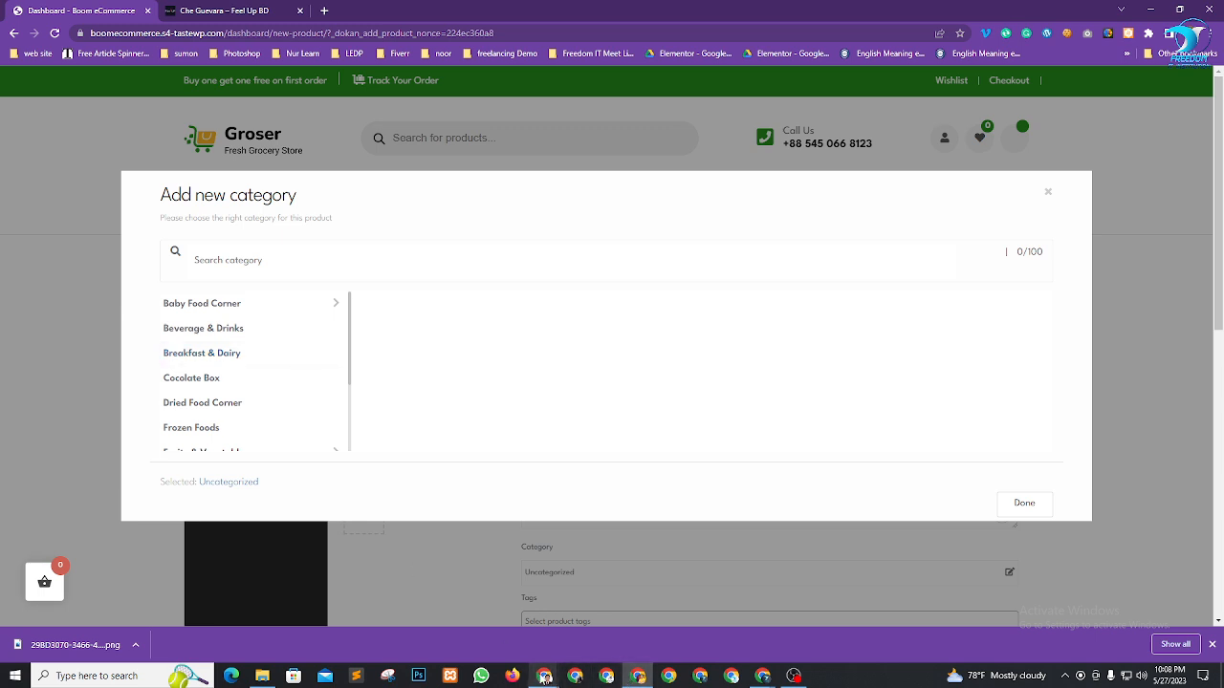
mouse_move(543, 673)
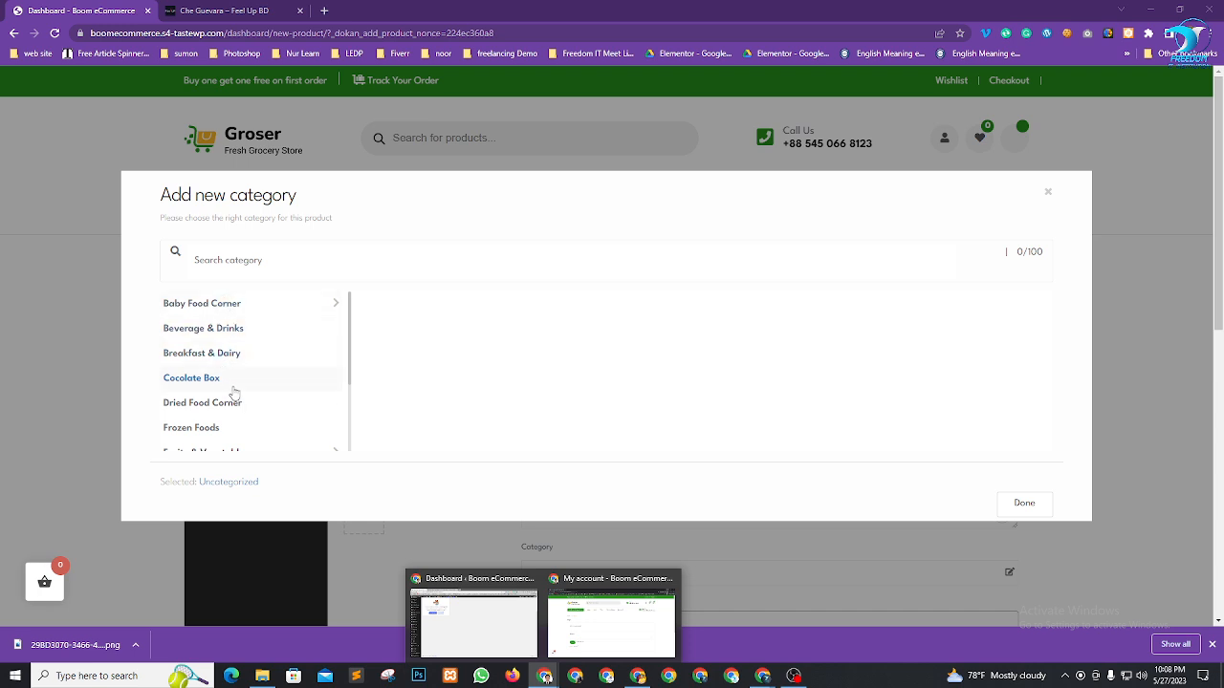
scroll(235, 389, down, 2)
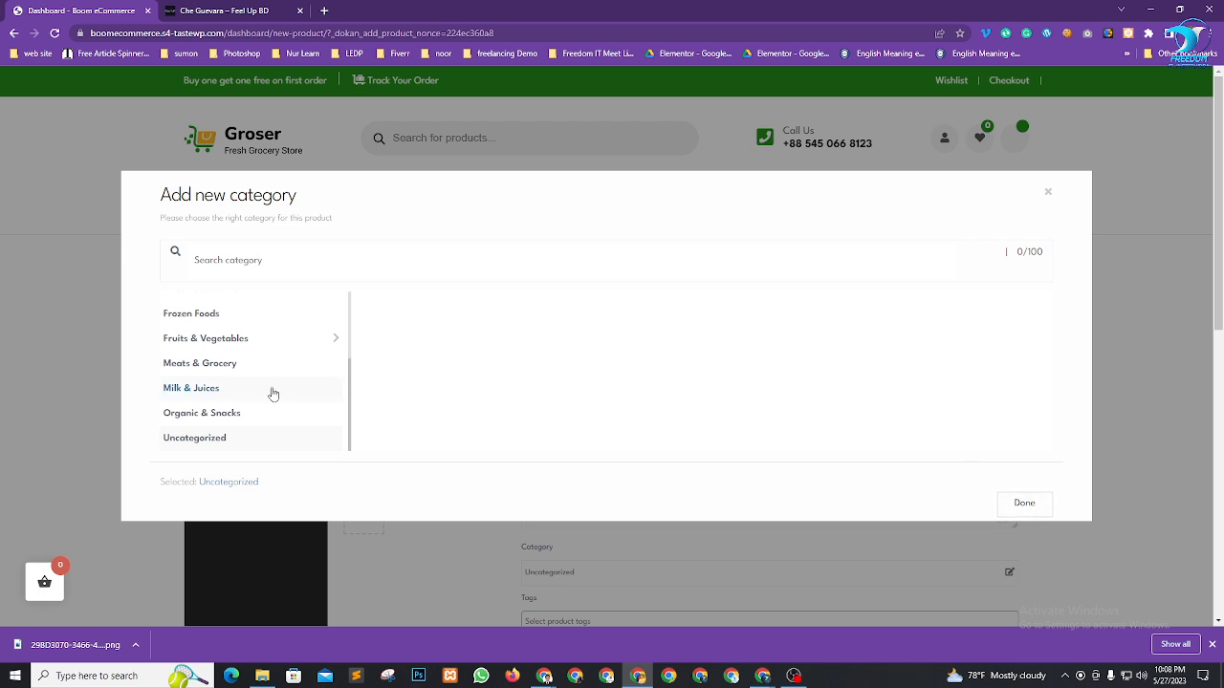
scroll(259, 416, up, 3)
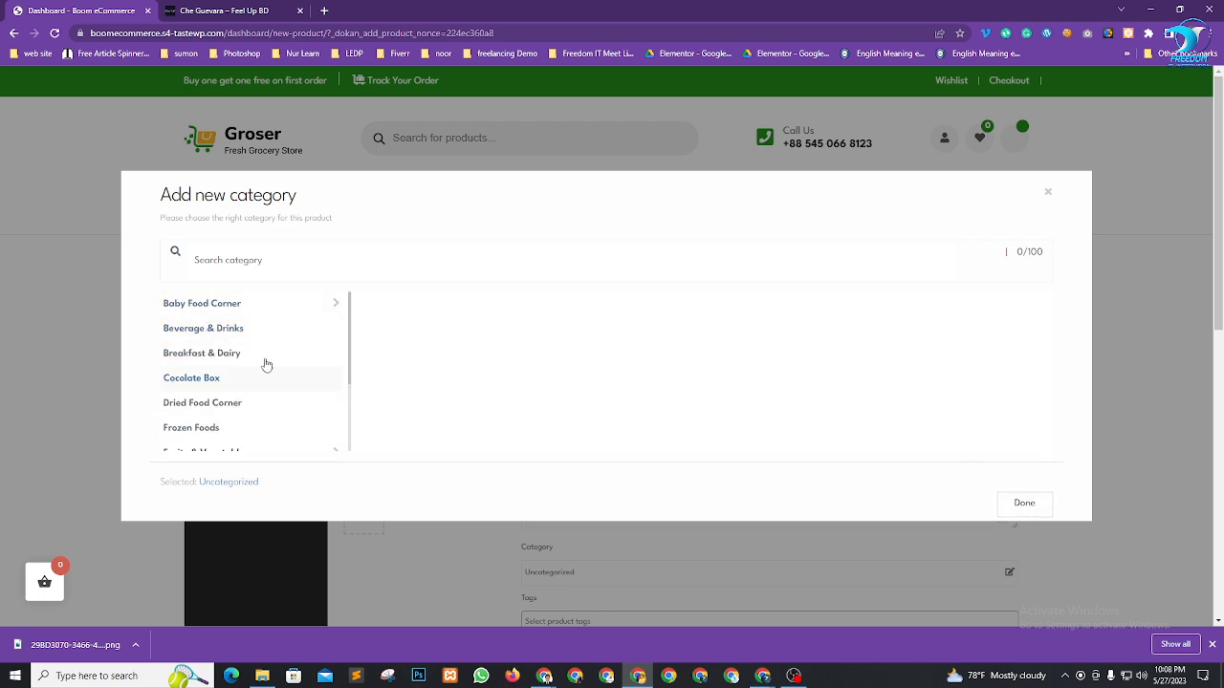
scroll(246, 402, down, 5)
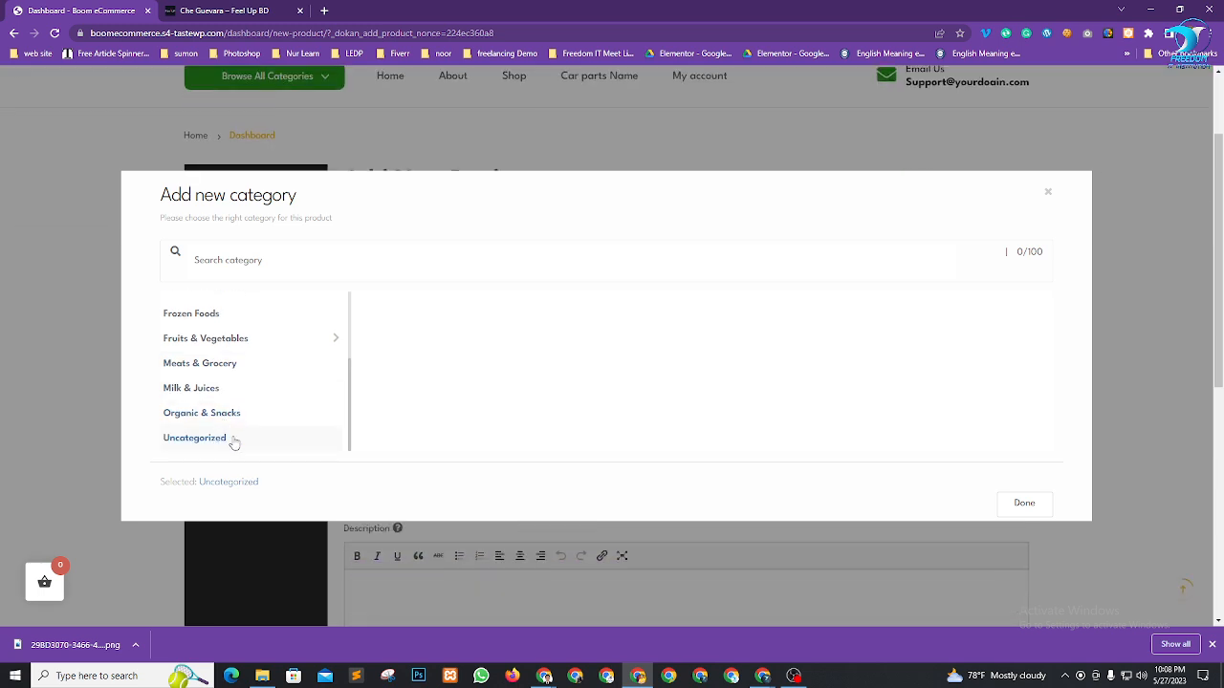
click(1022, 505)
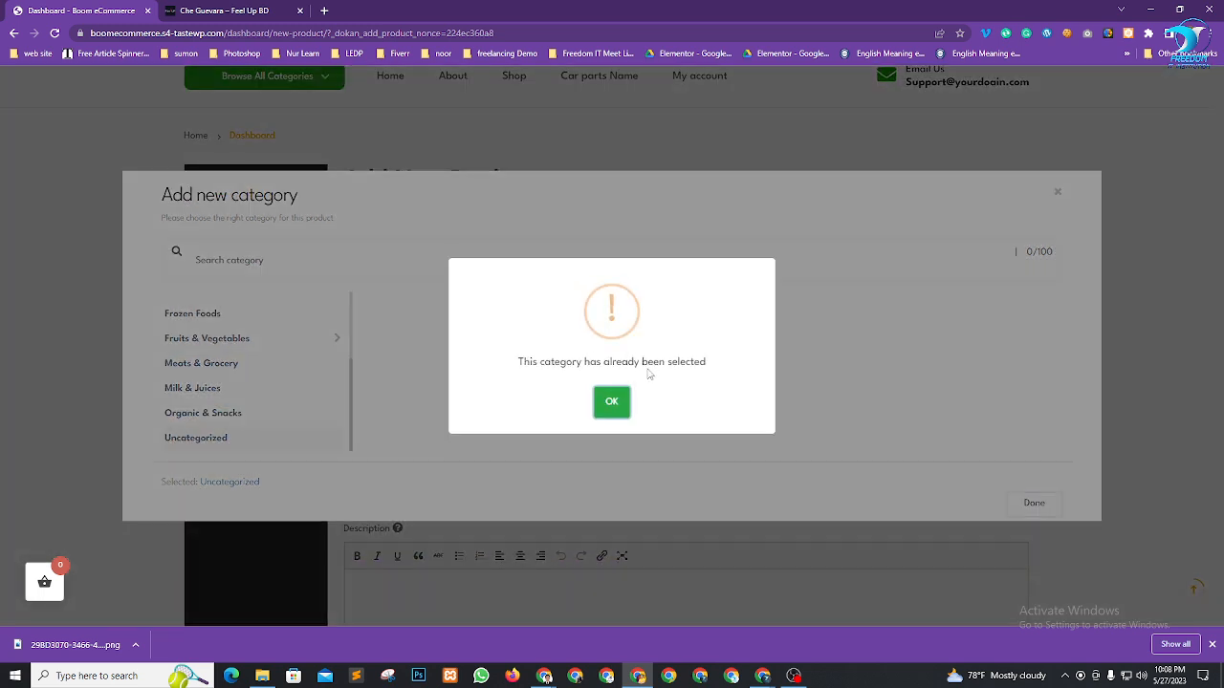
click(612, 402)
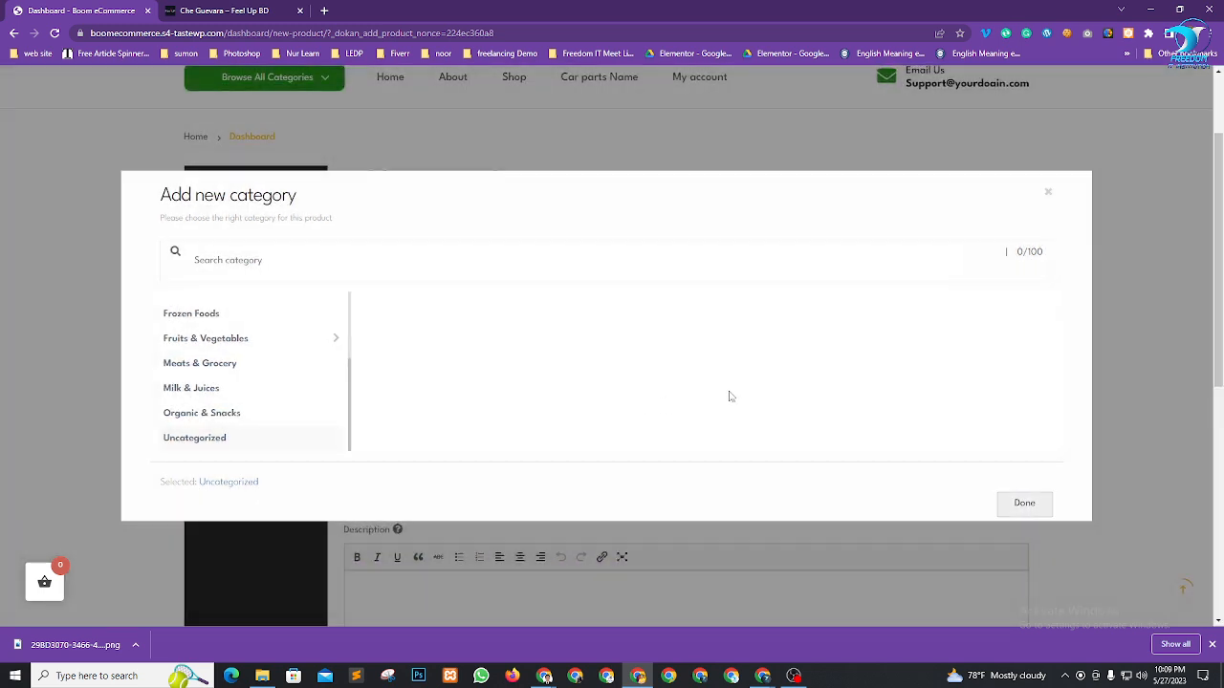
Search for and pick Uncategorized, confirm it, and close the category dialog
click(603, 251)
text(f)
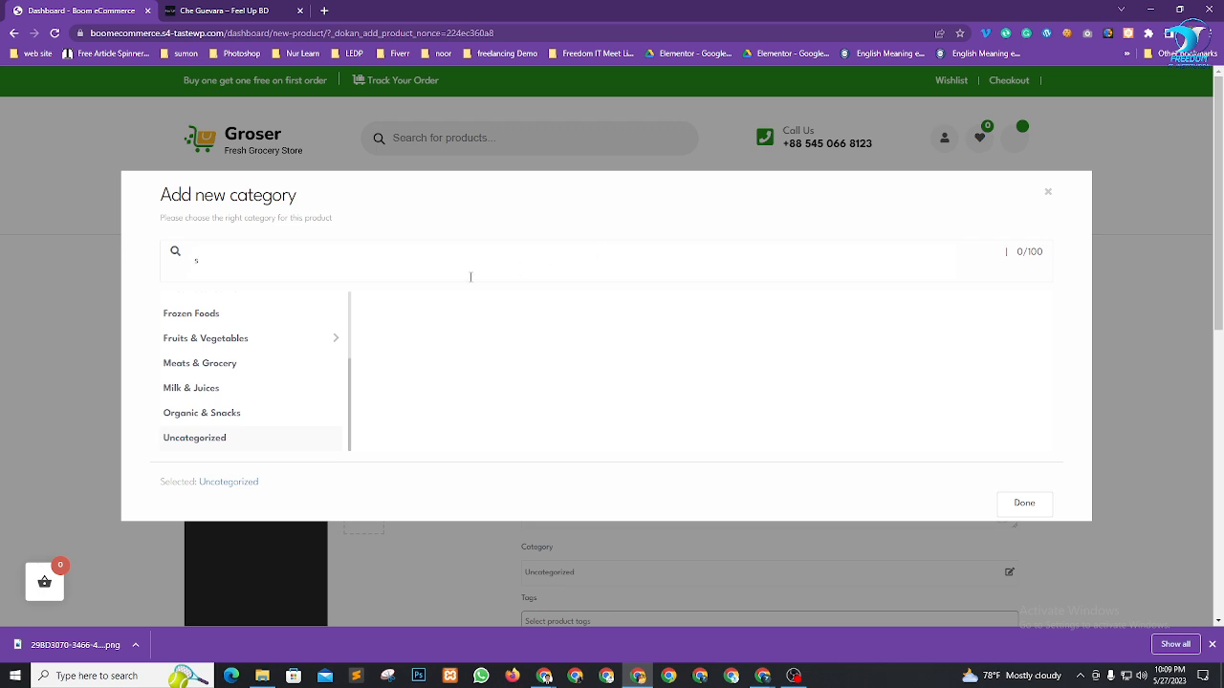
scroll(277, 347, down, 1)
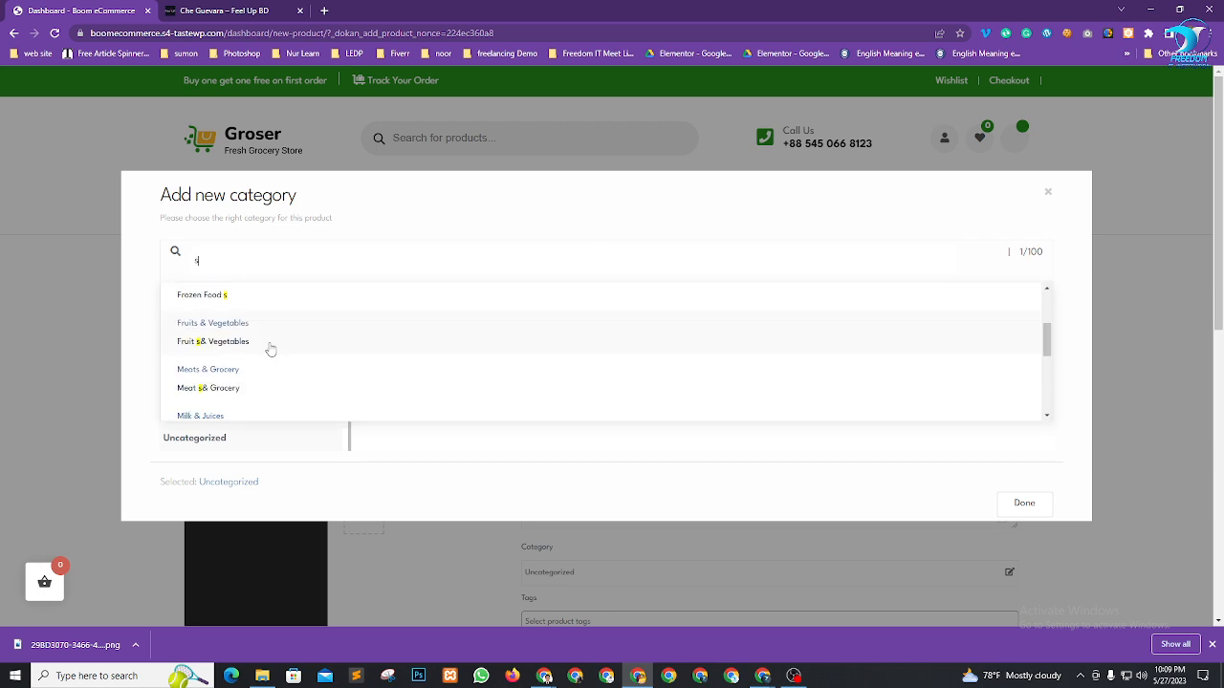
scroll(270, 350, down, 5)
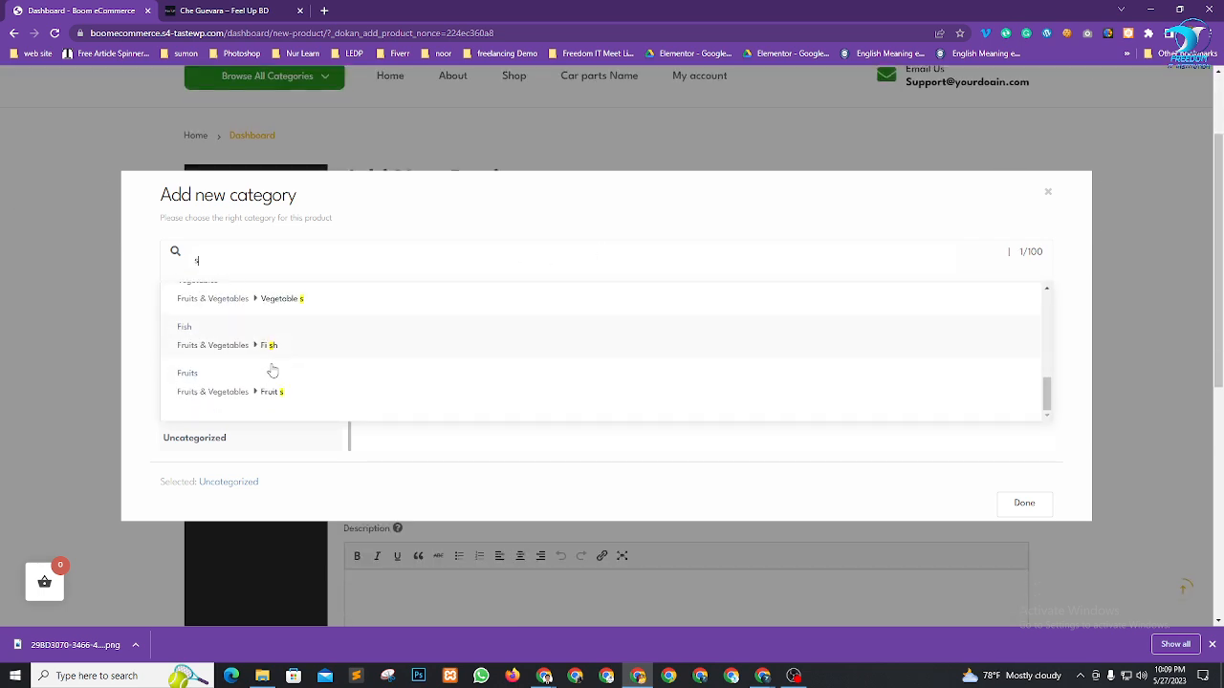
scroll(317, 386, up, 8)
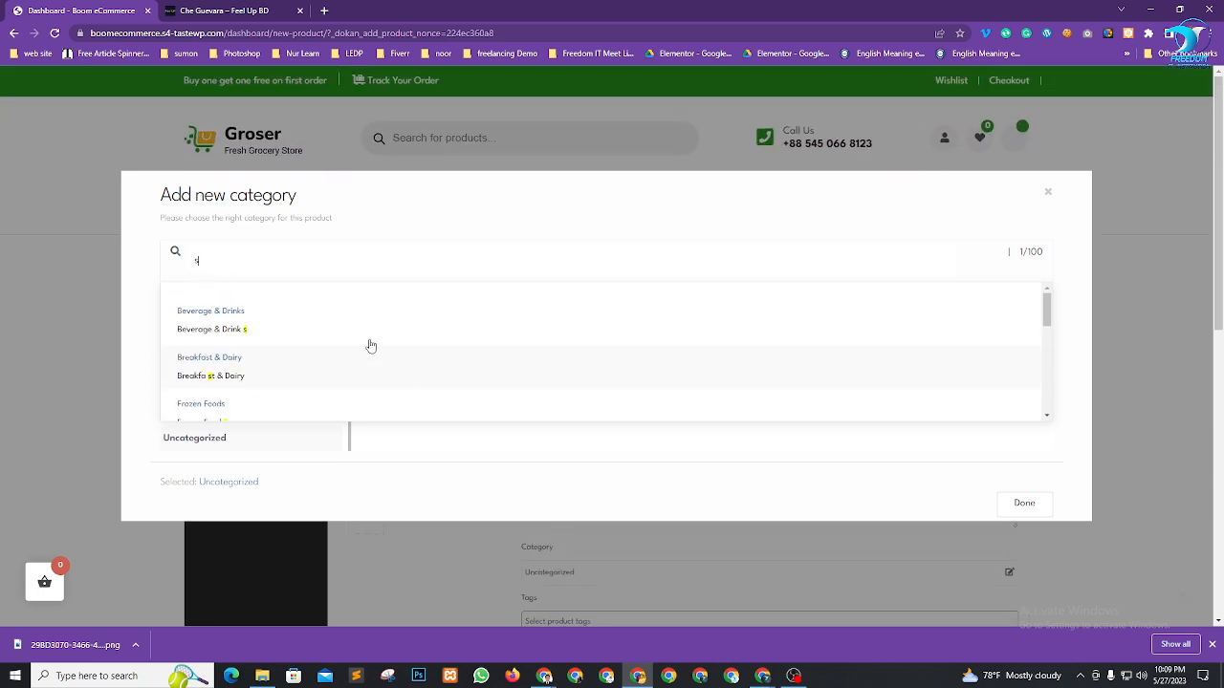
key(BackSpace)
text(u)
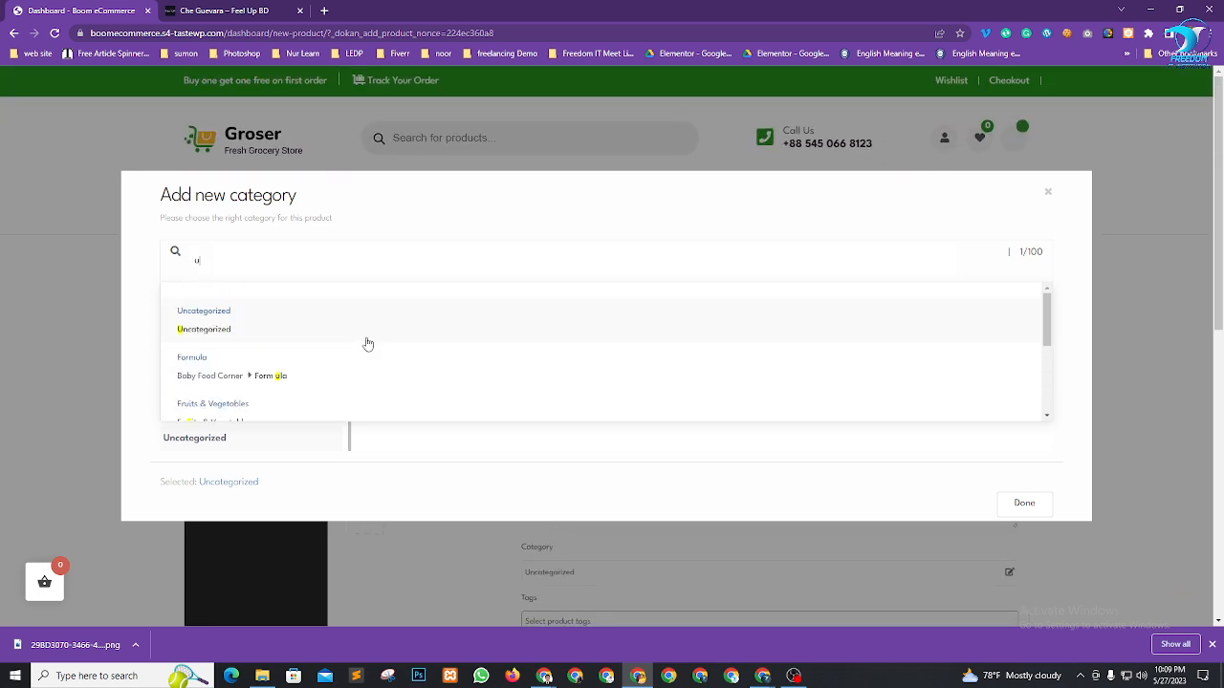
click(248, 336)
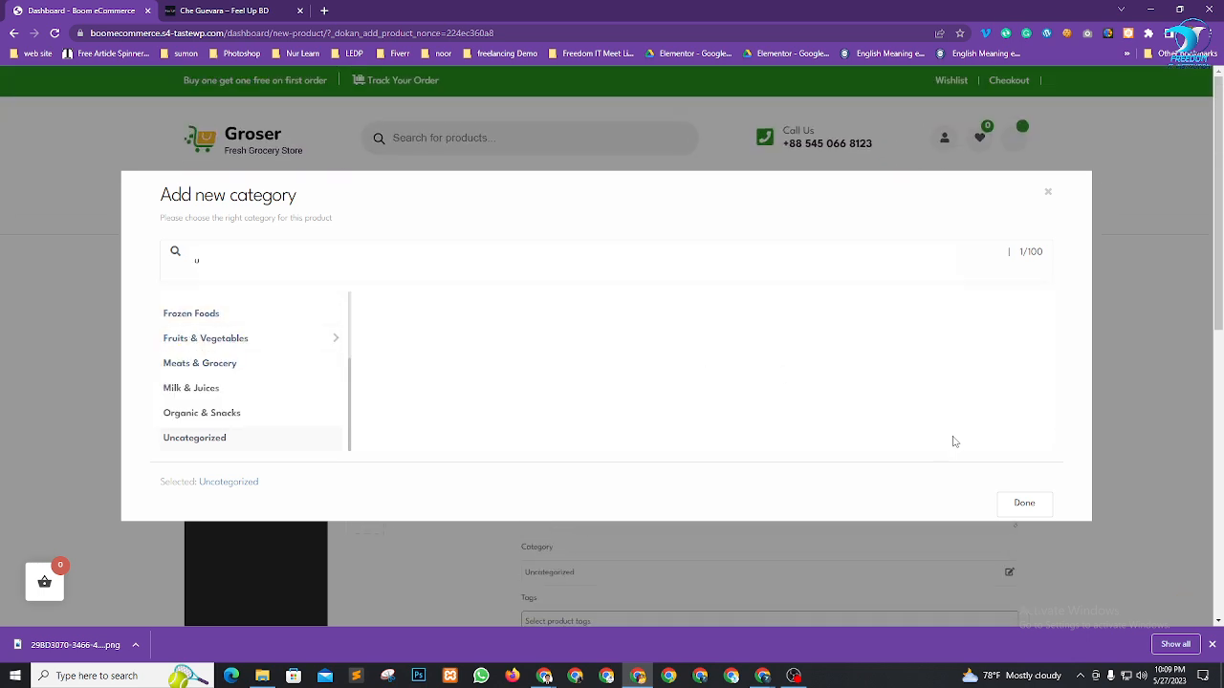
click(1027, 504)
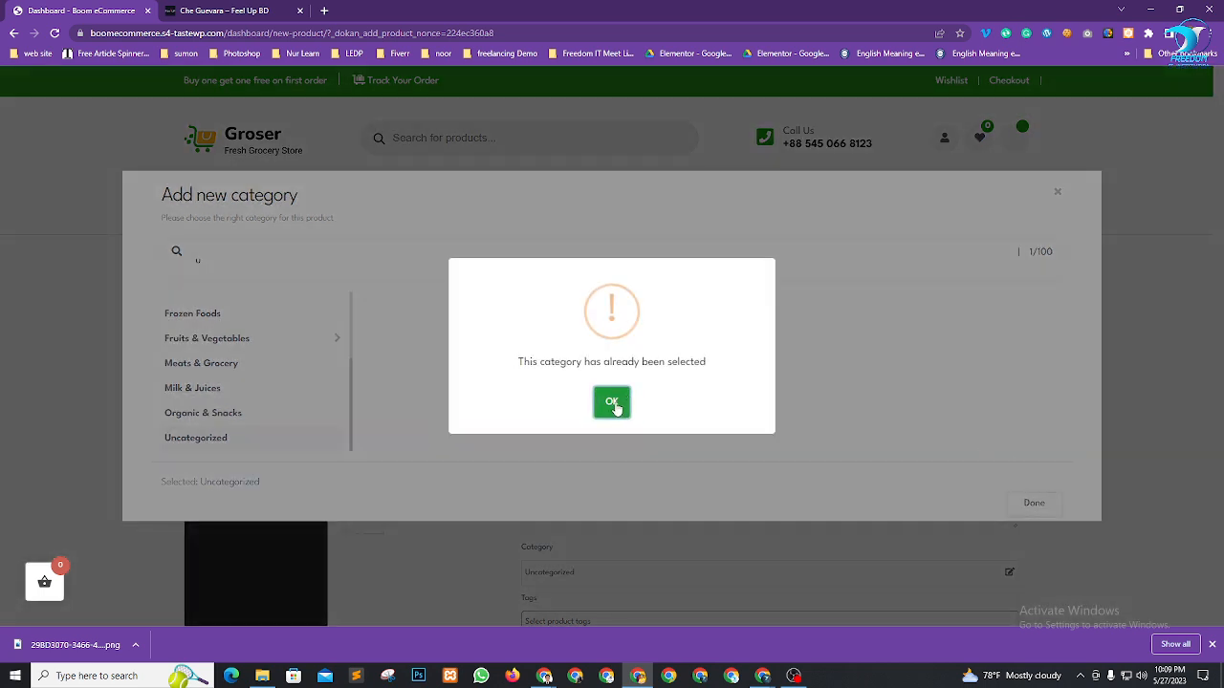
click(614, 404)
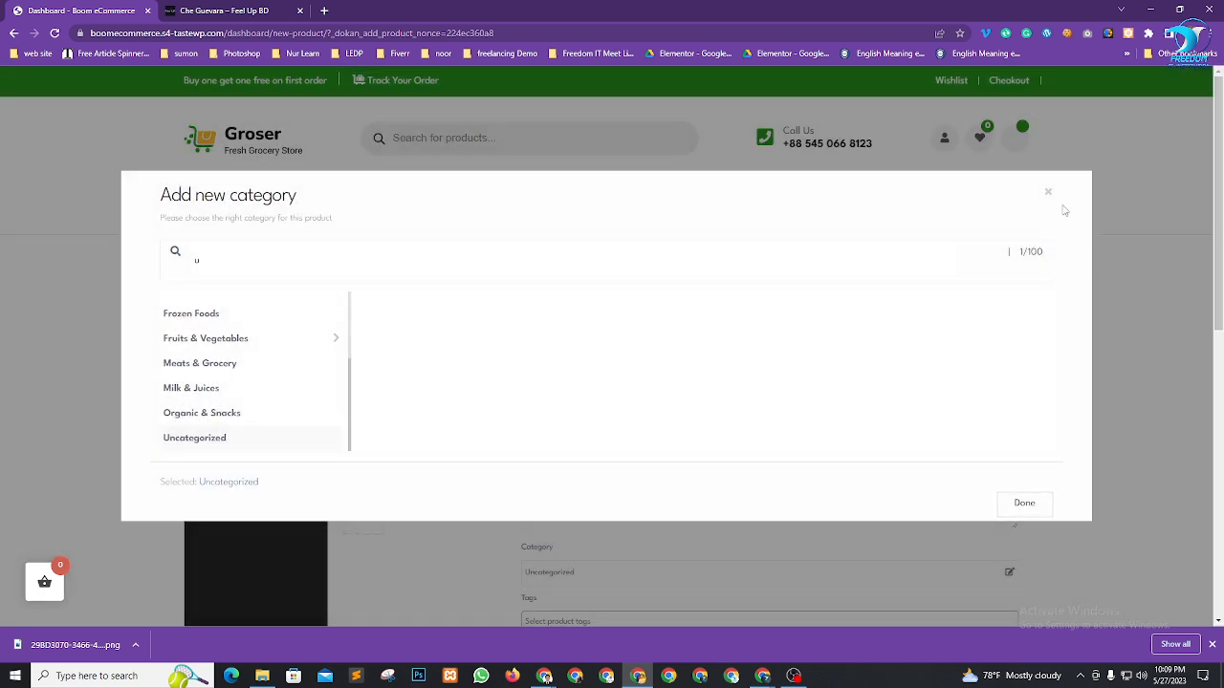
click(1050, 195)
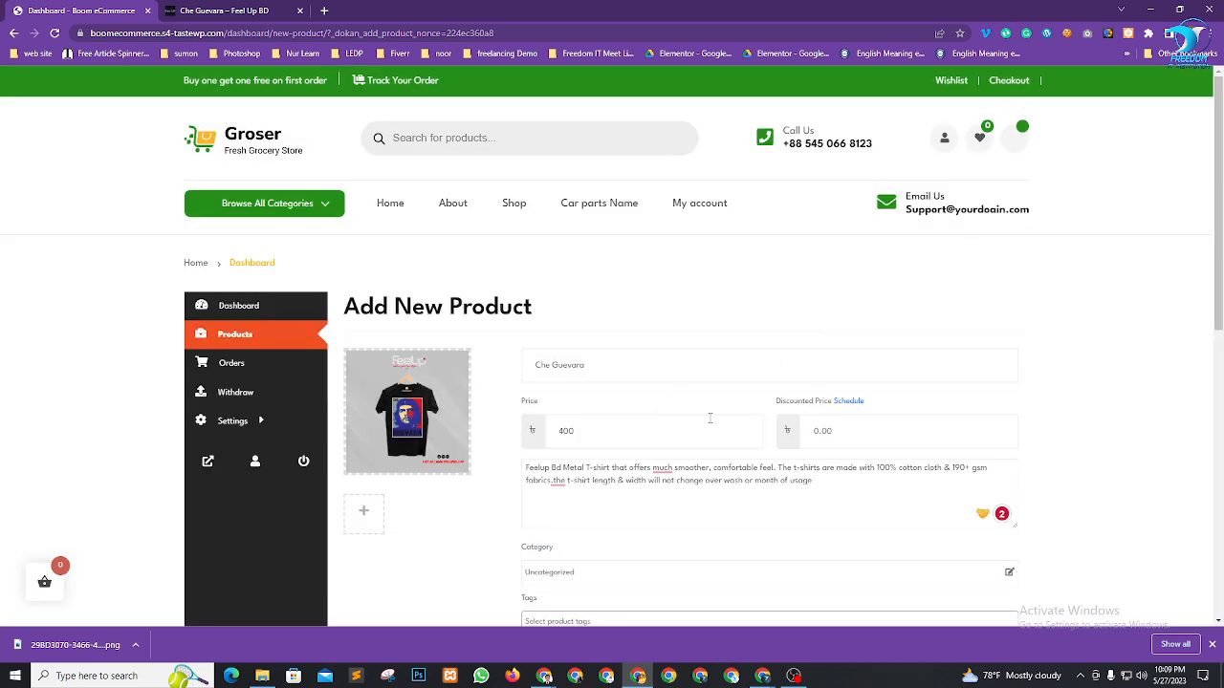
scroll(709, 418, down, 4)
scroll(1077, 367, up, 3)
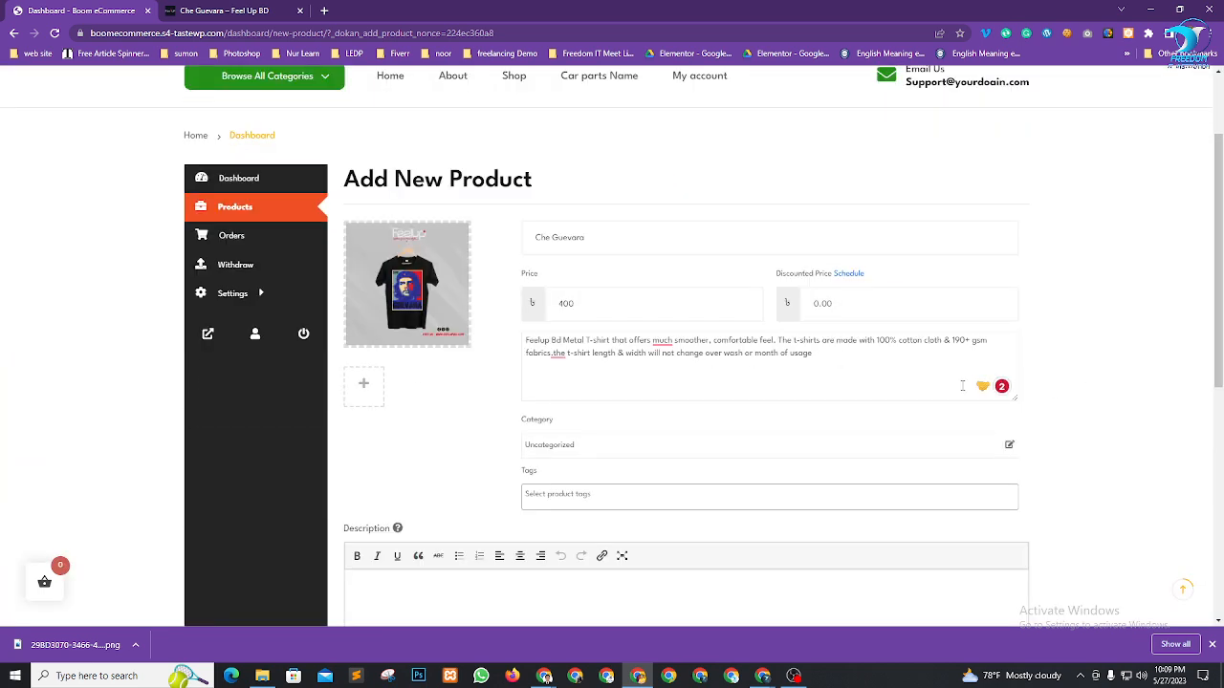
click(662, 342)
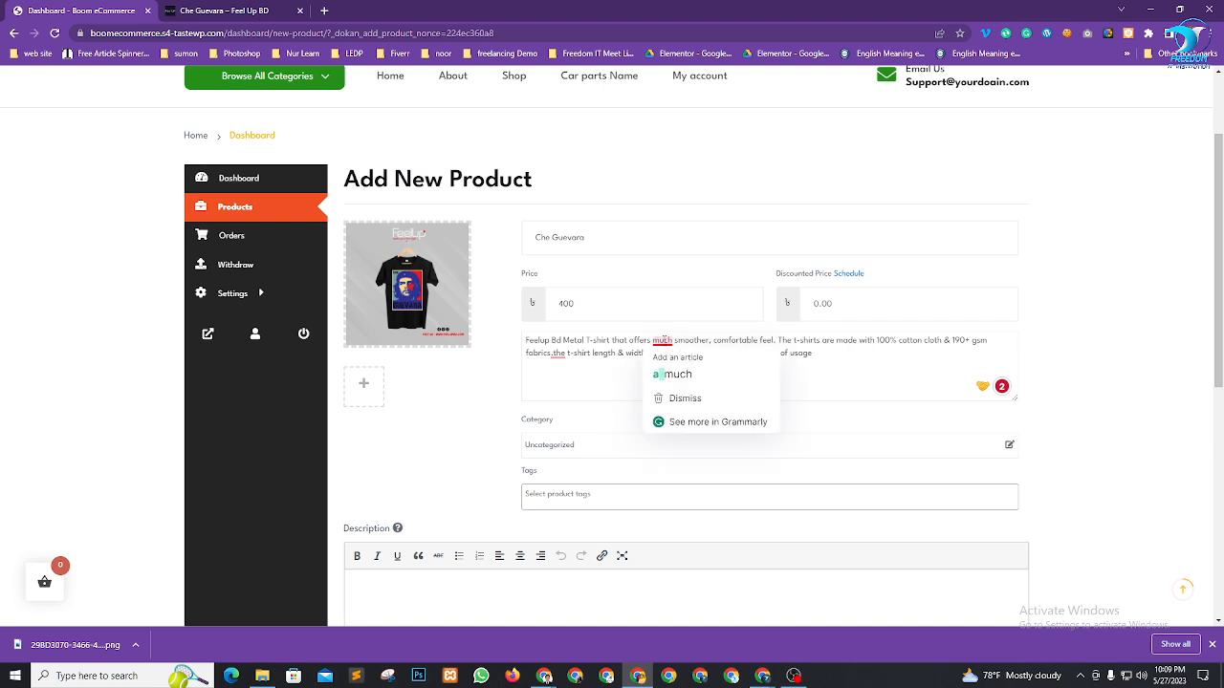
click(669, 386)
click(558, 354)
click(564, 386)
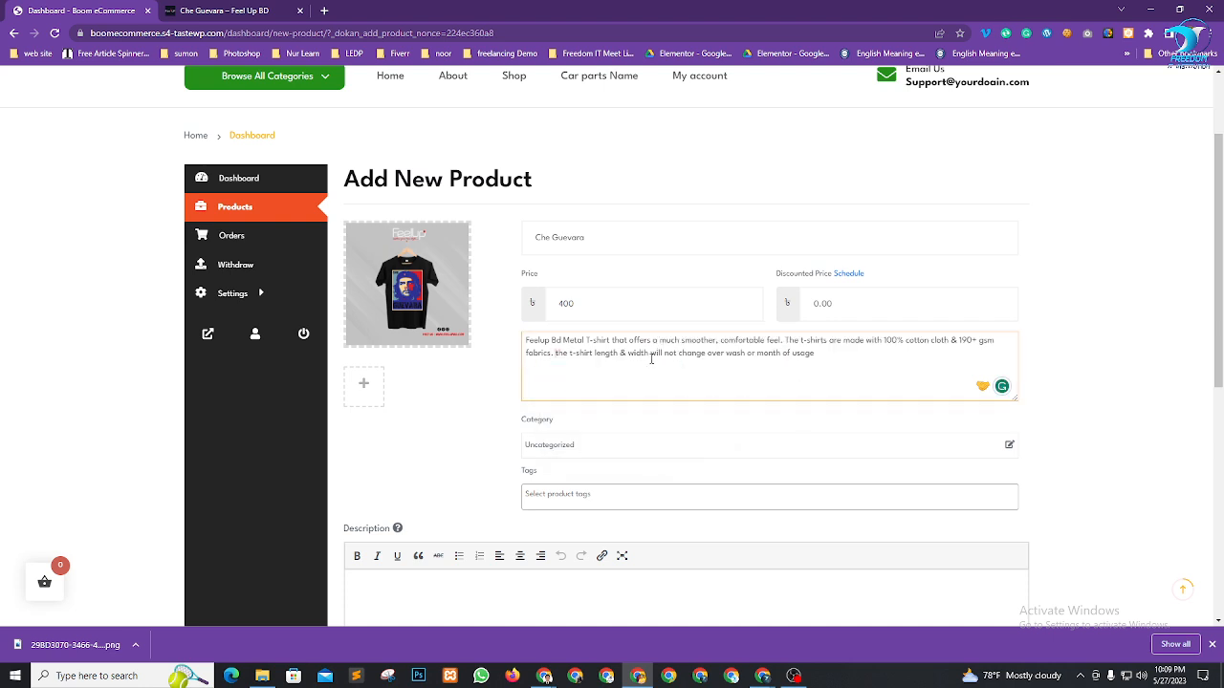
scroll(1125, 399, down, 3)
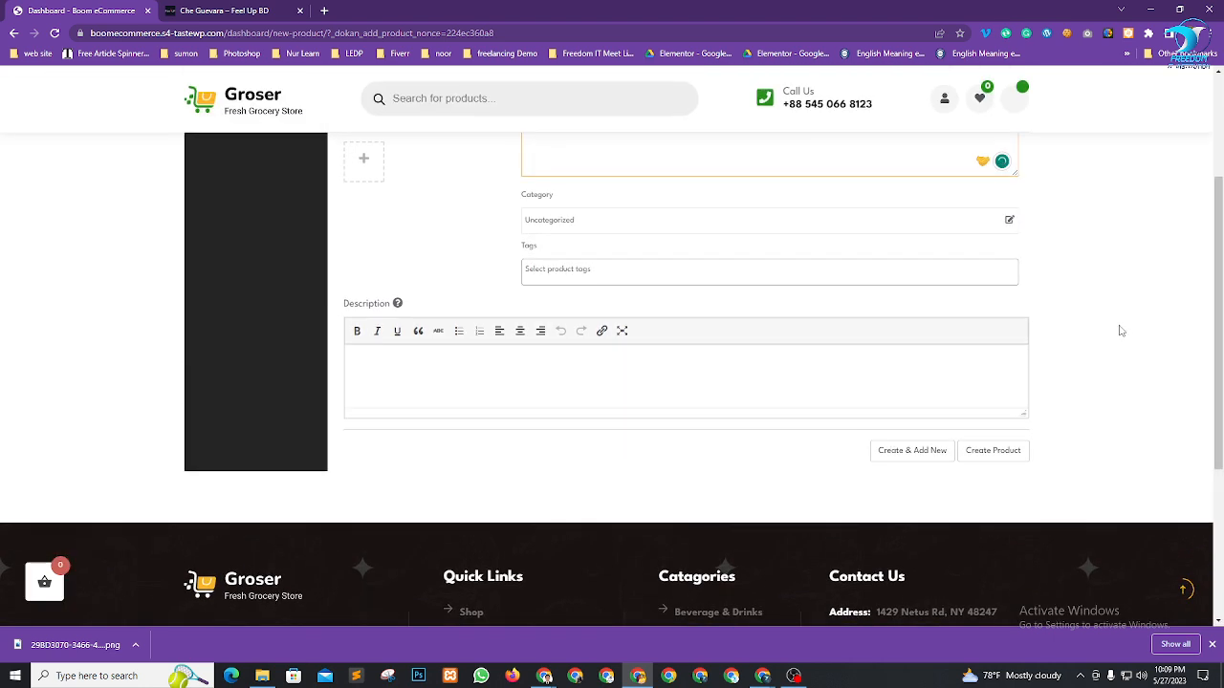
click(580, 264)
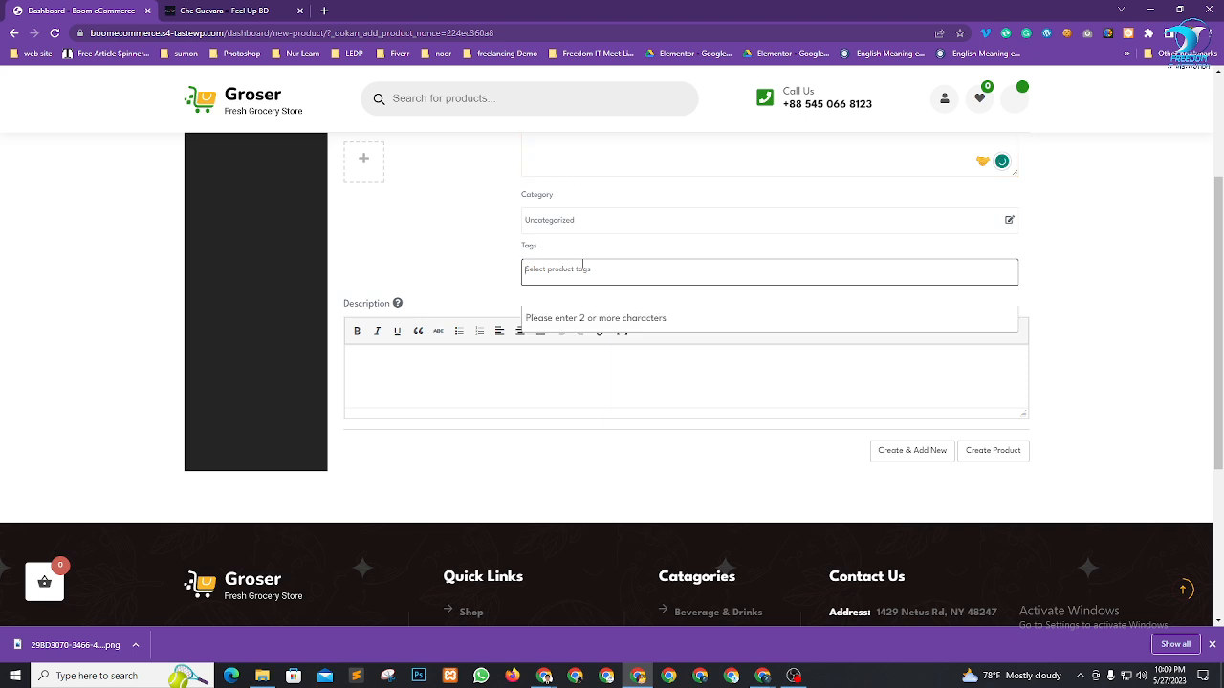
scroll(604, 265, up, 3)
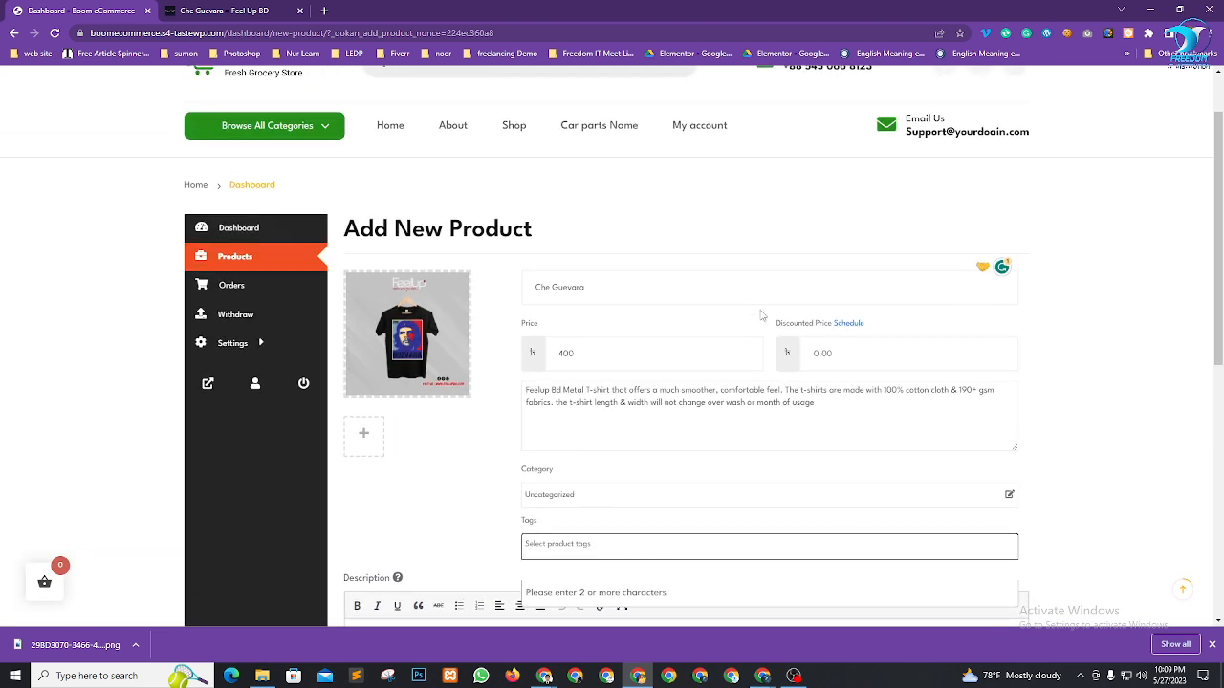
scroll(626, 425, down, 1)
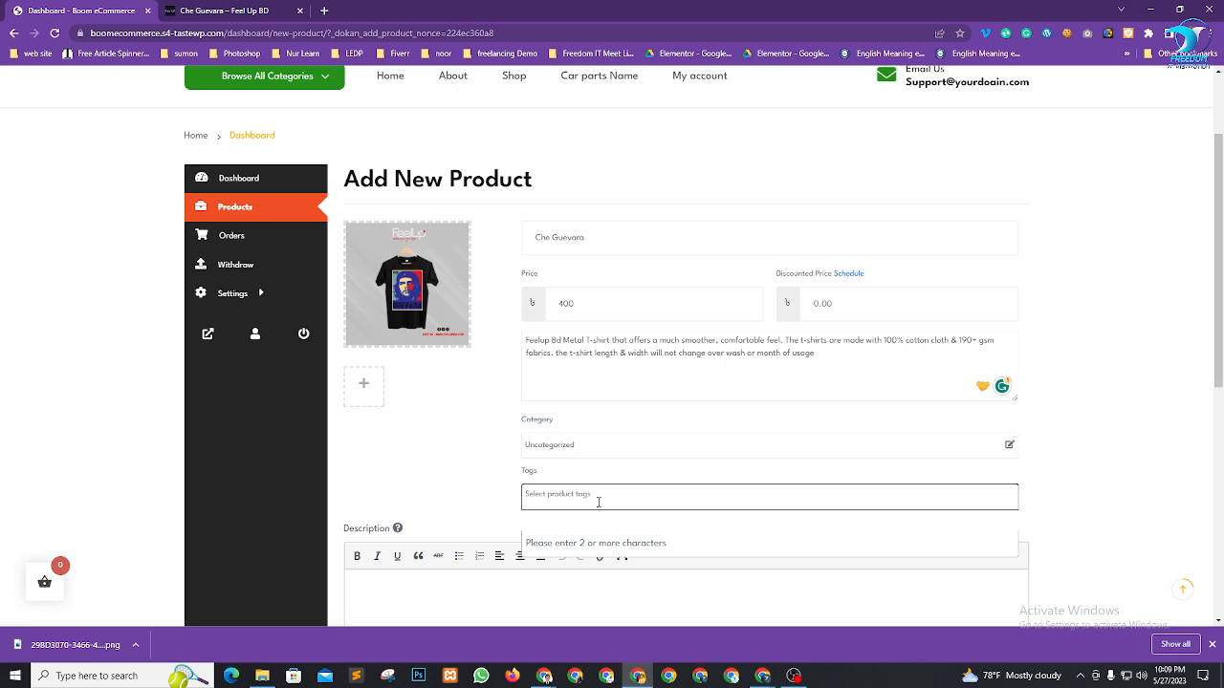
text(che)
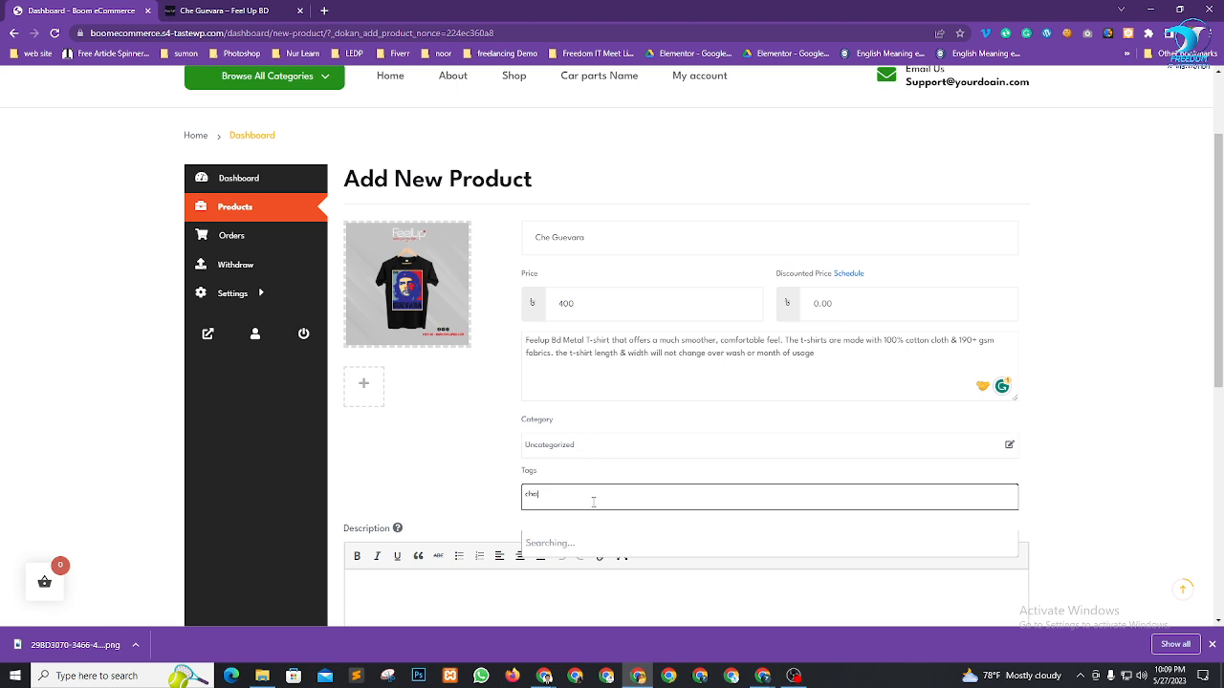
scroll(798, 469, down, 3)
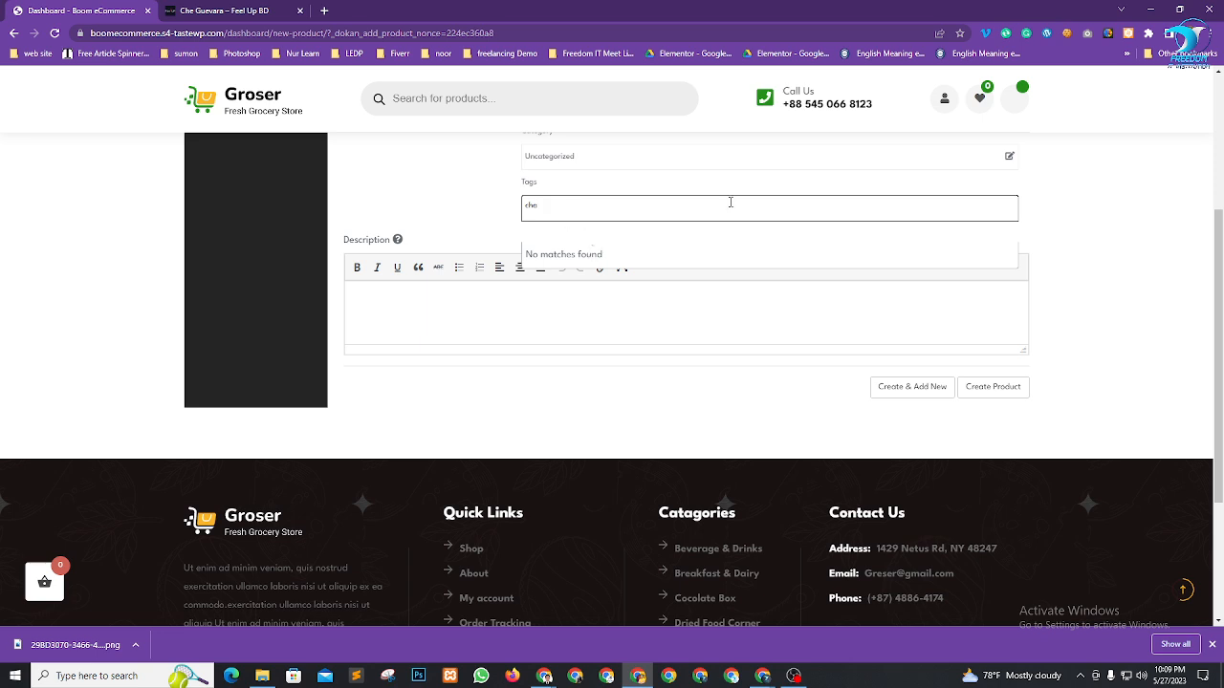
drag(577, 207, 416, 203)
key(BackSpace)
click(558, 207)
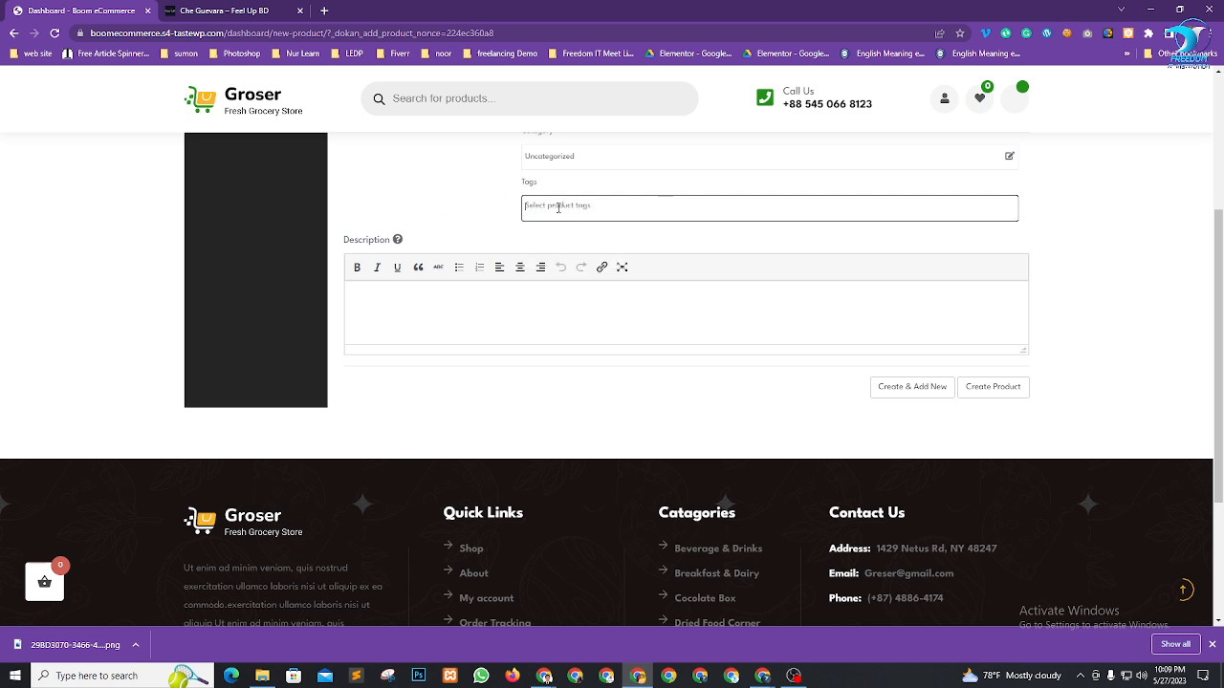
click(559, 206)
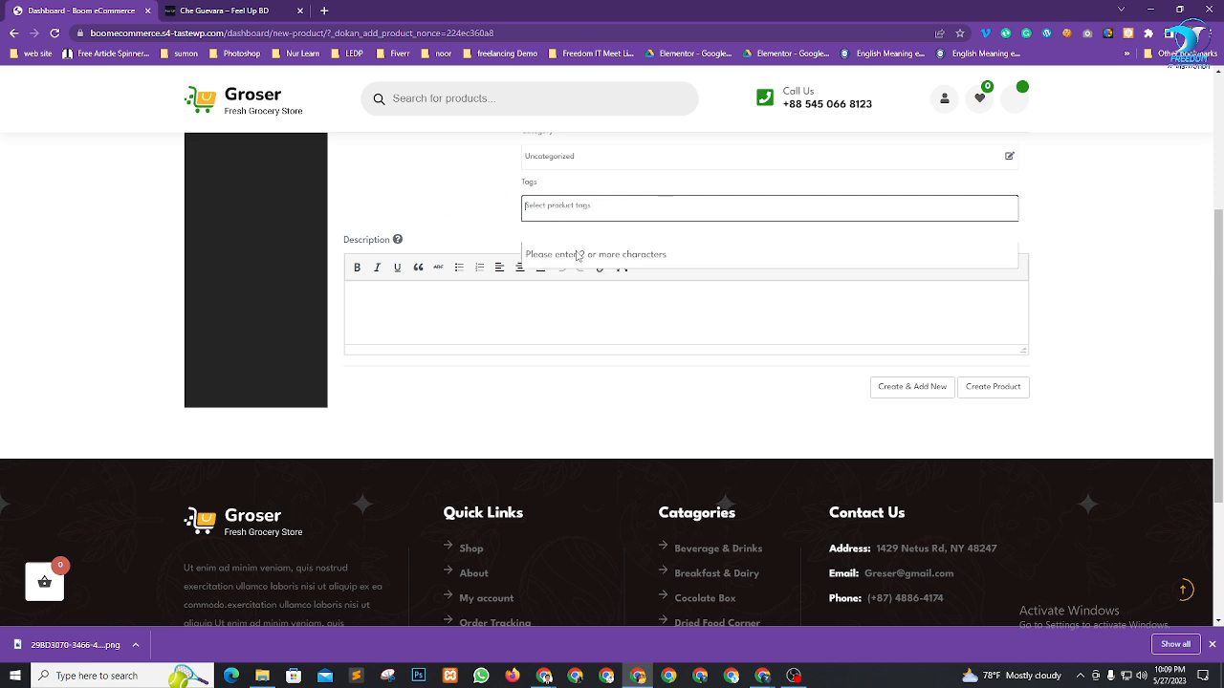
text(c)
key(BackSpace)
text(e)
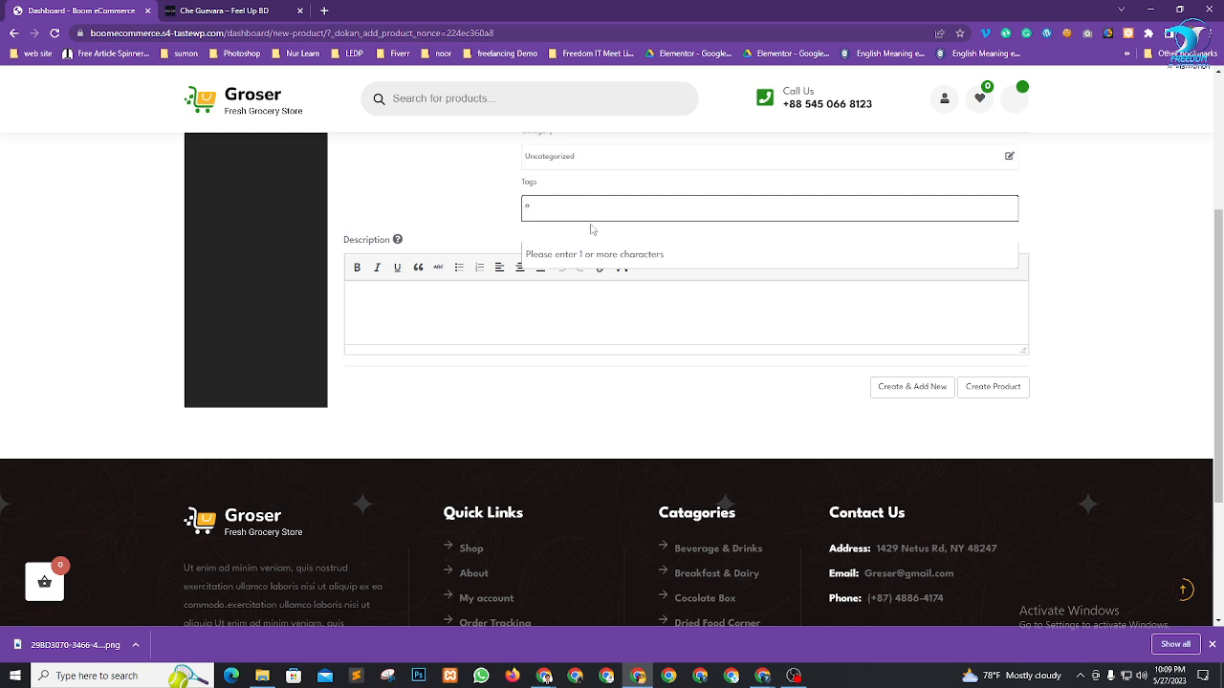
key(BackSpace)
text(f)
key(BackSpace)
text(h)
key(BackSpace)
text(i)
key(BackSpace)
text(wri)
text(c)
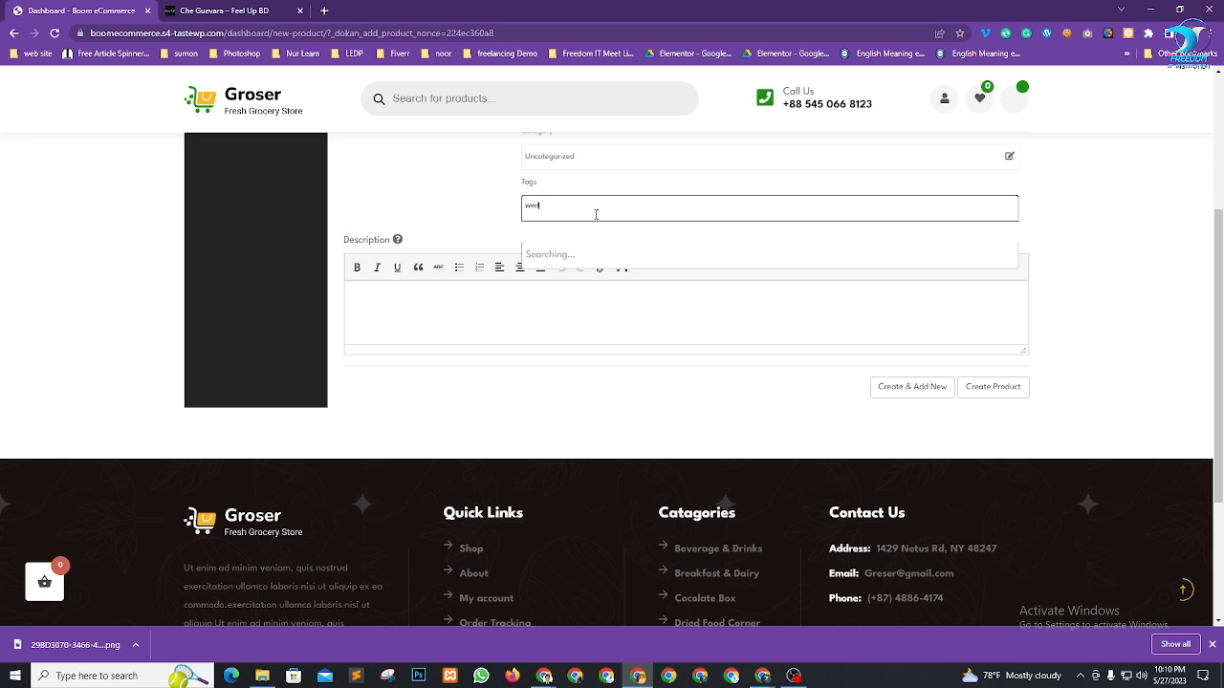
key(BackSpace)
key(BackSpace)
key(BackSpace)
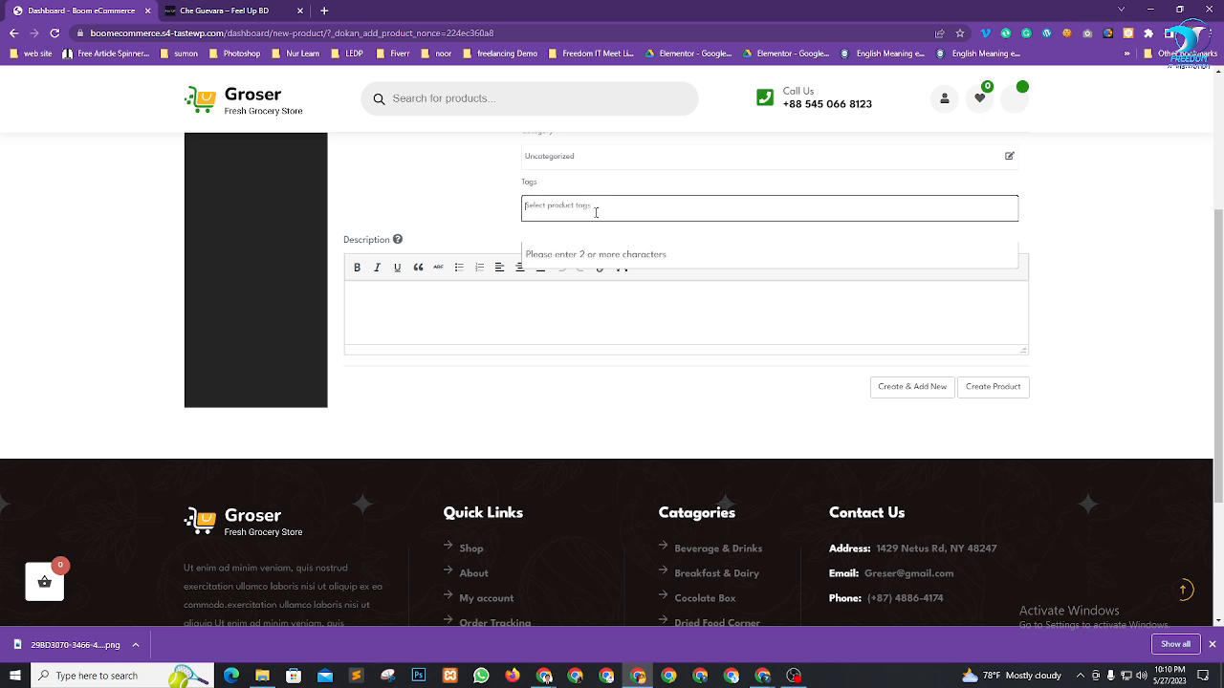
Paste the Feelup Bd Metal T-shirt text into Description and add the missing 'a' and 'the'
click(488, 298)
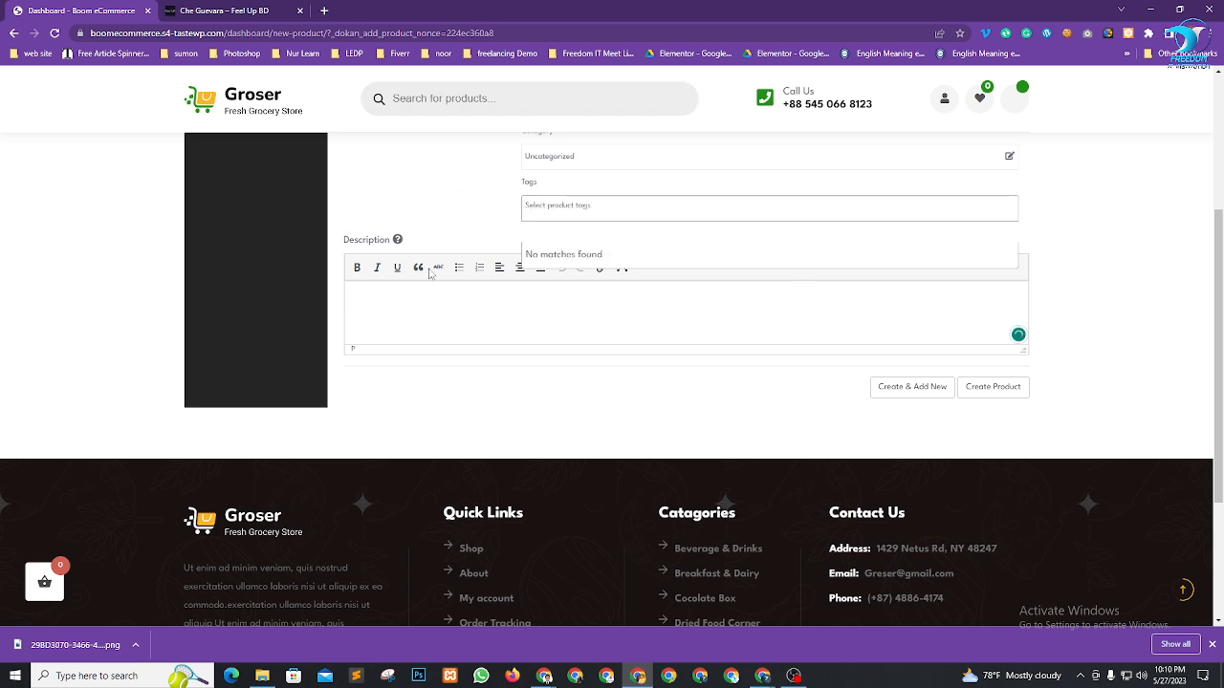
text(Feelup Bd Metal T-shirt that offers much smoother, comfortable feel. The t-shirts are made with 100% cotton cloth & 190+ gsm fabrics.the t-shirt length & width will not change over wash or month of usage)
text(Feelup Bd Metal T-shirt that offers much smoother, comfortable feel. The t-shirts are made with 100% cotton cloth & 190+ gsm fabrics.the t-shirt length & width will not change over wash or month of usage)
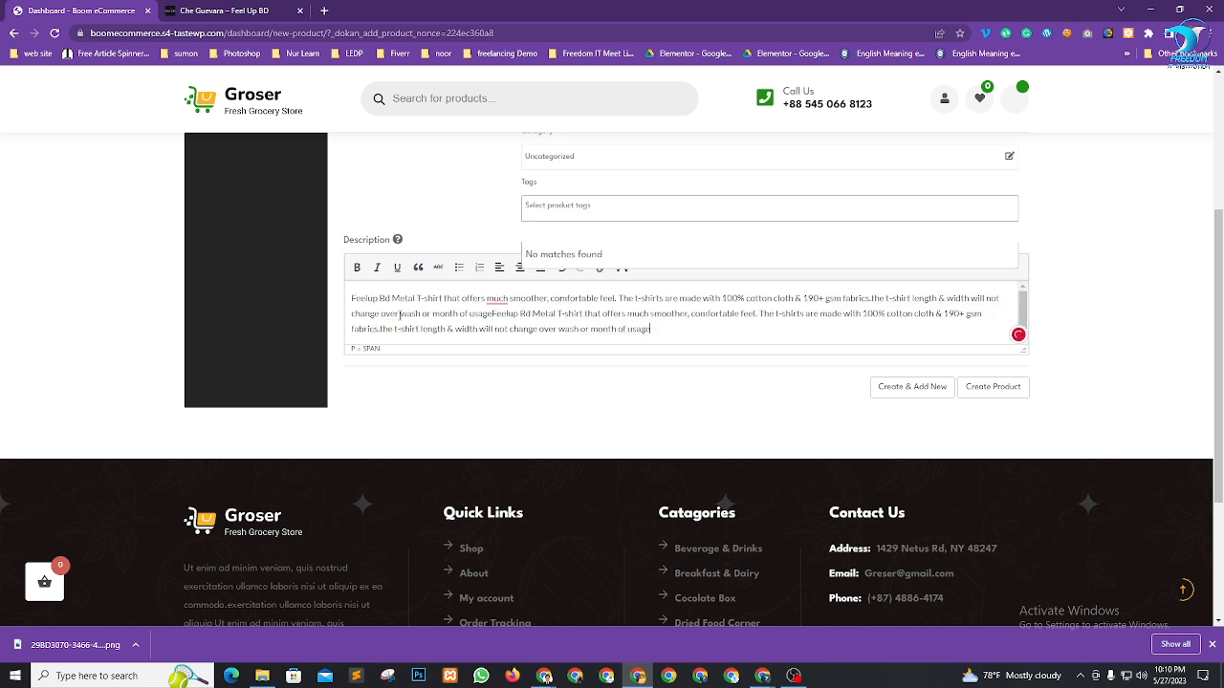
right_click(492, 299)
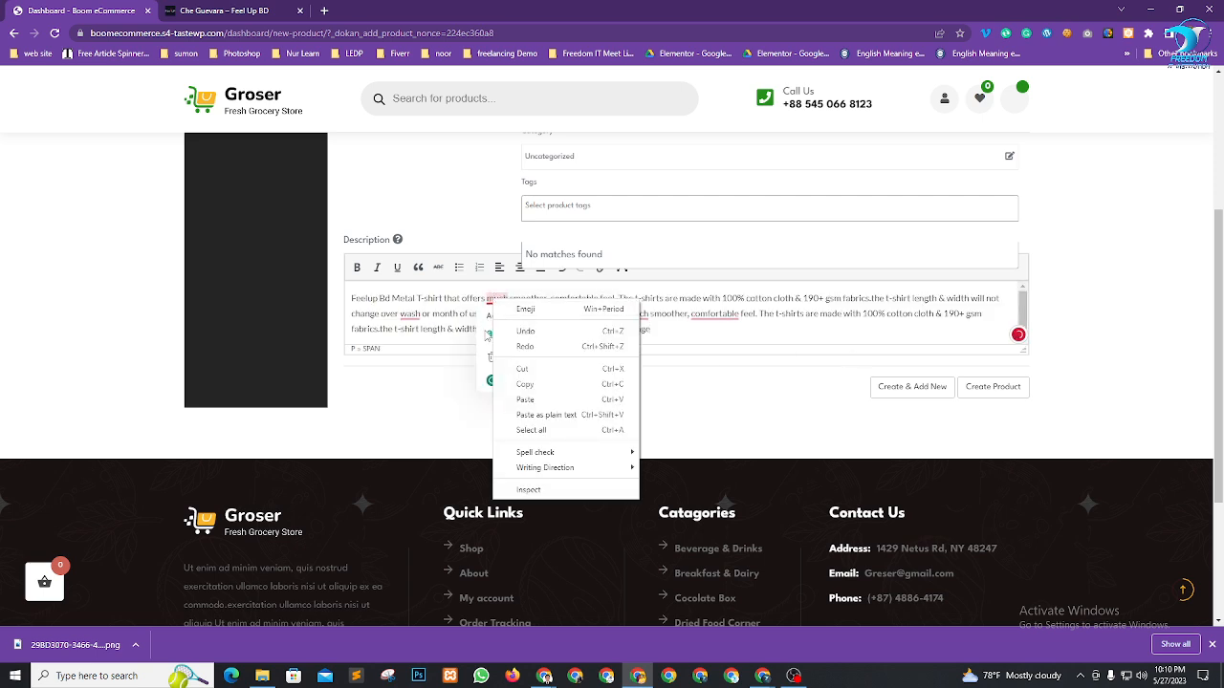
click(489, 331)
mouse_move(409, 315)
click(425, 348)
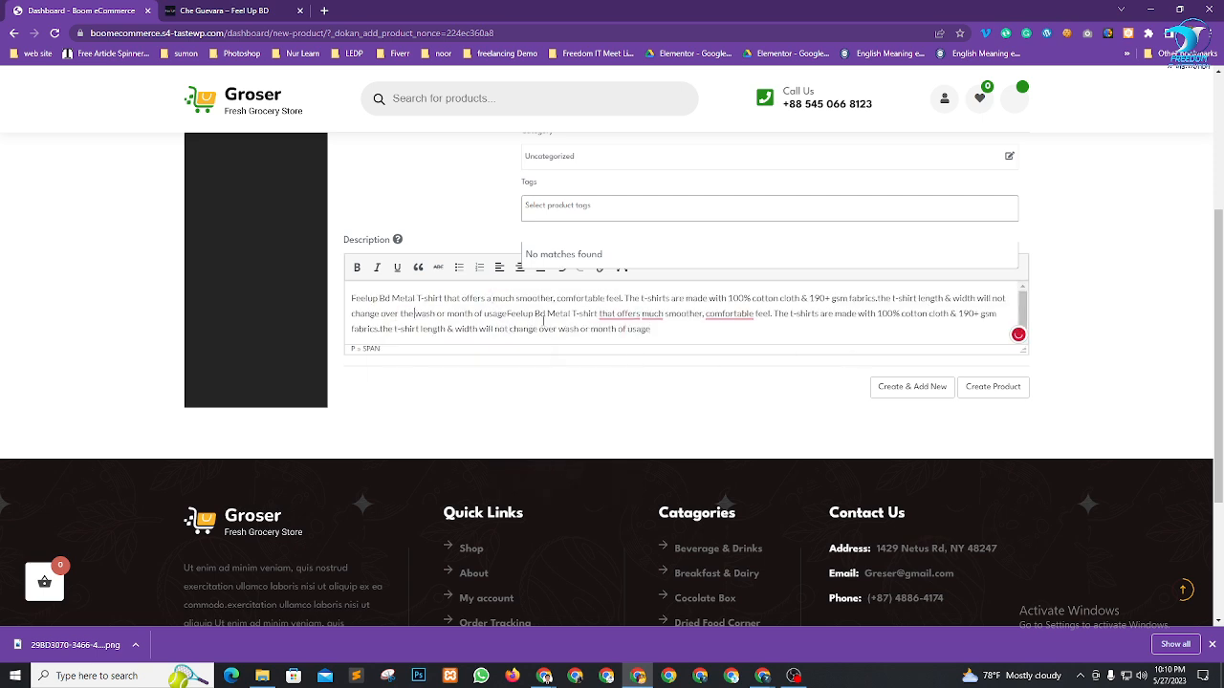
Apply the grammar fixes removing 'that' and giving 'more comfortable' and 'a much smoother'
mouse_move(616, 316)
click(629, 348)
mouse_move(727, 314)
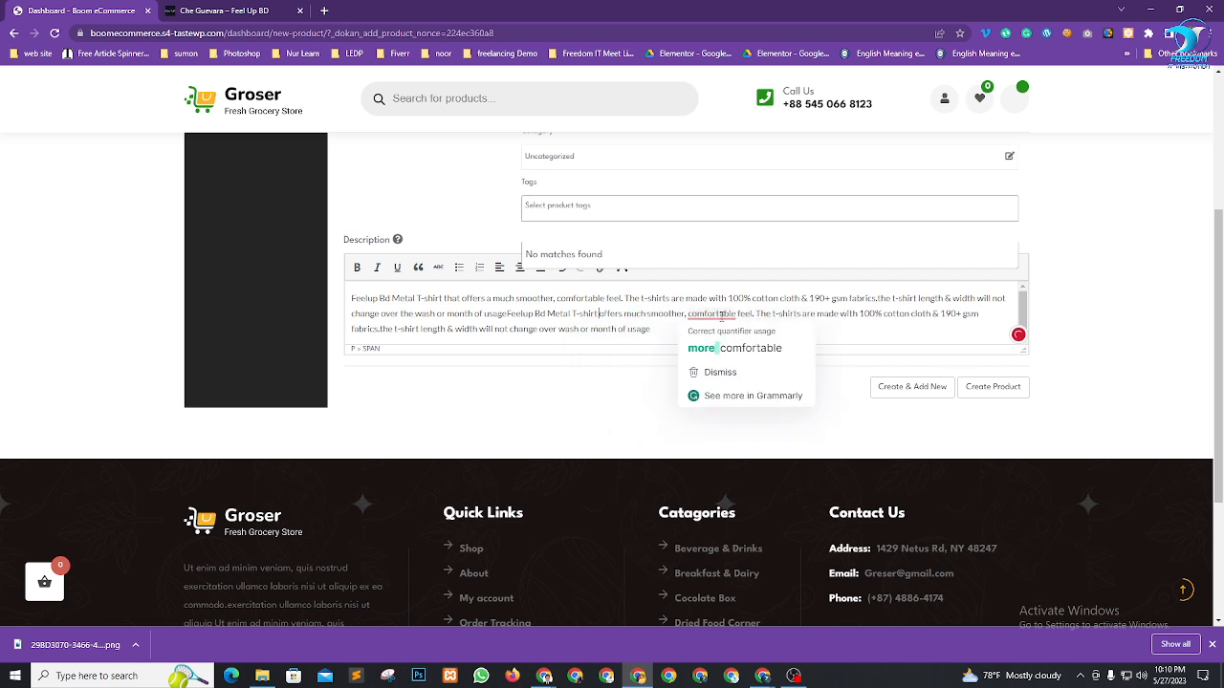
click(716, 346)
mouse_move(636, 316)
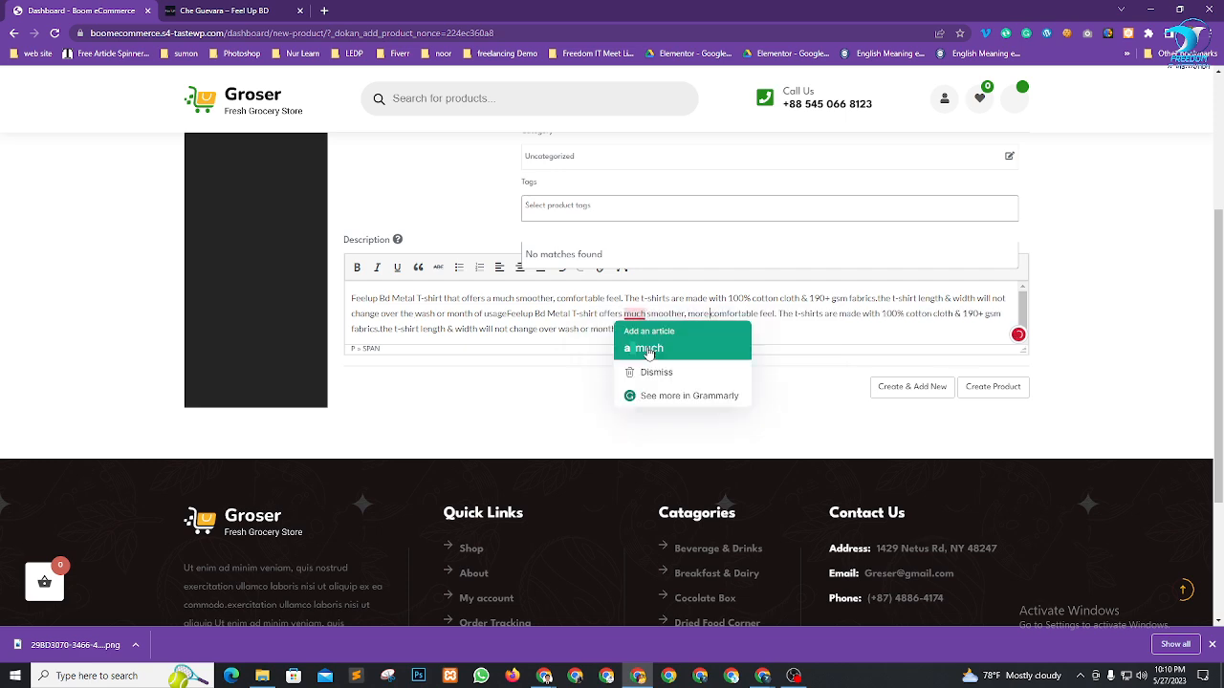
click(646, 348)
scroll(822, 394, up, 5)
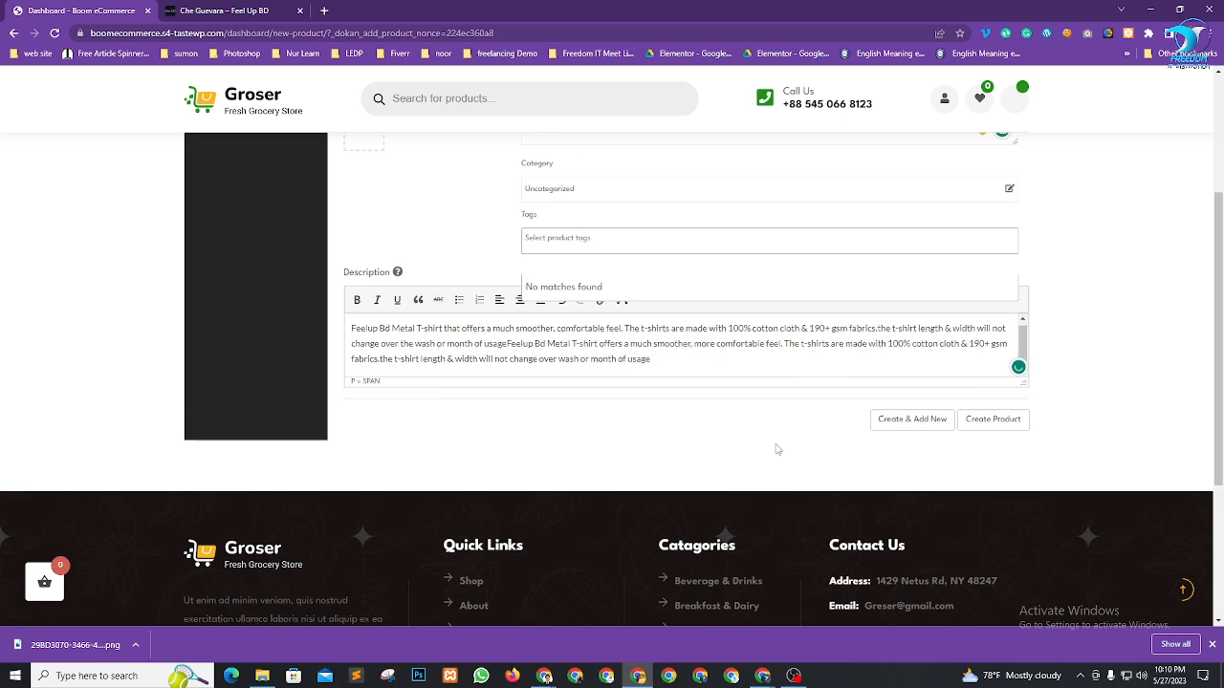
scroll(546, 396, down, 2)
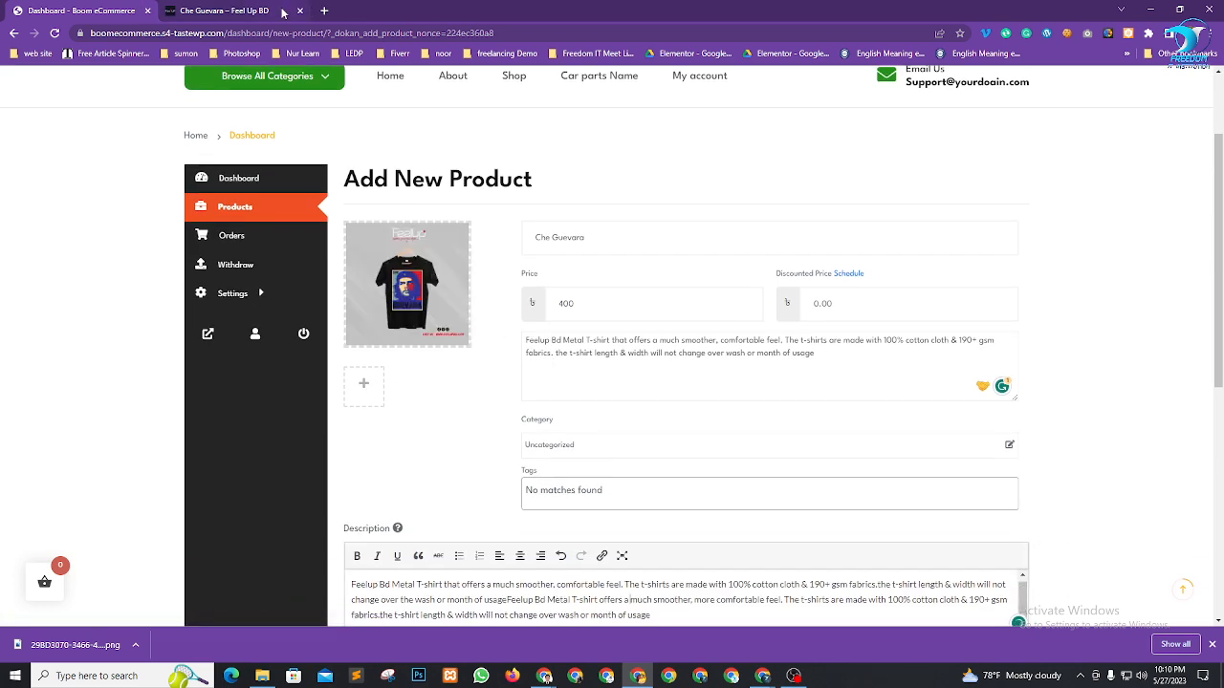
Save the two Sohojia Half Sleeve images, 07.png and 10-504x504.png, from Feel Up BD
click(239, 11)
scroll(852, 383, down, 2)
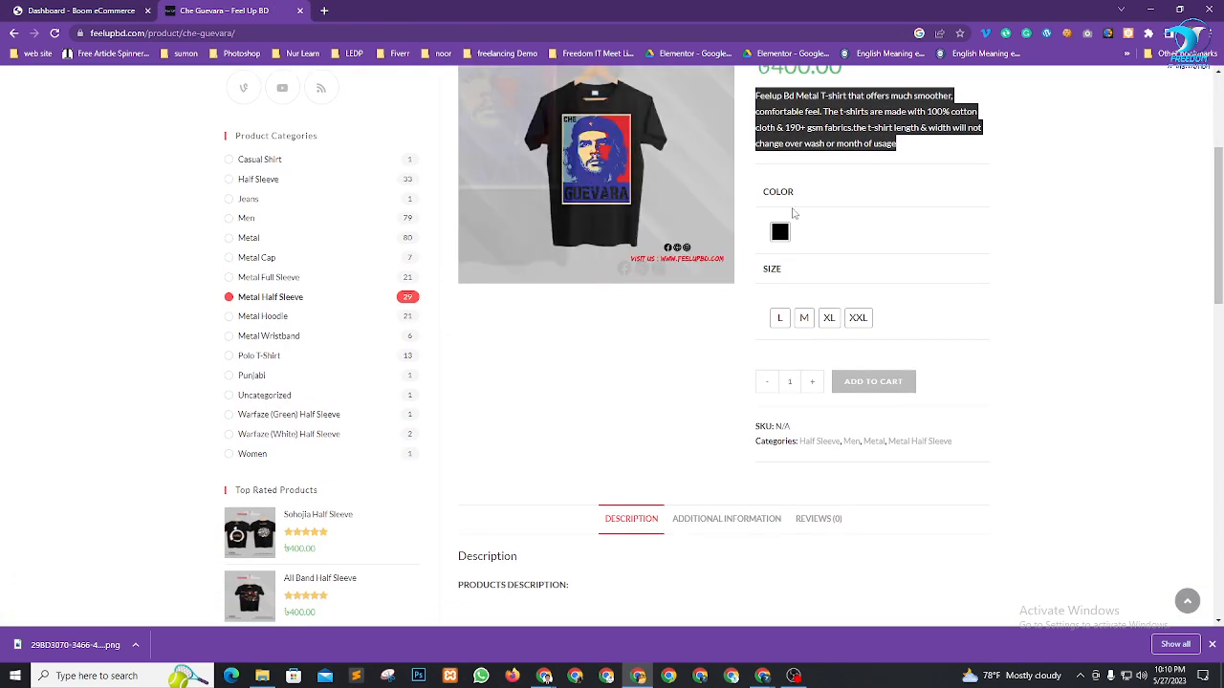
scroll(699, 285, down, 3)
scroll(693, 296, up, 5)
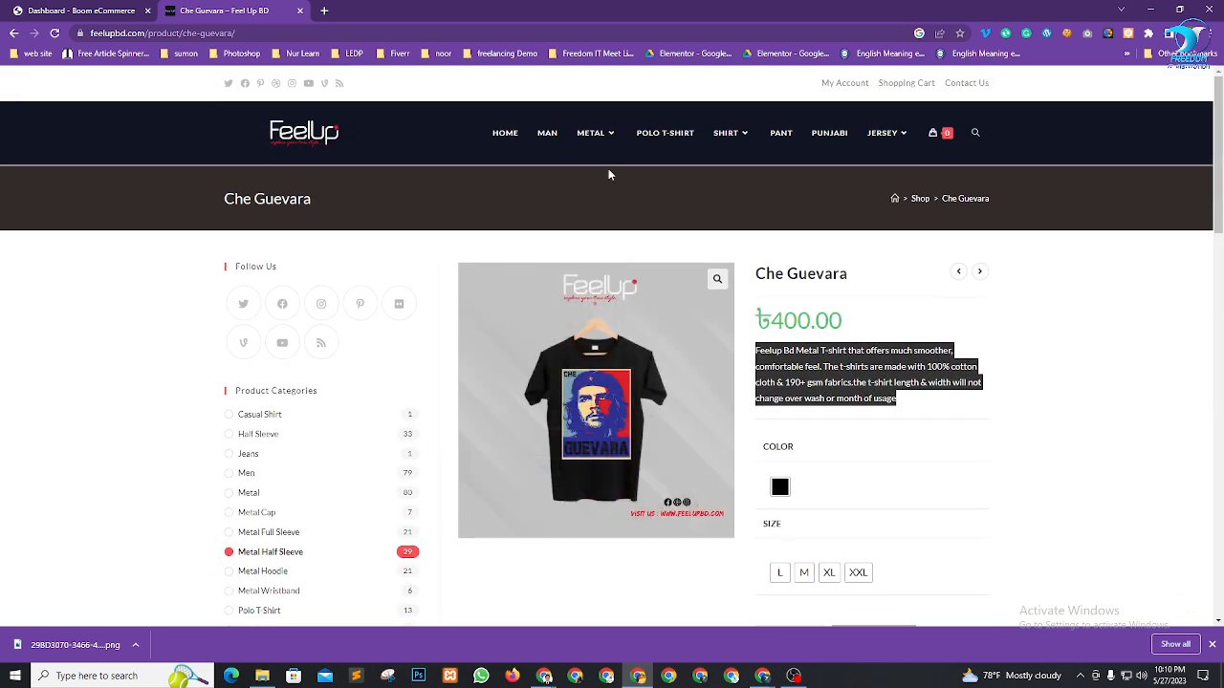
scroll(472, 448, down, 5)
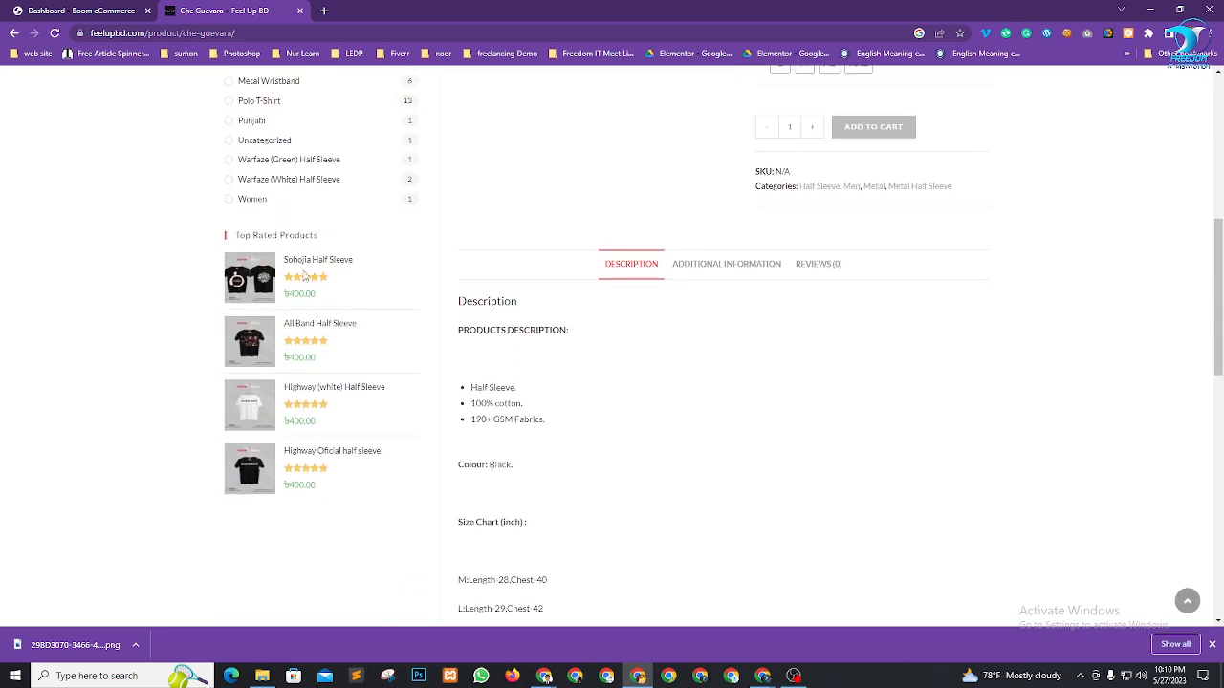
click(309, 266)
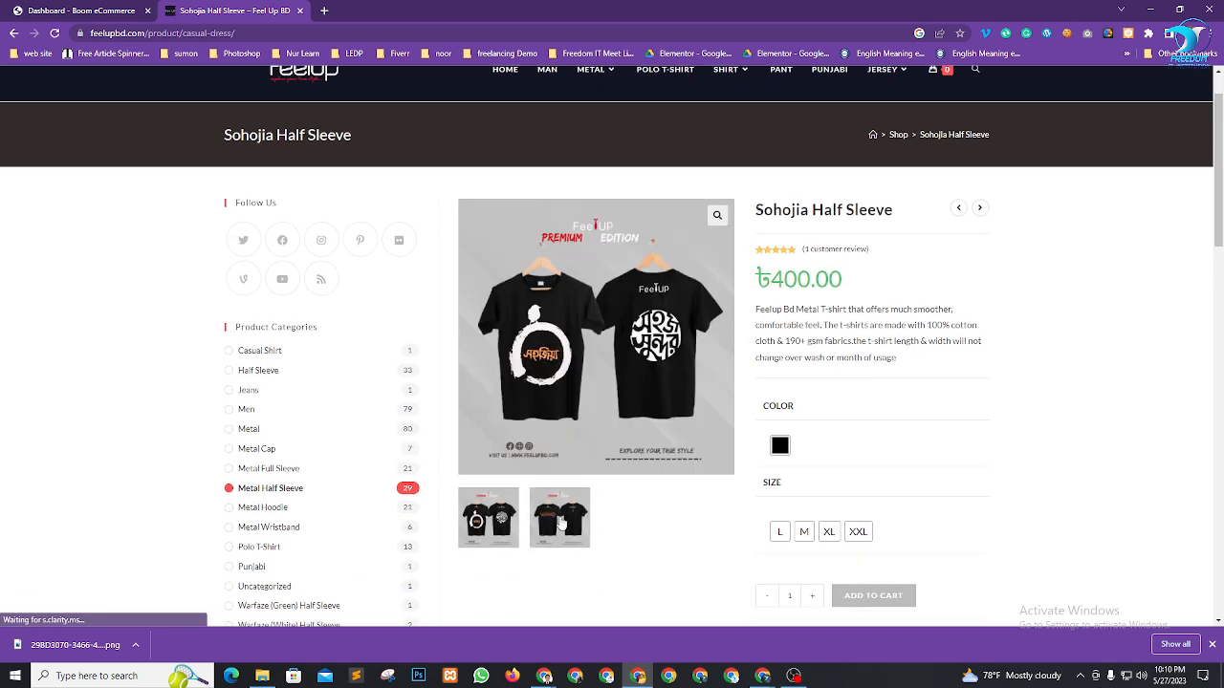
right_click(578, 325)
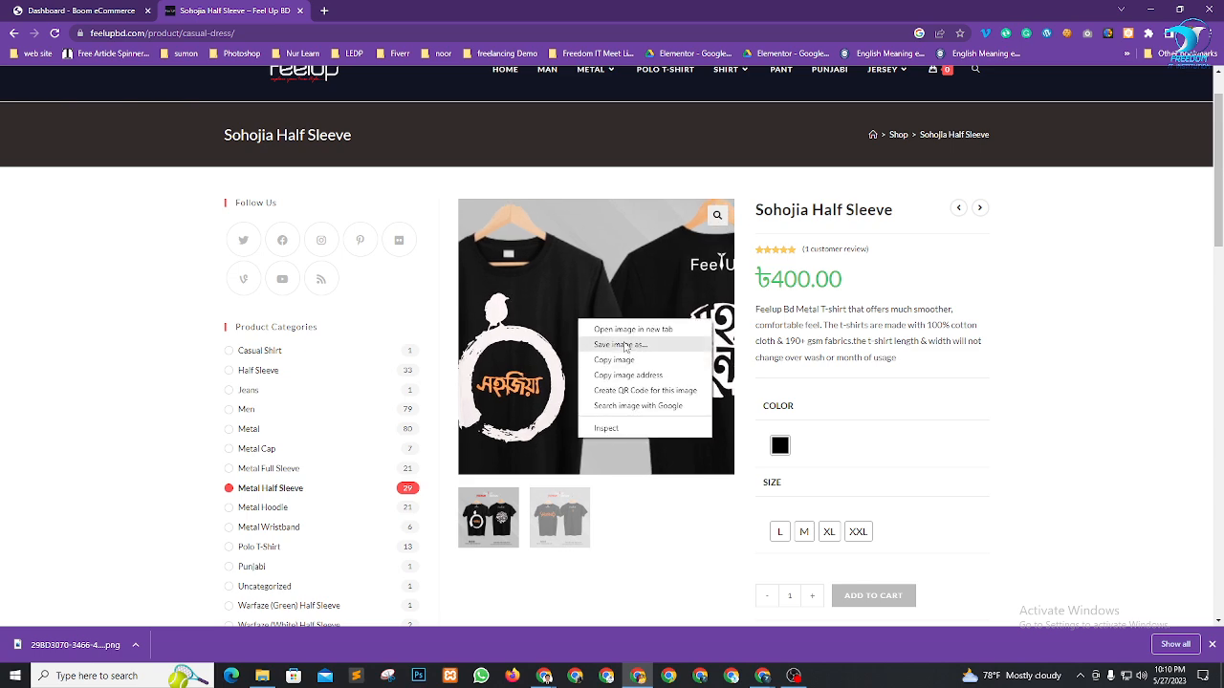
click(612, 345)
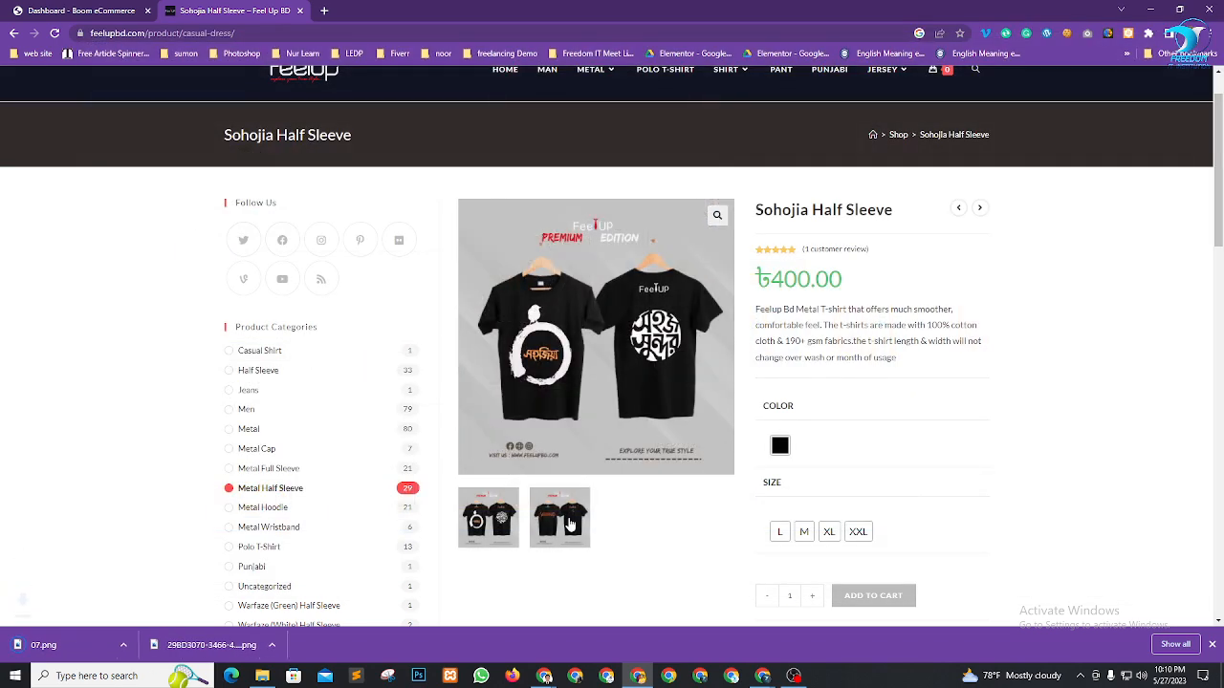
right_click(597, 318)
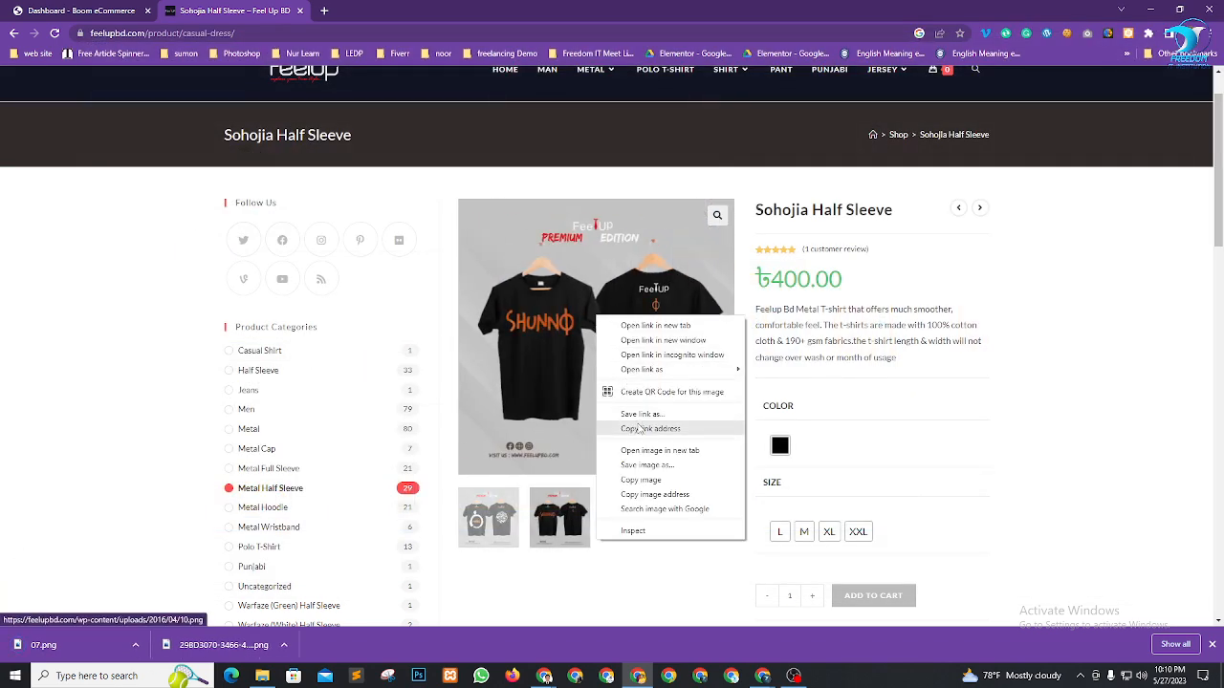
click(636, 464)
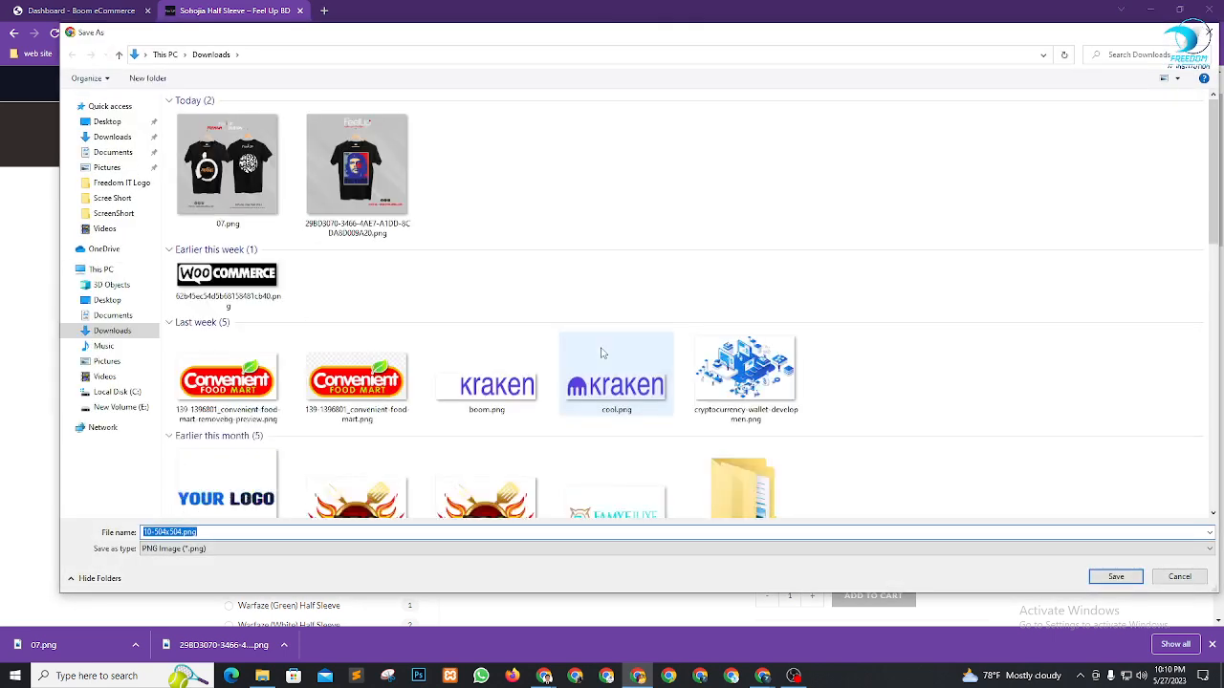
key(Return)
click(77, 9)
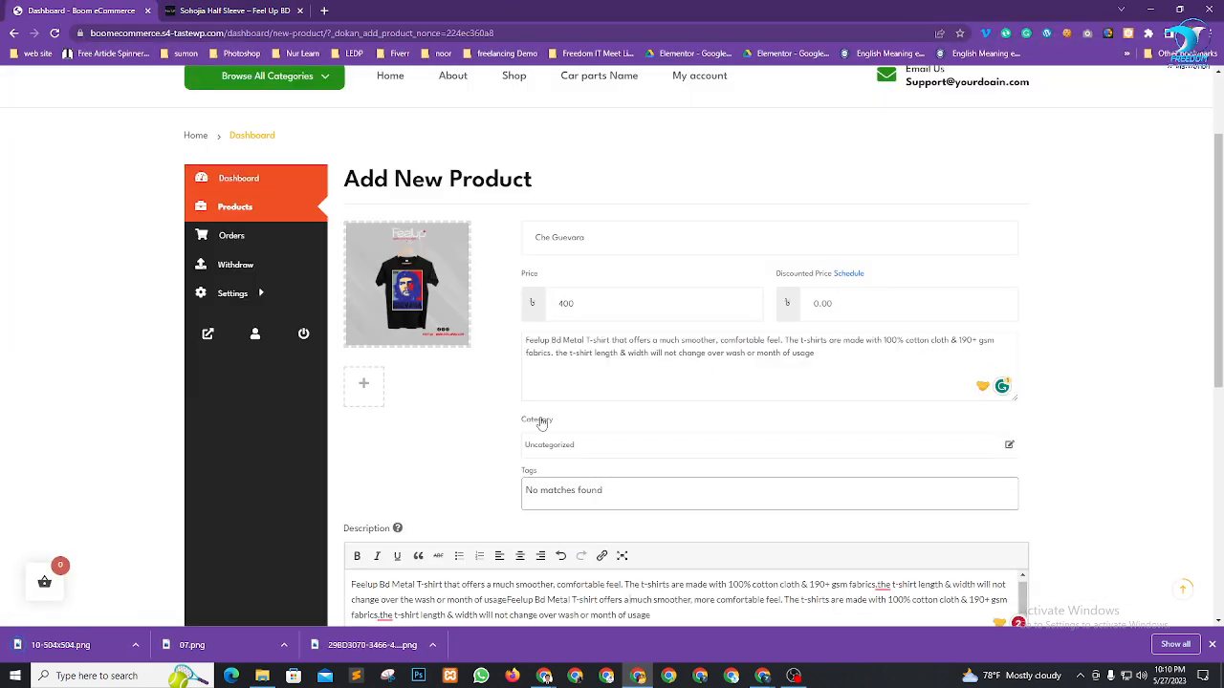
Upload 10-504x504.png and 07.png and add them to the product gallery
click(359, 397)
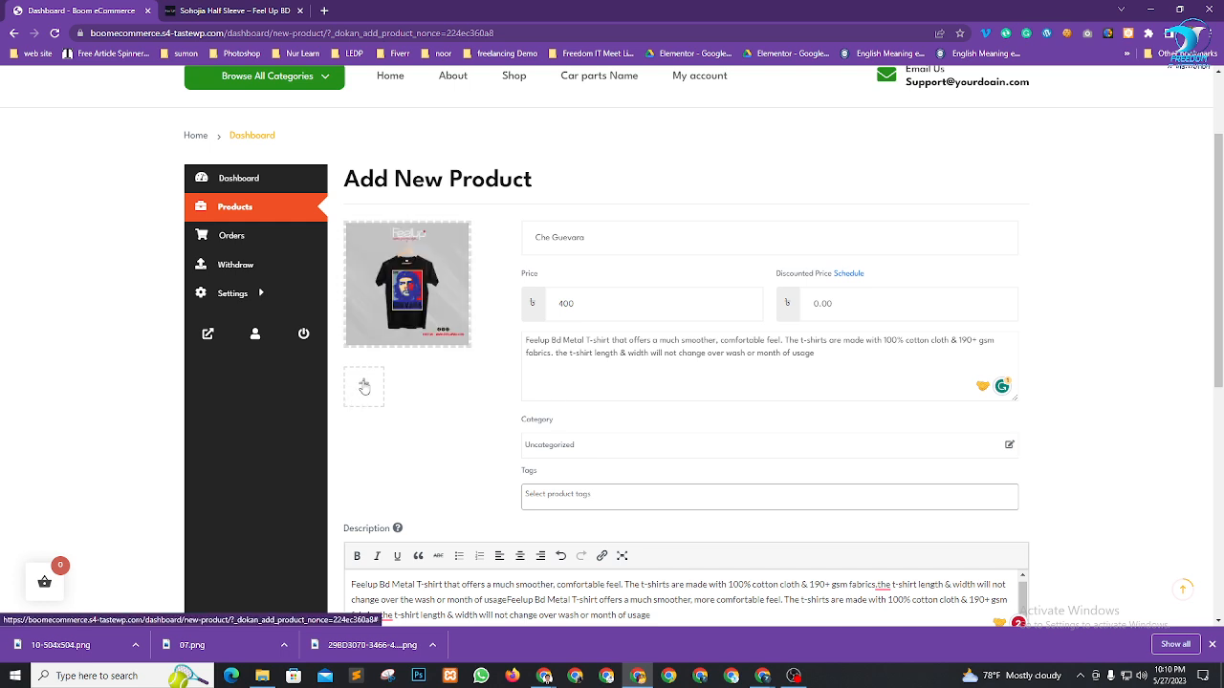
click(363, 386)
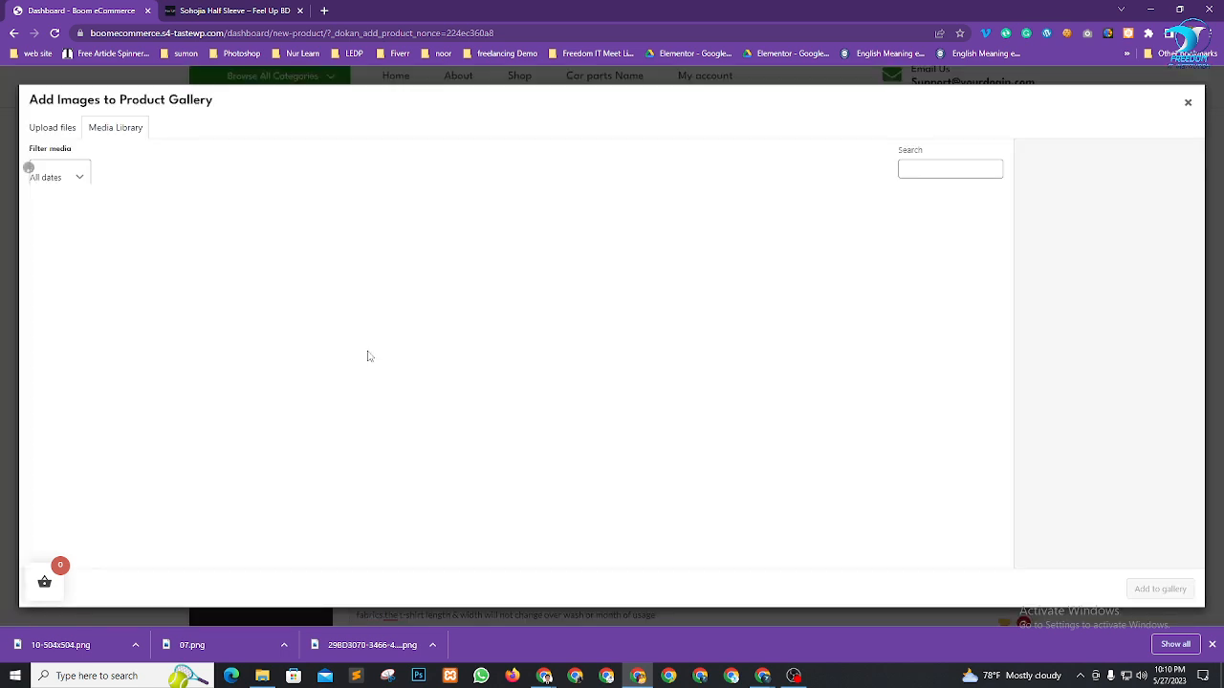
click(38, 132)
click(631, 344)
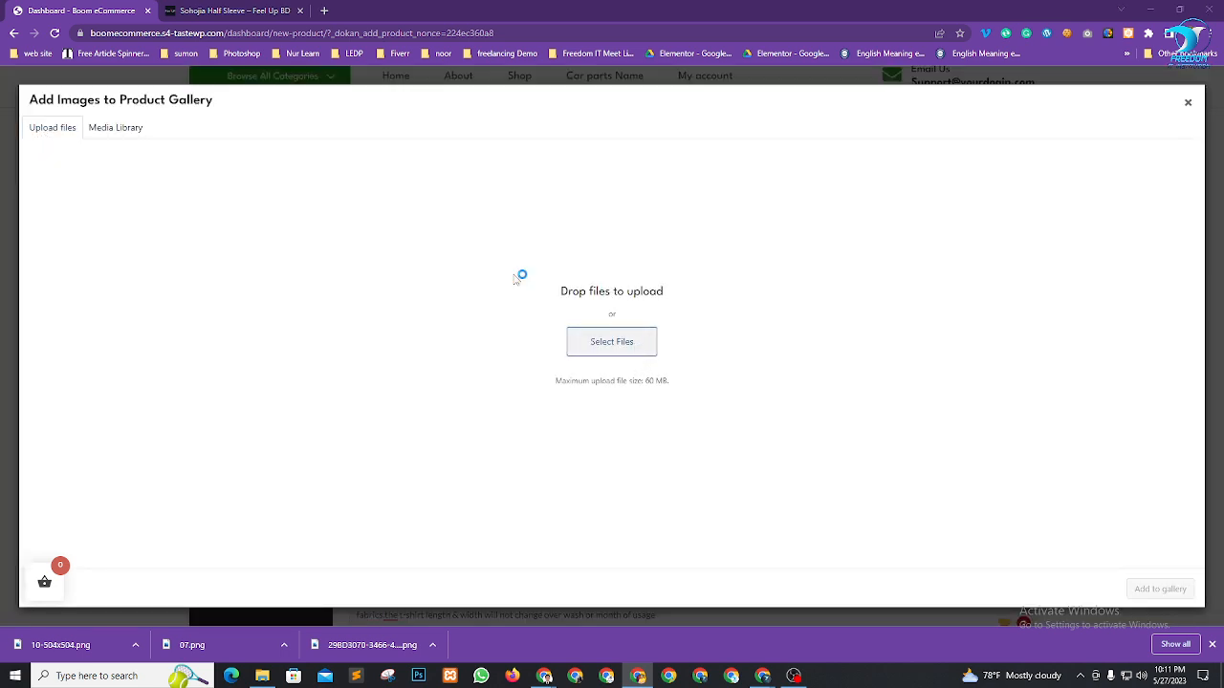
click(228, 167)
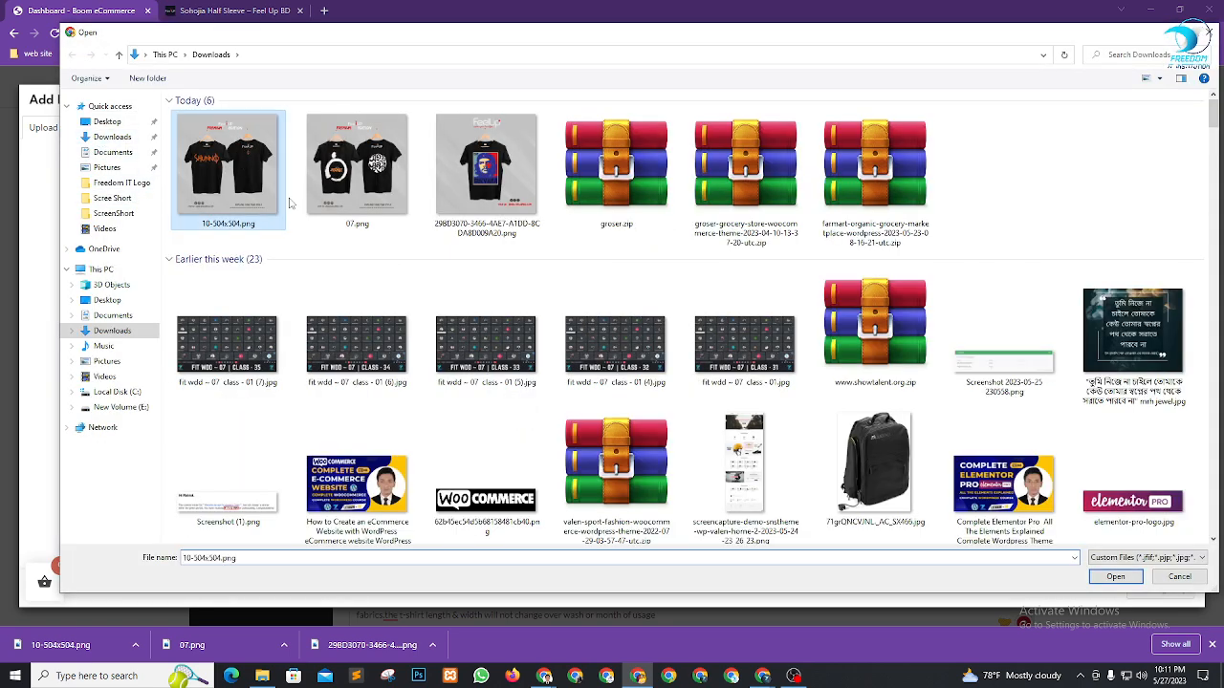
ctrl+click(357, 168)
click(1115, 576)
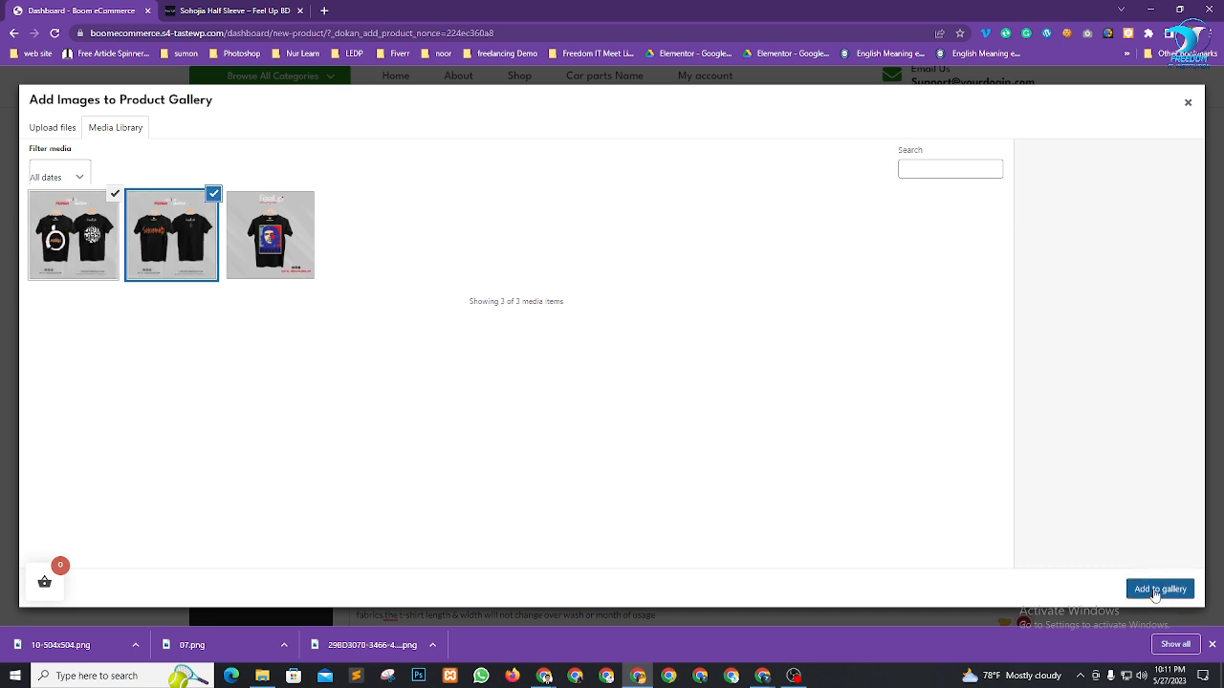
click(1159, 589)
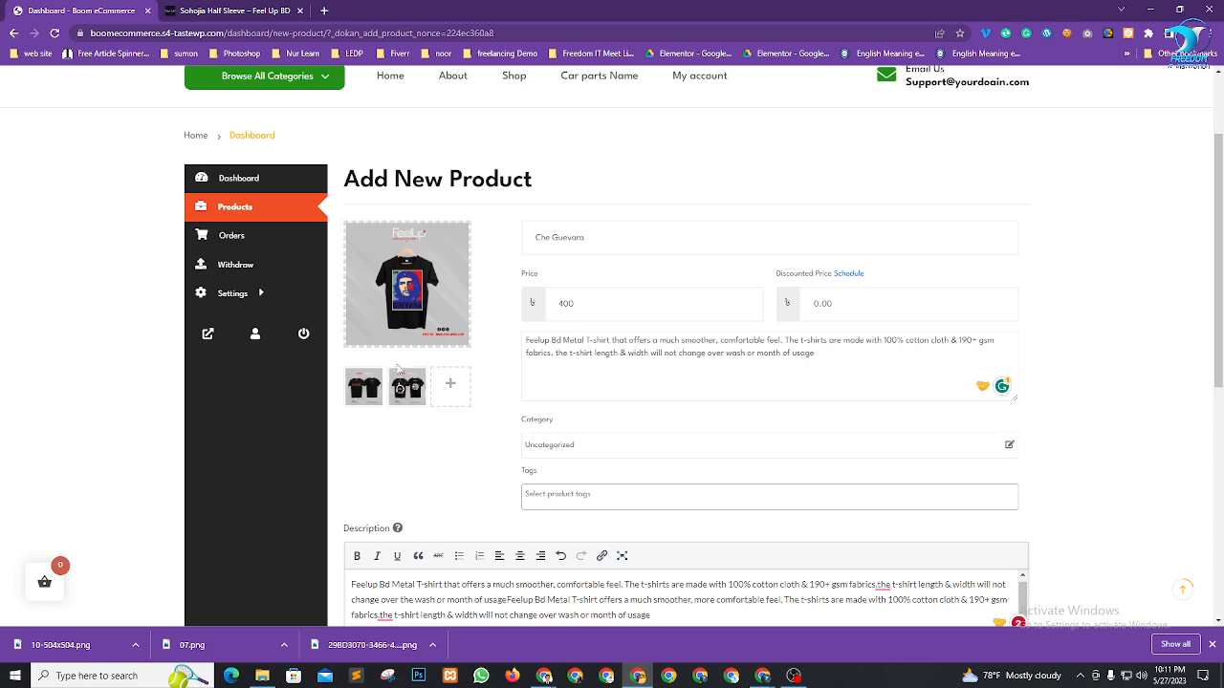
Prefix the product title with 'Boom' to make it Boom Che Guevara
scroll(732, 287, down, 2)
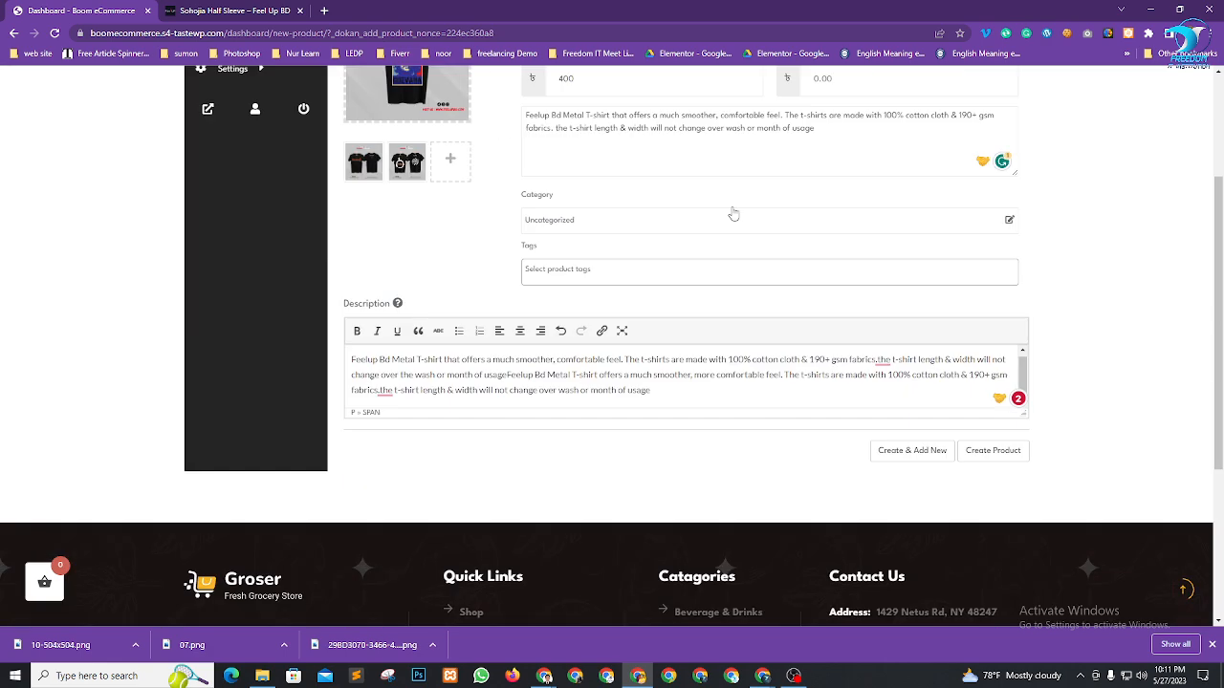
scroll(733, 213, up, 2)
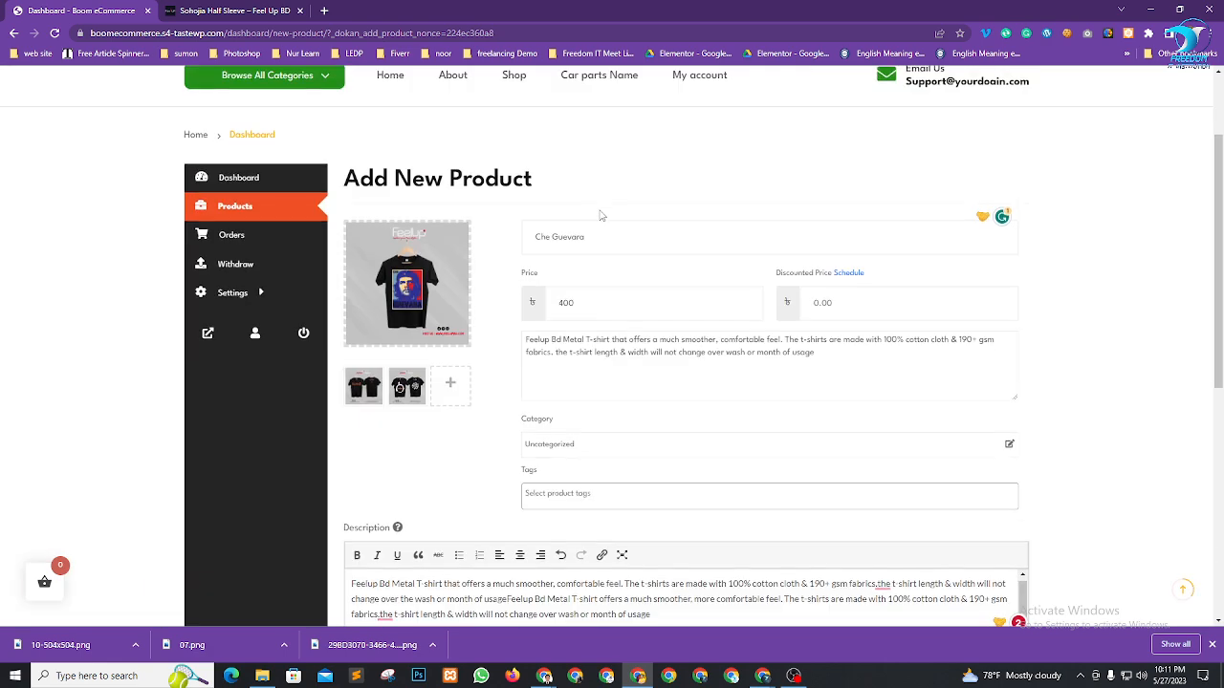
click(536, 237)
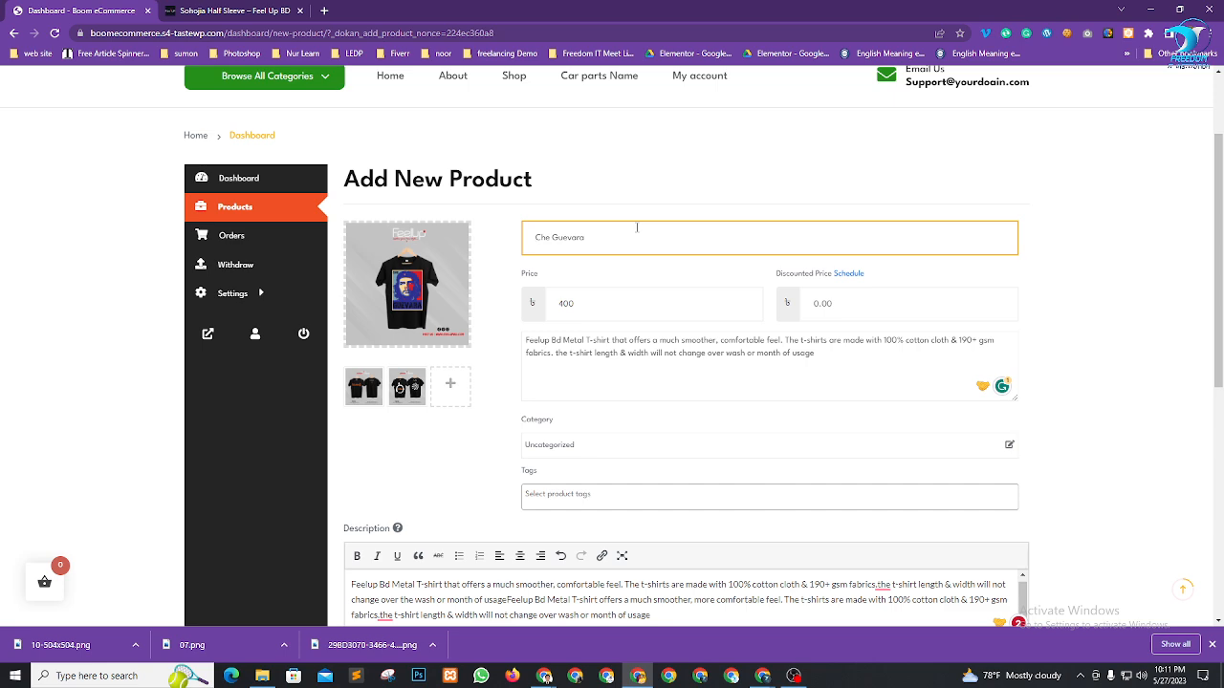
text(Boom)
Insert the missing spaces after both 'fabrics.' in the description
scroll(1125, 344, down, 4)
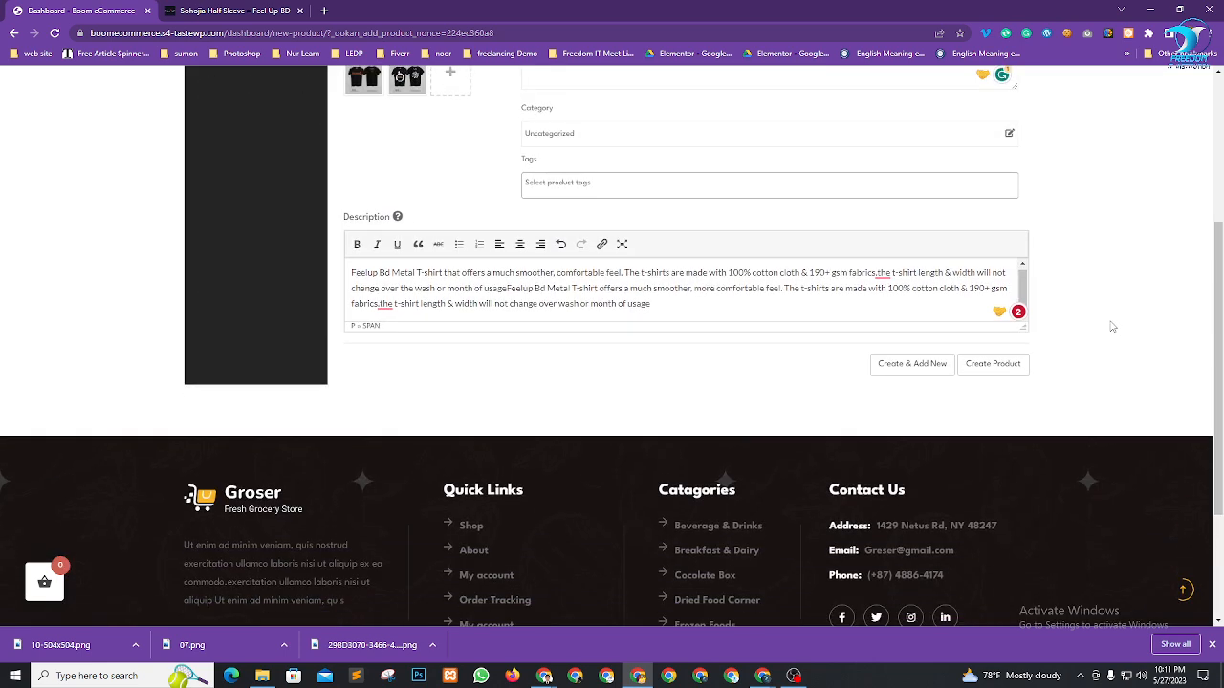
scroll(1058, 441, up, 5)
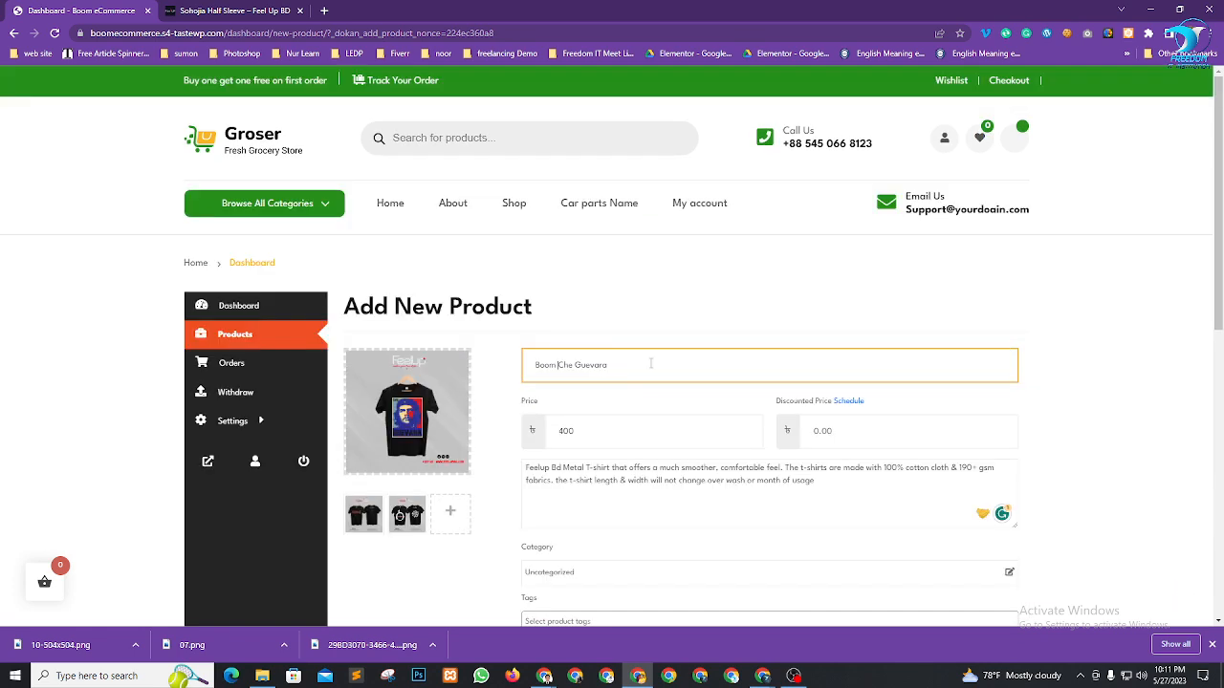
scroll(819, 331, down, 5)
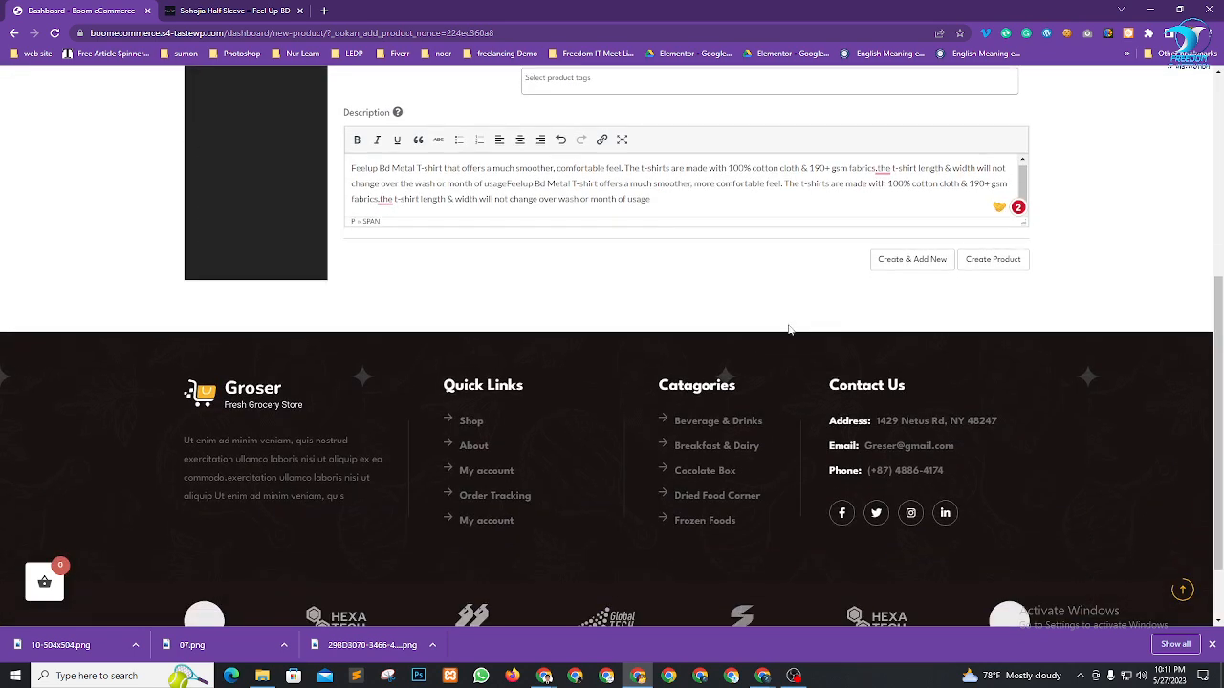
scroll(776, 303, up, 1)
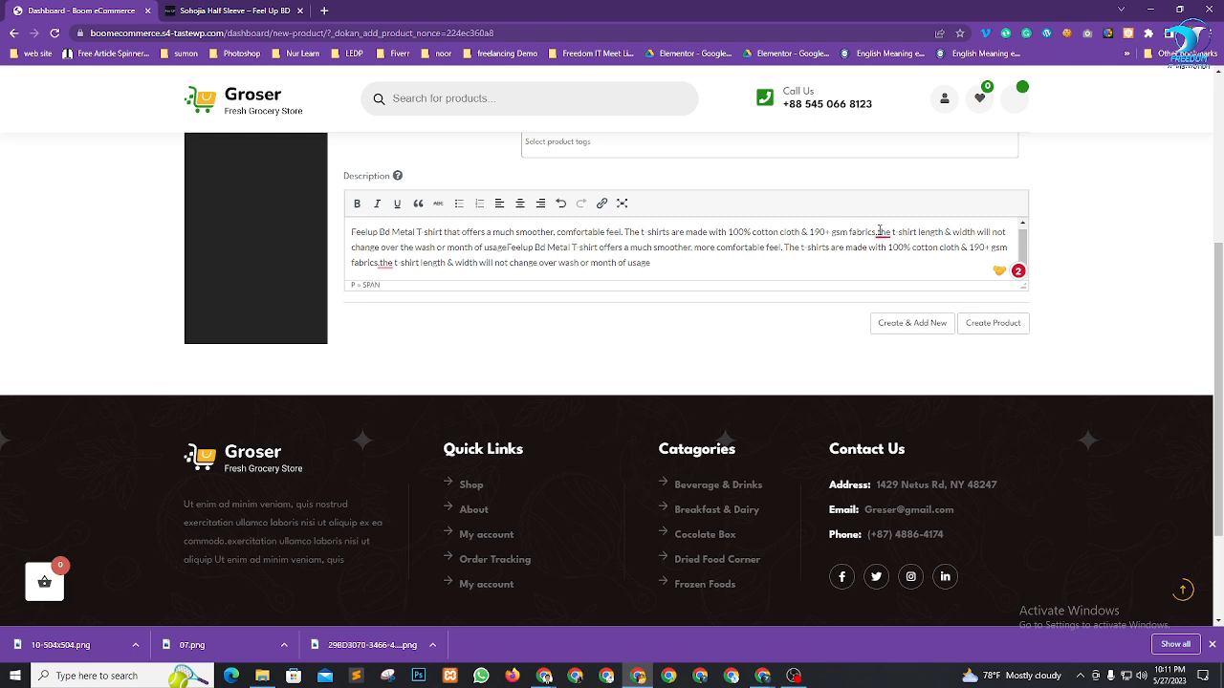
mouse_move(880, 233)
click(893, 265)
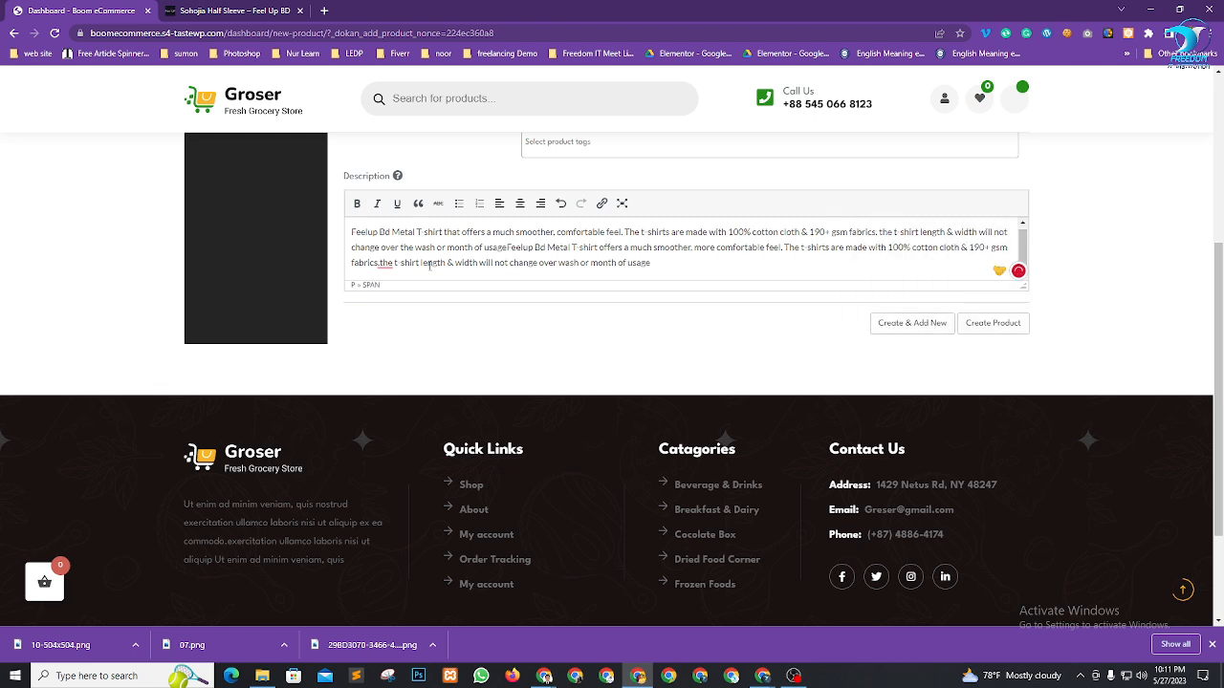
mouse_move(384, 265)
click(394, 295)
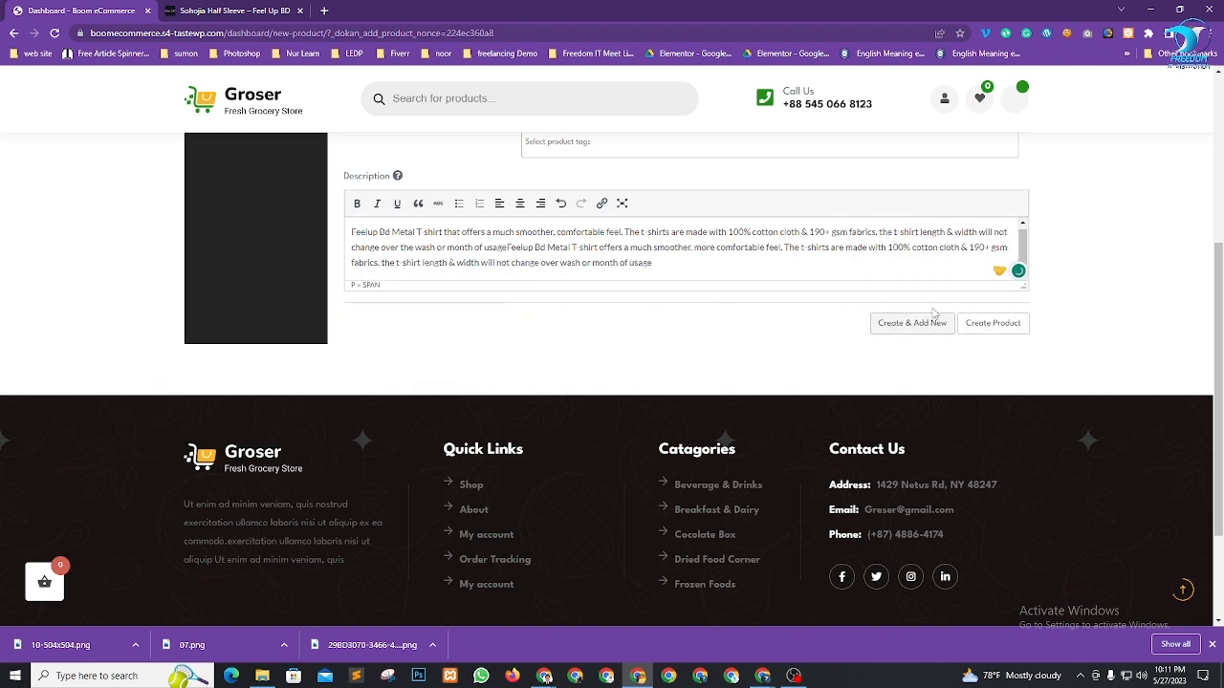
Create the Boom Che Guevara product, leaving it pending review
click(990, 325)
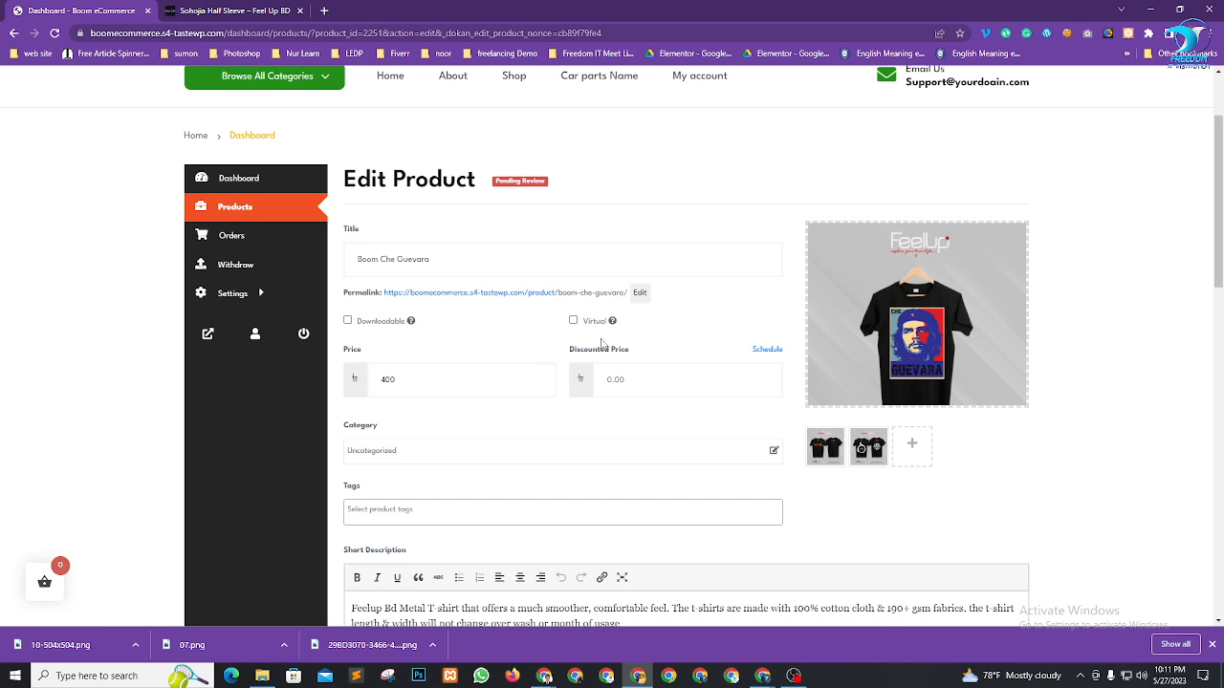
scroll(601, 344, up, 2)
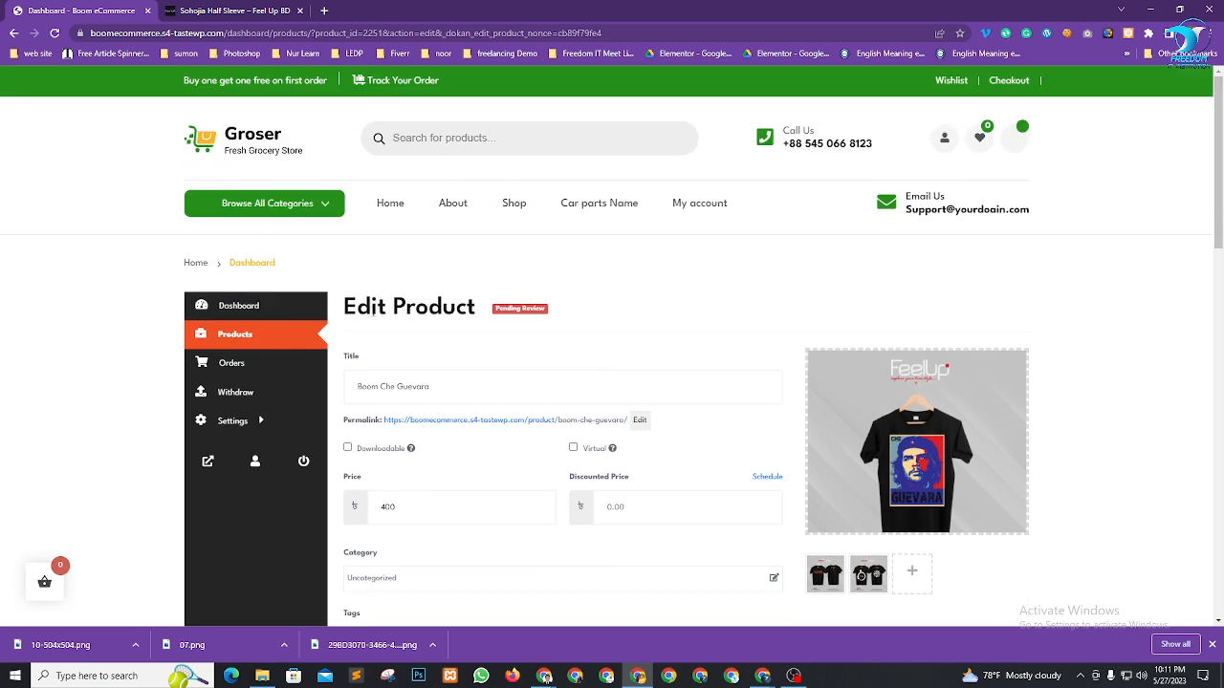
drag(372, 310, 436, 315)
click(675, 291)
Go to the WordPress admin window's Dashboard
mouse_move(545, 676)
click(510, 602)
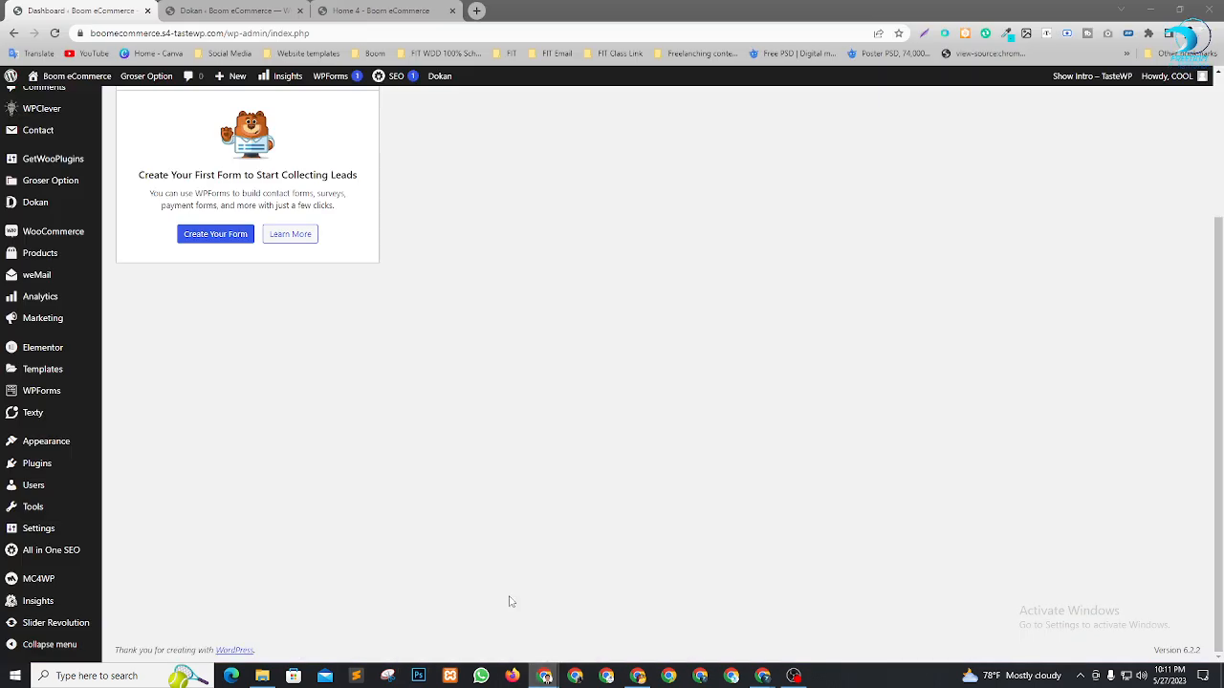
scroll(64, 334, up, 2)
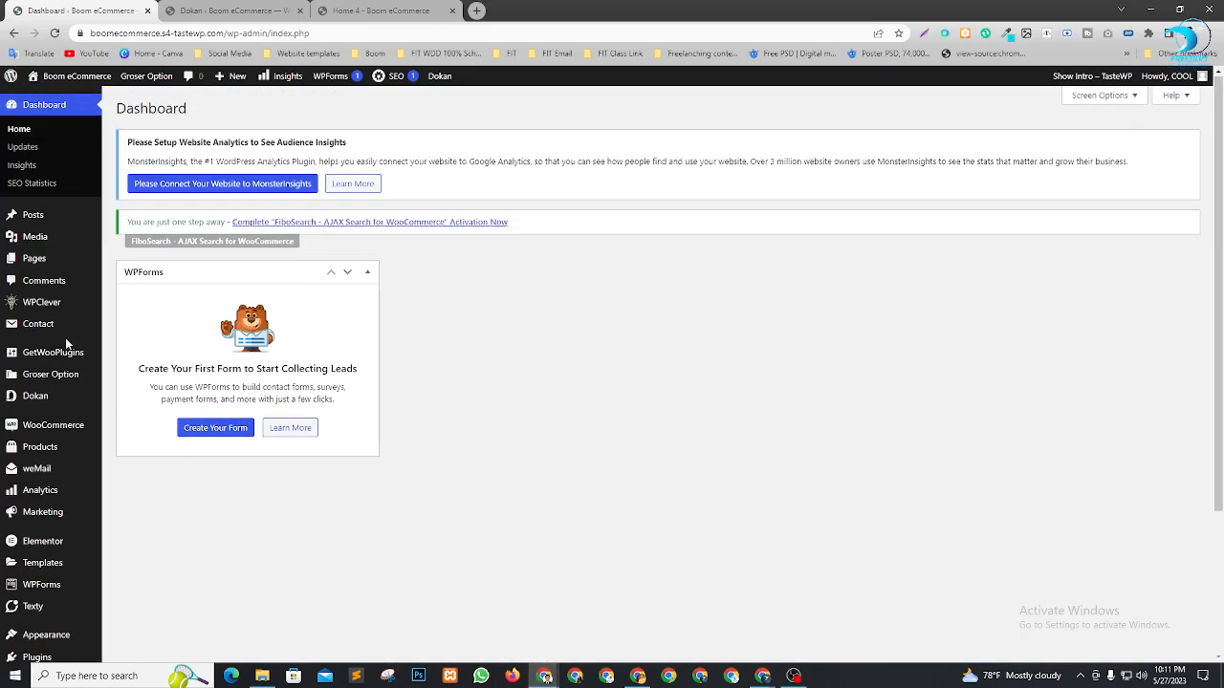
click(43, 107)
Open the Dokan dashboard and review its stats: 2 products this month, 1 vendor
scroll(57, 352, down, 2)
mouse_move(45, 273)
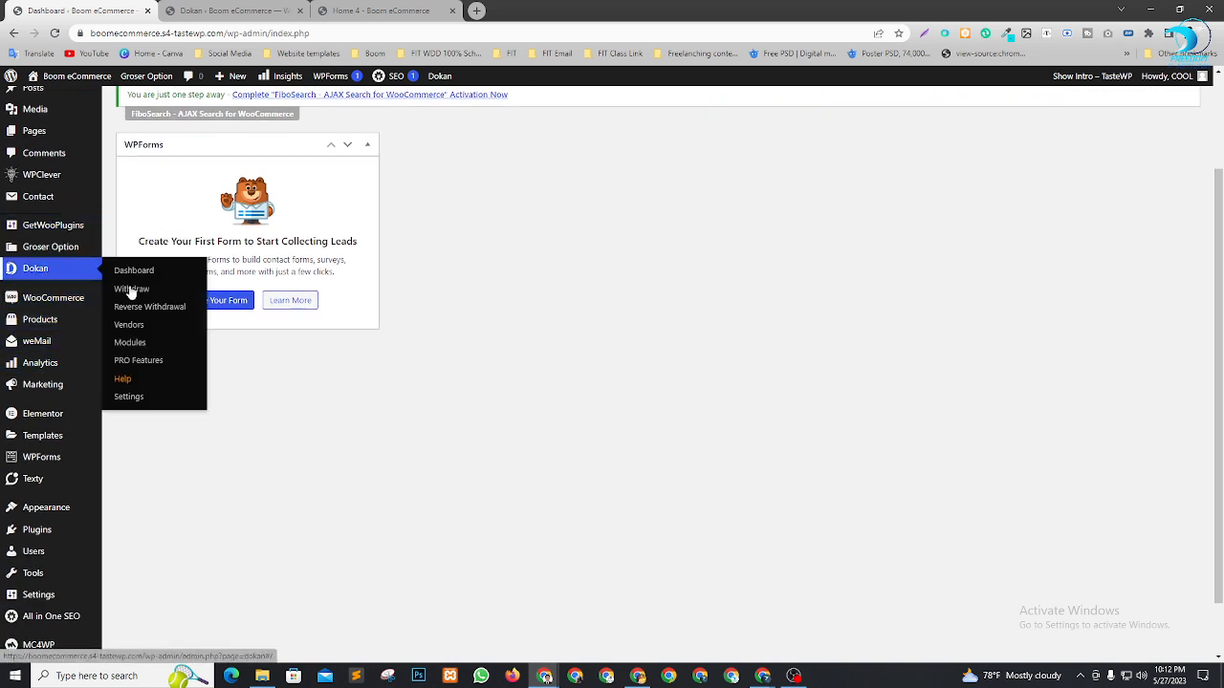
click(134, 274)
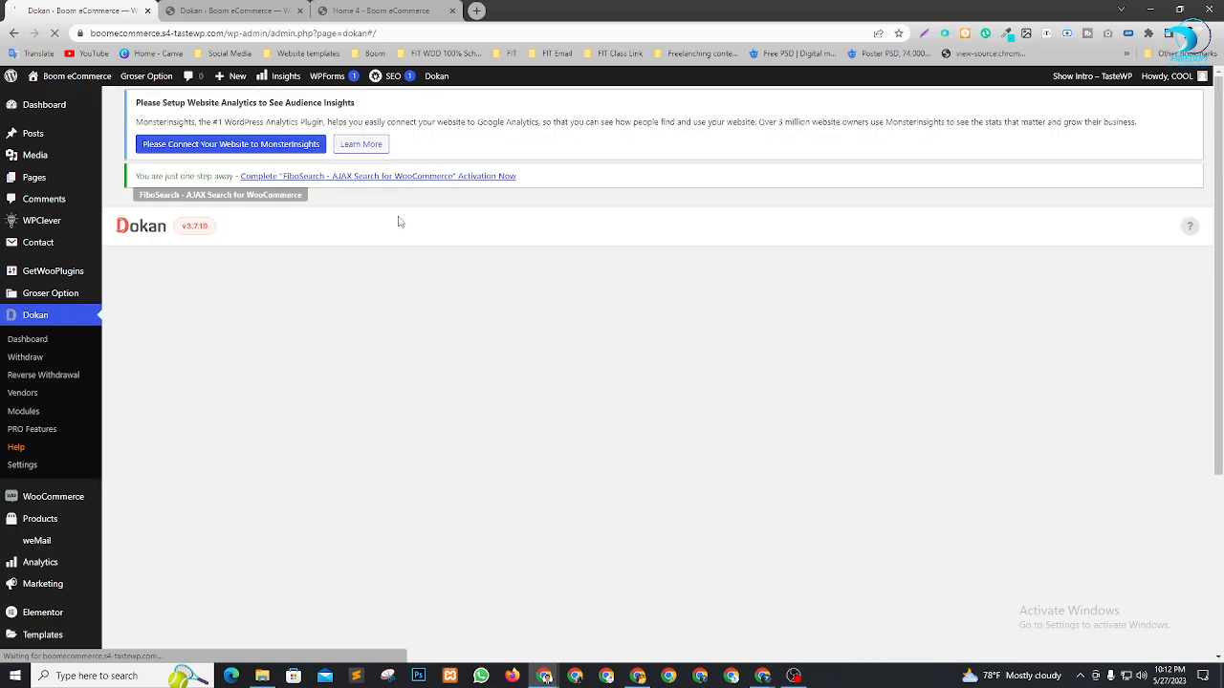
scroll(724, 205, down, 3)
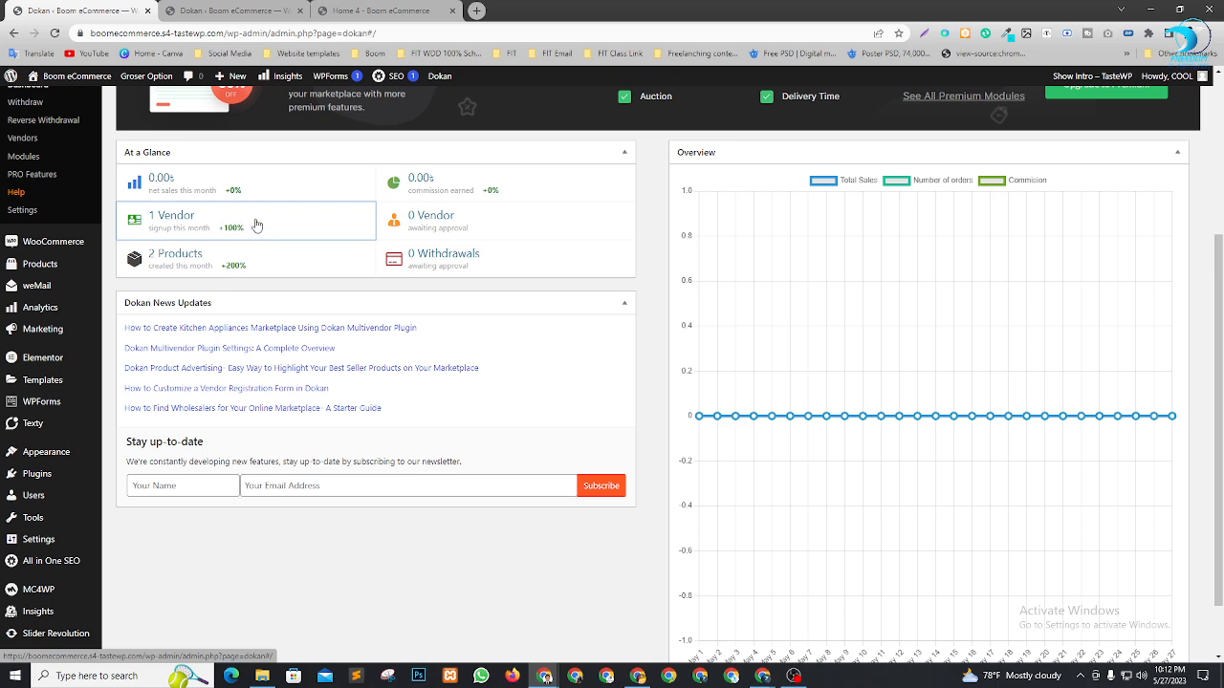
click(185, 265)
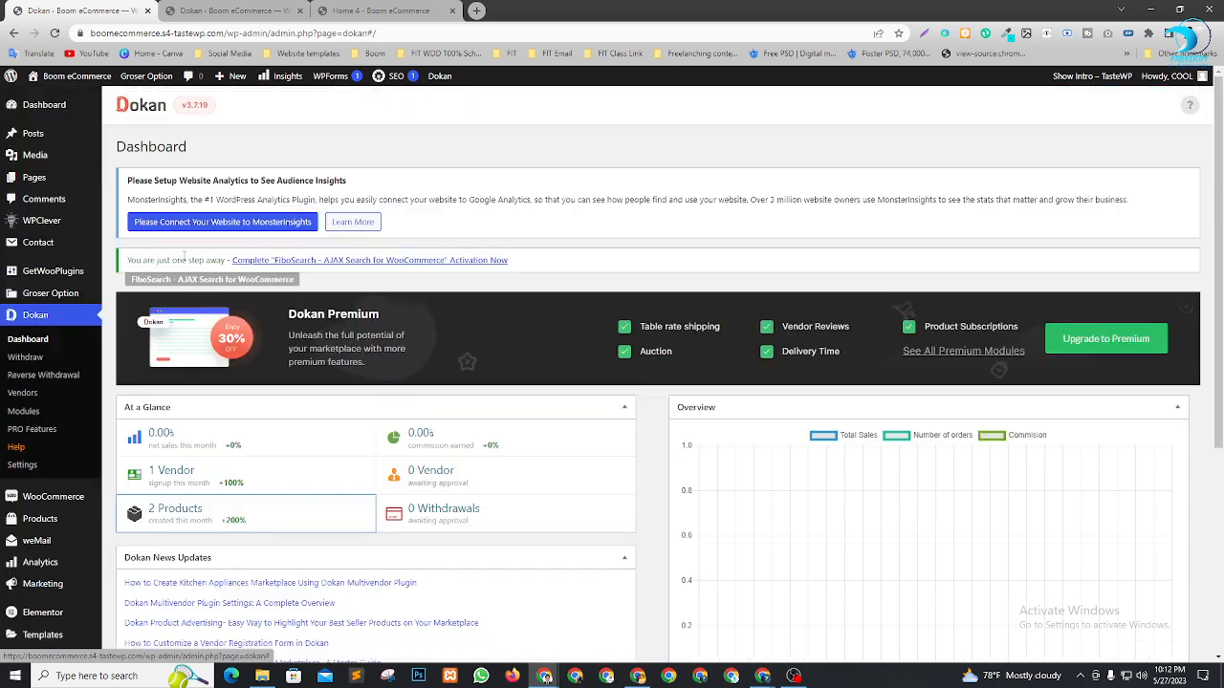
scroll(533, 219, down, 3)
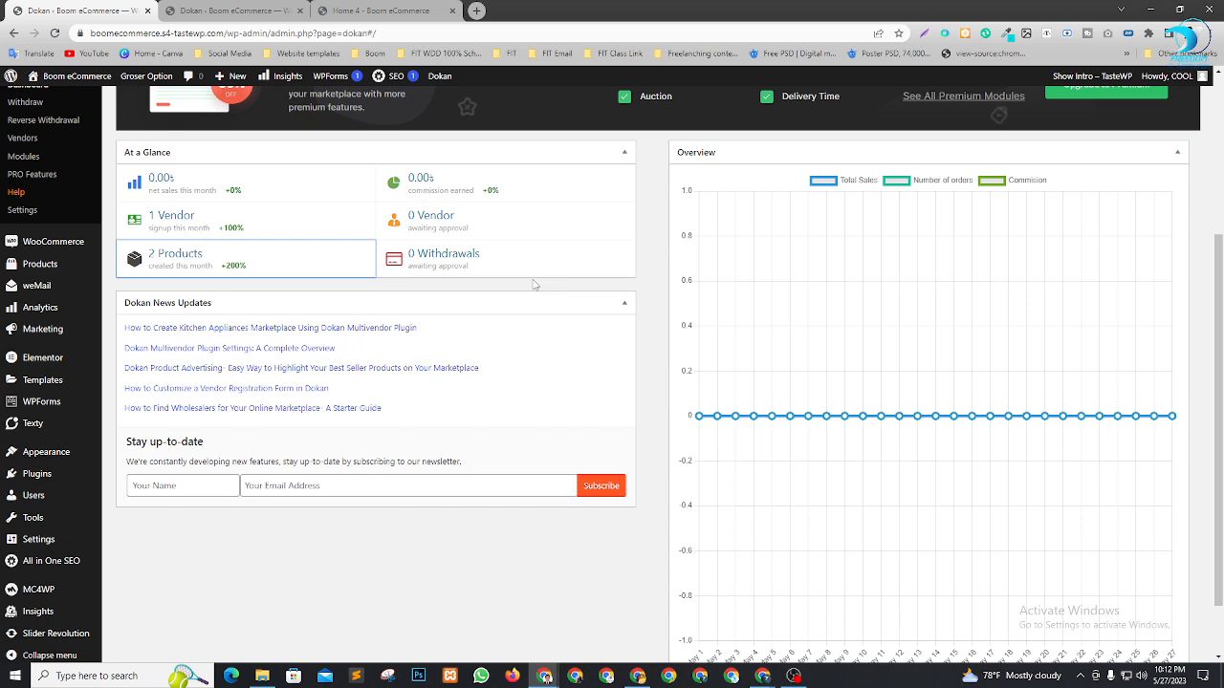
click(259, 260)
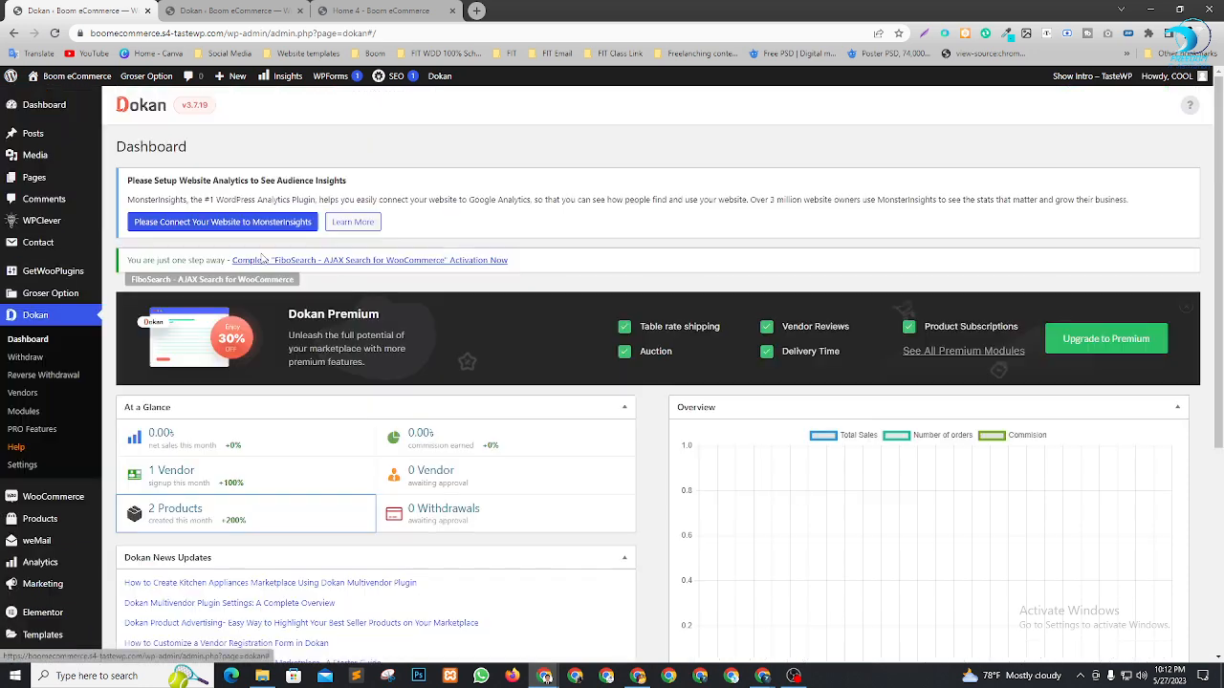
scroll(560, 280, down, 3)
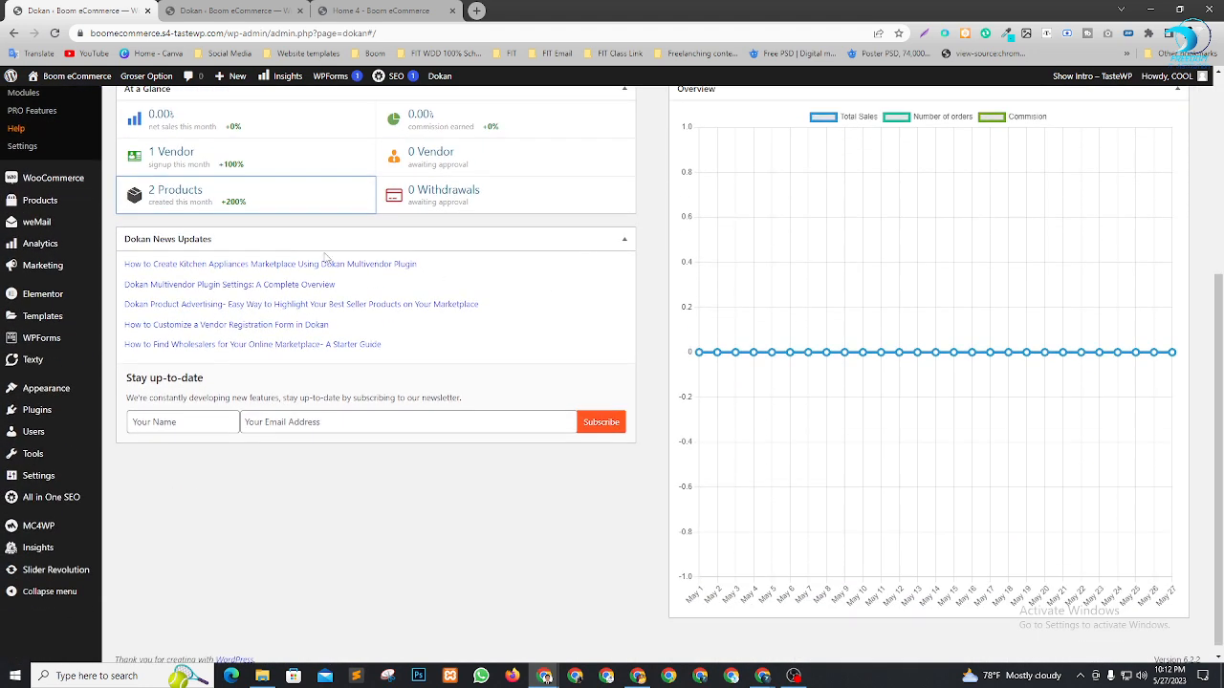
click(181, 195)
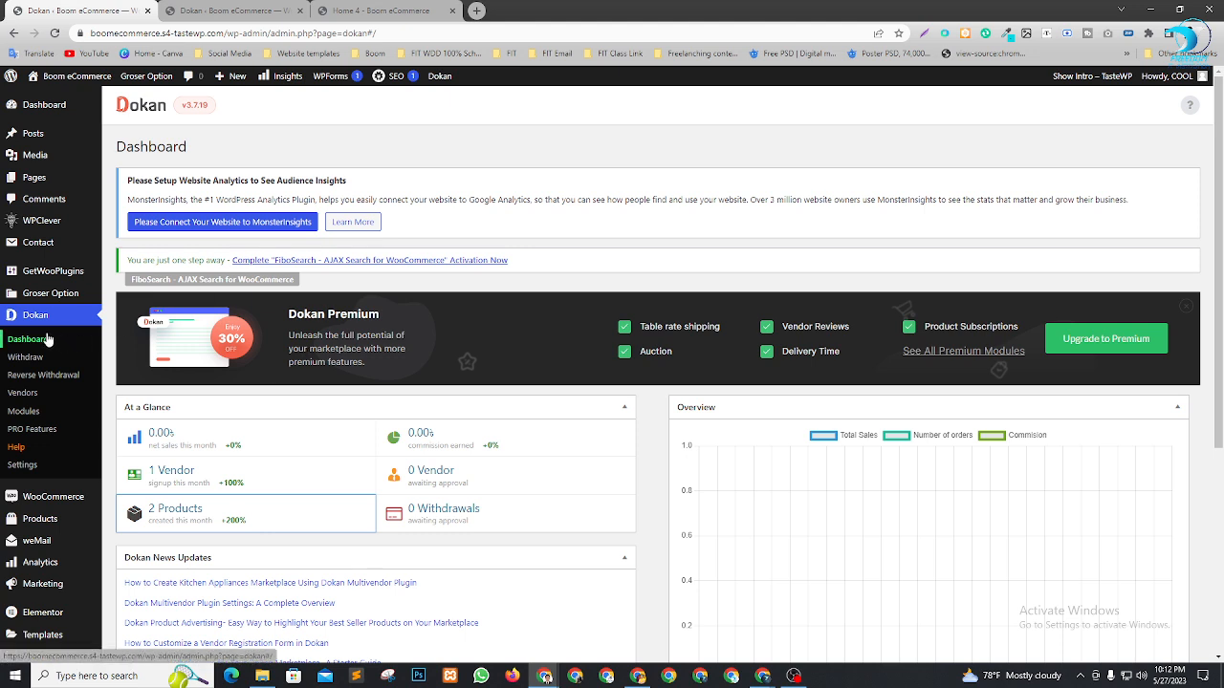
List the Boom & Cool store's products from Dokan Vendors, showing Boom Che Guevara pending
click(23, 394)
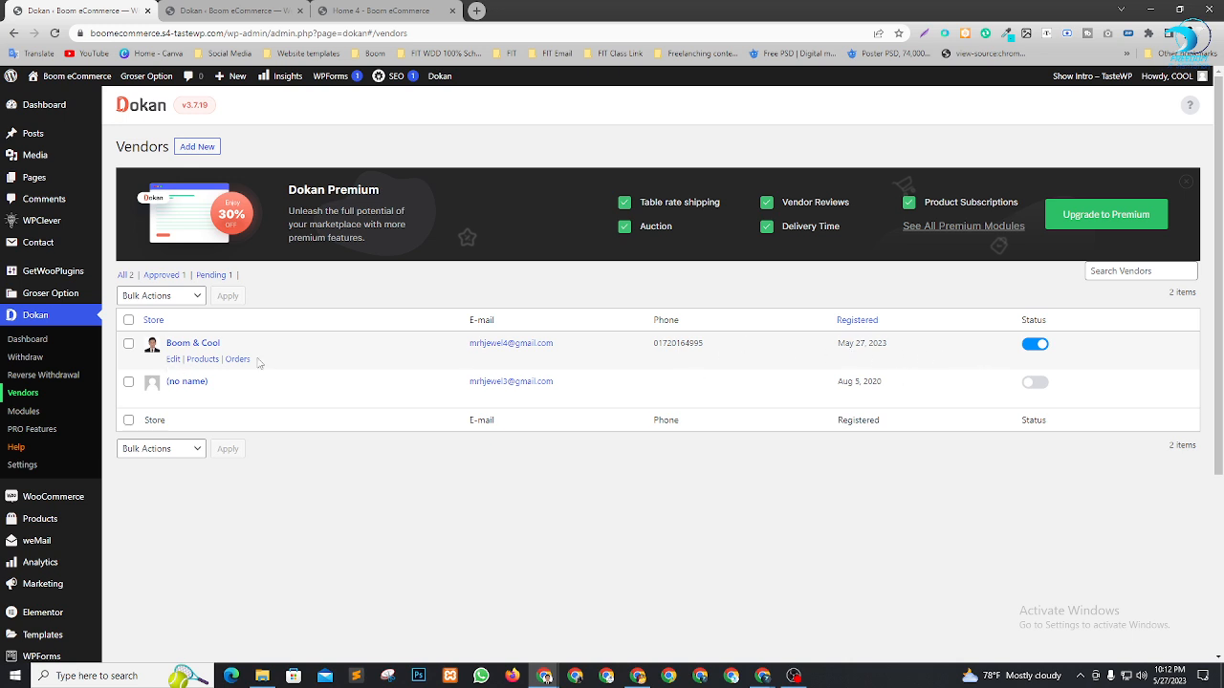
click(202, 361)
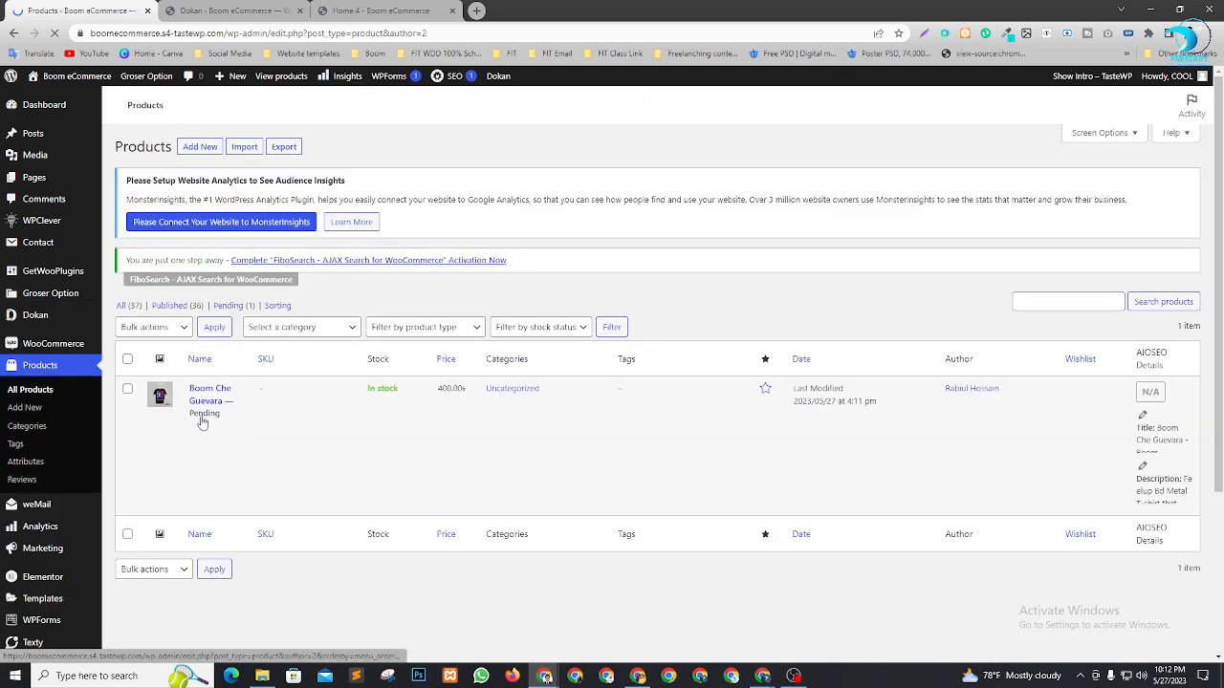
mouse_move(223, 450)
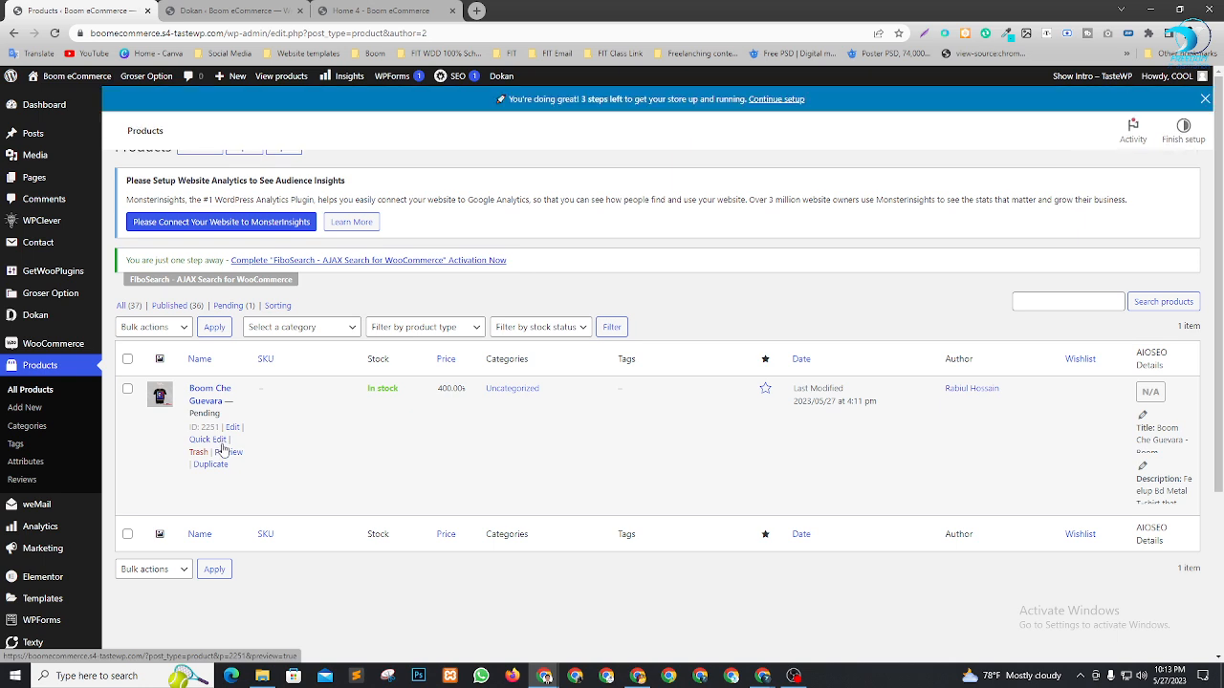
scroll(223, 450, up, 1)
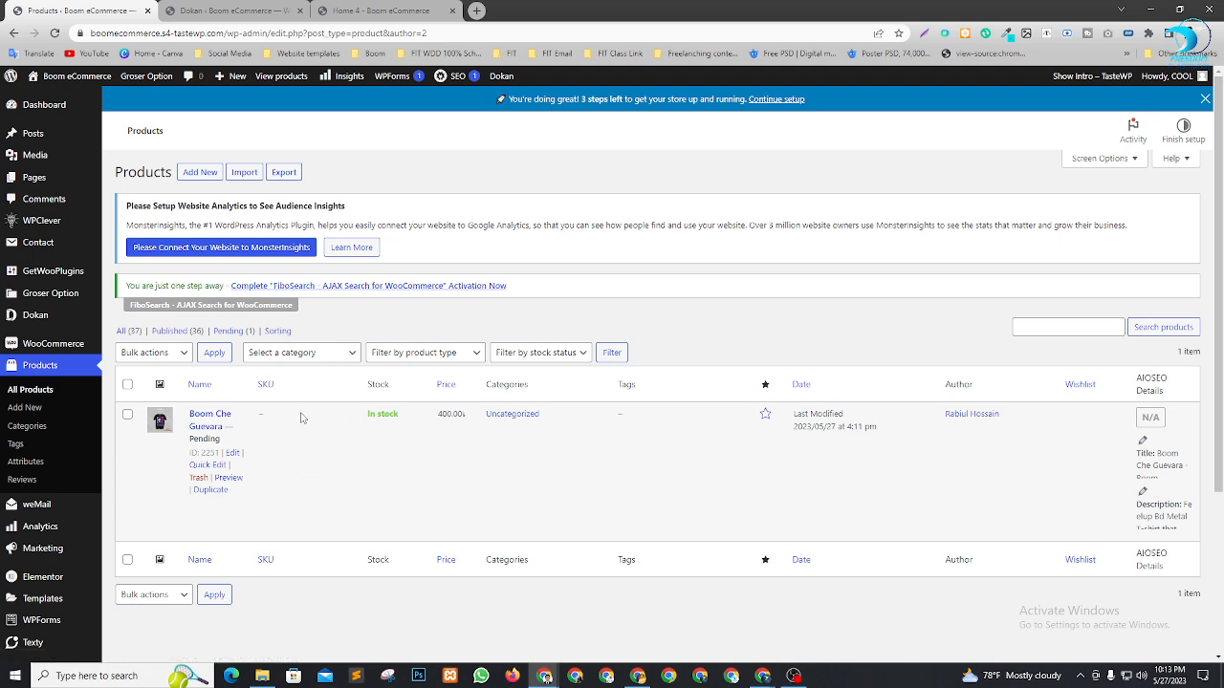
Quick-edit Boom Che Guevara, set its status to Published, and update it
click(203, 465)
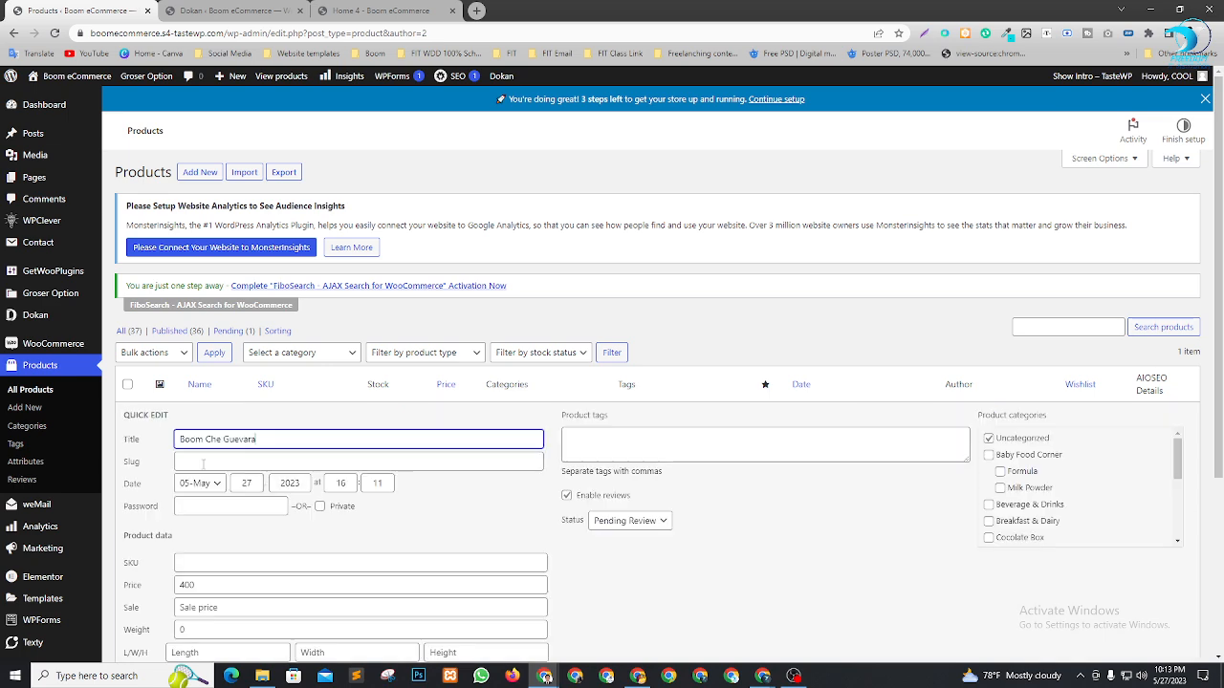
scroll(695, 440, down, 2)
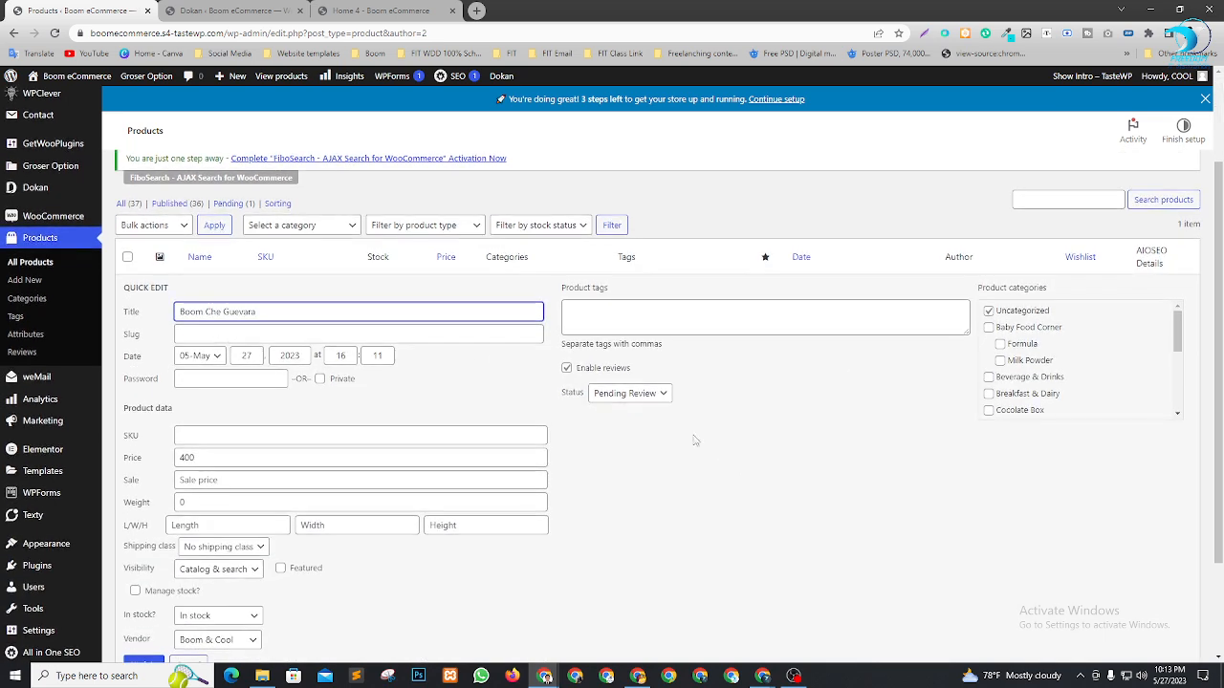
click(654, 402)
click(613, 410)
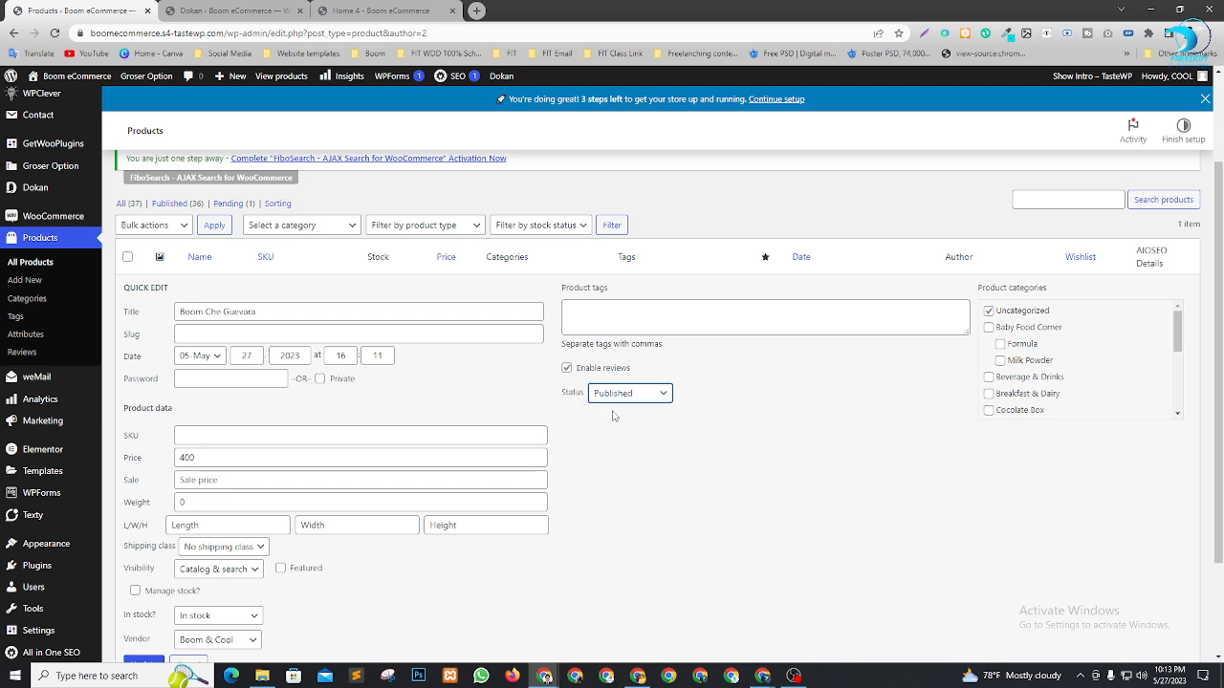
scroll(631, 424, down, 2)
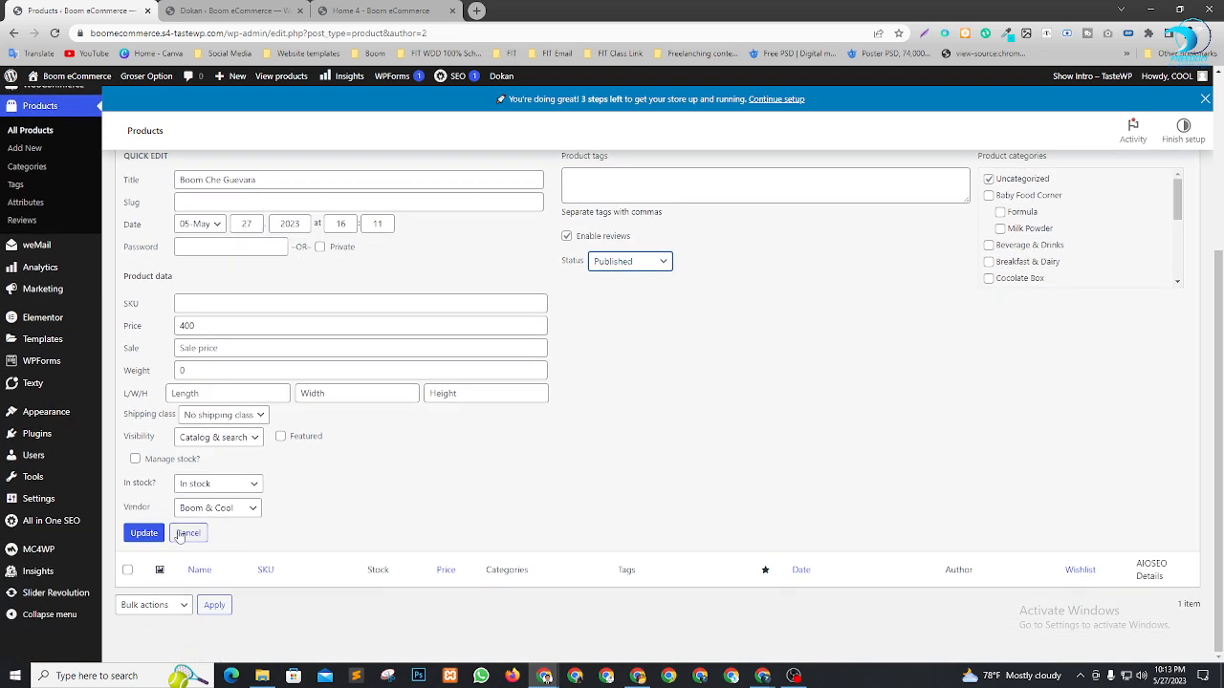
click(141, 535)
scroll(828, 450, up, 2)
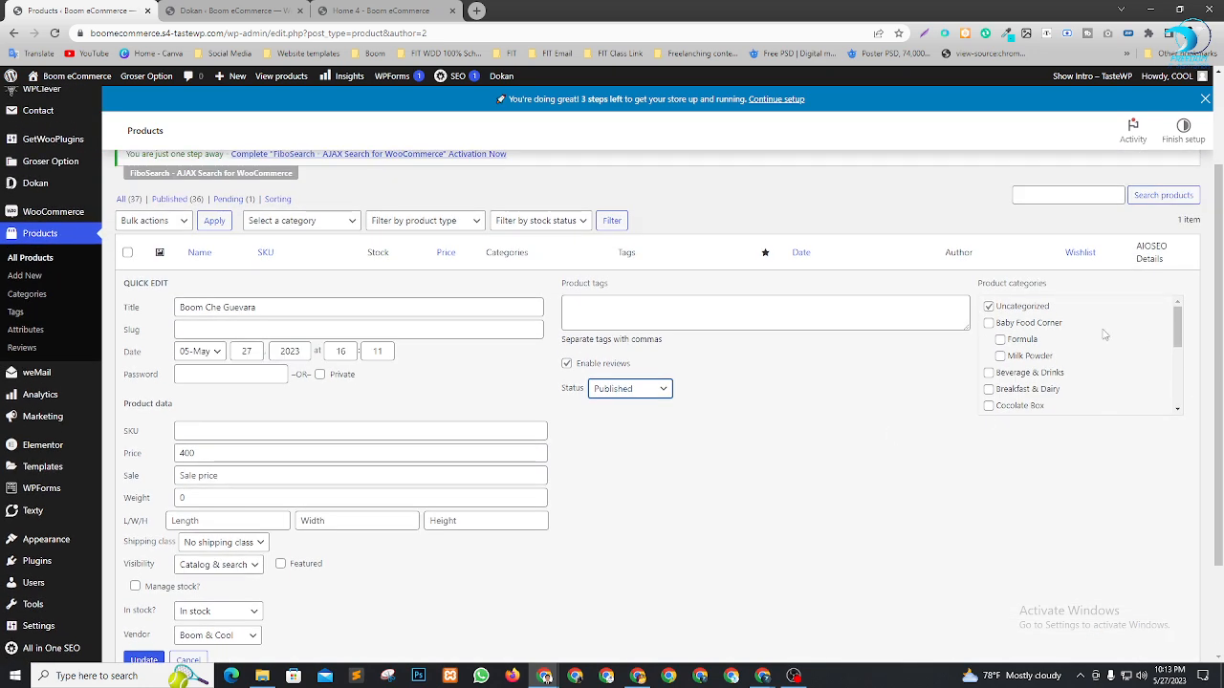
scroll(1028, 340, down, 2)
scroll(1019, 361, down, 2)
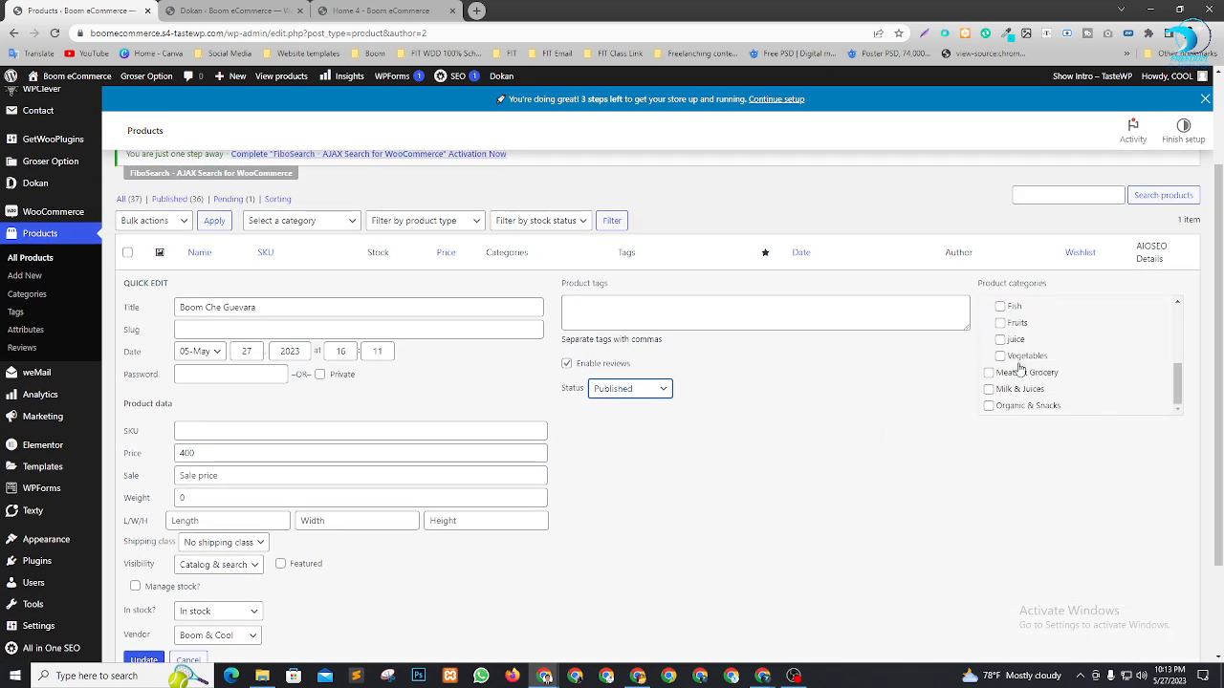
scroll(1019, 368, down, 3)
scroll(1038, 355, up, 4)
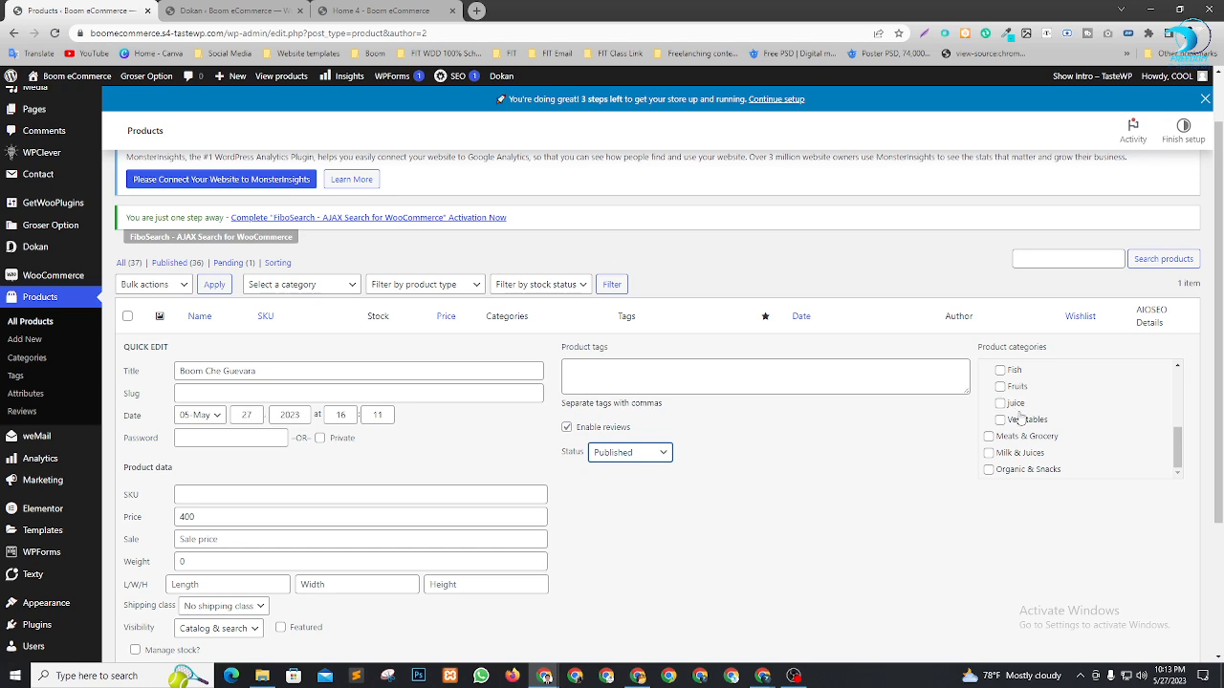
scroll(628, 457, down, 3)
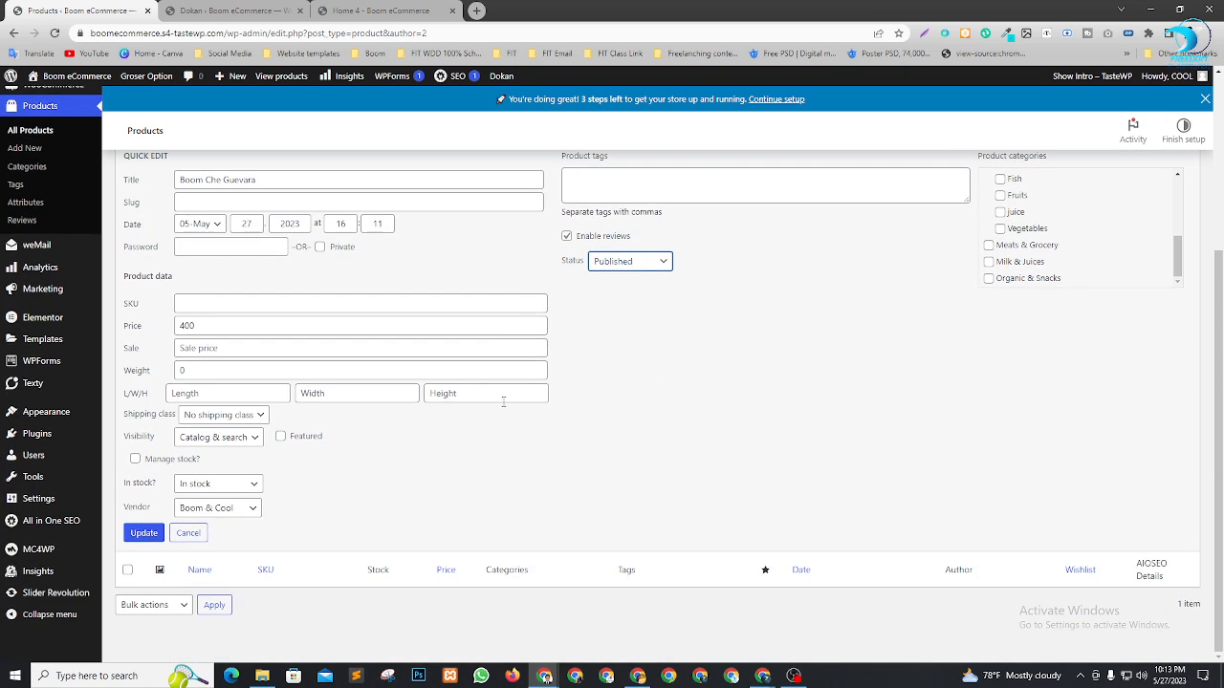
click(142, 536)
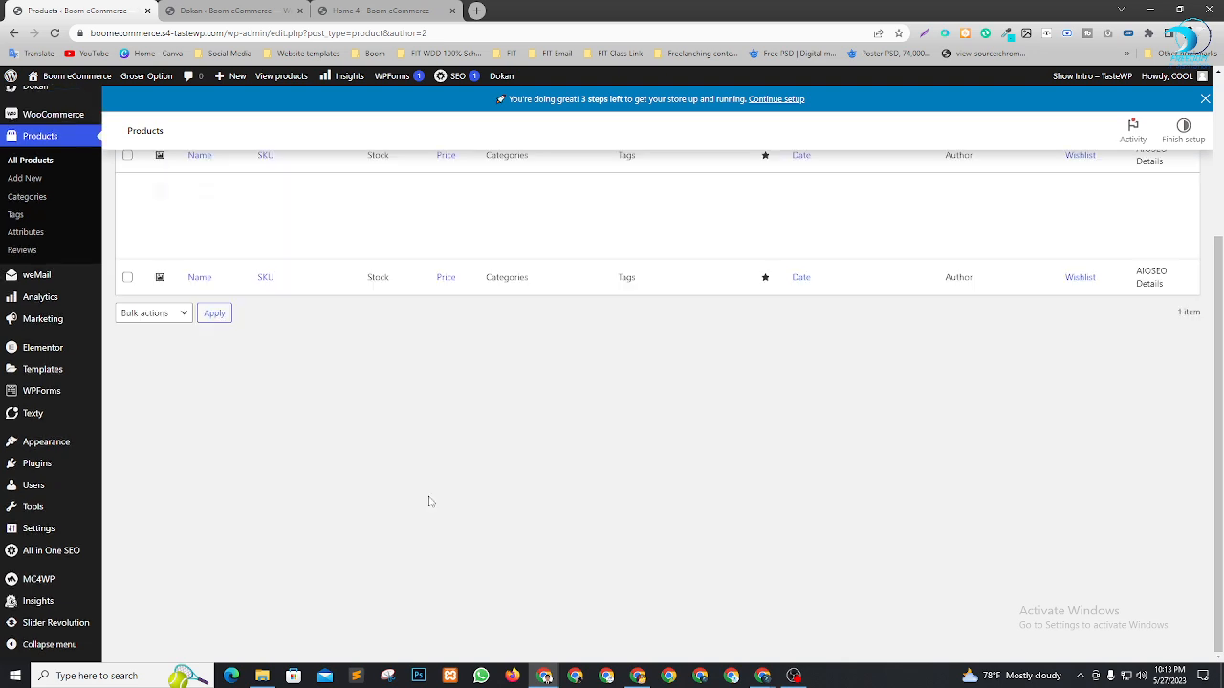
scroll(536, 402, up, 2)
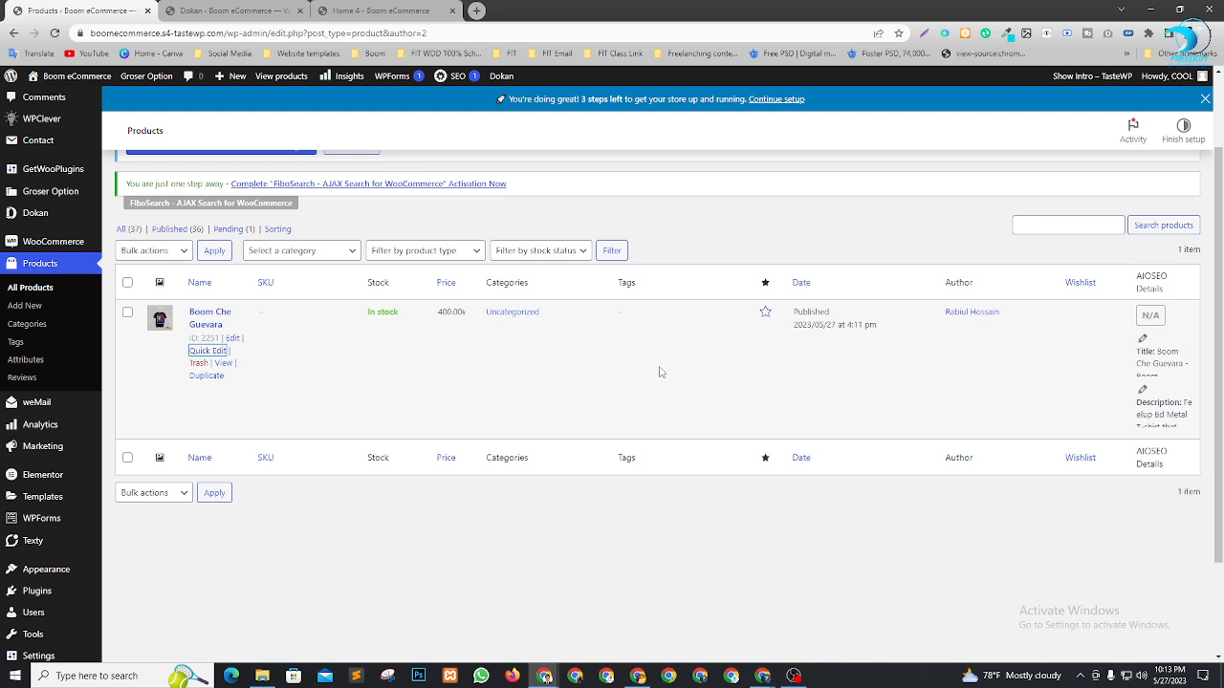
Reload the vendor's Edit Product page to confirm Boom Che Guevara shows Online
click(638, 676)
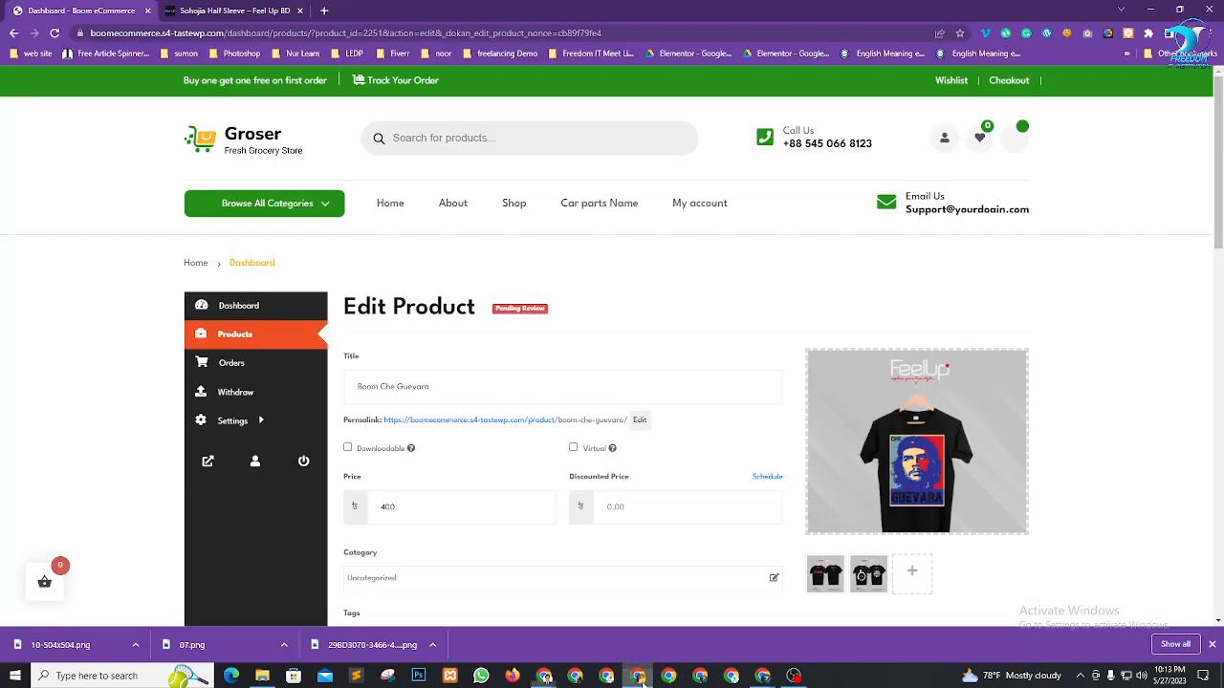
scroll(732, 389, down, 1)
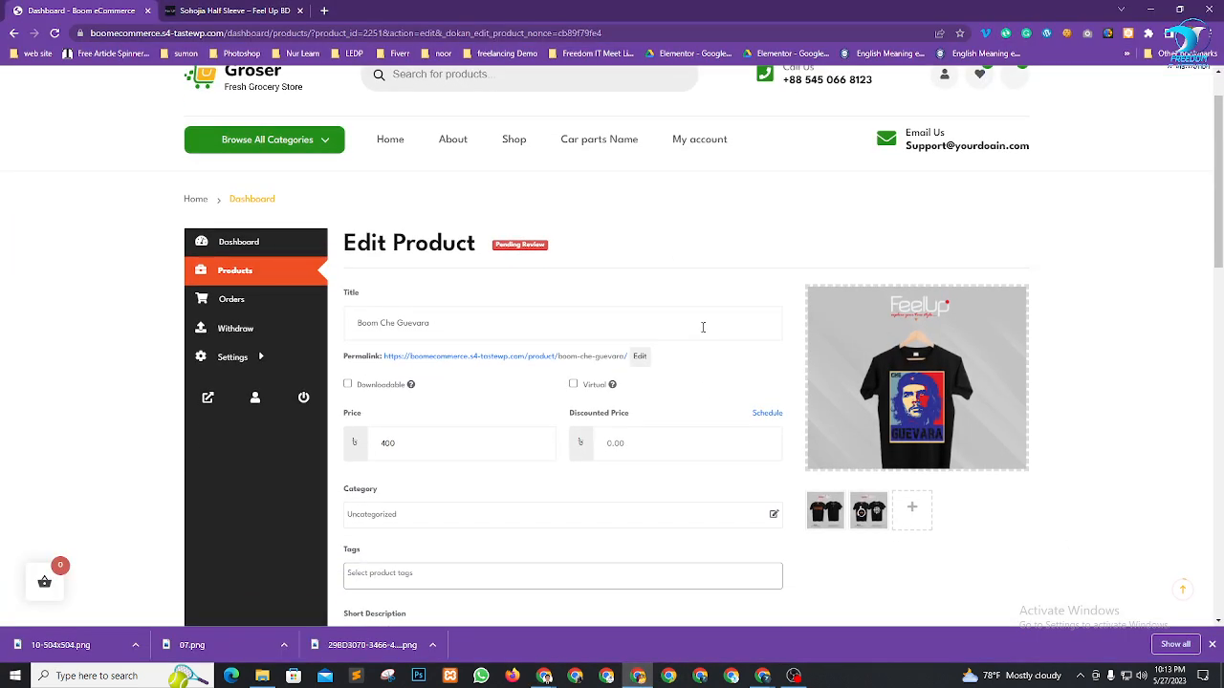
key(F5)
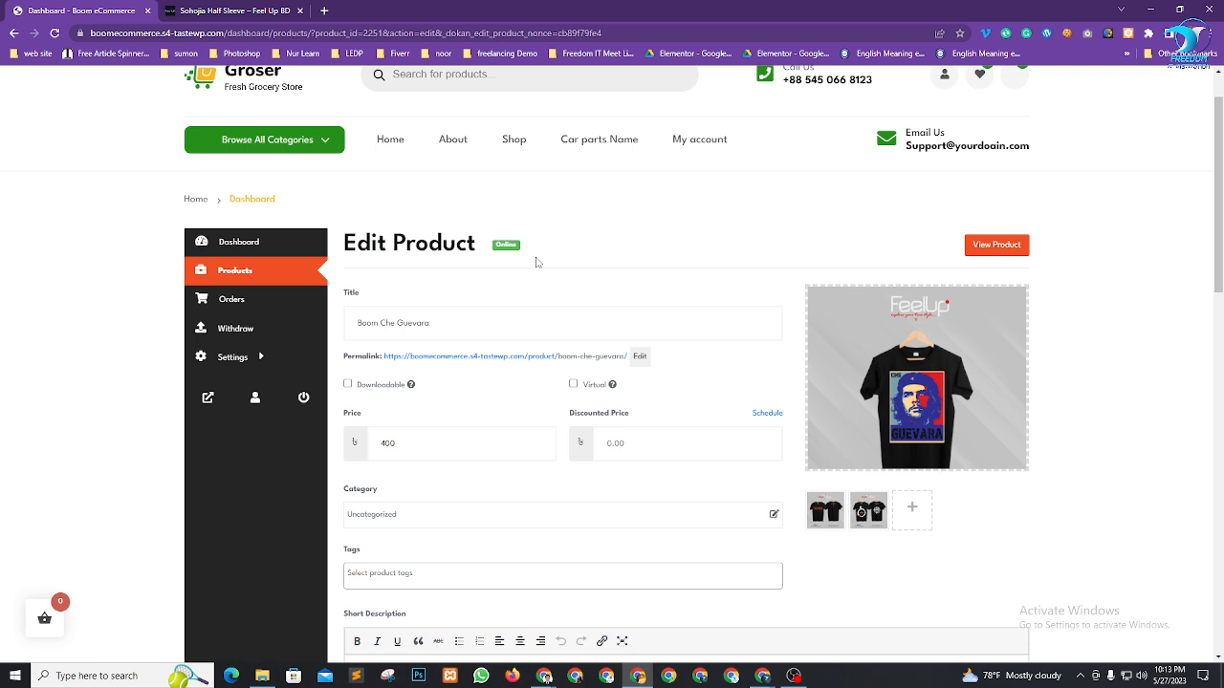
drag(549, 246, 489, 248)
click(605, 238)
Check the vendor dashboard: 1 live product, none pending review, zero orders
click(276, 254)
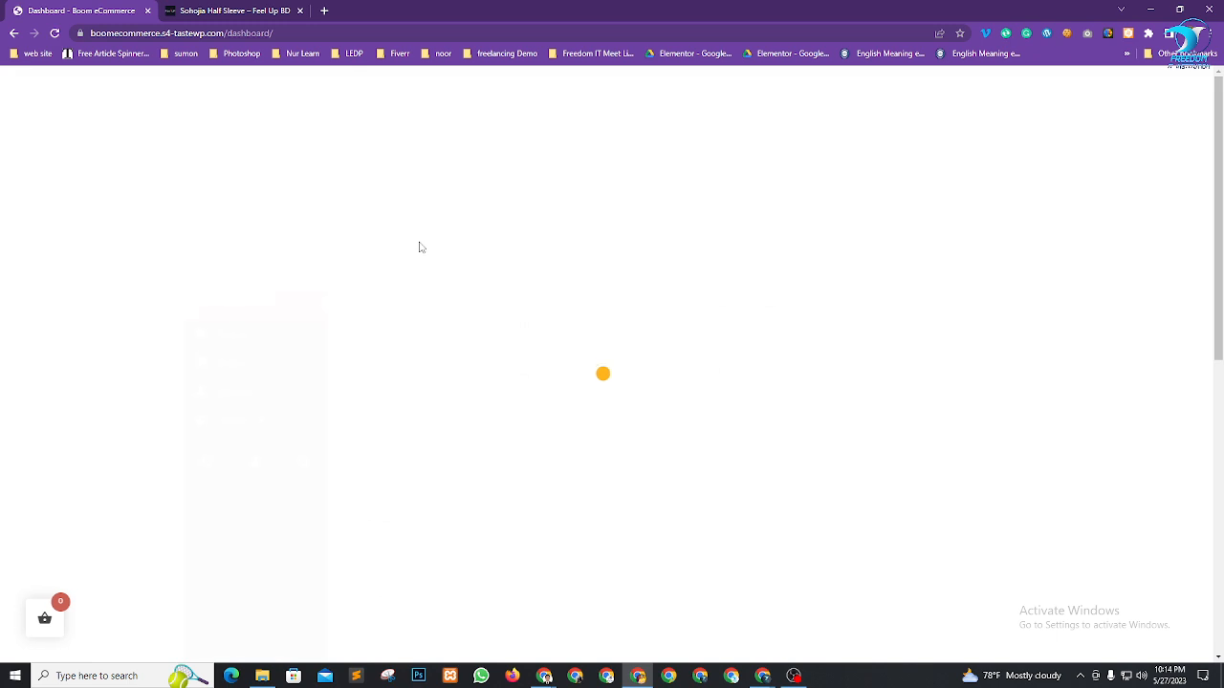
scroll(656, 292, down, 2)
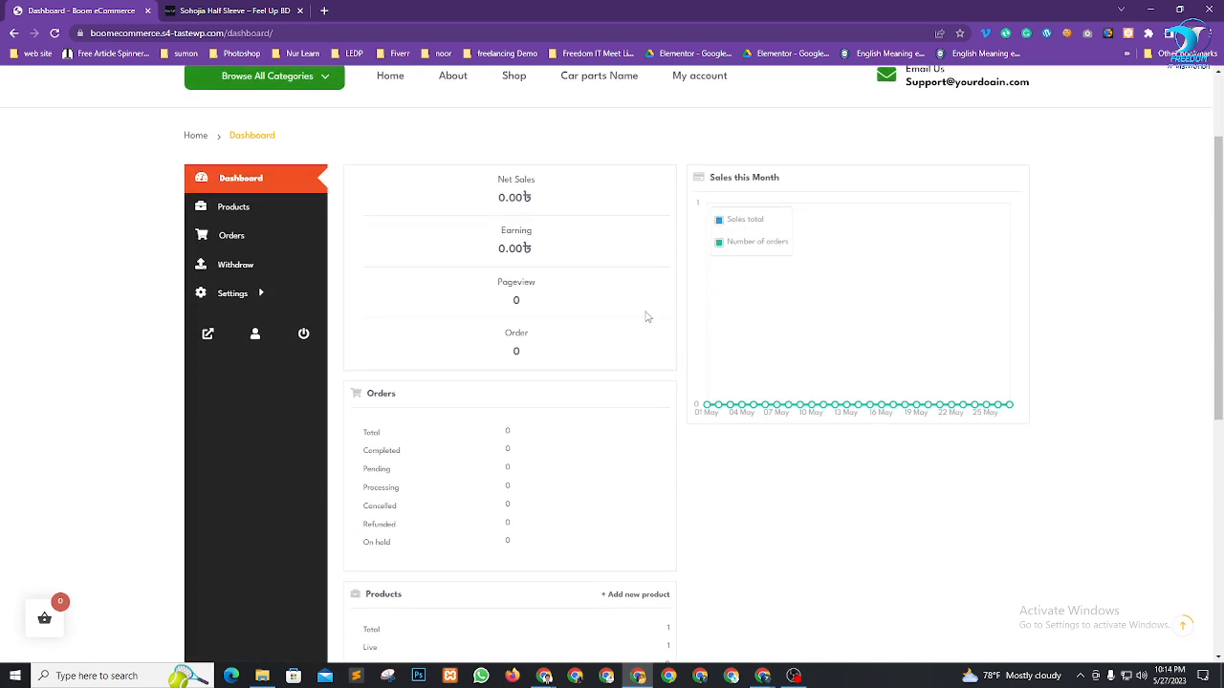
scroll(646, 316, down, 4)
drag(377, 344, 651, 351)
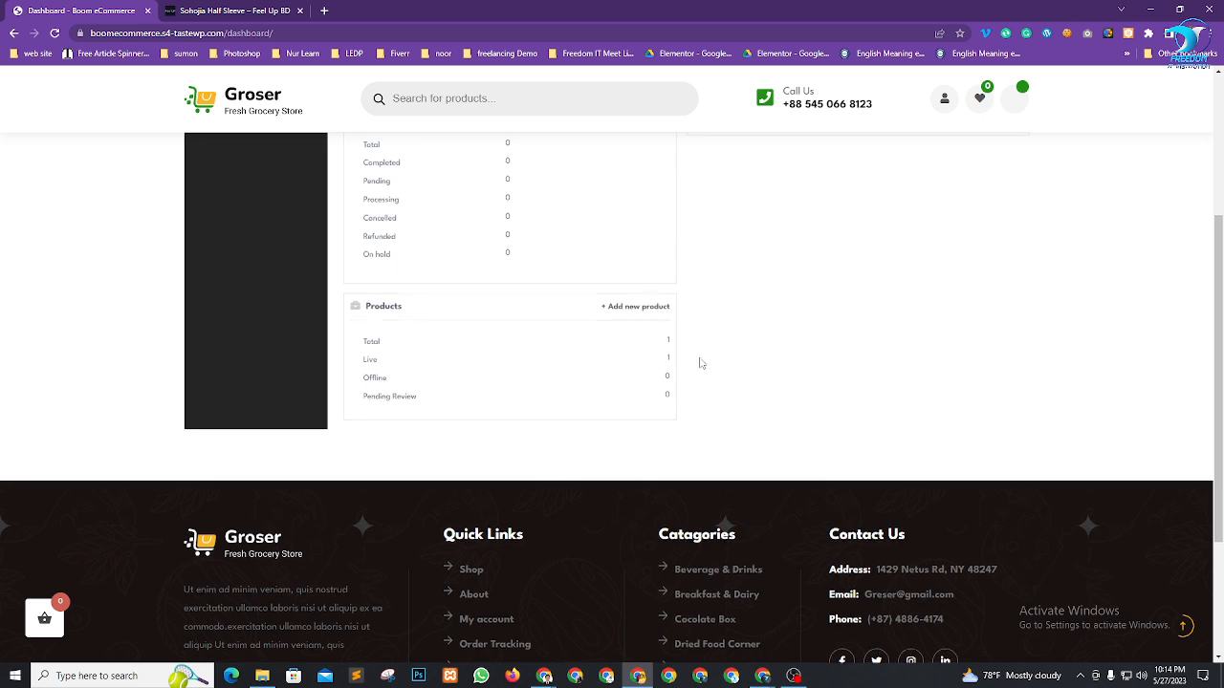
scroll(699, 359, up, 4)
scroll(826, 316, up, 1)
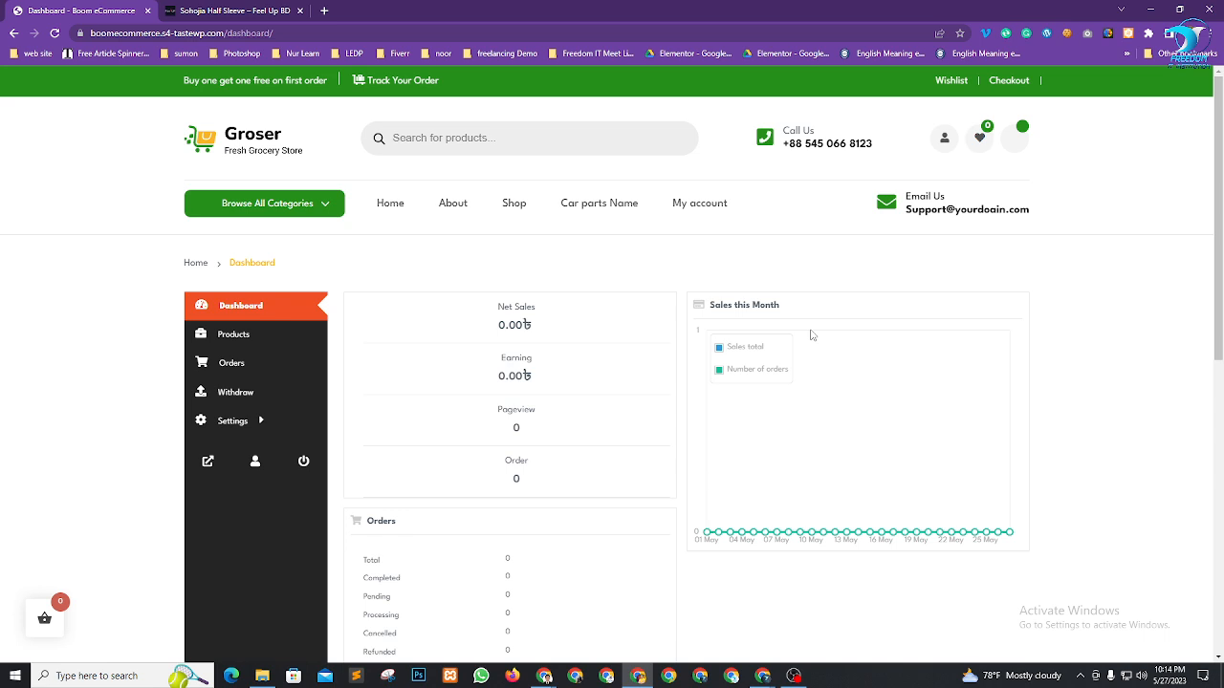
scroll(787, 405, down, 4)
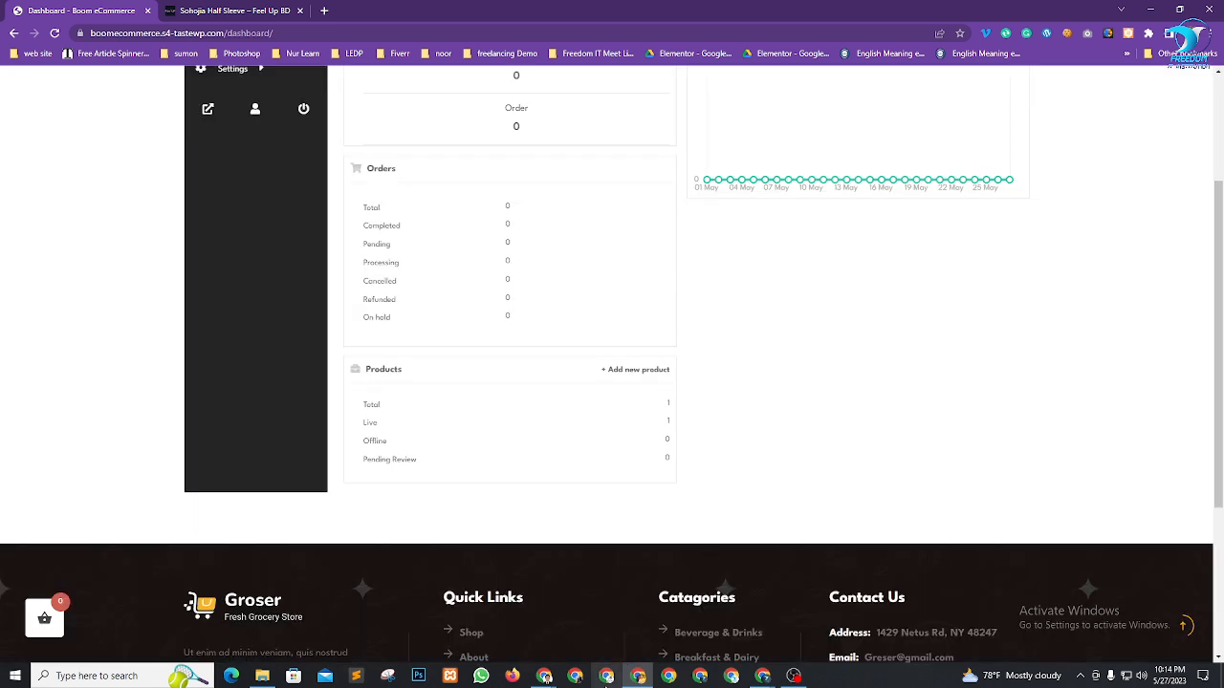
Copy the store's site address and load its home page in a new Chrome window
click(606, 676)
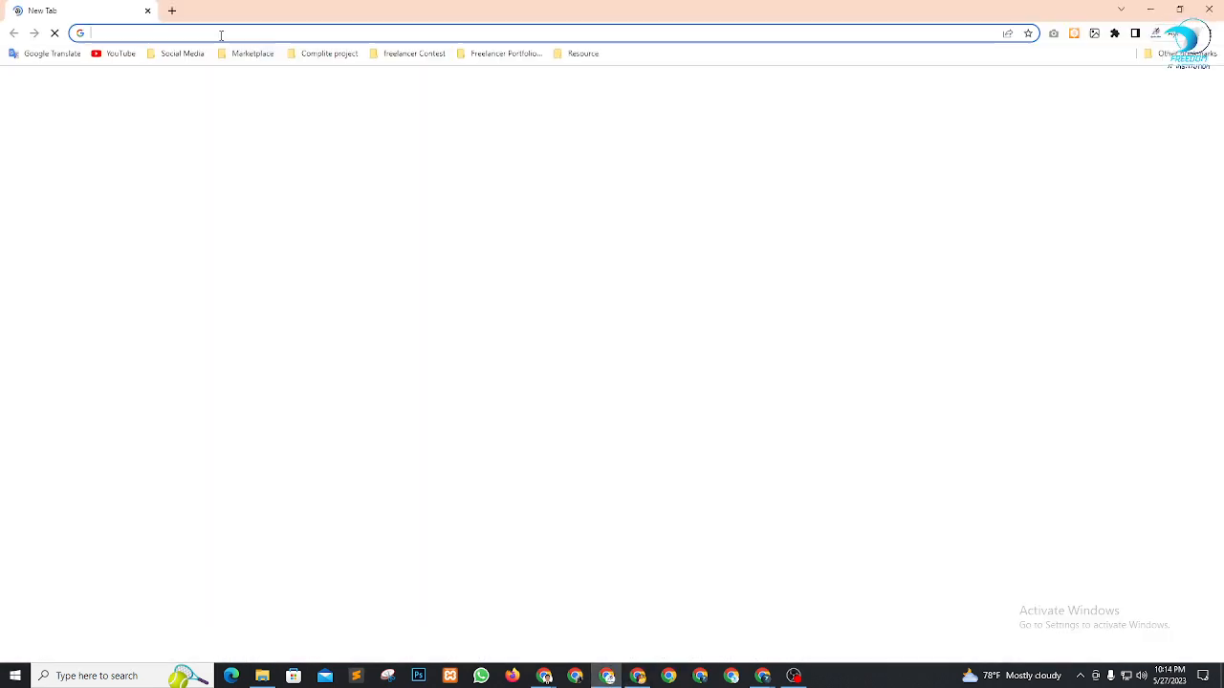
click(637, 677)
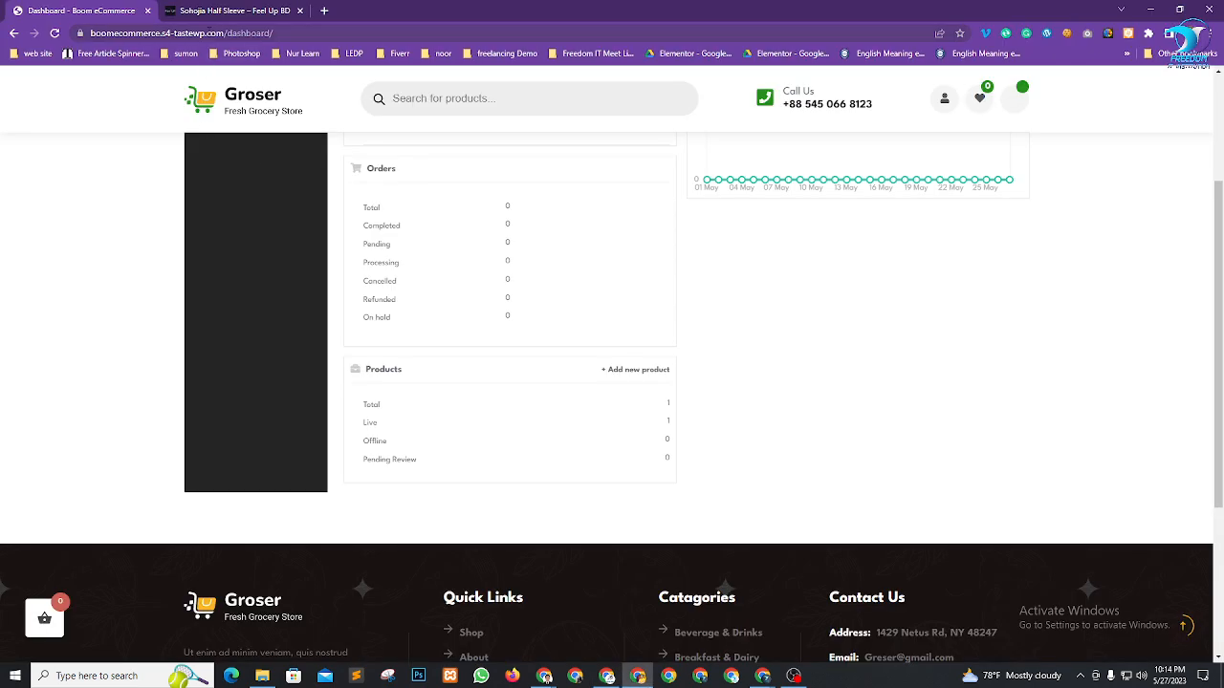
drag(164, 33, 17, 35)
key(ctrl+c)
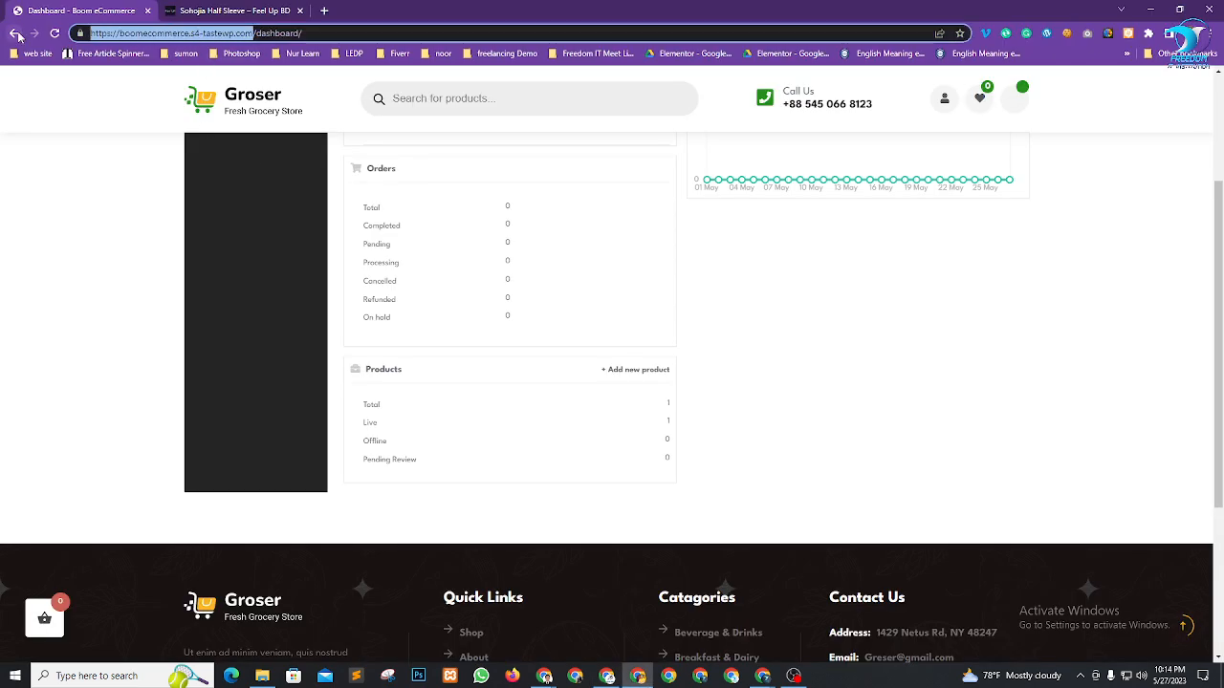
click(608, 676)
key(ctrl+v)
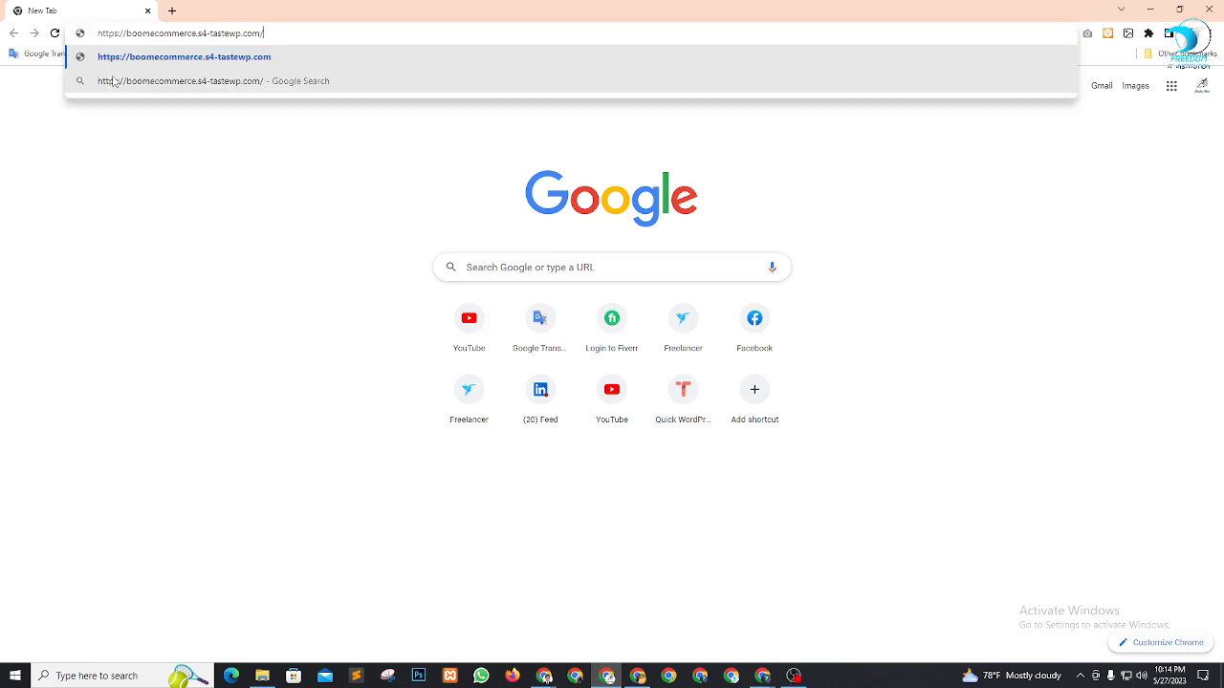
key(Return)
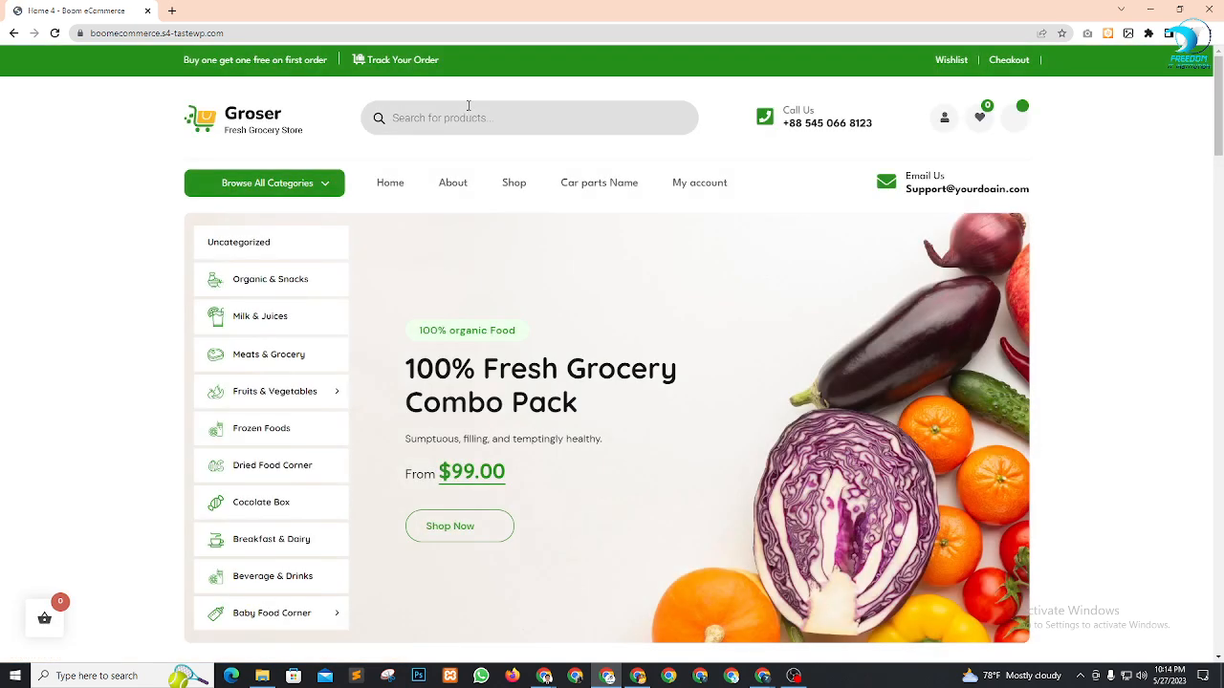
Search the store for 'b' and open the Boom Che Guevara product page
click(416, 118)
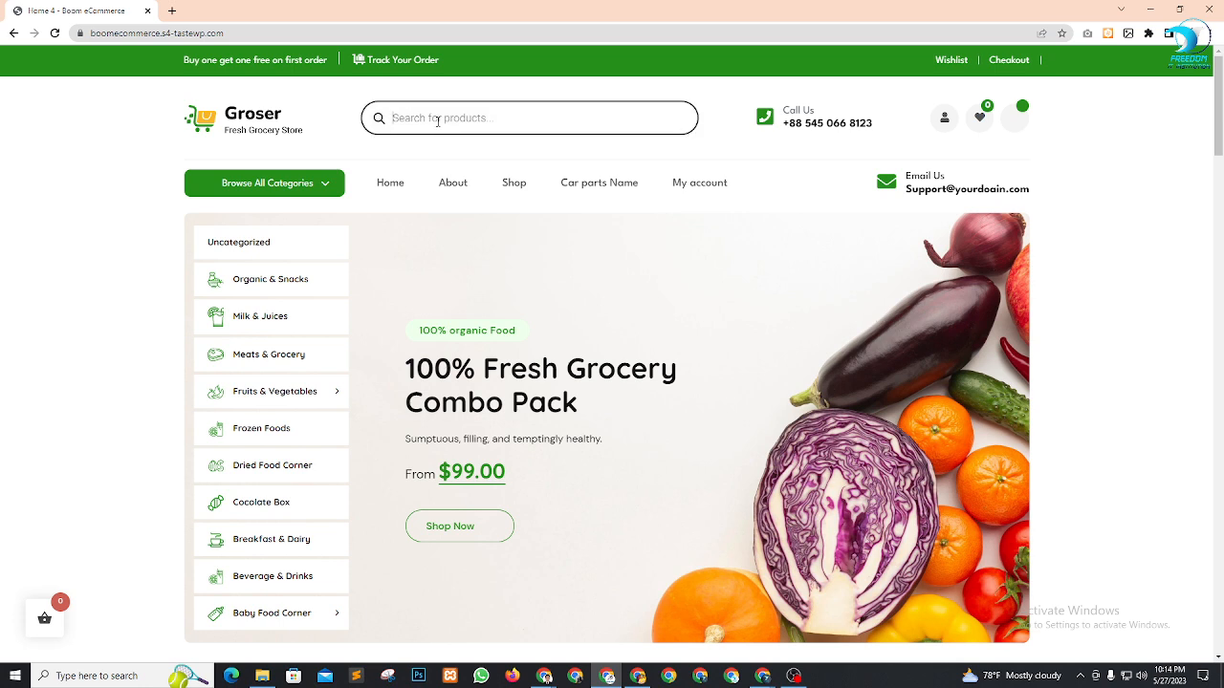
text(boom)
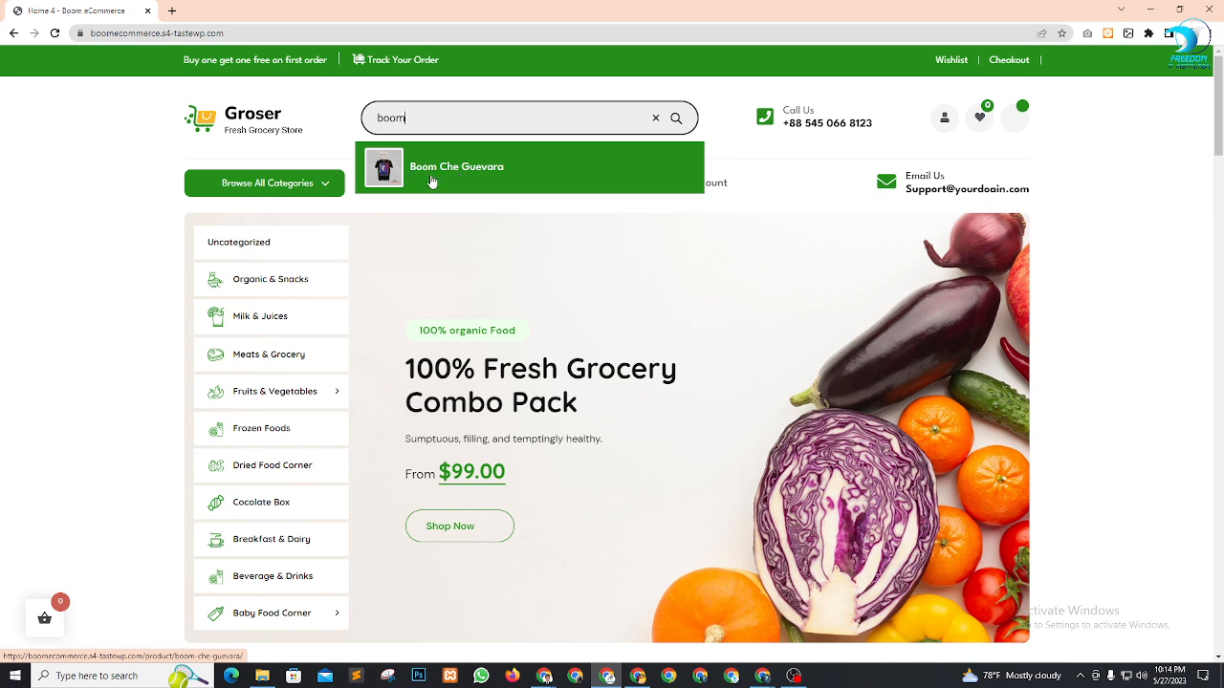
click(432, 180)
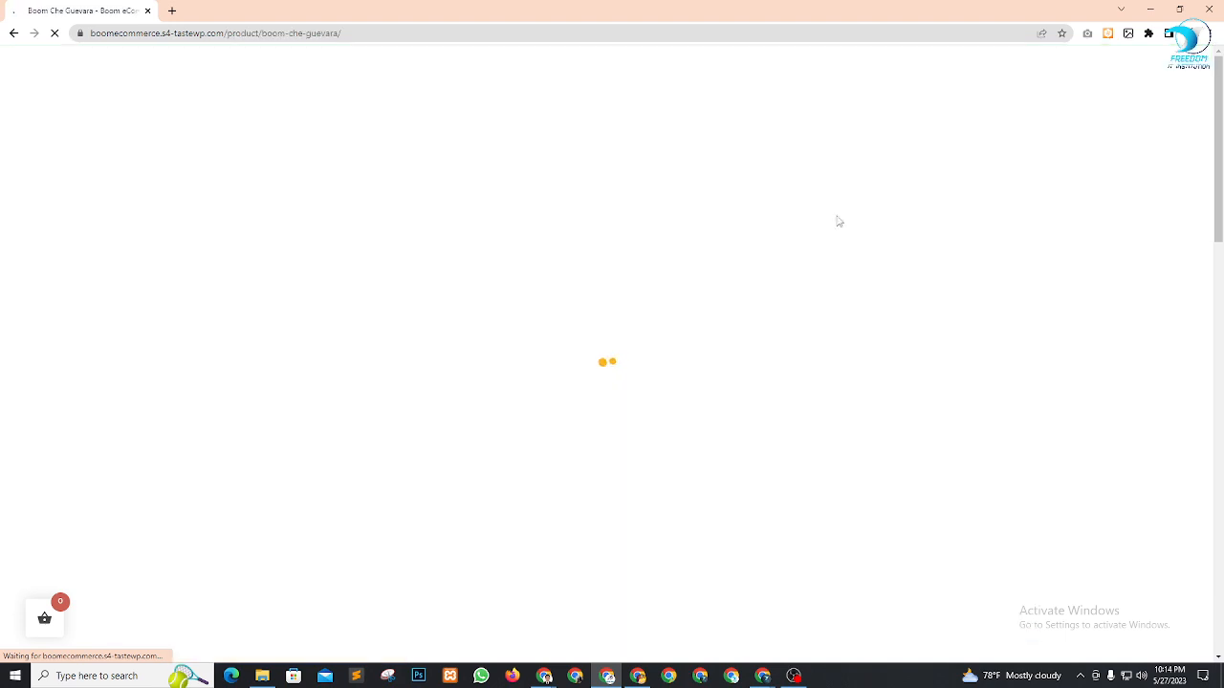
scroll(710, 313, down, 2)
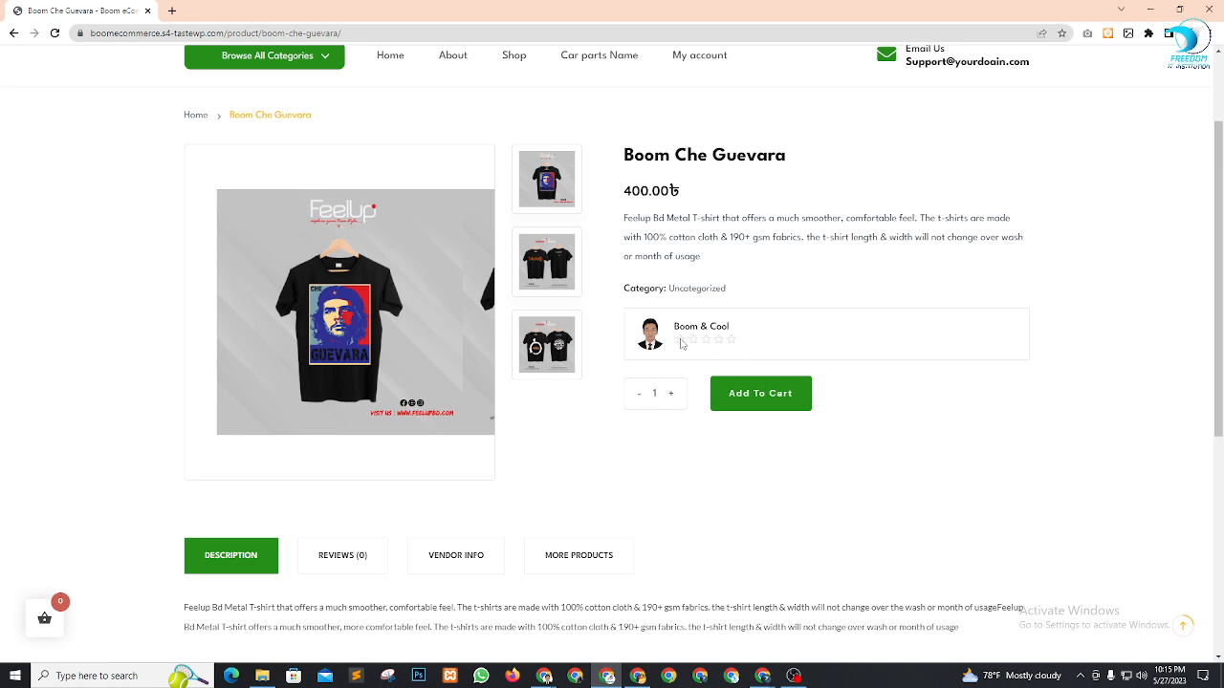
drag(628, 160, 727, 158)
click(756, 157)
scroll(749, 298, up, 1)
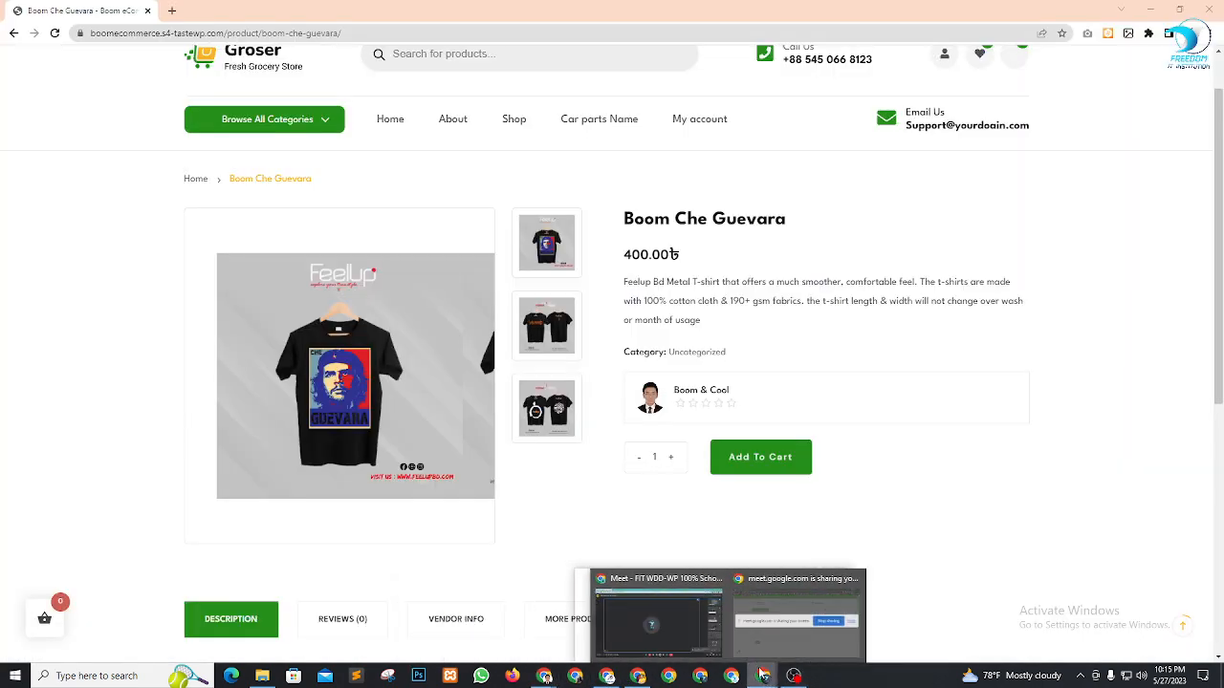
click(763, 676)
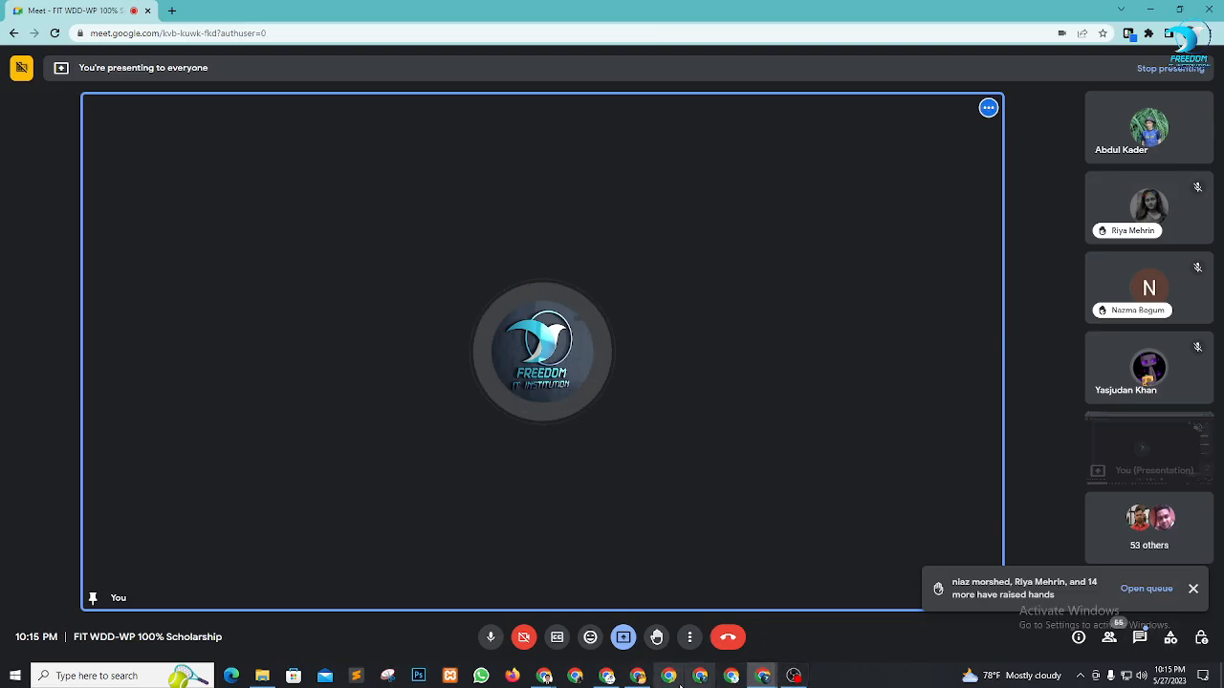
click(606, 676)
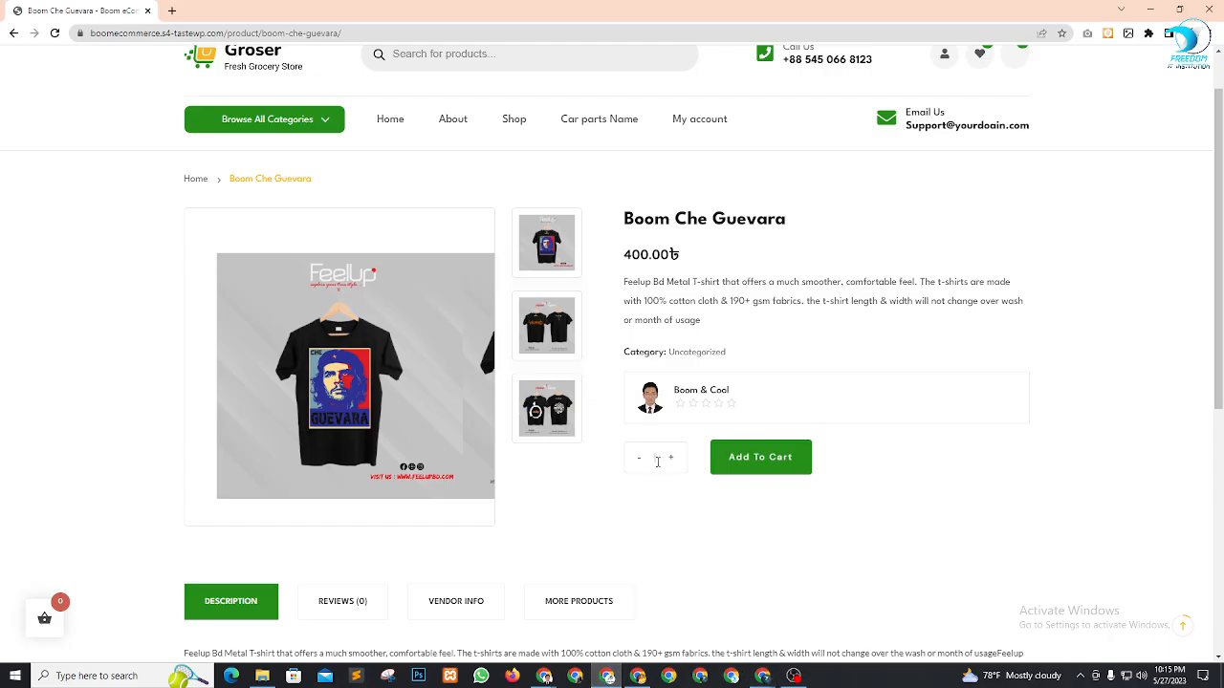
Add 55 Boom Che Guevara shirts to the cart (22,000 subtotal) and proceed to checkout
text(55)
click(746, 466)
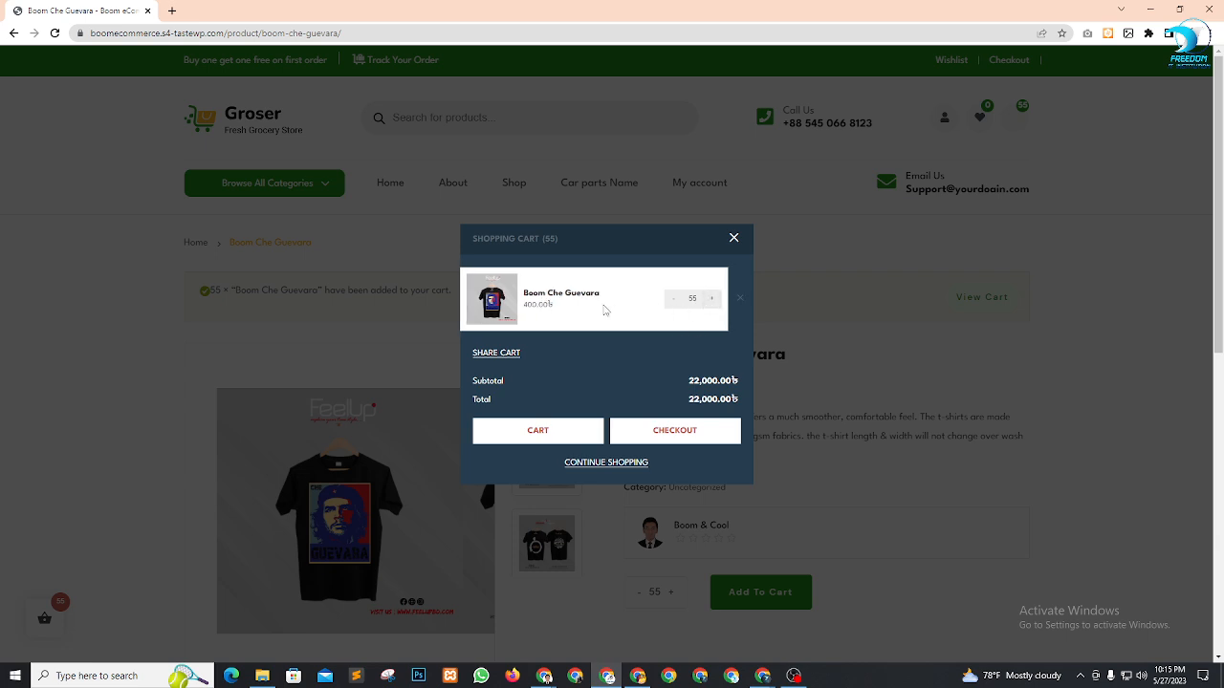
drag(691, 391, 719, 381)
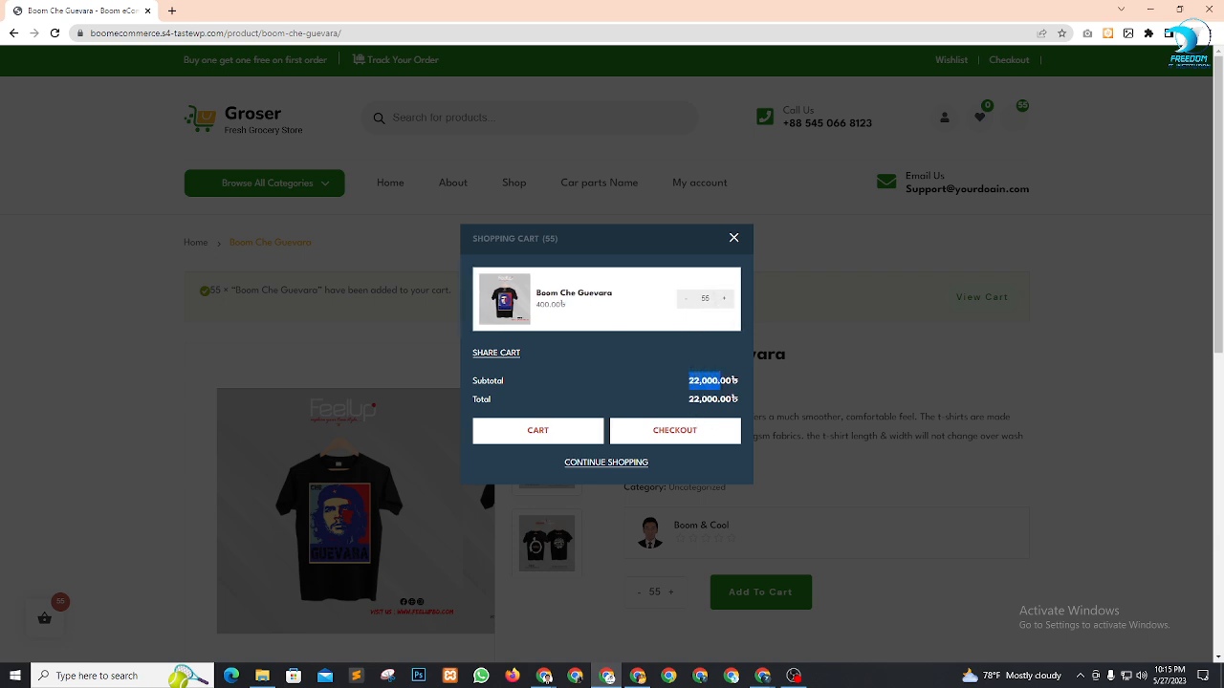
click(640, 386)
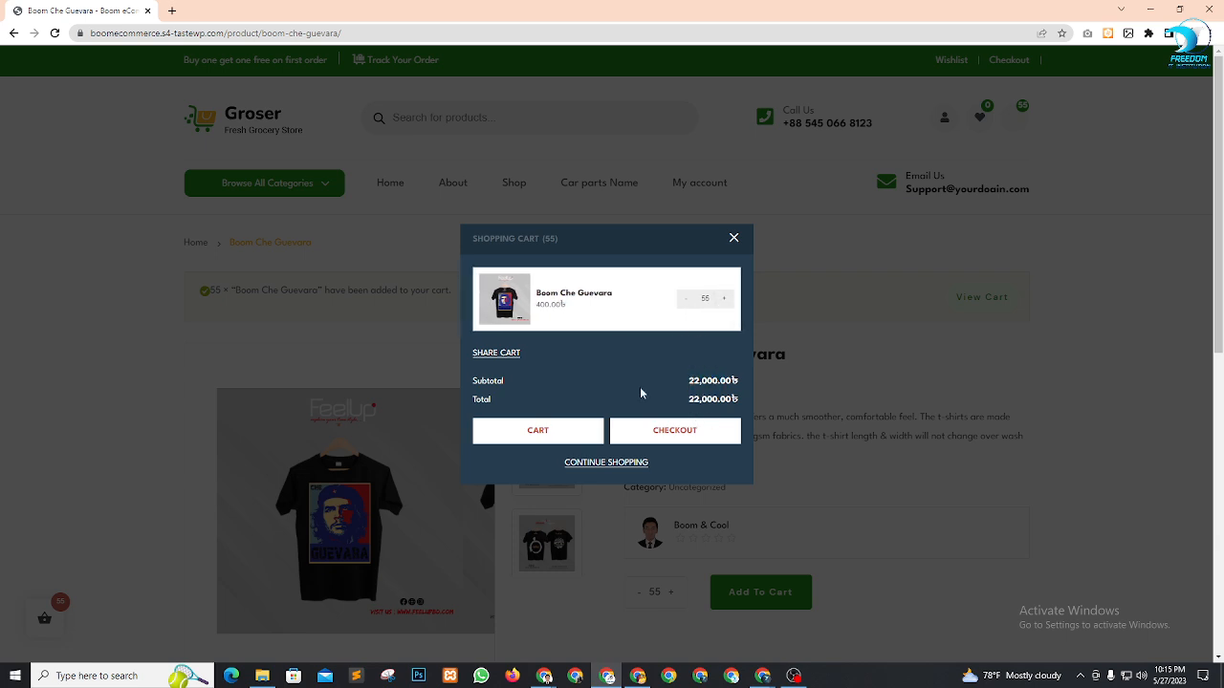
click(685, 435)
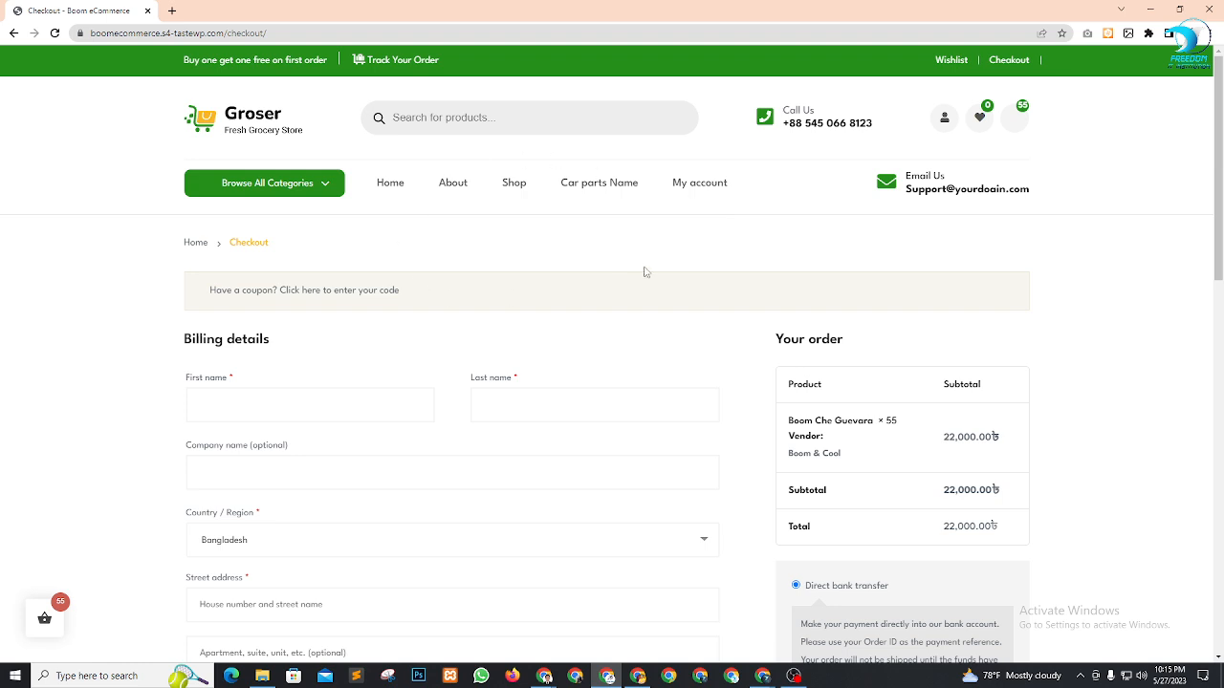
Enter 'MR' as the billing first name and fill the last name from autofill
scroll(822, 301, down, 1)
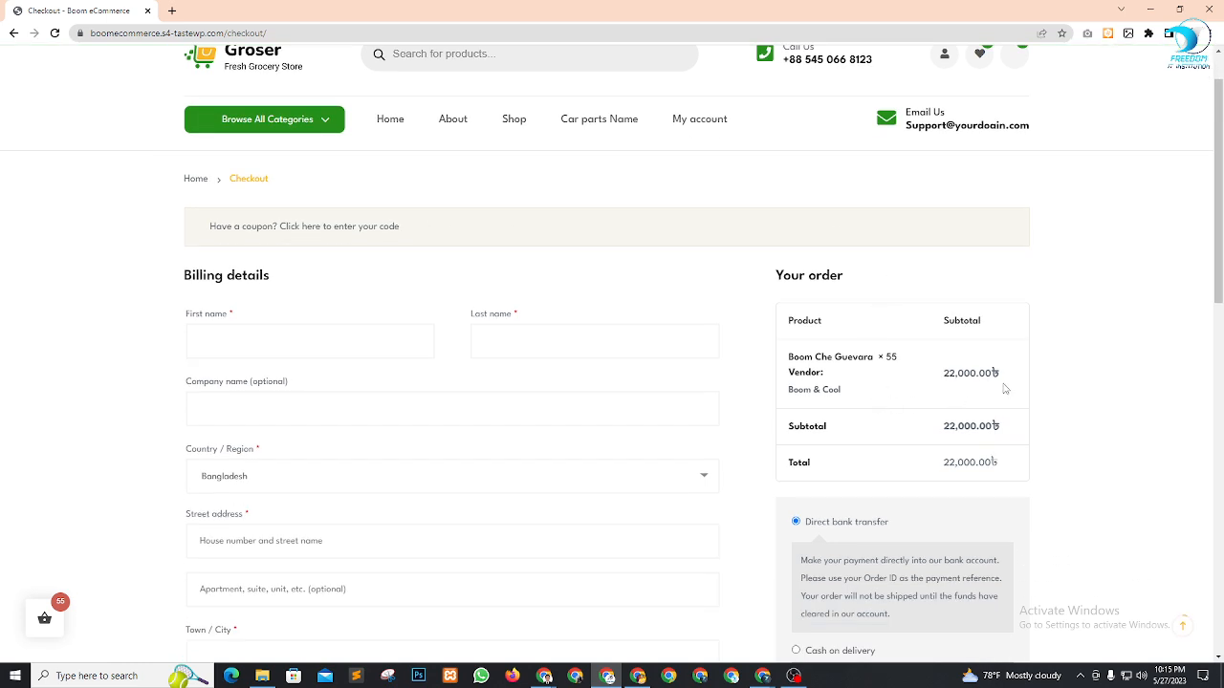
click(309, 347)
text(sdf)
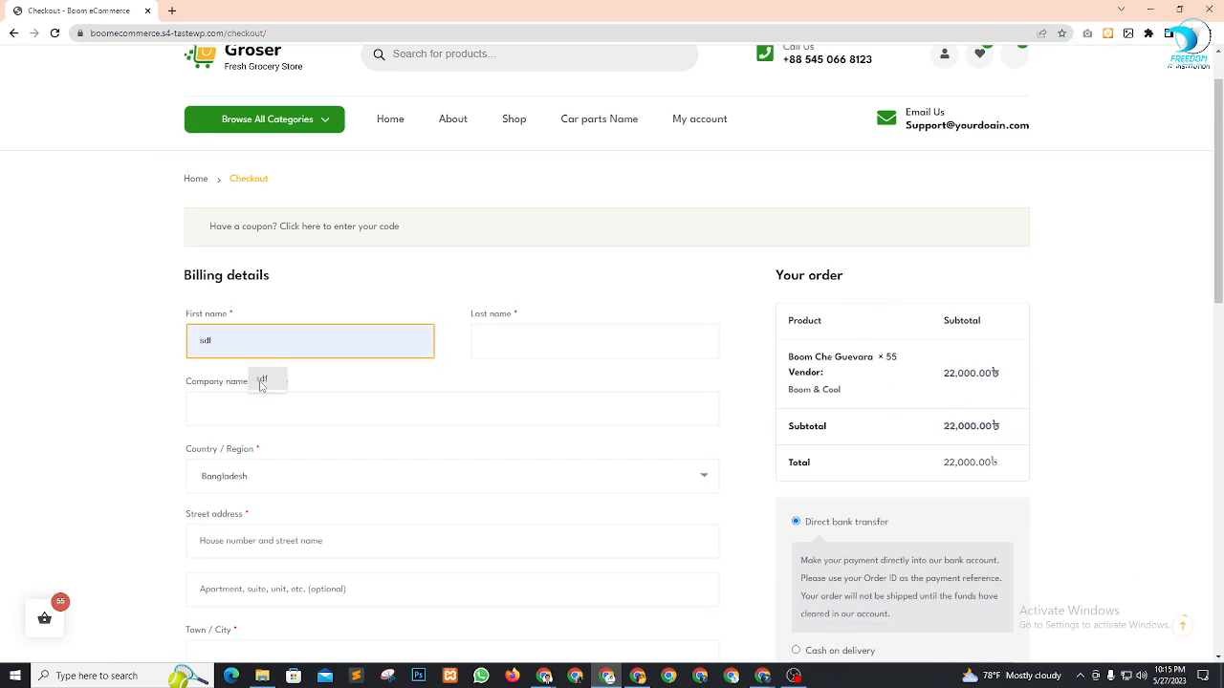
click(508, 344)
click(535, 379)
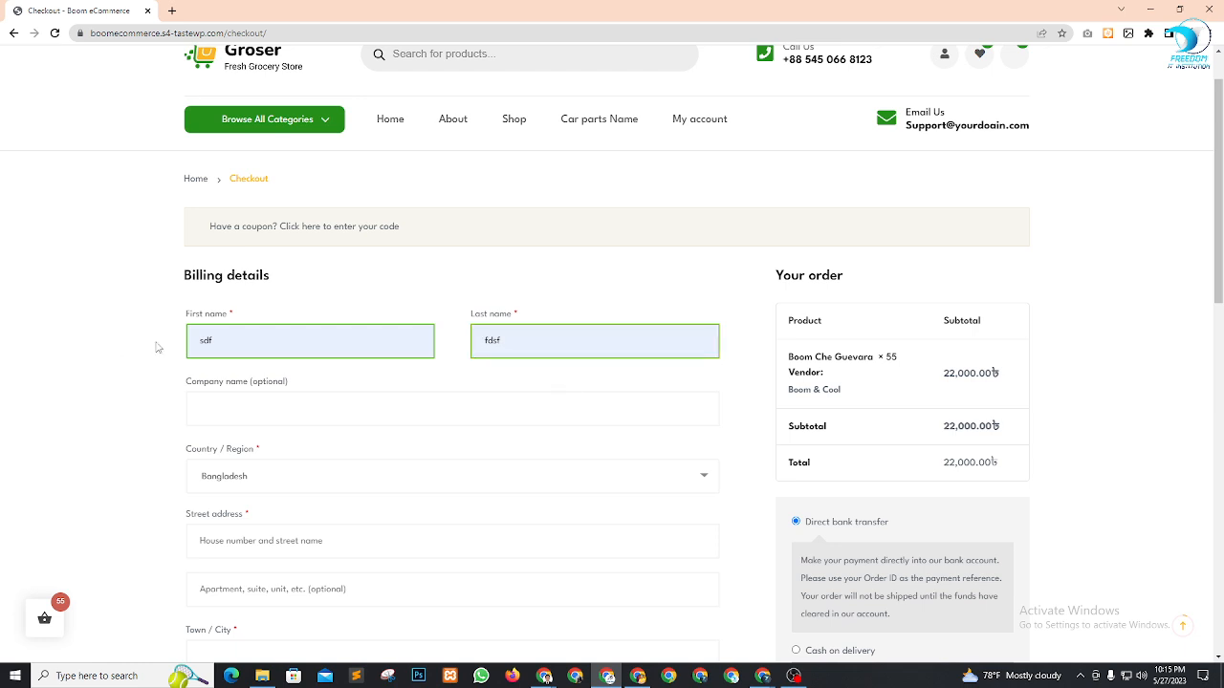
drag(221, 340, 64, 345)
text(MRH)
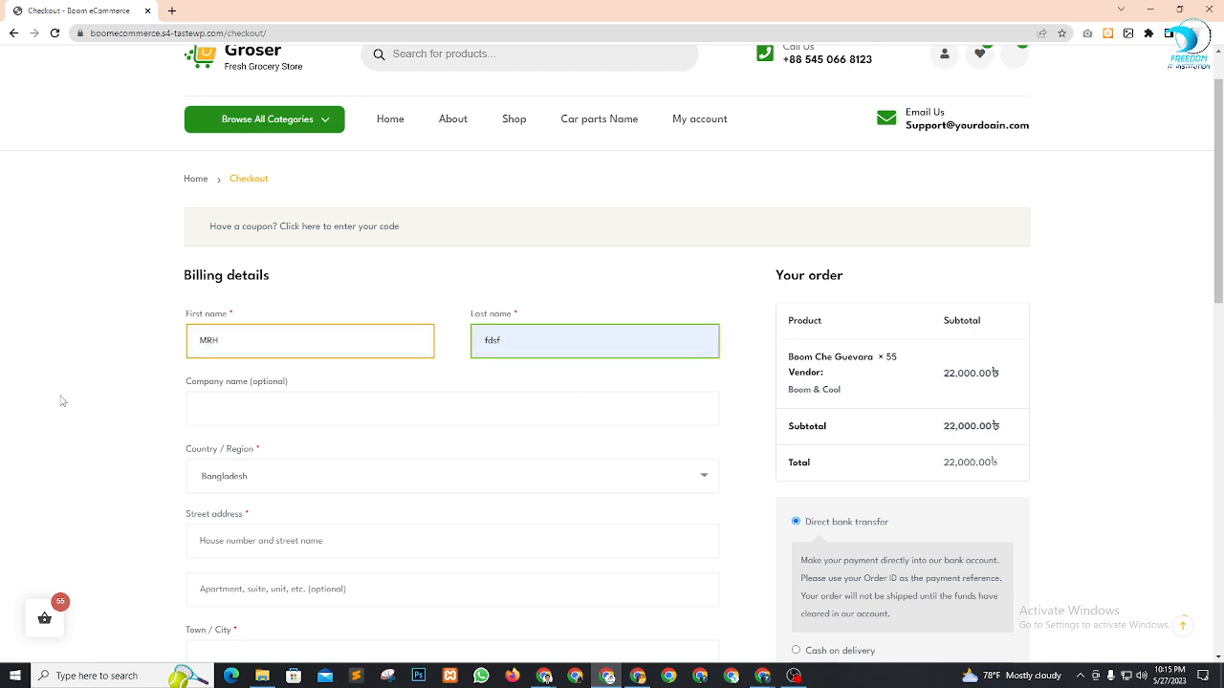
click(63, 401)
scroll(498, 358, down, 3)
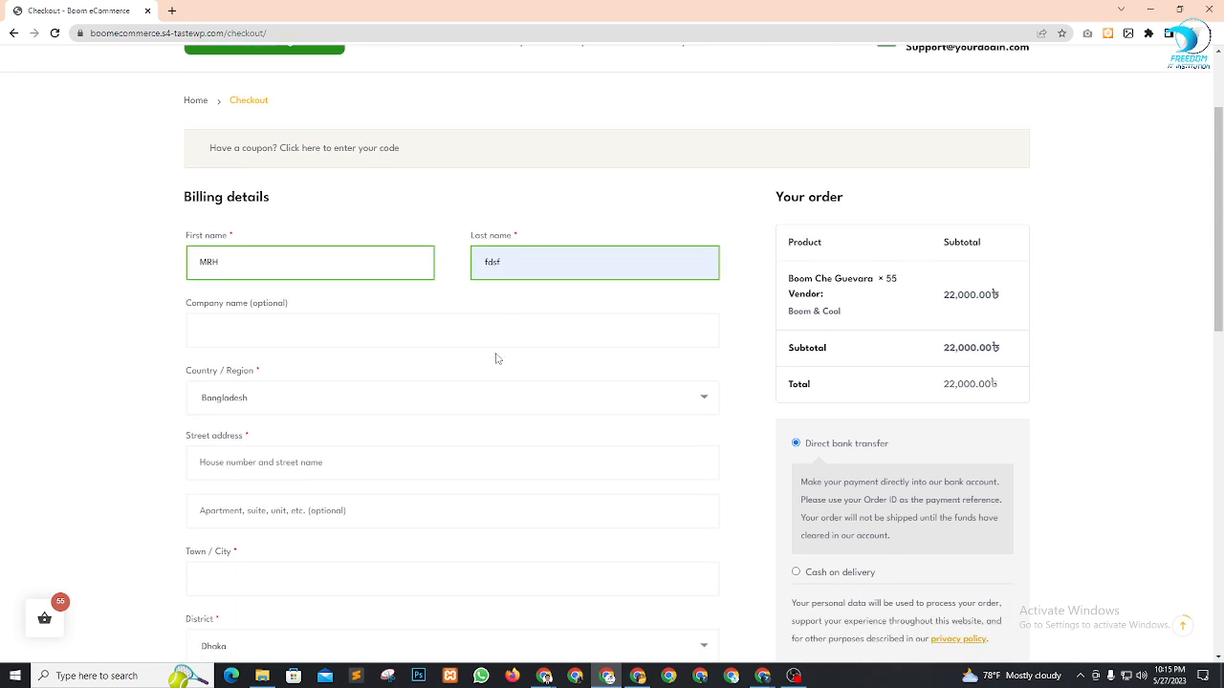
scroll(382, 296, up, 3)
scroll(297, 320, down, 3)
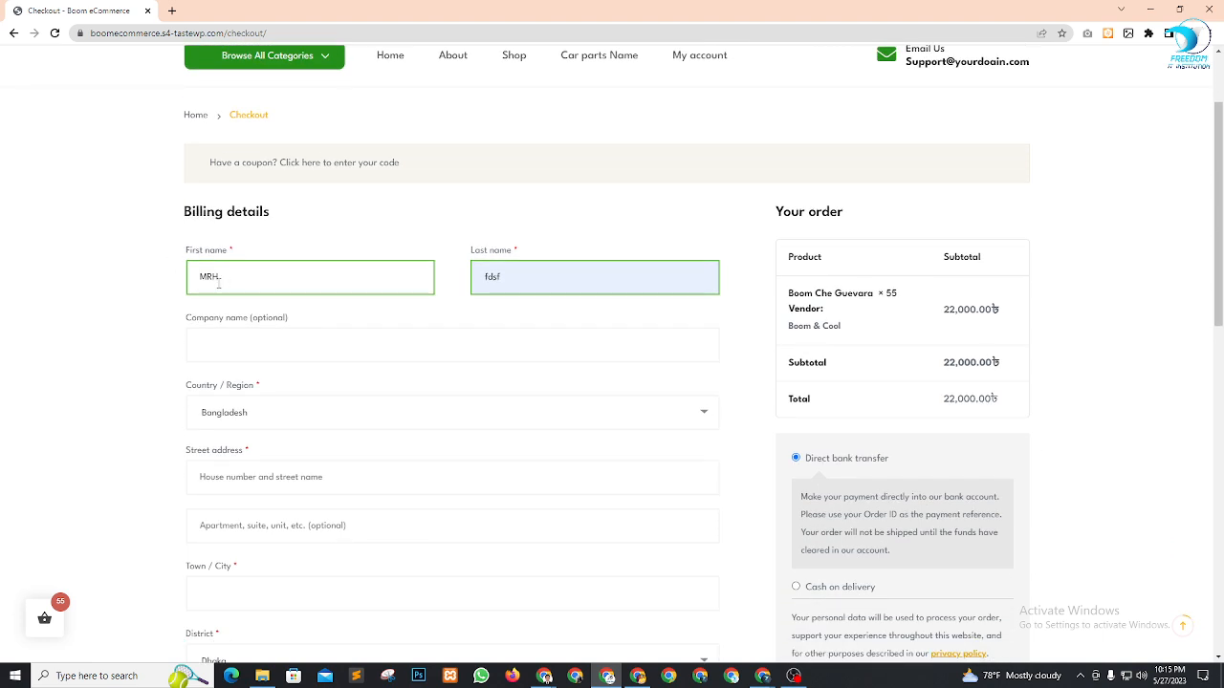
scroll(293, 264, up, 3)
scroll(217, 386, down, 3)
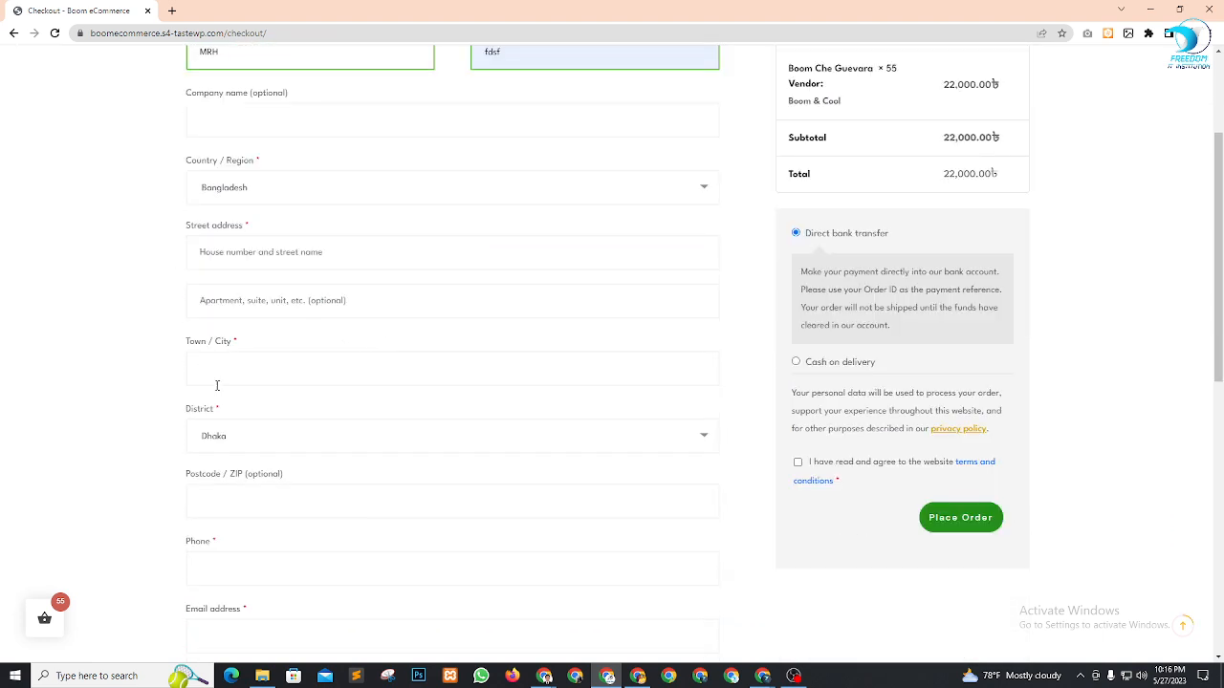
Autofill the billing street address and town, keeping Dhaka as the district
click(341, 249)
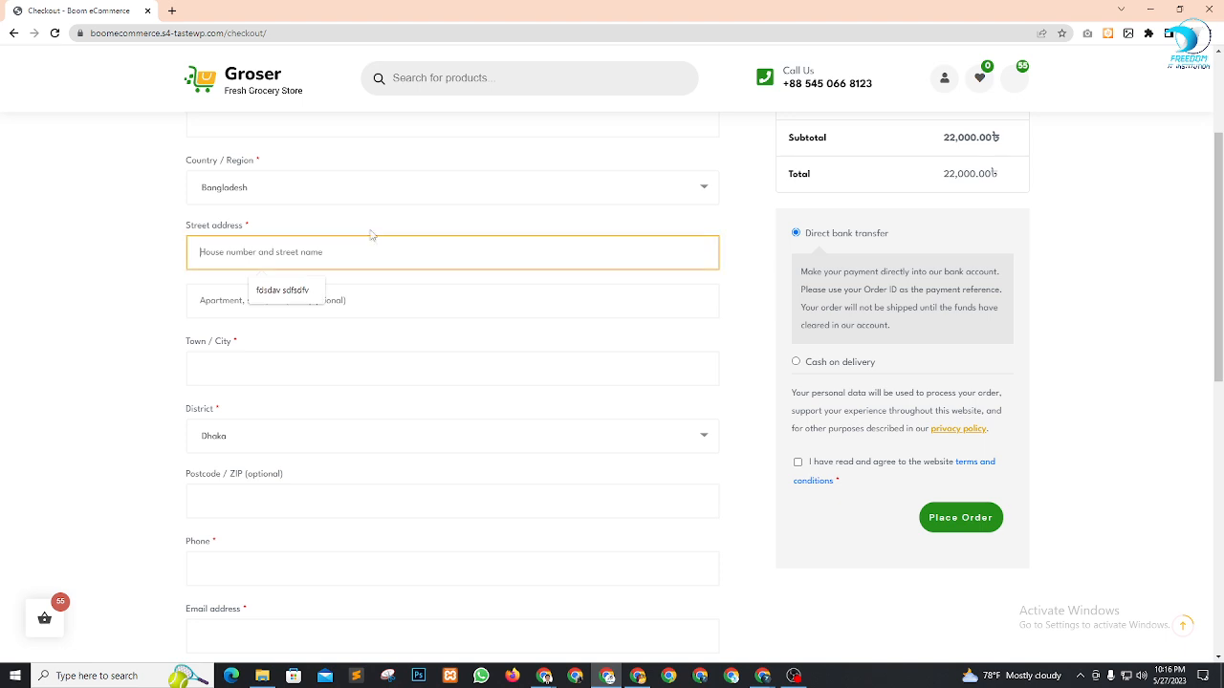
click(286, 290)
click(282, 373)
click(277, 408)
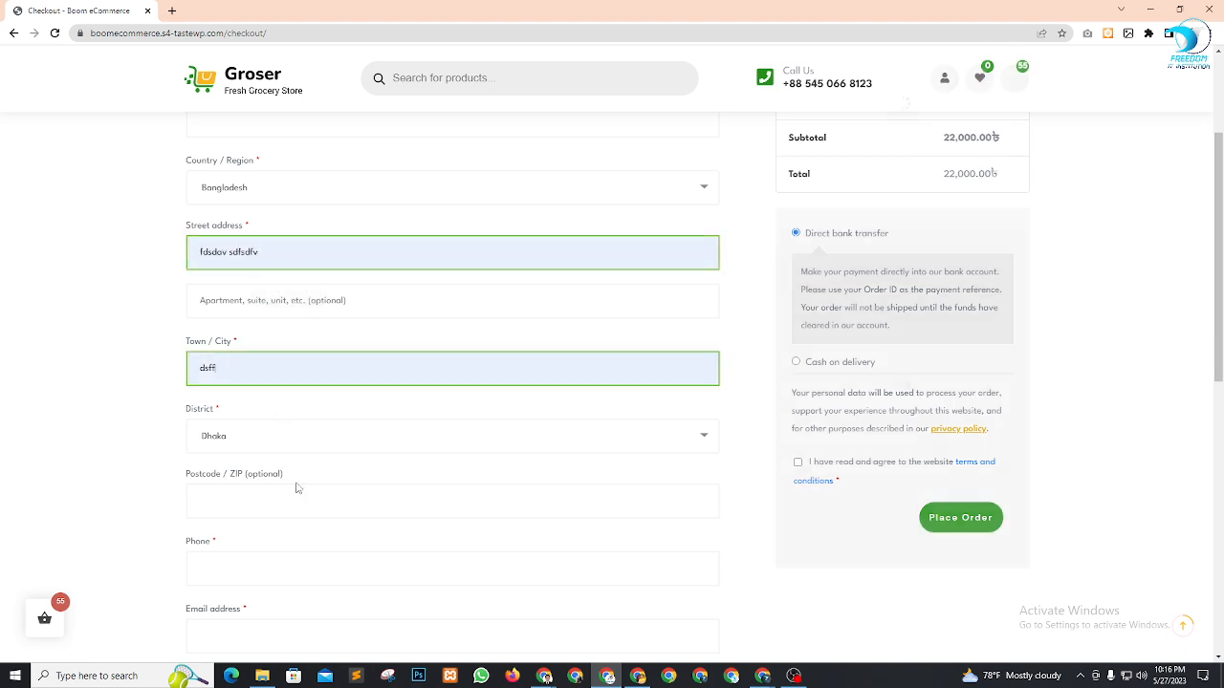
click(279, 442)
click(161, 467)
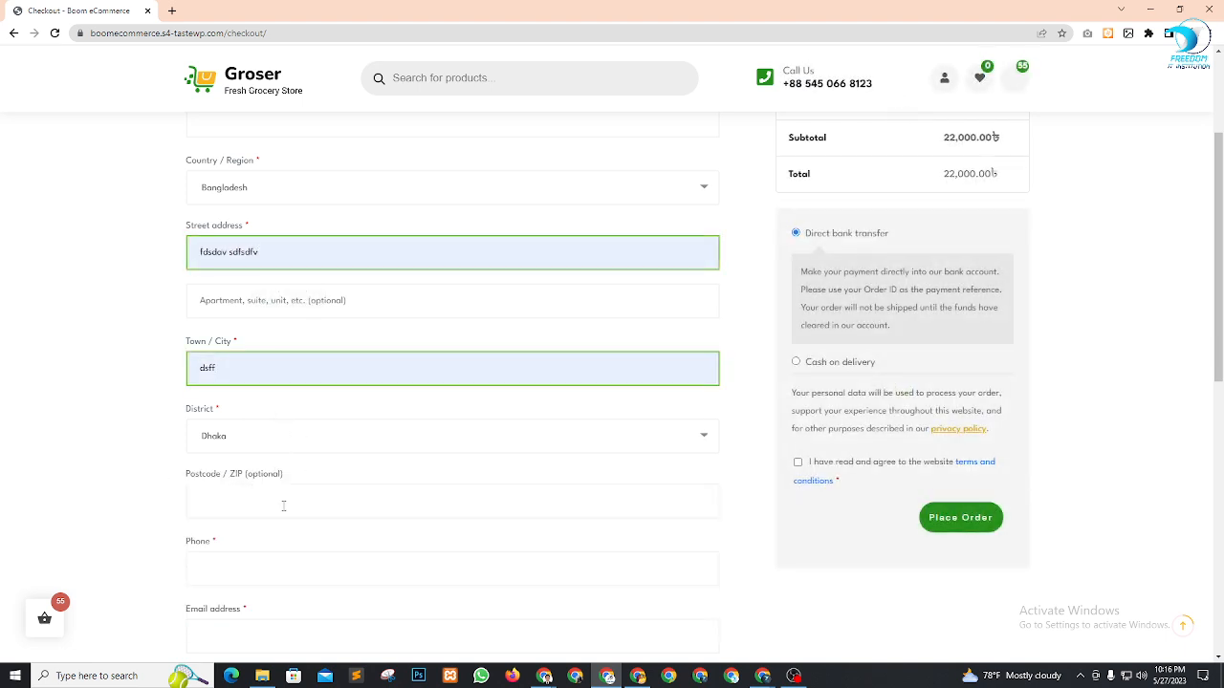
scroll(287, 497, down, 1)
Fill the billing phone and e-mail from autofill, then retype the phone number
click(251, 435)
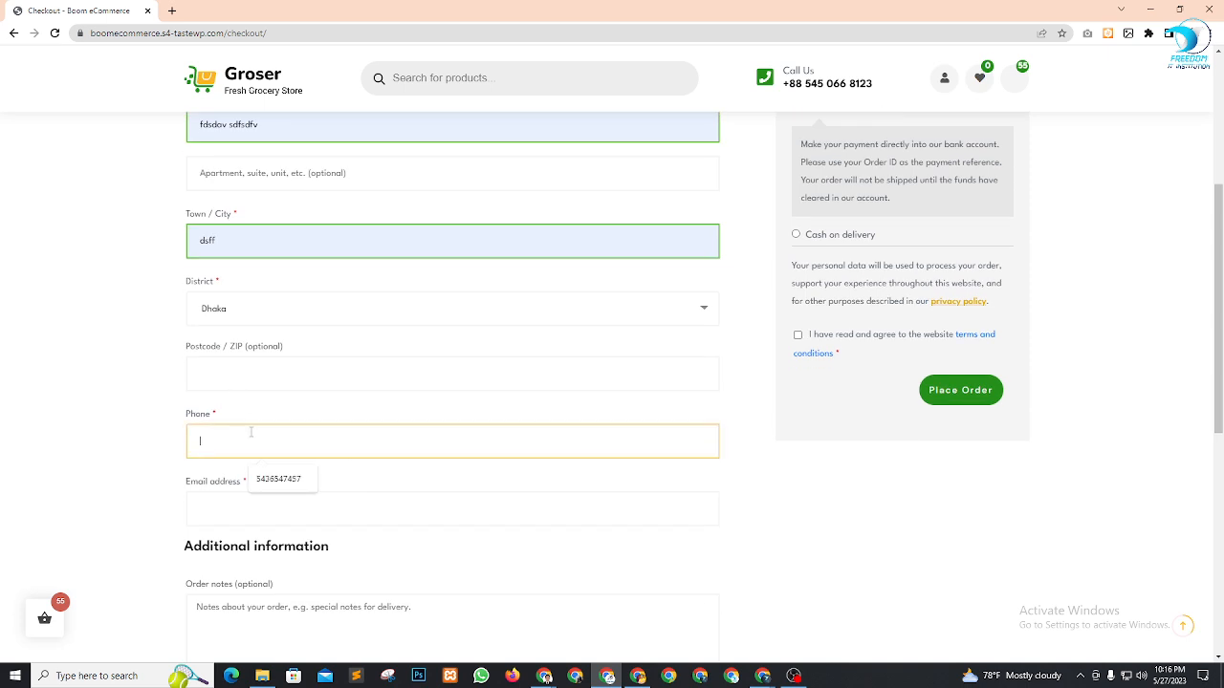
click(299, 480)
click(276, 512)
click(287, 542)
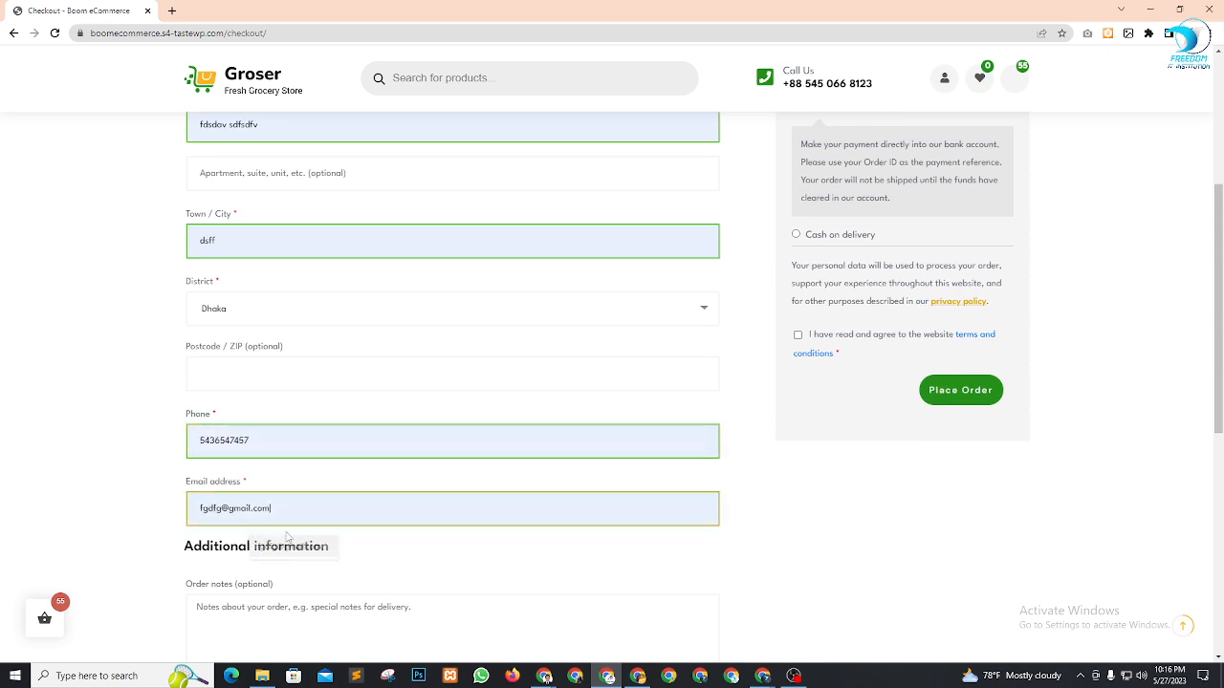
drag(252, 444, 61, 433)
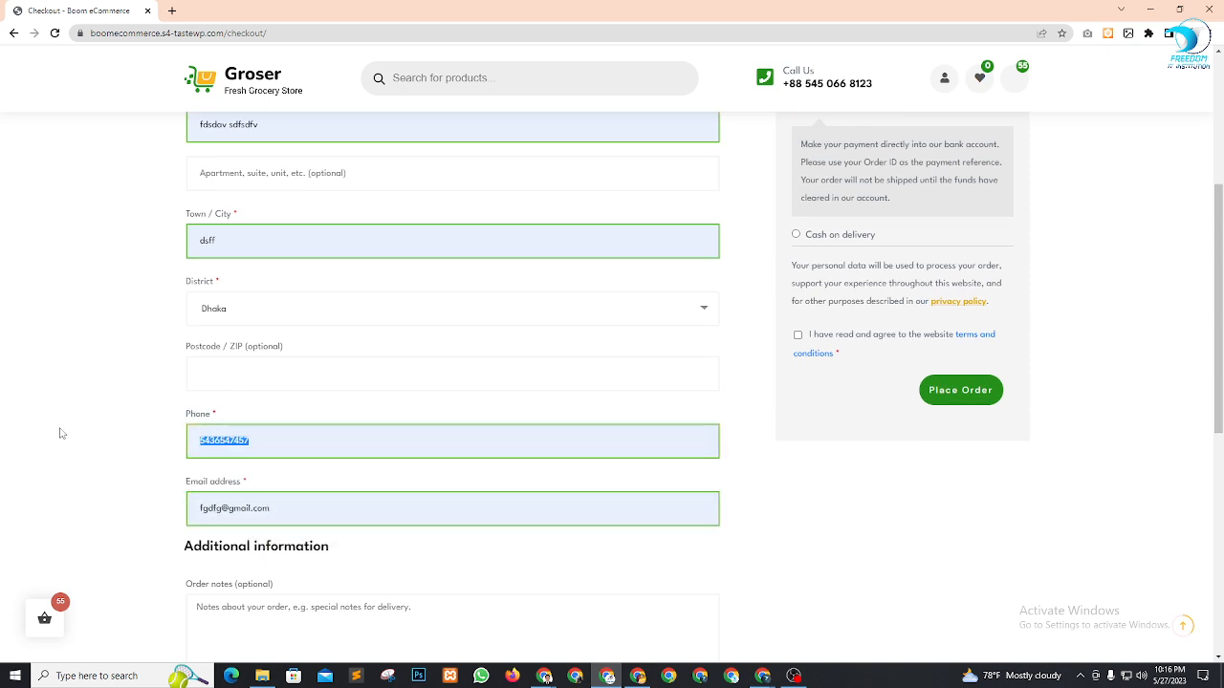
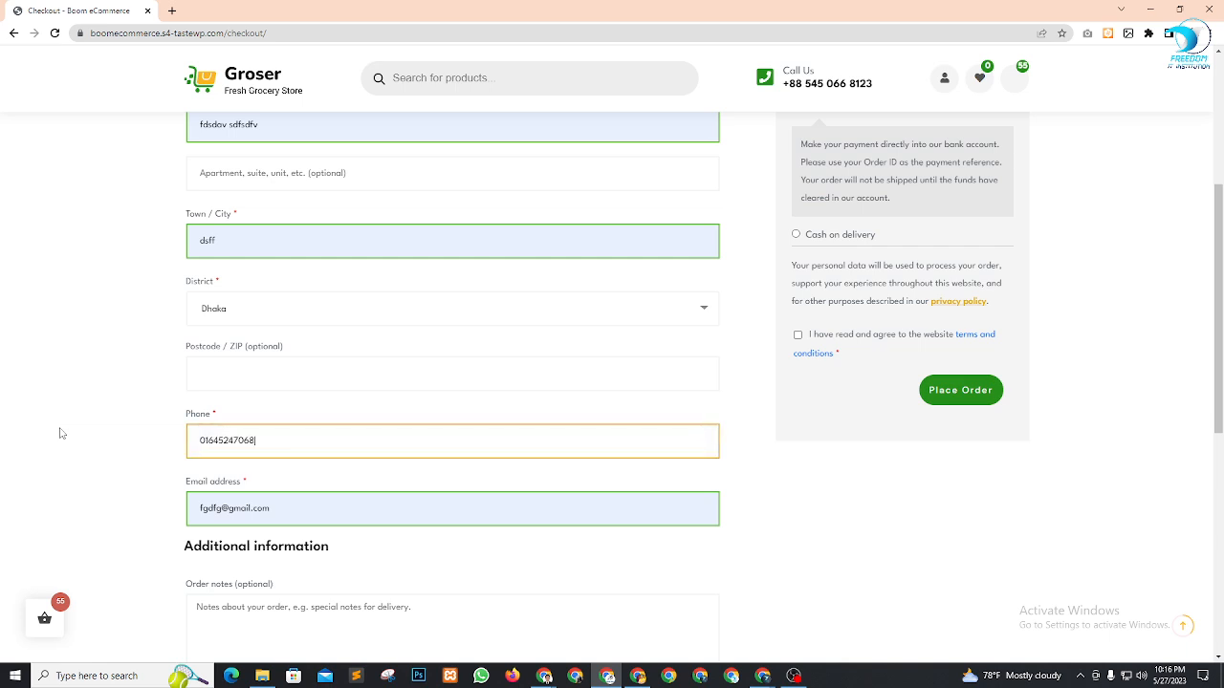
scroll(546, 492, down, 2)
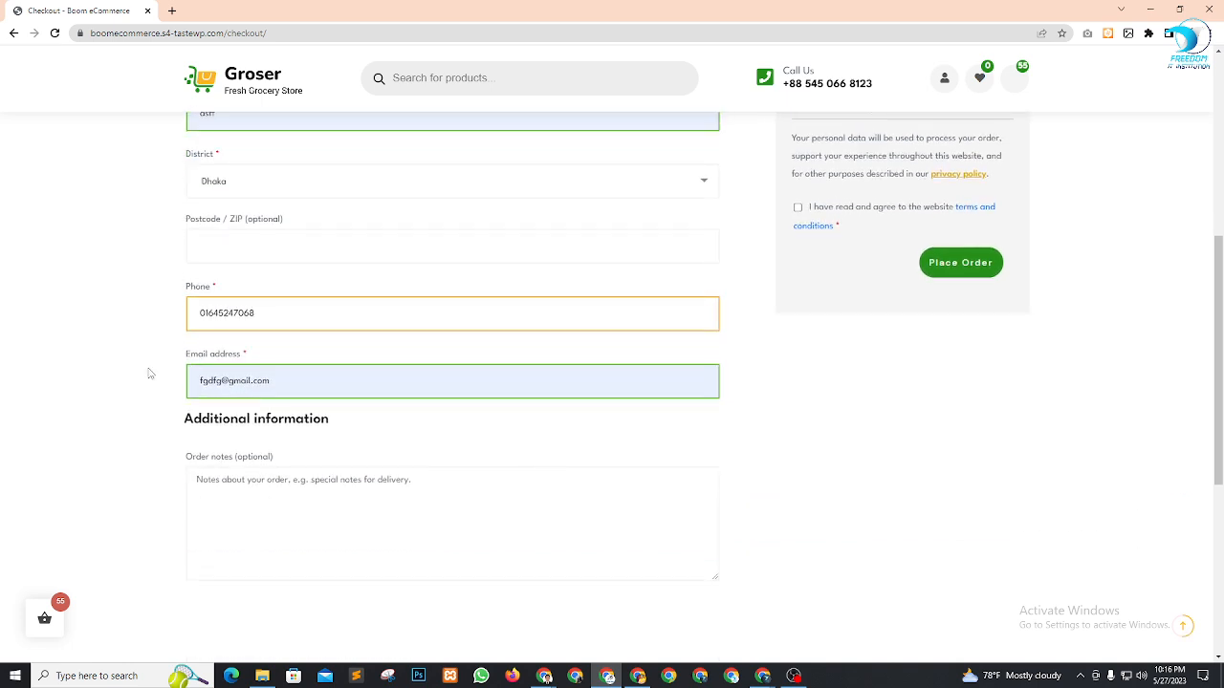
click(150, 373)
Choose Cash on delivery as the payment method and place the order
scroll(465, 383, down, 4)
scroll(955, 447, up, 7)
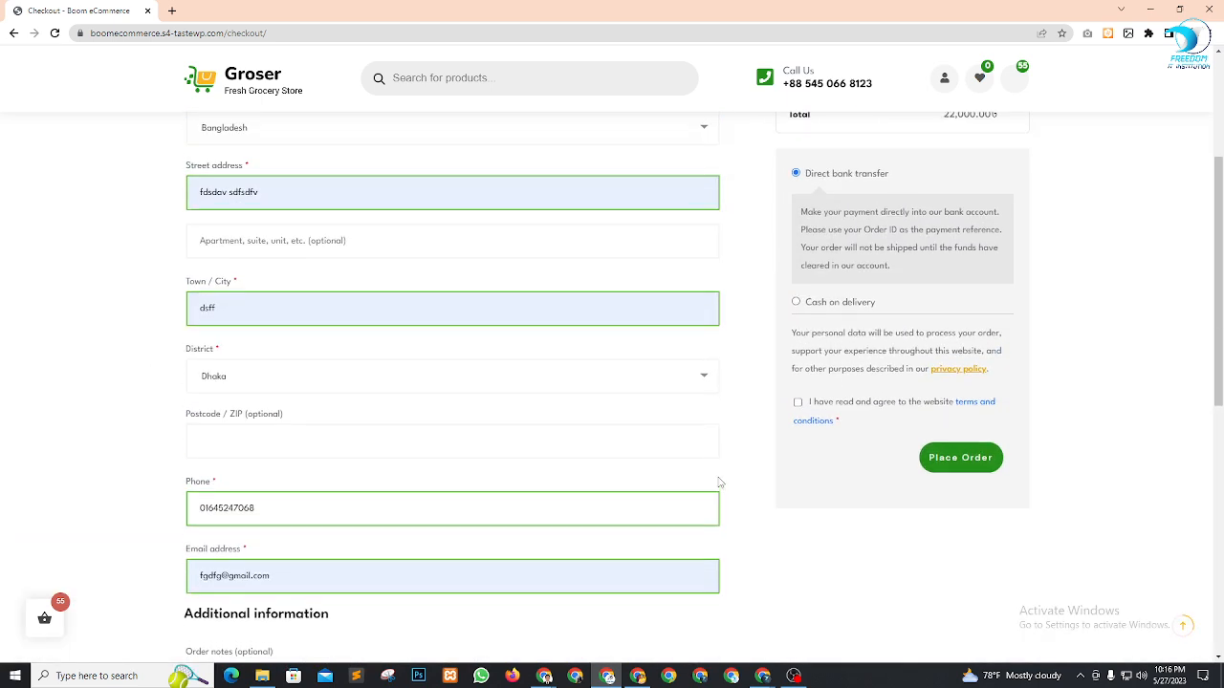
scroll(721, 483, up, 1)
scroll(849, 427, up, 3)
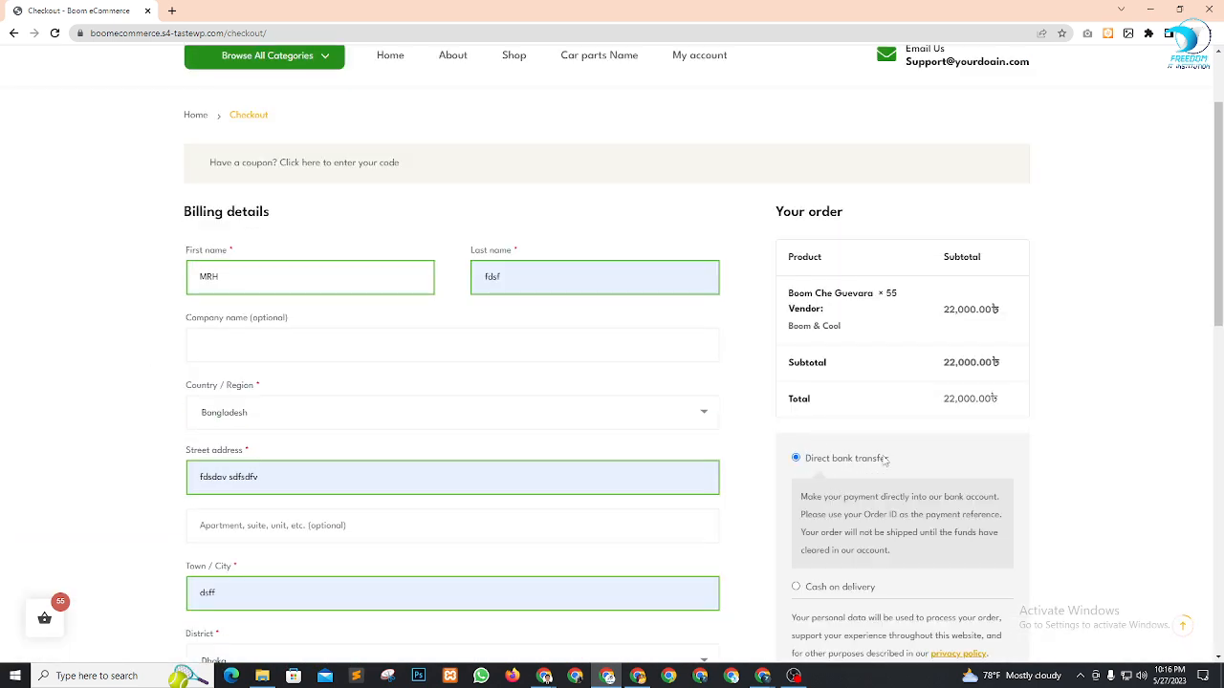
scroll(886, 460, down, 5)
click(796, 233)
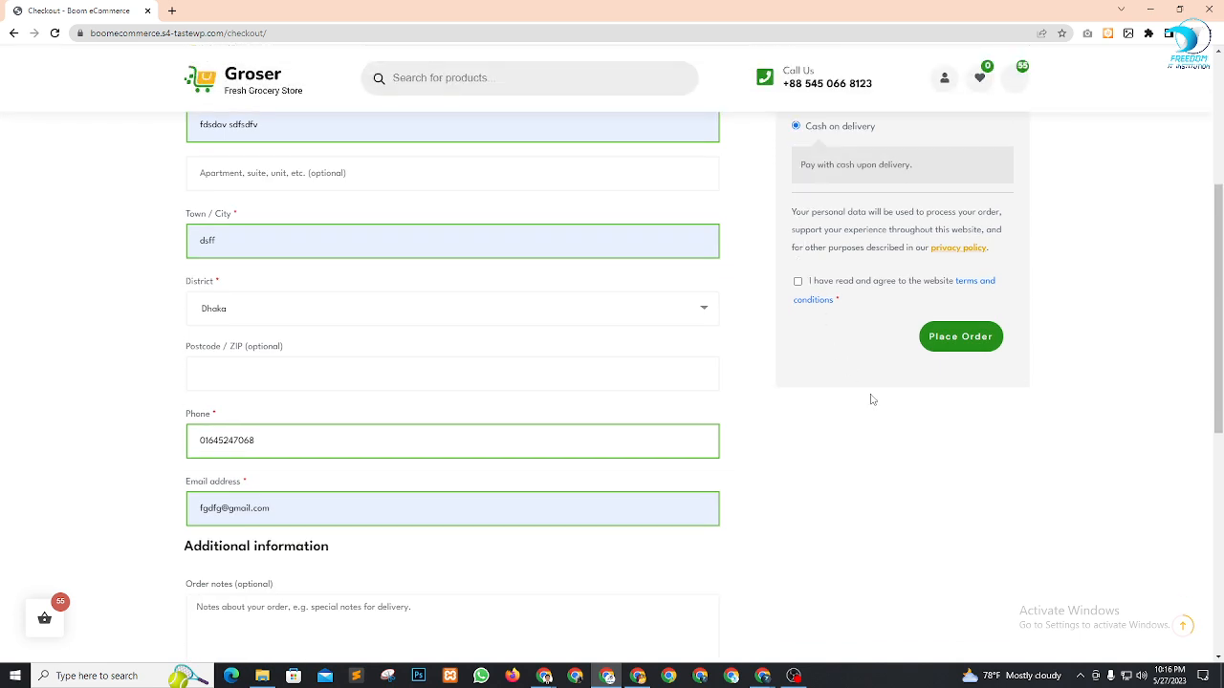
scroll(872, 400, up, 2)
scroll(1084, 312, up, 4)
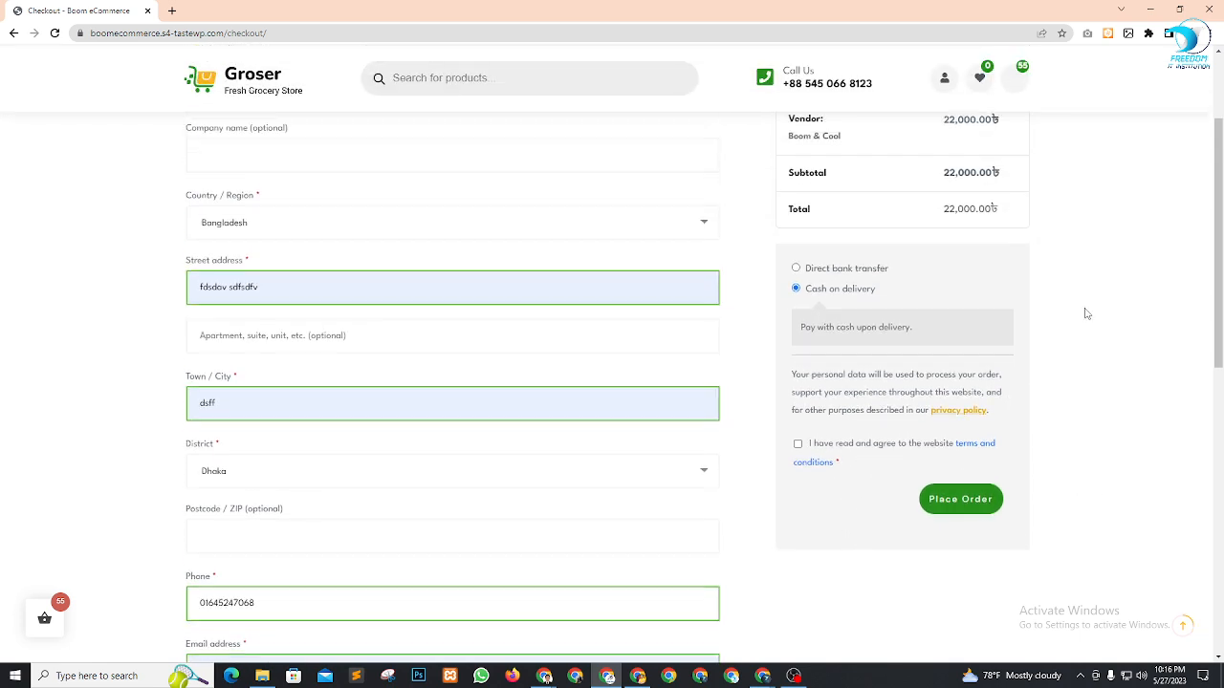
scroll(1096, 309, down, 4)
scroll(1080, 293, down, 1)
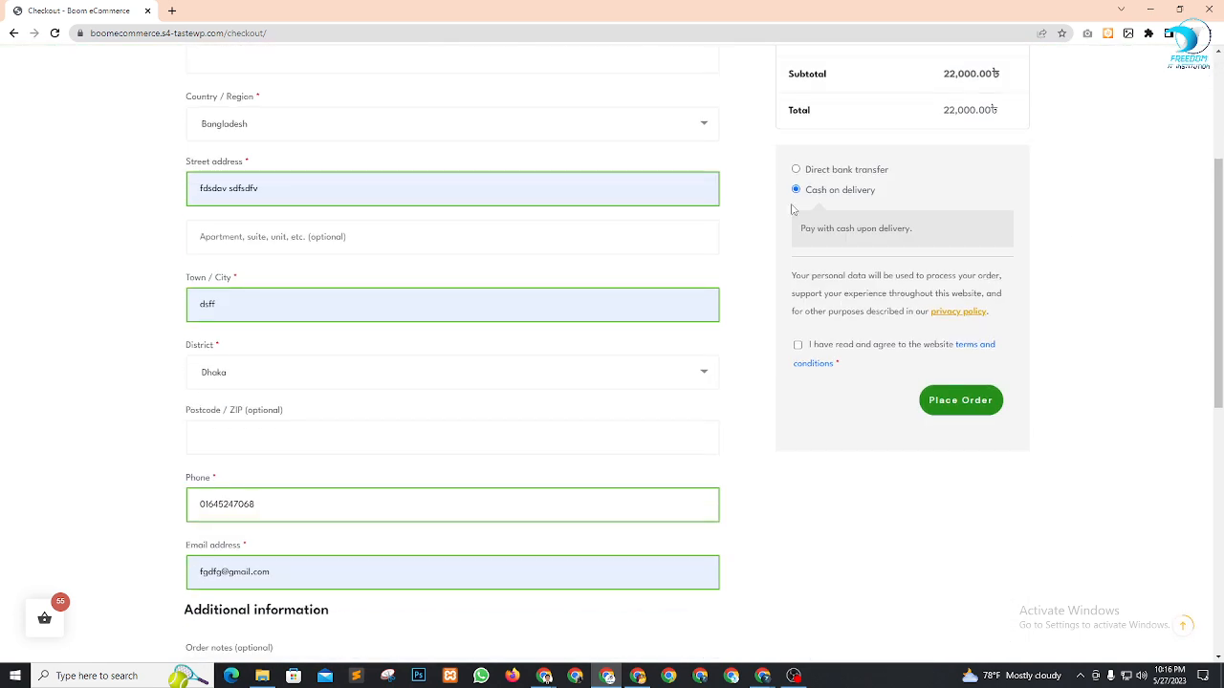
scroll(1066, 329, down, 1)
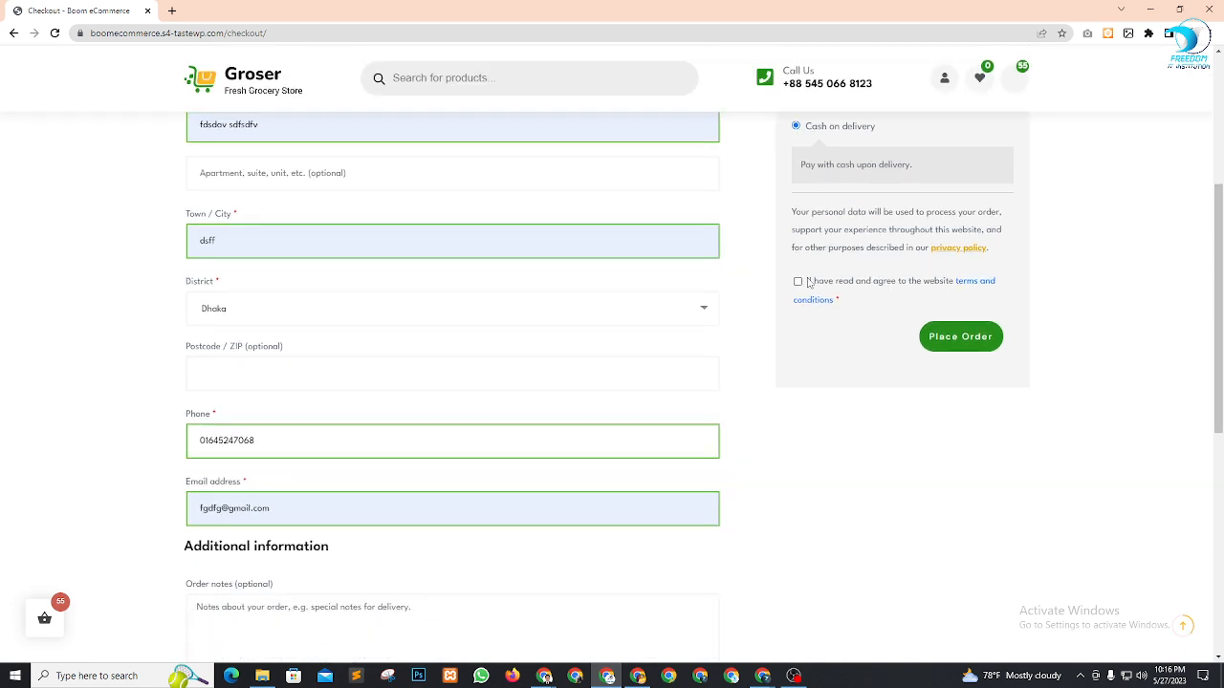
click(962, 345)
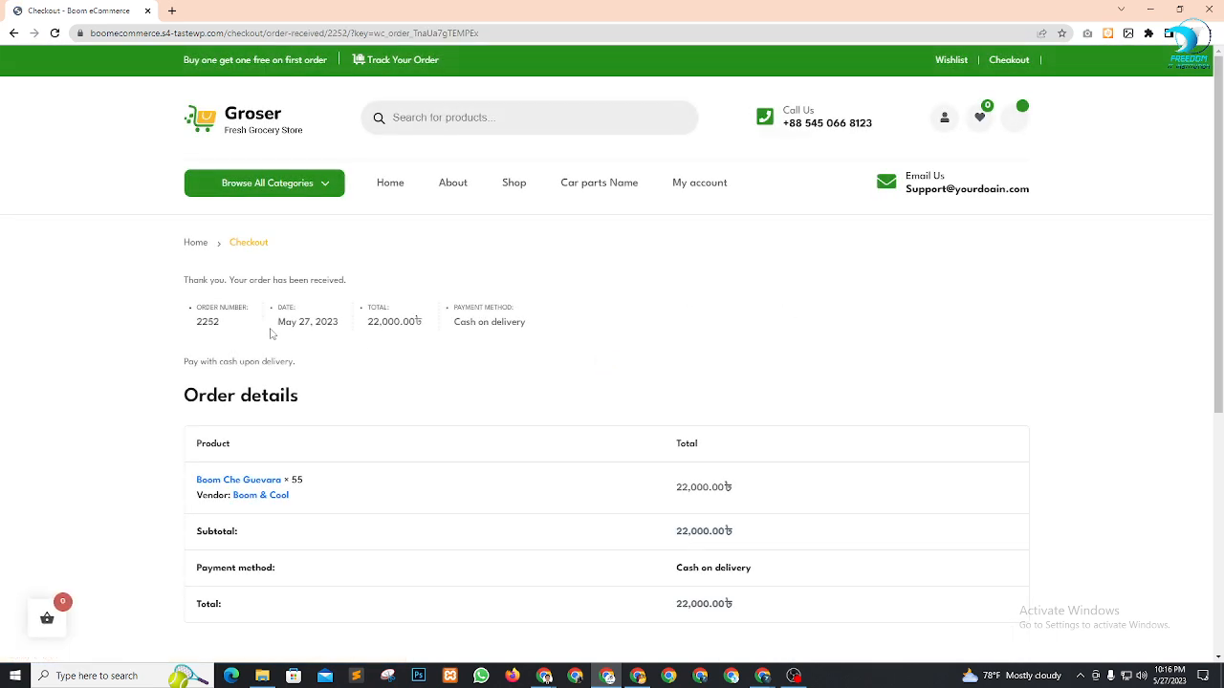
Review the order confirmation, order number and 22,000.00৳ total, then return to the admin Products window
drag(186, 278, 383, 288)
click(415, 274)
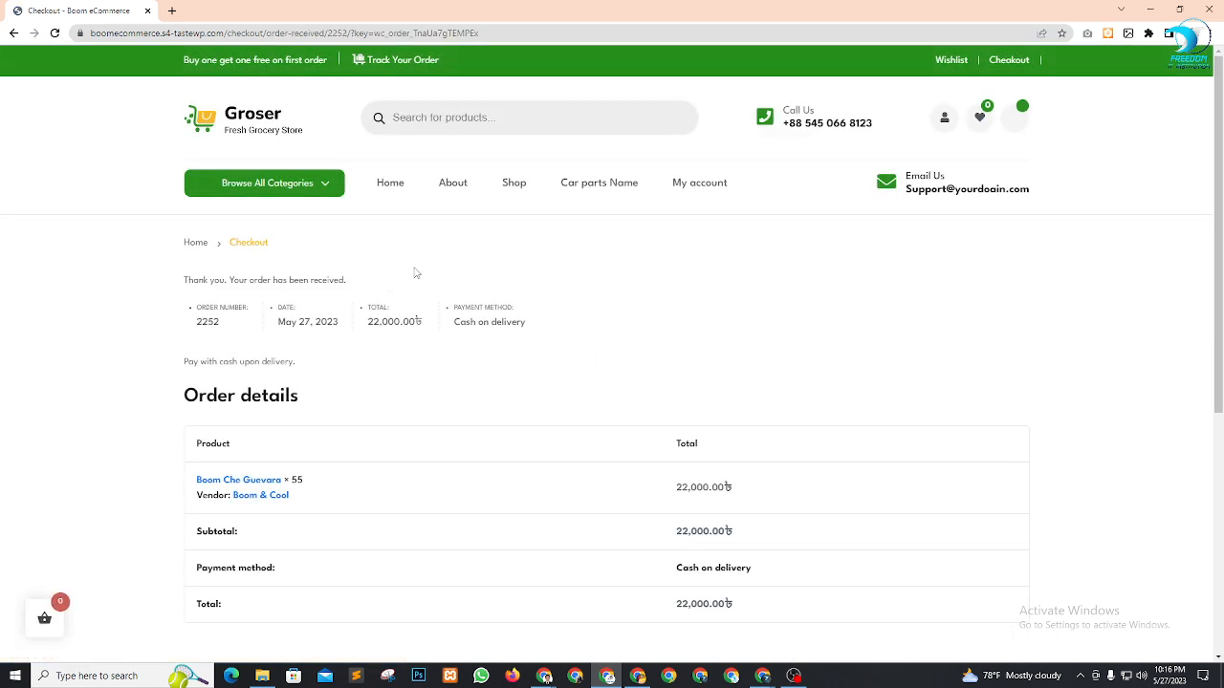
double_click(205, 323)
drag(370, 322, 422, 323)
click(606, 344)
scroll(660, 325, down, 1)
scroll(659, 322, down, 3)
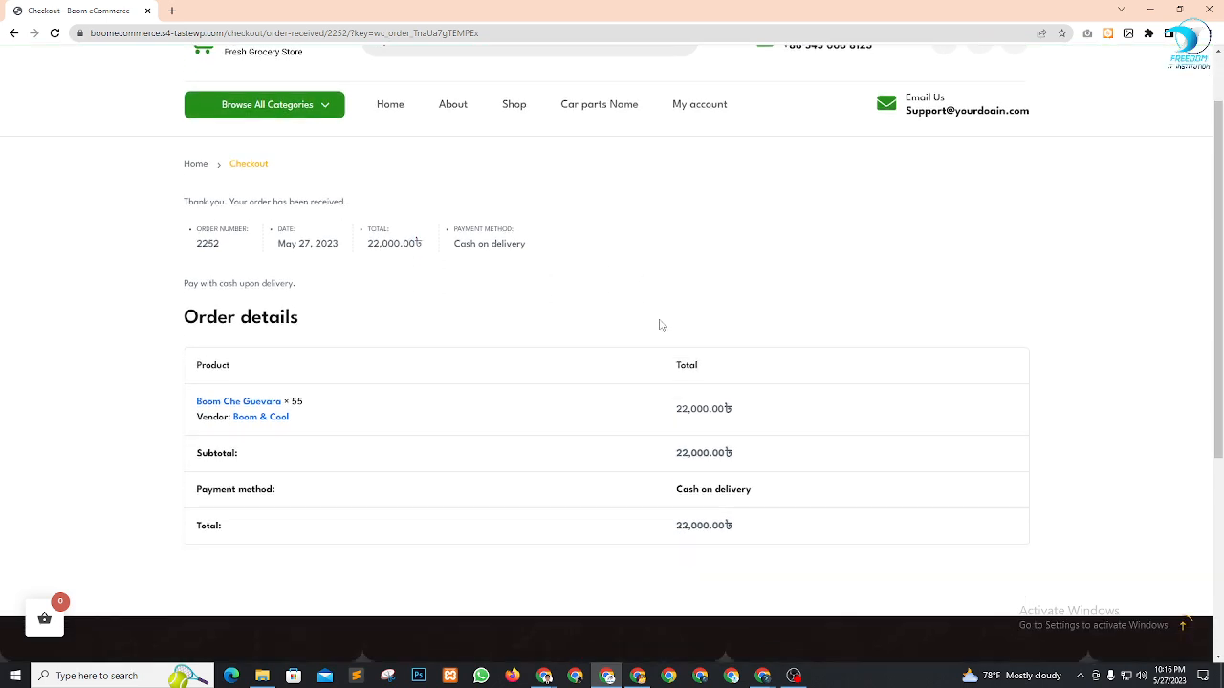
scroll(618, 358, up, 3)
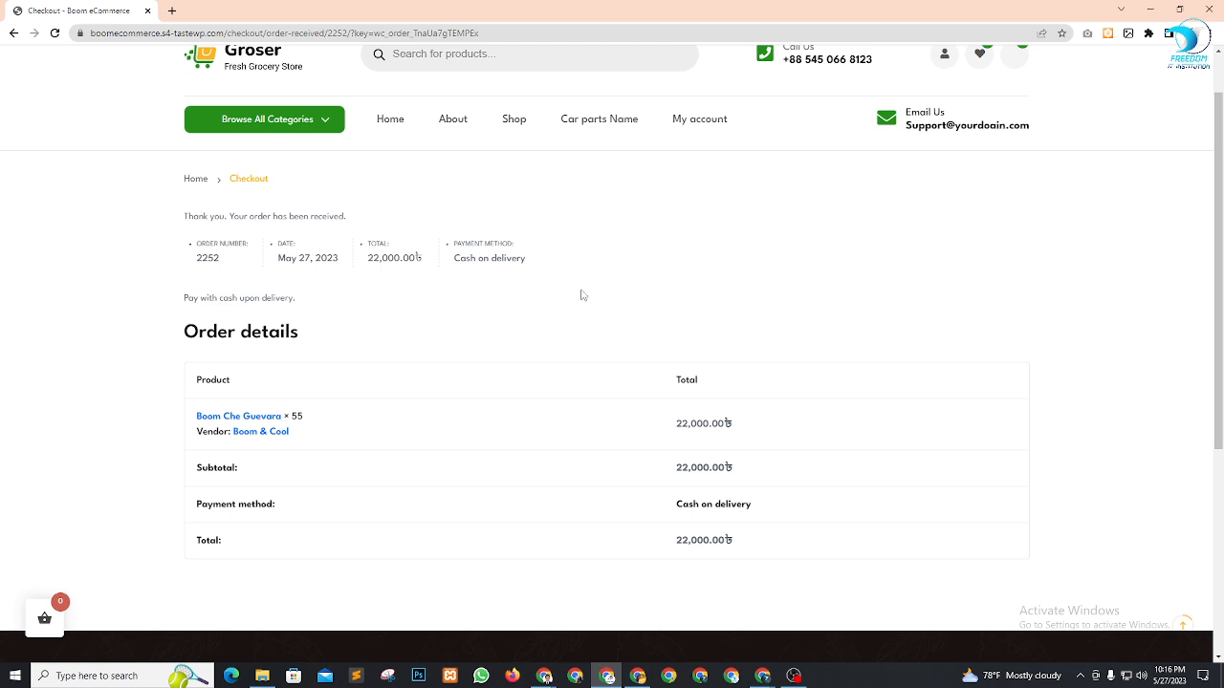
mouse_move(547, 678)
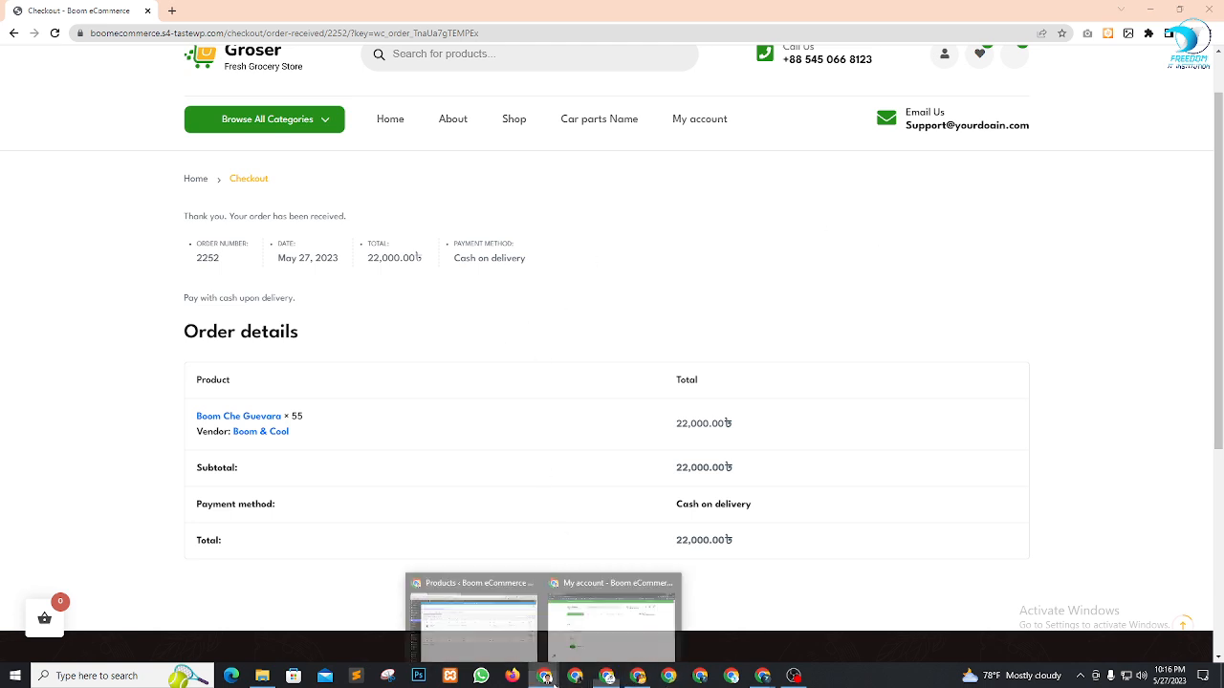
click(522, 624)
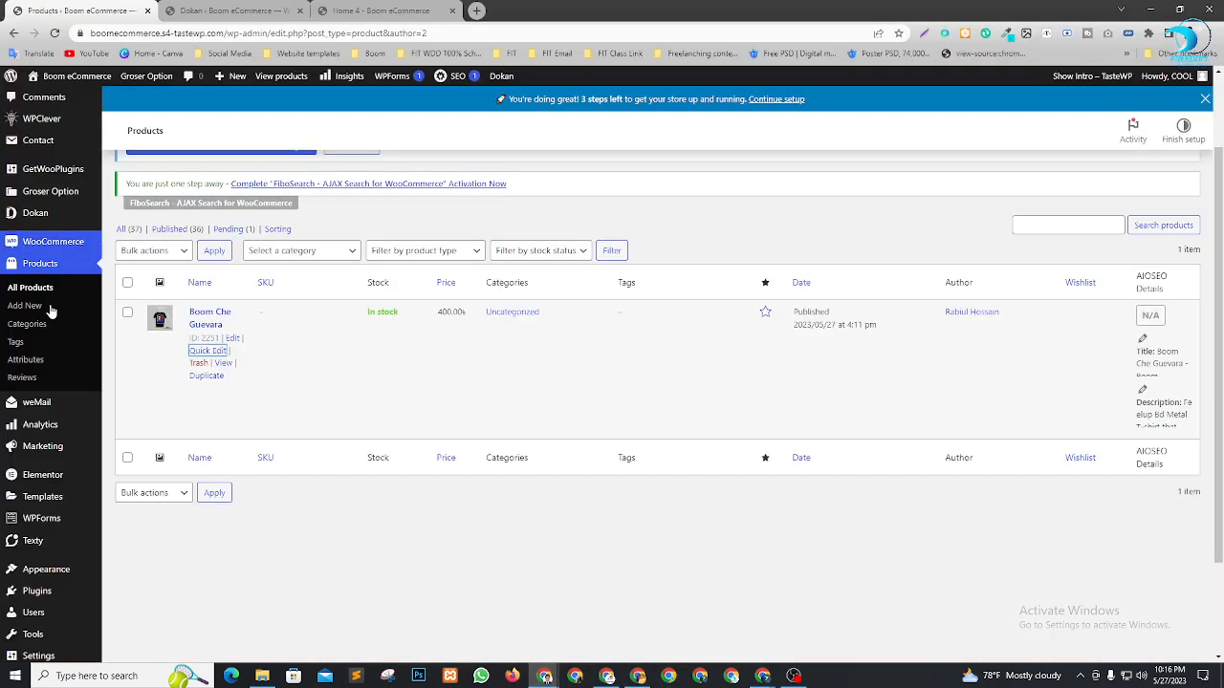
Check the Dokan admin dashboard's 22,000.00 net sales chart, then switch to the vendor's dashboard window
scroll(49, 327, up, 1)
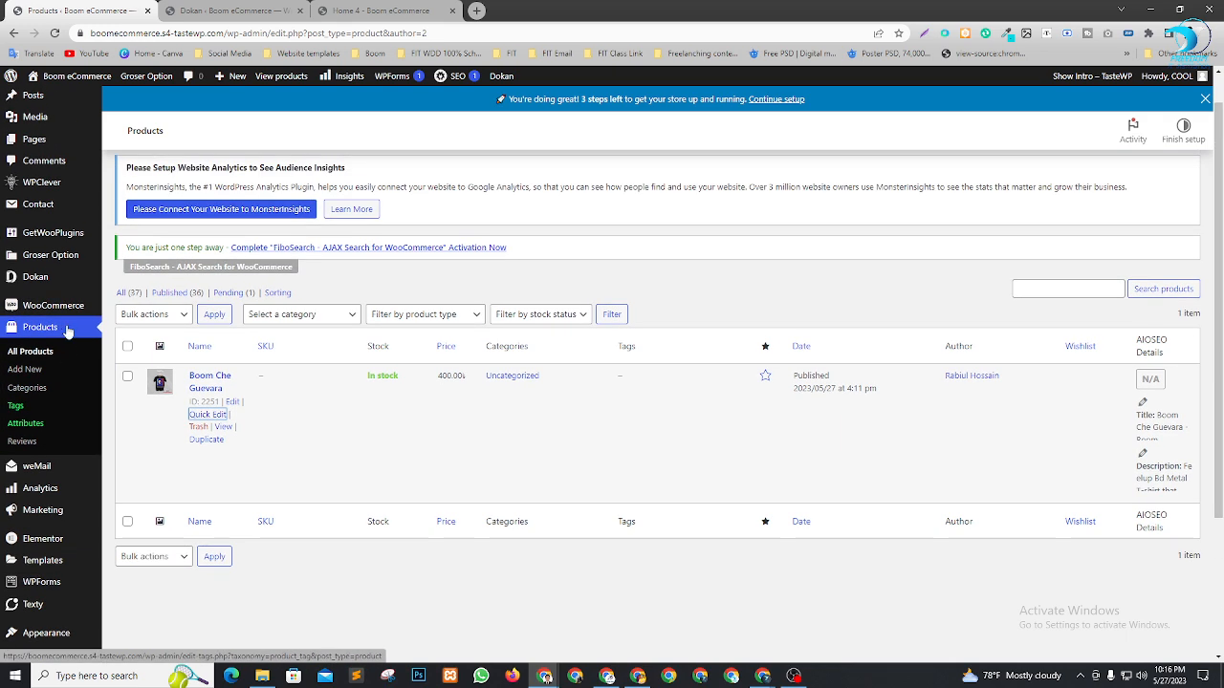
mouse_move(48, 281)
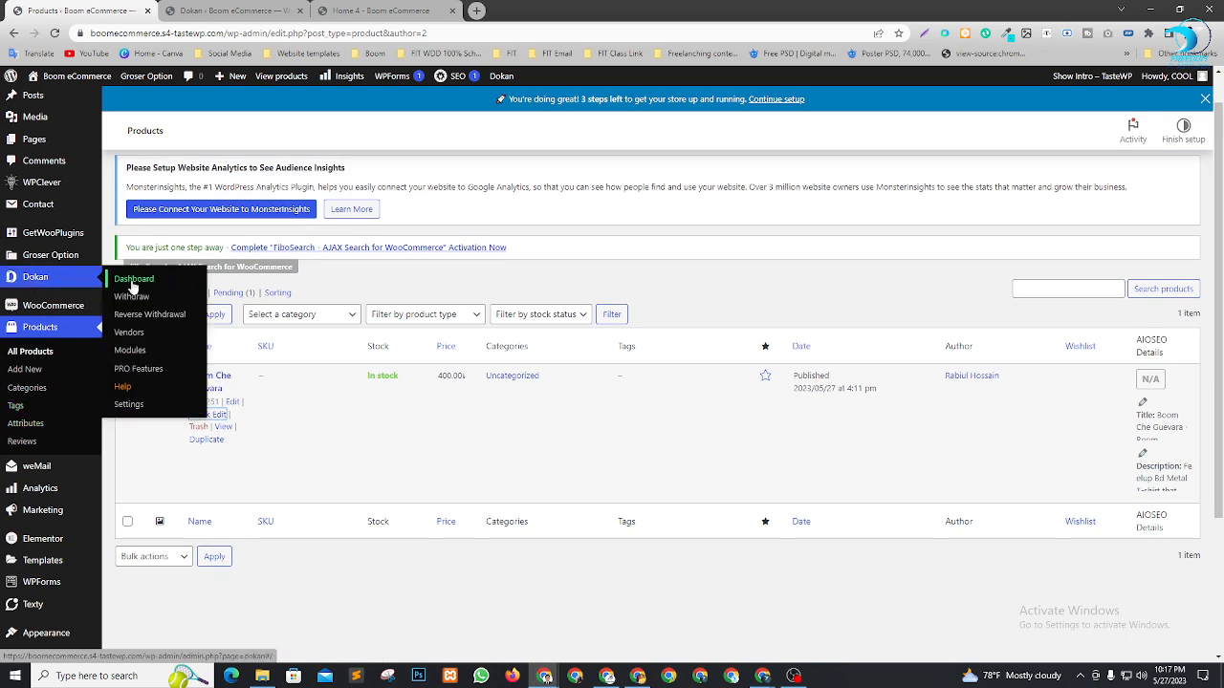
click(131, 283)
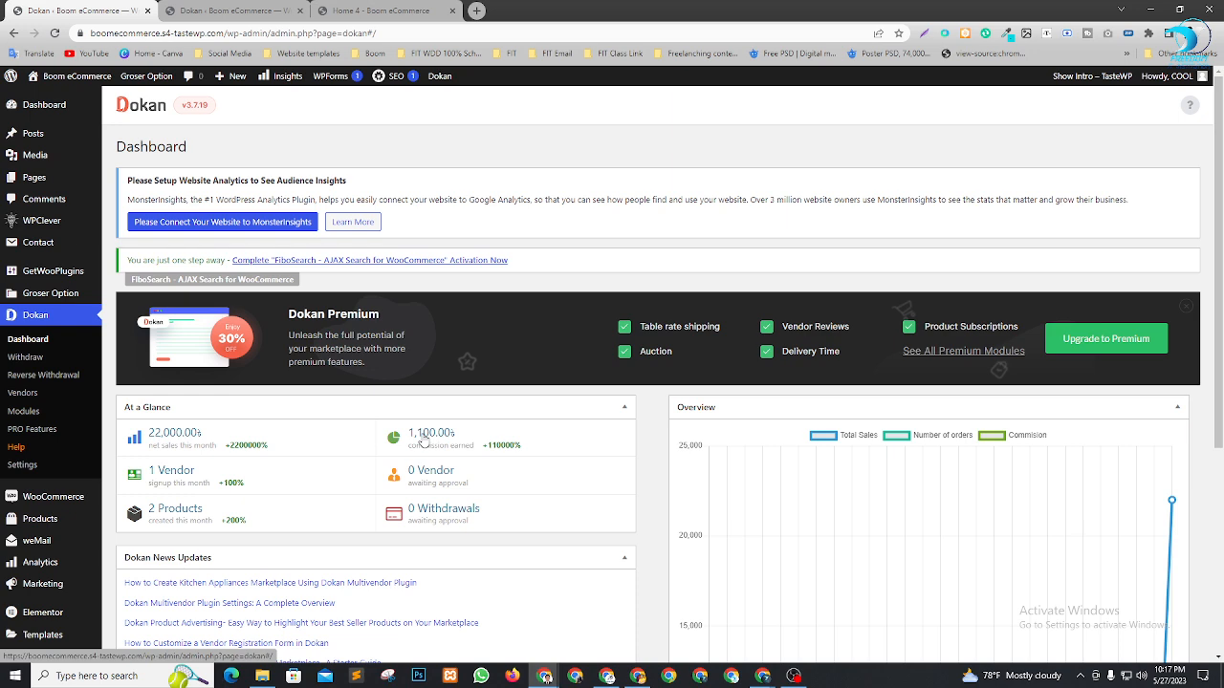
scroll(1090, 450, down, 3)
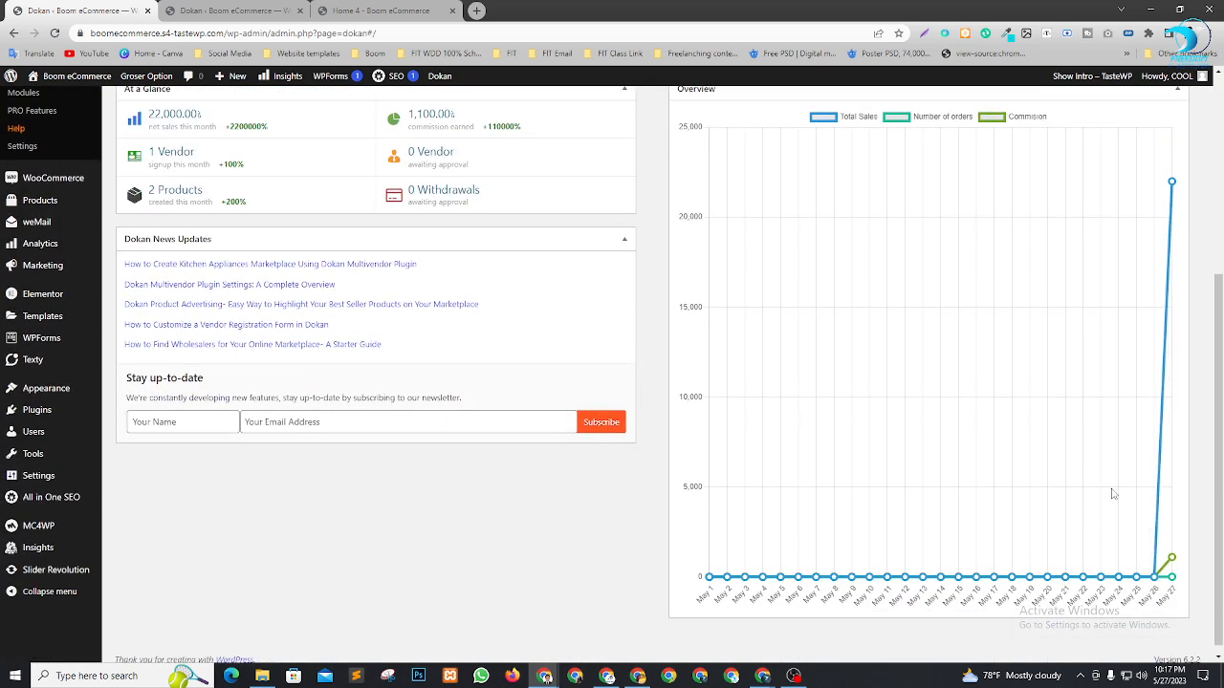
mouse_move(1155, 582)
scroll(1163, 418, up, 2)
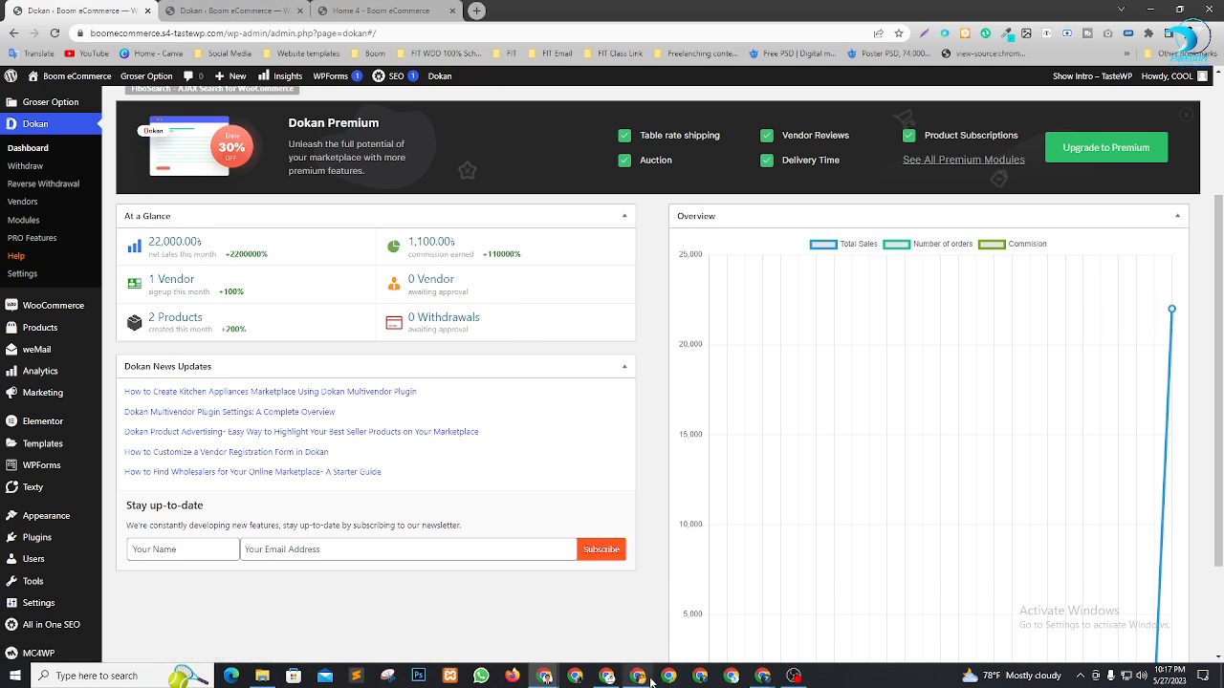
click(679, 681)
scroll(709, 469, up, 1)
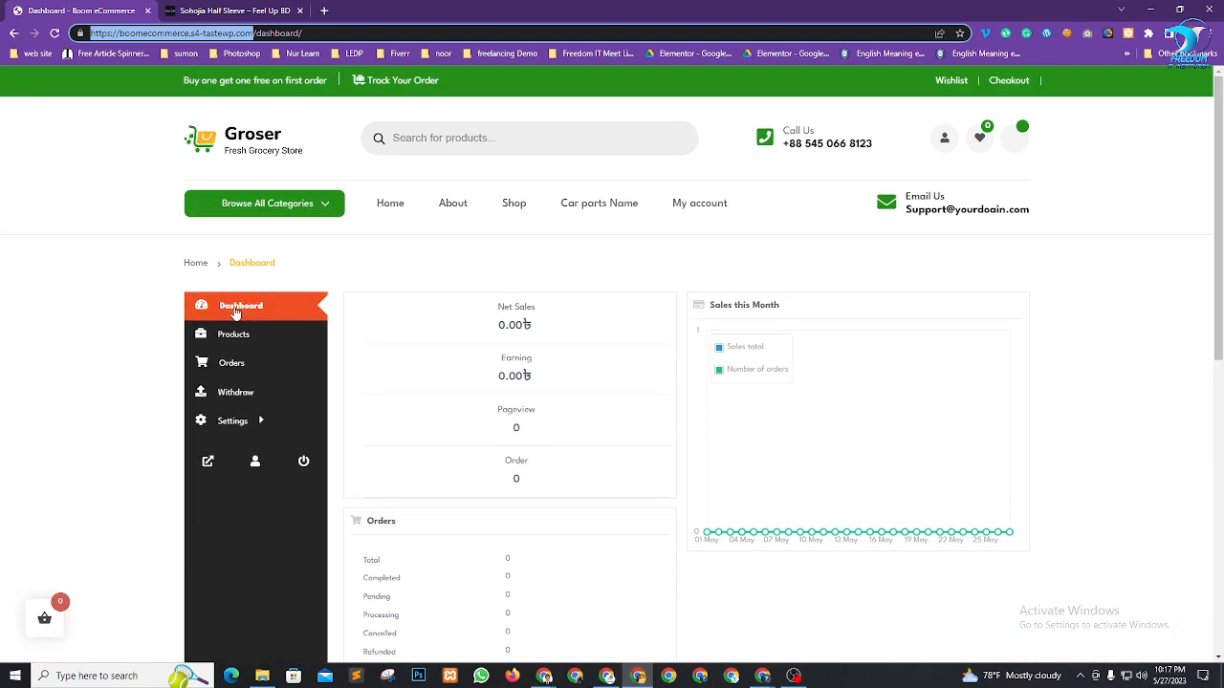
Refresh the vendor dashboard and check net sales of 22,000.00 and earning of 0.00
click(232, 327)
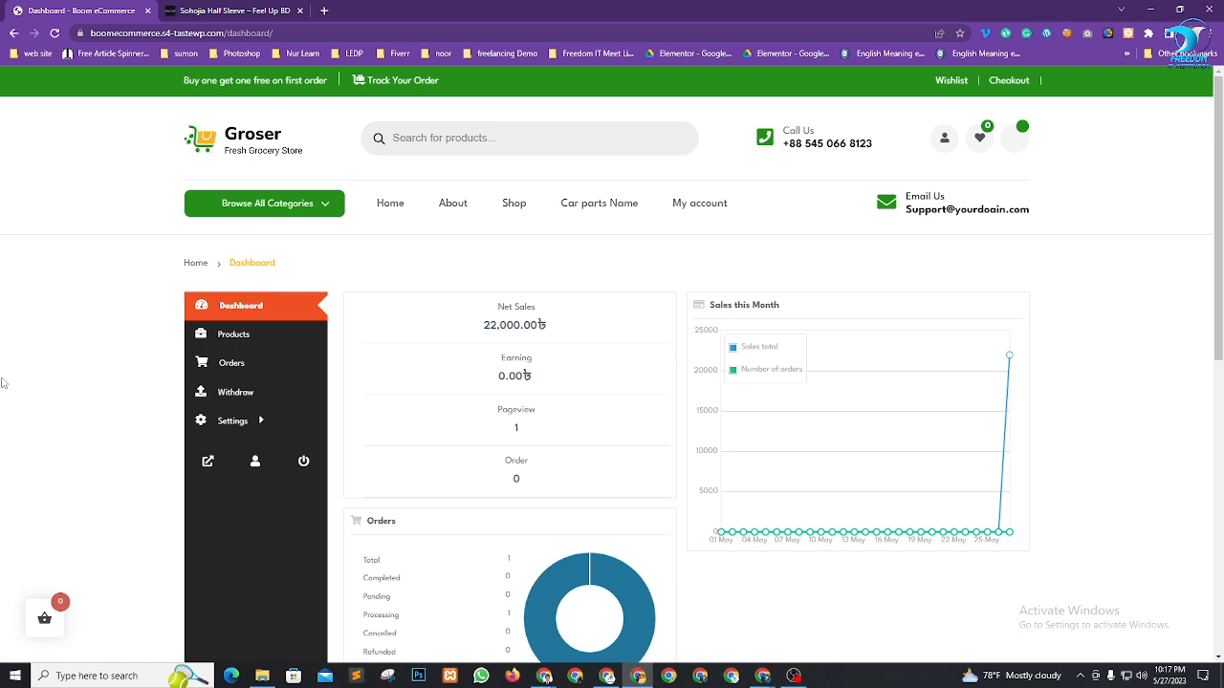
drag(482, 325, 567, 326)
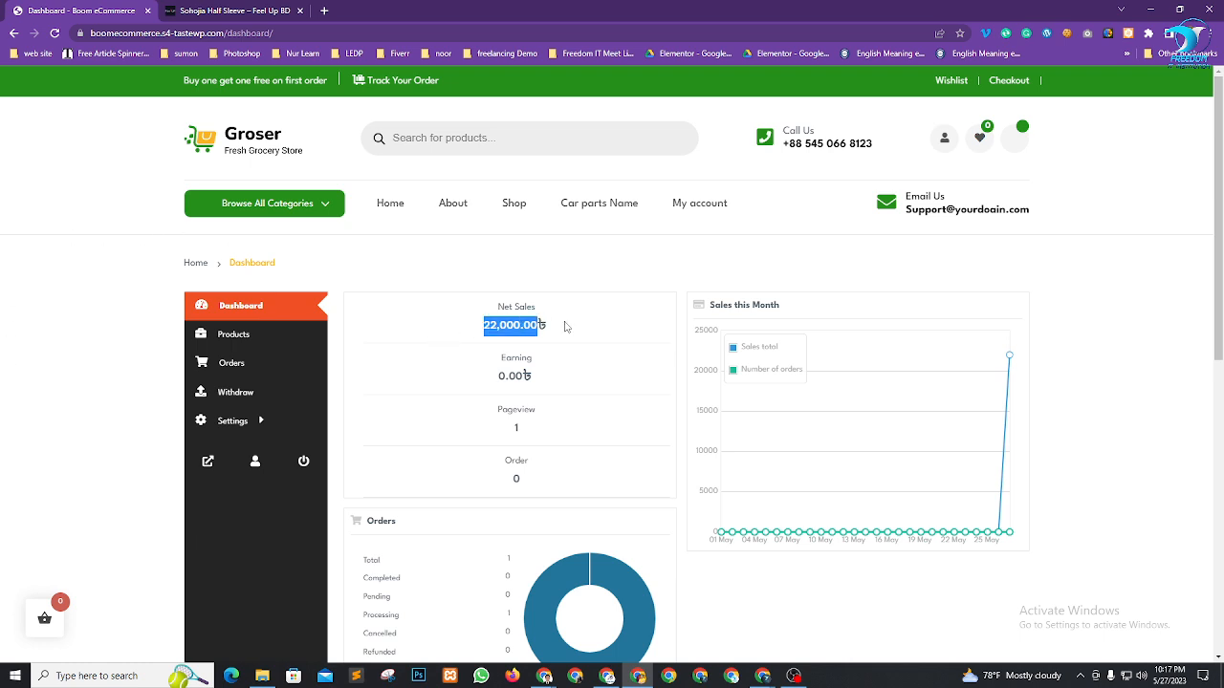
click(564, 326)
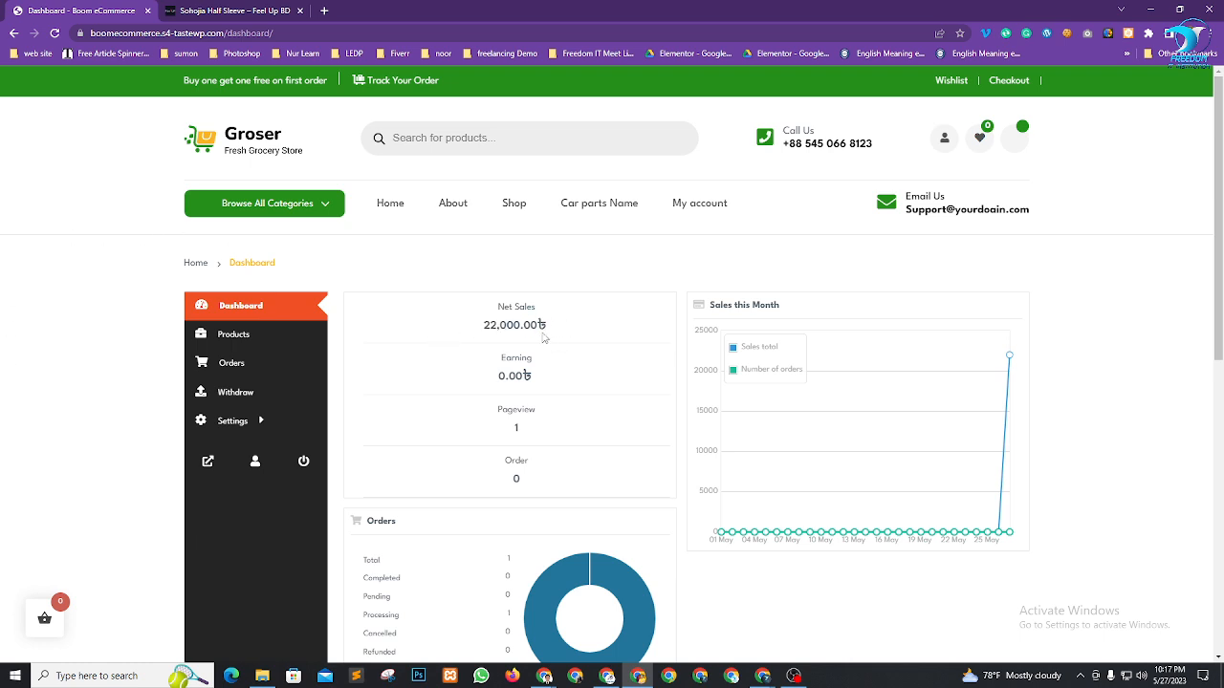
drag(478, 381, 570, 385)
click(575, 383)
In the vendor's Orders list, check the new order's 22,000.00 total and 20,900.00 earning, then open it
click(251, 366)
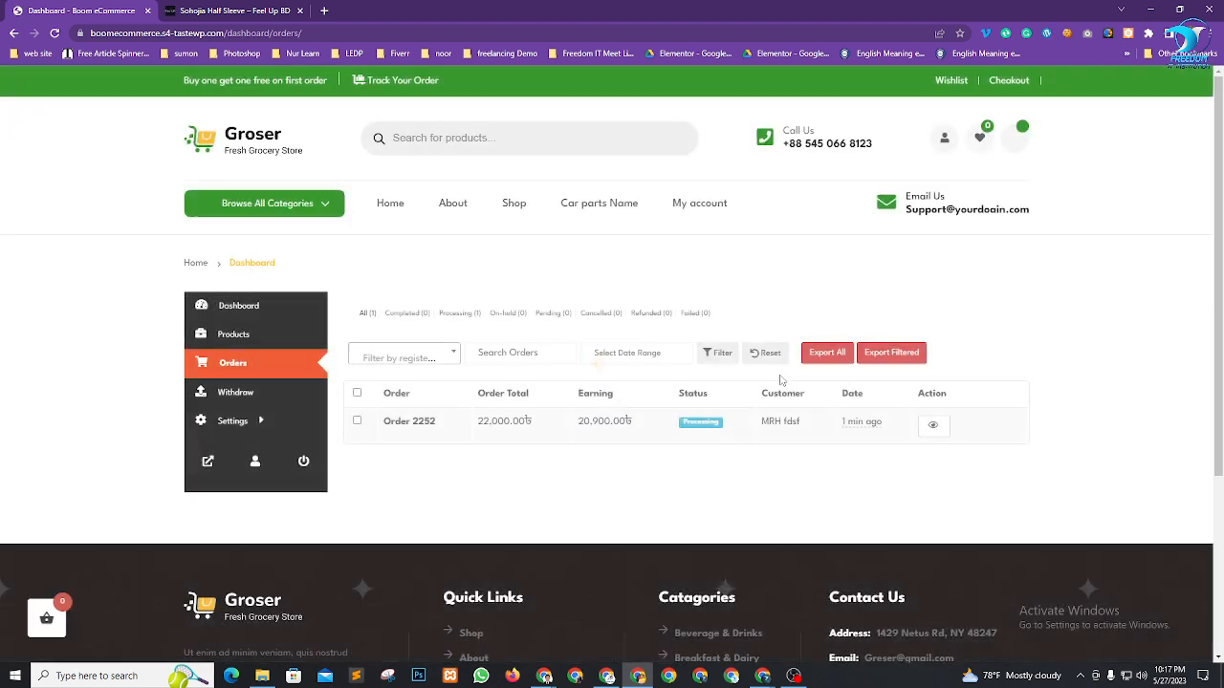
scroll(699, 411, down, 2)
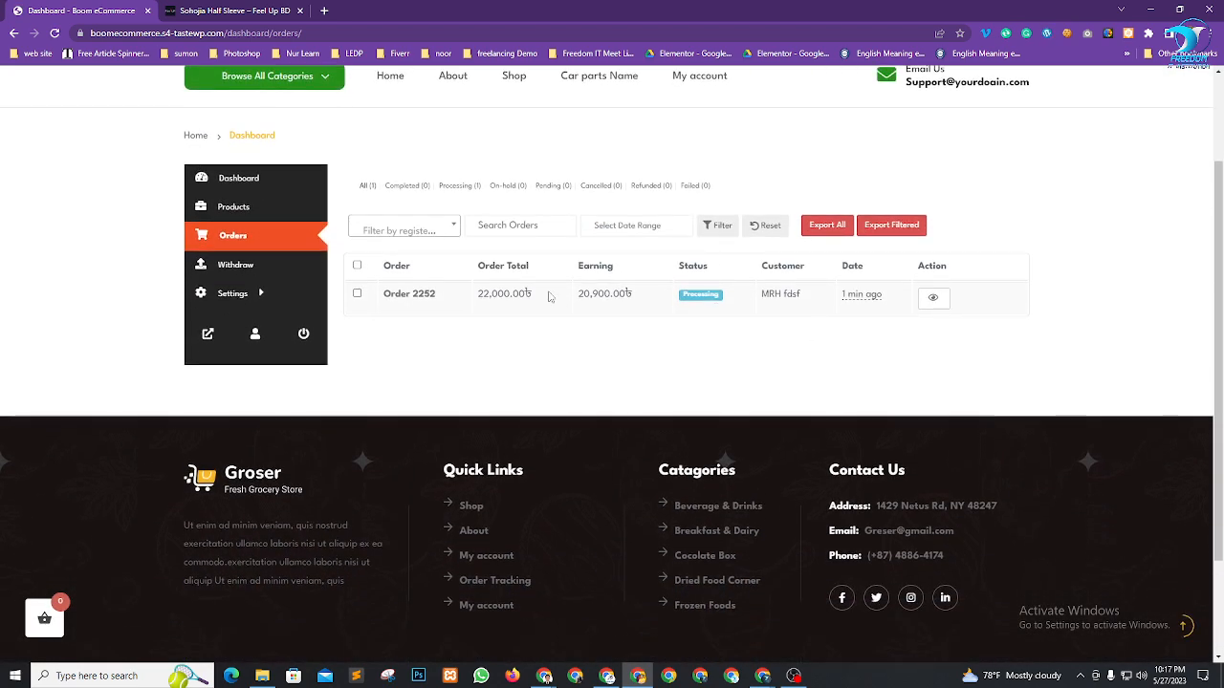
double_click(485, 296)
click(601, 326)
drag(580, 294, 629, 297)
click(607, 300)
drag(578, 299, 627, 296)
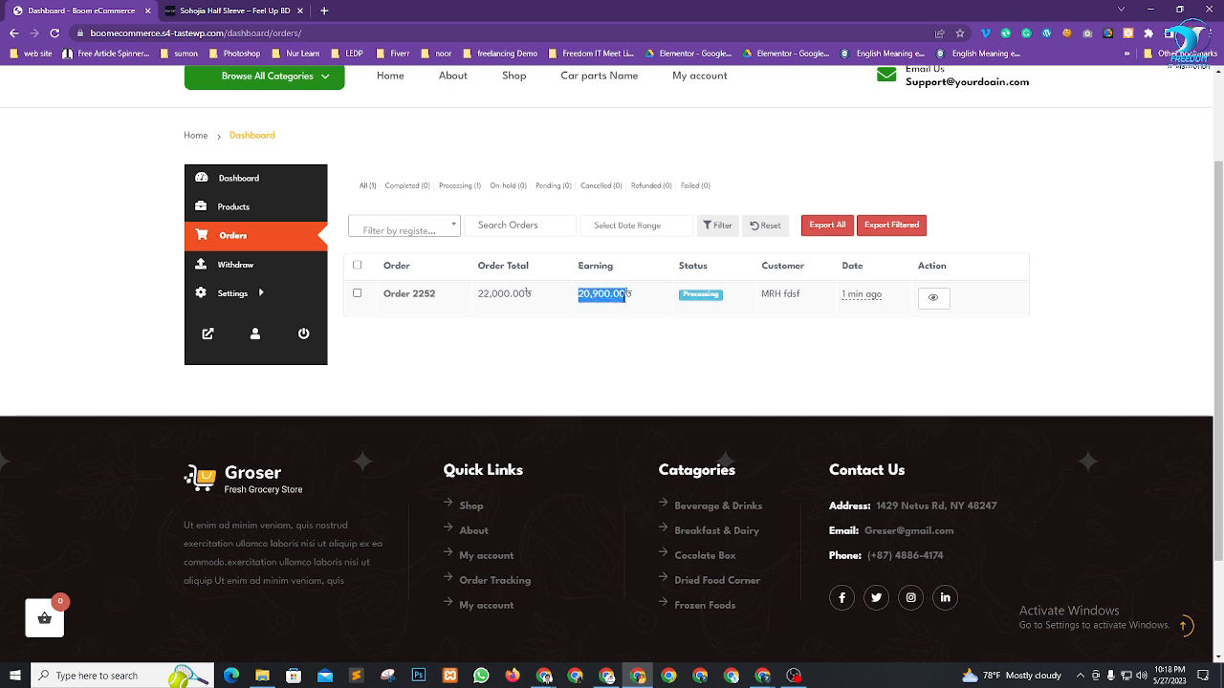
click(632, 345)
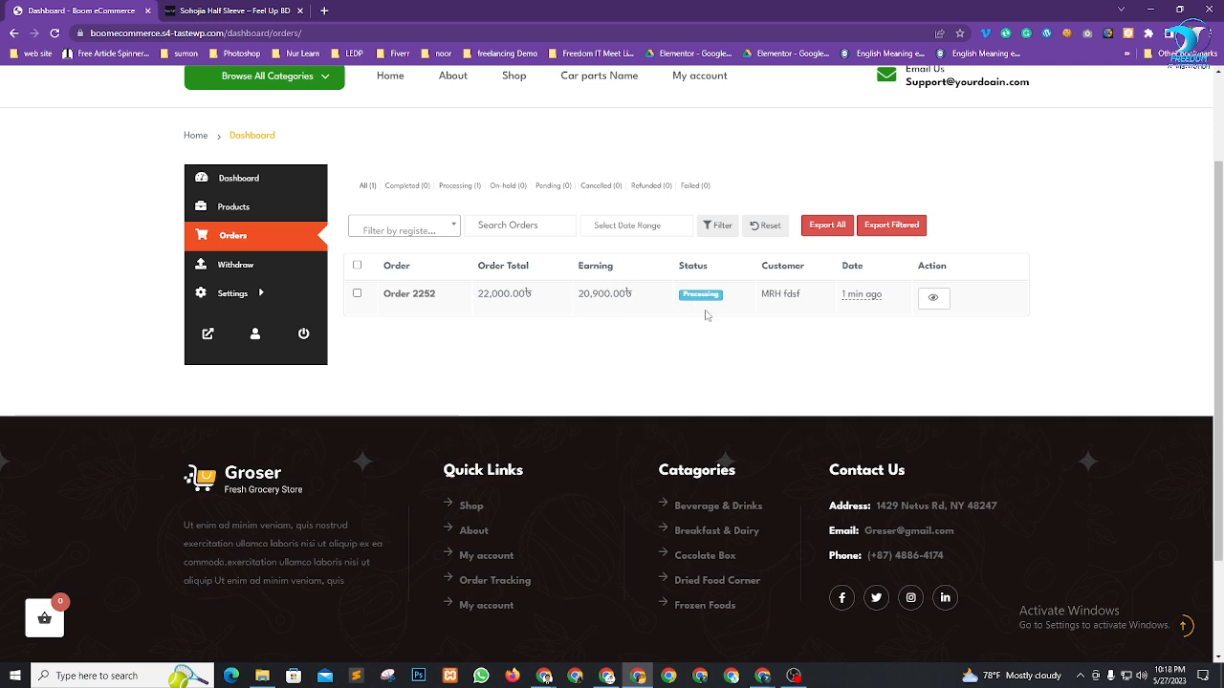
click(941, 303)
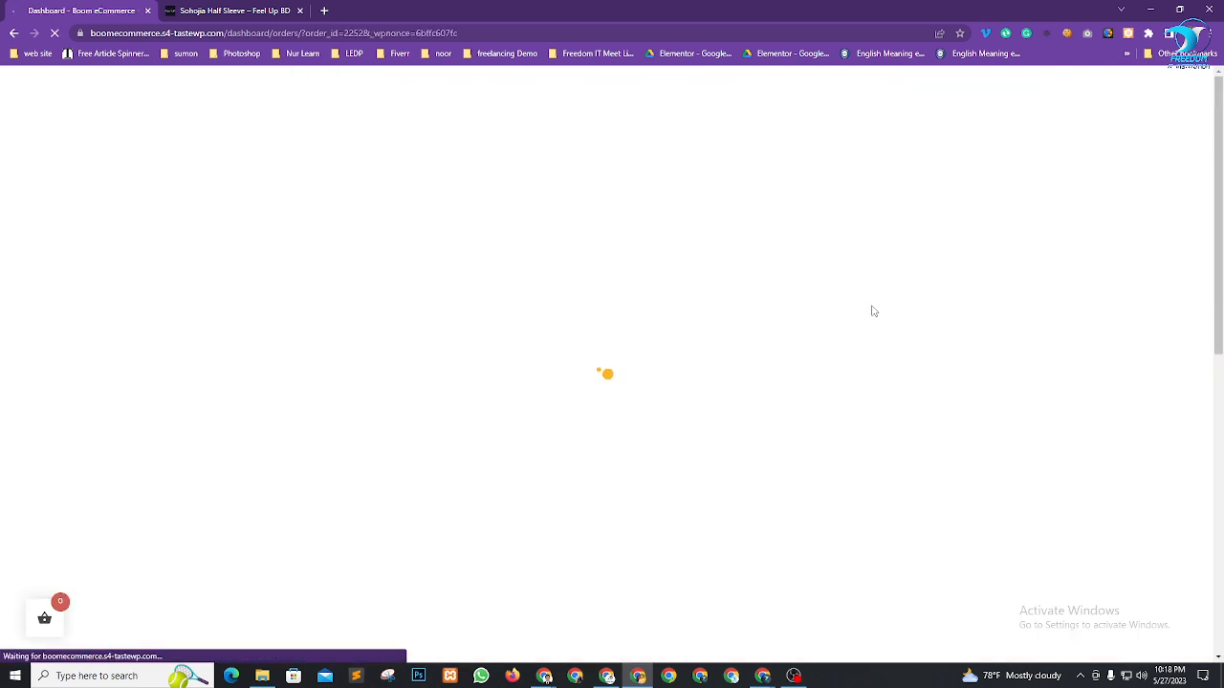
Review the order details: 55 Boom Che Guevara shirts, 22,000.00৳, cash on delivery, and the billing address
scroll(828, 316, down, 4)
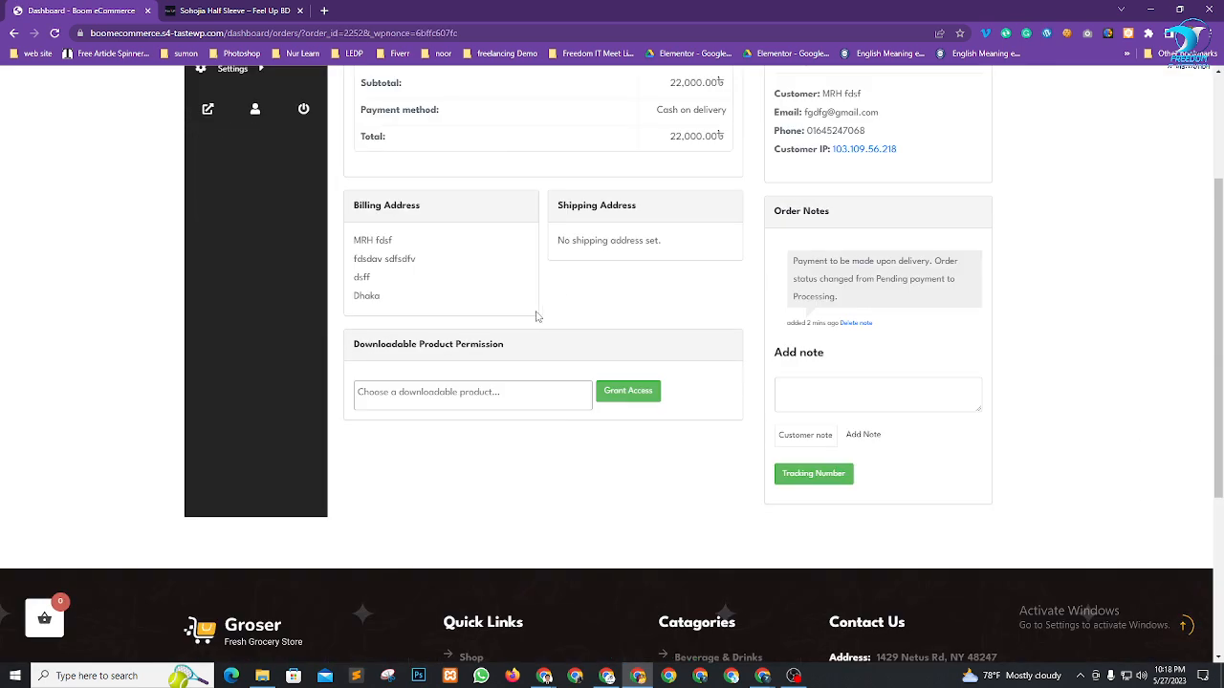
scroll(745, 356, up, 3)
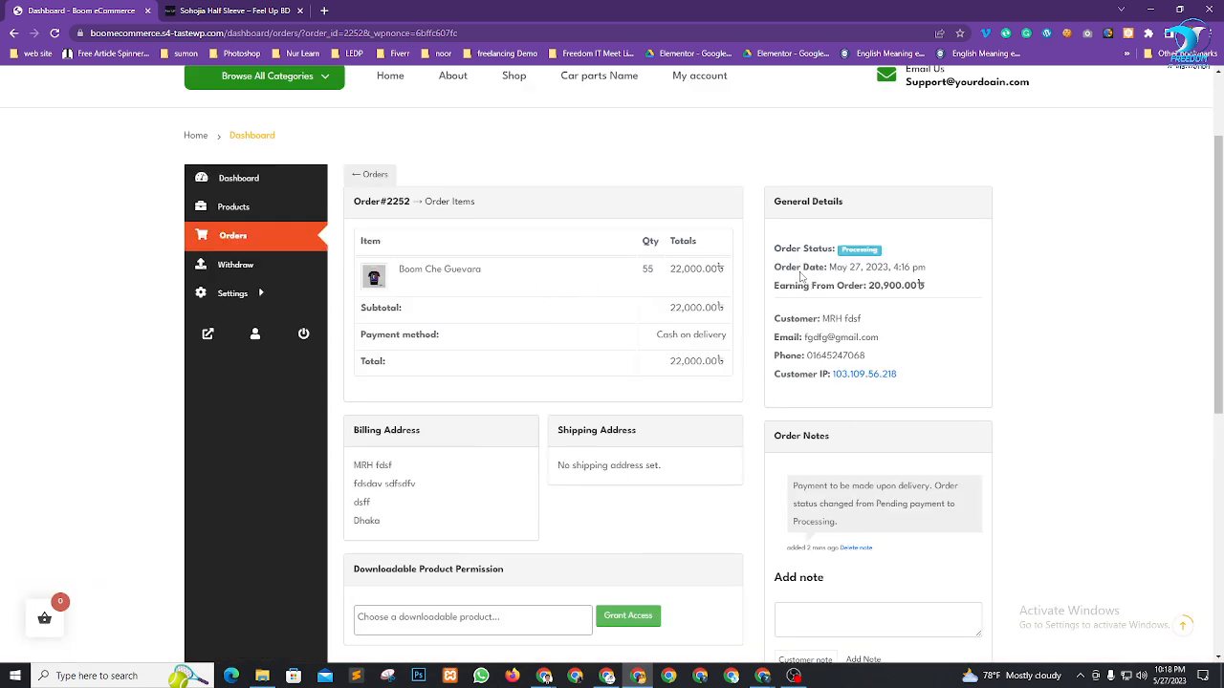
scroll(804, 279, down, 3)
scroll(692, 356, up, 1)
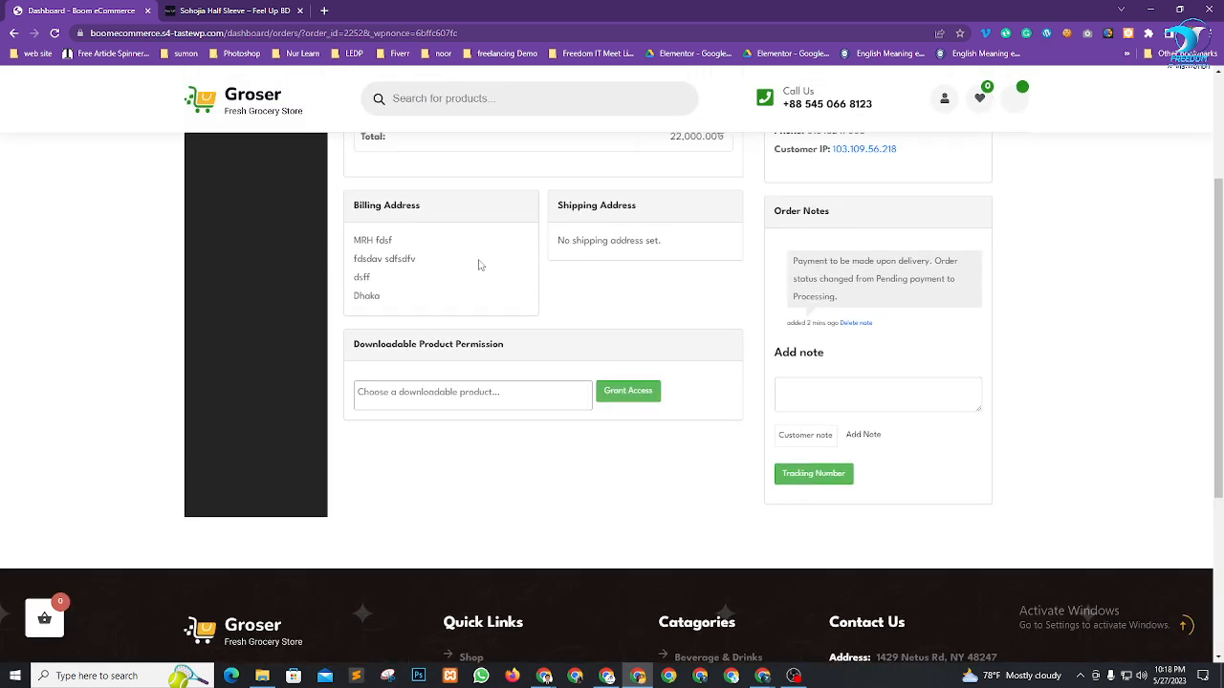
drag(409, 306, 352, 251)
click(418, 281)
scroll(464, 296, up, 2)
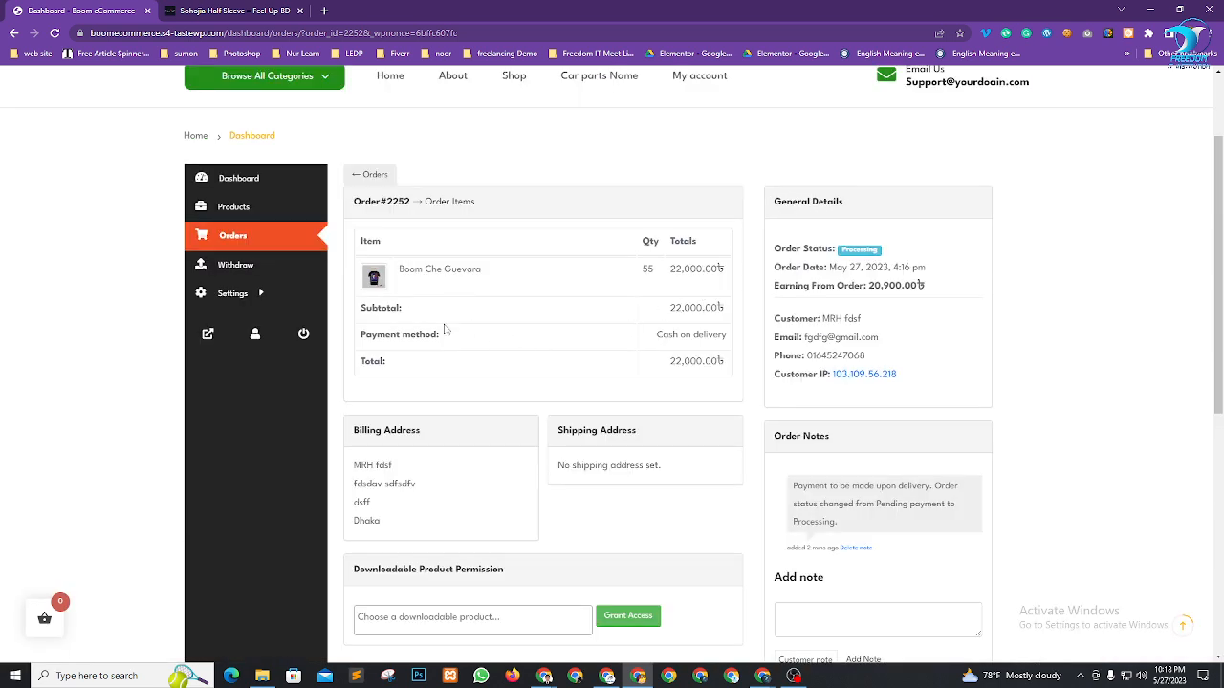
scroll(433, 364, down, 3)
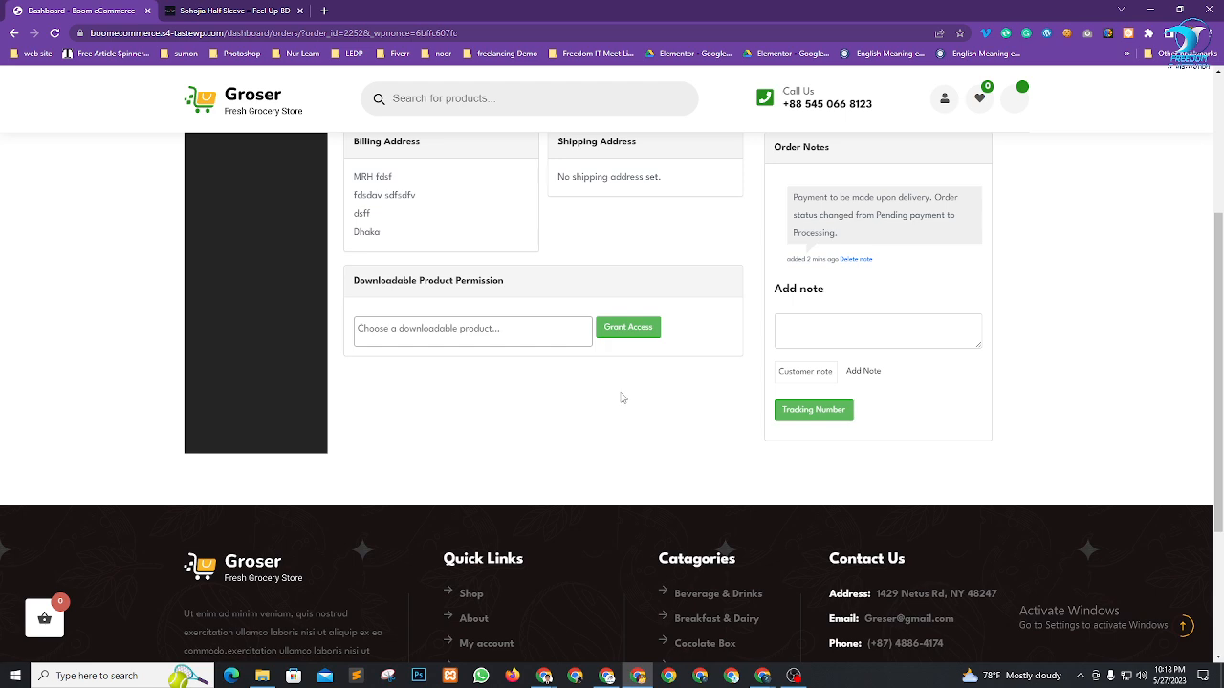
scroll(621, 398, up, 3)
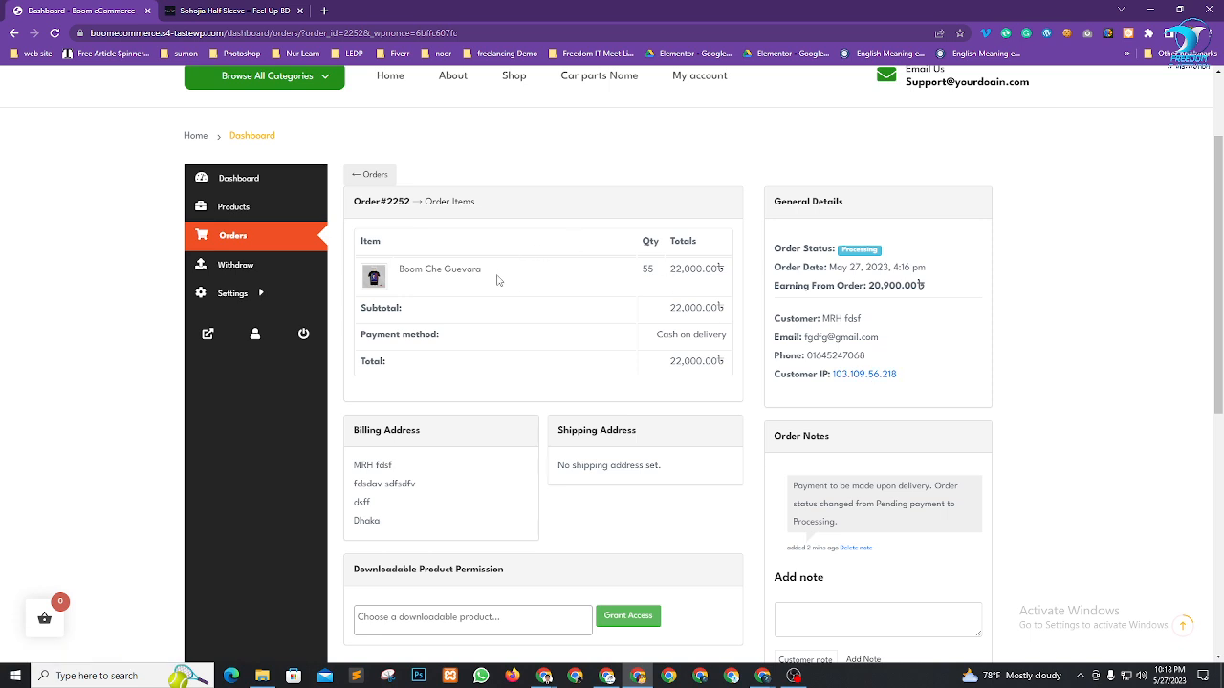
scroll(483, 362, down, 3)
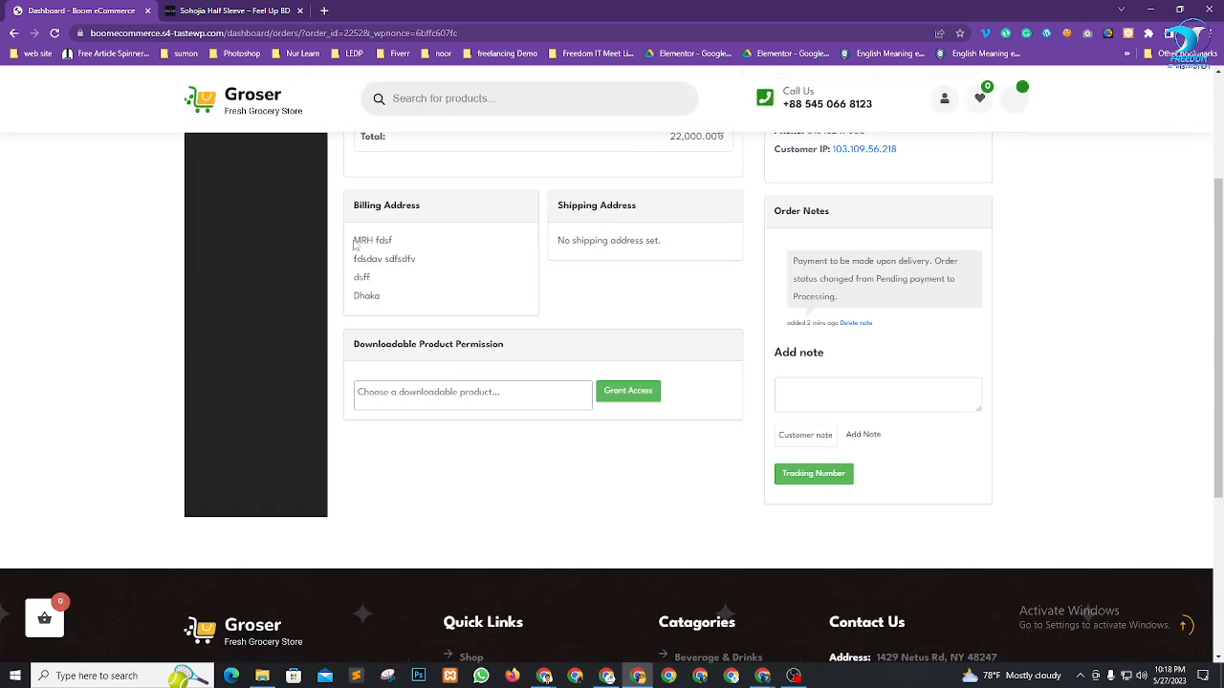
drag(353, 240, 380, 241)
click(390, 241)
In the admin window, open the new order for editing from WooCommerce > Orders
mouse_move(544, 676)
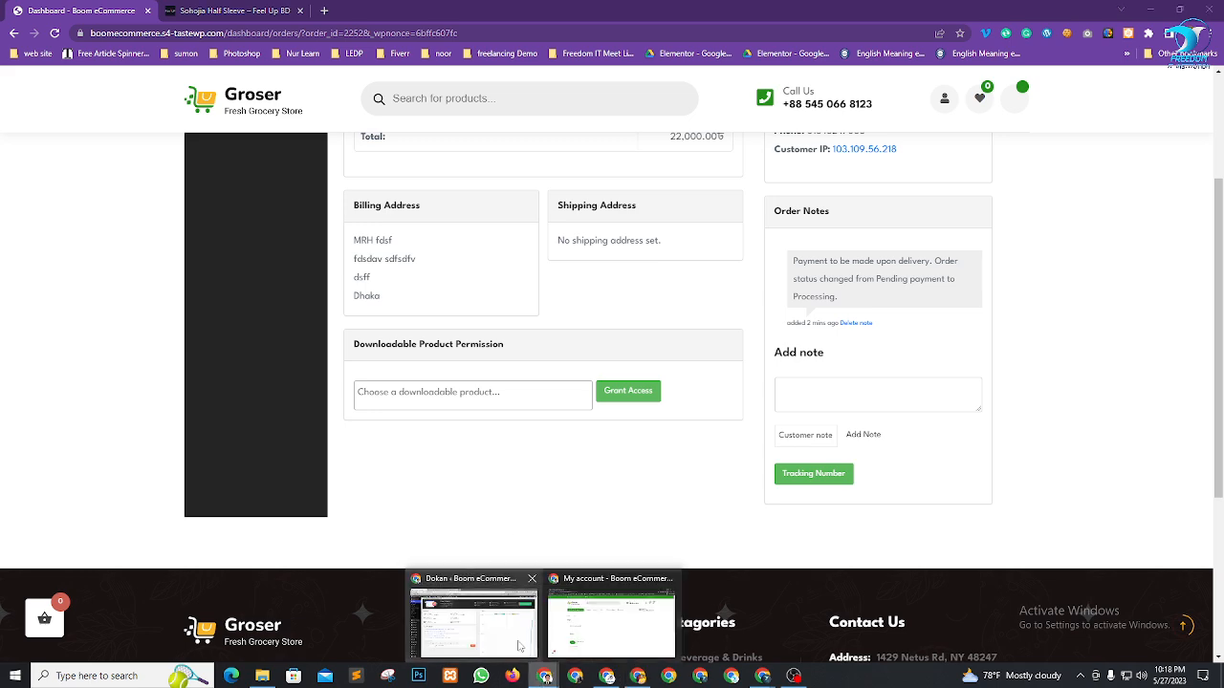
click(516, 621)
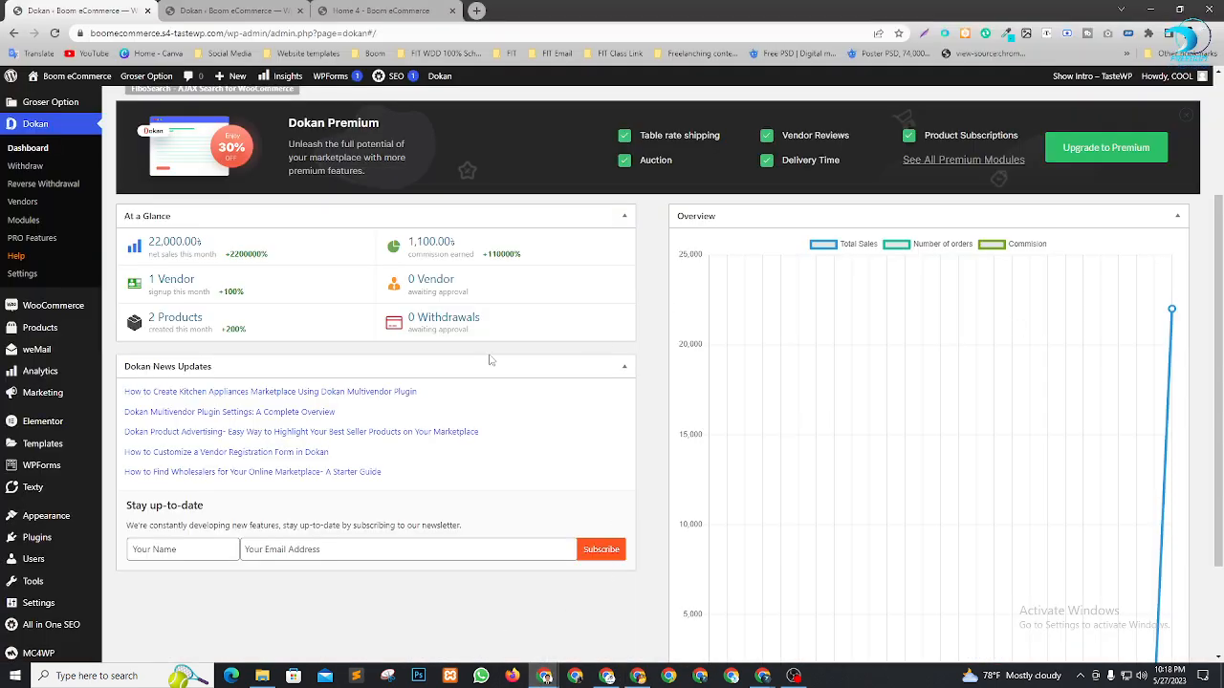
scroll(489, 360, up, 3)
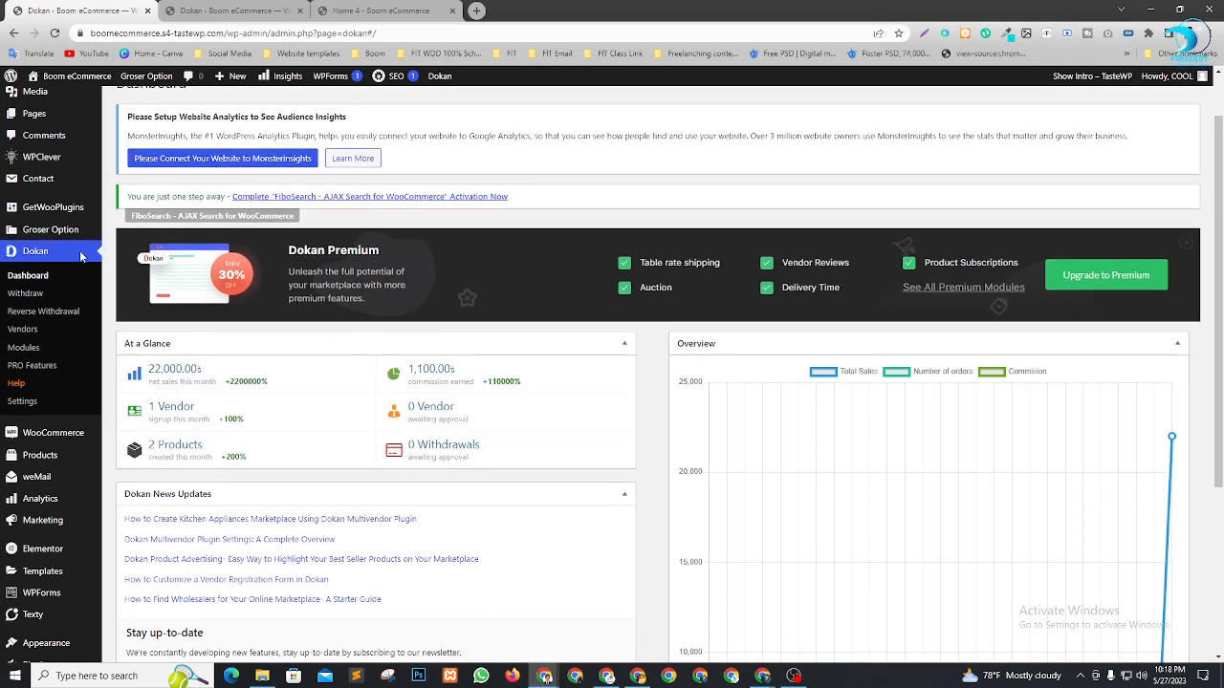
scroll(81, 357, down, 1)
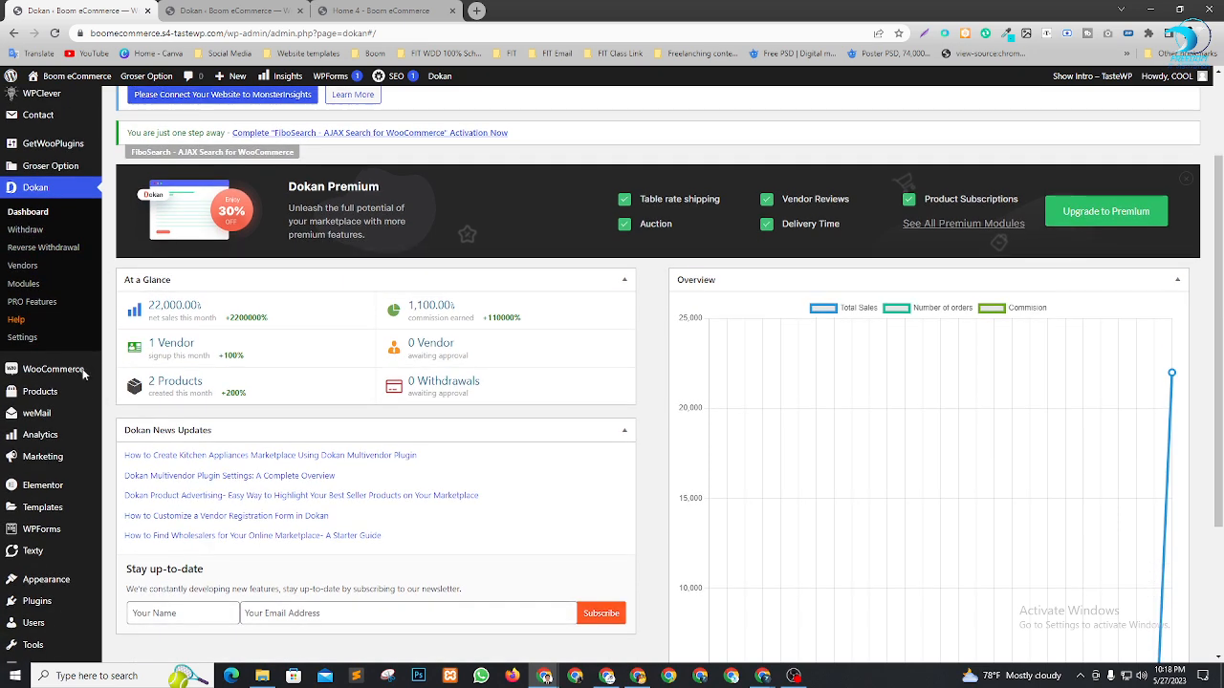
mouse_move(83, 374)
click(138, 393)
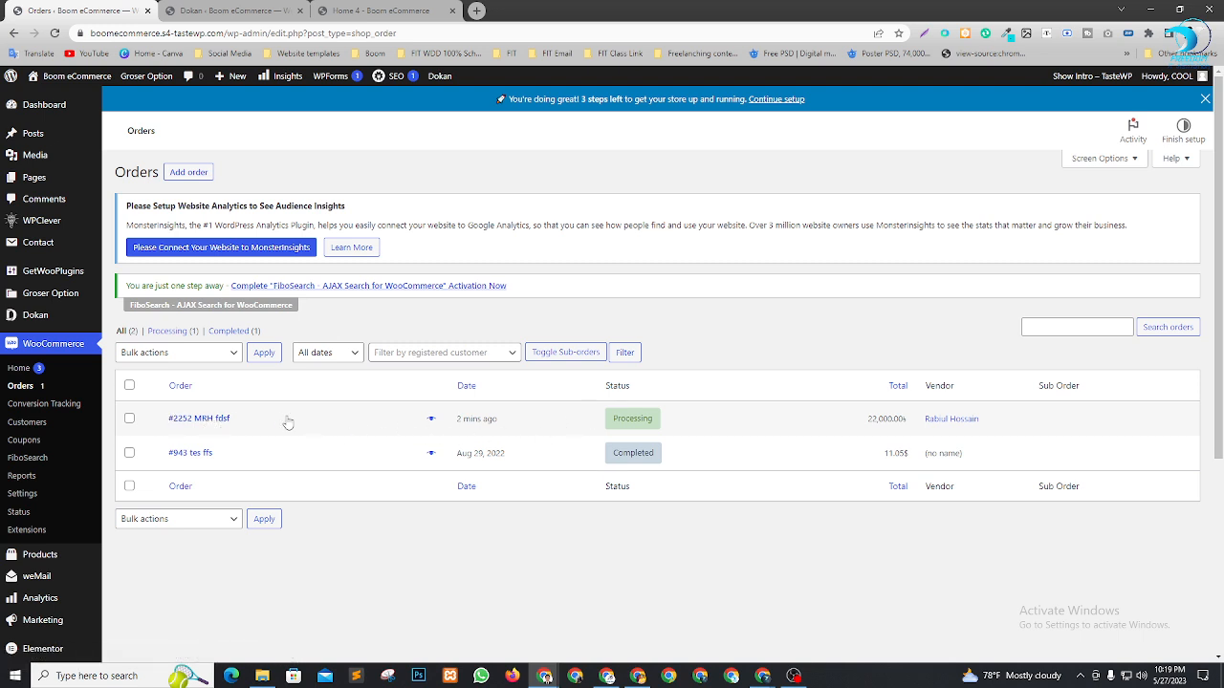
click(219, 424)
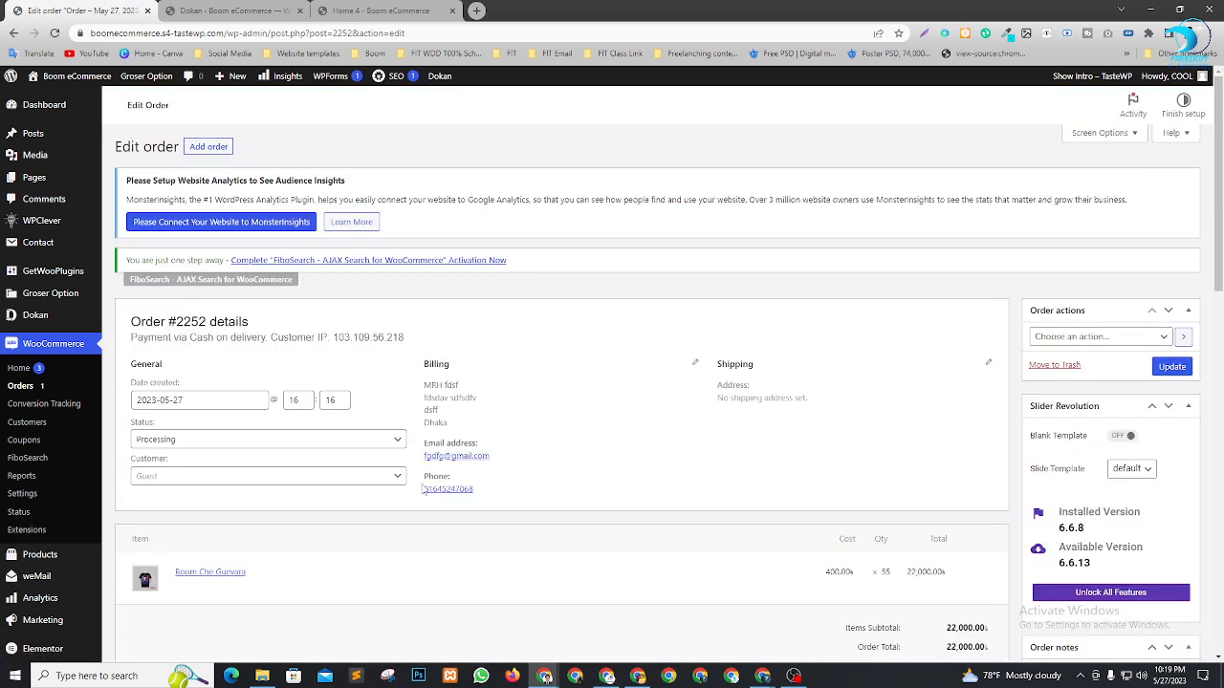
scroll(514, 476, down, 1)
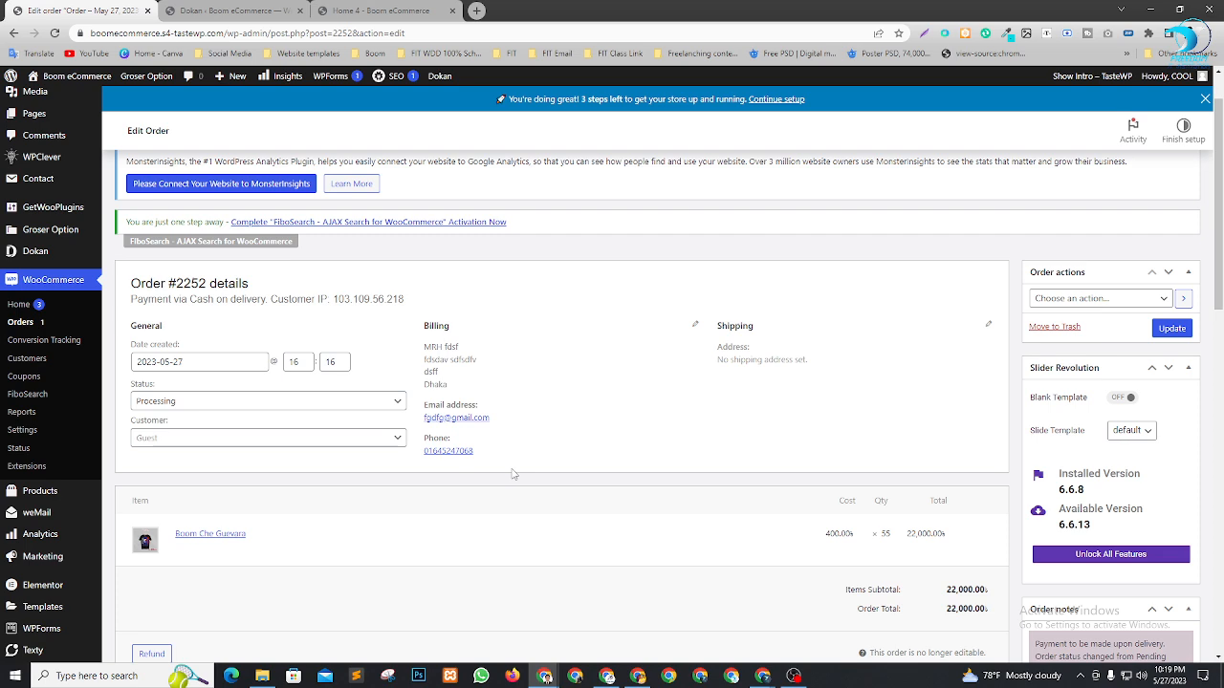
Set the order status to Completed and save it, then return to the vendor window
scroll(577, 376, down, 1)
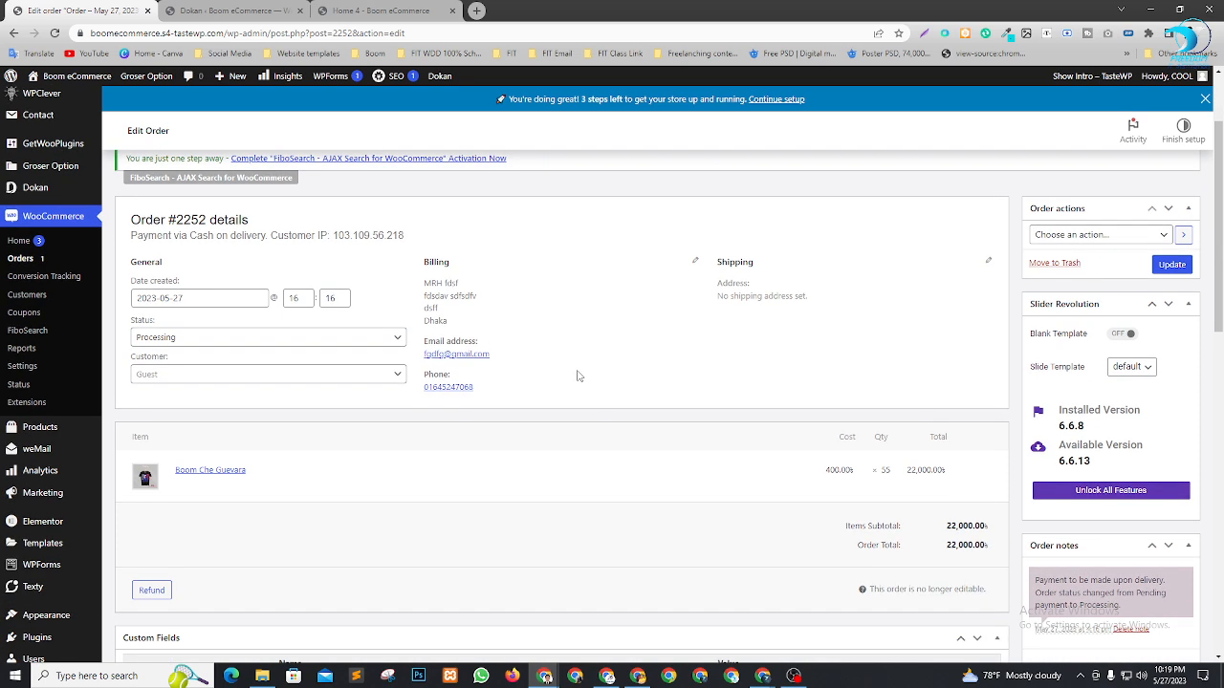
scroll(544, 376, up, 1)
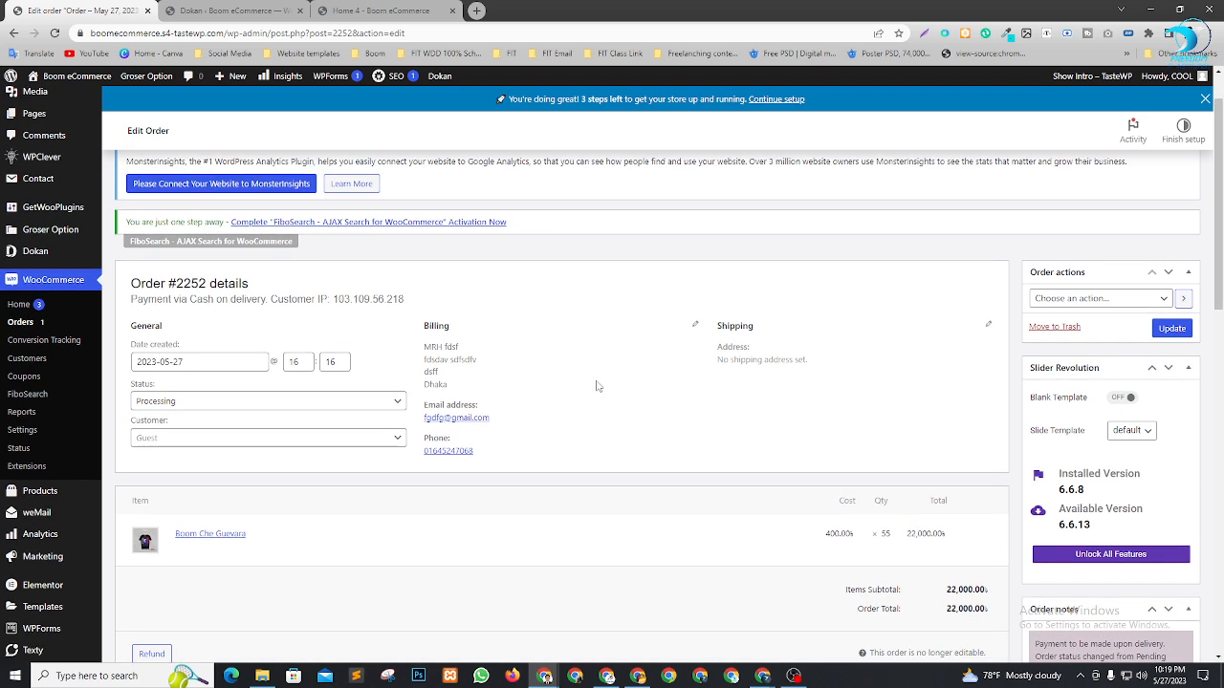
scroll(574, 377, up, 1)
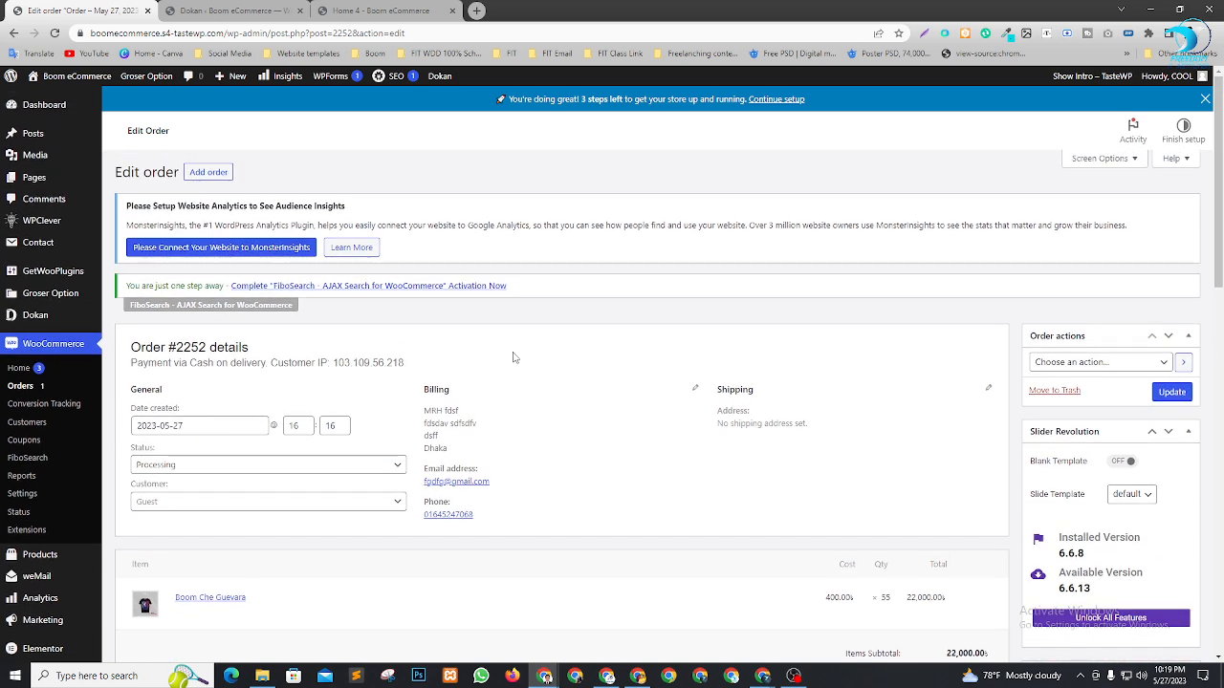
scroll(468, 386, down, 2)
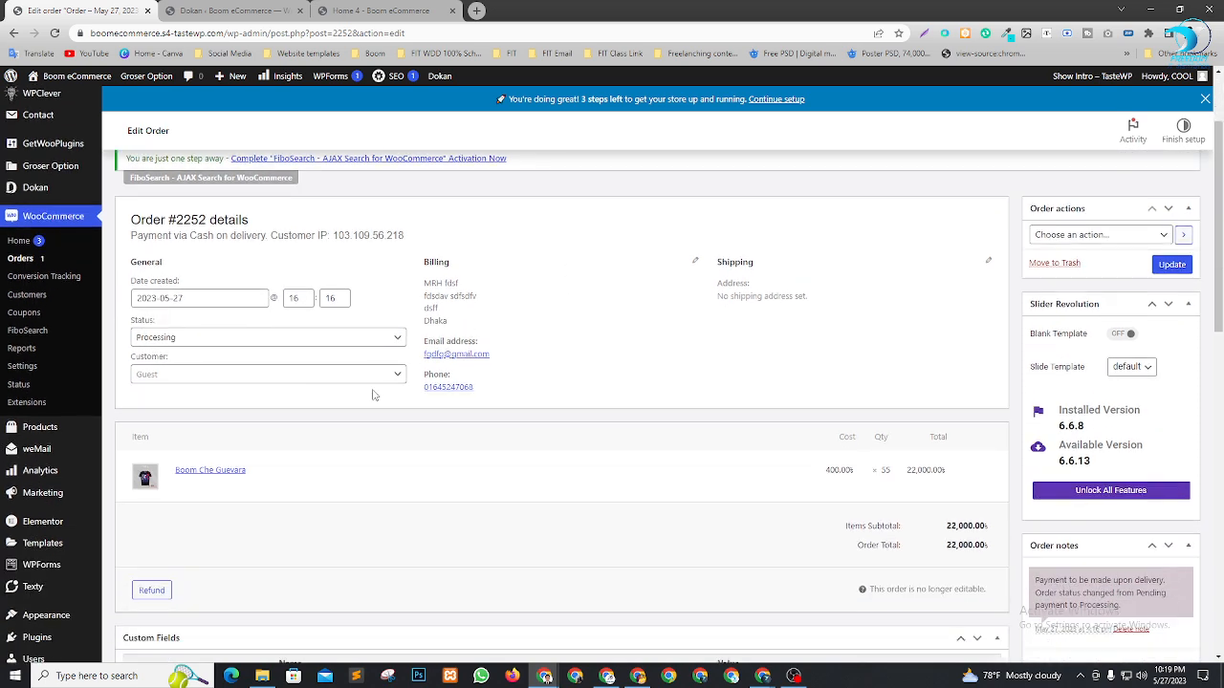
click(299, 340)
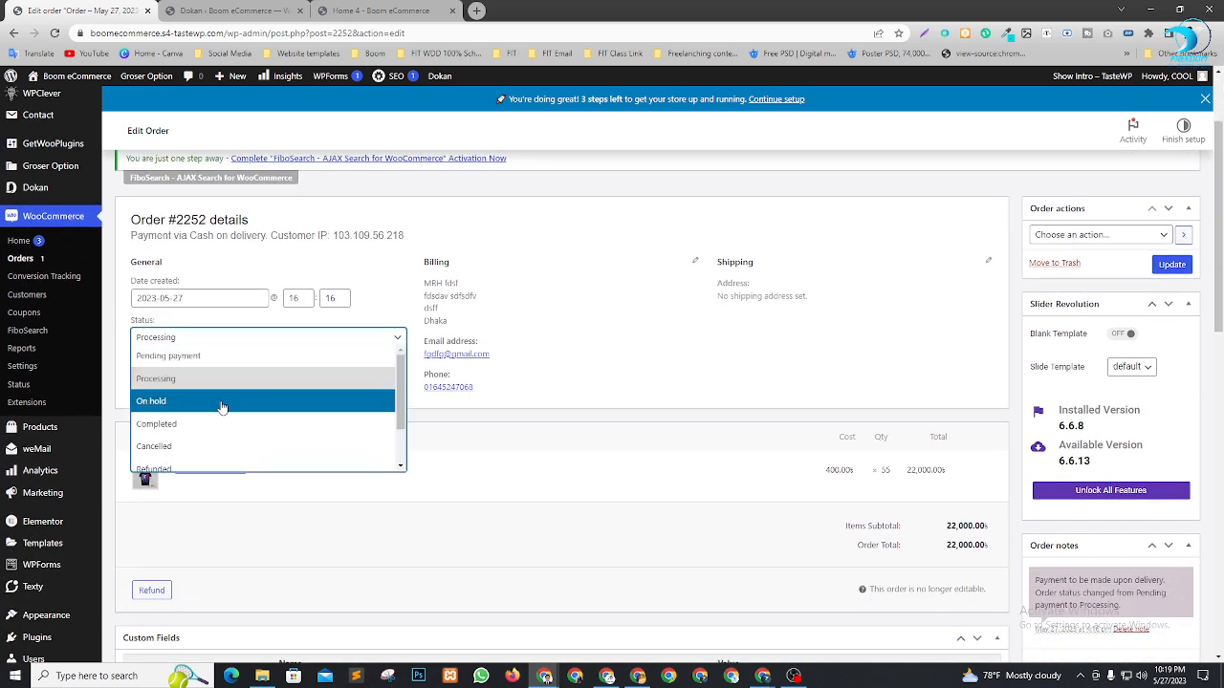
click(198, 429)
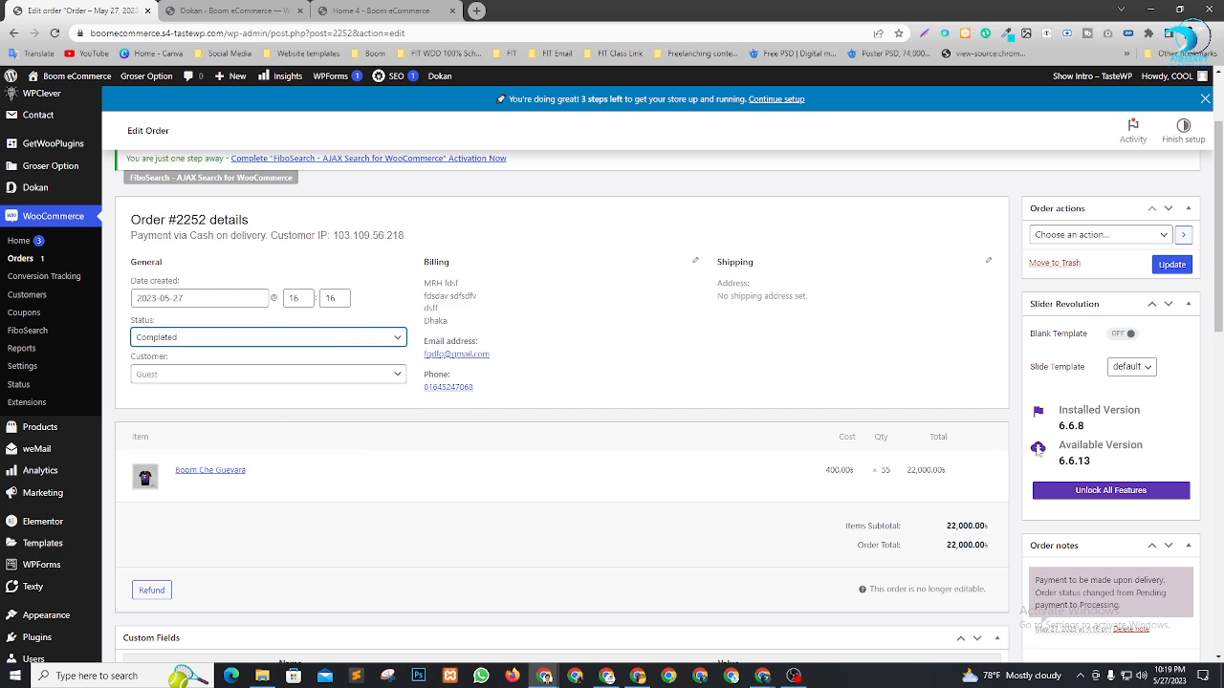
click(1169, 265)
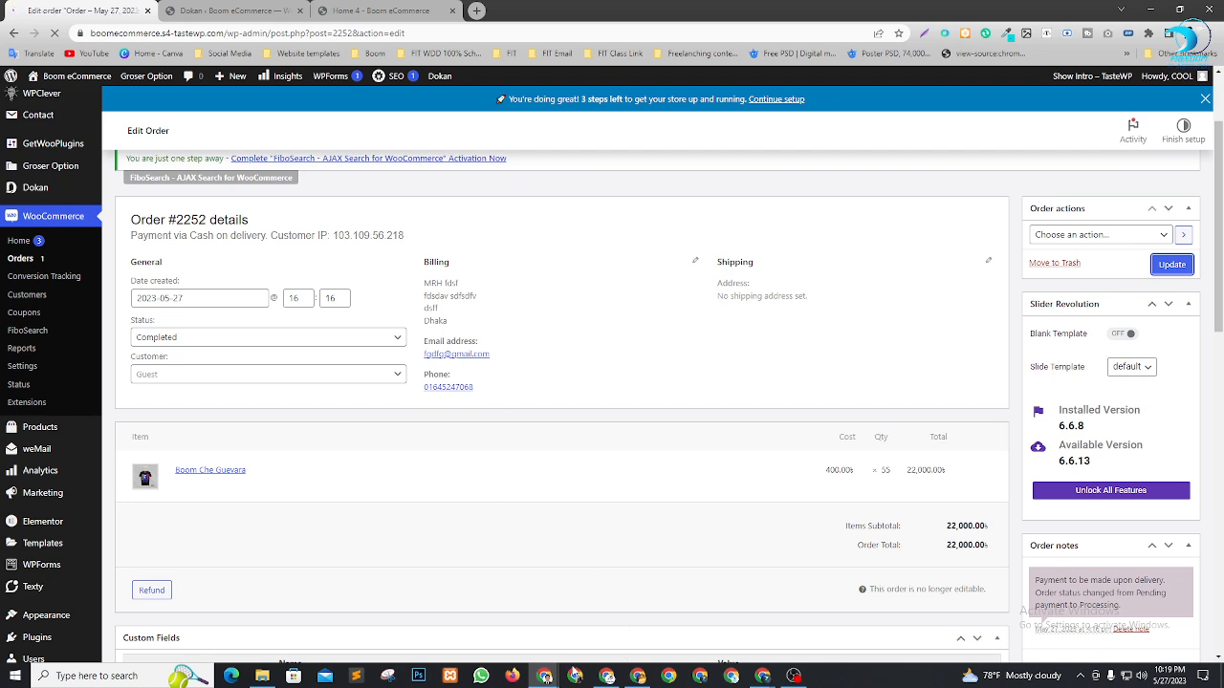
mouse_move(637, 675)
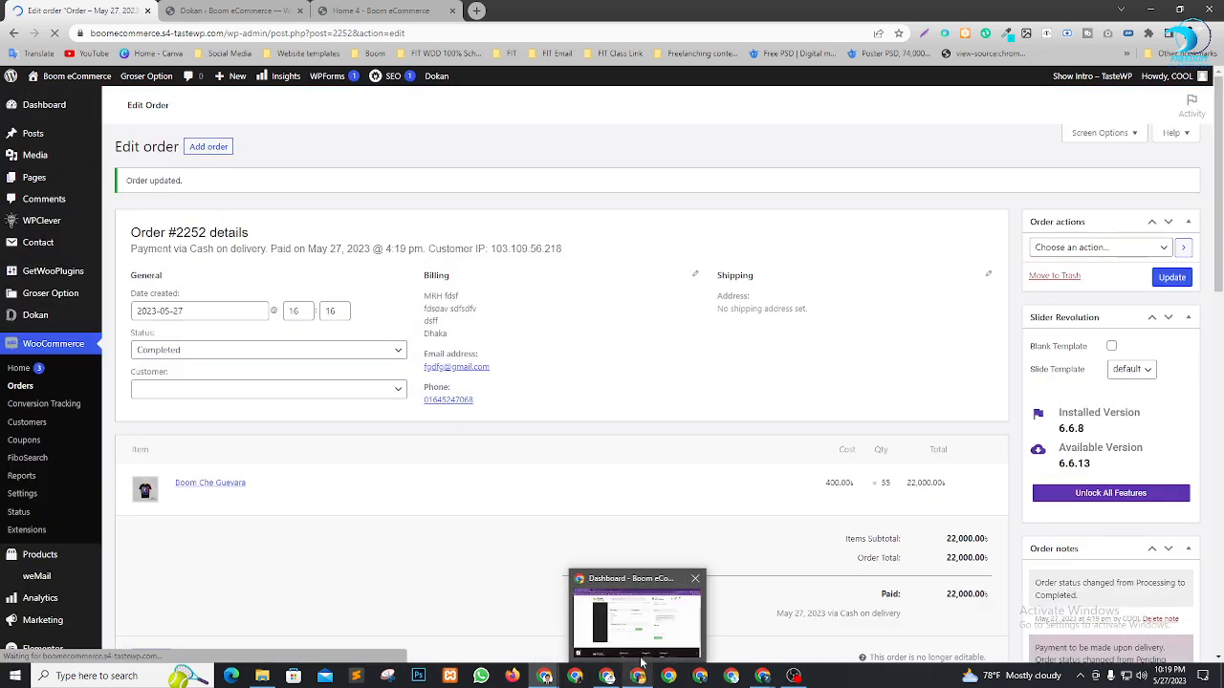
click(642, 650)
Reload the vendor dashboard and check 22,000.00 net sales and 20,900.00 earning, then return to the order window
scroll(607, 533, up, 3)
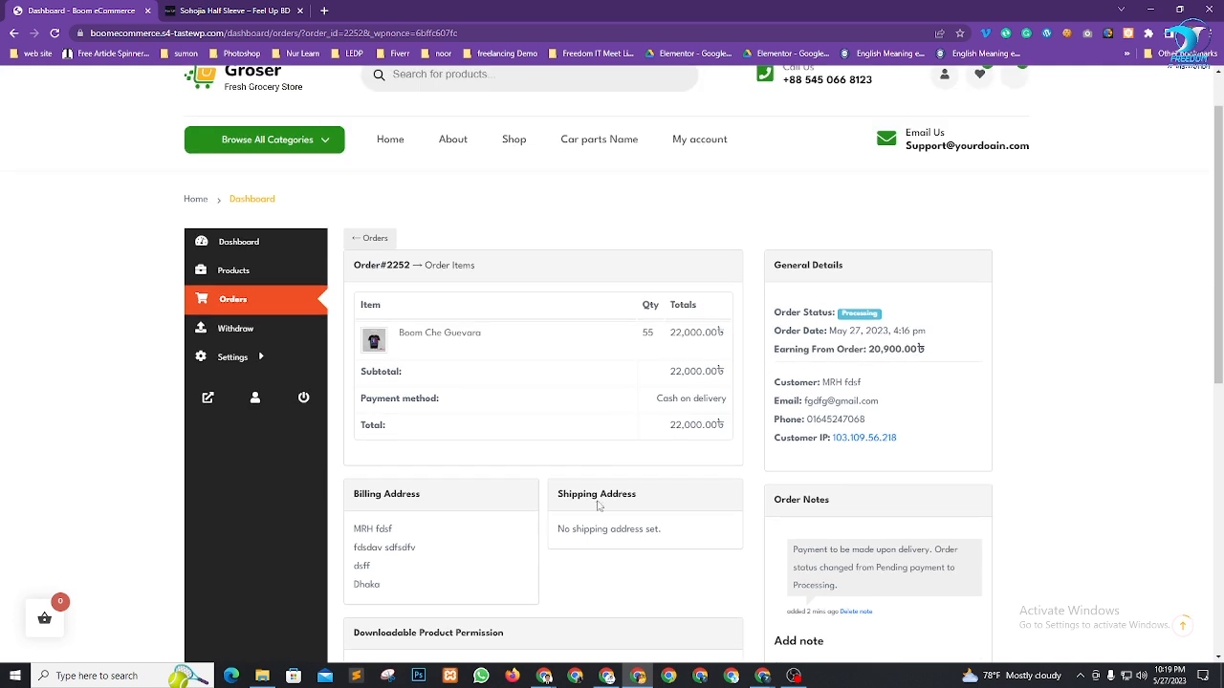
click(221, 241)
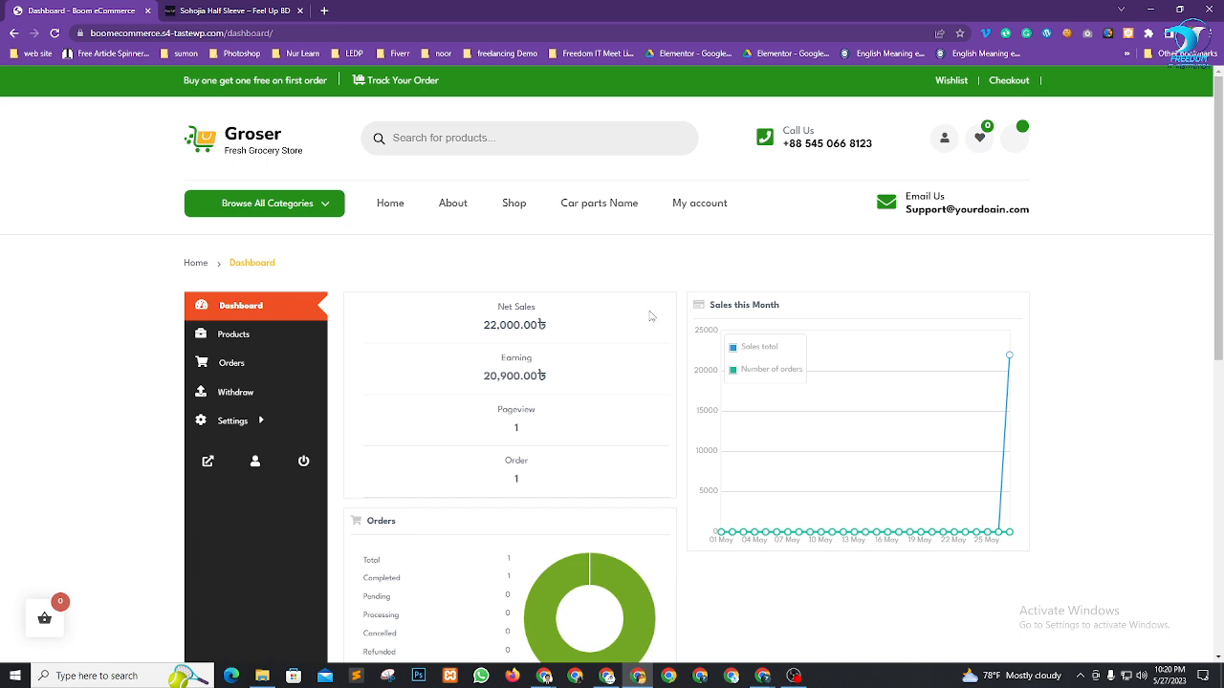
drag(472, 380, 535, 379)
click(562, 381)
drag(470, 332, 564, 344)
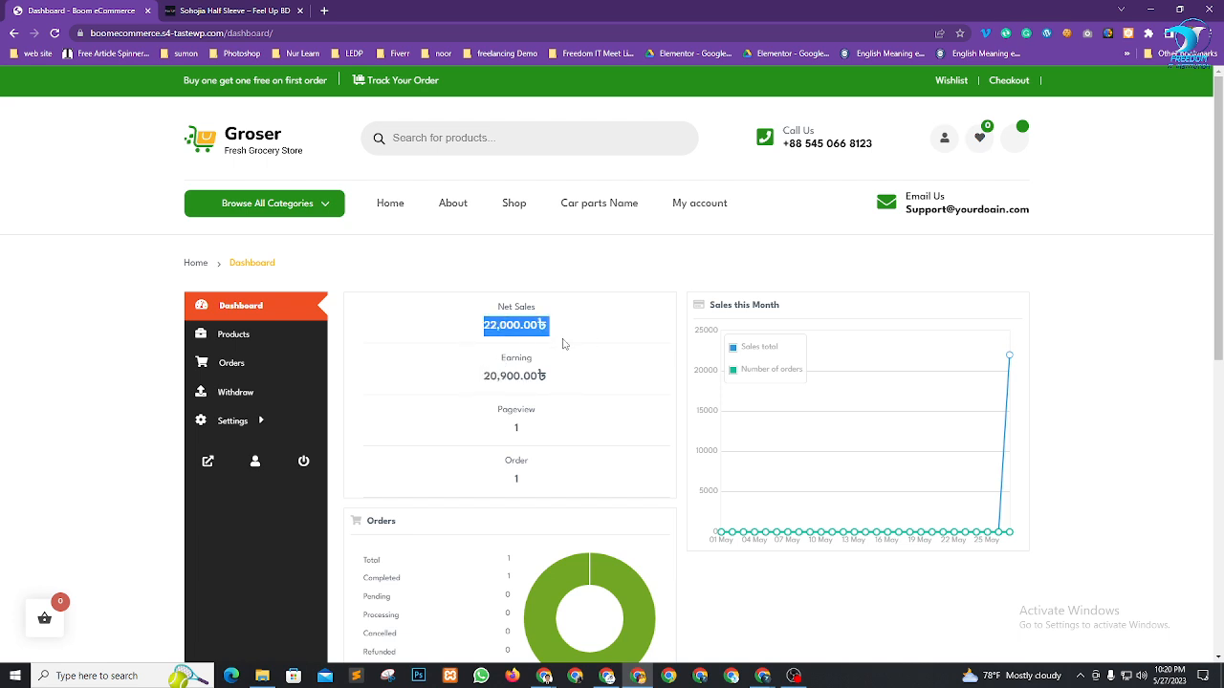
drag(472, 378, 576, 377)
click(576, 377)
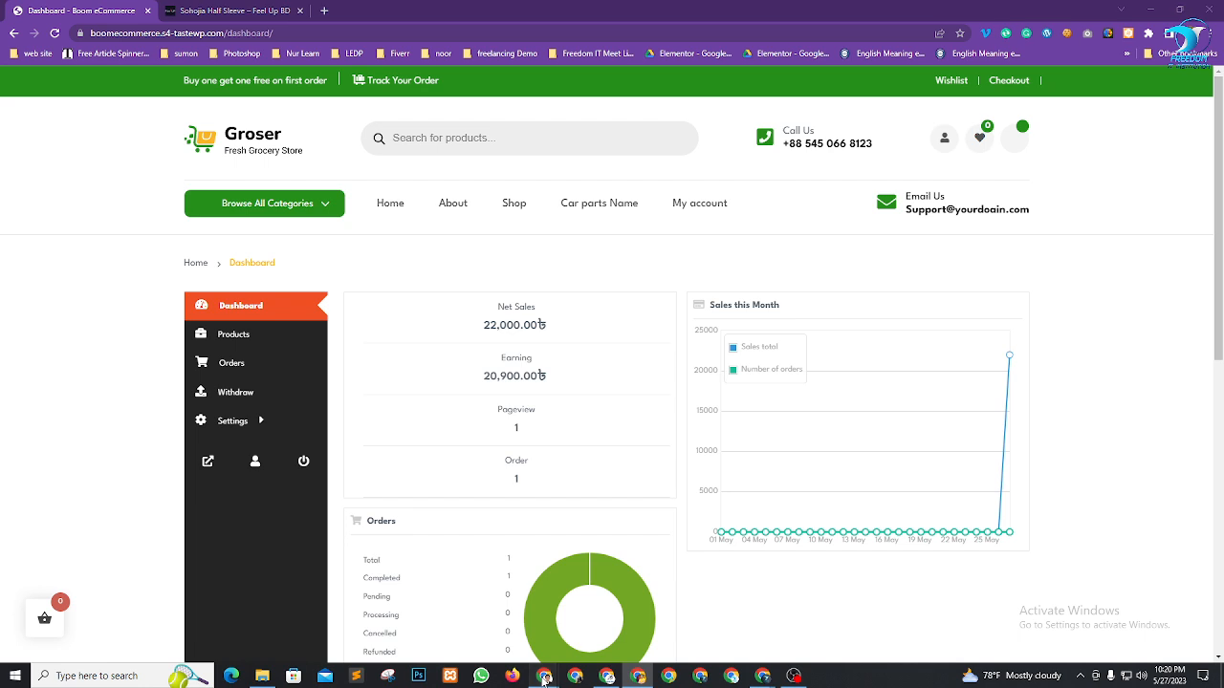
mouse_move(544, 676)
click(499, 605)
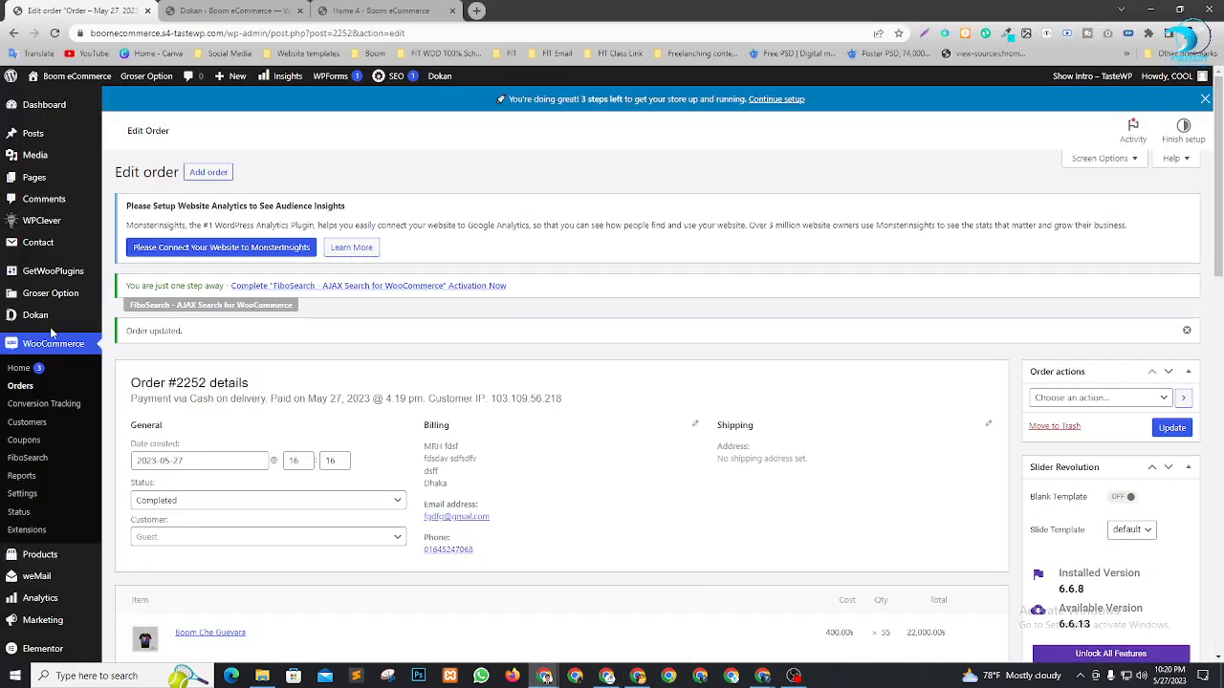
Check the admin Dokan dashboard's 22,000.00 net sales and 1,100.00 commission, then return to the vendor window
click(36, 105)
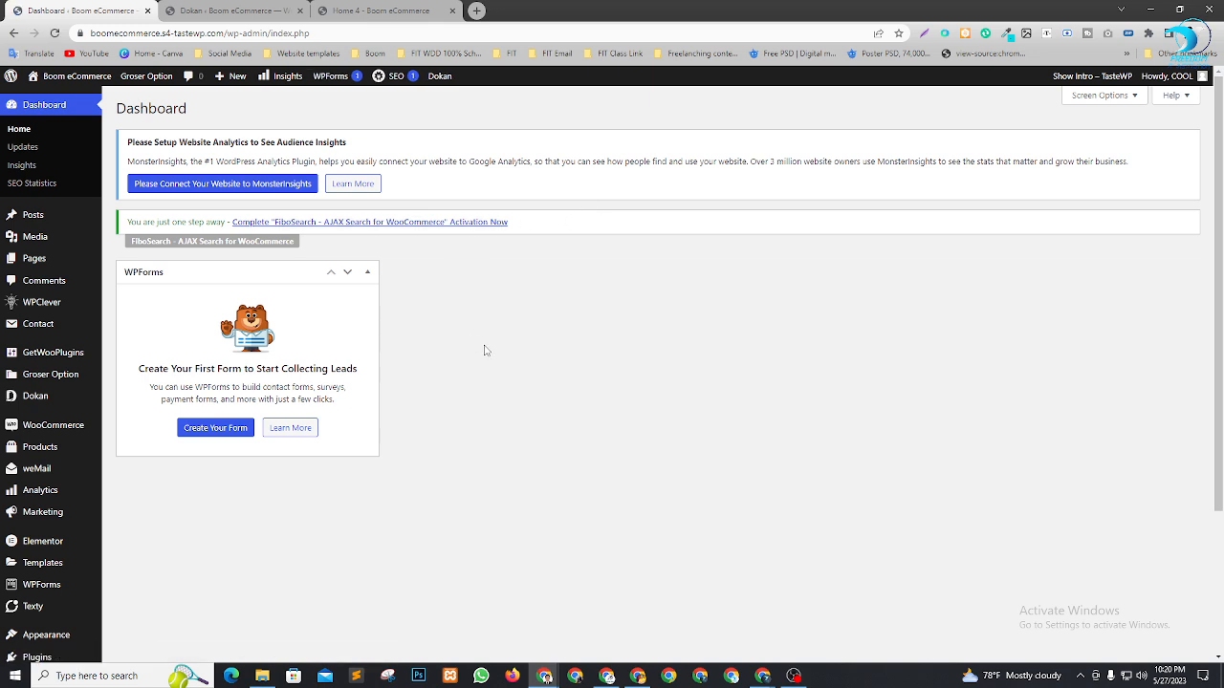
scroll(488, 347, down, 2)
mouse_move(38, 277)
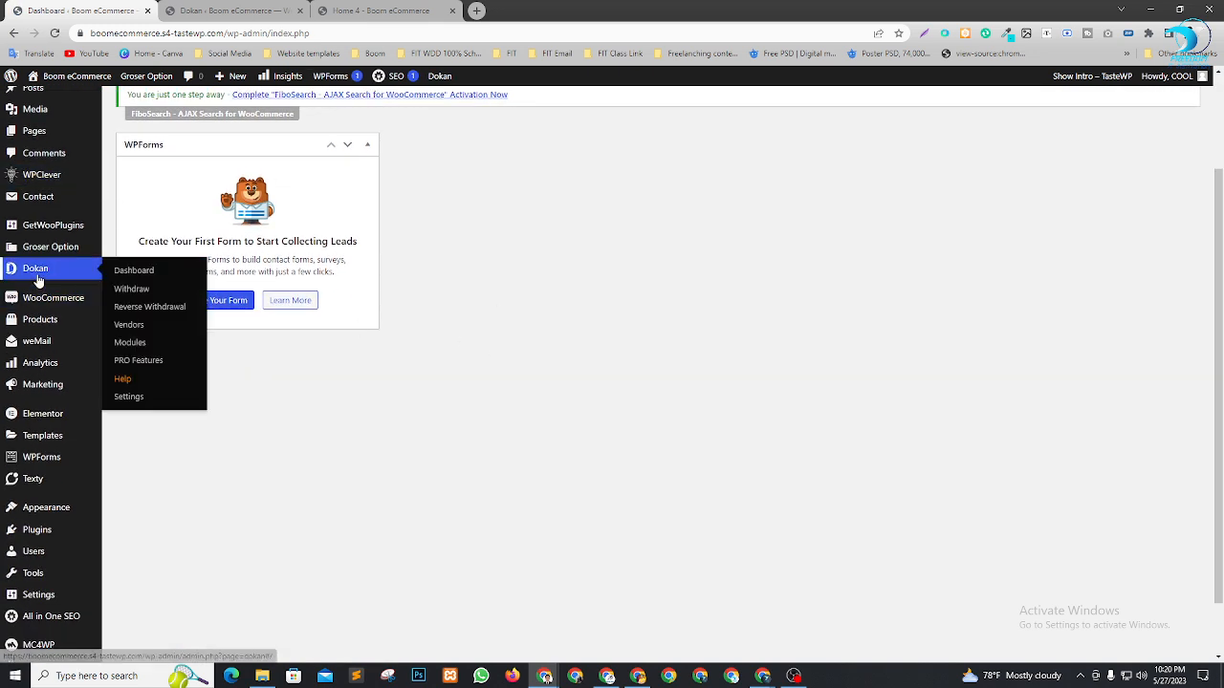
click(165, 274)
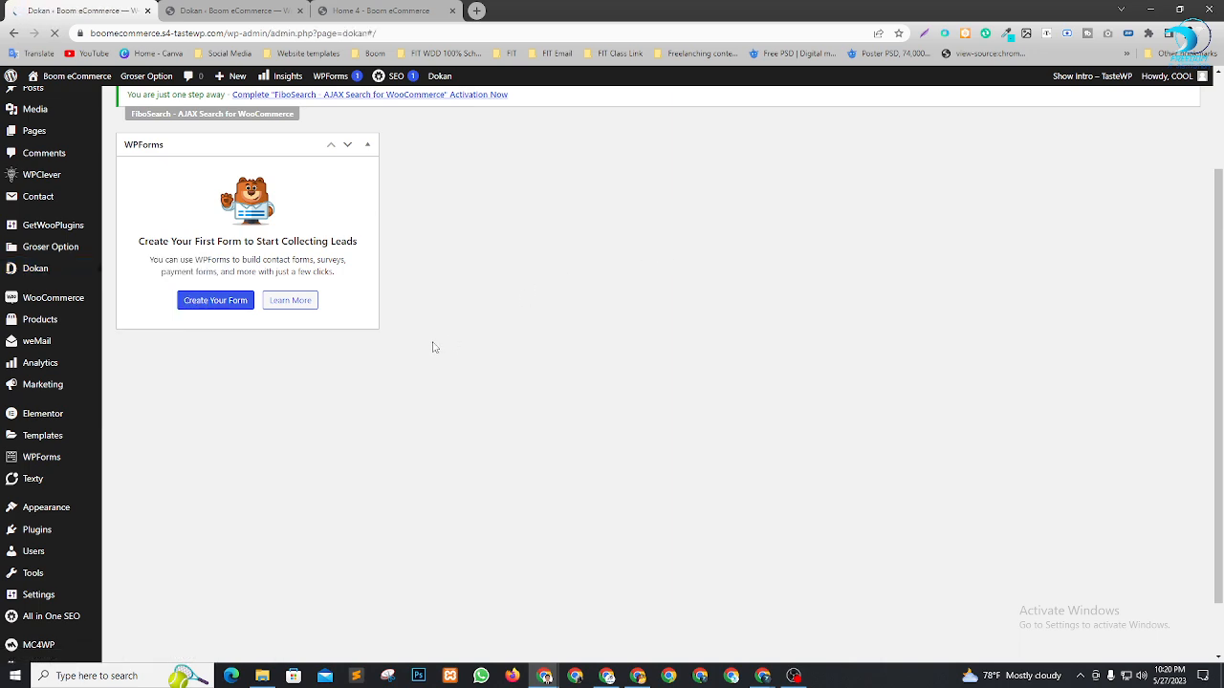
scroll(546, 334, down, 3)
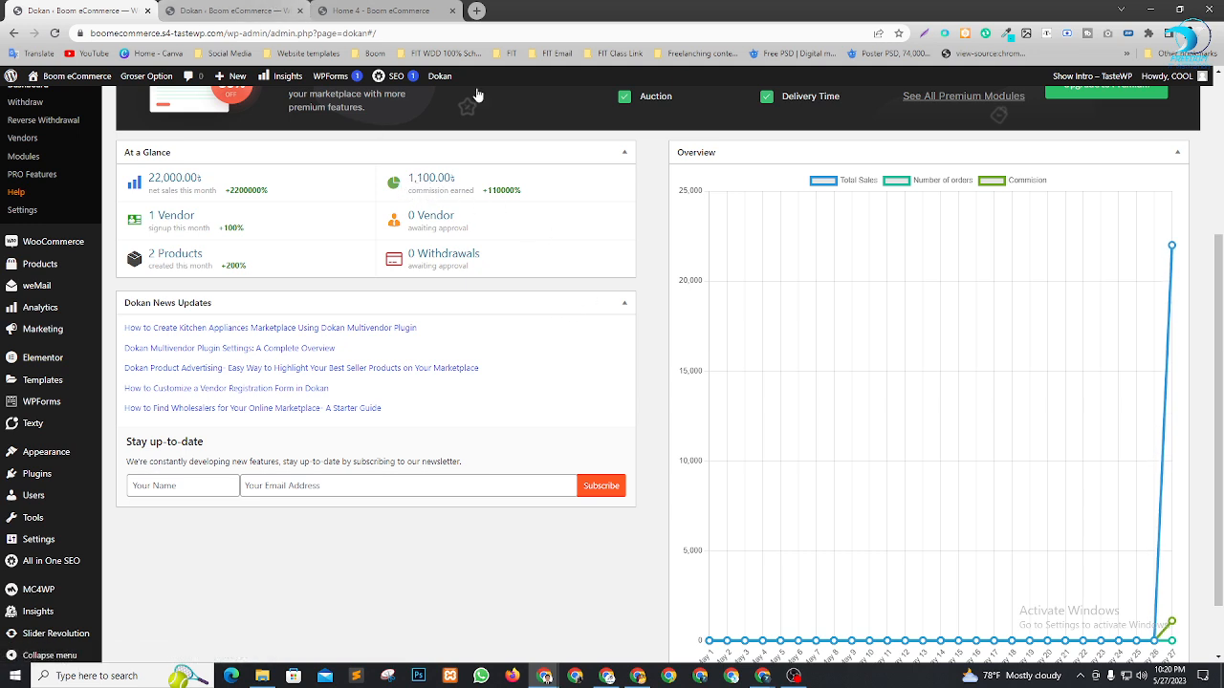
click(621, 679)
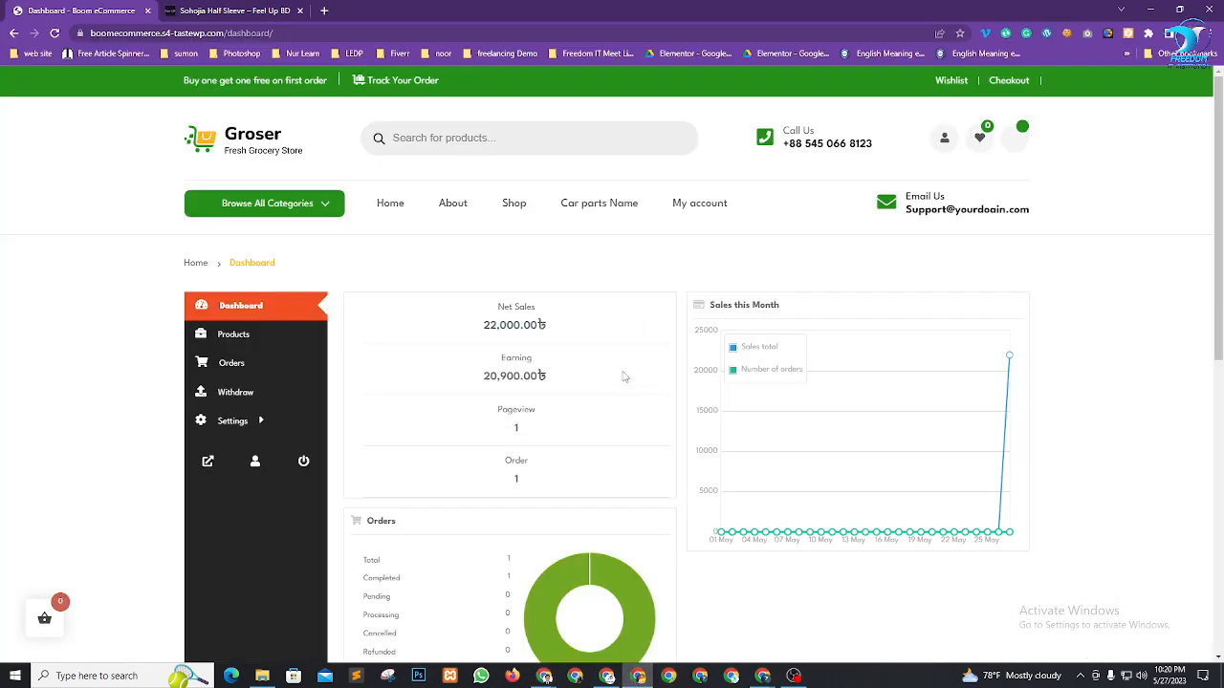
Go to the vendor's Withdraw page from the vendor dashboard sidebar
scroll(583, 402, down, 2)
scroll(631, 472, up, 1)
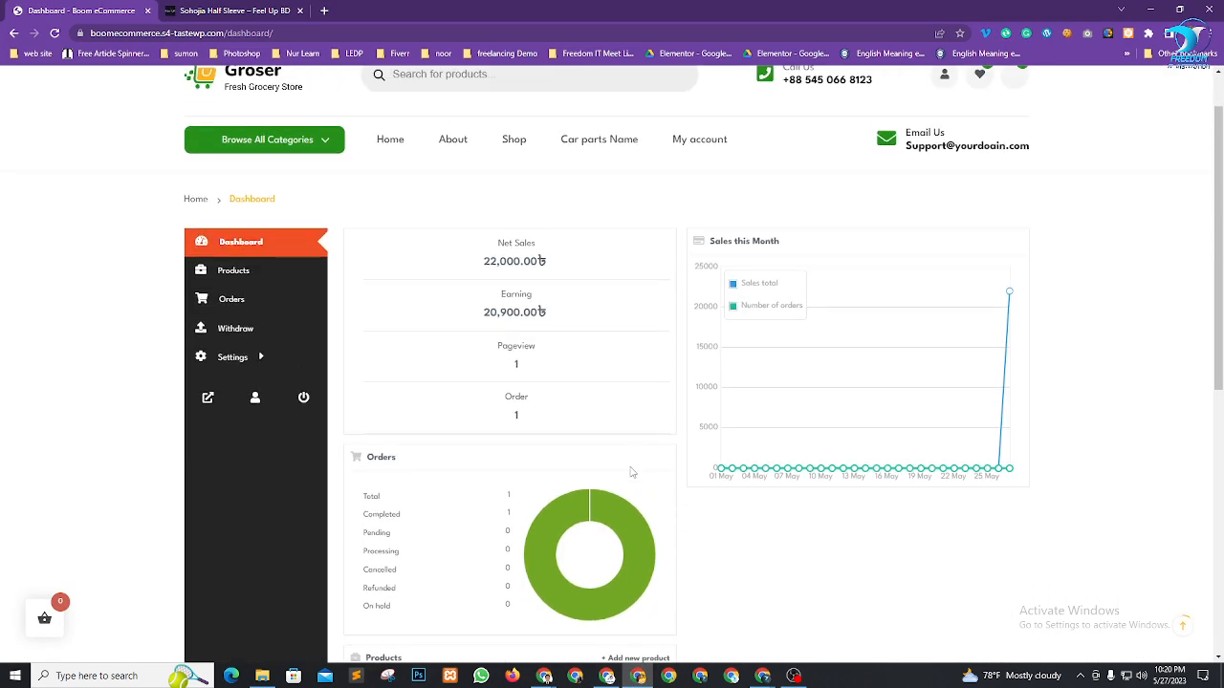
scroll(669, 467, up, 1)
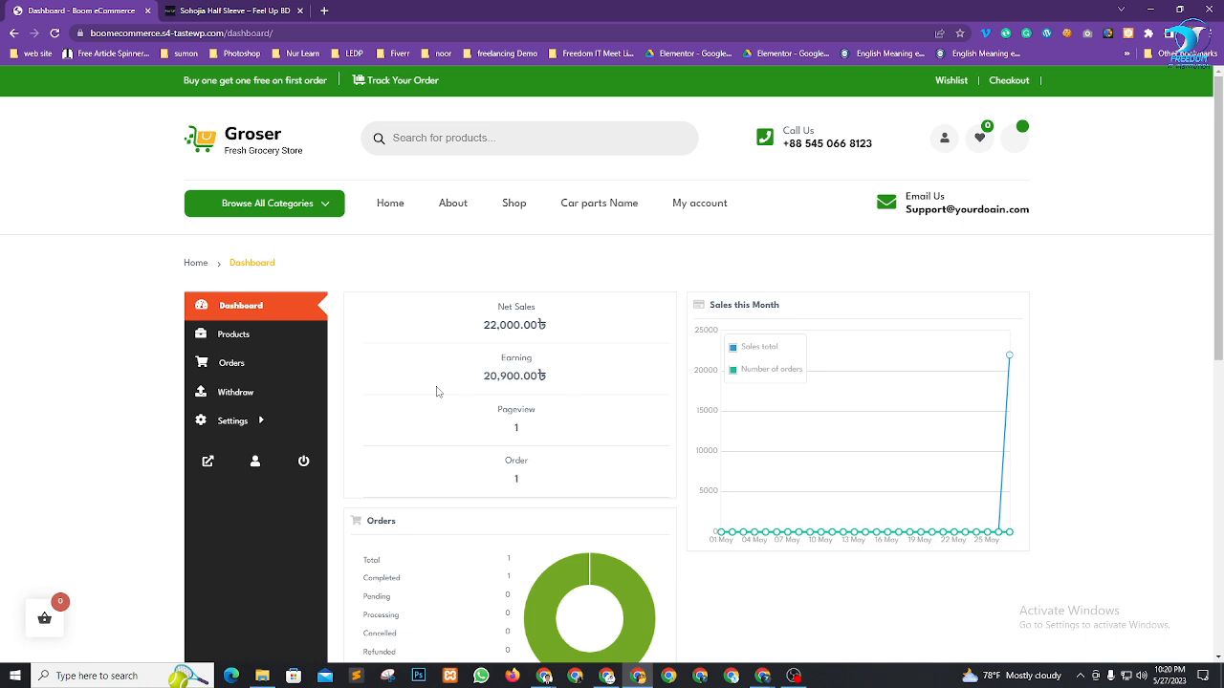
click(239, 392)
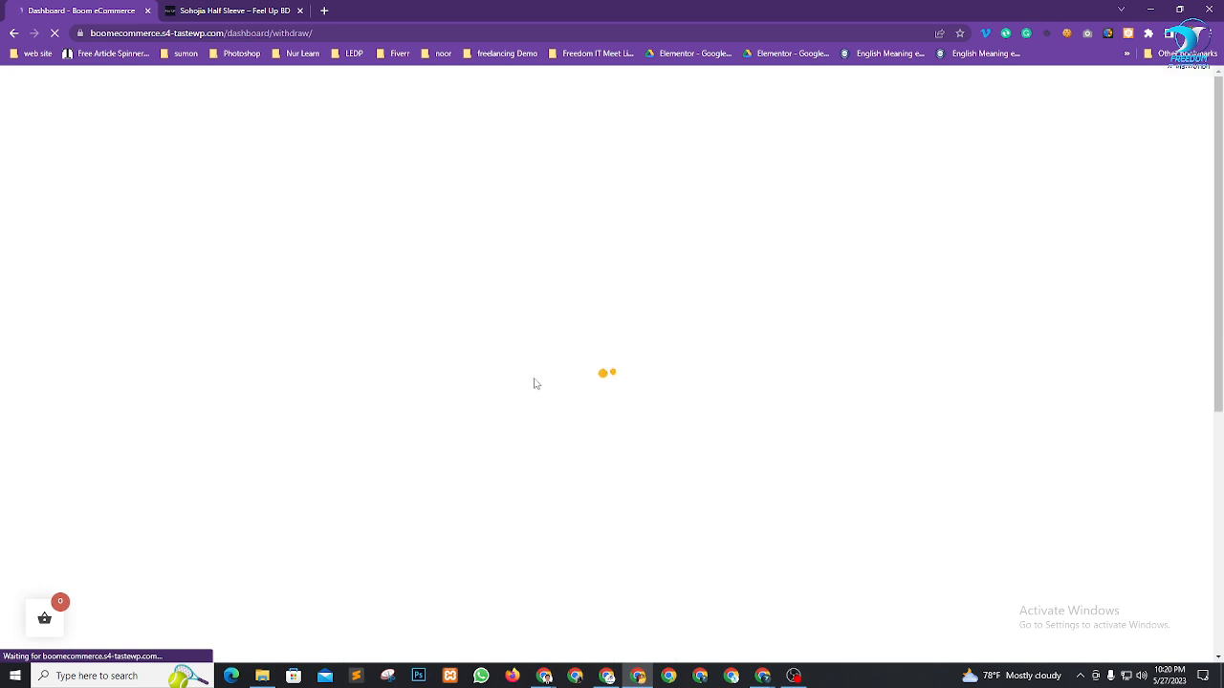
Check the 20,900.00 balance and 500.00 minimum, then submit a 20900 Bank Transfer withdraw request
scroll(770, 304, down, 1)
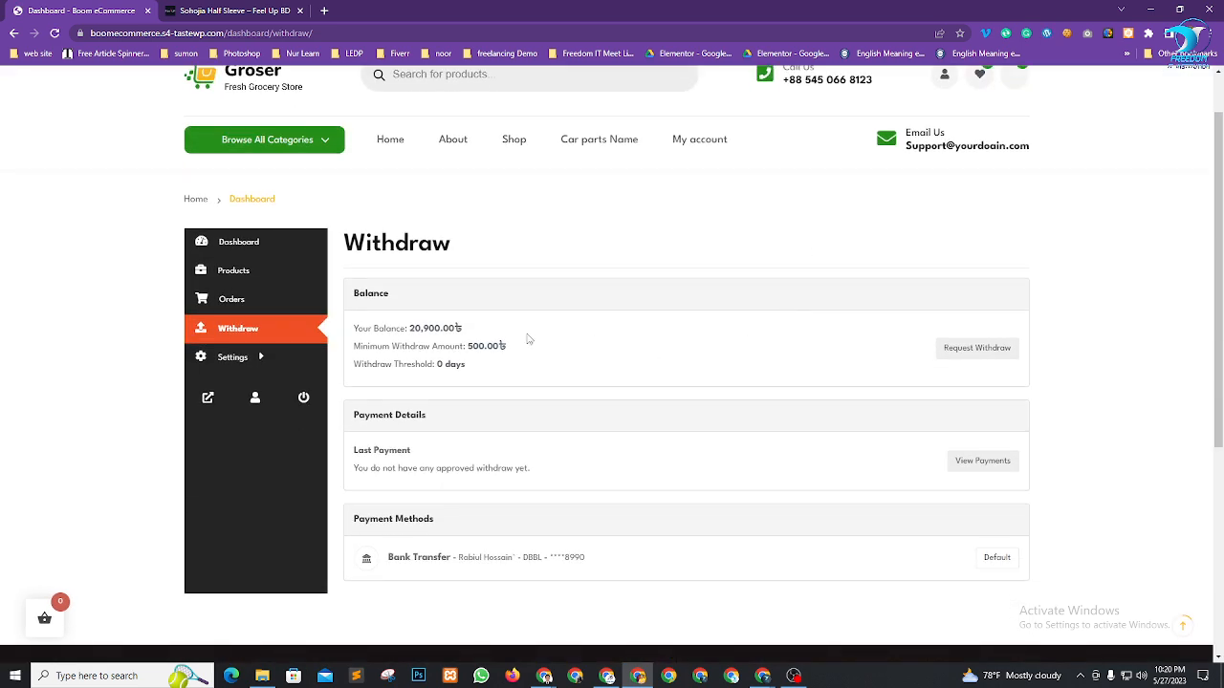
drag(467, 349, 501, 345)
drag(411, 330, 465, 330)
click(499, 346)
click(982, 349)
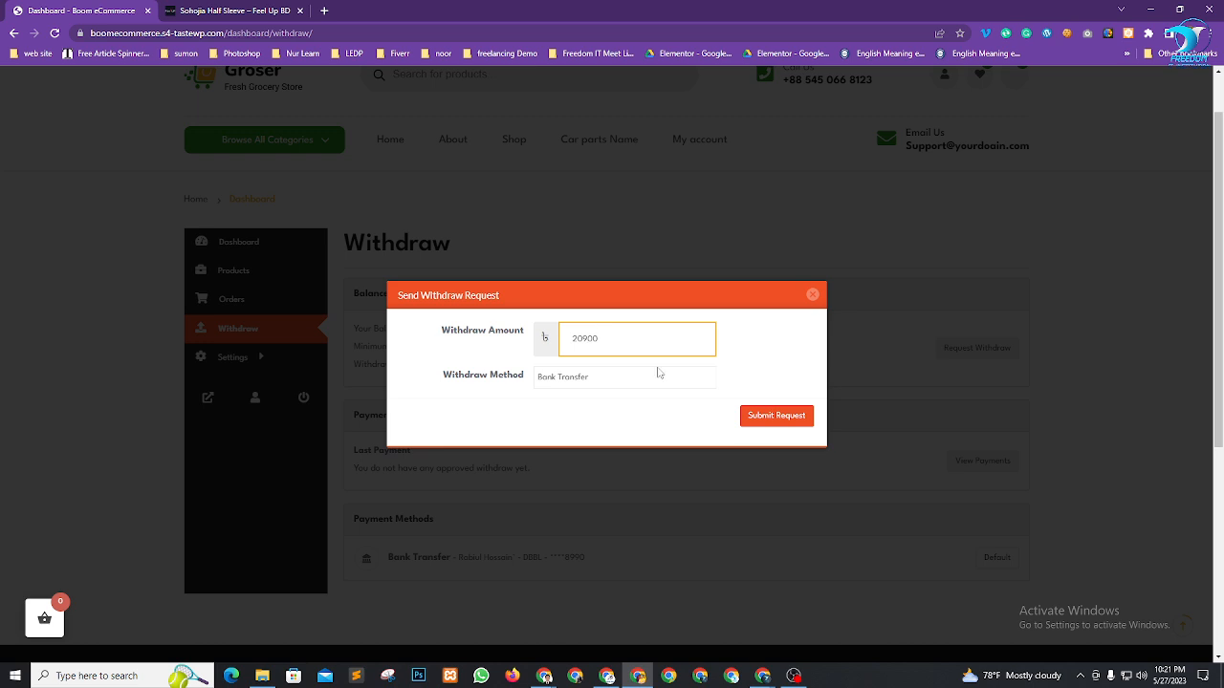
click(782, 418)
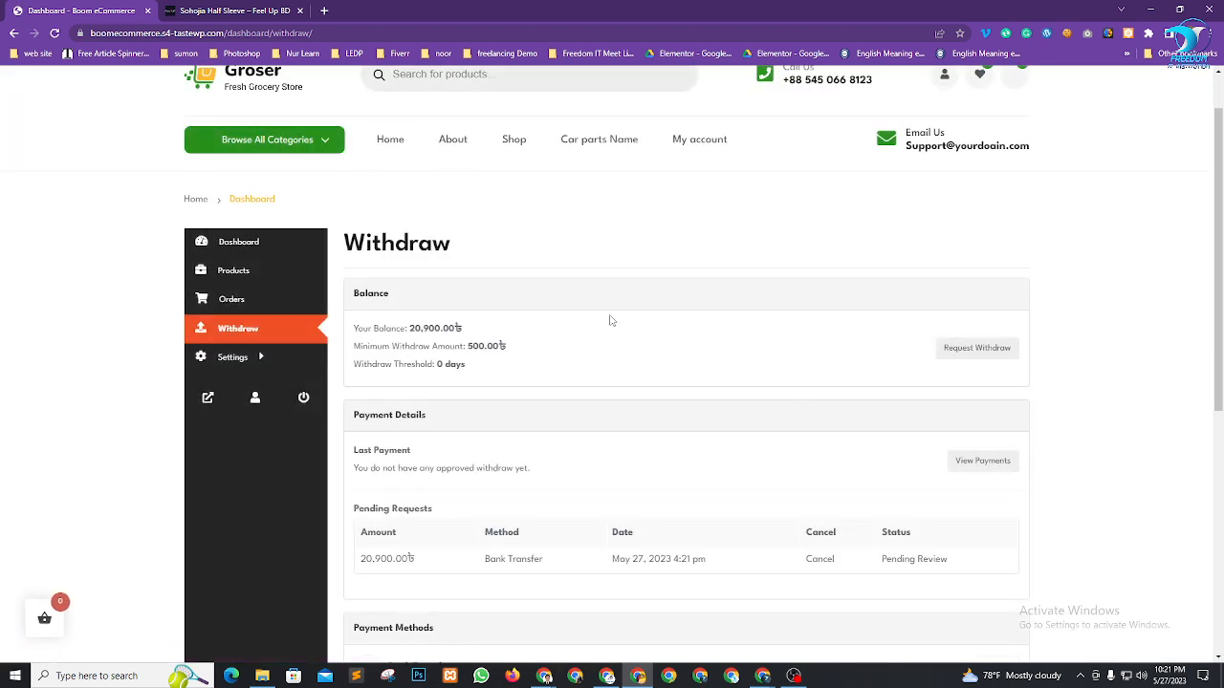
Confirm the 20,900.00৳ request is listed under Pending Requests as Pending Review
scroll(593, 334, down, 1)
drag(359, 269, 473, 284)
scroll(650, 350, down, 3)
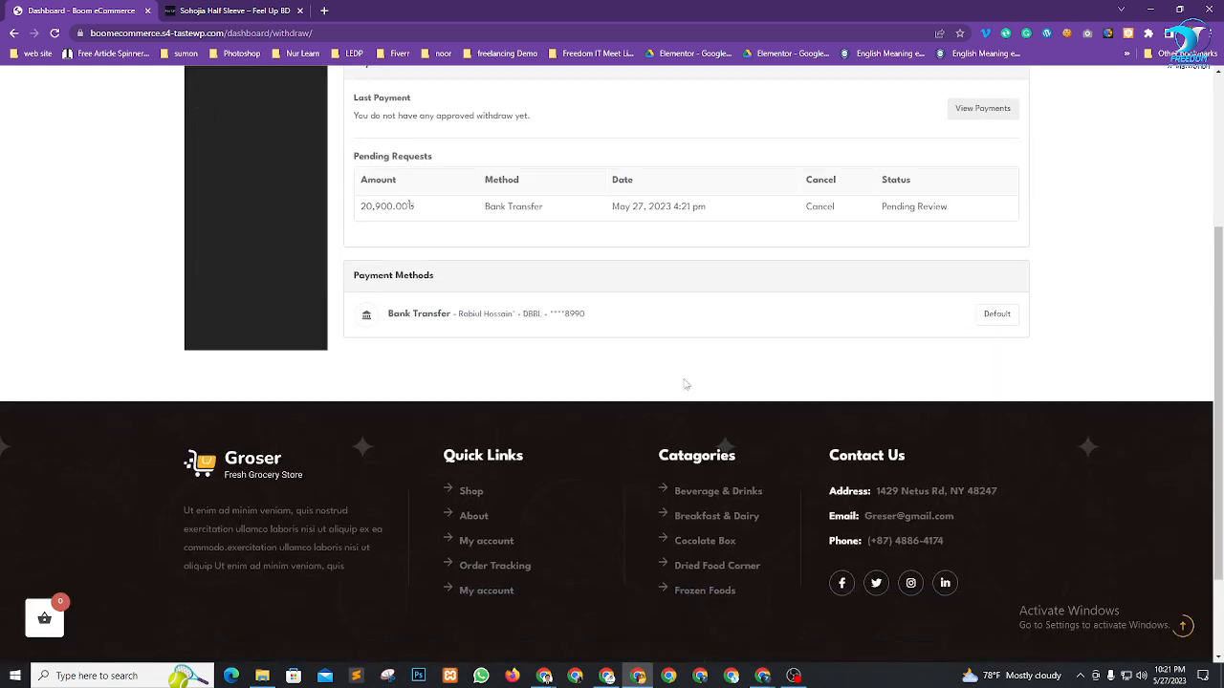
scroll(486, 321, up, 1)
drag(354, 223, 427, 221)
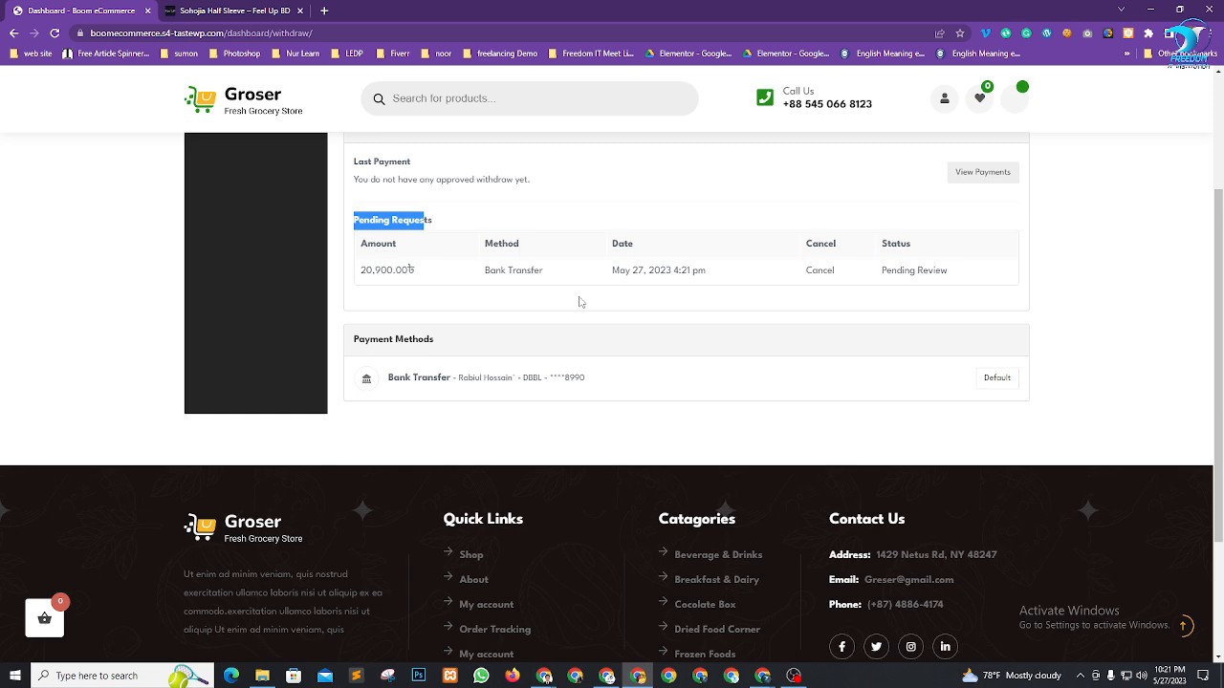
scroll(663, 404, up, 3)
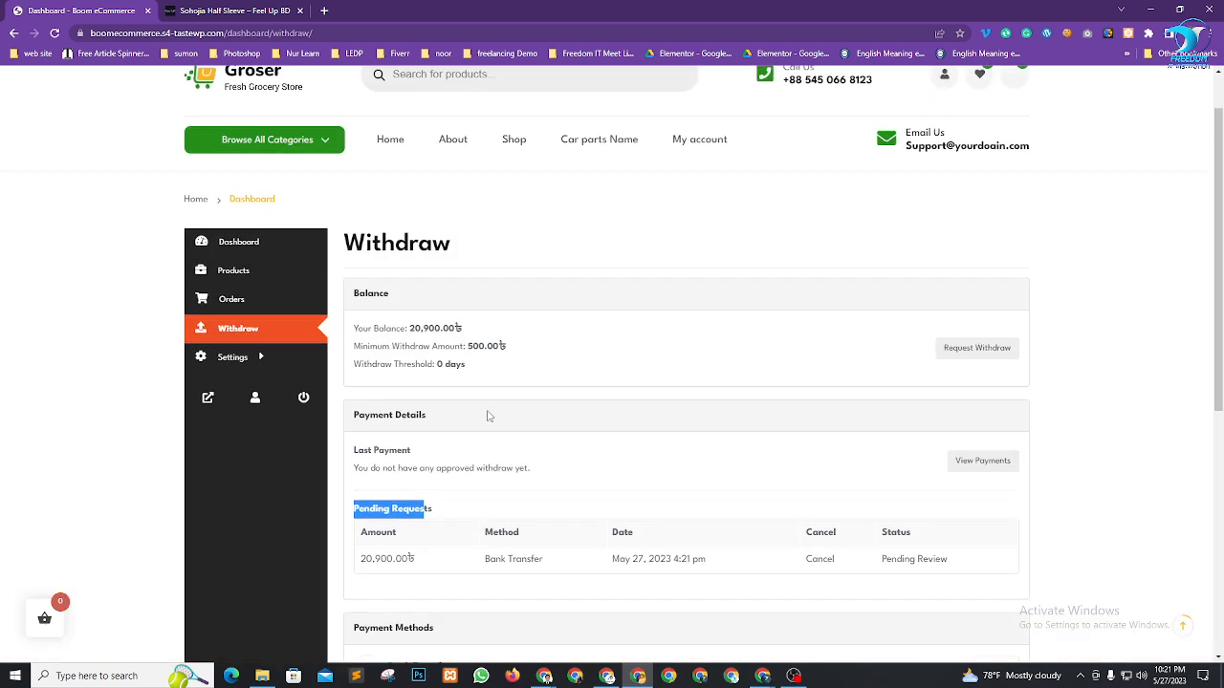
click(1105, 480)
scroll(1100, 402, down, 3)
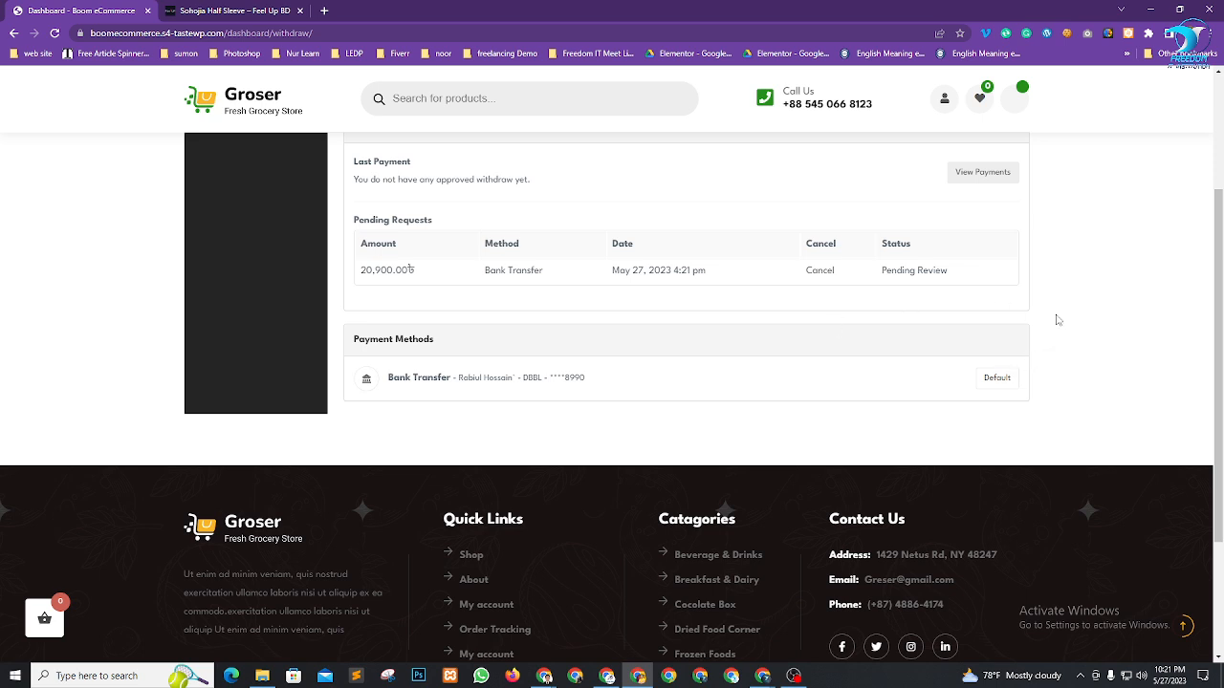
mouse_move(544, 676)
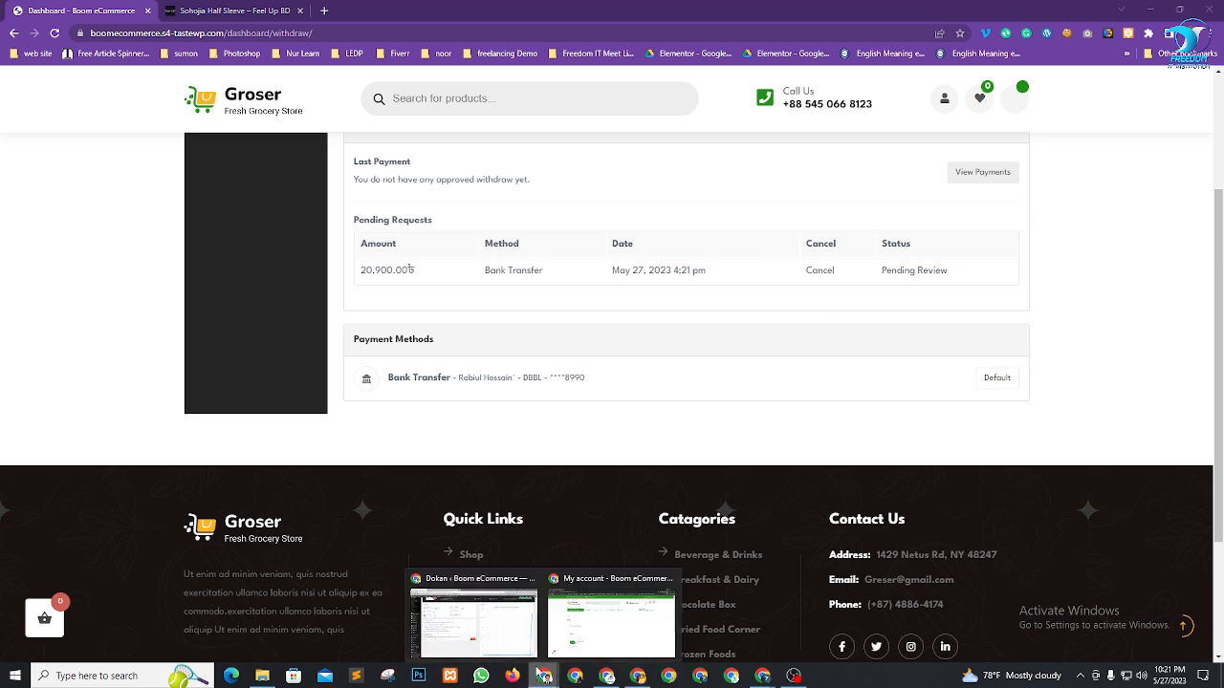
click(488, 614)
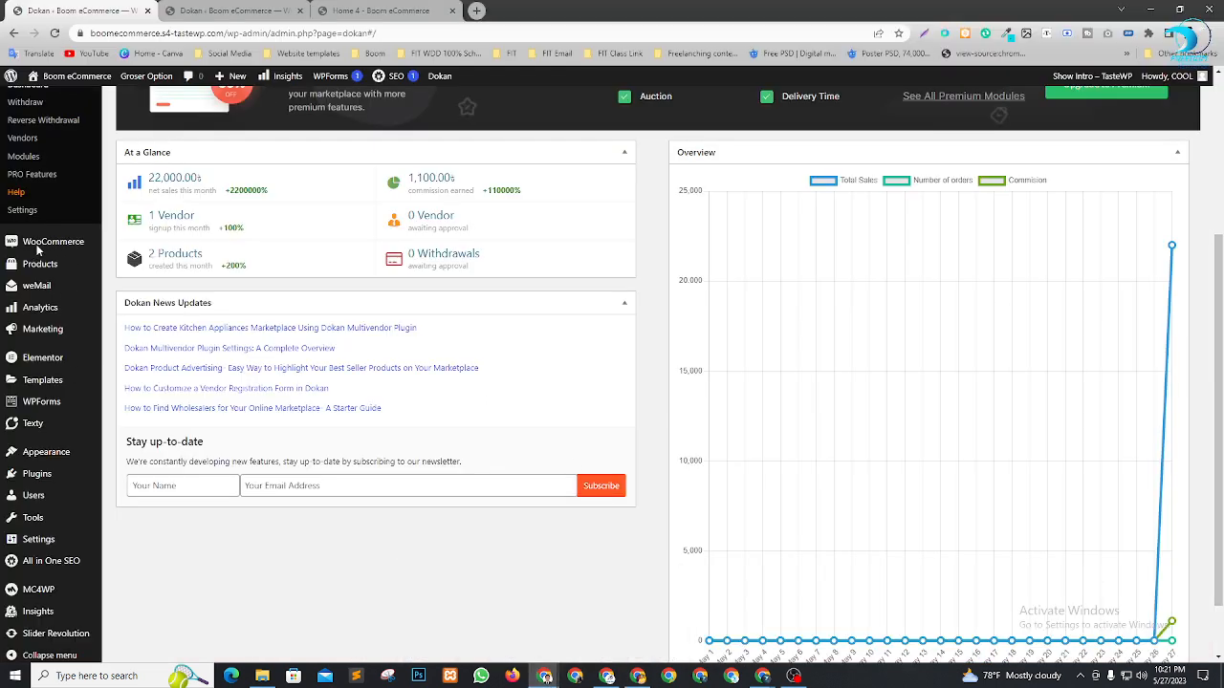
Review the pending 20,900.00৳ withdraw request and the vendor's bank account details in Dokan
scroll(38, 251, up, 2)
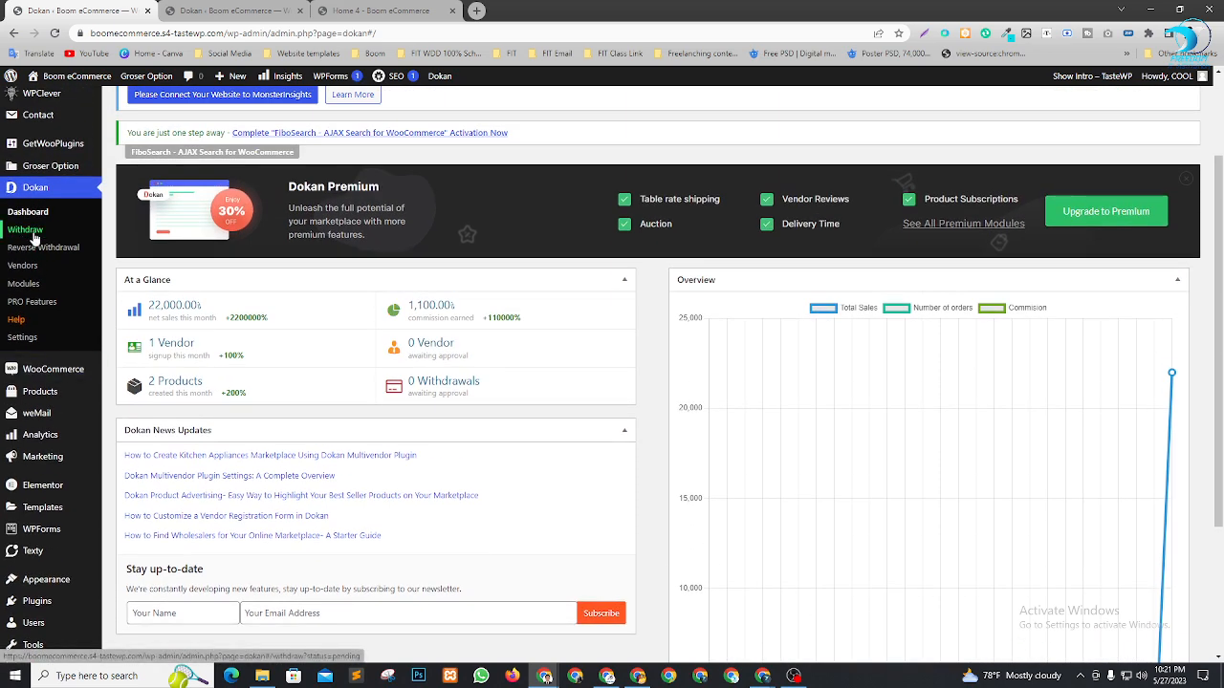
click(27, 231)
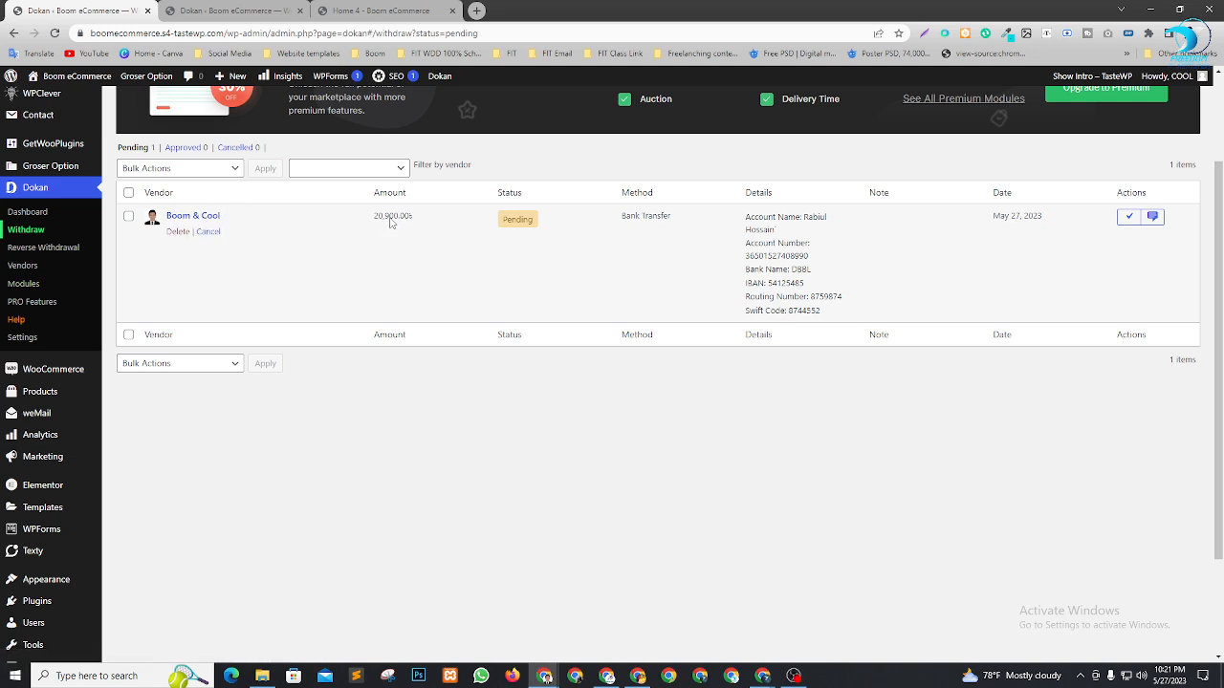
drag(376, 218, 415, 215)
drag(746, 218, 796, 283)
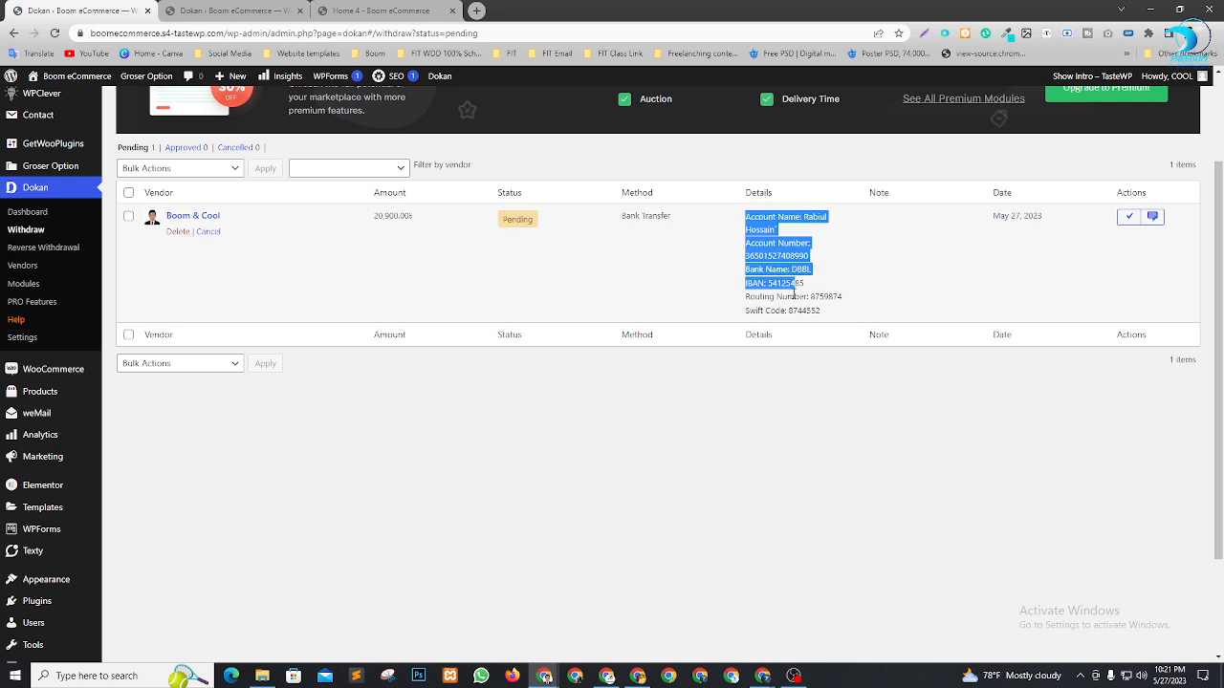
click(794, 296)
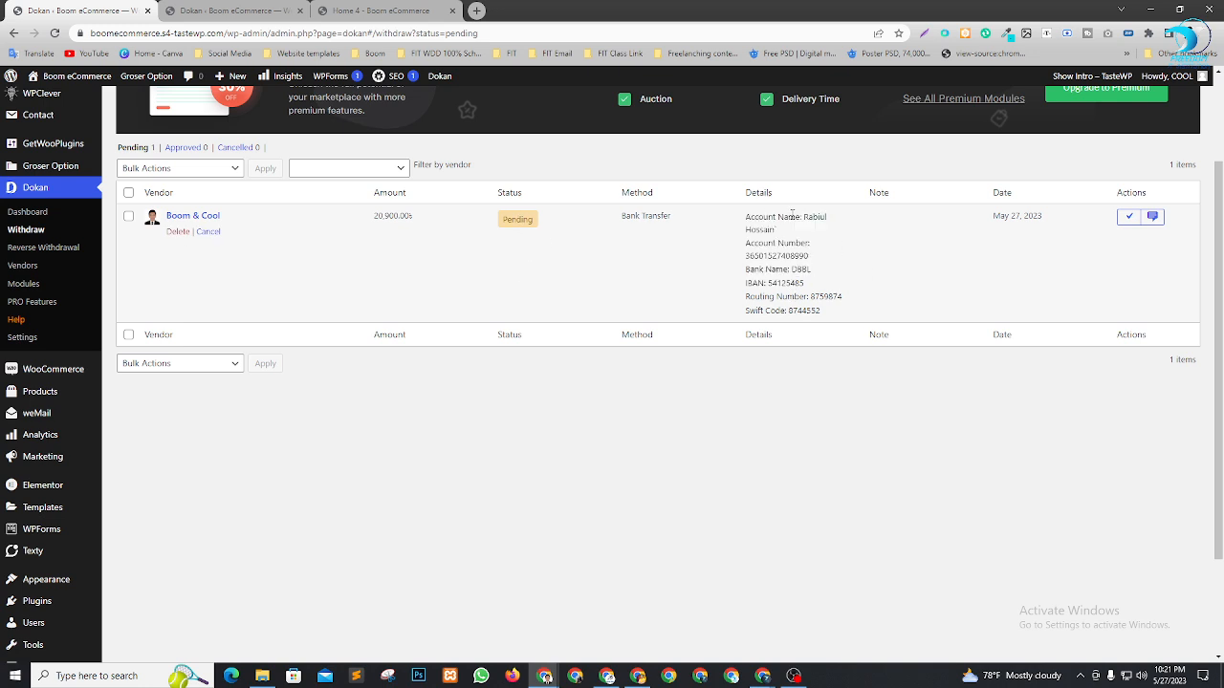
drag(790, 216, 815, 218)
click(772, 241)
drag(745, 214, 835, 309)
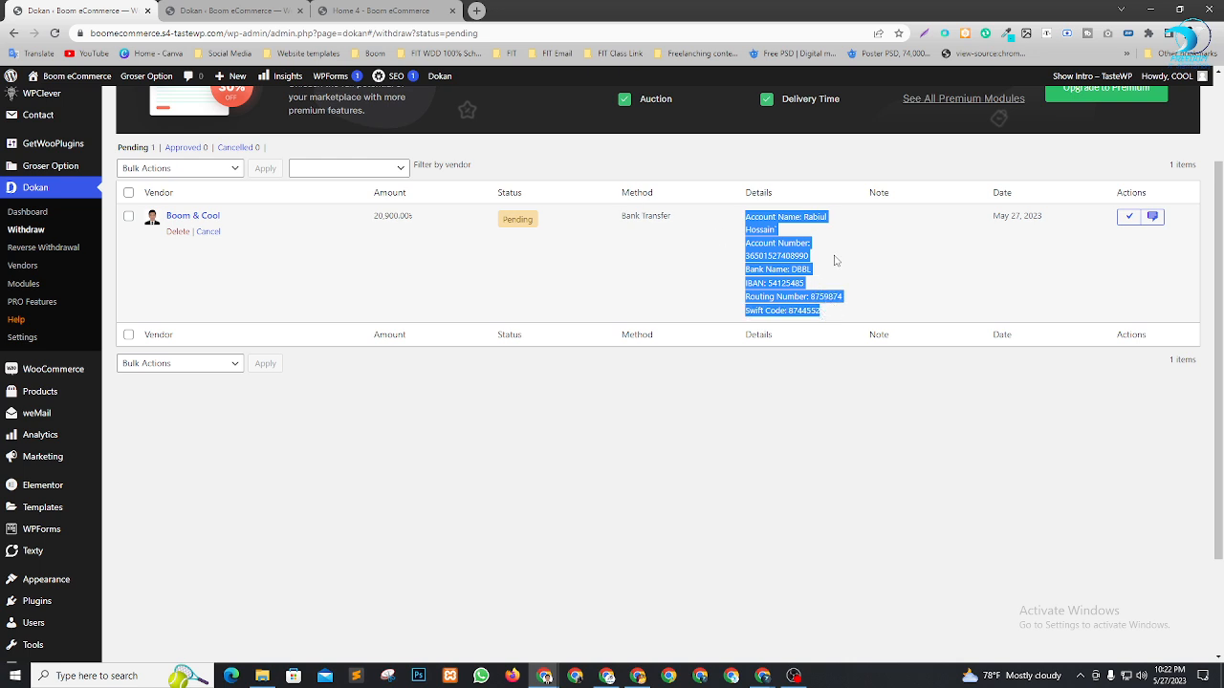
click(780, 257)
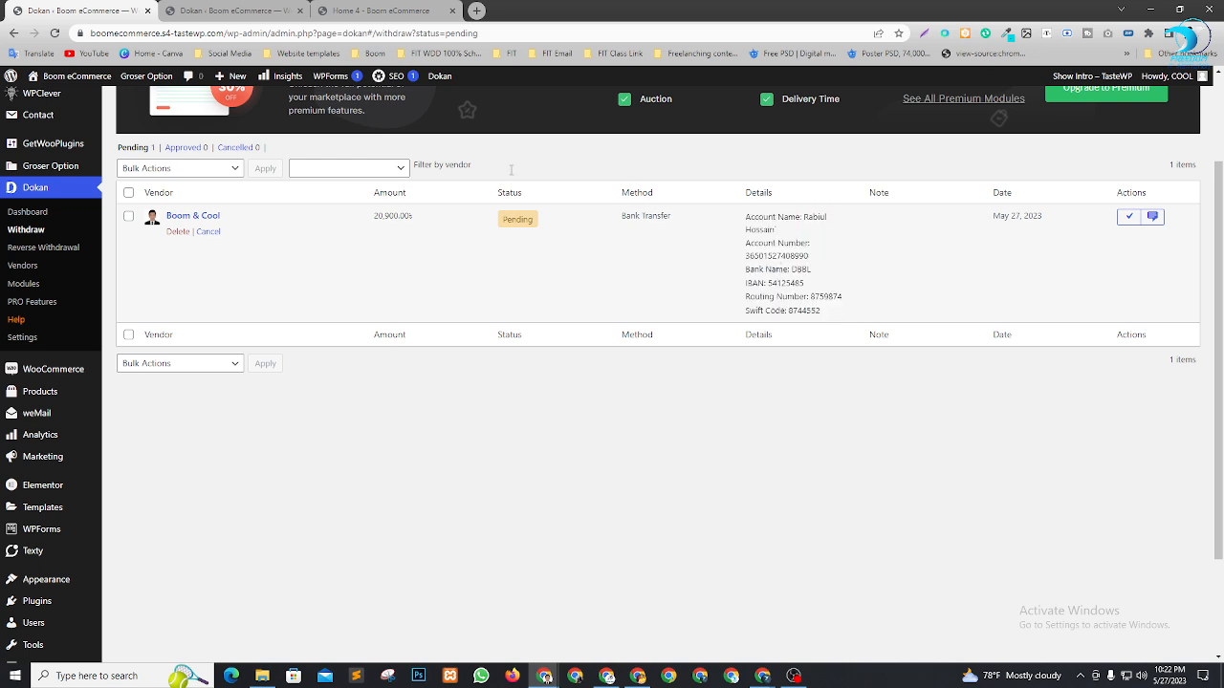
drag(365, 230, 418, 224)
click(770, 272)
Approve the 20,900.00৳ withdrawal, check it under Approved, and return to the vendor window
click(1129, 217)
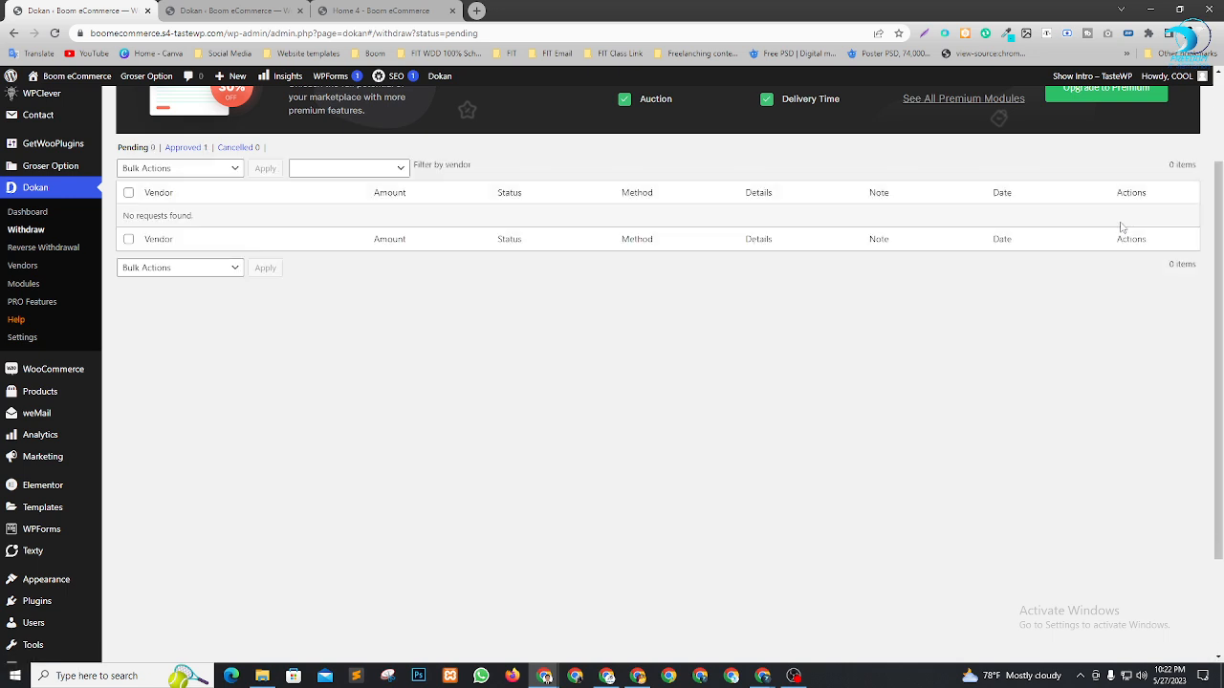
click(185, 148)
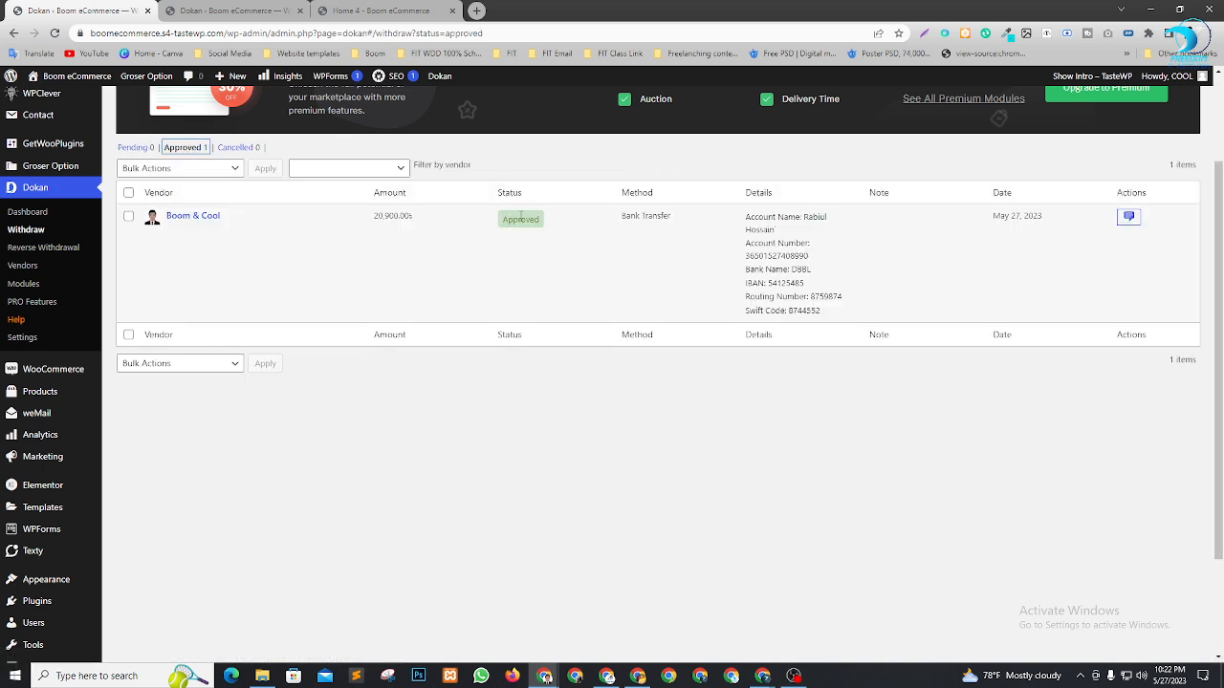
click(638, 676)
scroll(658, 344, up, 4)
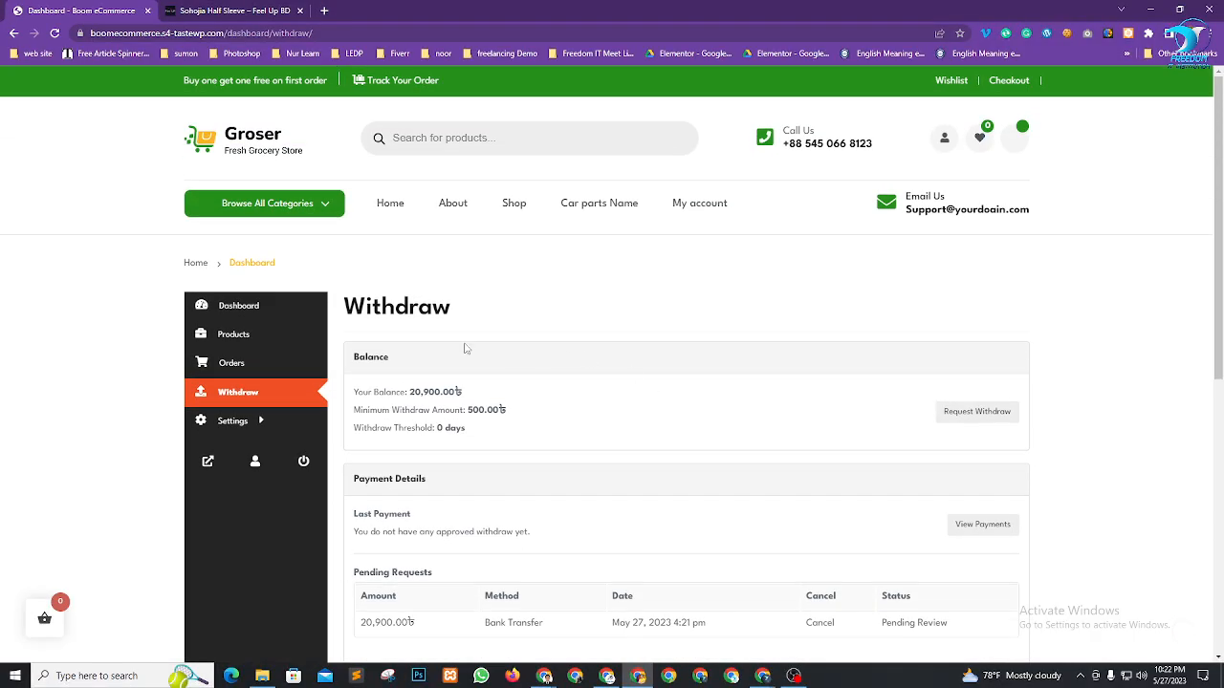
Reload the vendor's Withdraw page by way of the vendor dashboard overview
click(229, 305)
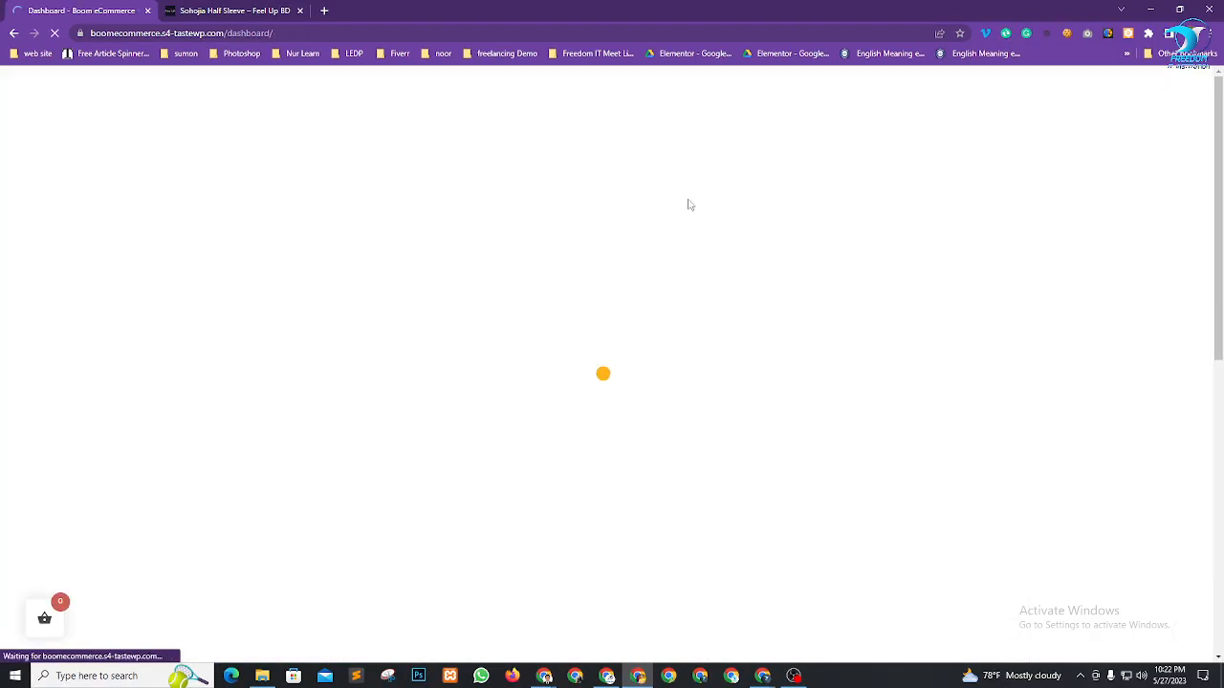
scroll(649, 246, down, 2)
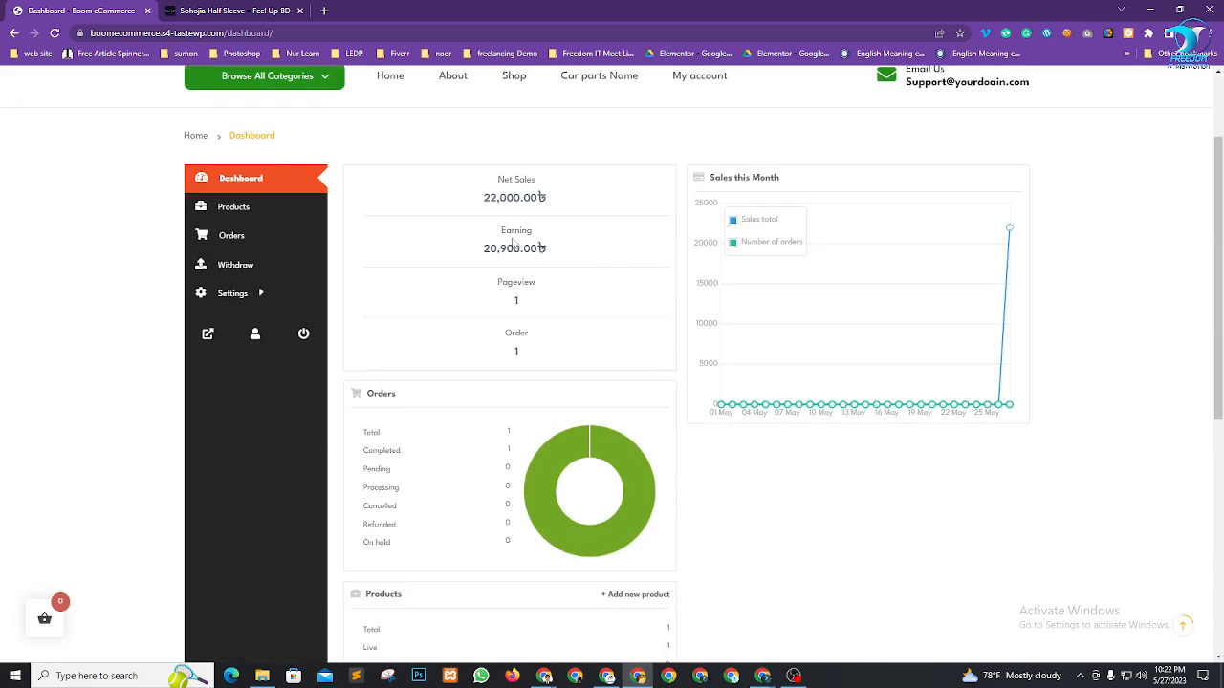
click(265, 244)
scroll(462, 335, down, 5)
scroll(459, 336, up, 5)
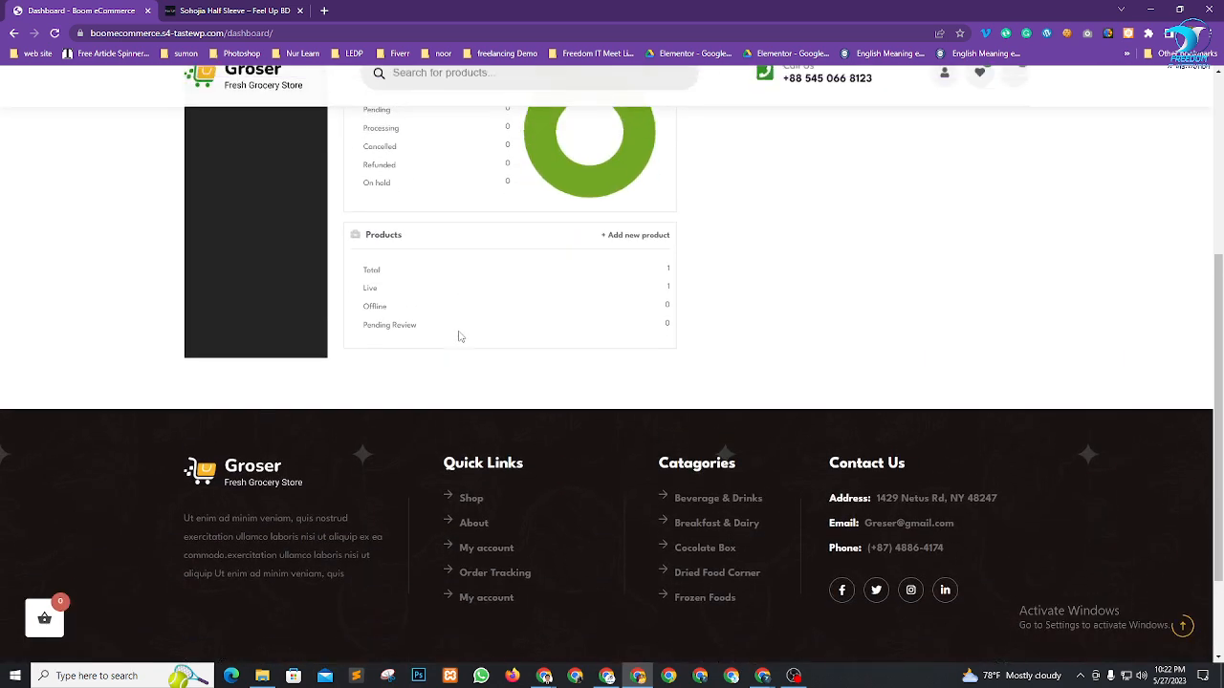
click(256, 267)
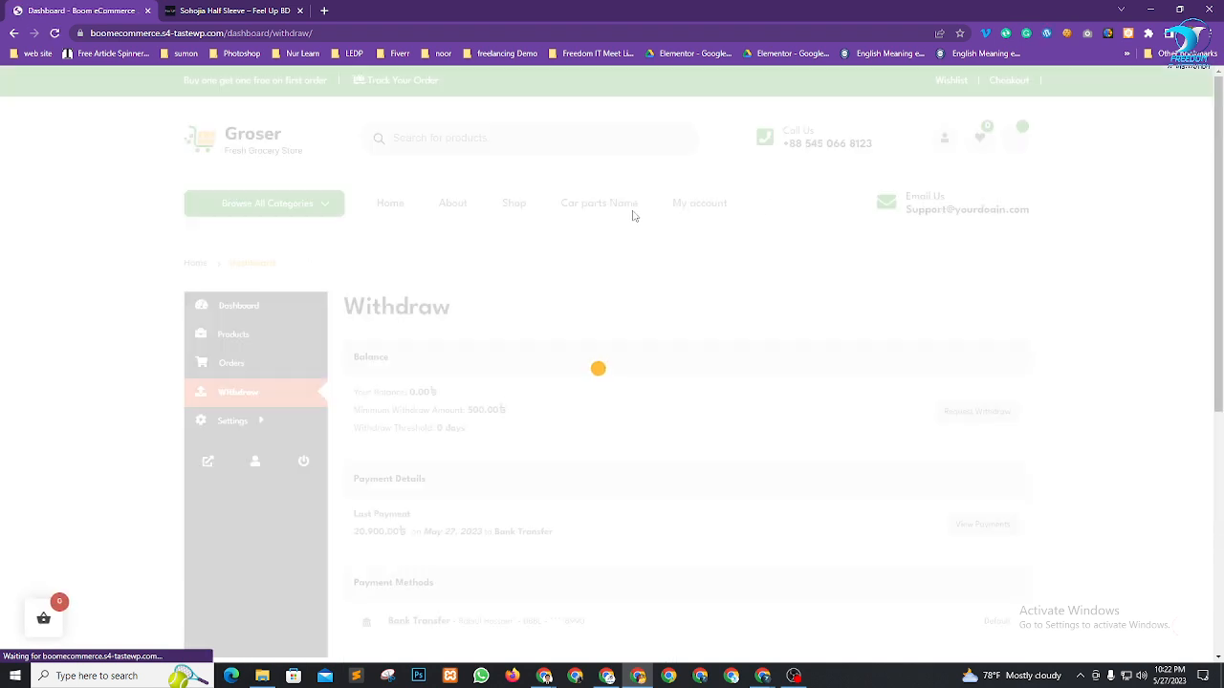
scroll(622, 225, down, 1)
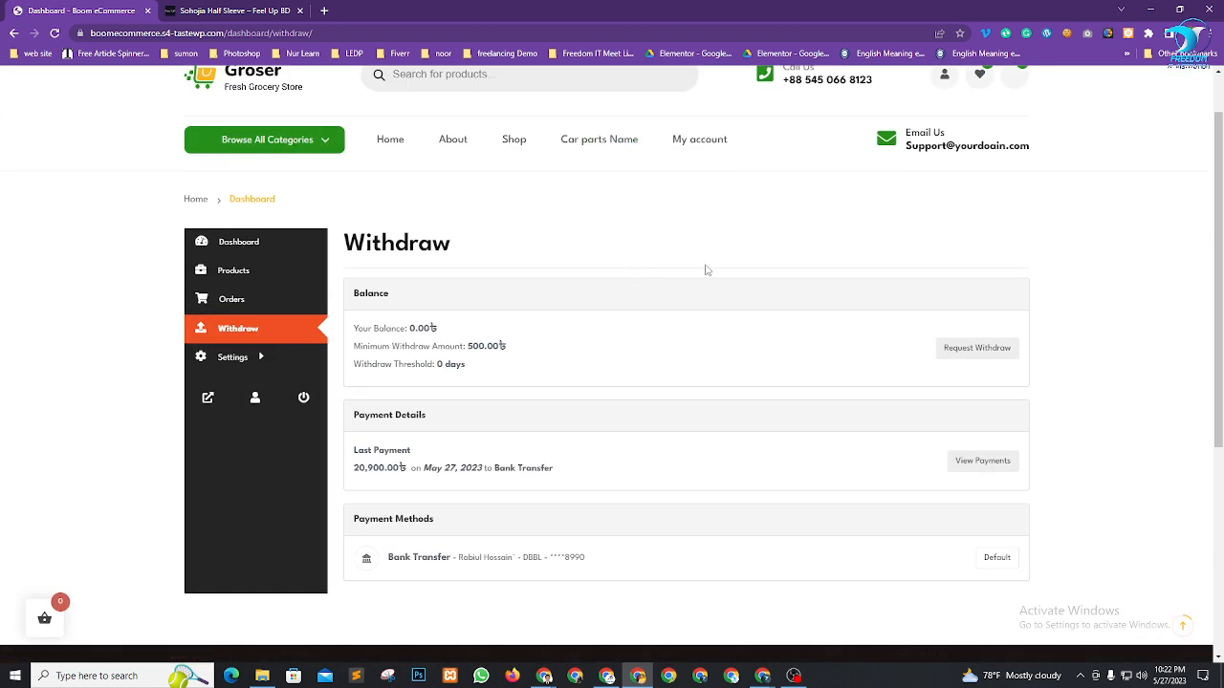
Verify the 0.00৳ balance and 20,900.00৳ last payment of May 27, 2023, then view withdraw requests
drag(401, 328, 438, 328)
scroll(622, 315, down, 3)
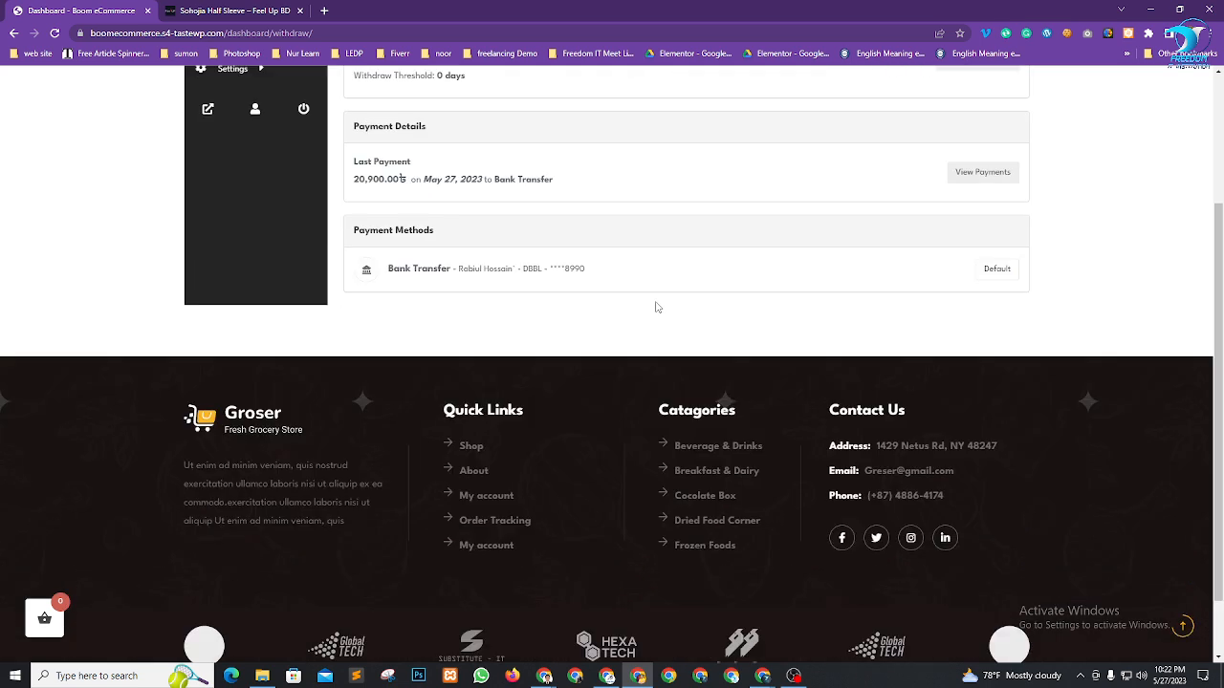
scroll(590, 276, up, 2)
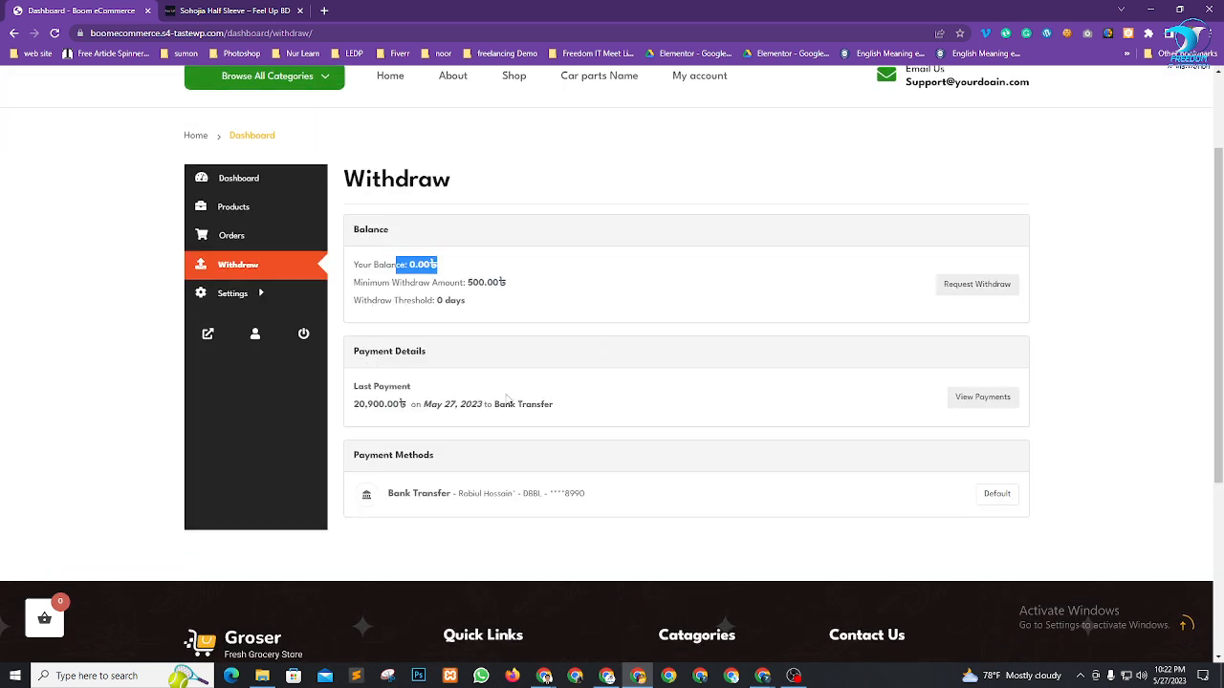
drag(359, 404, 504, 406)
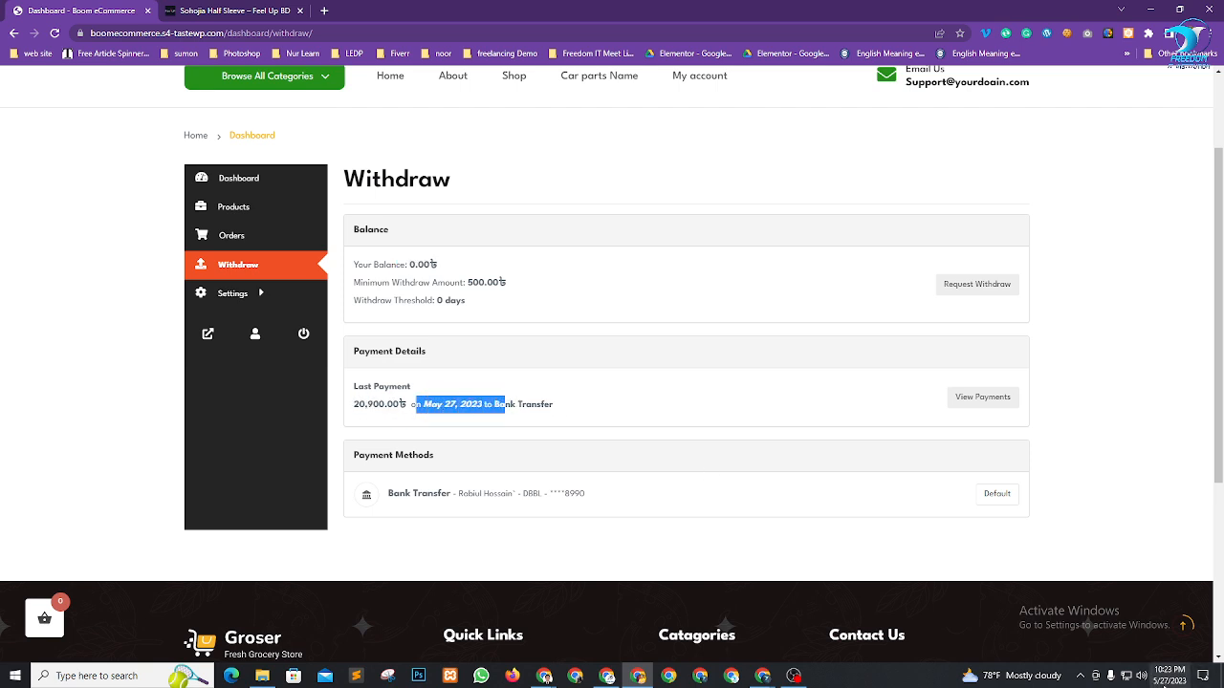
click(522, 408)
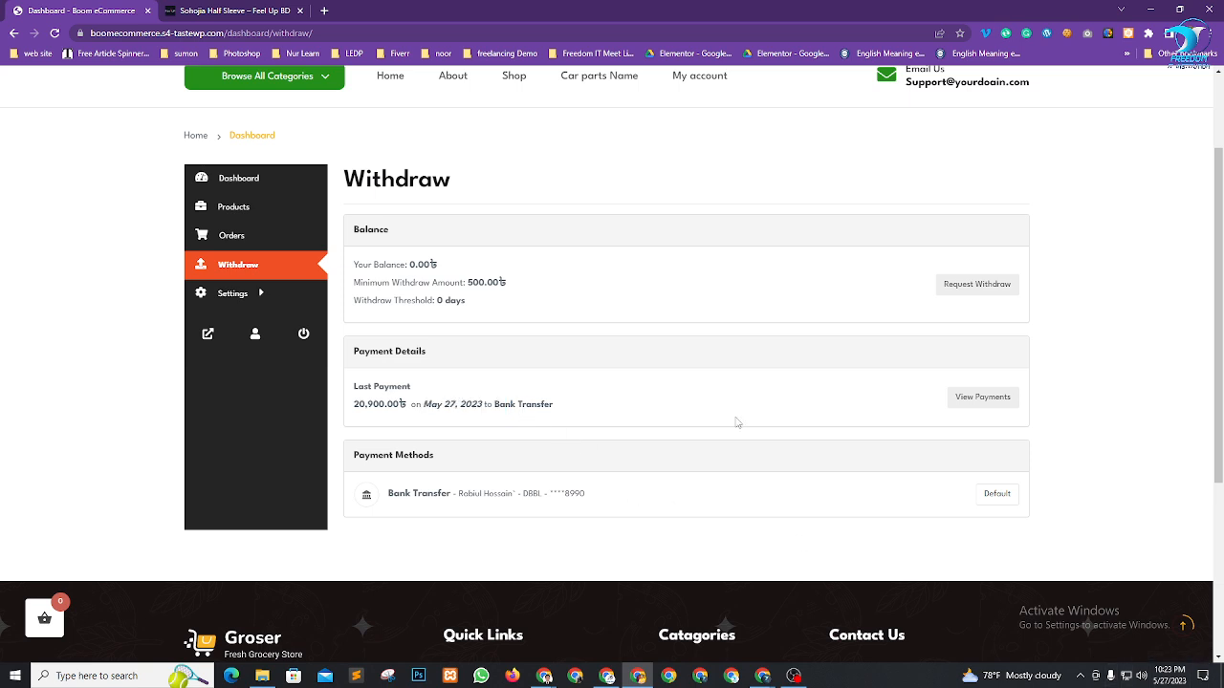
click(1011, 396)
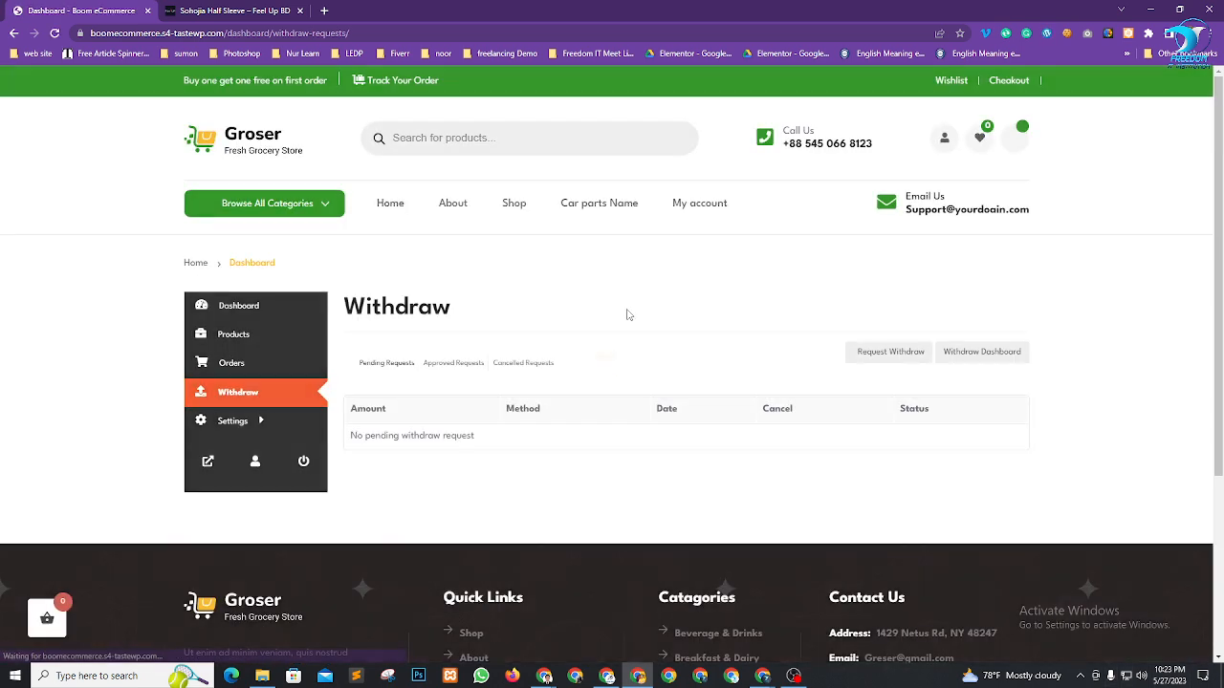
scroll(636, 329, down, 1)
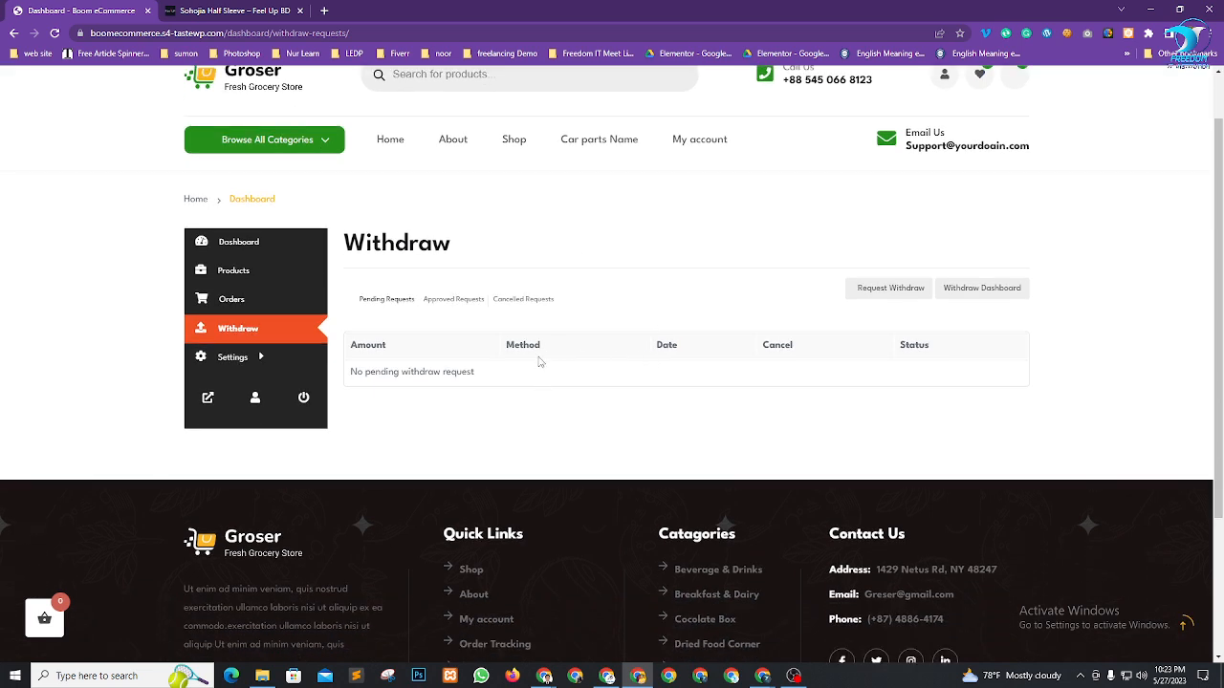
click(448, 306)
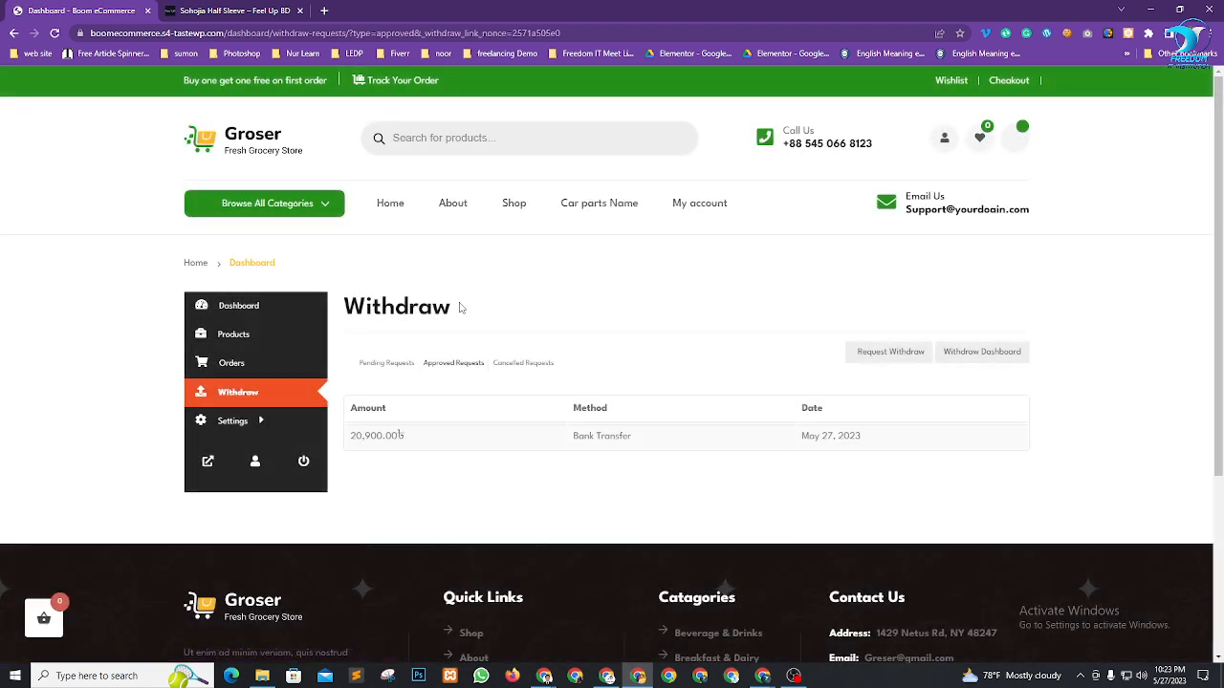
scroll(459, 307, down, 1)
drag(364, 374, 416, 380)
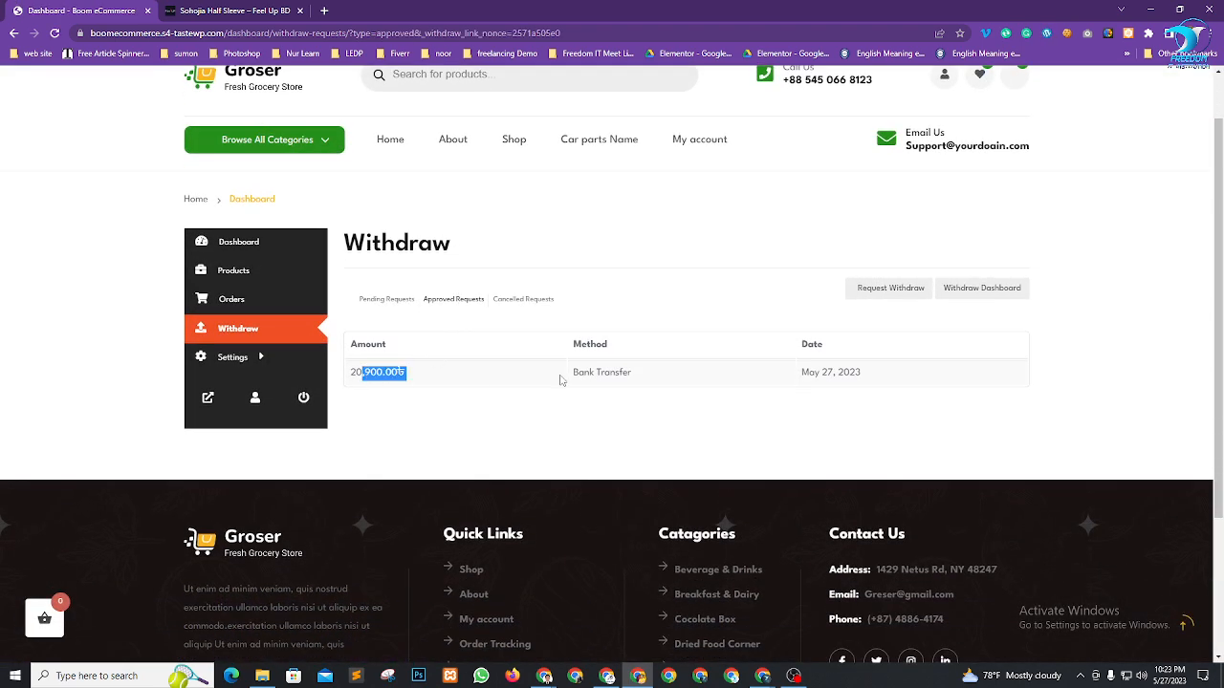
drag(577, 372, 639, 379)
drag(822, 373, 849, 375)
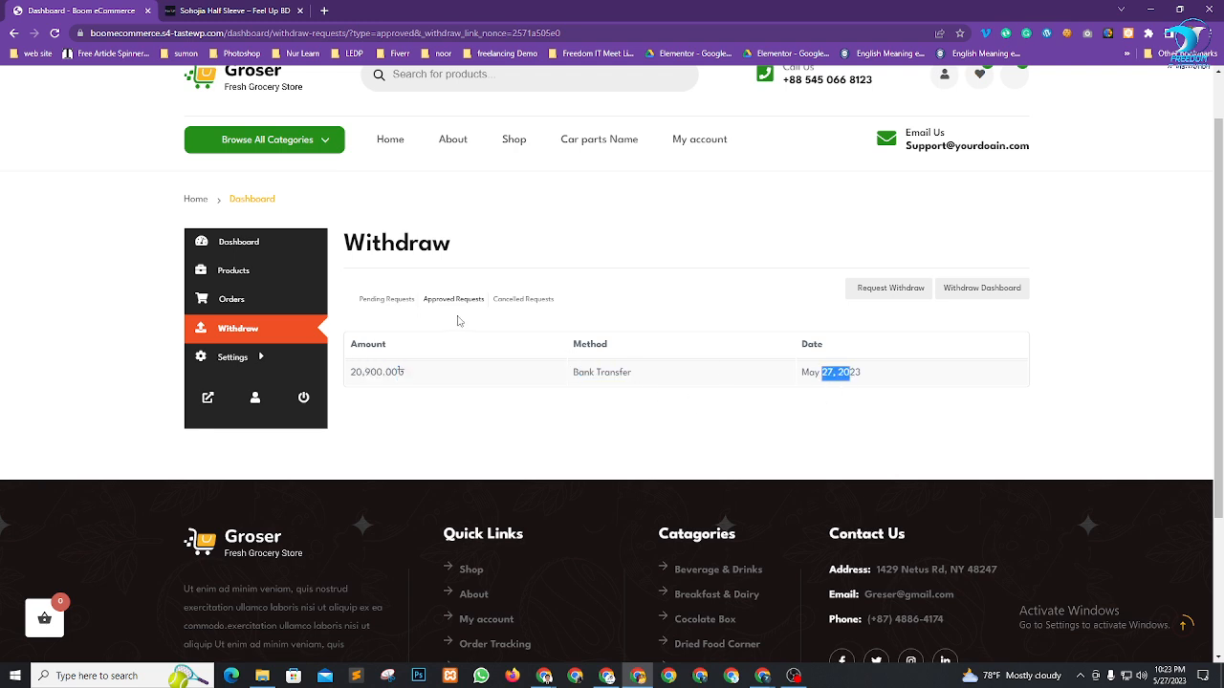
click(523, 306)
click(526, 300)
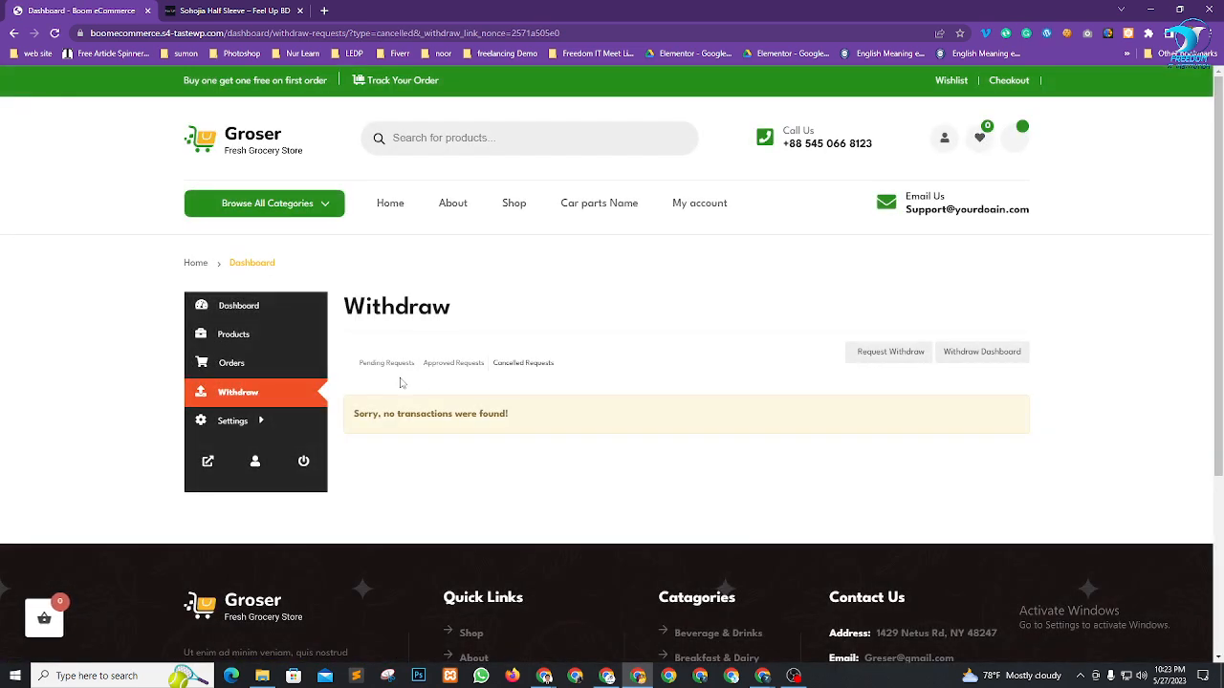
click(386, 364)
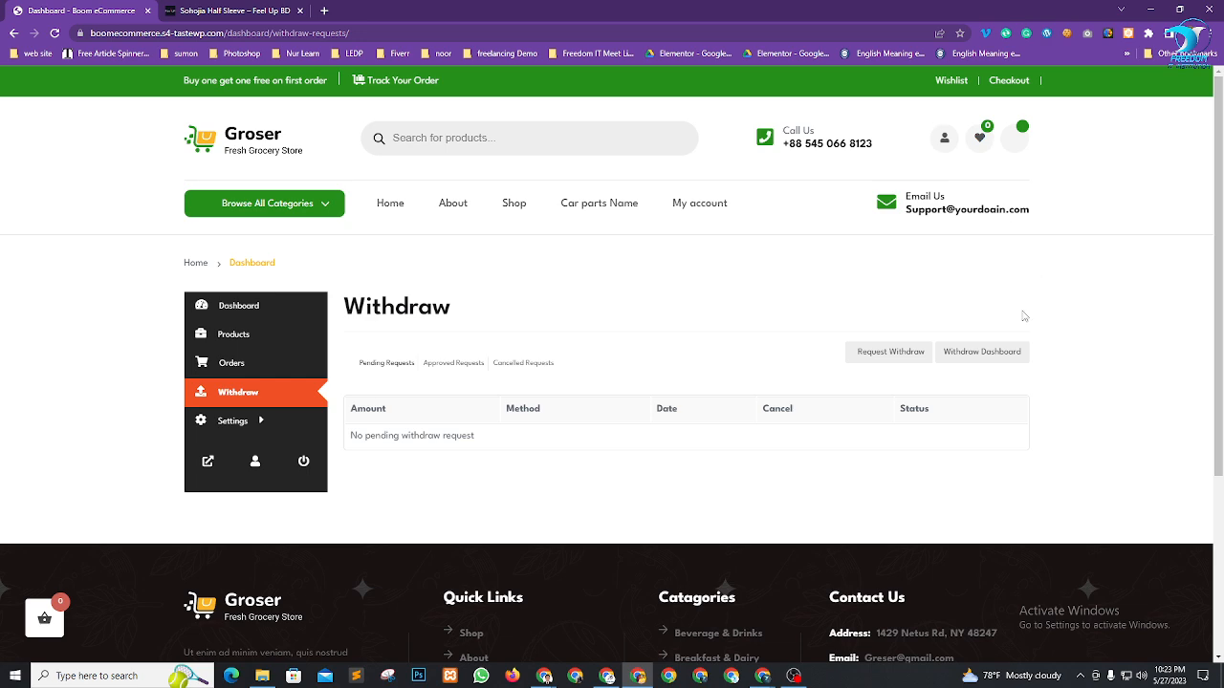
mouse_move(544, 675)
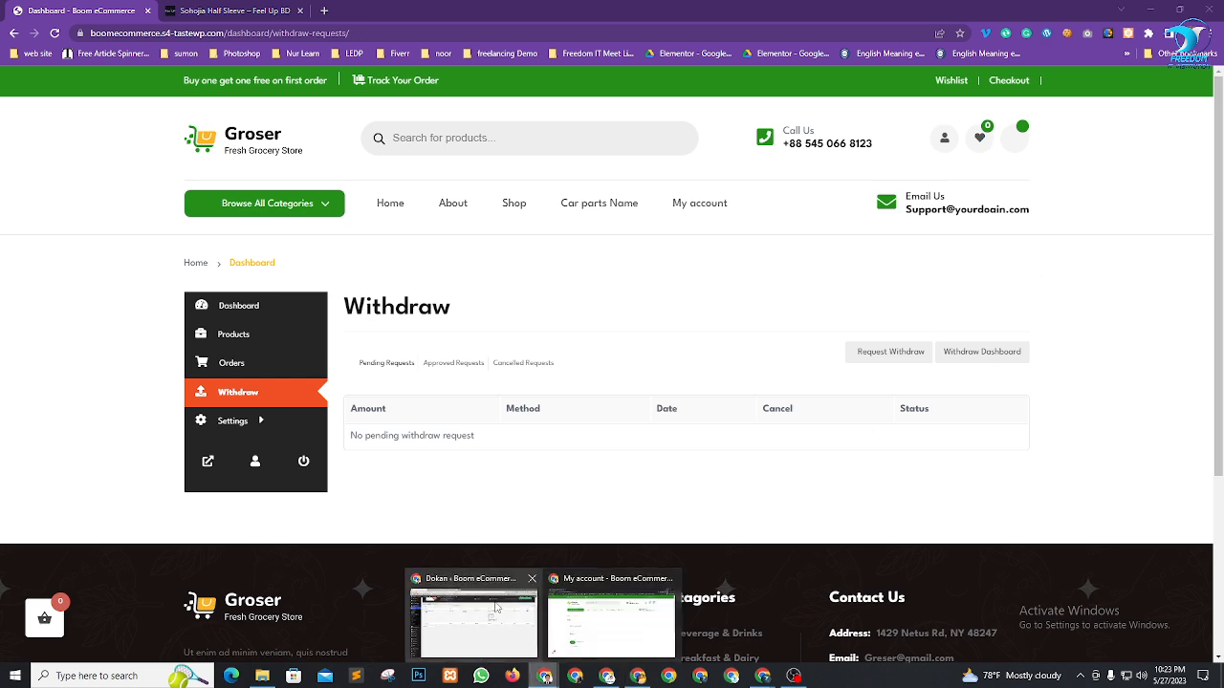
Glance at the Dokan admin Withdraw page, then bring the Google Meet call forward
click(474, 614)
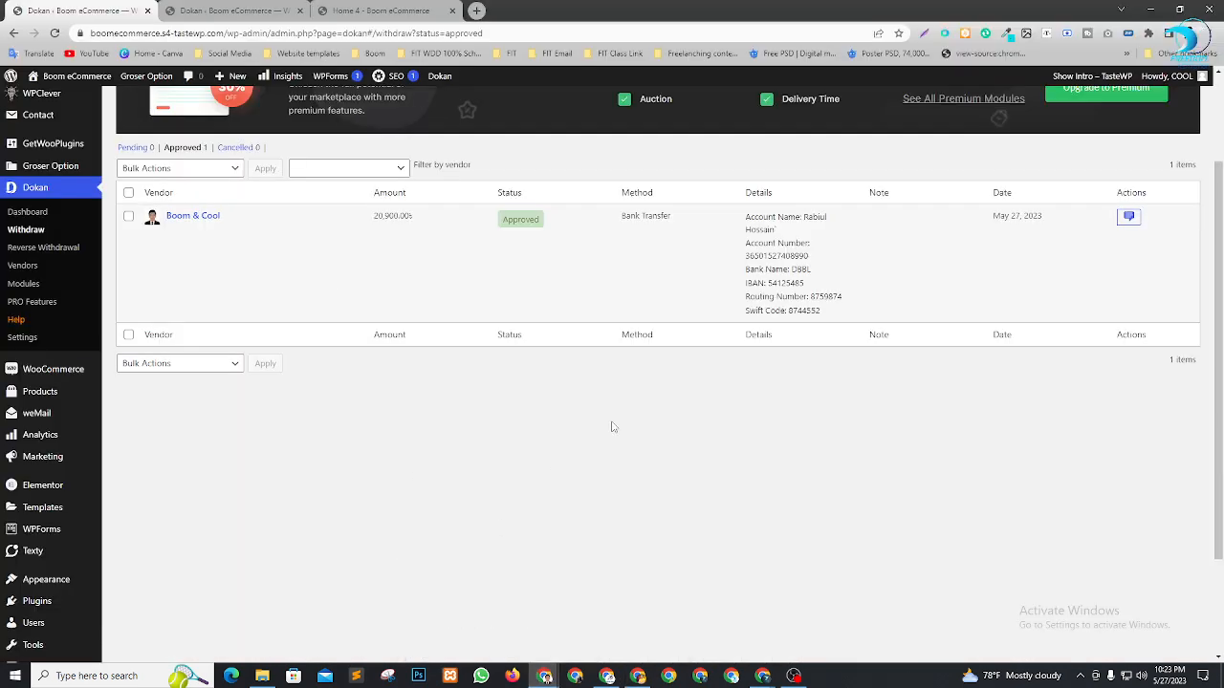
scroll(383, 415, up, 2)
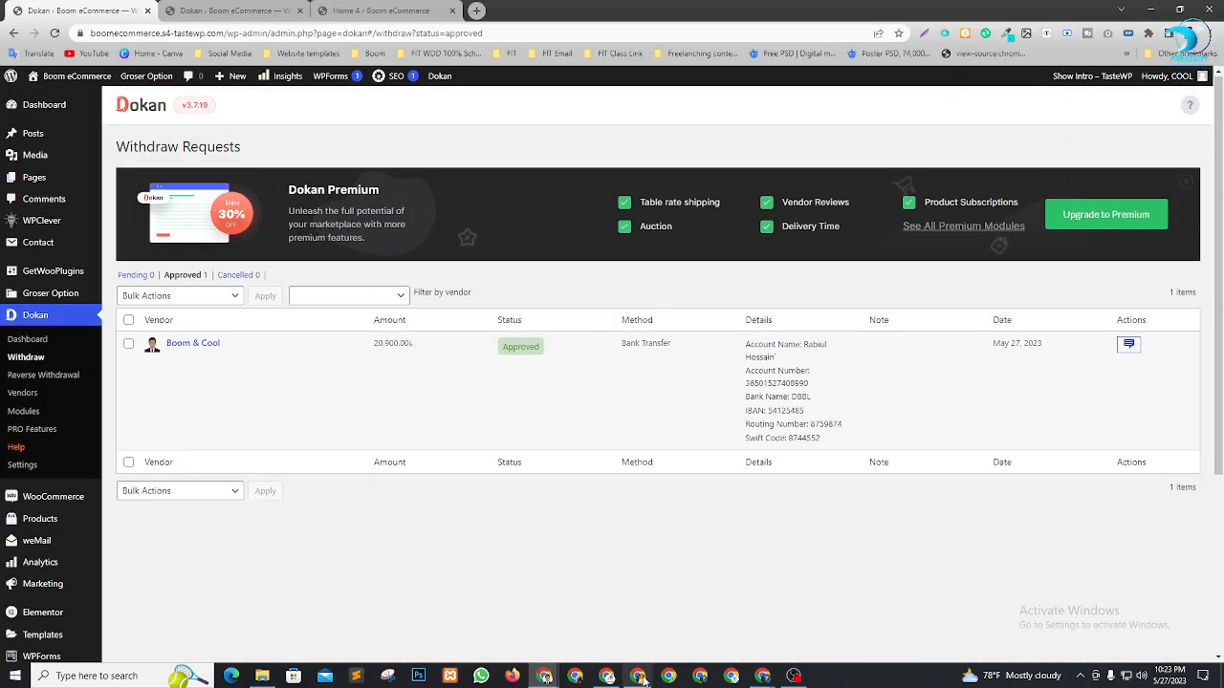
mouse_move(763, 676)
click(701, 618)
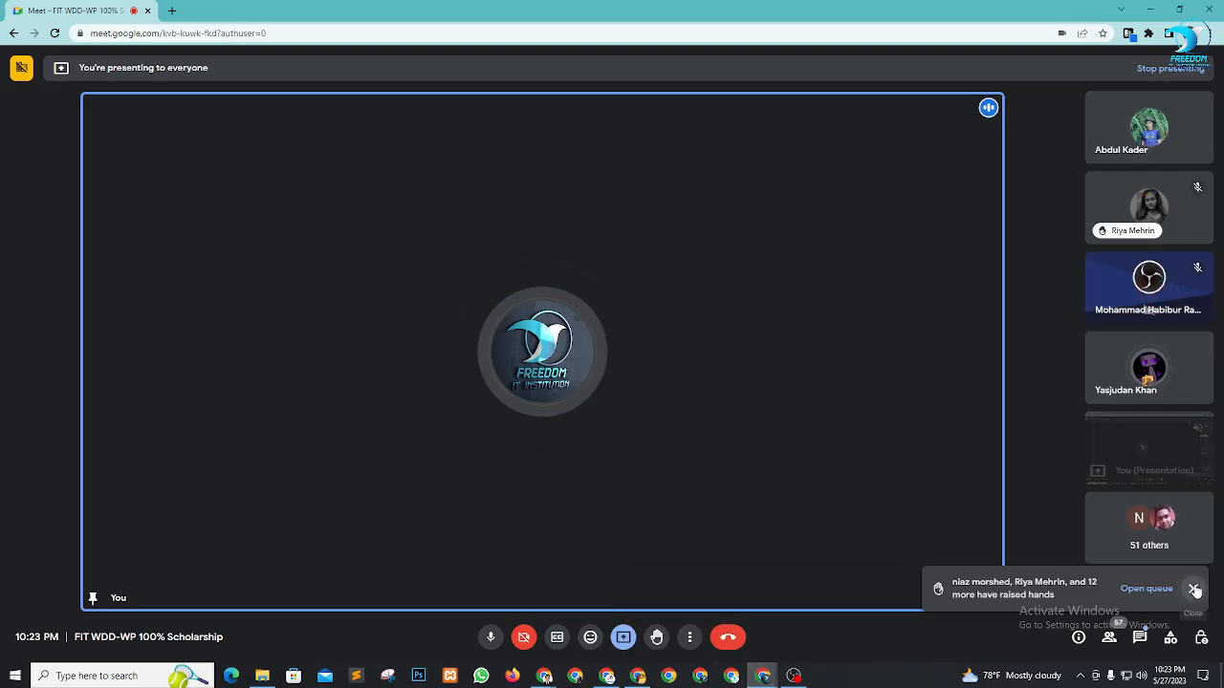
Open the raised-hands list, lower a raised hand, and pin the first raised-hand participant
click(1109, 638)
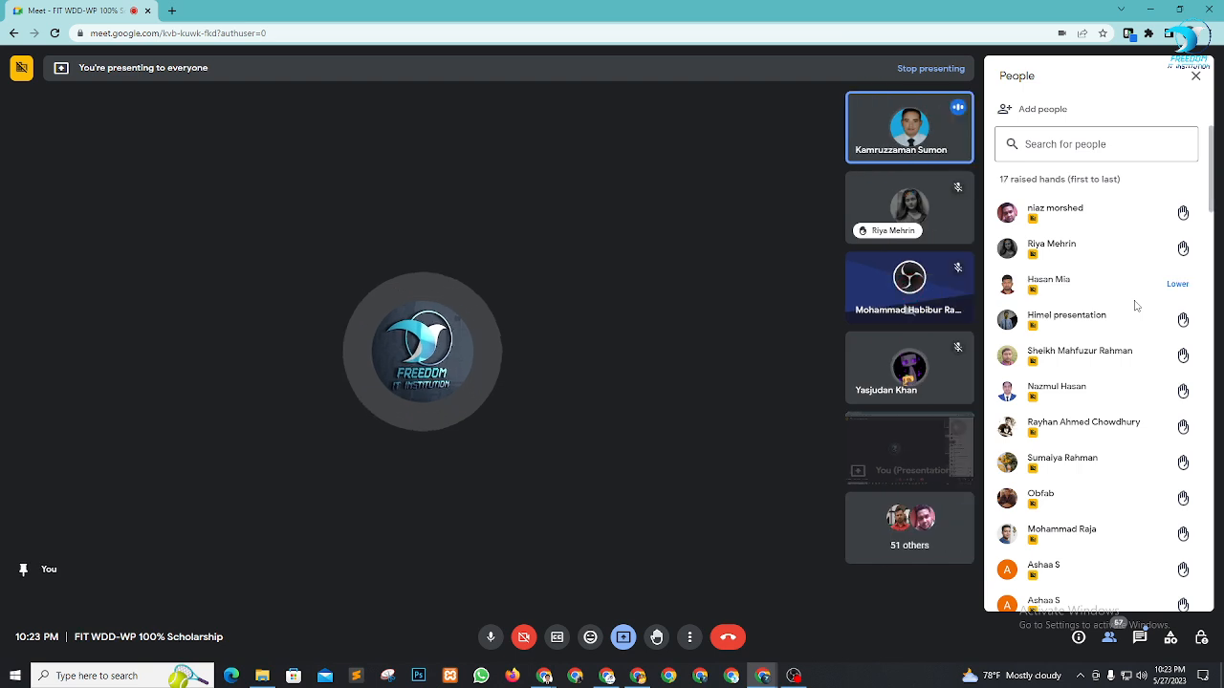
click(1162, 181)
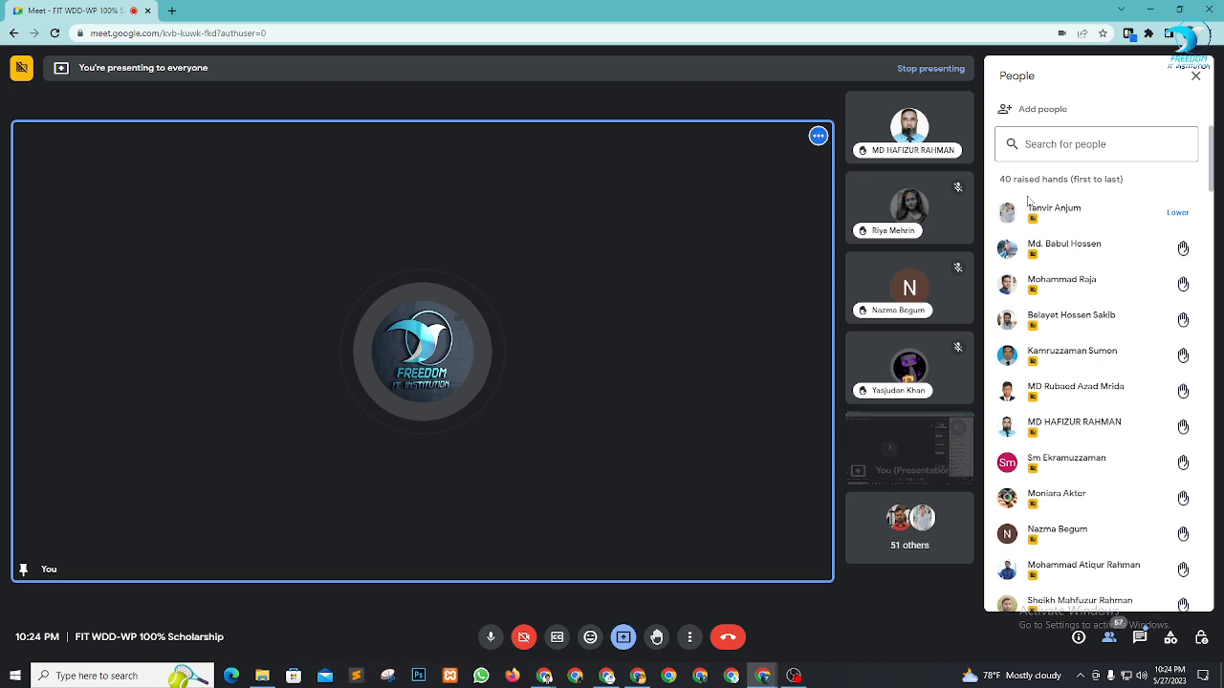
right_click(902, 474)
click(925, 606)
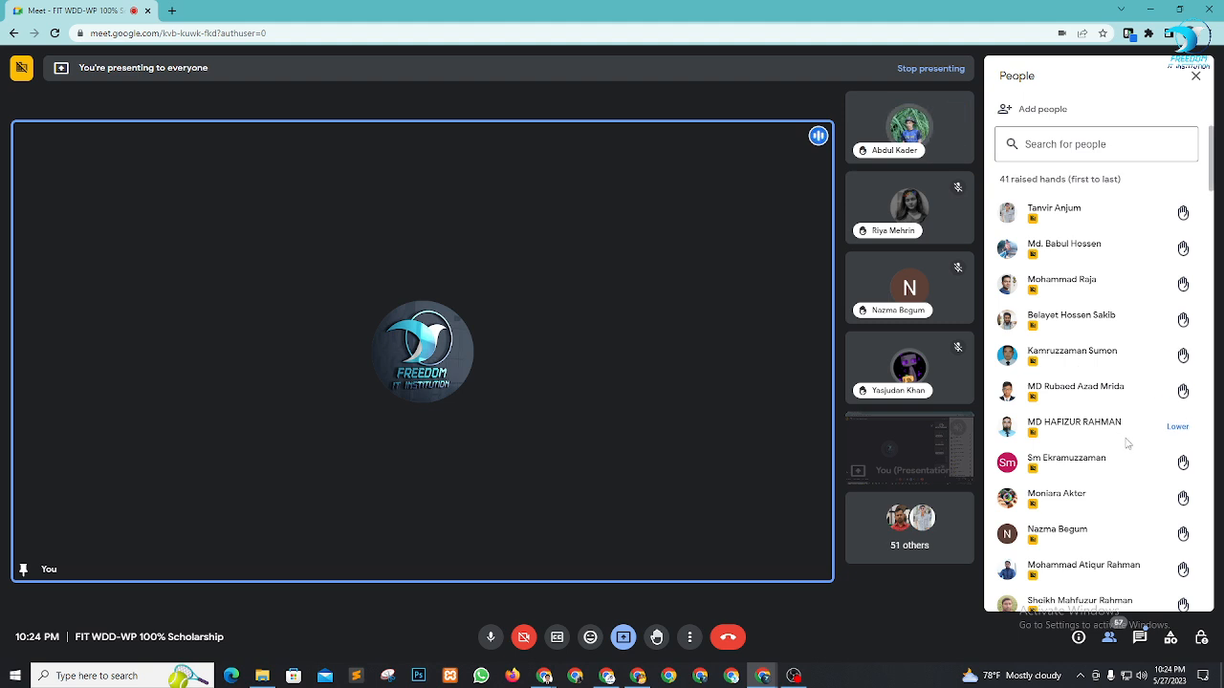
click(1168, 179)
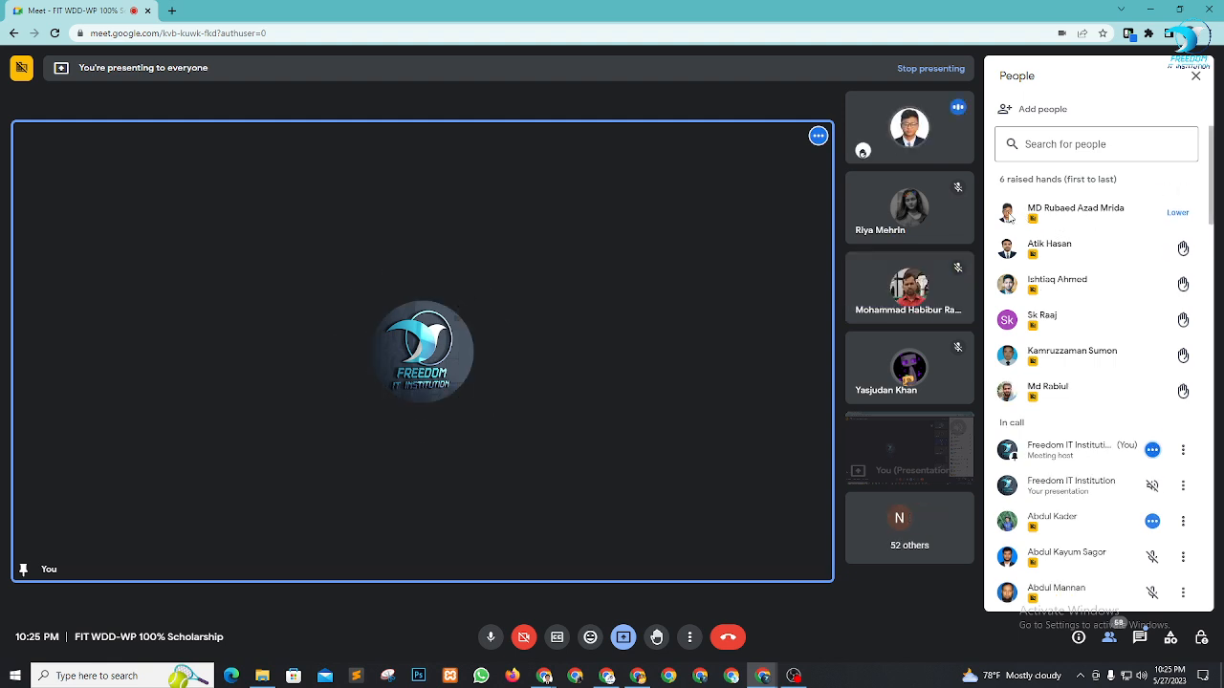
click(879, 125)
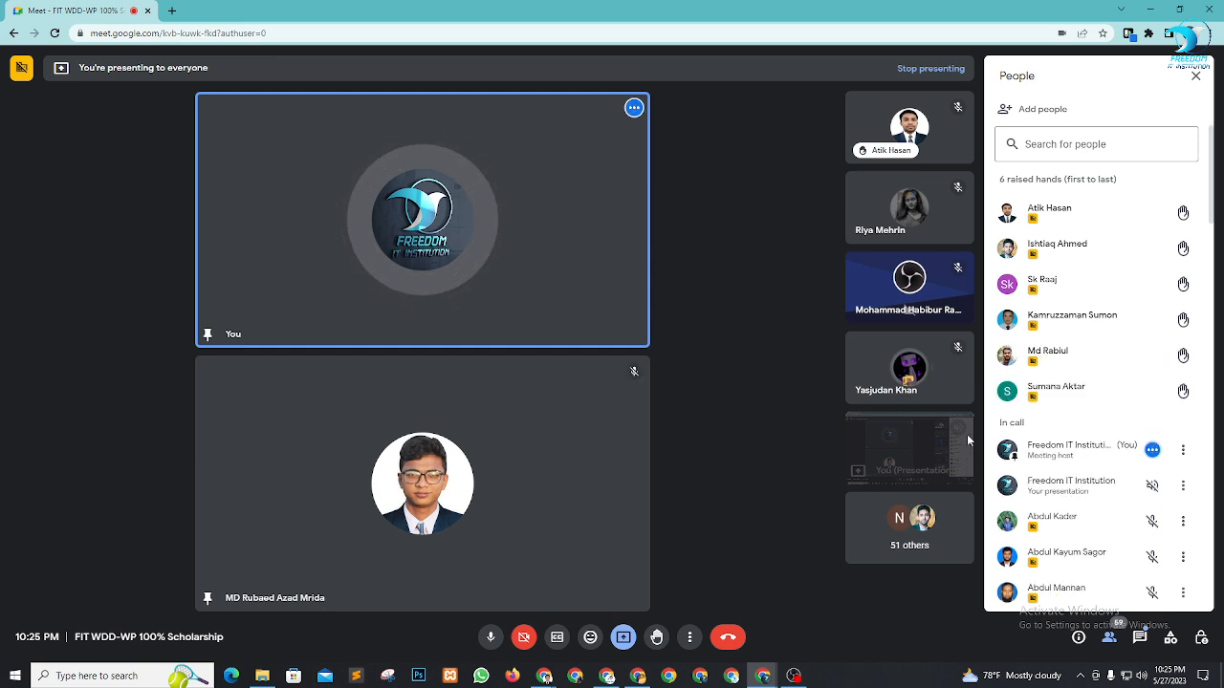
Pin the next raised-hand participants in turn, unpinning each previous speaker
mouse_move(1083, 333)
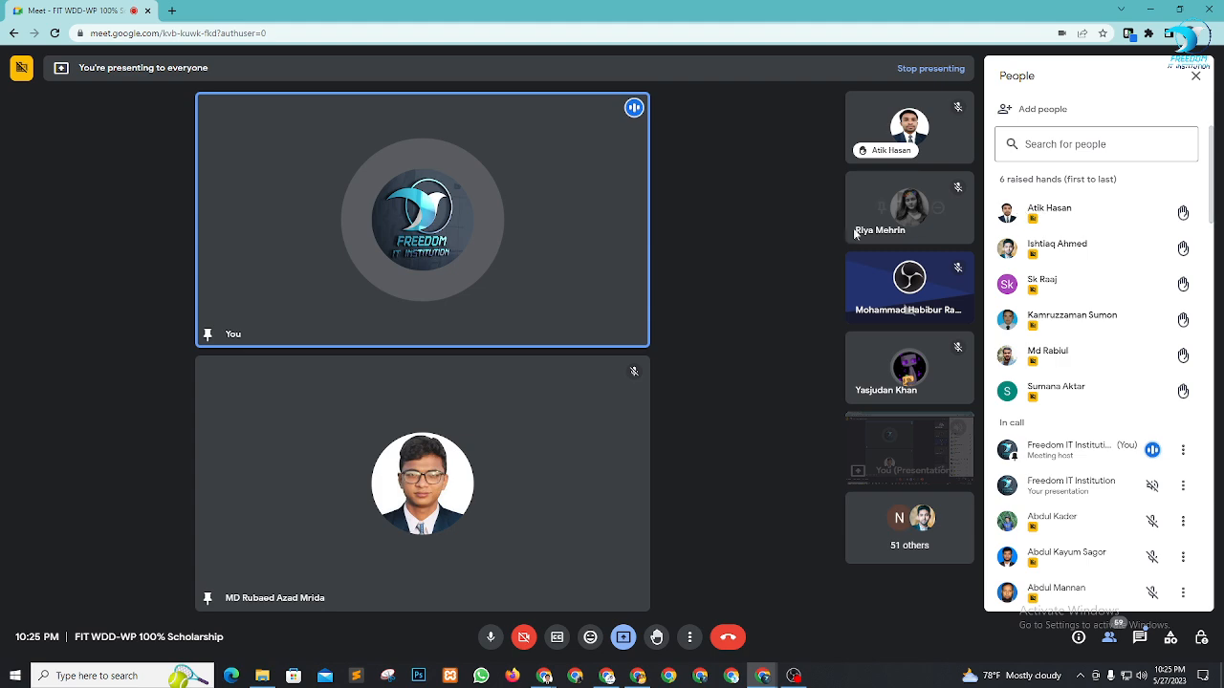
click(881, 129)
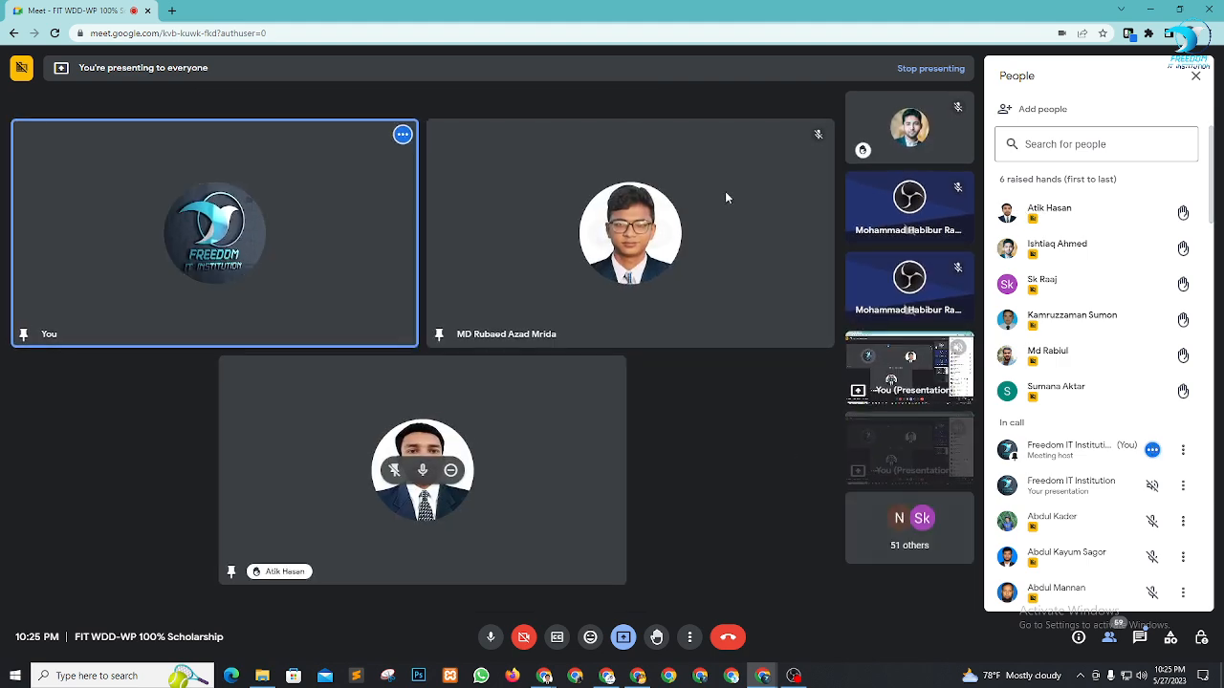
click(602, 234)
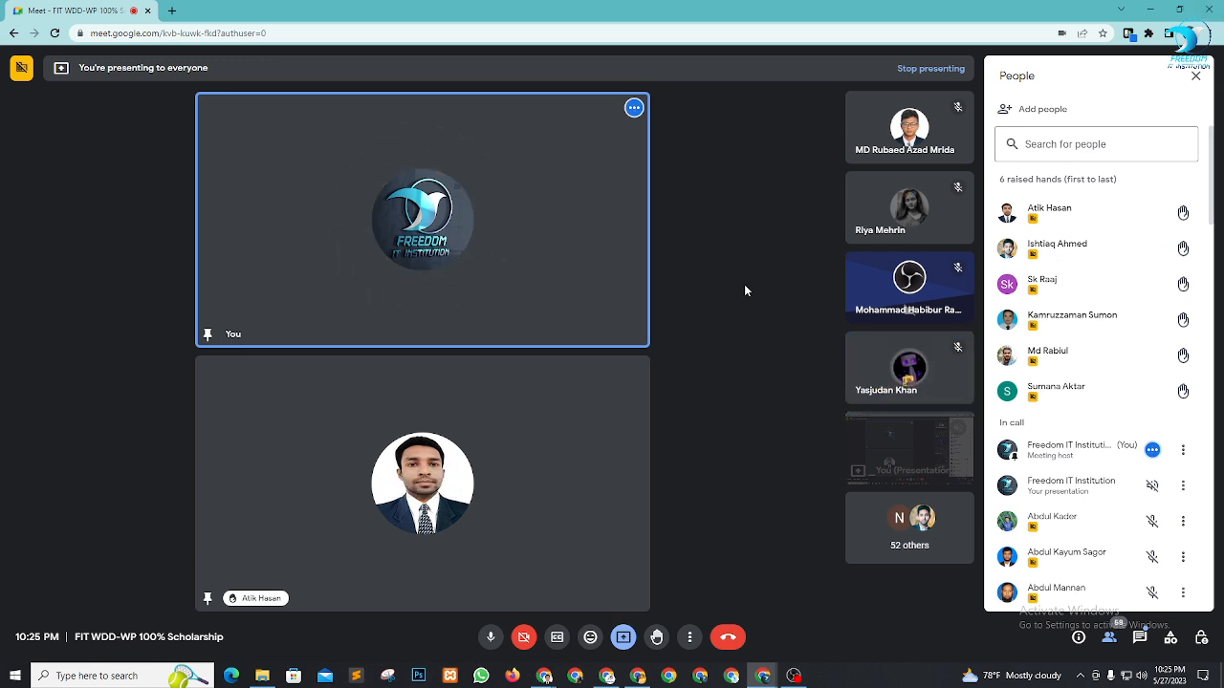
click(400, 483)
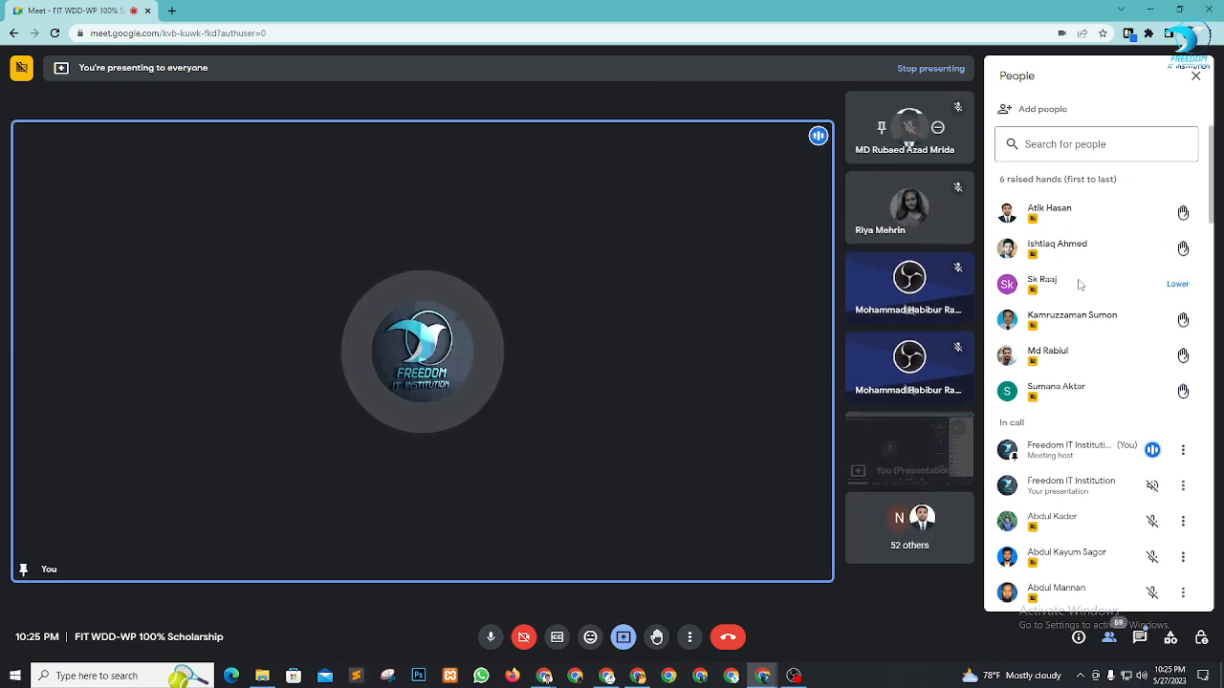
click(882, 128)
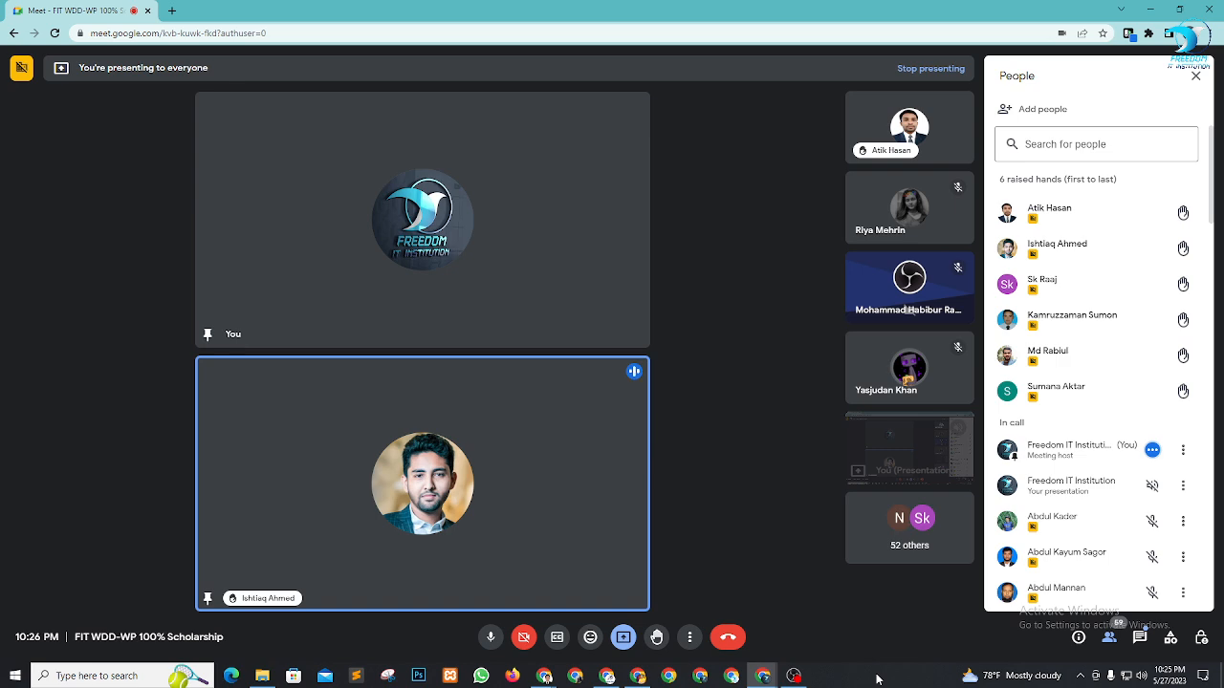
mouse_move(606, 679)
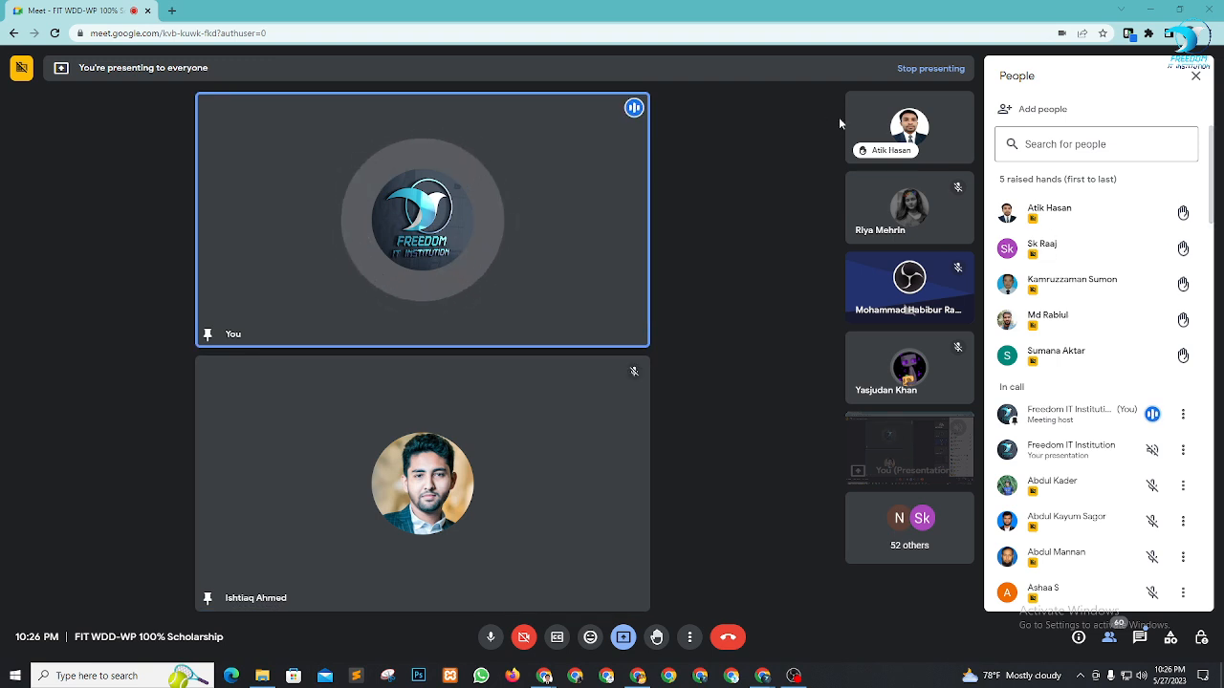
Keep rotating through raised-hand participants, leave the last one pinned beside you, and close People
click(402, 478)
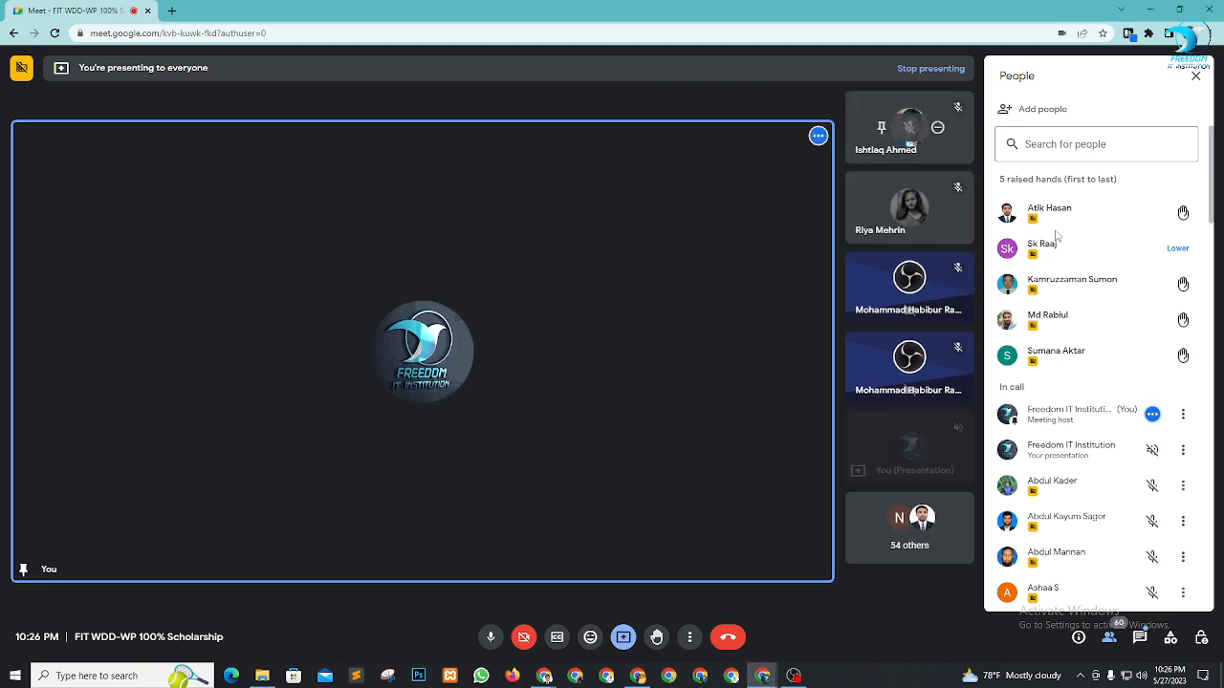
click(882, 126)
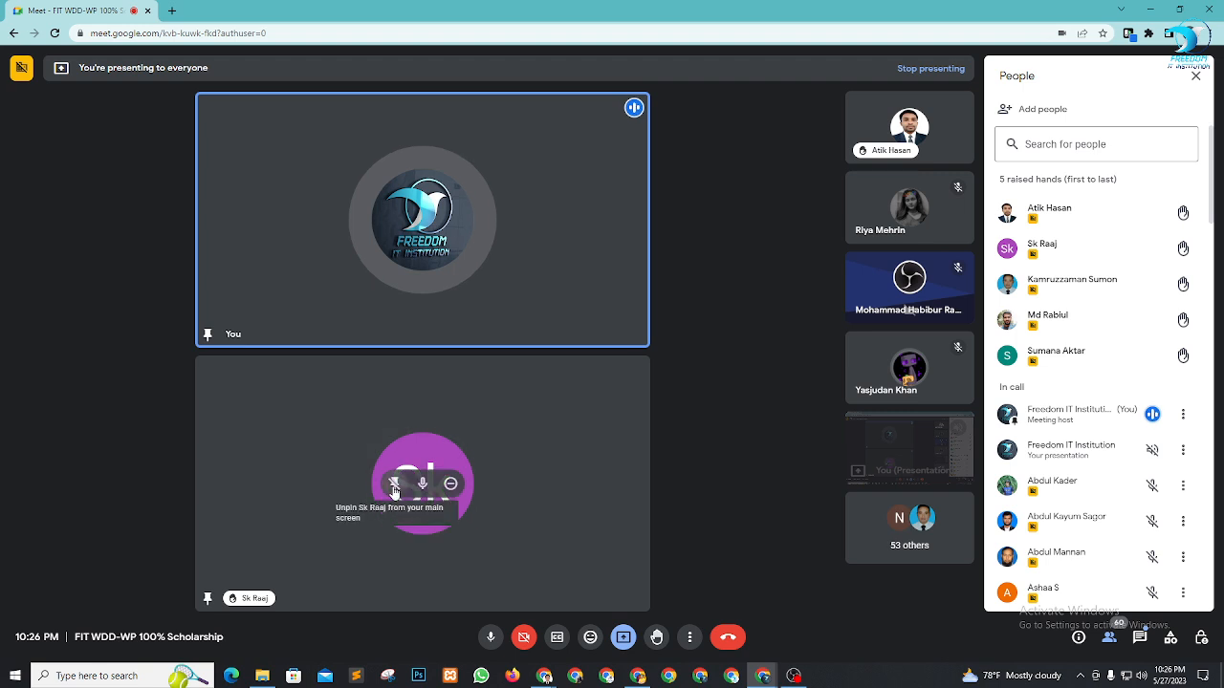
click(389, 488)
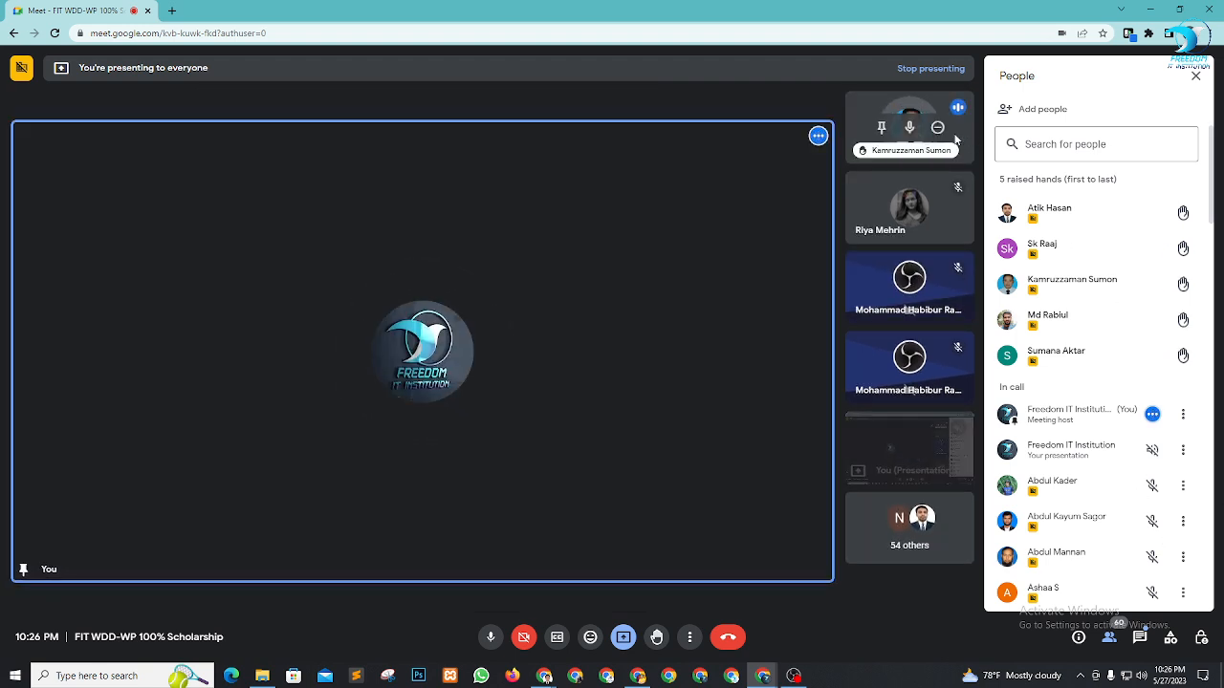
click(880, 127)
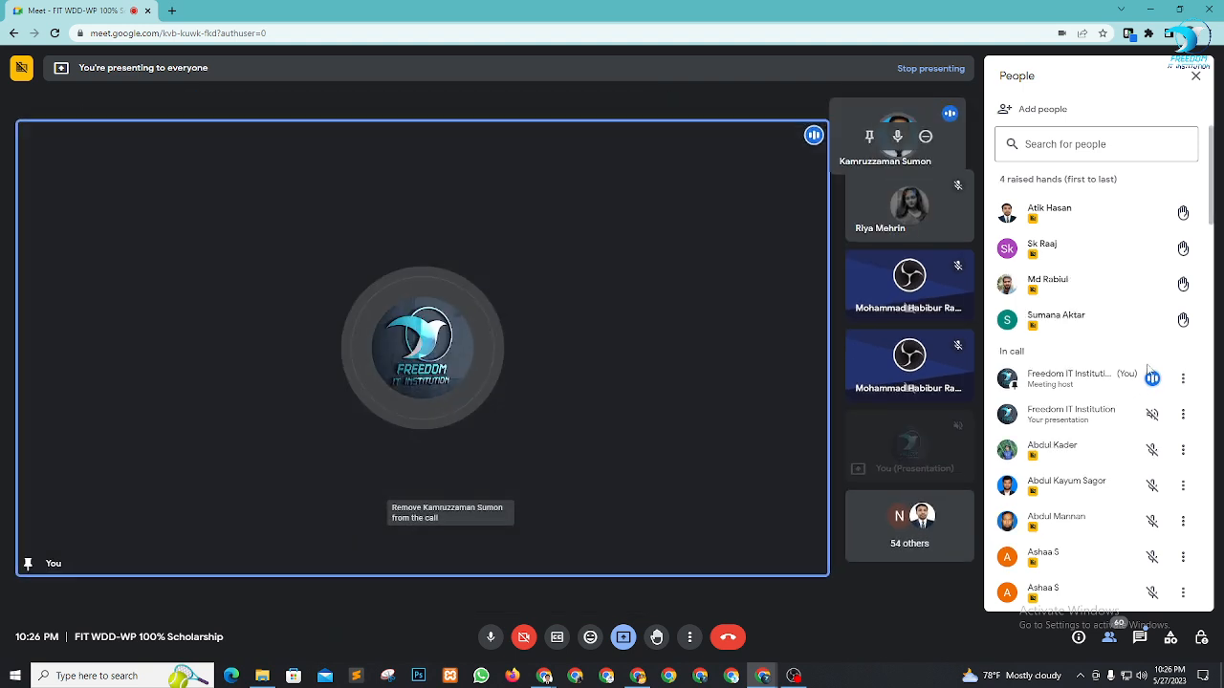
mouse_move(1128, 317)
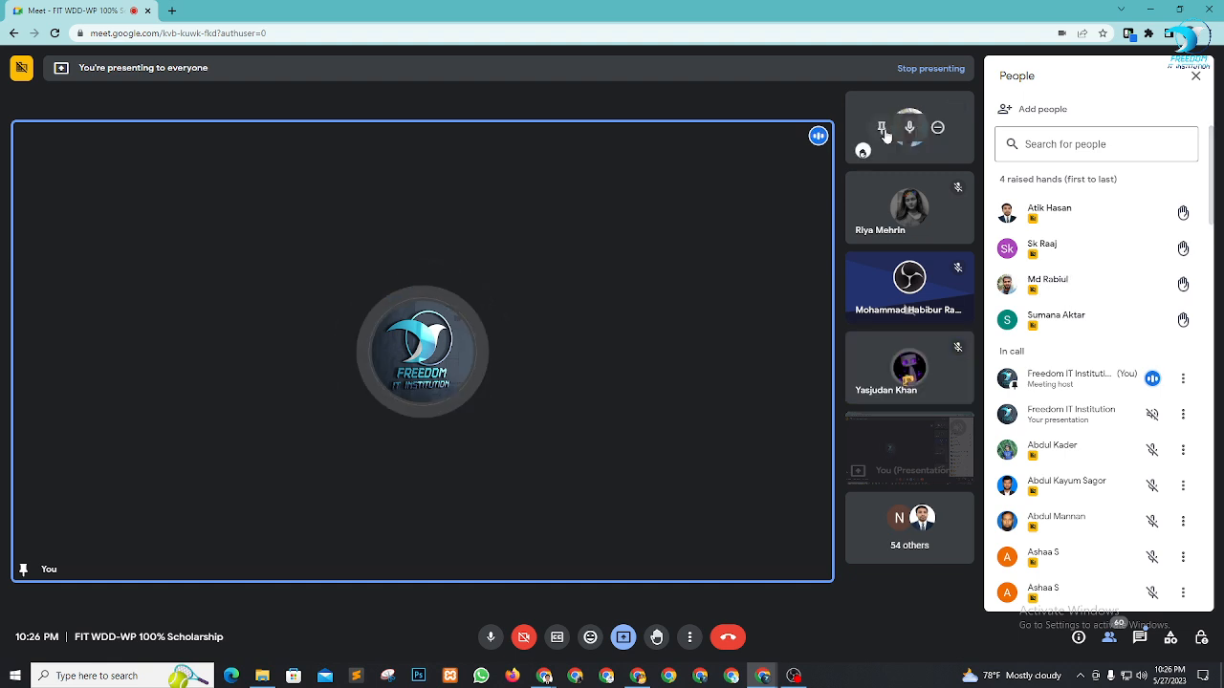
click(881, 127)
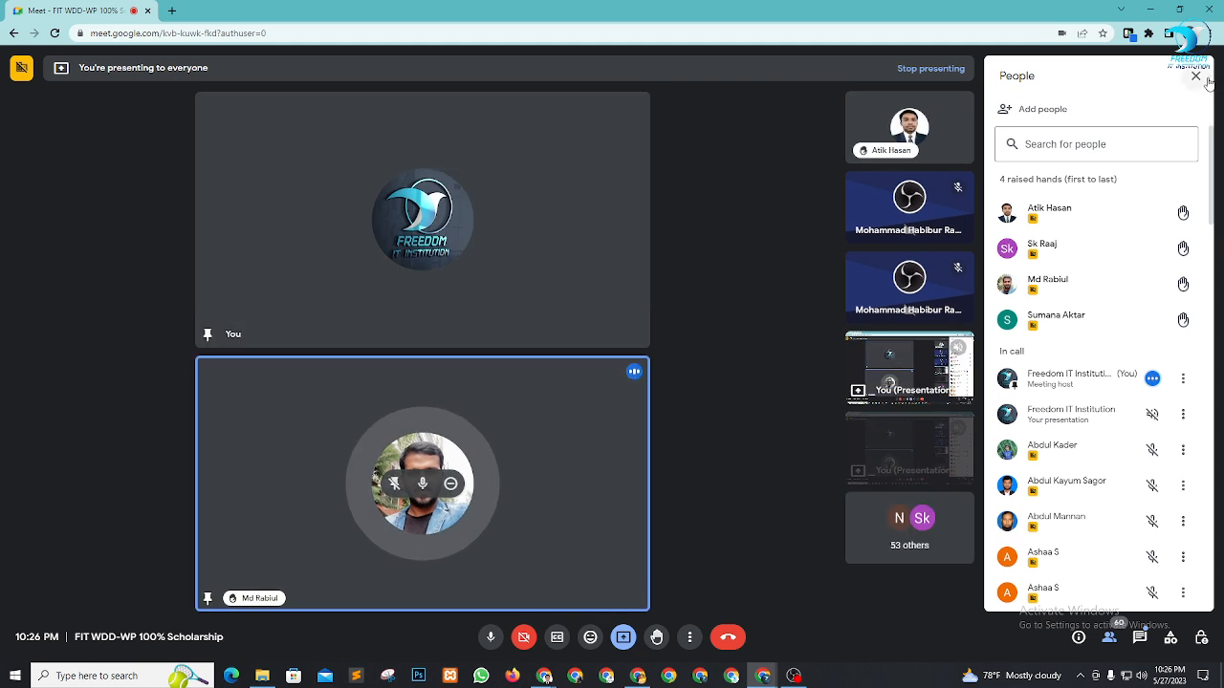
click(1195, 74)
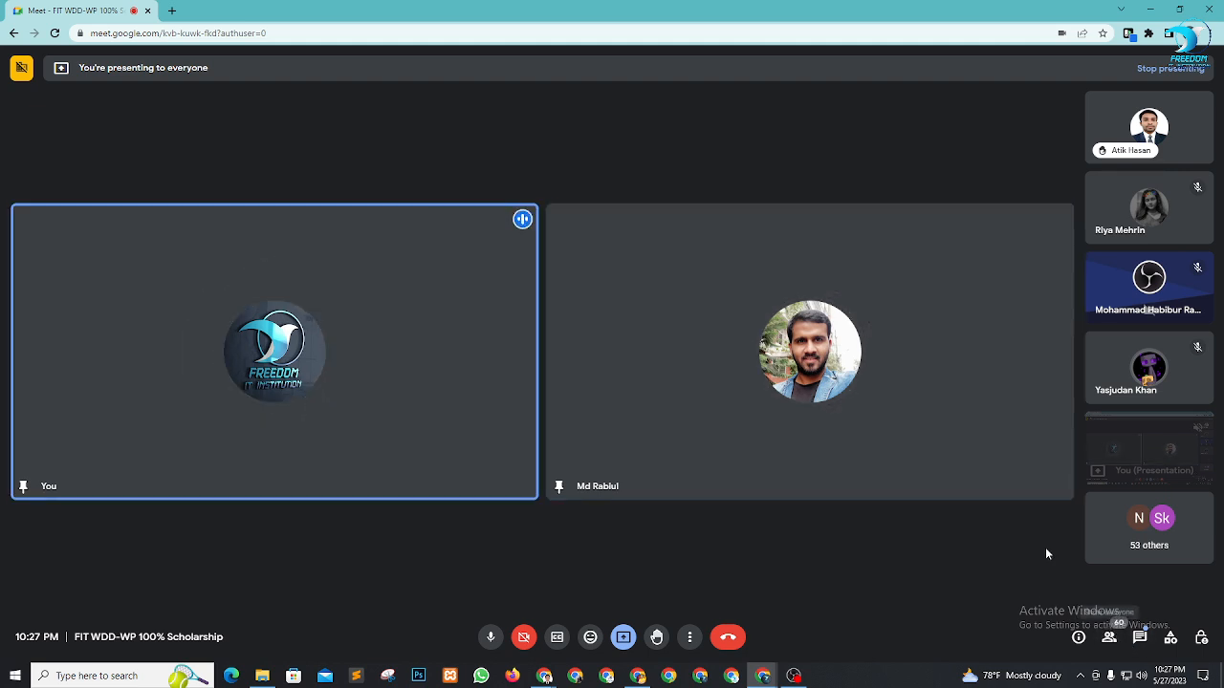
Unpin the current participant from the main stage, checking the People panel
click(1109, 637)
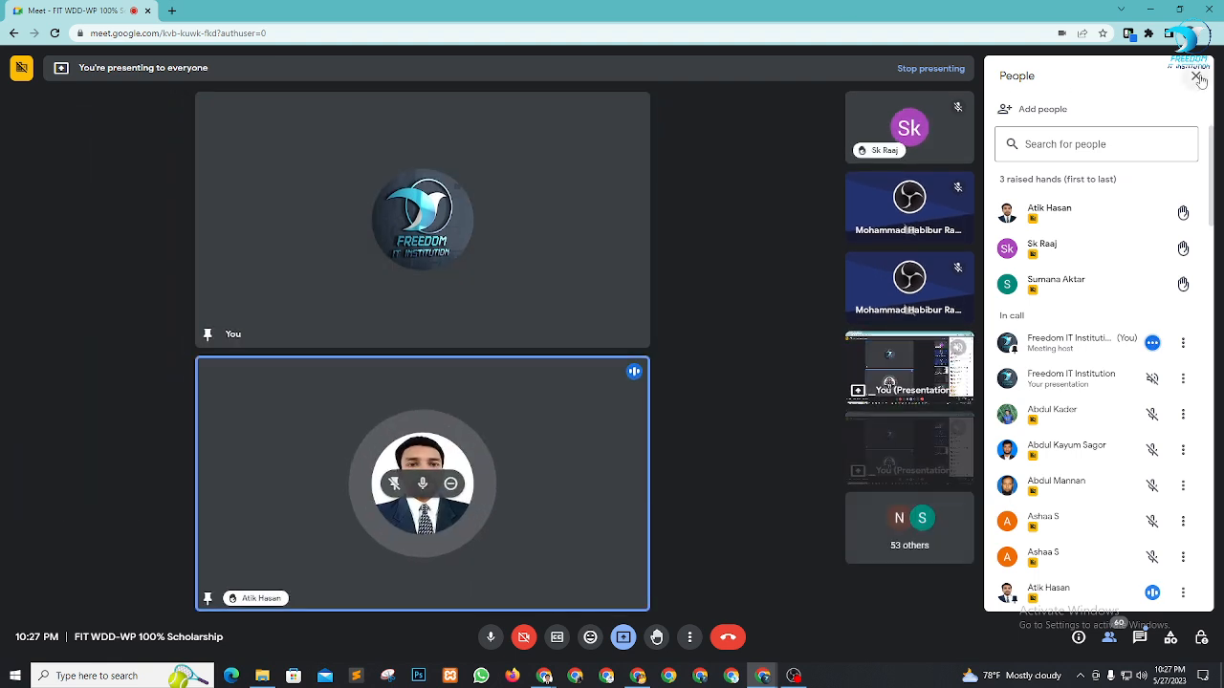
click(1195, 76)
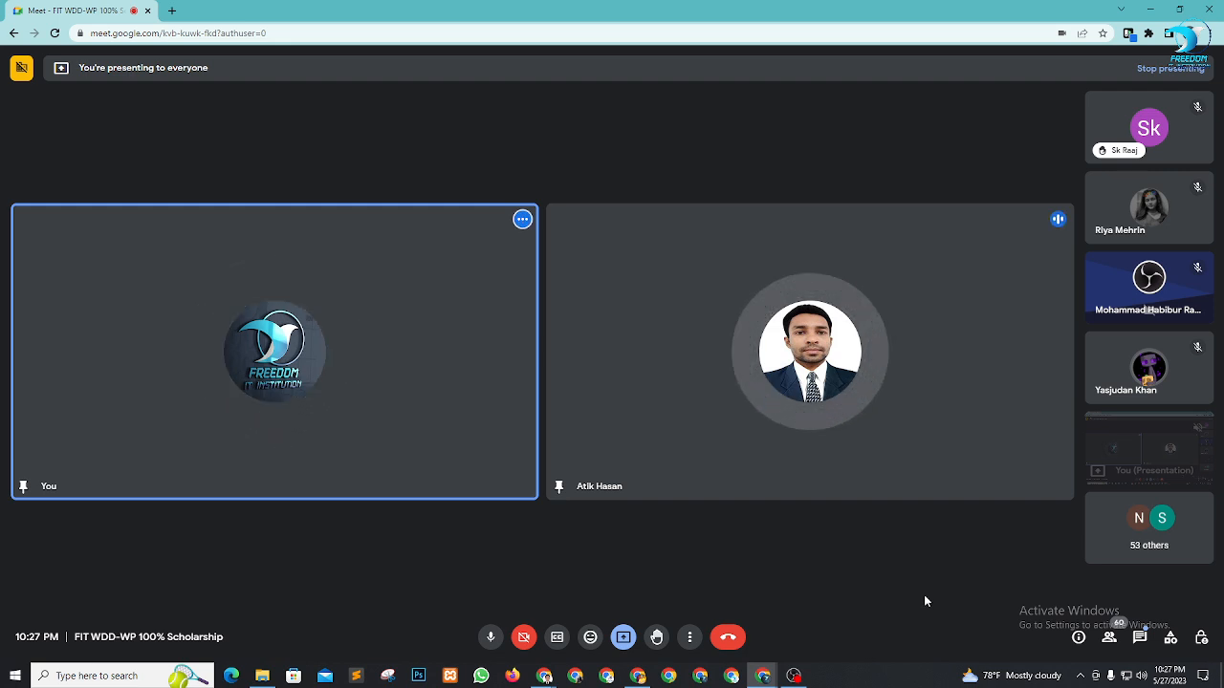
click(782, 354)
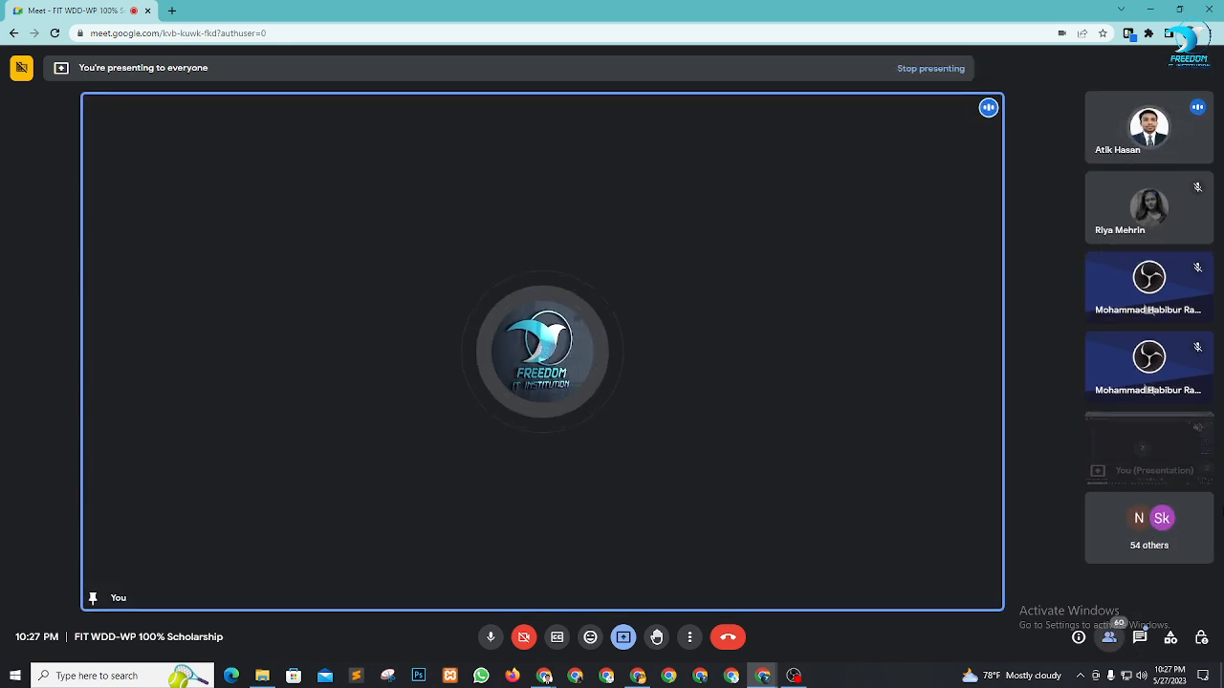
click(1109, 639)
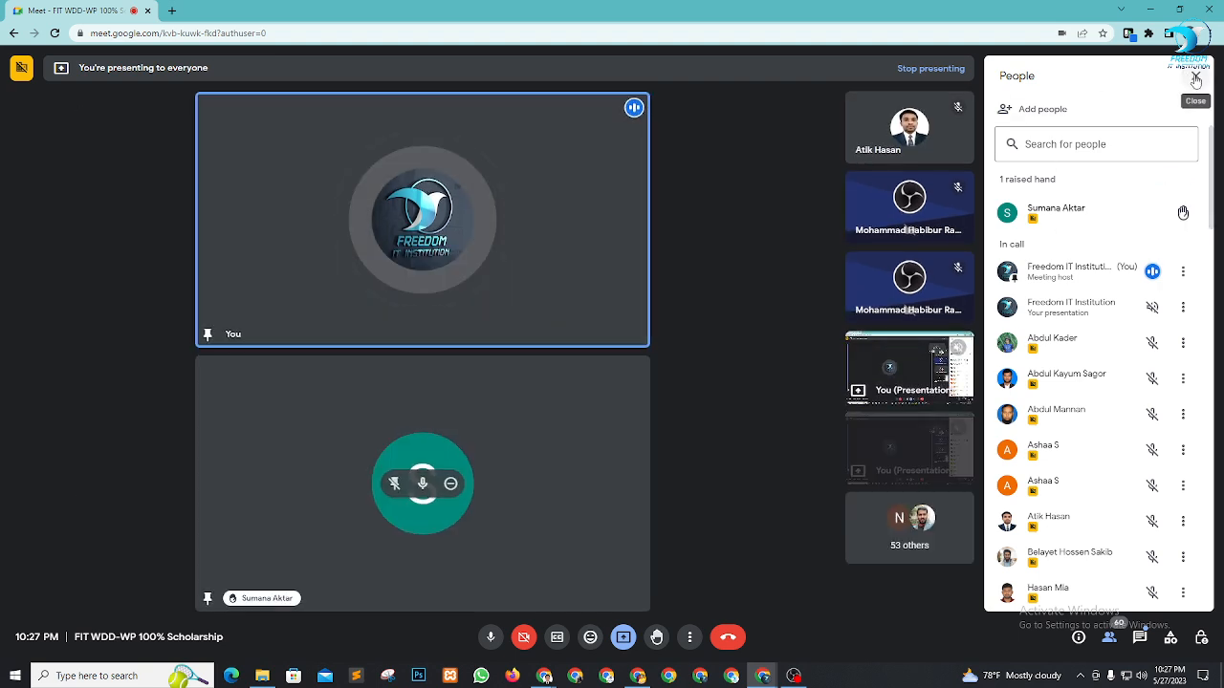
click(1195, 75)
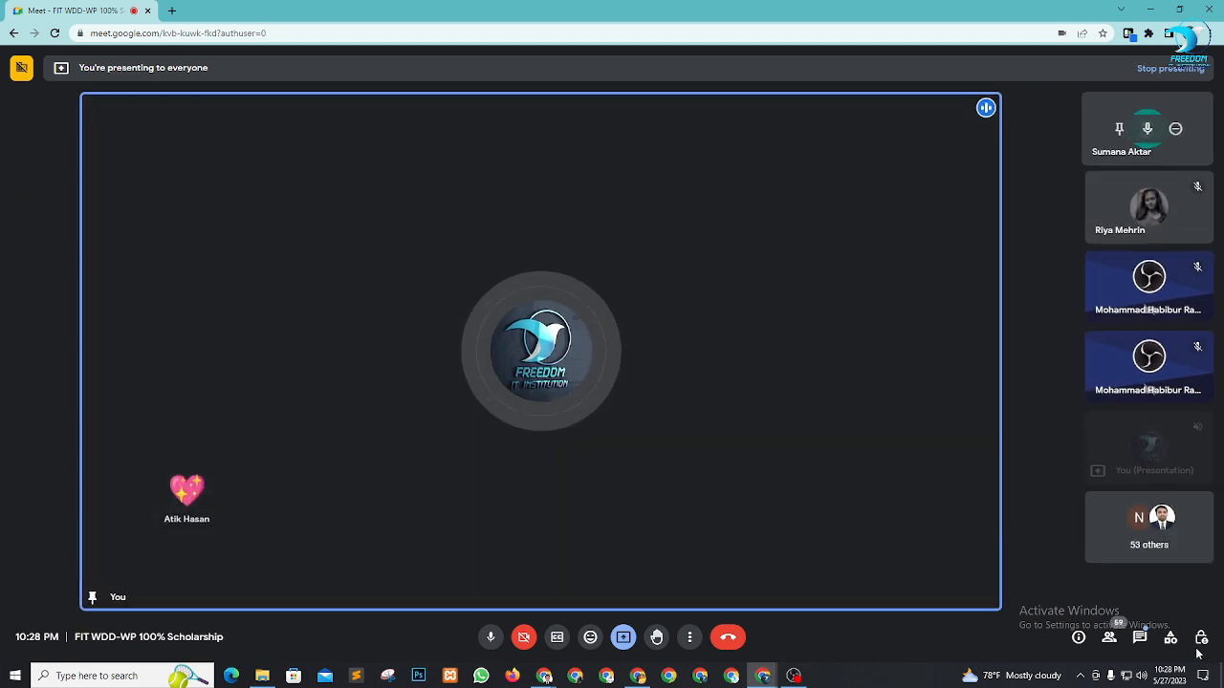
Pin a participant found by scrolling the In call list, then close the People panel
click(1109, 637)
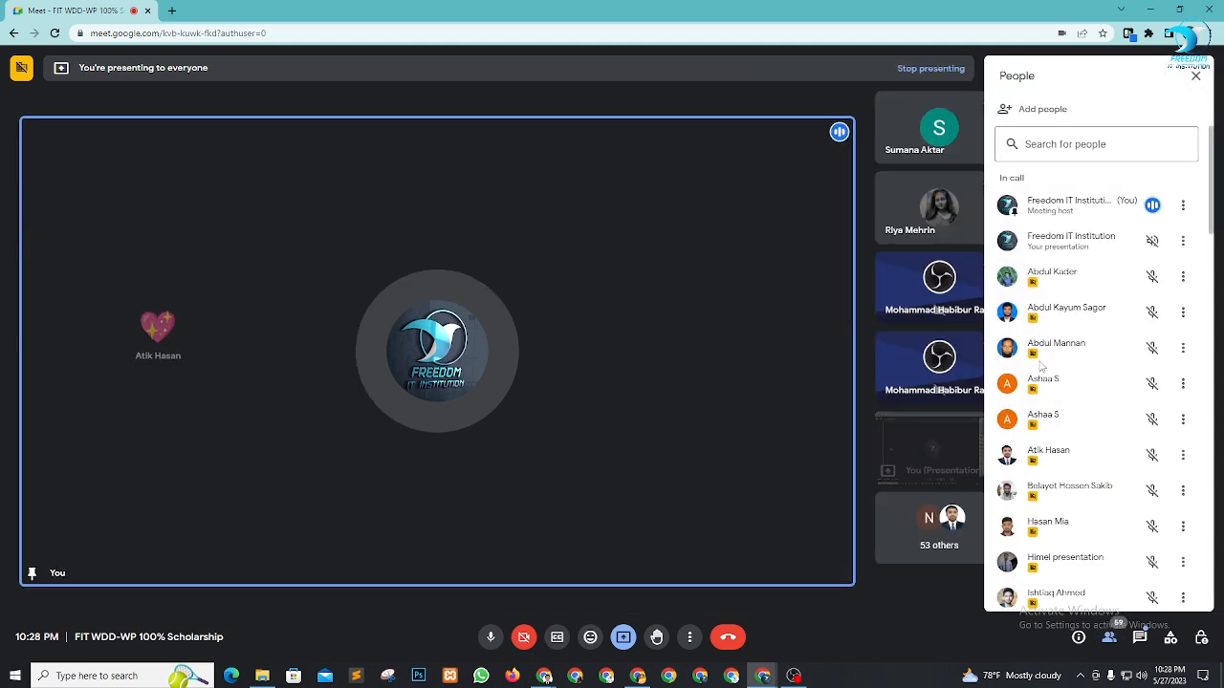
scroll(1067, 354, down, 2)
scroll(1076, 379, down, 4)
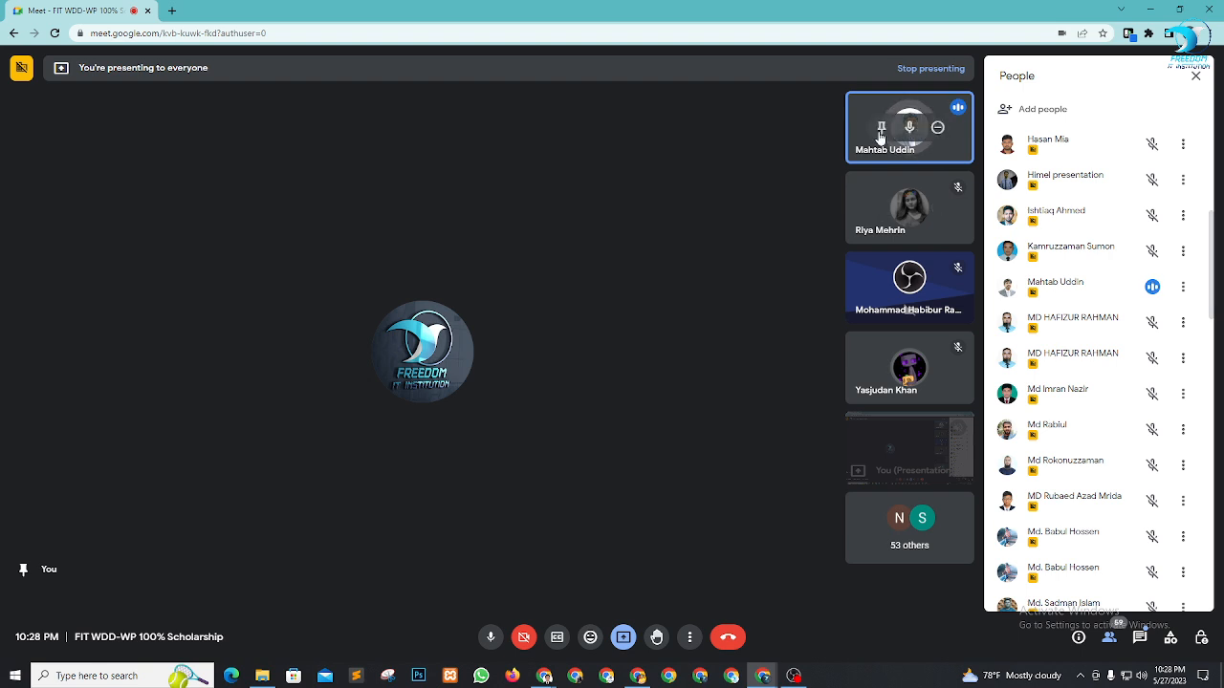
click(882, 130)
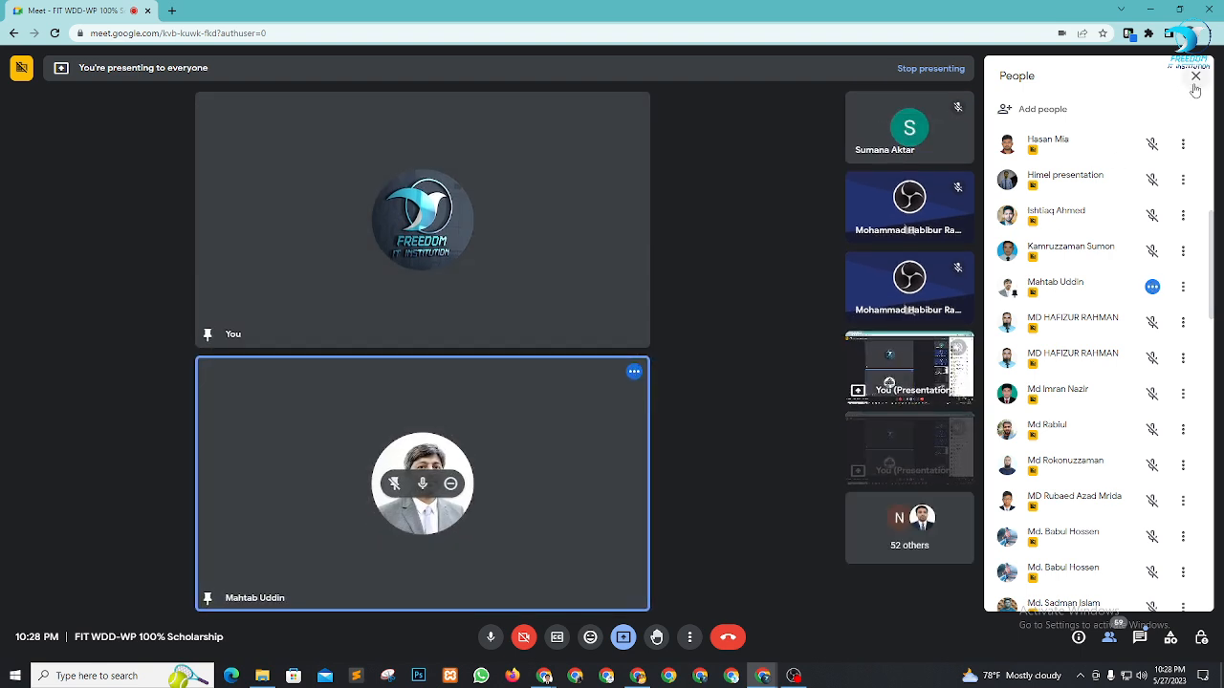
click(1195, 78)
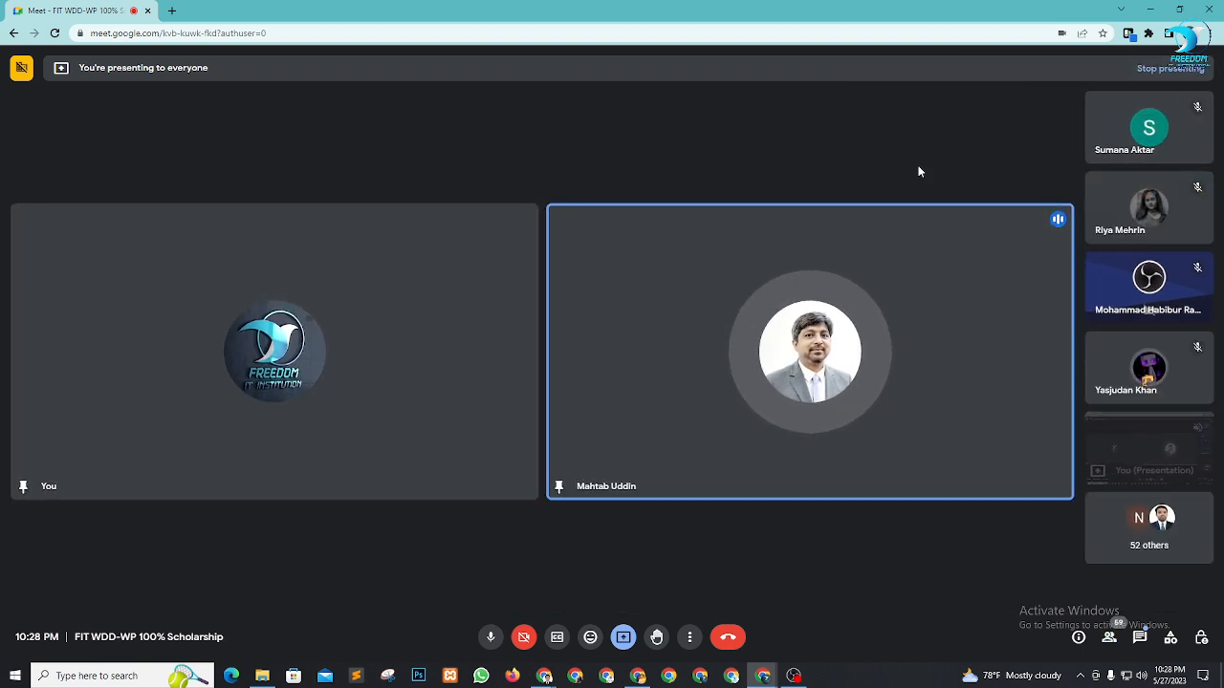
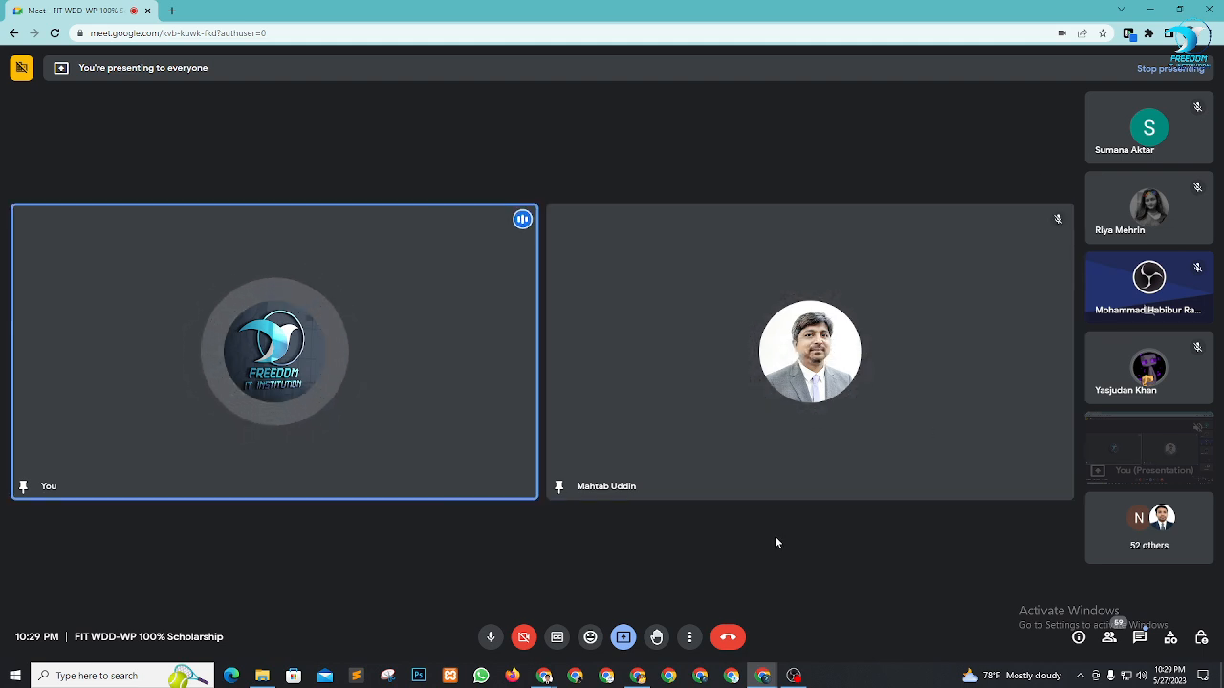
Admit the waiting guest and unpin the other participant, leaving only your own tile
mouse_move(752, 400)
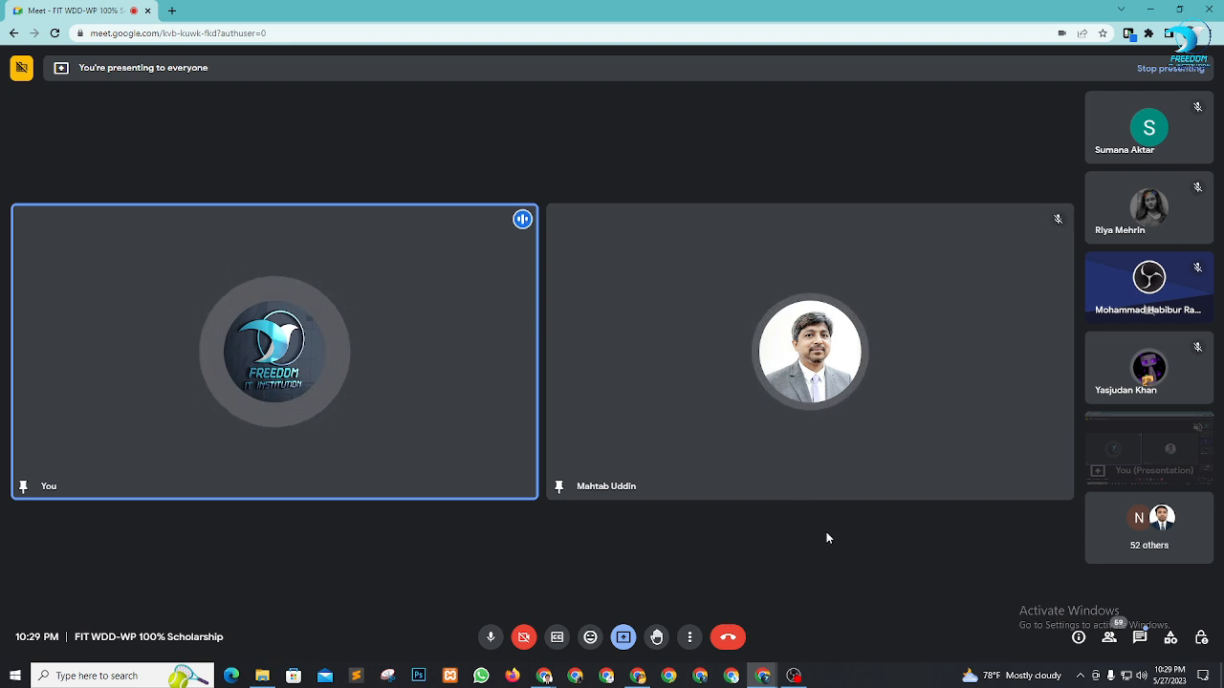
mouse_move(905, 390)
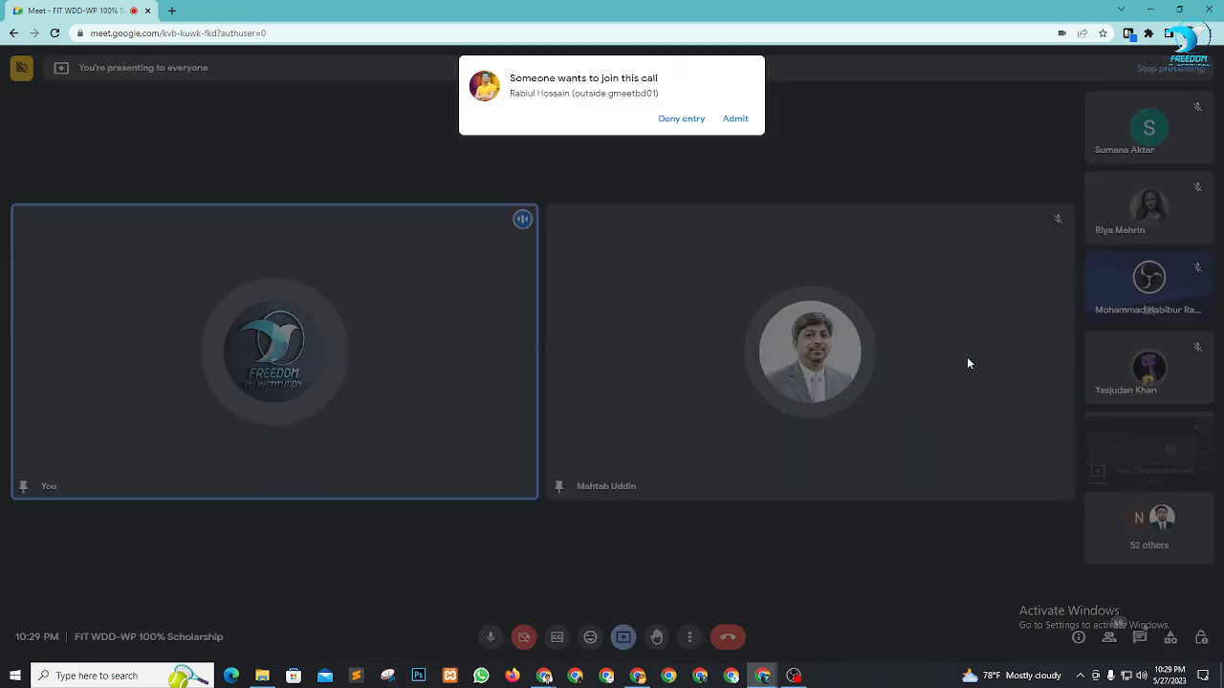
click(737, 119)
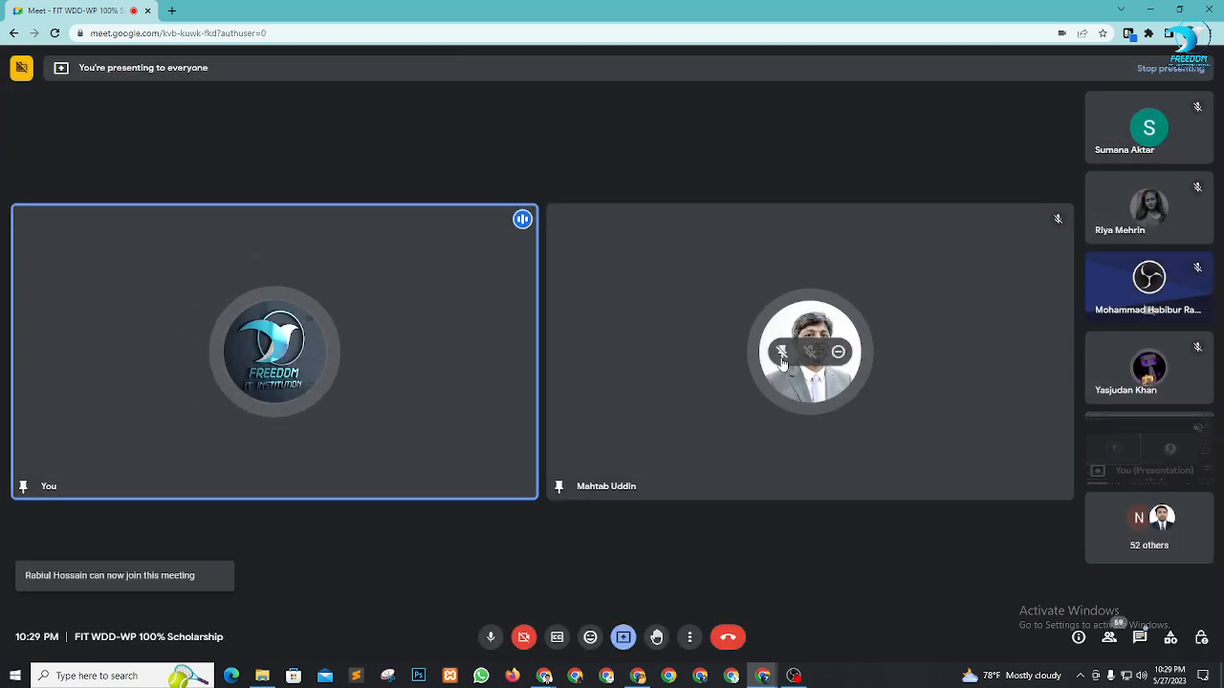
click(784, 354)
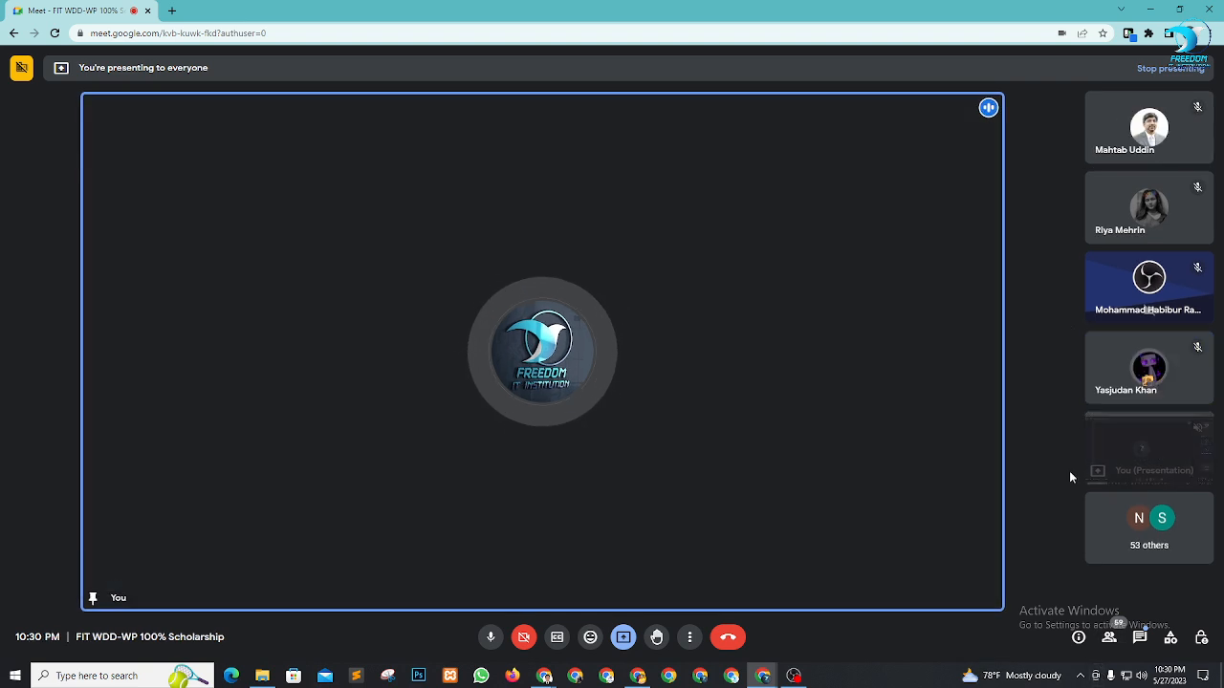
Briefly pin a student from the People list, unpin her, then switch to OBS Studio
click(1108, 638)
scroll(1081, 402, down, 5)
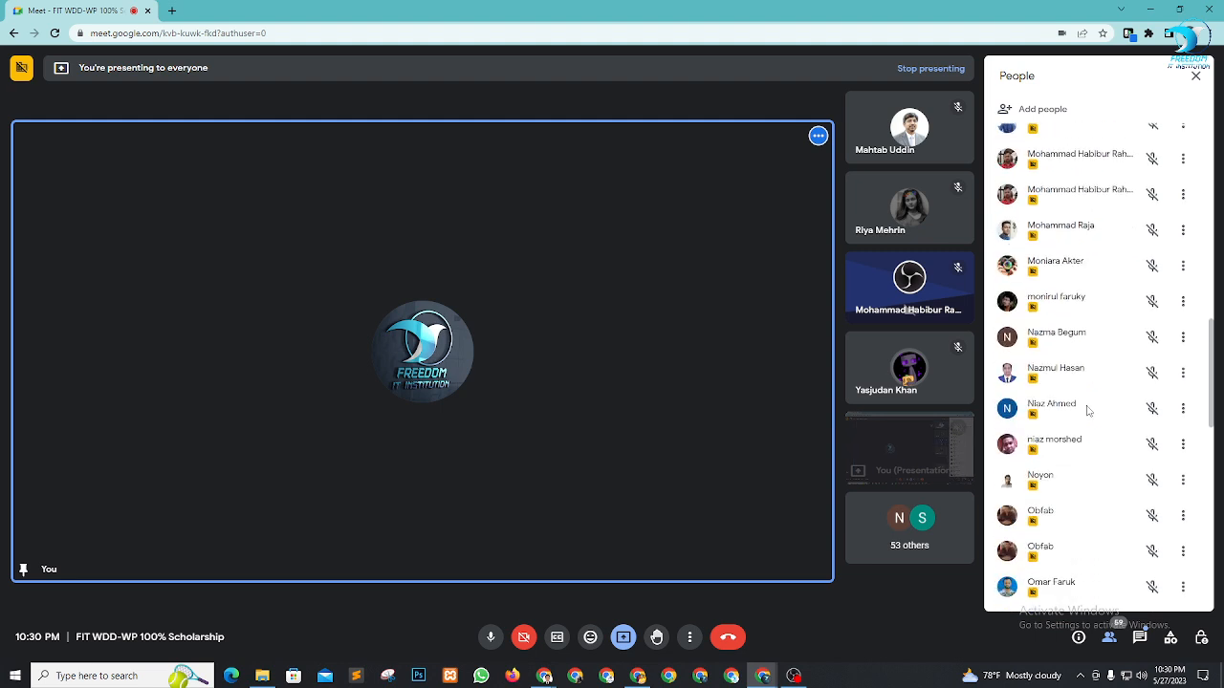
scroll(1087, 410, down, 5)
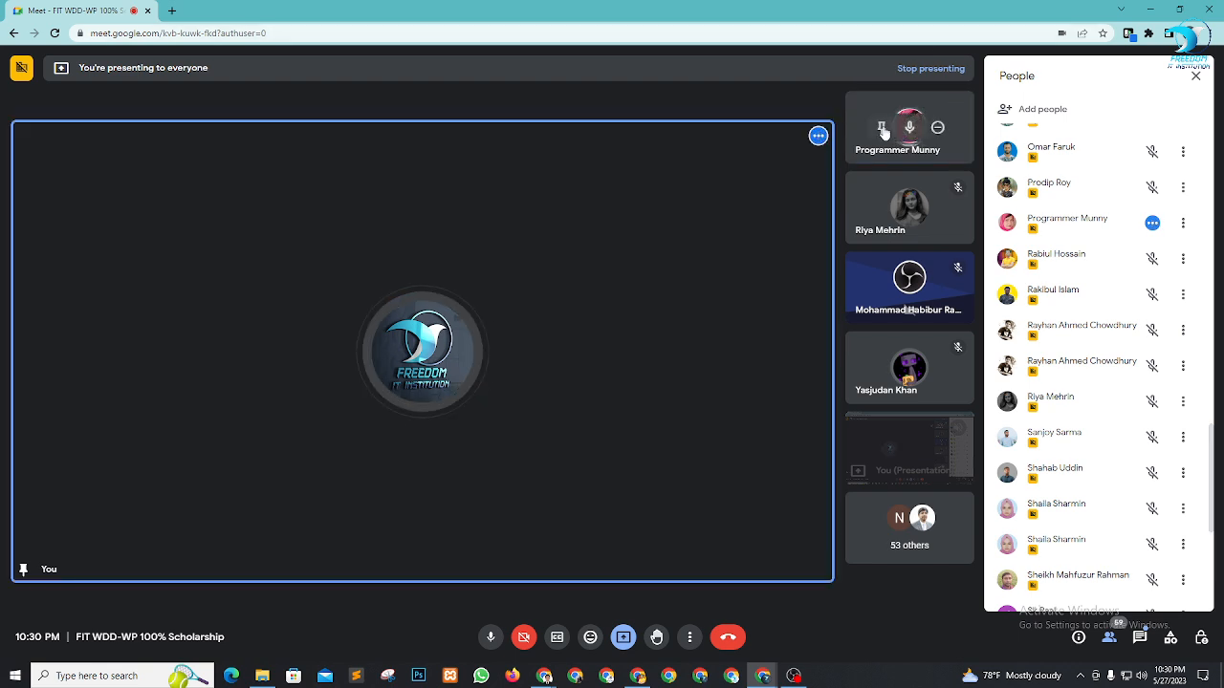
click(882, 128)
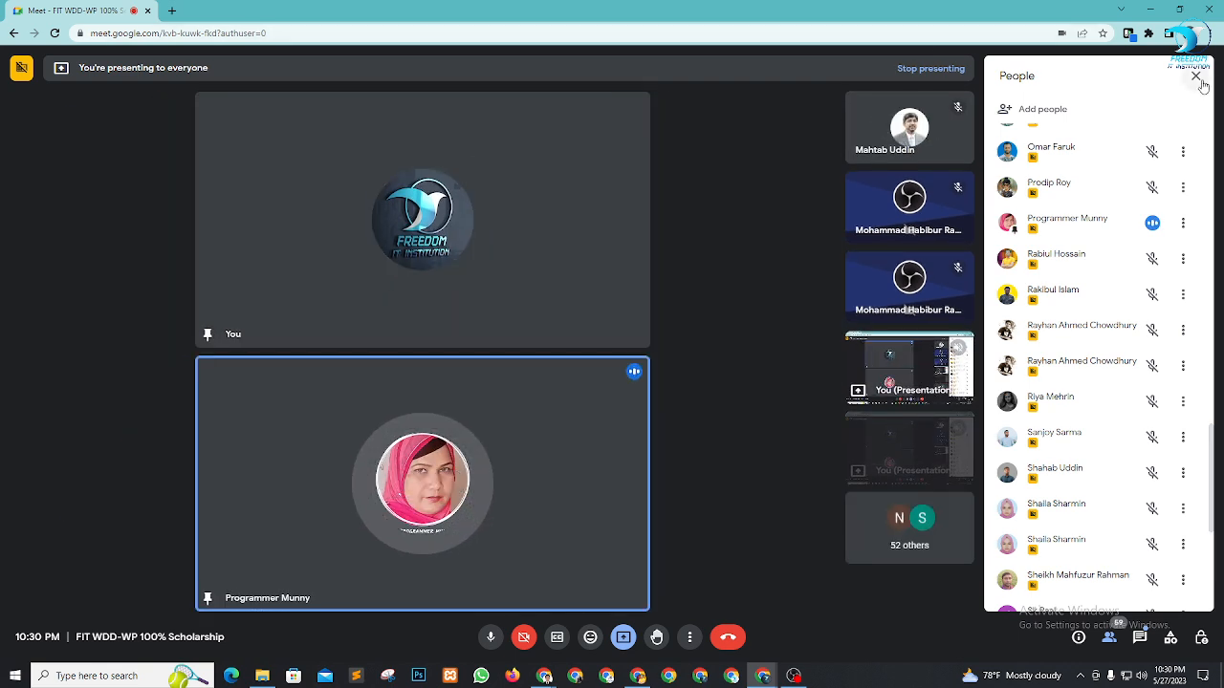
click(1196, 78)
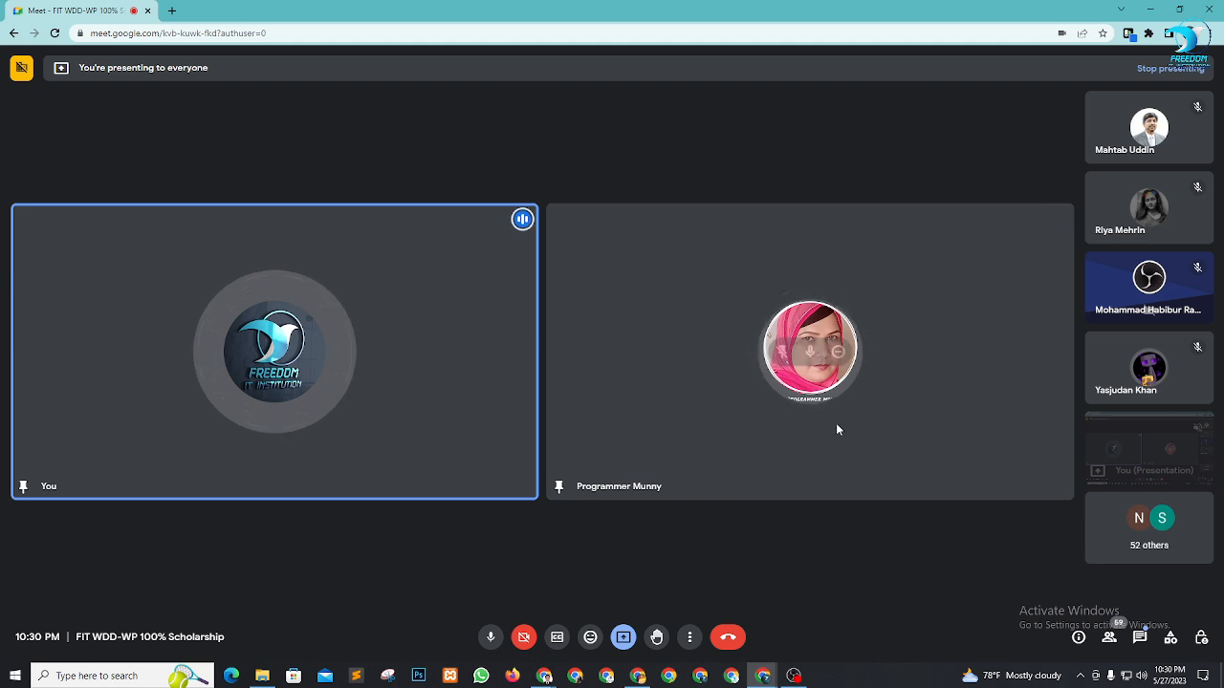
click(838, 352)
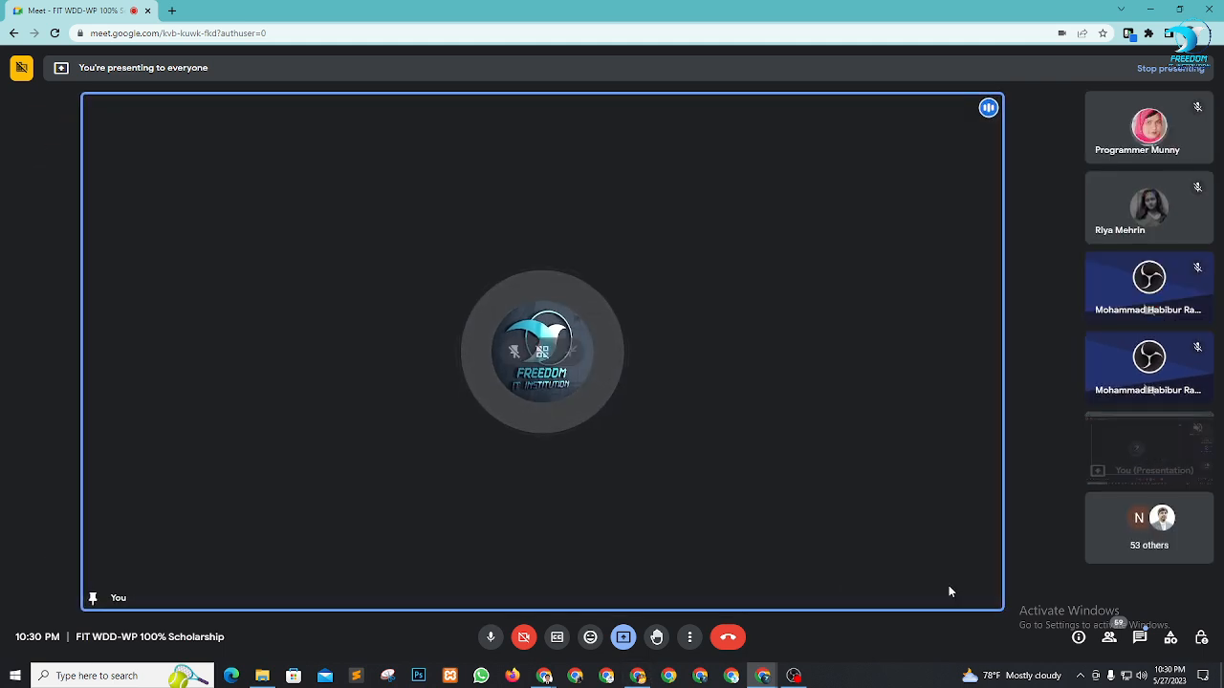
click(795, 676)
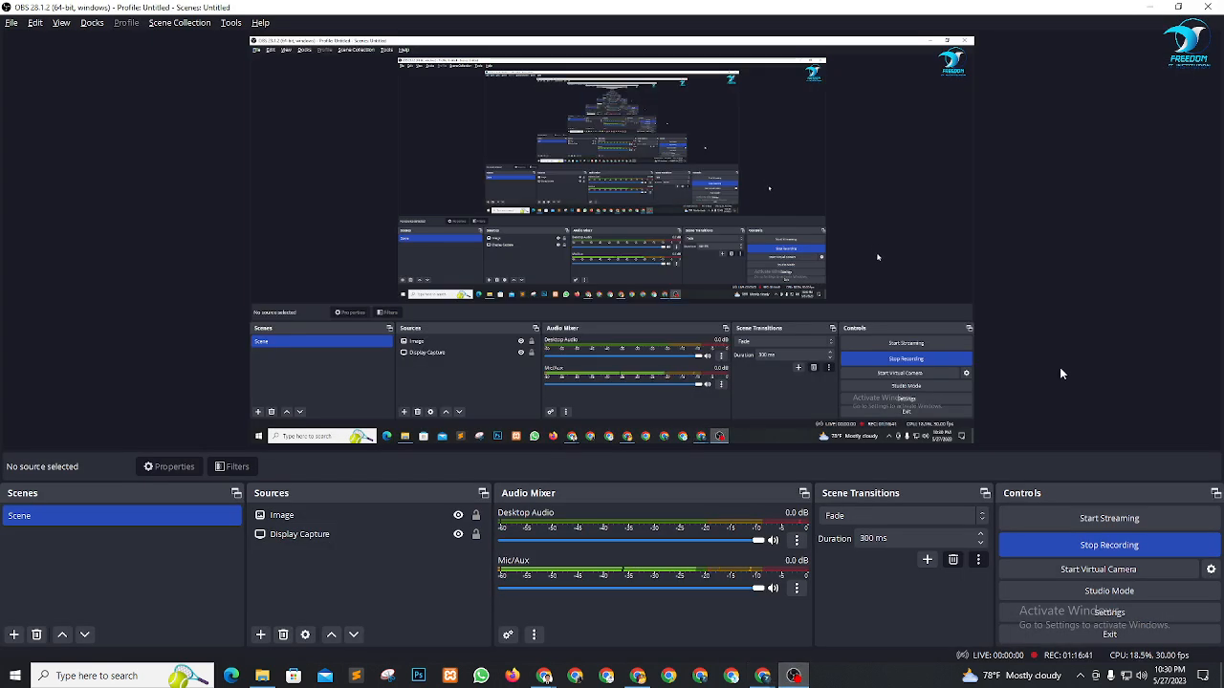